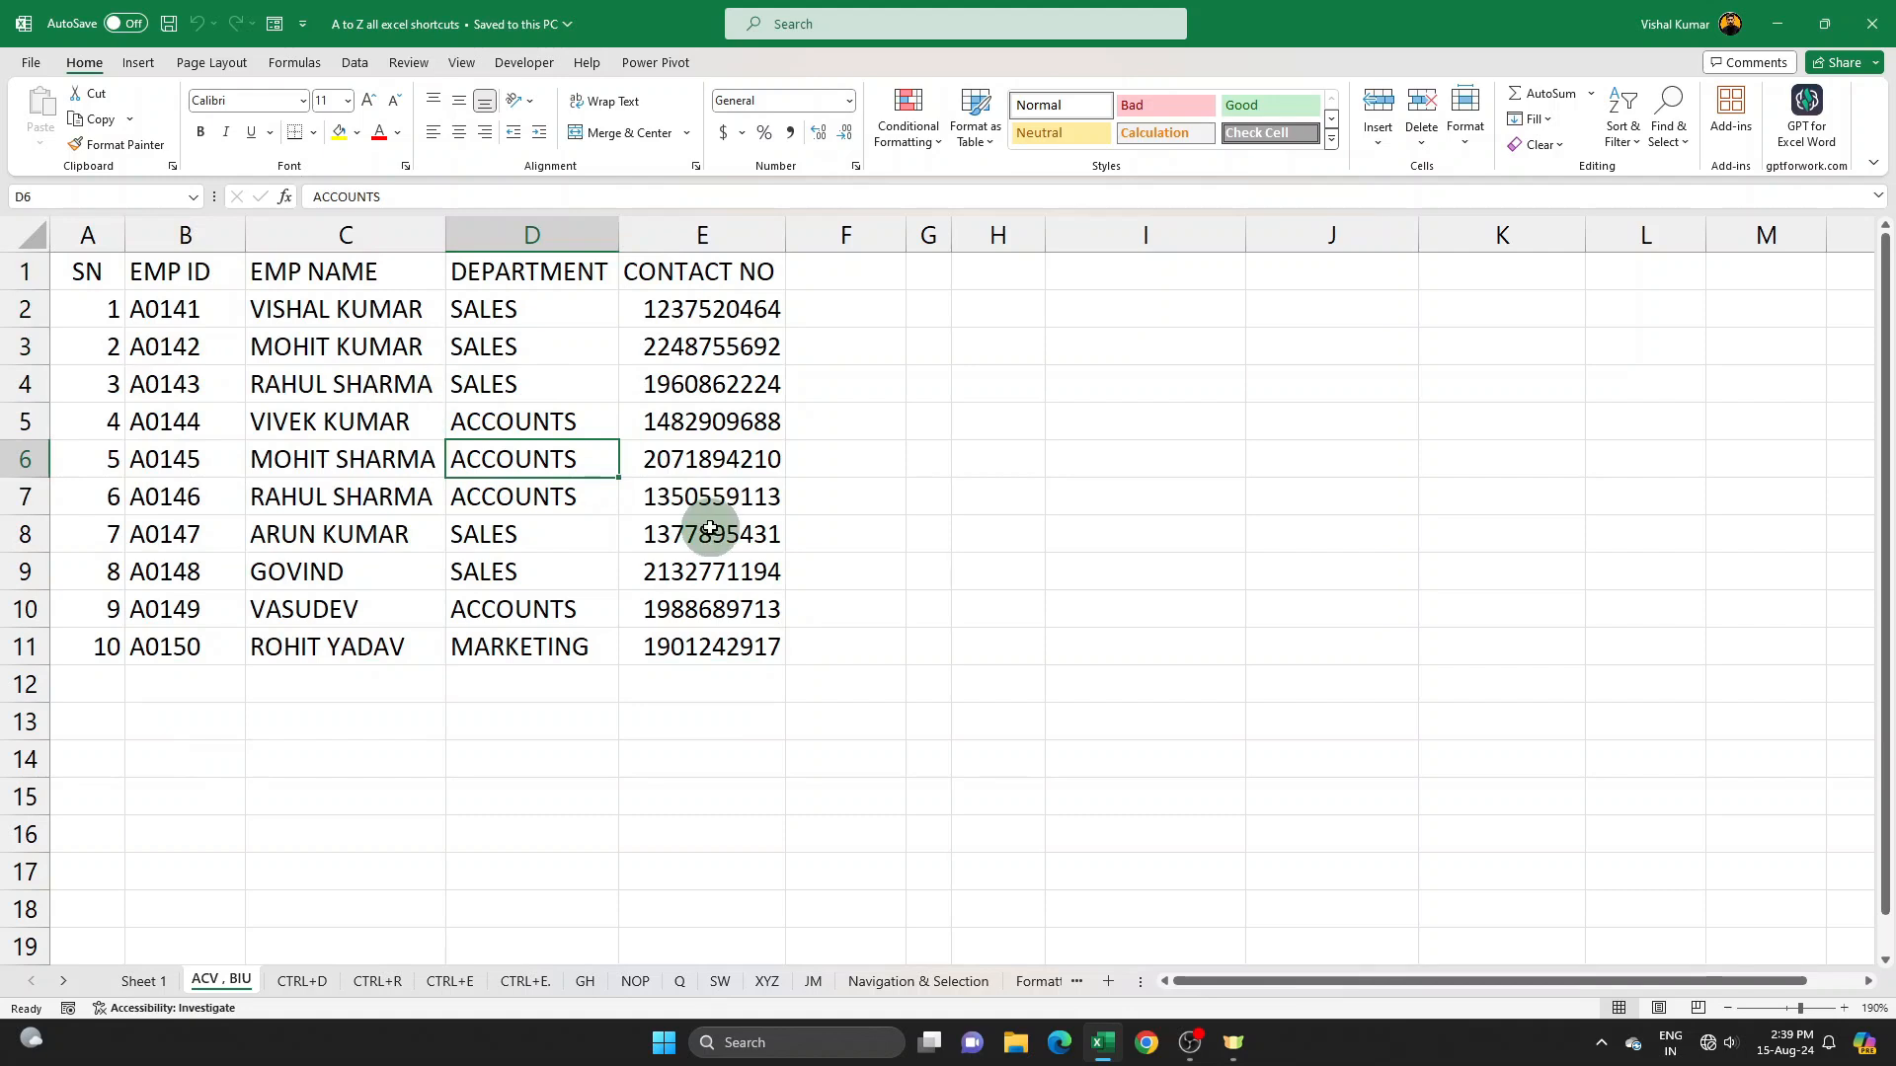
- Copy the employee table A1:E11, paste it starting at cell G1, and clear the pasted copy
key(ctrl+c)
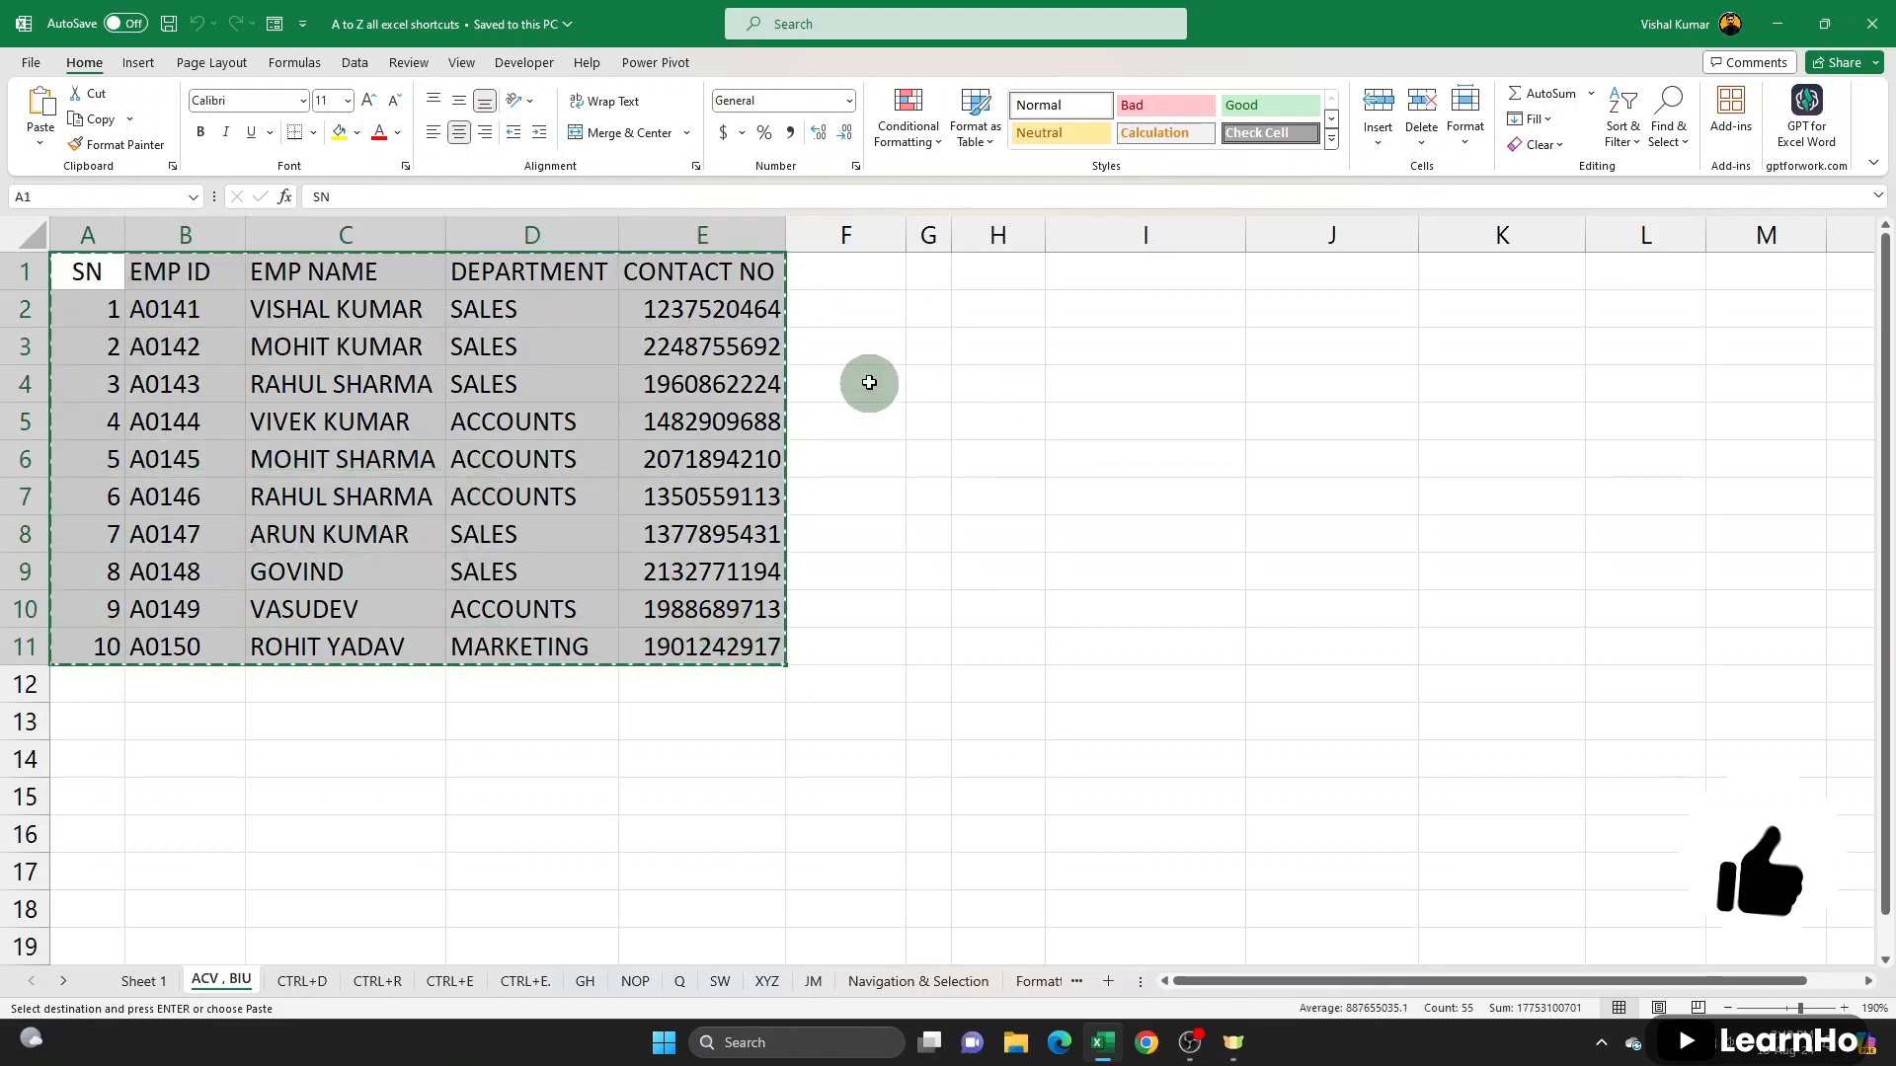
click(933, 263)
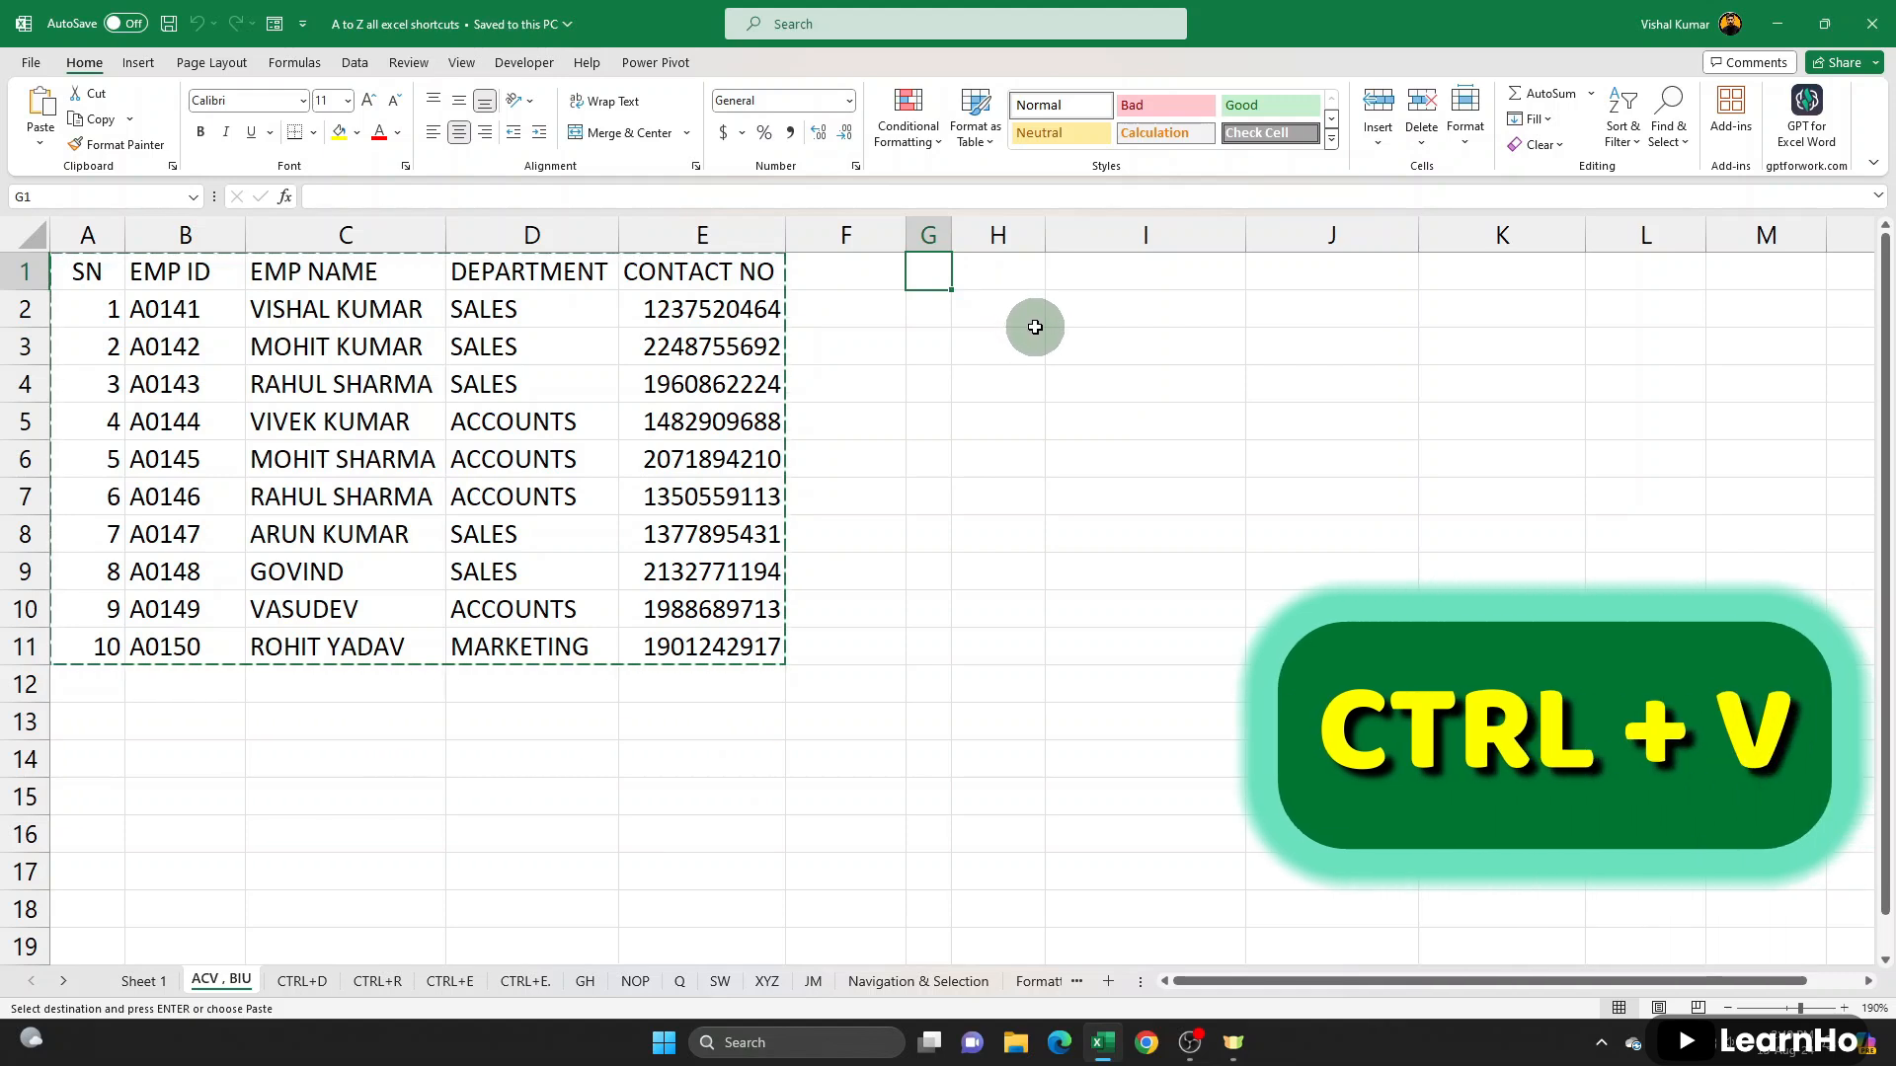
key(ctrl+v)
key(ctrl+z)
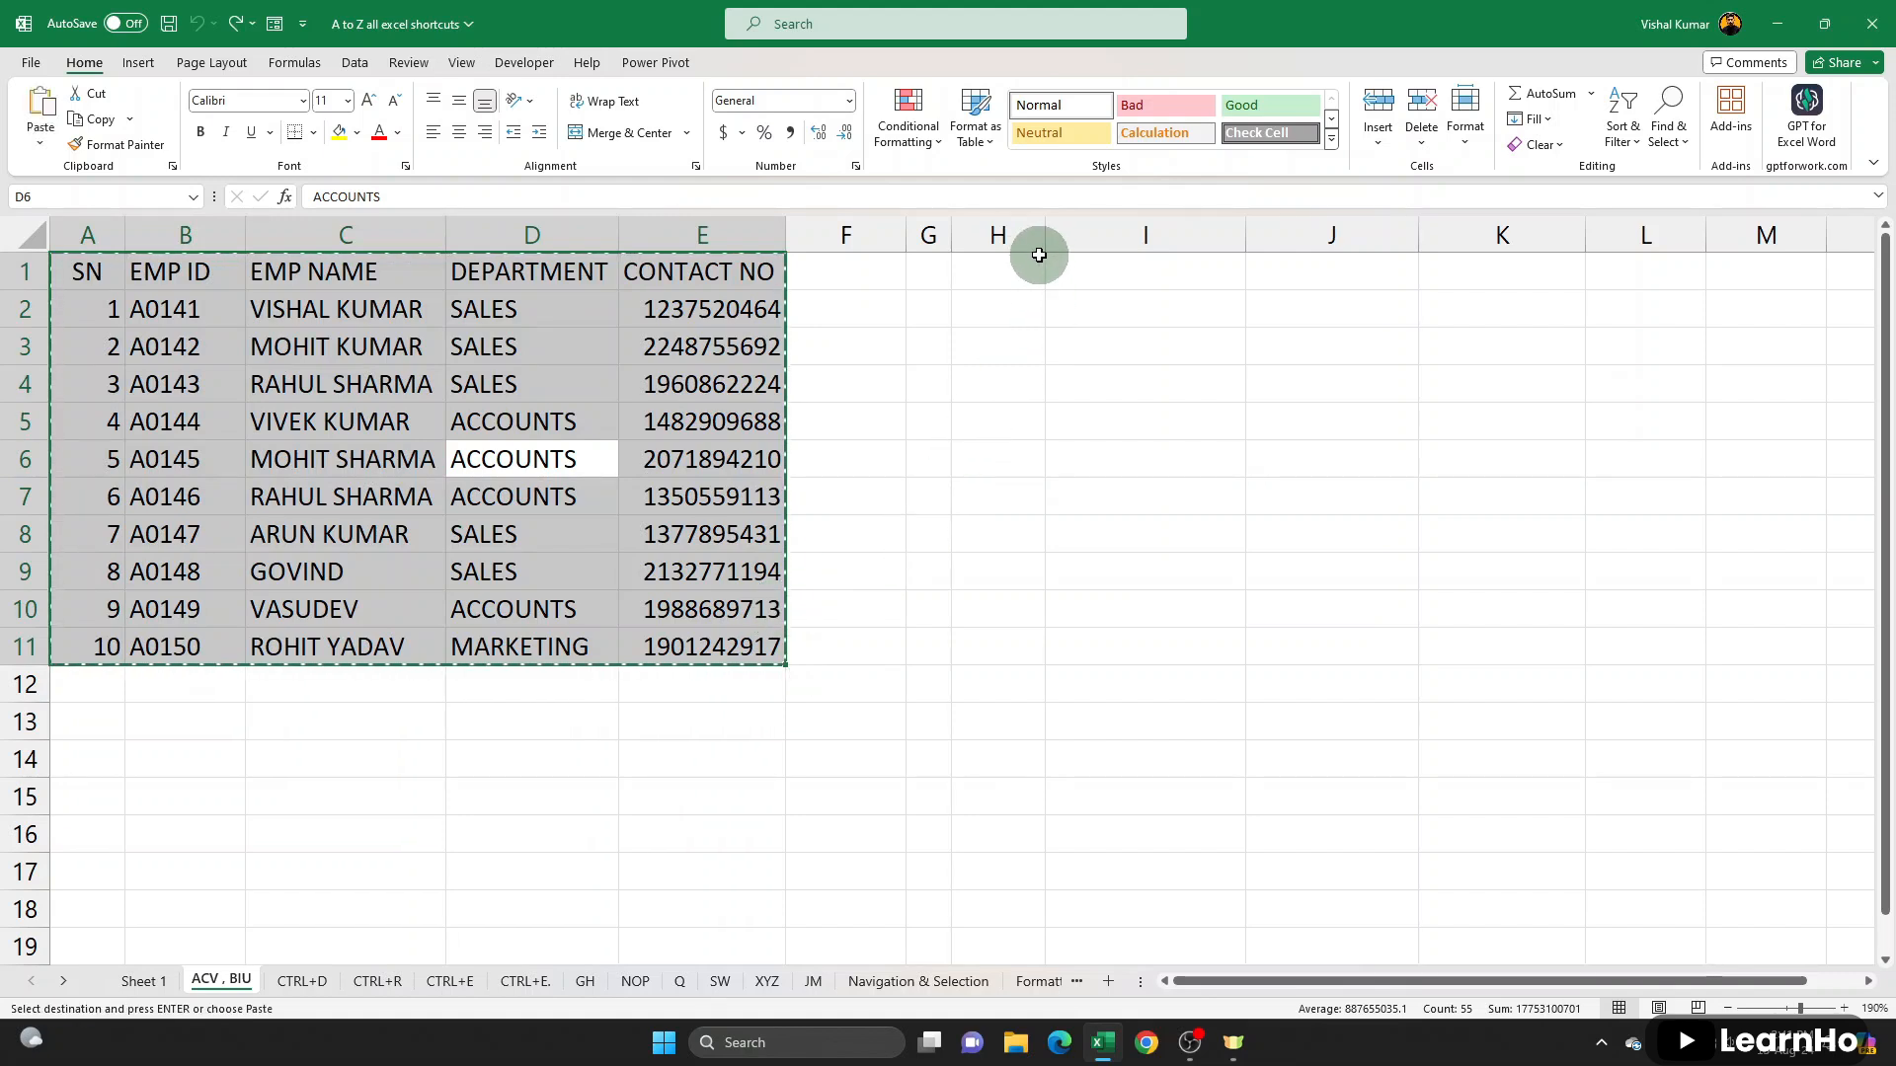
click(928, 266)
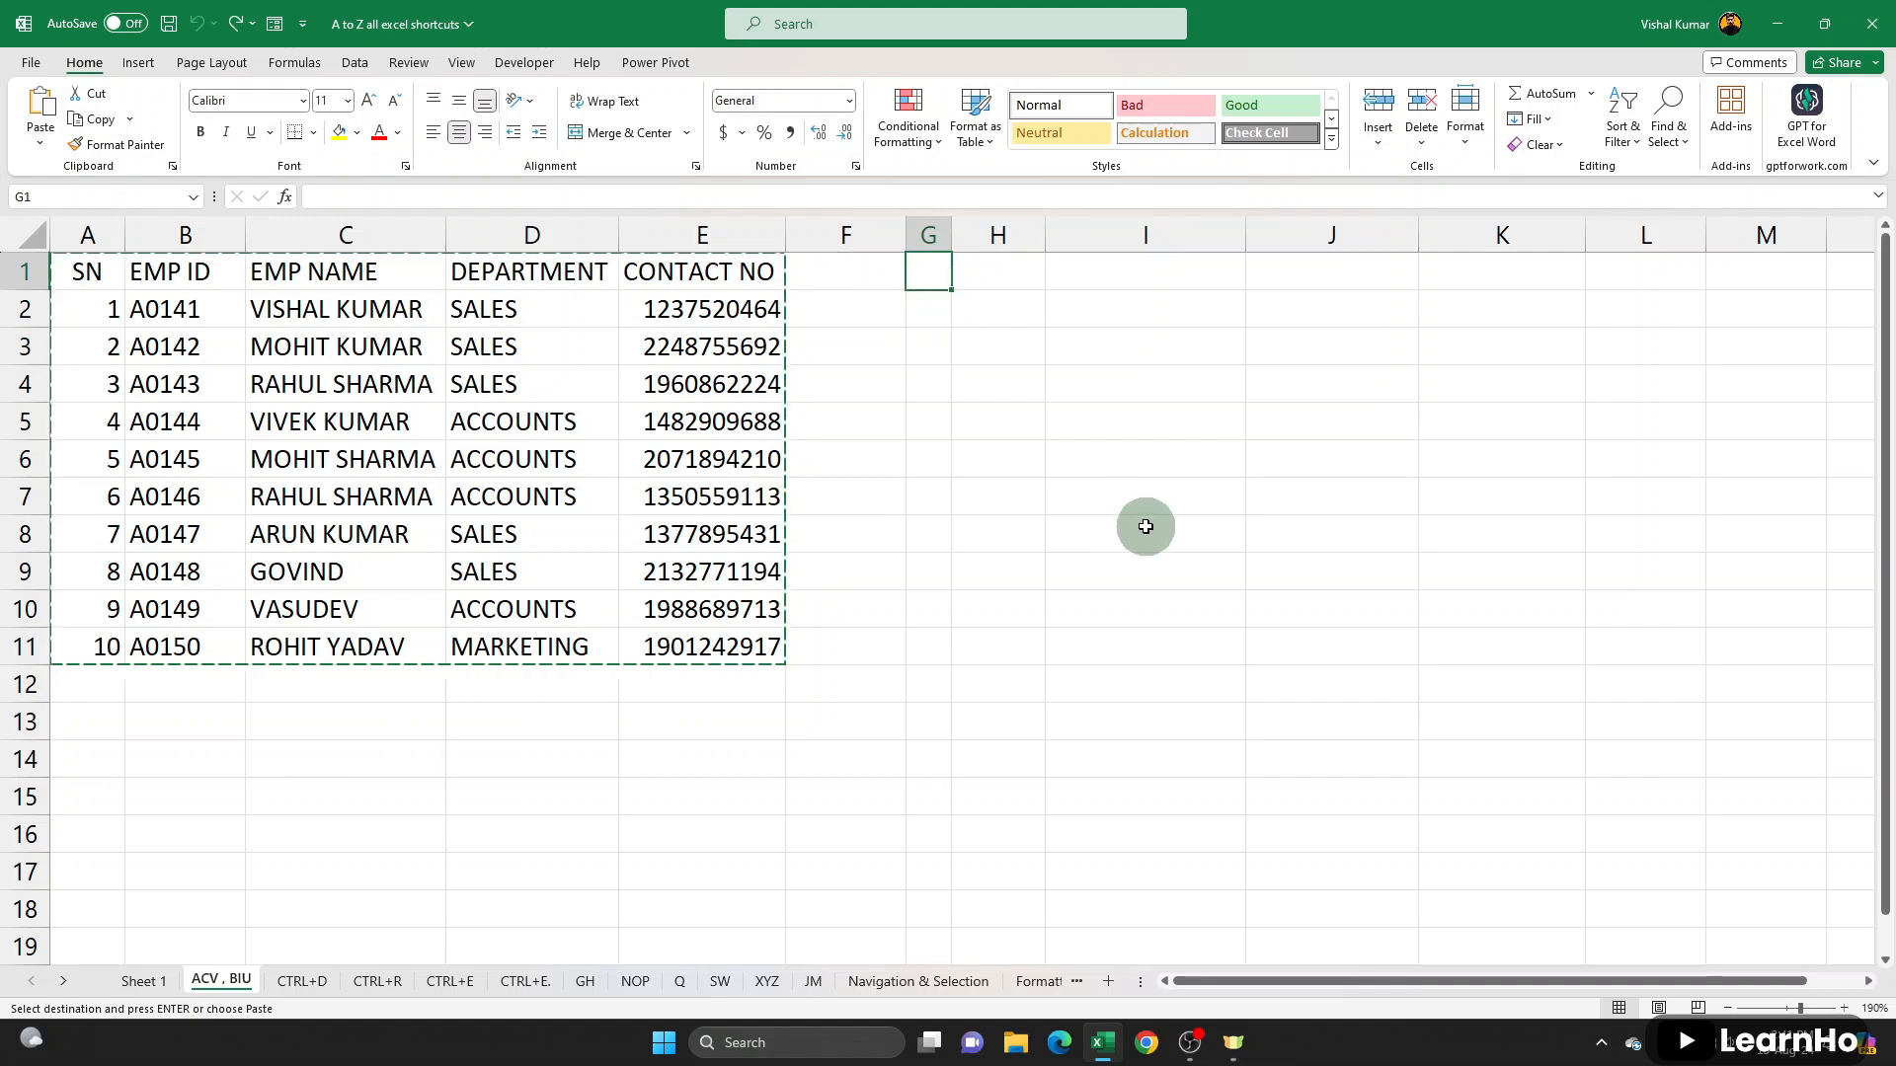
key(ctrl+v)
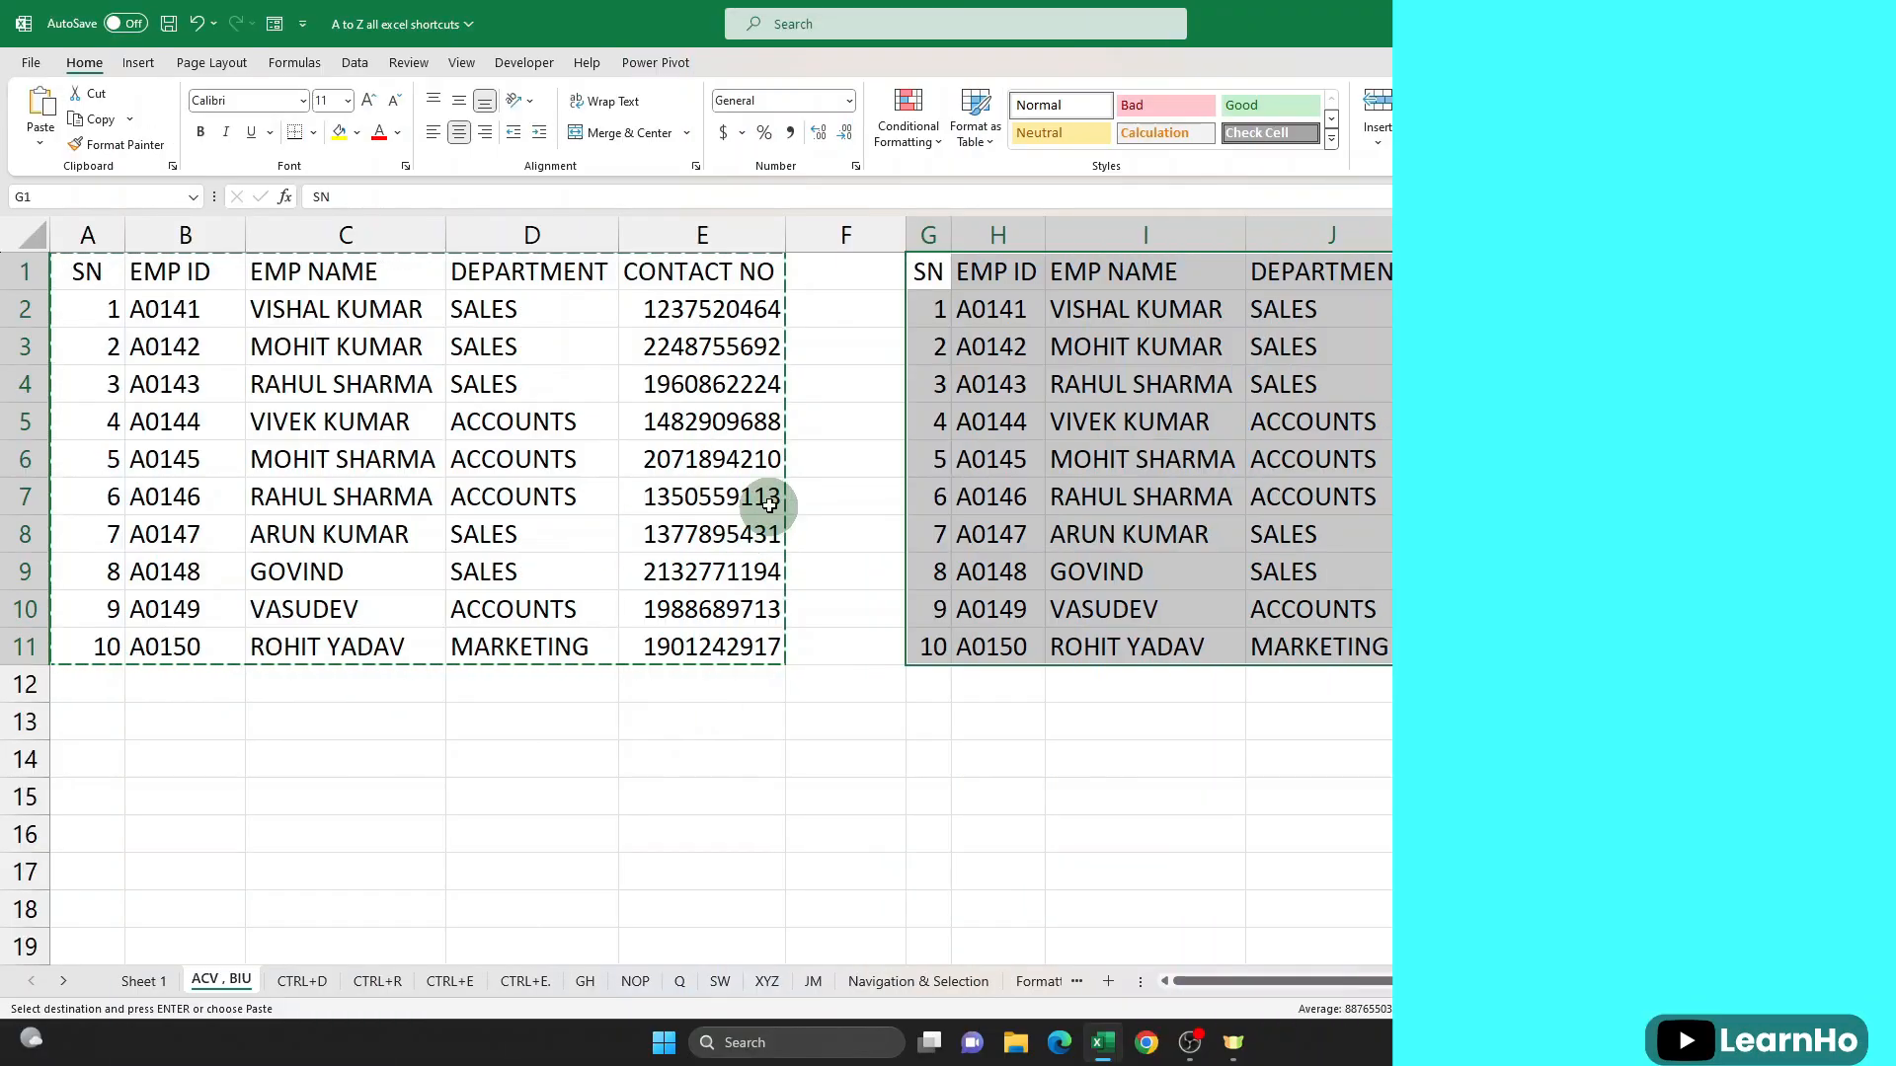
key(Delete)
- Apply bold to the header row A1:E1, toggling it on and off until it is off again
drag(99, 272, 742, 272)
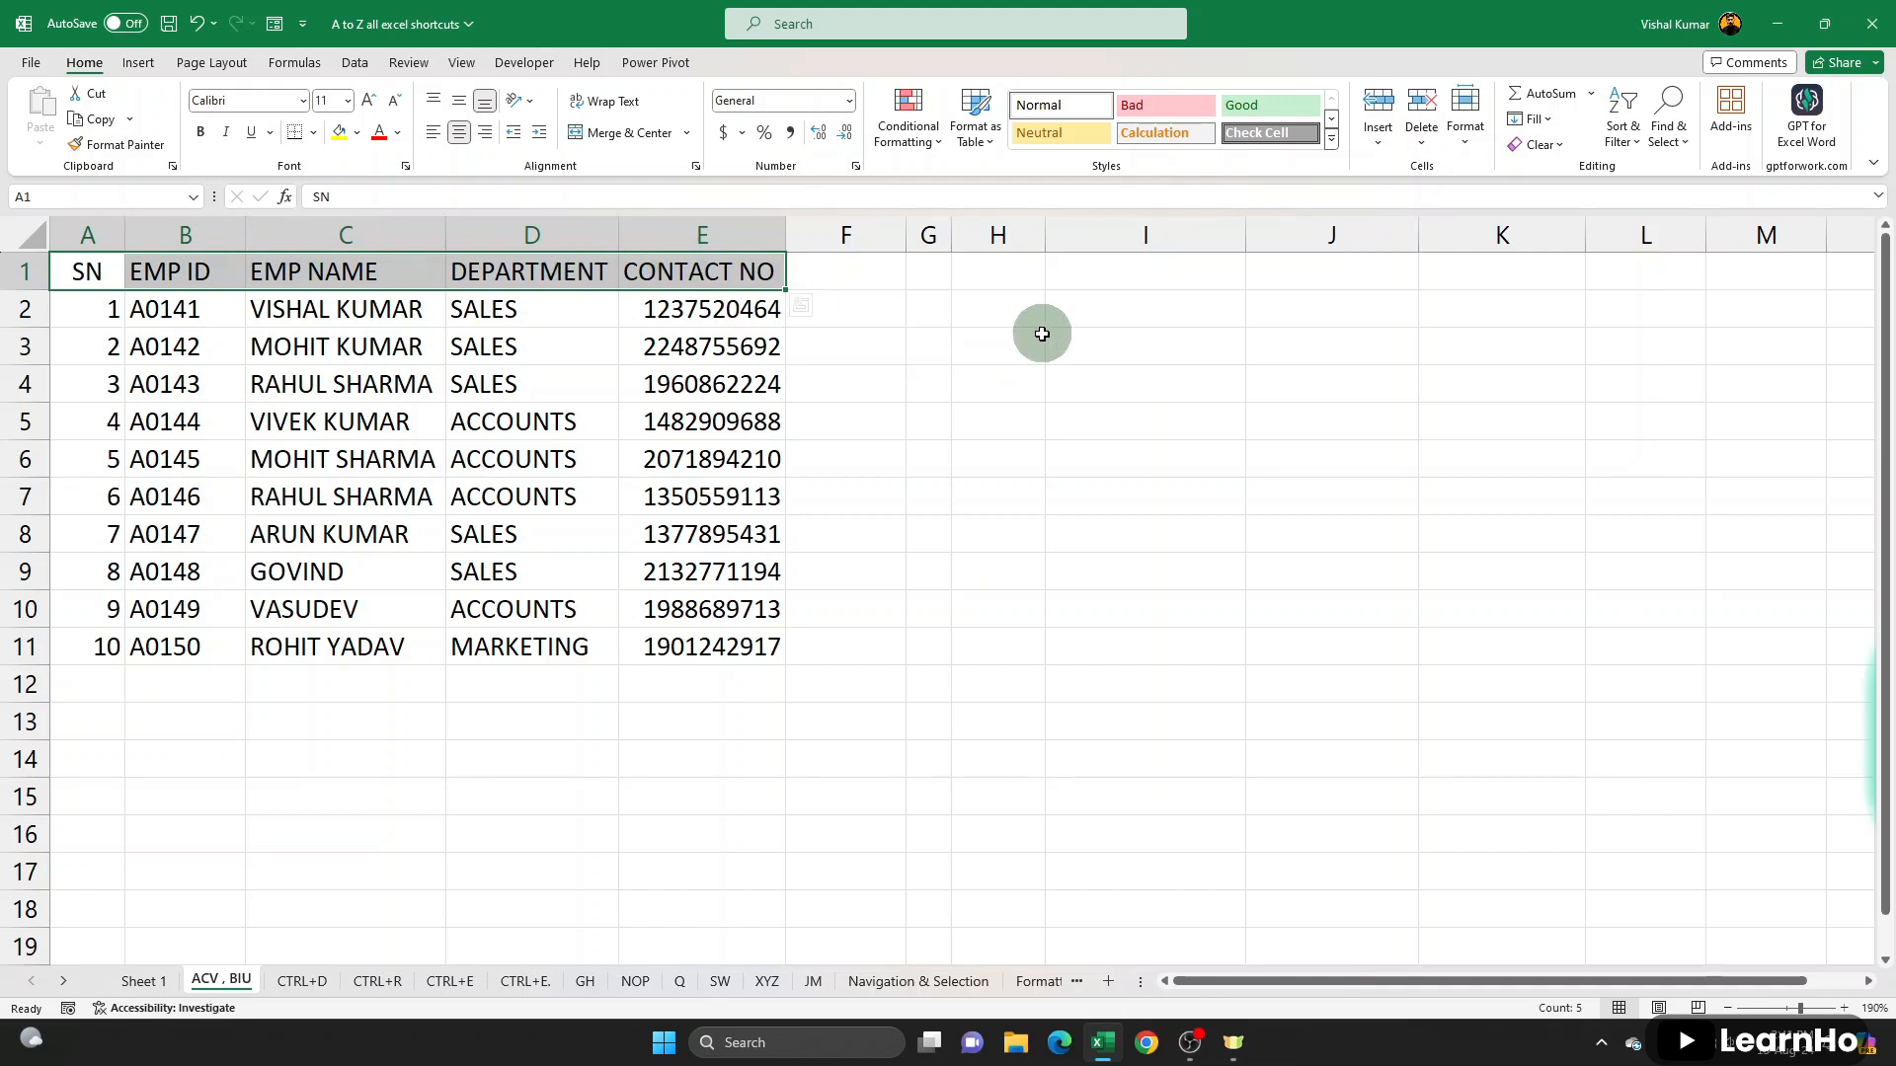
key(ctrl+b)
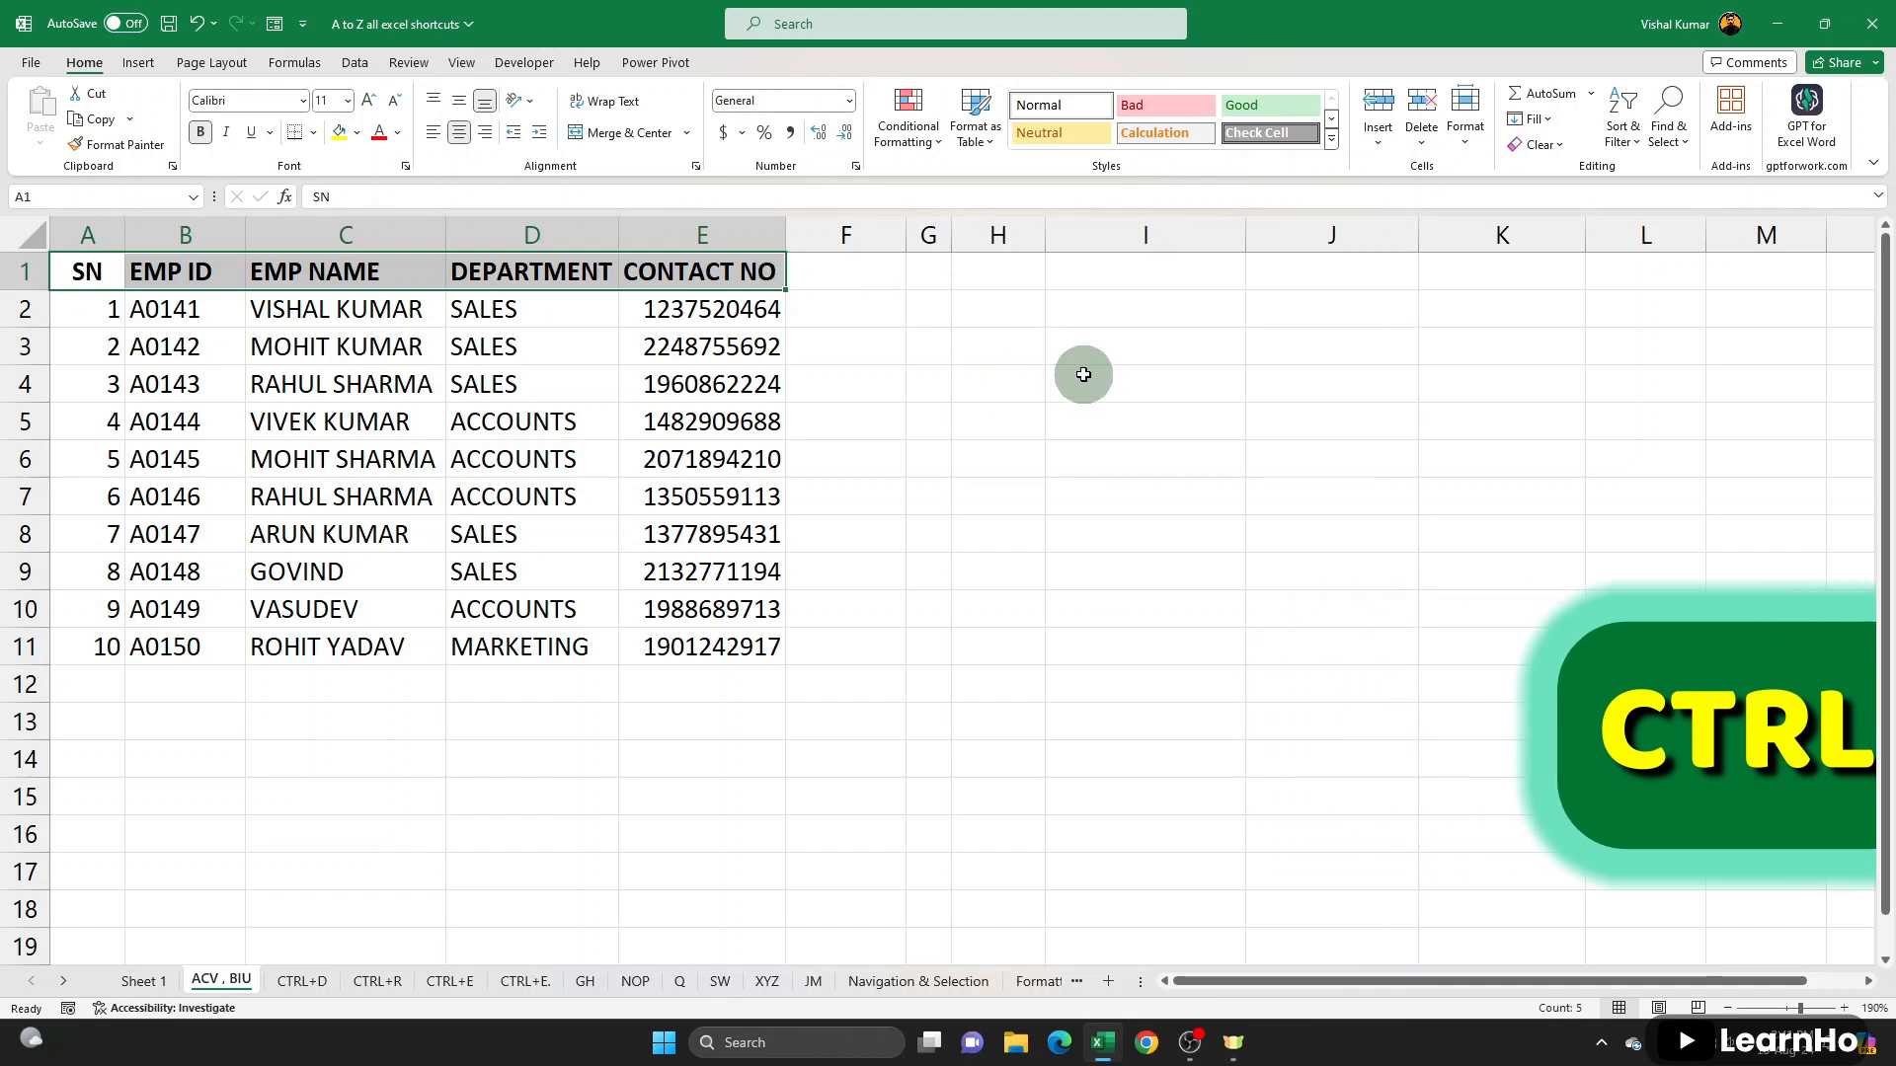
key(ctrl+b)
key(ctrl+b)
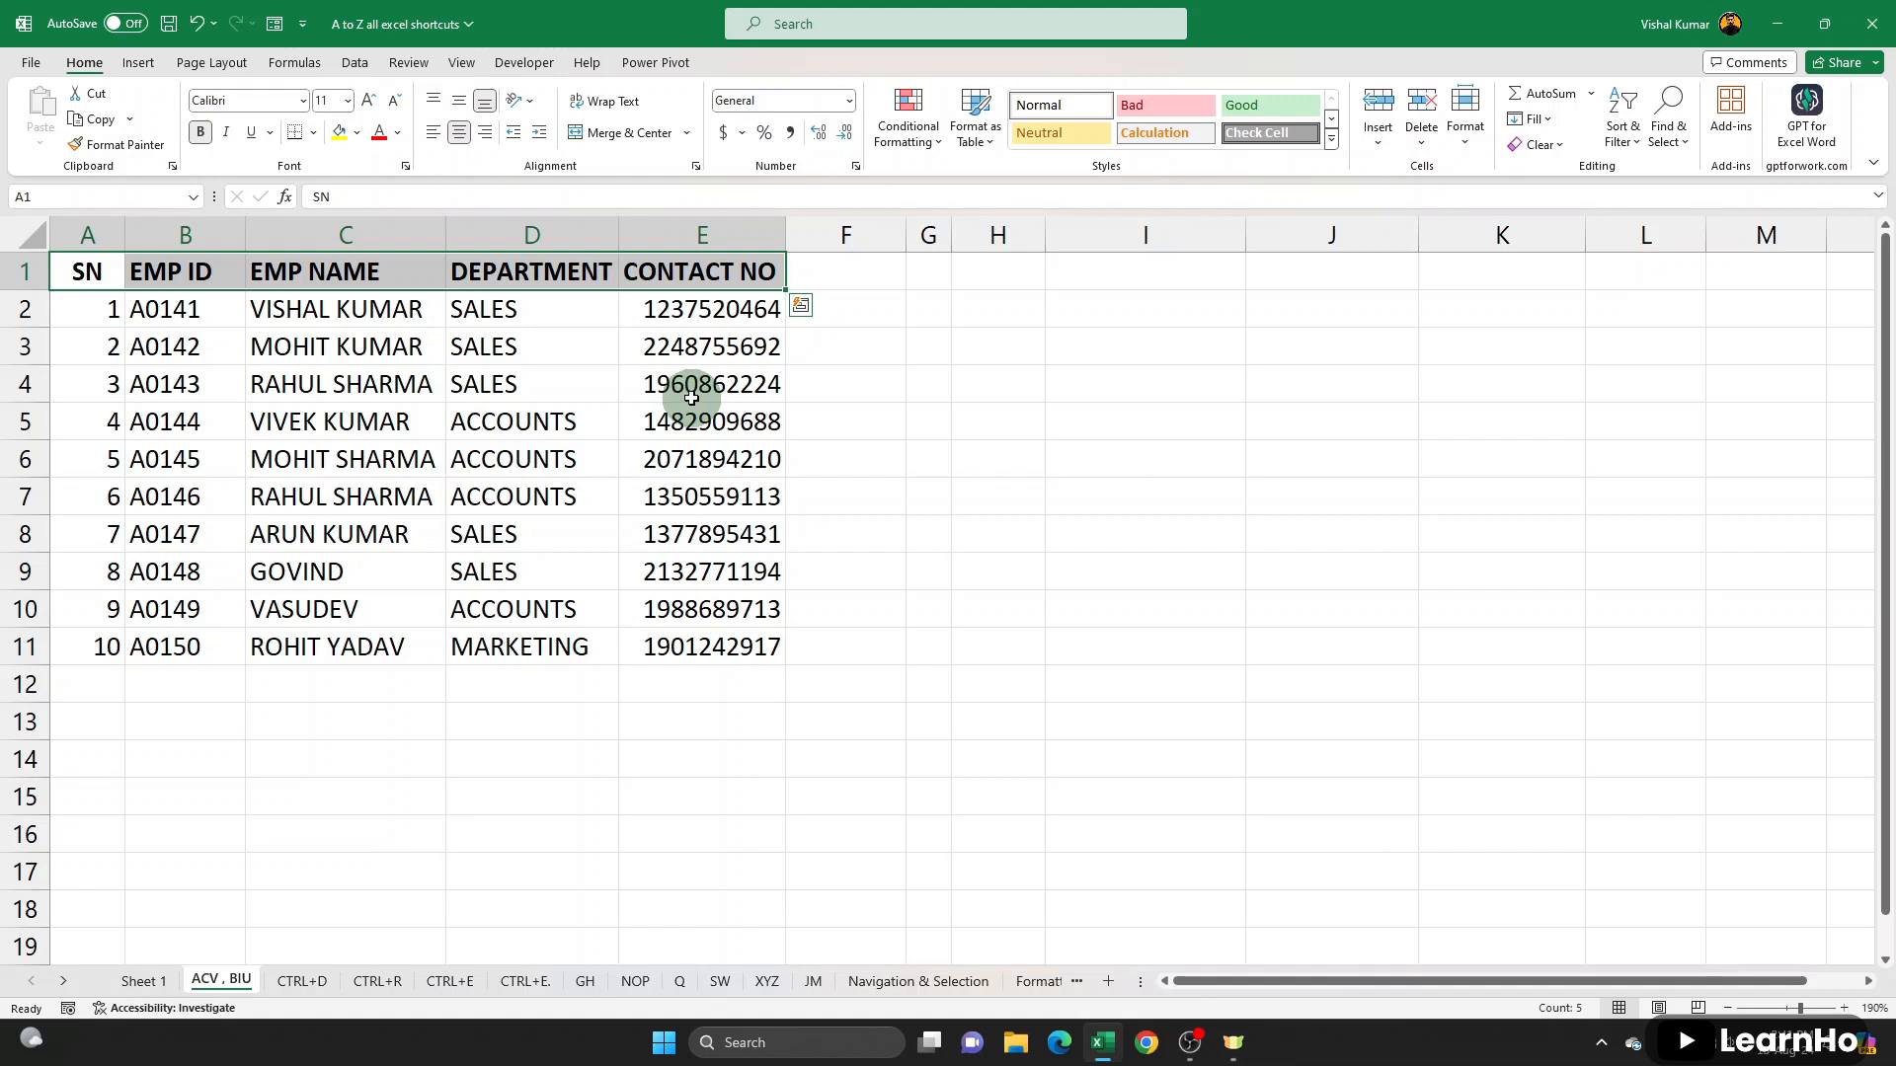
key(ctrl+b)
key(ctrl+b)
key(ctrl+b)
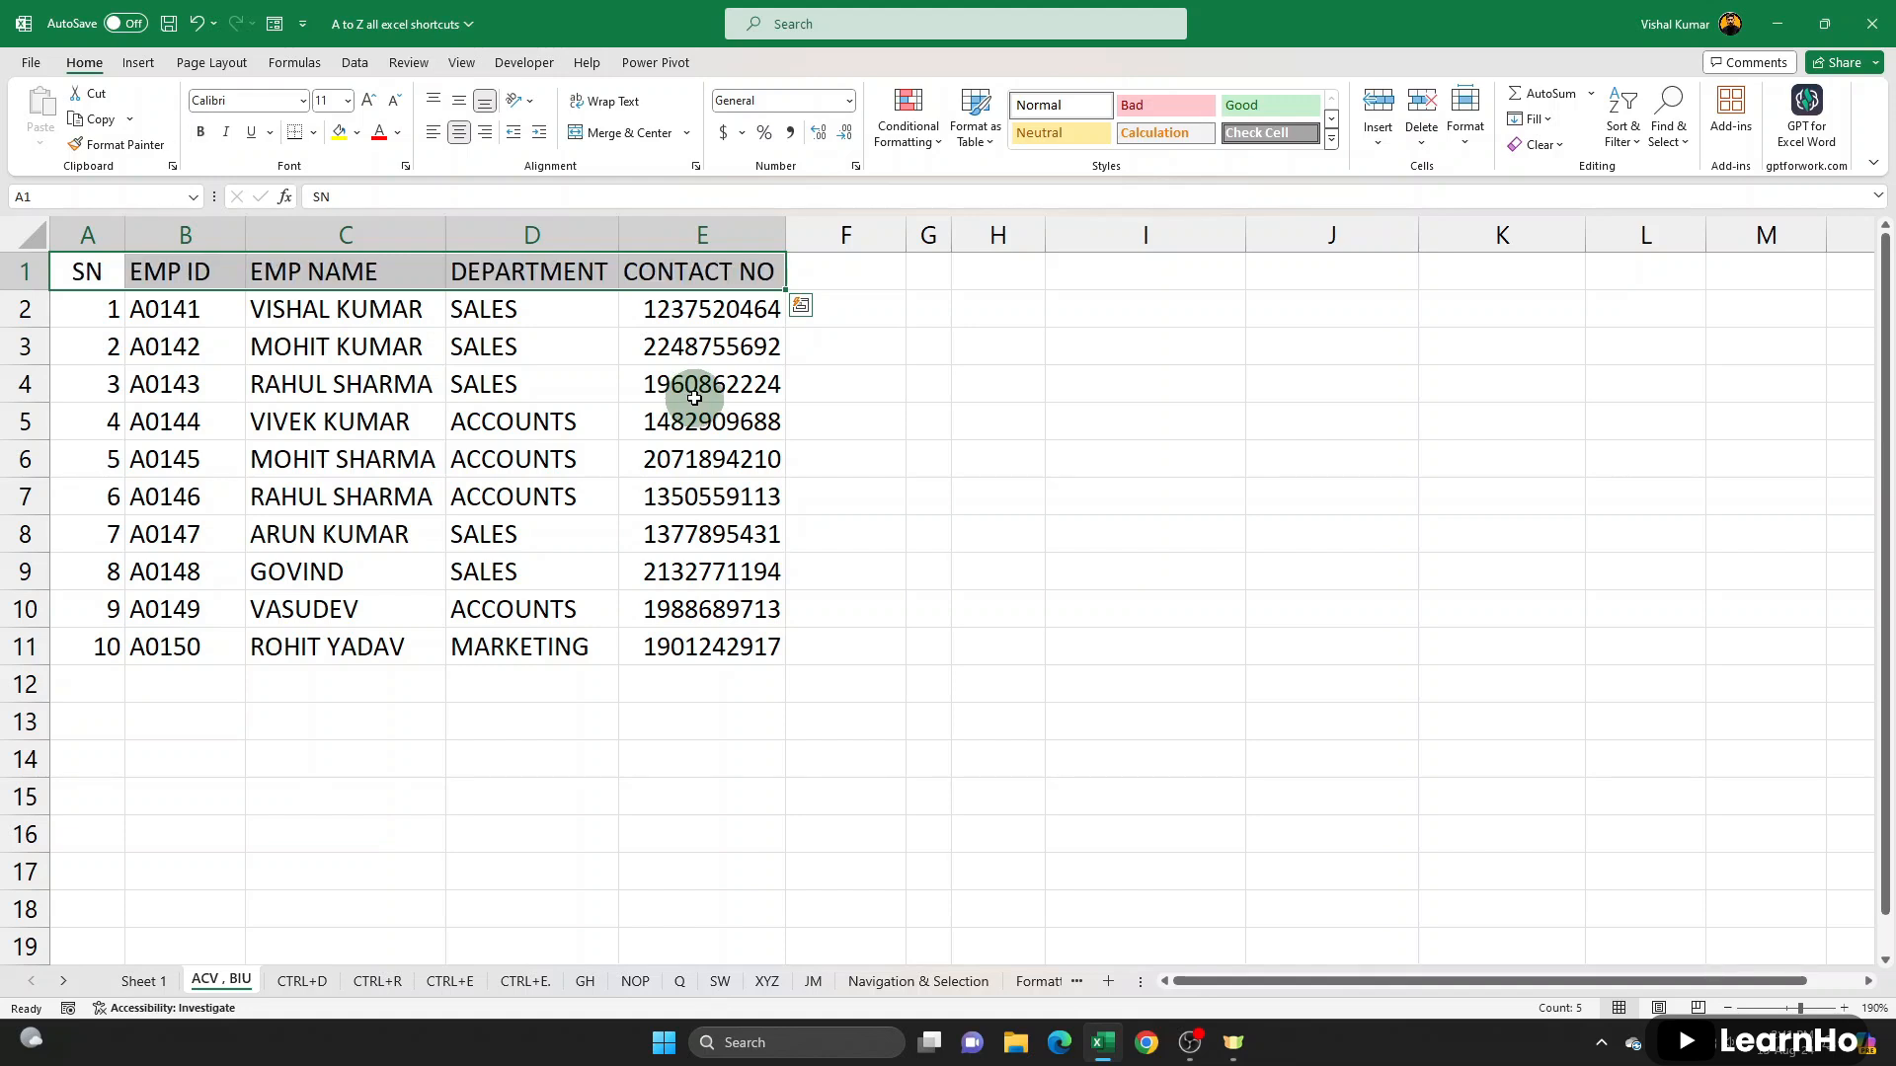
- Toggle italic on and off for the header row A1:E1, and do the same with underline
key(ctrl+i)
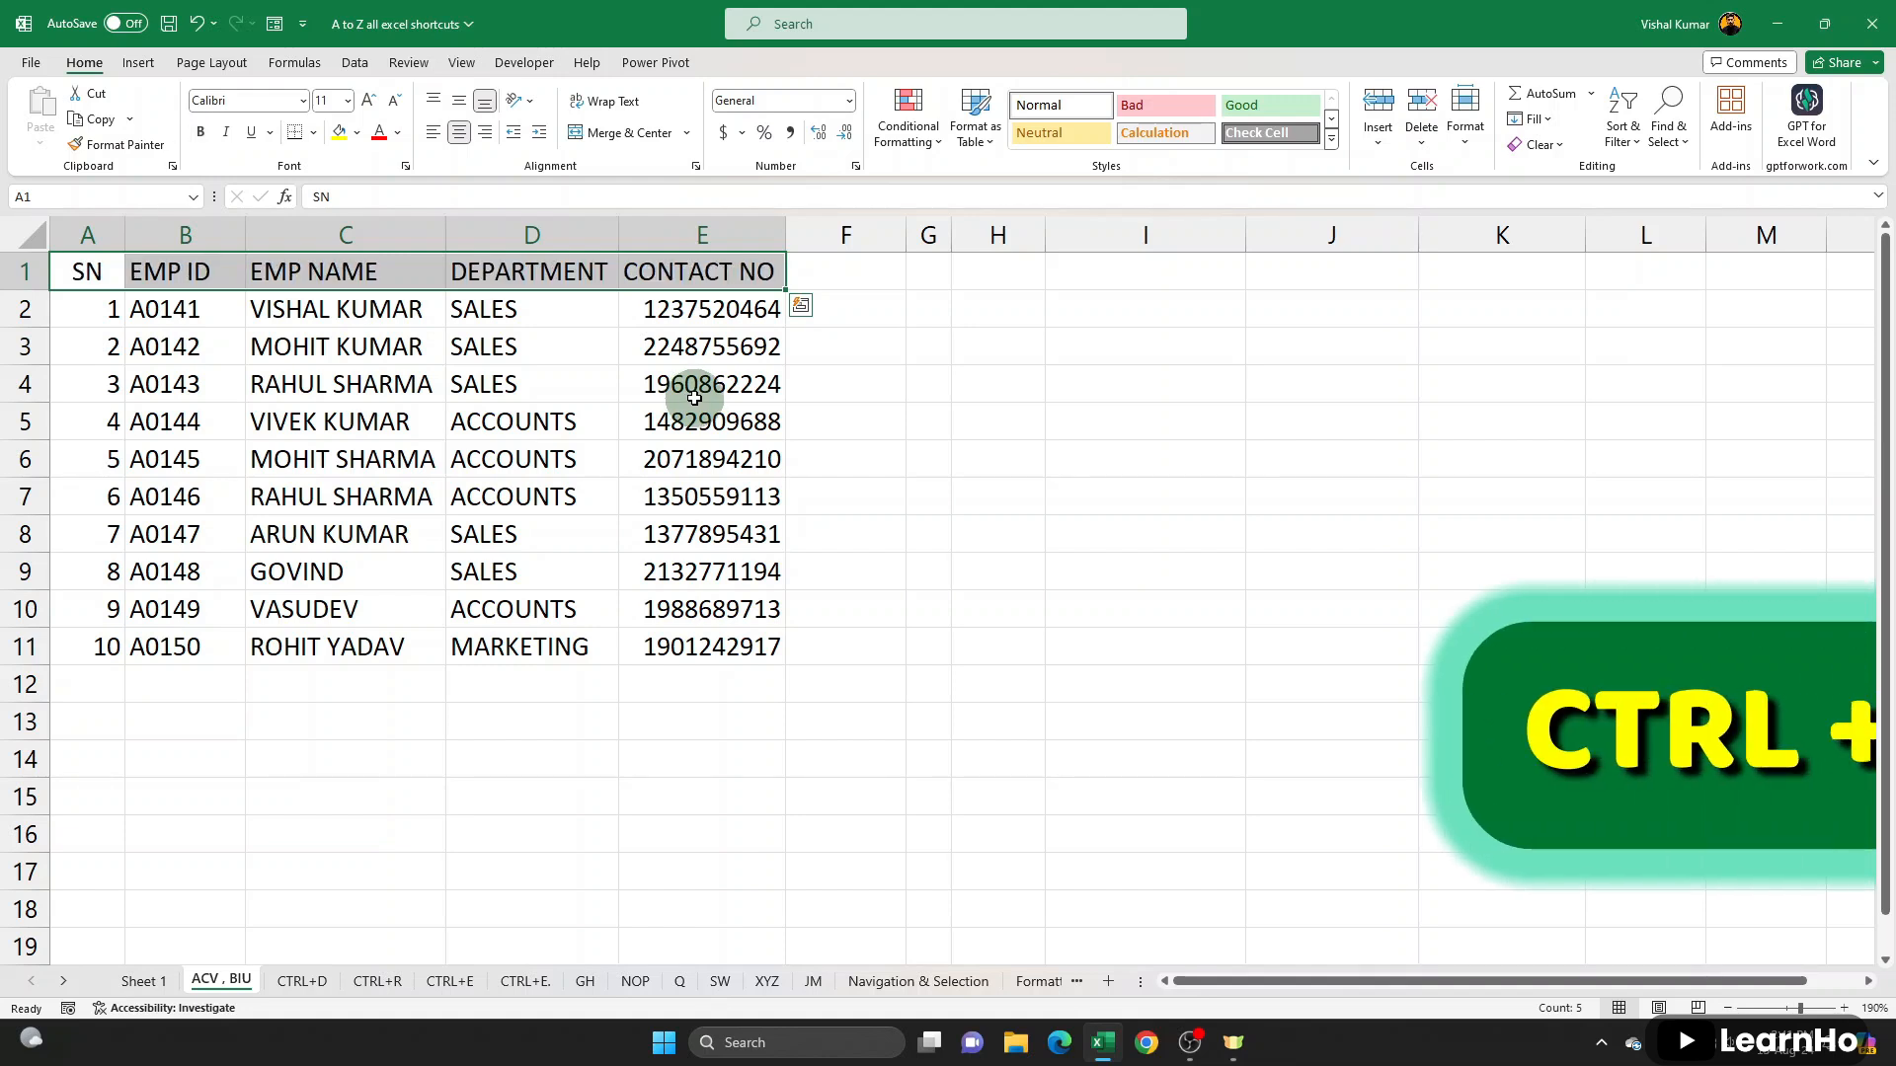
key(ctrl+i)
key(ctrl+i)
key(ctrl+i)
key(ctrl+i)
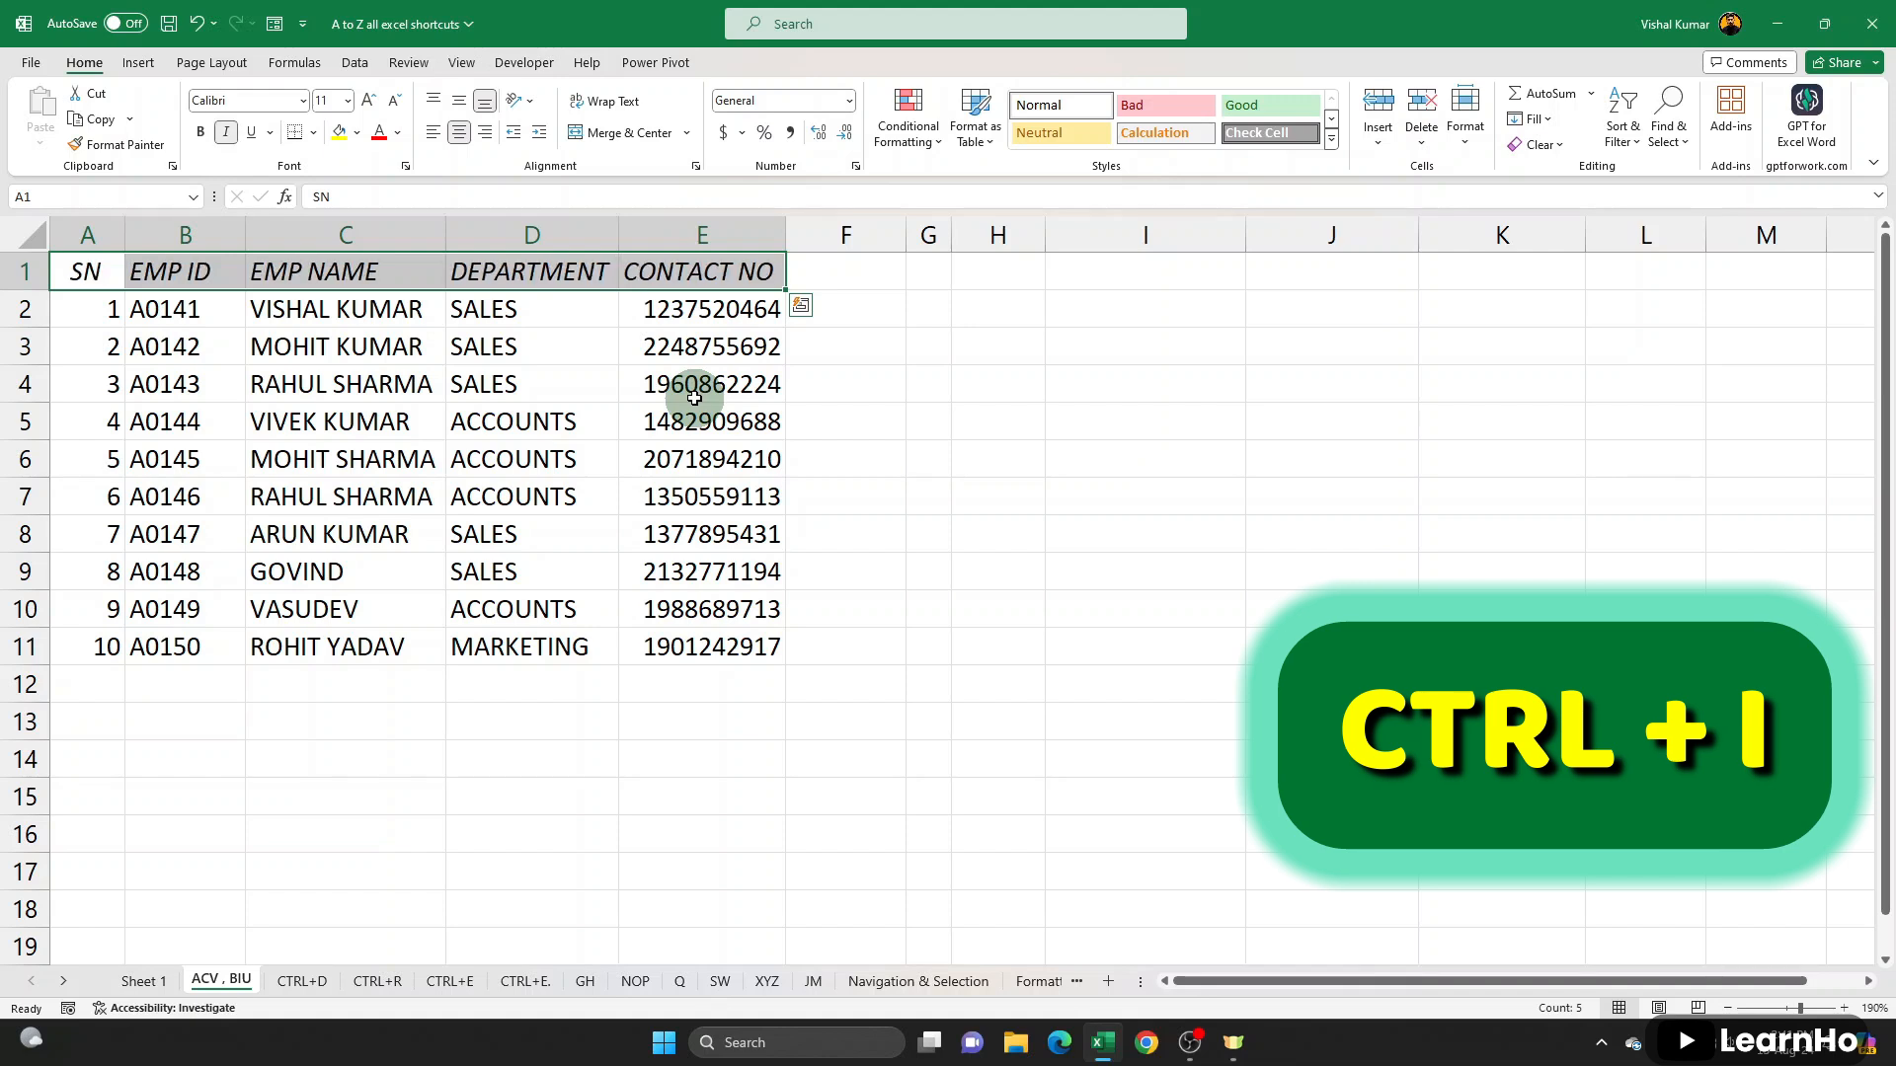
key(ctrl+i)
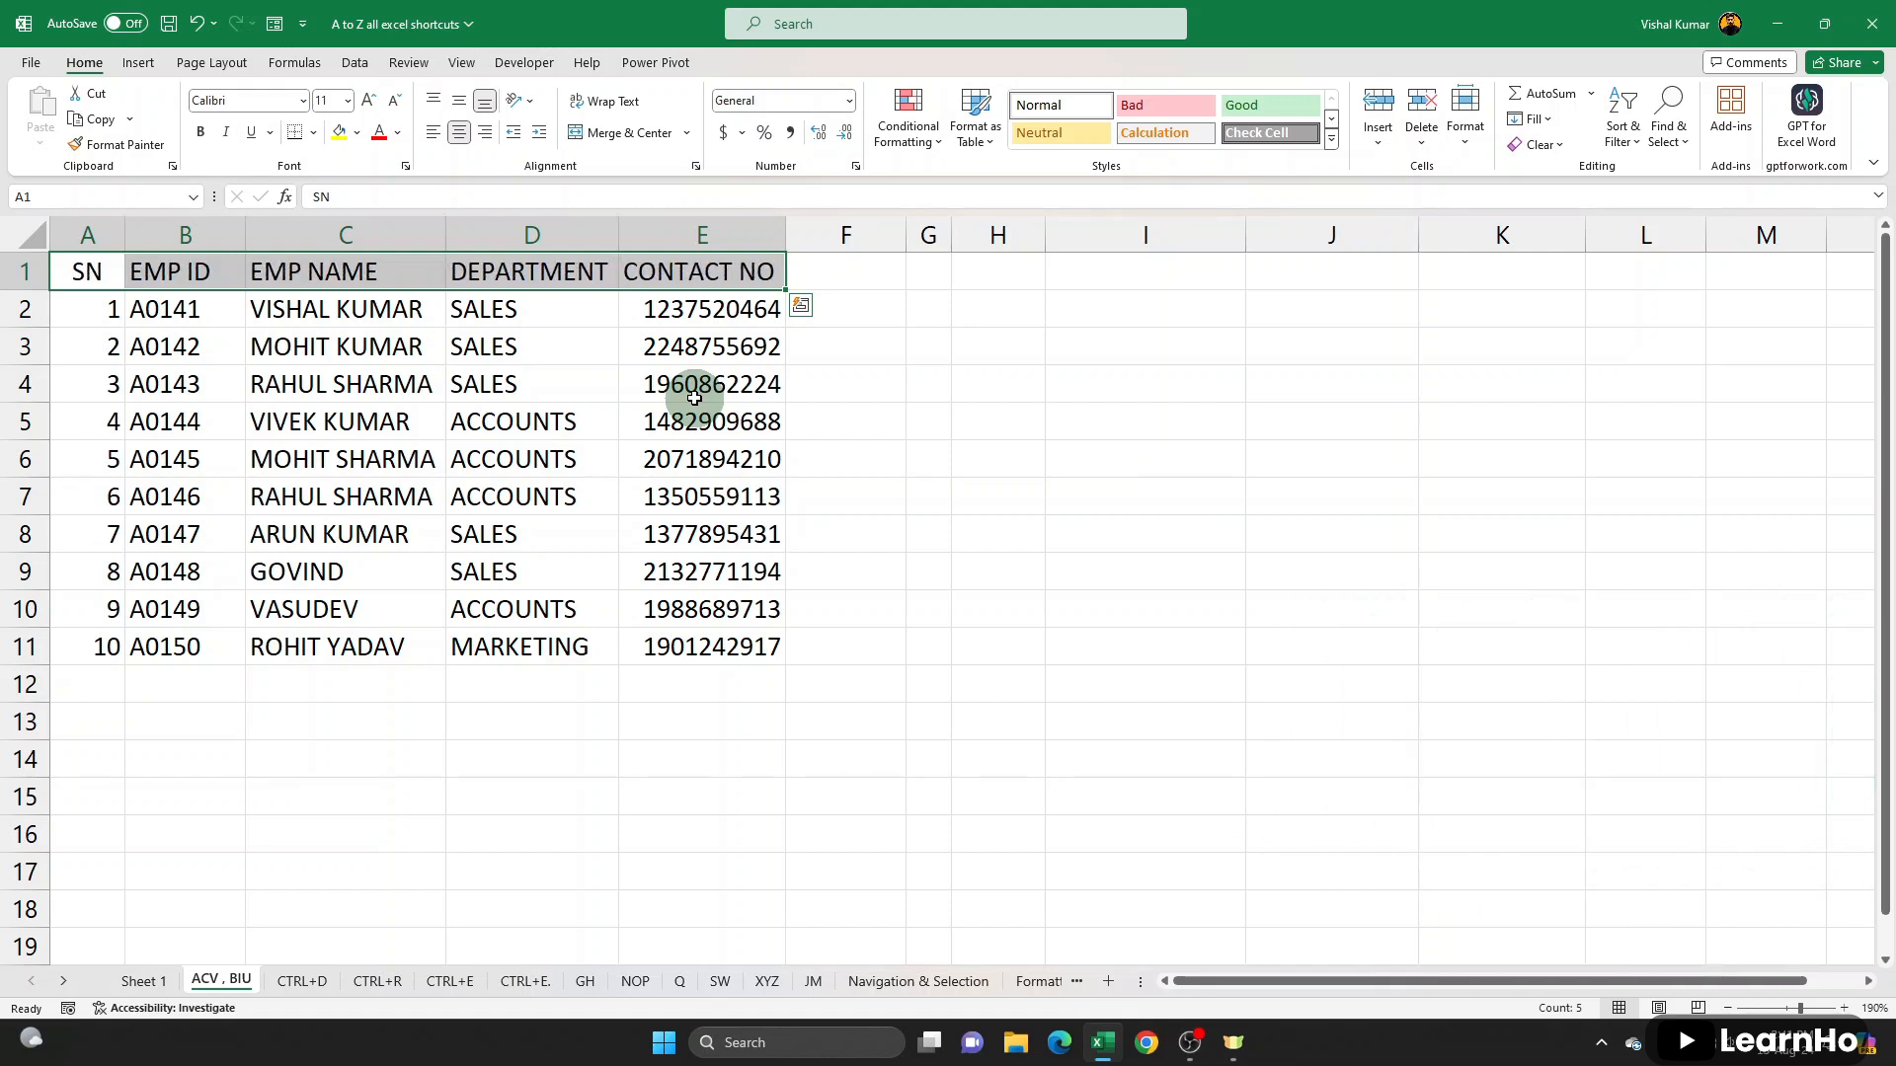
key(ctrl+i)
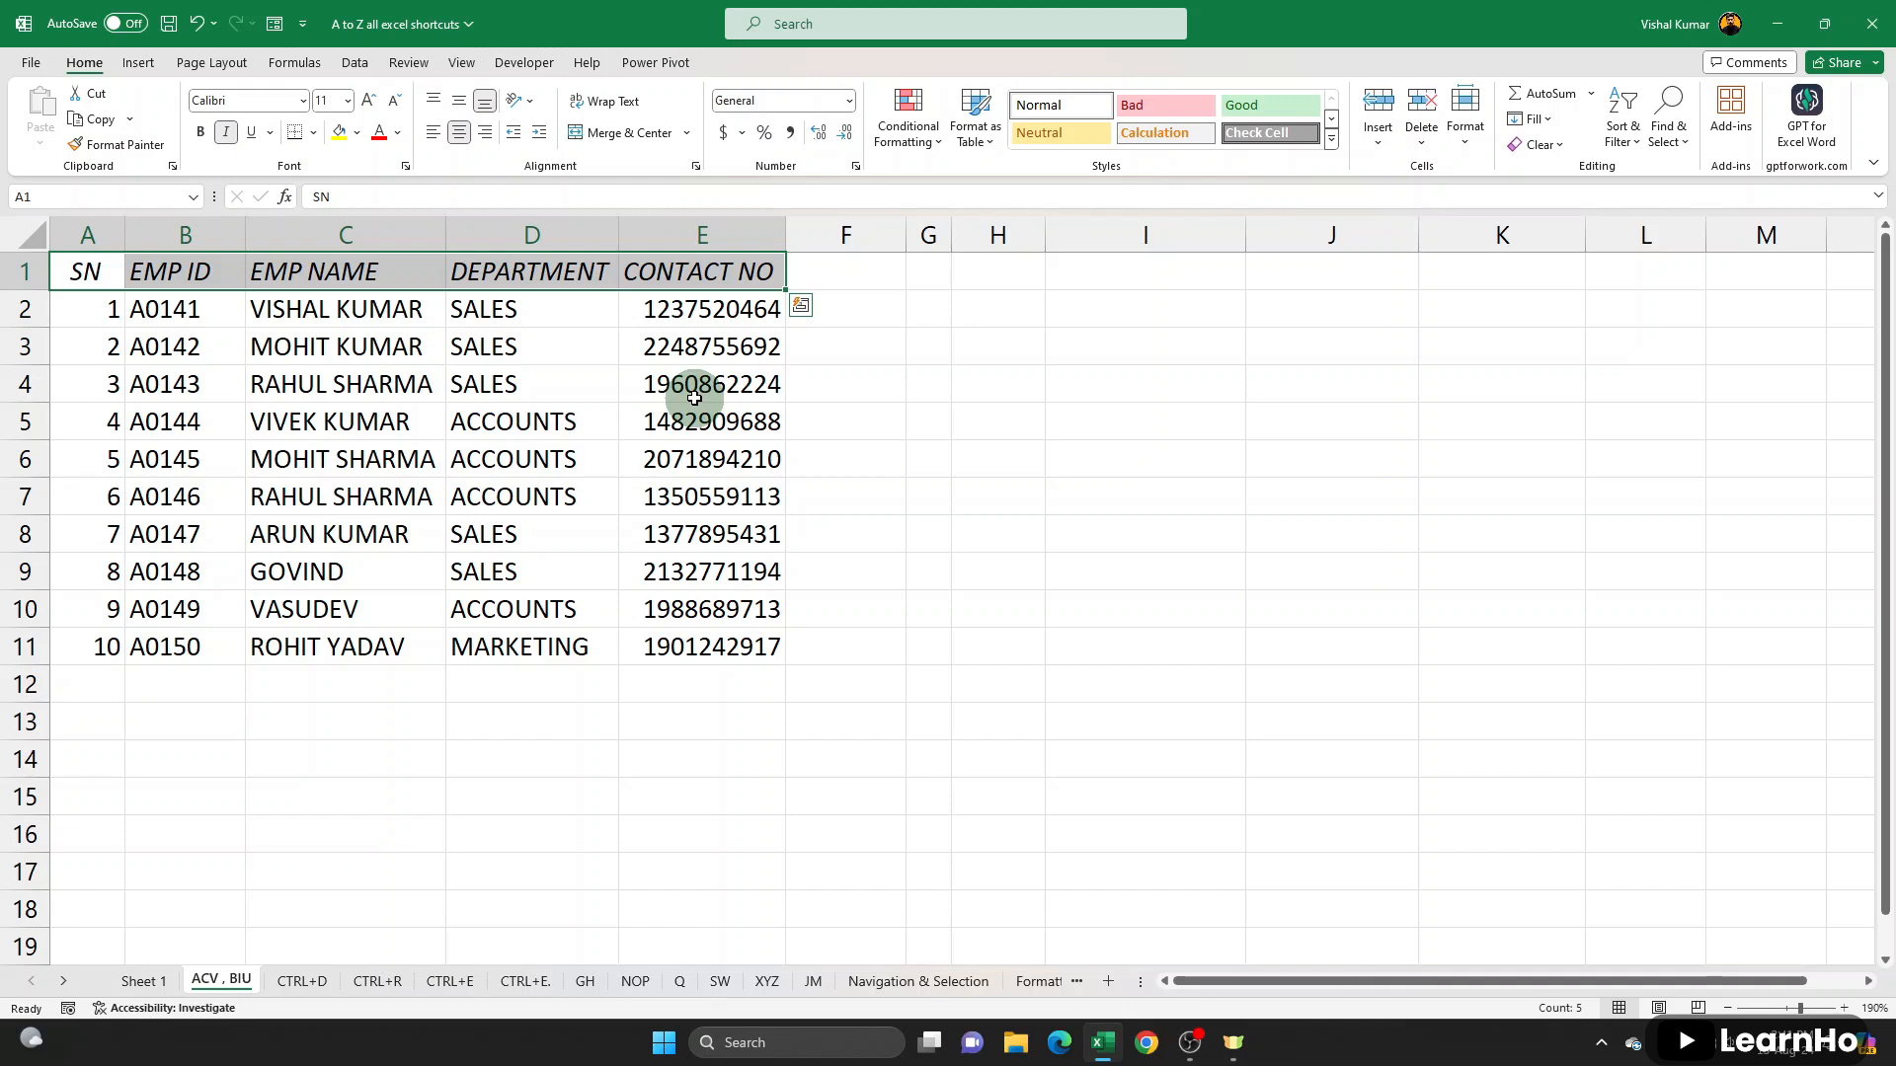
key(ctrl+i)
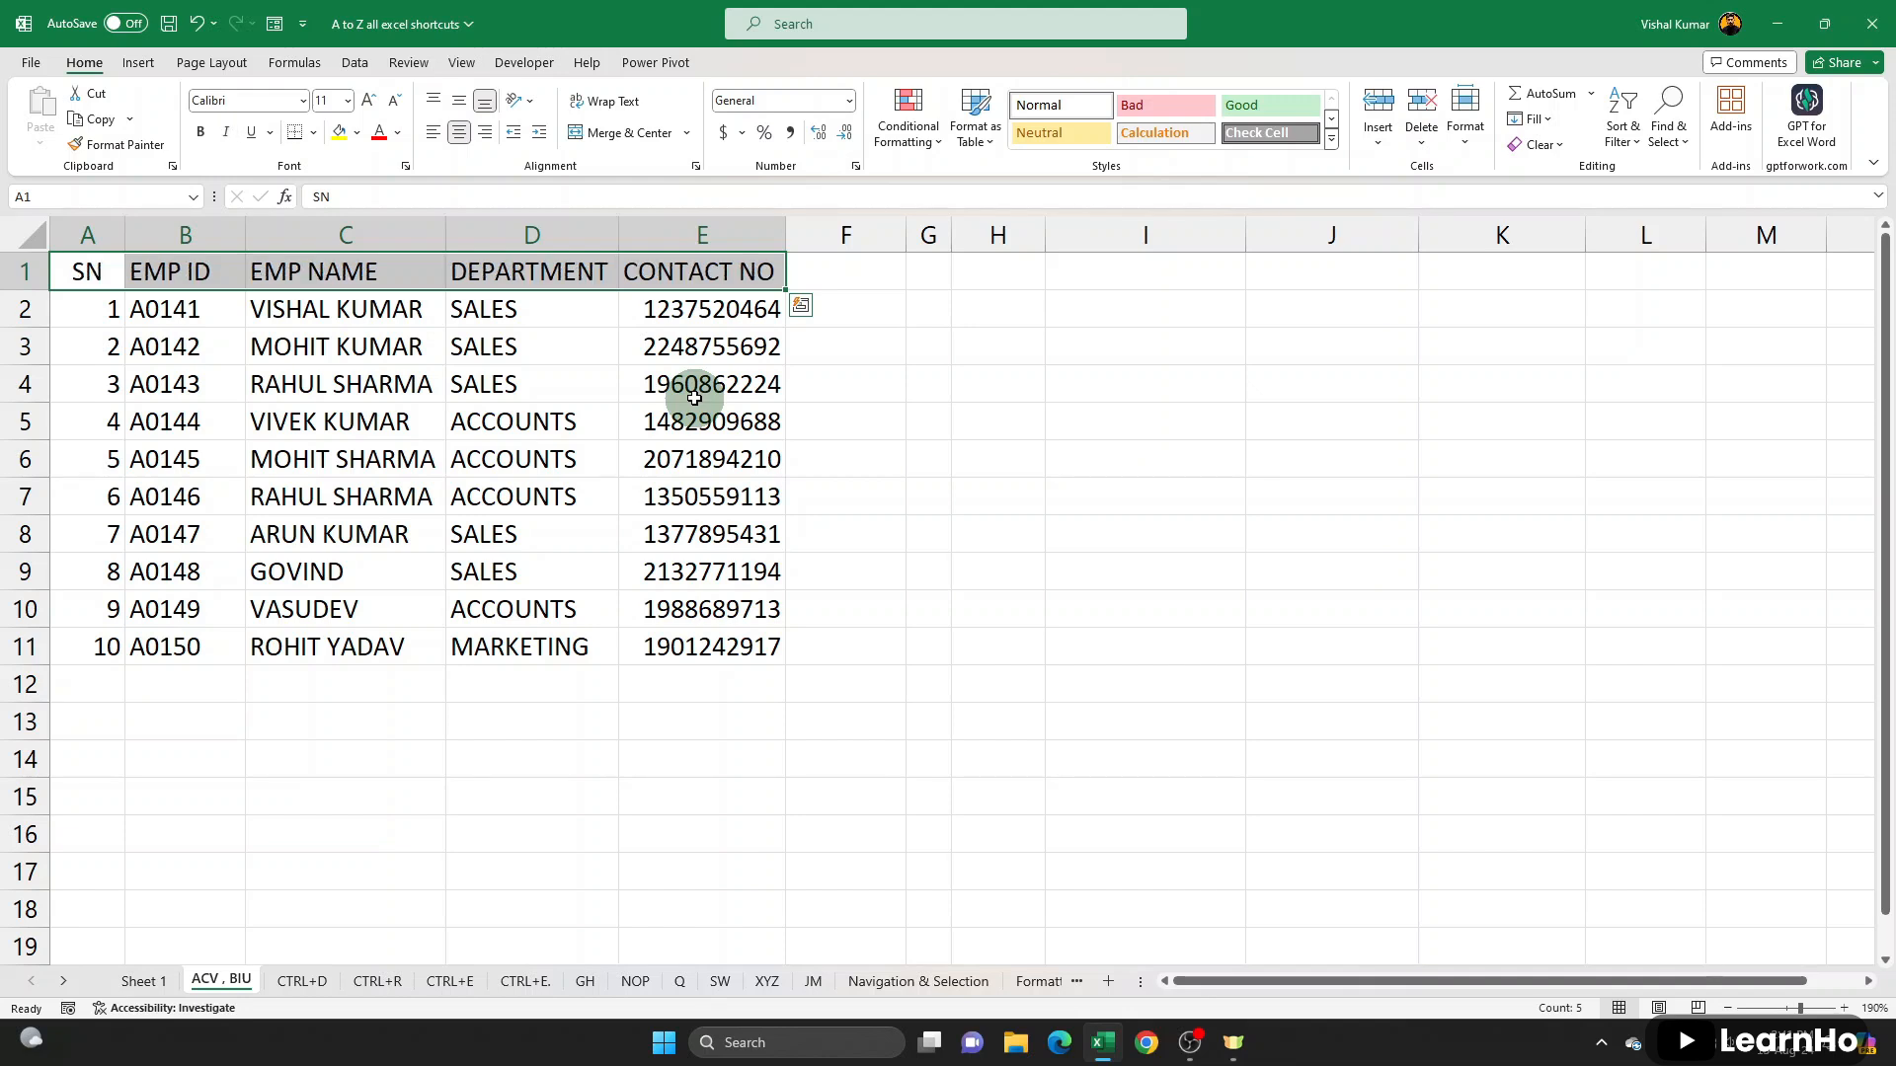
key(ctrl+u)
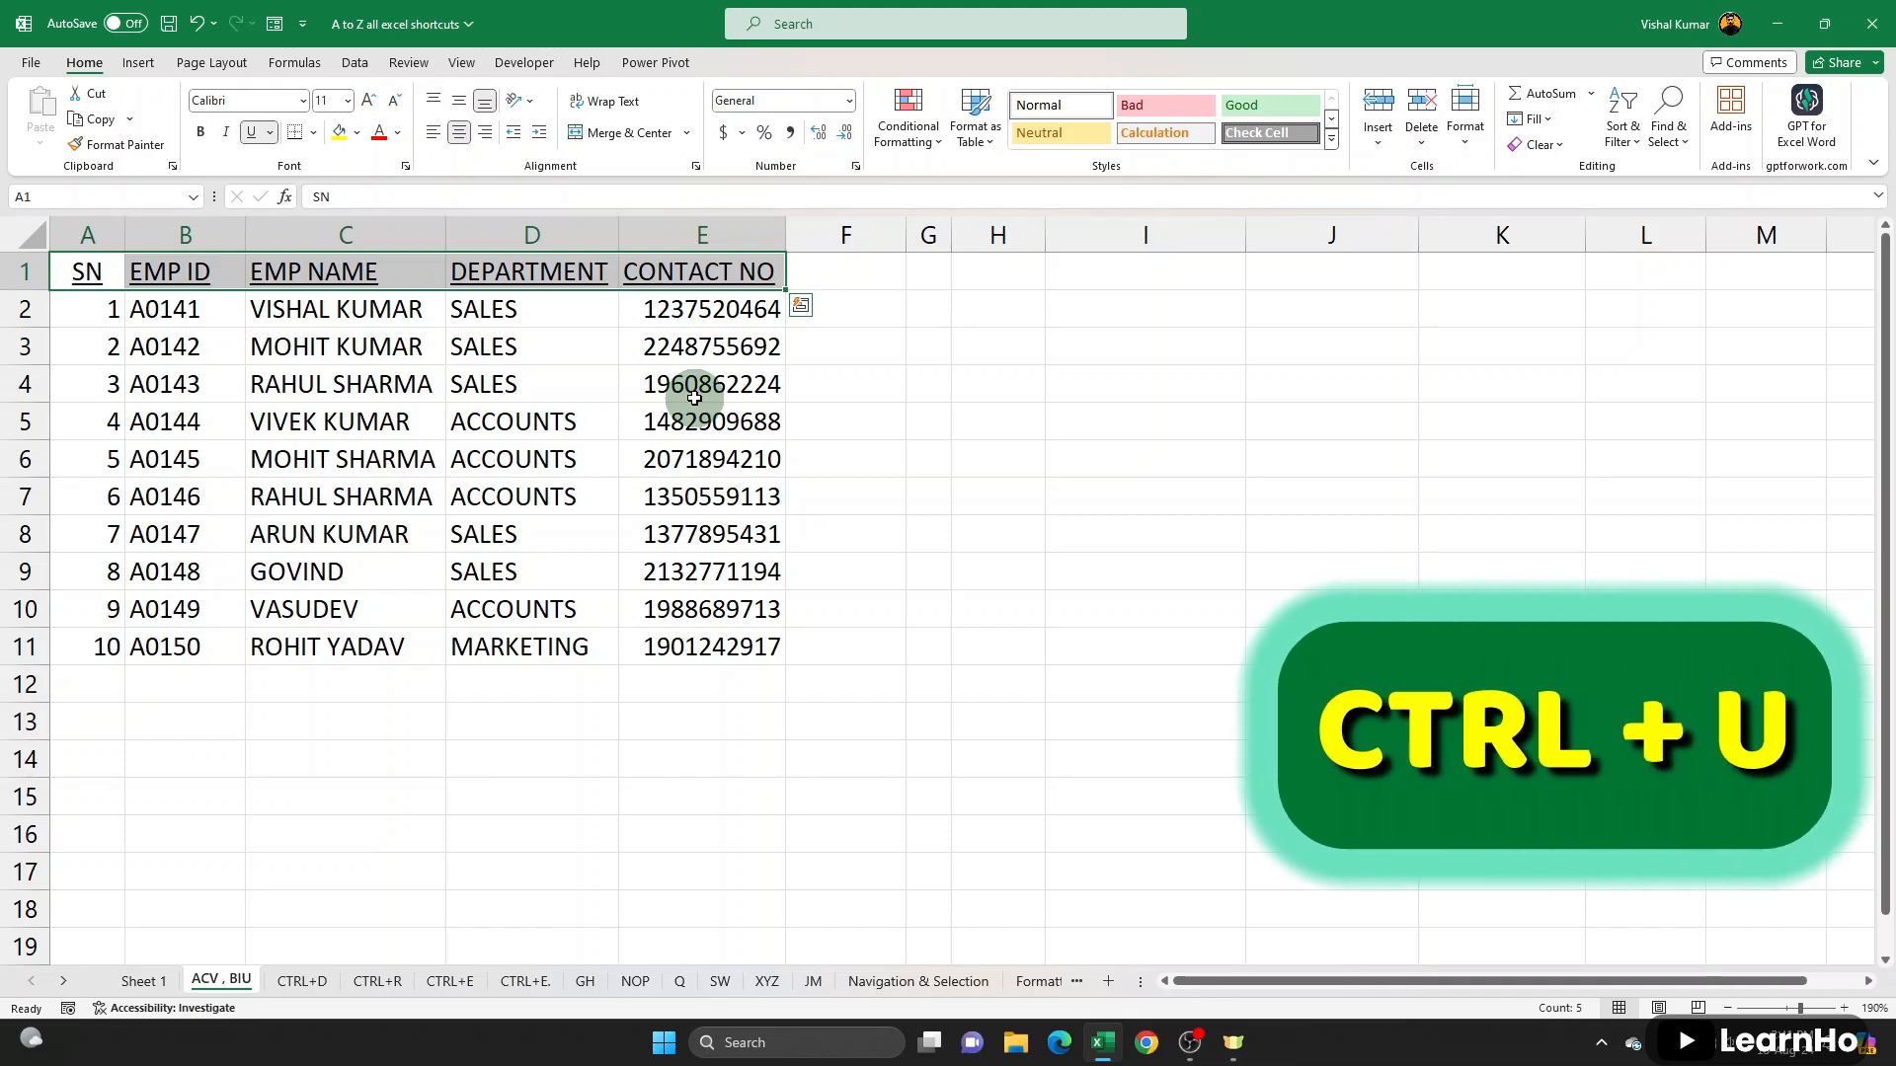
key(ctrl+u)
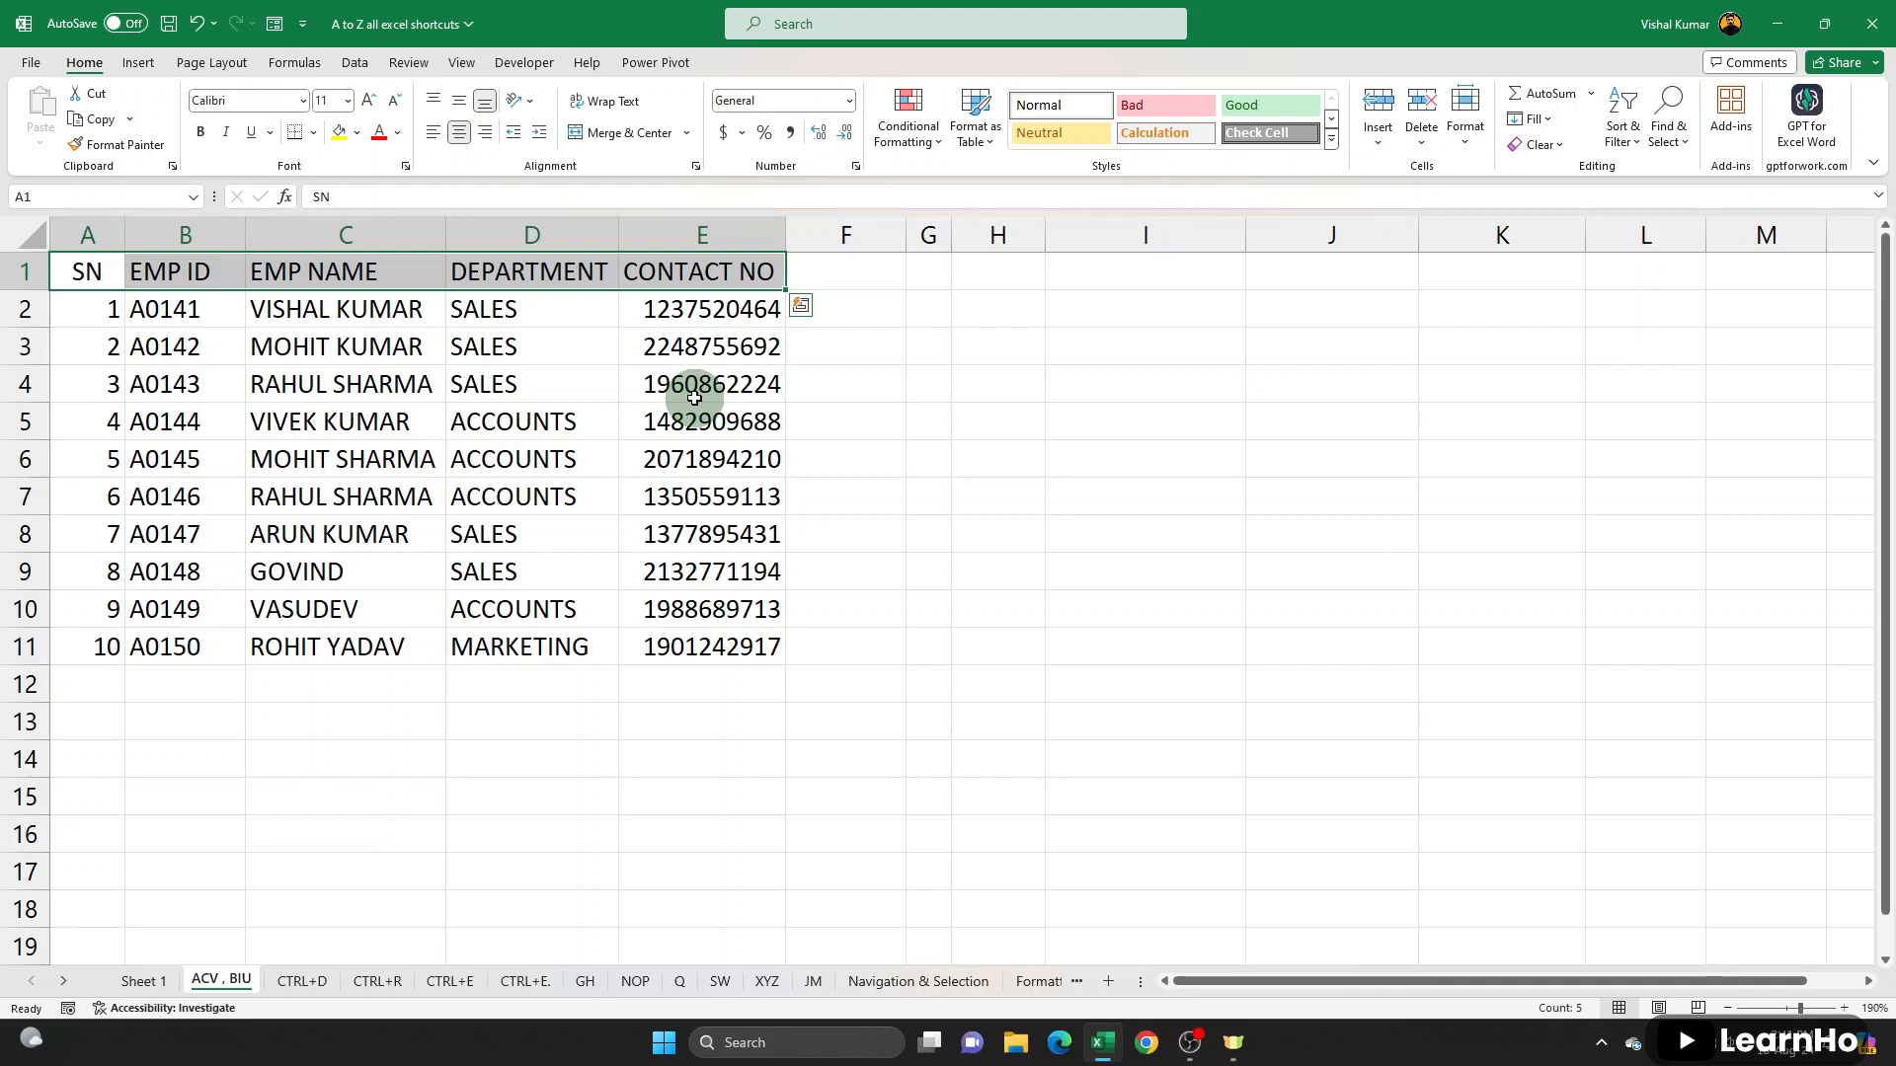
- Try bold, italic and underline in turn on the whole employee table A1:E11, removing each format again
drag(85, 269, 761, 646)
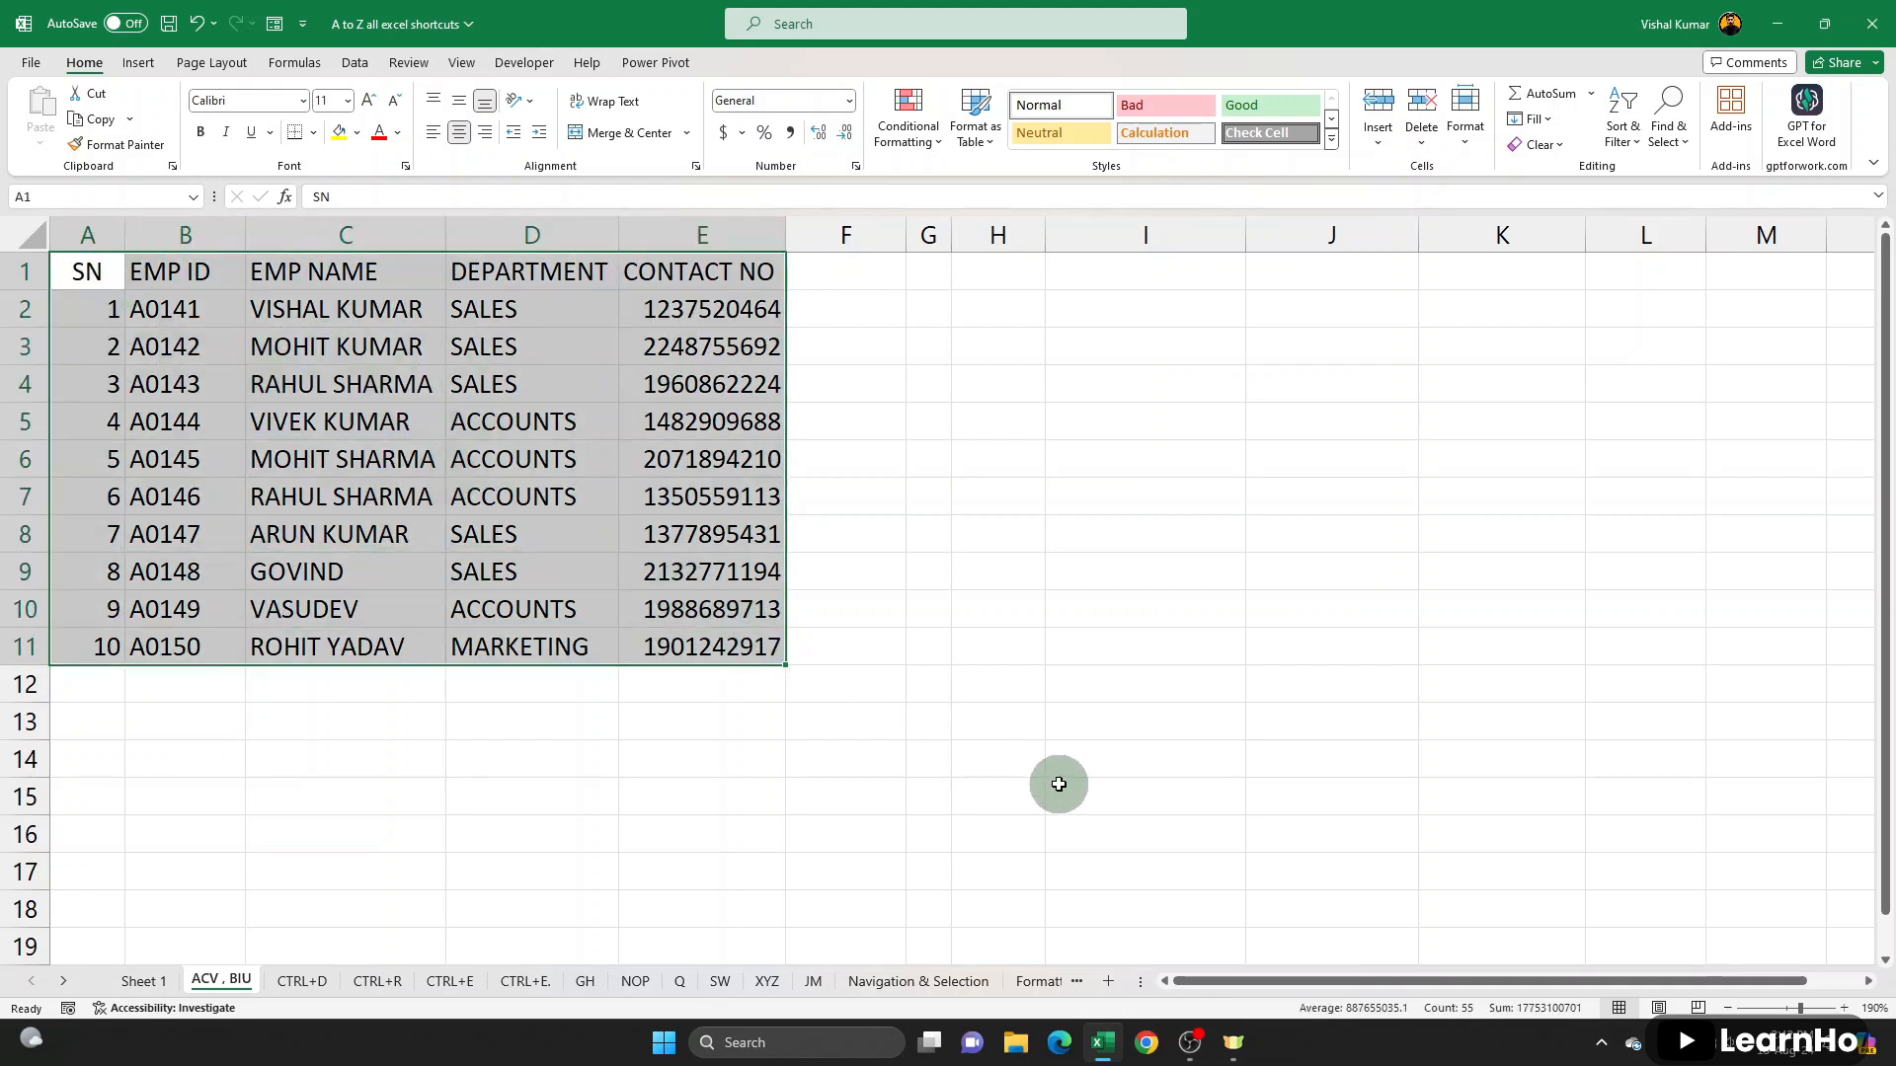
key(ctrl+b)
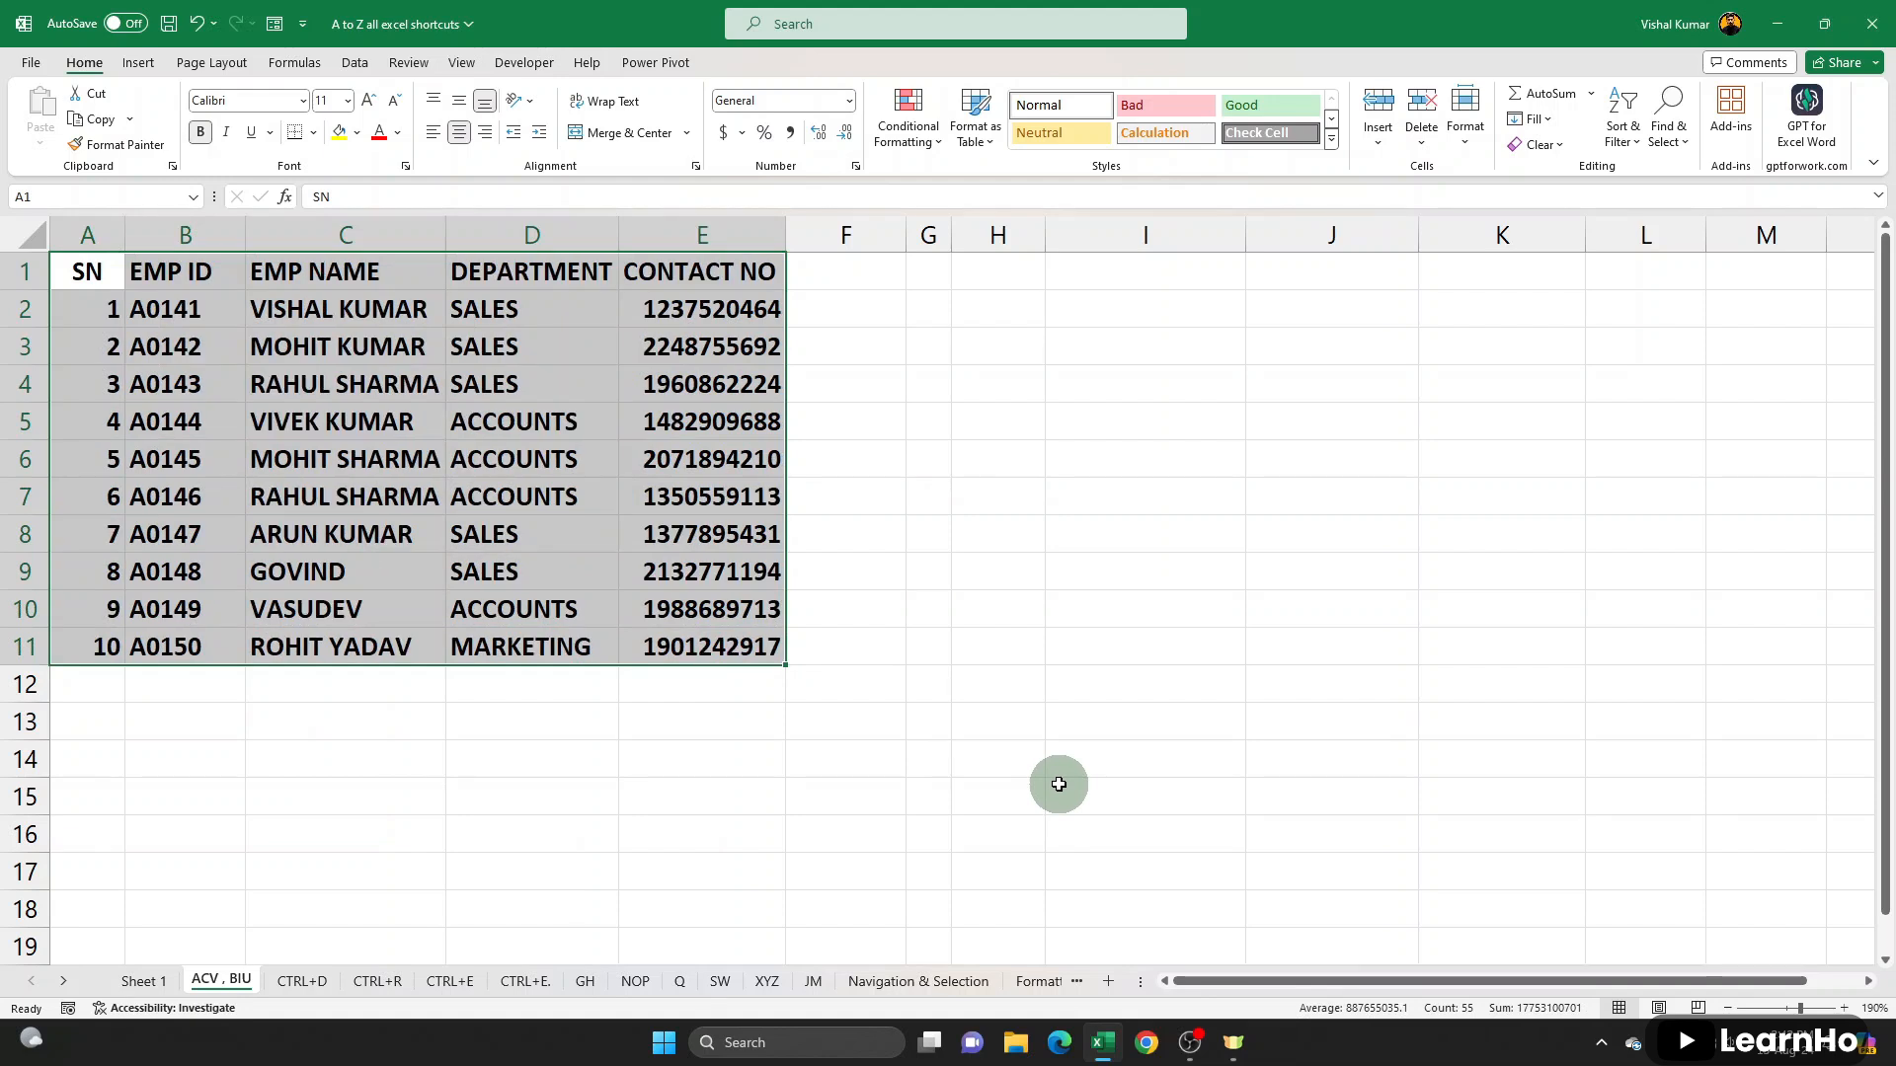
key(ctrl+b)
key(ctrl+i)
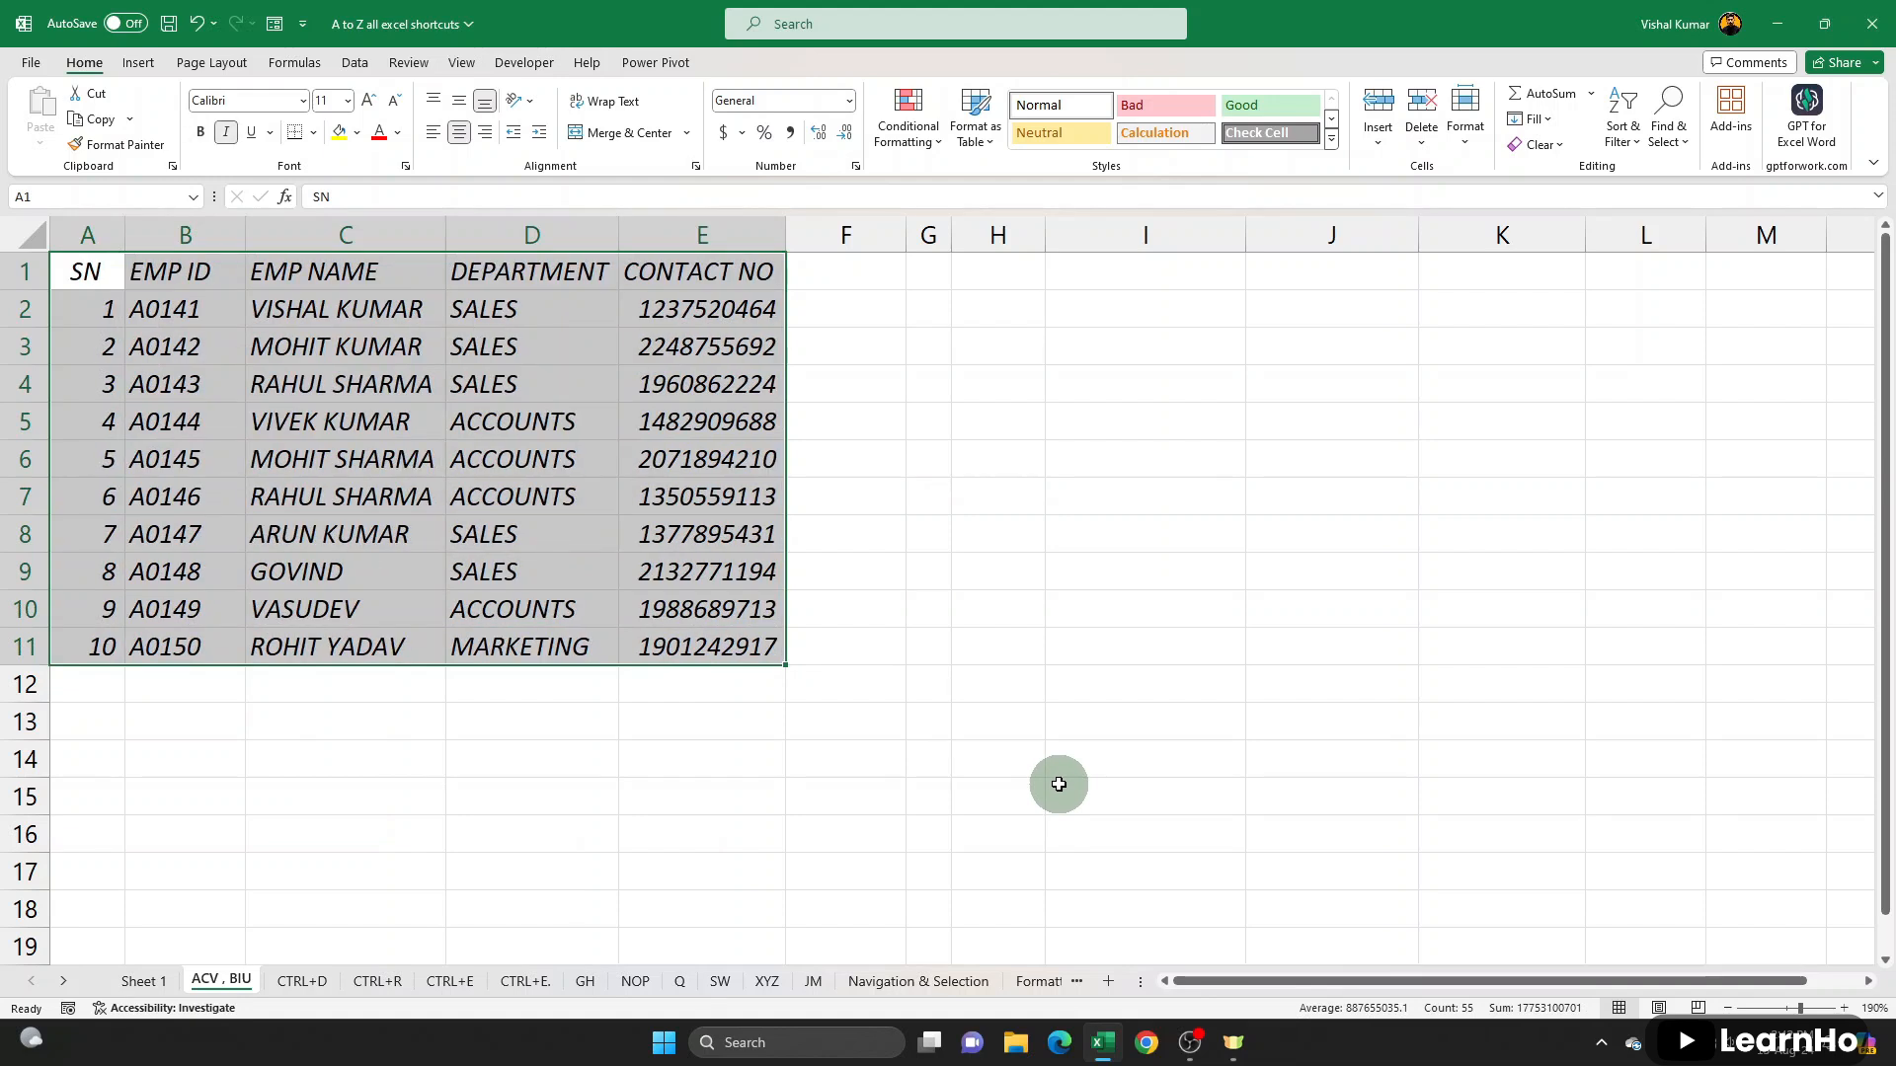
key(ctrl+i)
key(ctrl+u)
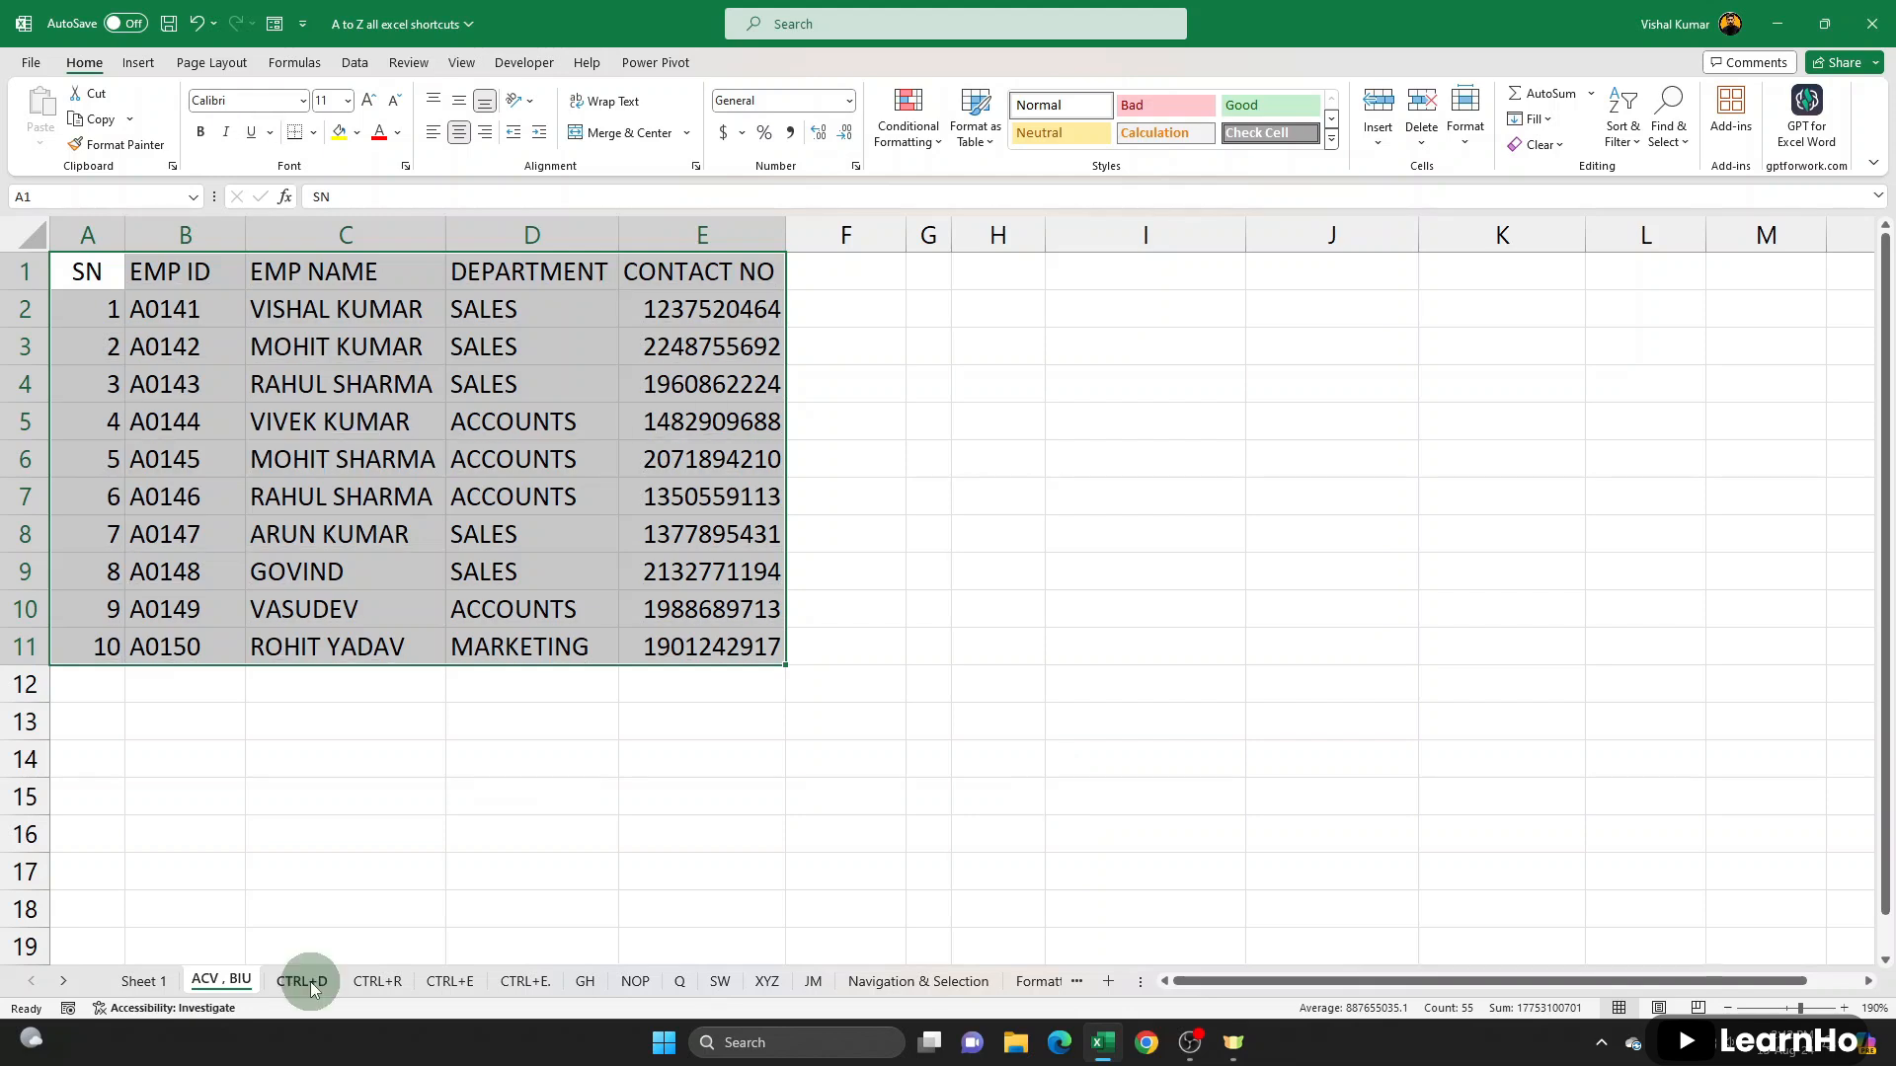
- On the CTRL+D sheet, total the first student's marks in H2 with the formula =SUM(C2:G2)
click(301, 981)
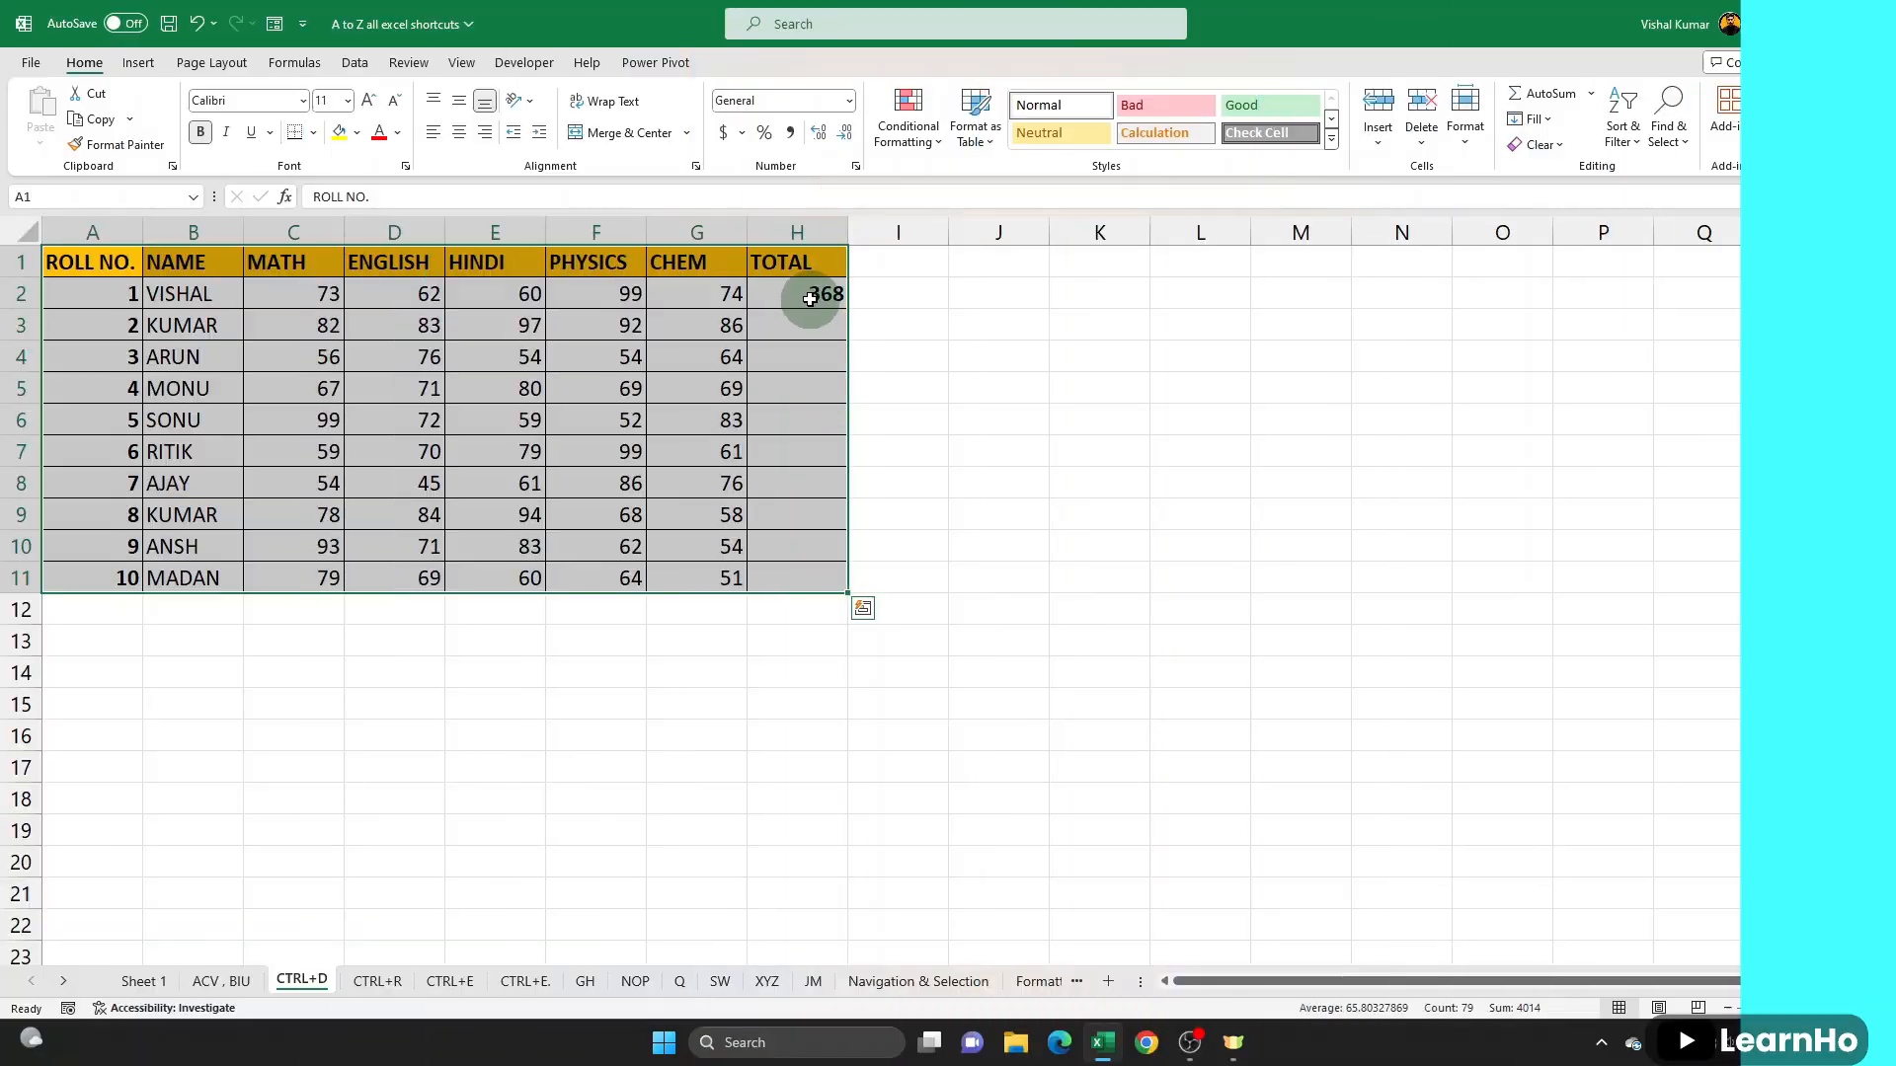
click(817, 295)
drag(281, 296, 746, 296)
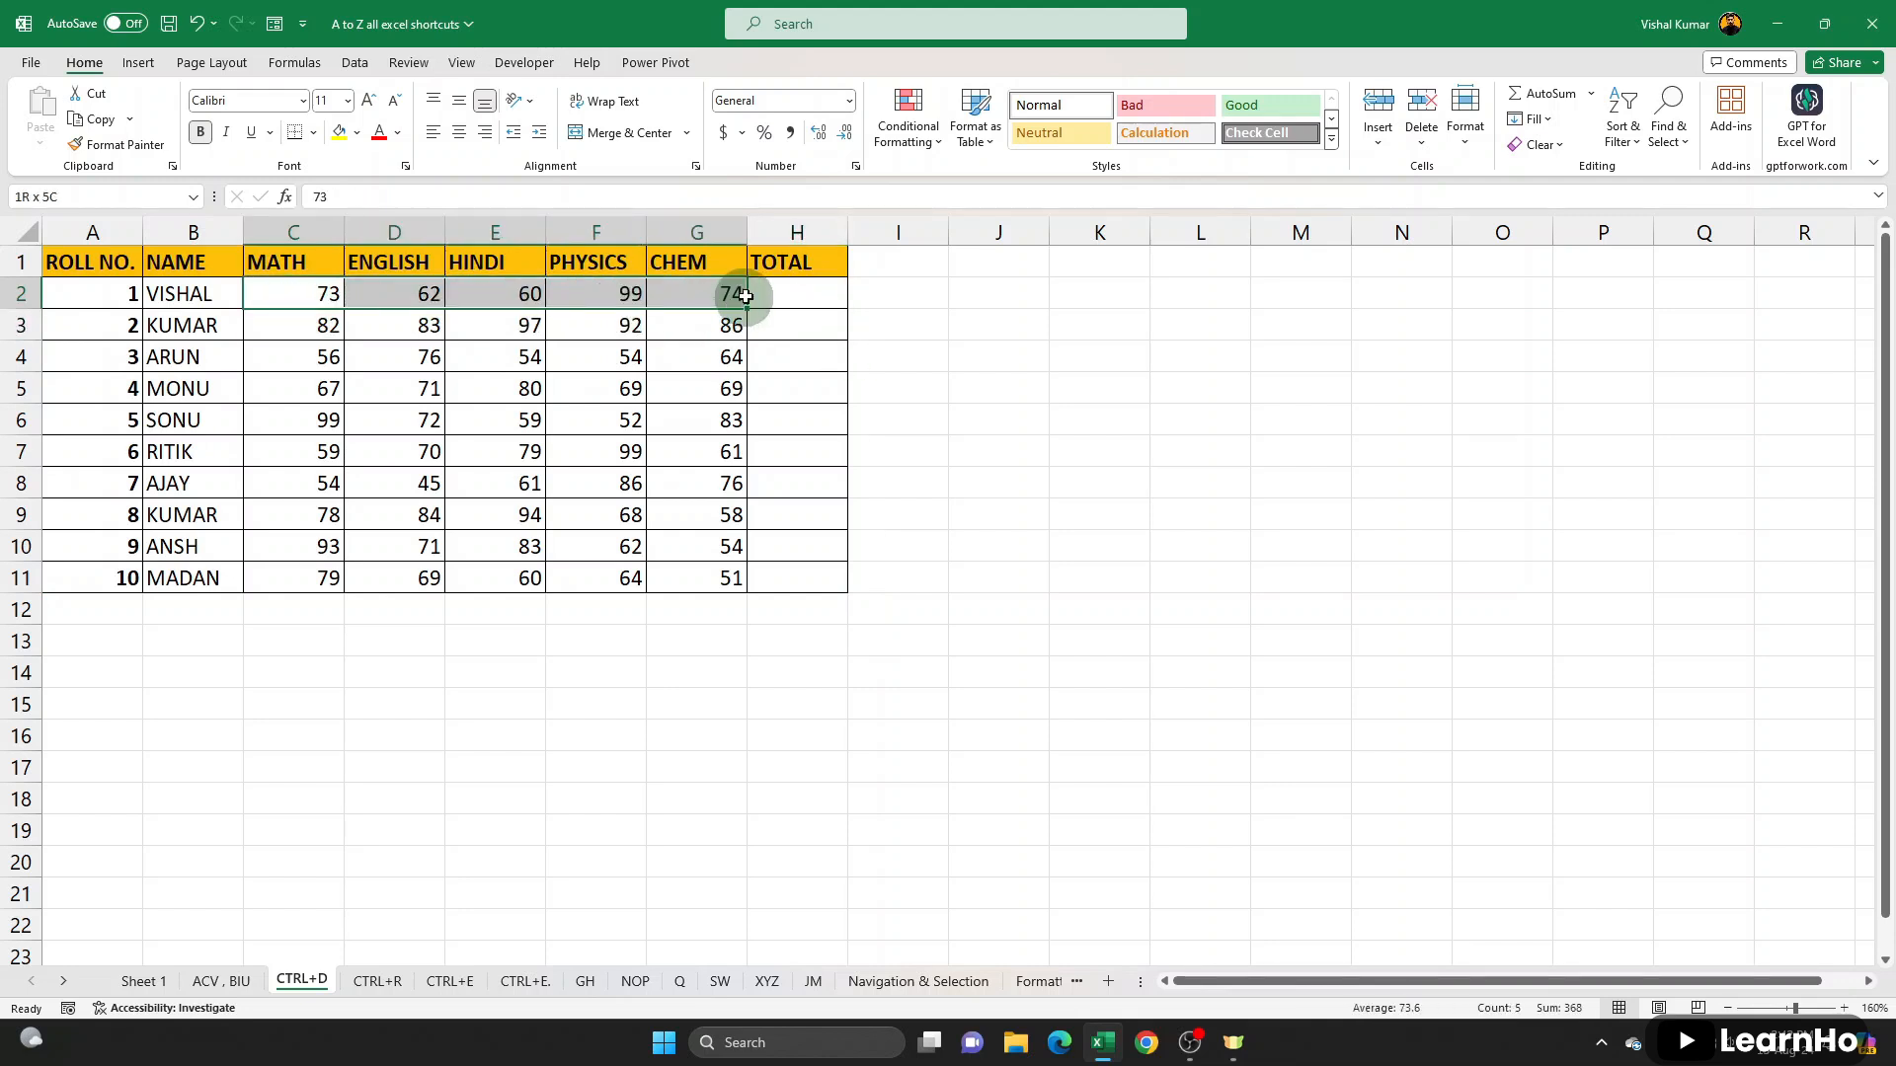
click(802, 294)
text(=sum)
key(Tab)
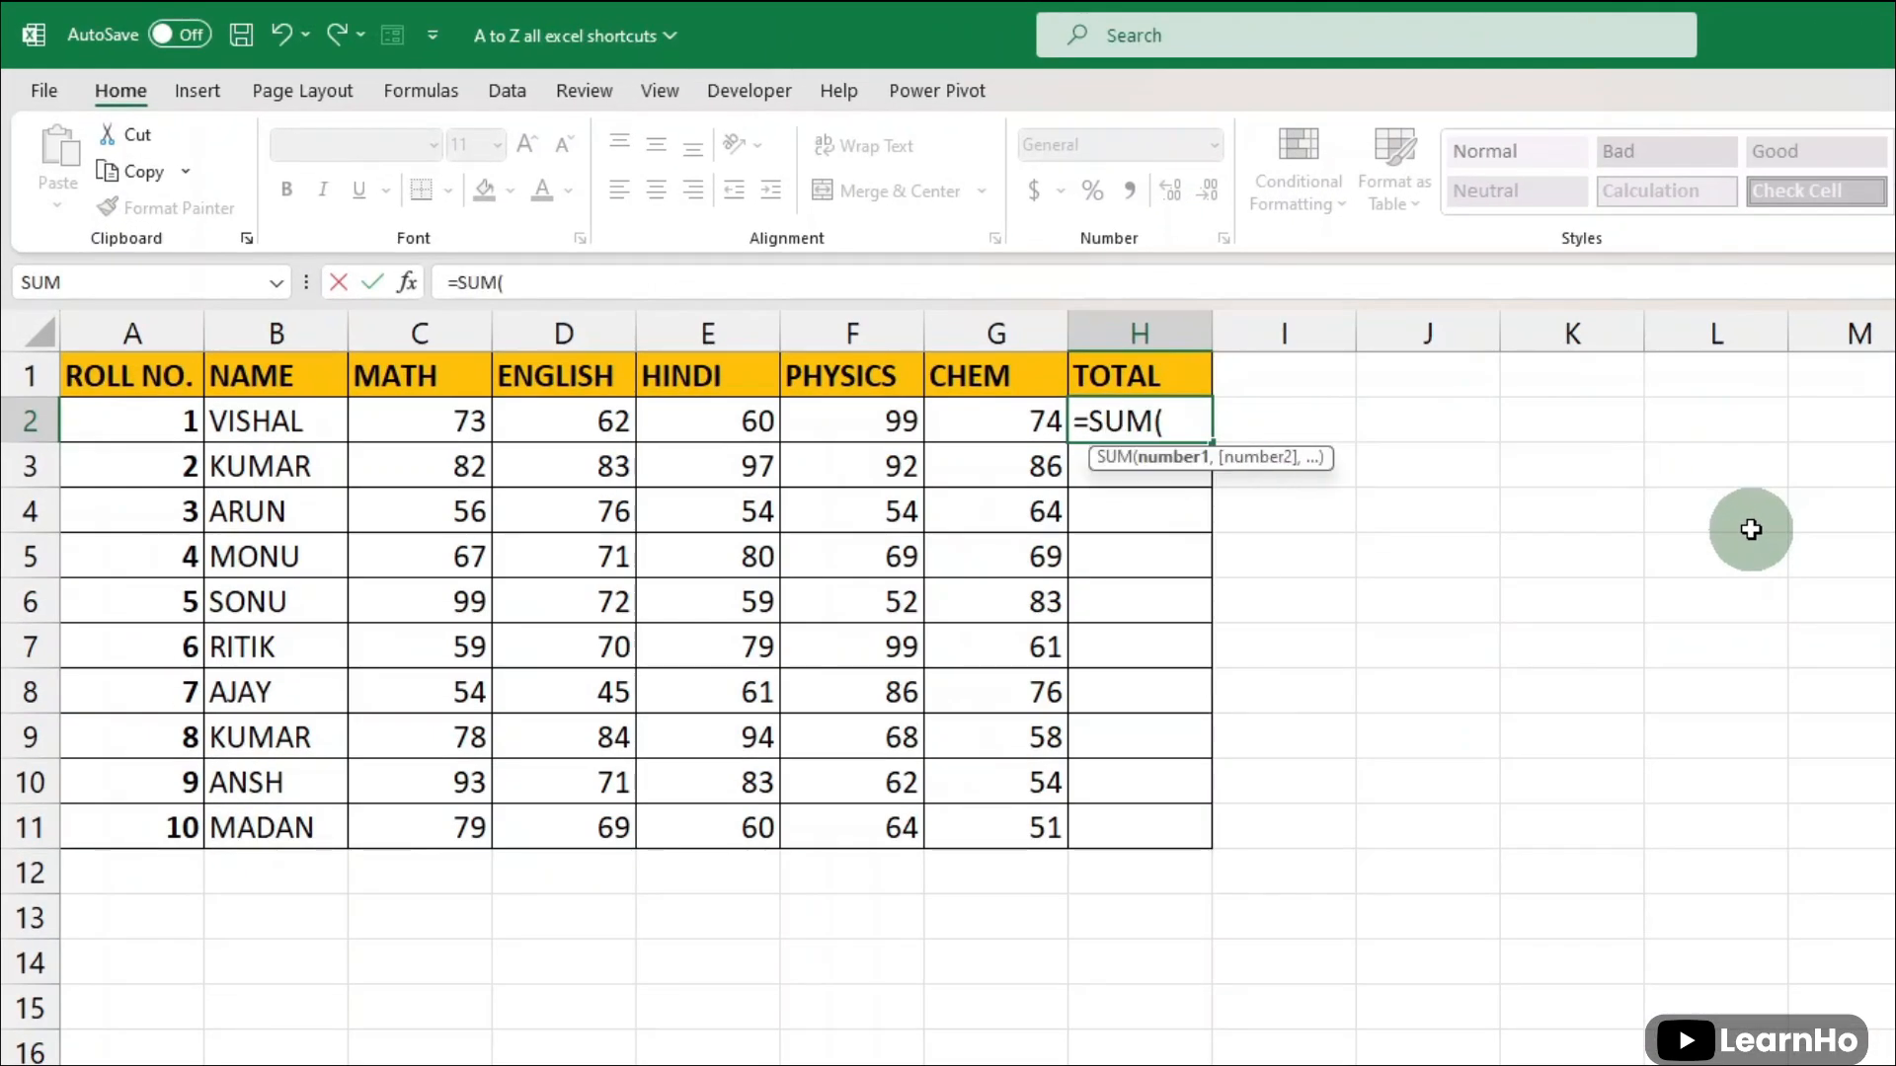
drag(453, 425, 984, 418)
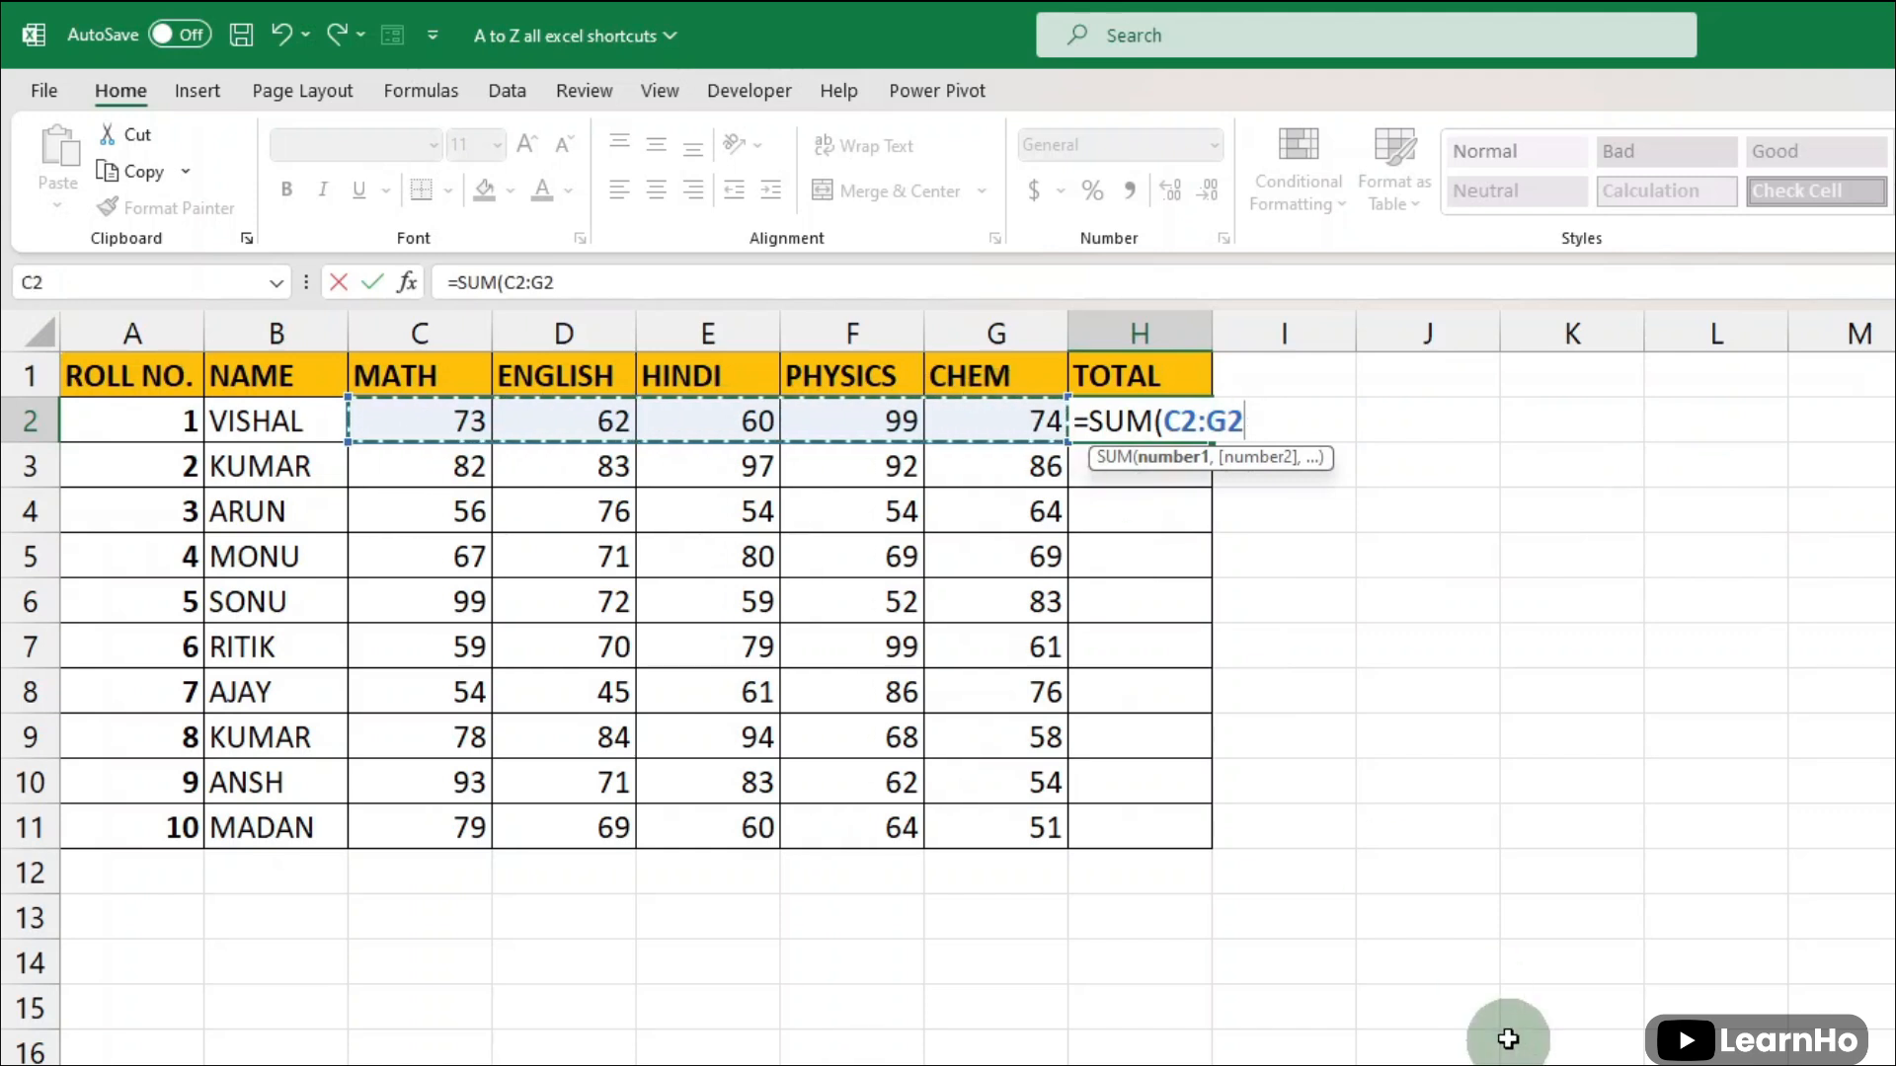
text())
key(Return)
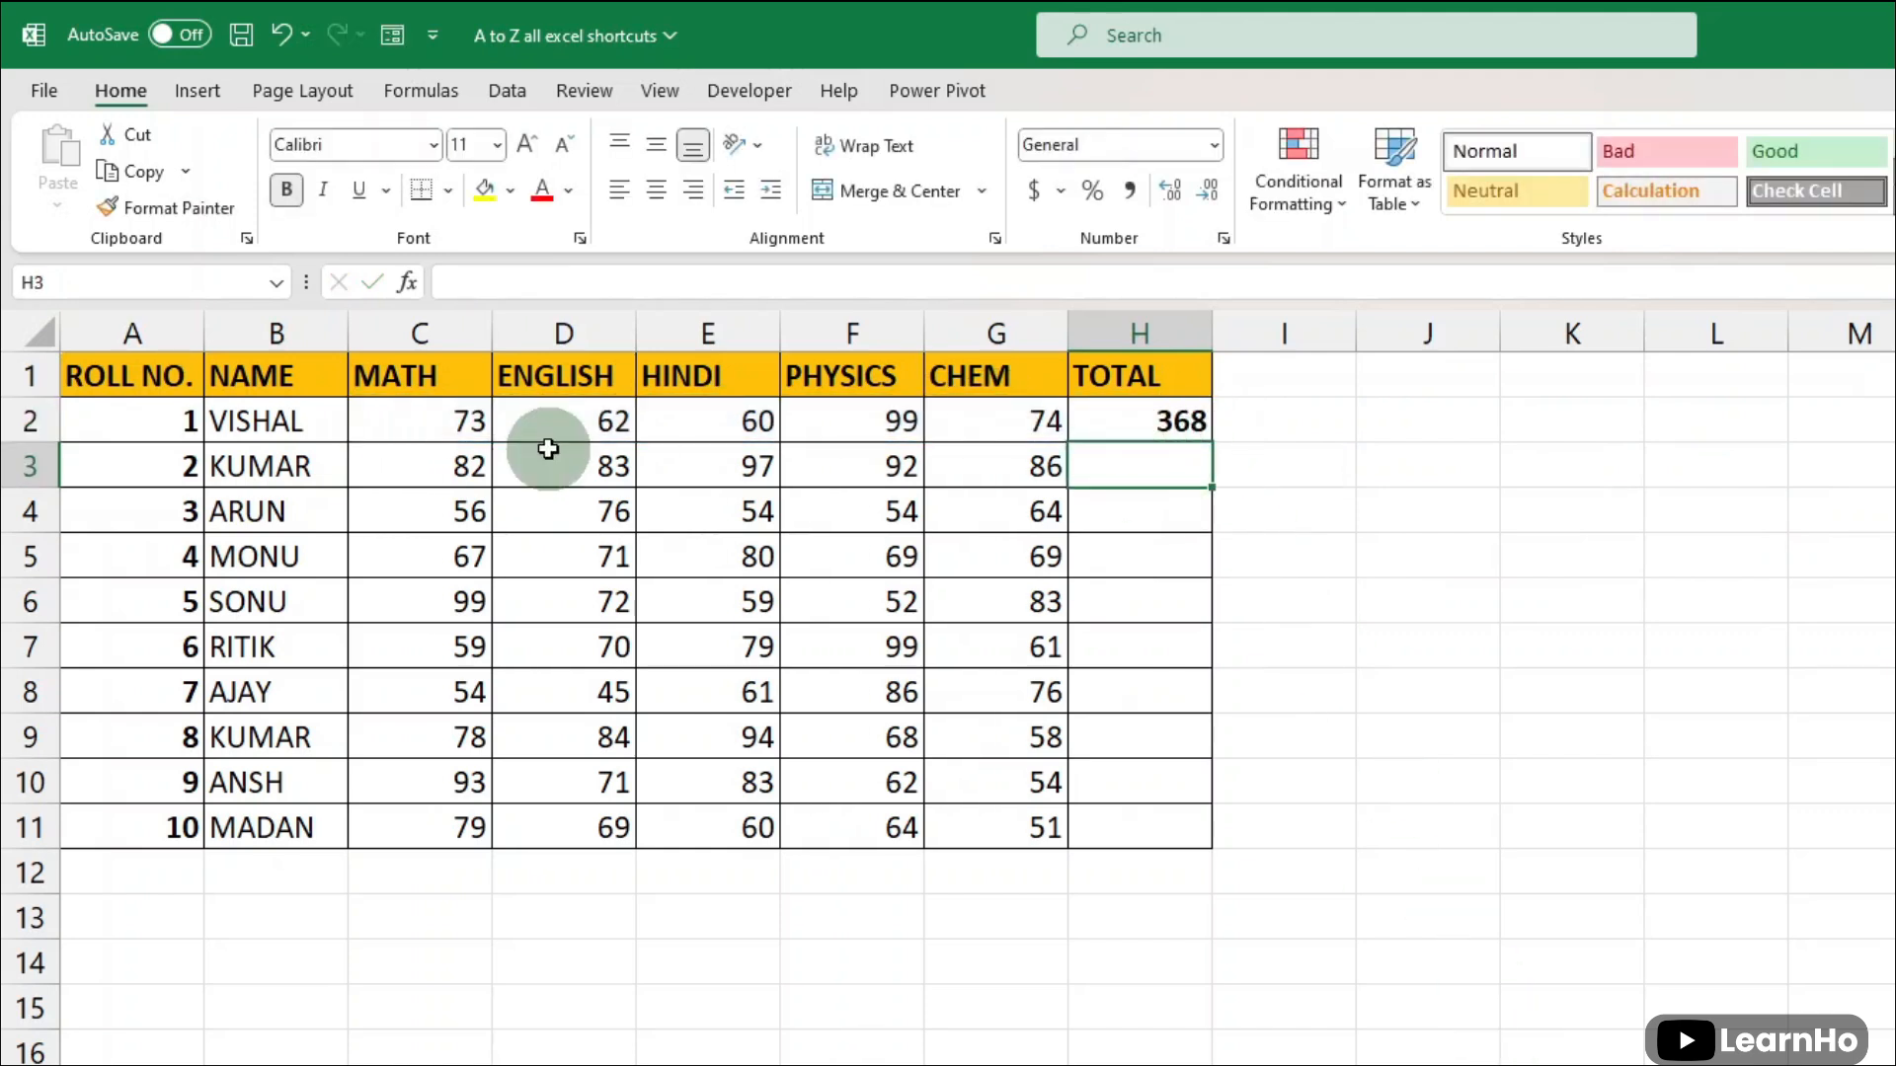
- Fill the SUM formula from H2 down through H11 to total every remaining student's marks
drag(472, 464, 1016, 474)
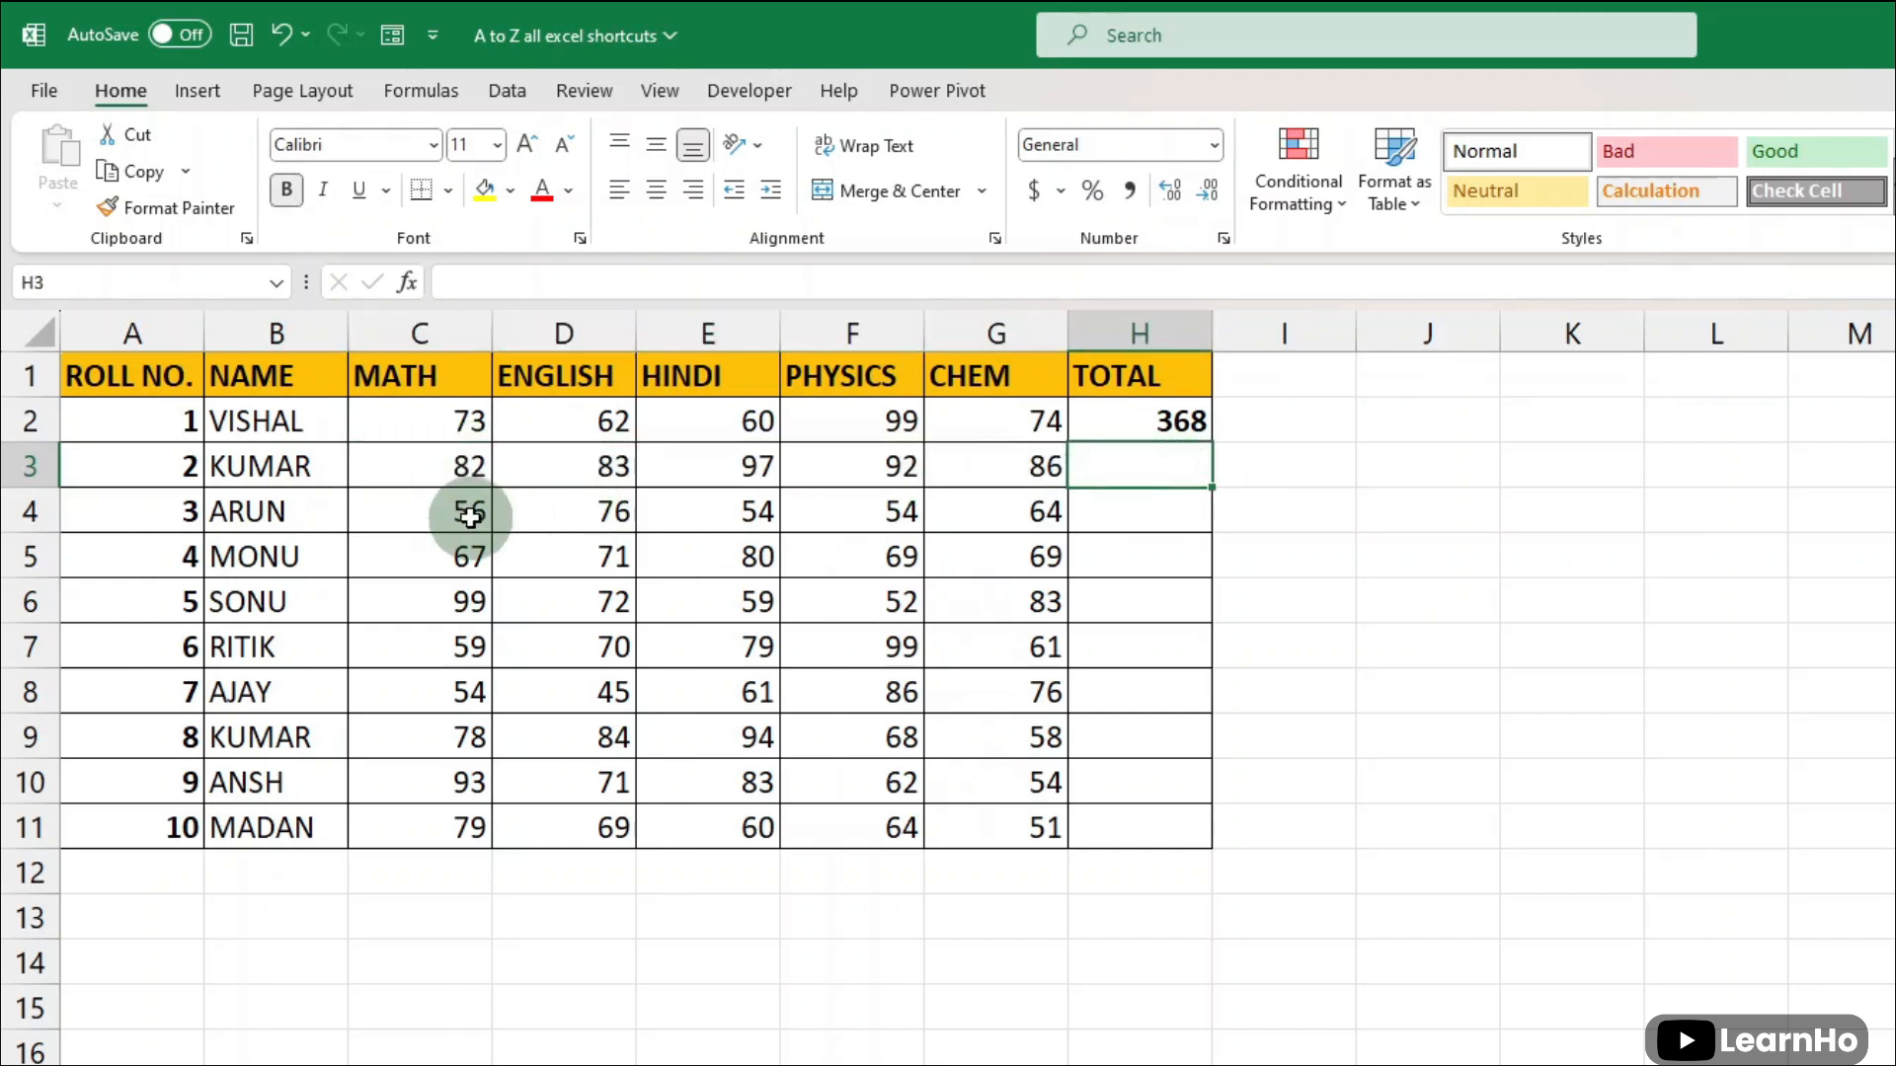
drag(470, 516, 1070, 522)
click(1113, 515)
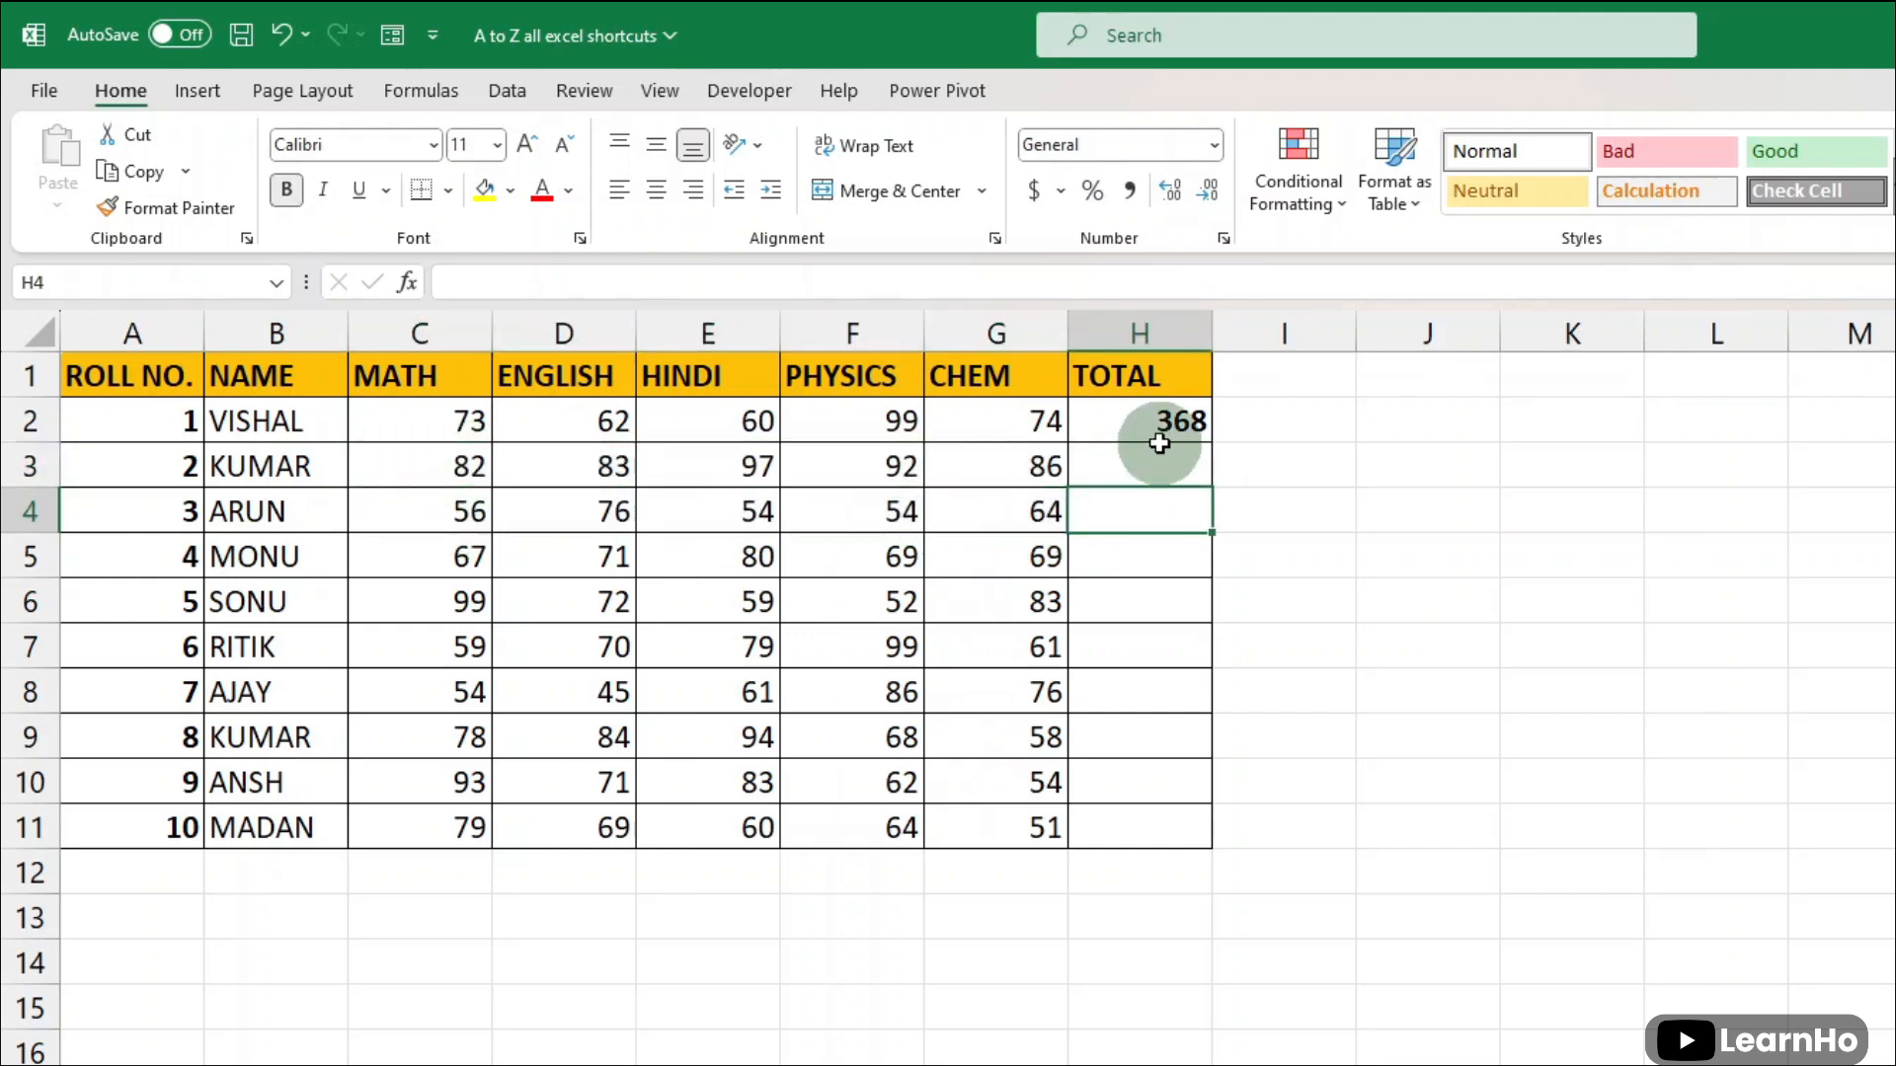
click(1195, 420)
drag(1200, 444, 1318, 719)
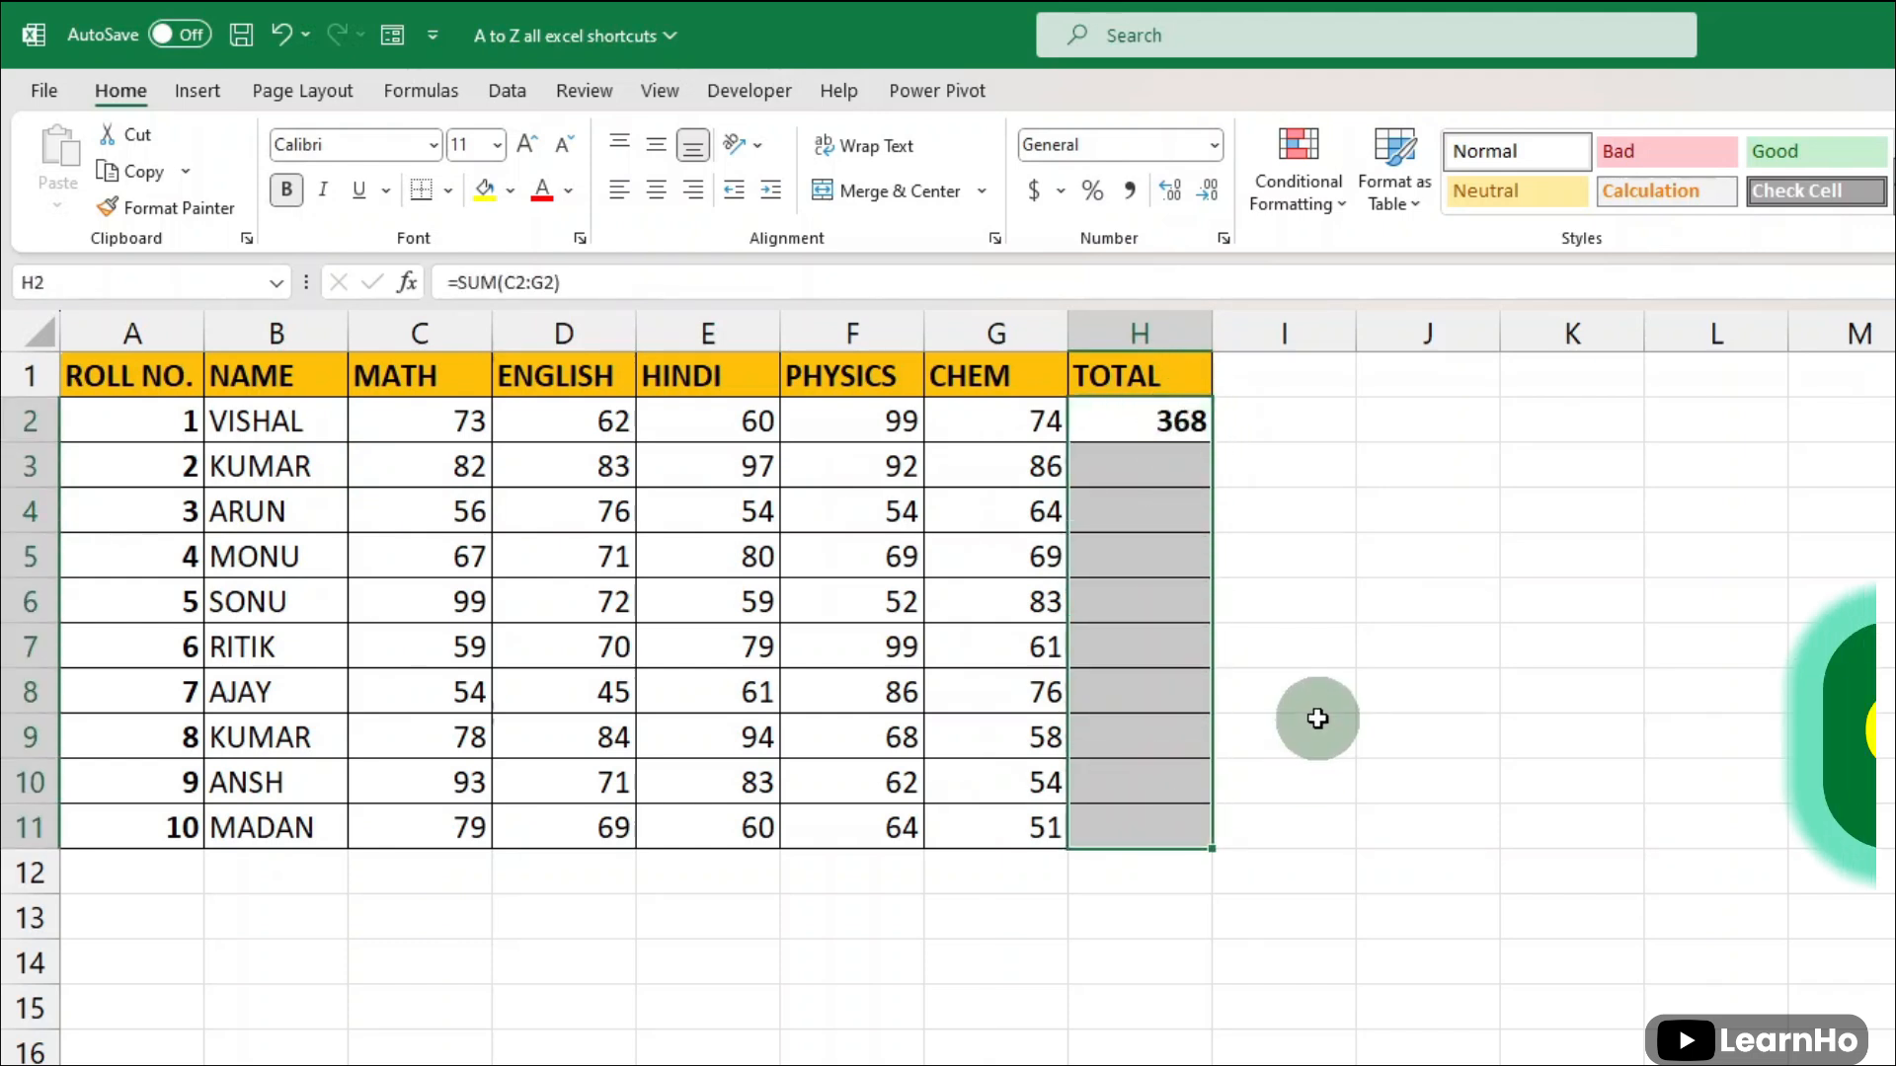
key(ctrl+d)
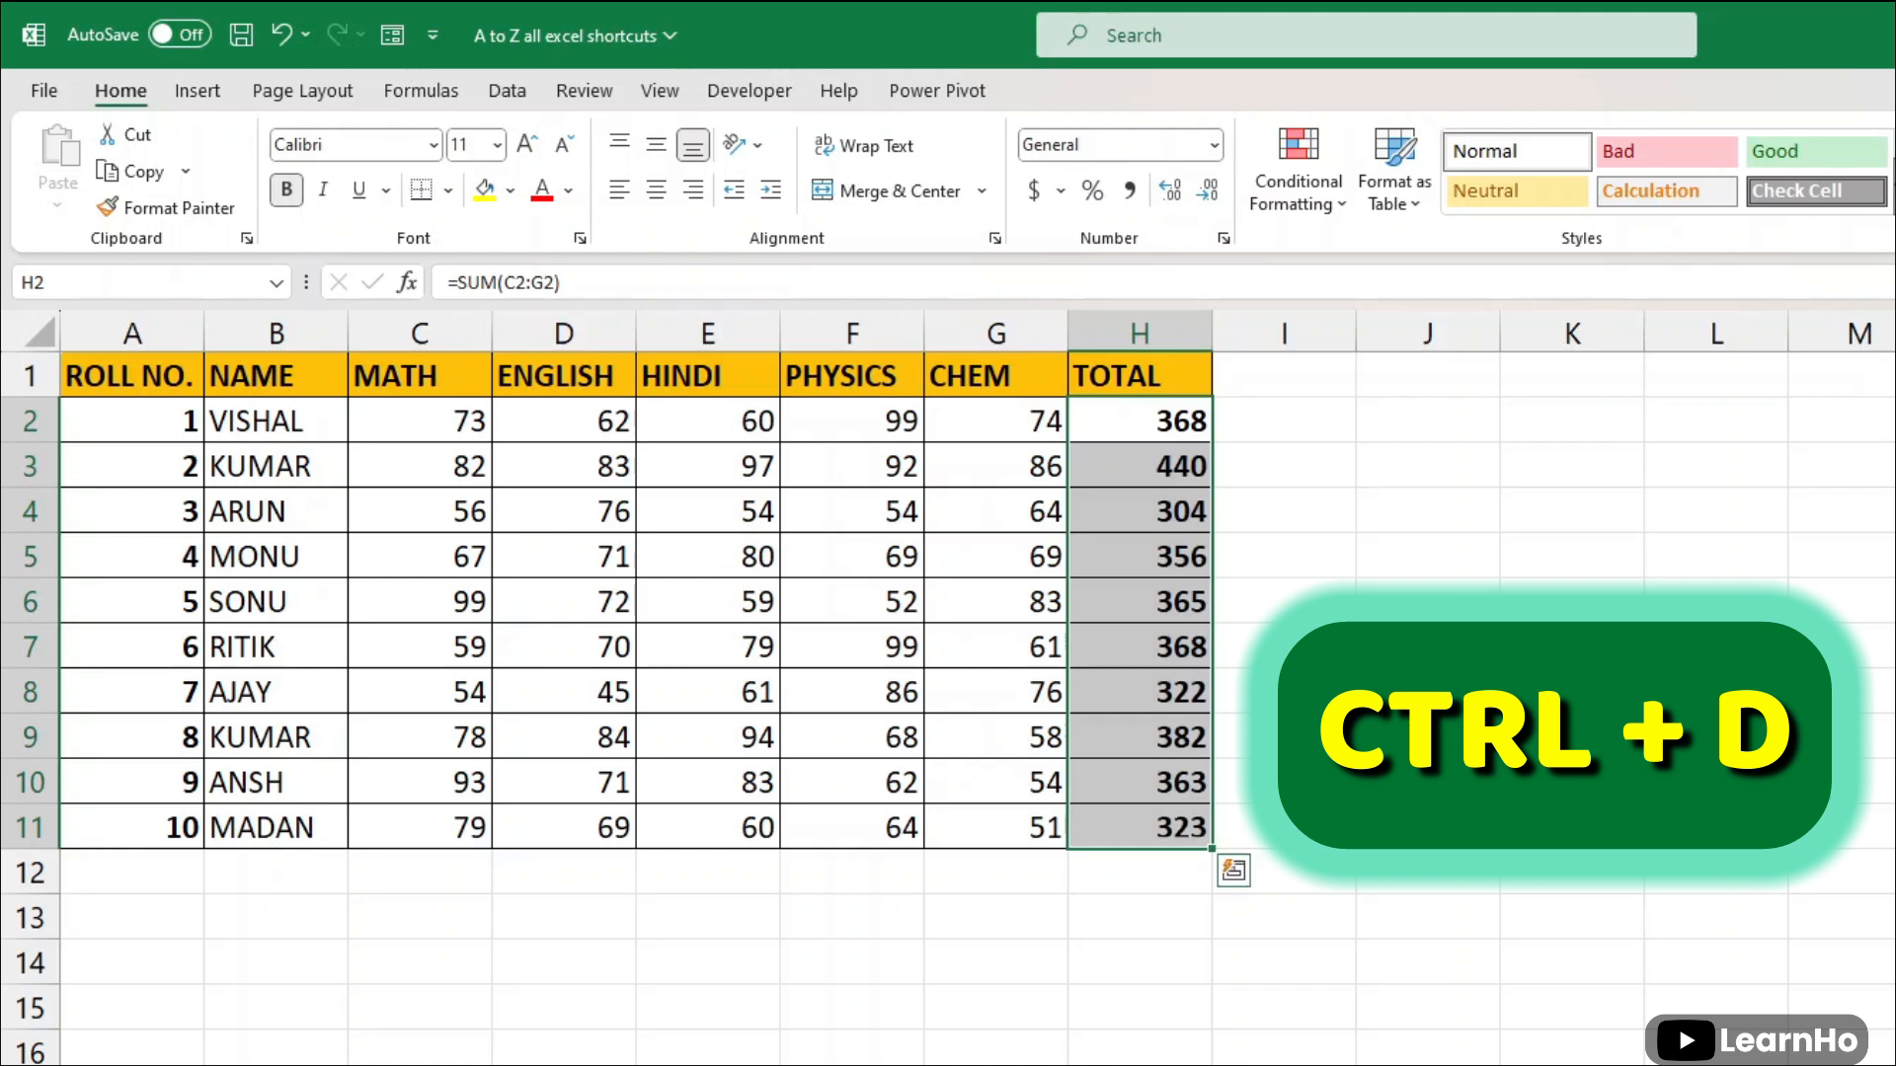
drag(1175, 472, 1180, 820)
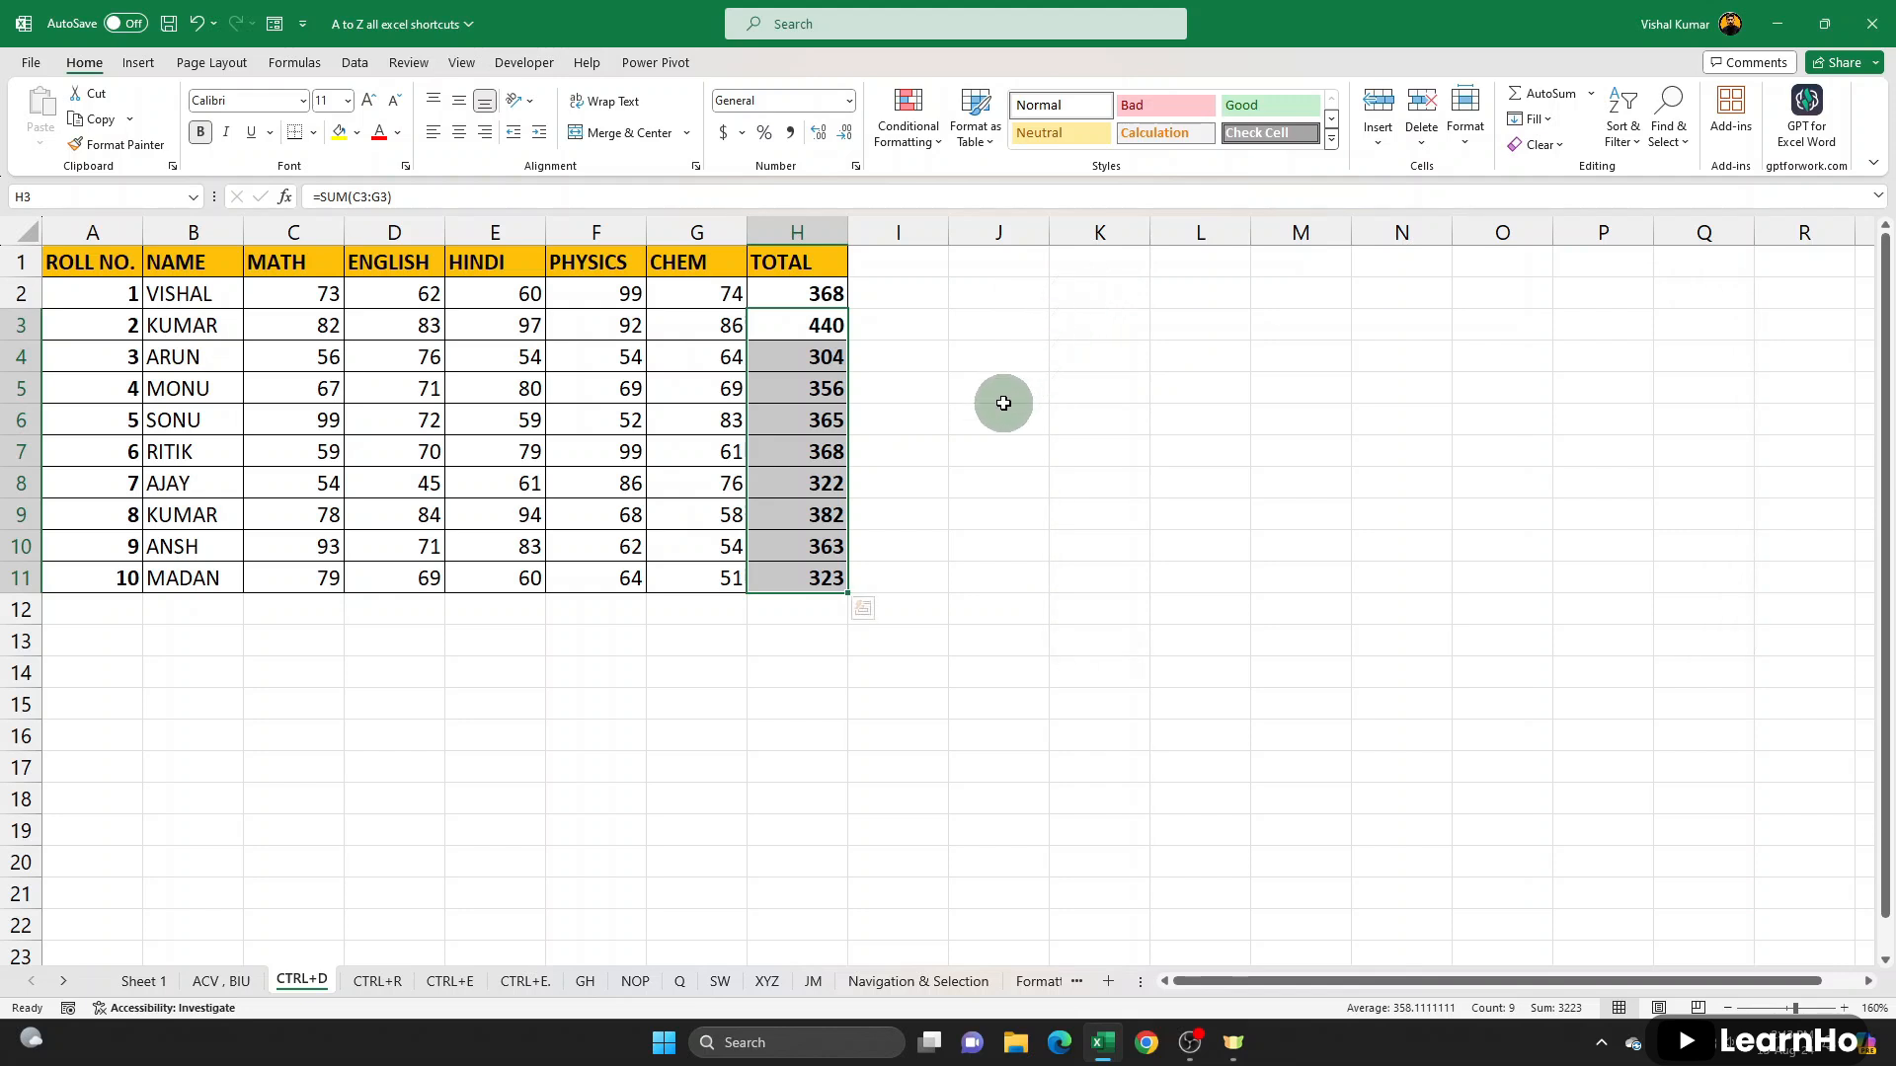
drag(834, 323, 826, 575)
click(750, 701)
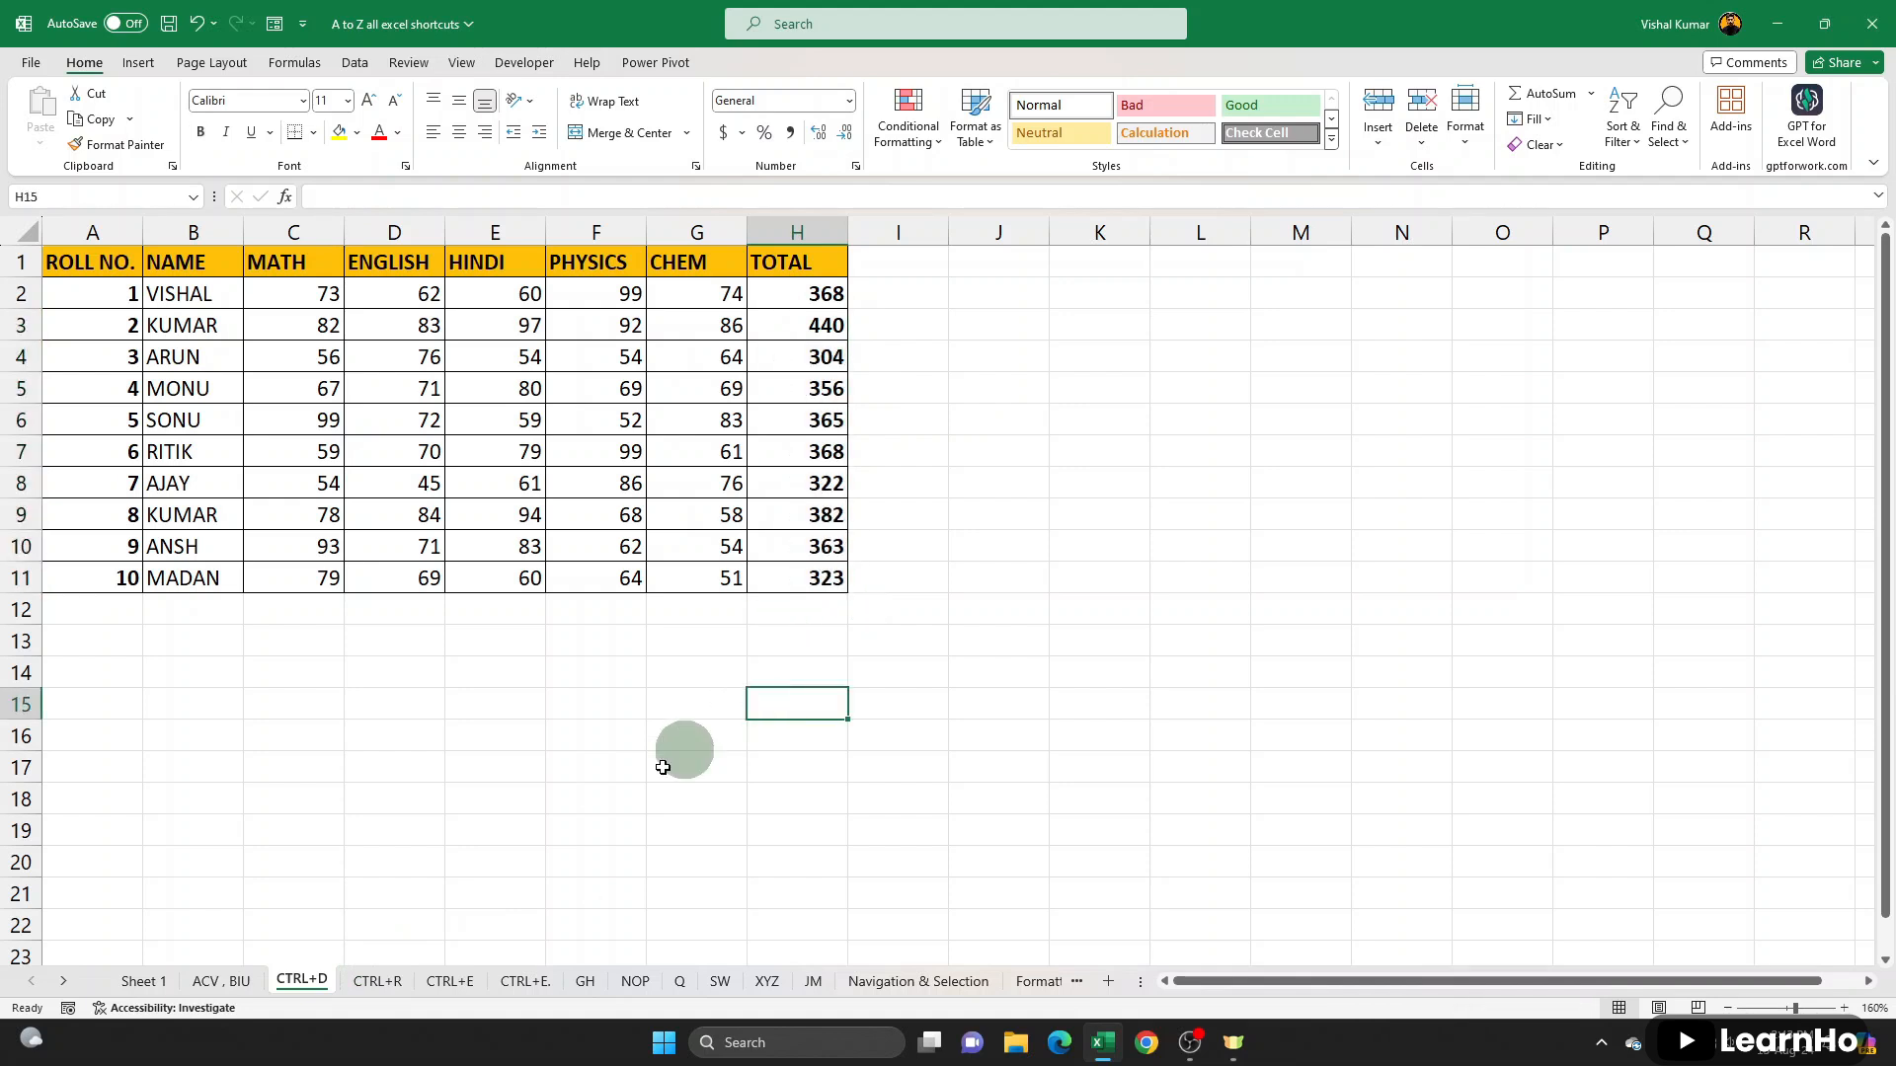
- On the CTRL+R sheet, fill the TOTAL formula from B8 across the row through K8
click(380, 980)
drag(214, 317, 1037, 459)
click(215, 458)
drag(311, 319, 308, 433)
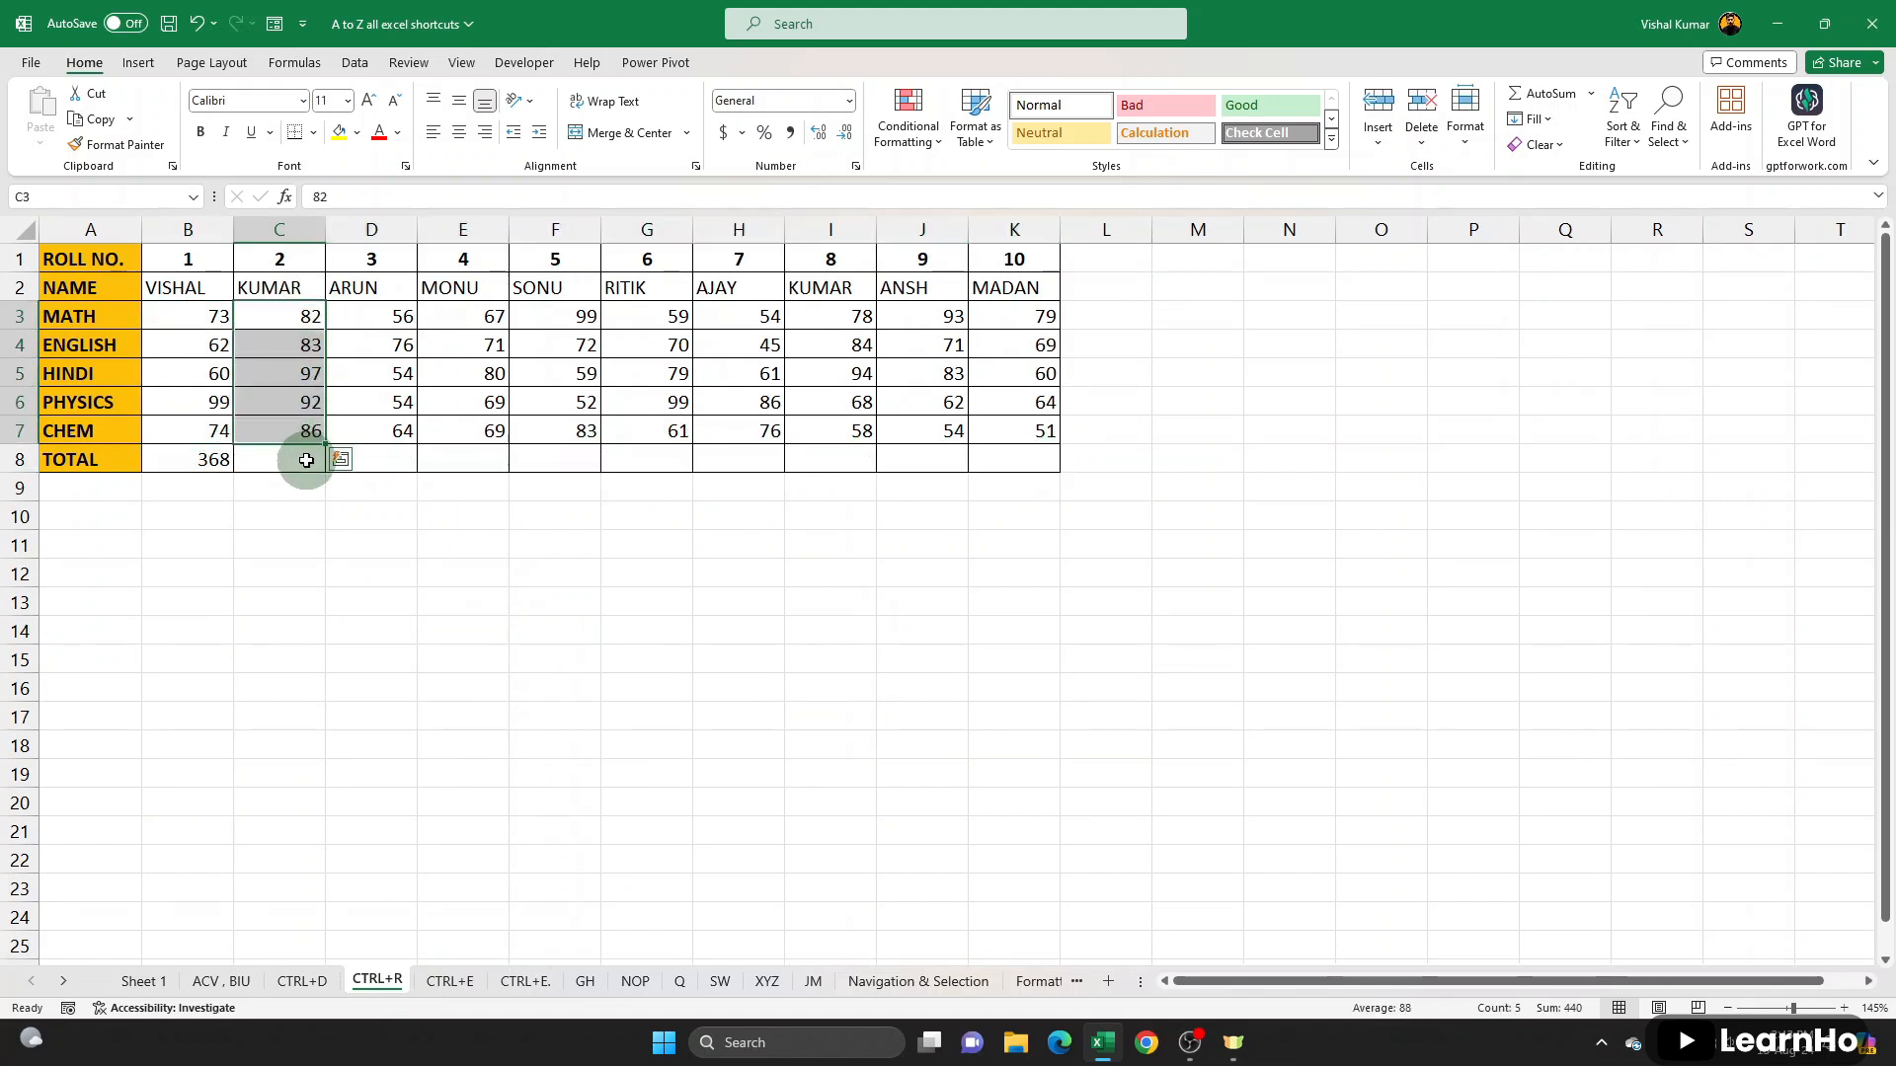
click(305, 461)
drag(400, 318, 395, 434)
click(394, 457)
drag(196, 463, 1027, 460)
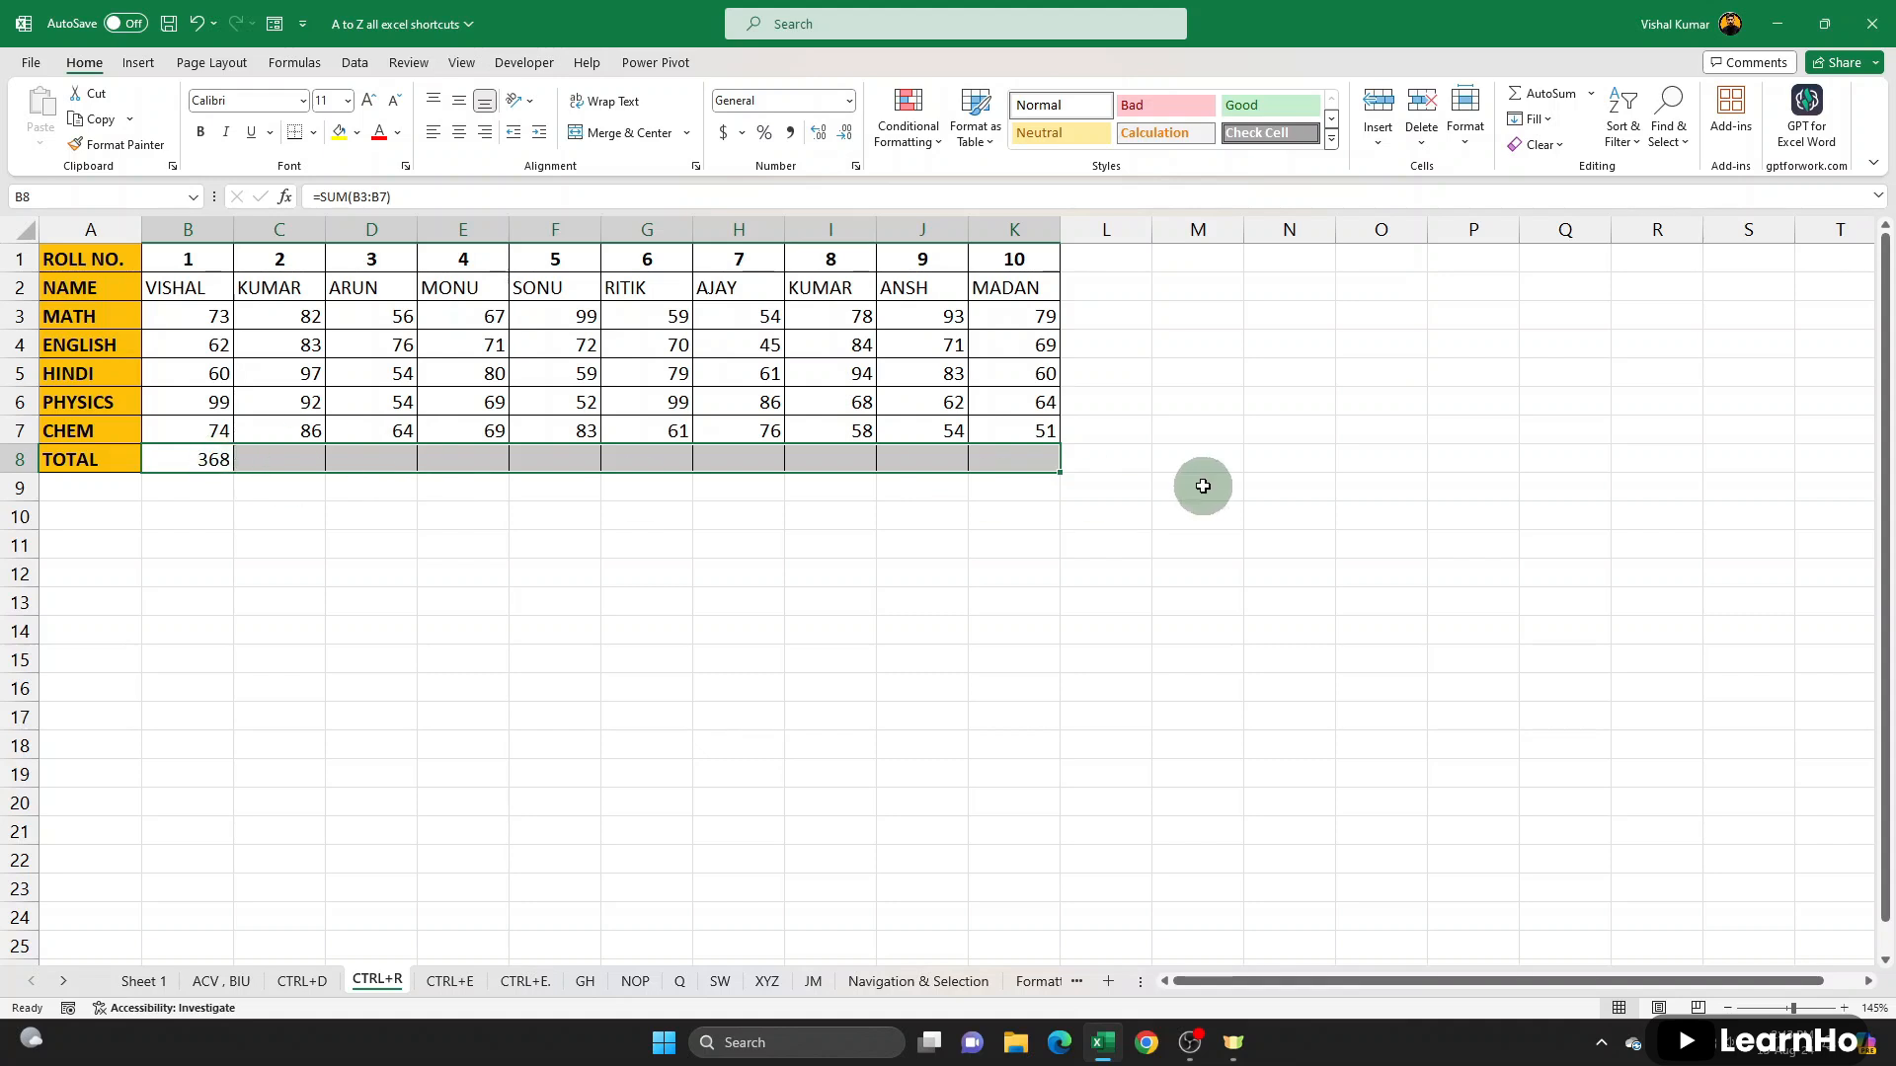
key(ctrl+r)
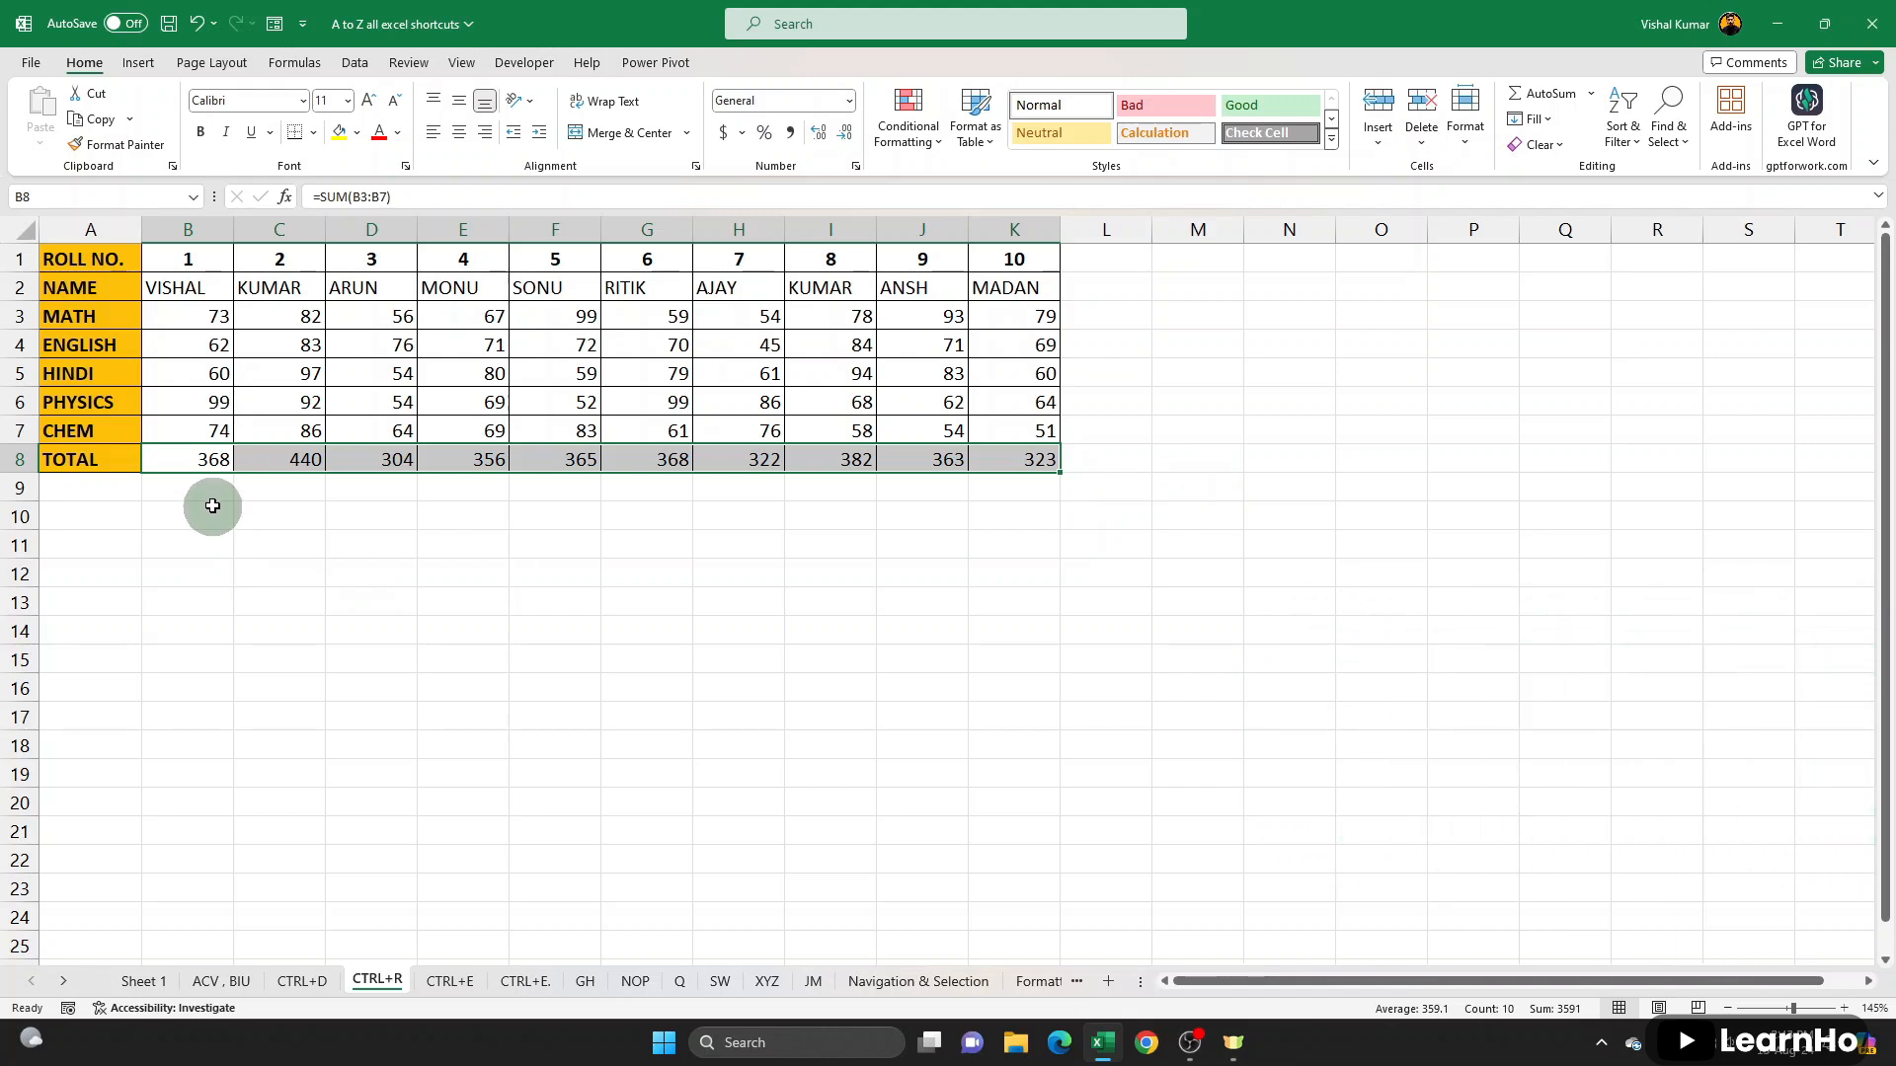
- Enter Learnho in B11, and fill it right through K11 and down through B23
click(196, 533)
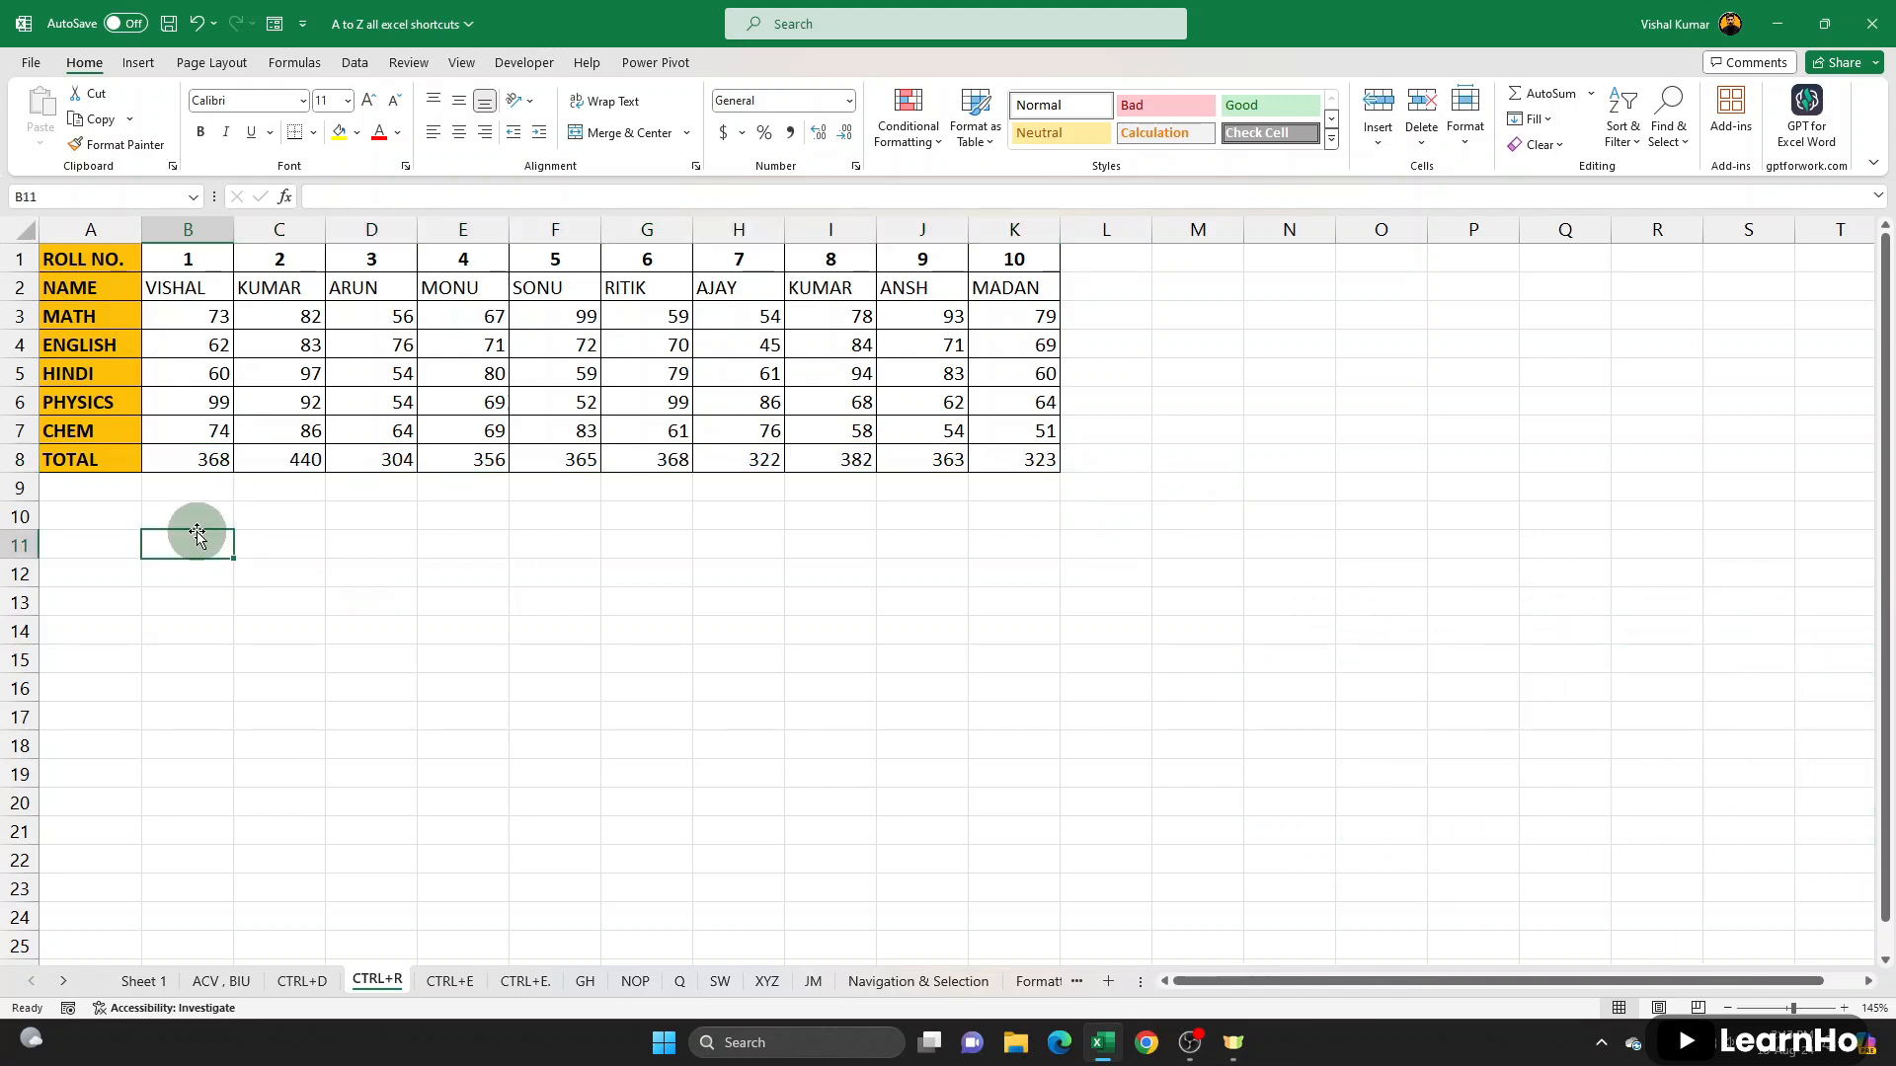
text(Learnh)
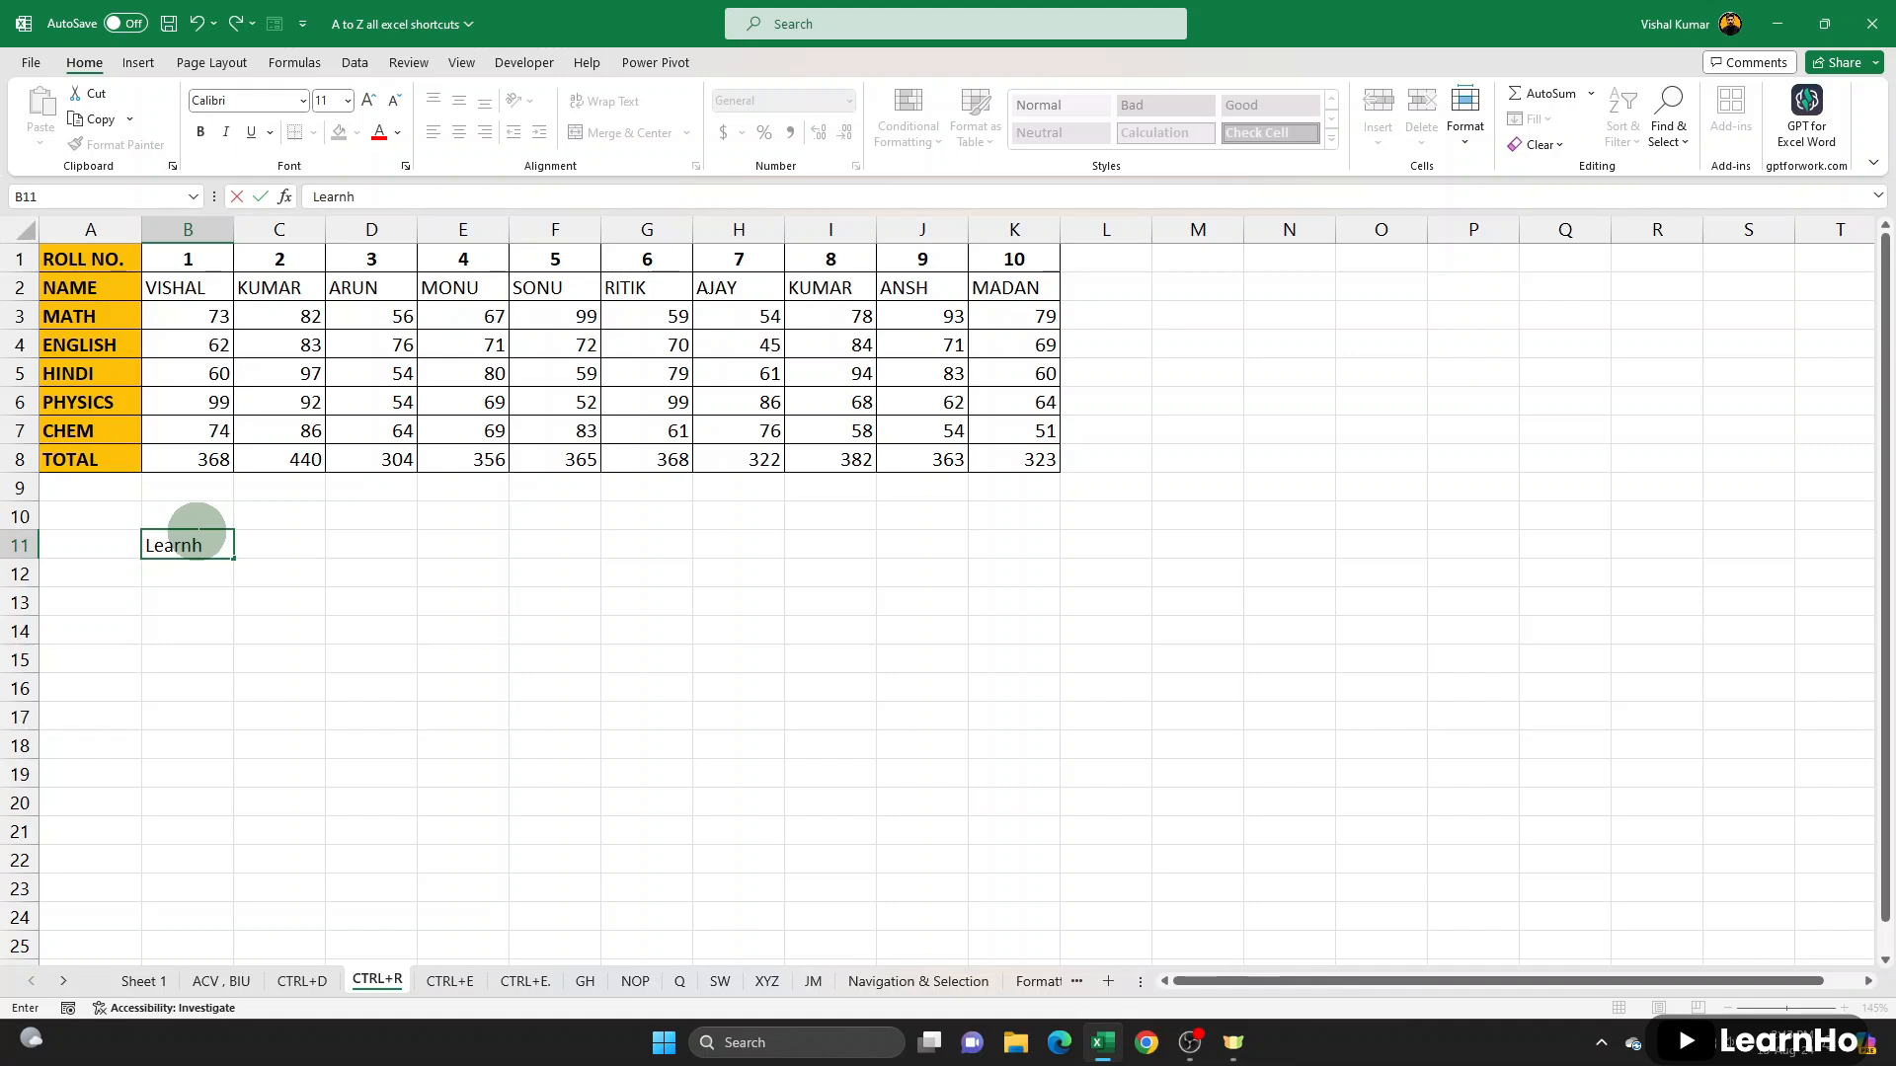
click(186, 632)
drag(187, 538, 1017, 538)
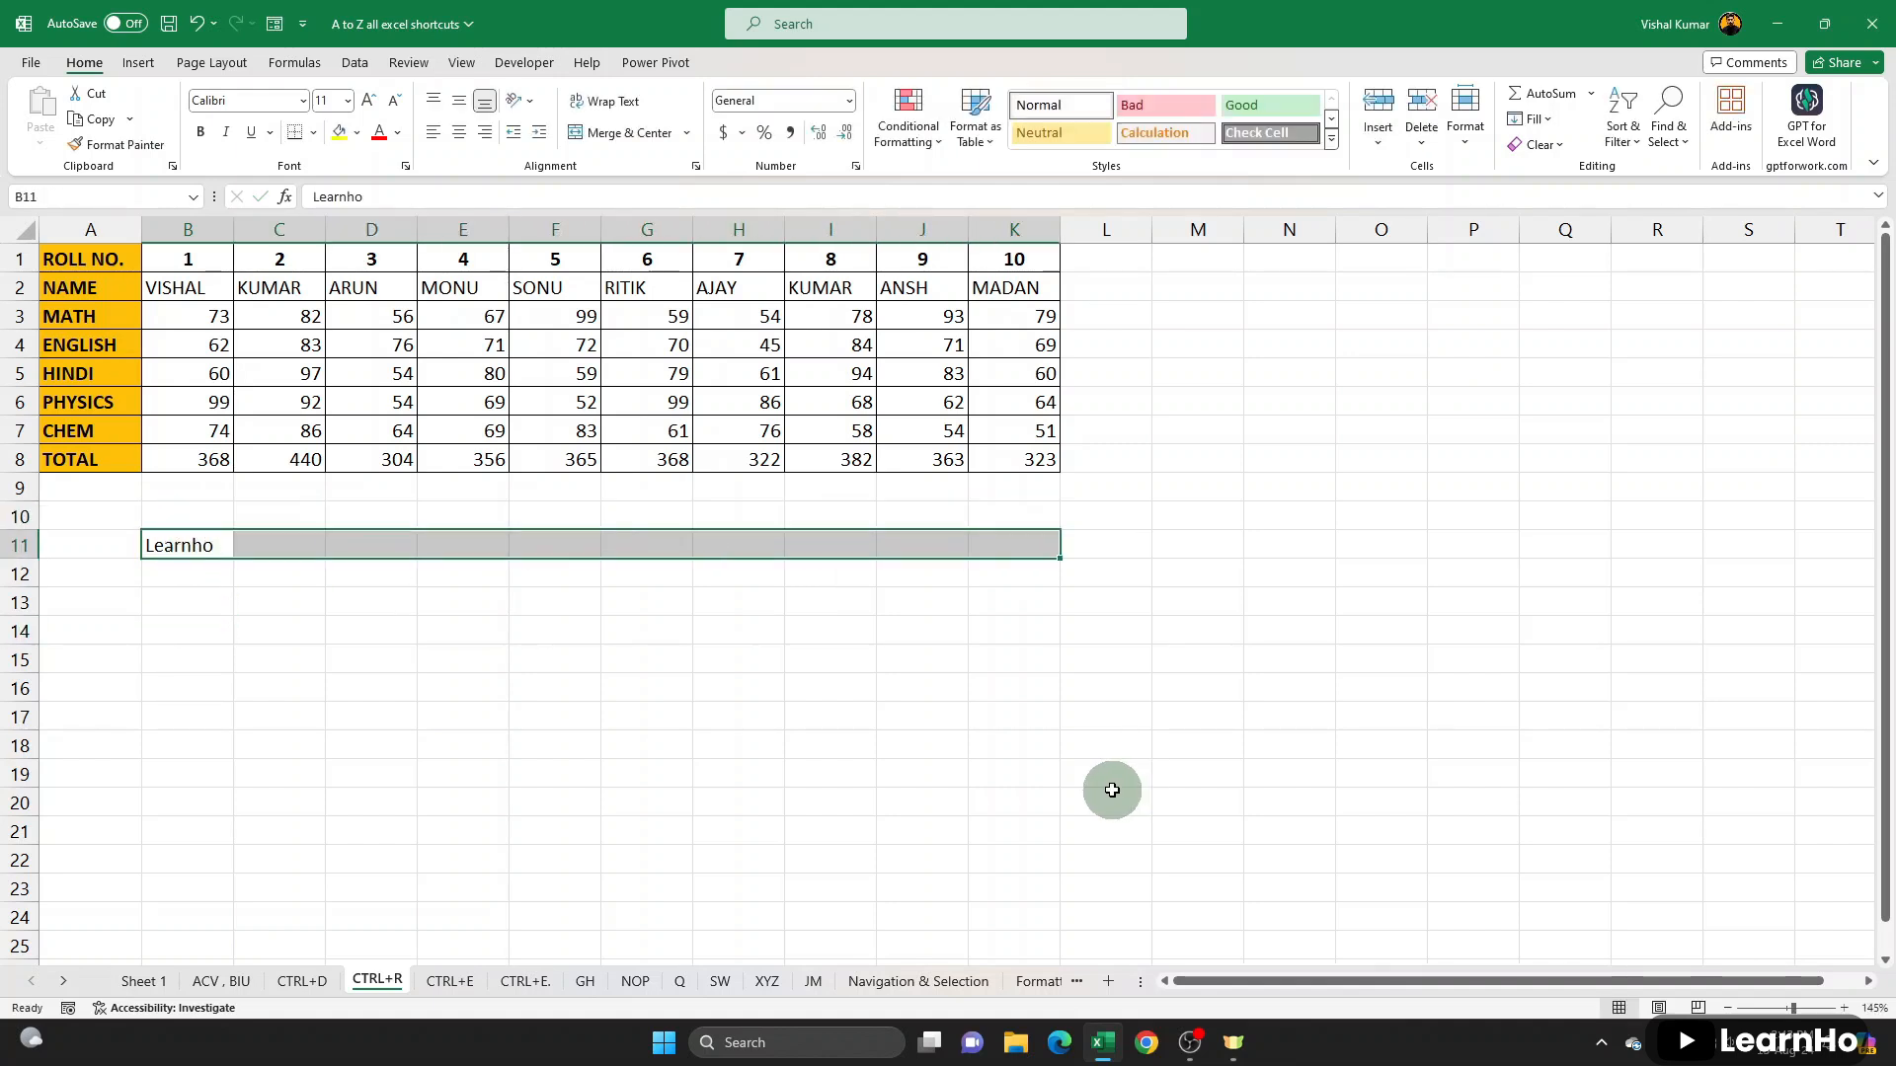
key(ctrl+r)
drag(188, 545, 214, 898)
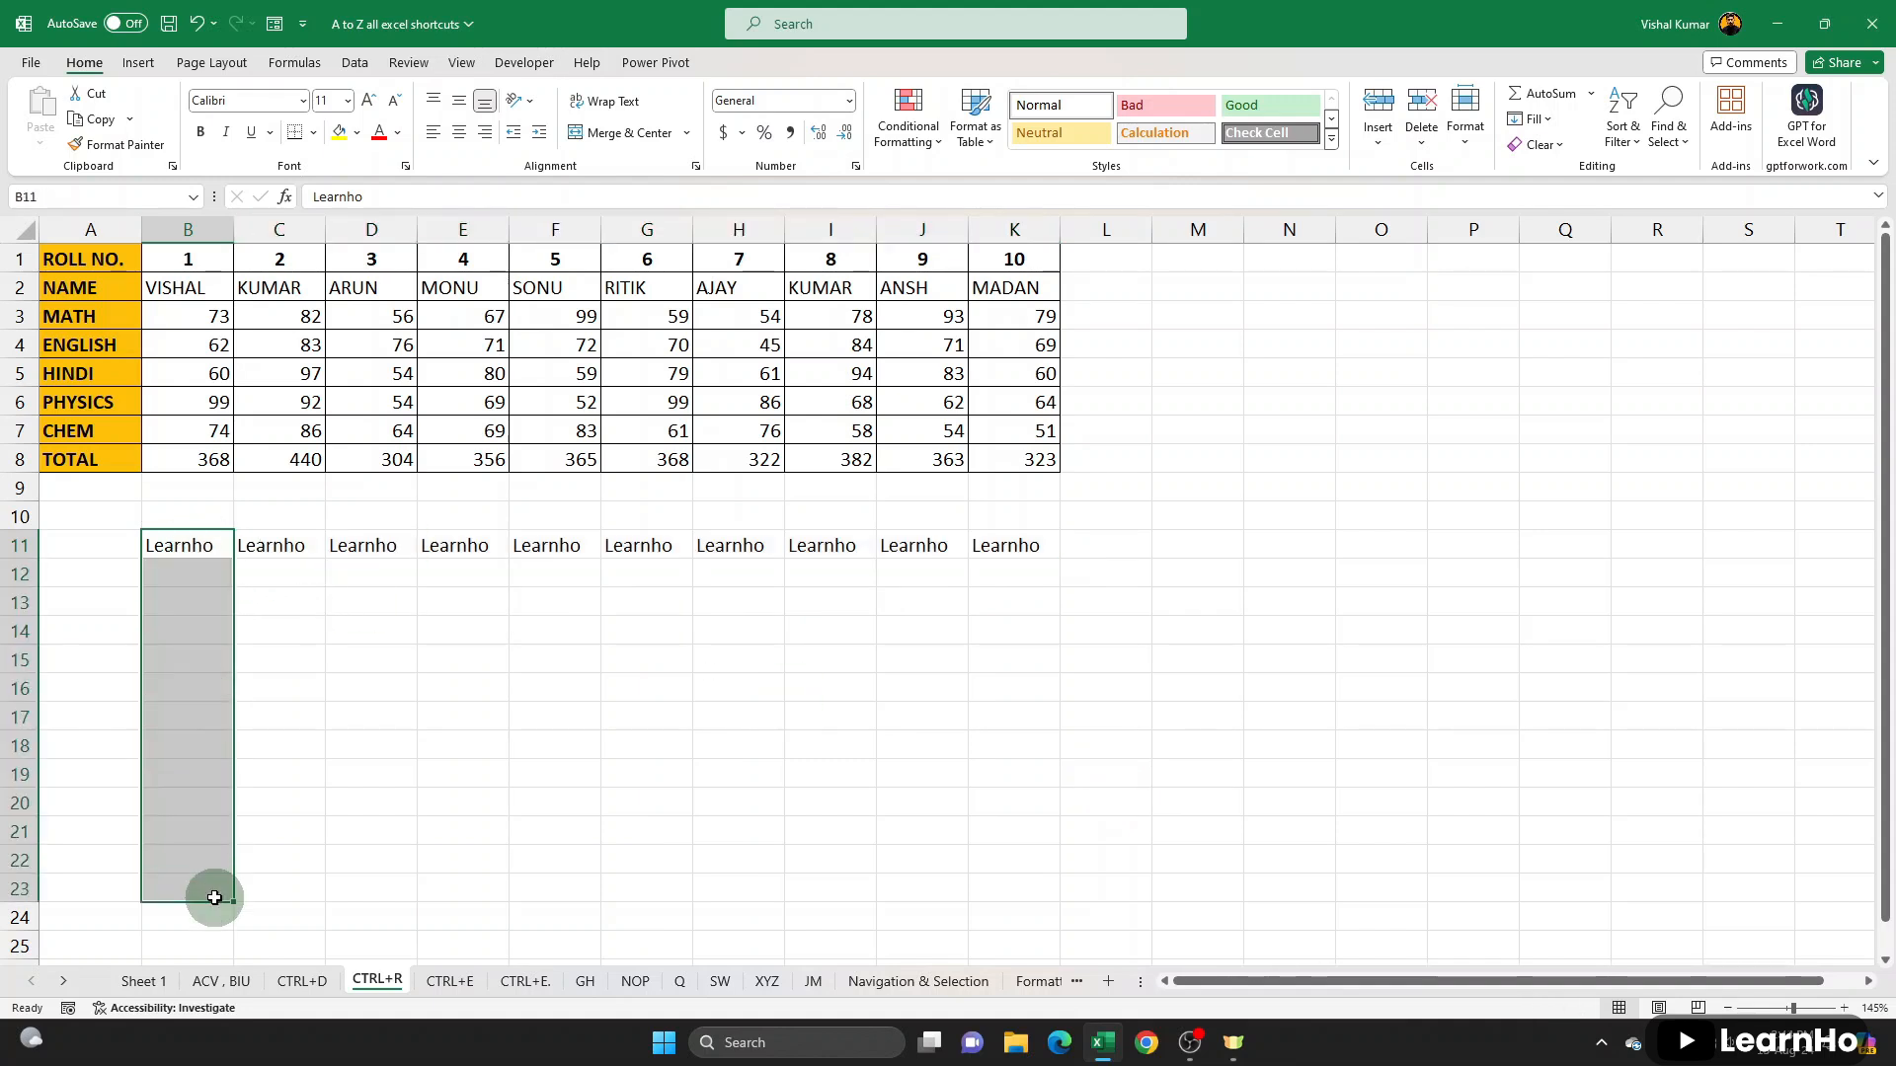
key(ctrl+d)
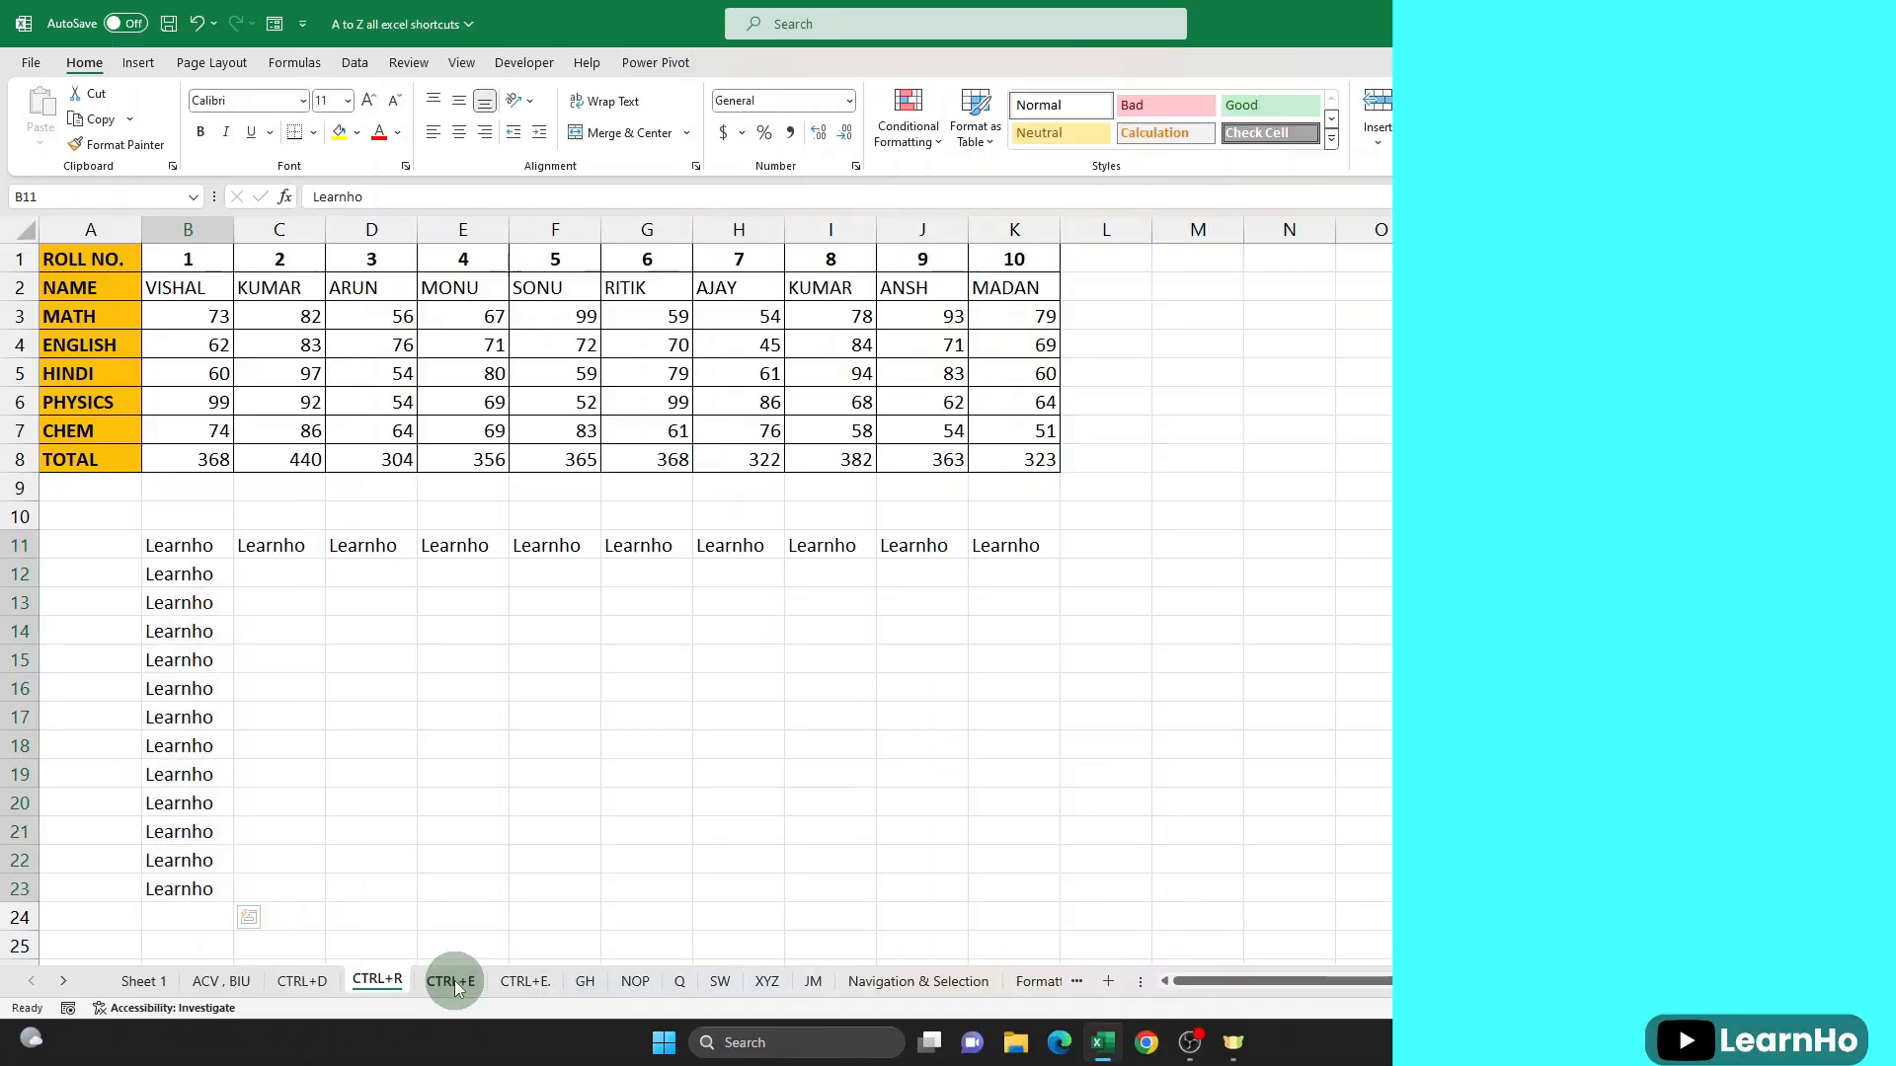
- On the CTRL+E sheet, examine the participant entries in A2:A8 and the empty Country column beside them
click(451, 980)
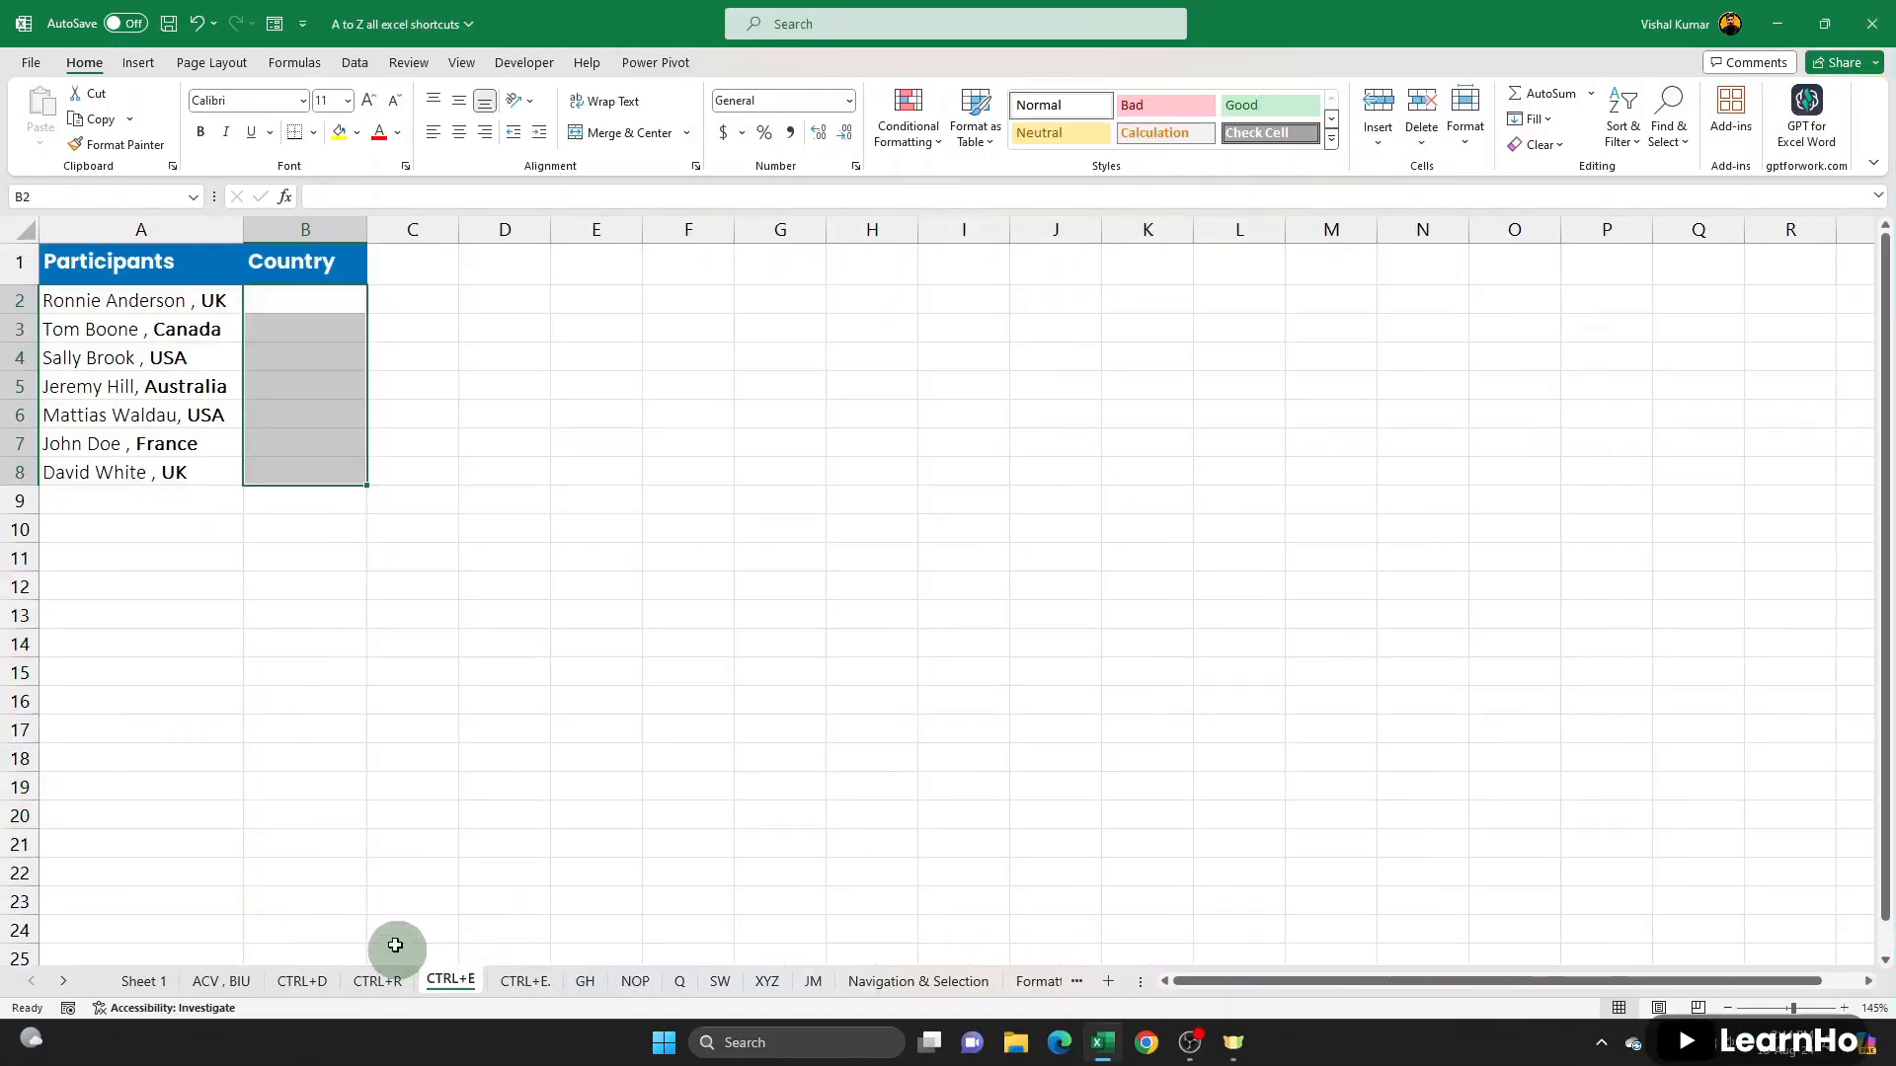
click(312, 308)
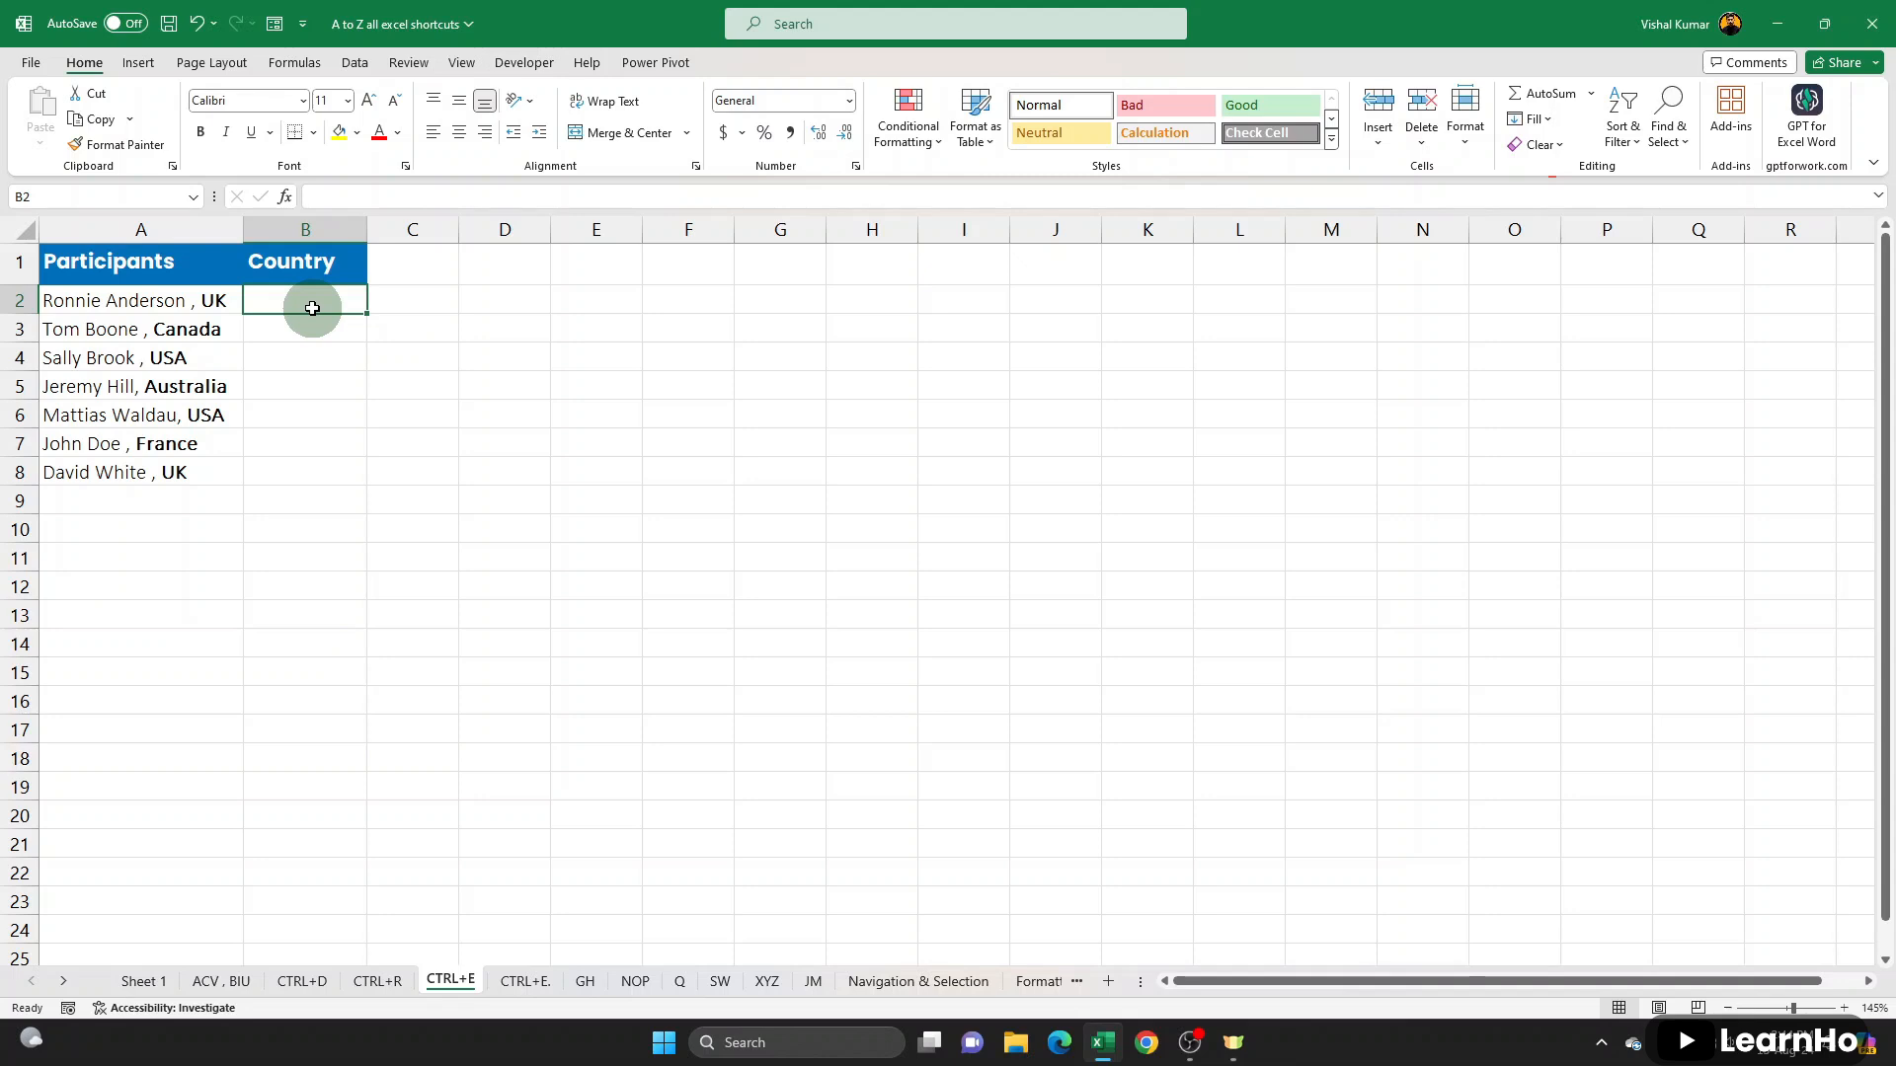
drag(219, 302, 270, 586)
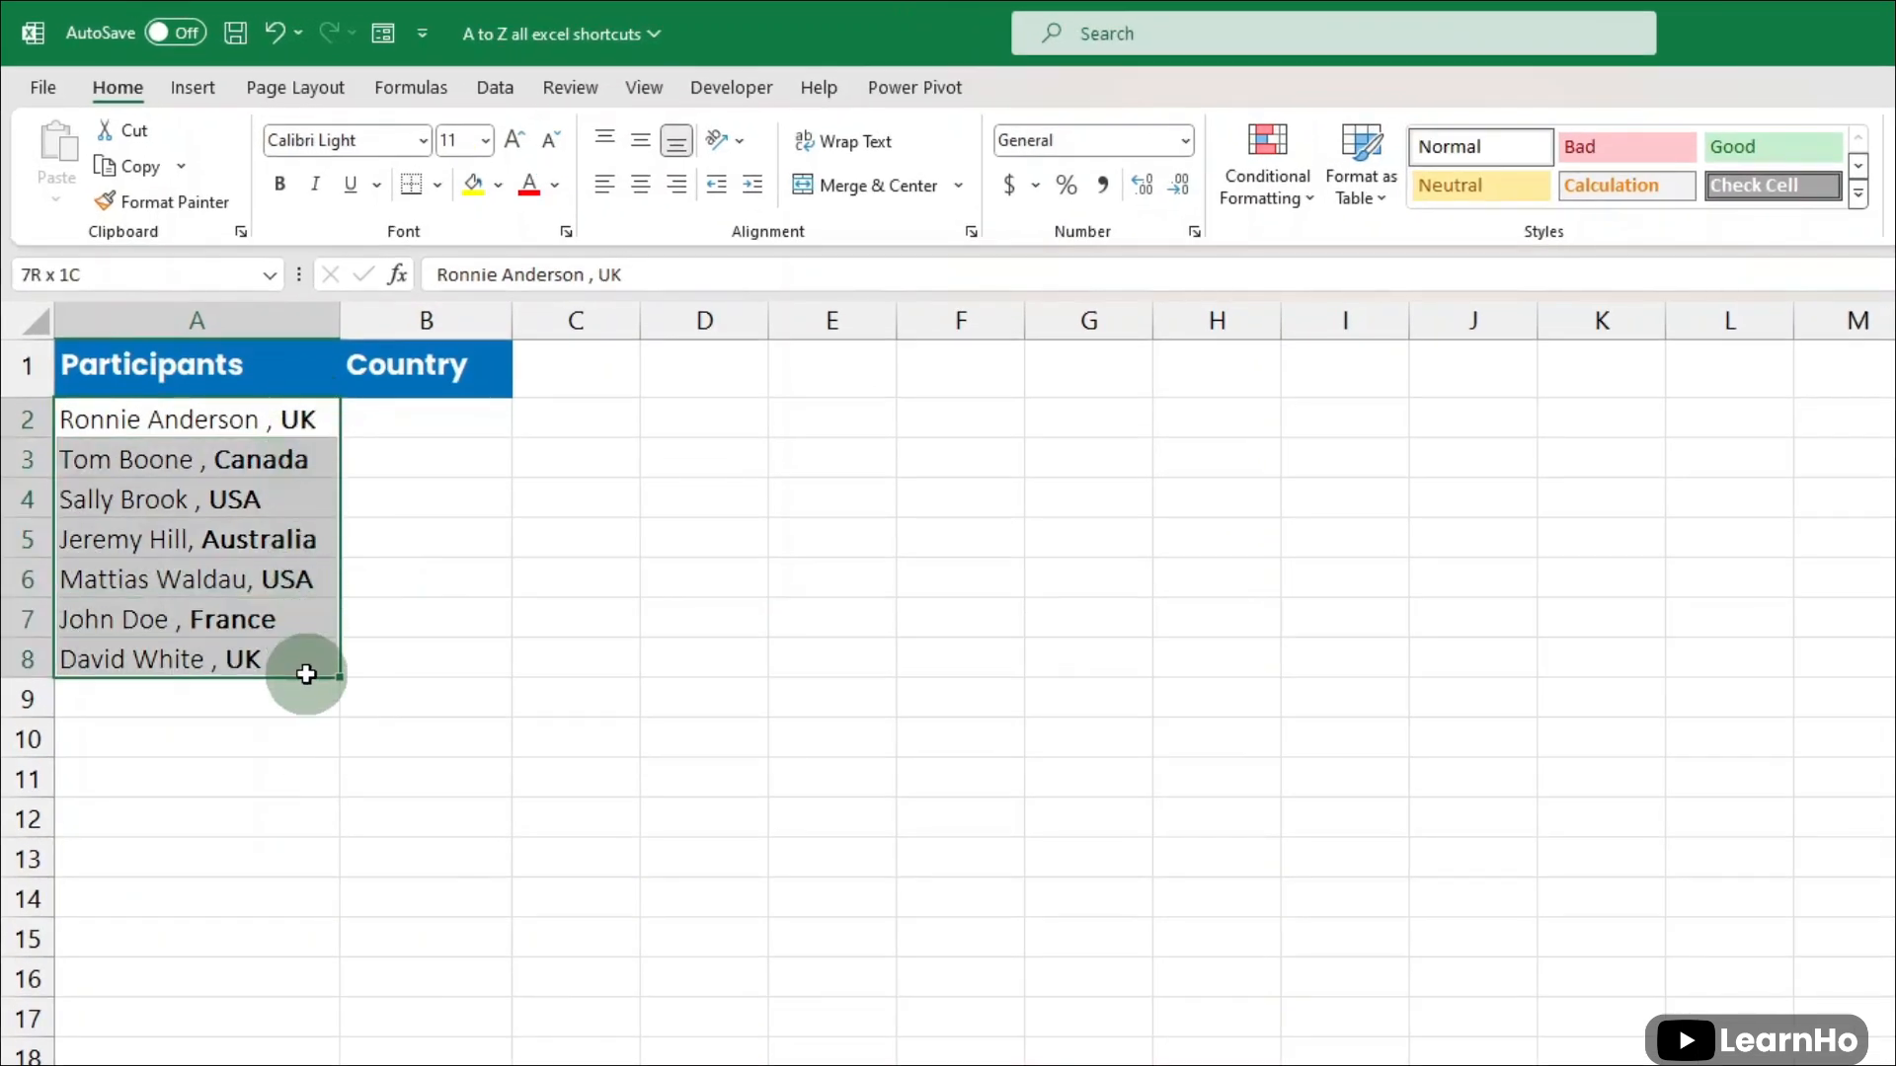
click(230, 463)
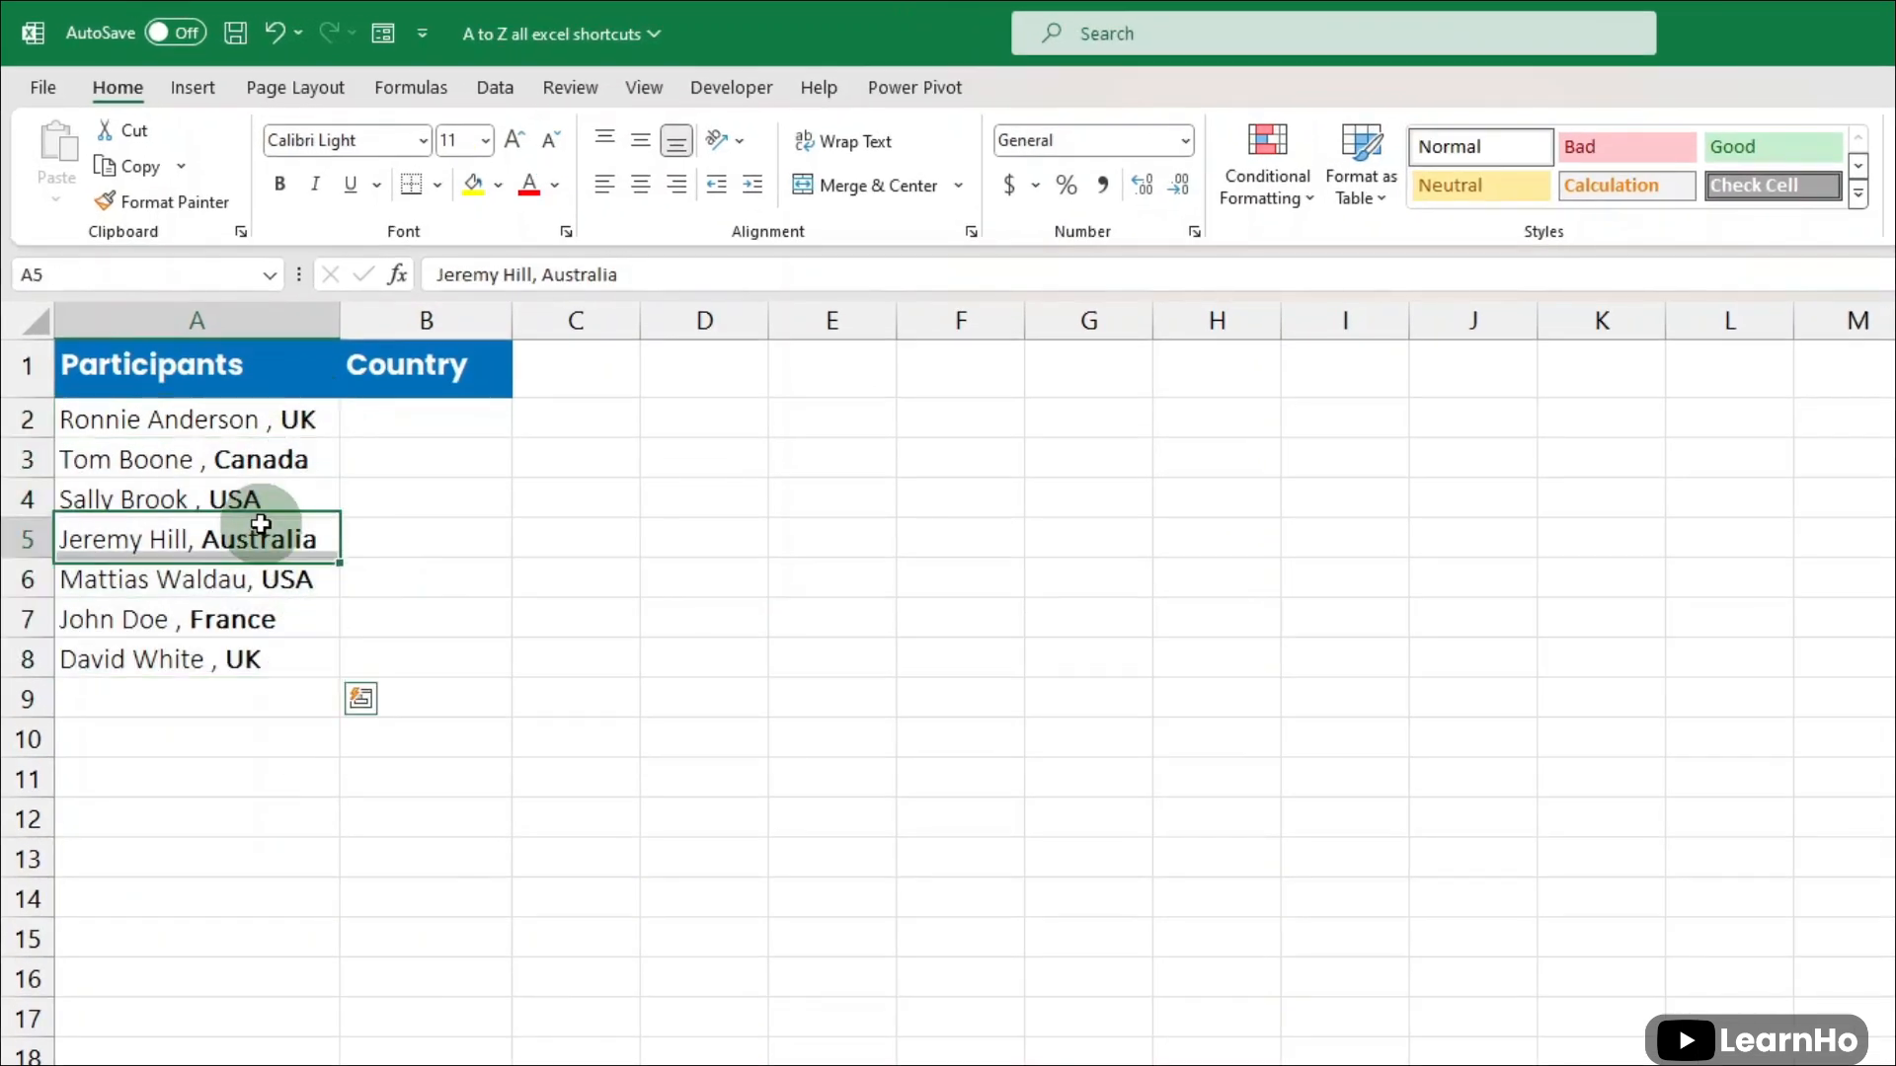
click(380, 414)
click(395, 471)
click(411, 529)
click(426, 403)
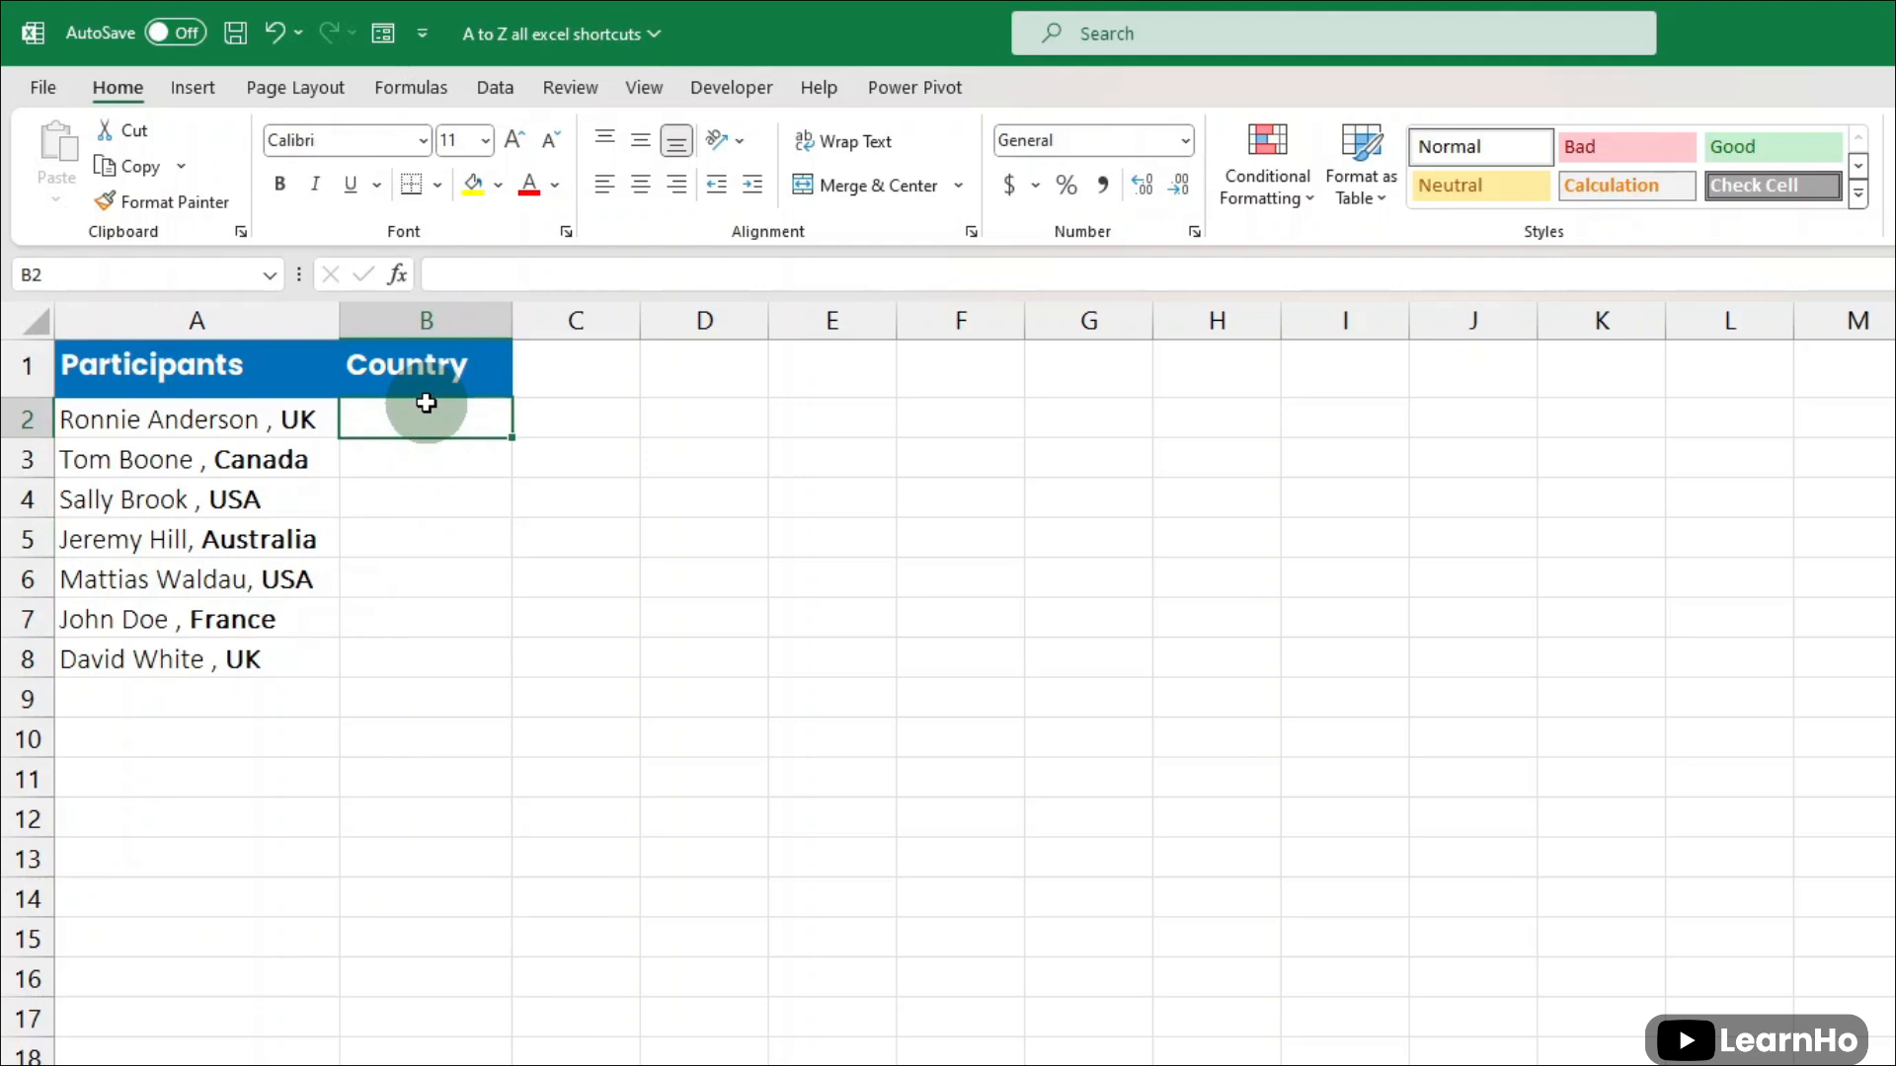
- Try filling the Country column manually with UK in B2 and Canada in B3, and clear B2:B8 again
text(U)
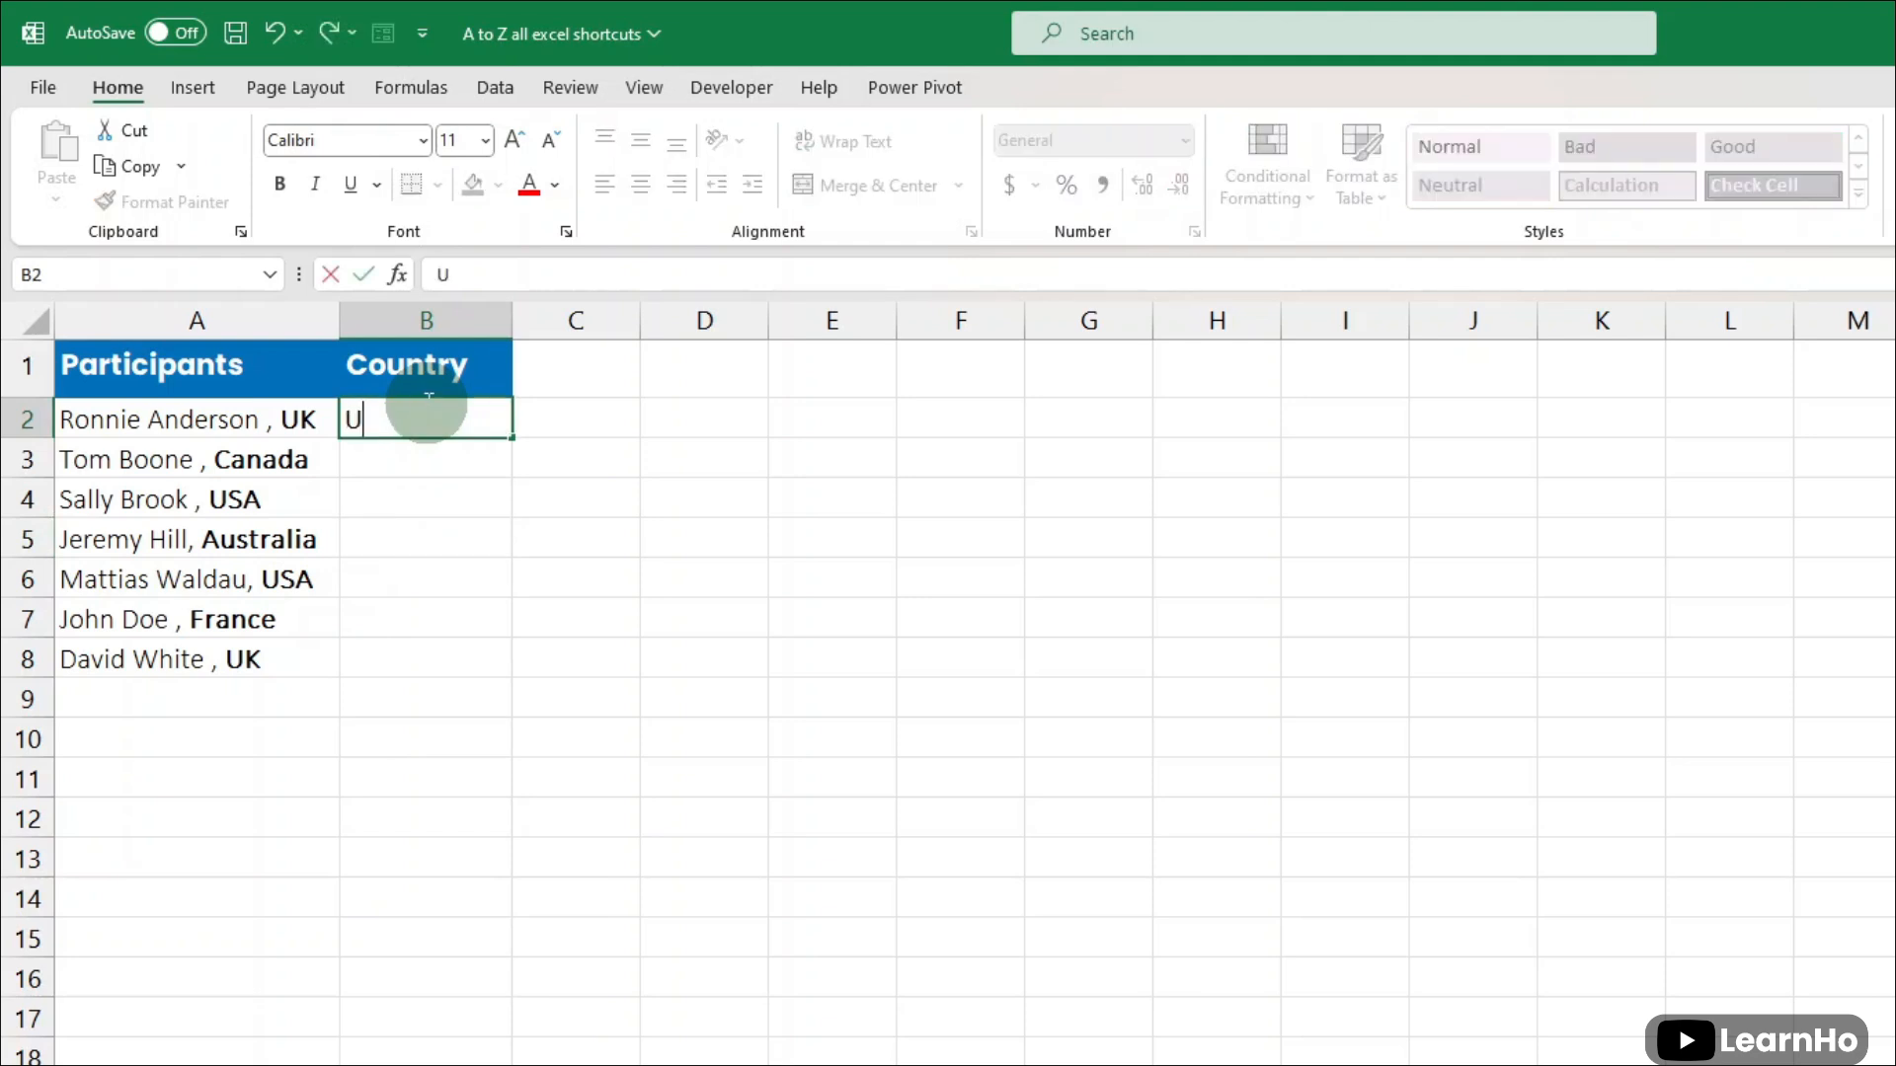
text(K)
key(Return)
text(Canada)
key(Return)
key(Return)
drag(427, 425, 445, 660)
key(Delete)
- Enter UK in B2 and use Flash Fill to extract the remaining countries into B3:B8
click(433, 421)
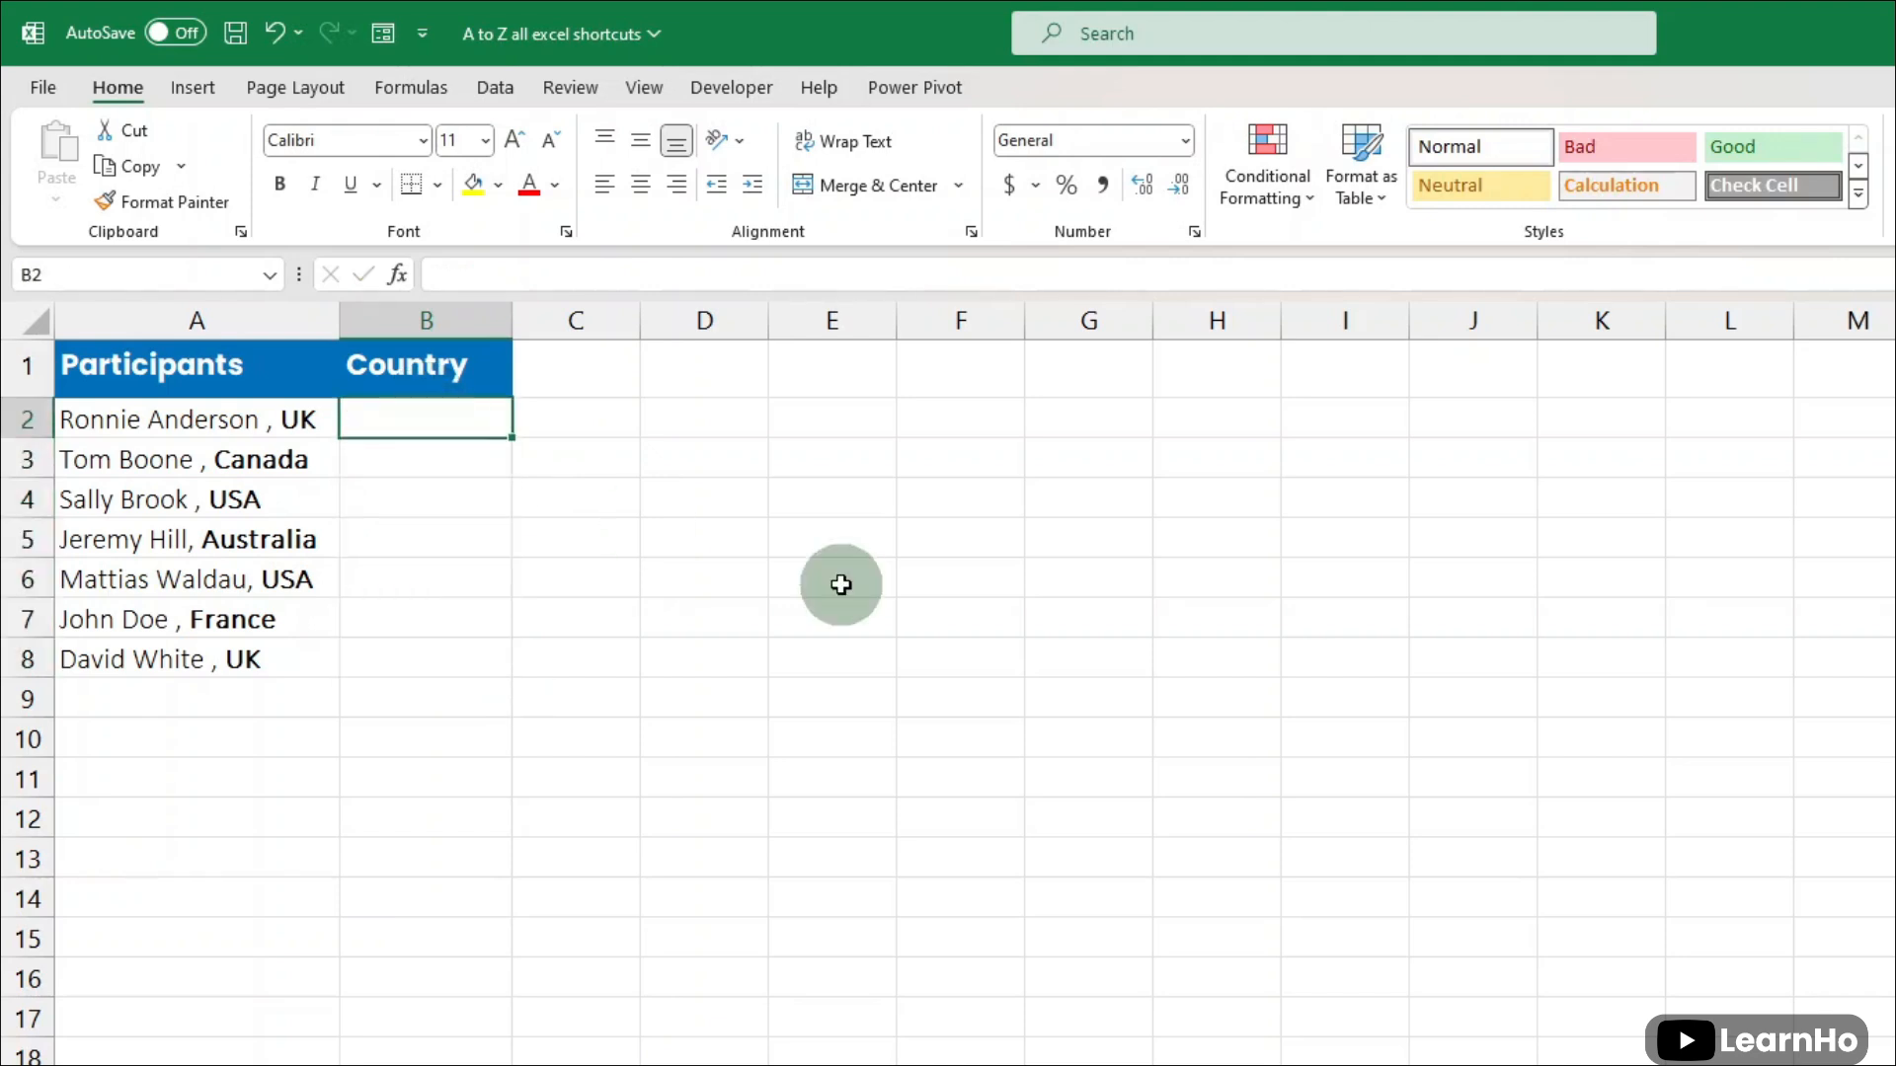
text(UK)
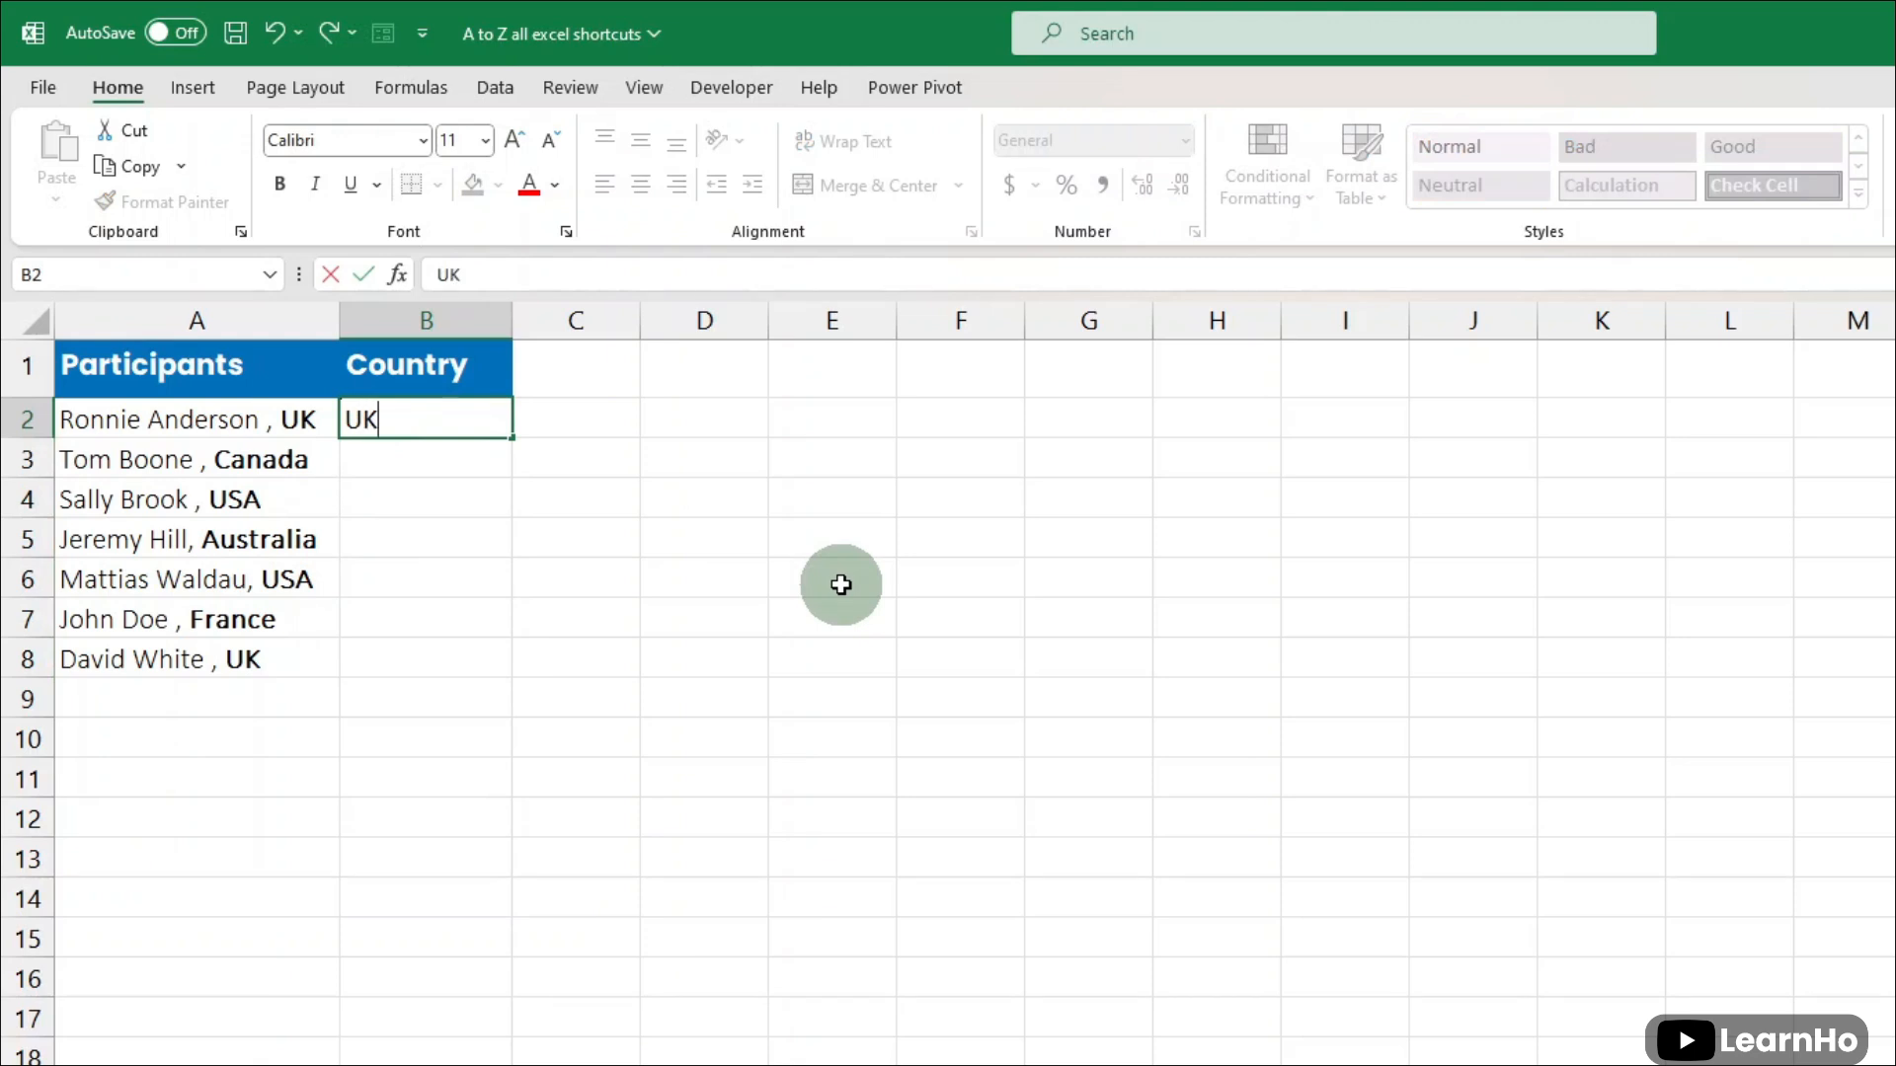
key(Return)
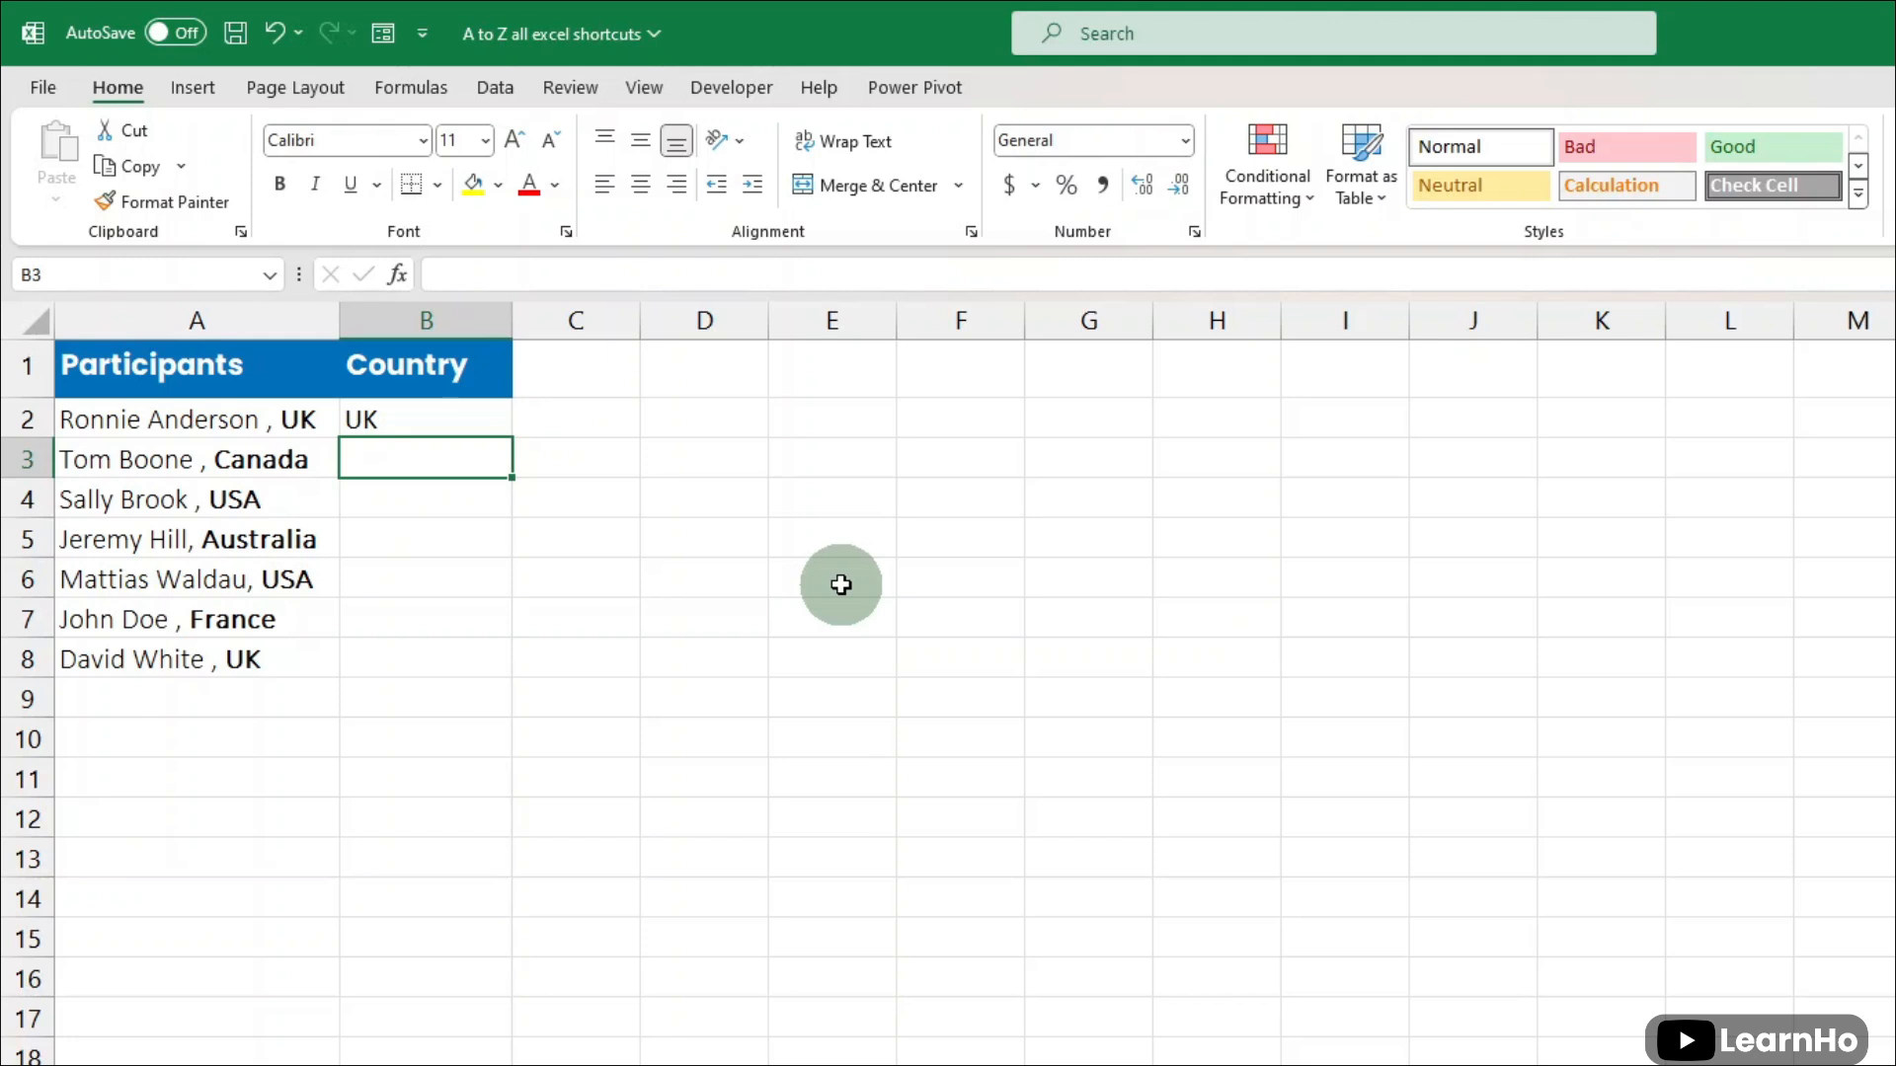
key(ctrl+e)
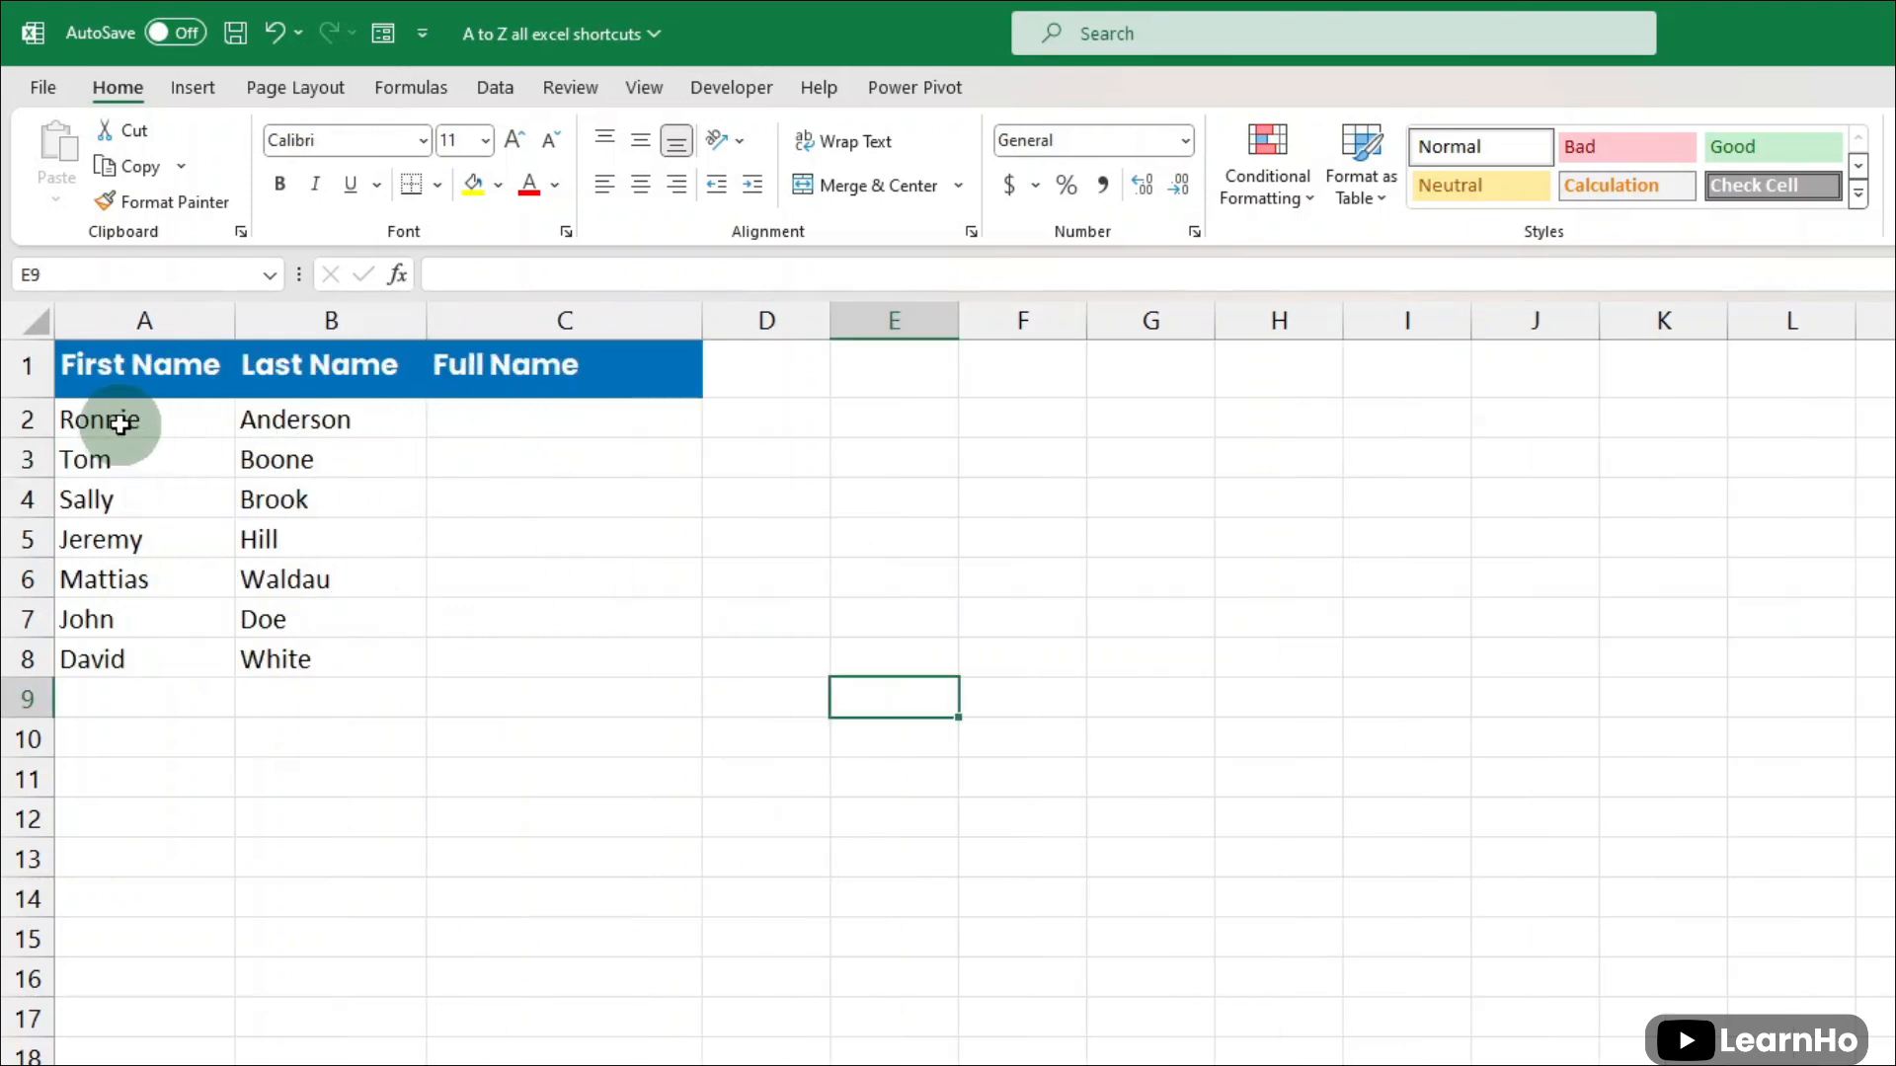
- On the CTRL+E. sheet, enter the first person's full name in C2, Flash Fill C3:C8, and check the results against the name columns
click(215, 426)
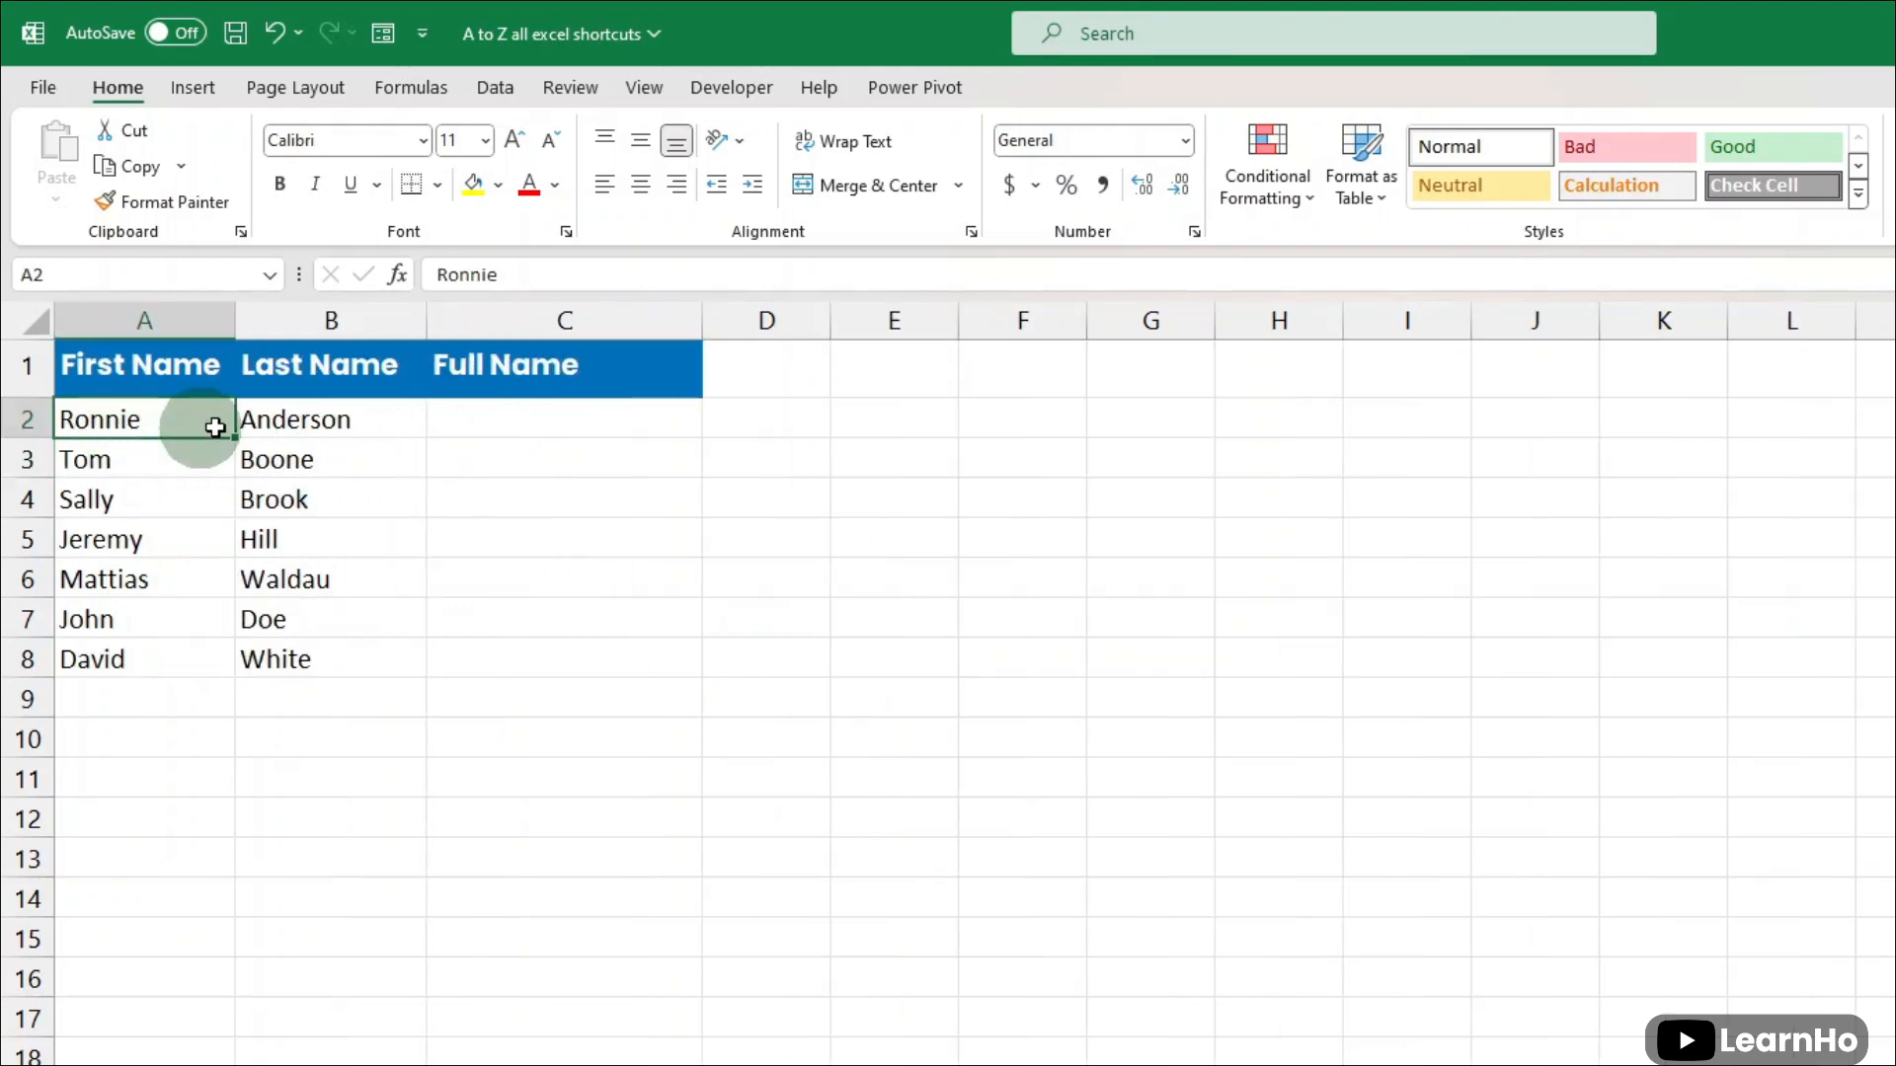
click(317, 414)
drag(139, 410, 415, 420)
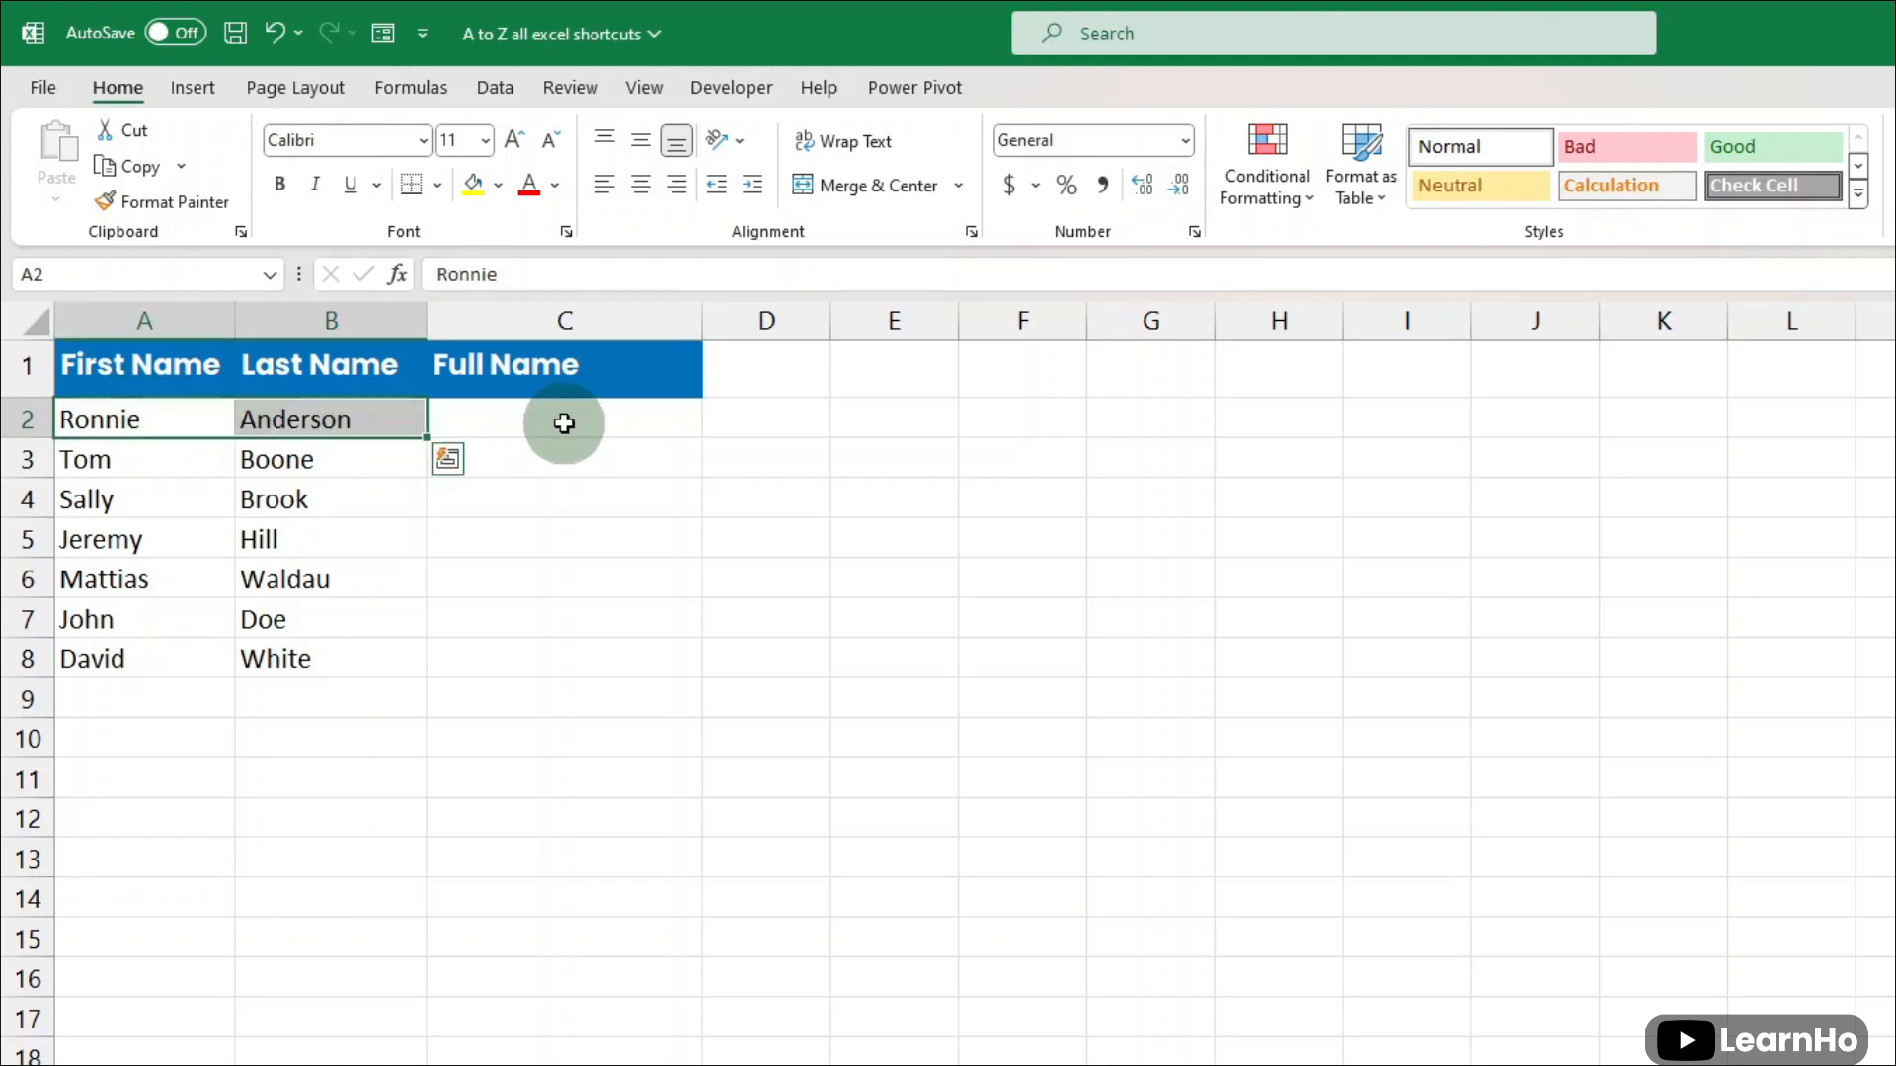
click(564, 422)
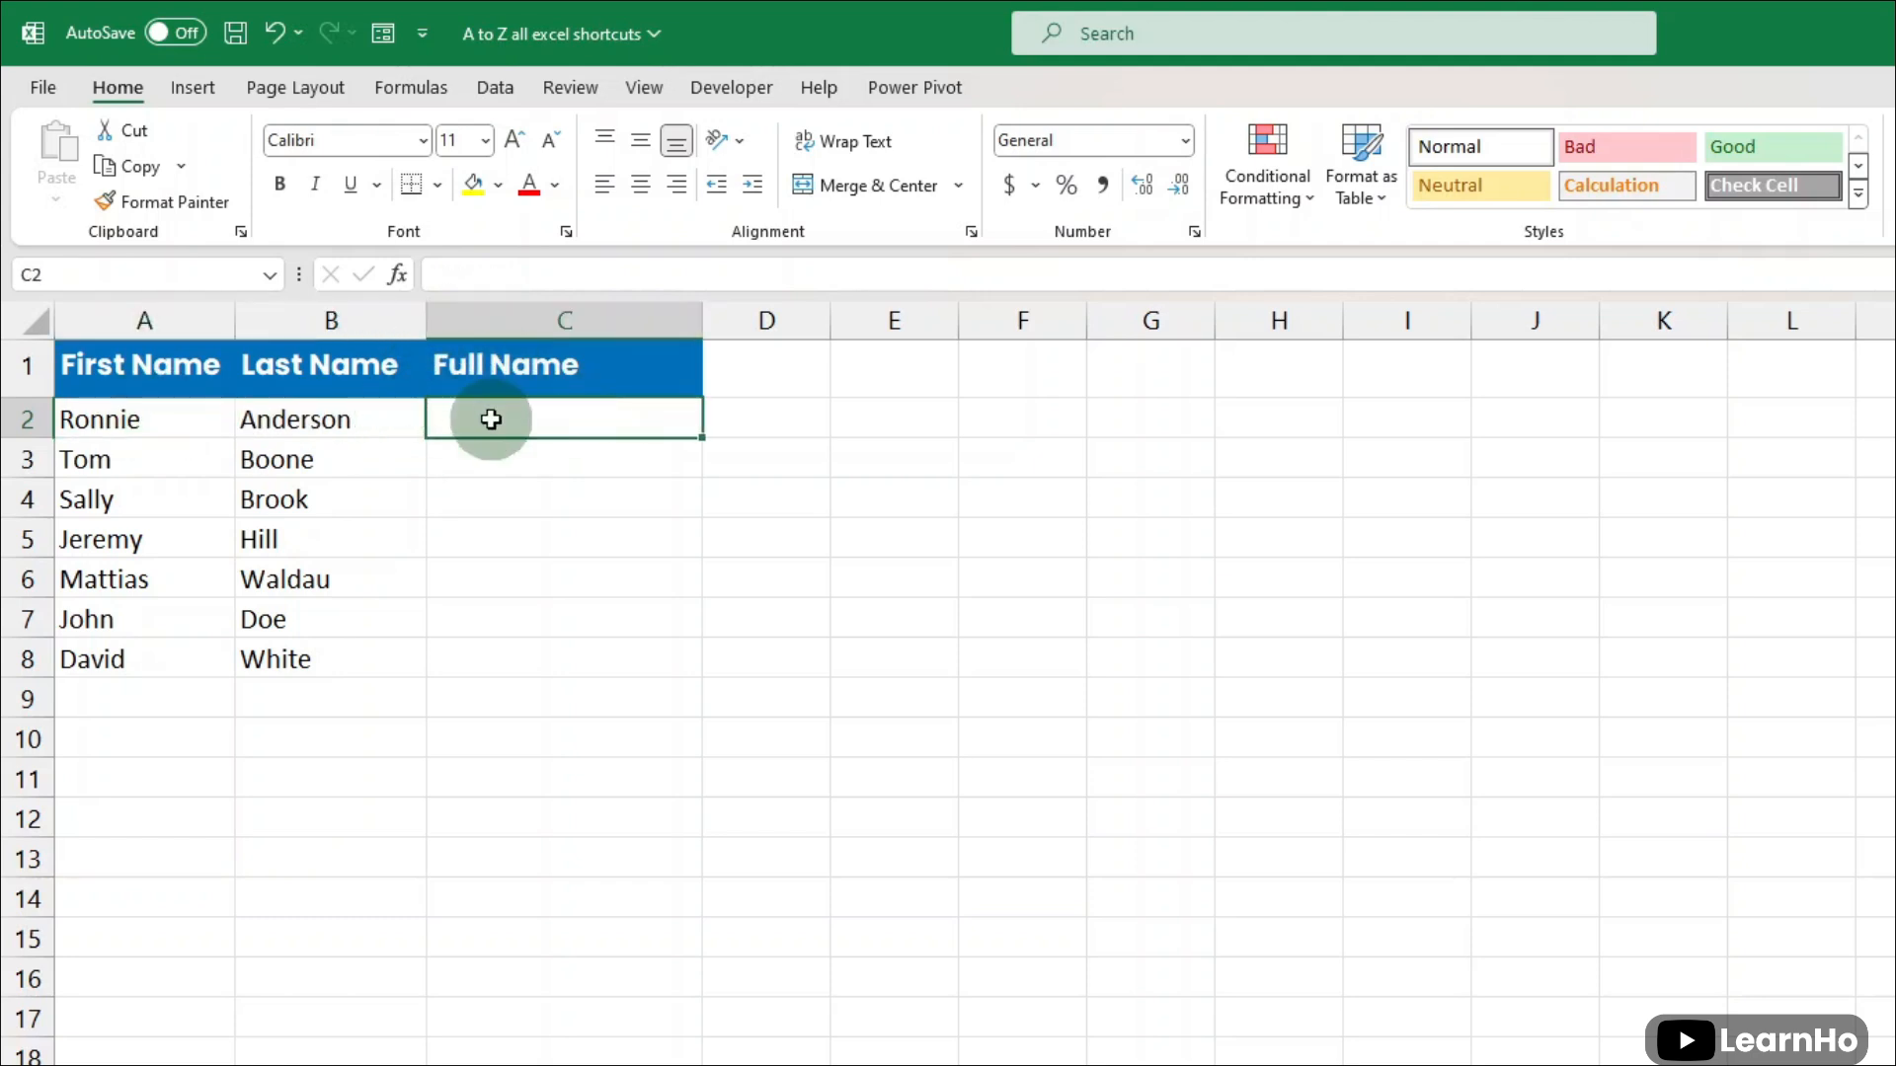
text(r)
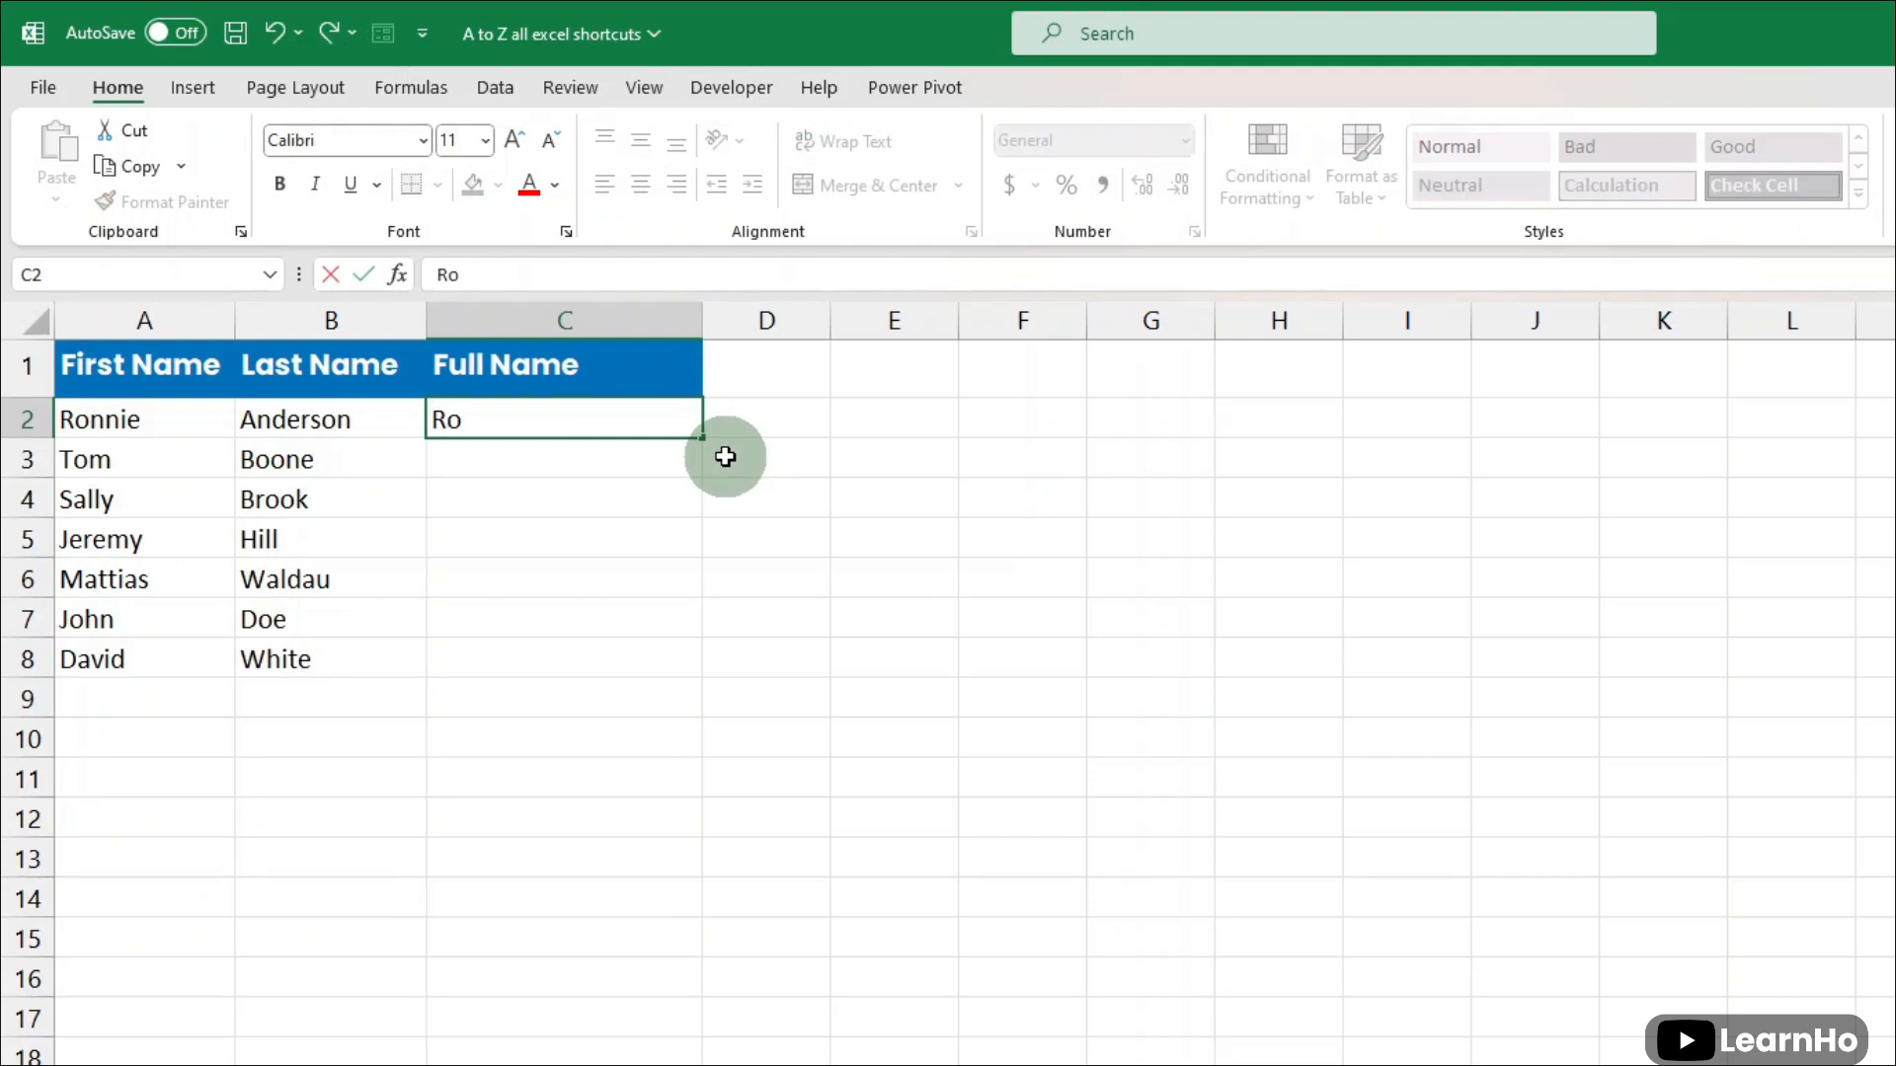
text(onnie Anderson)
key(Return)
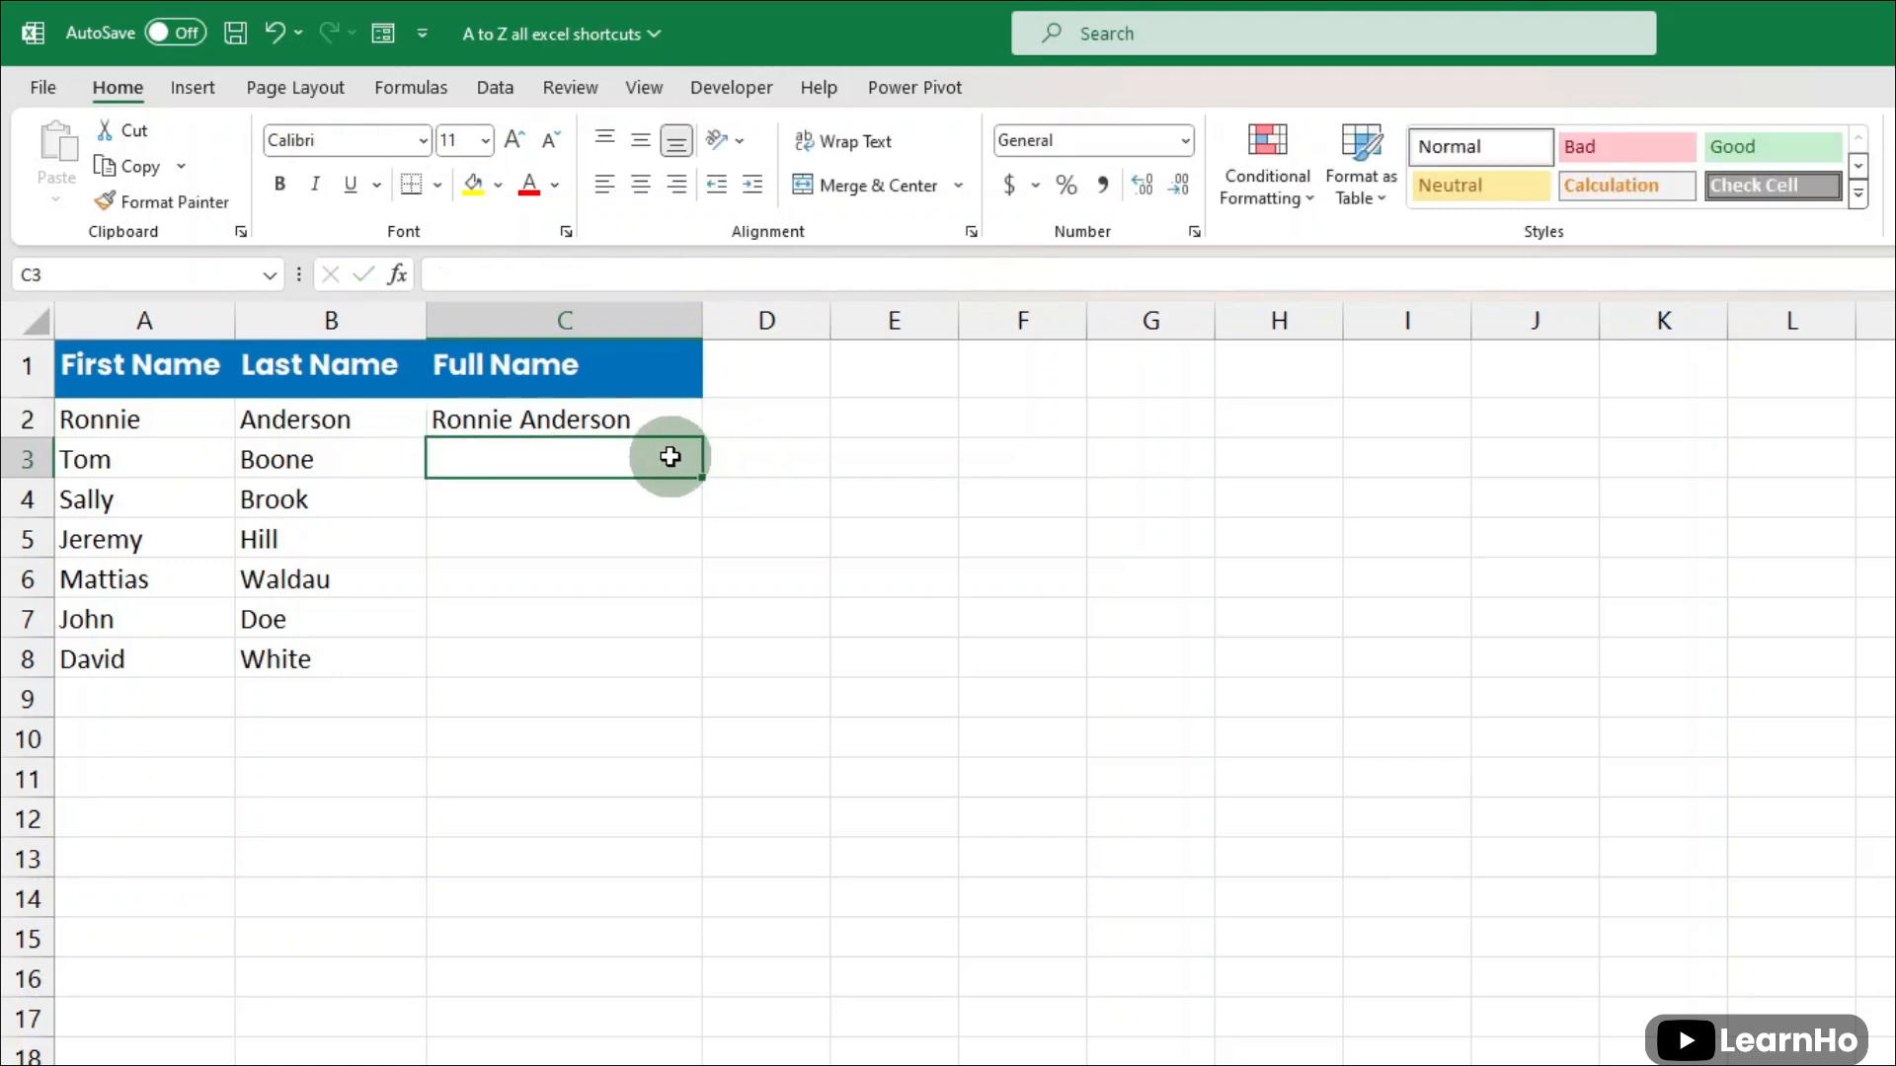
key(ctrl+e)
drag(148, 465, 360, 472)
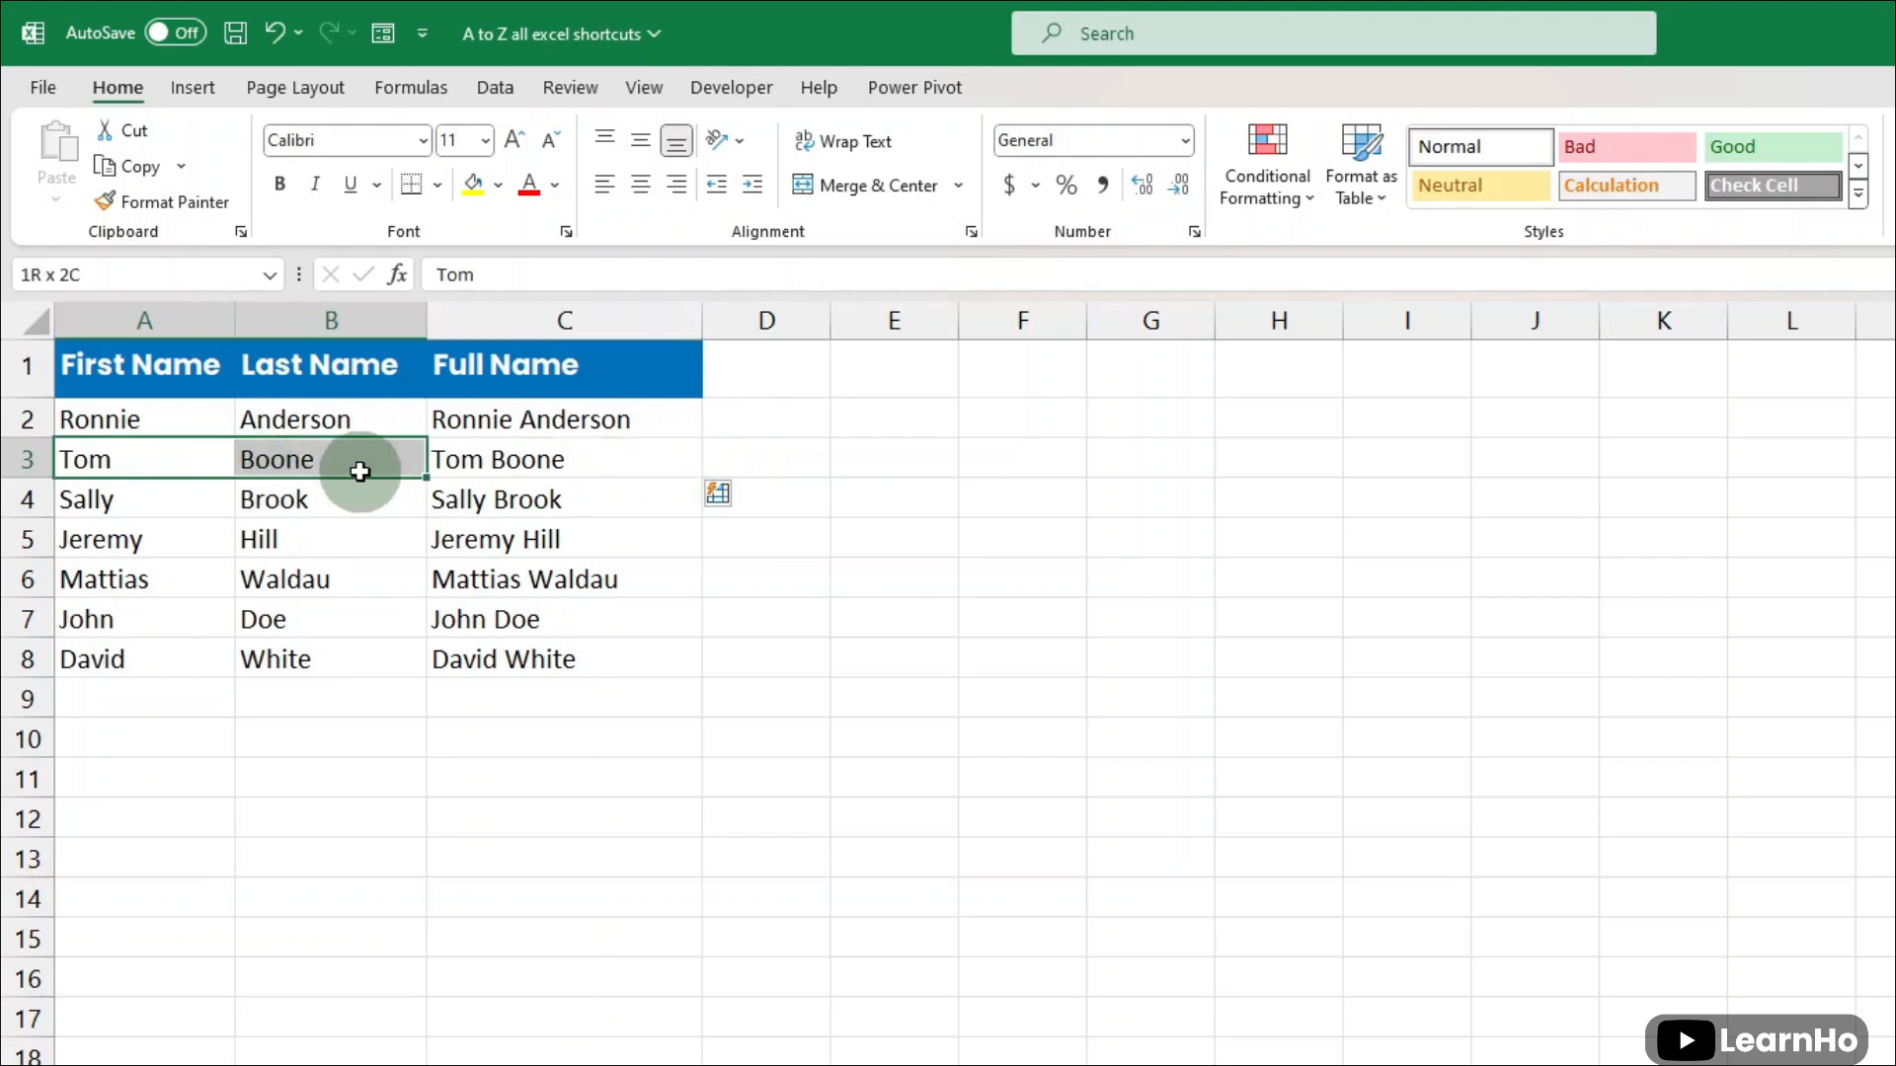
drag(190, 500, 415, 500)
click(484, 499)
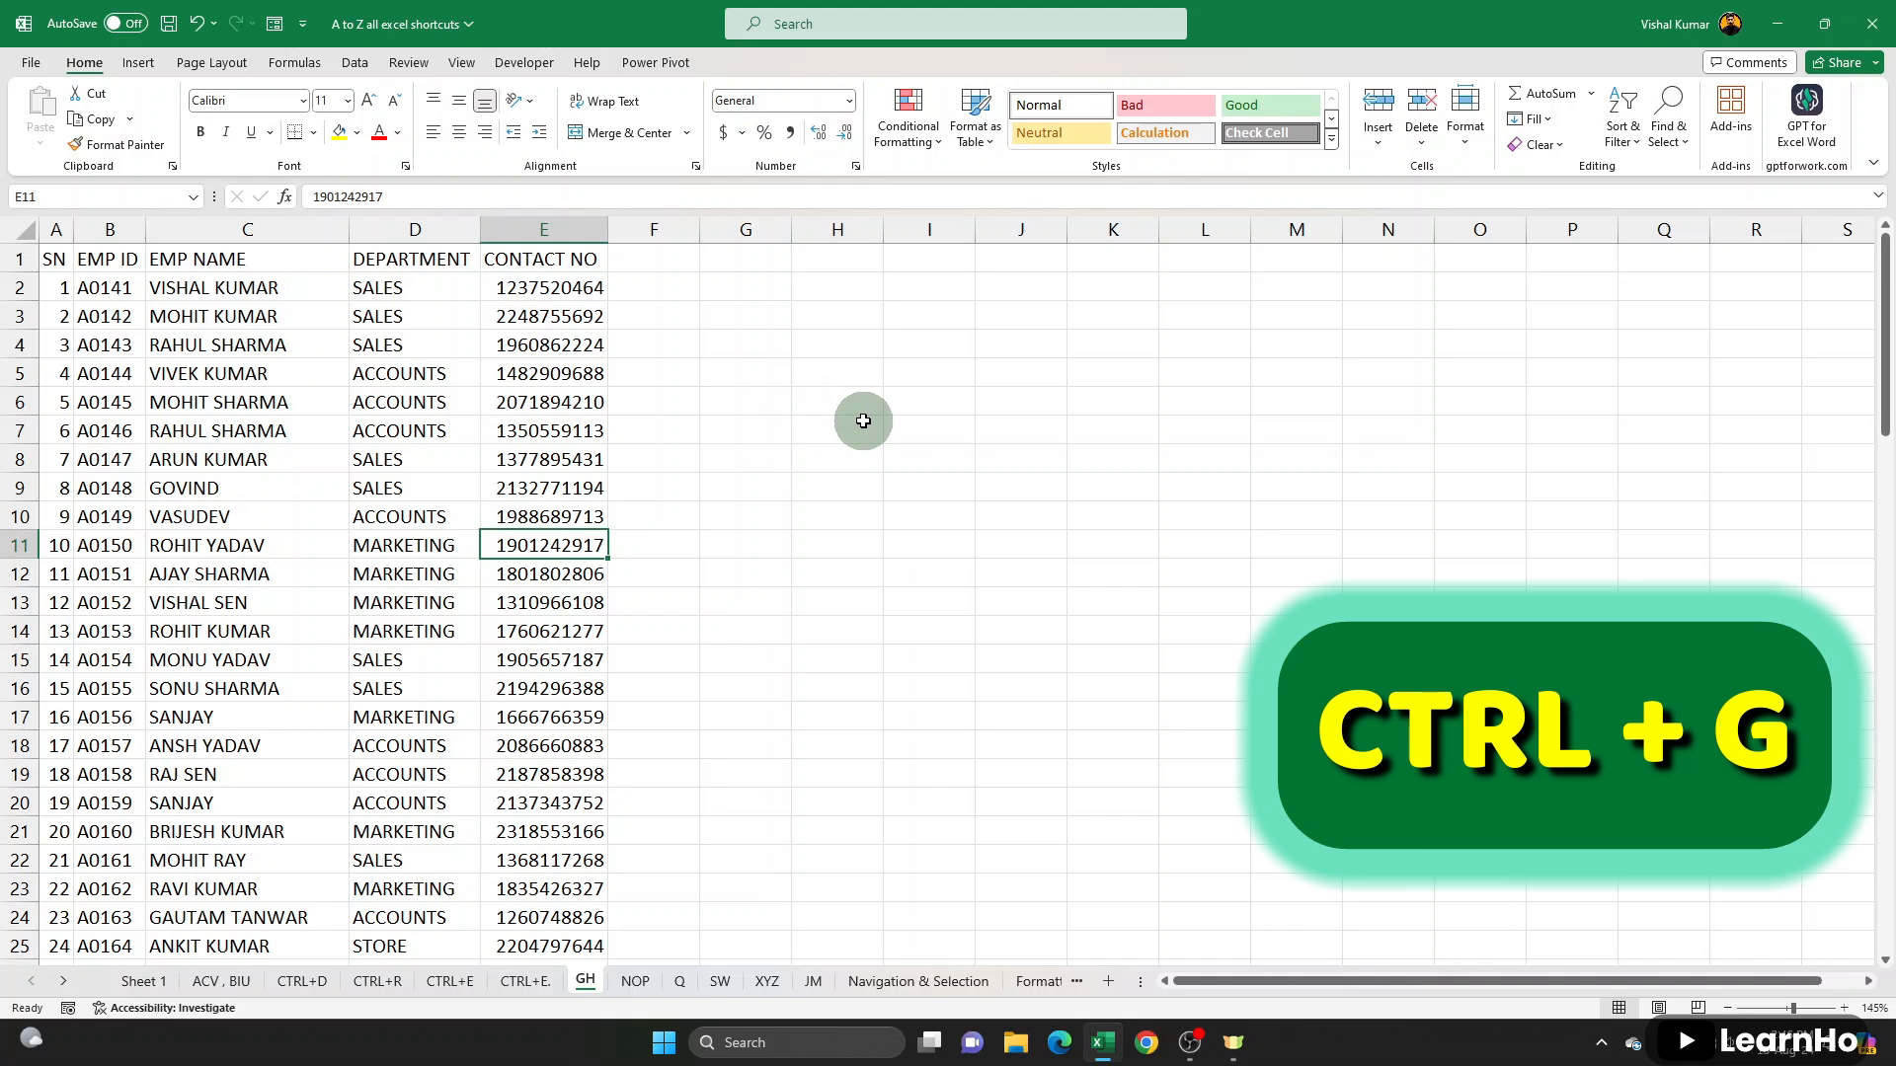
- On the GH sheet, look at the Find & Select commands and the Go To and Go To Special options without applying any
click(1668, 116)
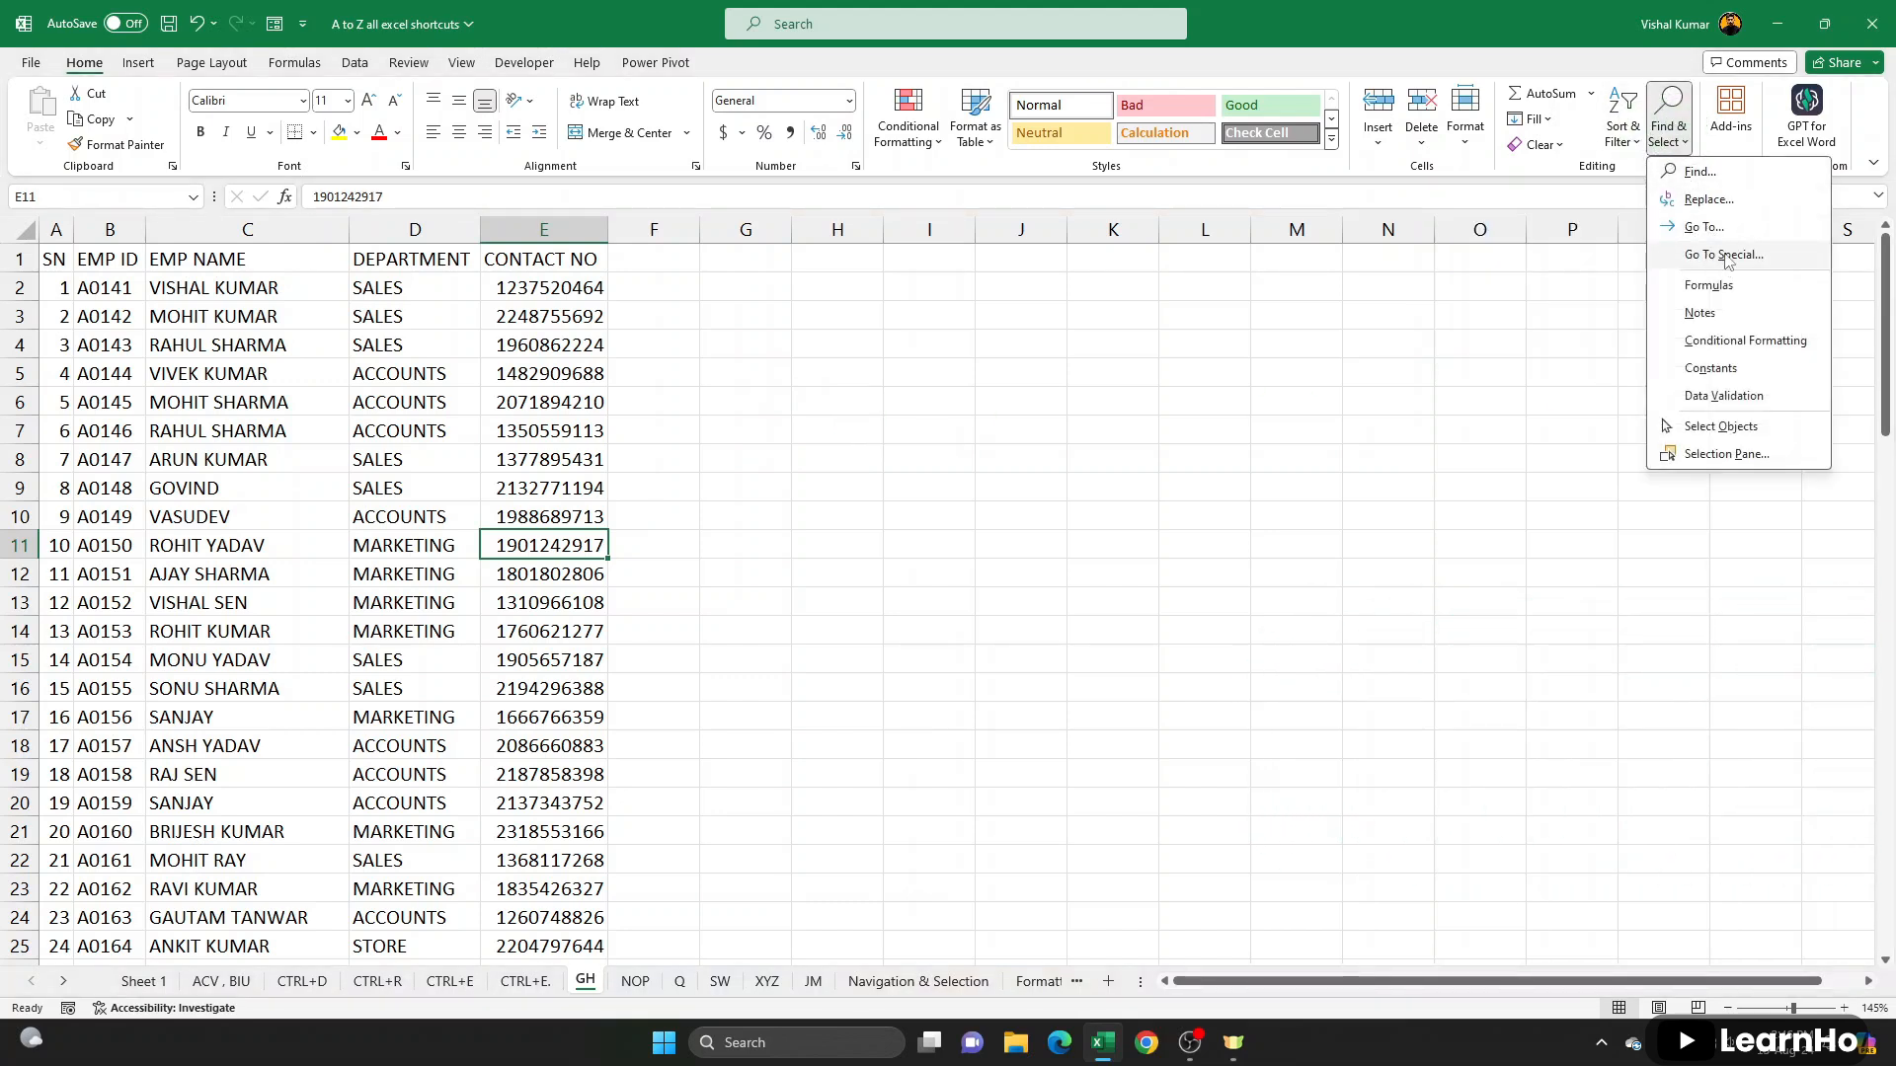
click(727, 536)
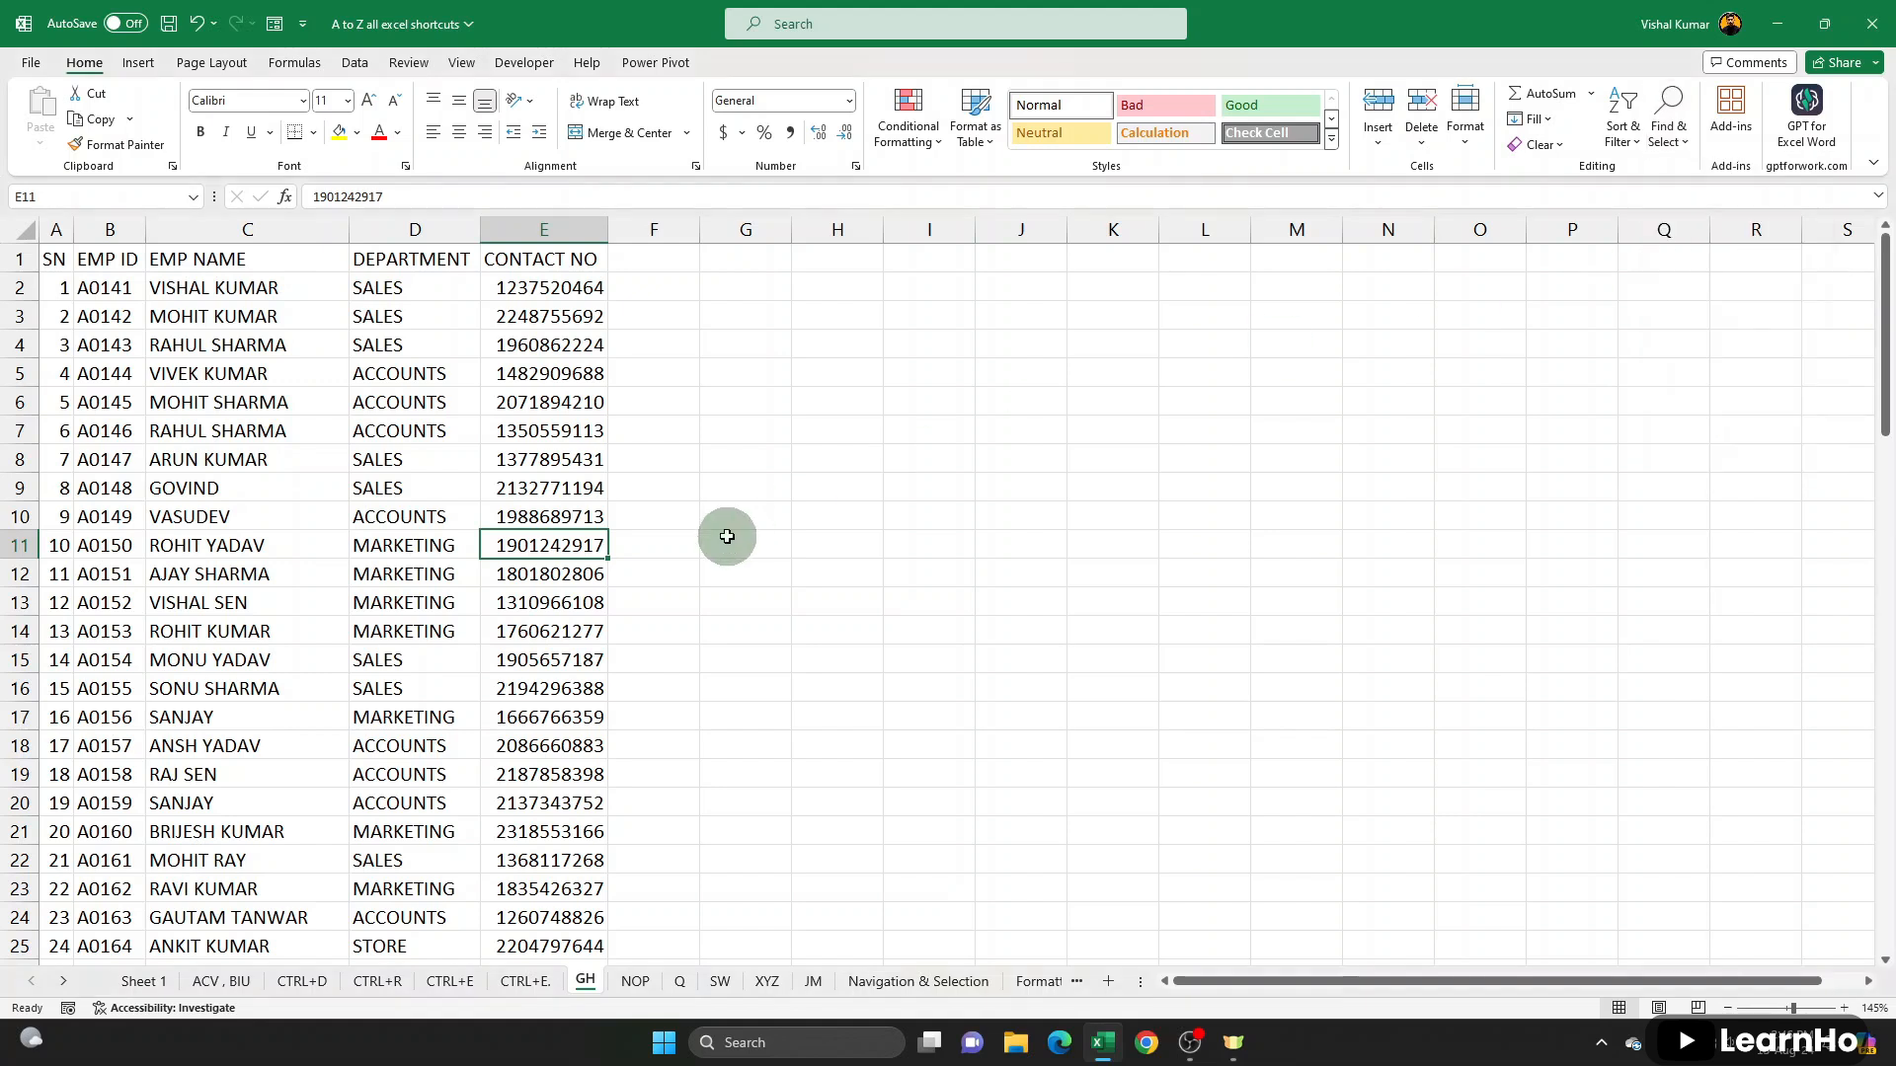
key(ctrl+g)
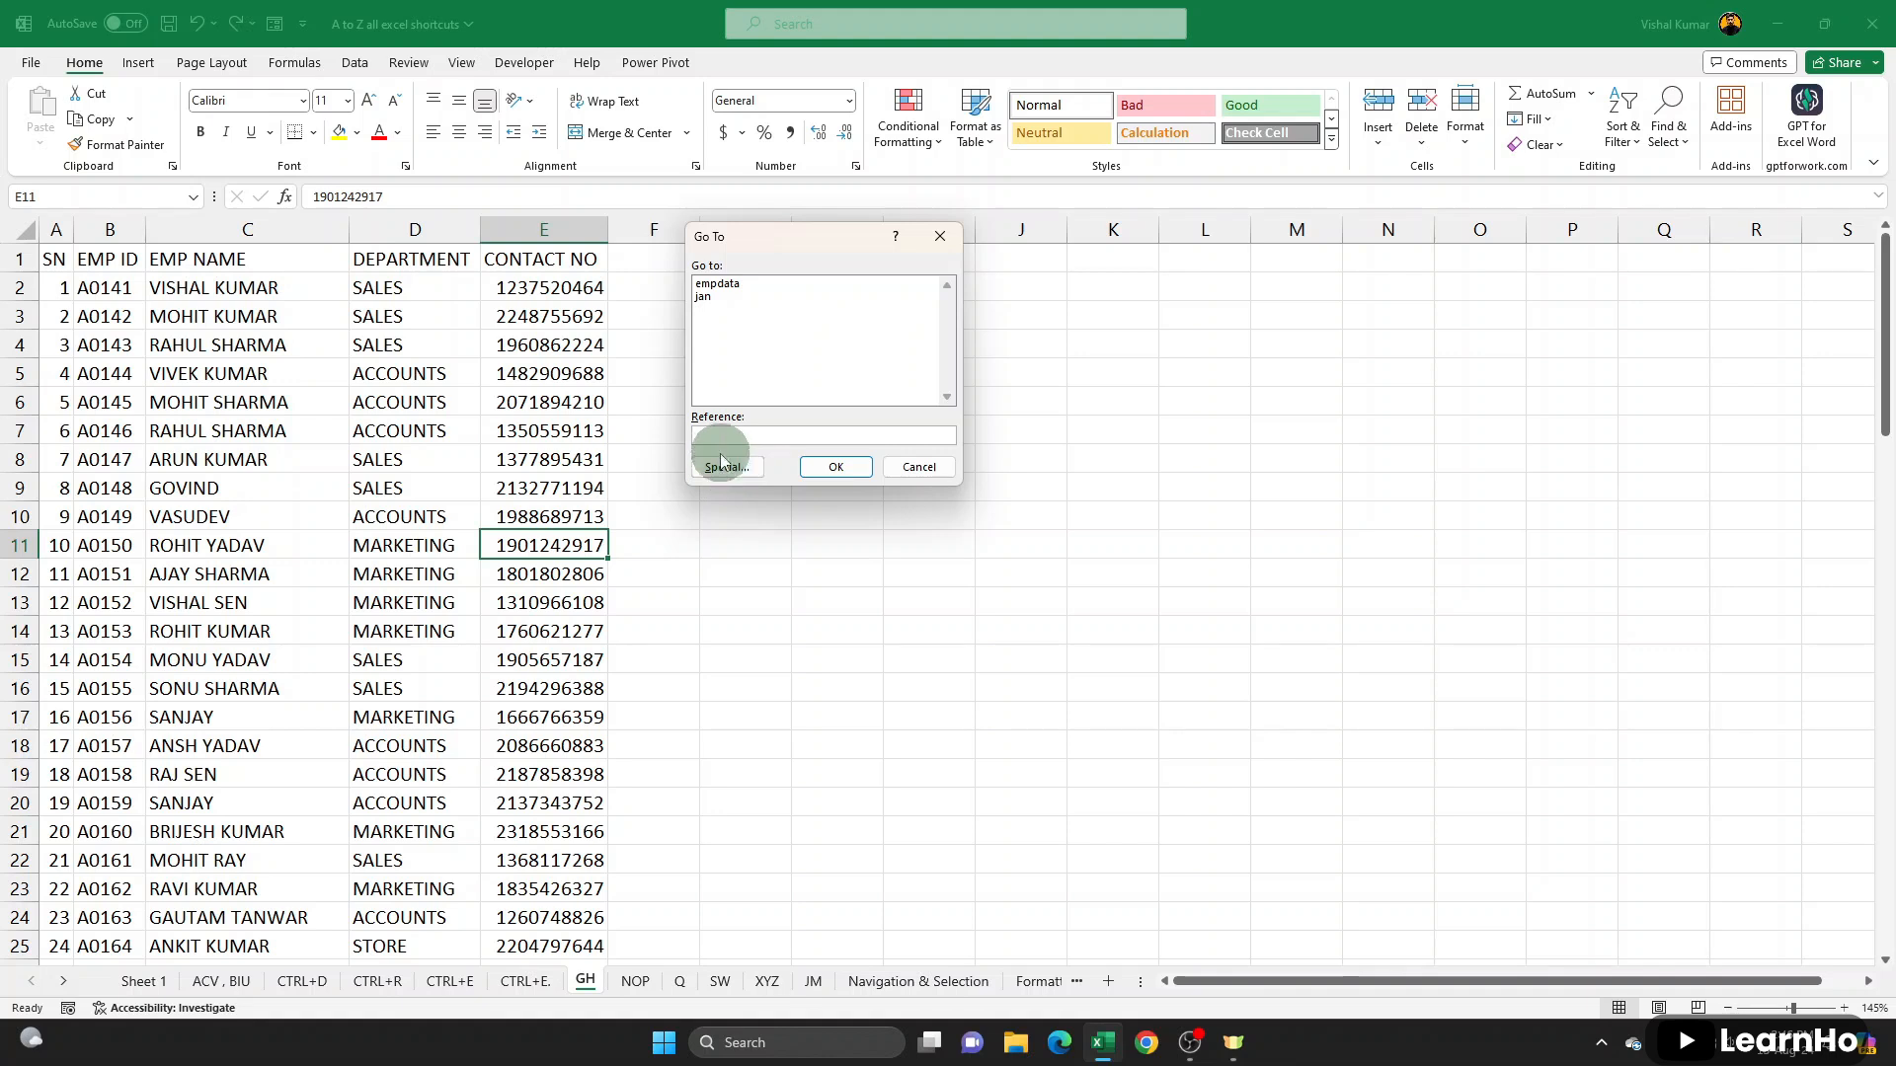
click(726, 468)
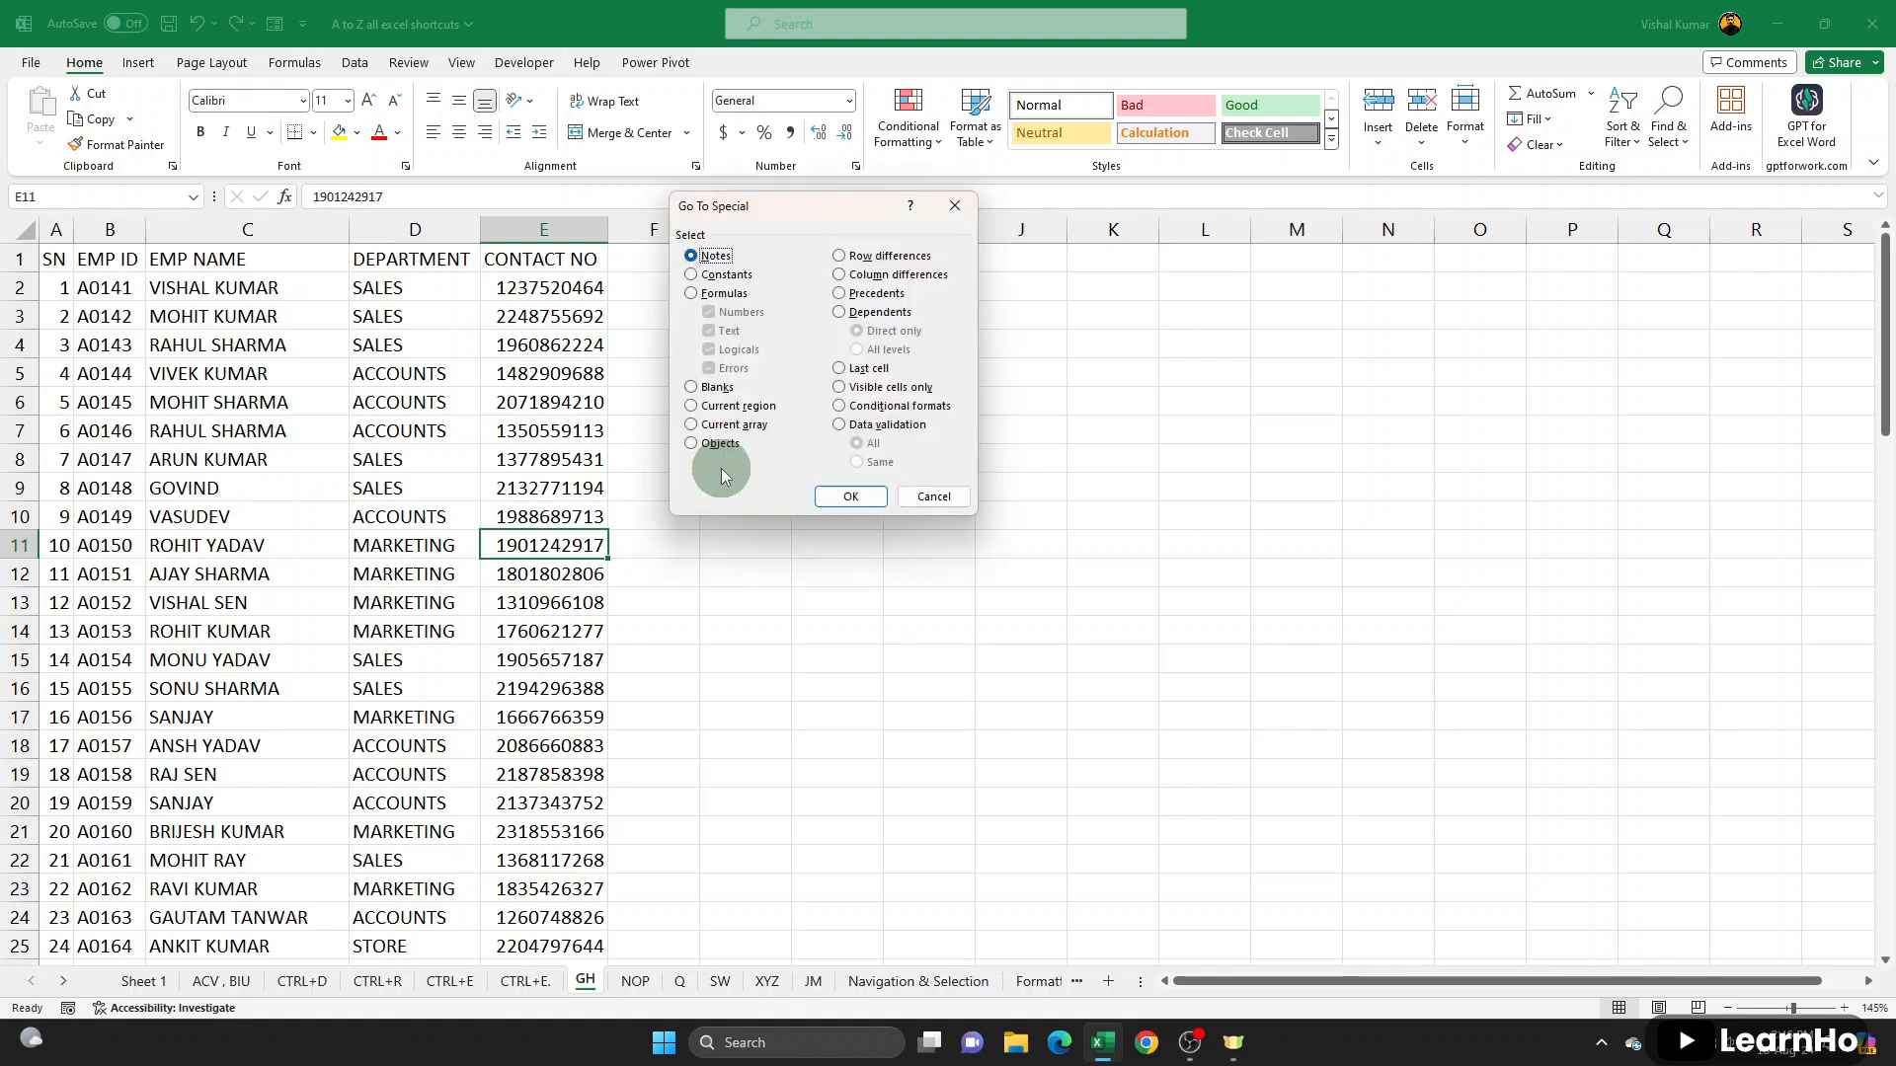
click(933, 496)
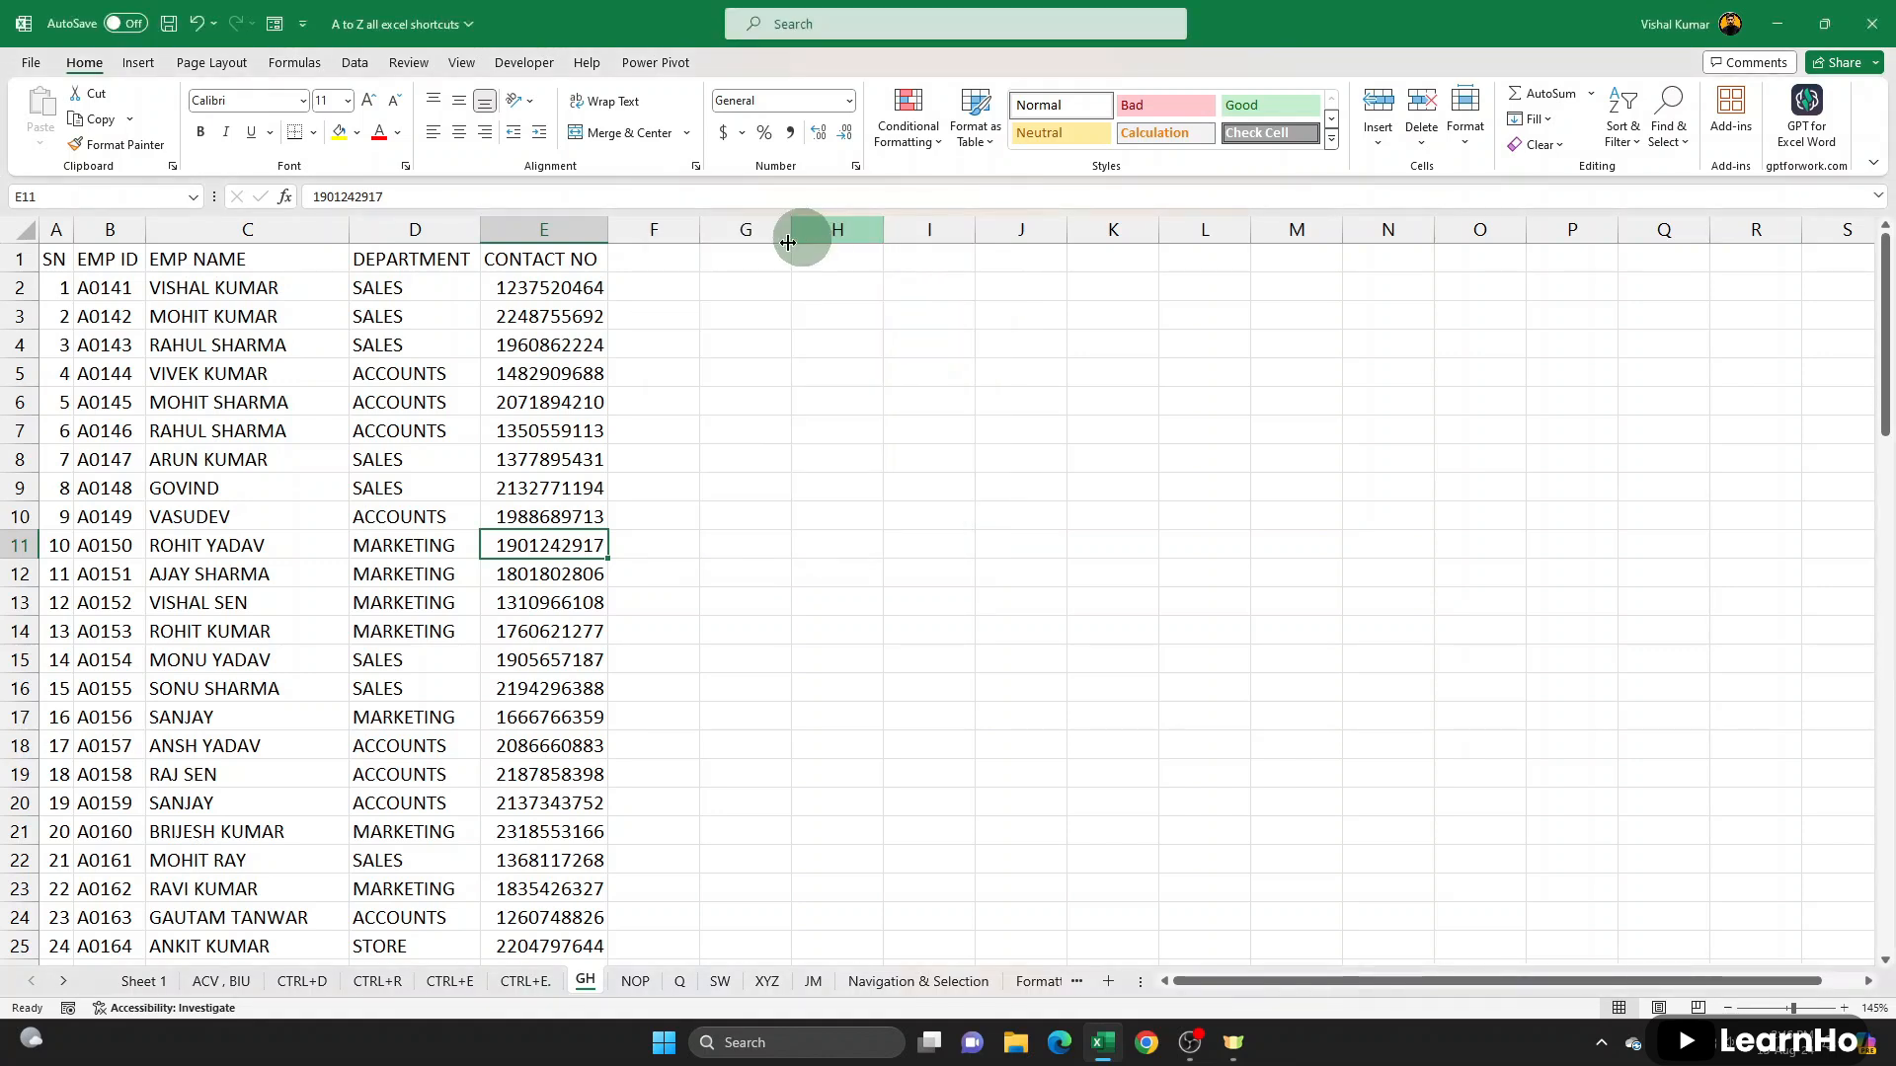
key(ctrl+g)
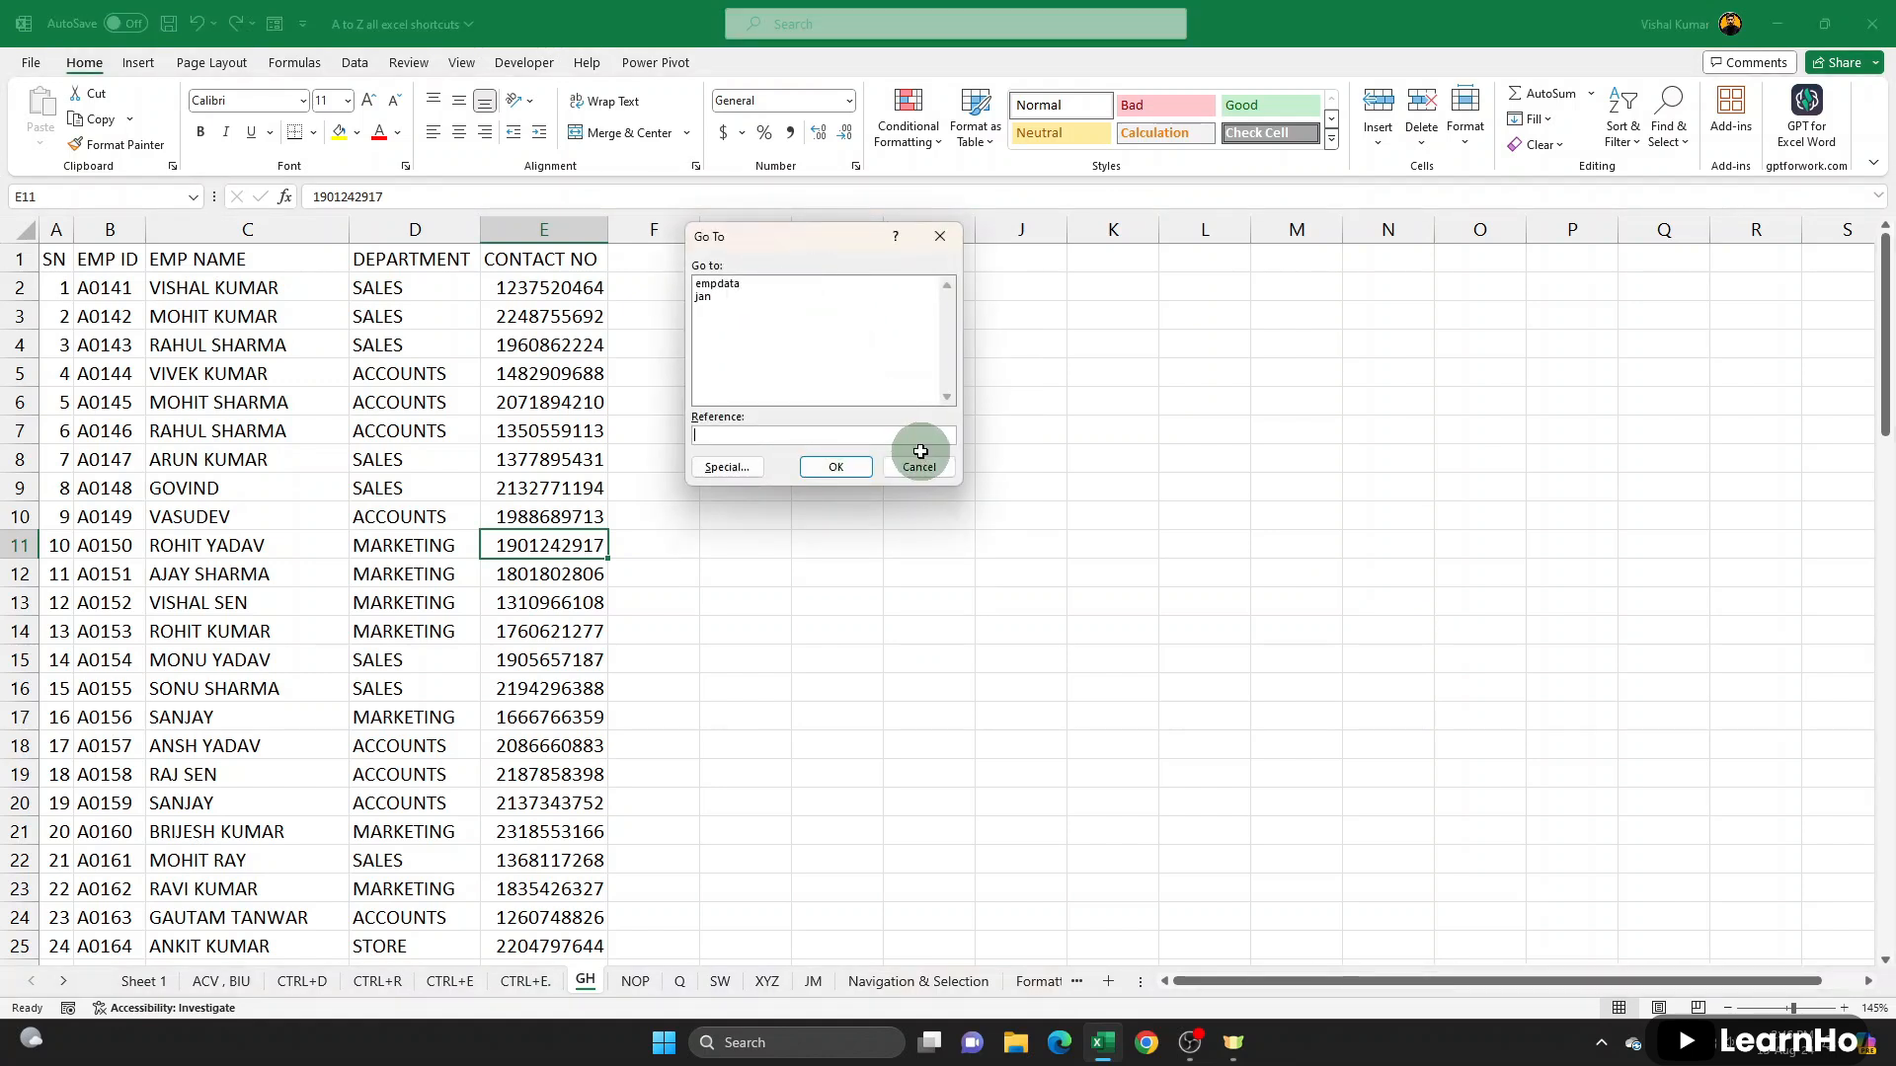
click(918, 464)
- Select the employee data A1:E14 on the GH sheet and name the range compdata
click(54, 259)
drag(102, 307, 546, 703)
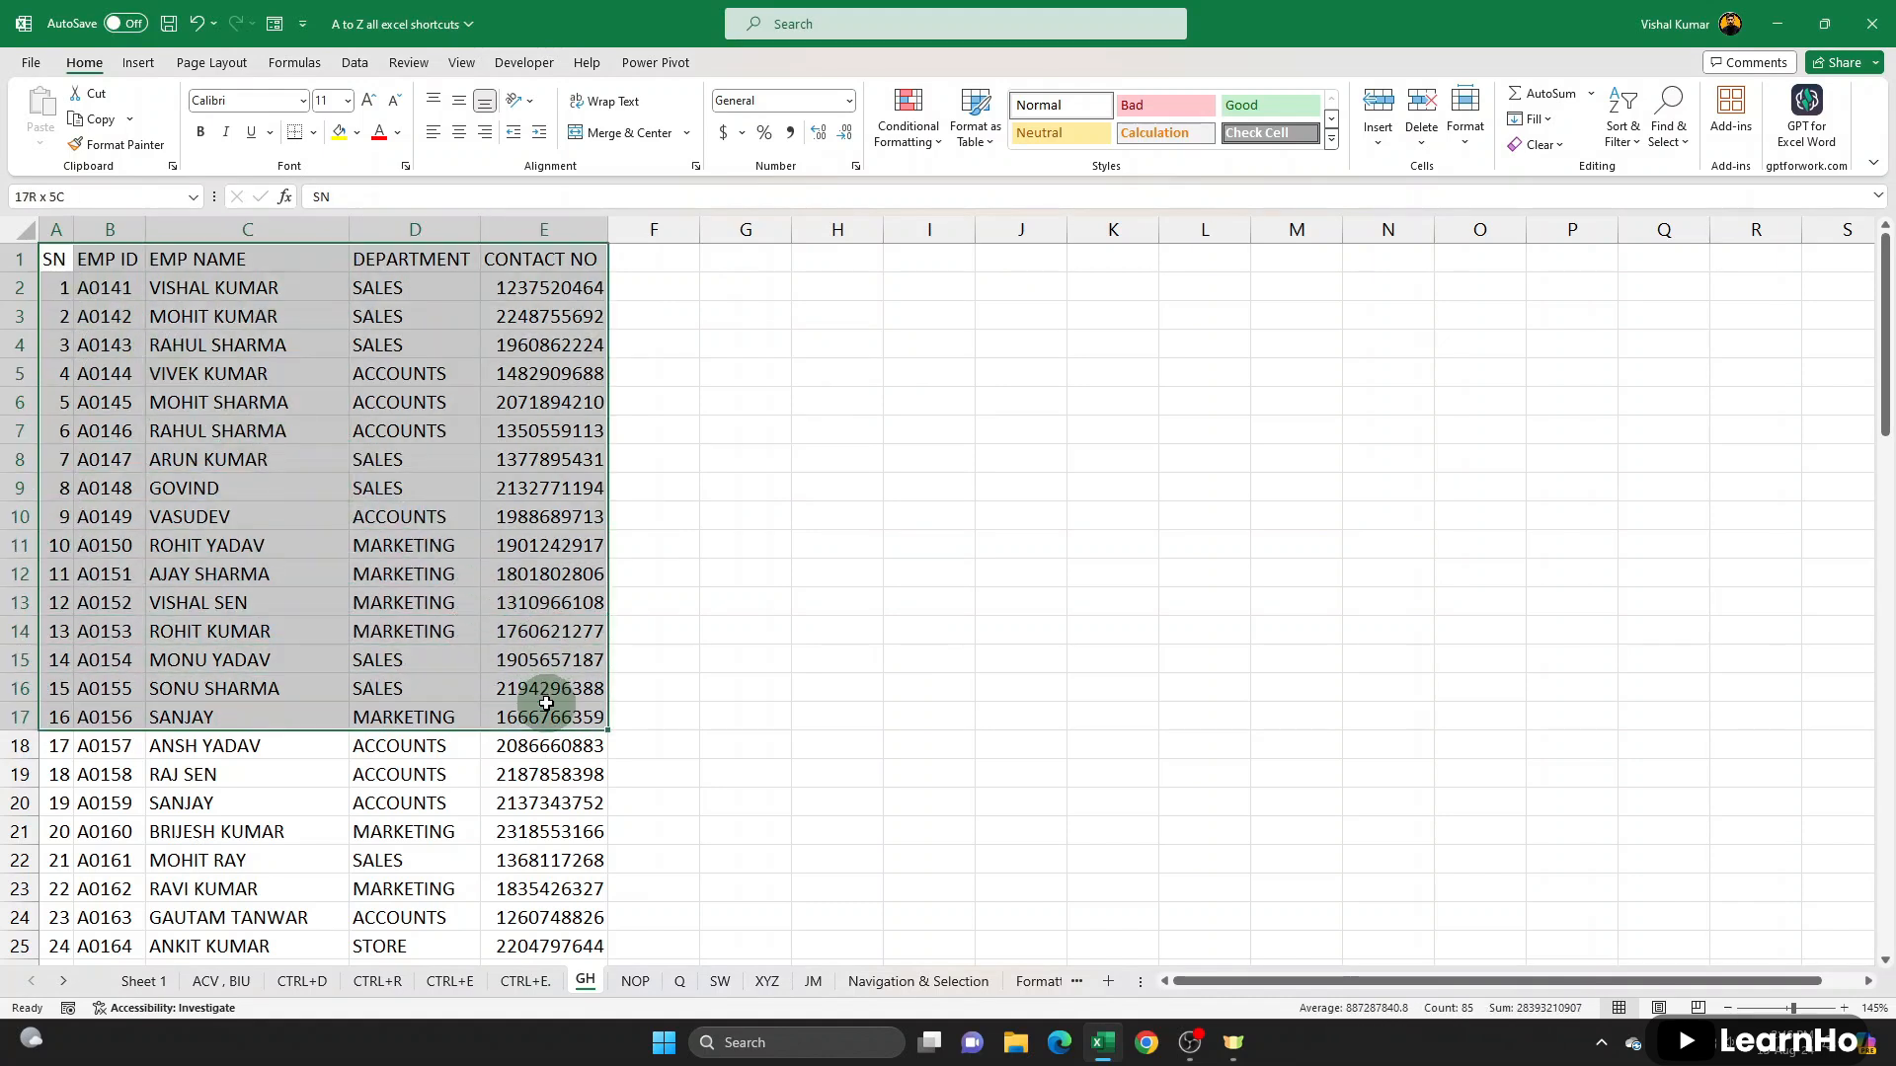
key(shift+Up)
key(shift+Up)
key(shift+Up)
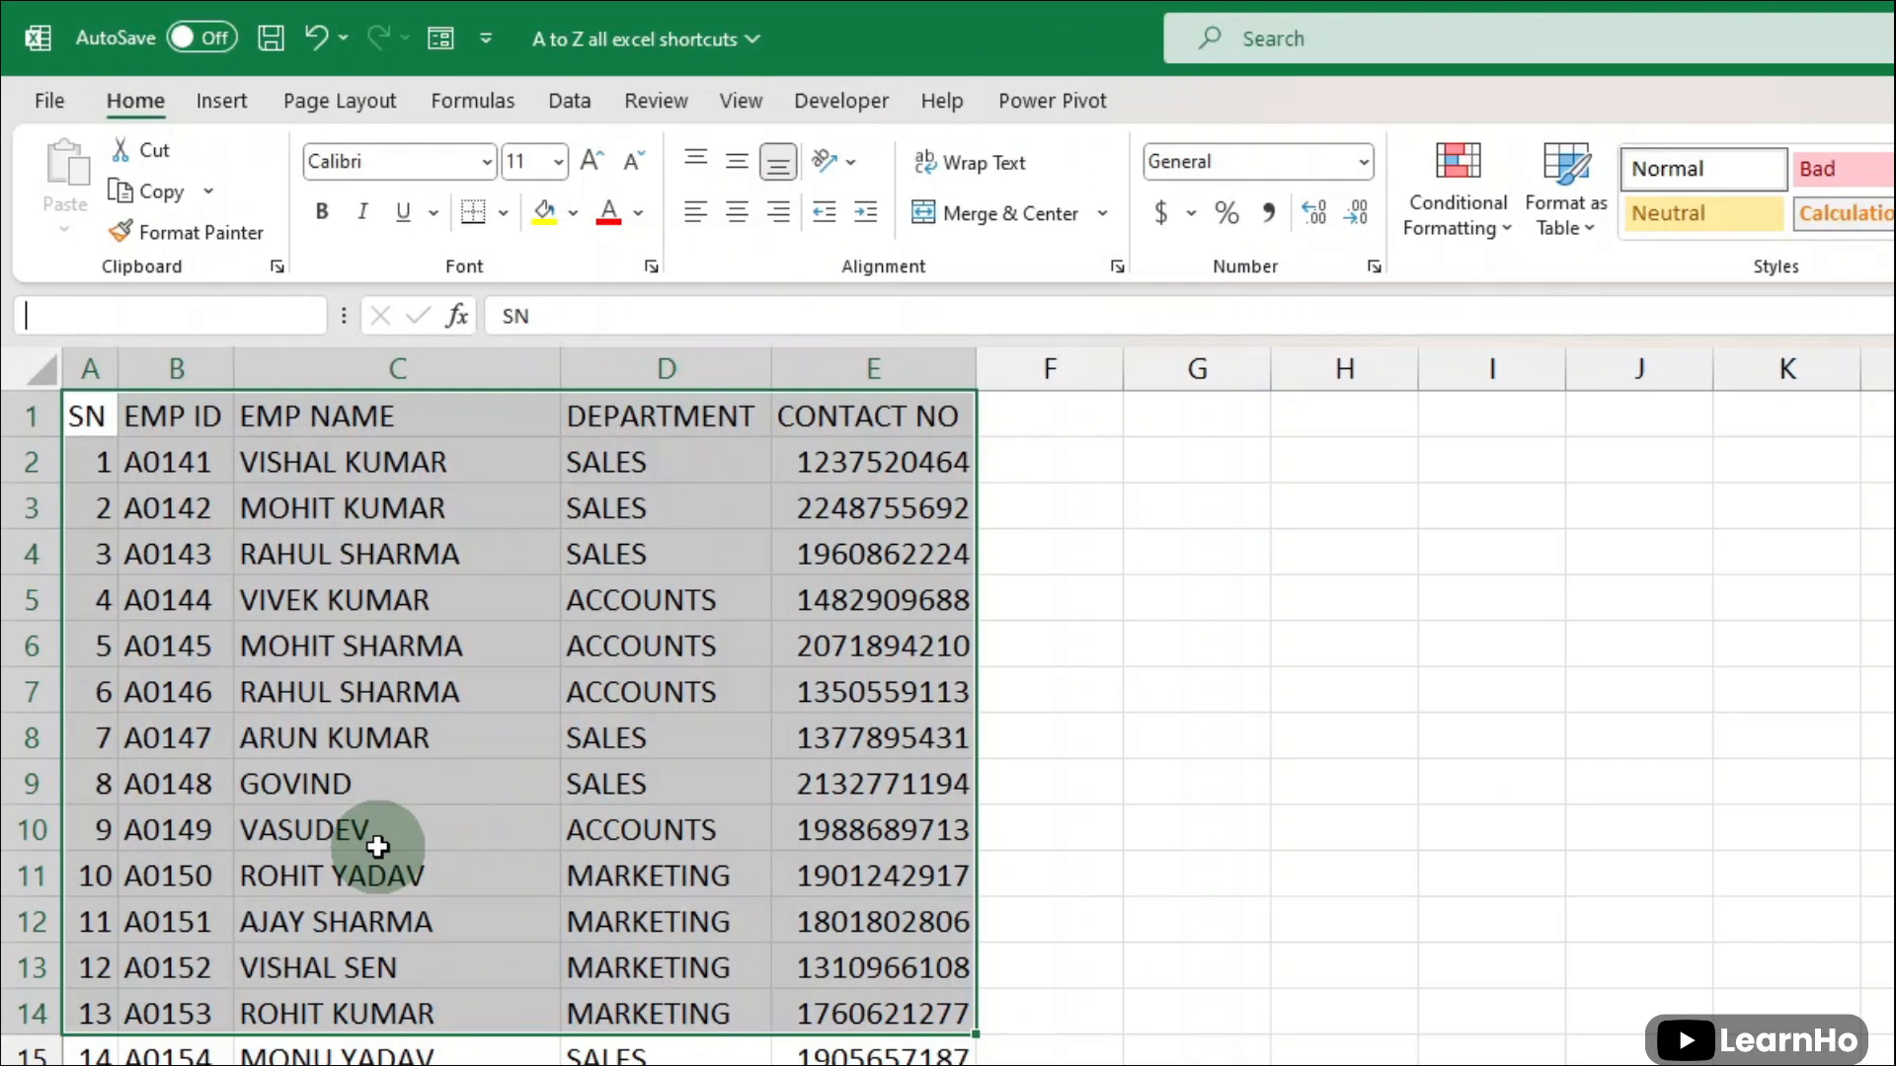
text(compdata)
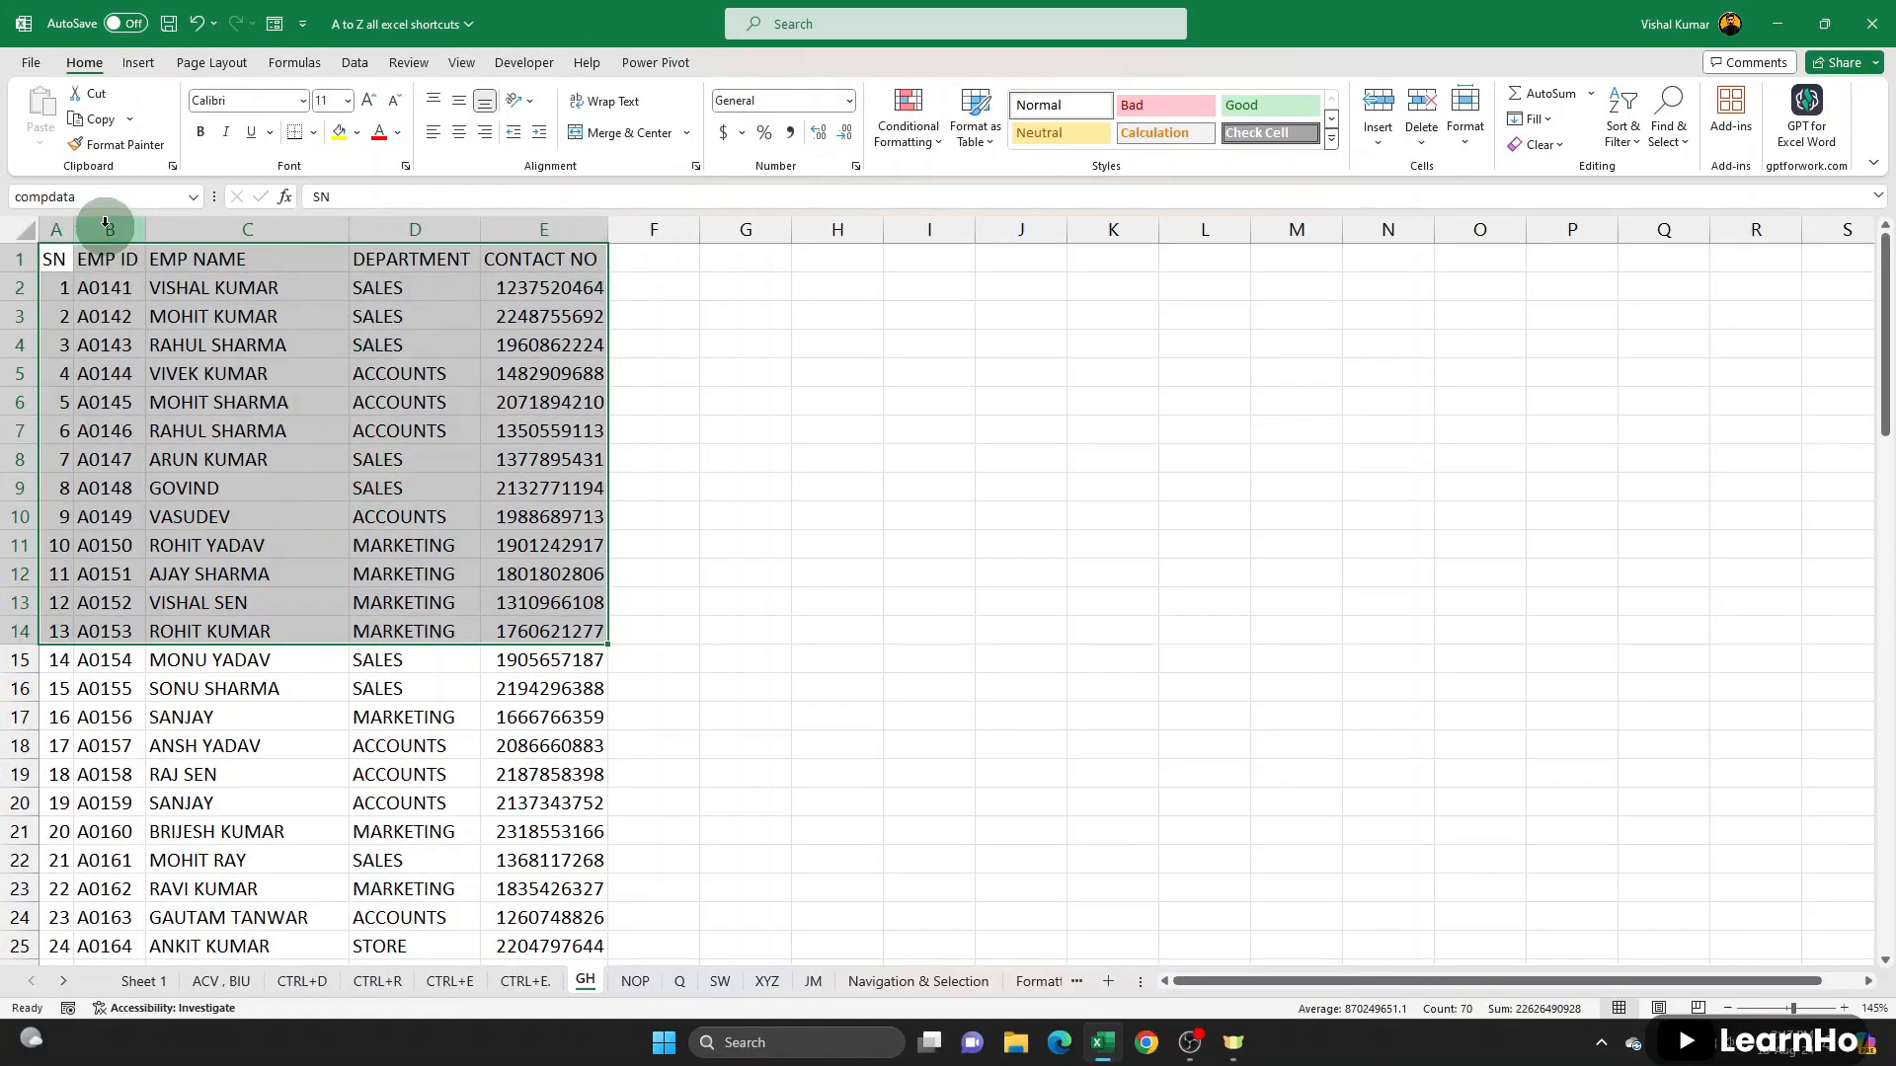
- Switch to the Formatting sheet and use Go To with the reference compdata to jump back to the named range
click(863, 602)
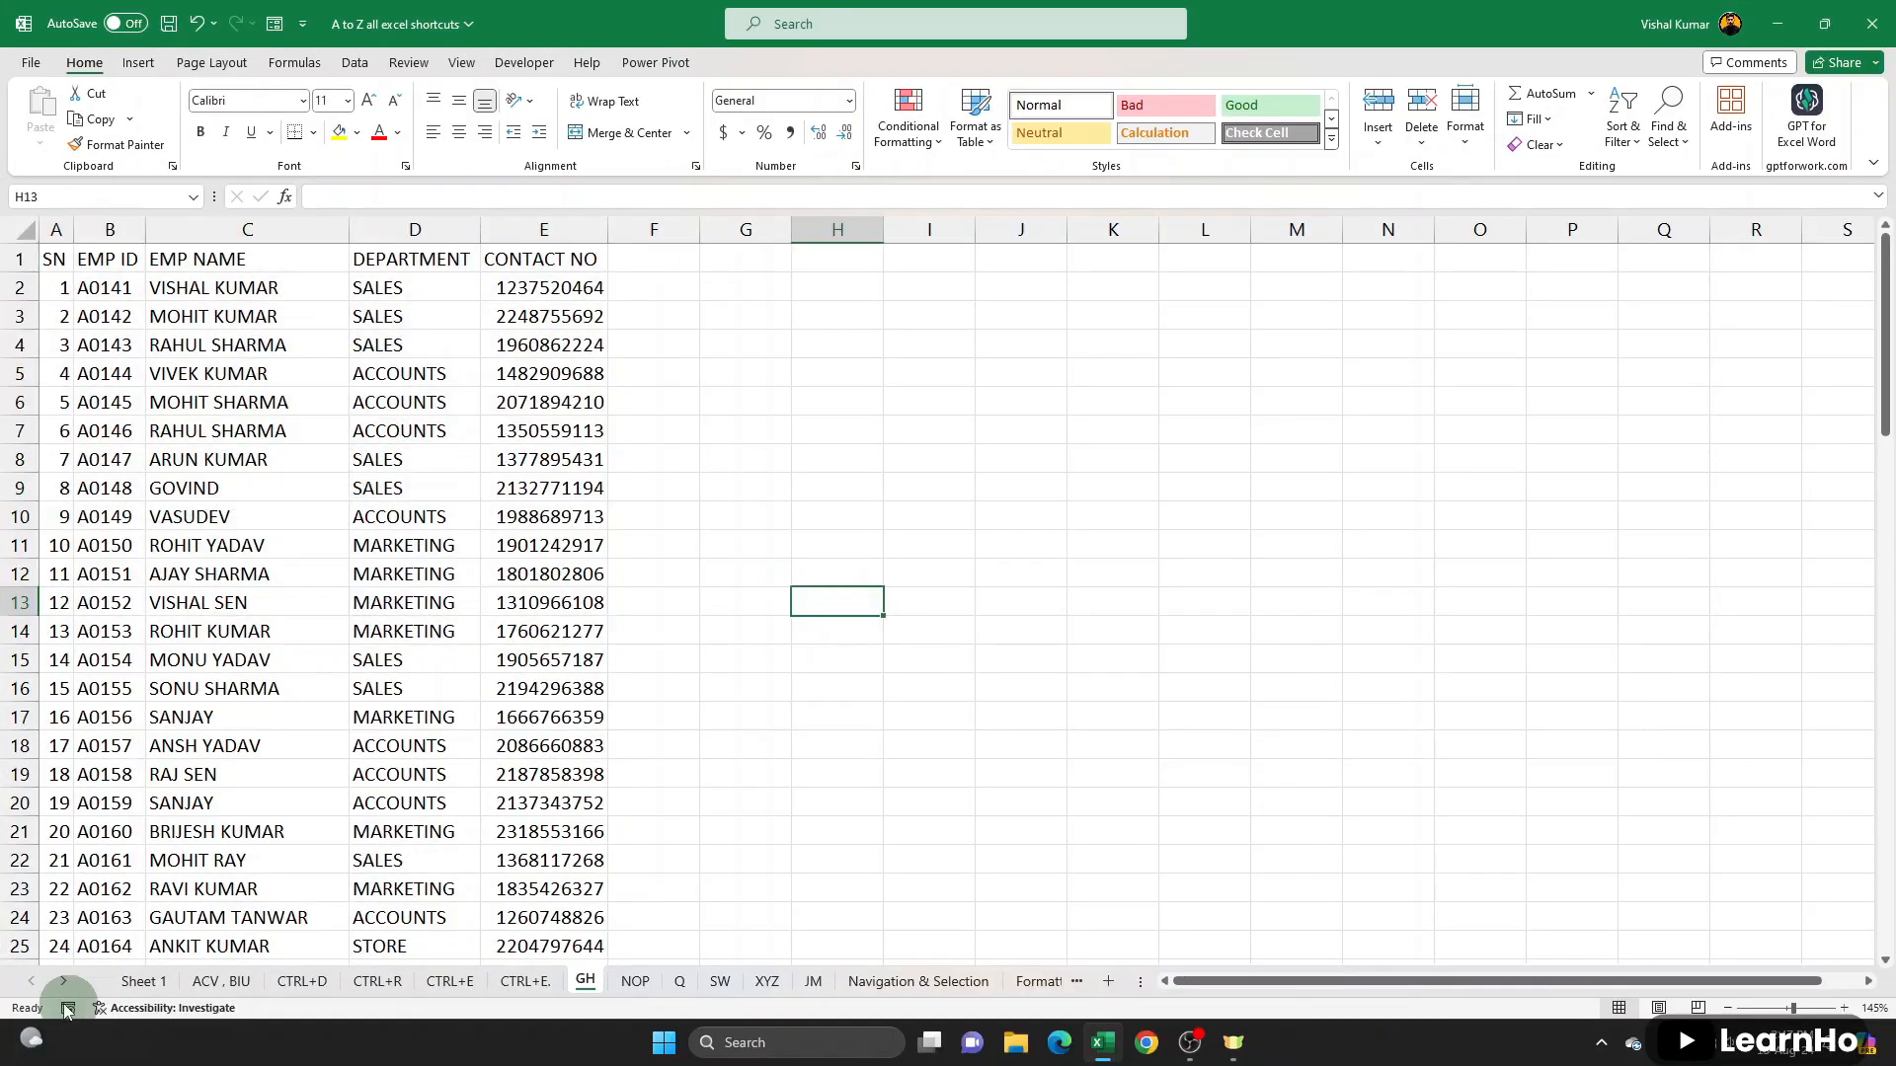
click(762, 980)
click(815, 982)
click(882, 987)
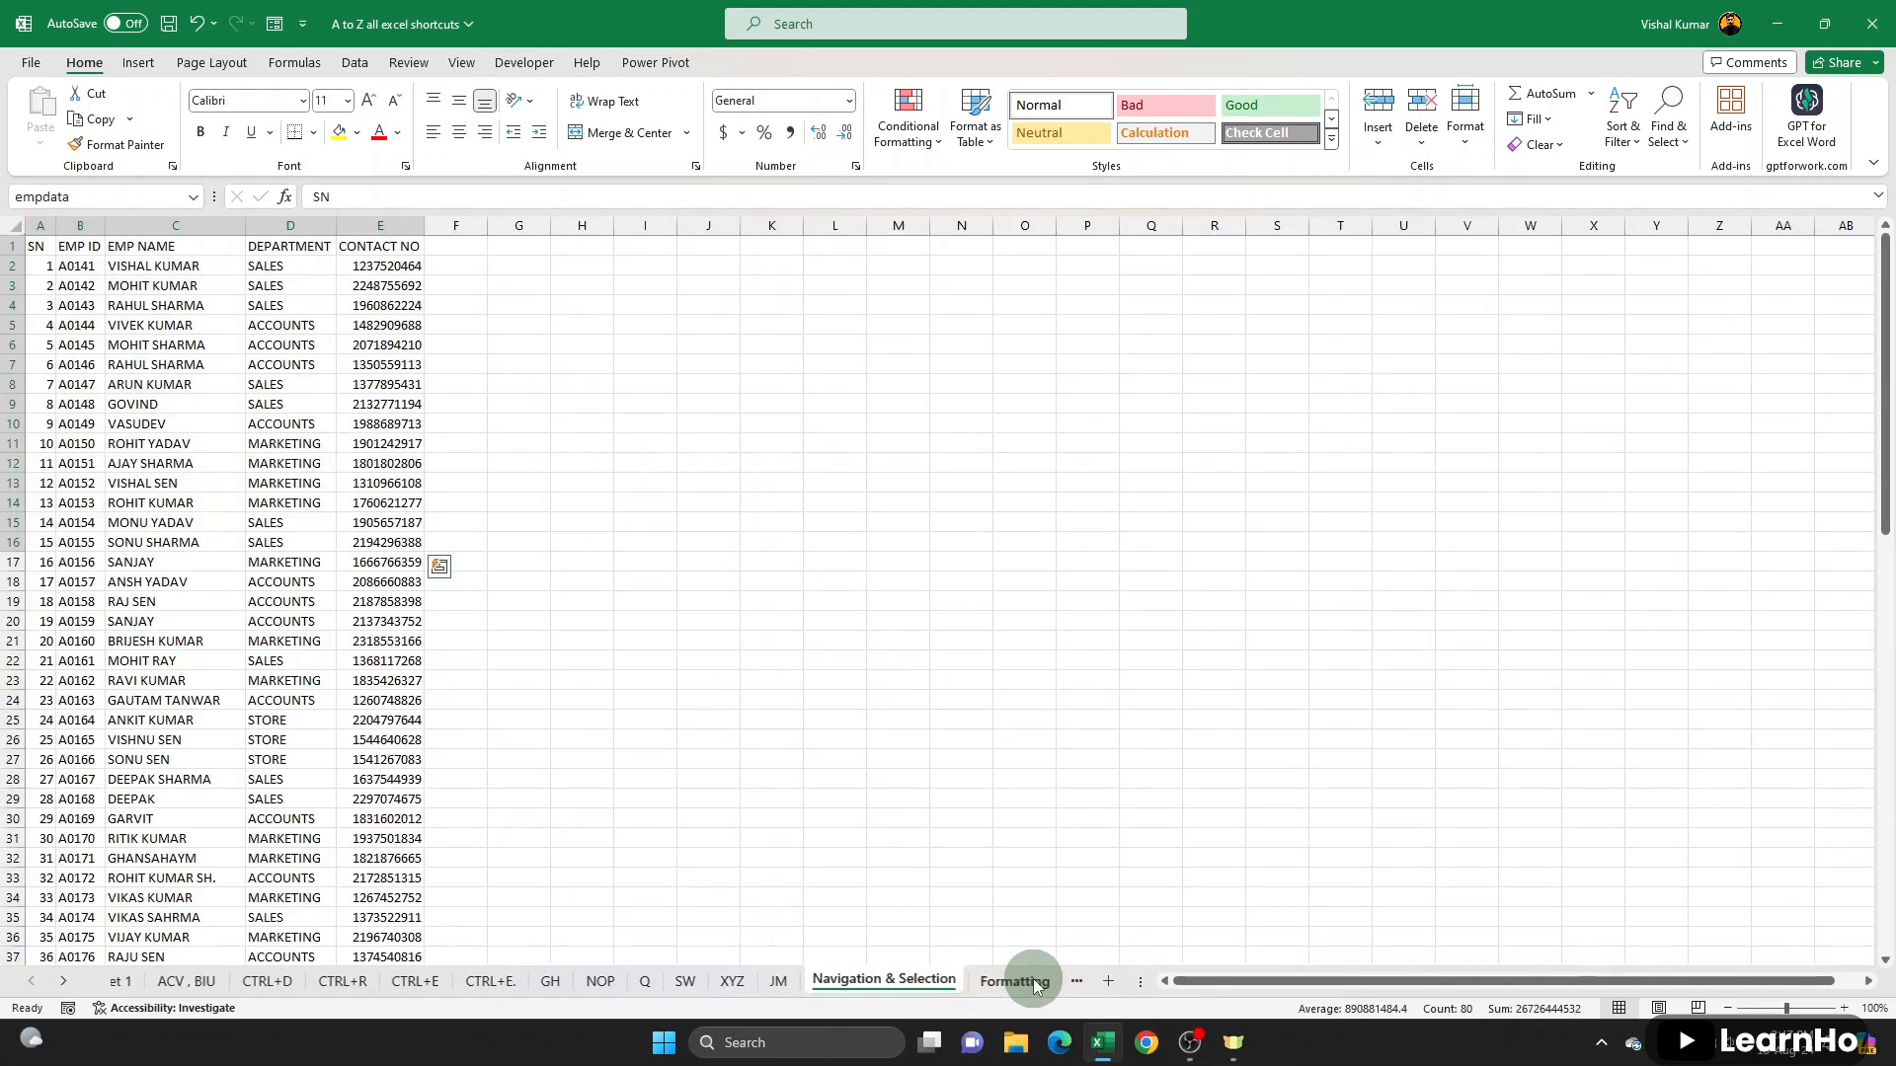
click(1033, 980)
key(ctrl+g)
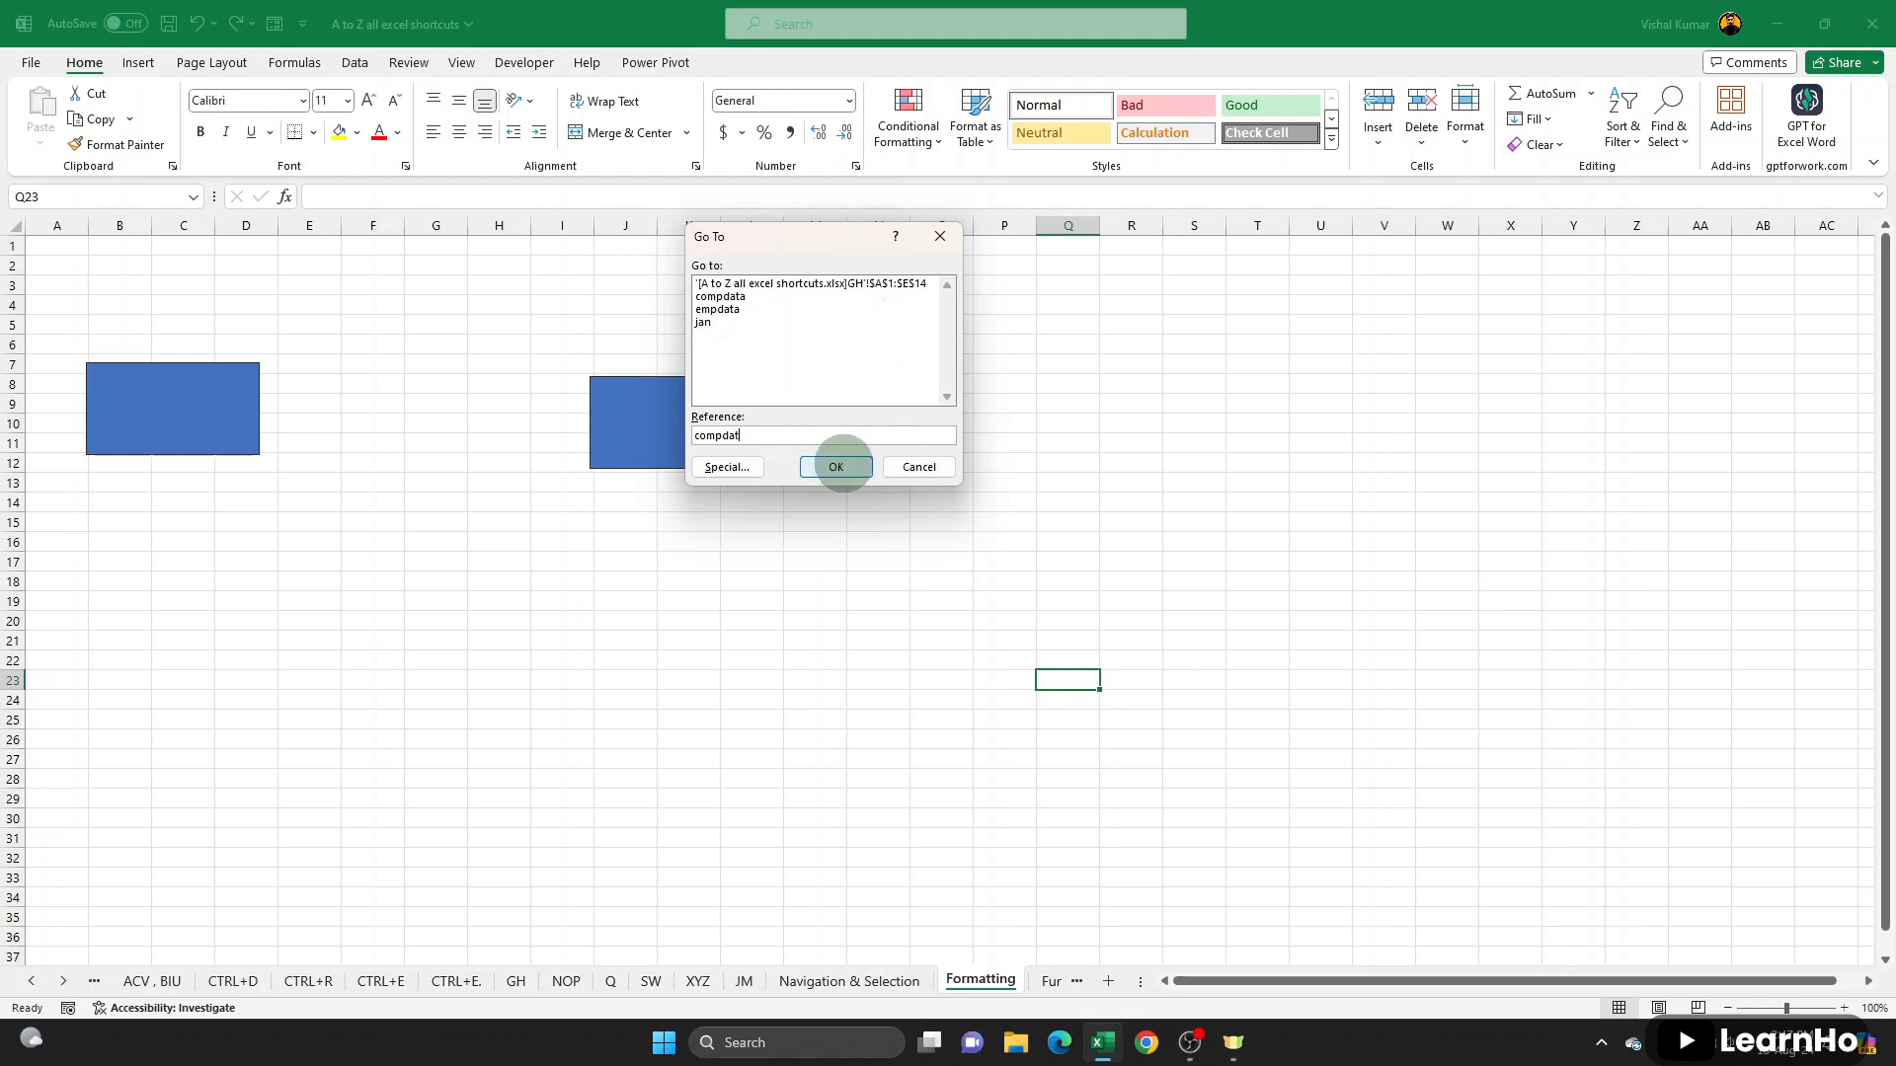
click(835, 466)
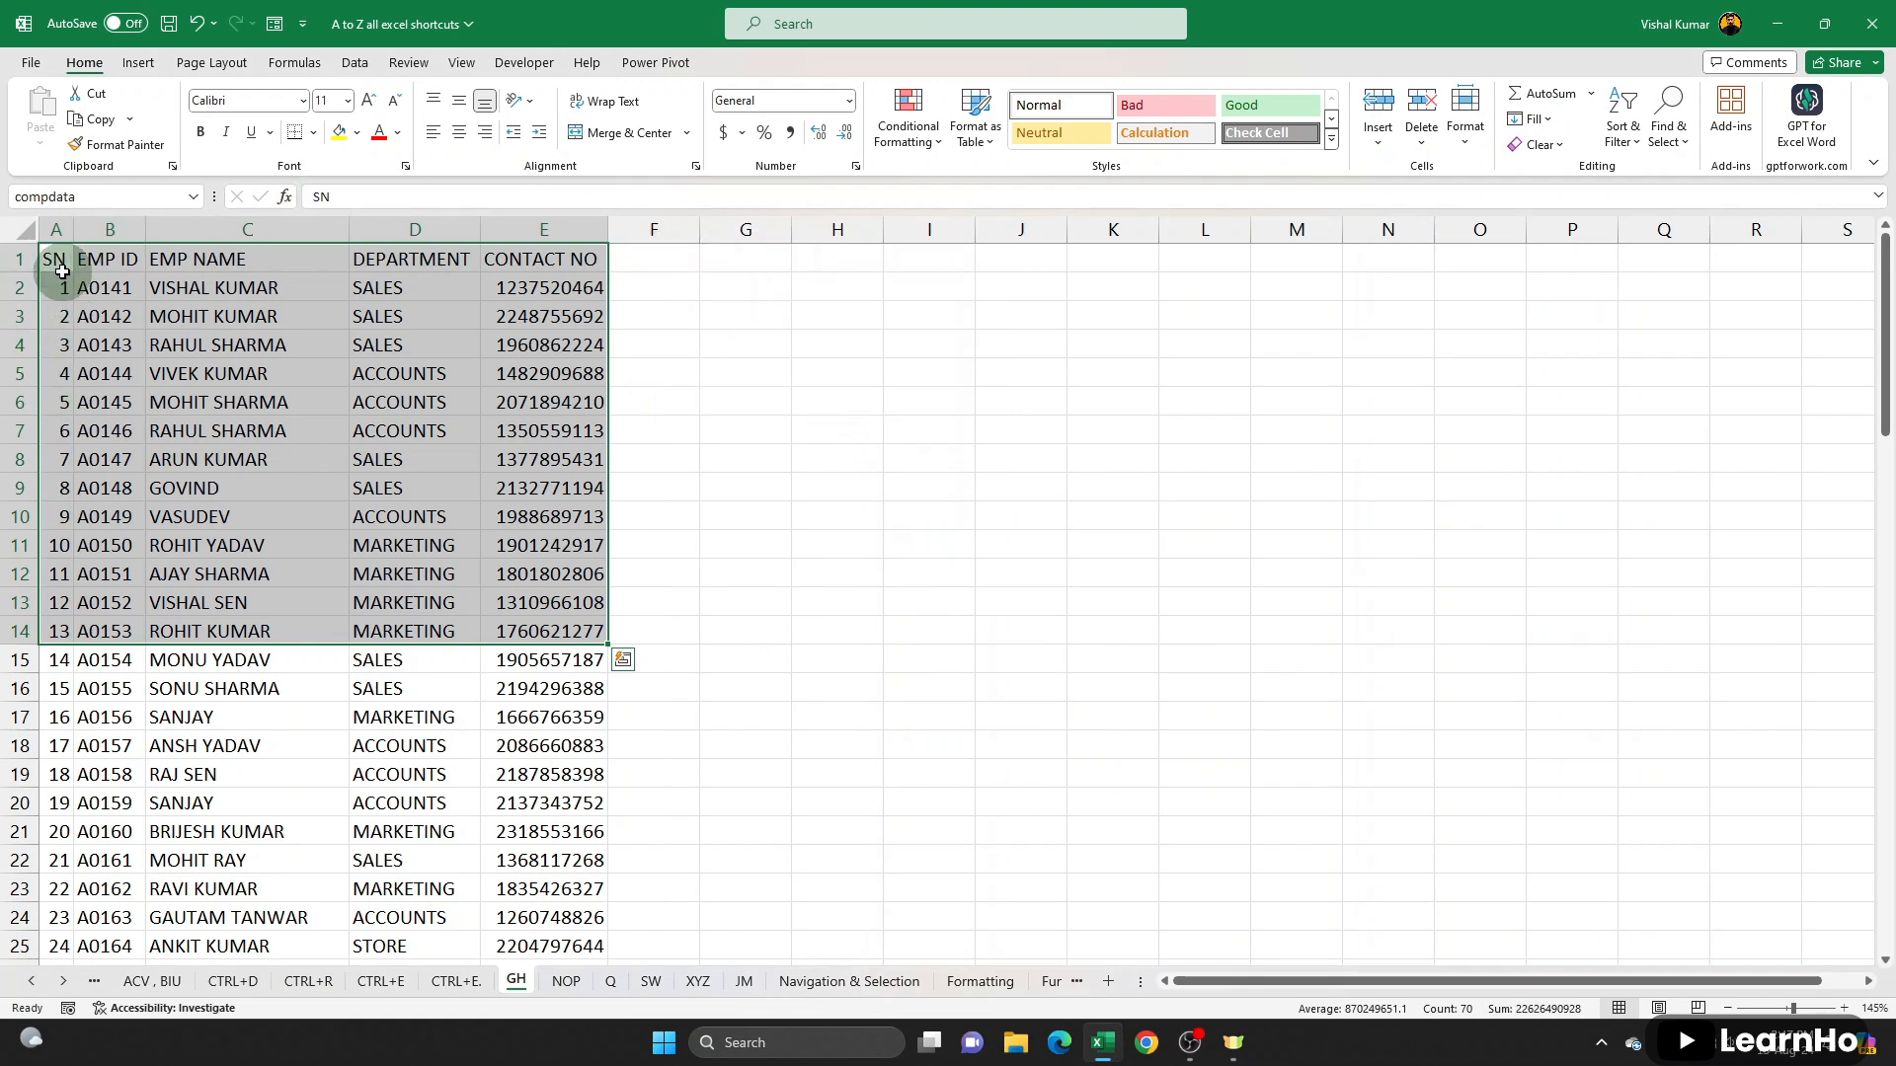
- Browse through the SW, Q and NOP sheets and return to the GH sheet
click(94, 306)
drag(94, 306, 499, 605)
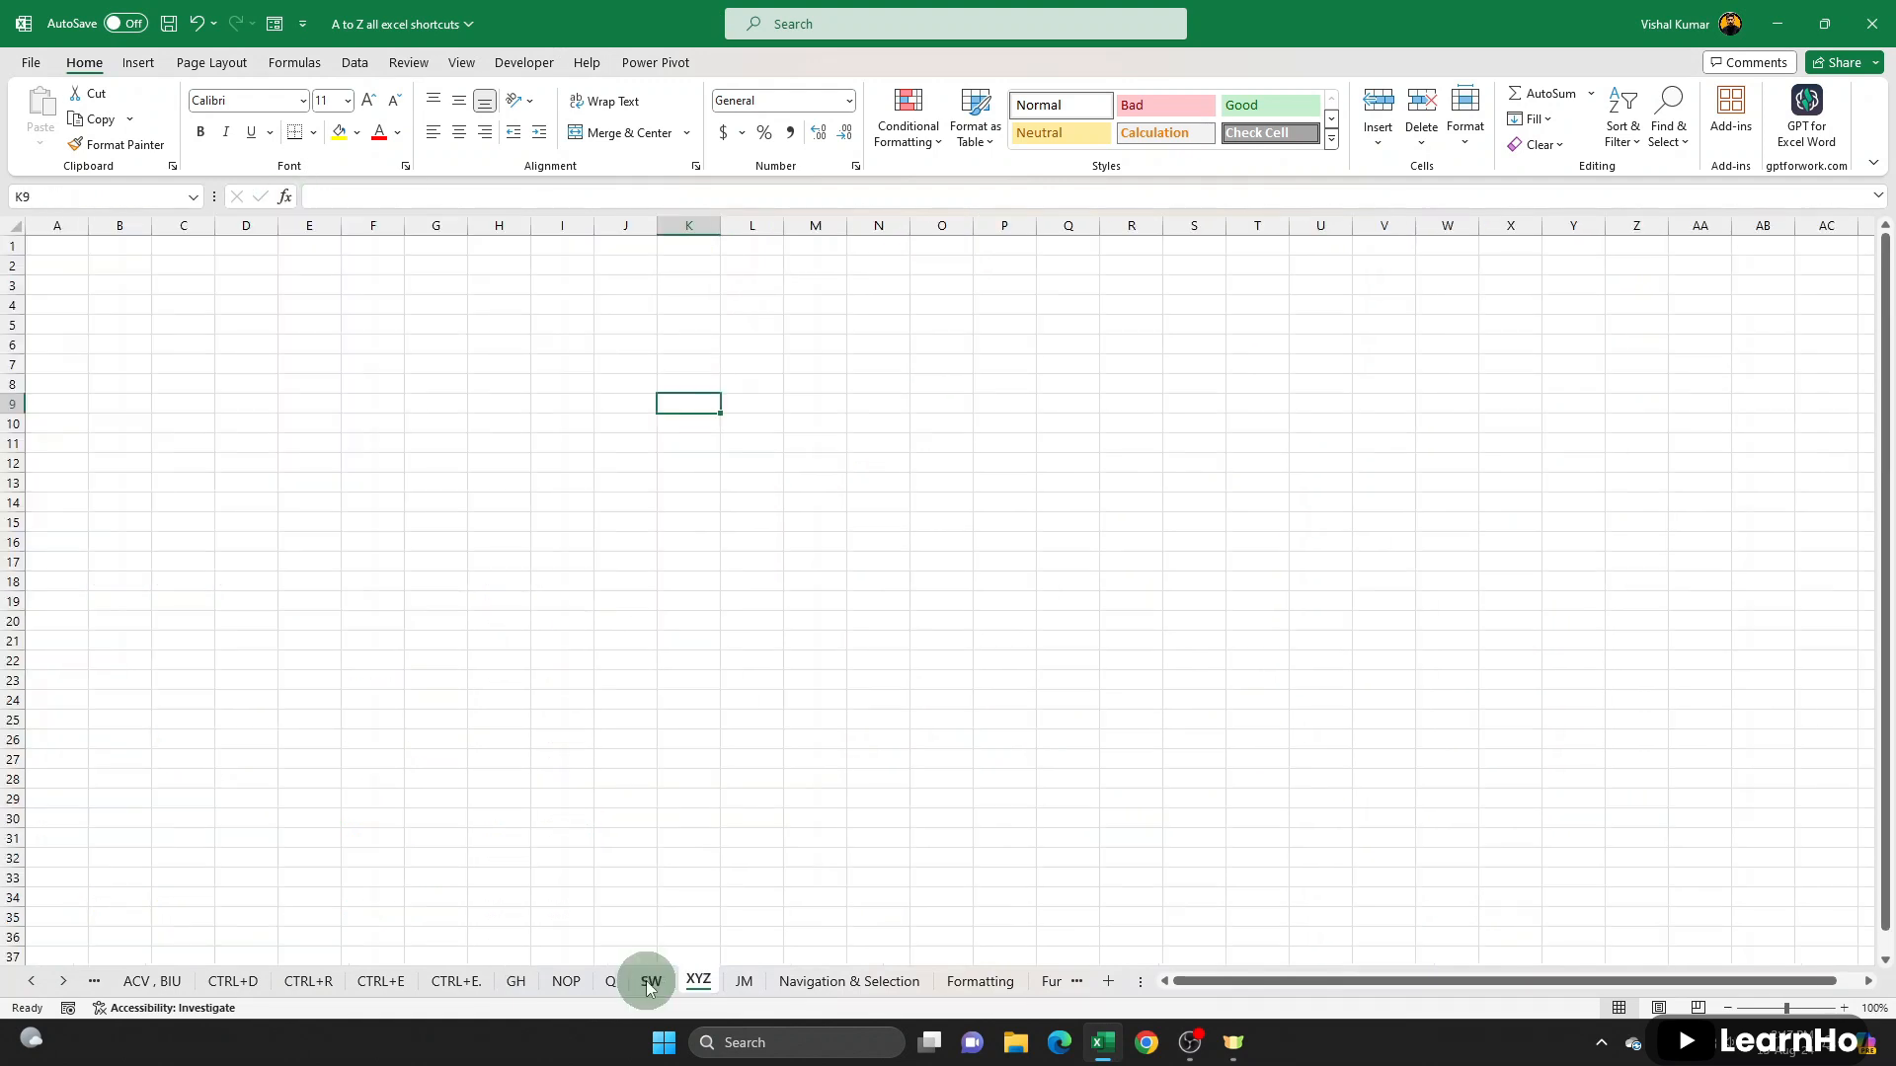
click(647, 983)
click(610, 983)
click(565, 982)
click(513, 982)
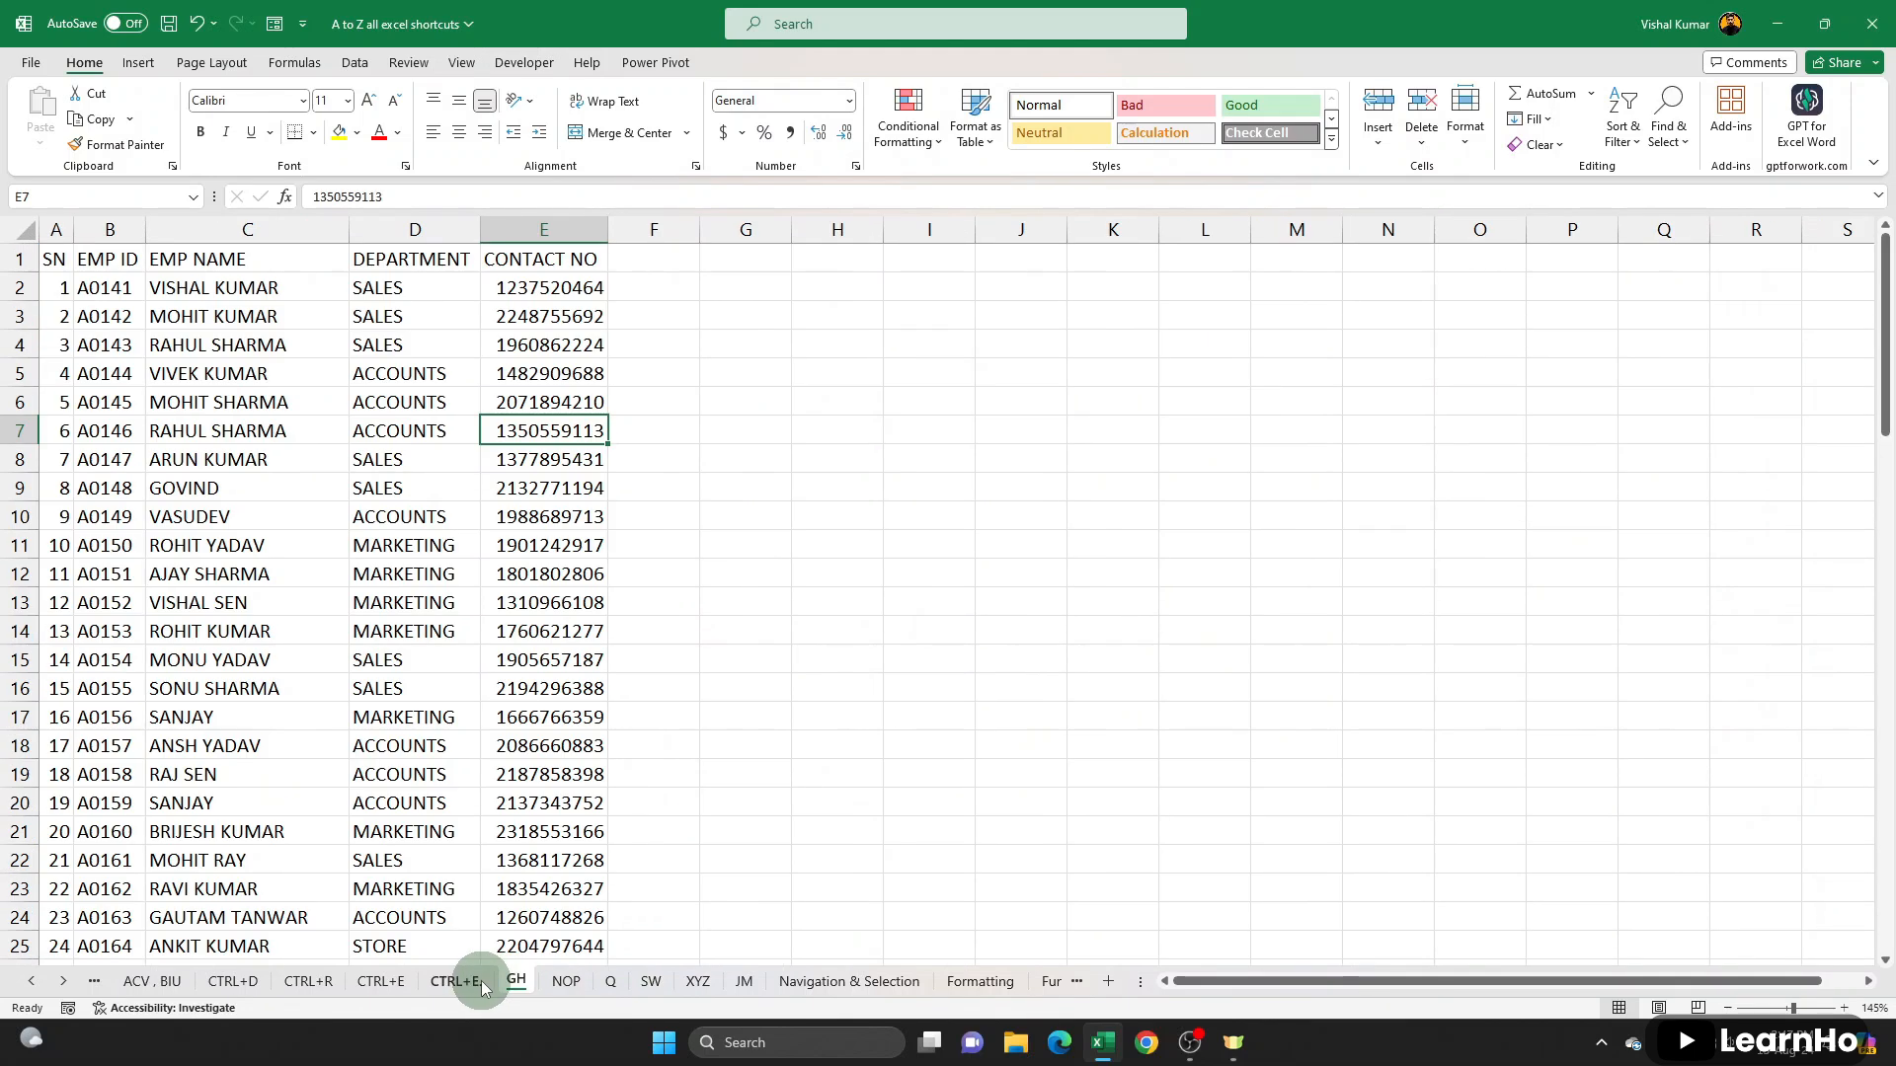
- Select A1:E16 on the GH sheet and use Go To with the reference m20 to jump to that cell
drag(57, 262, 561, 689)
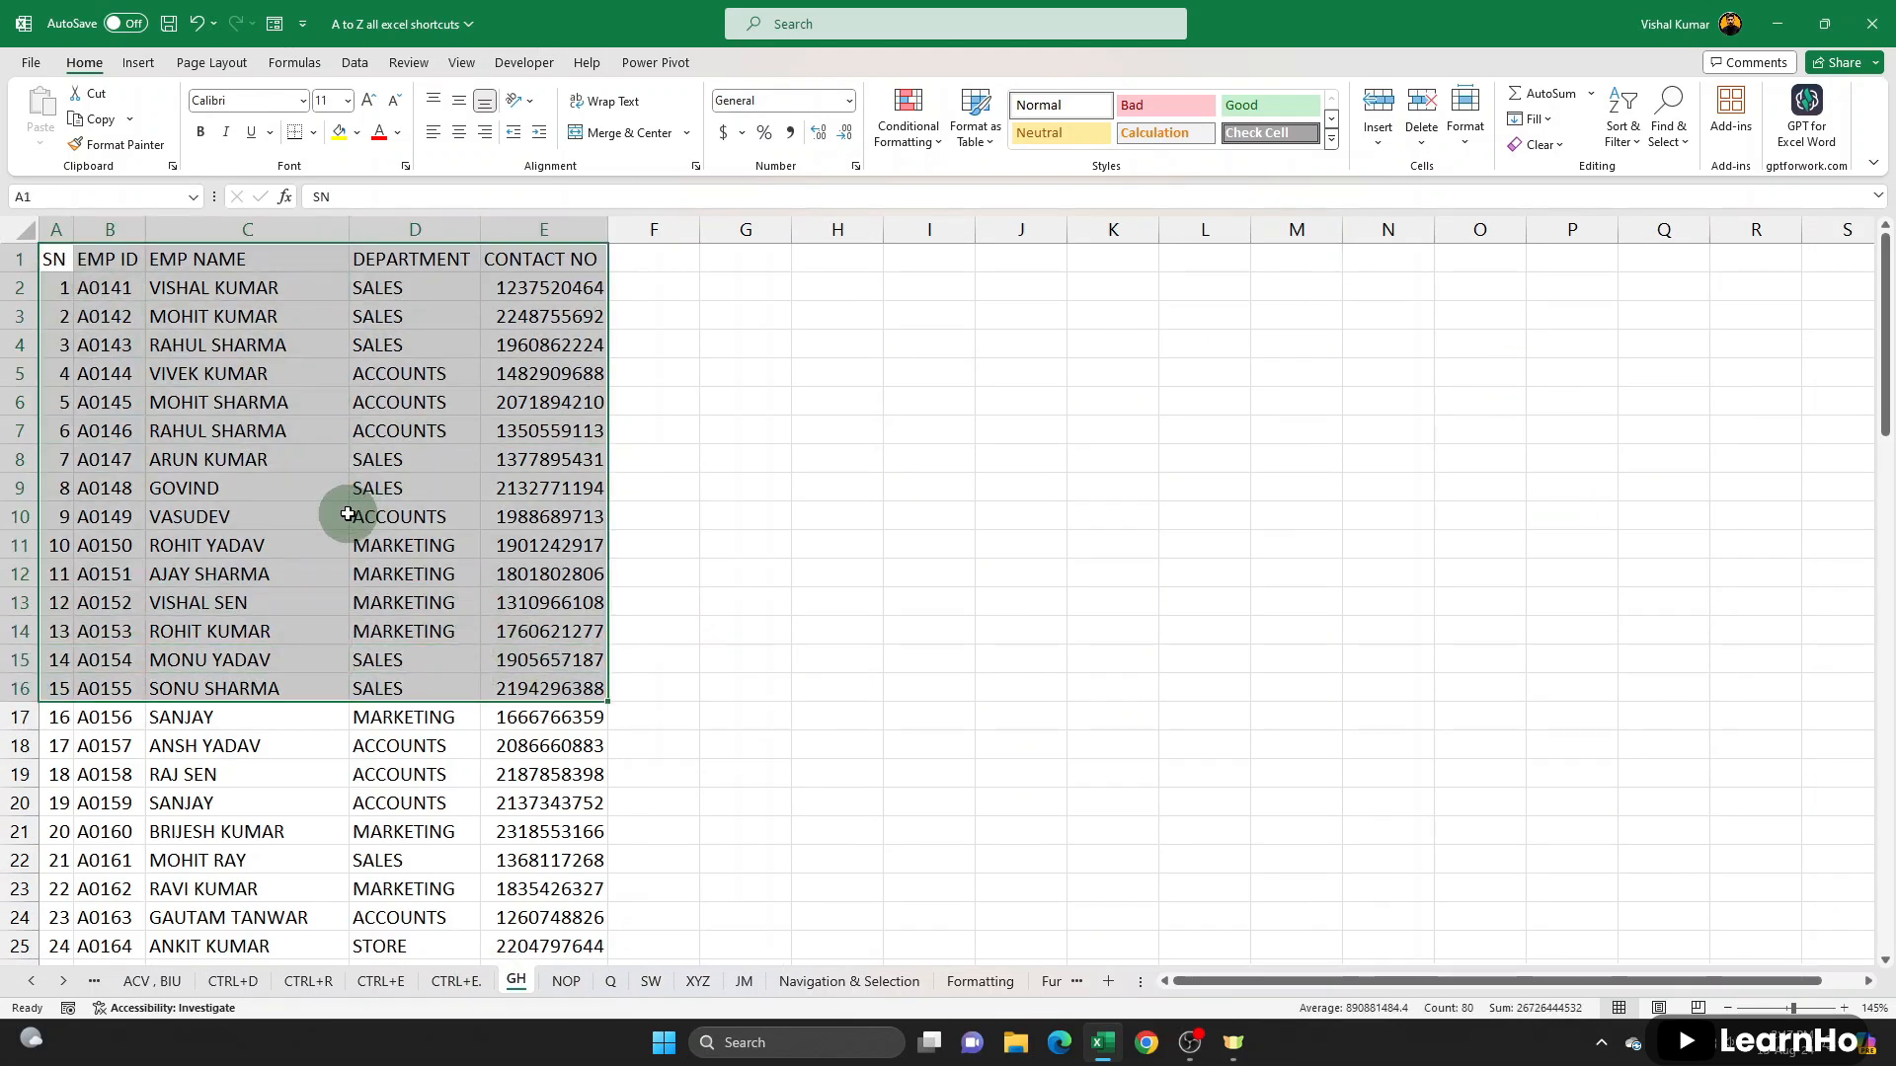
key(F5)
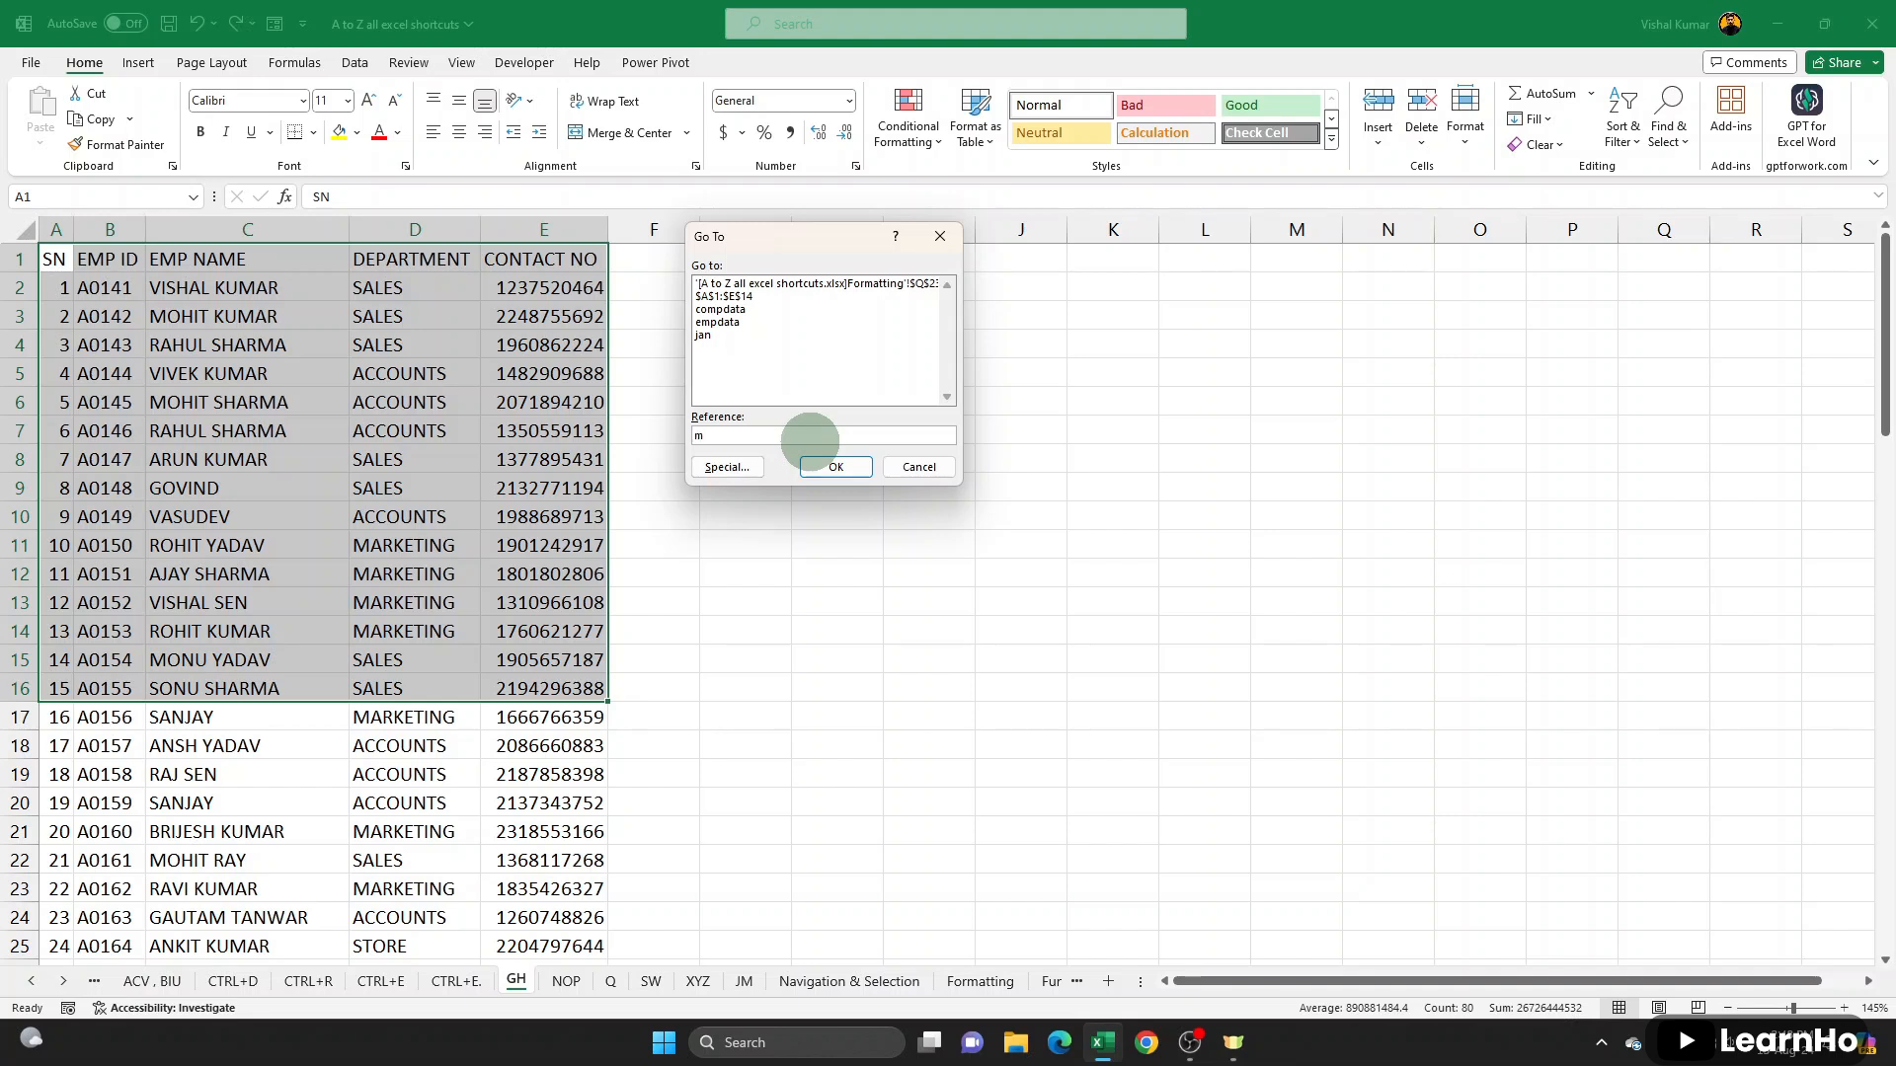
text(m20)
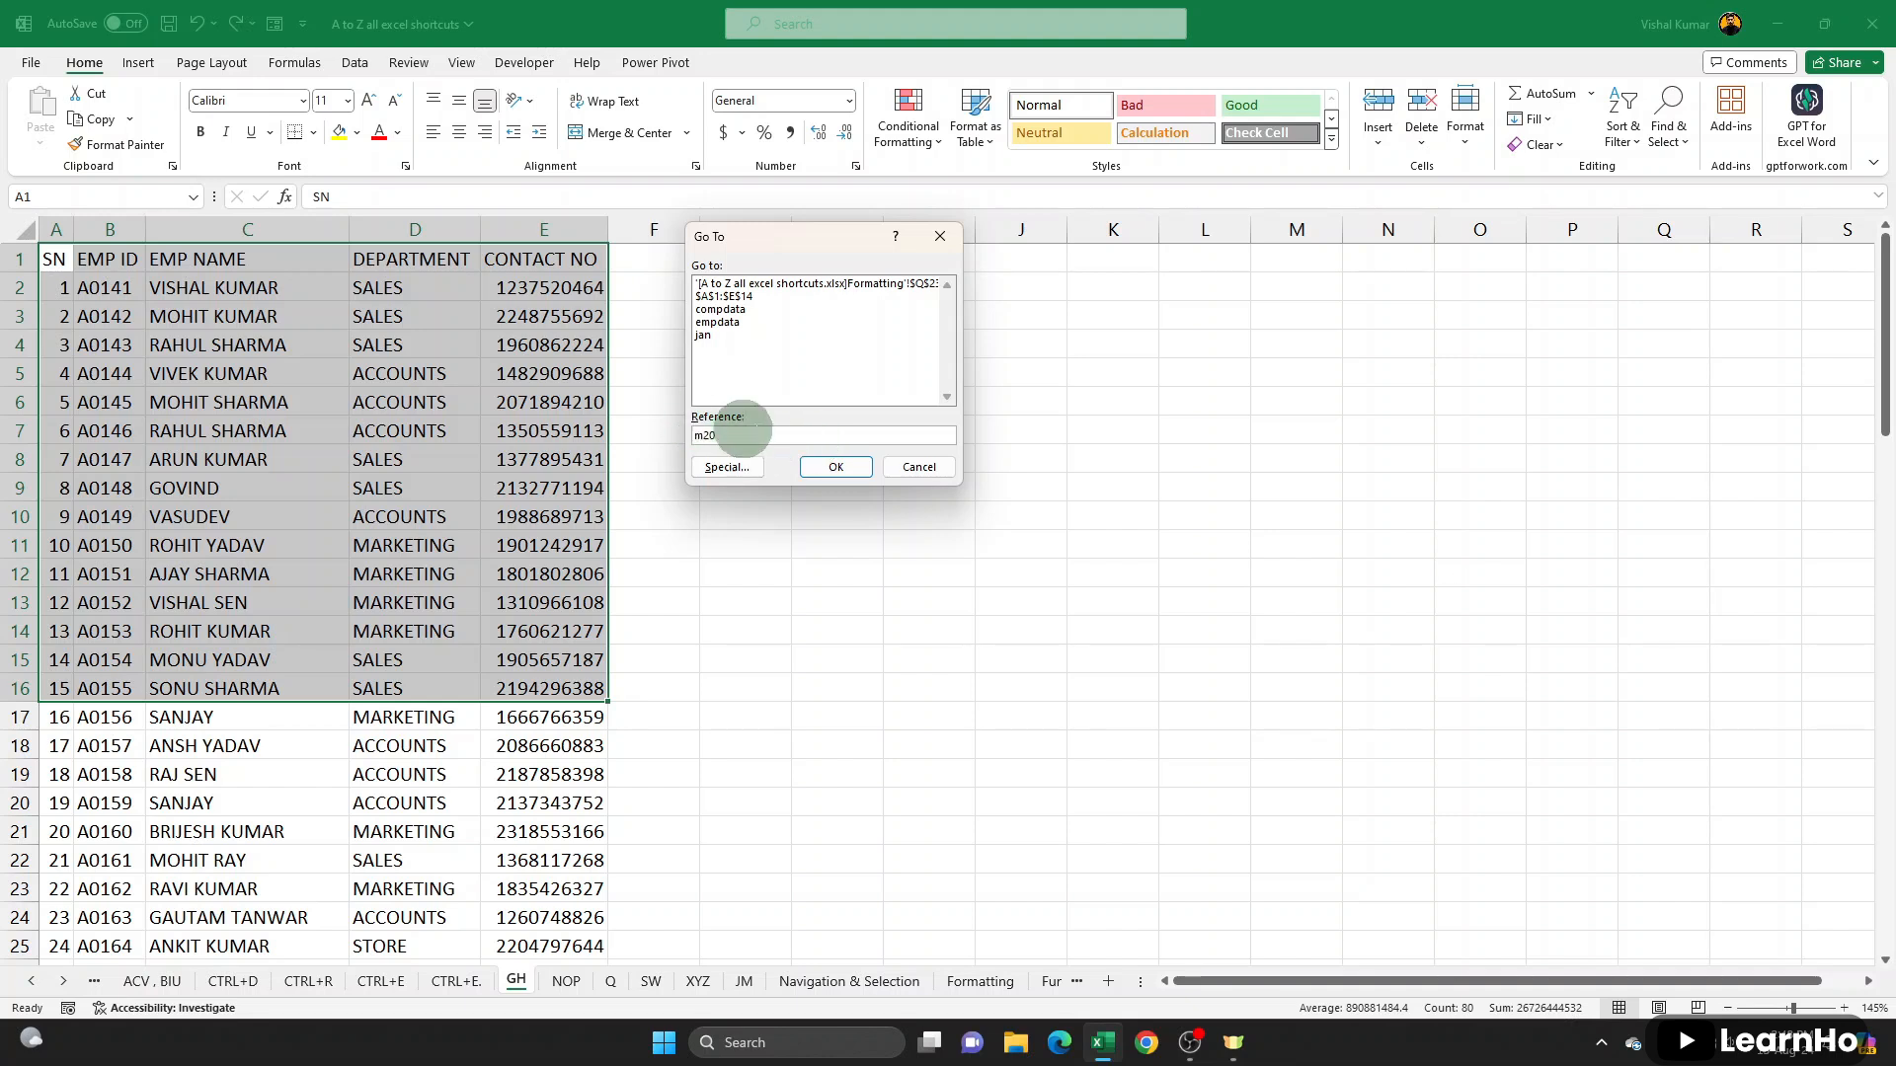
click(836, 467)
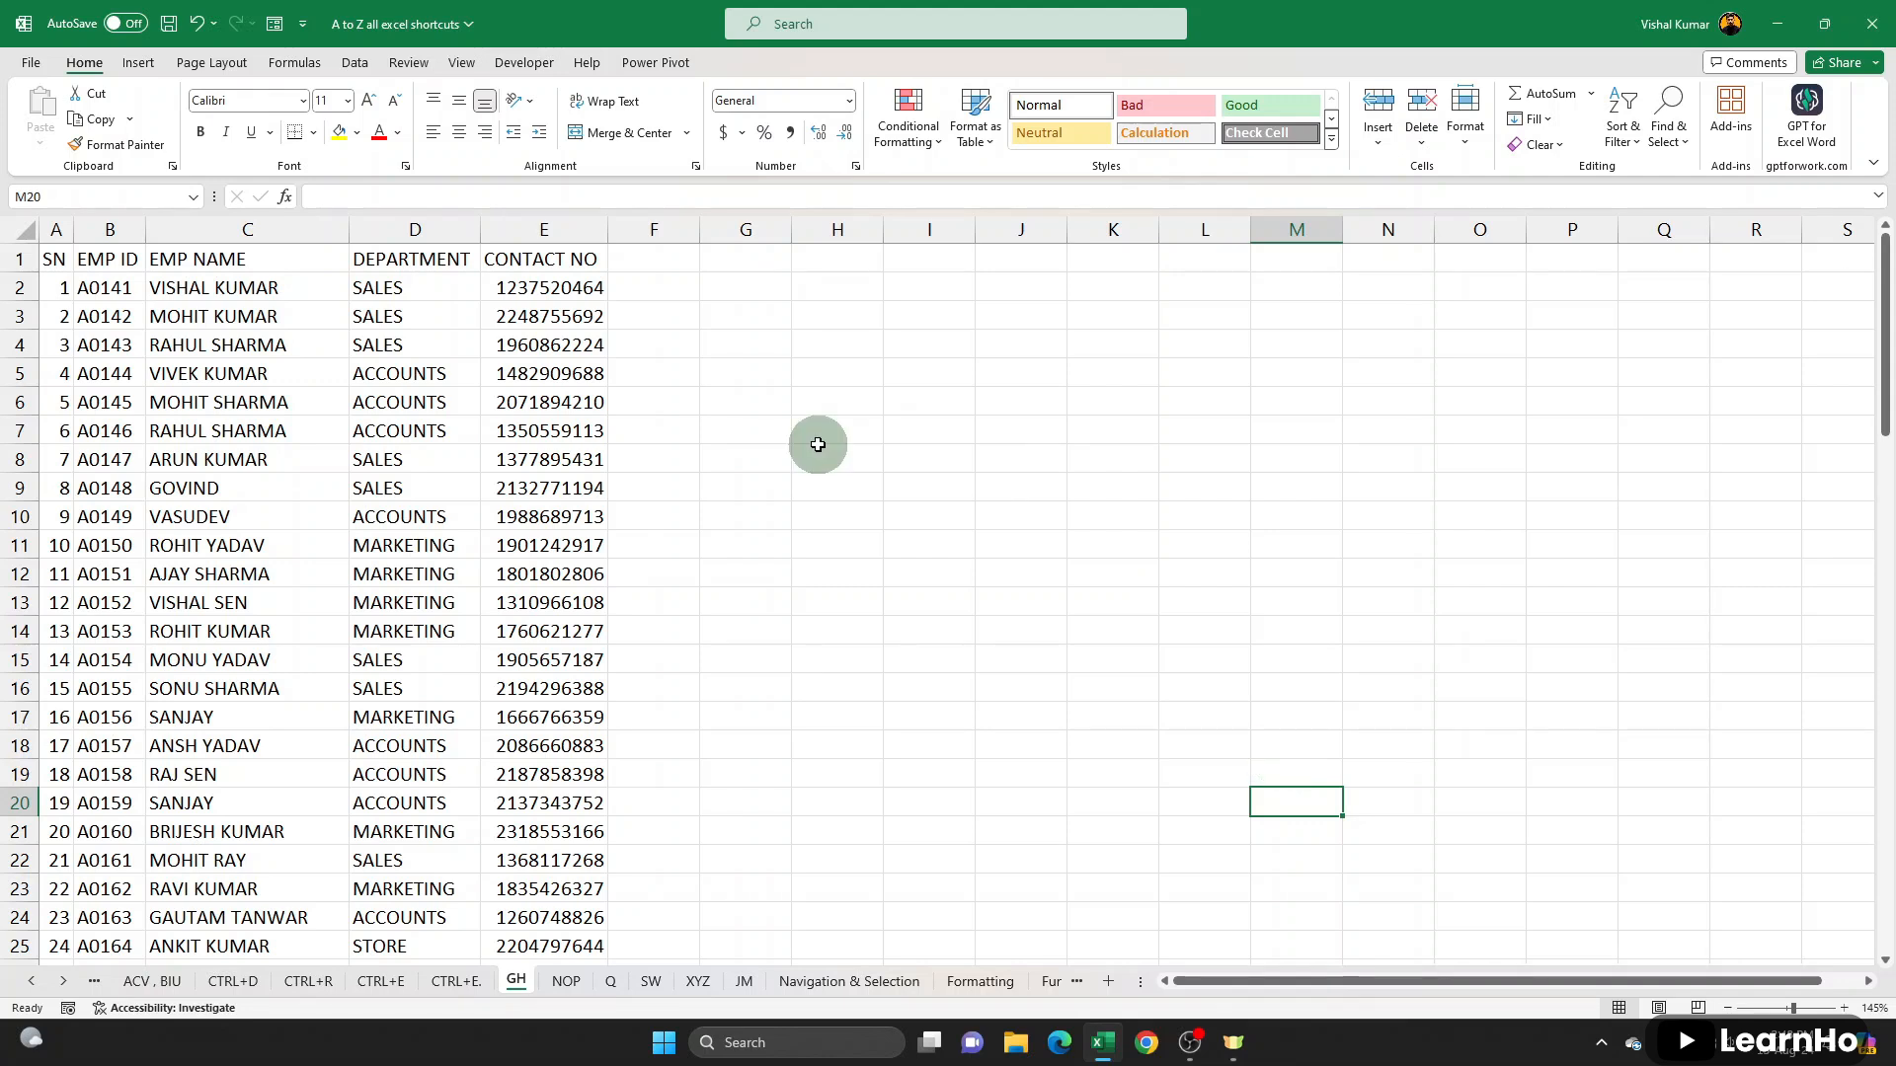
- Look over the Go To Special options and close them without applying any
key(ctrl+g)
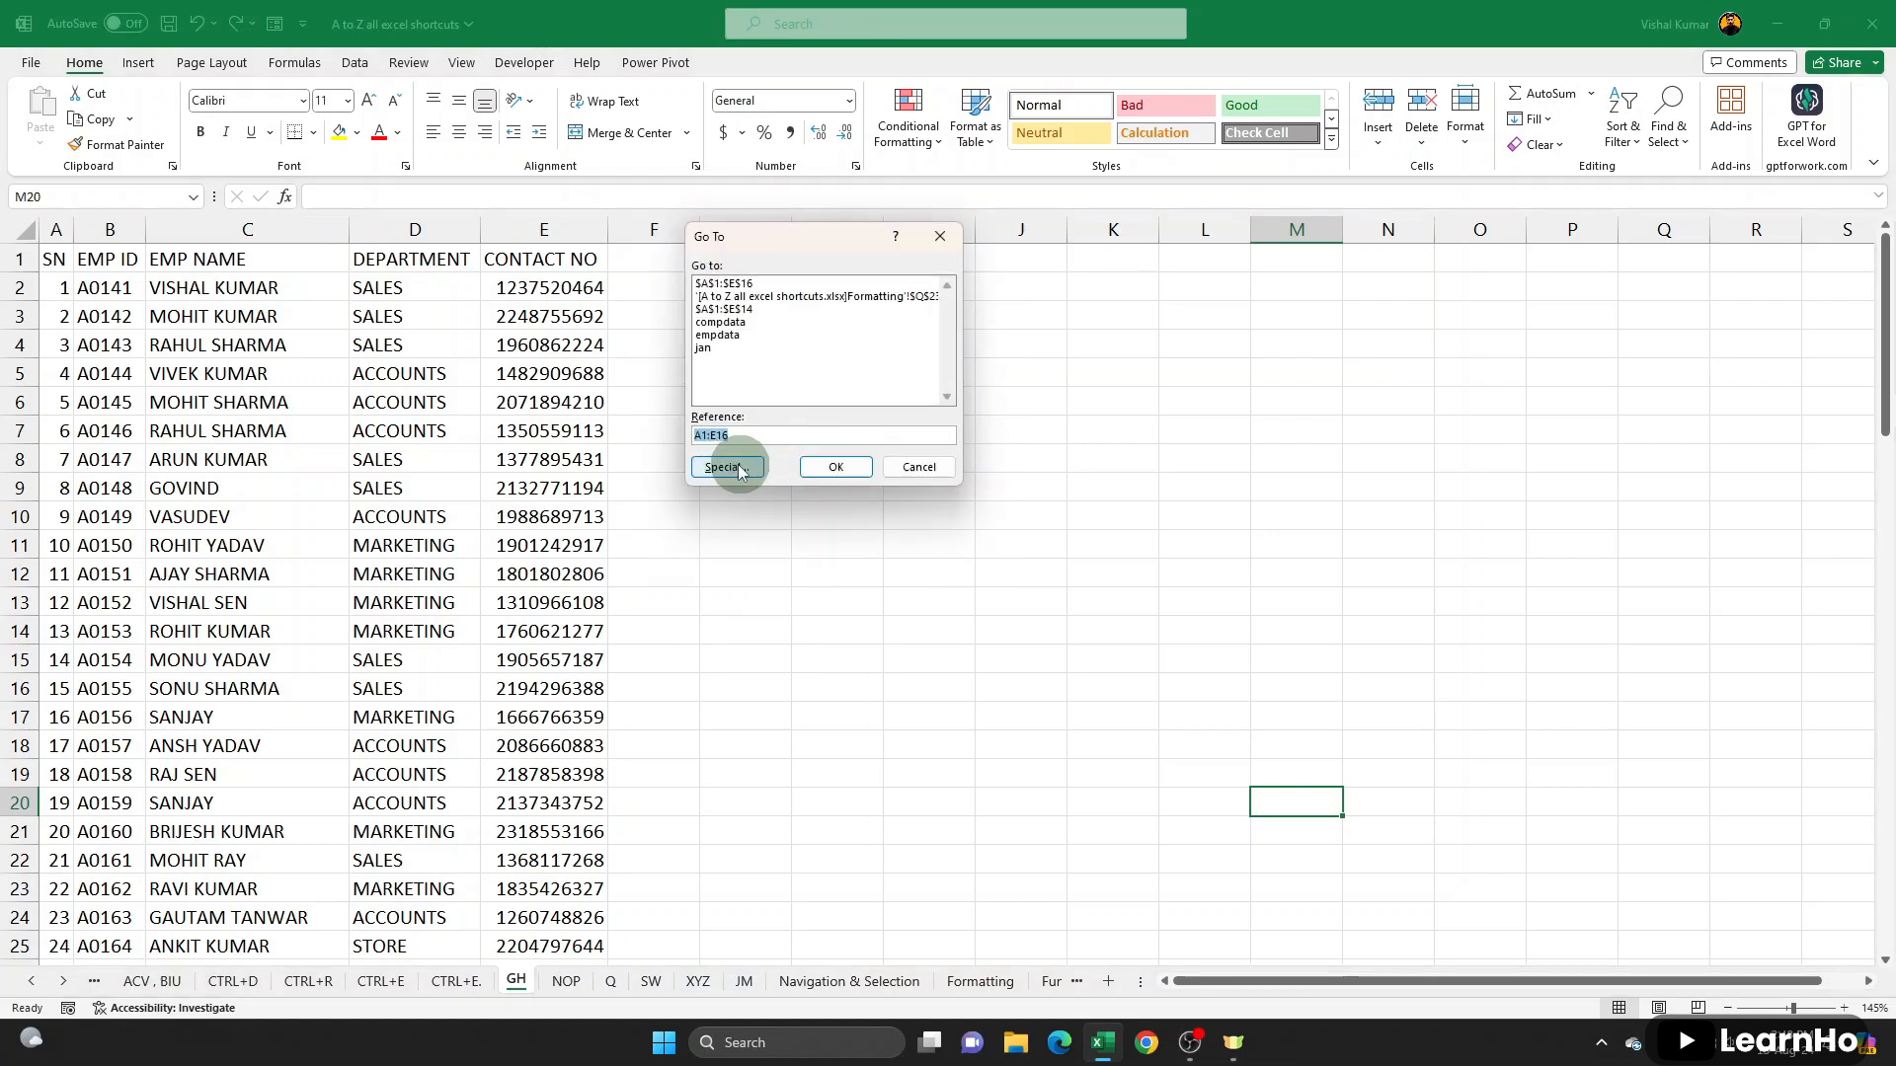
click(741, 471)
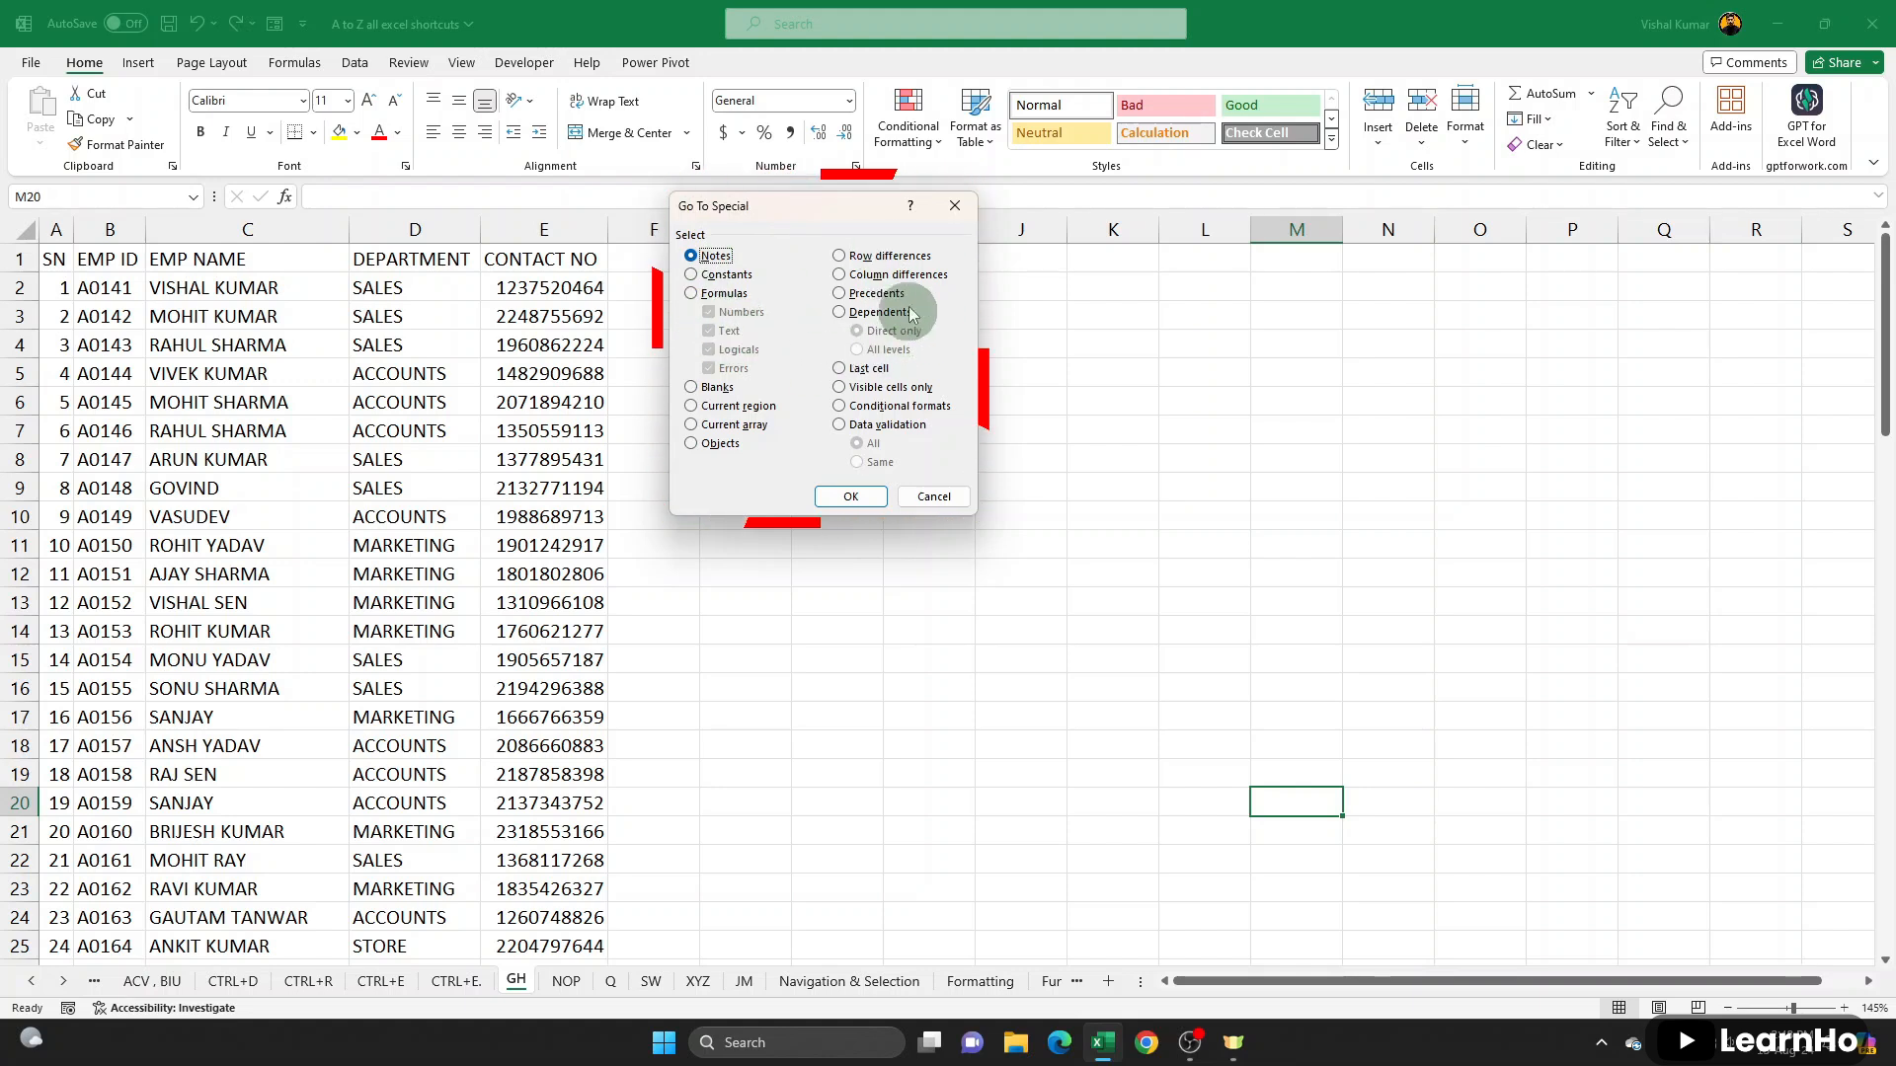
click(904, 488)
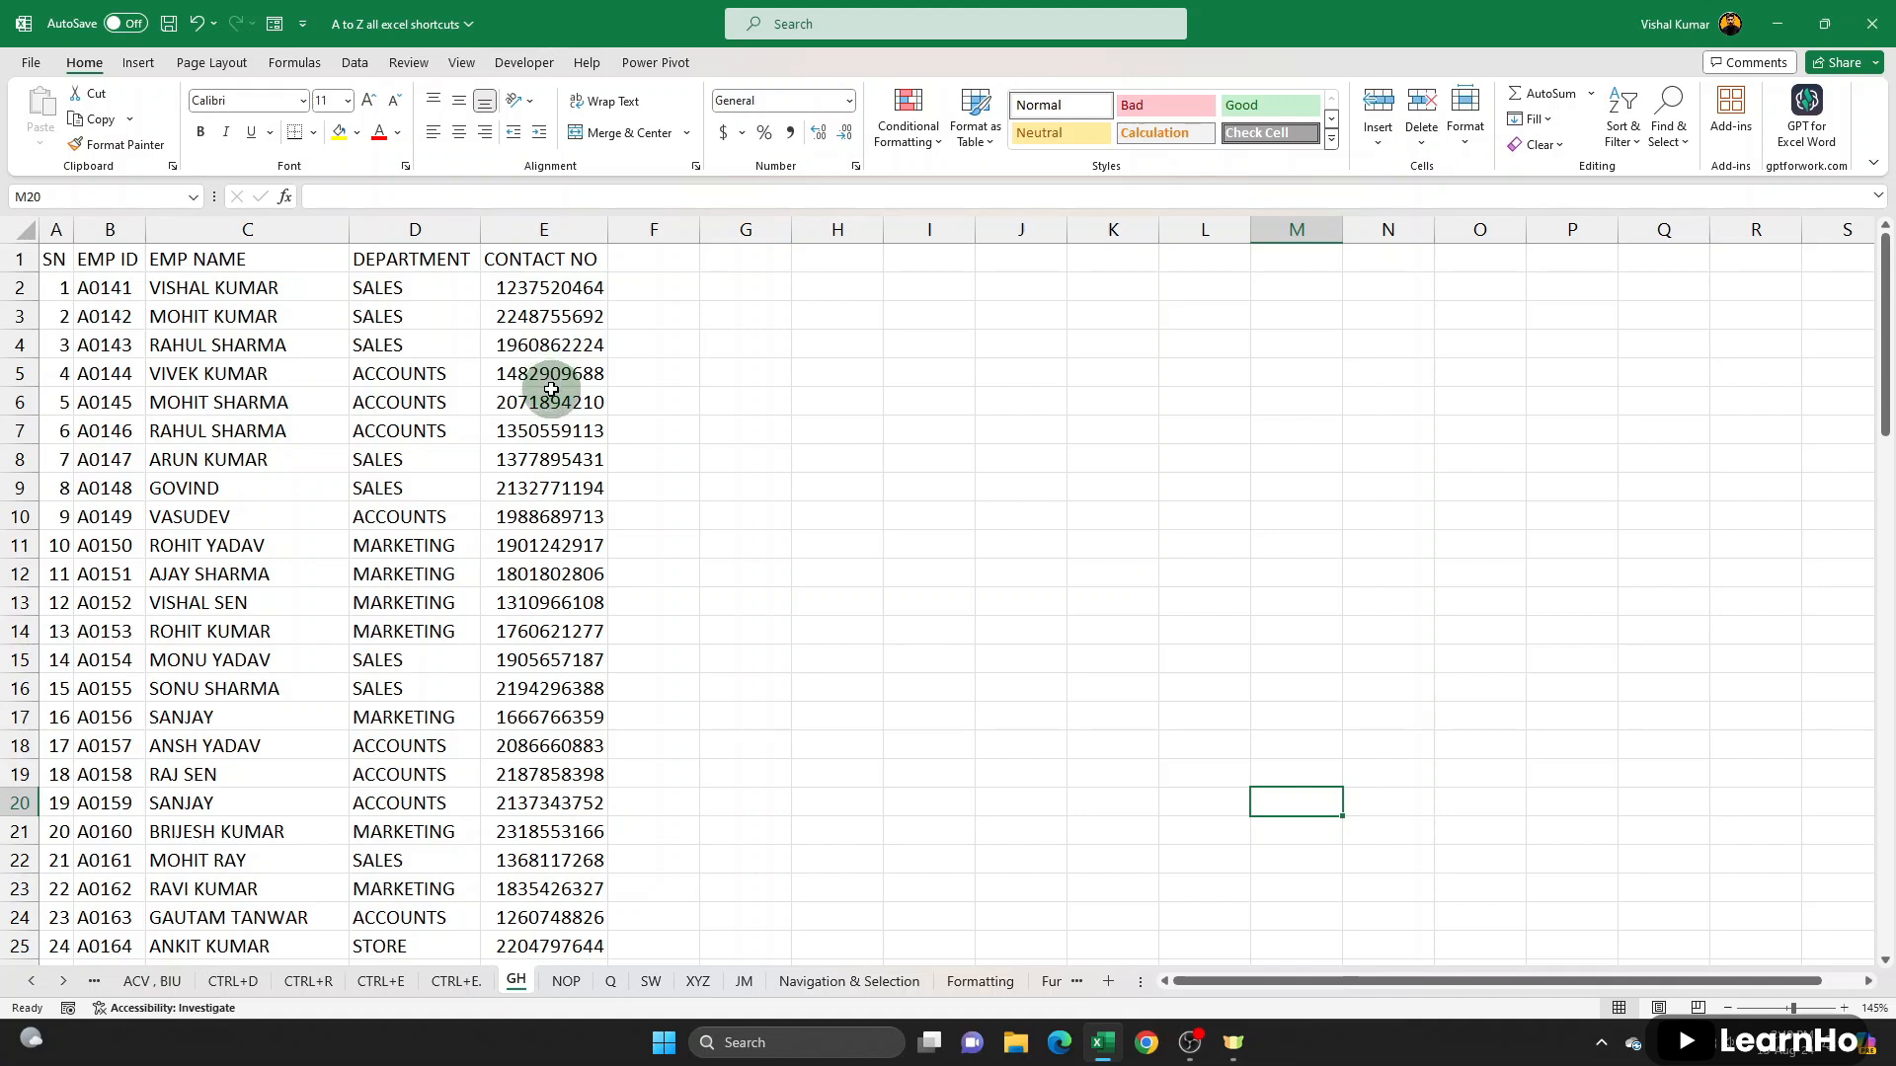
- Search the GH sheet for Accounts, step through successive matches in the DEPARTMENT column, and return to the beginning of the data
key(ctrl+f)
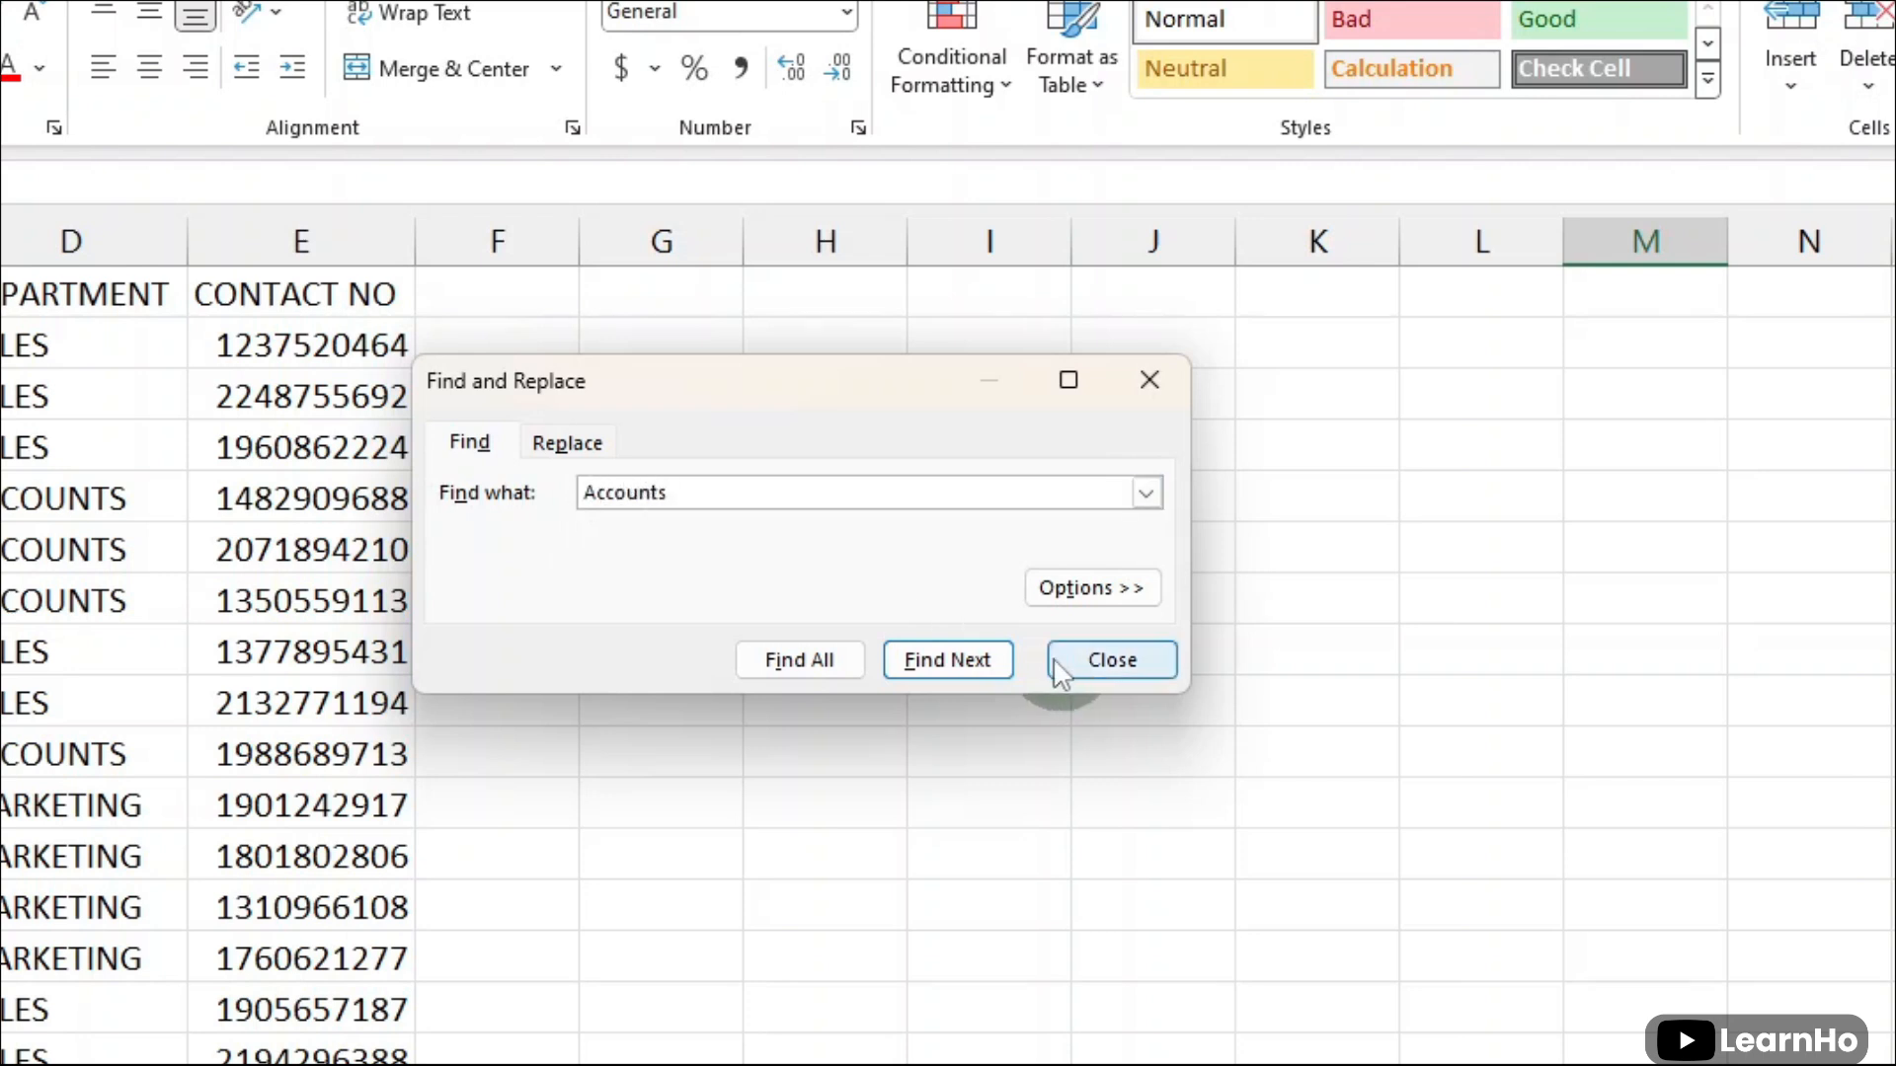
click(947, 660)
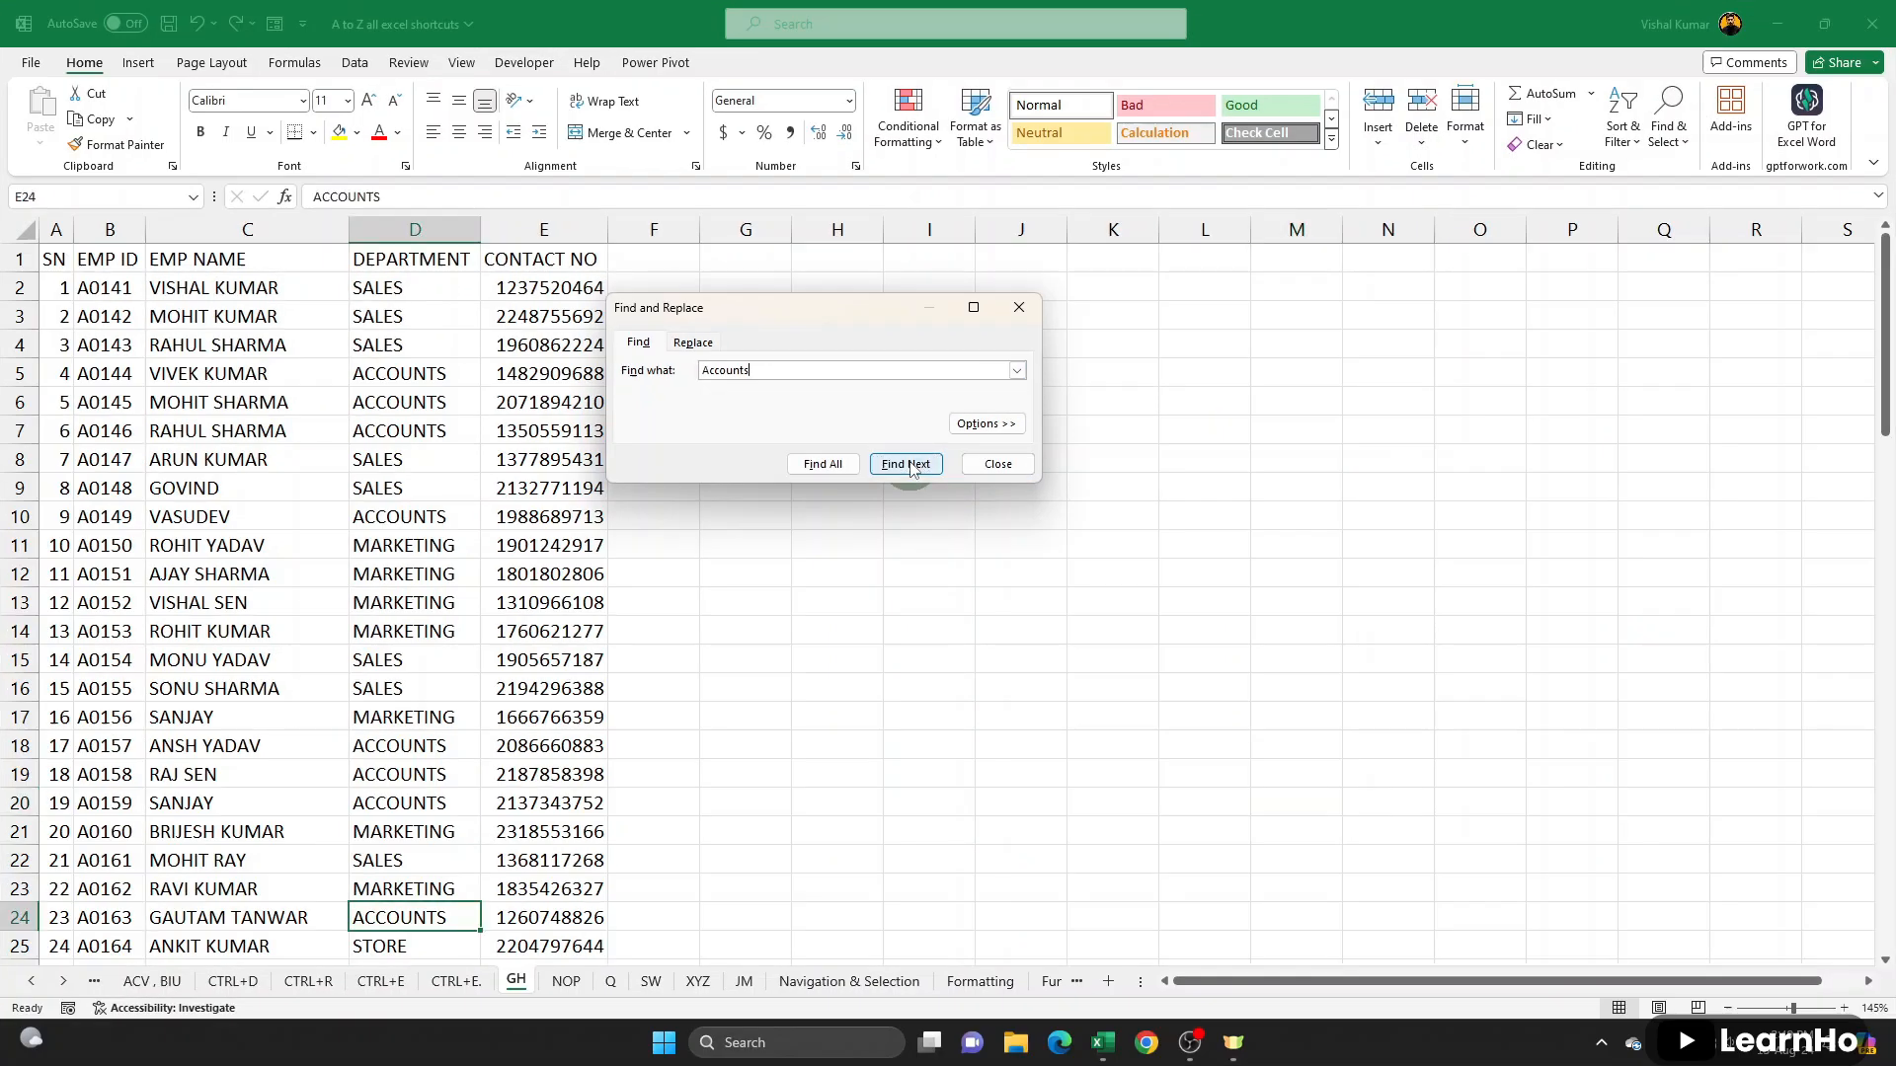
click(910, 468)
click(911, 468)
click(911, 468)
click(910, 468)
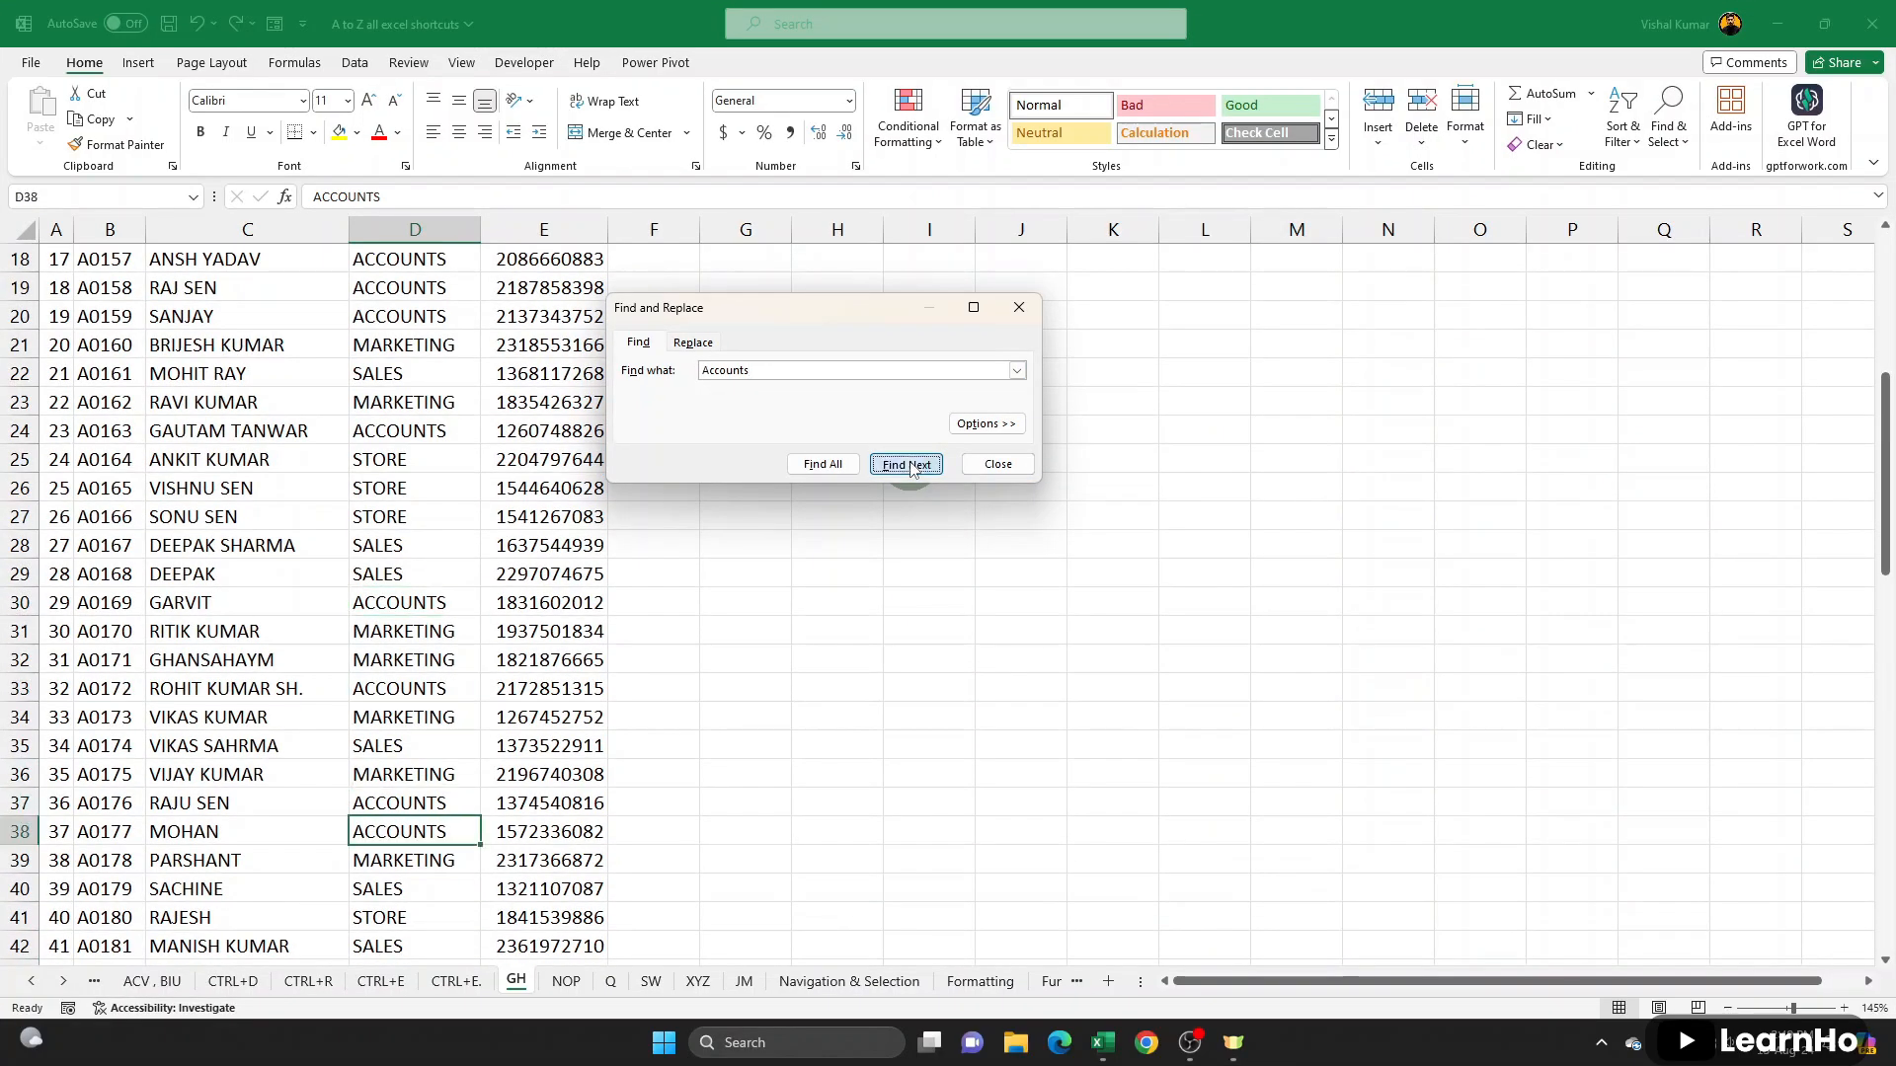
click(911, 468)
click(464, 719)
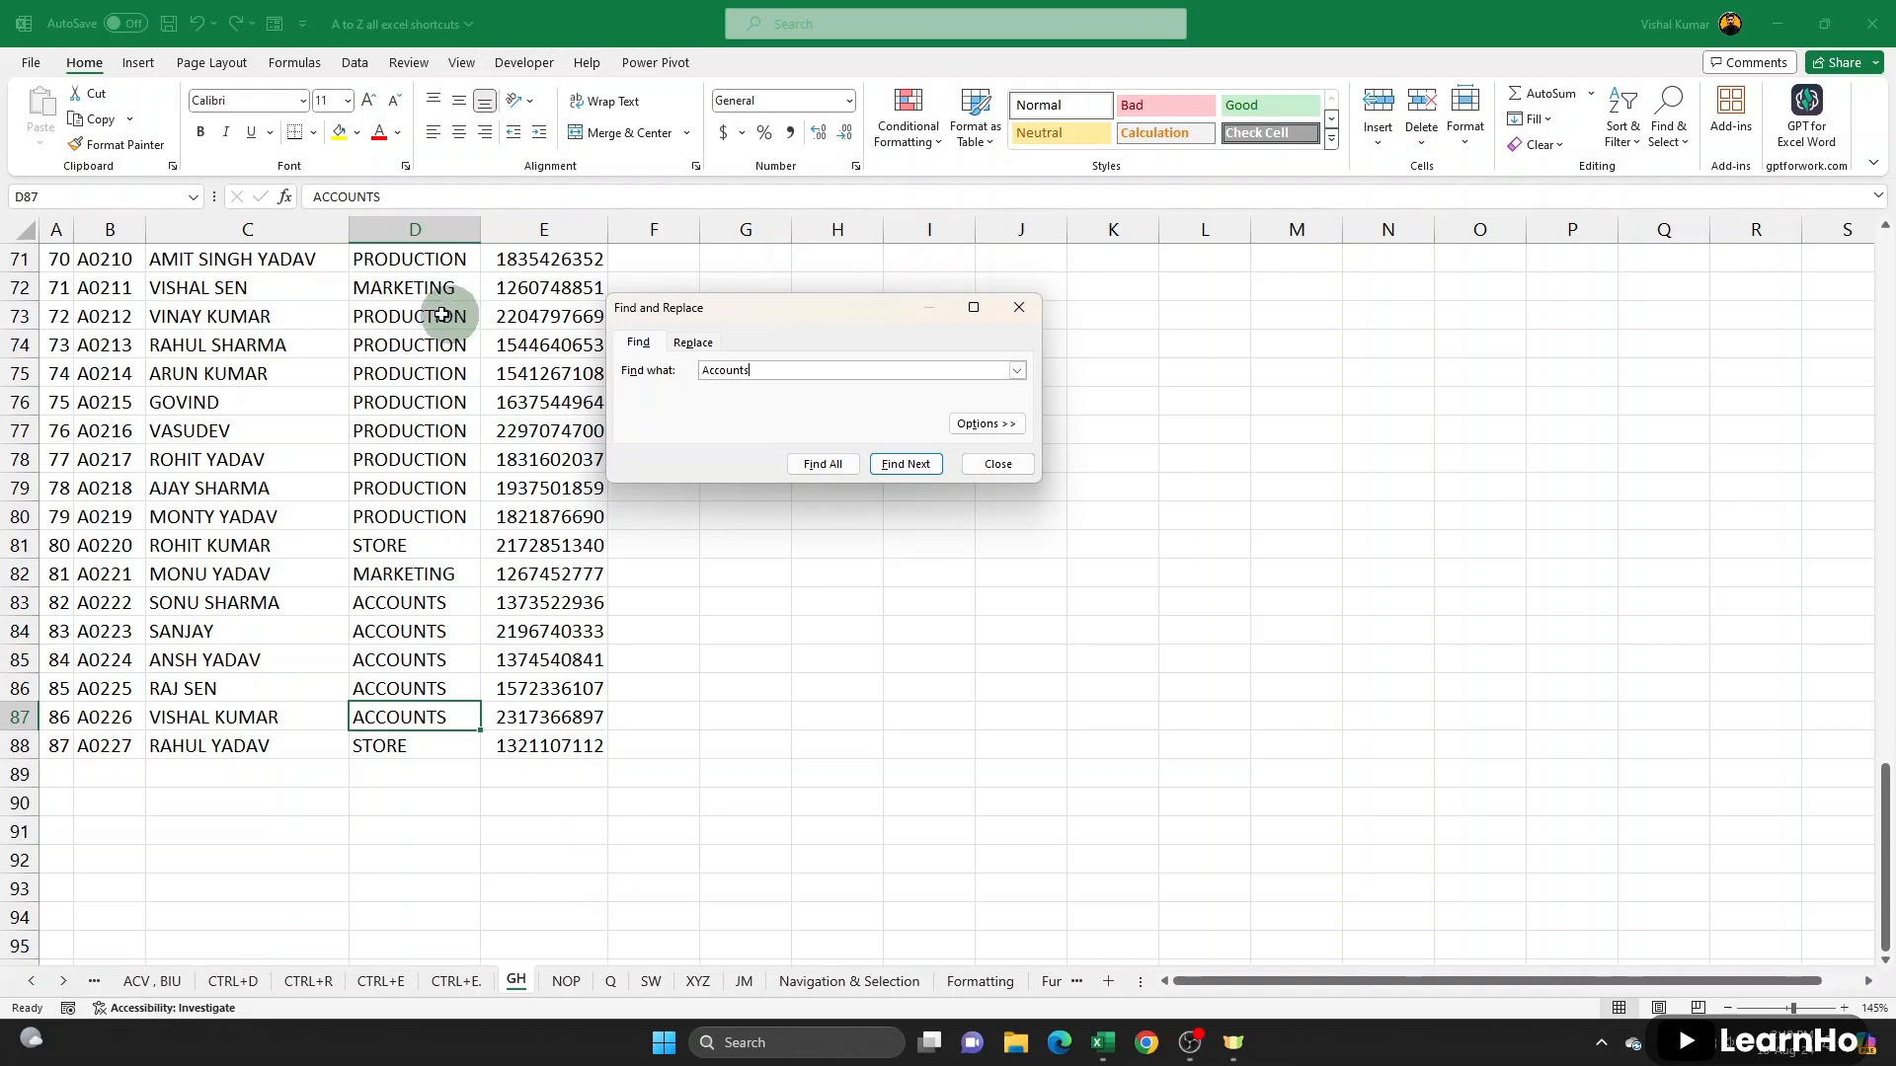
scroll(356, 665, up, 4)
scroll(525, 591, up, 19)
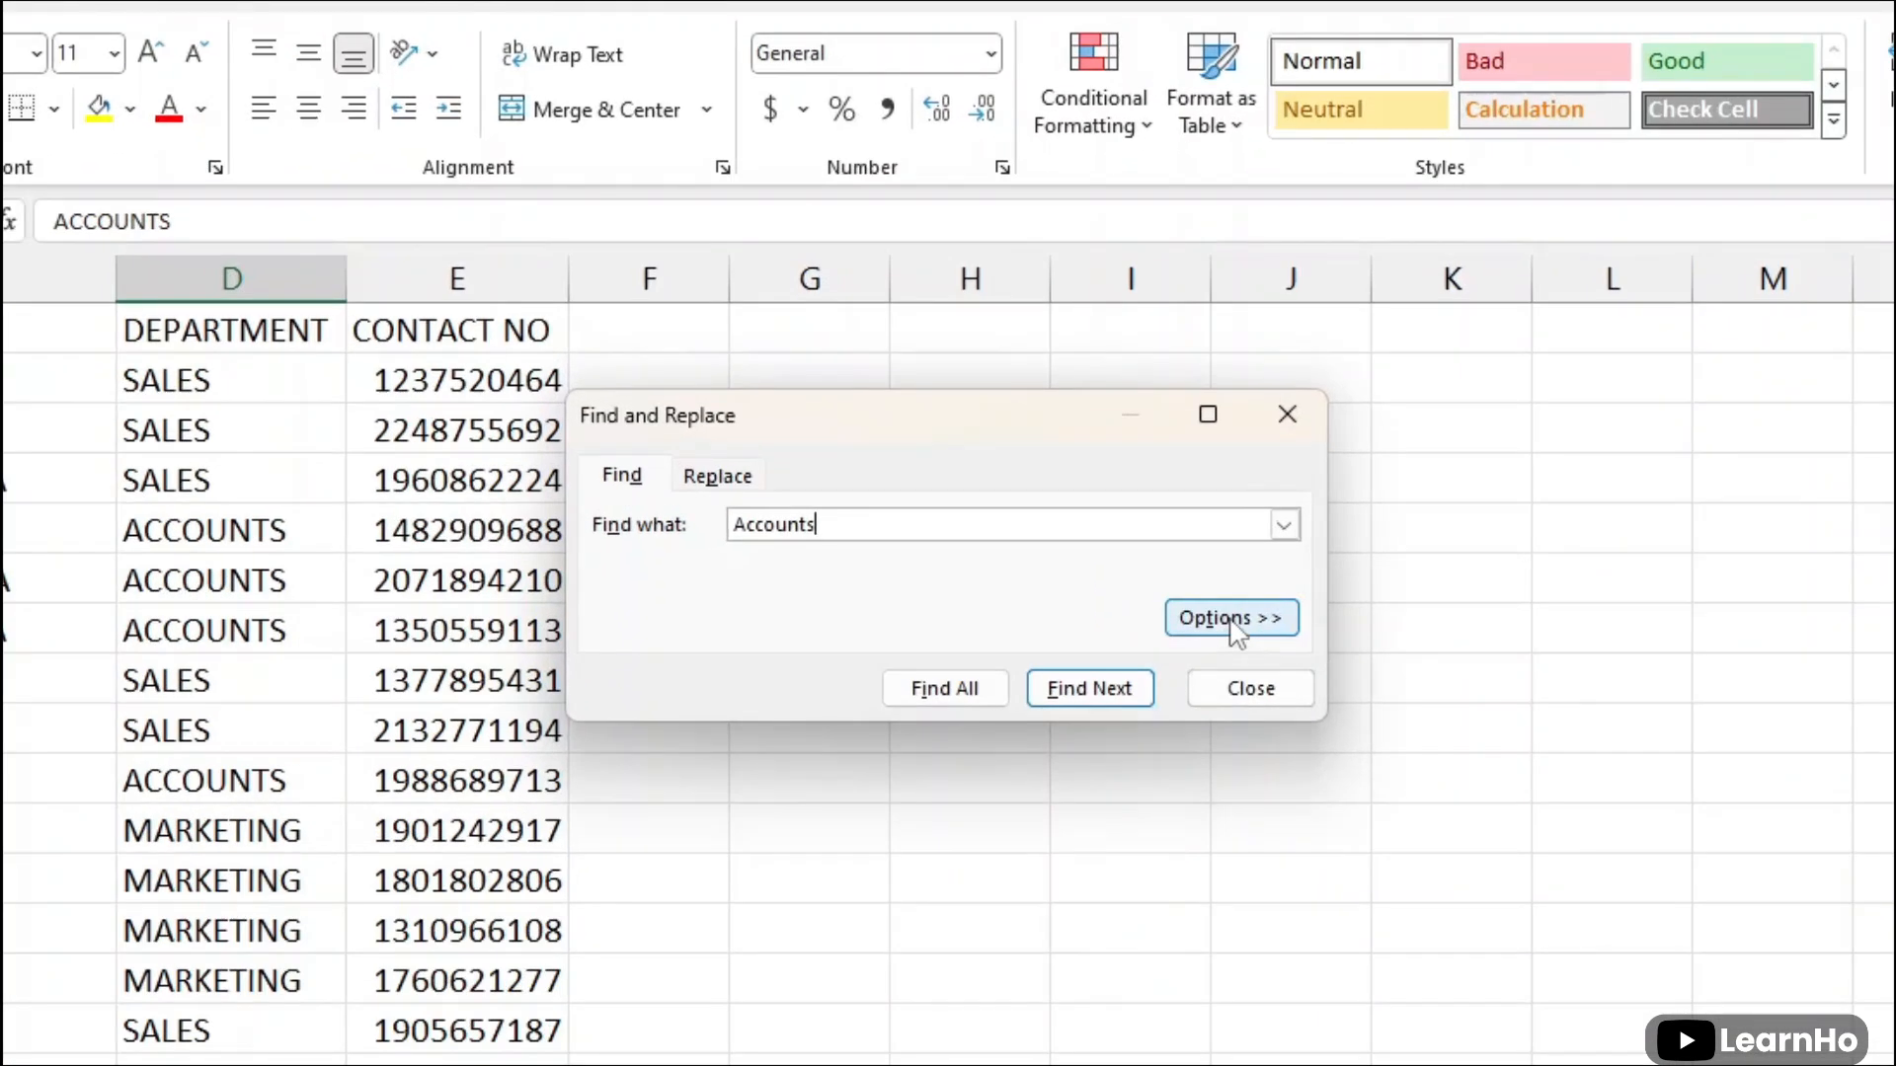
- Examine the advanced Find options, including the Within choices Sheet and Workbook, and close Find and Replace
click(1231, 620)
click(808, 620)
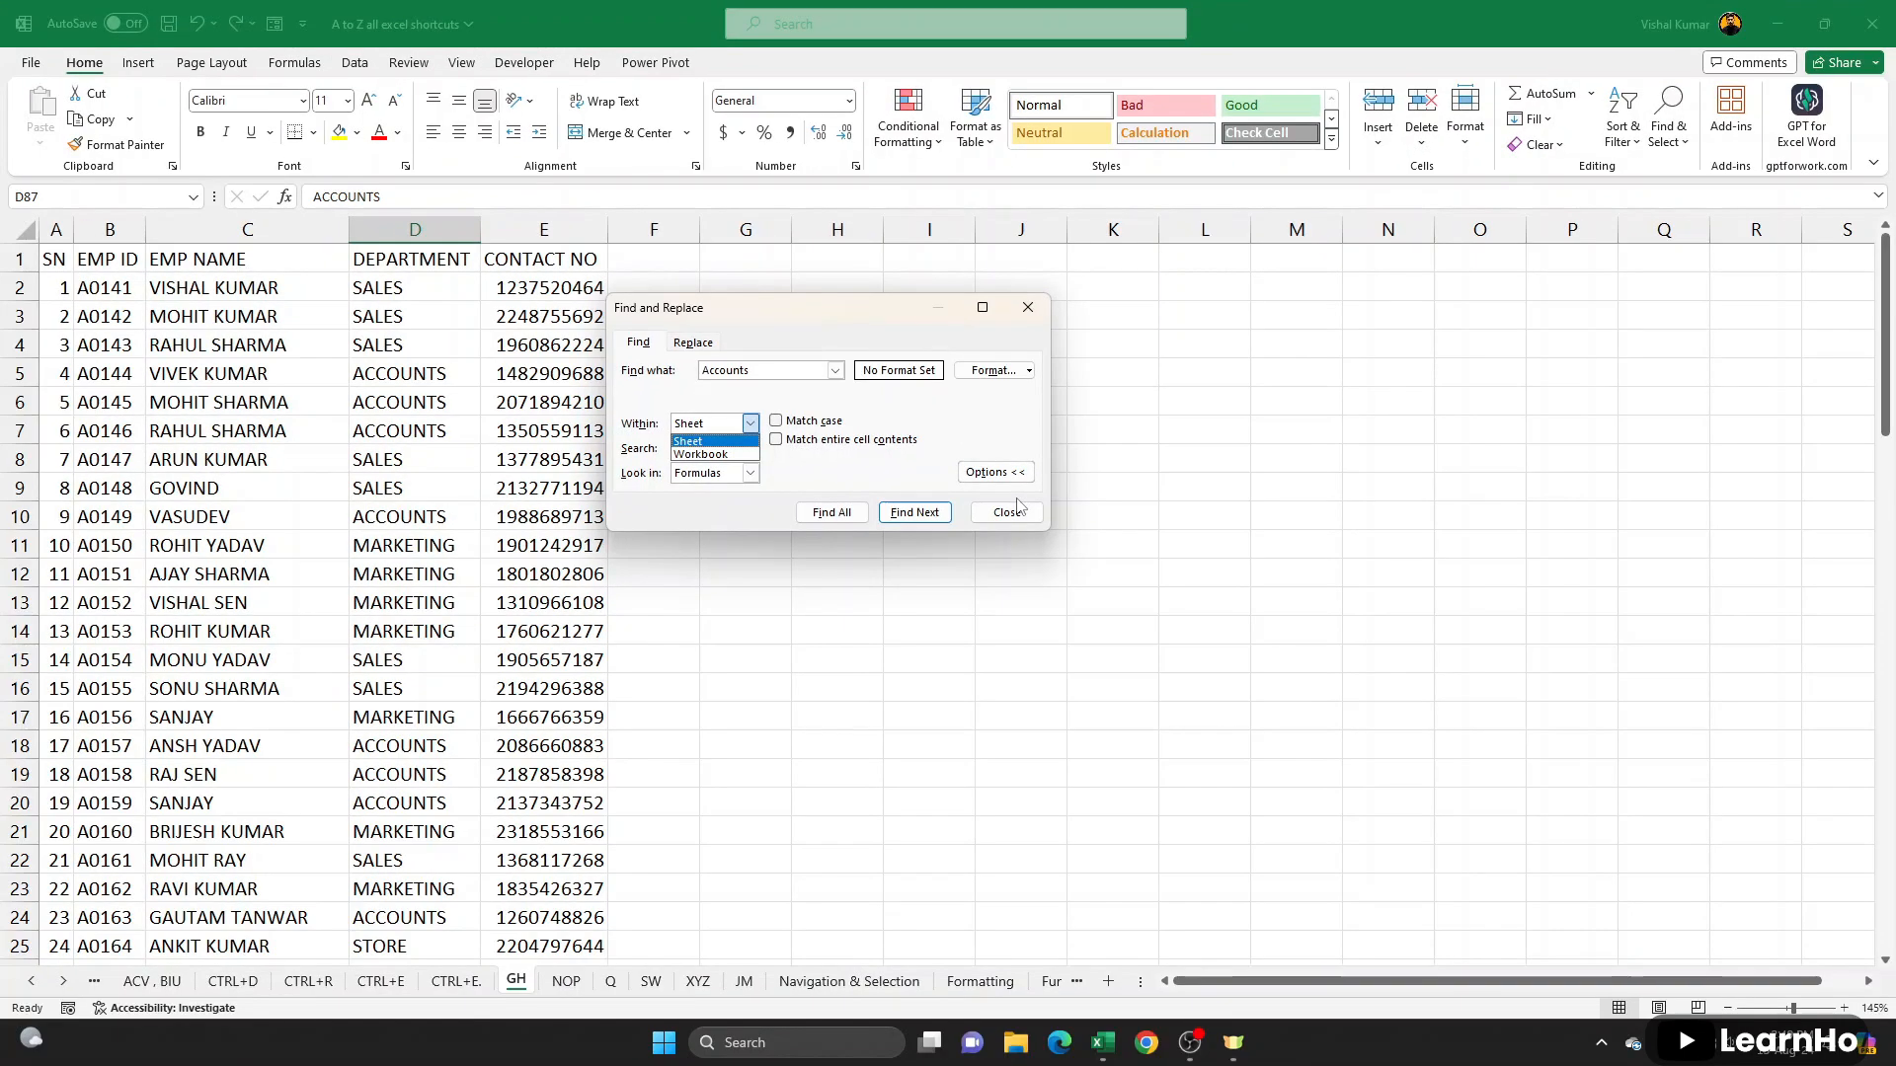
click(1285, 750)
click(1016, 511)
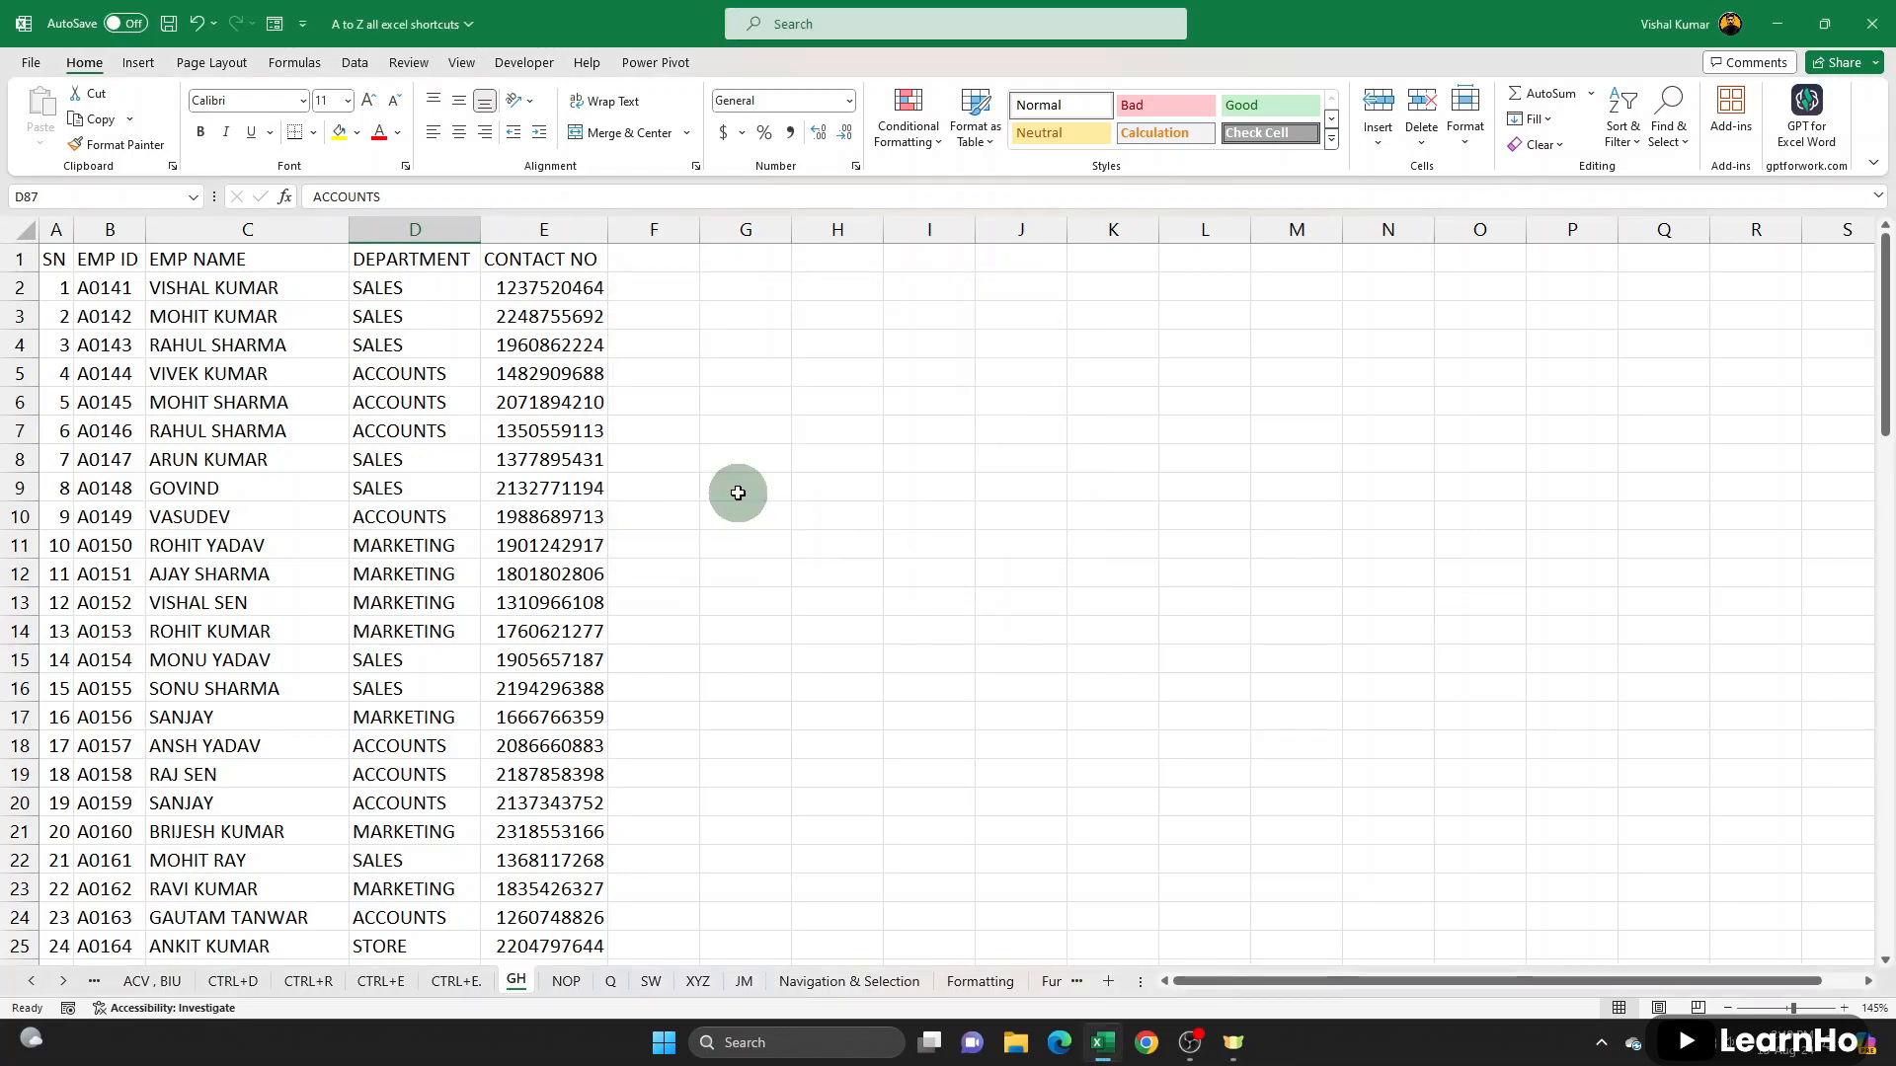
- Point out the ACCOUNTS entries in the DEPARTMENT column by selecting D5:D7, D10 and D18:D20
key(ctrl+f)
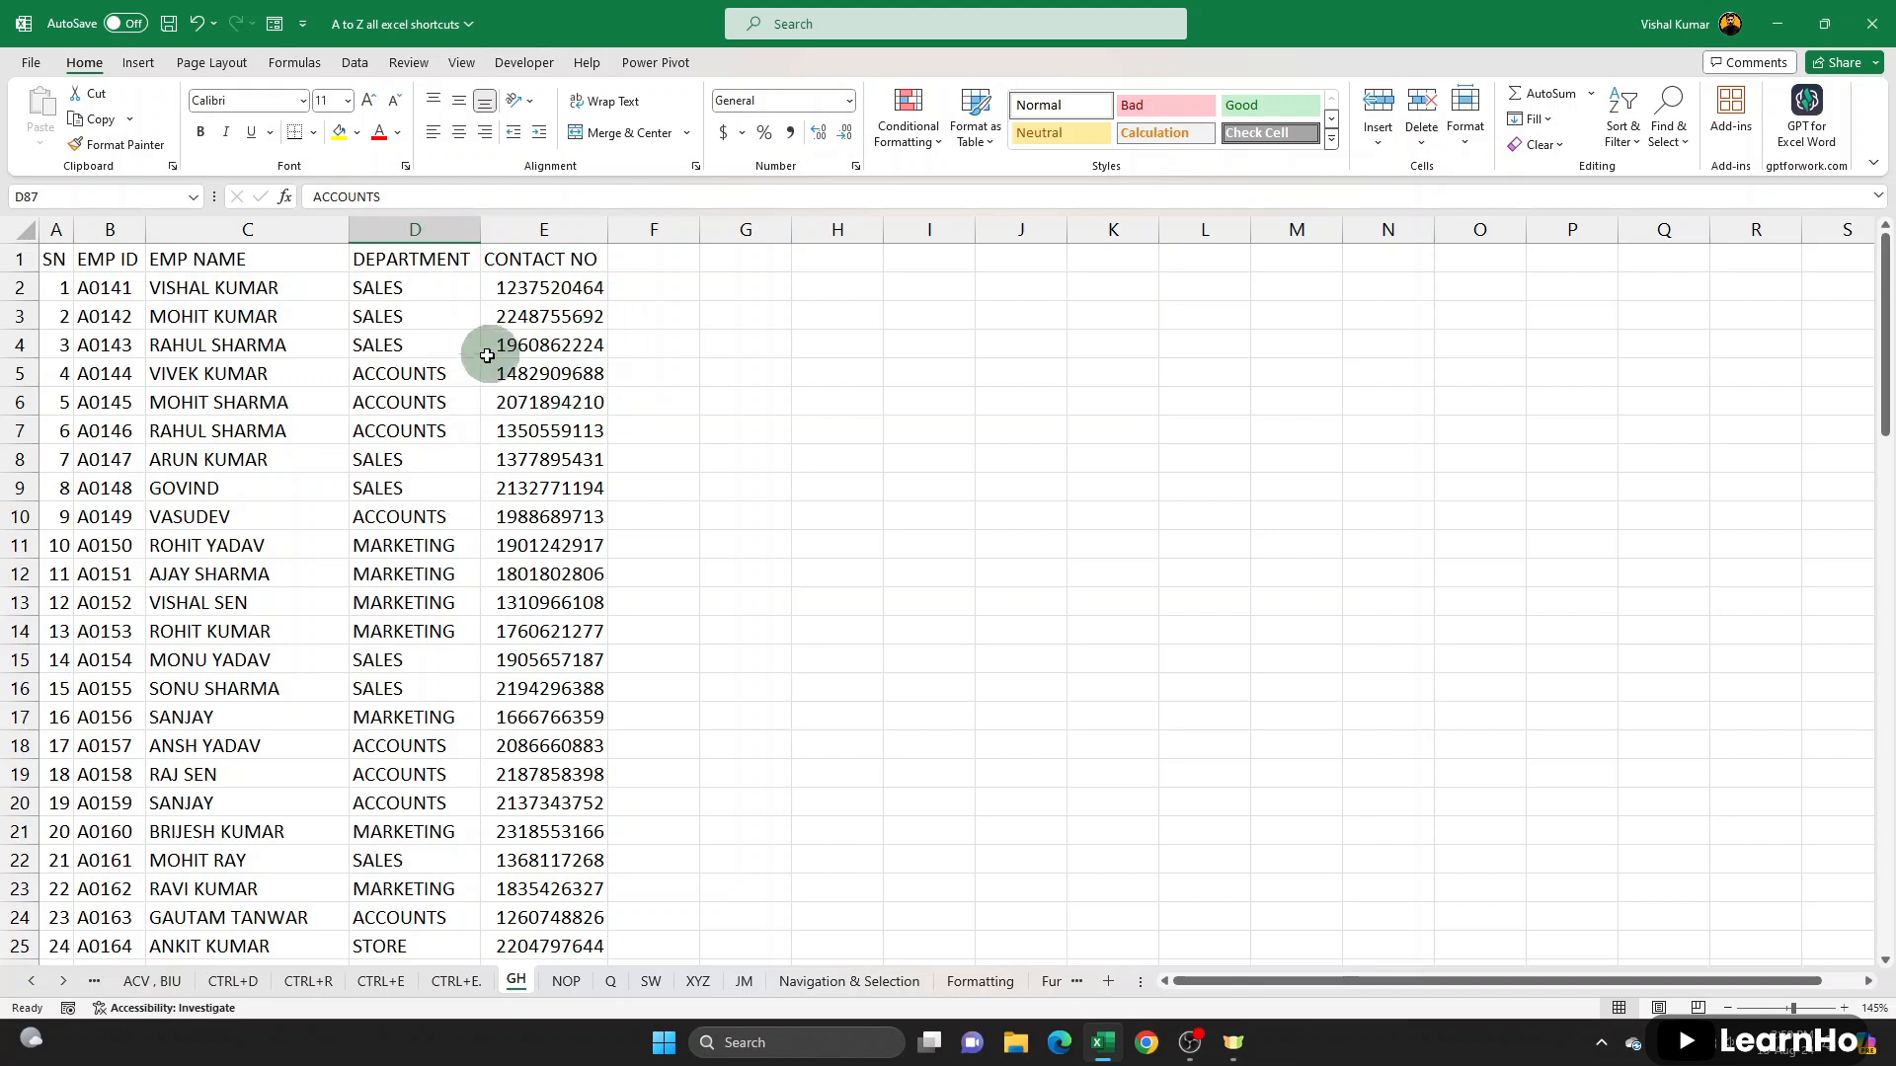
drag(436, 373, 438, 431)
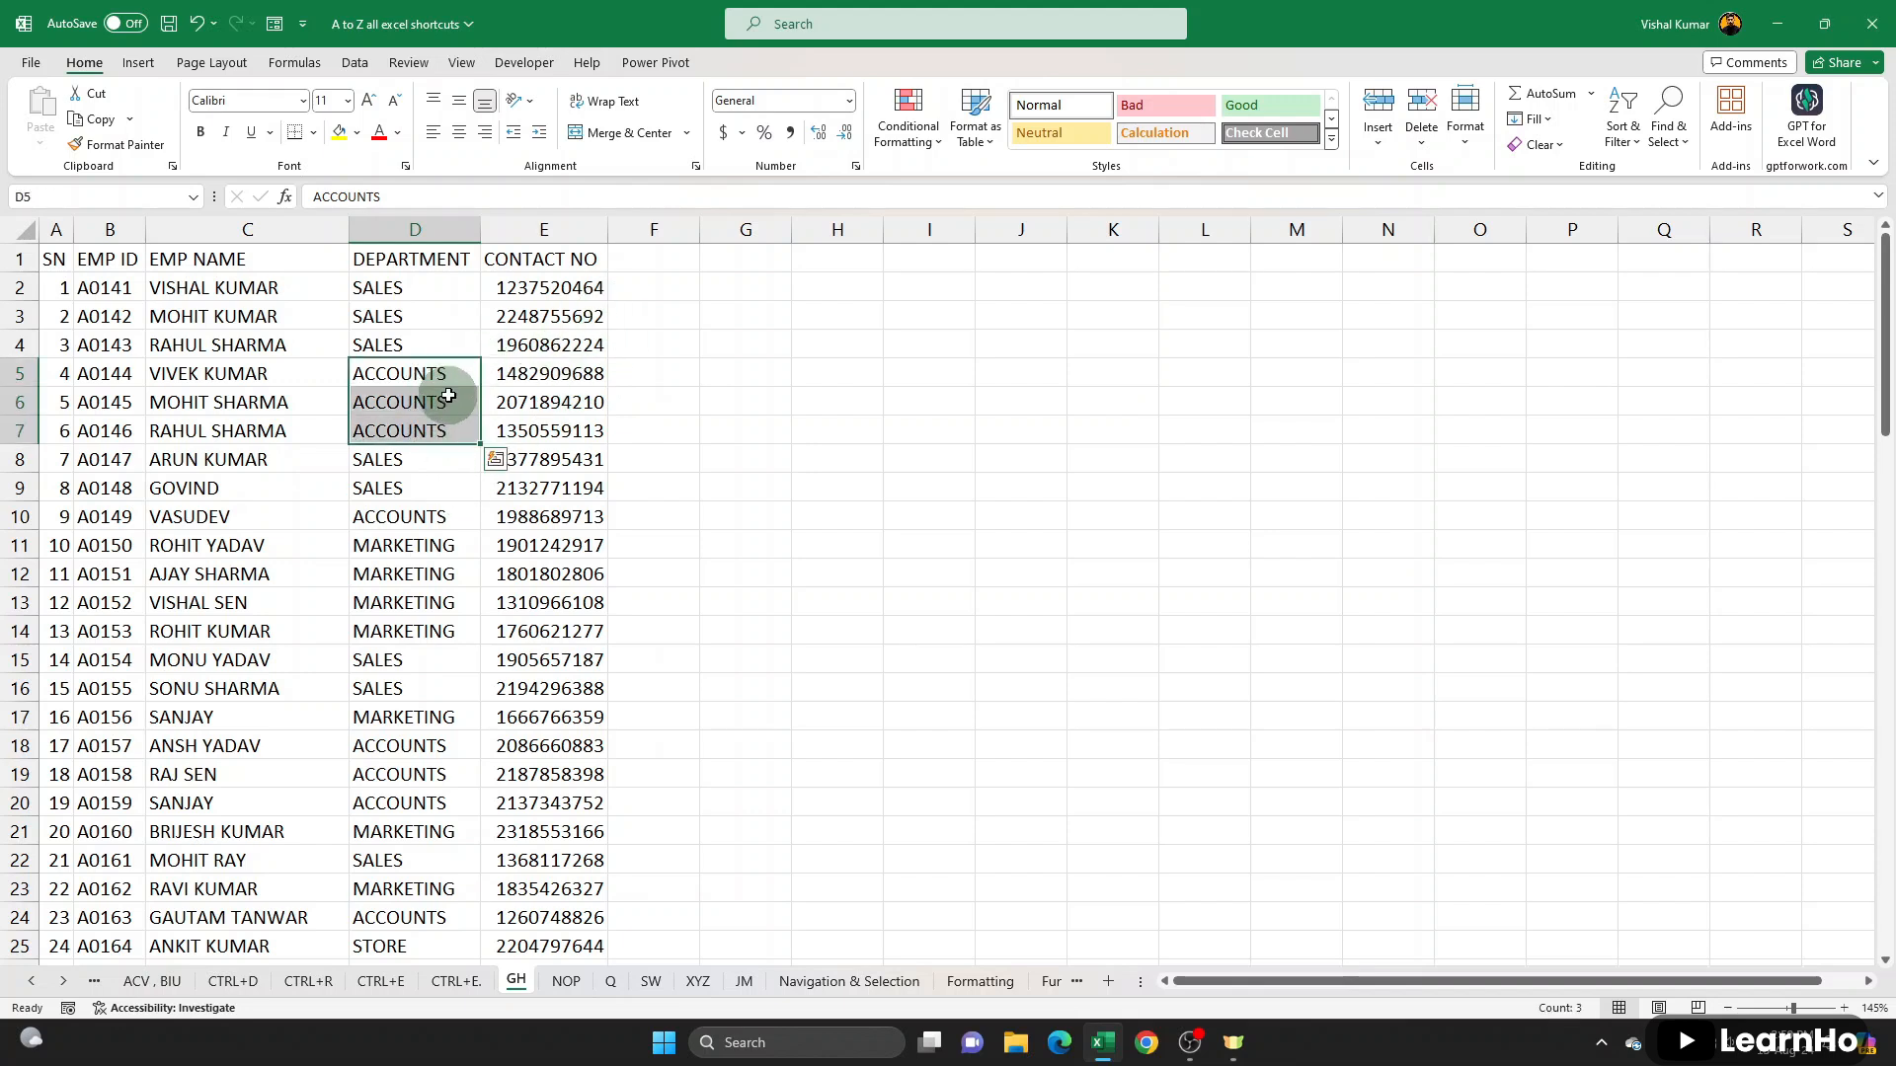
click(444, 514)
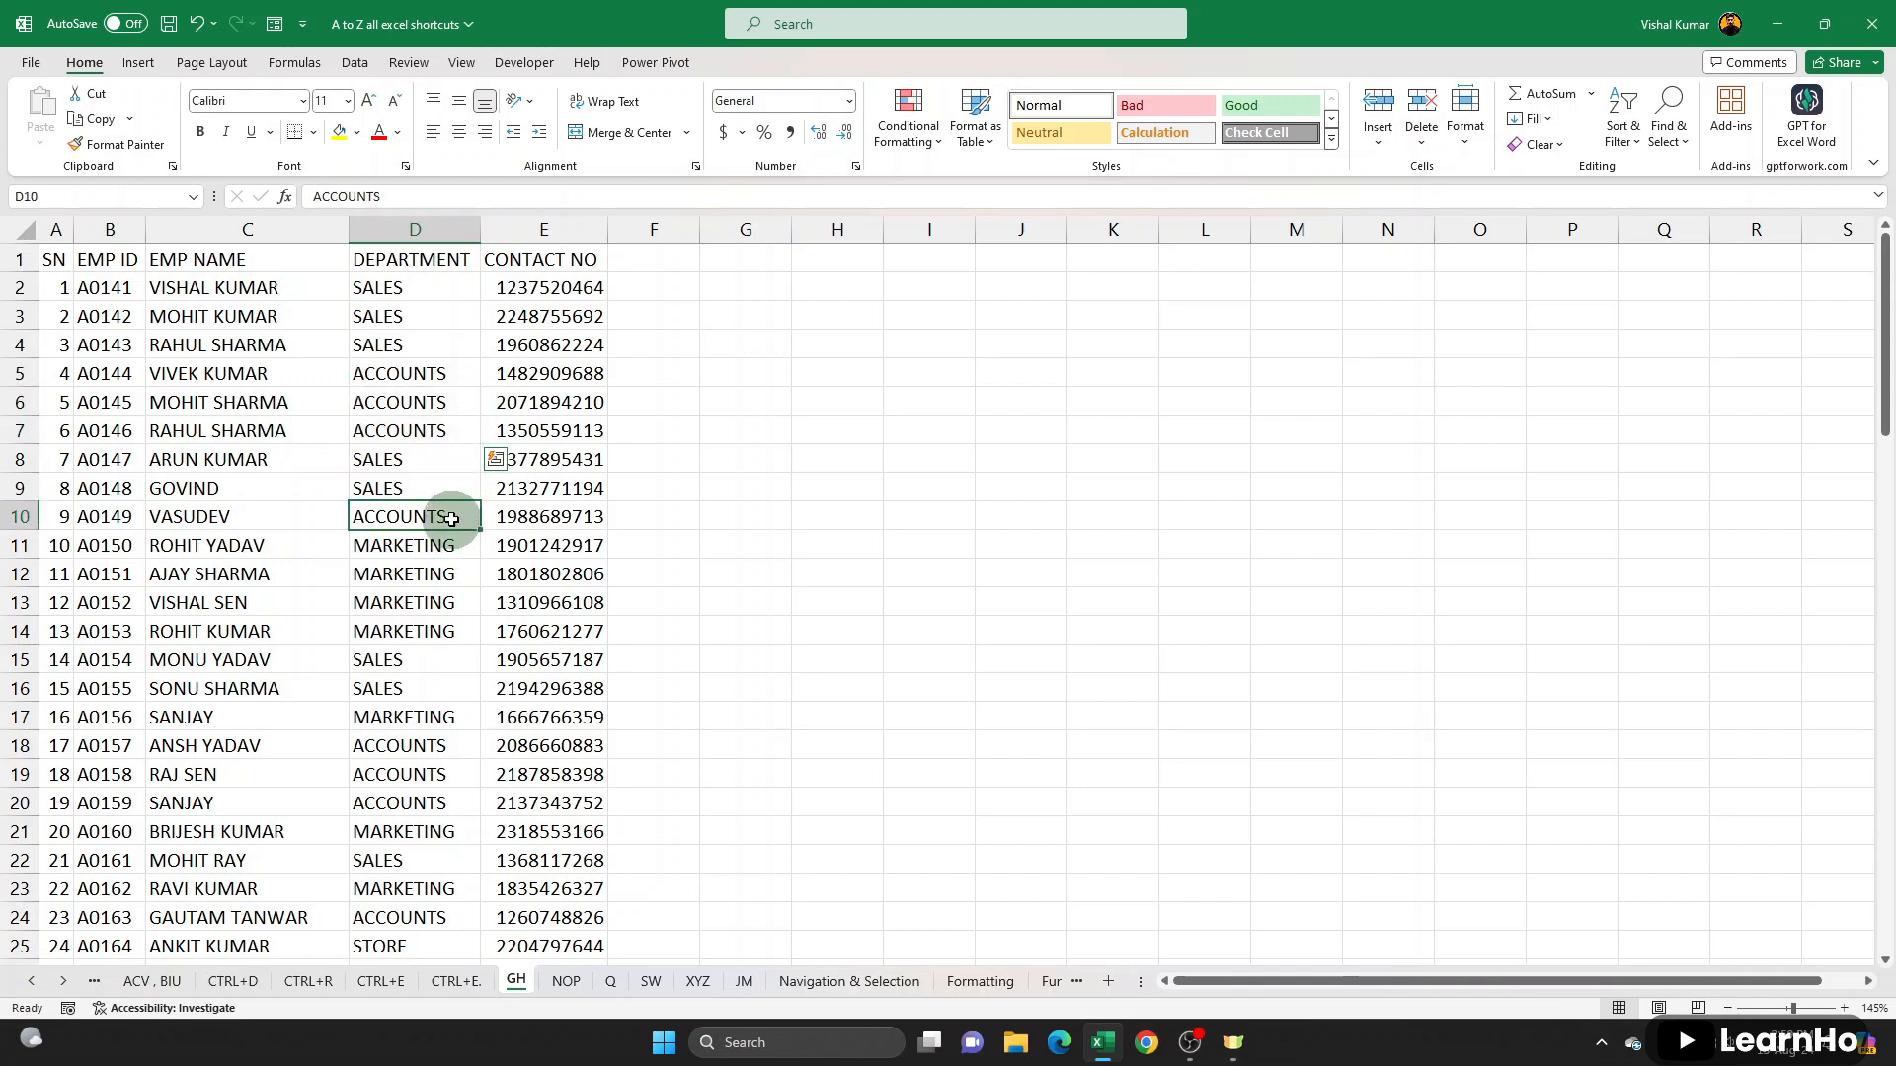
click(442, 745)
drag(442, 745, 427, 804)
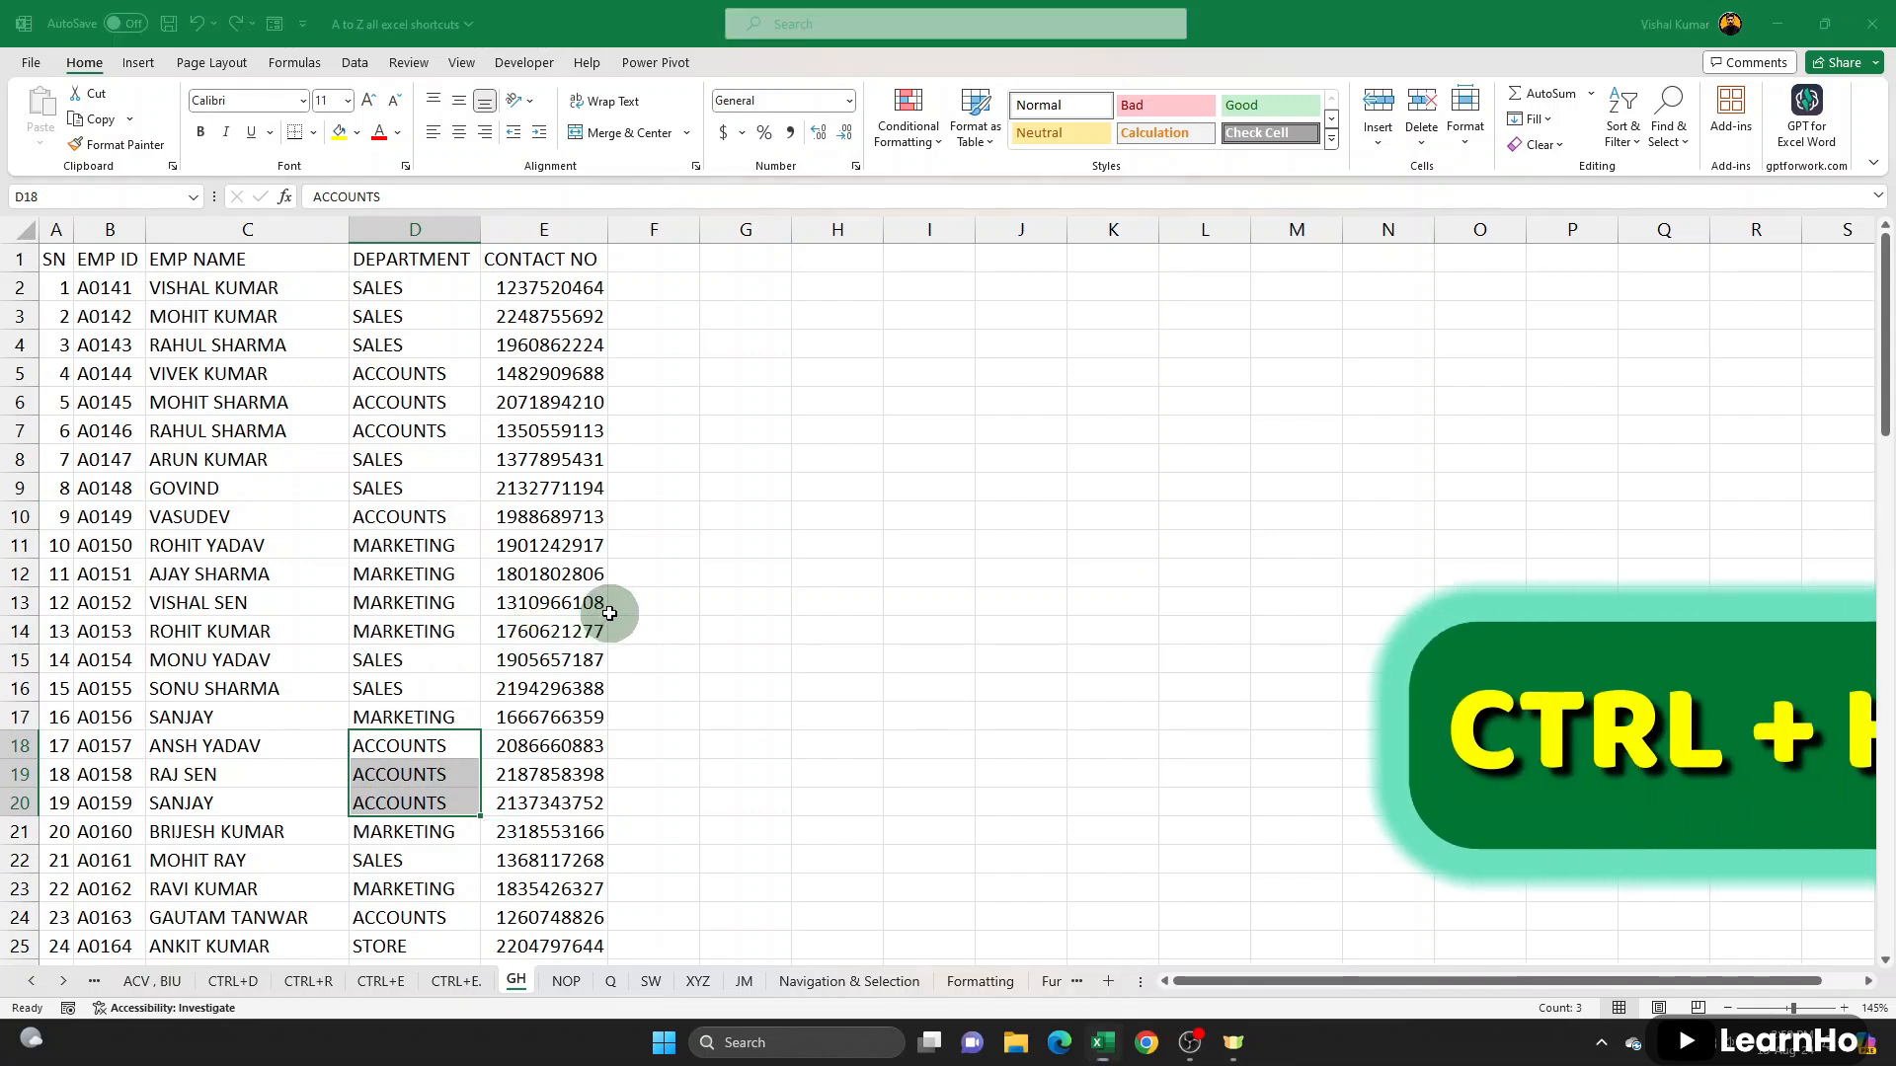
- Replace all occurrences of Accounts with Accounting on the GH sheet and close Find and Replace
key(ctrl+h)
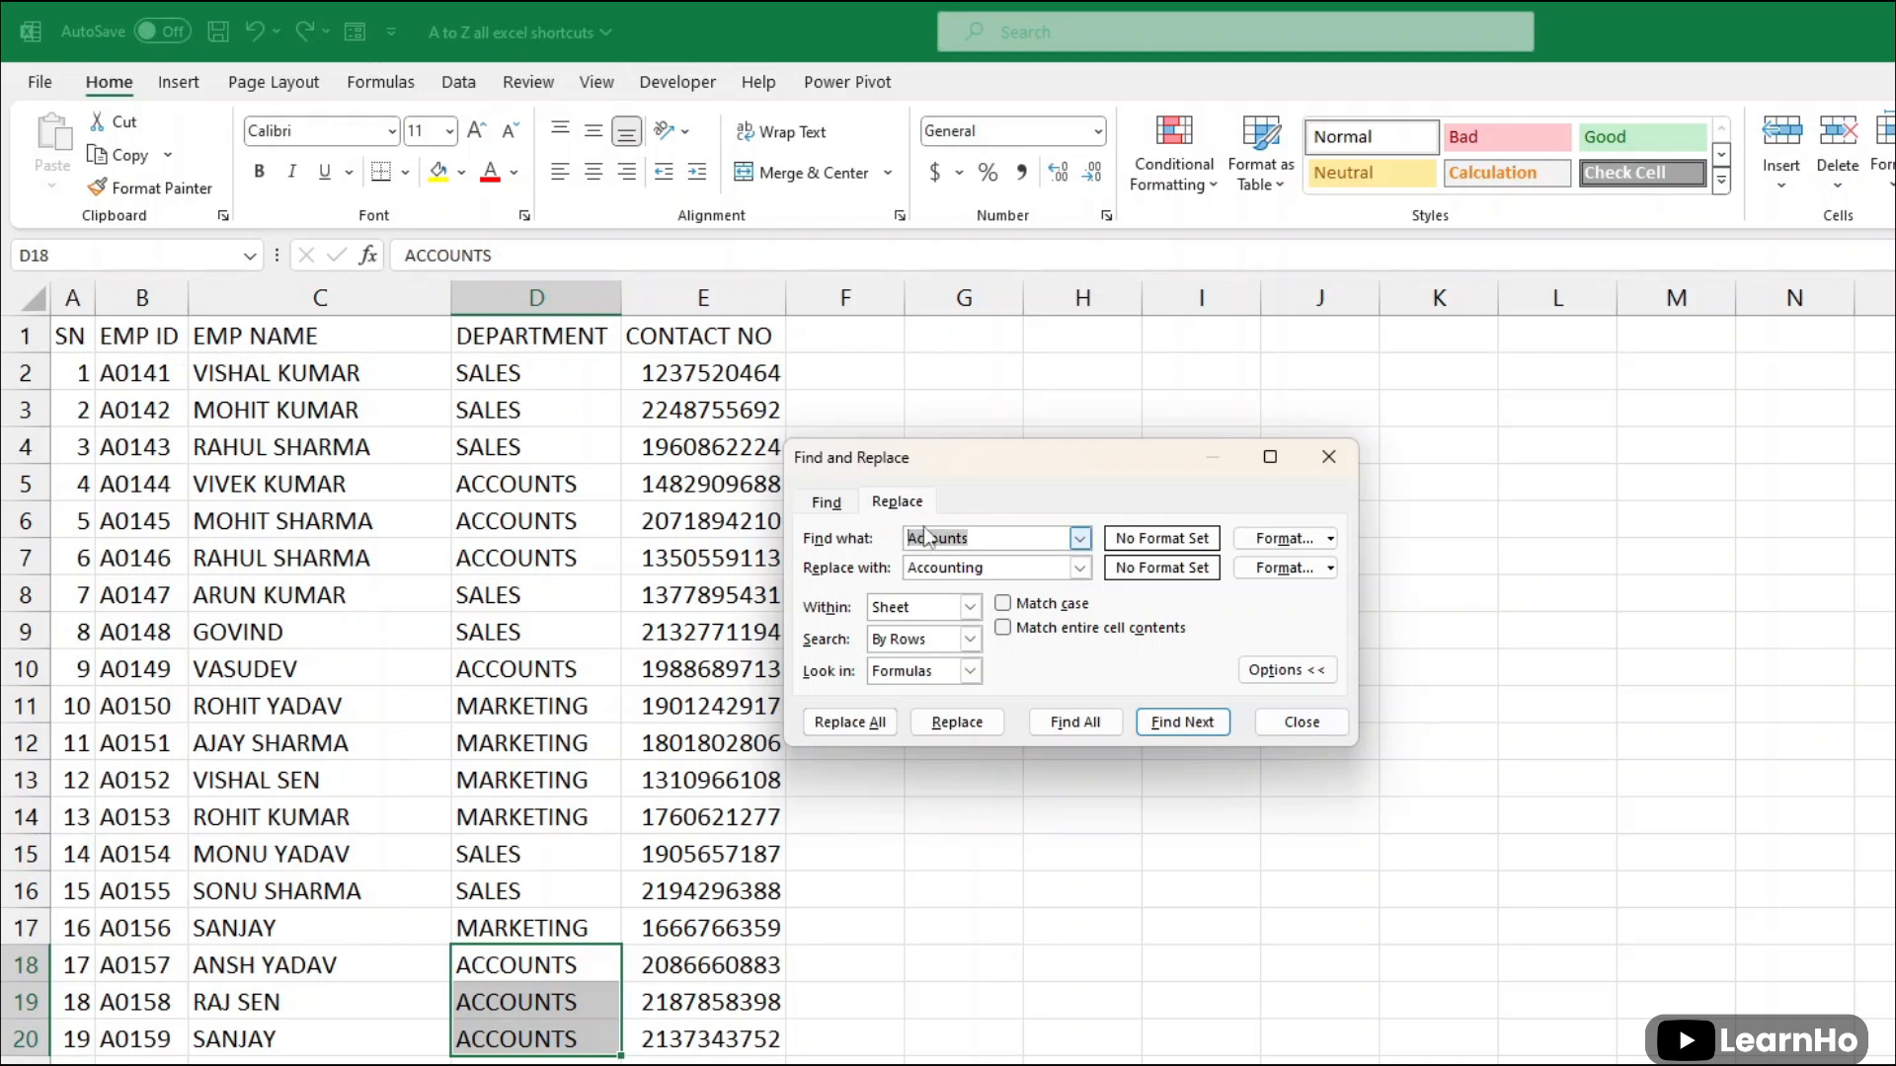
key(Tab)
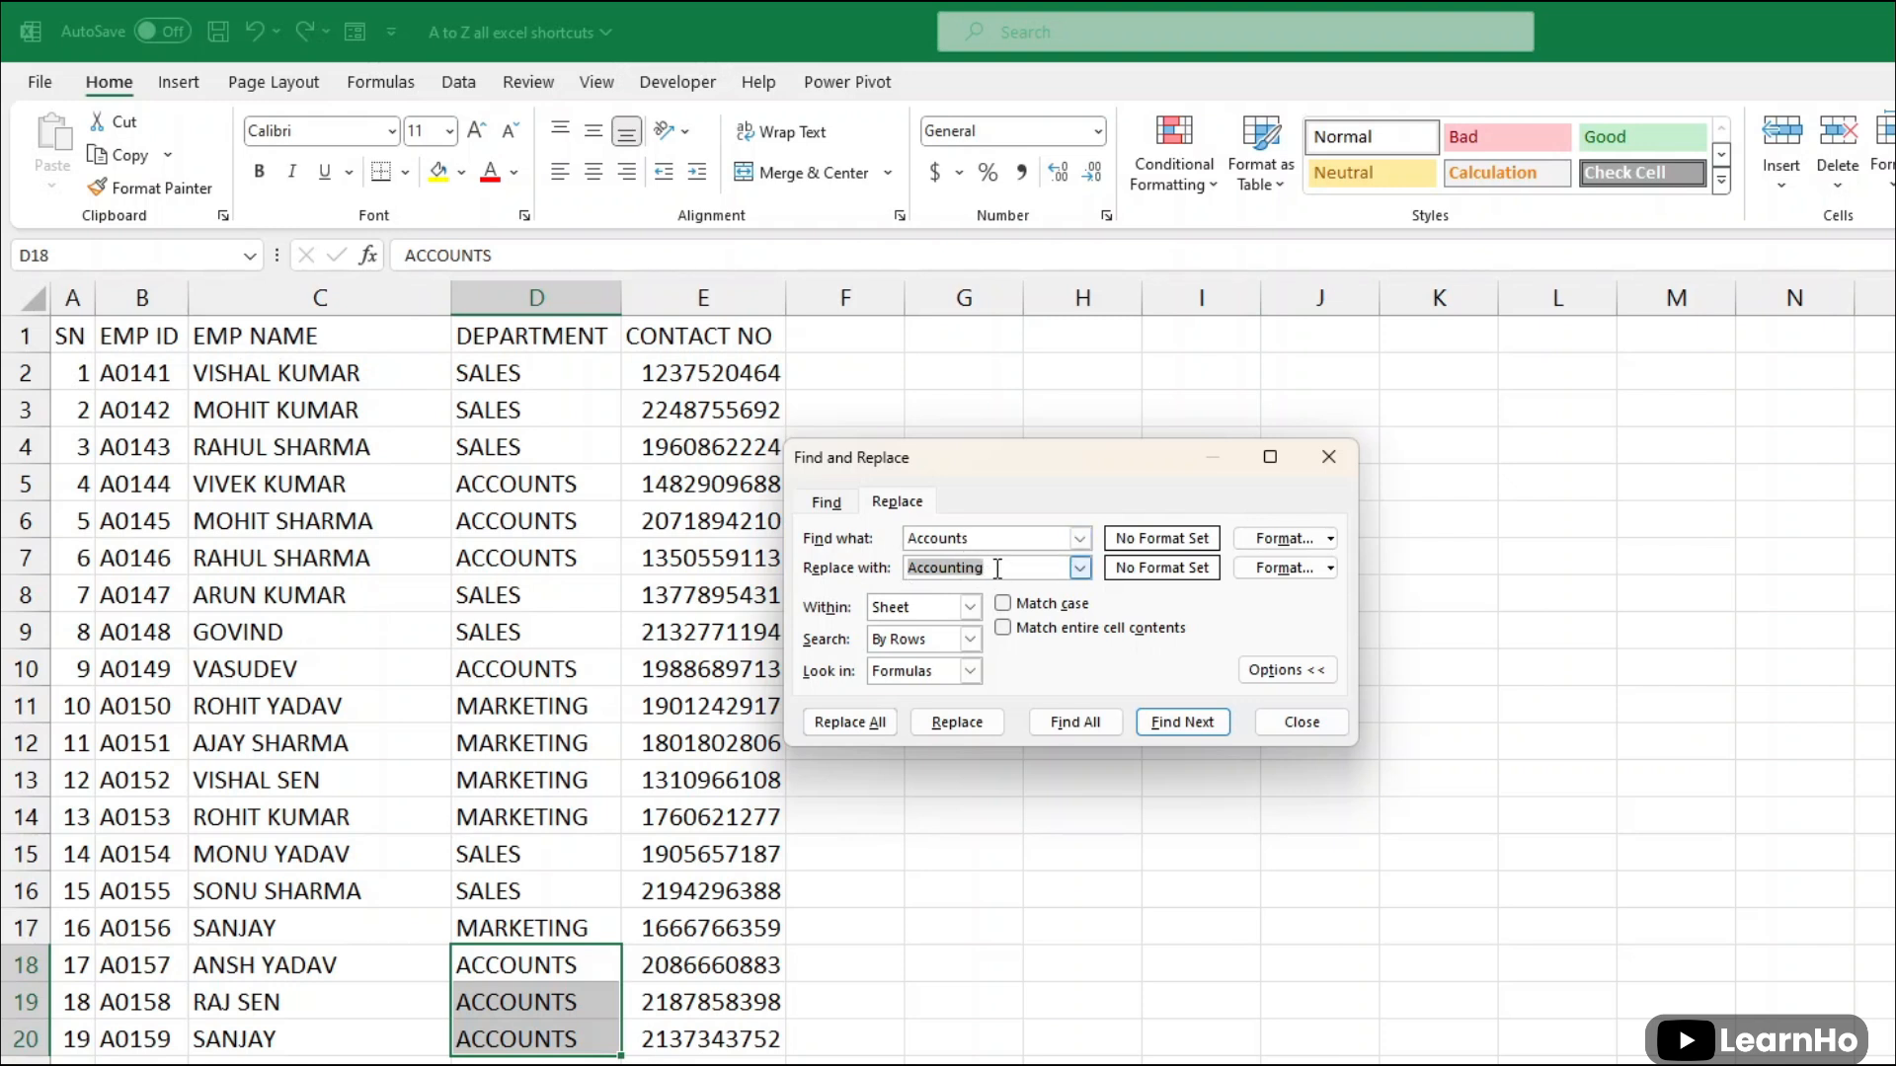
click(875, 722)
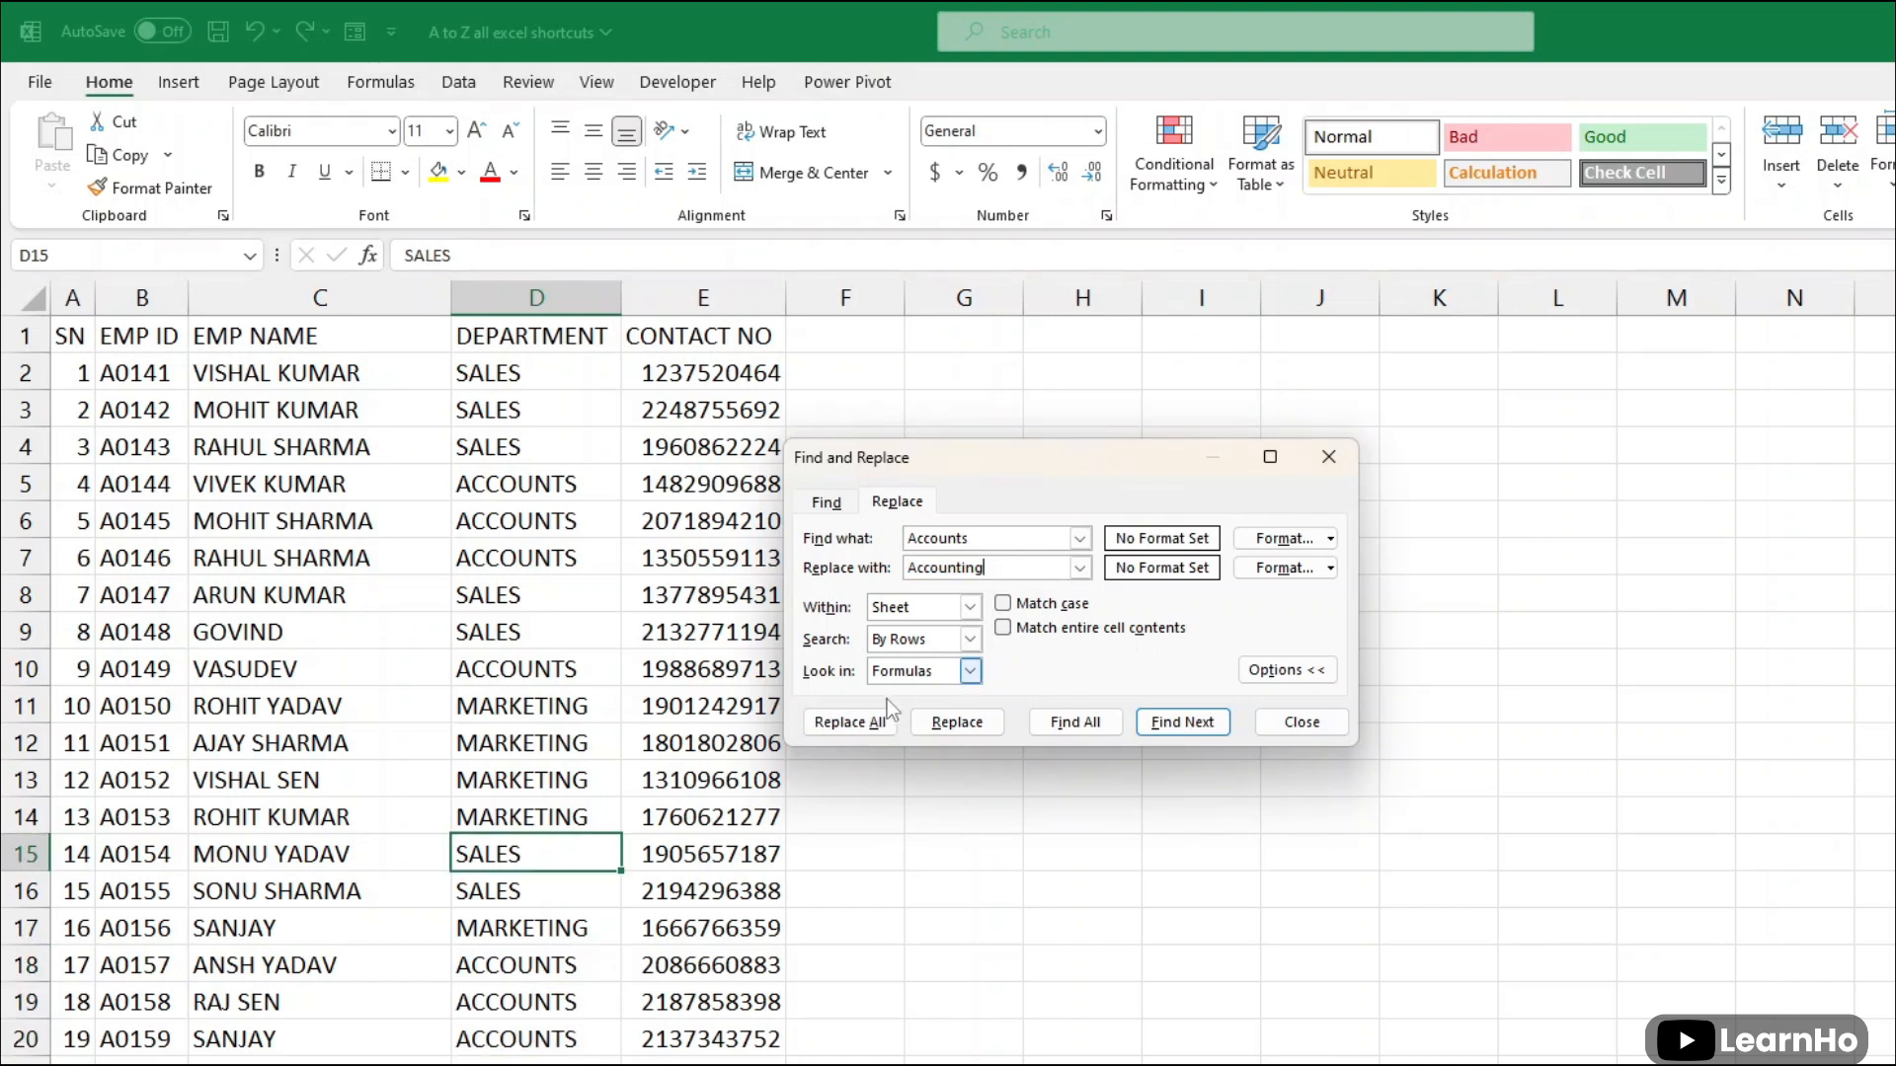
click(877, 726)
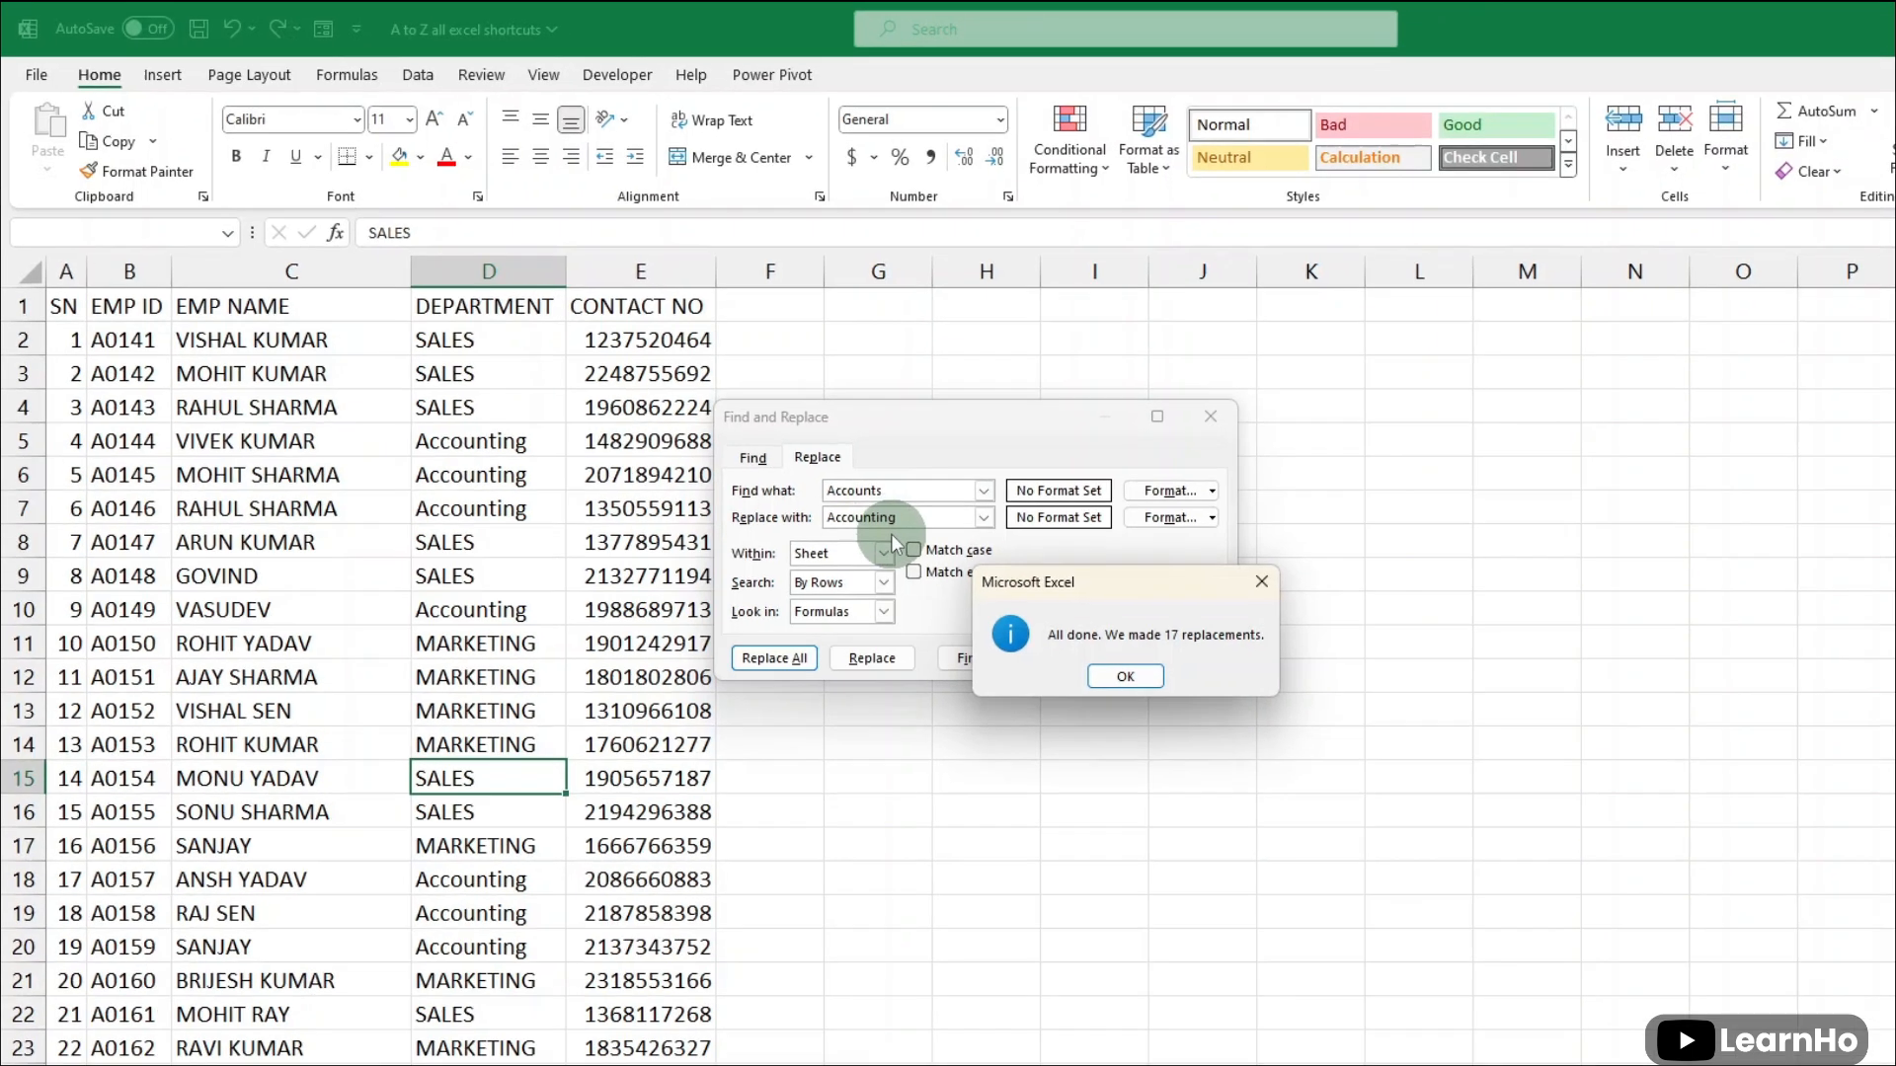
click(1221, 740)
key(Escape)
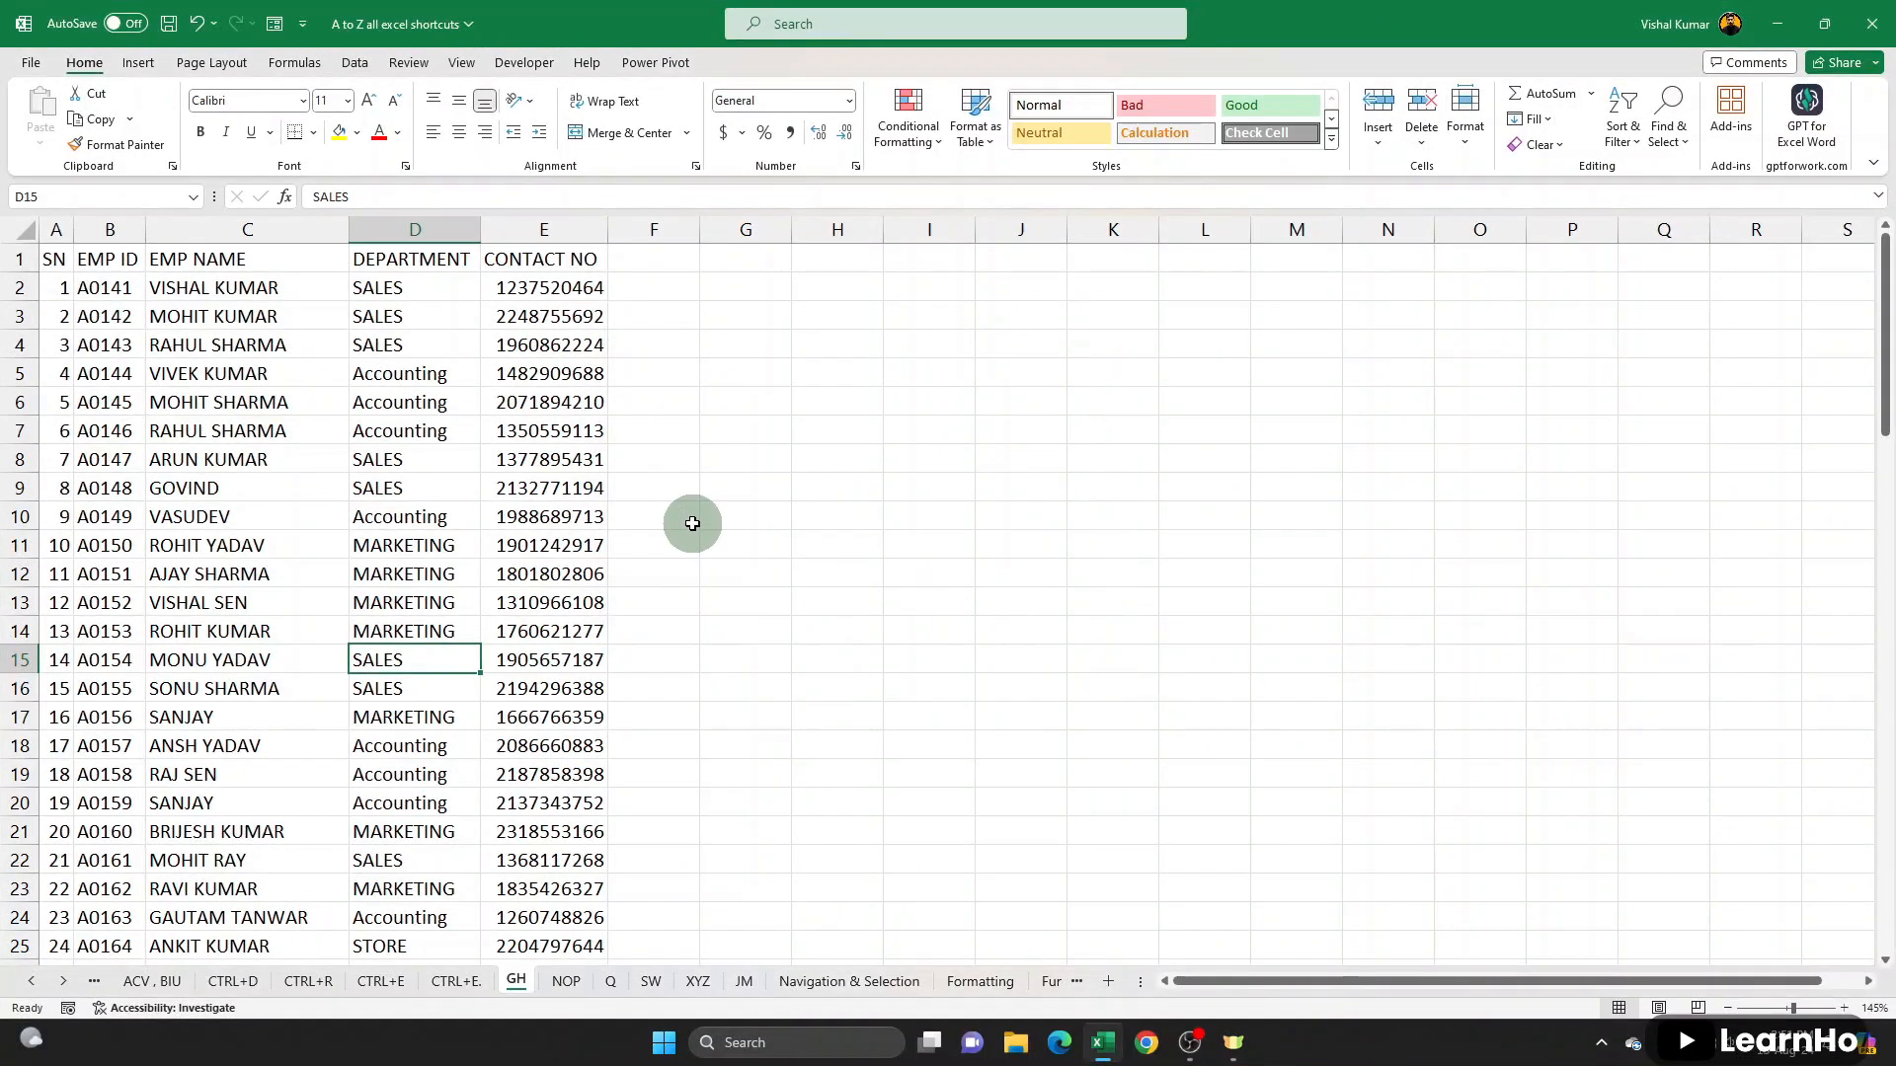
key(ctrl+f)
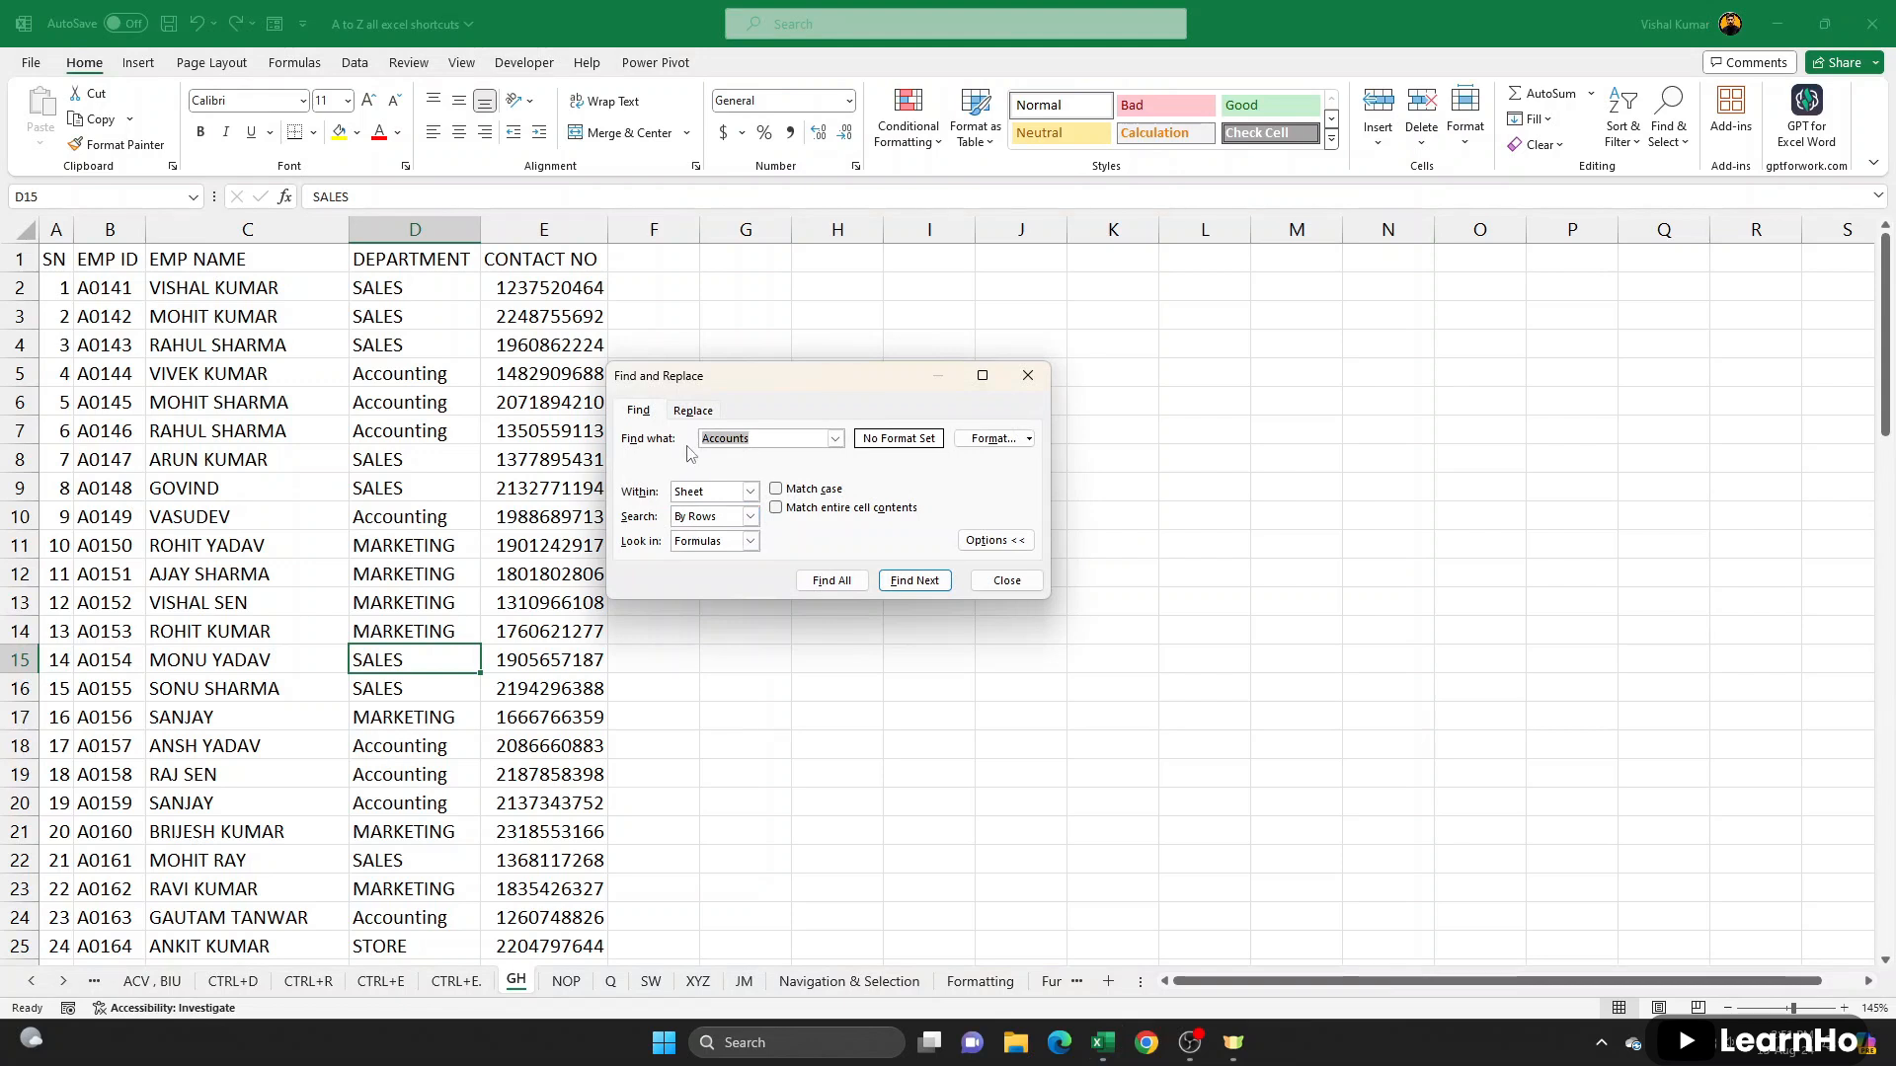
click(1007, 581)
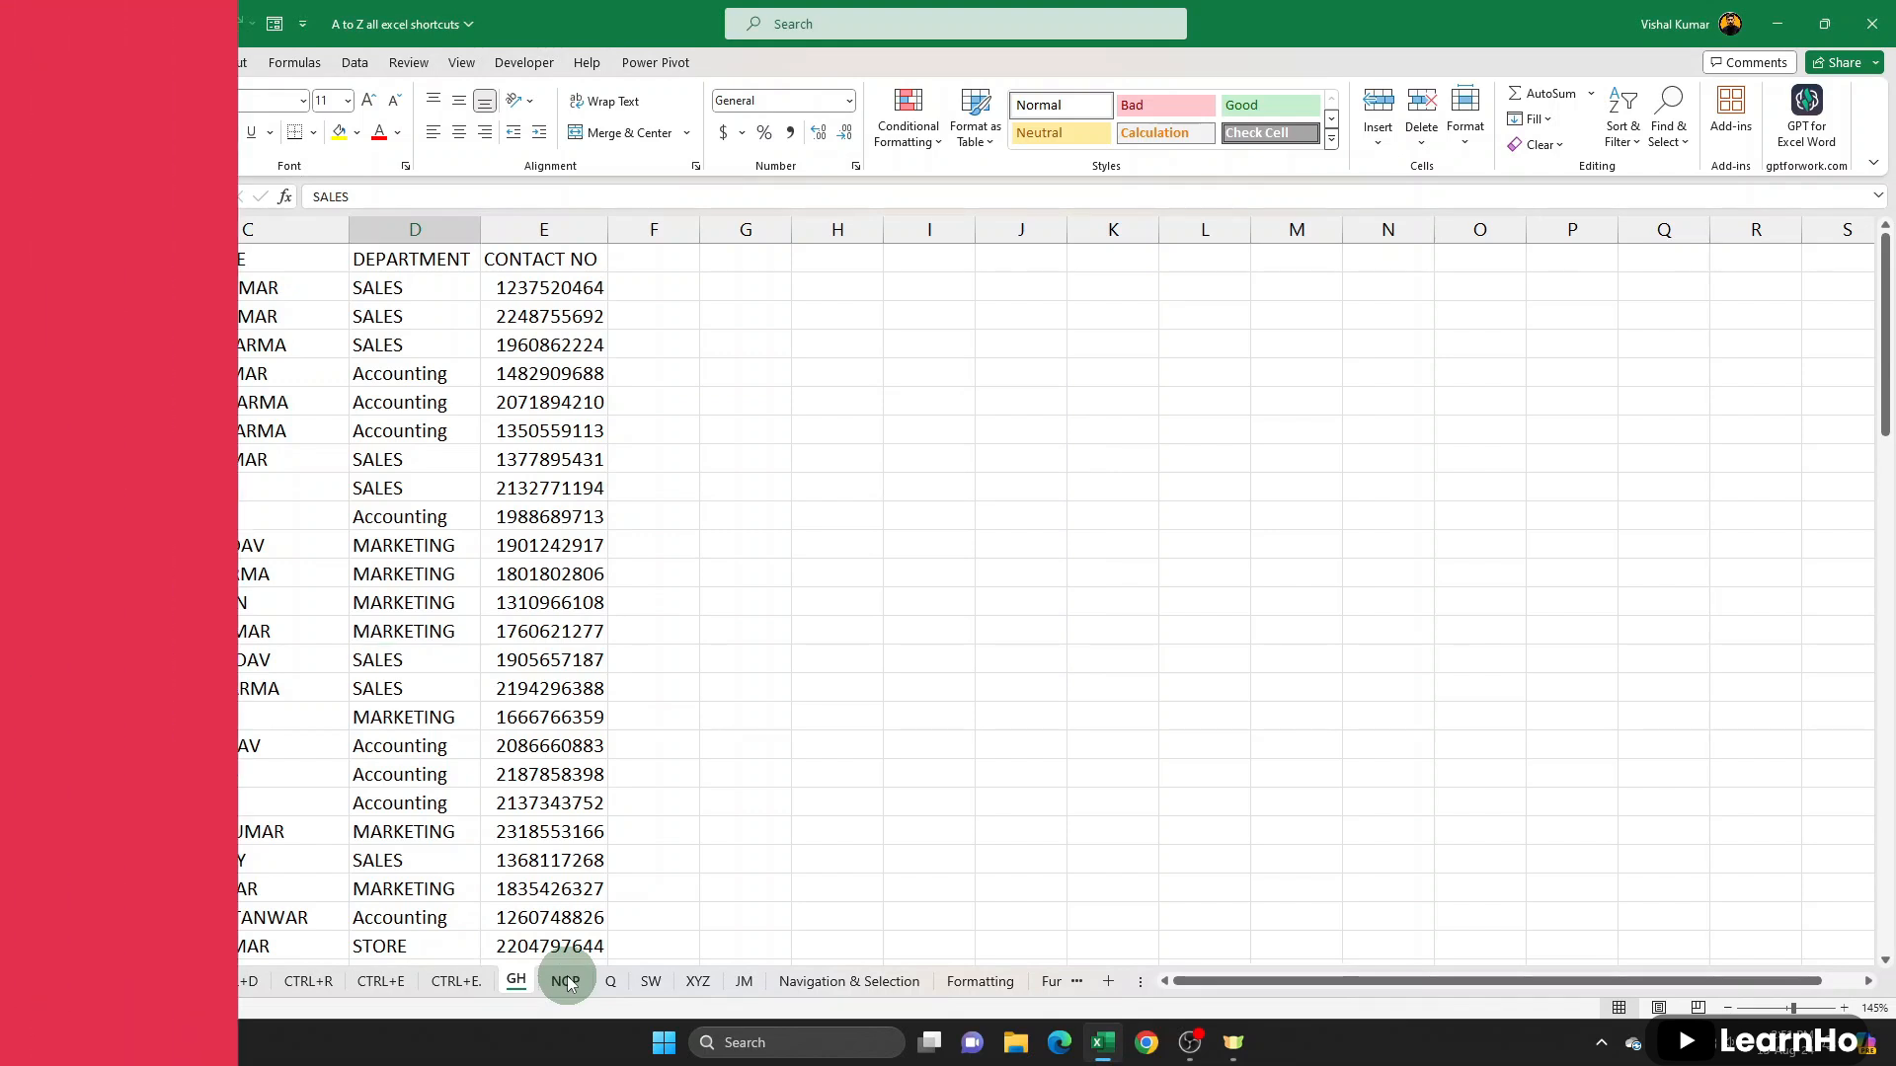
- Switch to the NOP sheet, and create a new blank workbook and close it again
click(566, 981)
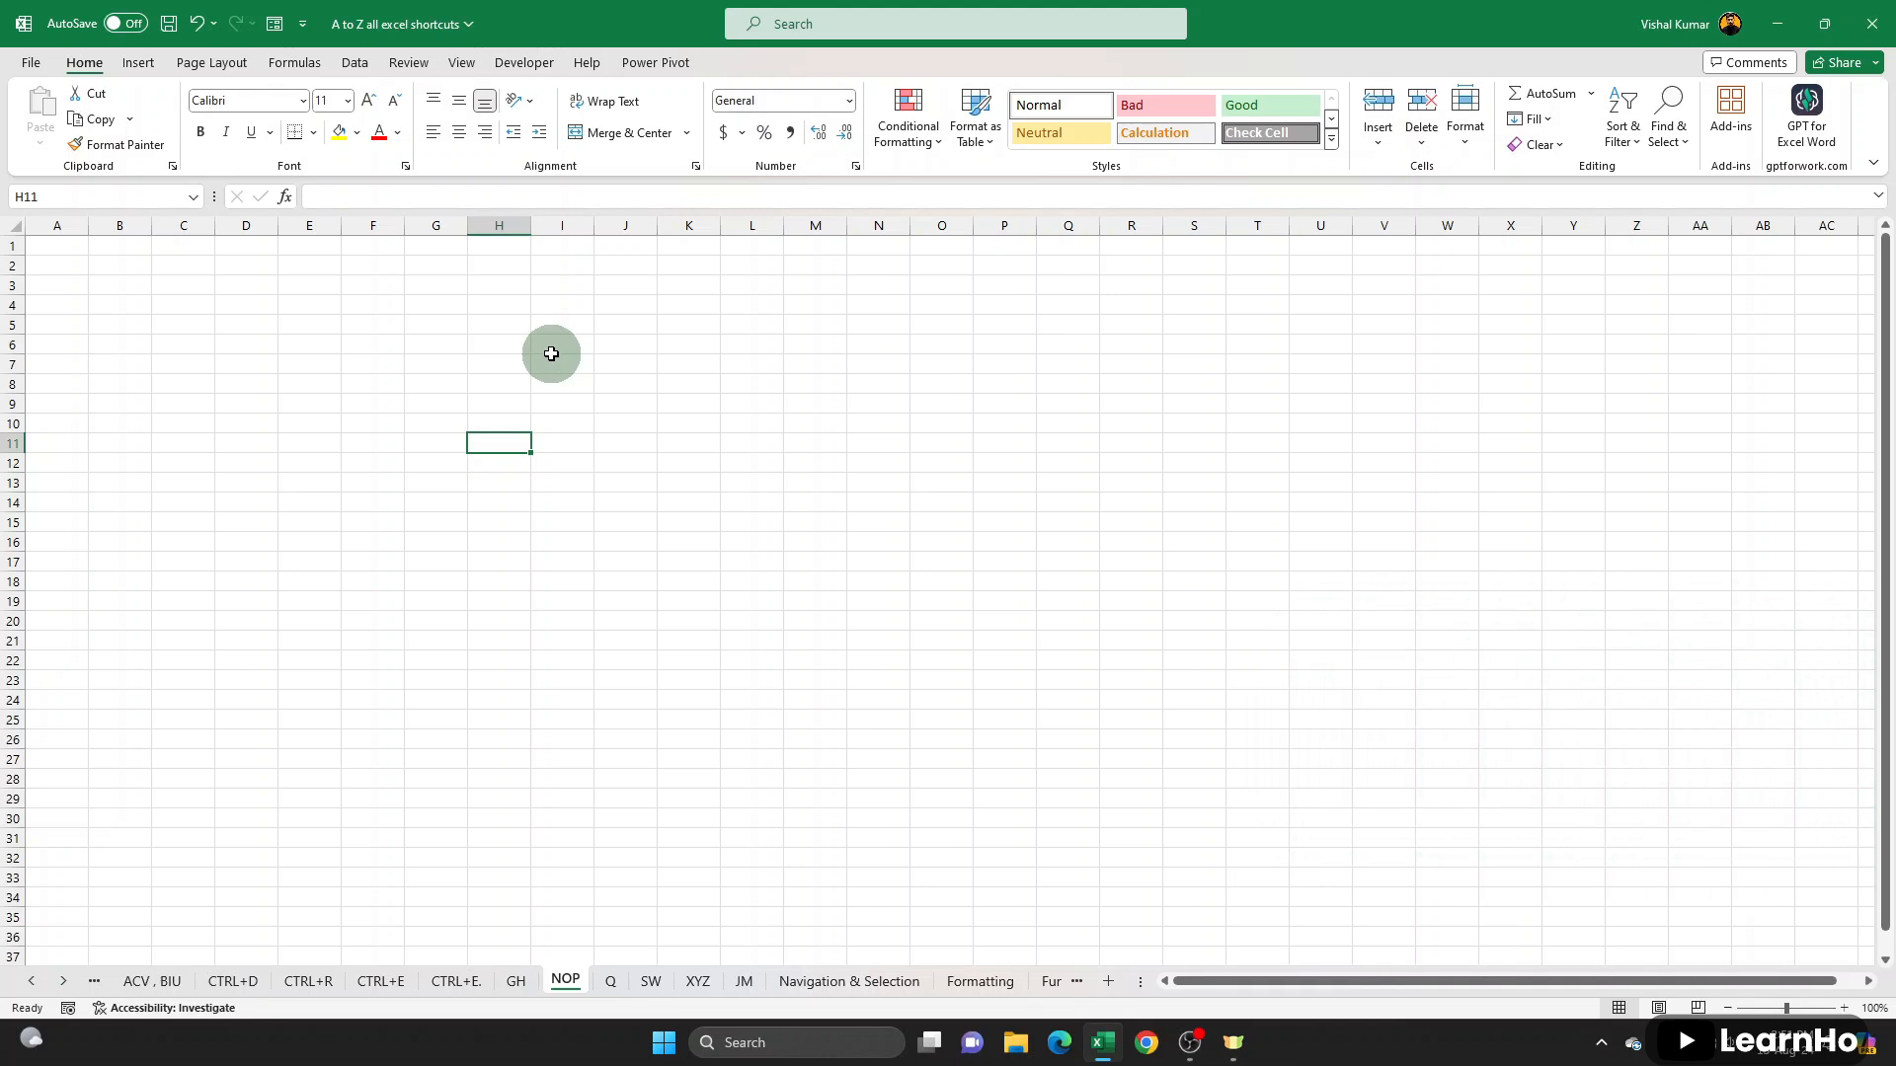
key(ctrl+n)
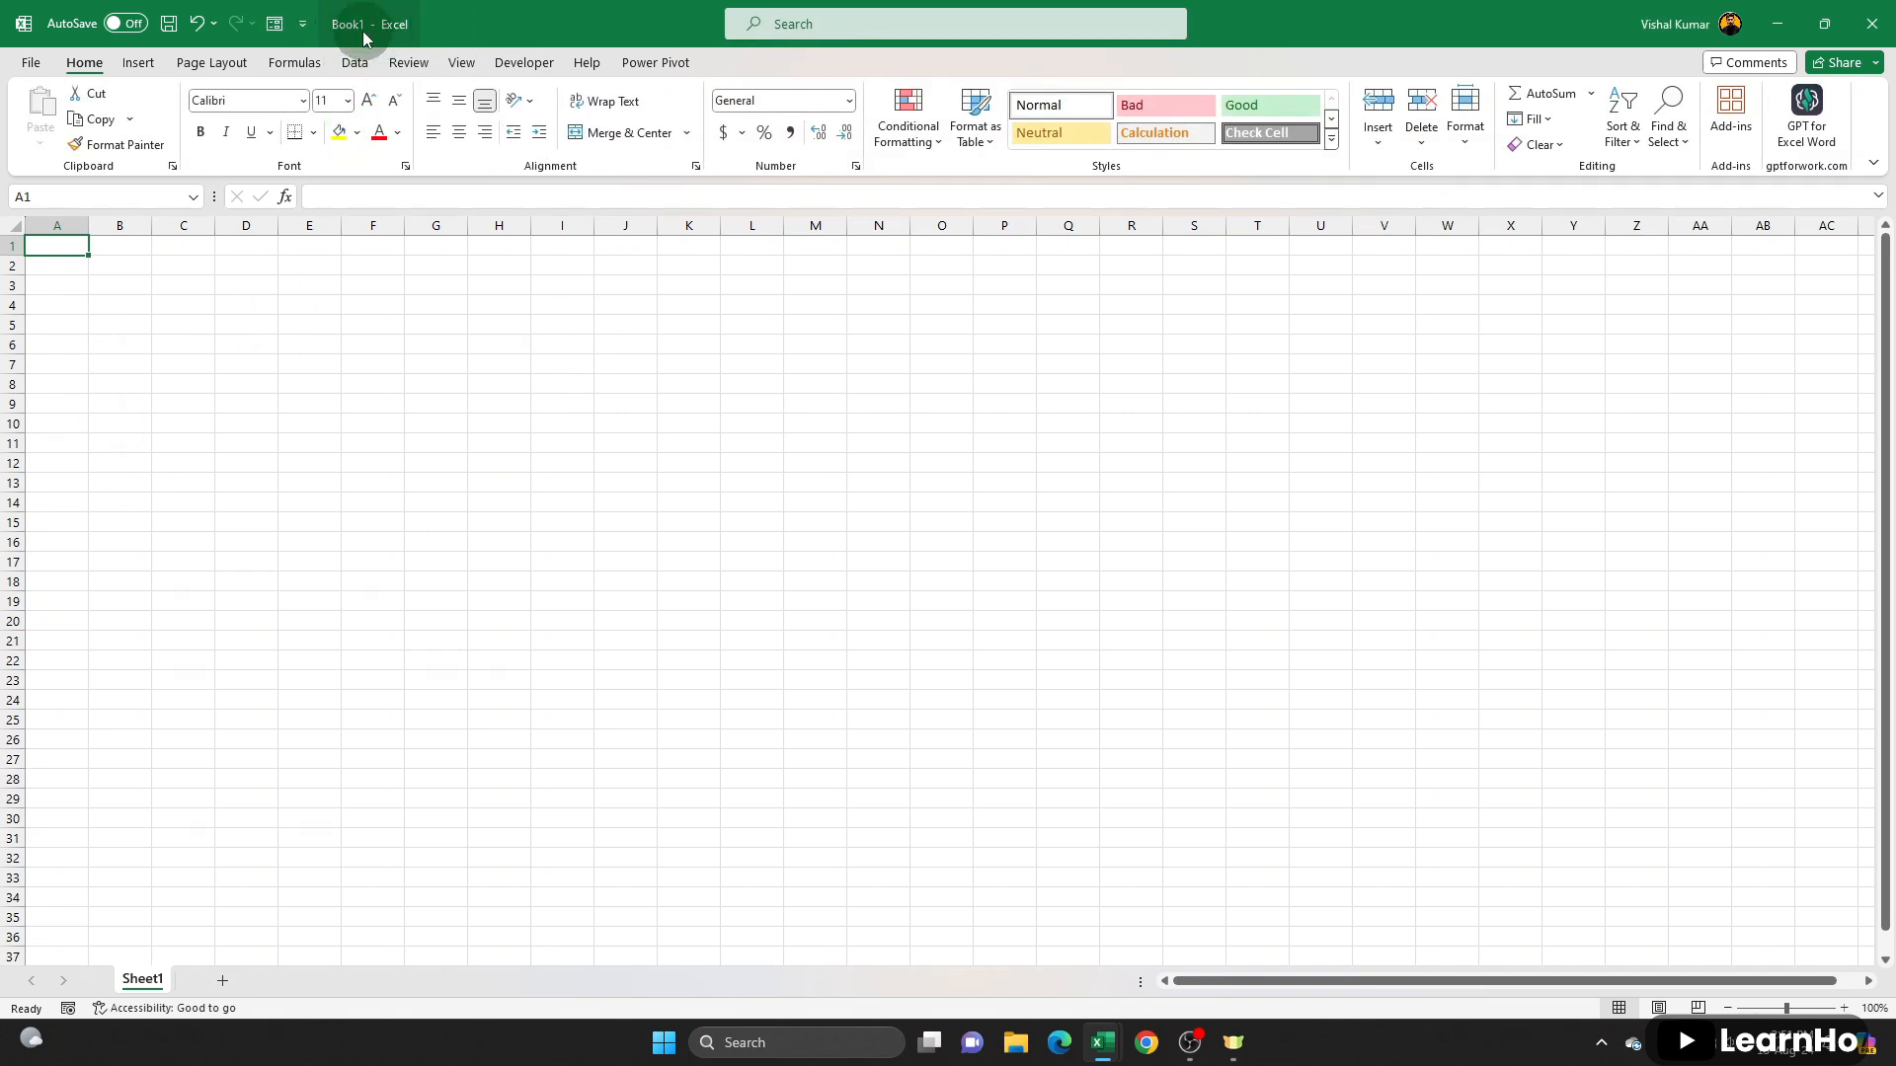
drag(61, 244, 1659, 938)
click(773, 596)
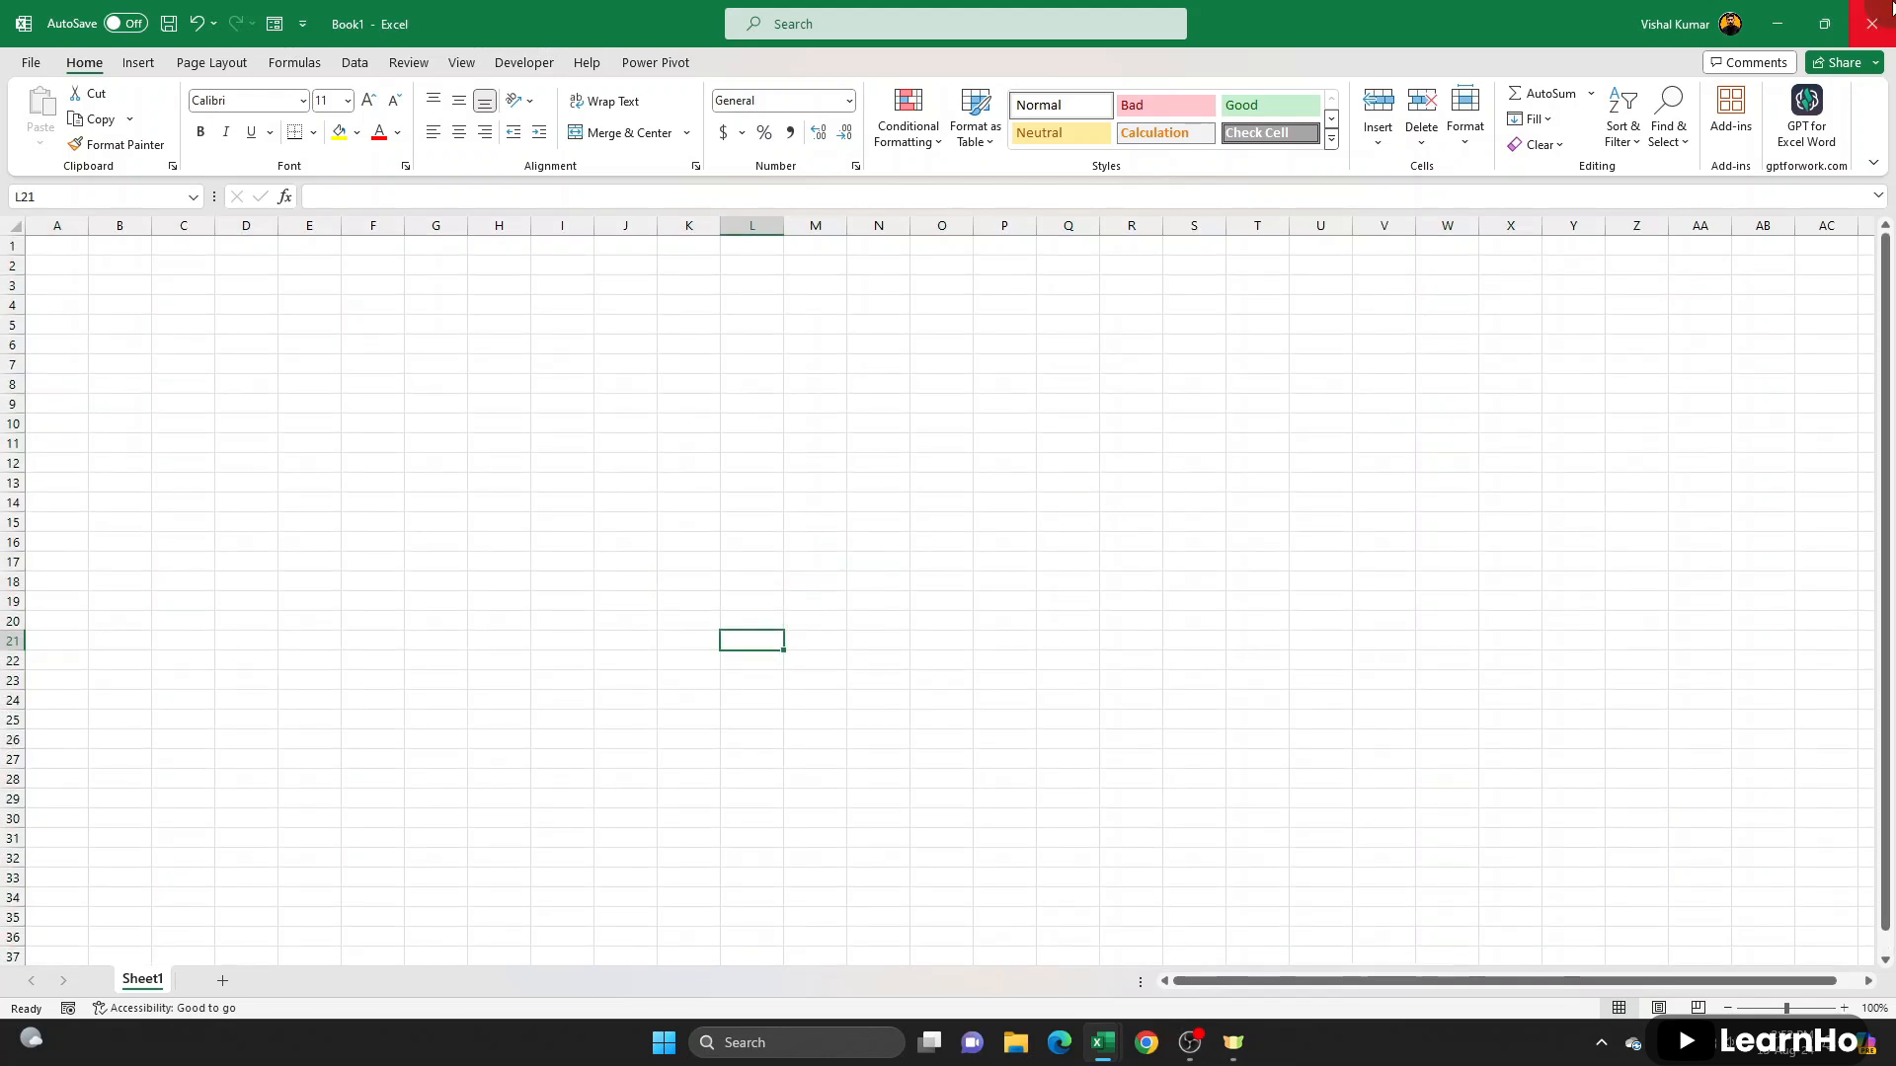
click(1881, 12)
click(492, 419)
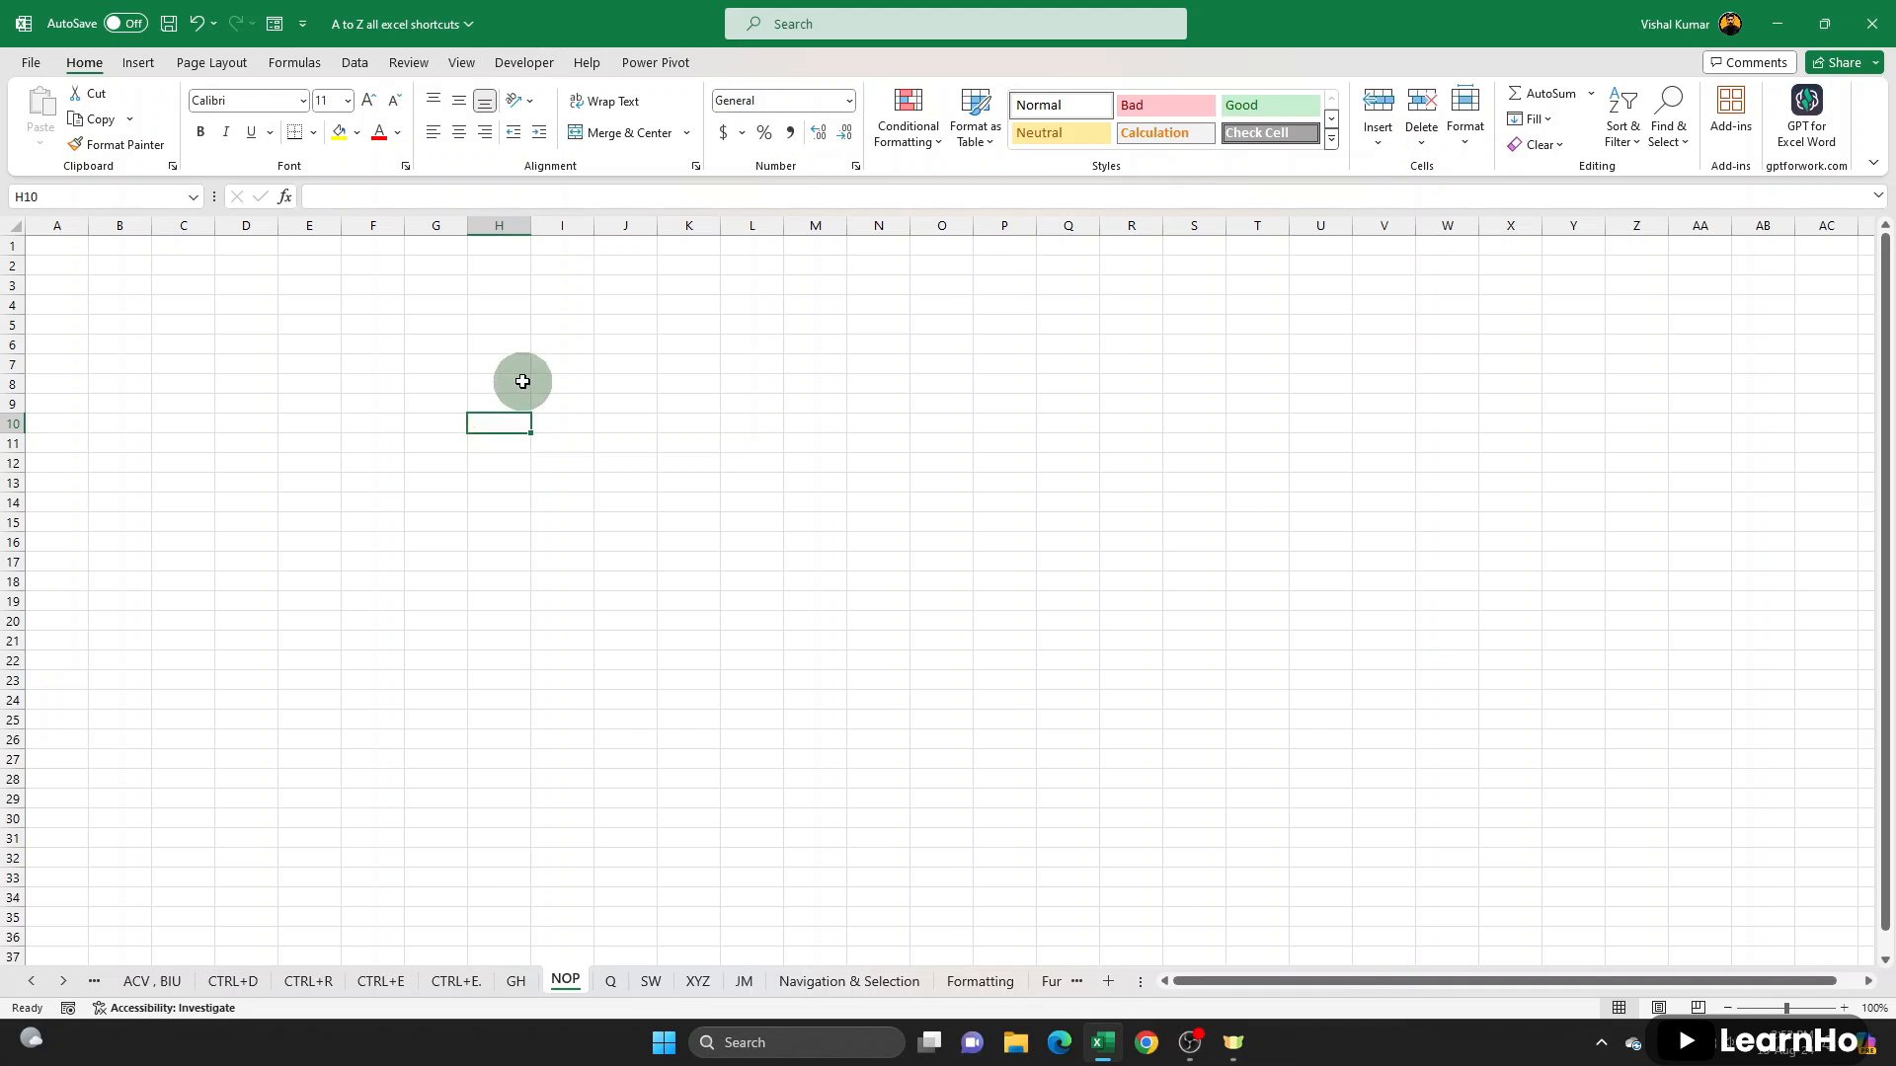
- Examine the recent workbooks and the files on the USB drive as candidates for opening, and cancel without opening any
key(ctrl+o)
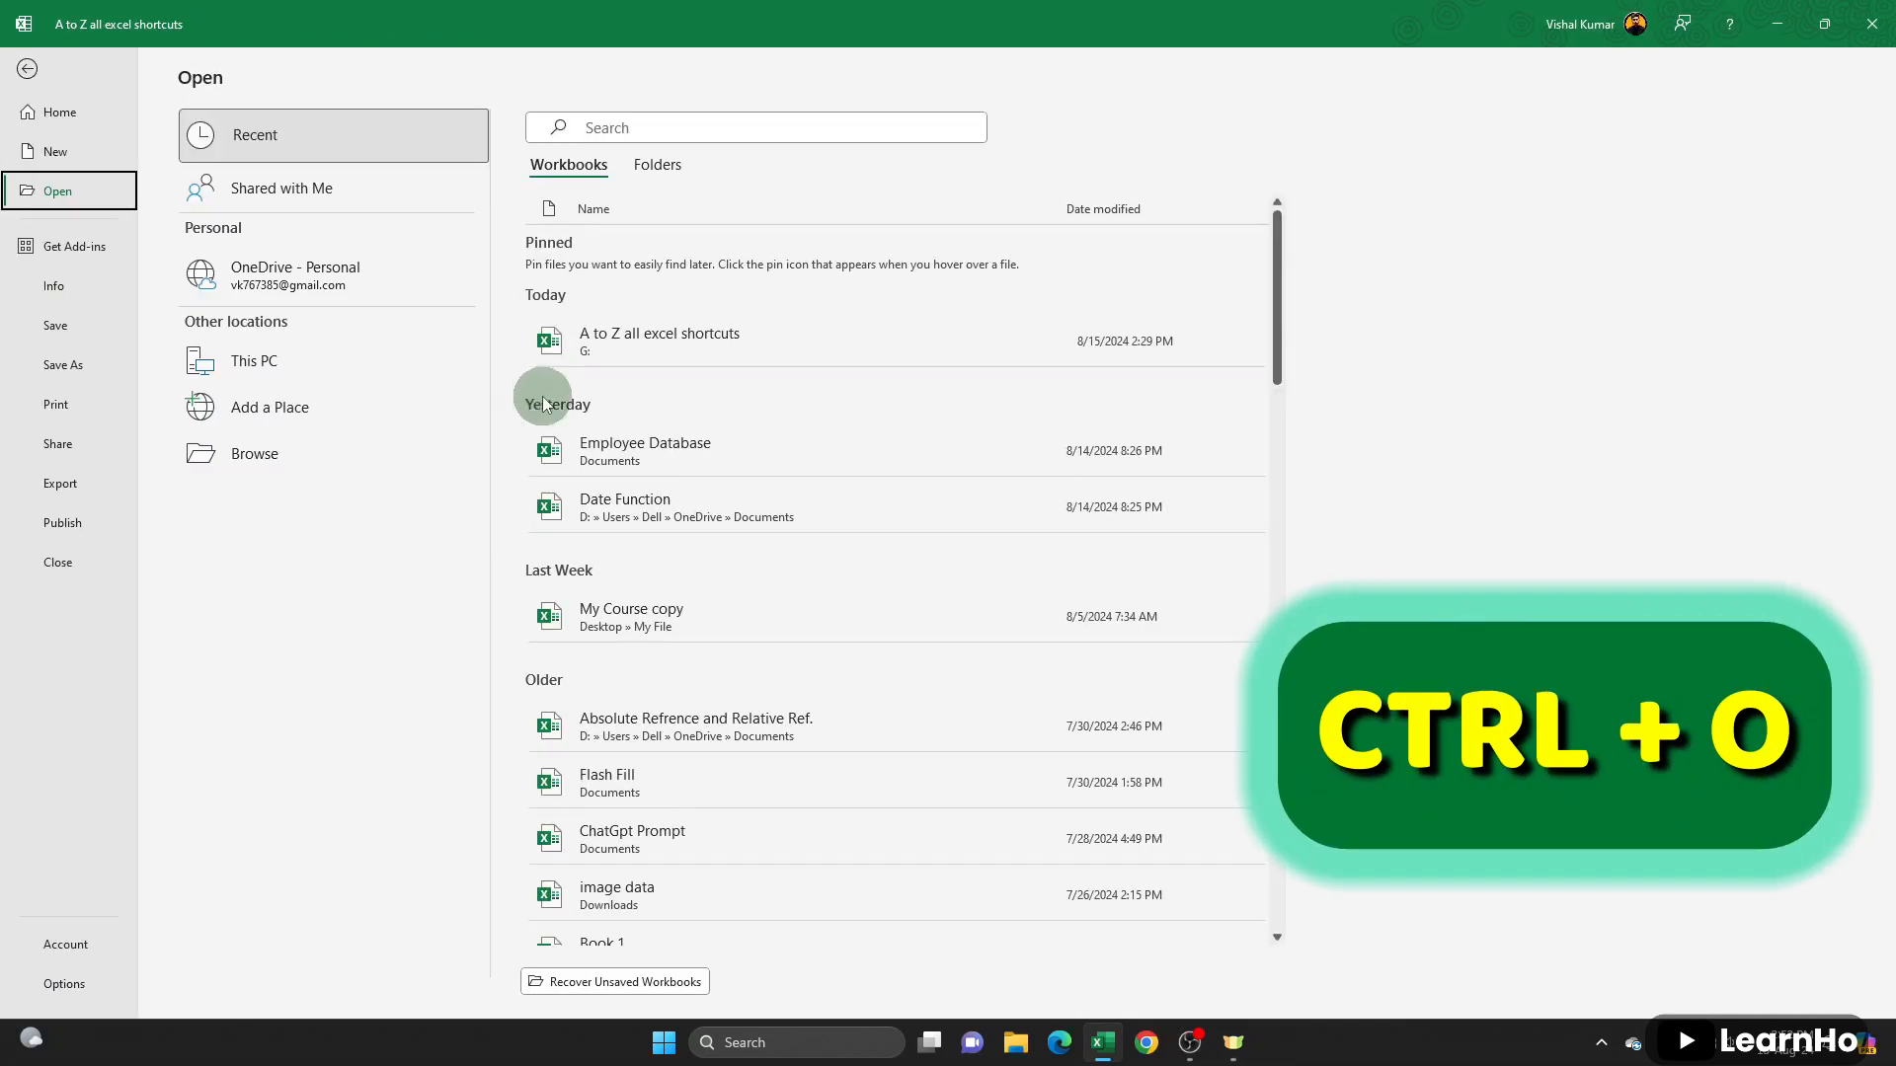
scroll(543, 403, down, 15)
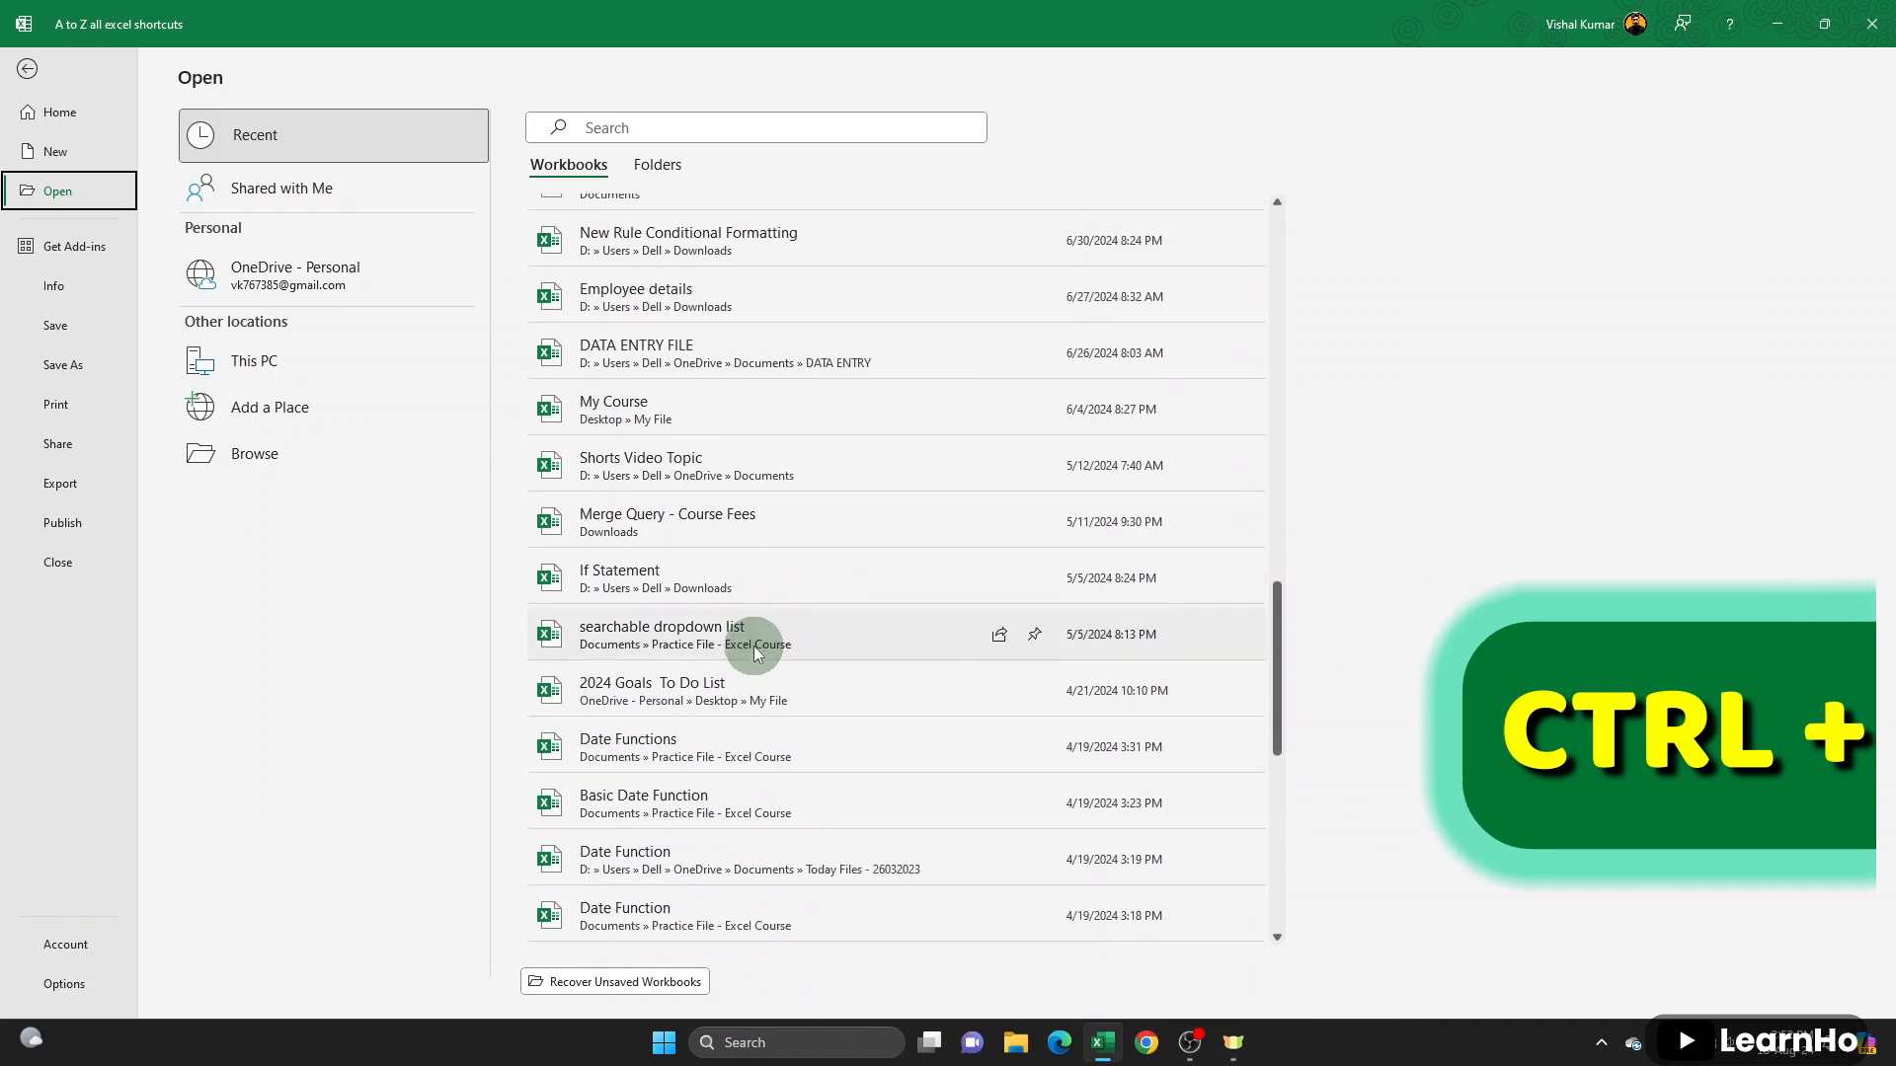
scroll(755, 653, down, 4)
scroll(727, 580, up, 10)
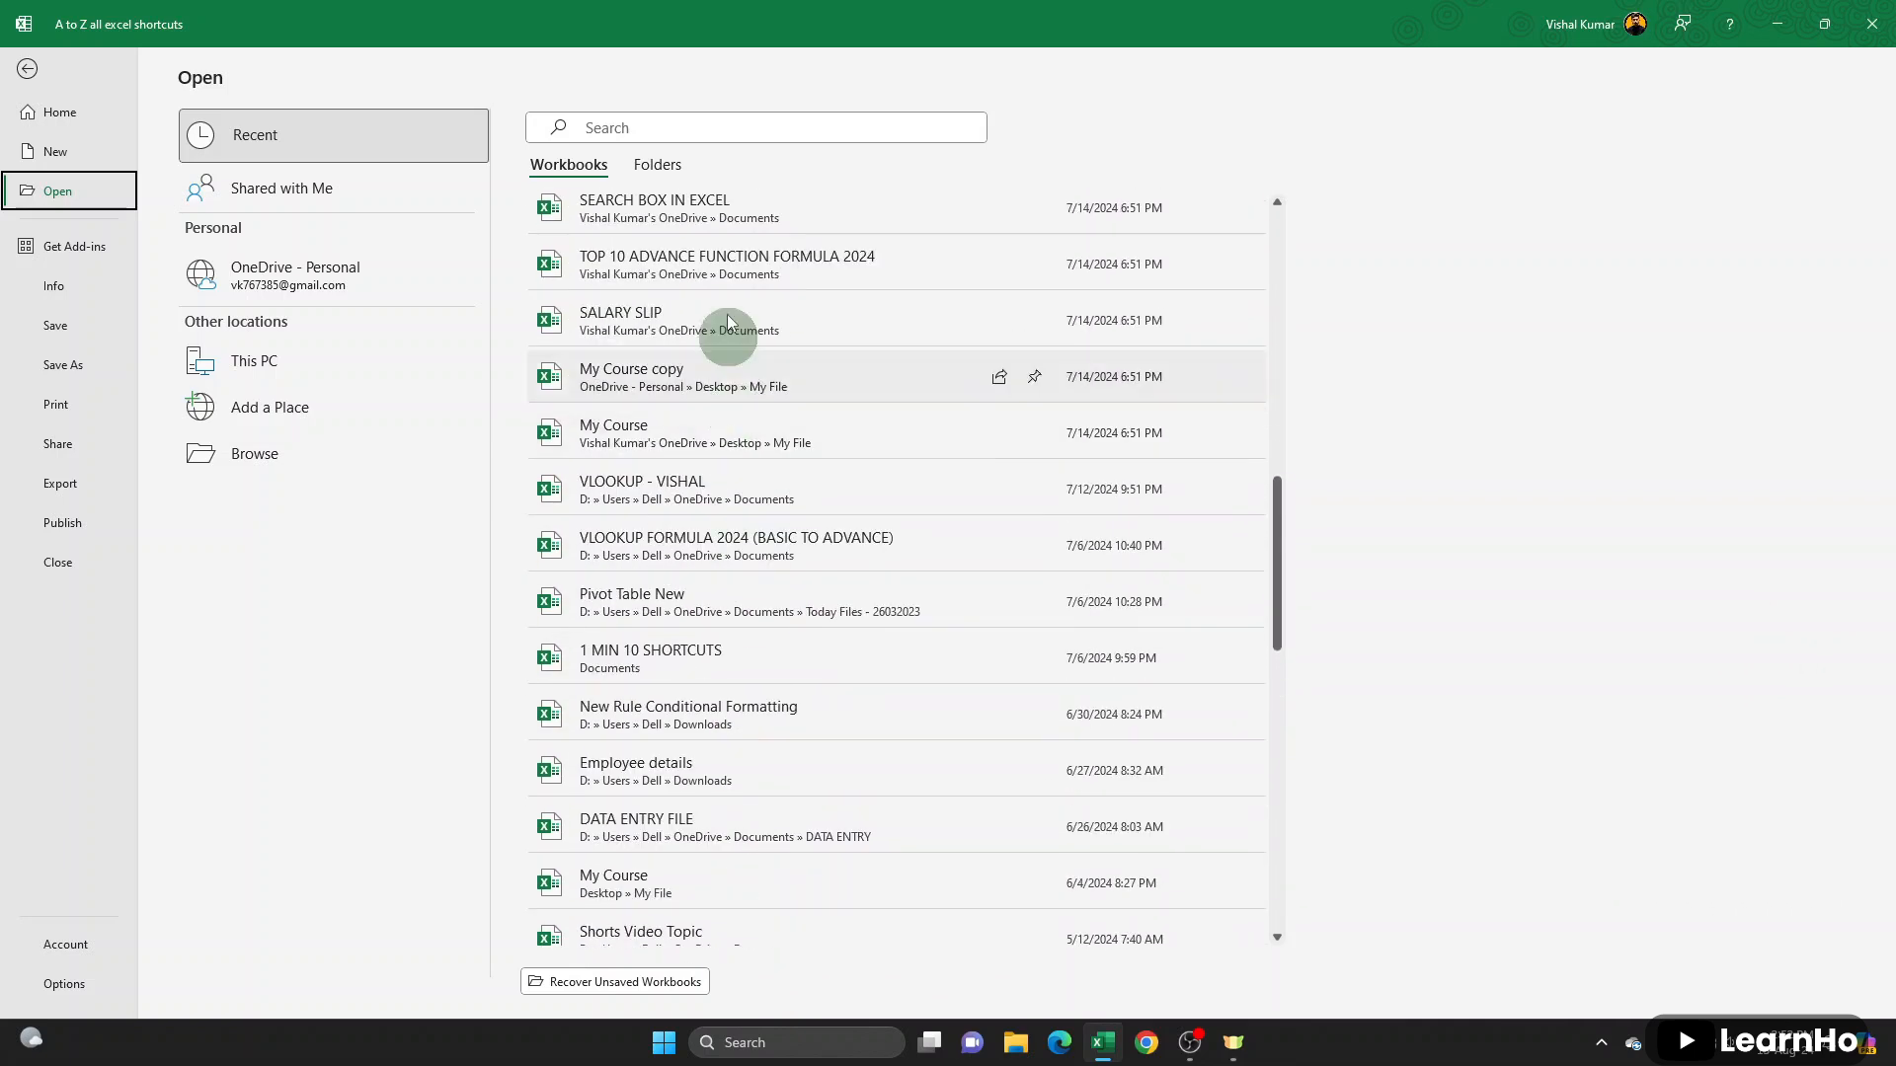
click(672, 126)
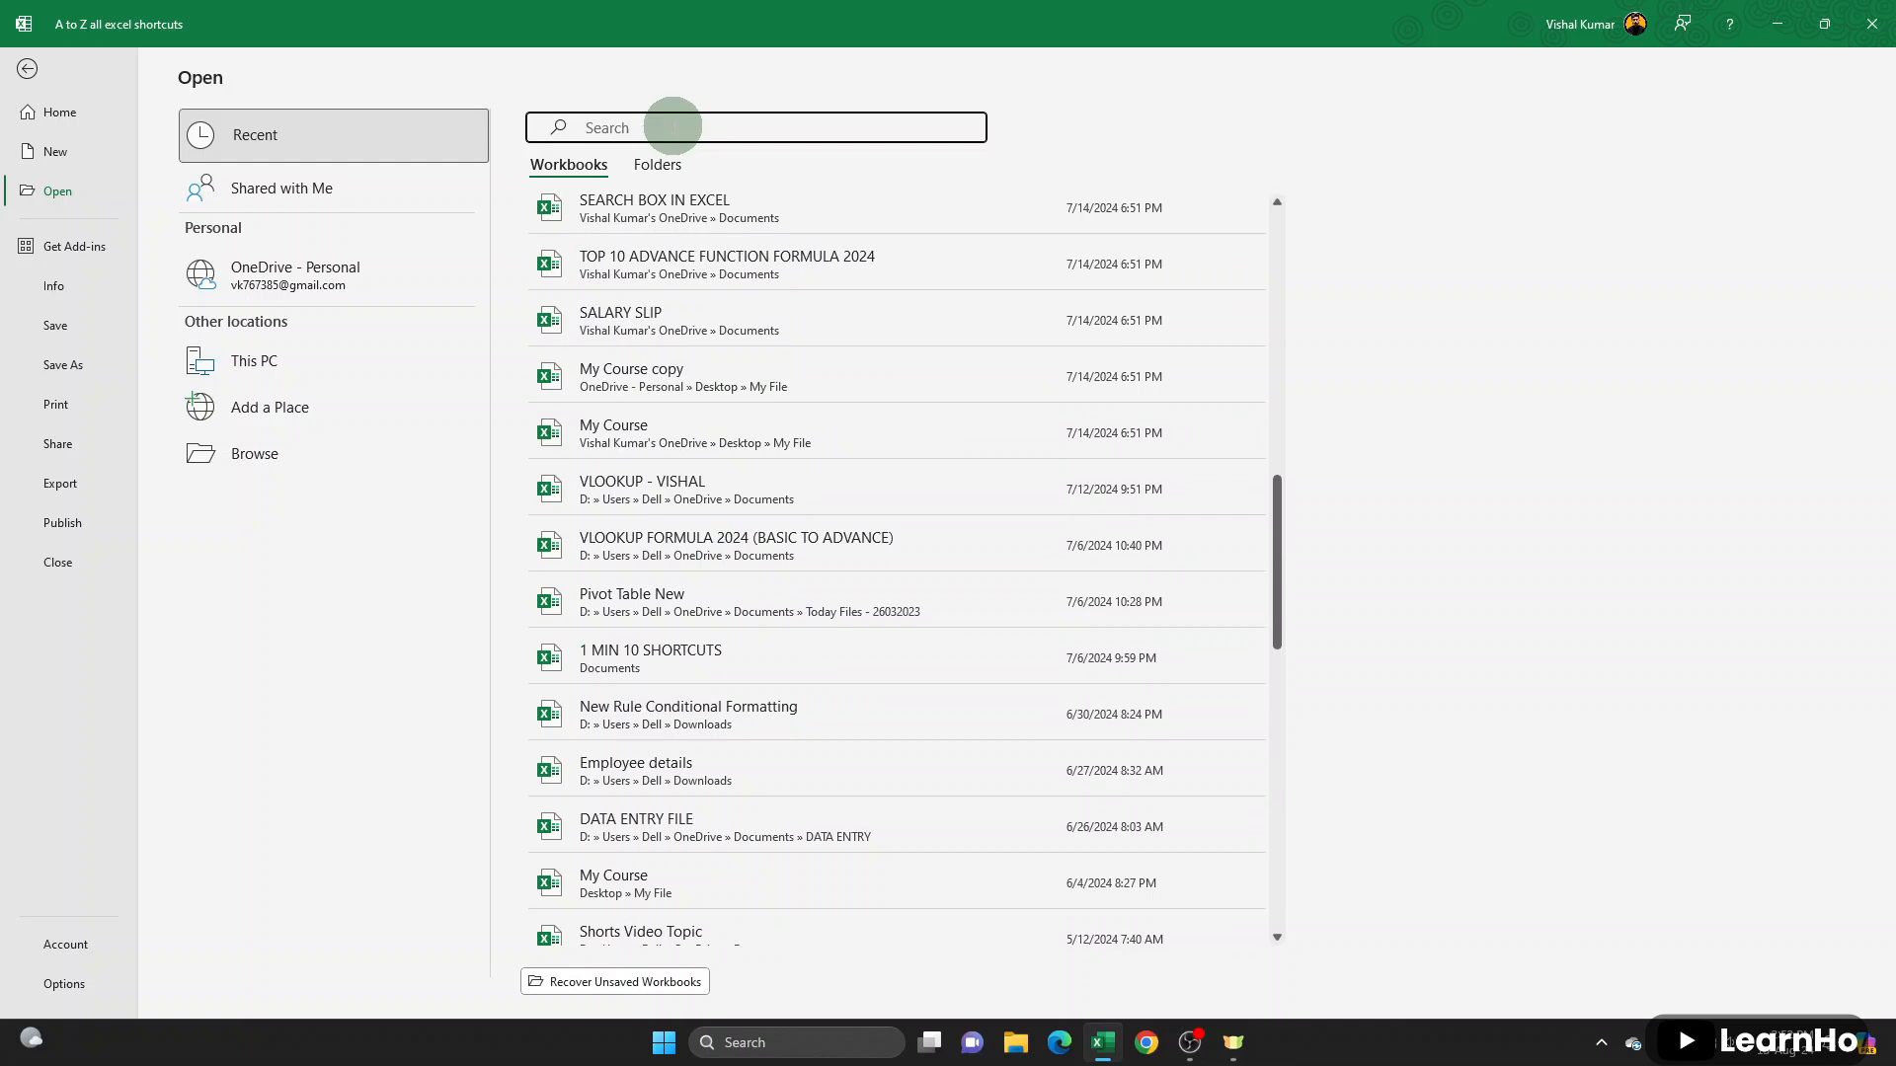
double_click(306, 369)
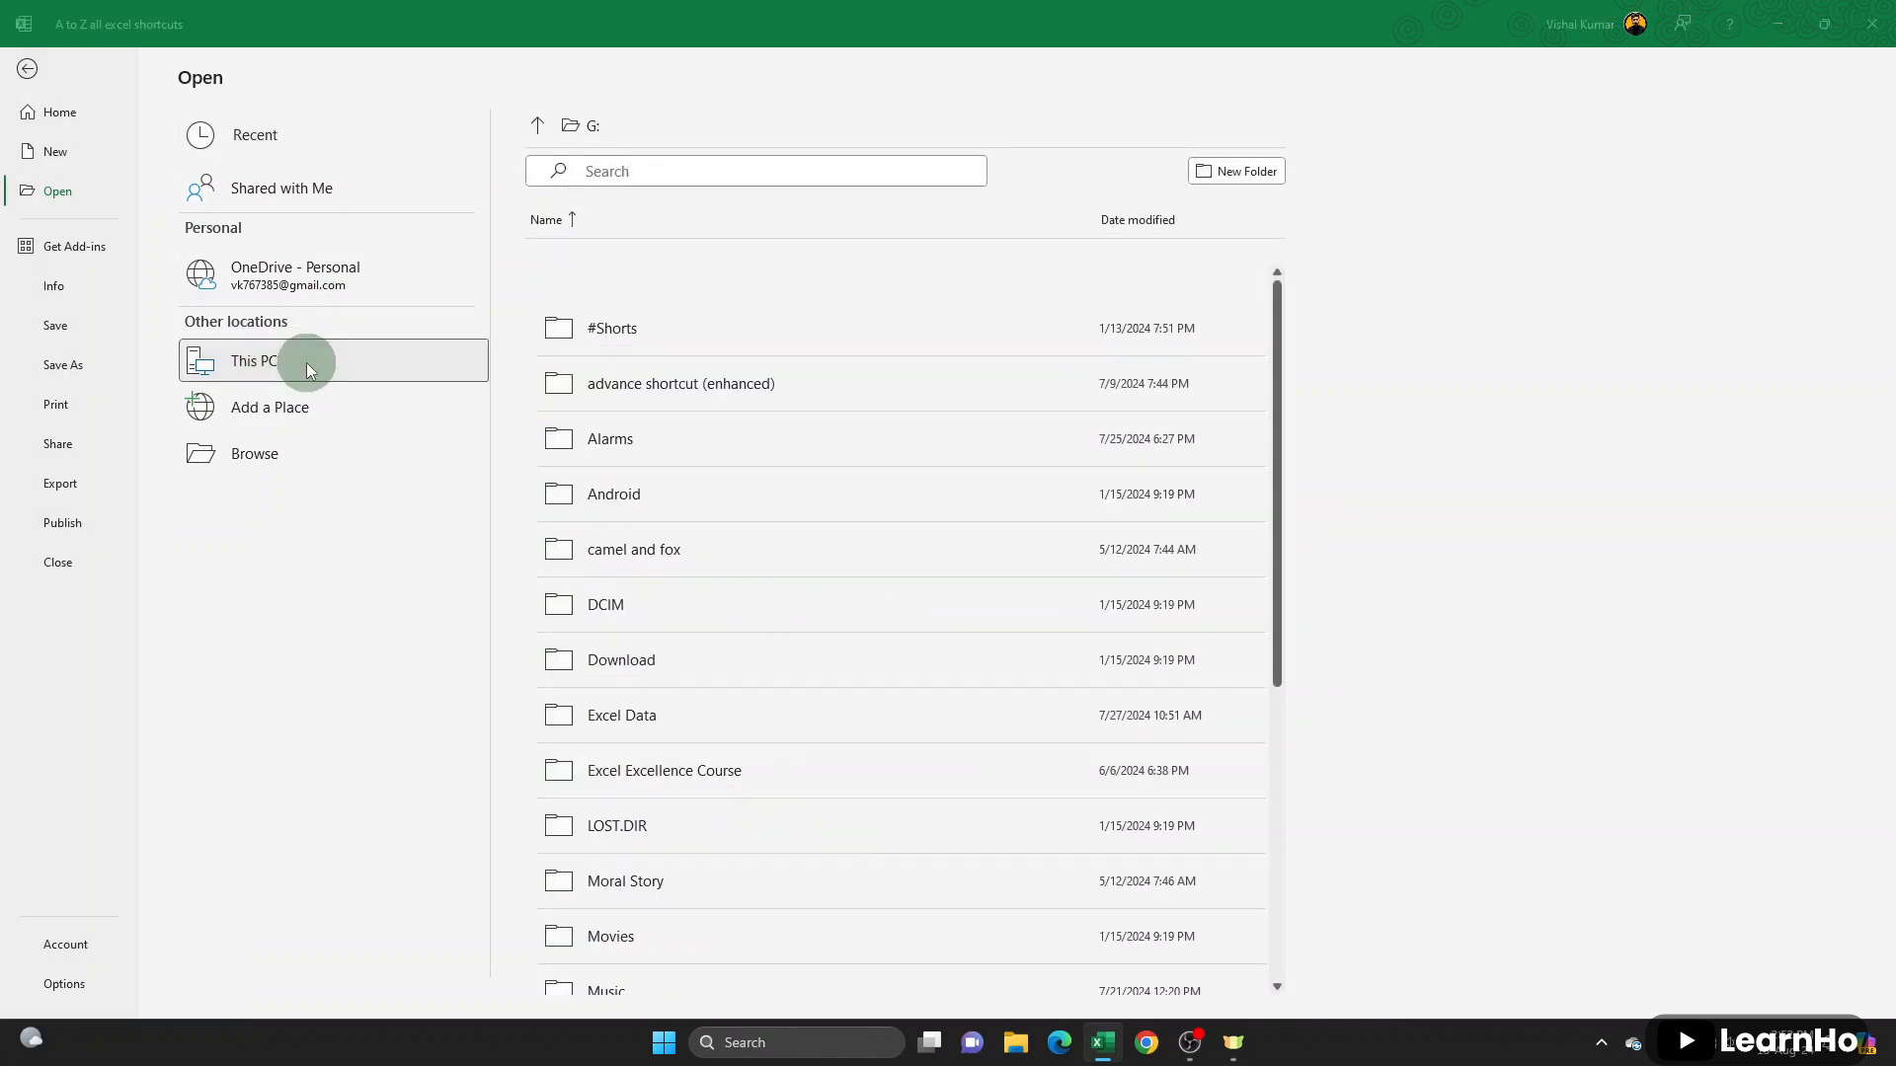
scroll(321, 351, down, 5)
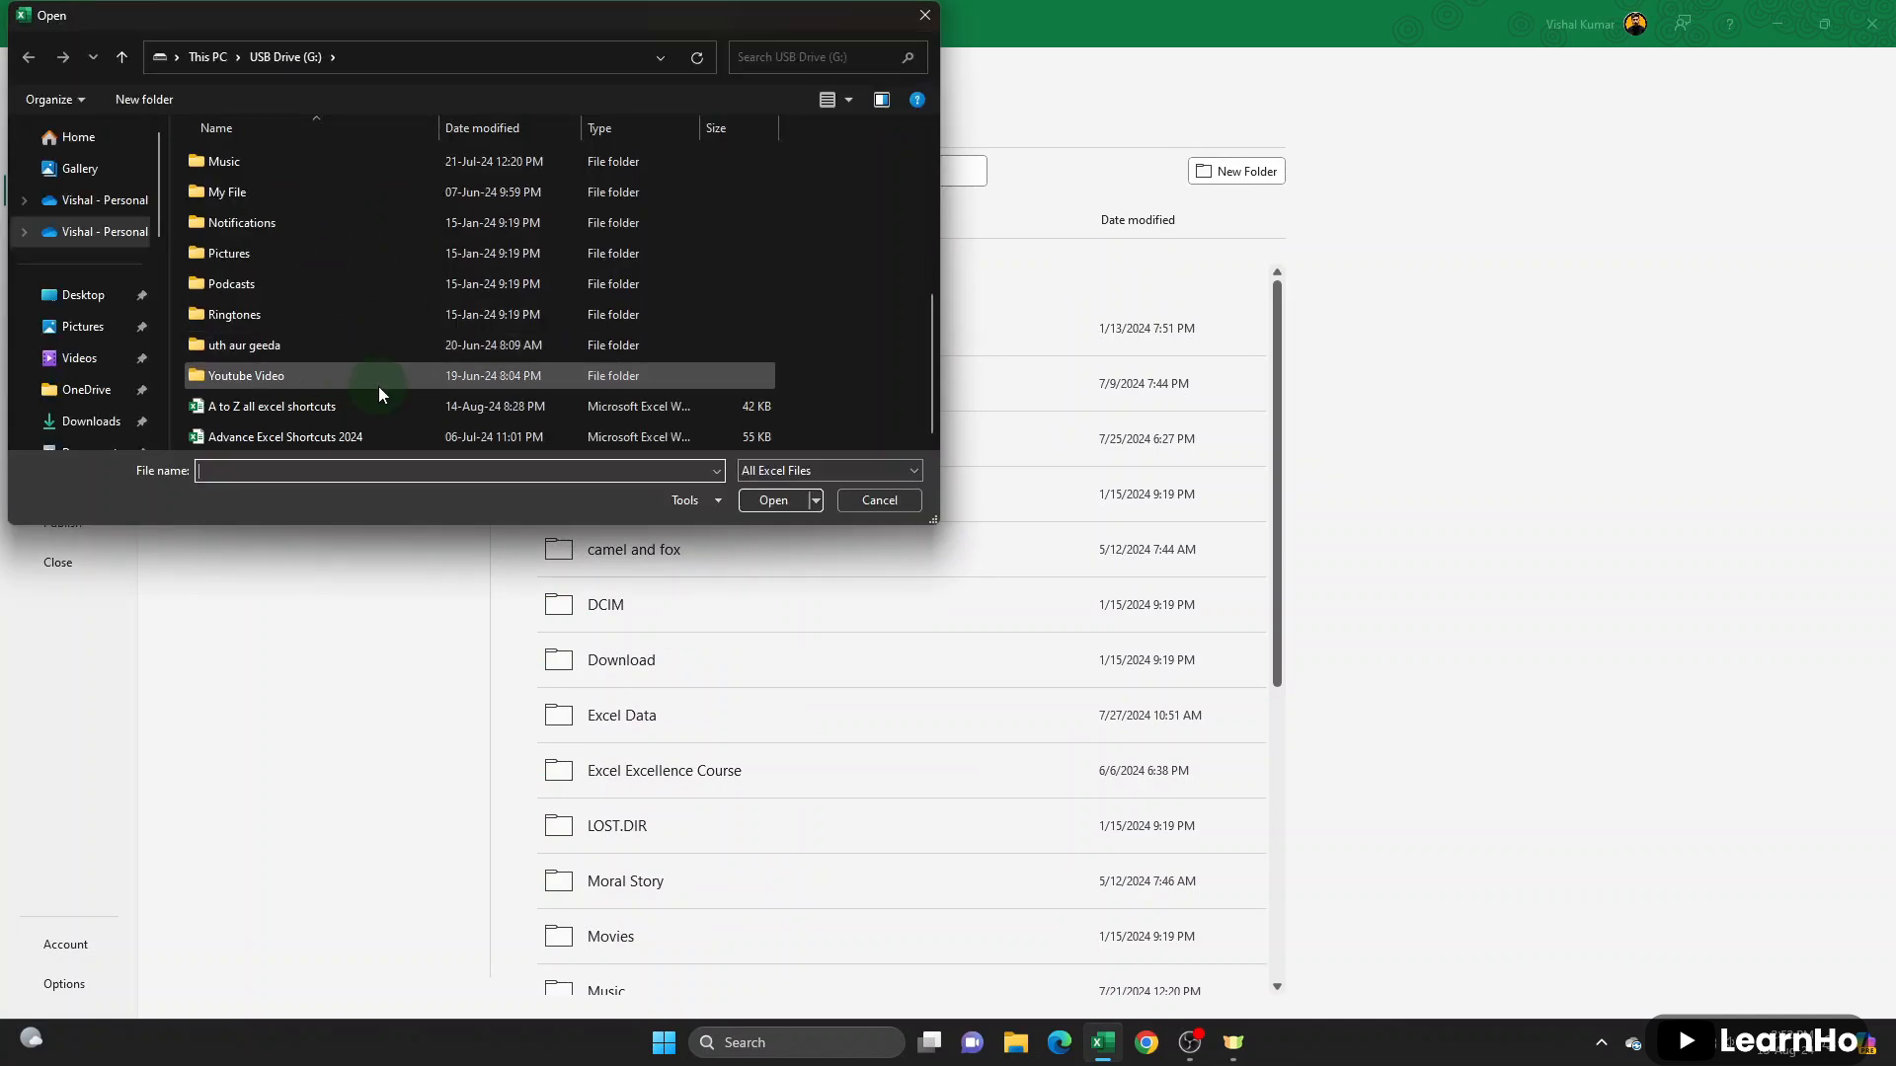
click(862, 499)
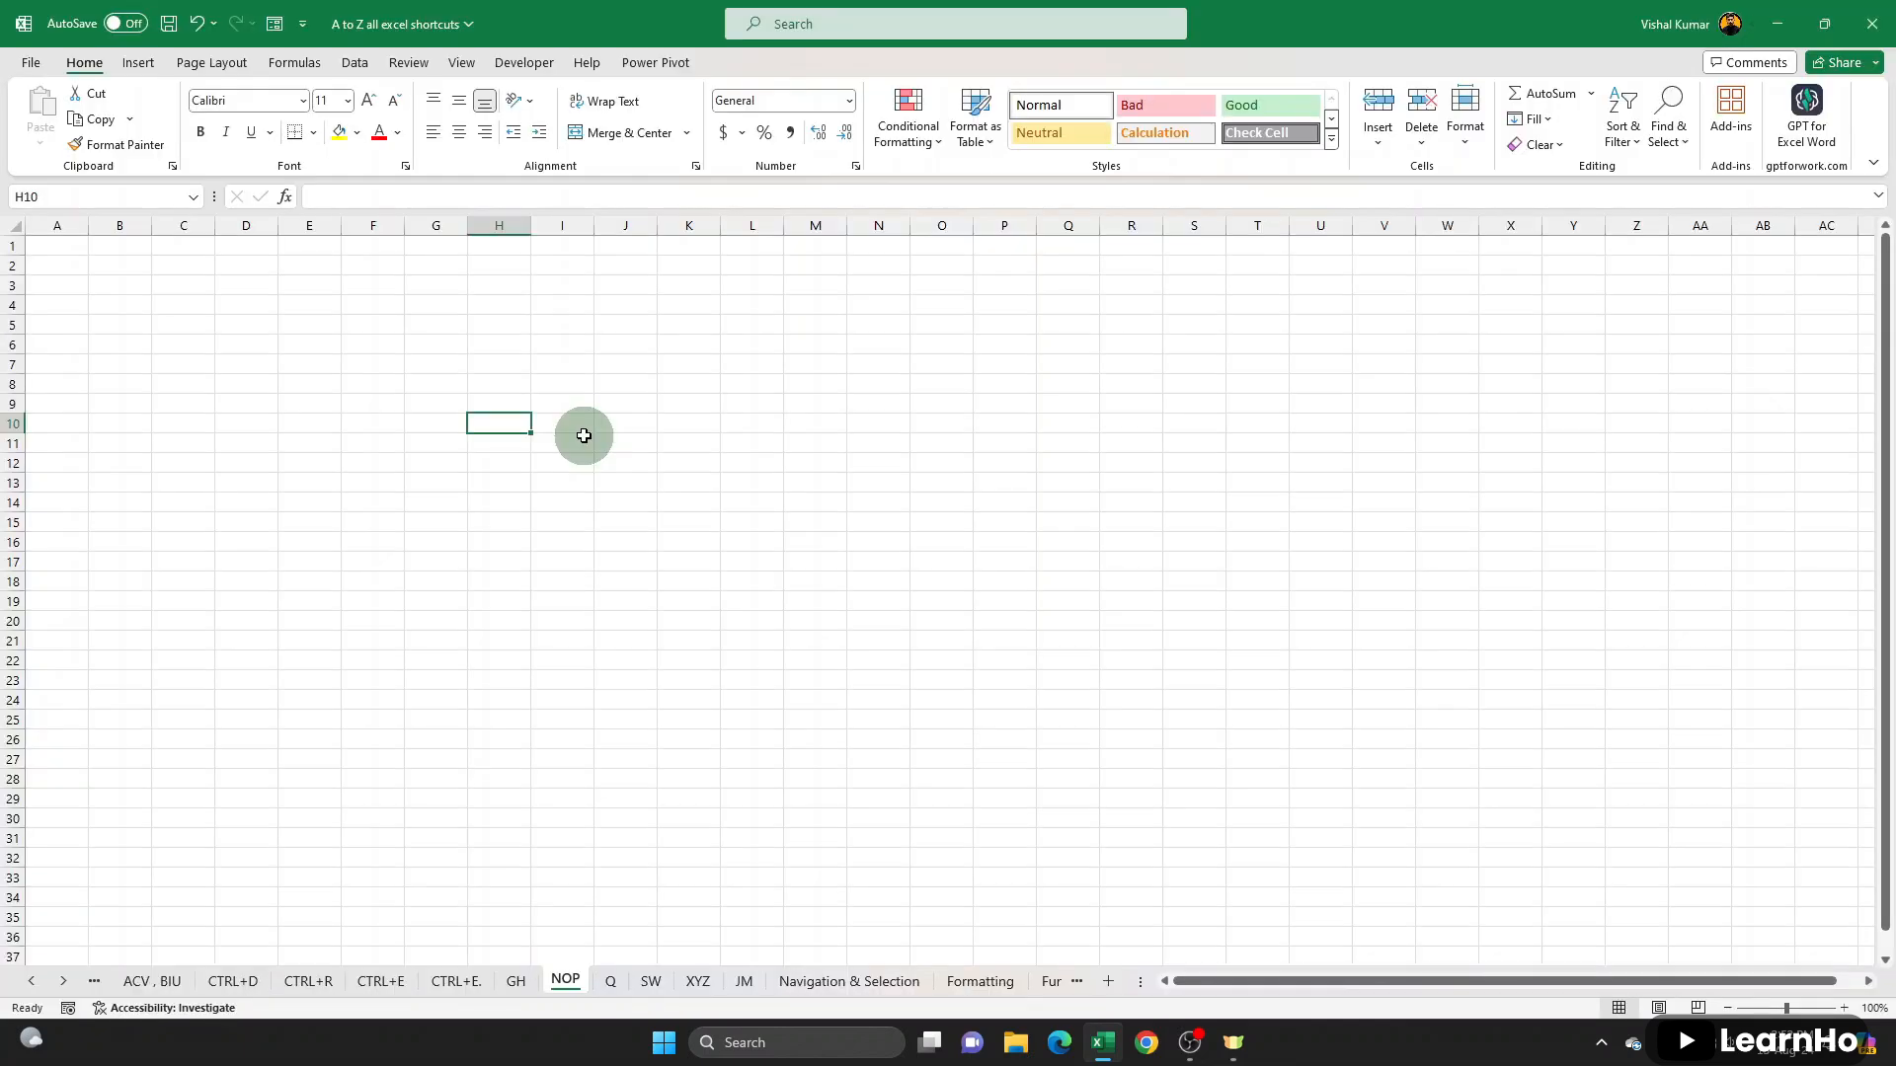
- Switch to the GH sheet, point out the employee table, and open its print preview
click(508, 981)
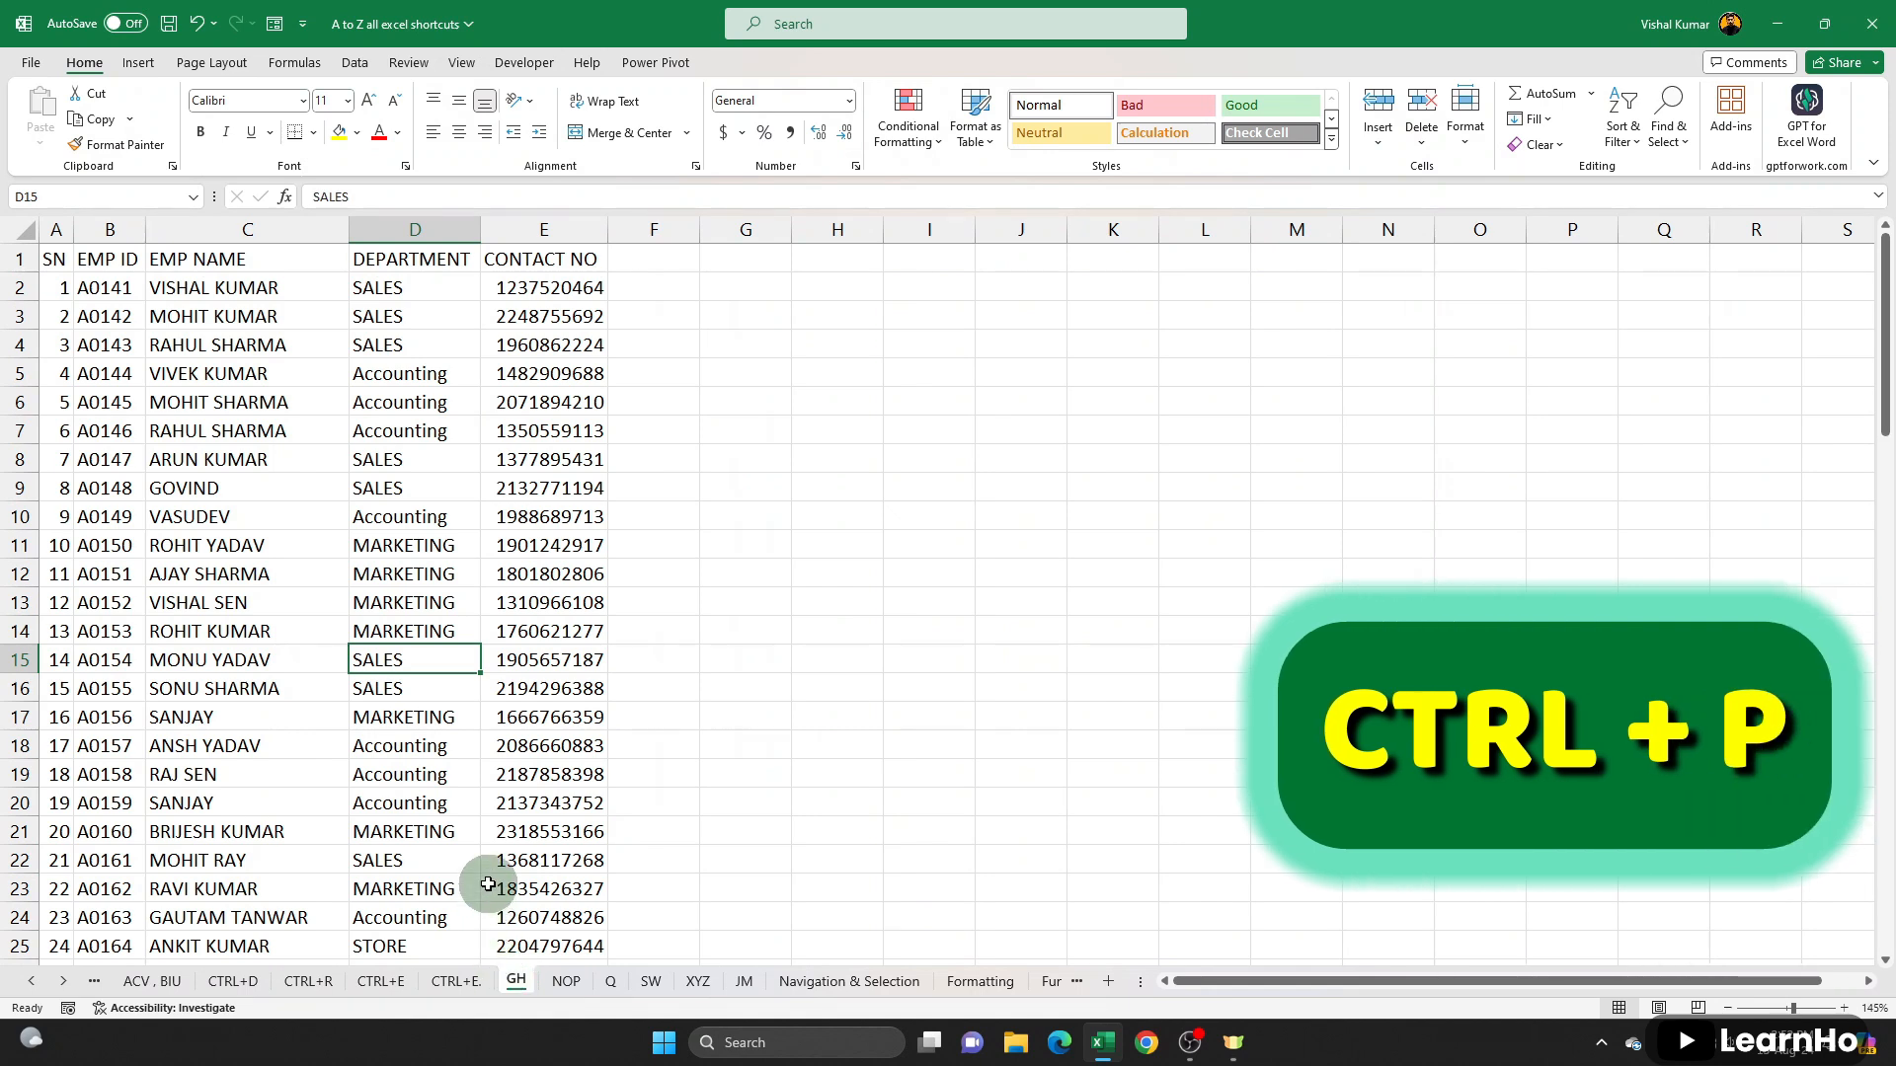
drag(79, 258, 559, 682)
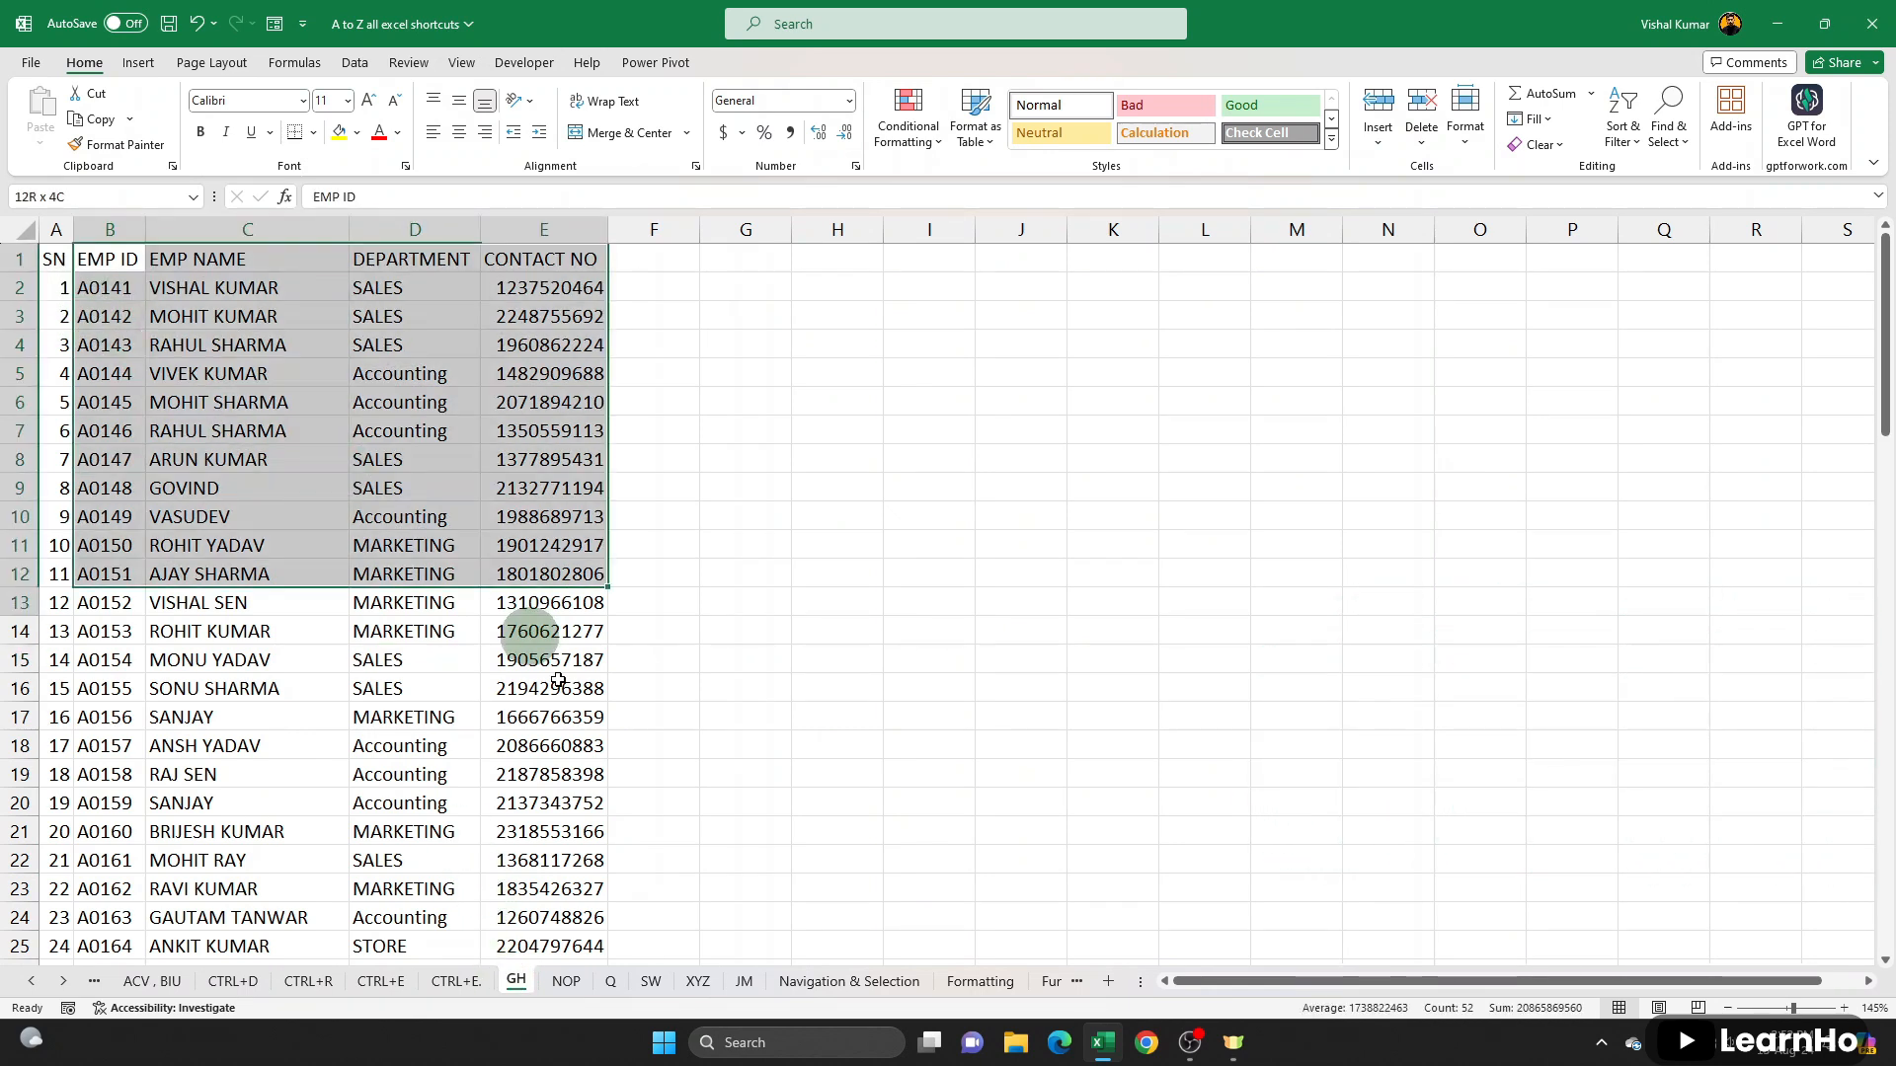
click(337, 516)
key(ctrl+p)
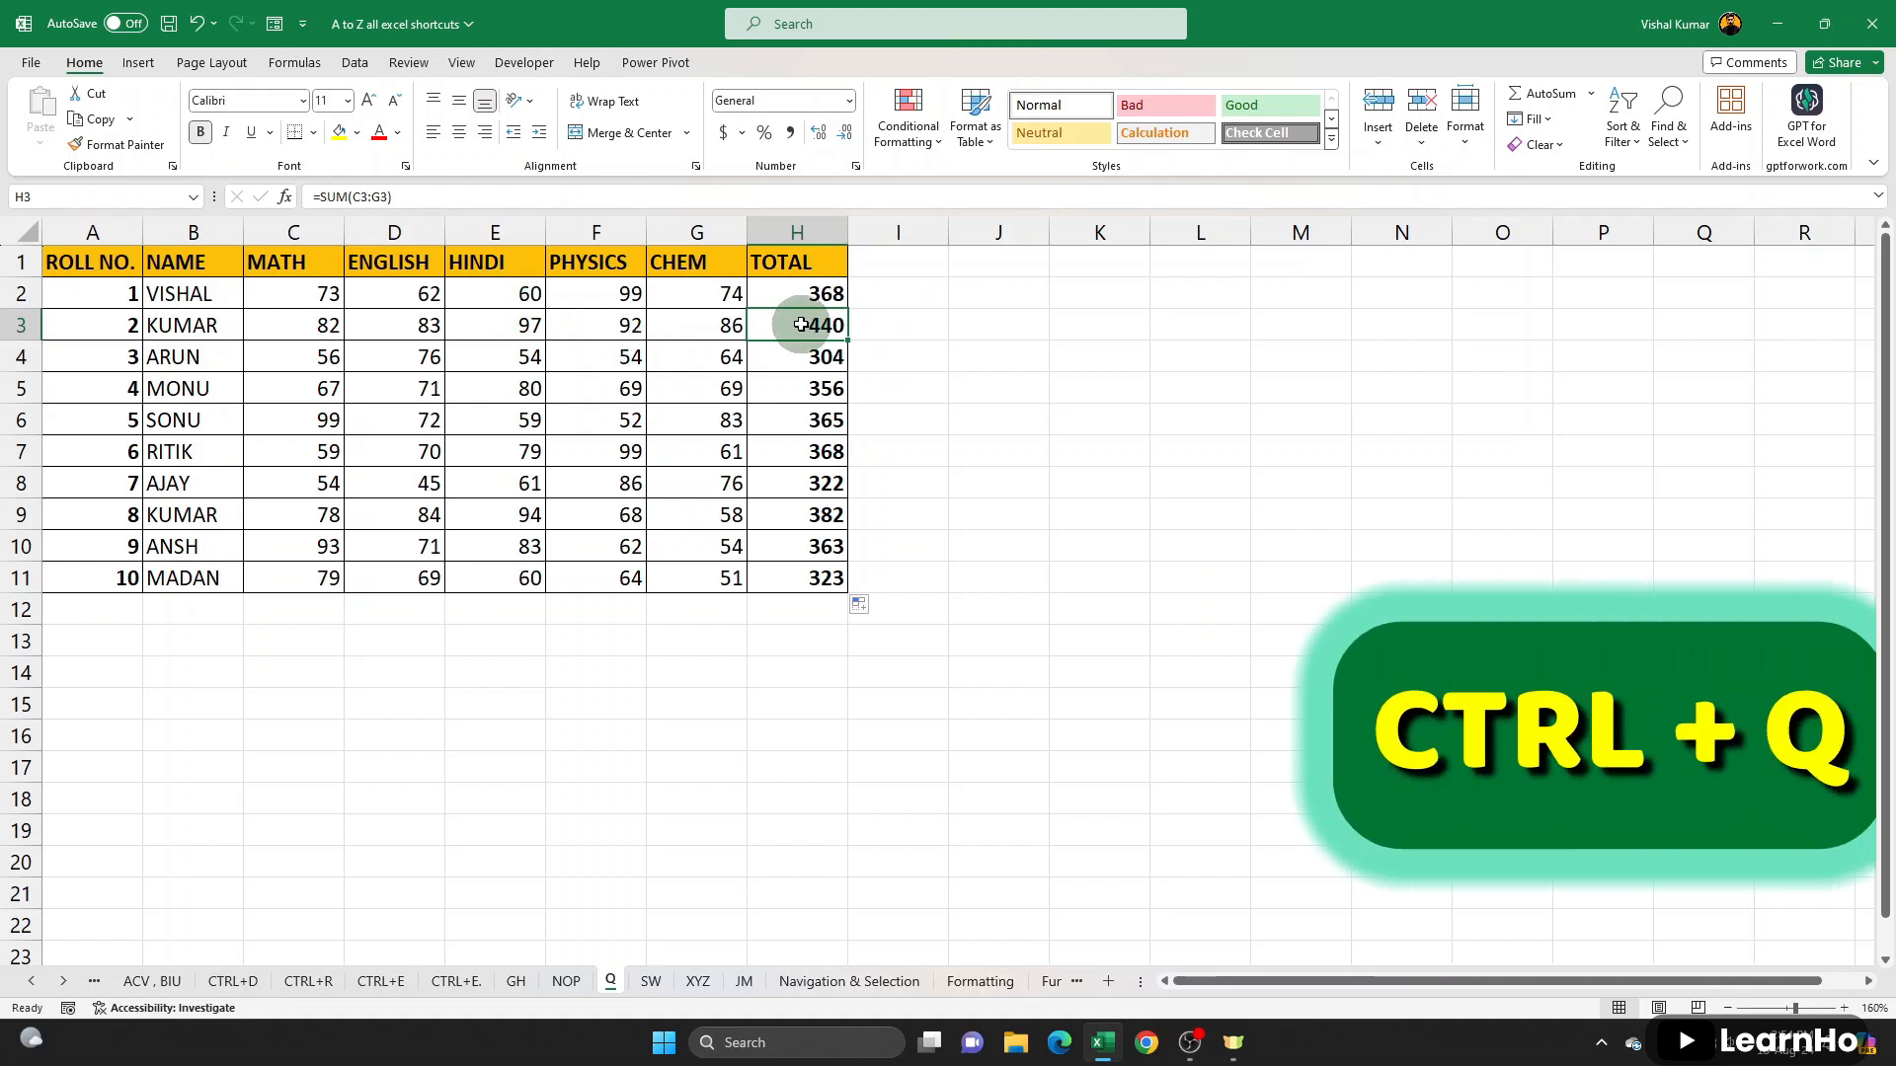
- Highlight marks greater than 90 in C2:G11 on the Q sheet, using Light Red Fill with Dark Red Text
drag(305, 288, 725, 573)
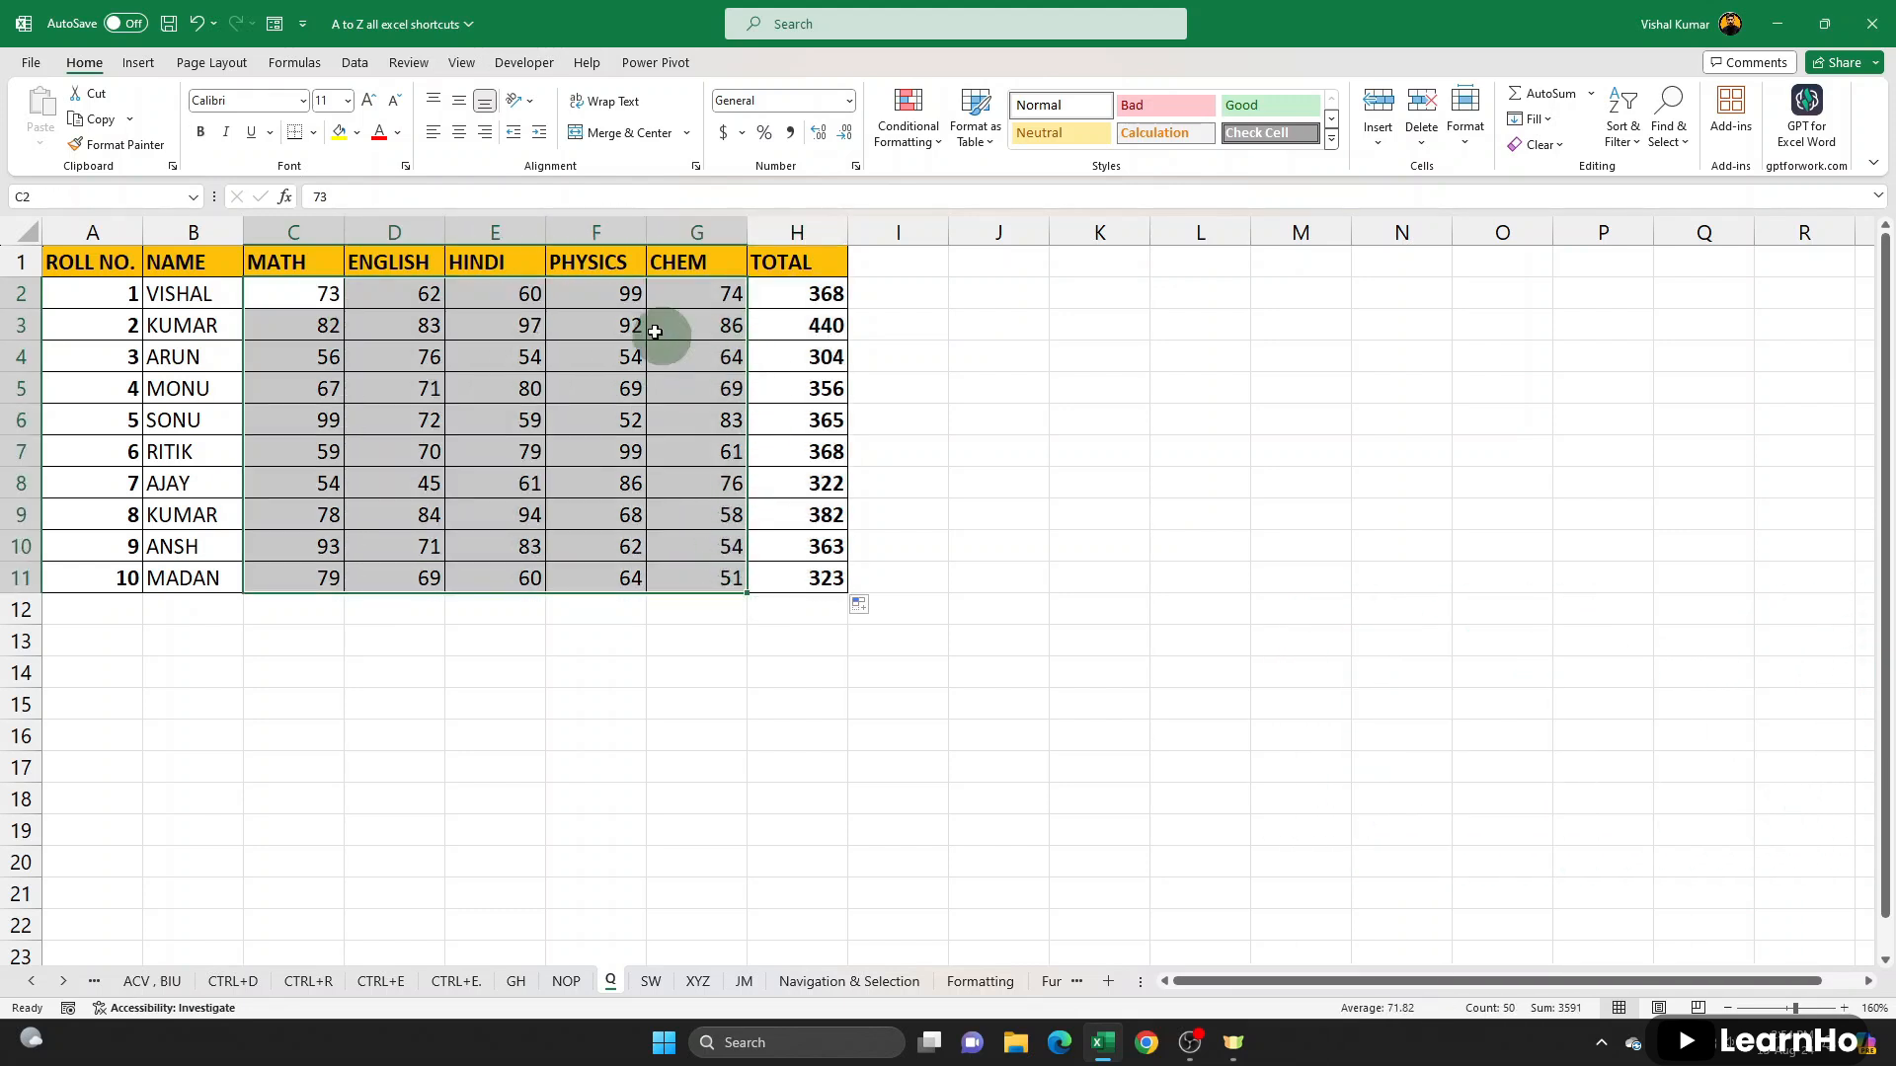
key(ctrl+q)
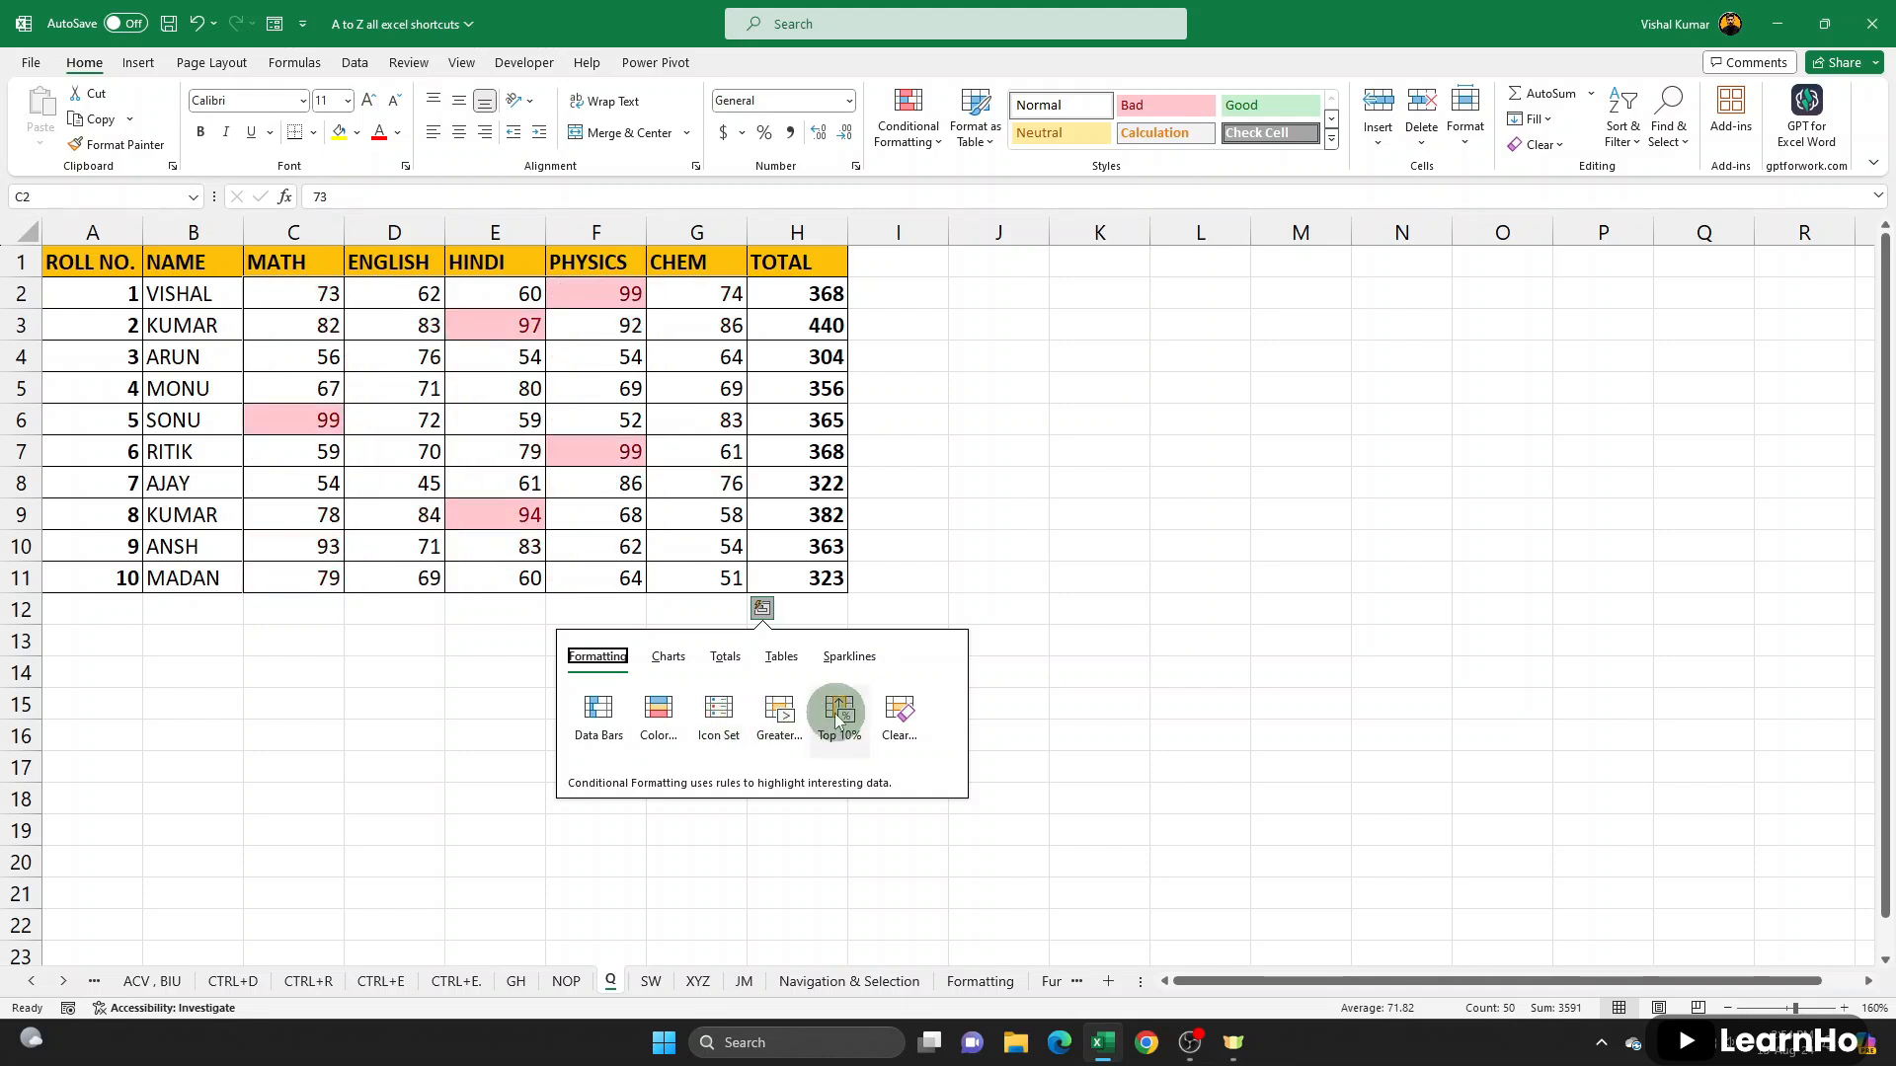
click(779, 726)
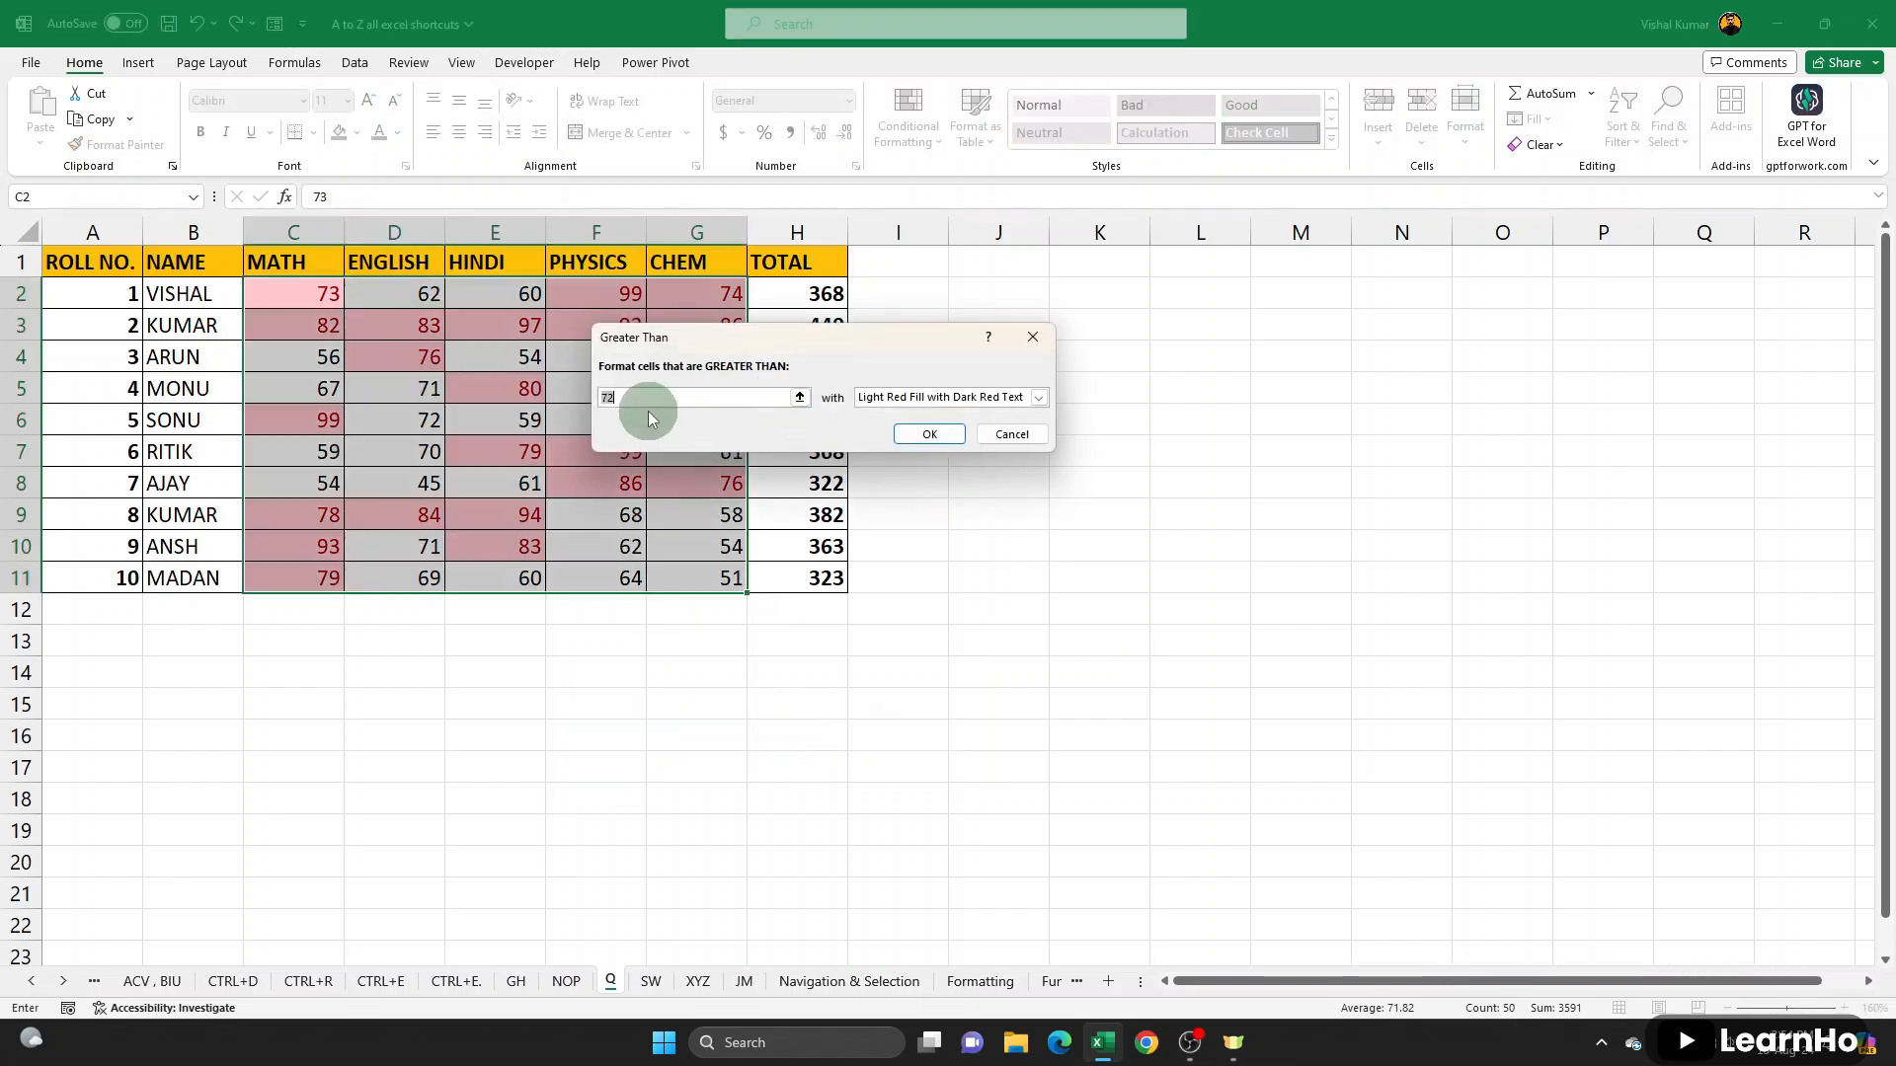
text(90)
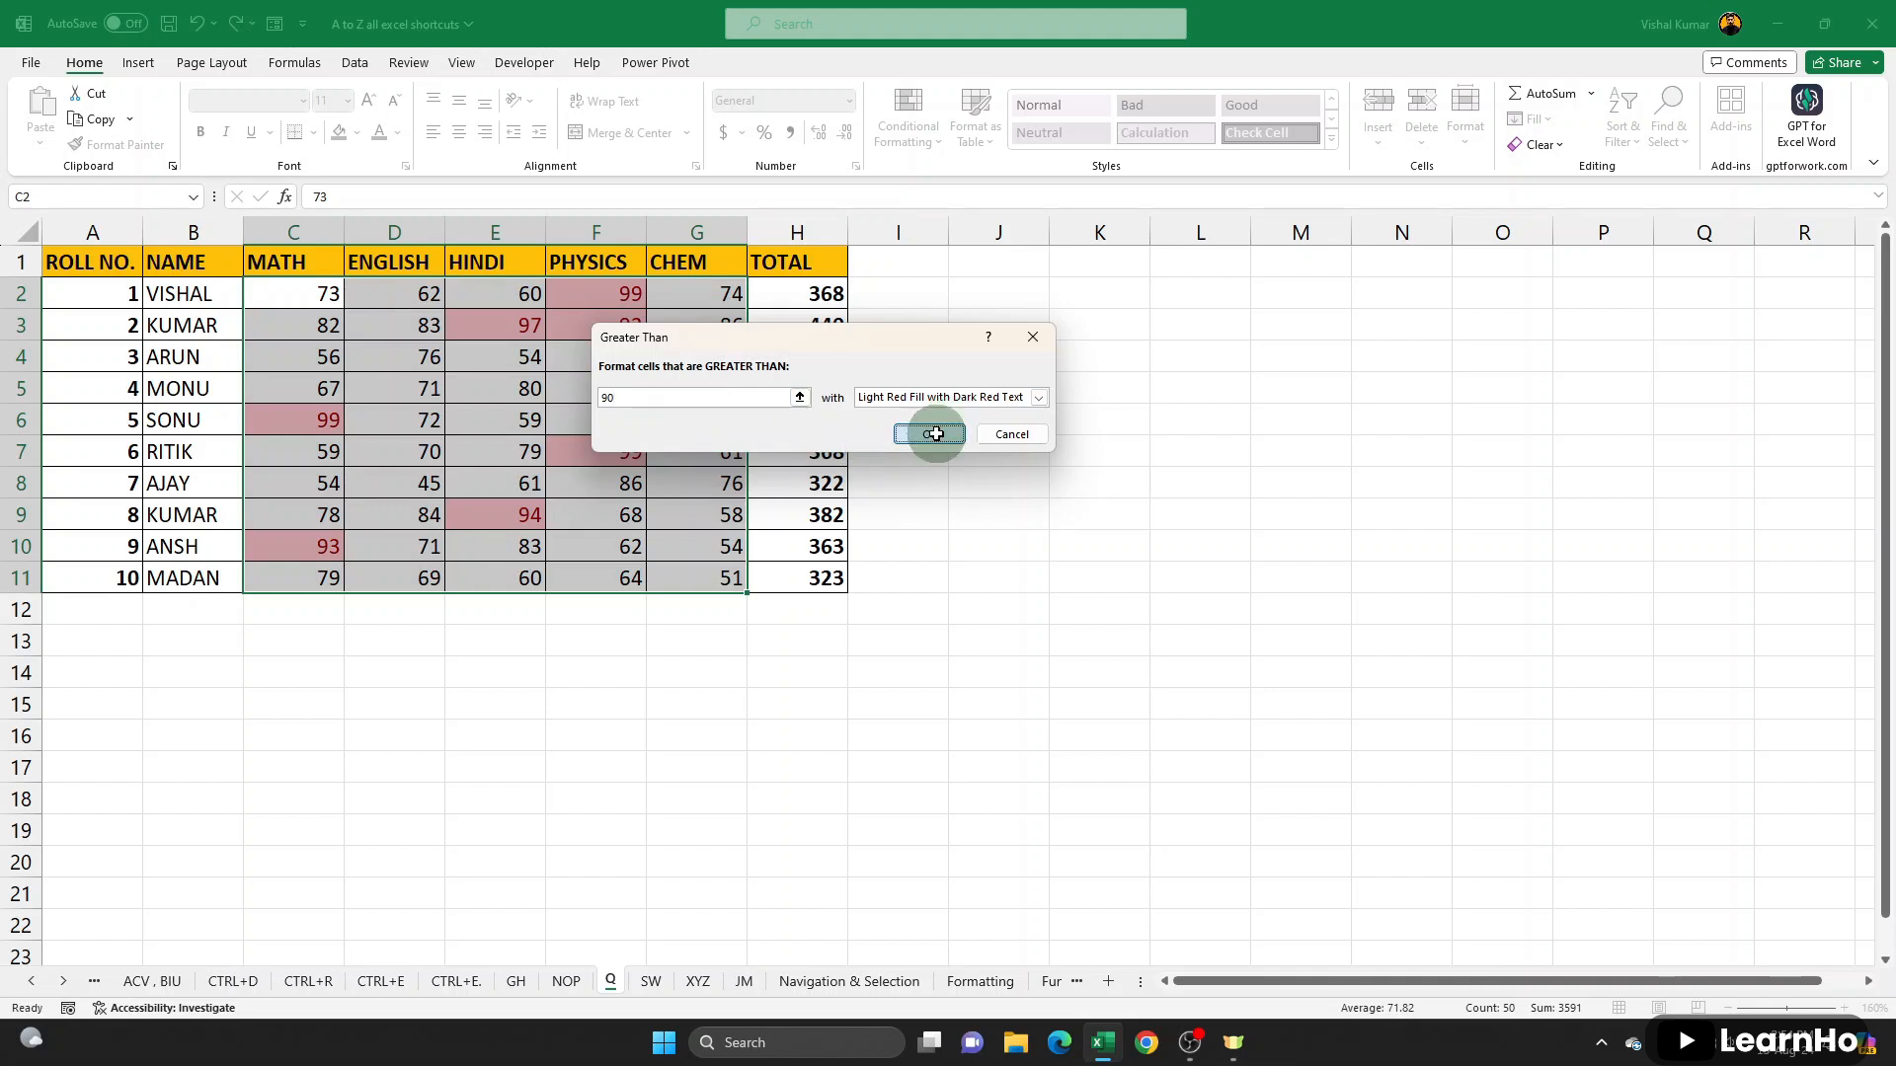
click(930, 434)
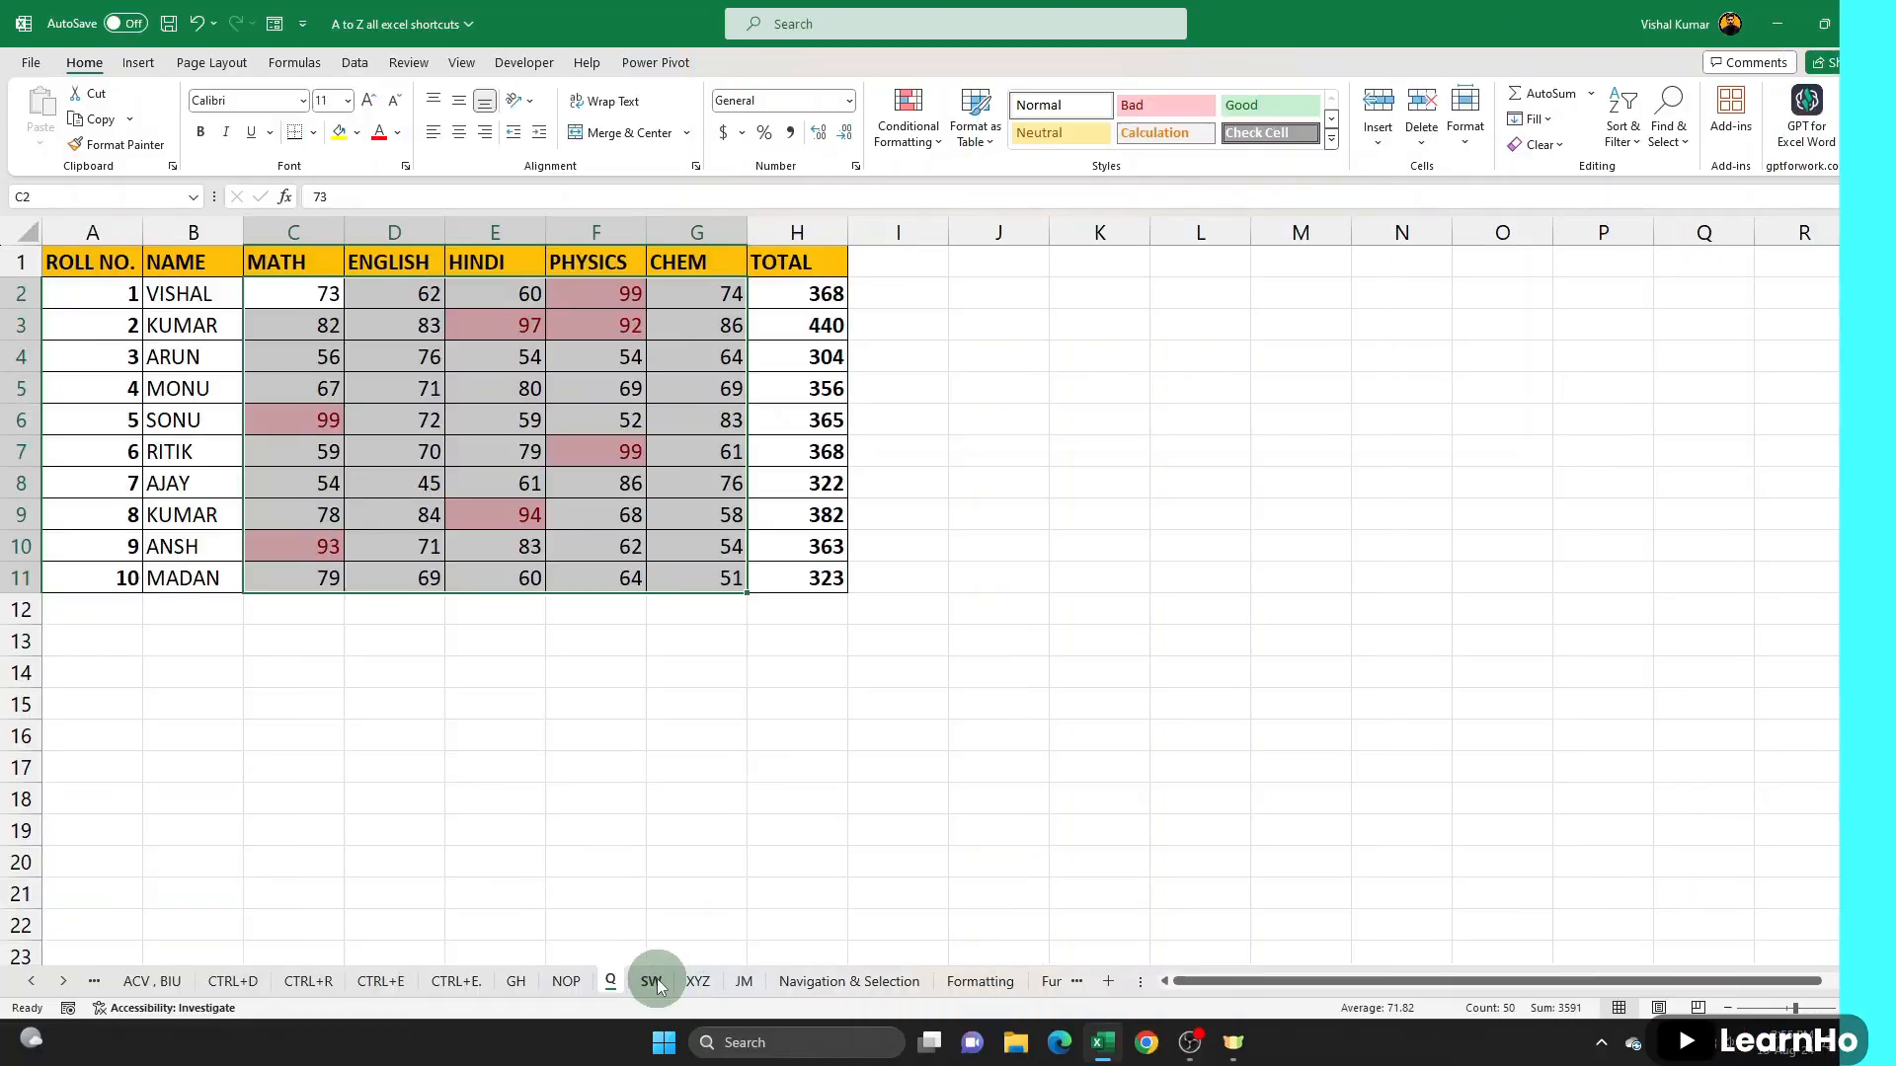
- Switch to the SW sheet and save the workbook
click(651, 981)
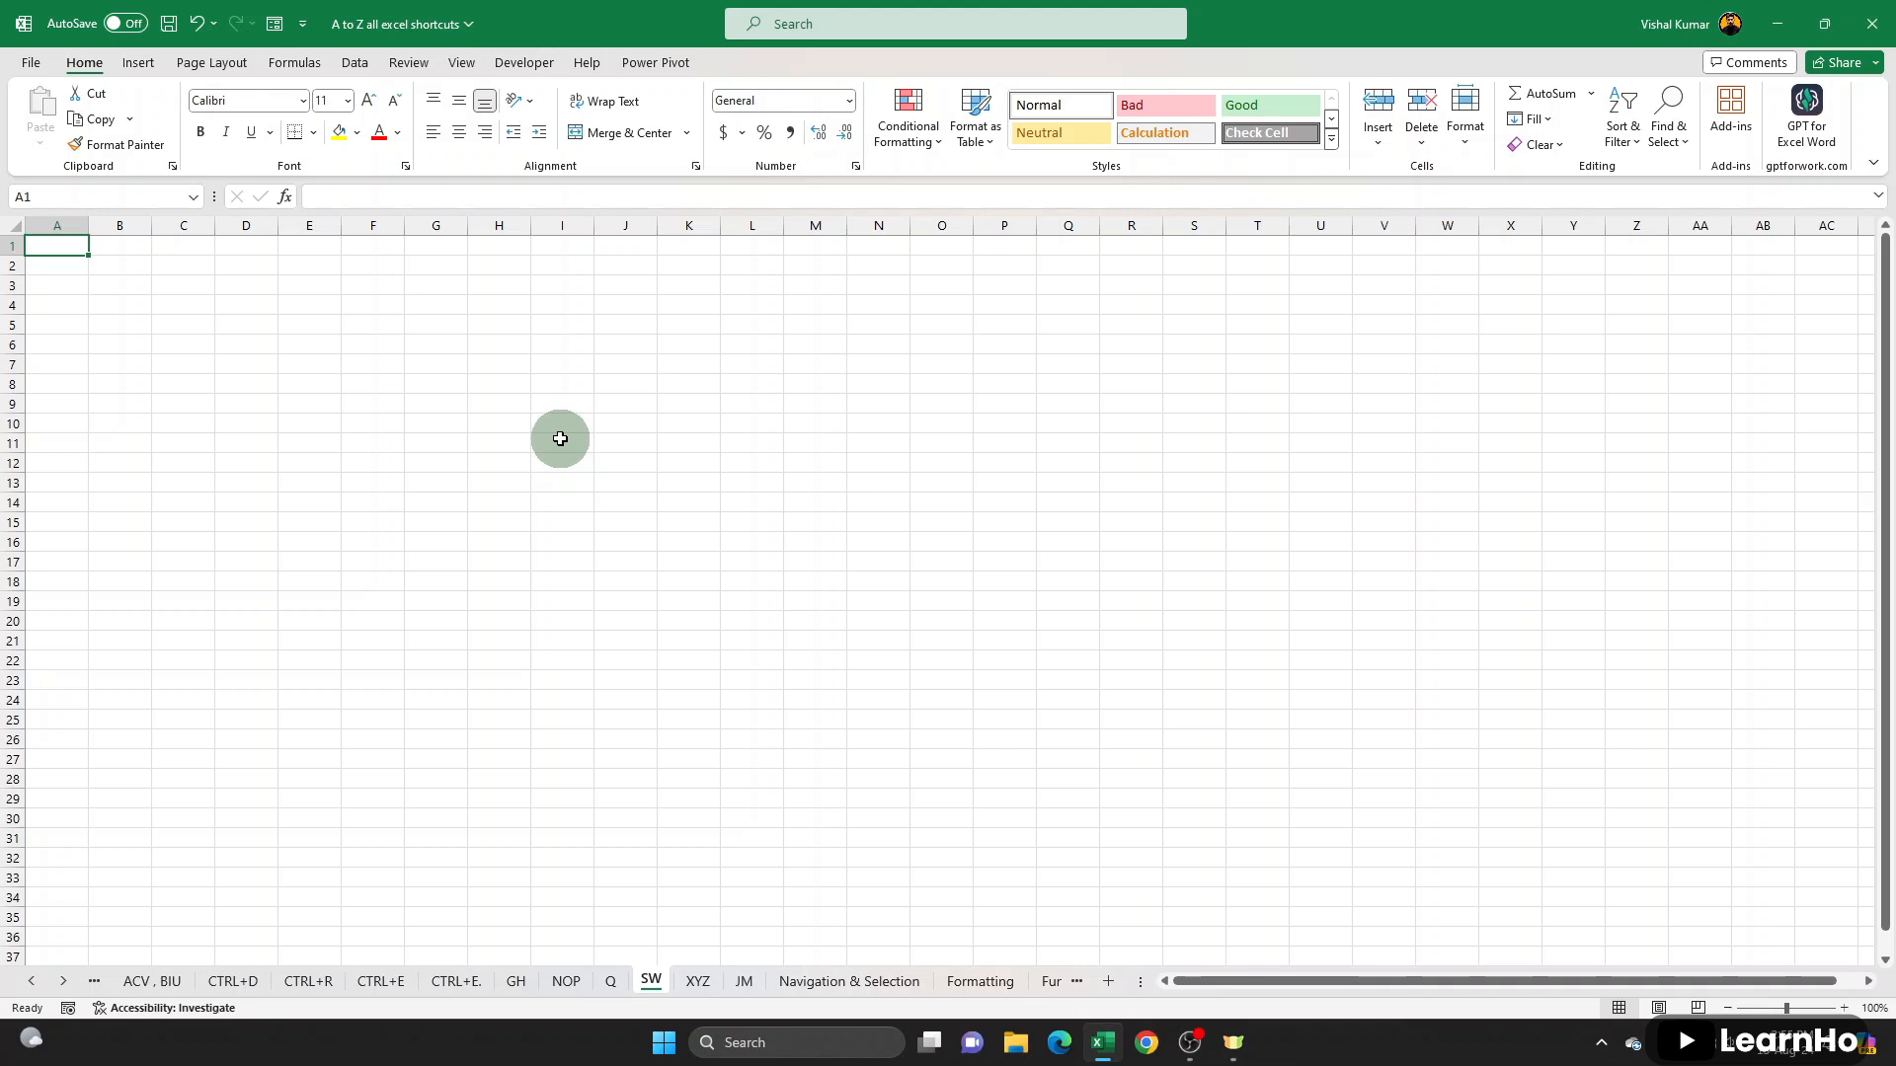
key(ctrl+s)
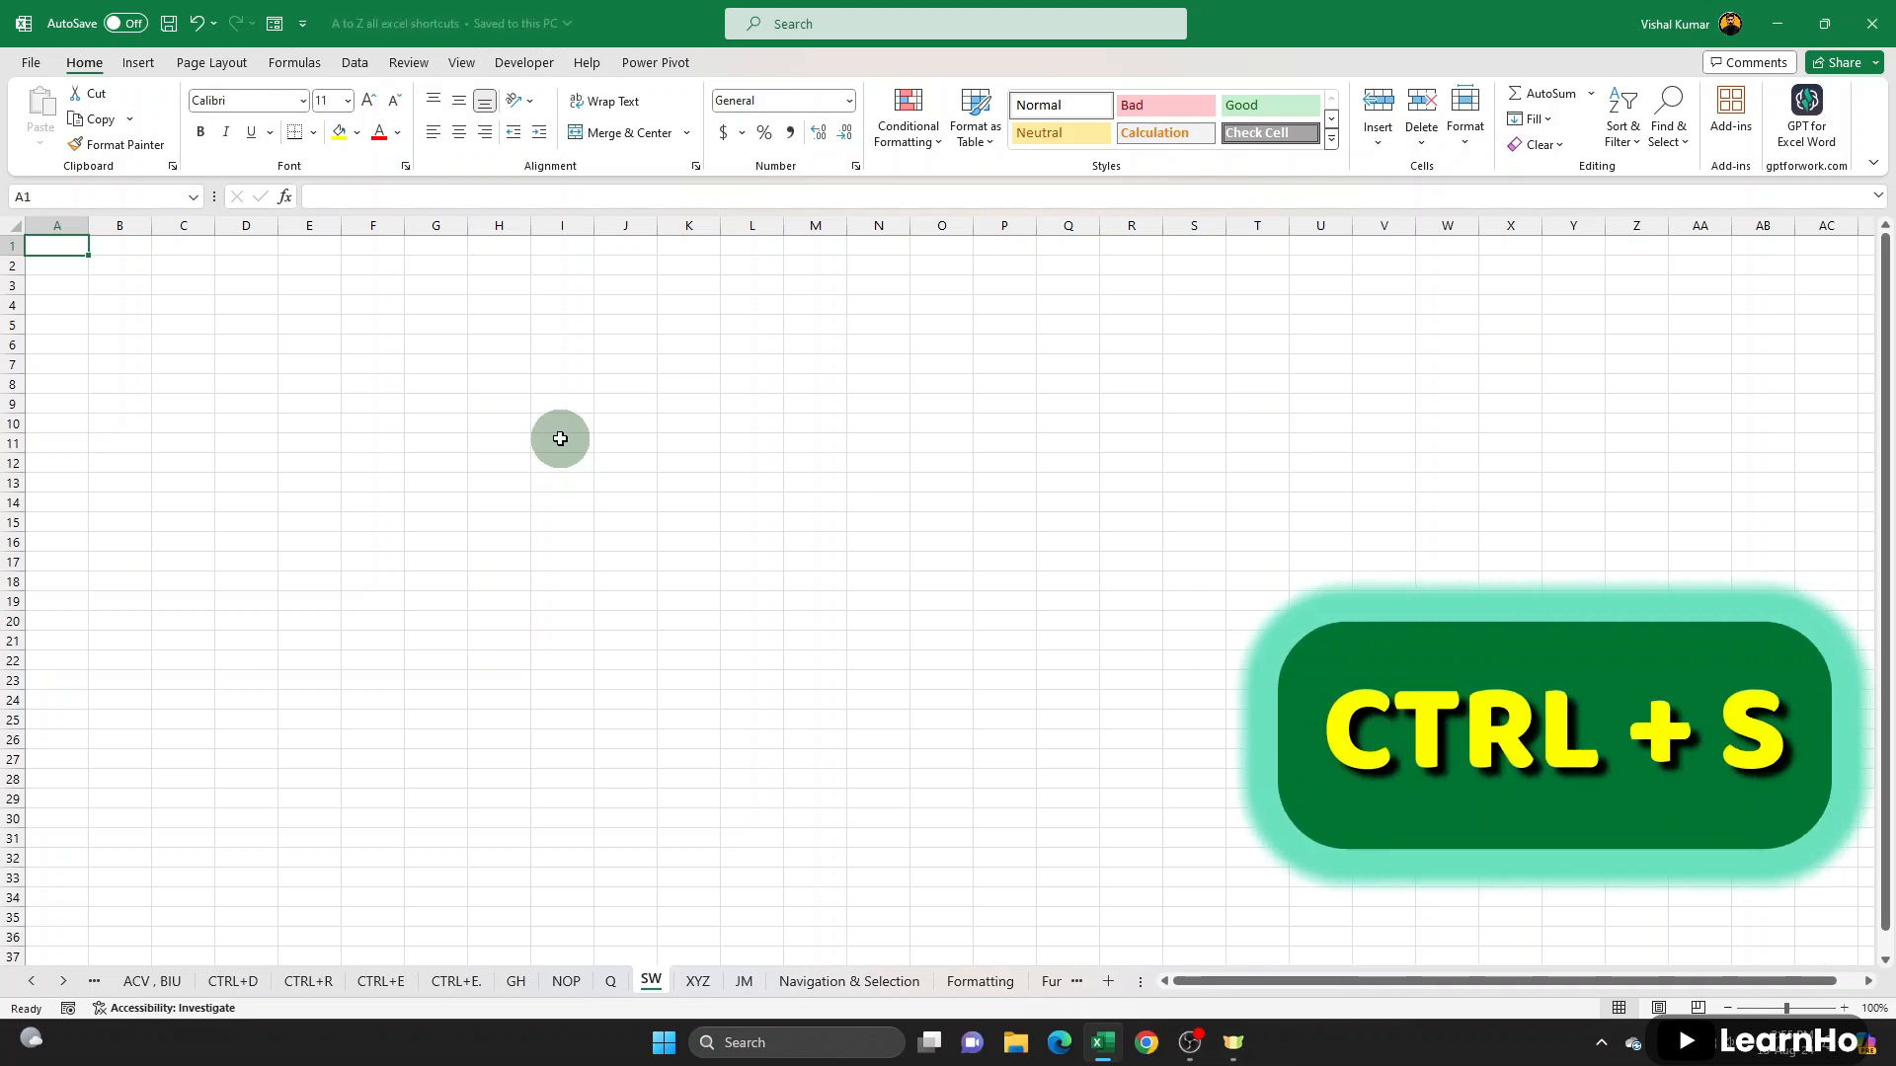
drag(351, 313, 820, 716)
click(643, 524)
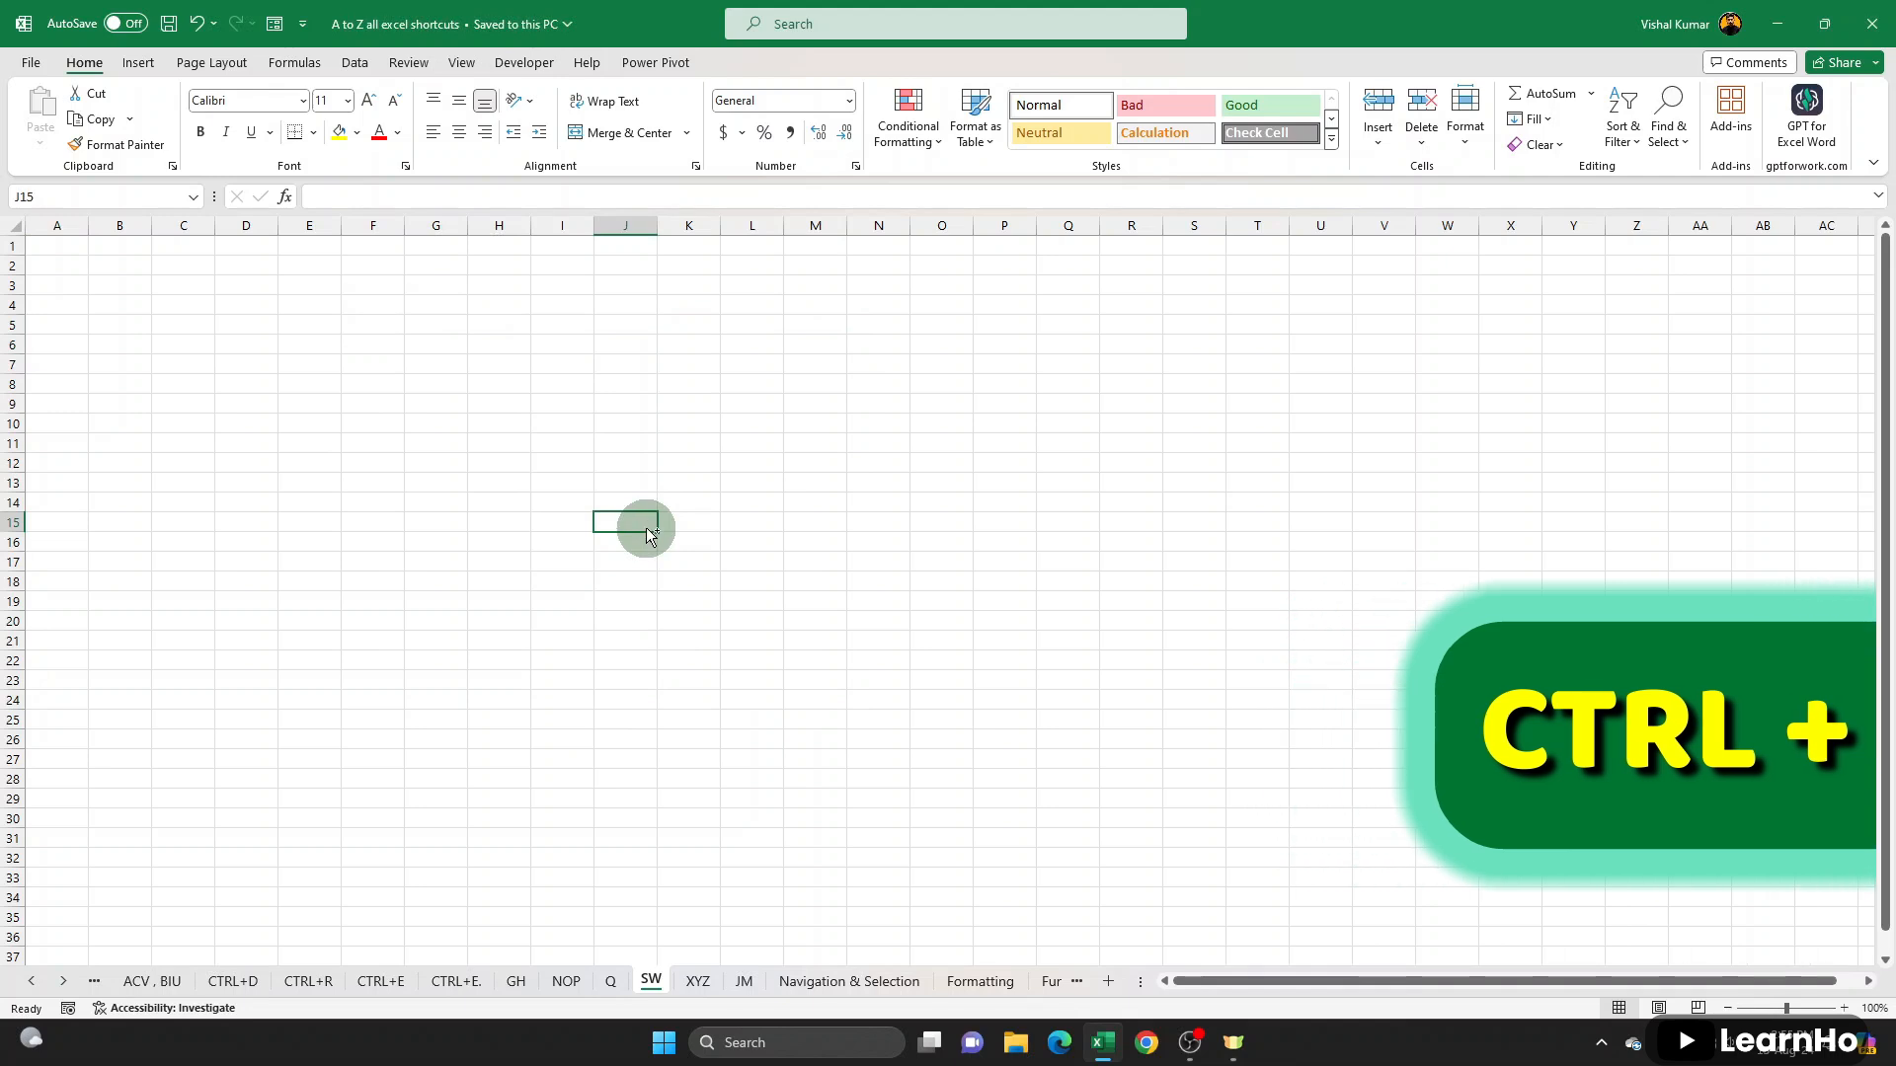
click(605, 459)
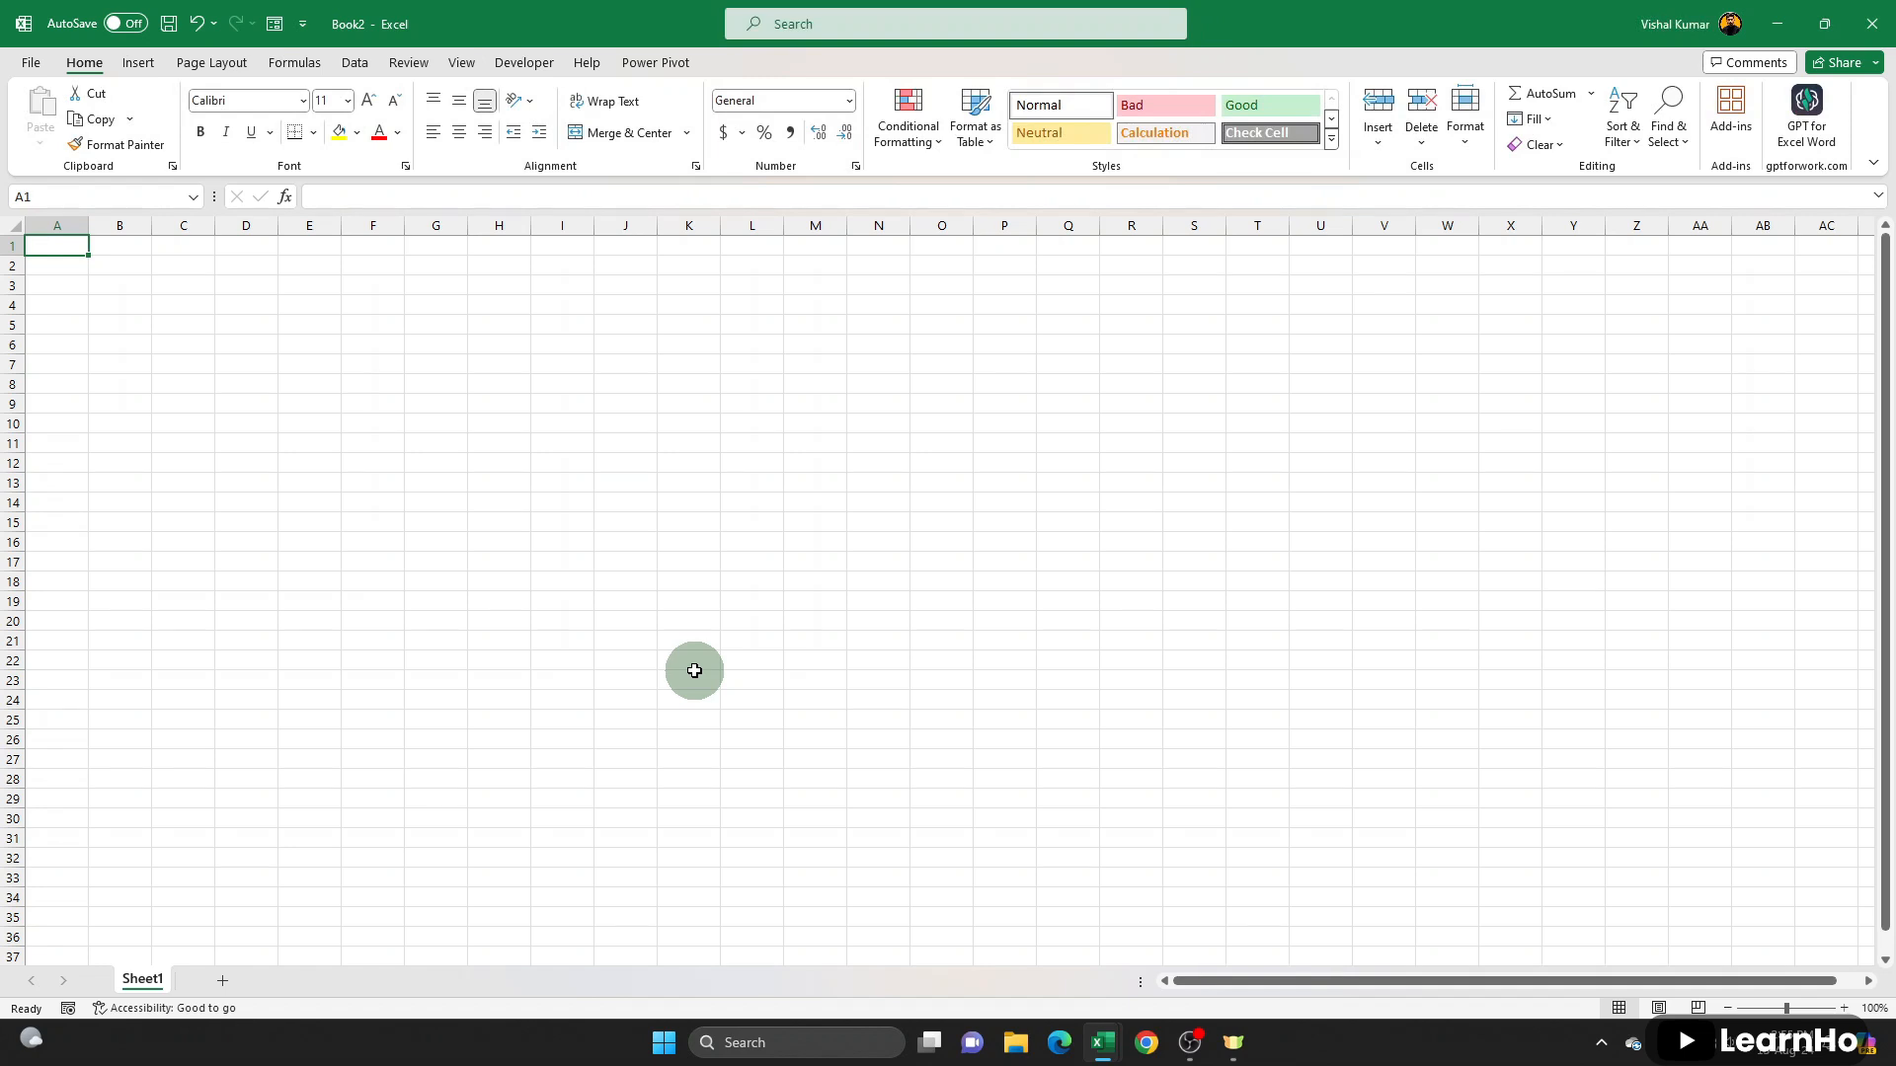
- Examine the save locations offered for the new blank workbook, and cancel without saving
key(ctrl+s)
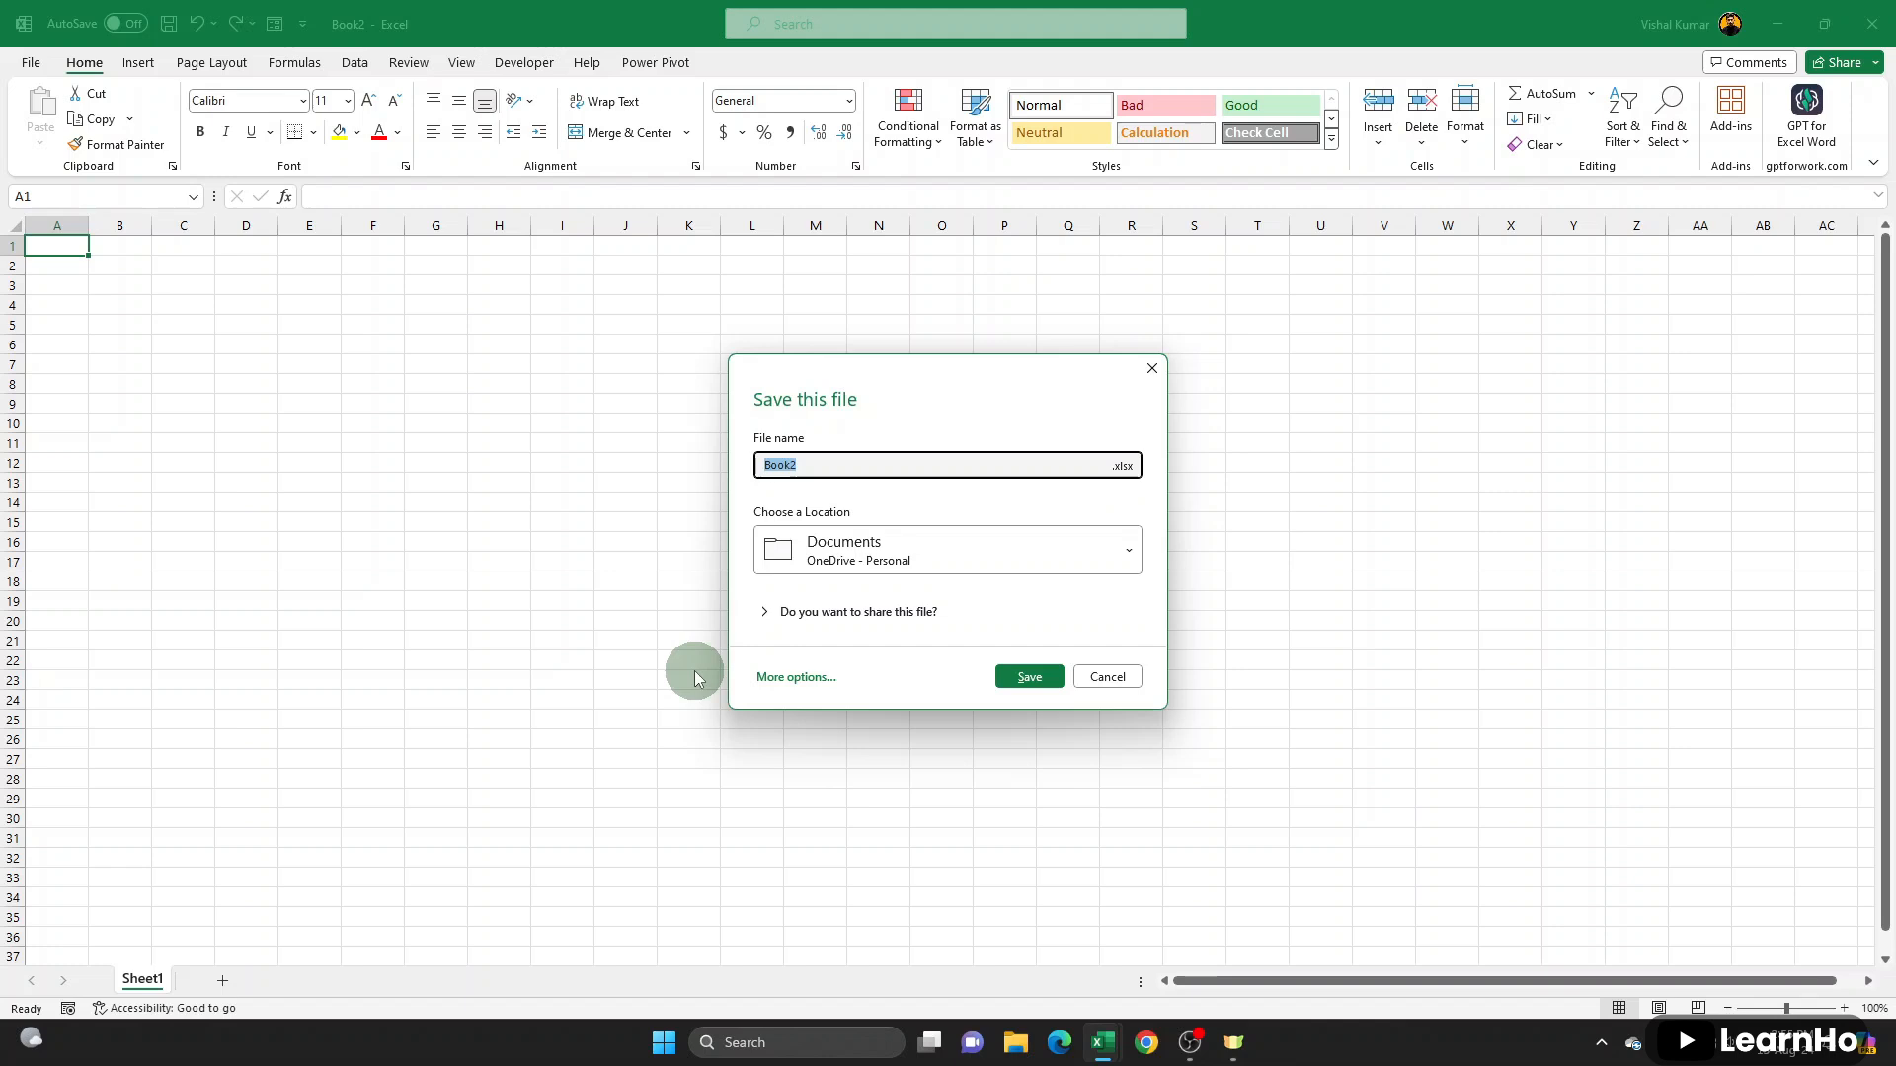
click(839, 553)
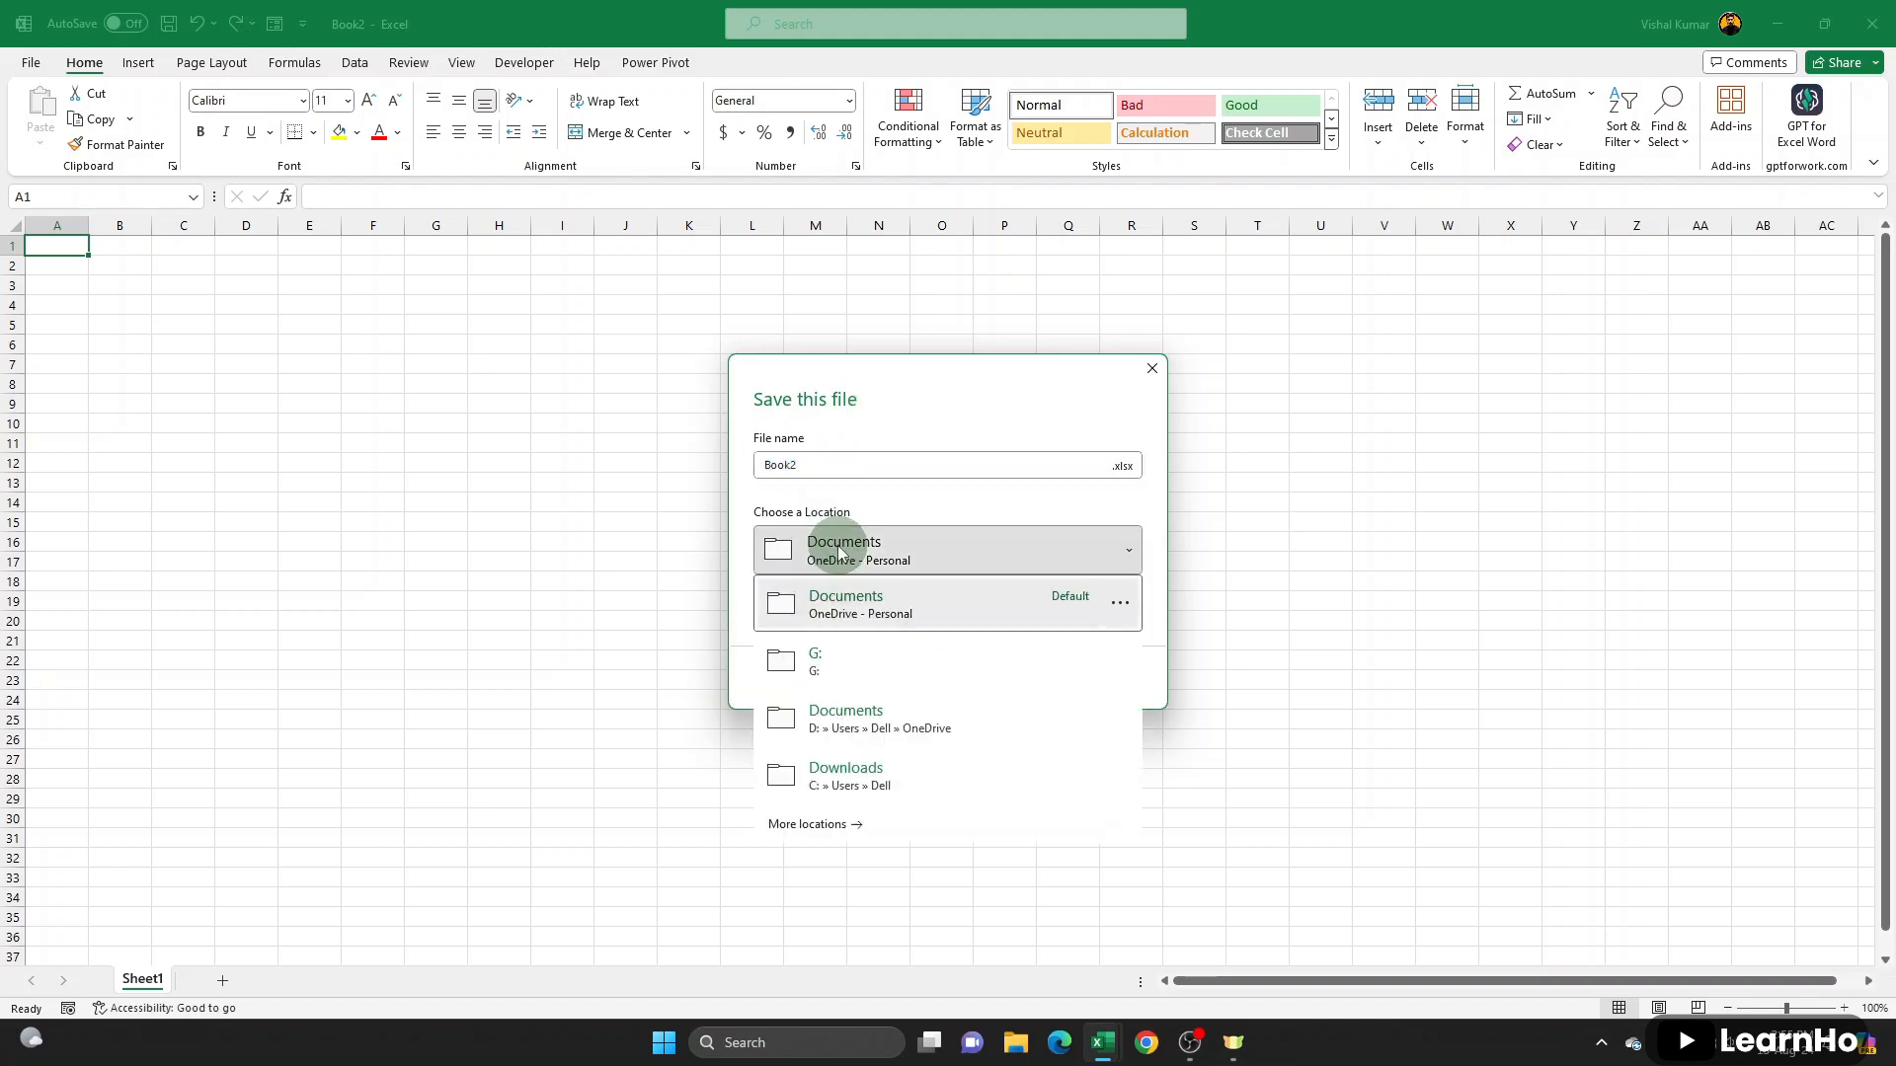
key(Escape)
key(Escape)
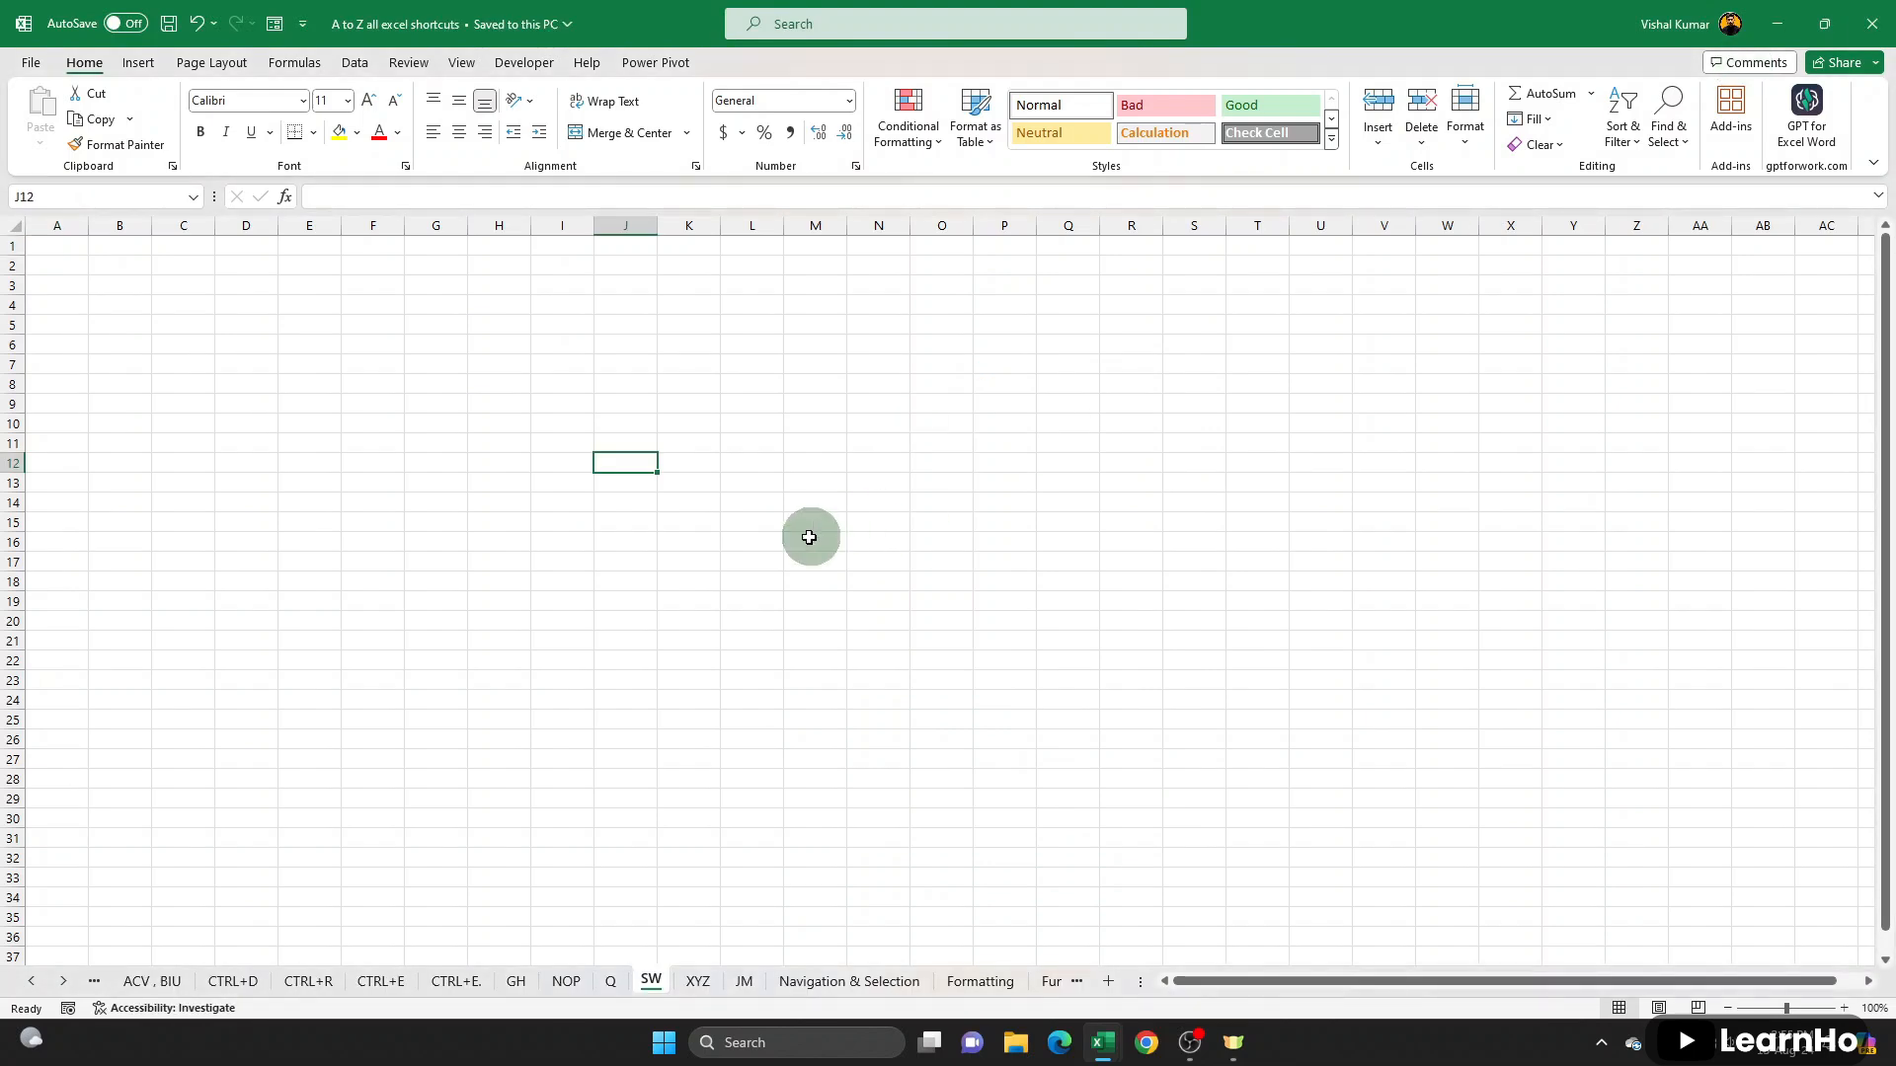
- Close the A to Z all excel shortcuts workbook and reopen it from the recent files
click(636, 597)
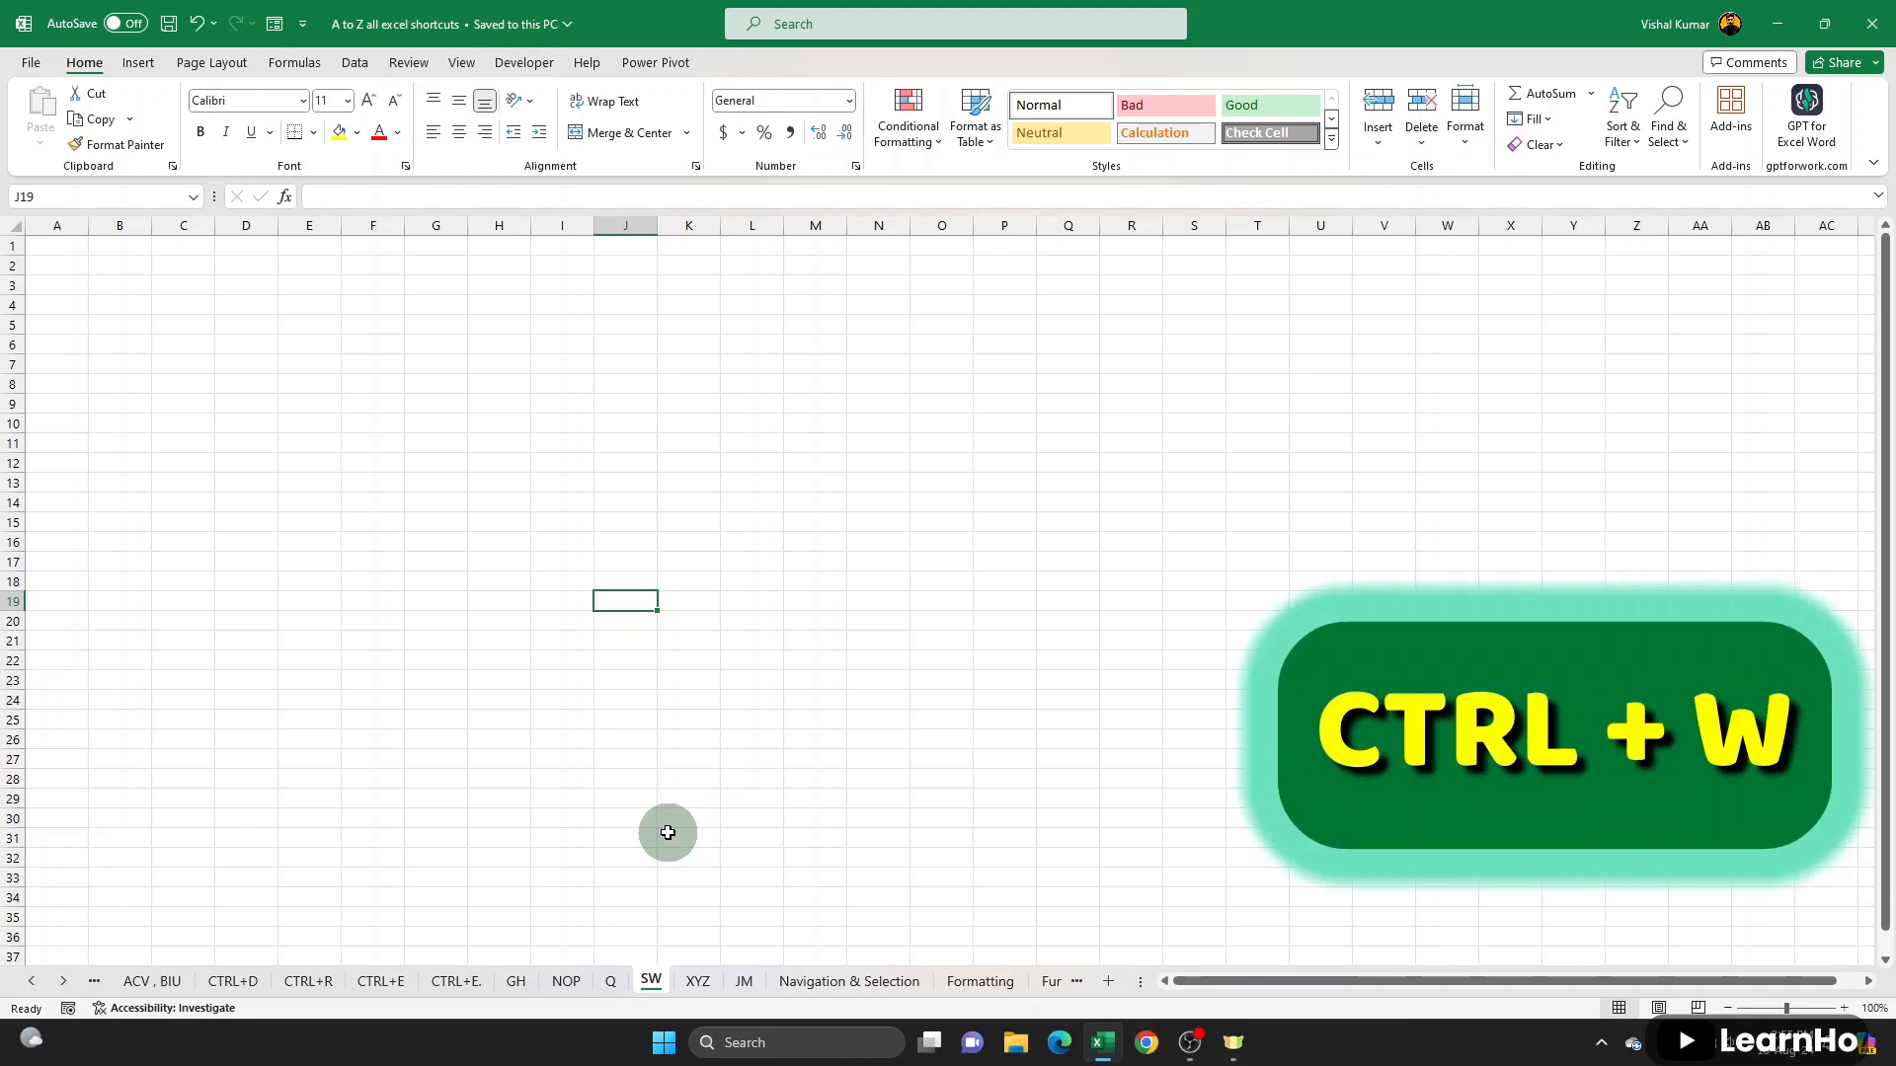
key(ctrl+w)
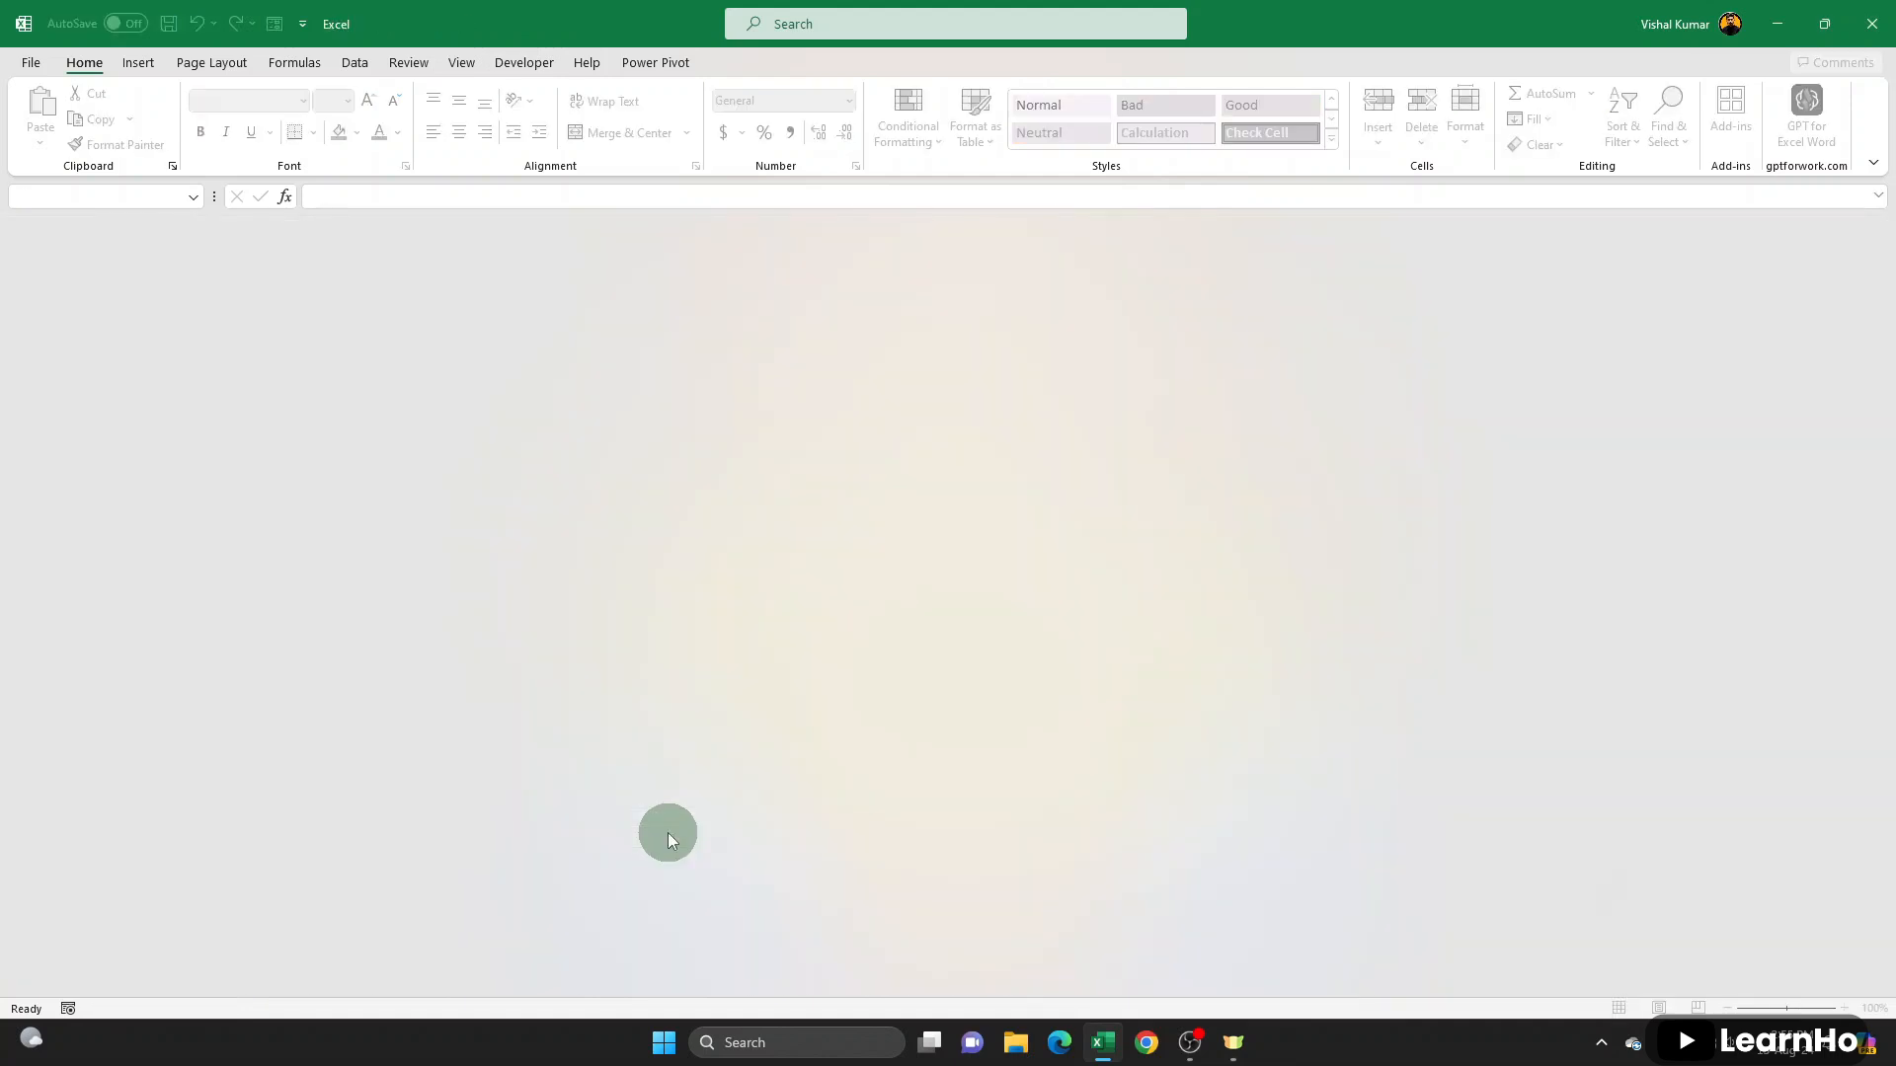
click(38, 61)
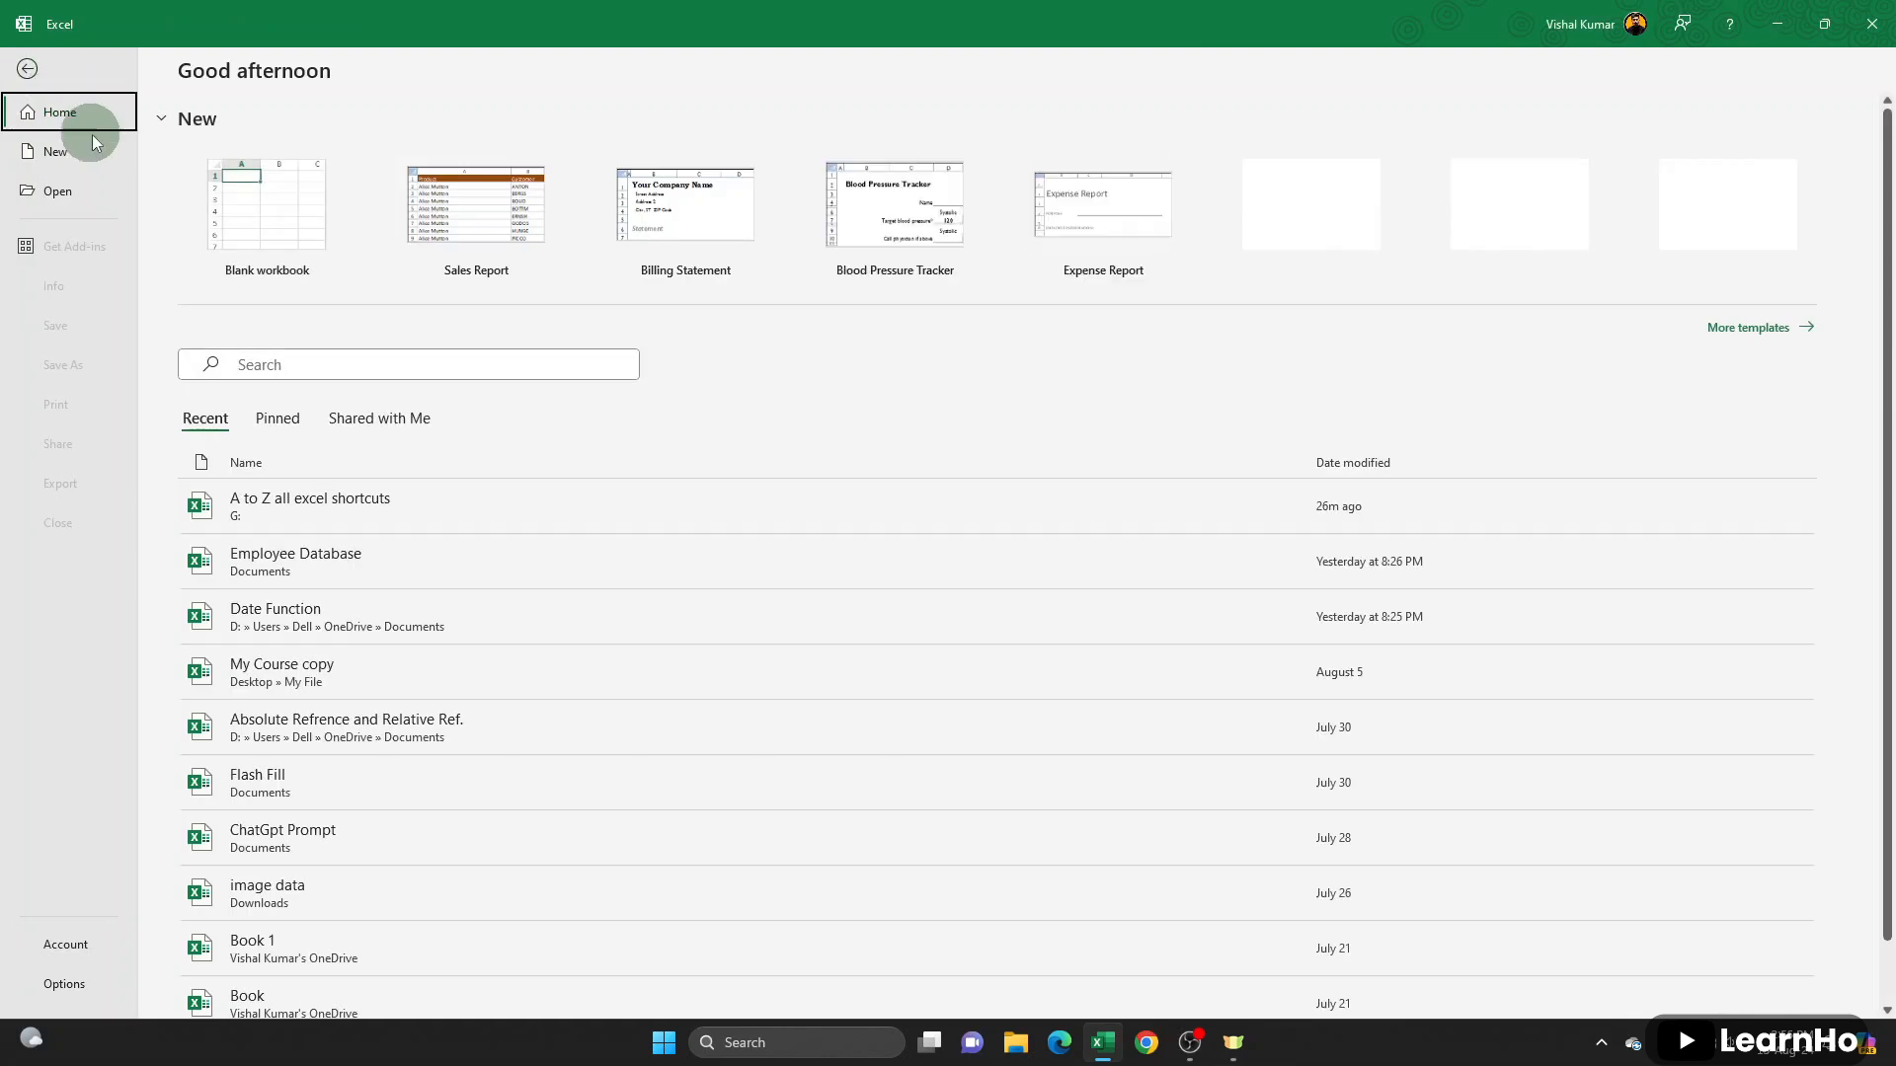
click(339, 501)
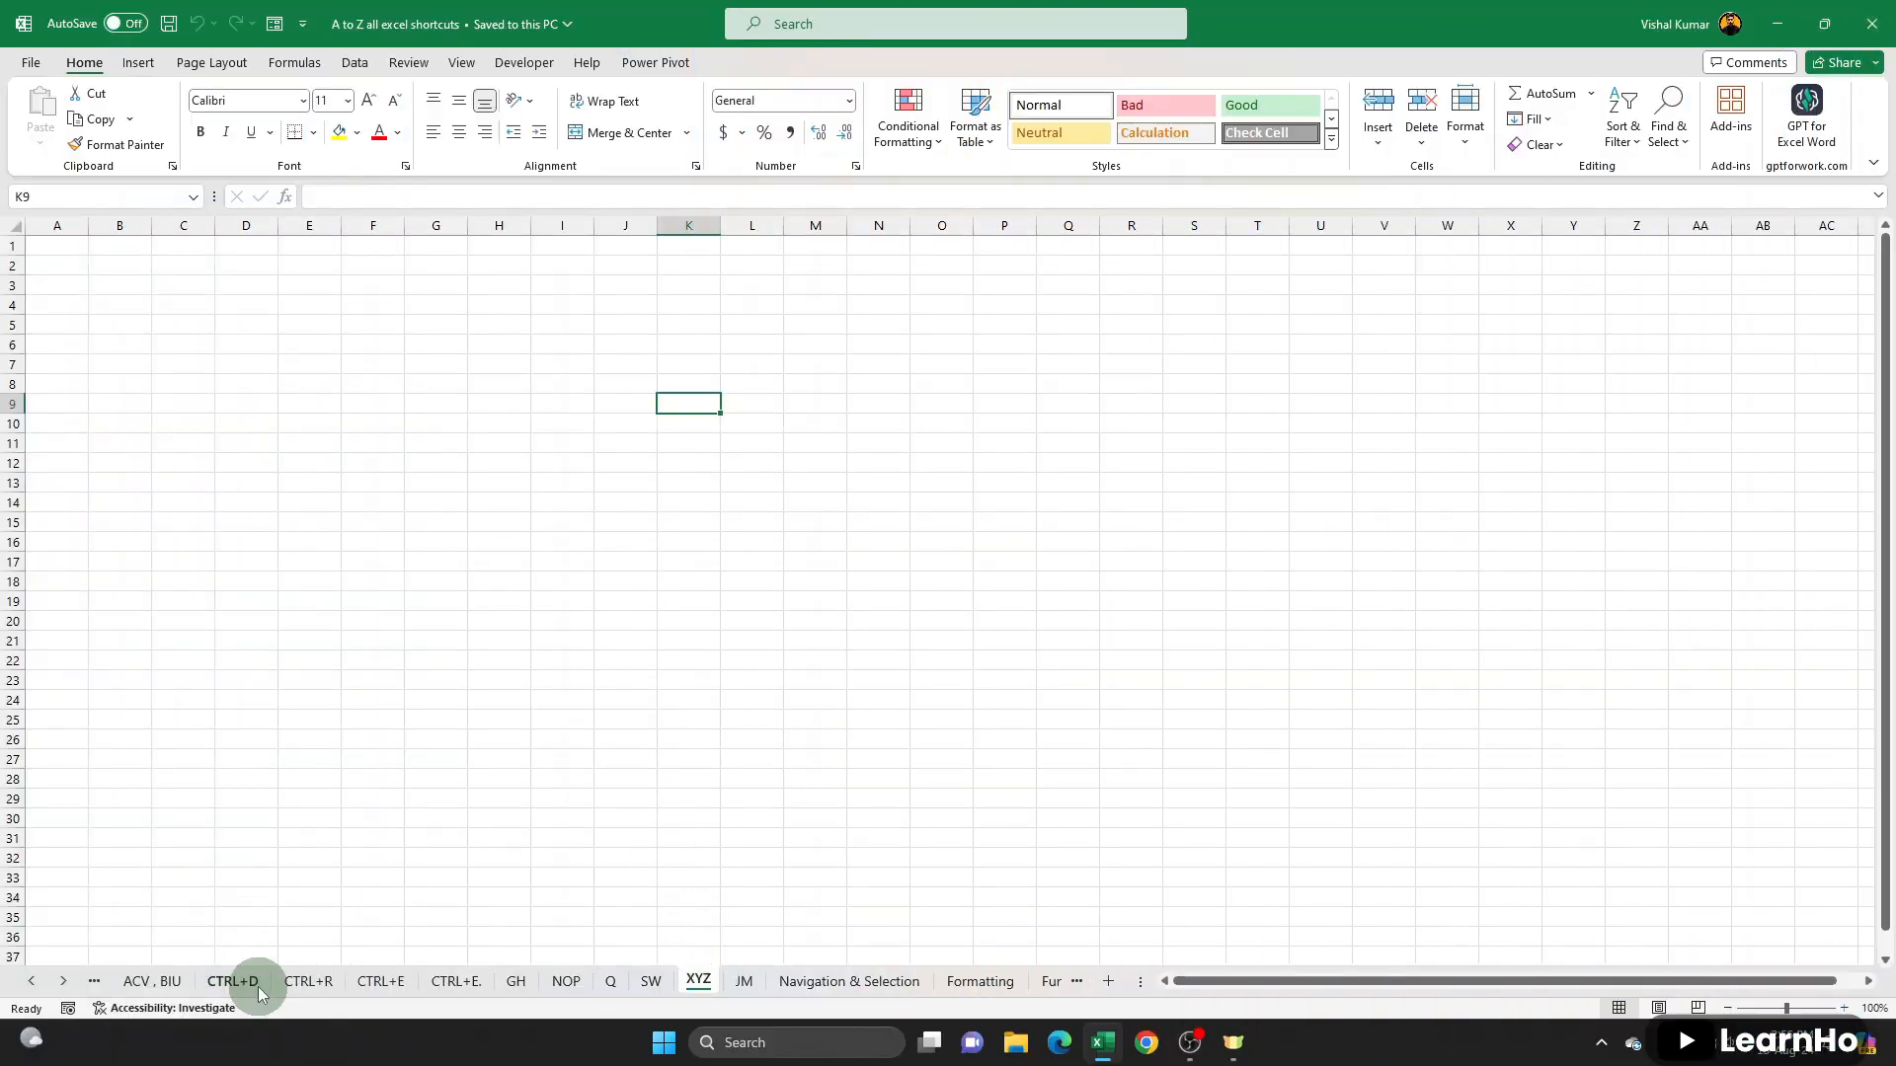
- Move the employee table A1:E11 on the ACV , BIU sheet to G1 by cutting and pasting it
click(162, 980)
drag(94, 268, 732, 647)
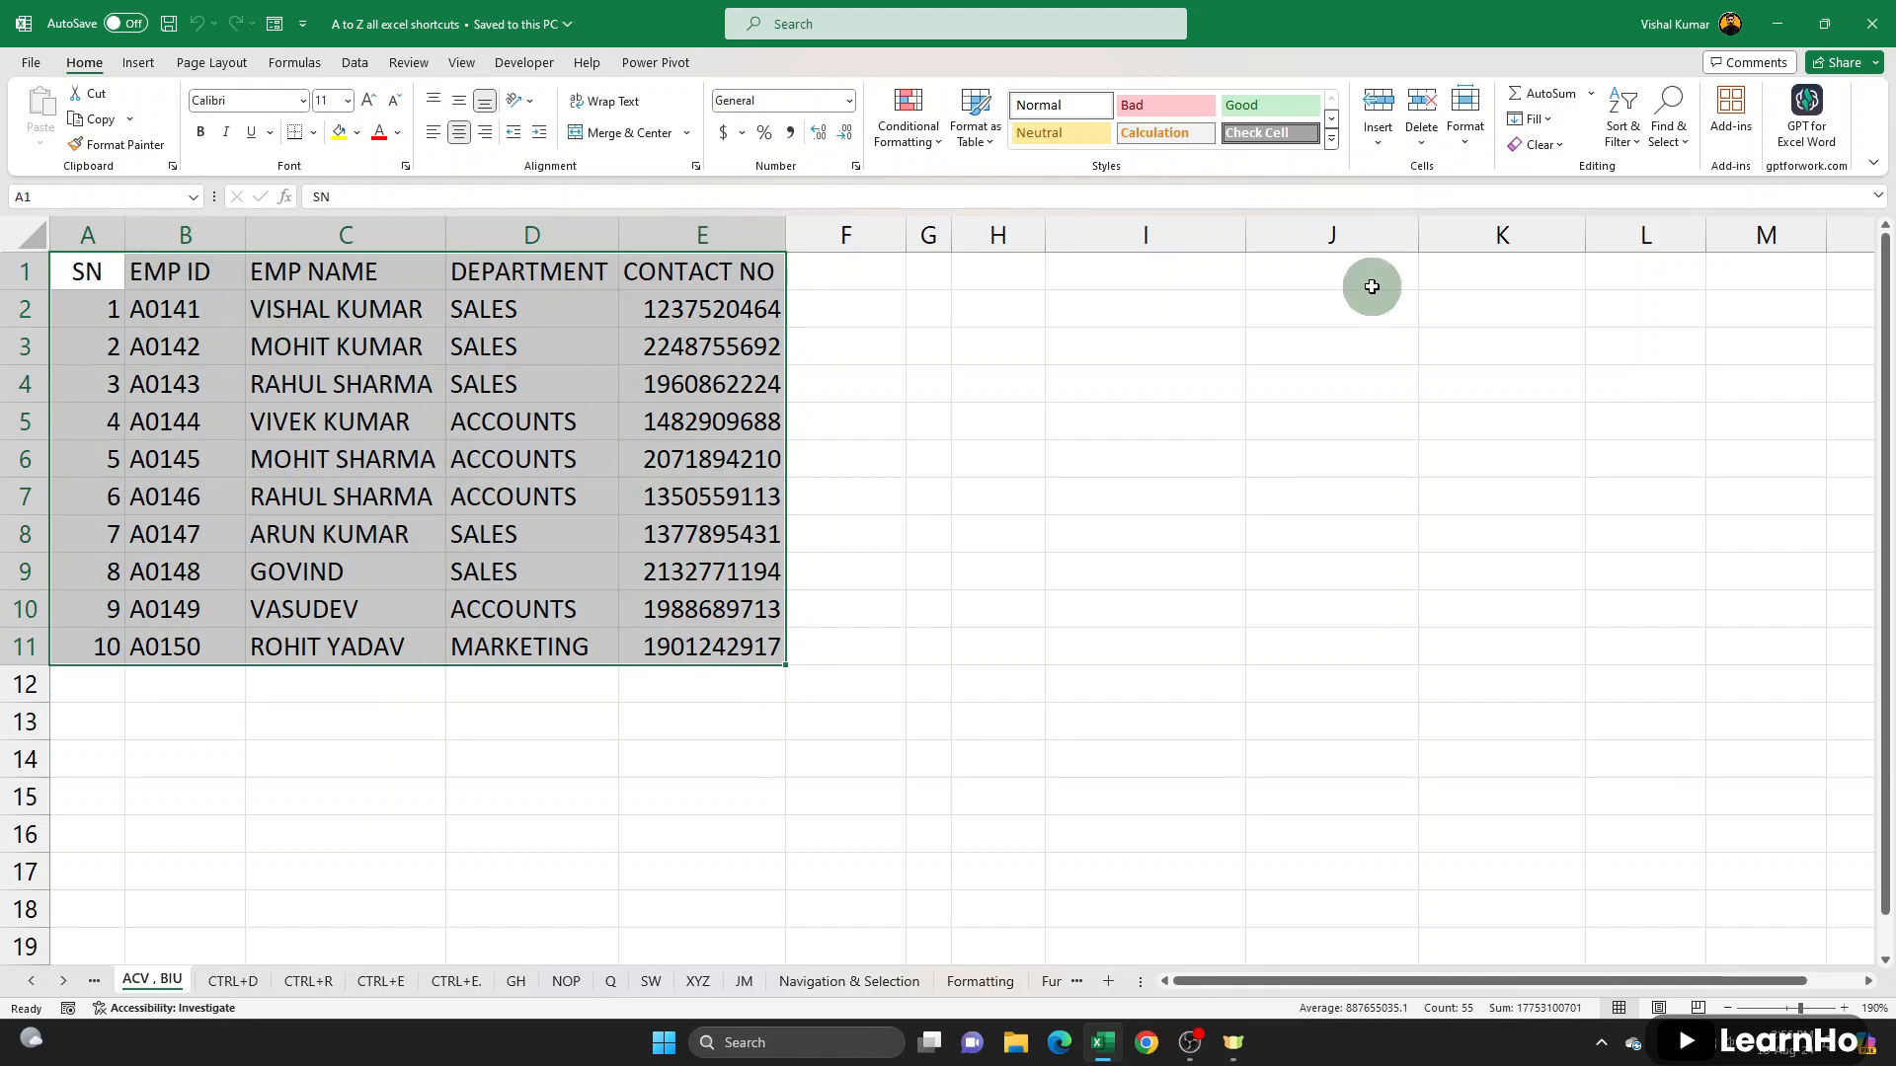
key(ctrl+x)
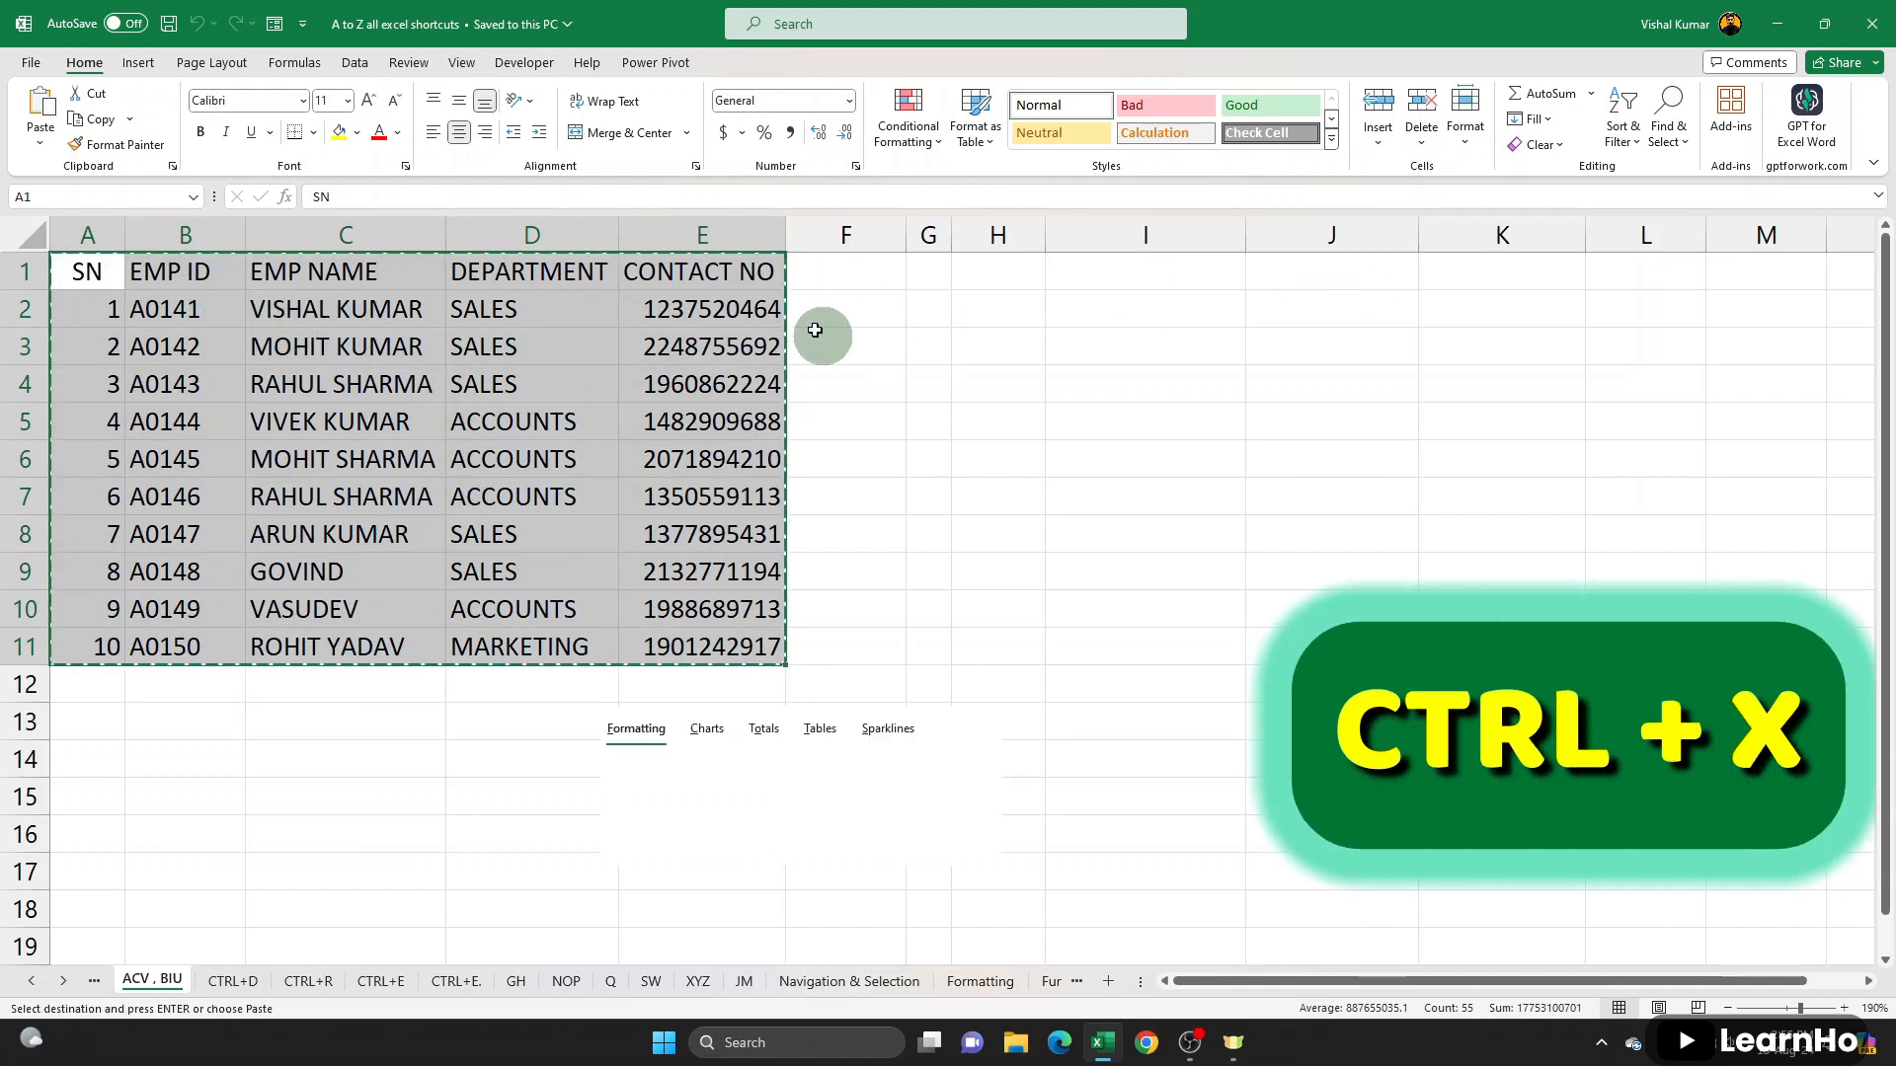
click(939, 267)
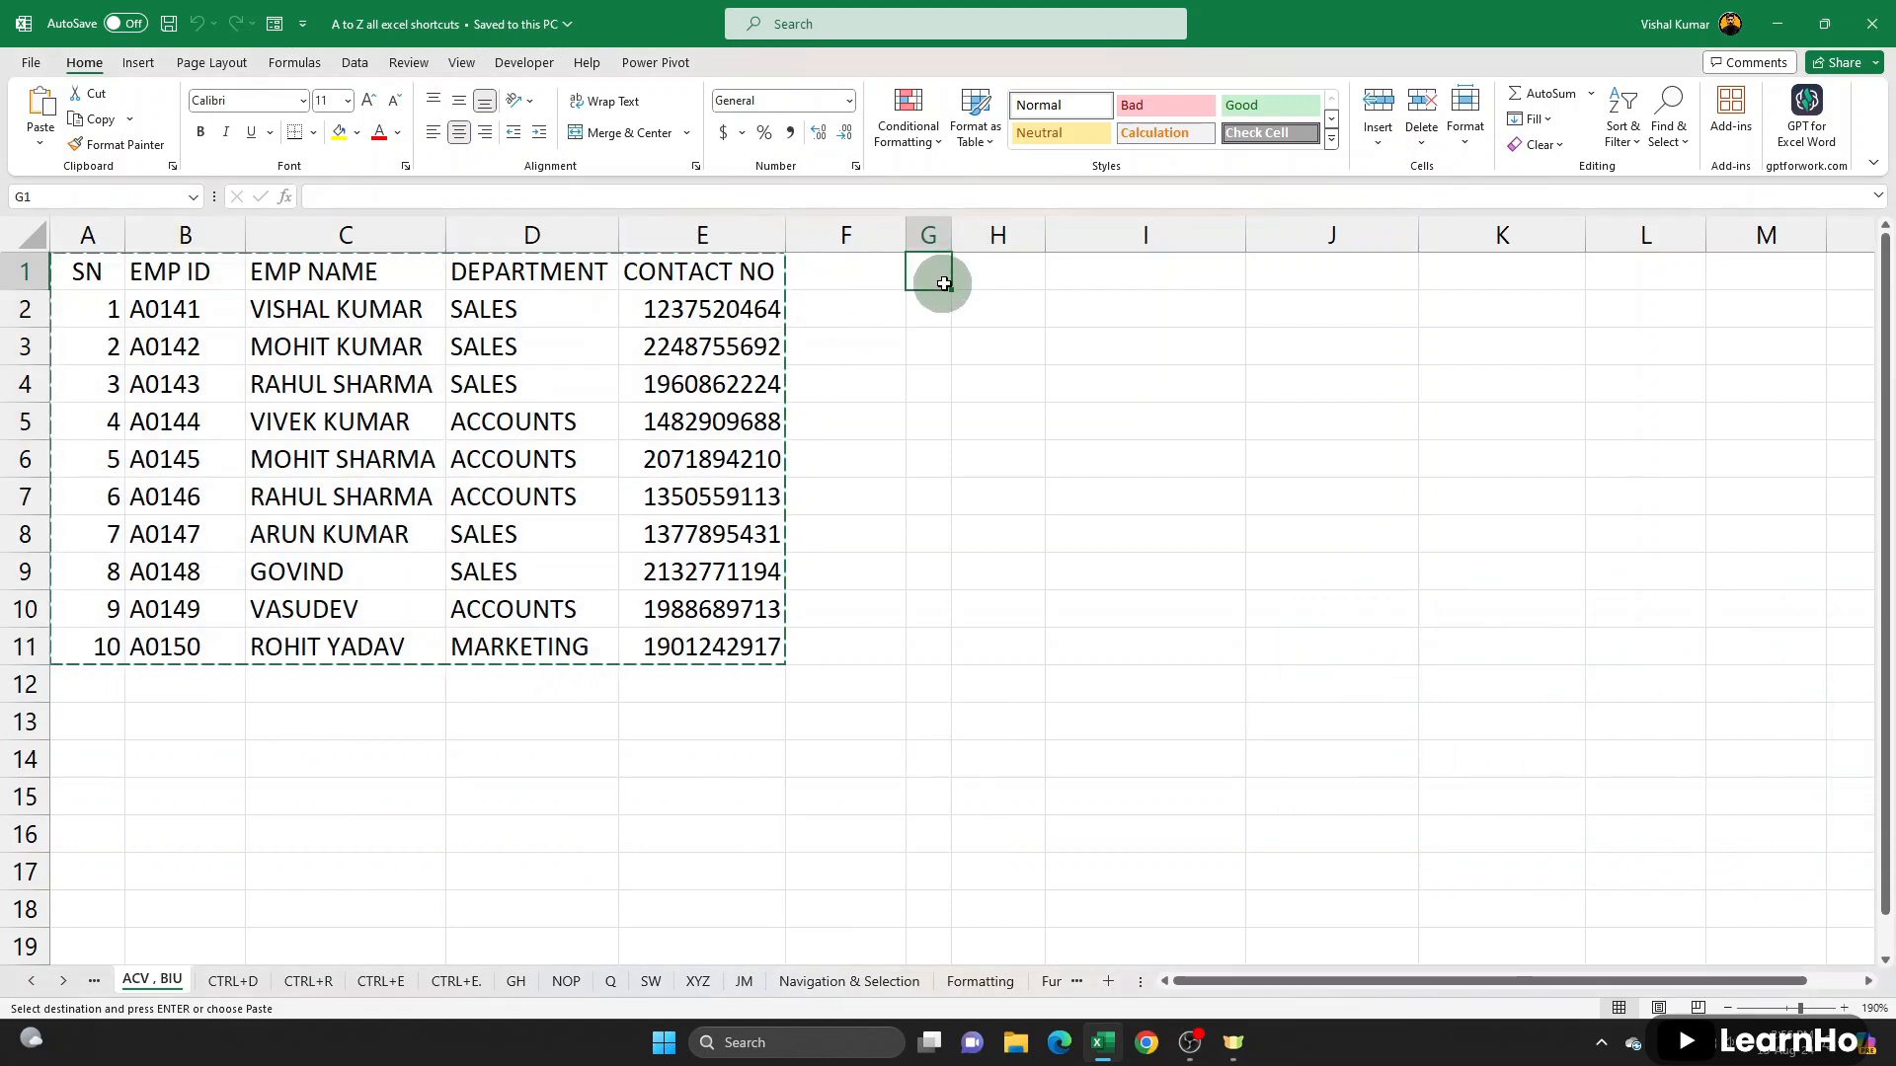
key(ctrl+v)
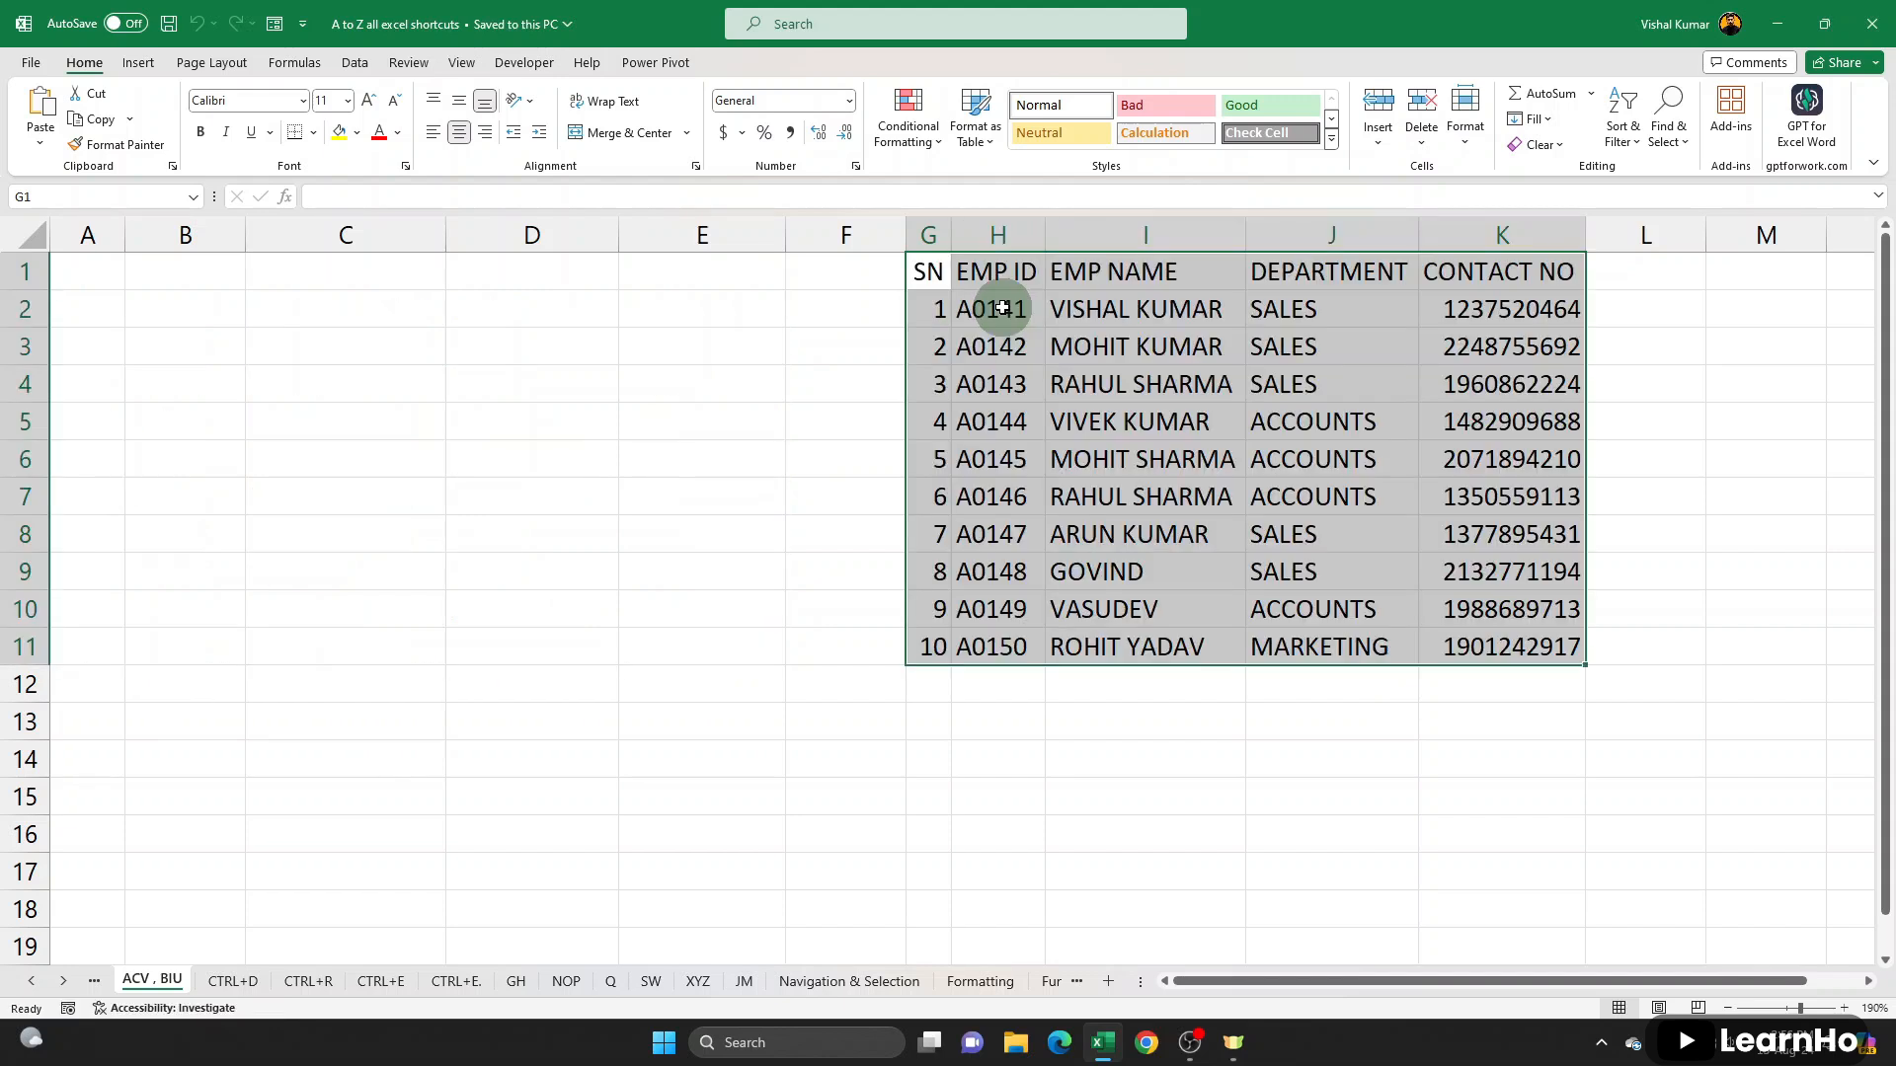
key(ctrl+q)
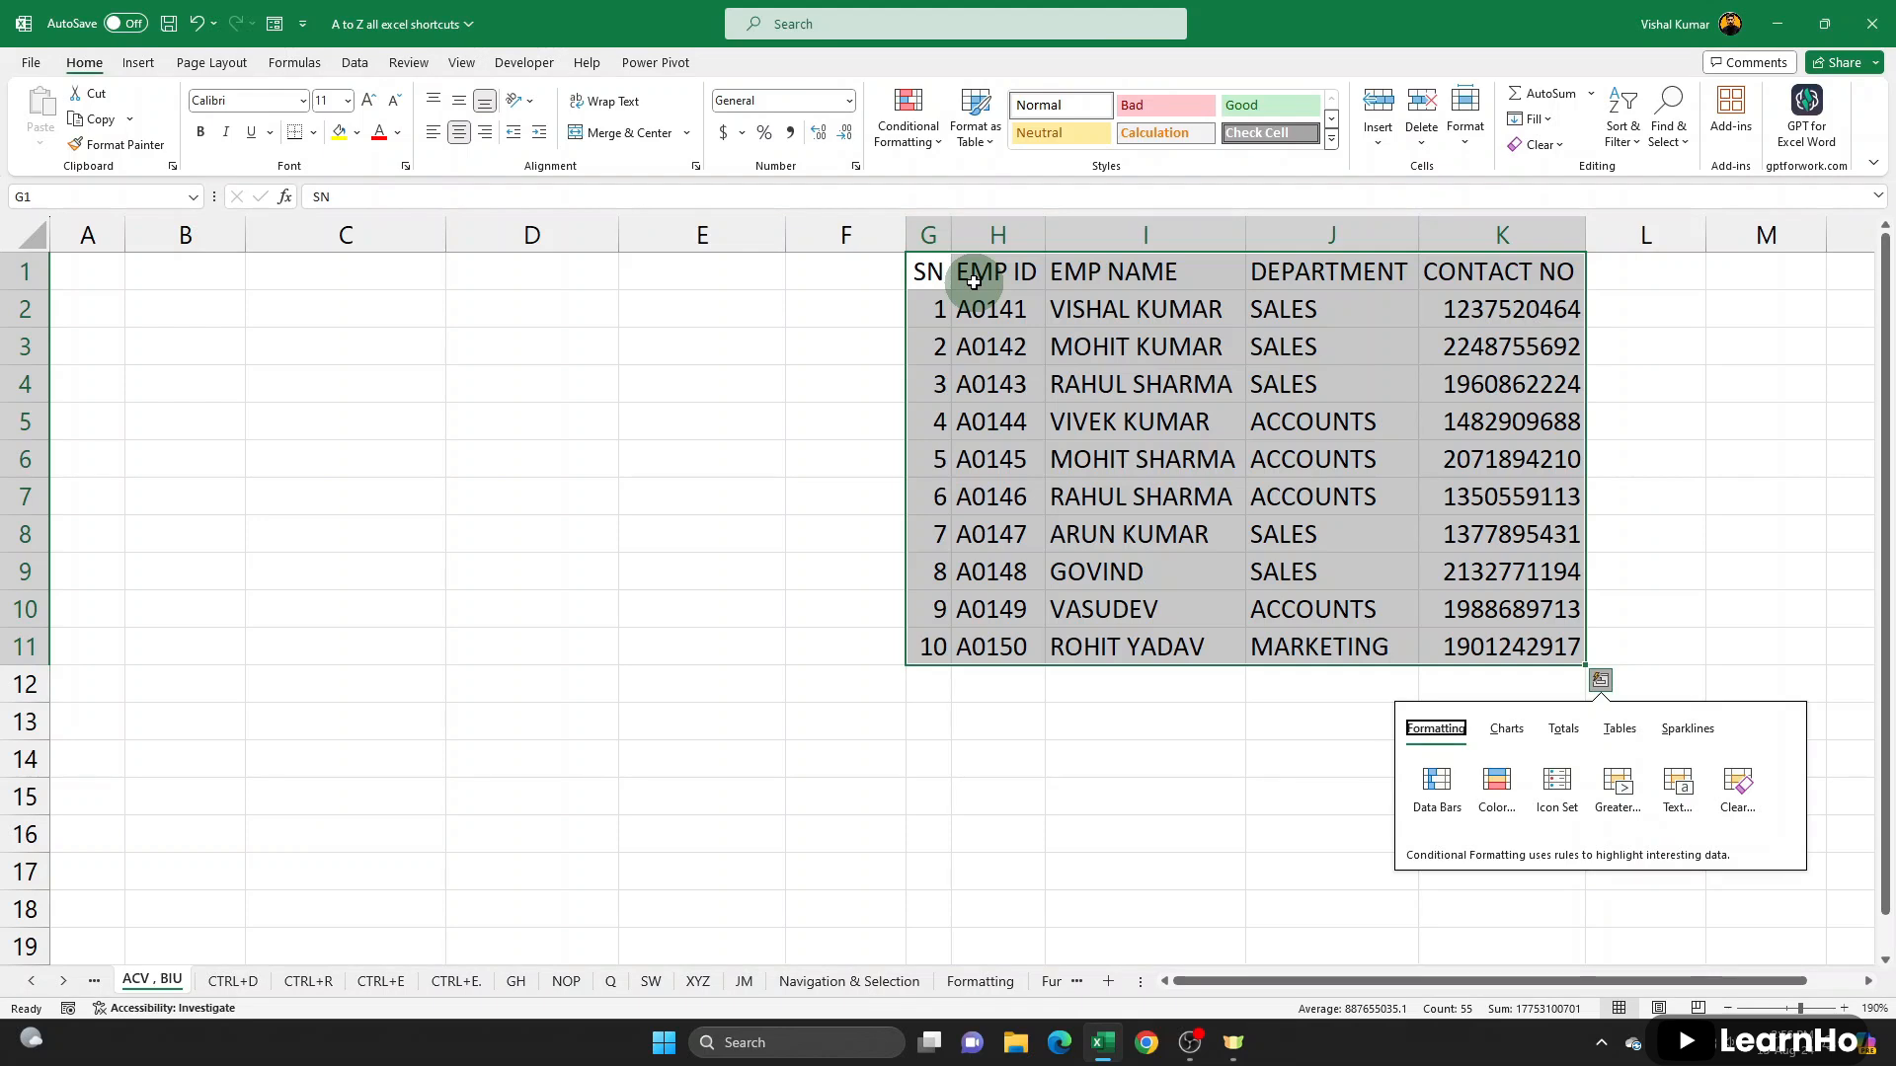
- Give the header row A1:E1 on the GH sheet a yellow fill and bold red text
click(698, 980)
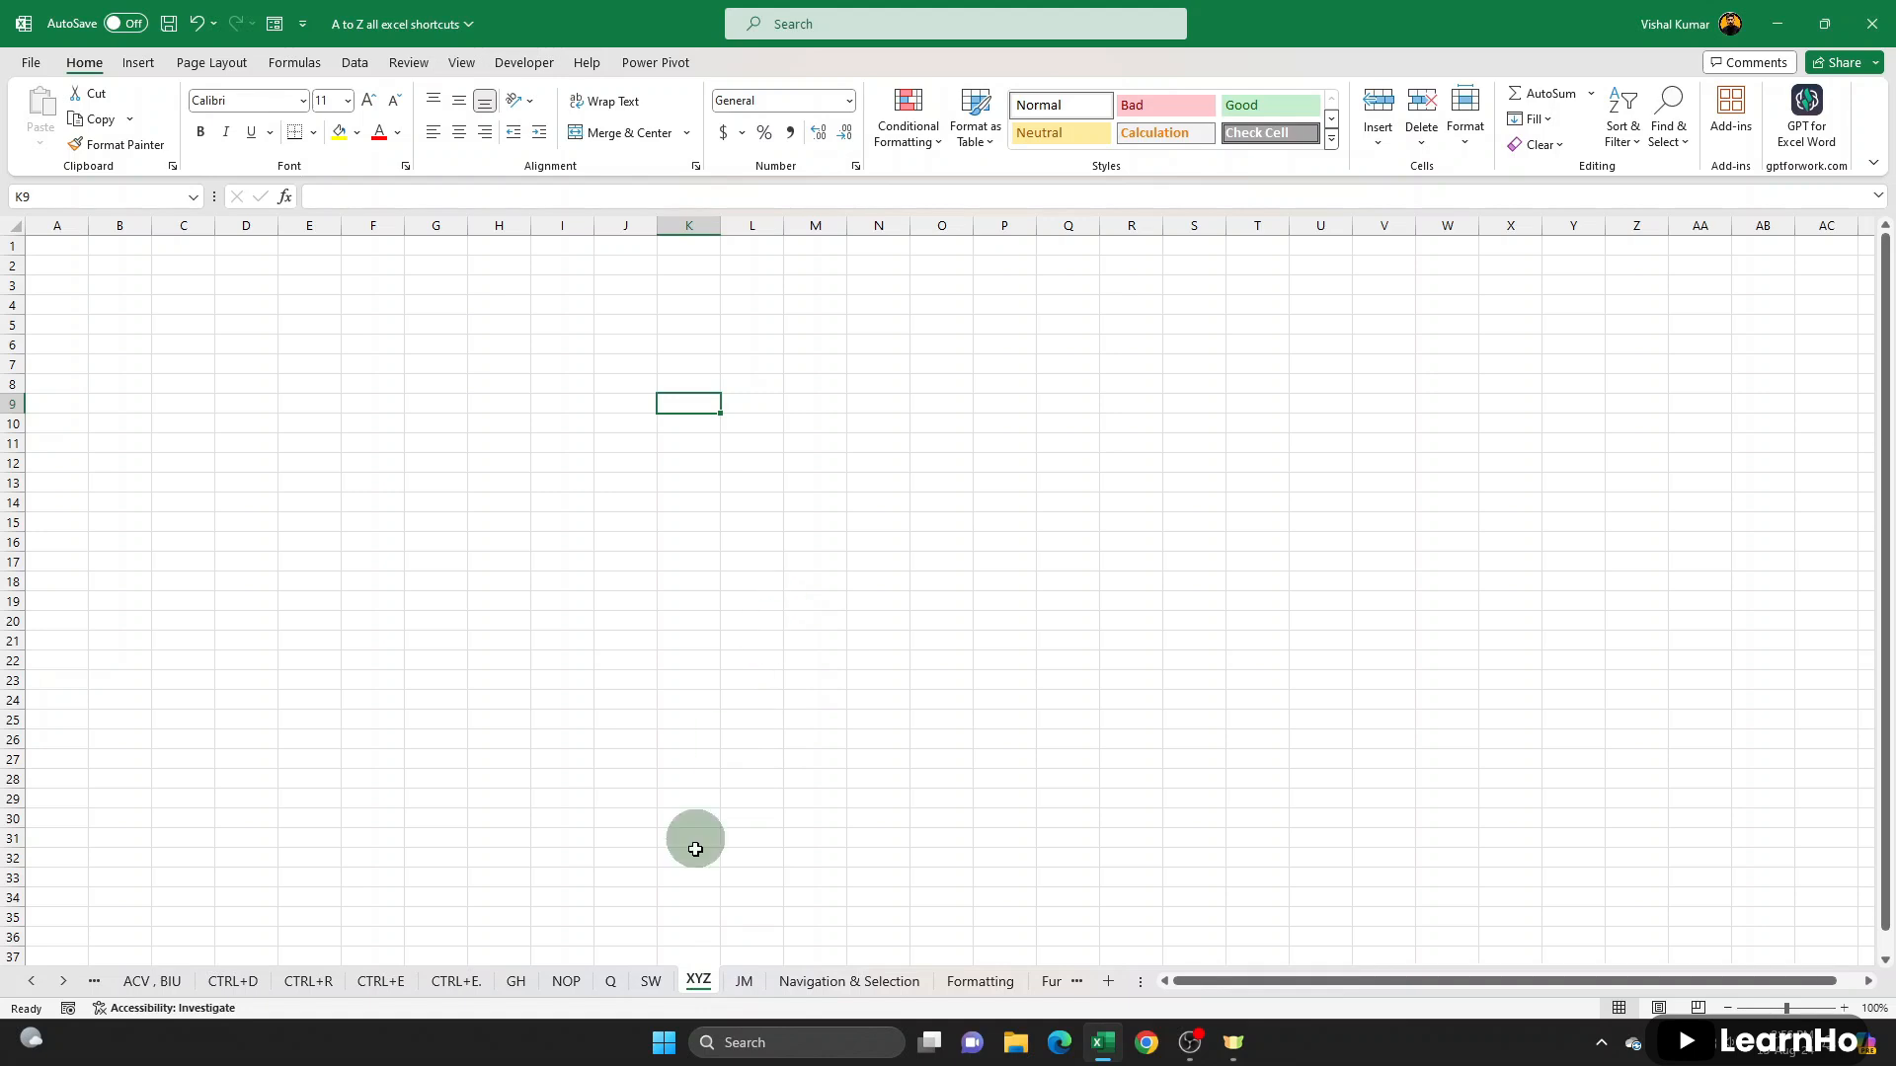
click(652, 982)
click(572, 982)
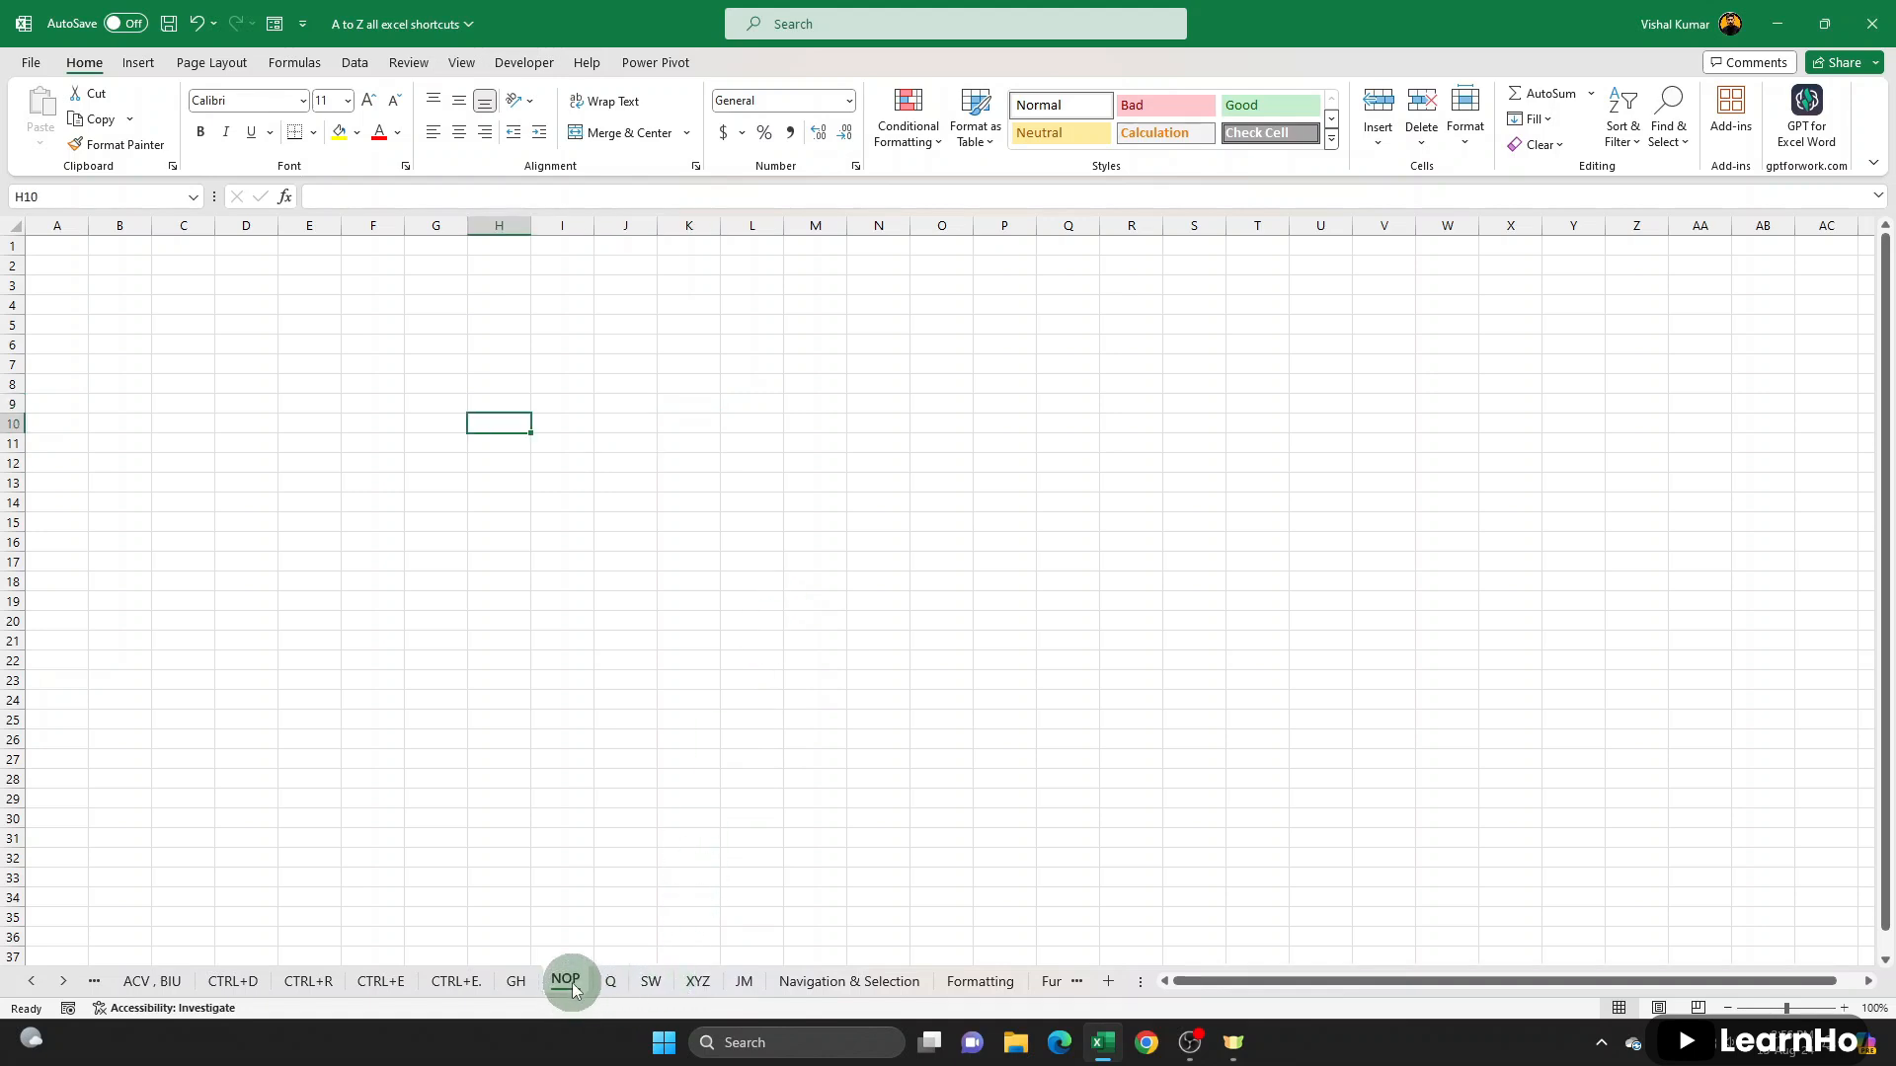
click(515, 981)
drag(49, 261, 540, 260)
click(338, 132)
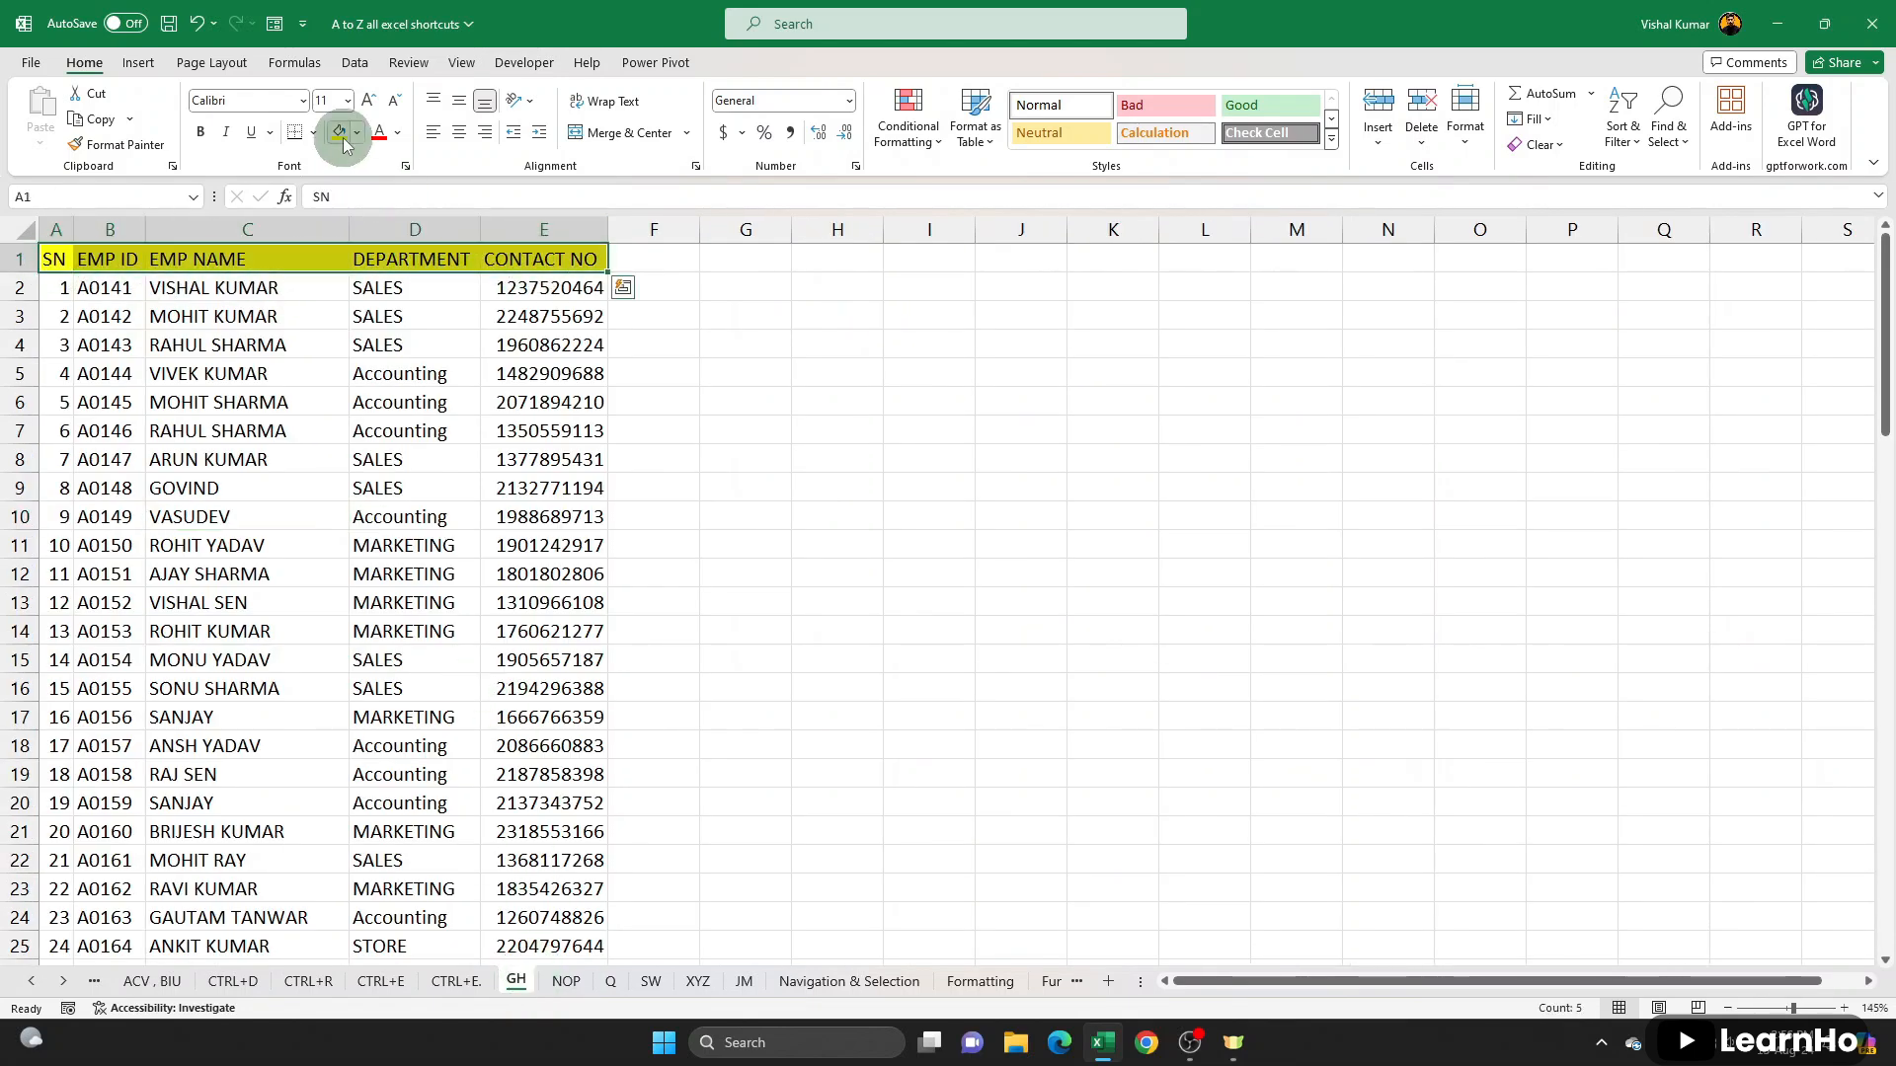
click(379, 131)
click(202, 133)
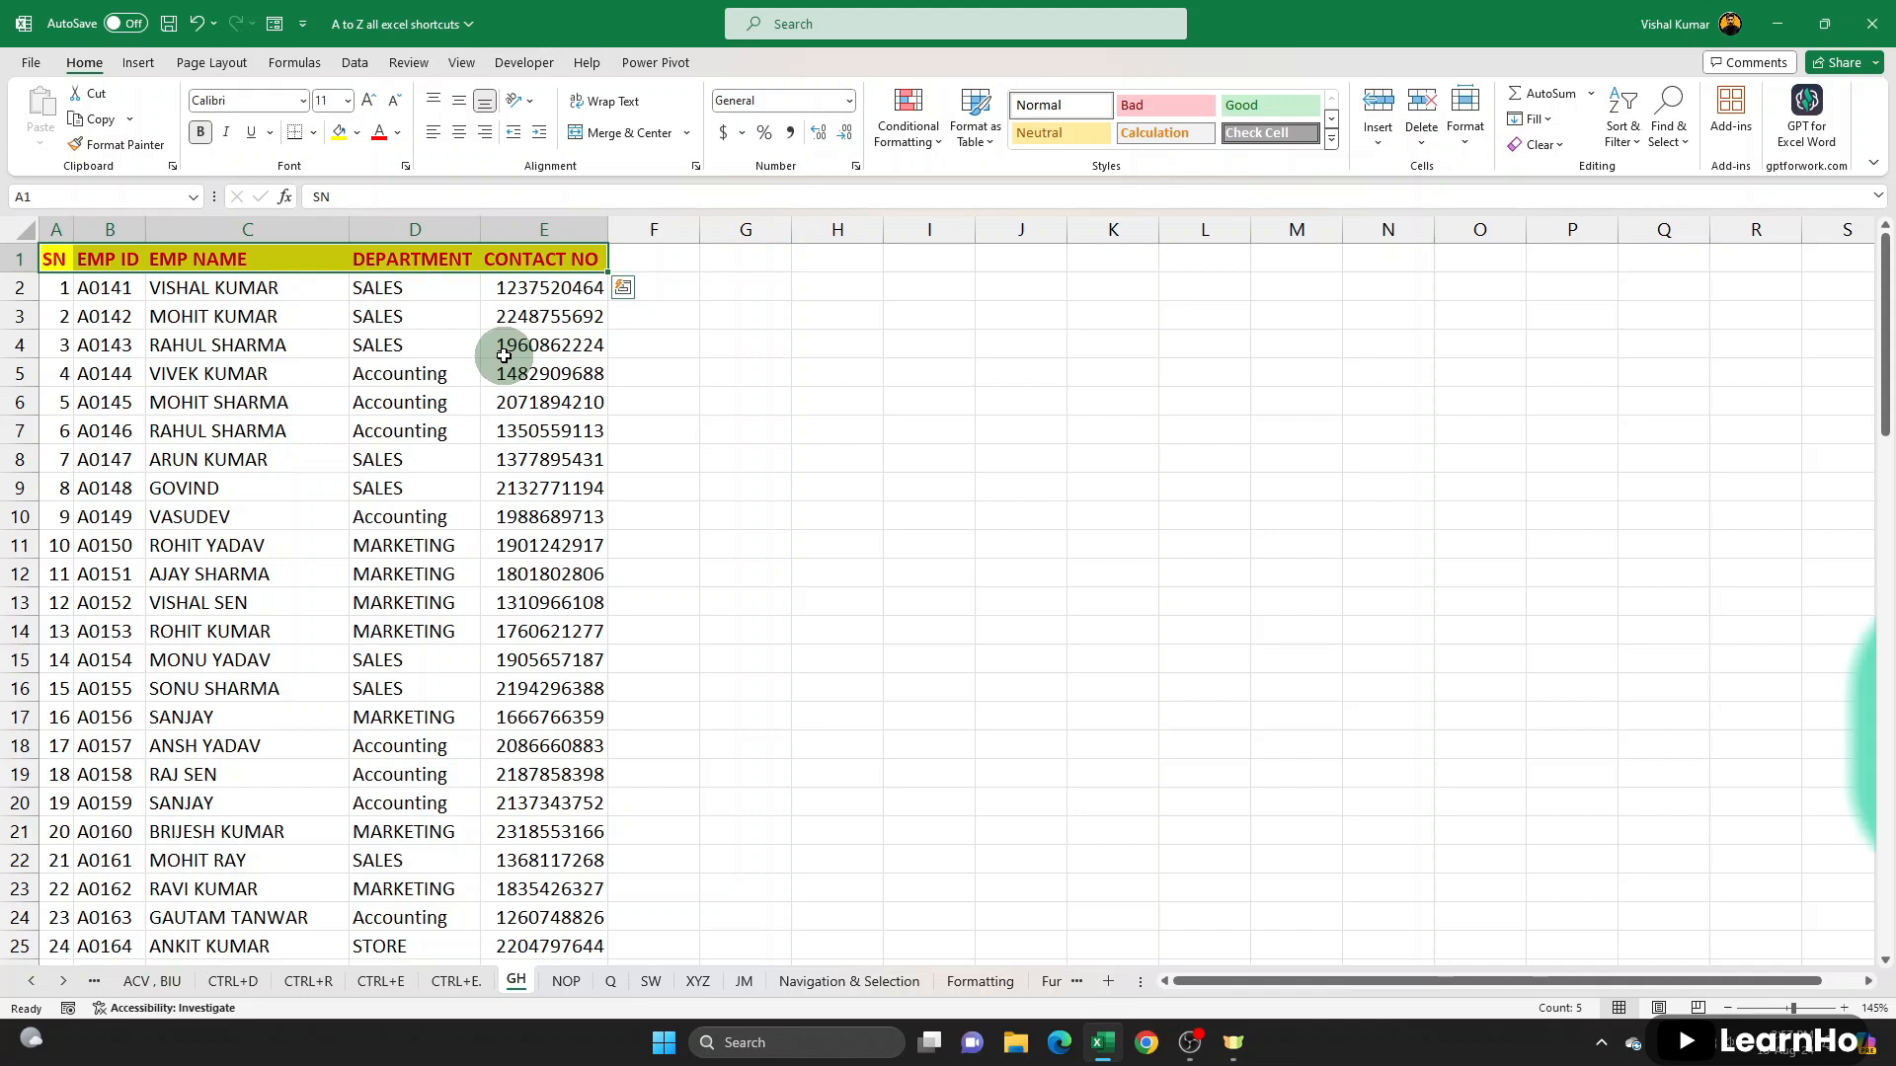
- Undo the fill, font colour and bold formatting of the header row A1:E1, and redo all of it
key(ctrl+z)
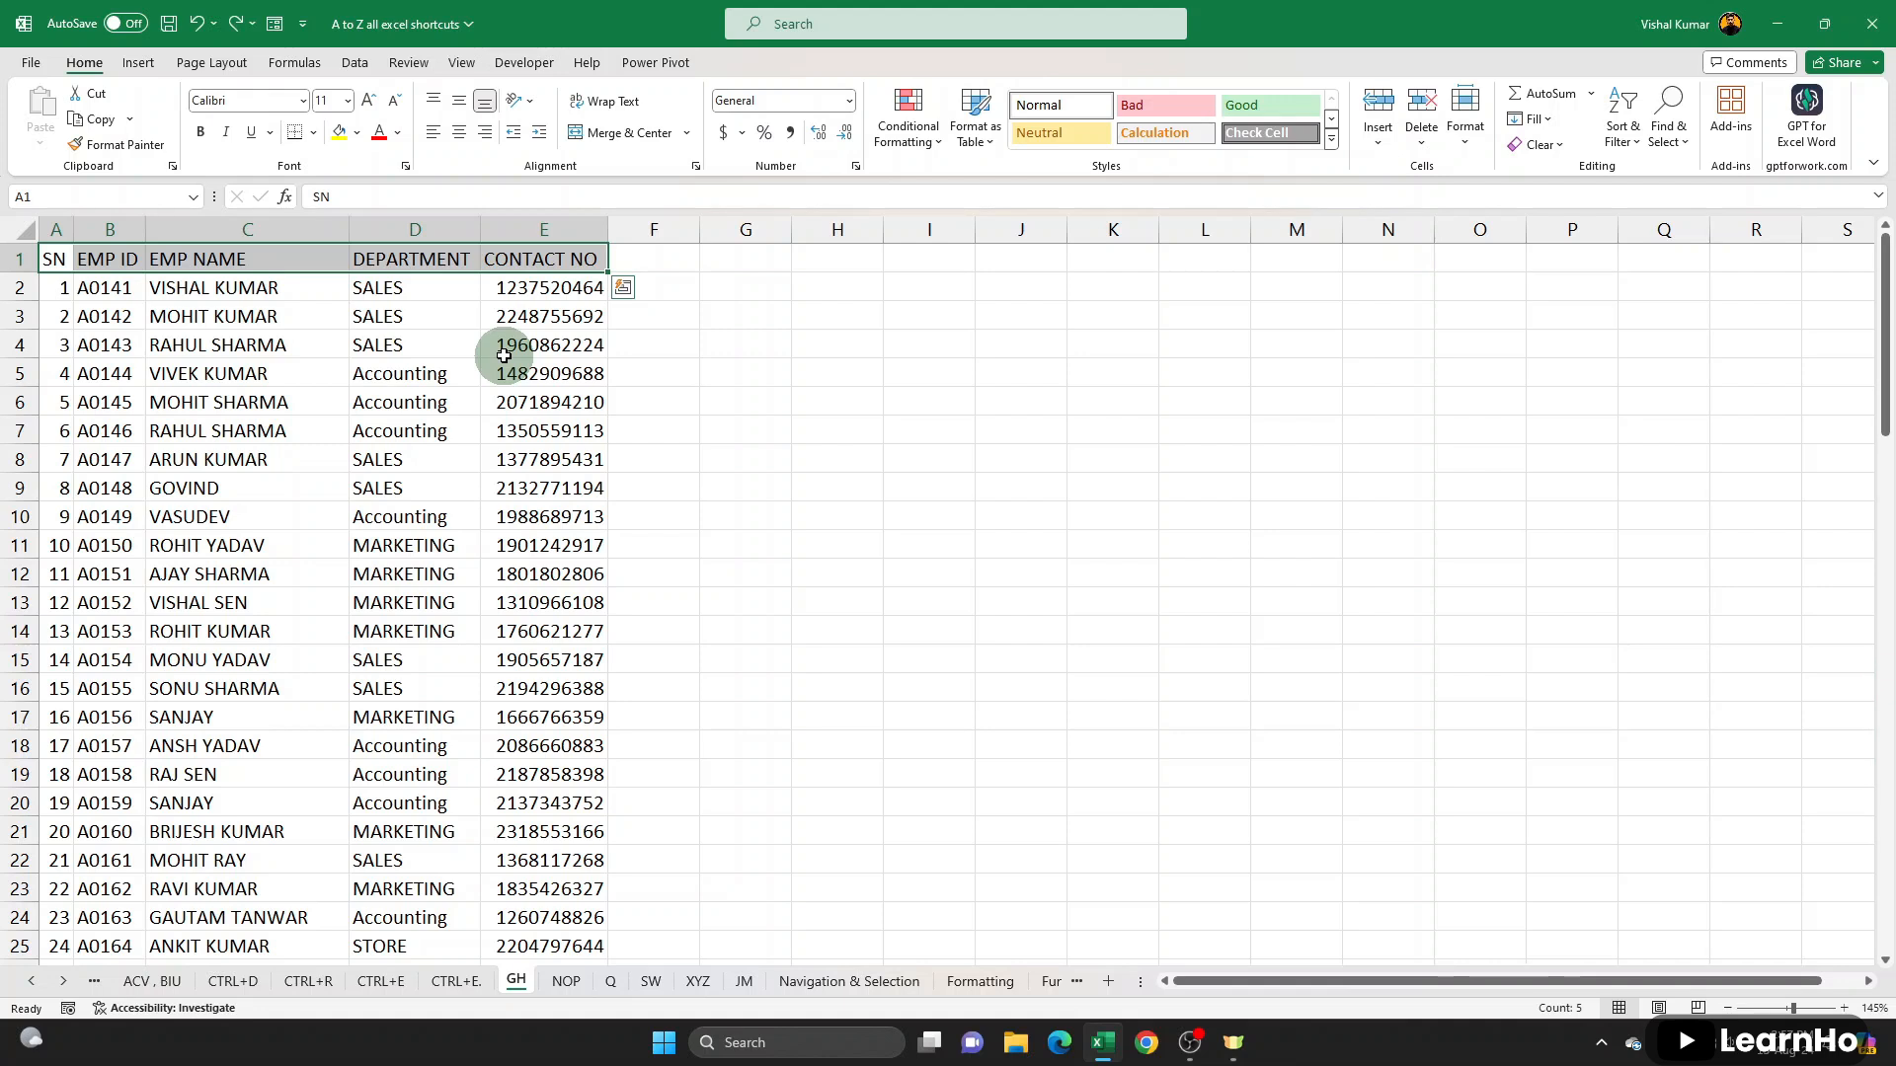
key(ctrl+y)
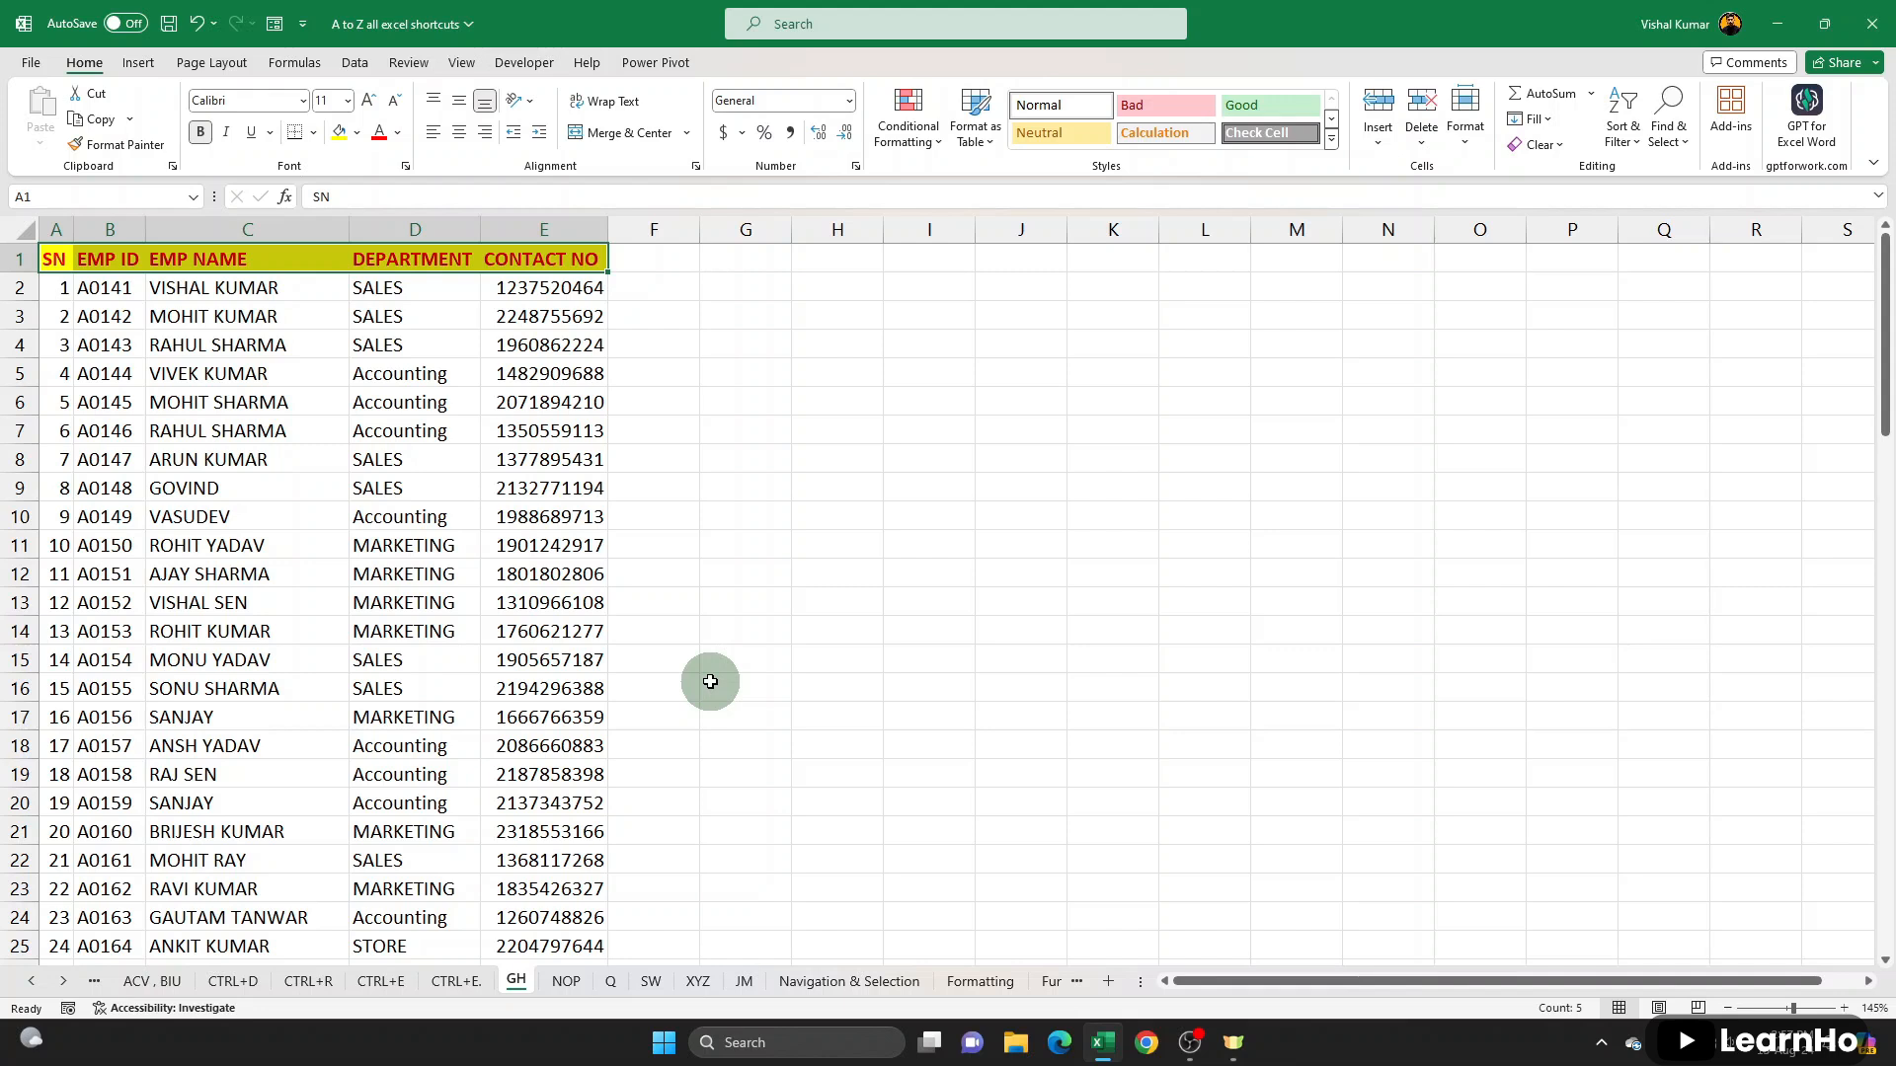
- Switch to the JM sheet and examine how the full names in A2, A3 and A4 are split over two lines
click(744, 981)
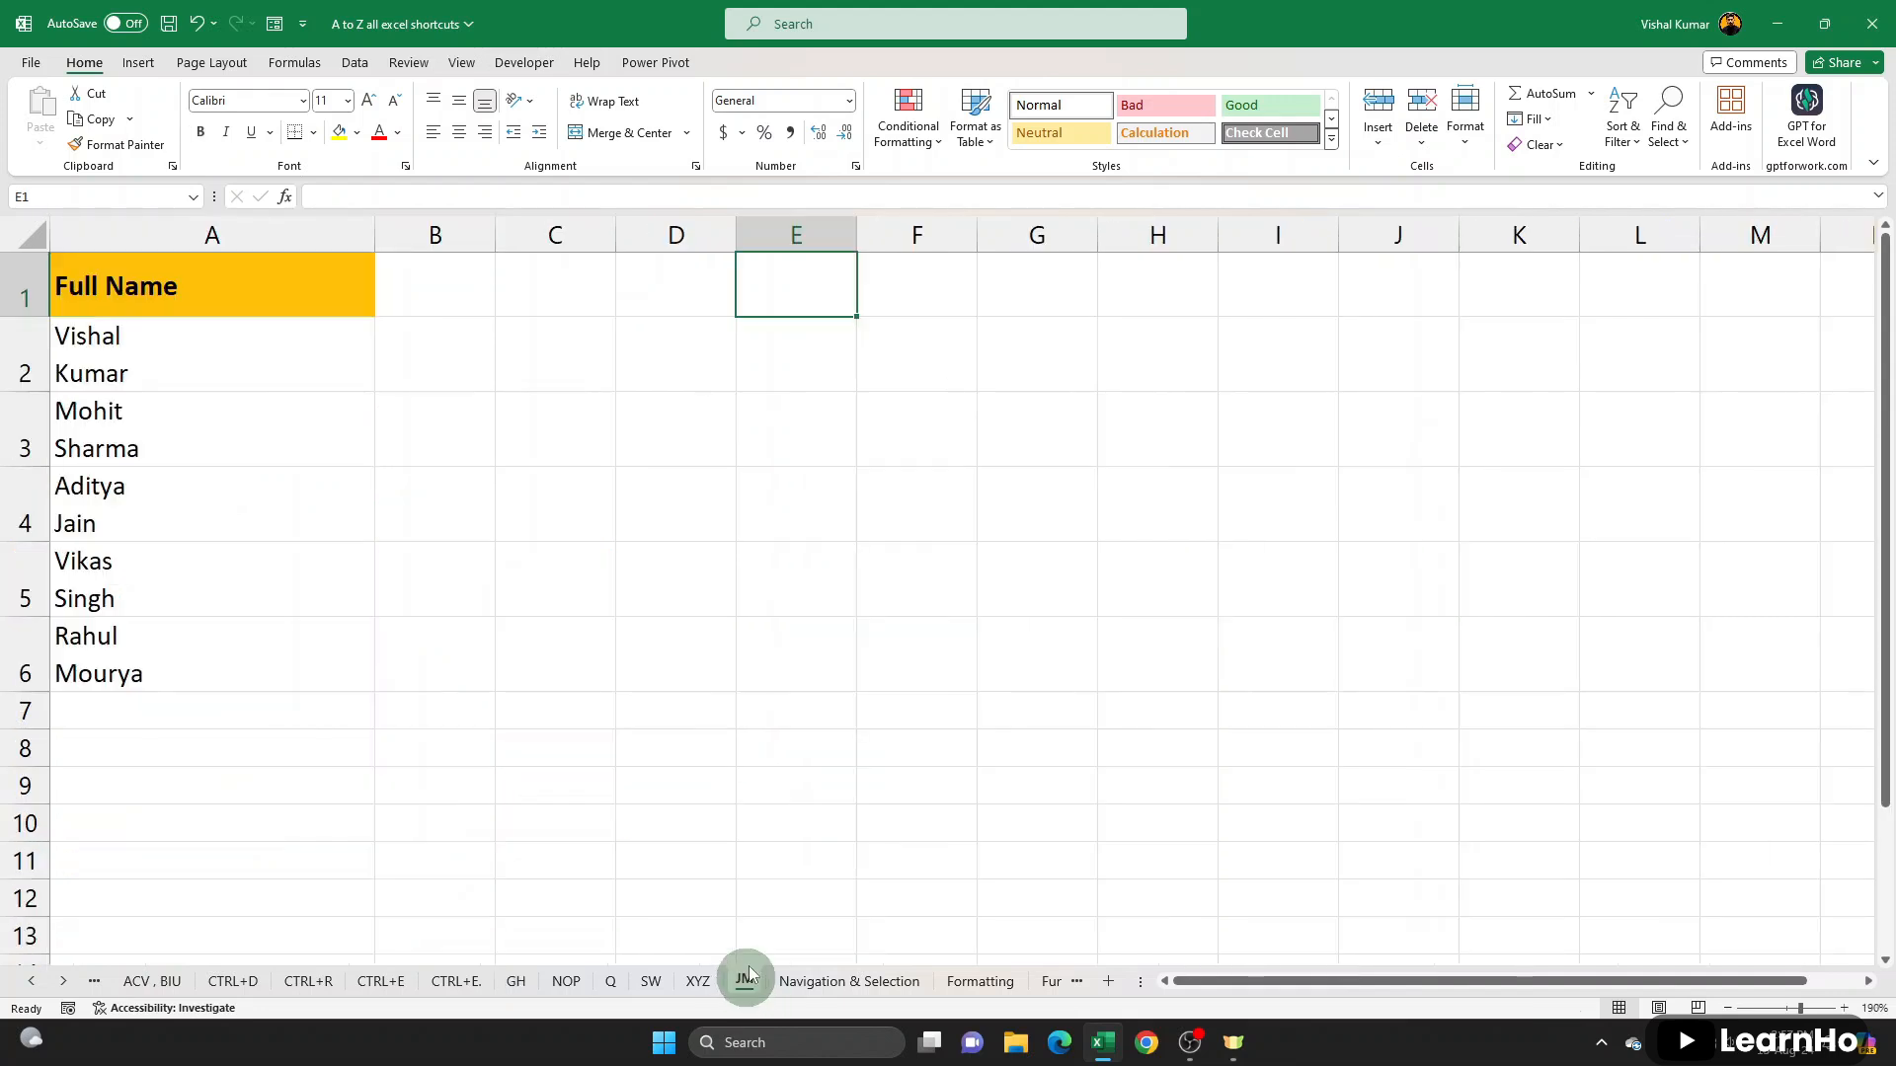
click(605, 526)
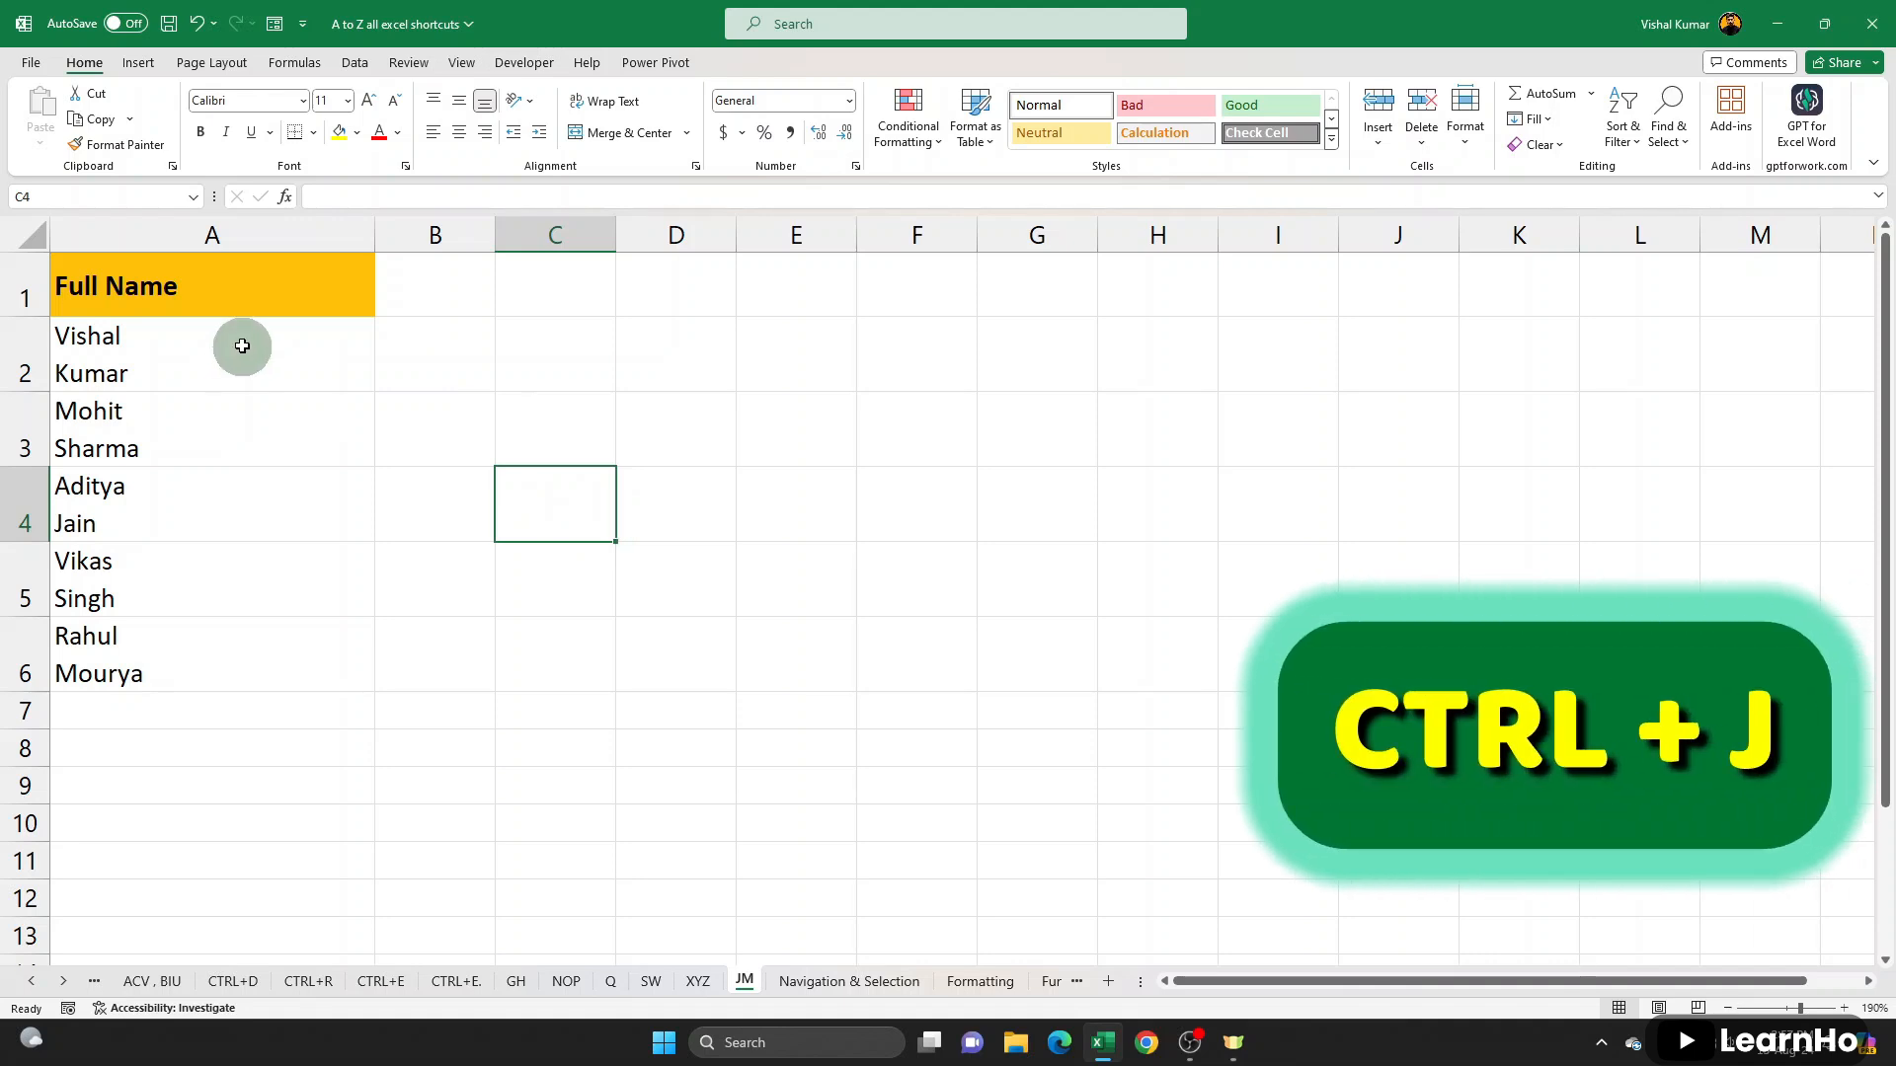
click(189, 361)
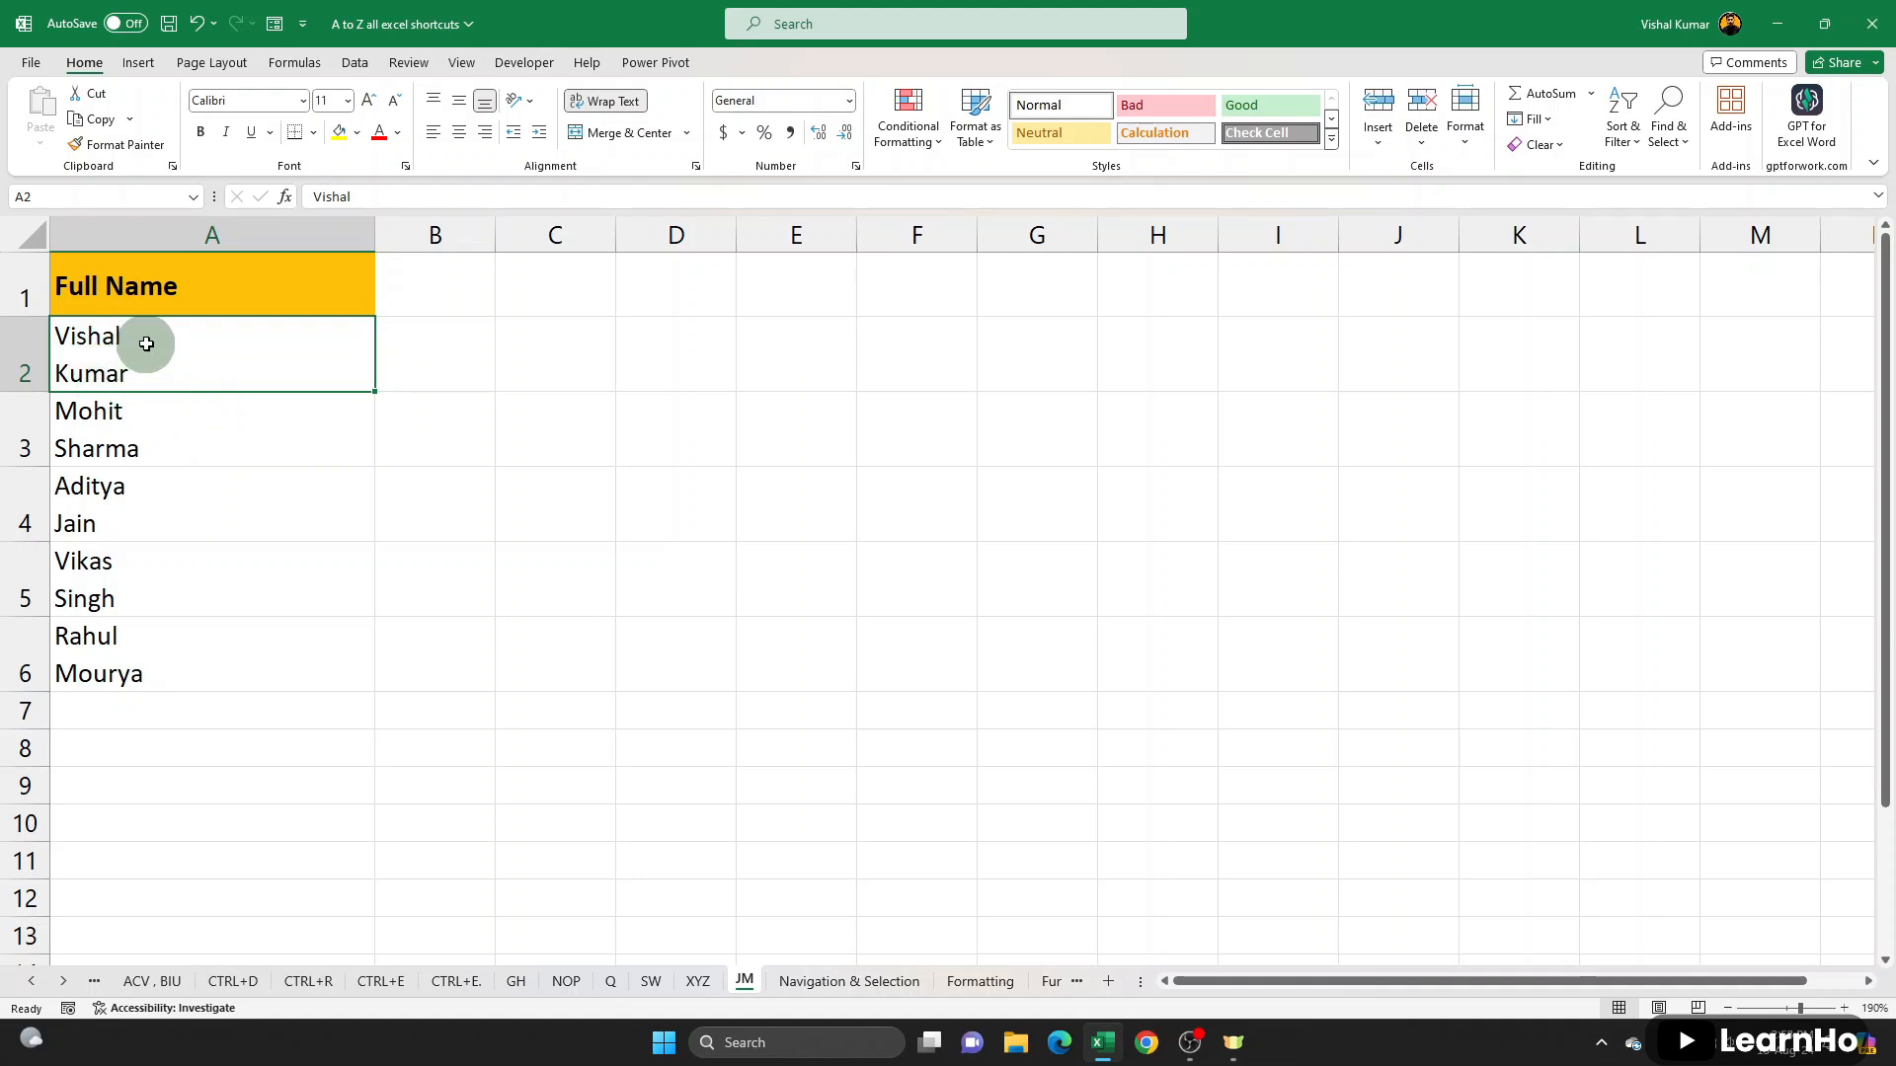
click(120, 415)
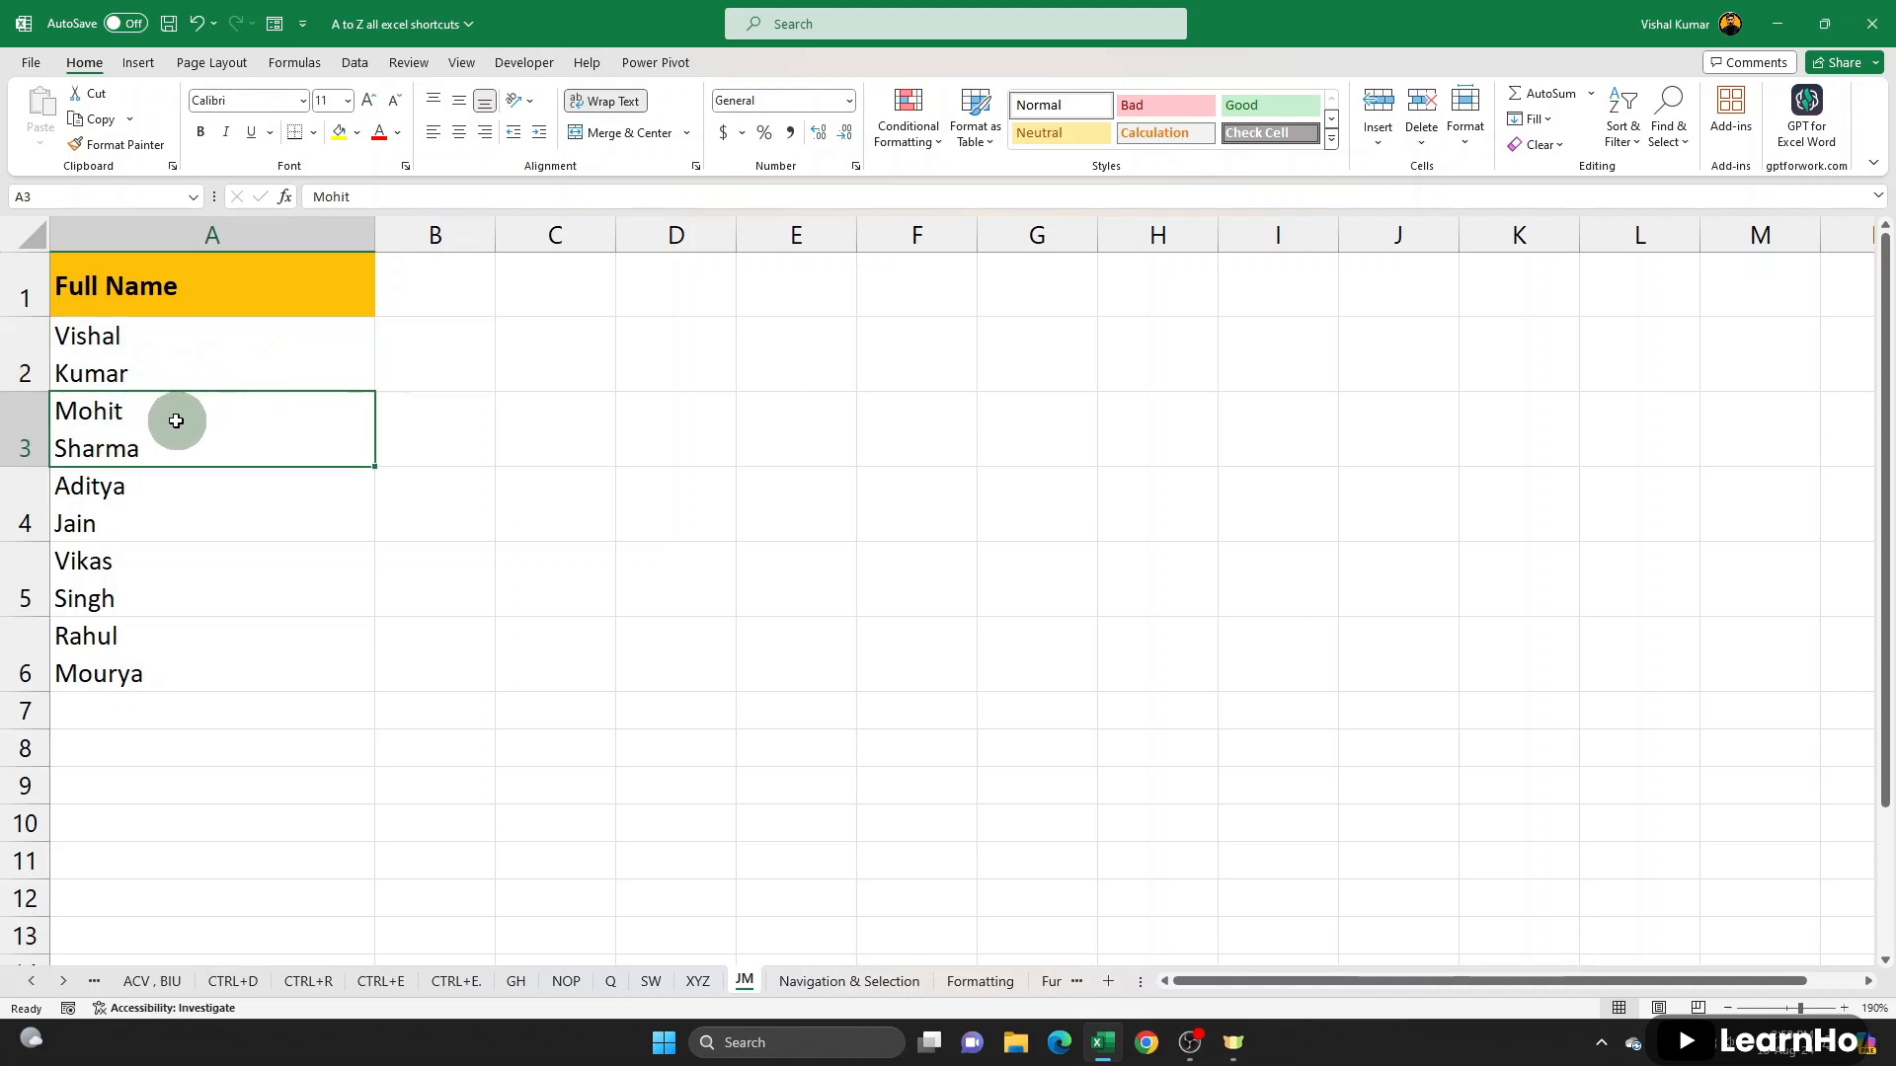
click(106, 499)
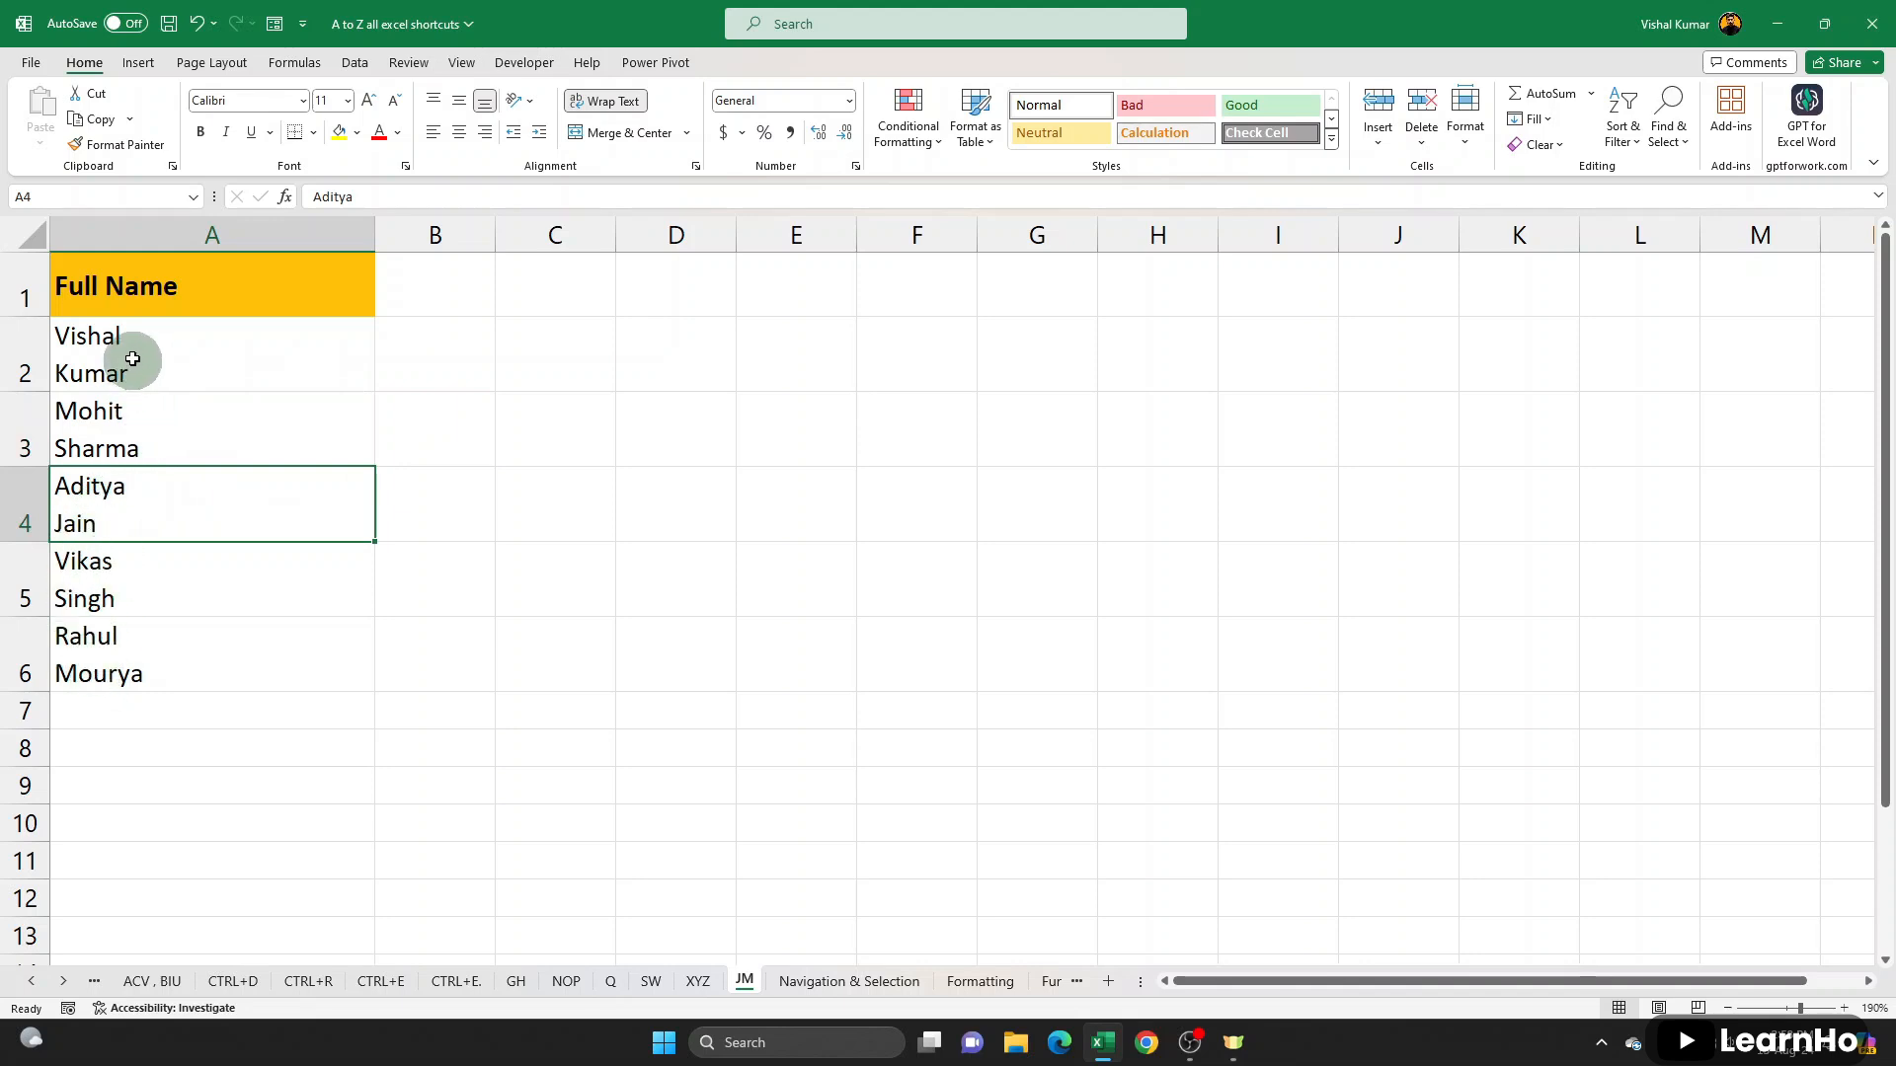
- Replace all line breaks in the full names in A2:A6 with a space, clearing the old find and replace entries
drag(194, 295, 154, 810)
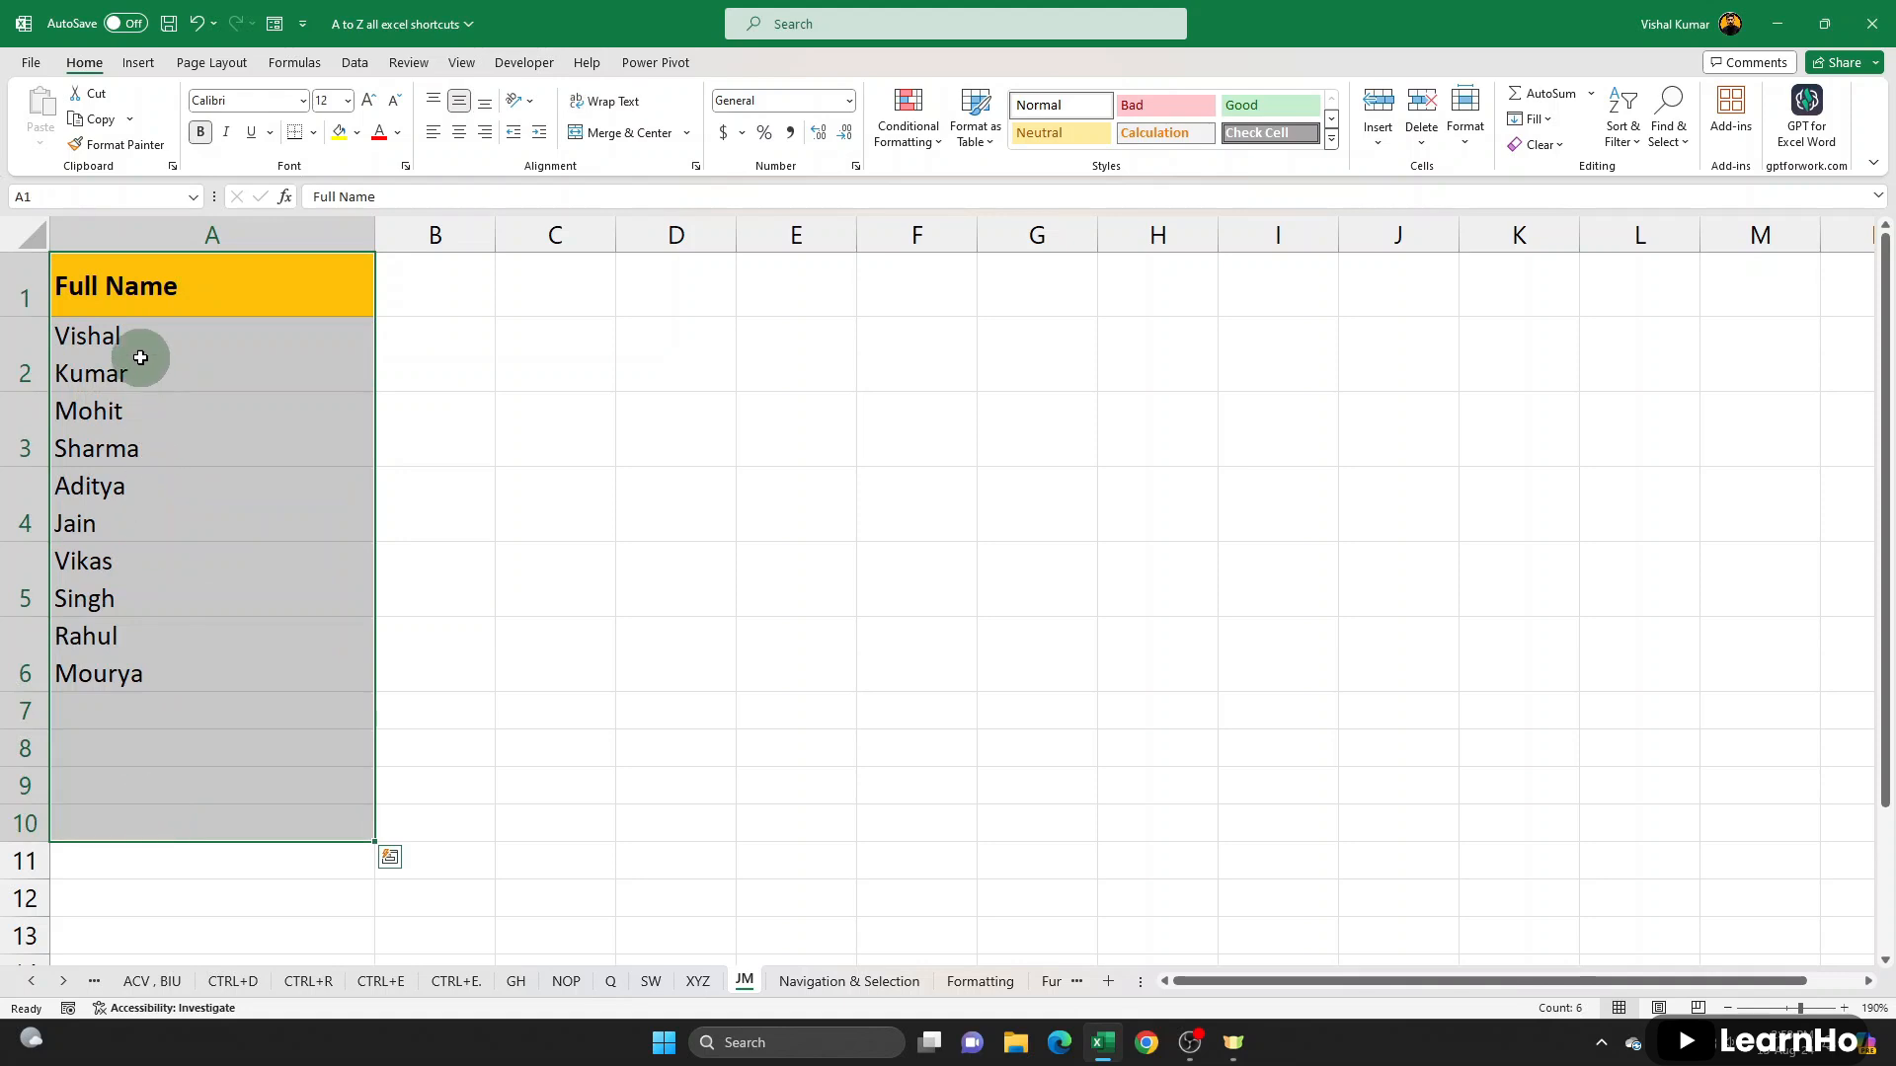
click(134, 356)
drag(240, 348, 240, 653)
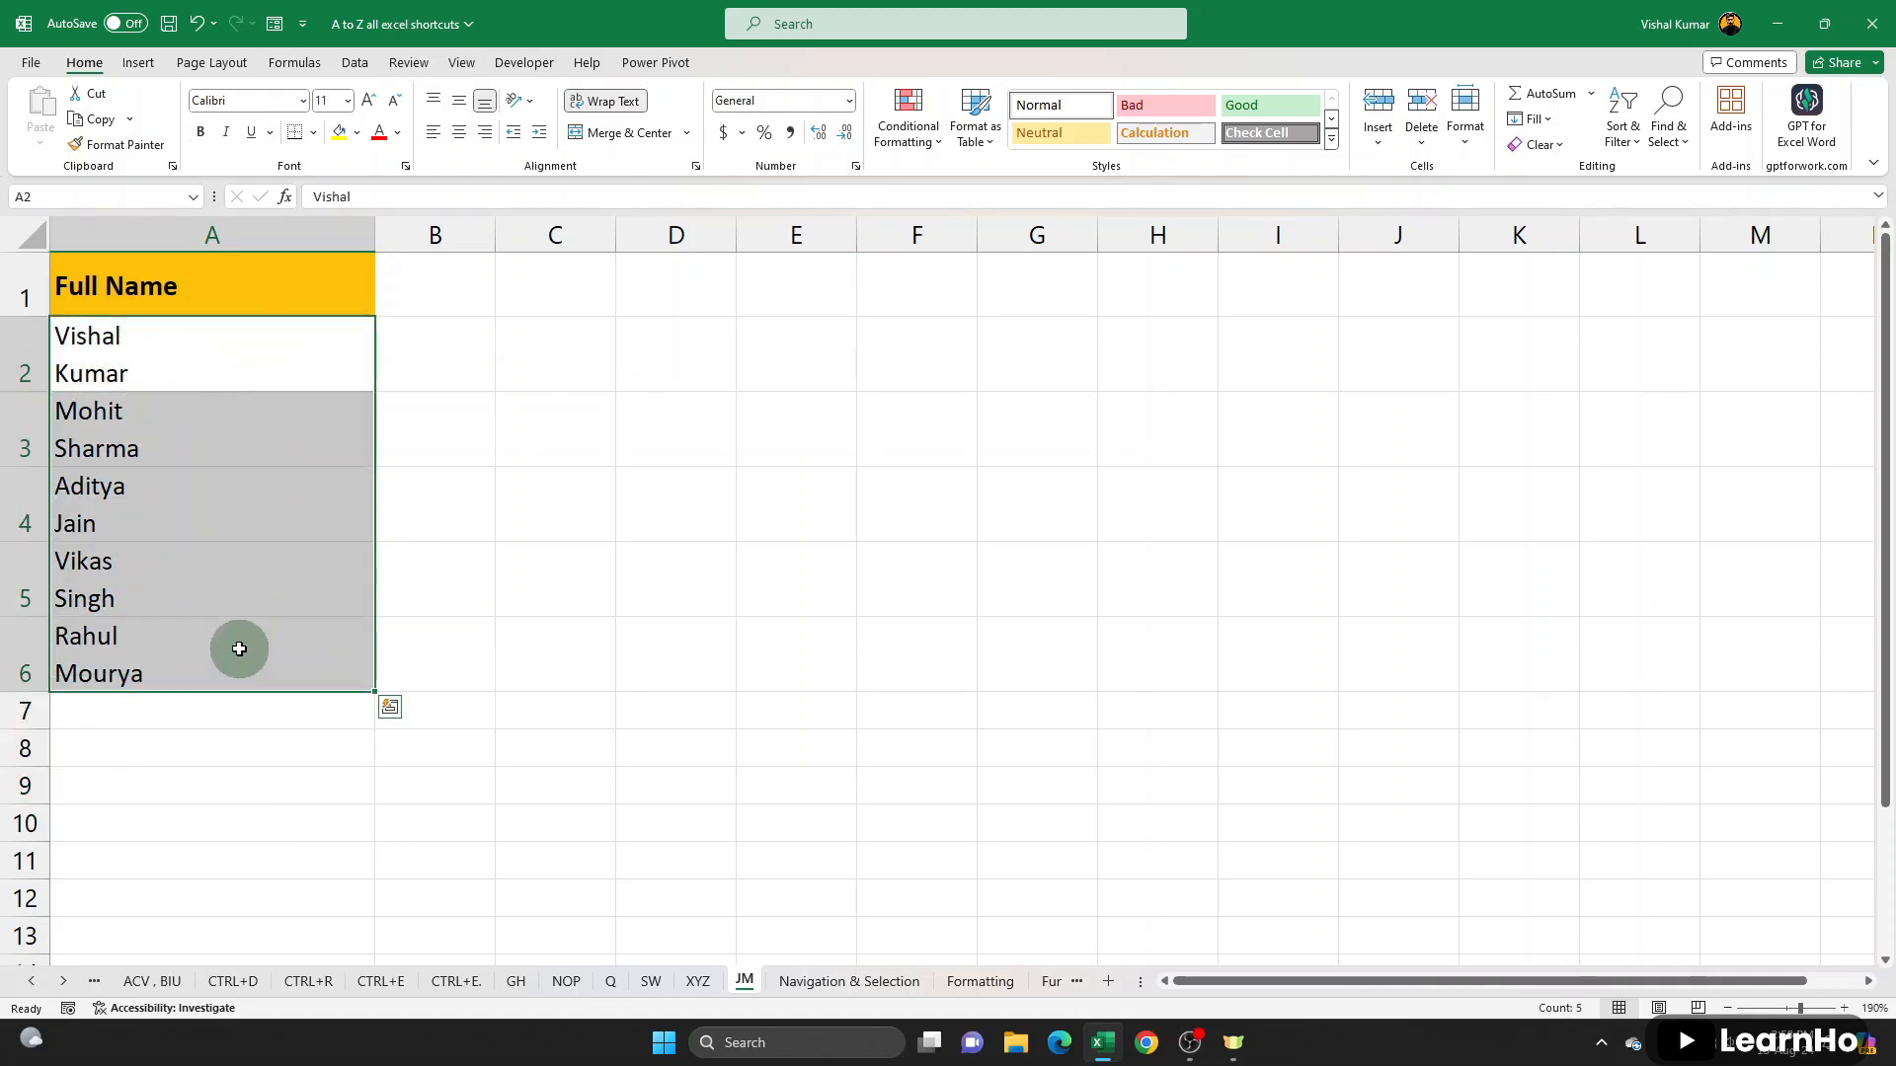
key(ctrl+h)
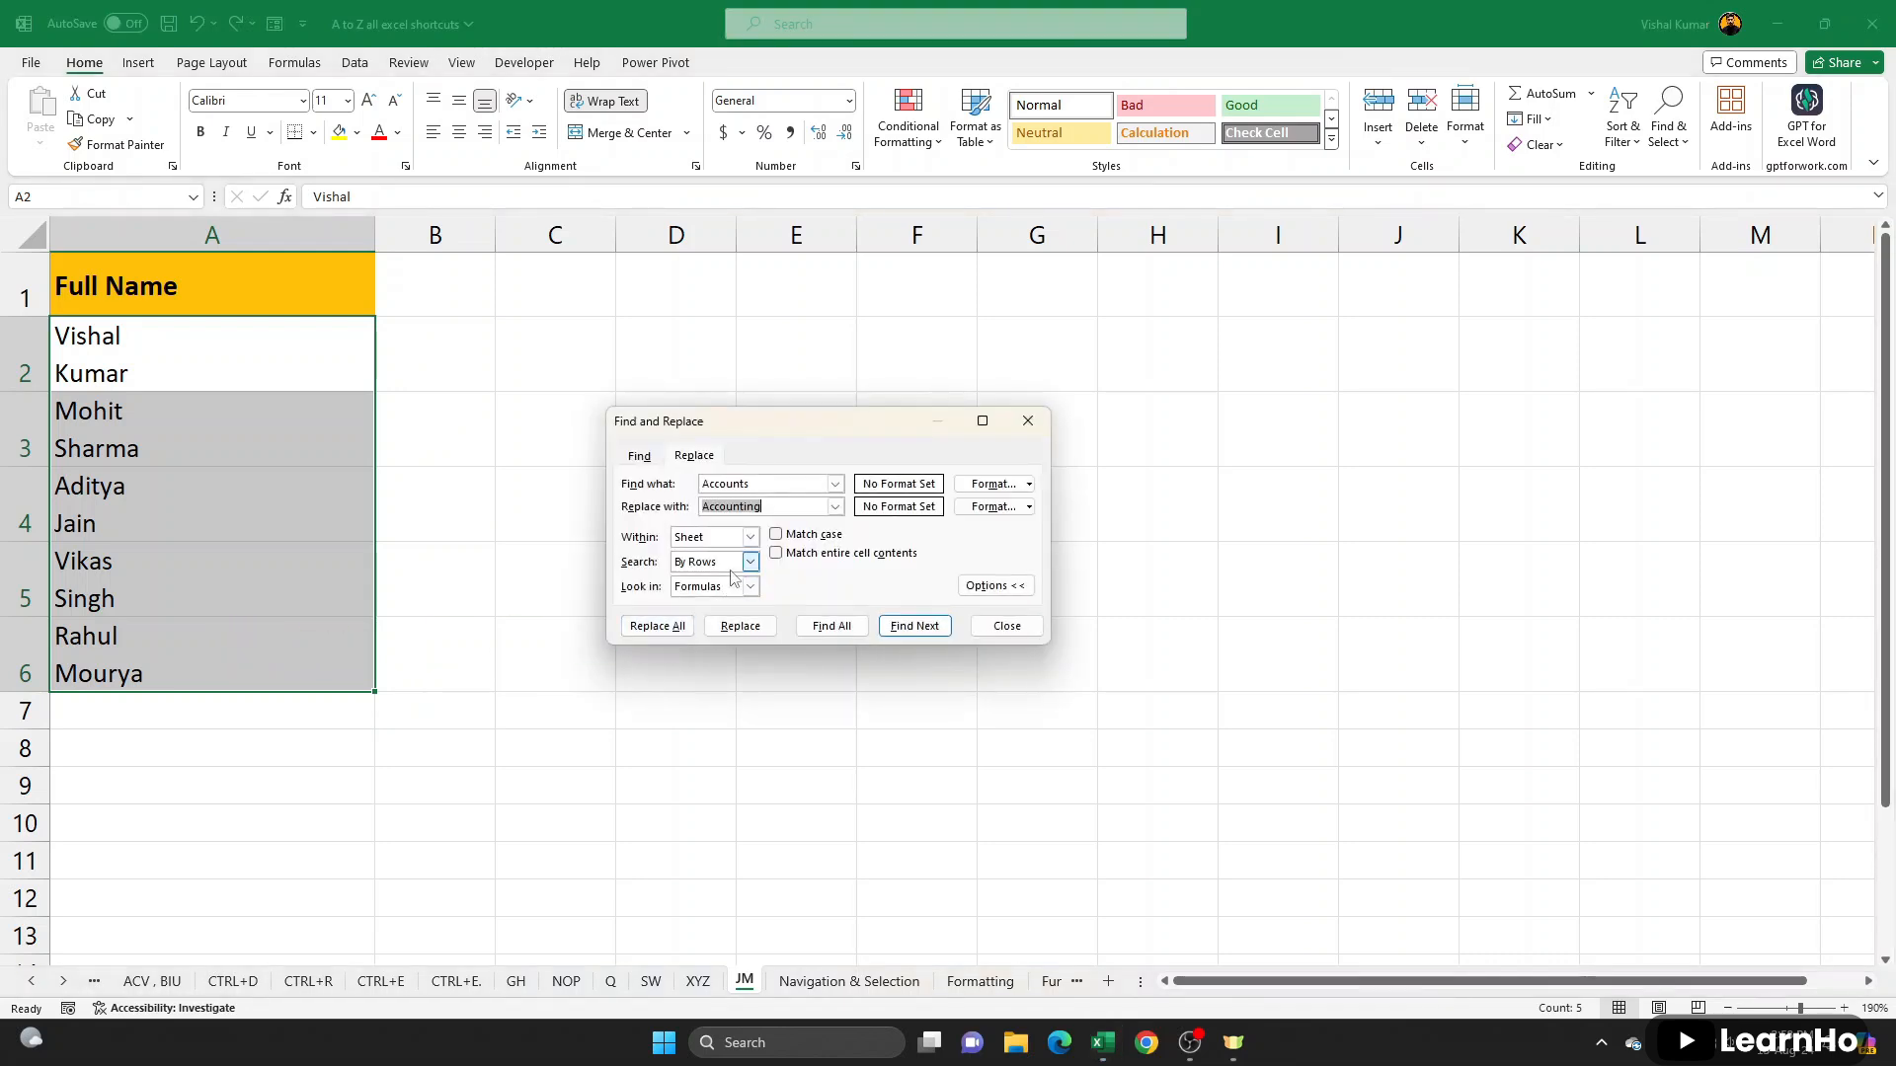
key(BackSpace)
drag(819, 484, 594, 471)
key(BackSpace)
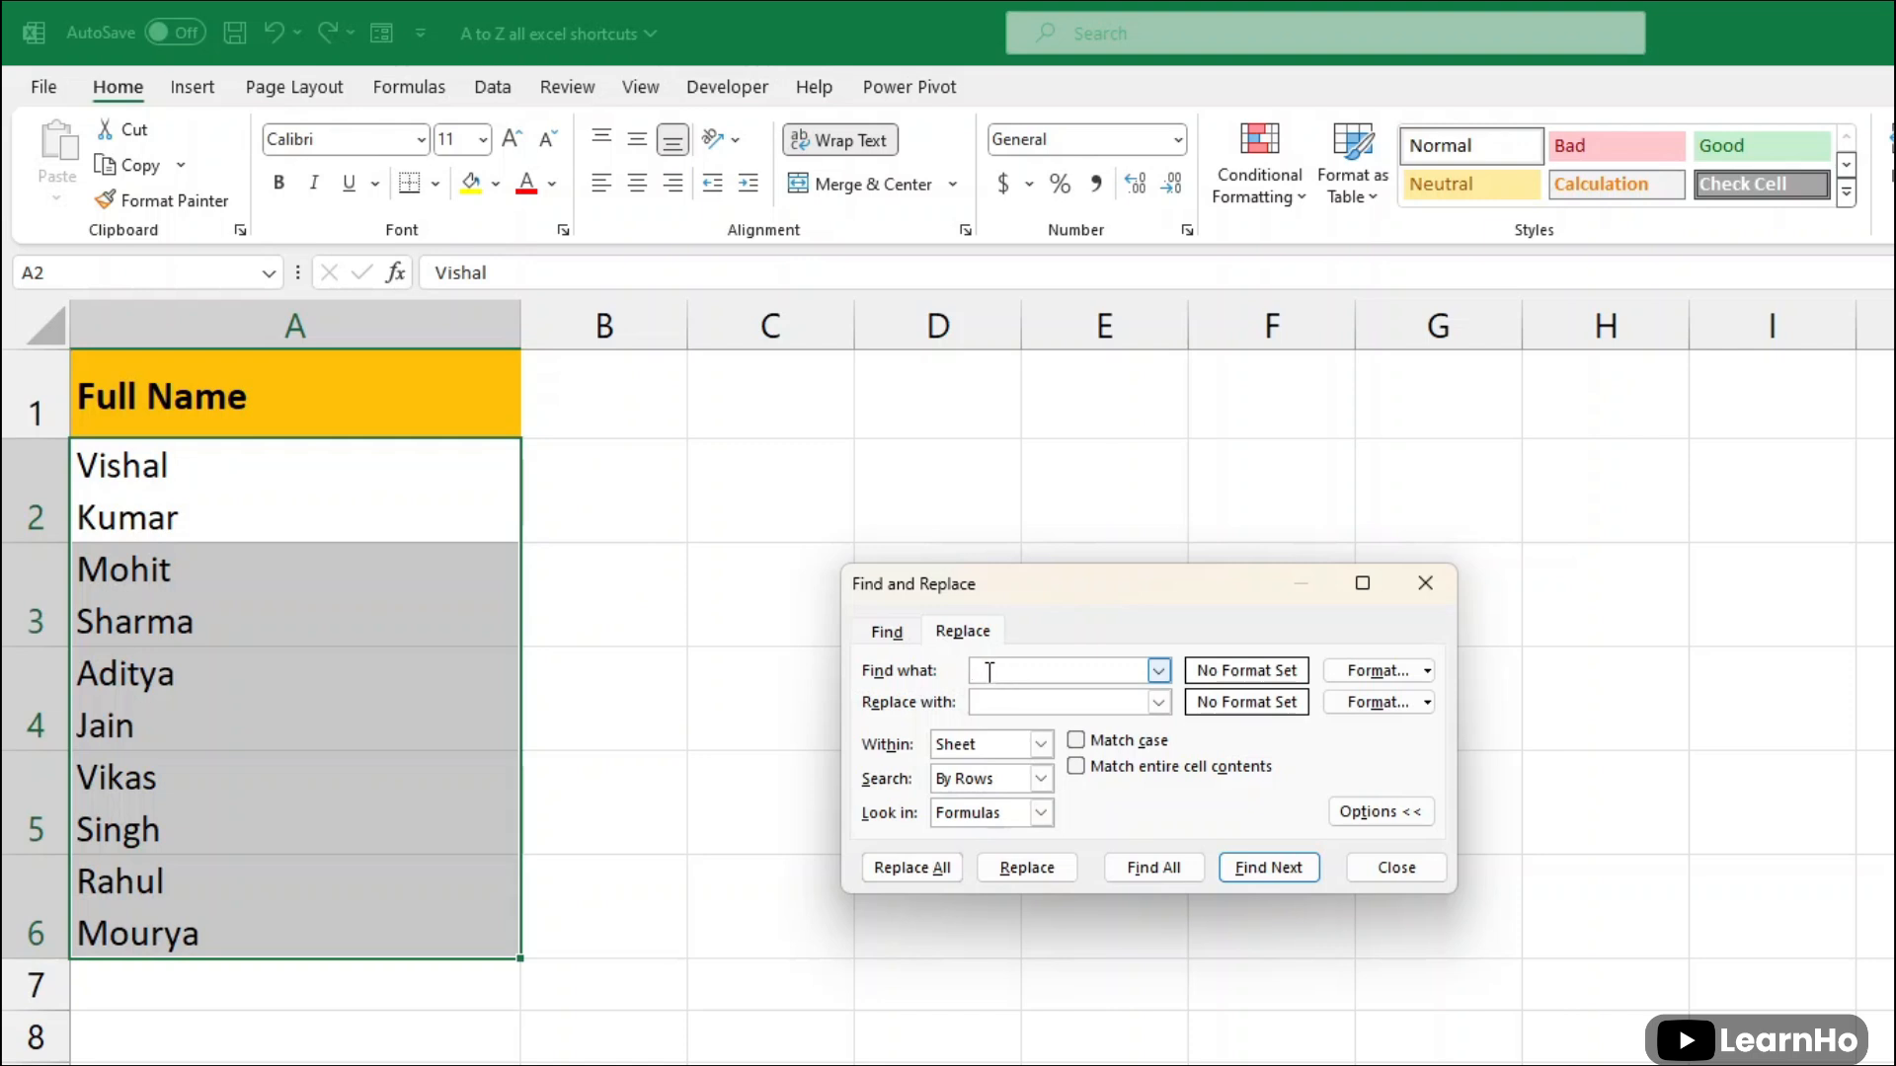
key(ctrl+j)
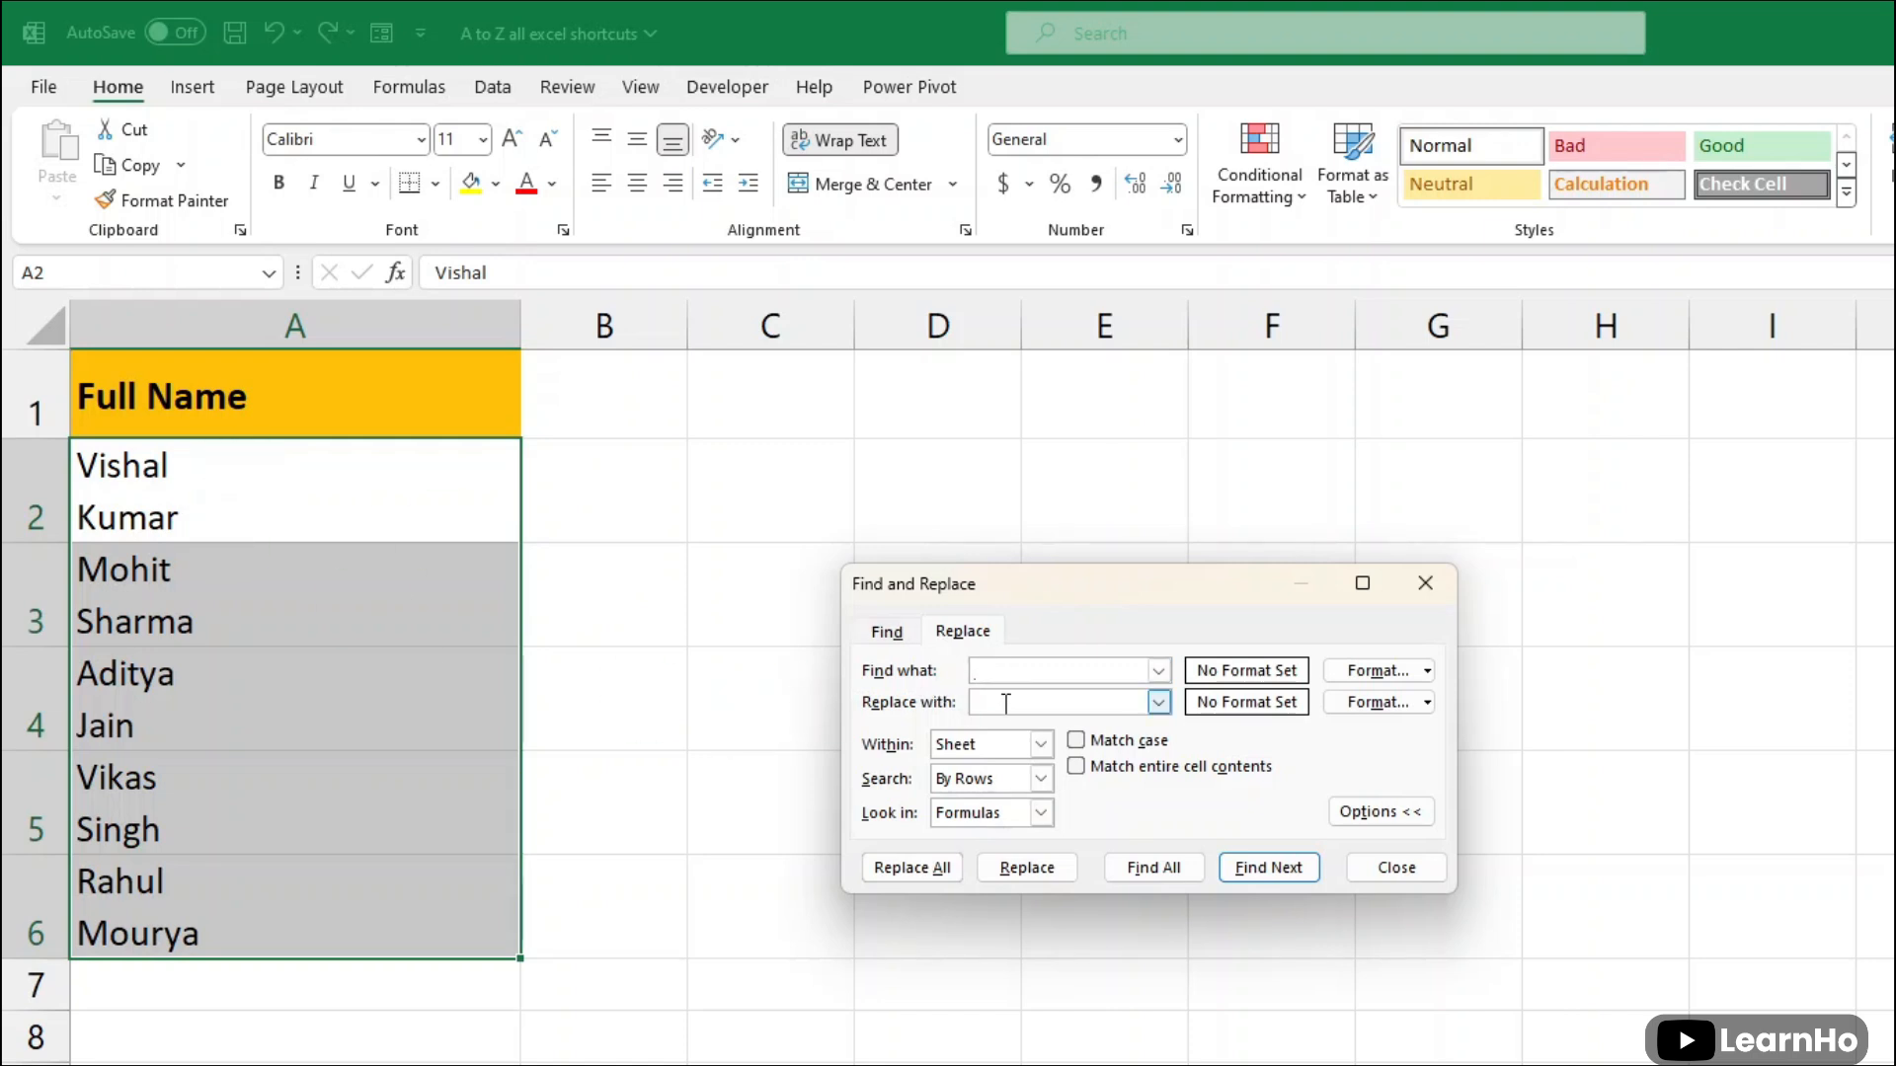
click(996, 705)
click(909, 865)
click(1333, 800)
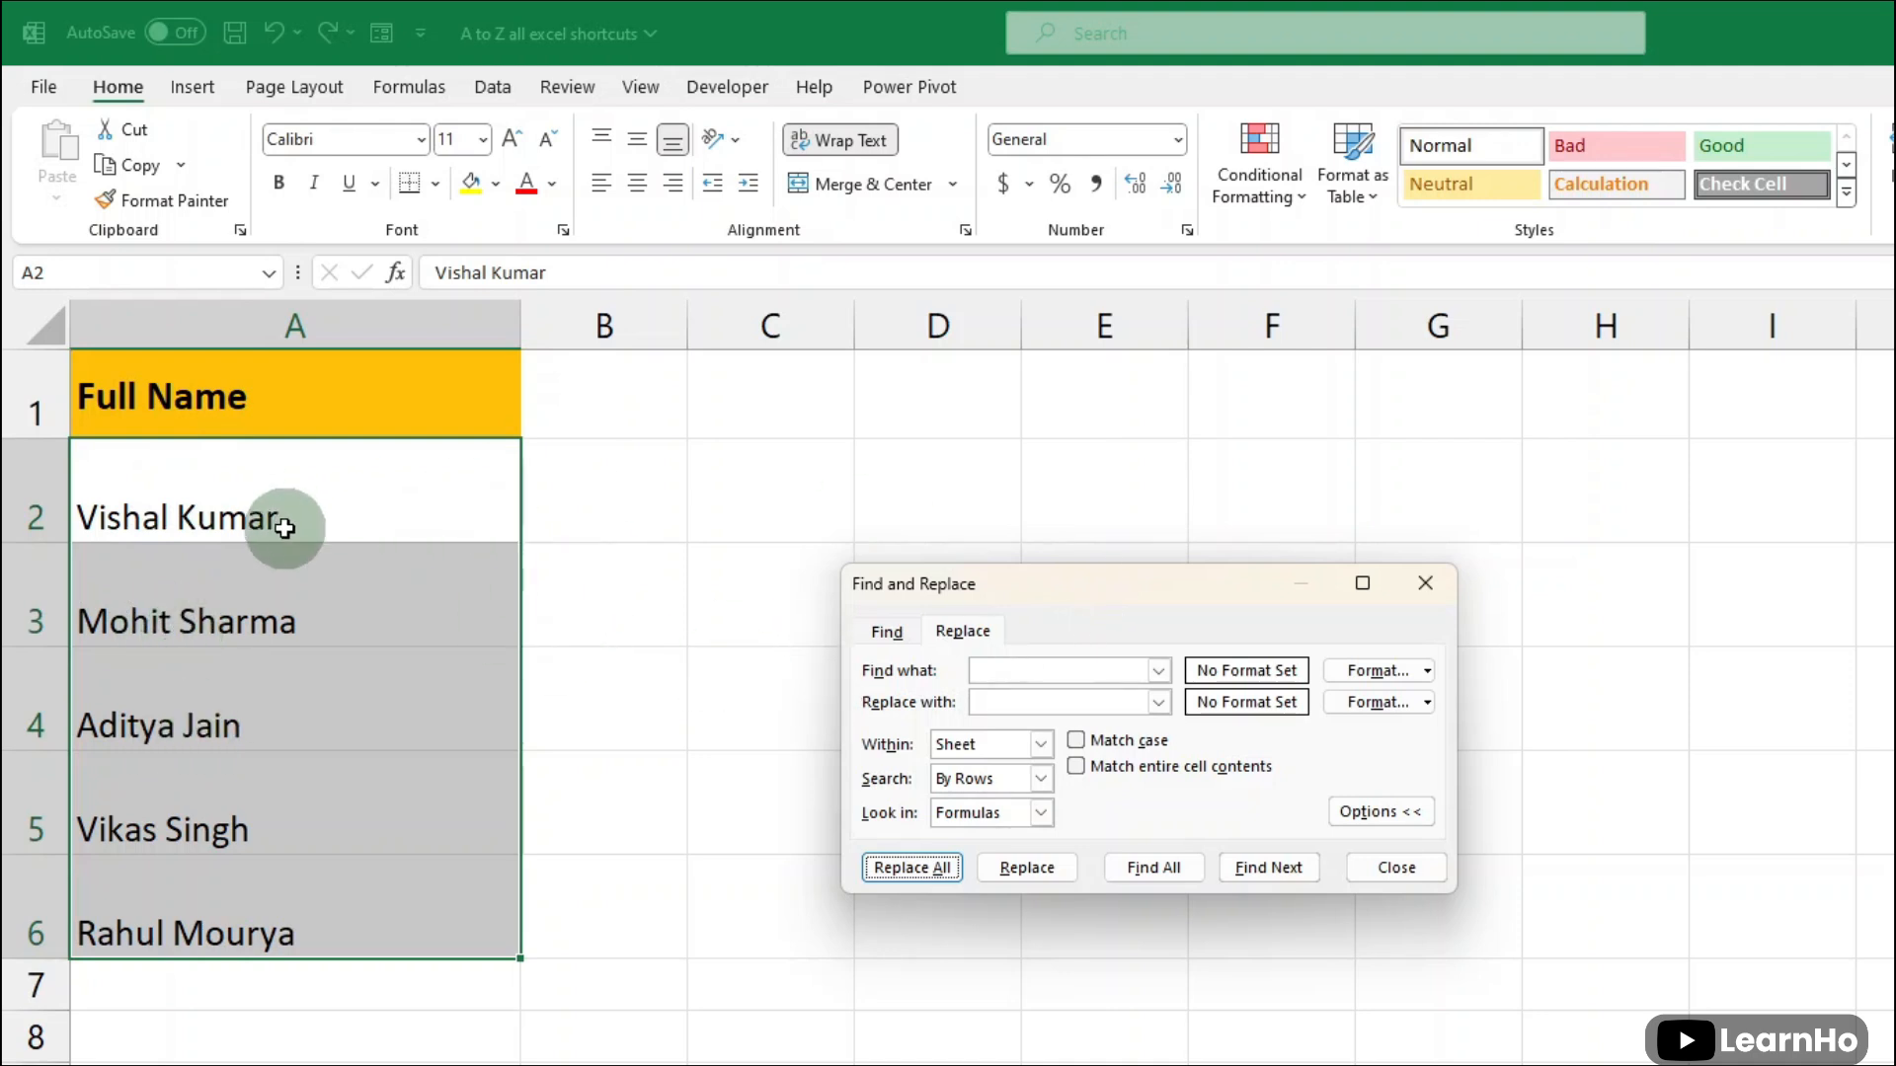
- Try "line break" as the search text, overwrite it with the line-break character, and close Find and Replace
click(1020, 670)
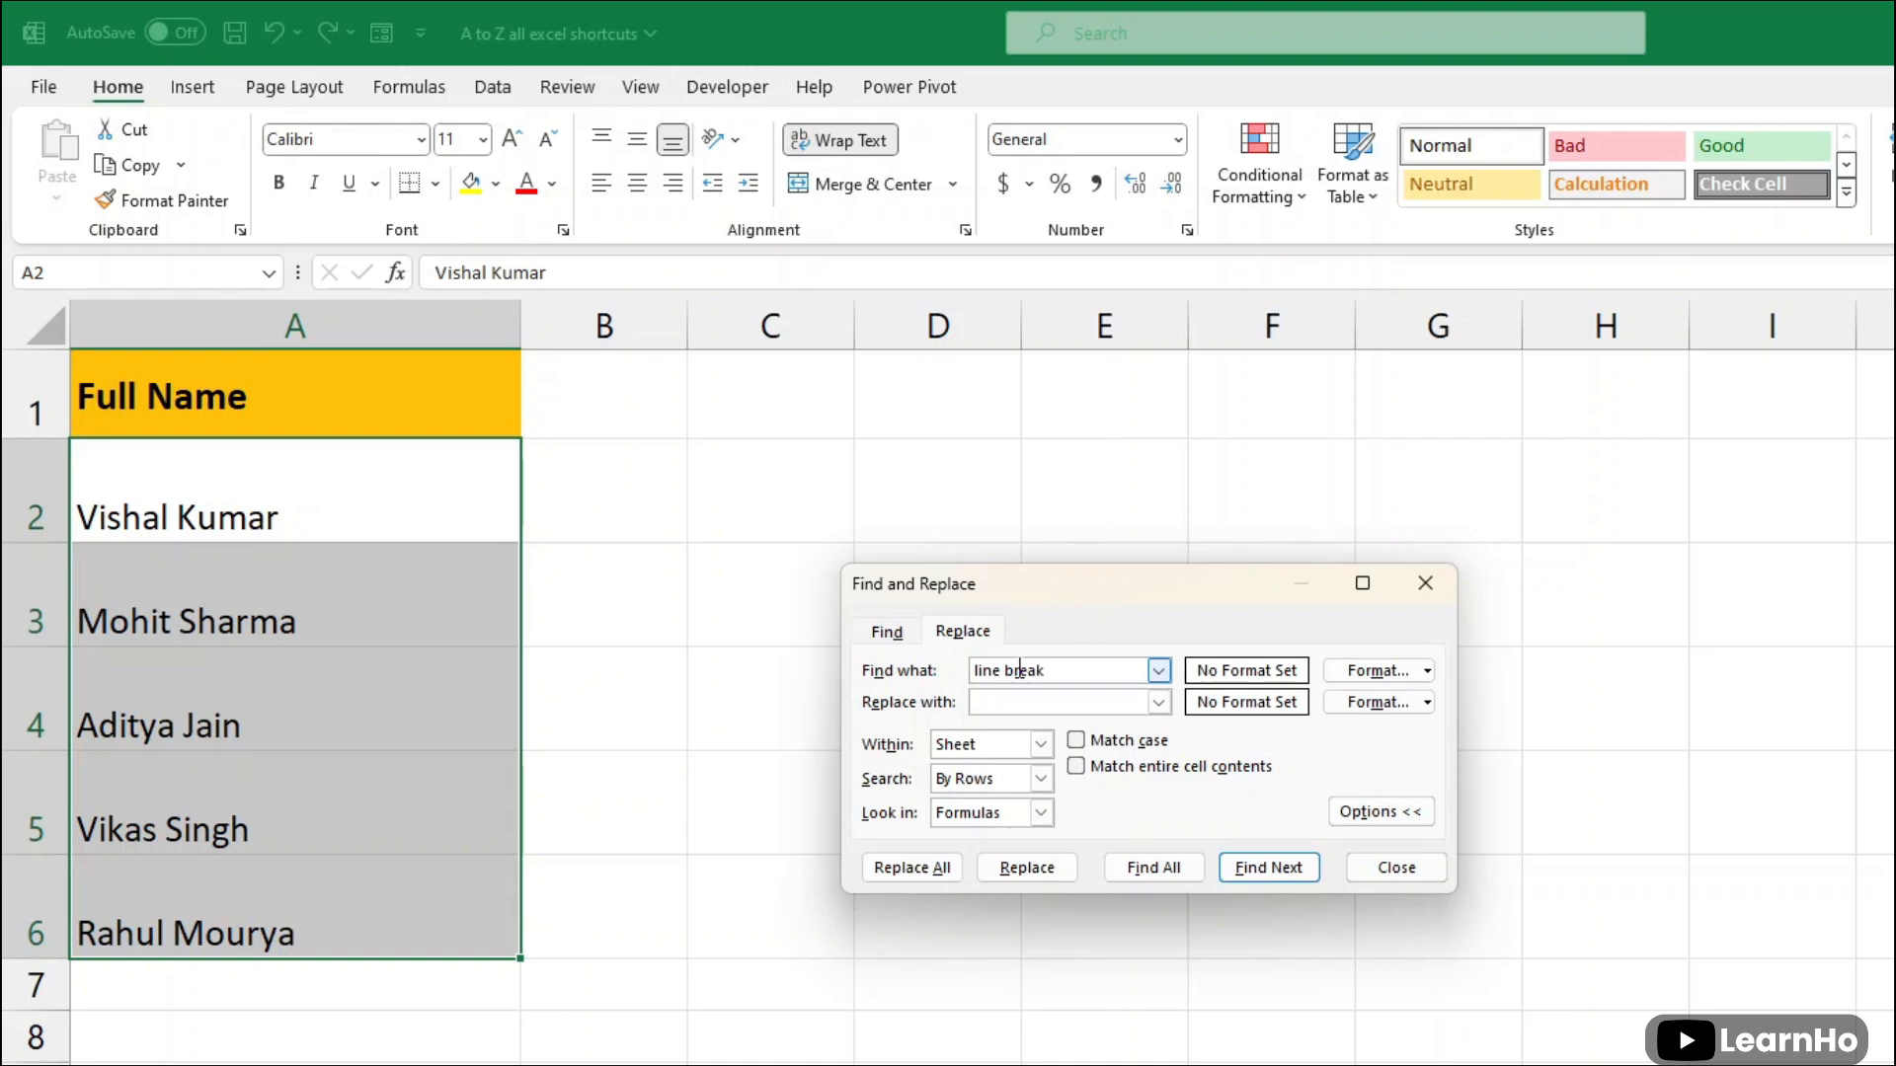
drag(1037, 669, 933, 672)
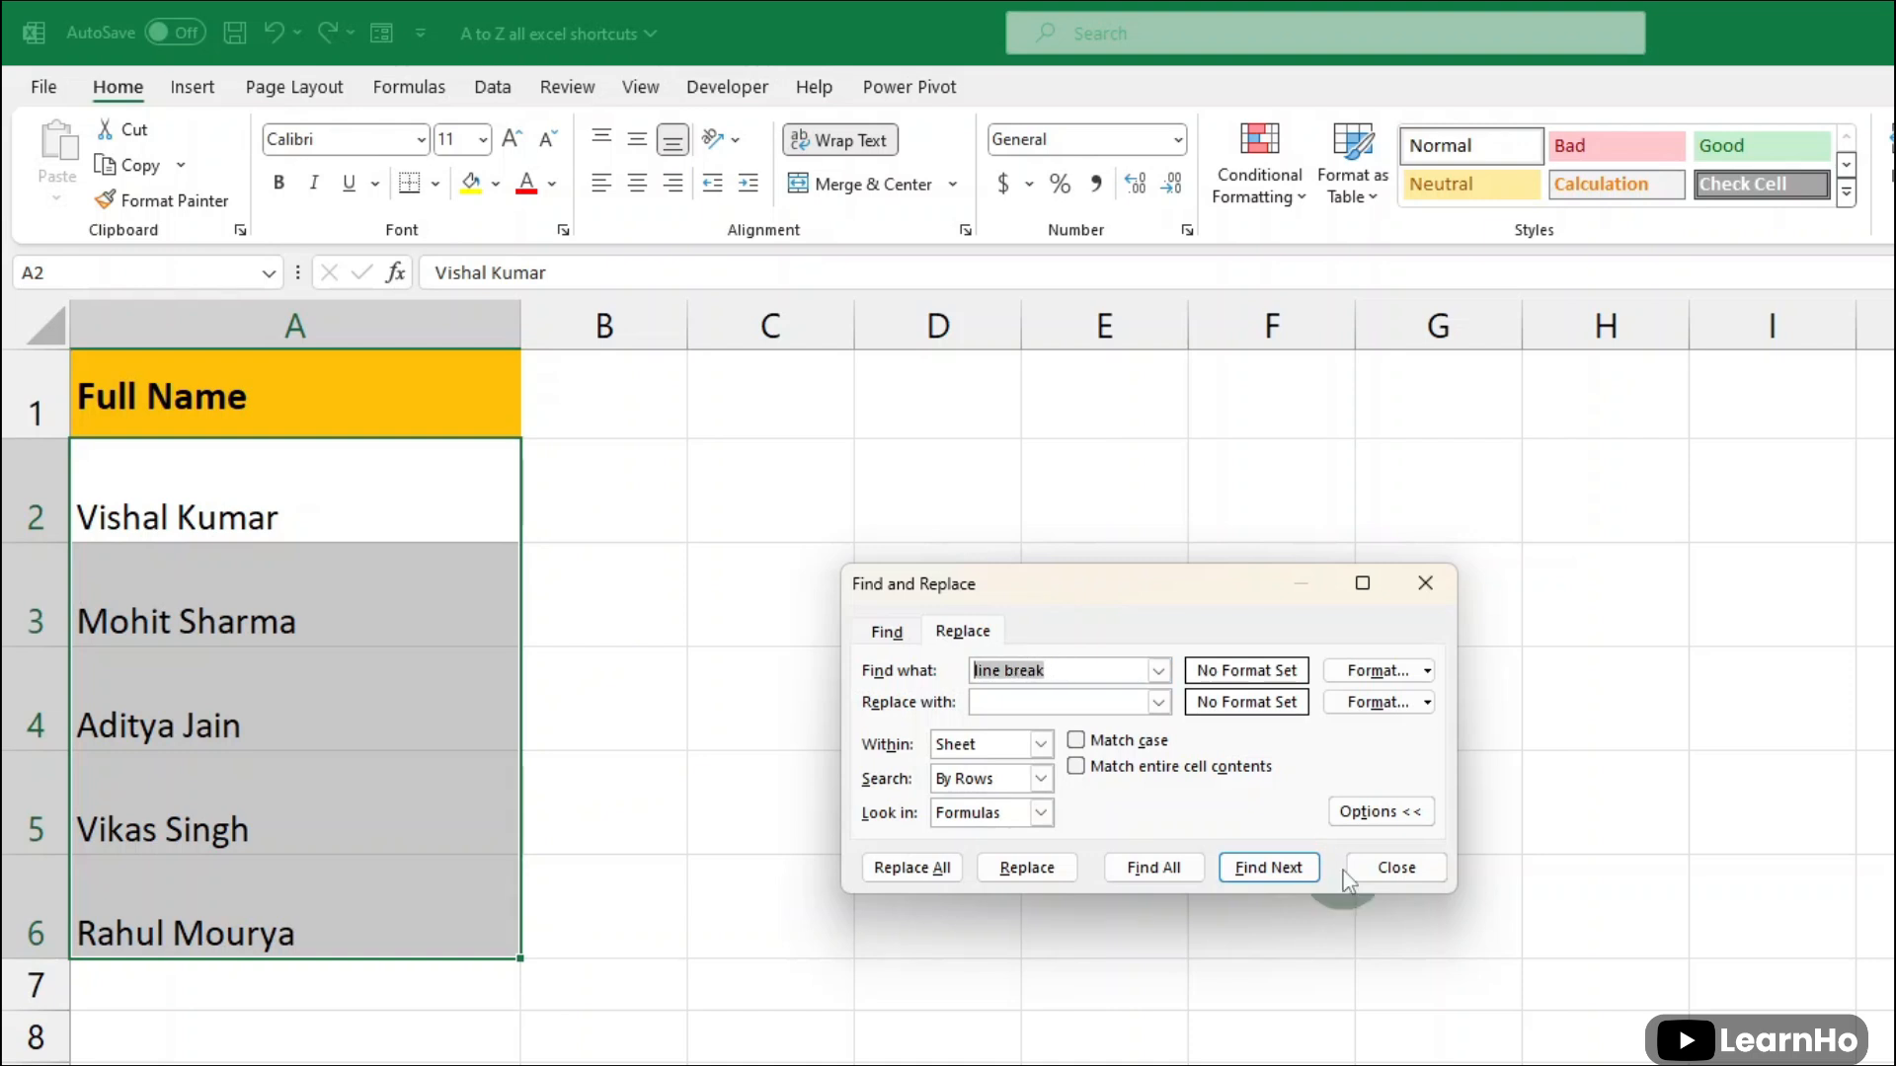
key(ctrl+j)
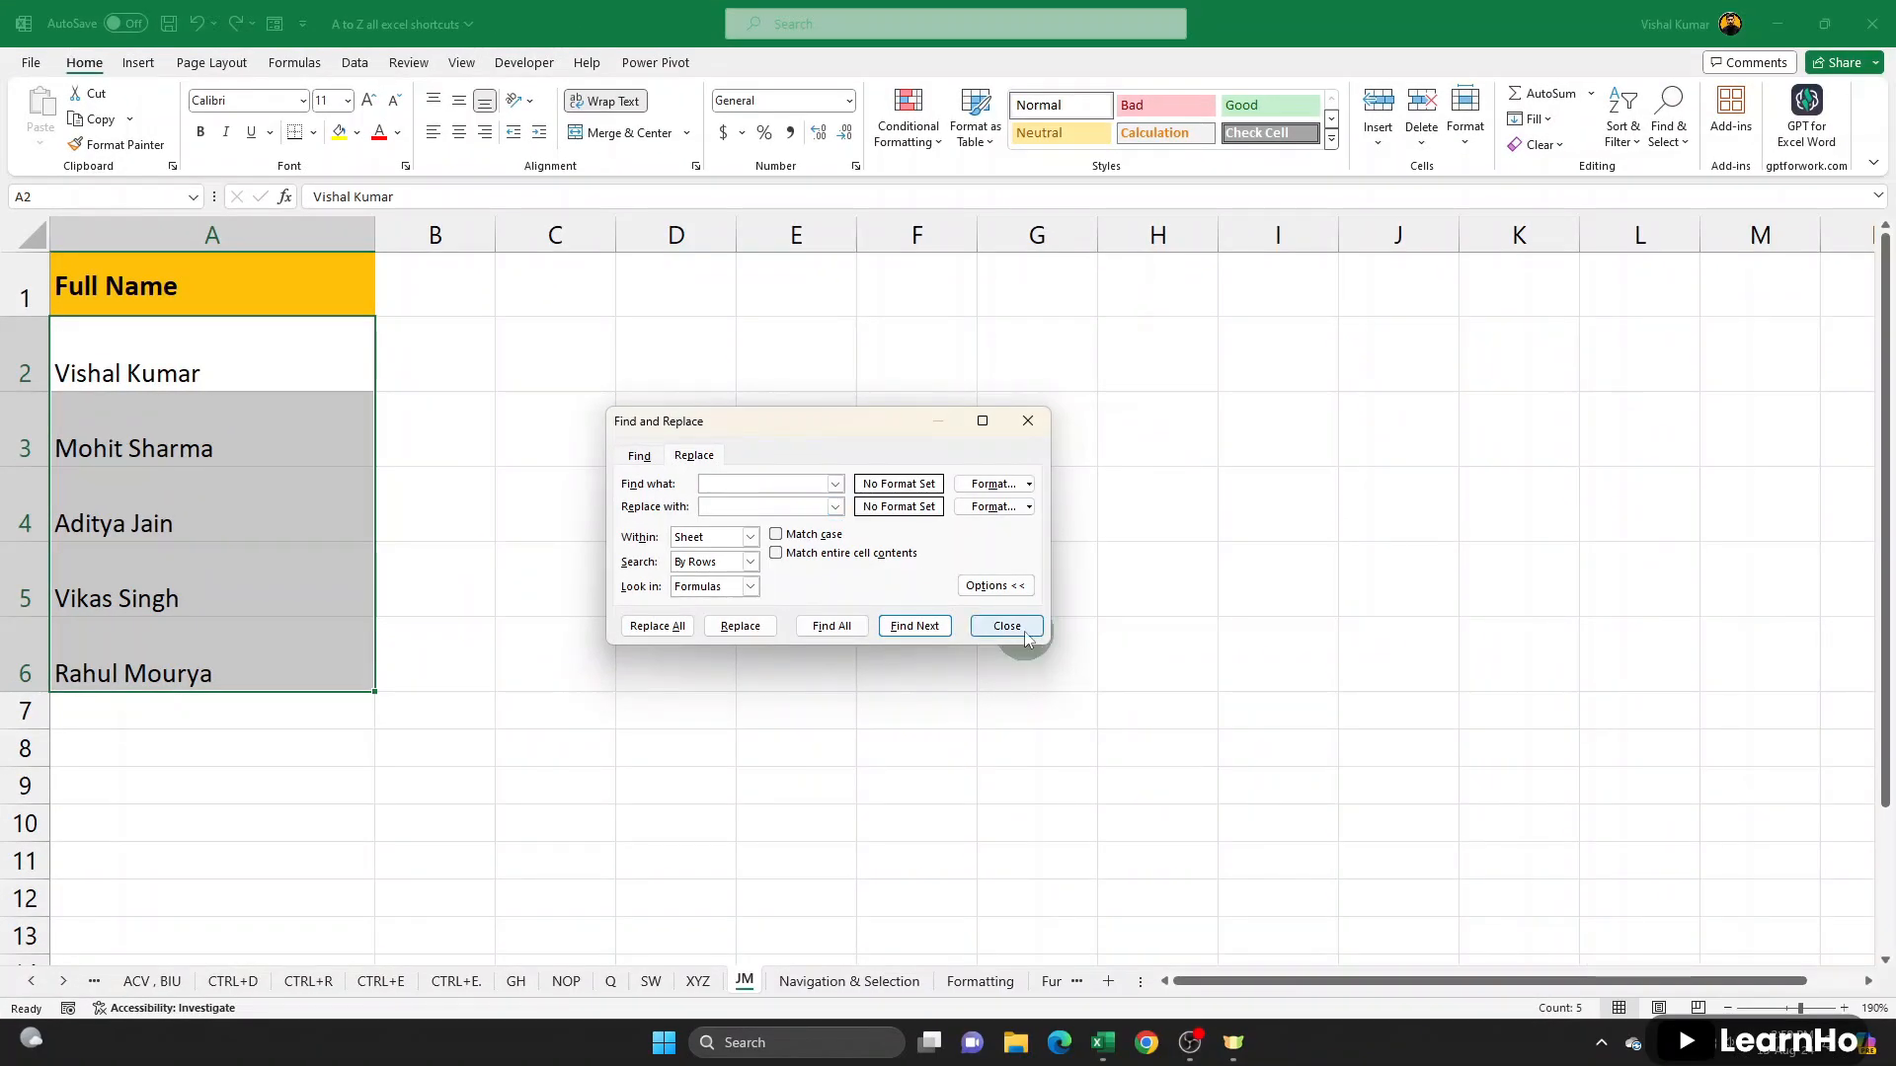
click(1414, 872)
- Autofit the height of rows 2 to 6 to the single-line names and check the list in column A
drag(22, 371, 20, 671)
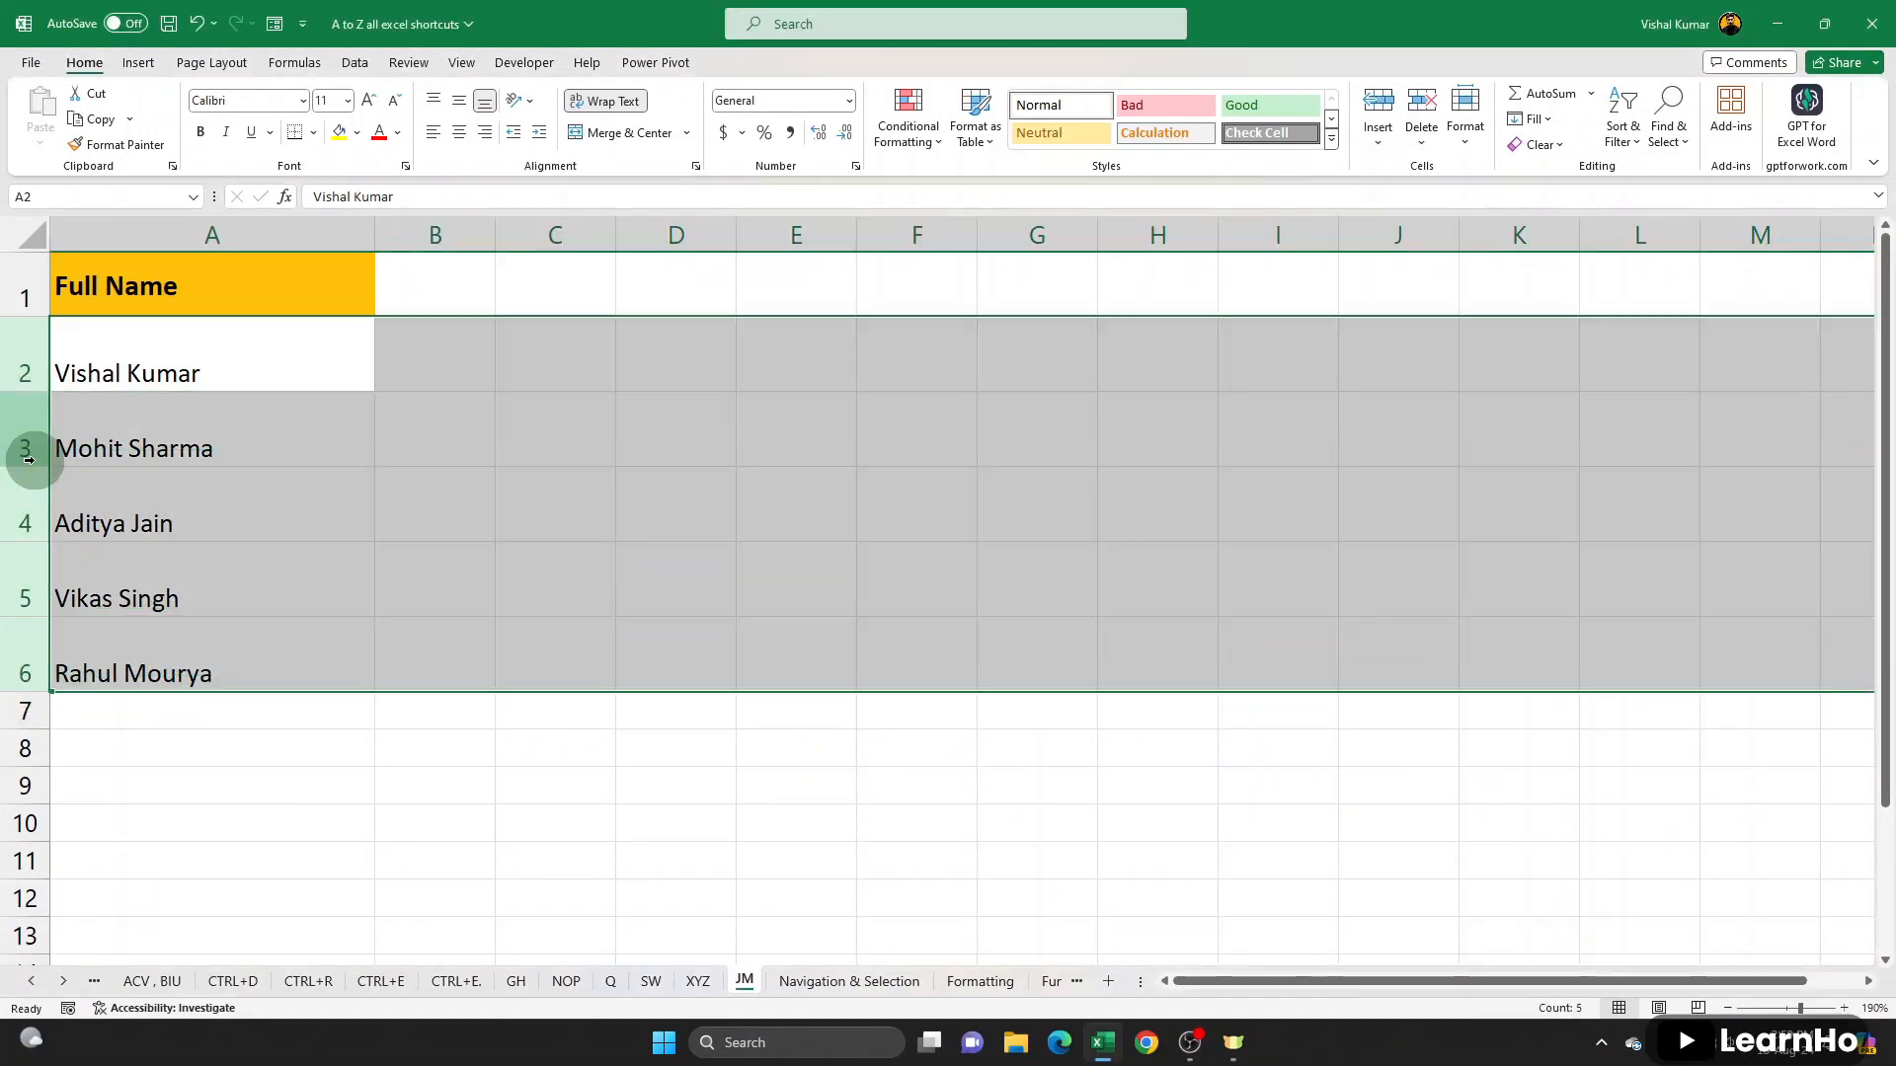
drag(40, 466, 32, 432)
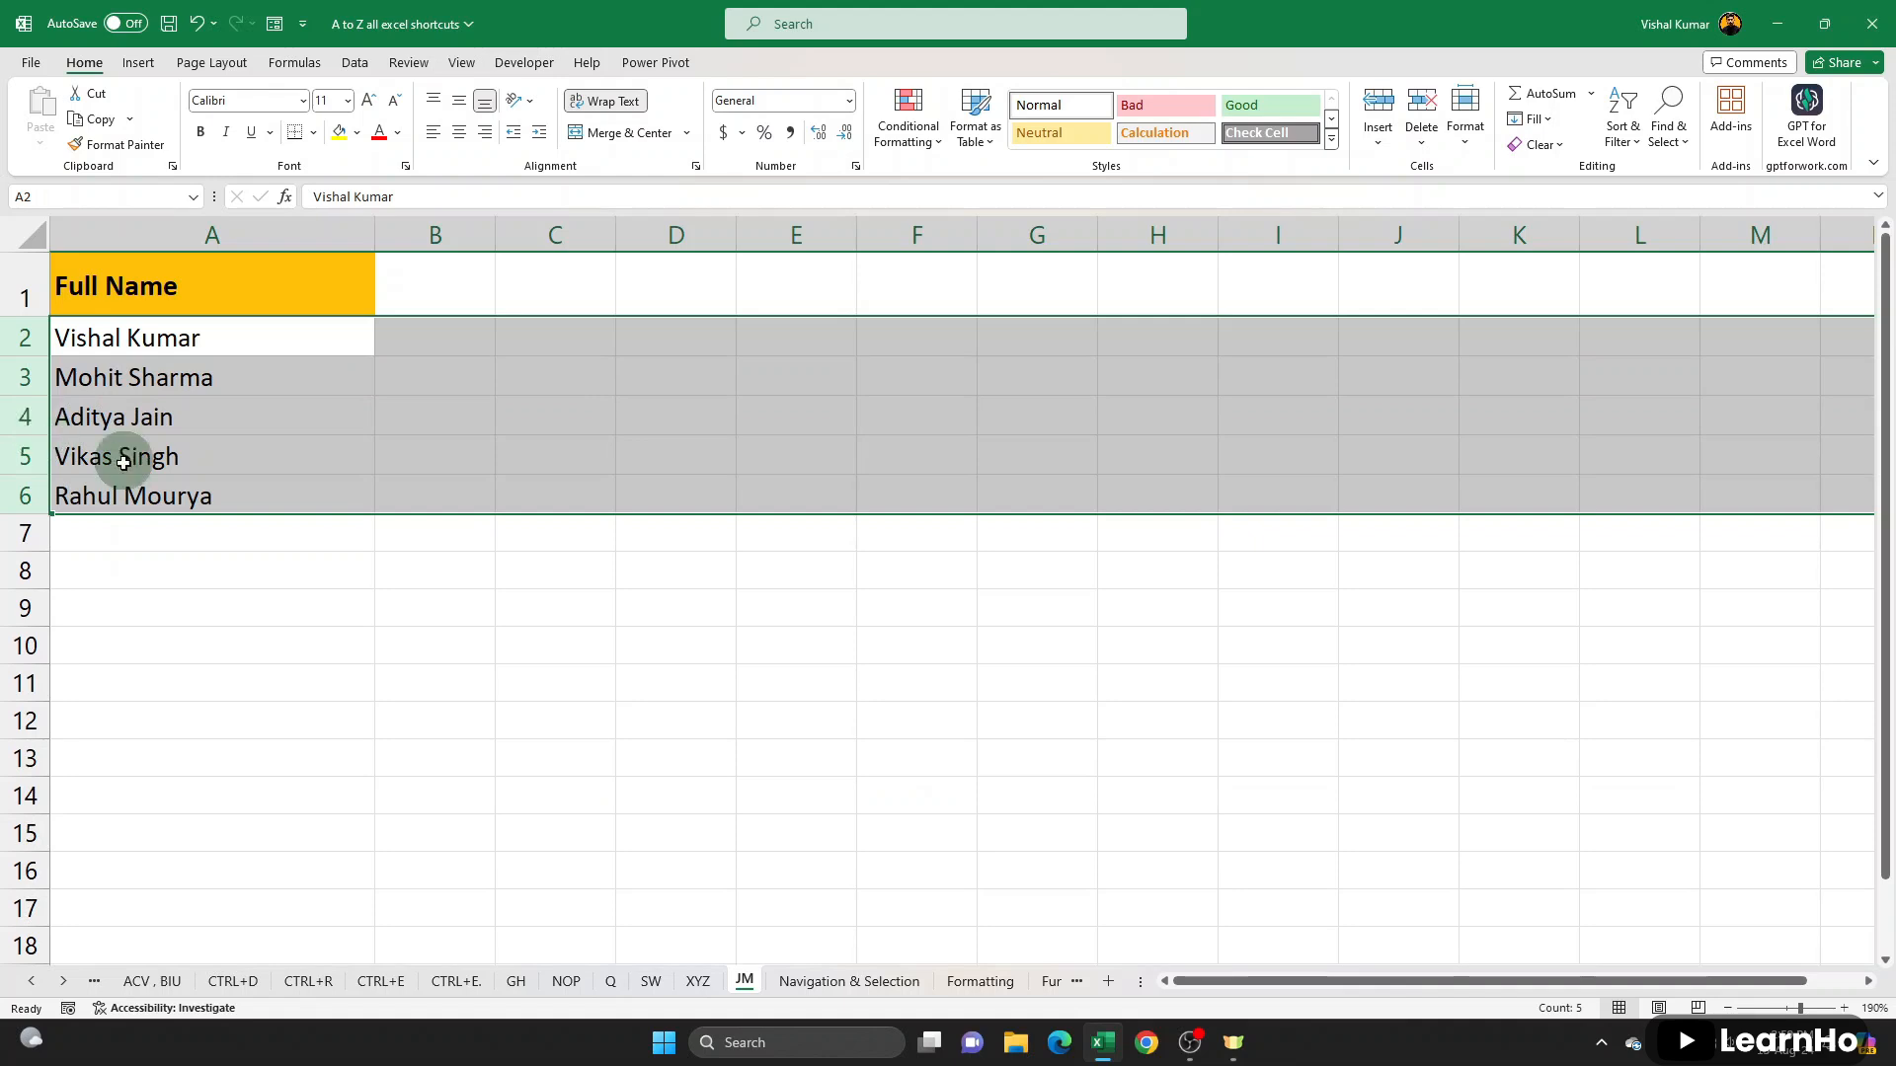
click(228, 406)
click(257, 348)
key(ctrl+shift+Down)
click(281, 451)
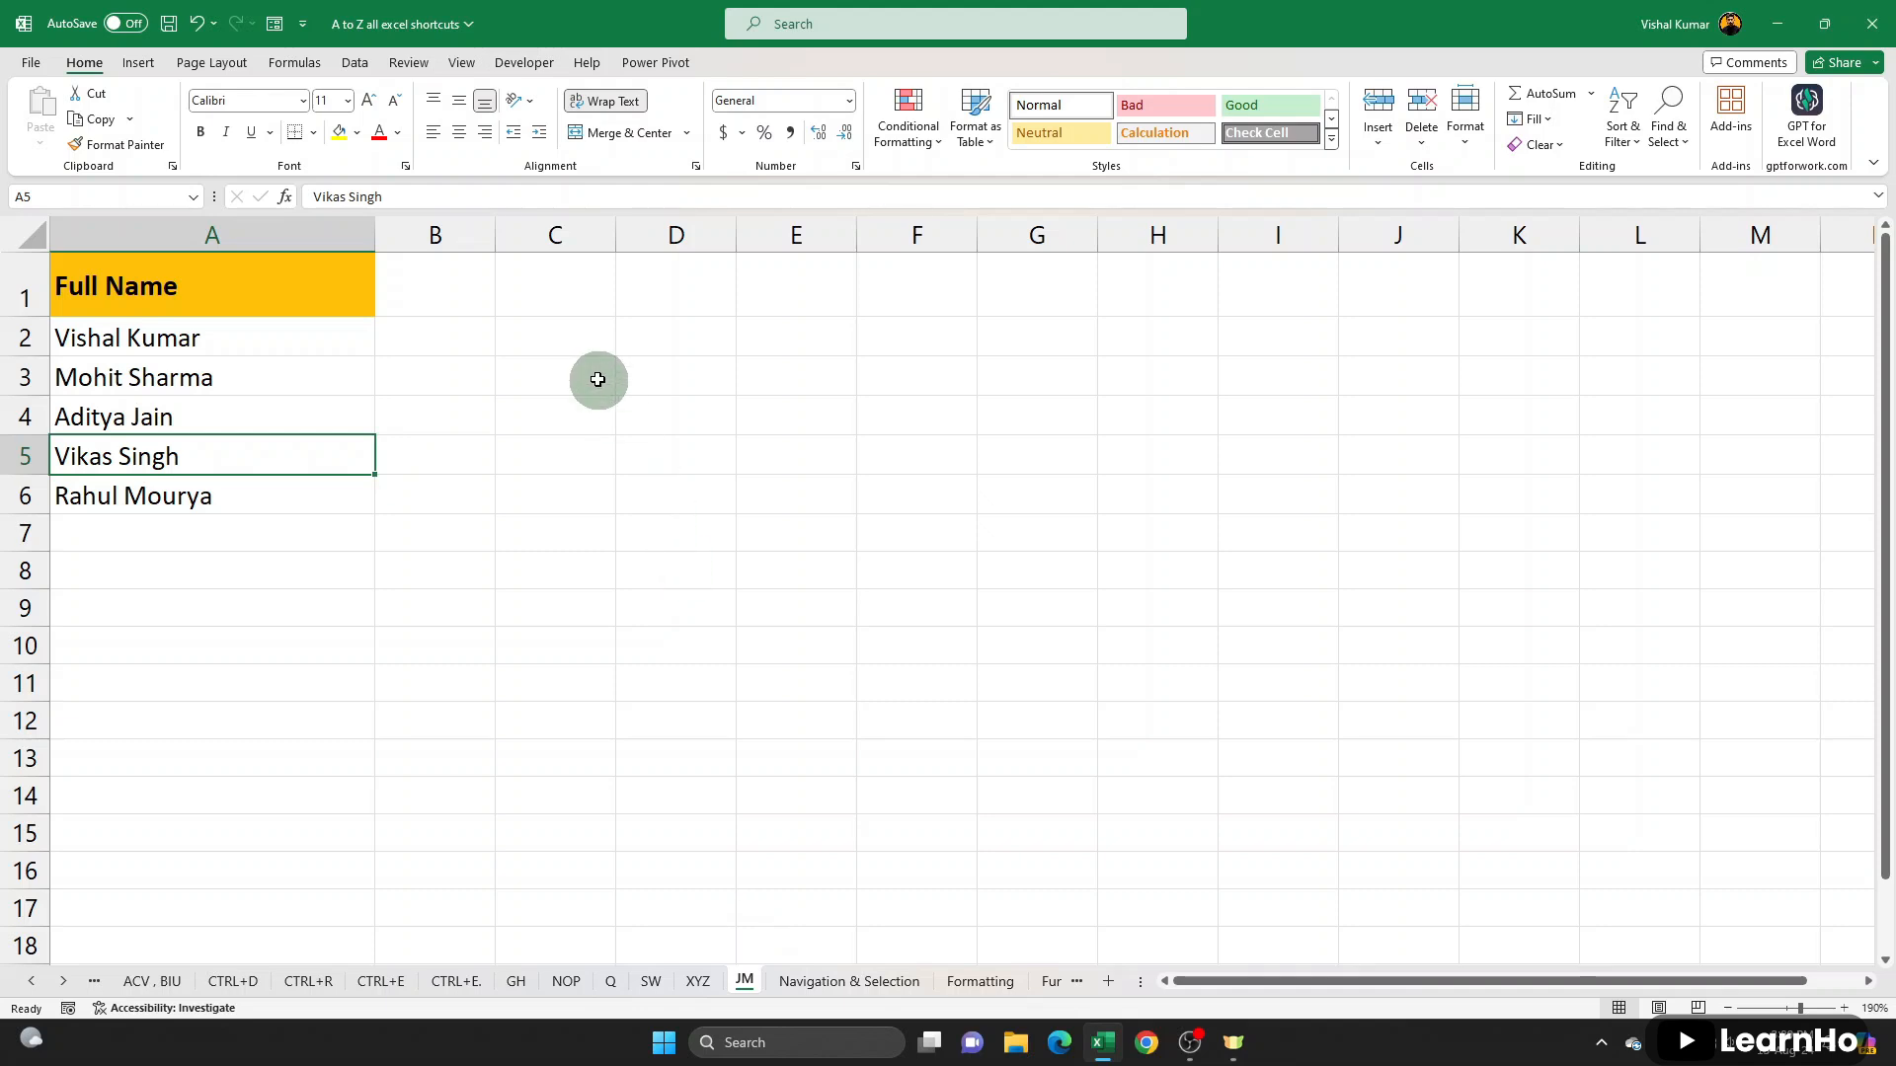
click(462, 62)
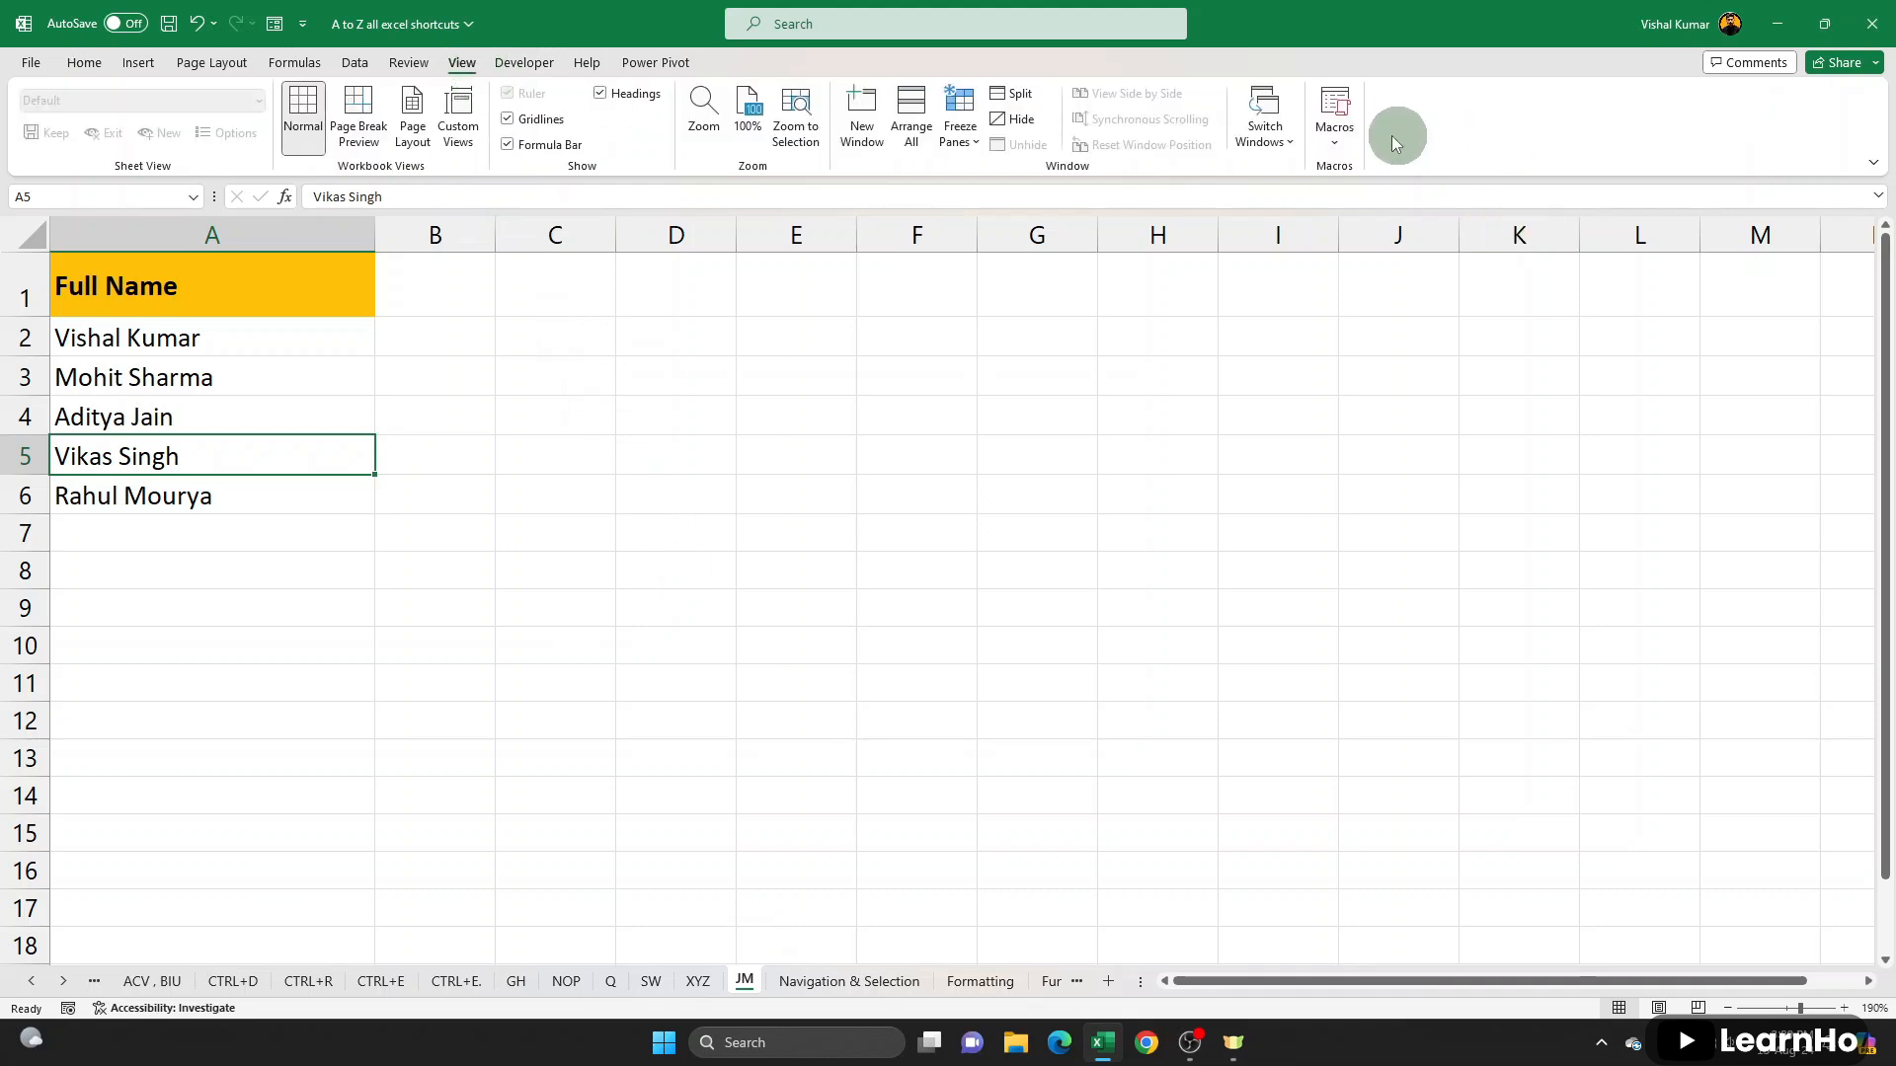
click(1335, 128)
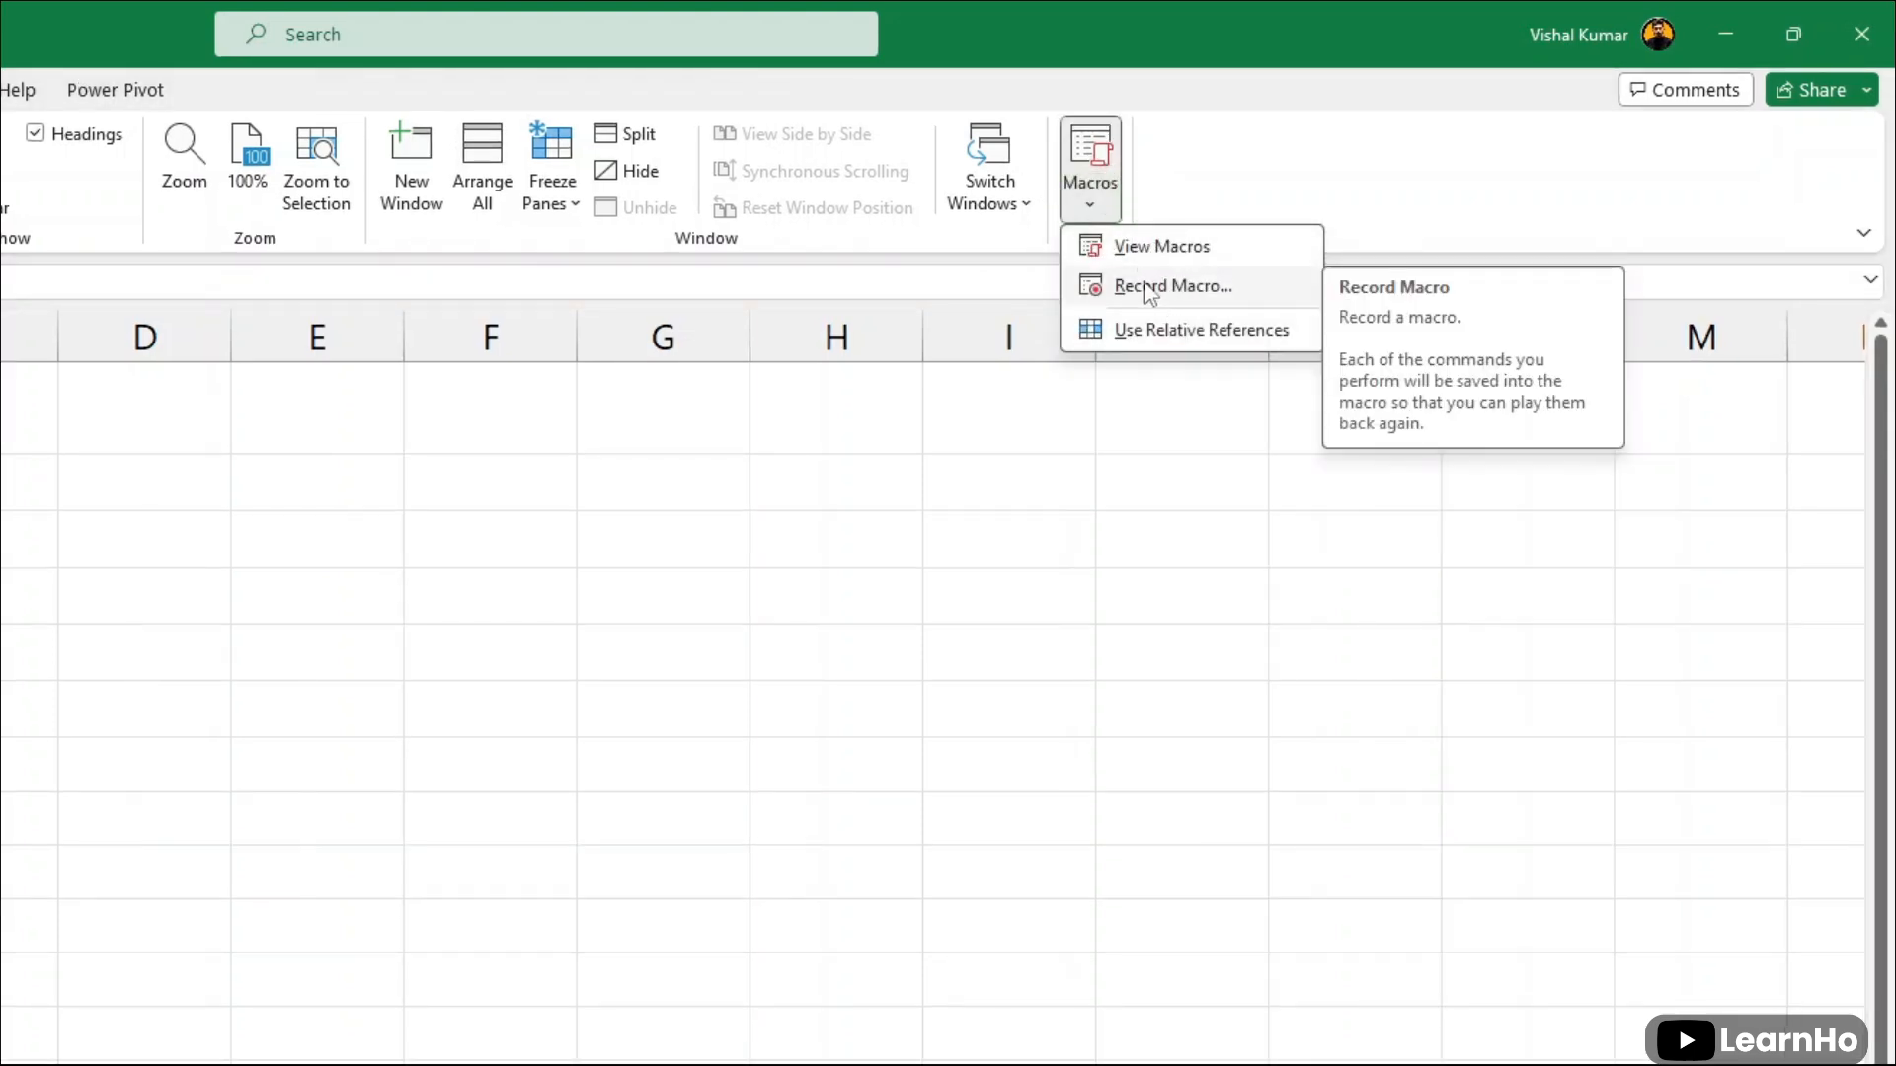
click(1151, 289)
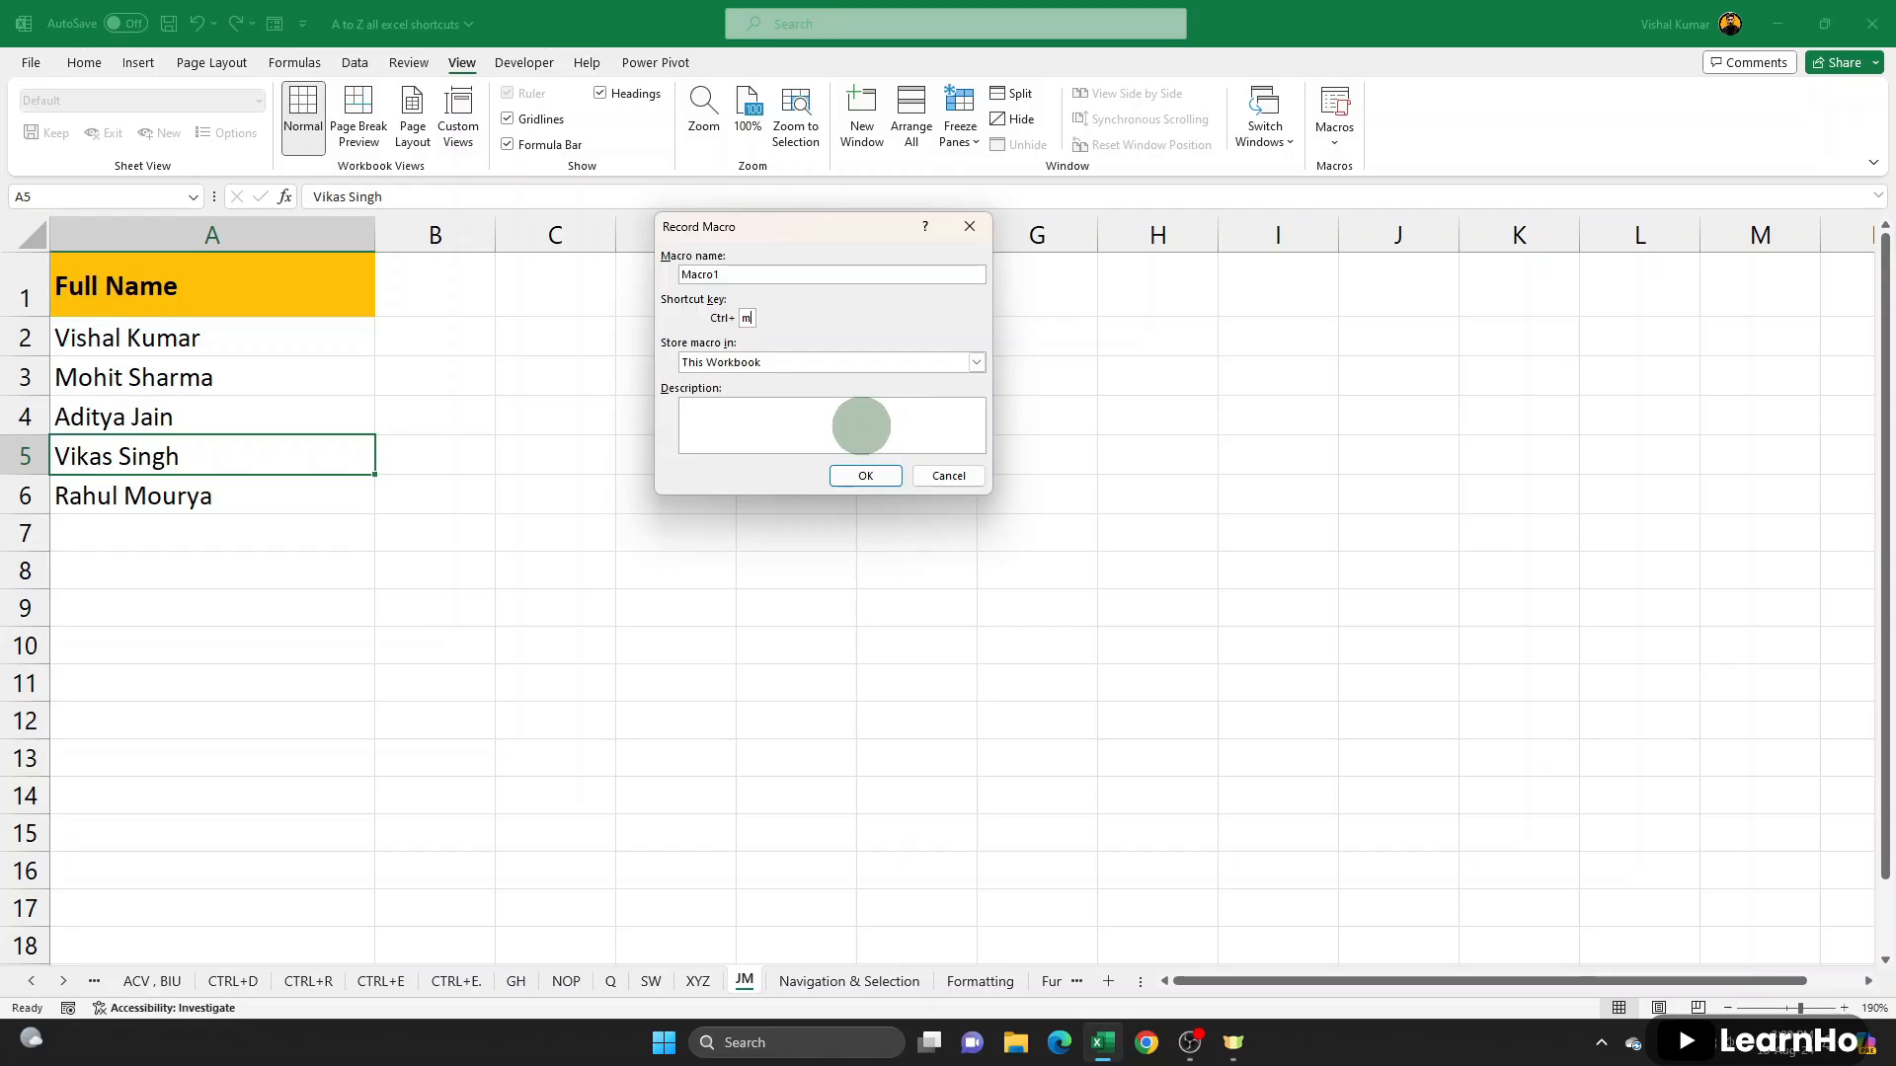
click(248, 455)
text(m)
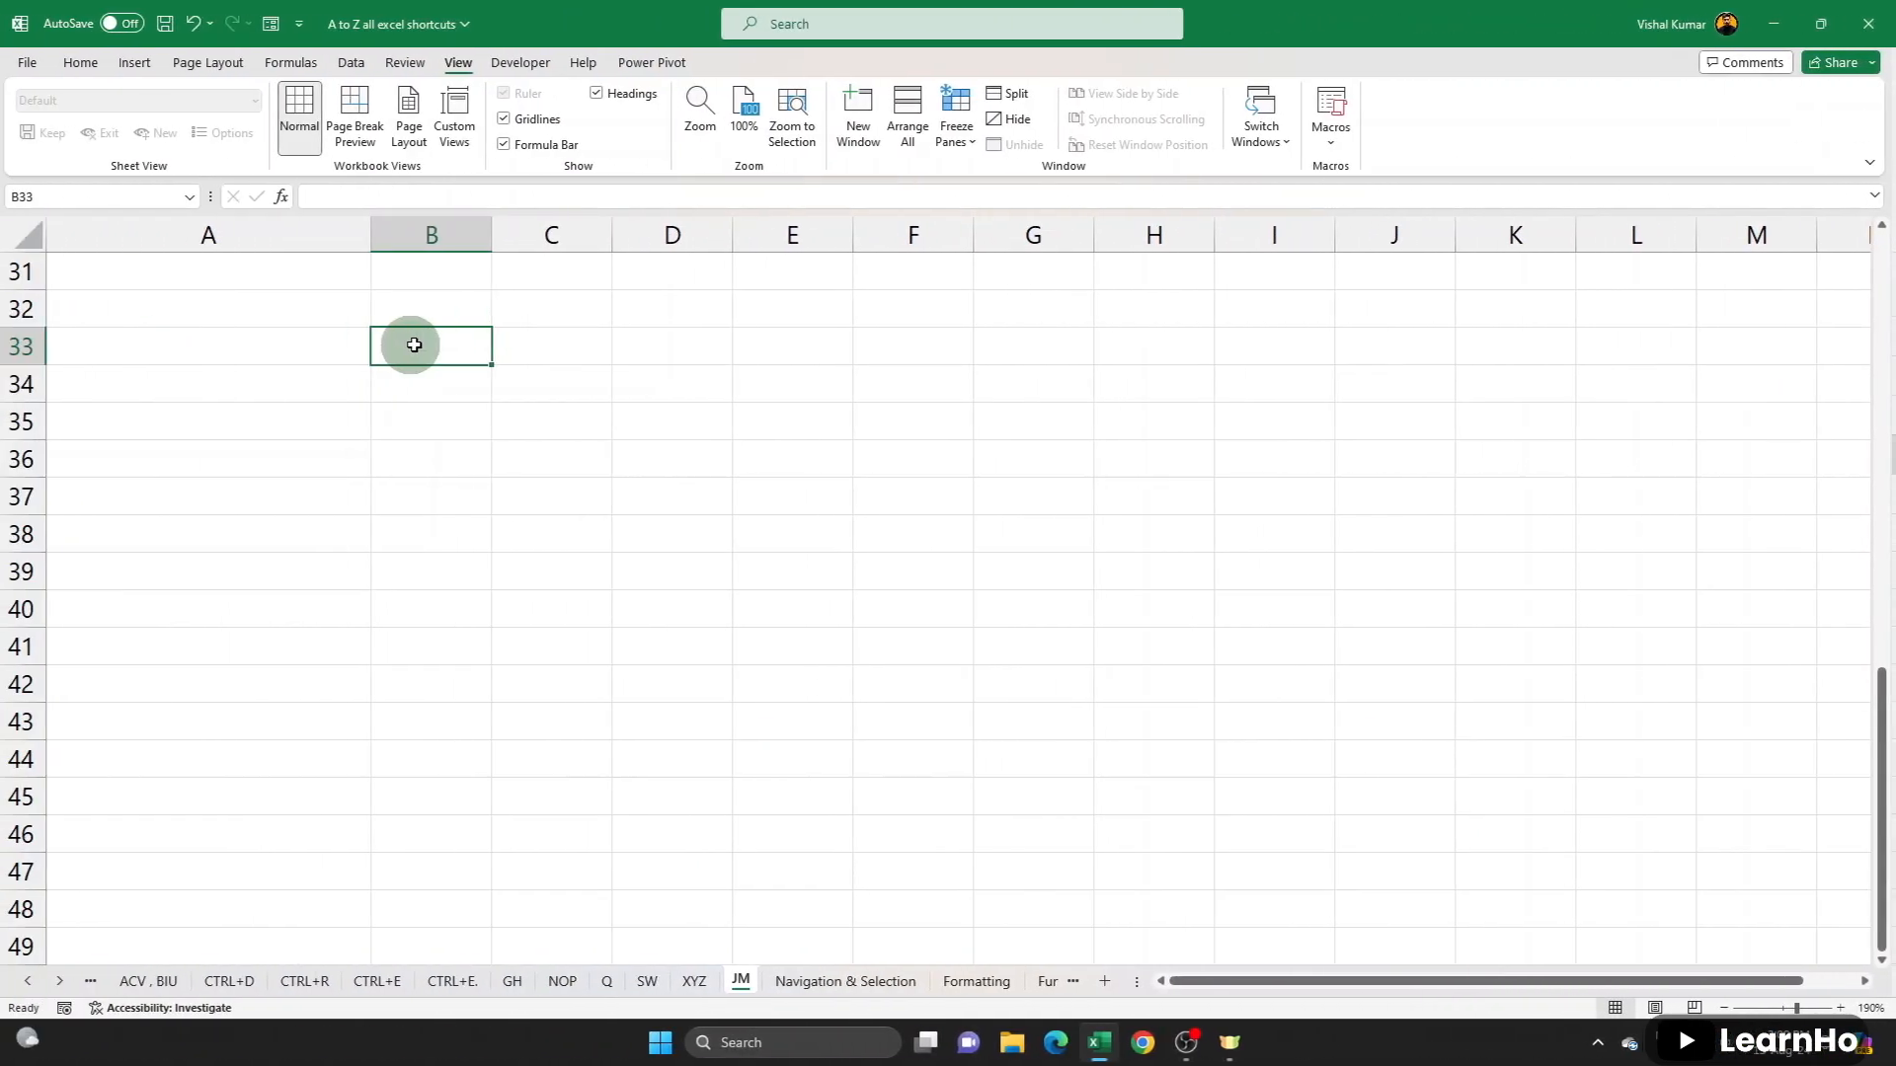
click(486, 308)
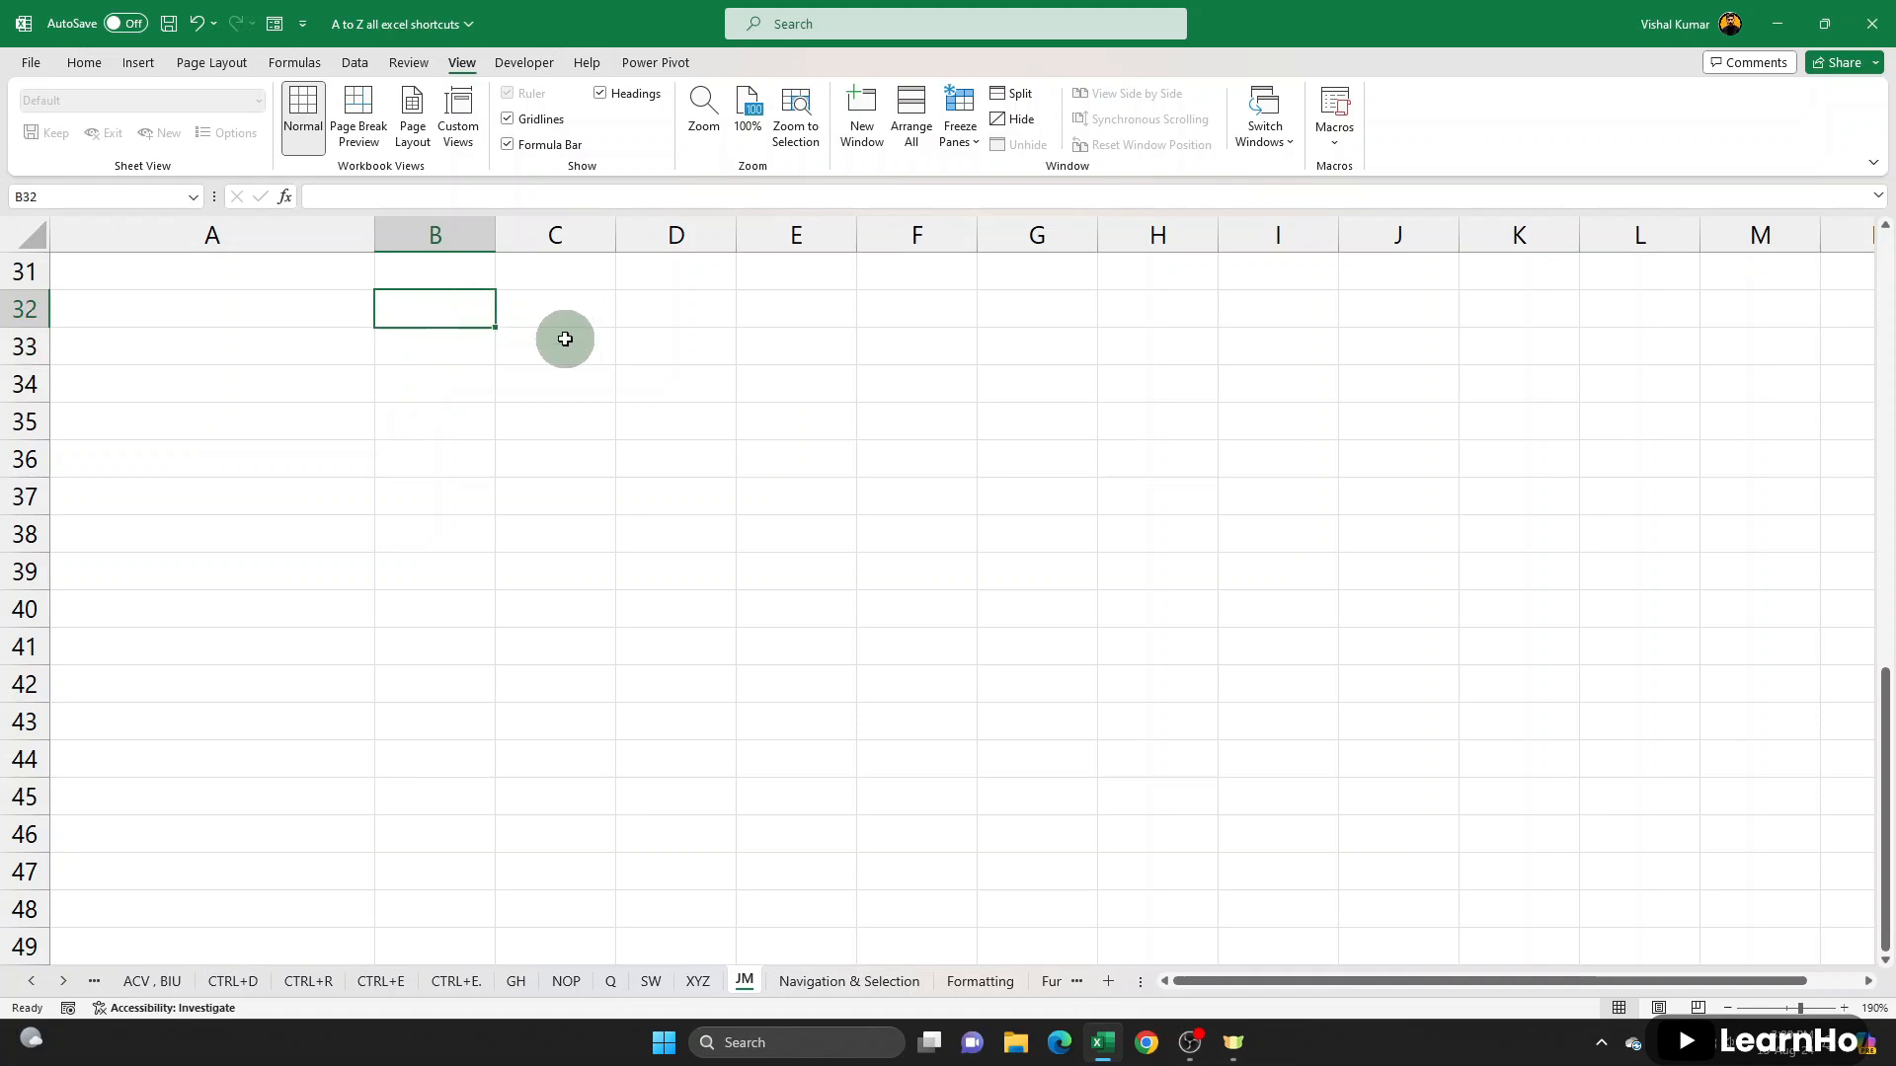
click(1335, 128)
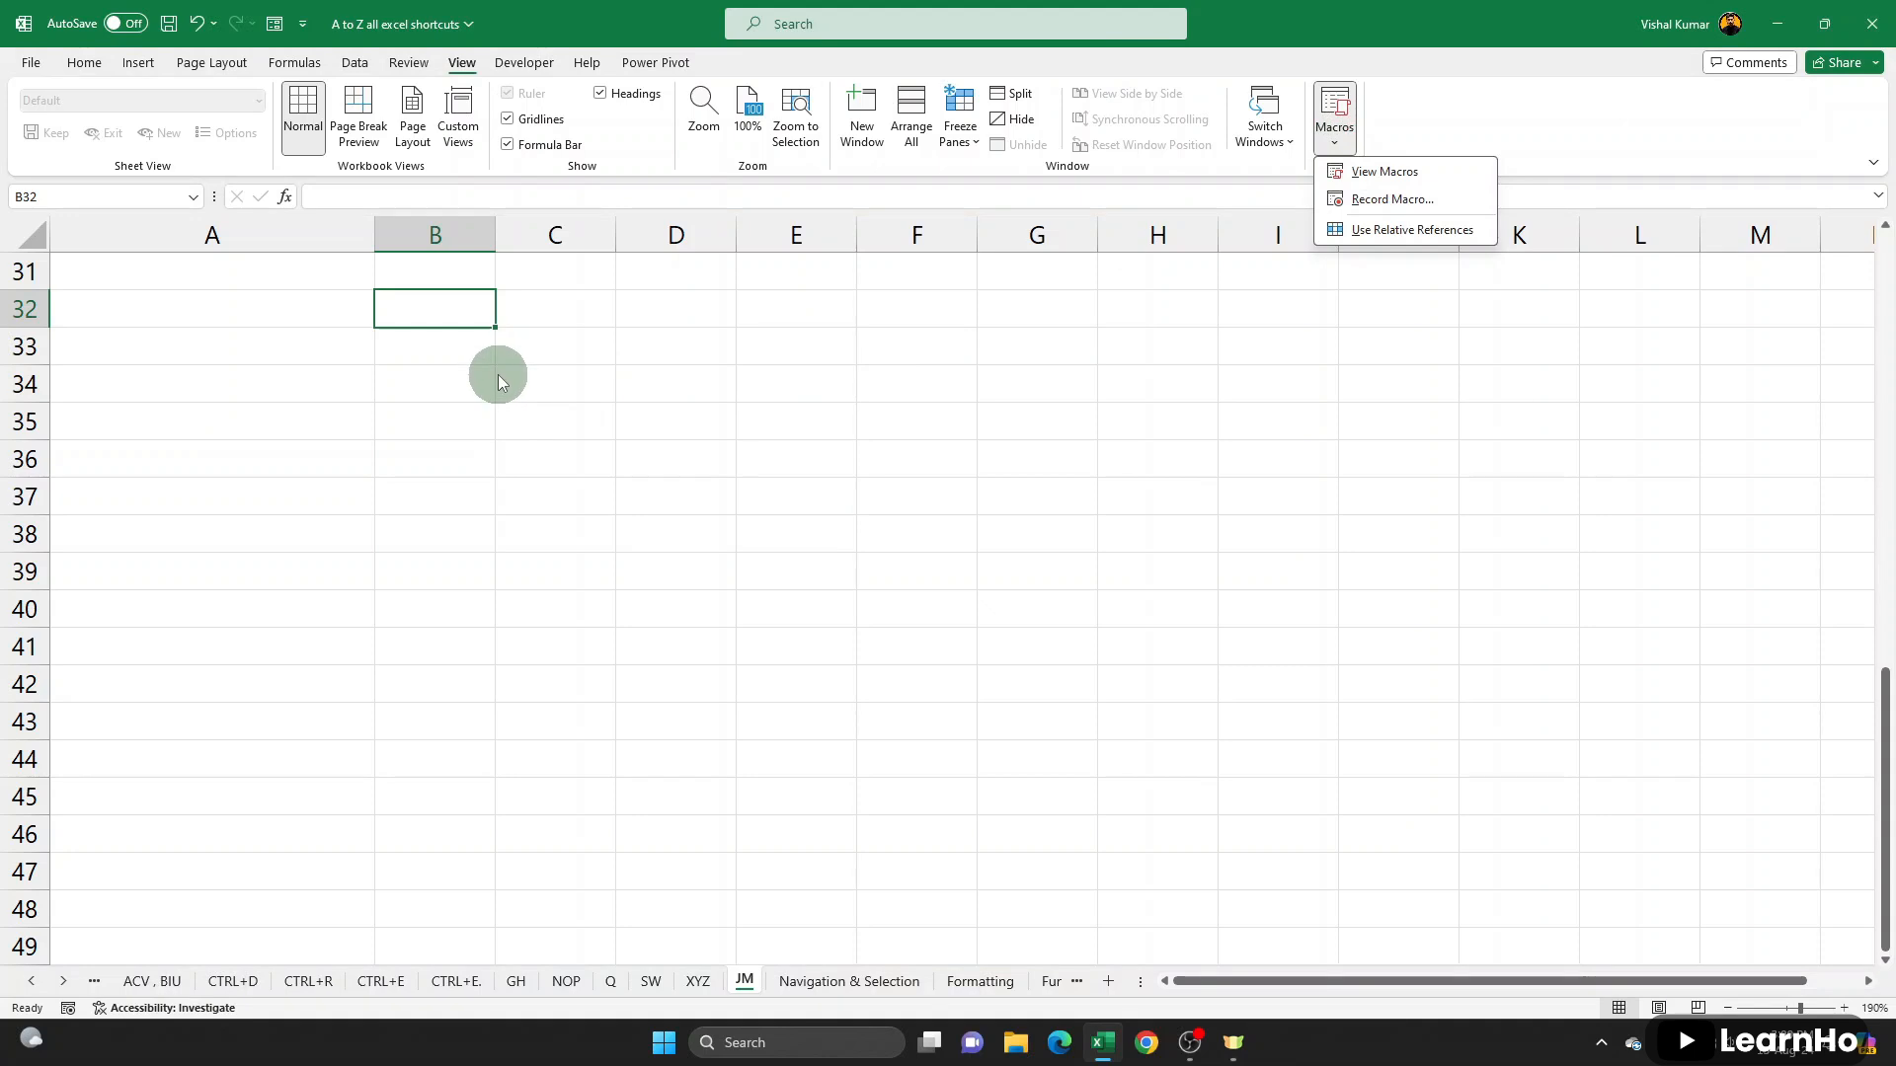
click(491, 346)
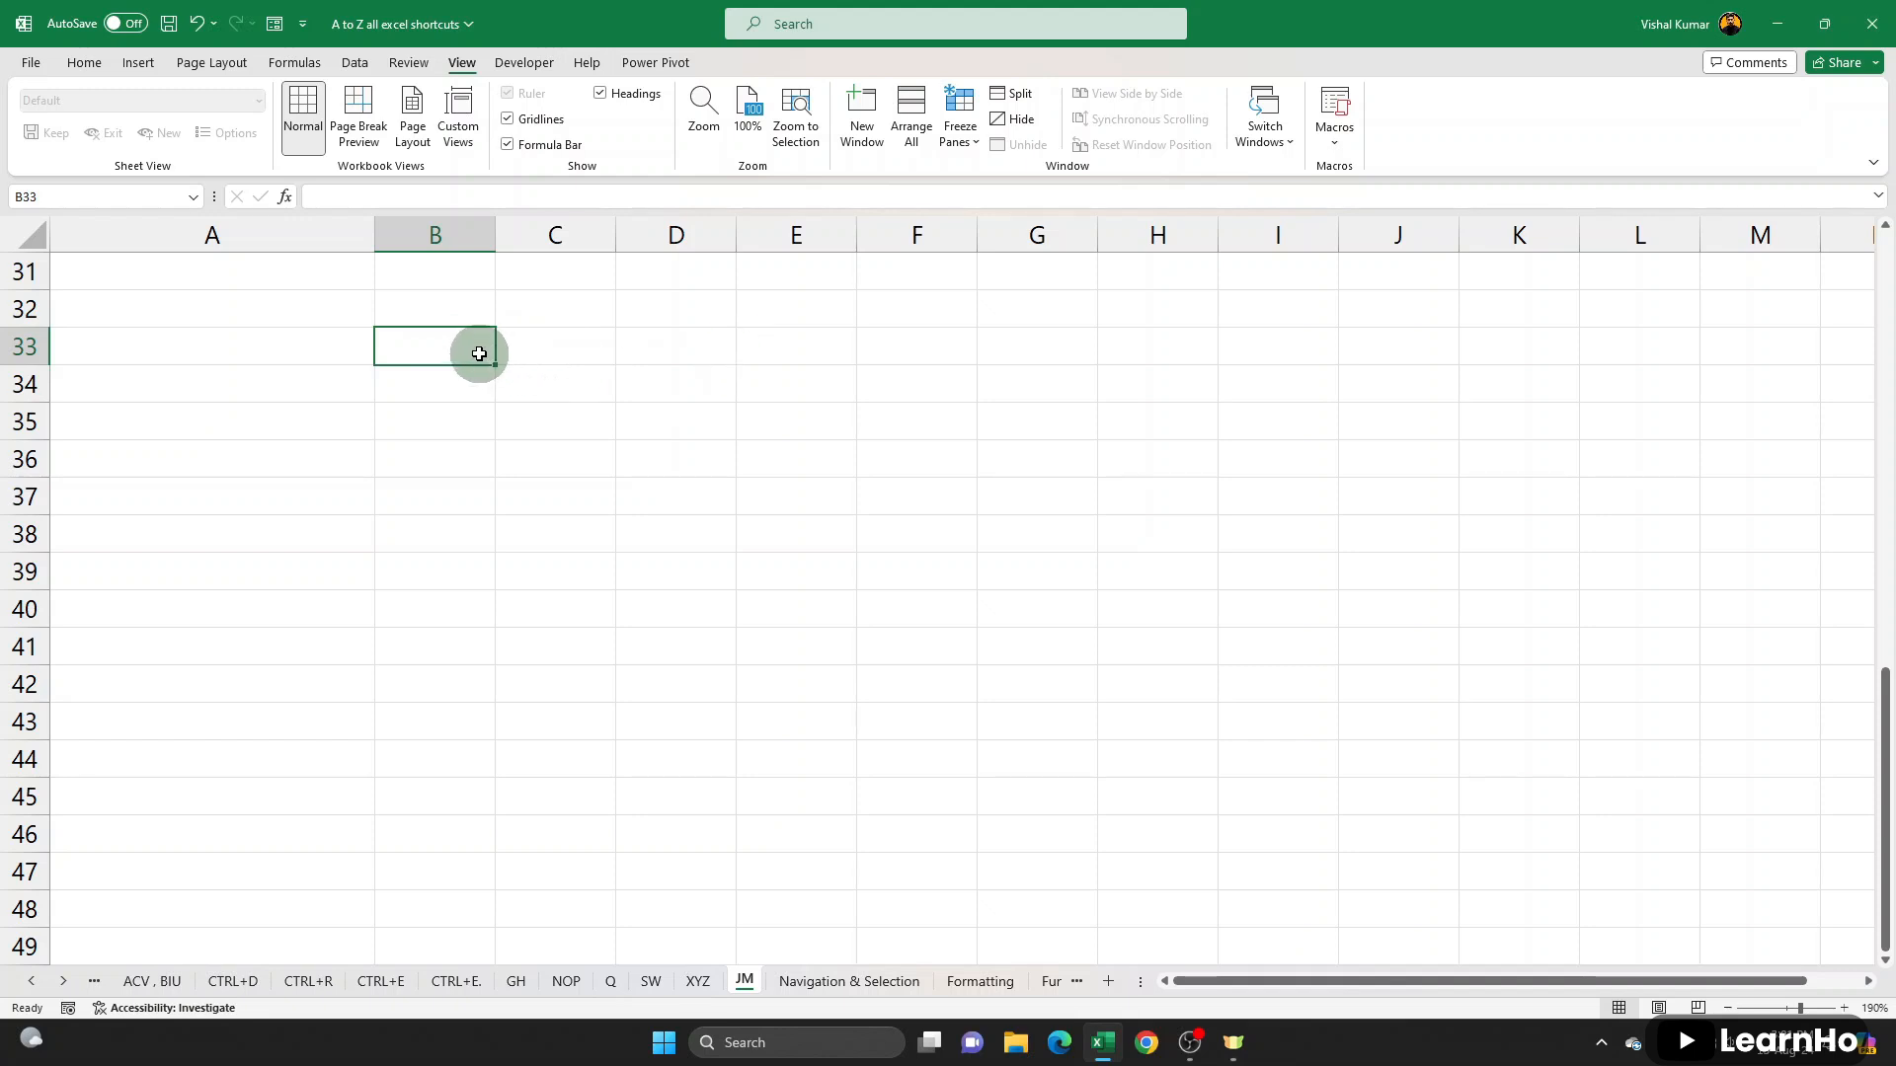
- Record Macro1 in this workbook while entering the company name Abc Pvt Ltd with its address in B33, and stop the recording
click(1338, 133)
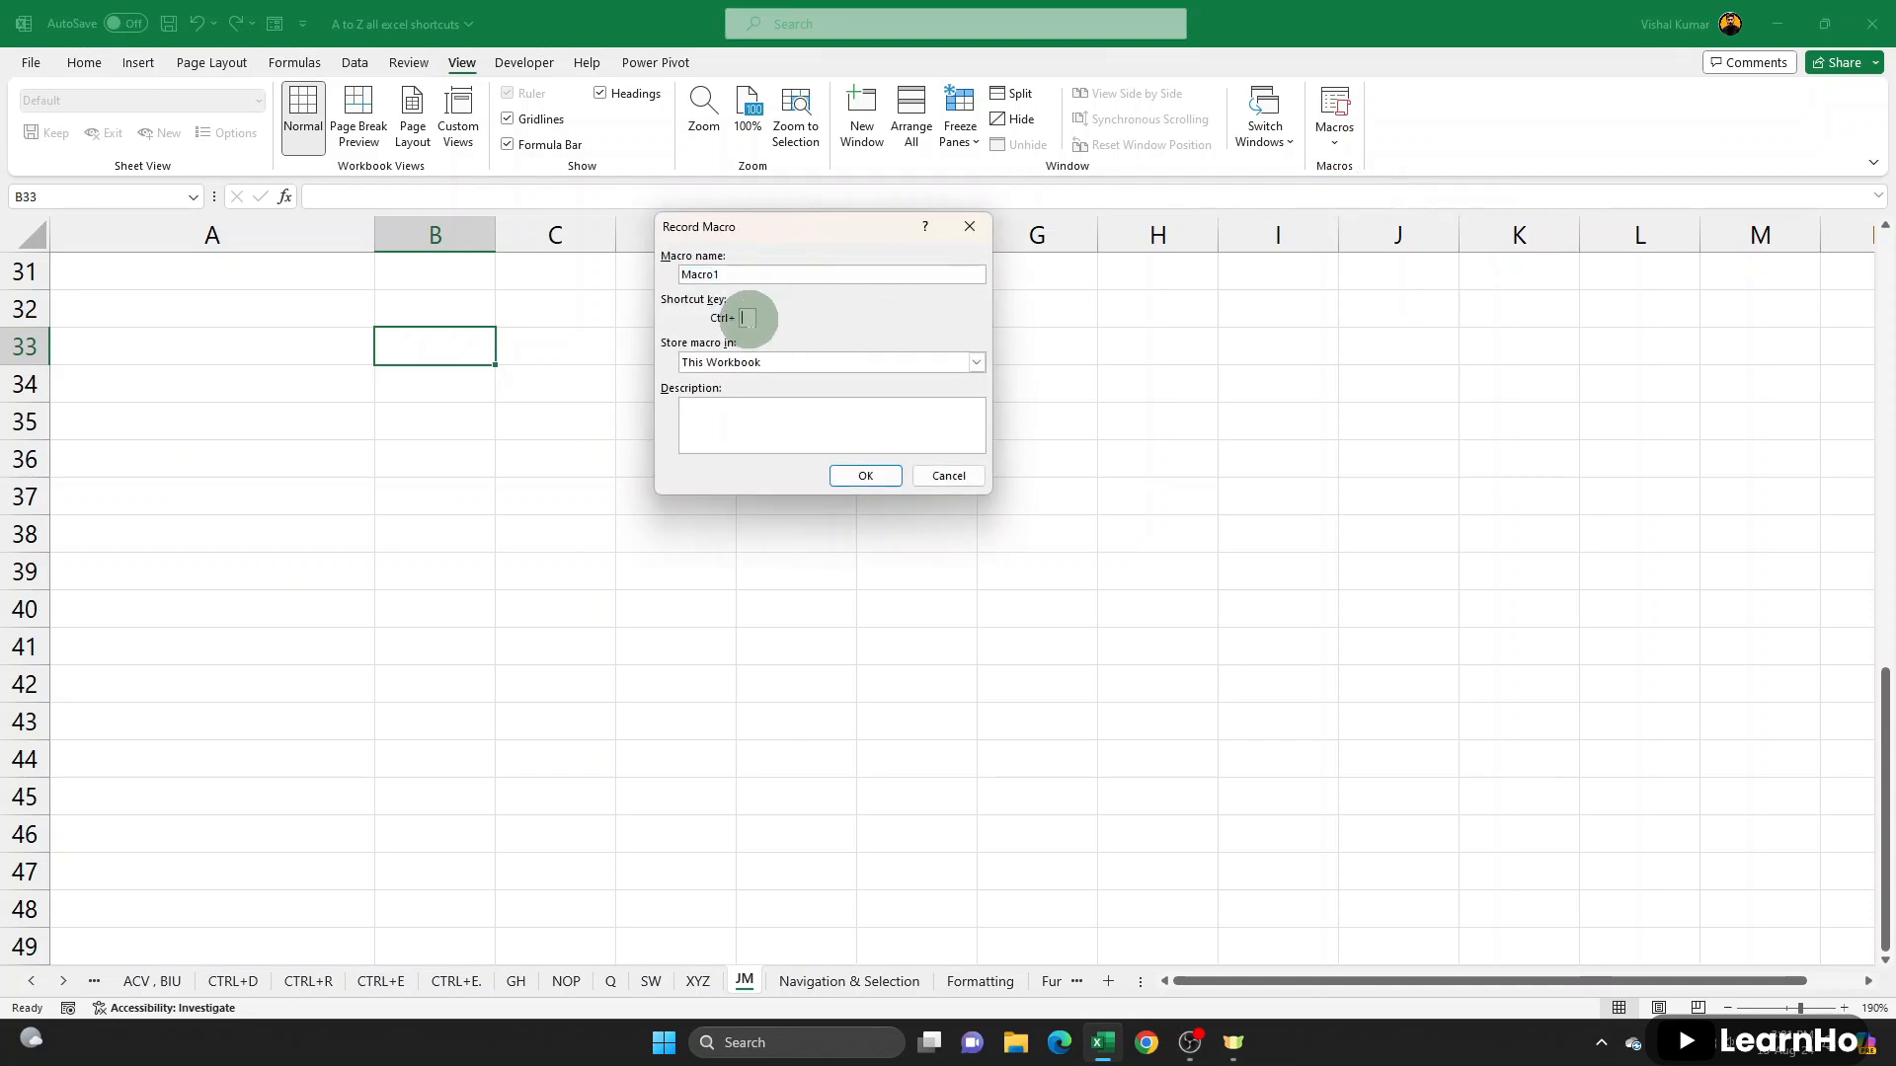
click(865, 476)
text(Abc)
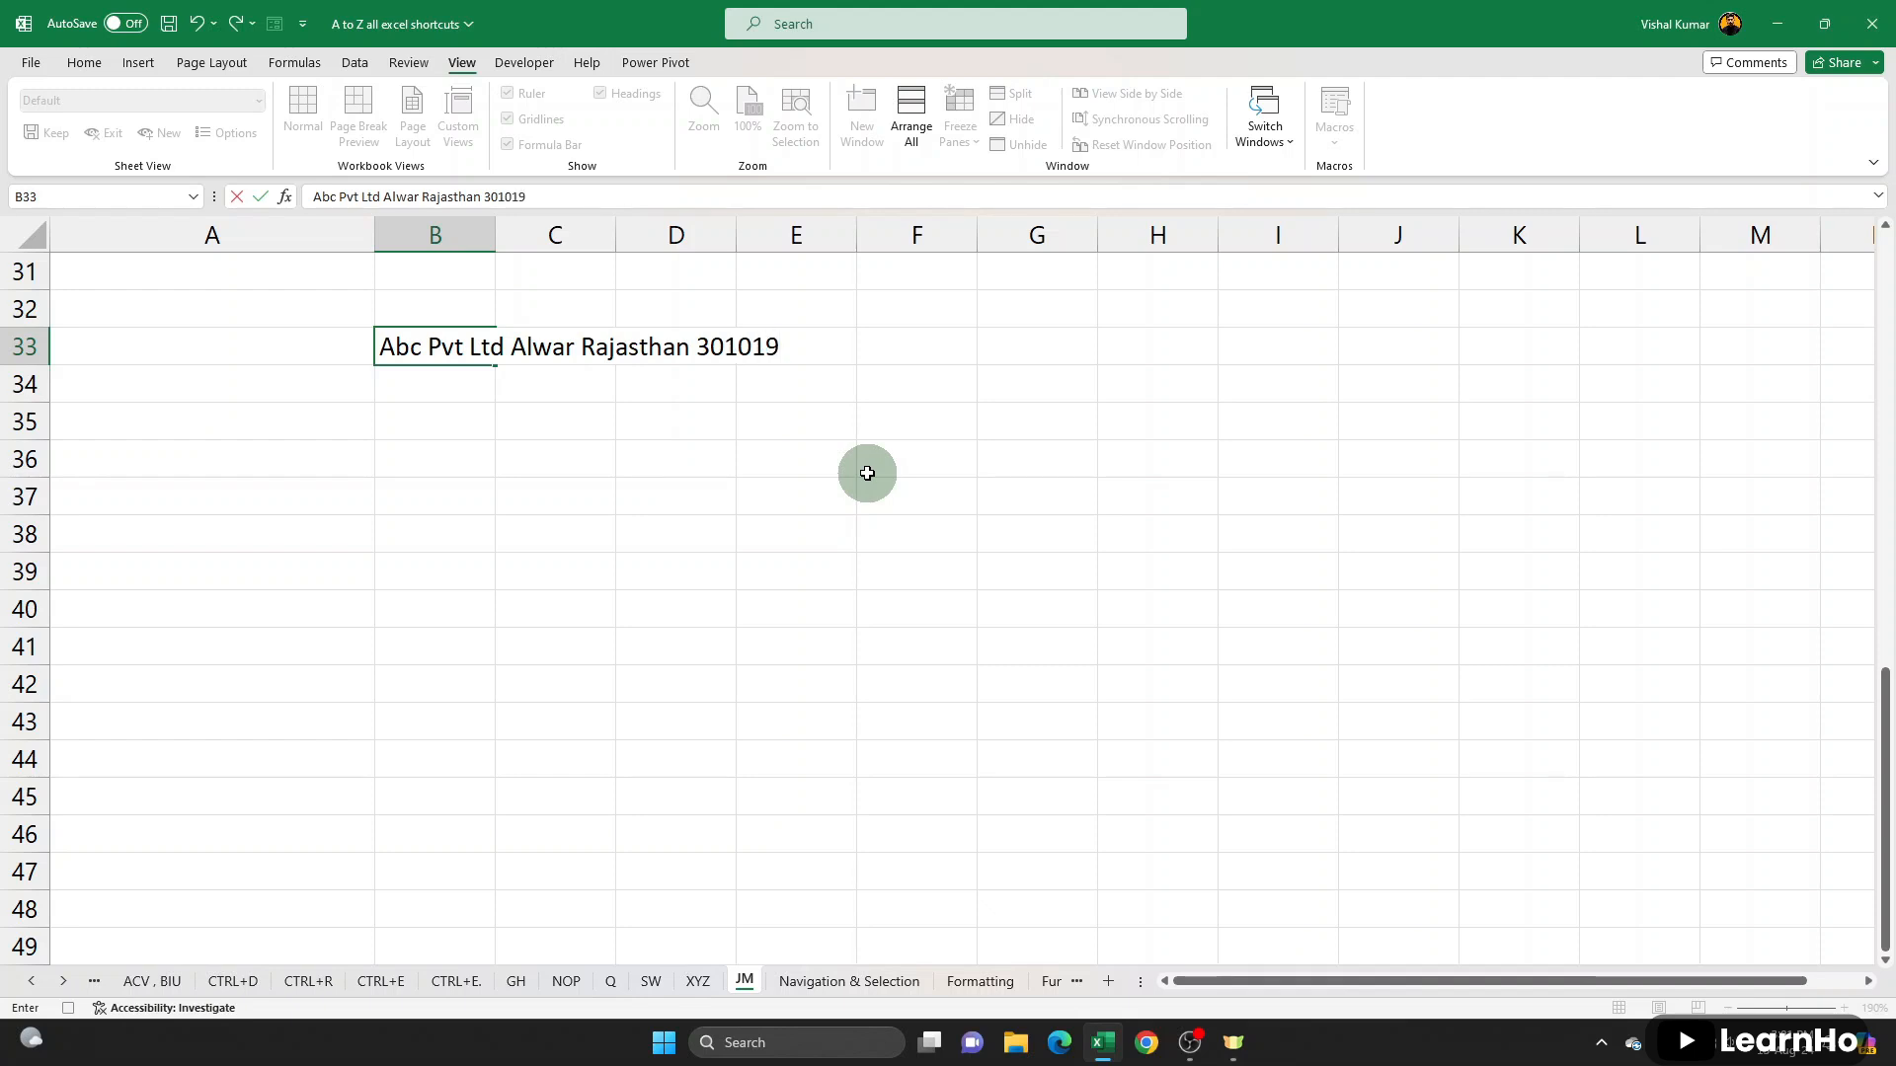
key(Return)
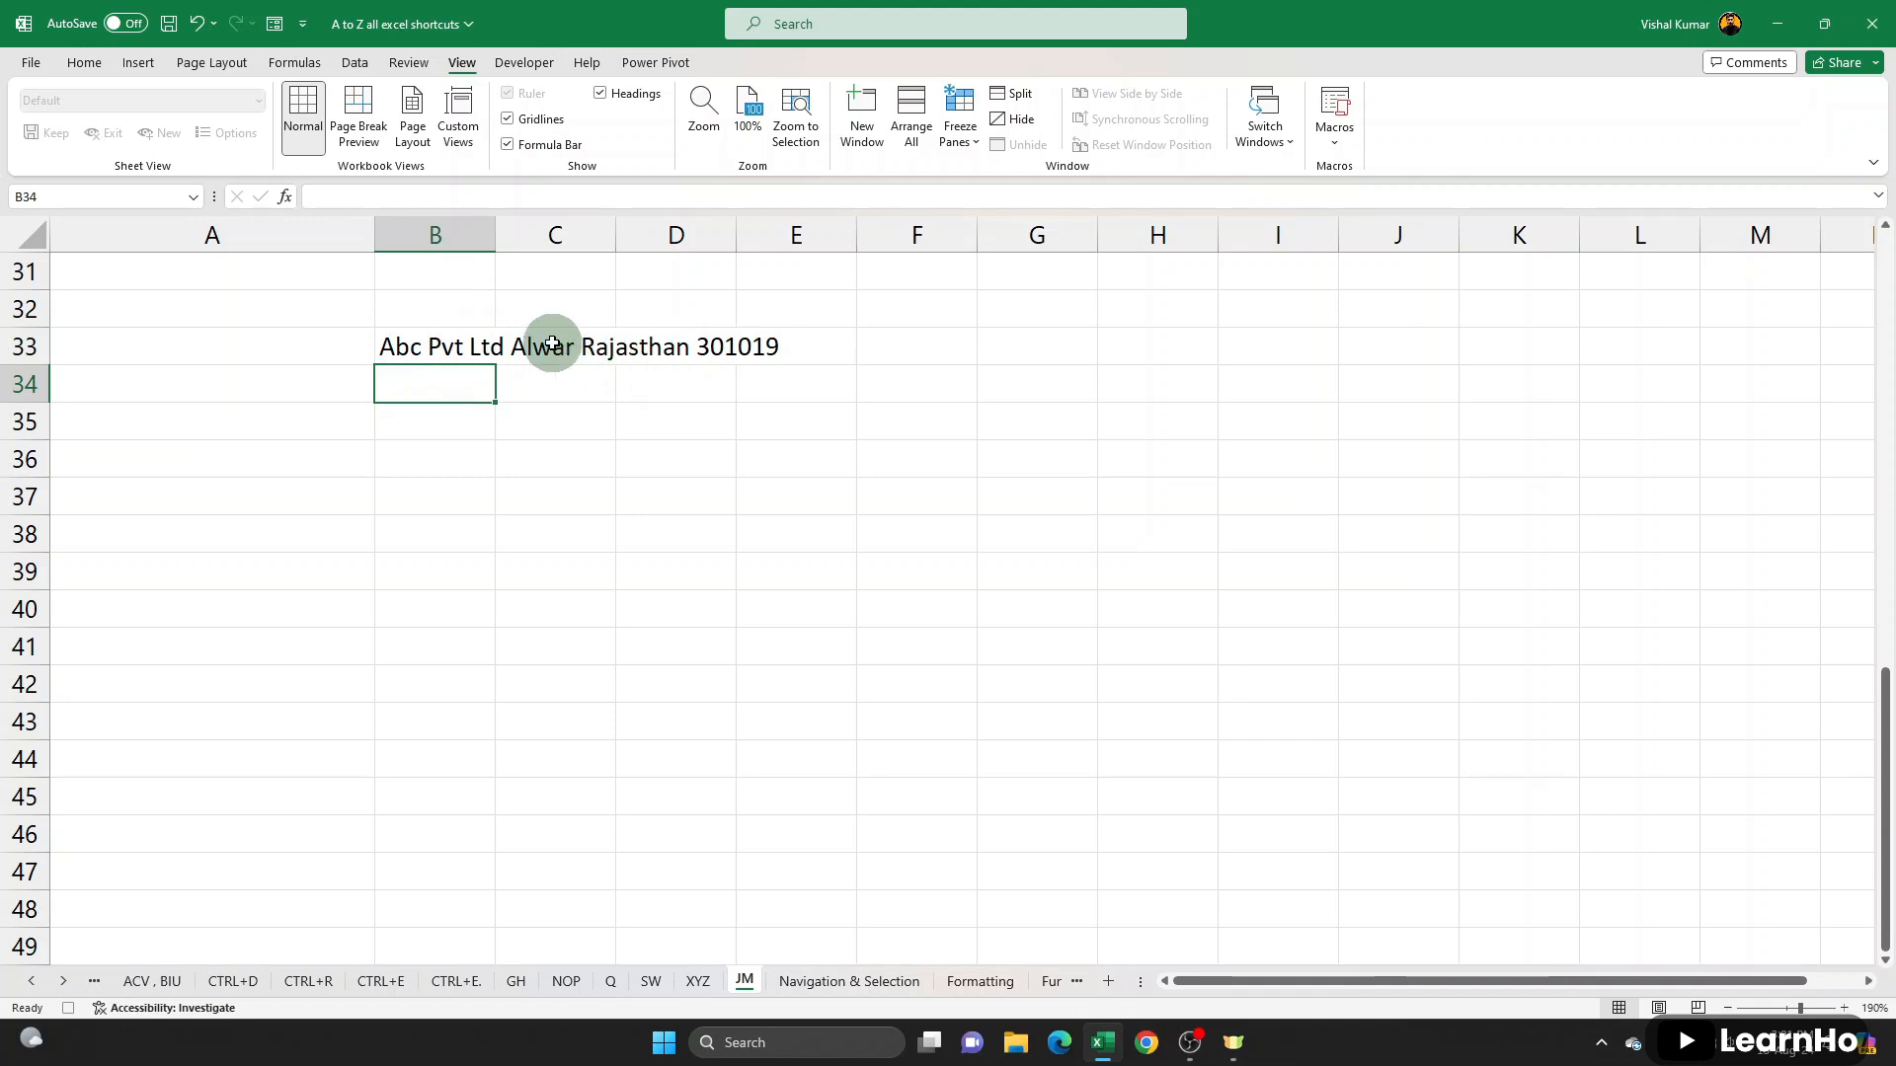
click(1334, 134)
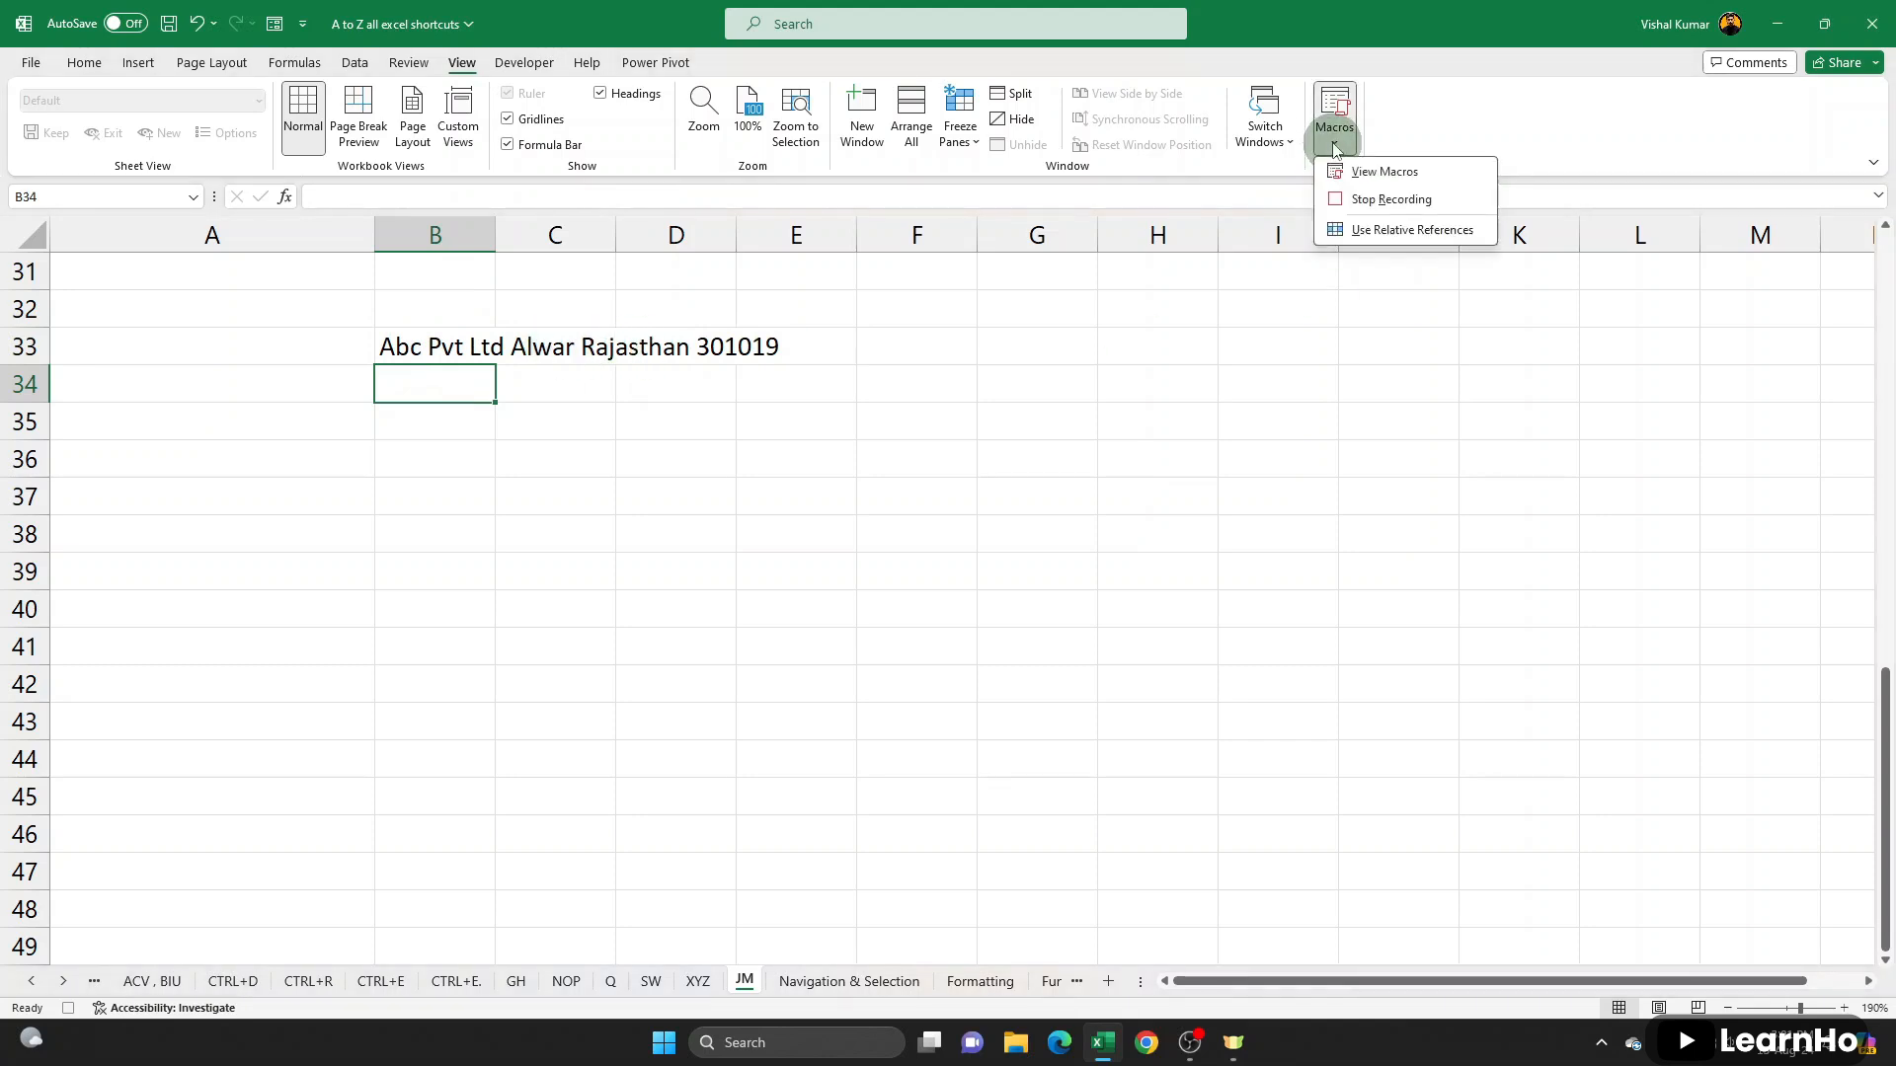
click(1371, 198)
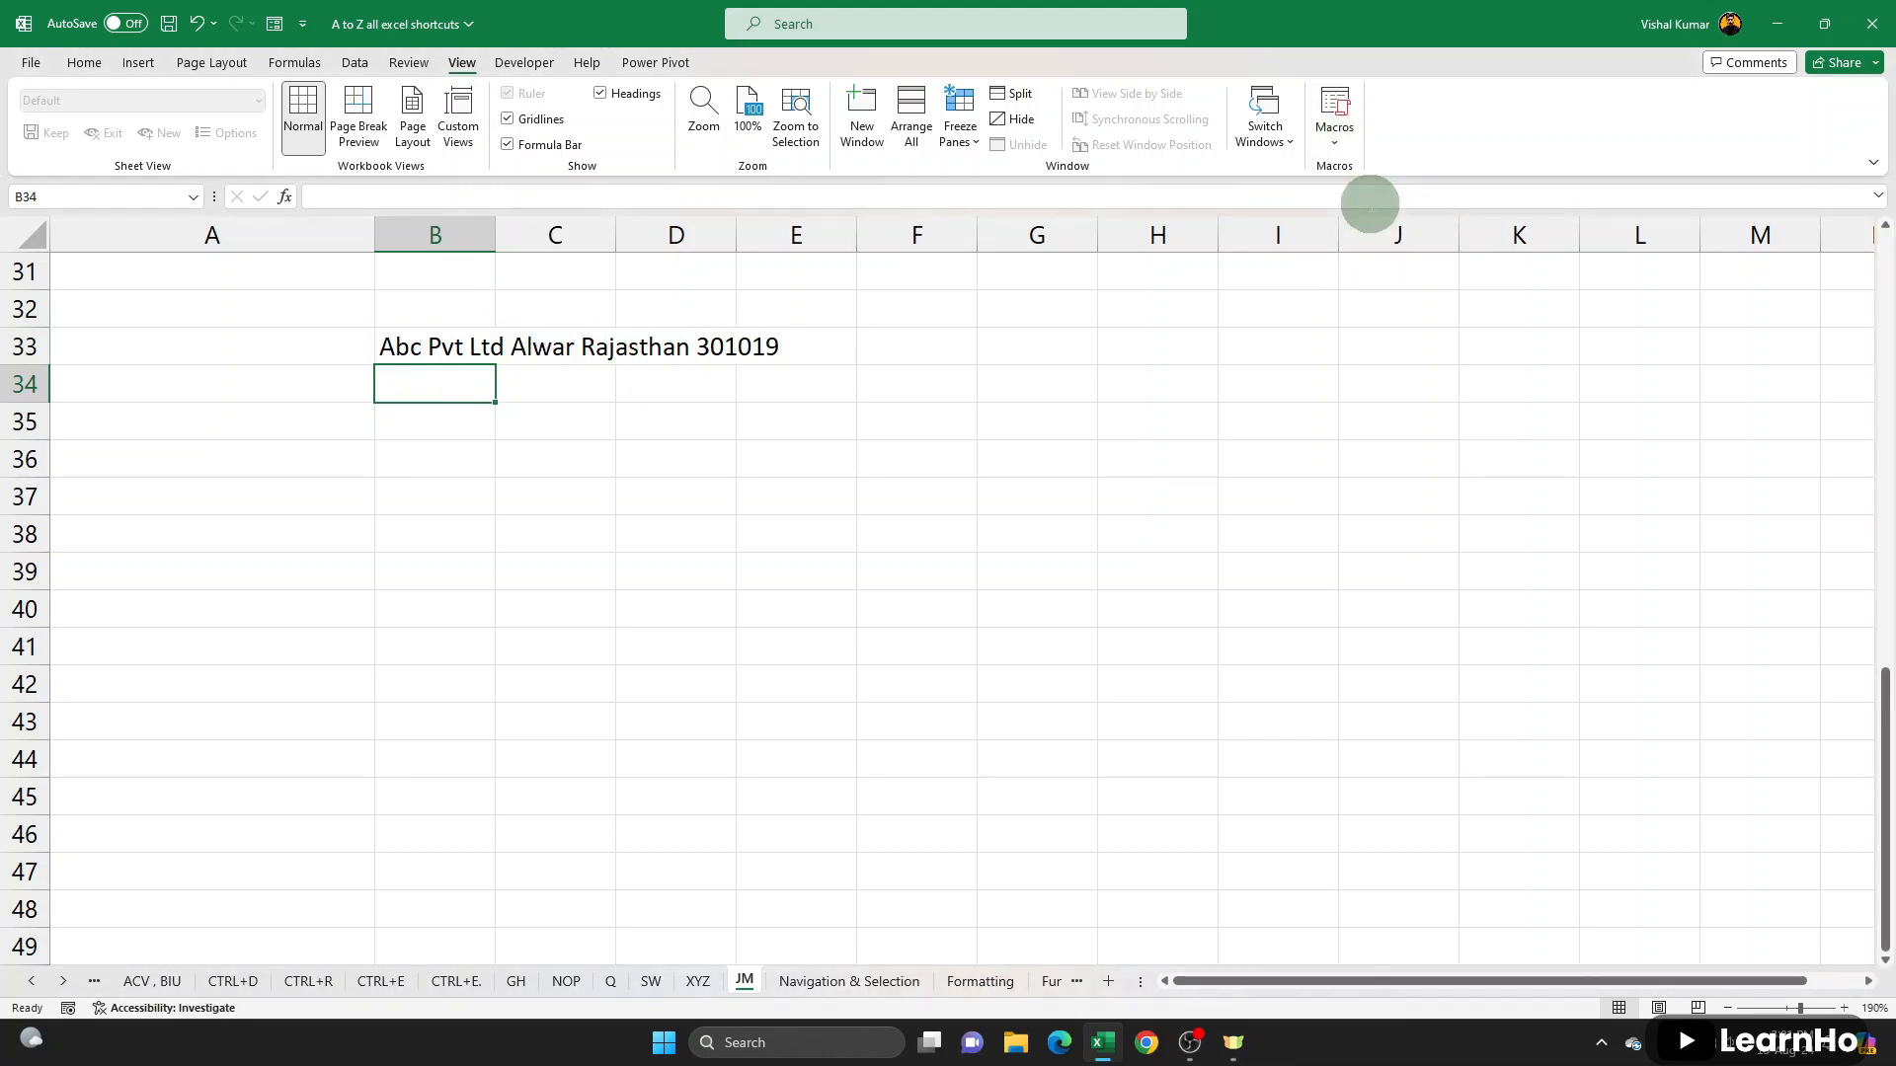
- Run the recorded macro with its assigned shortcut in cells B37, G38 and B42 to insert the company details
click(427, 344)
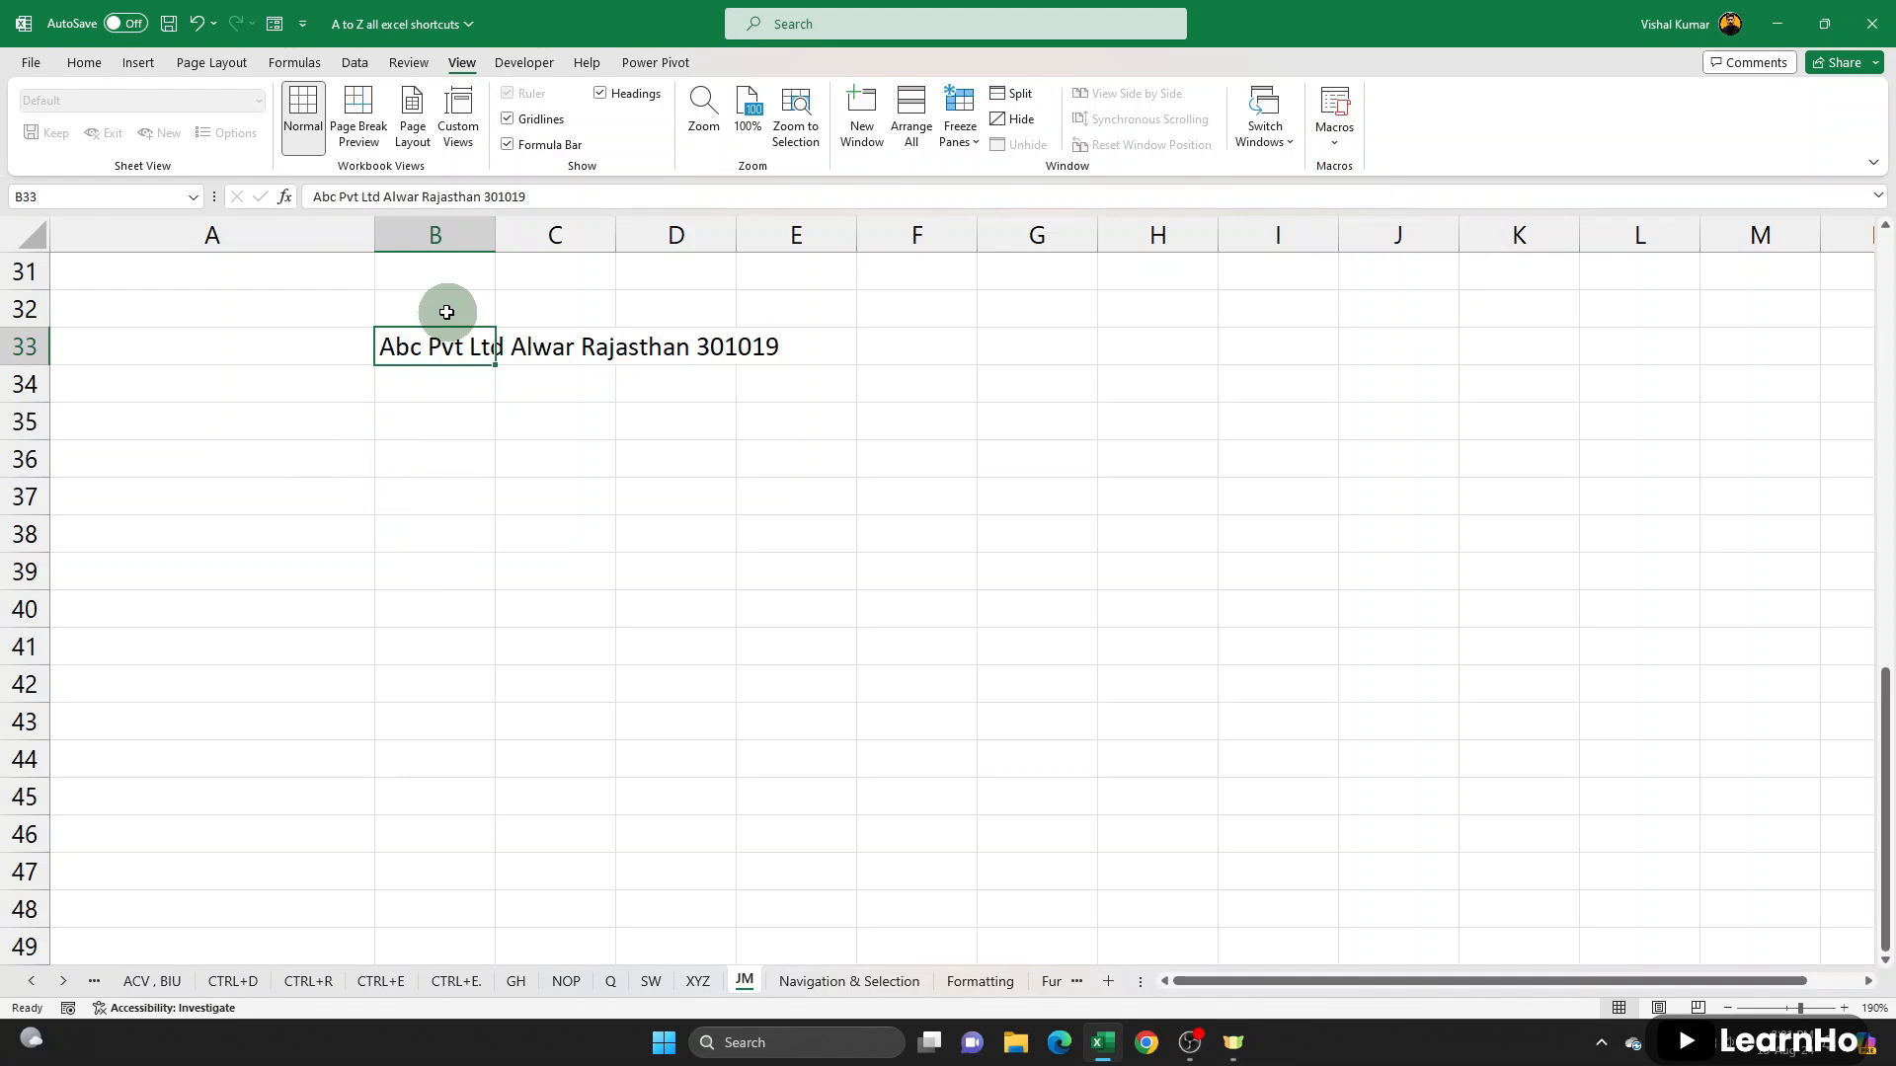
click(448, 479)
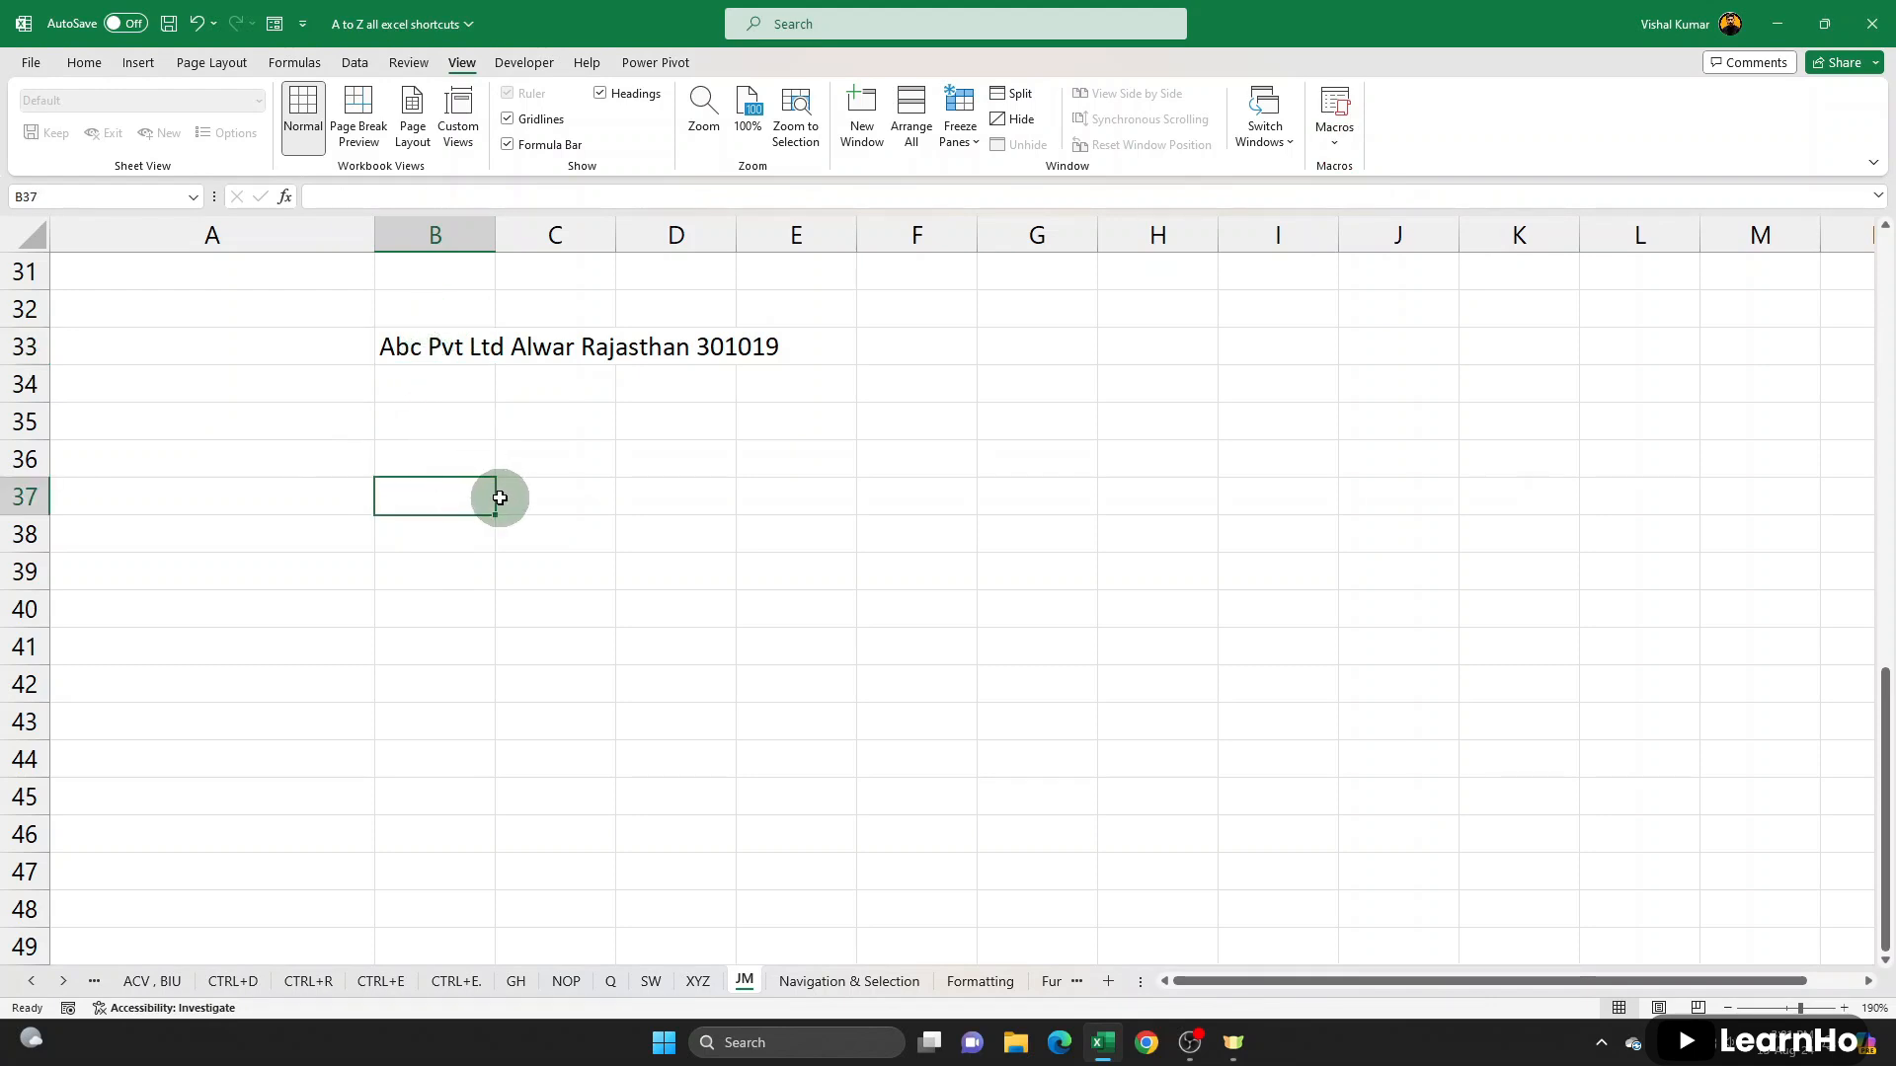
key(ctrl+j)
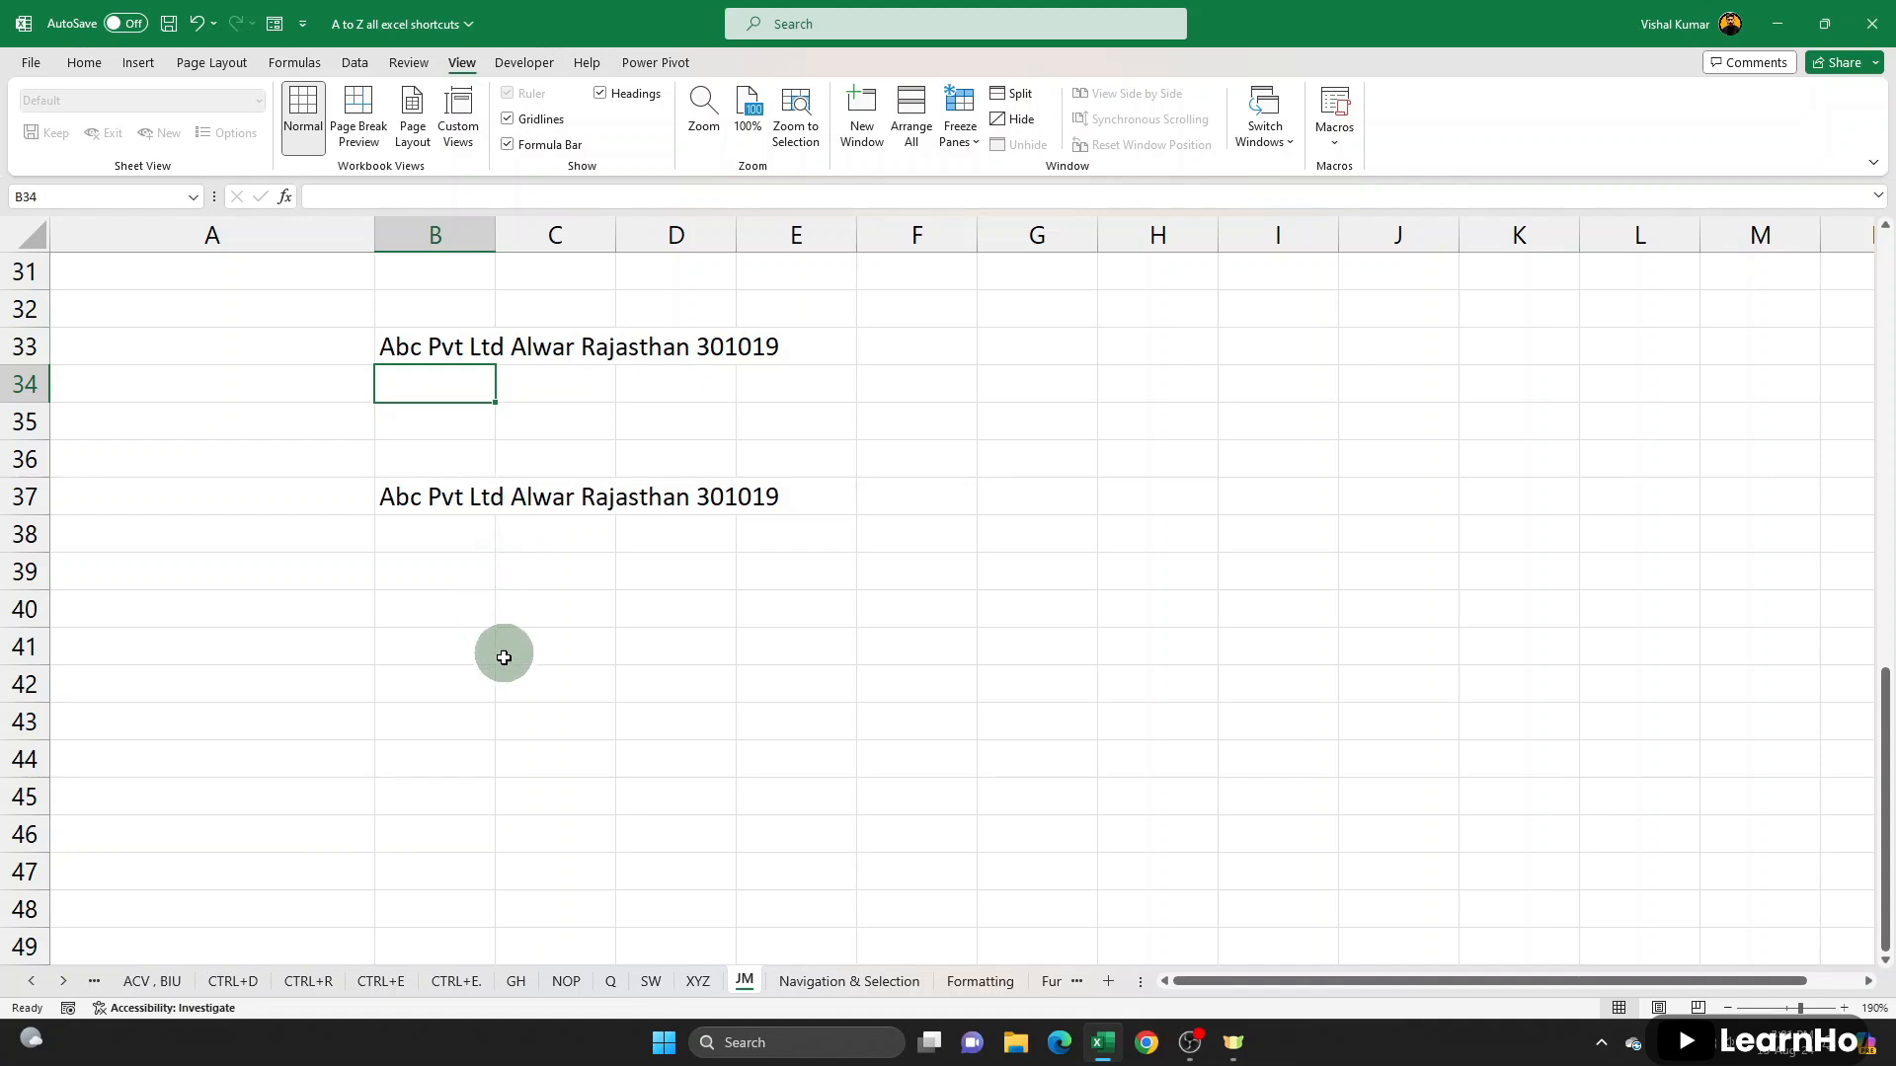
click(1018, 517)
key(ctrl+j)
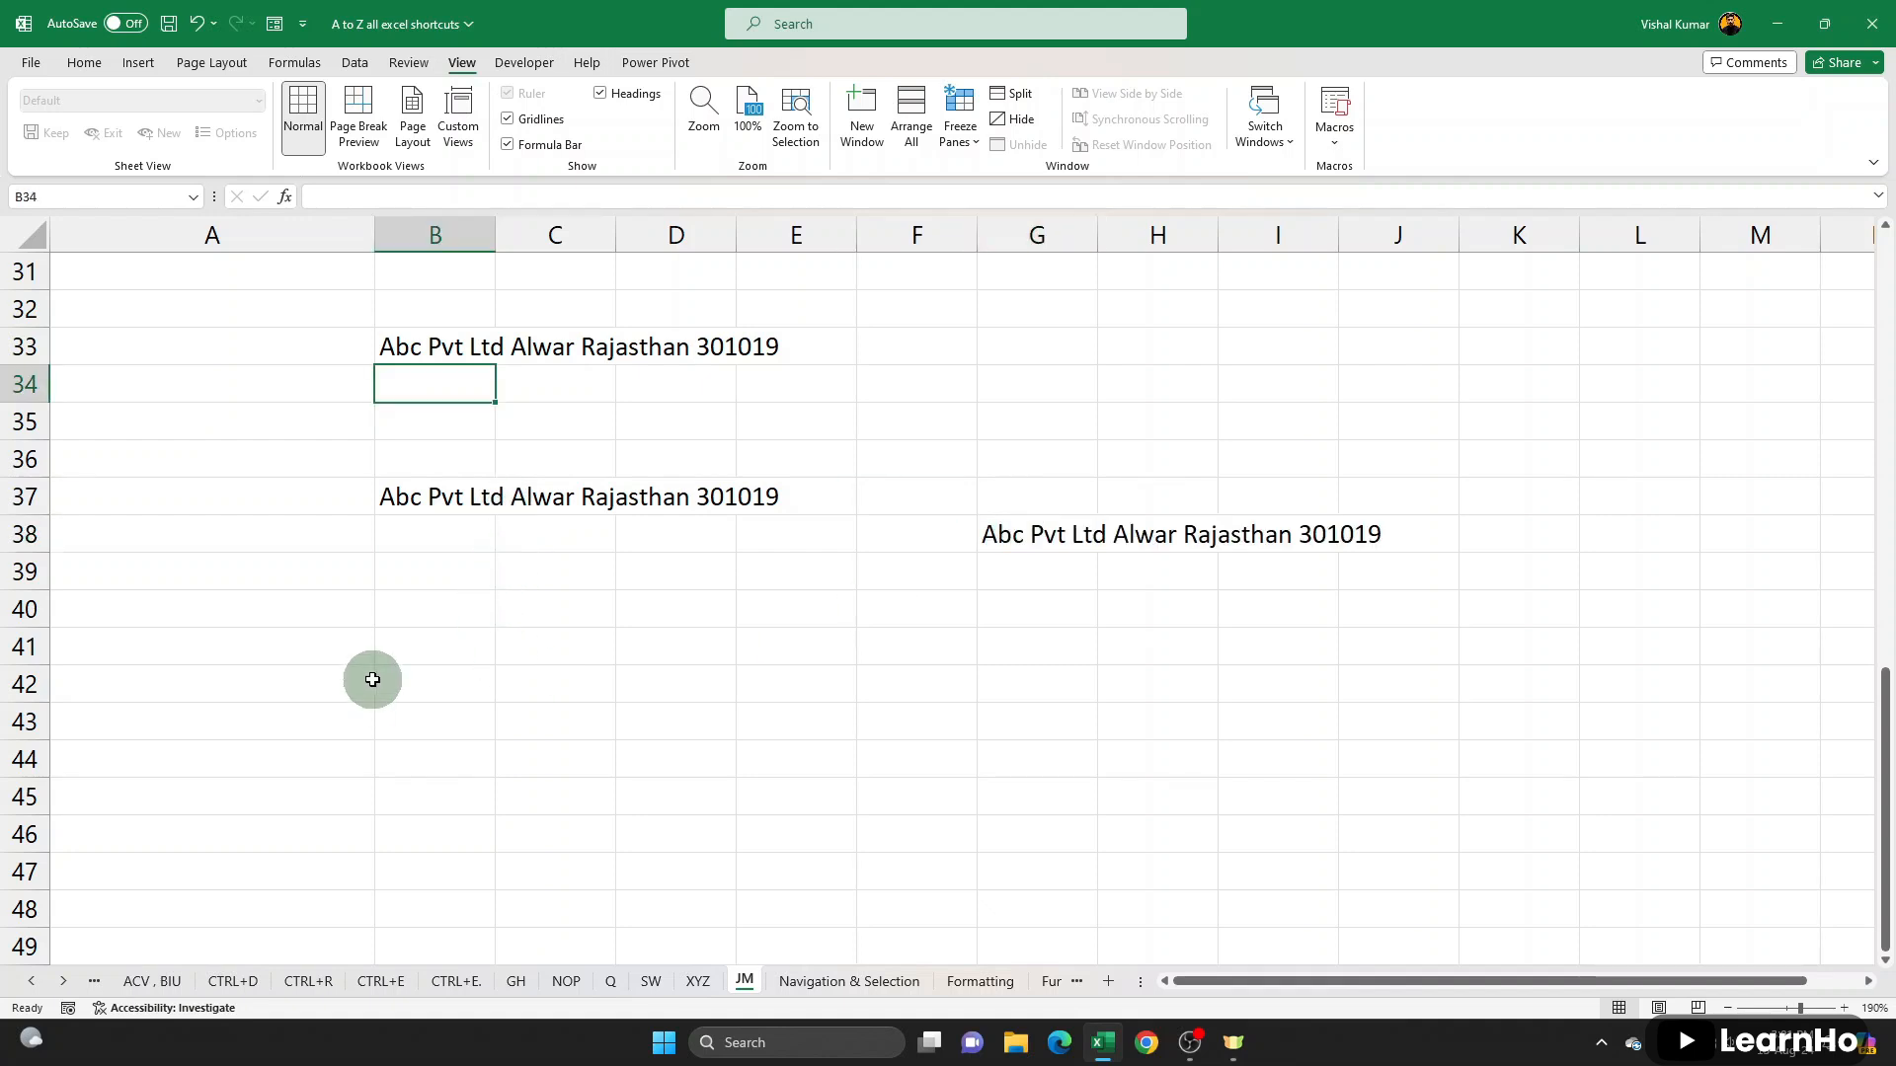
click(363, 682)
click(440, 679)
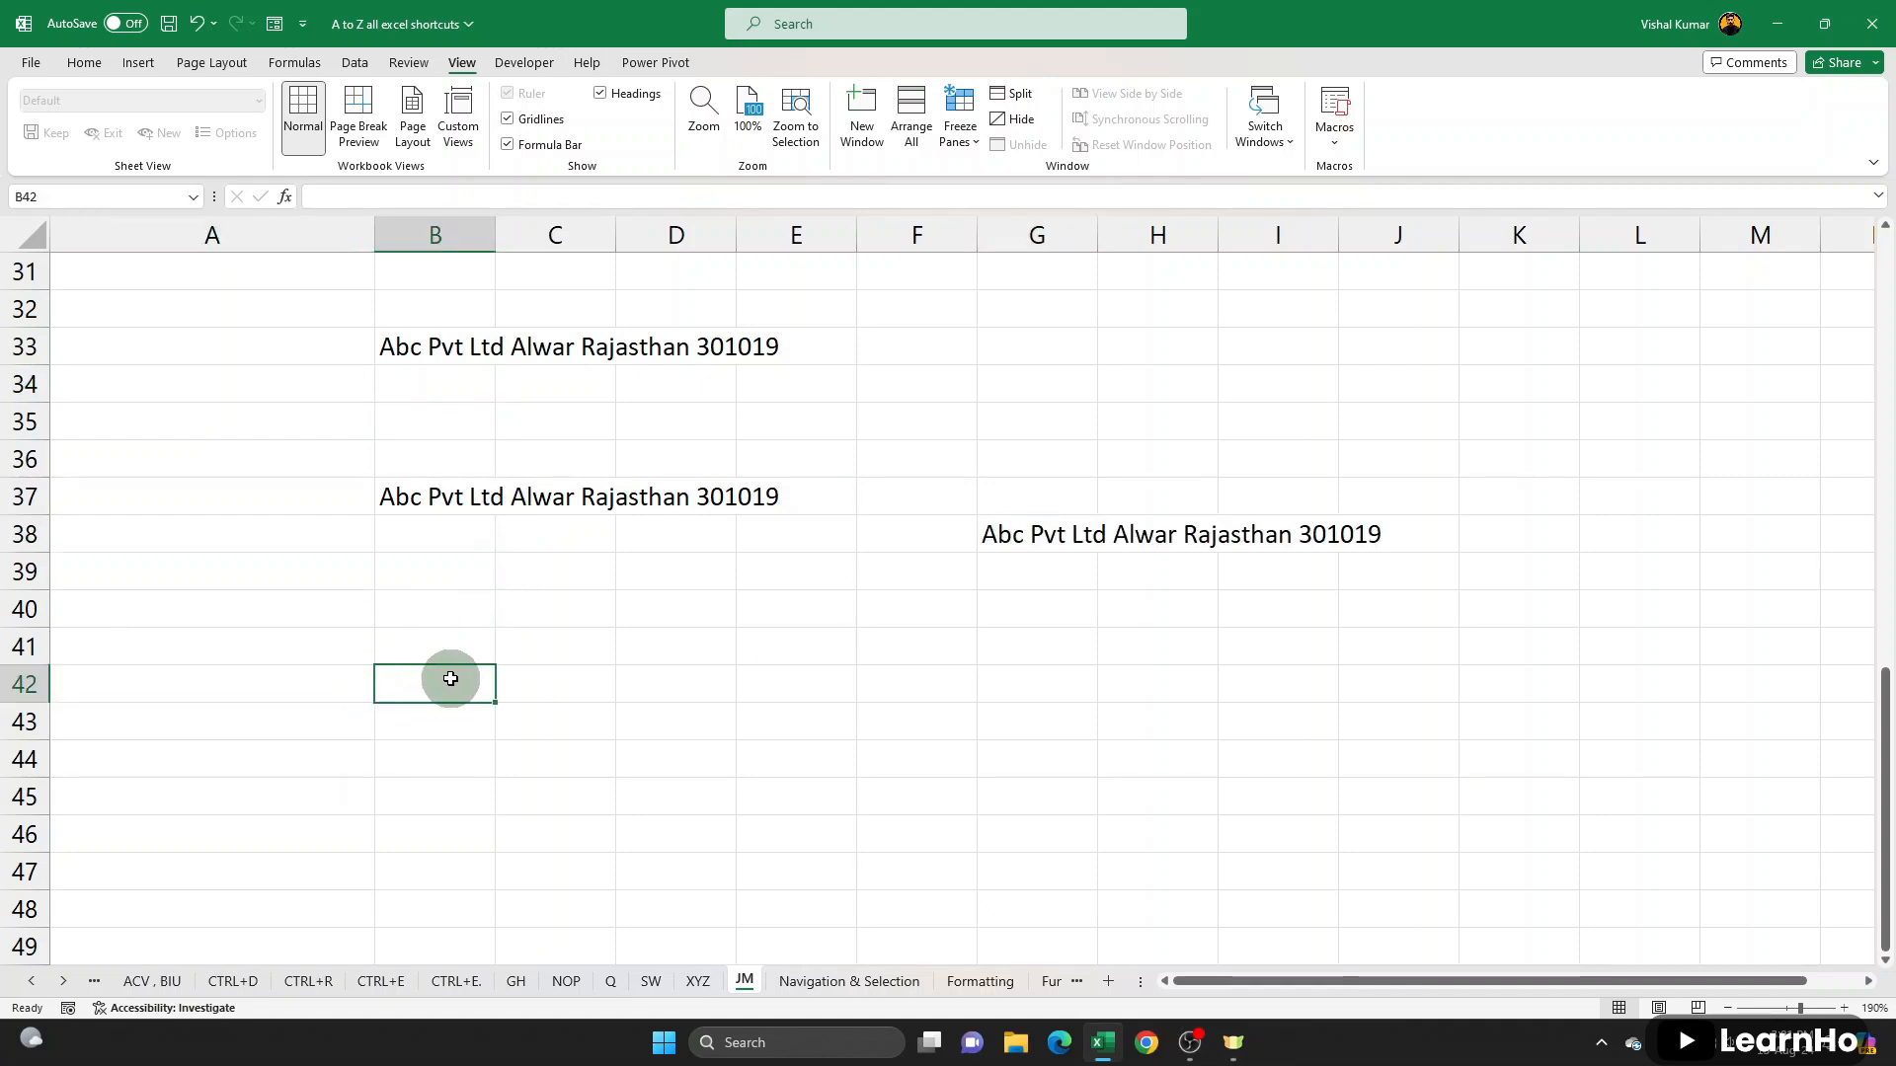
key(ctrl+j)
click(1092, 677)
- Switch to the Navigation & Selection sheet and look through the employee list from A1 and the EMP NAME header
key(ctrl+Page_Down)
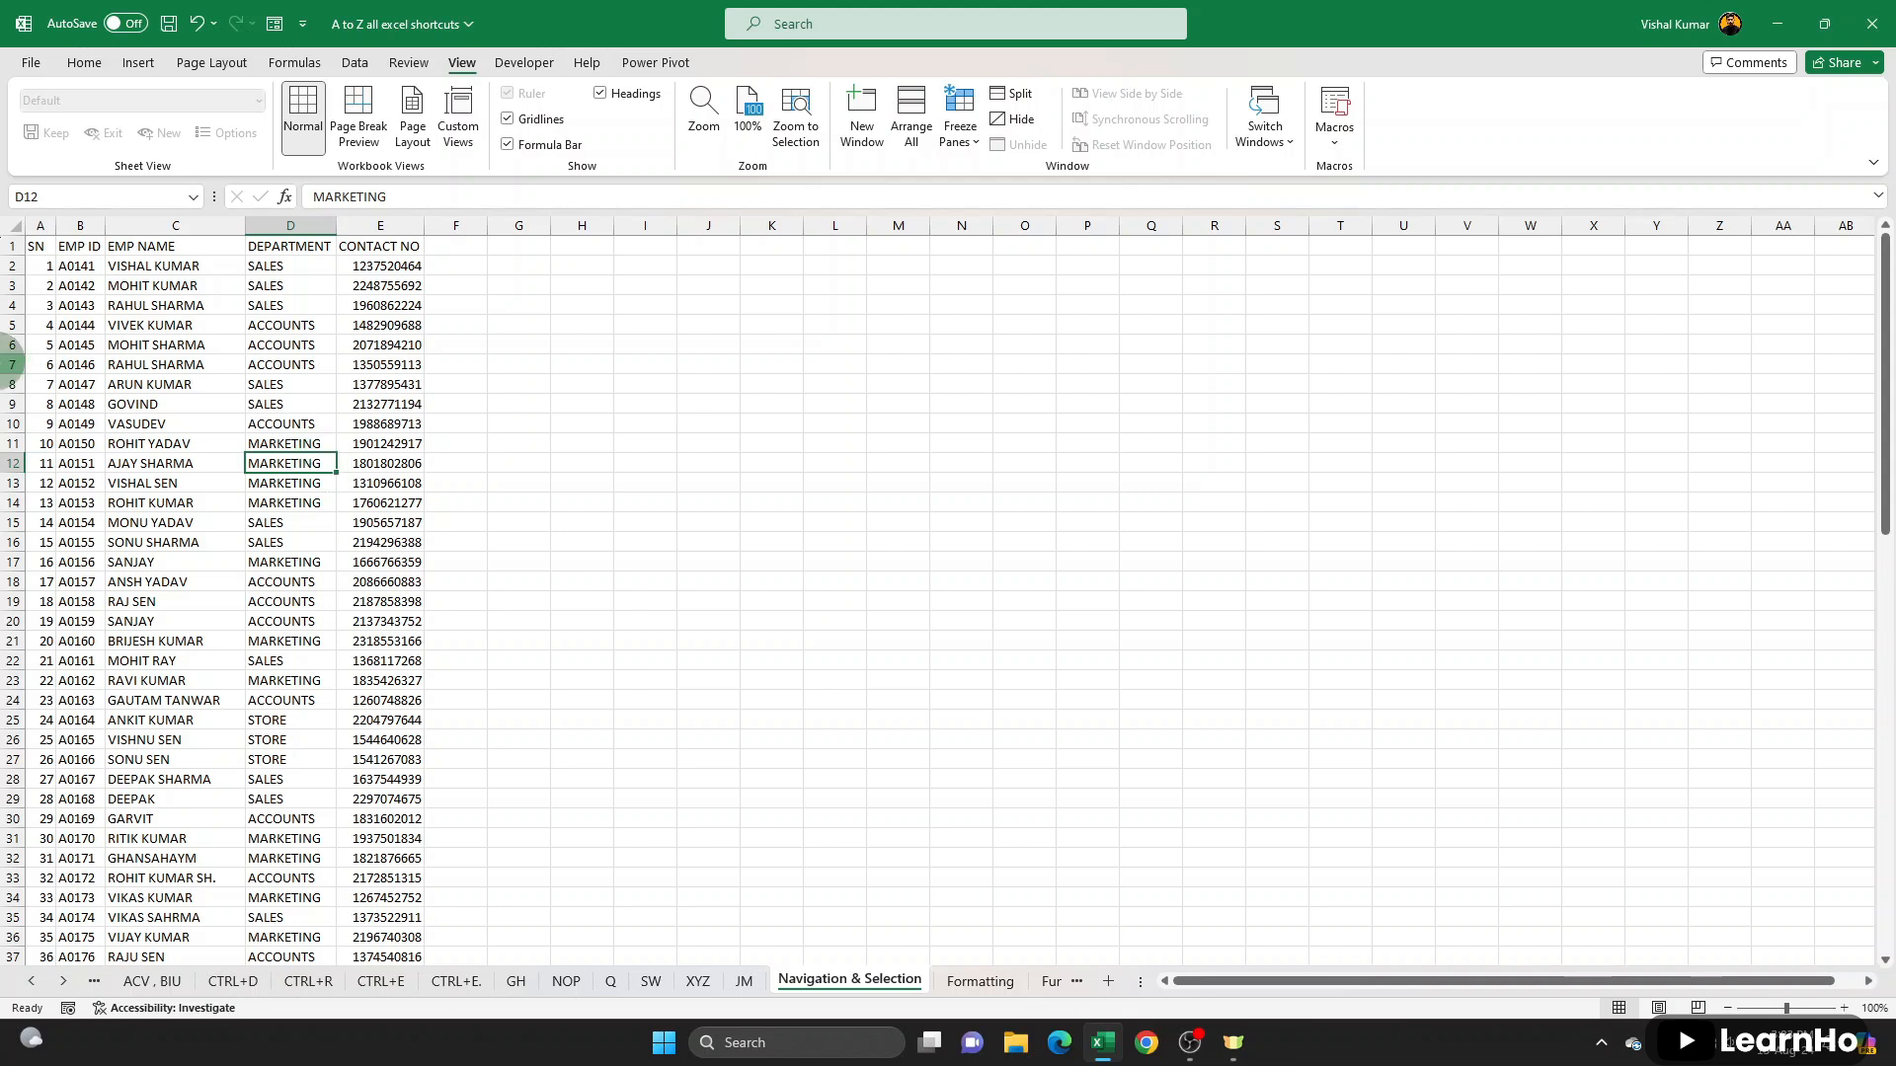
click(84, 63)
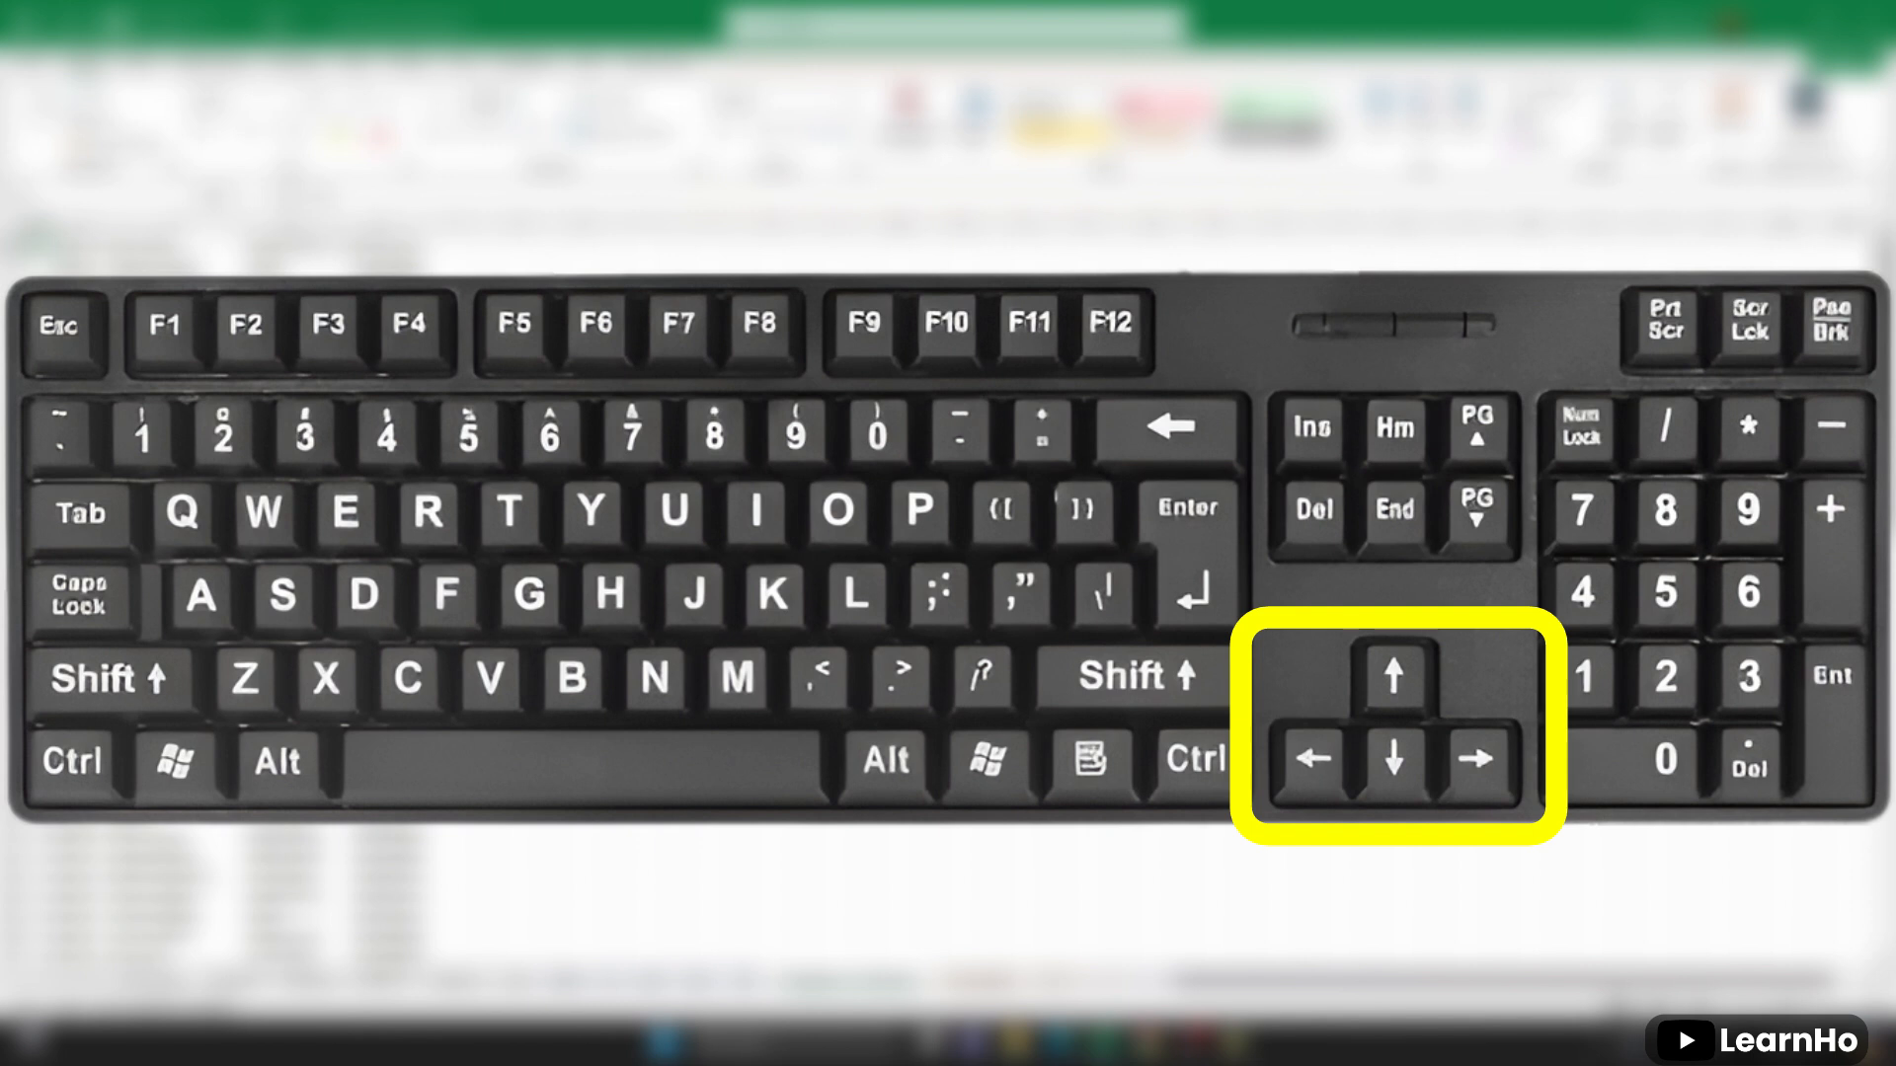
scroll(178, 444, down, 3)
scroll(208, 529, up, 3)
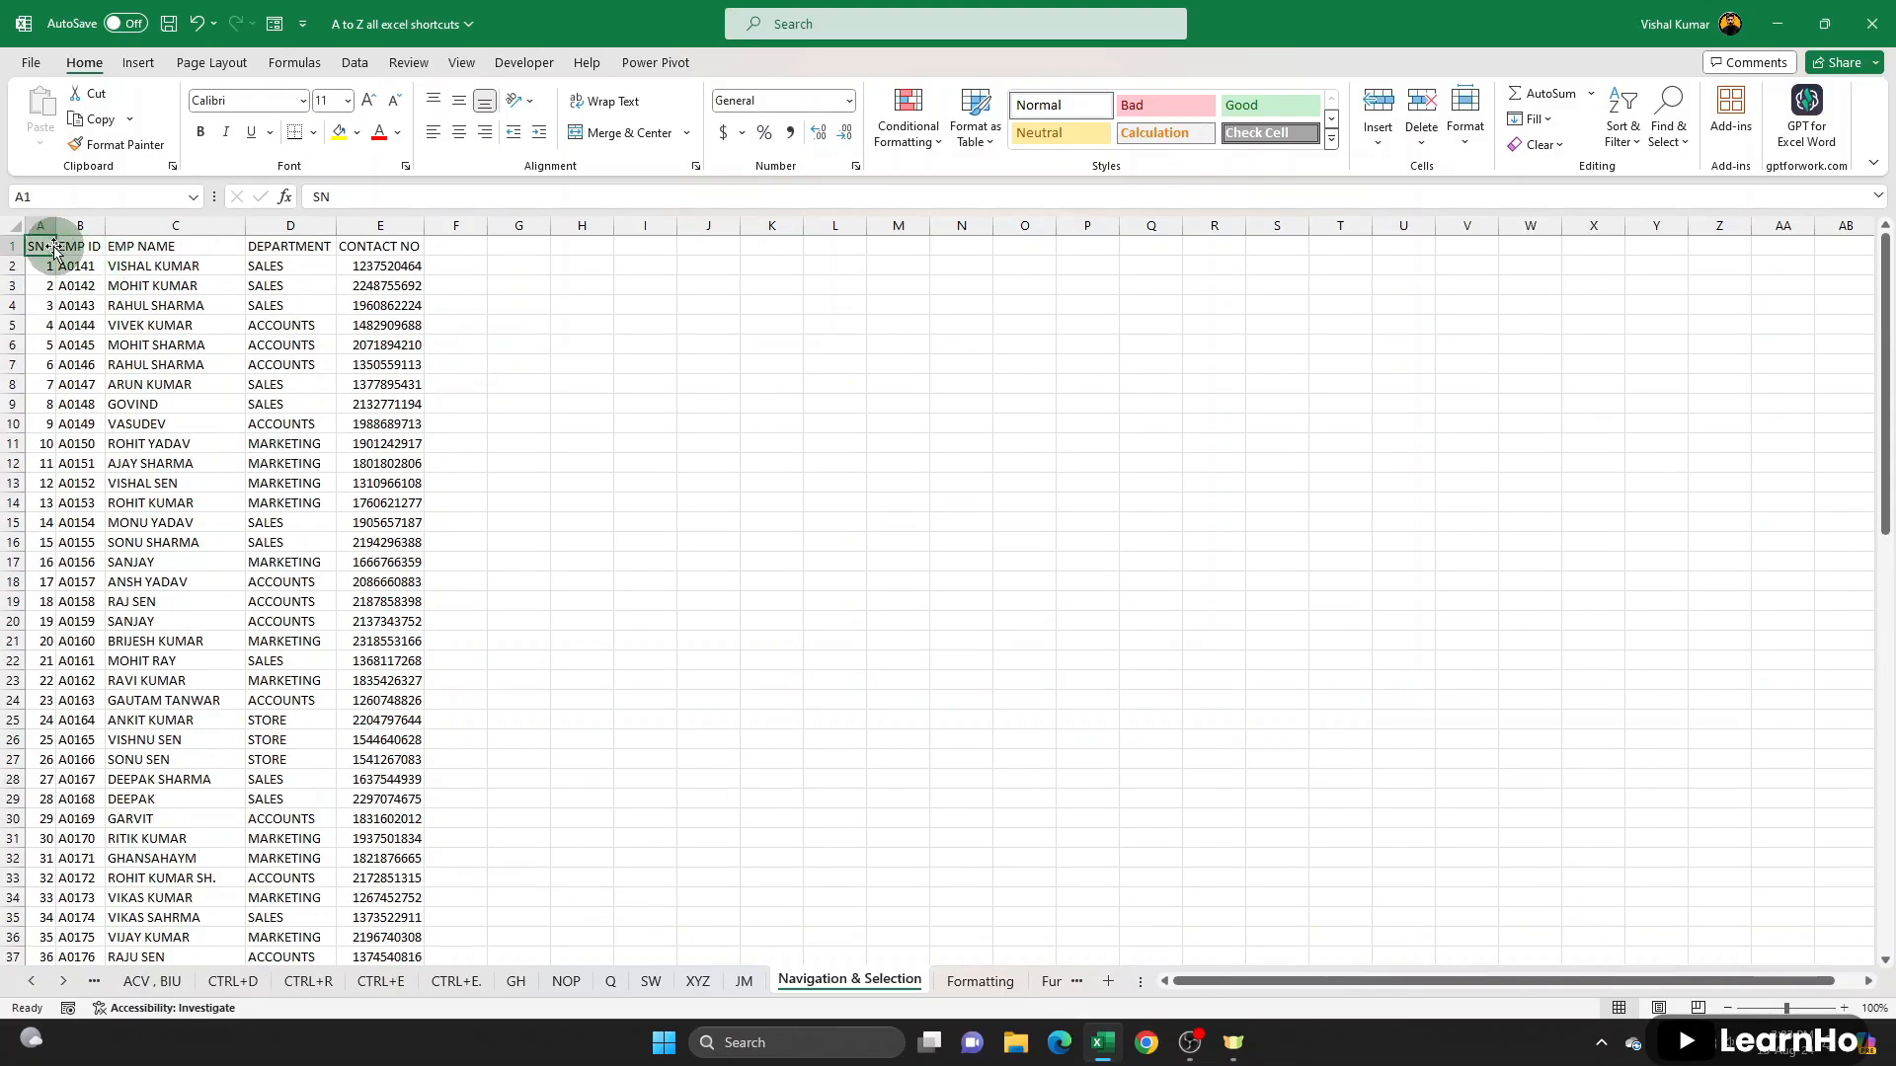
click(120, 247)
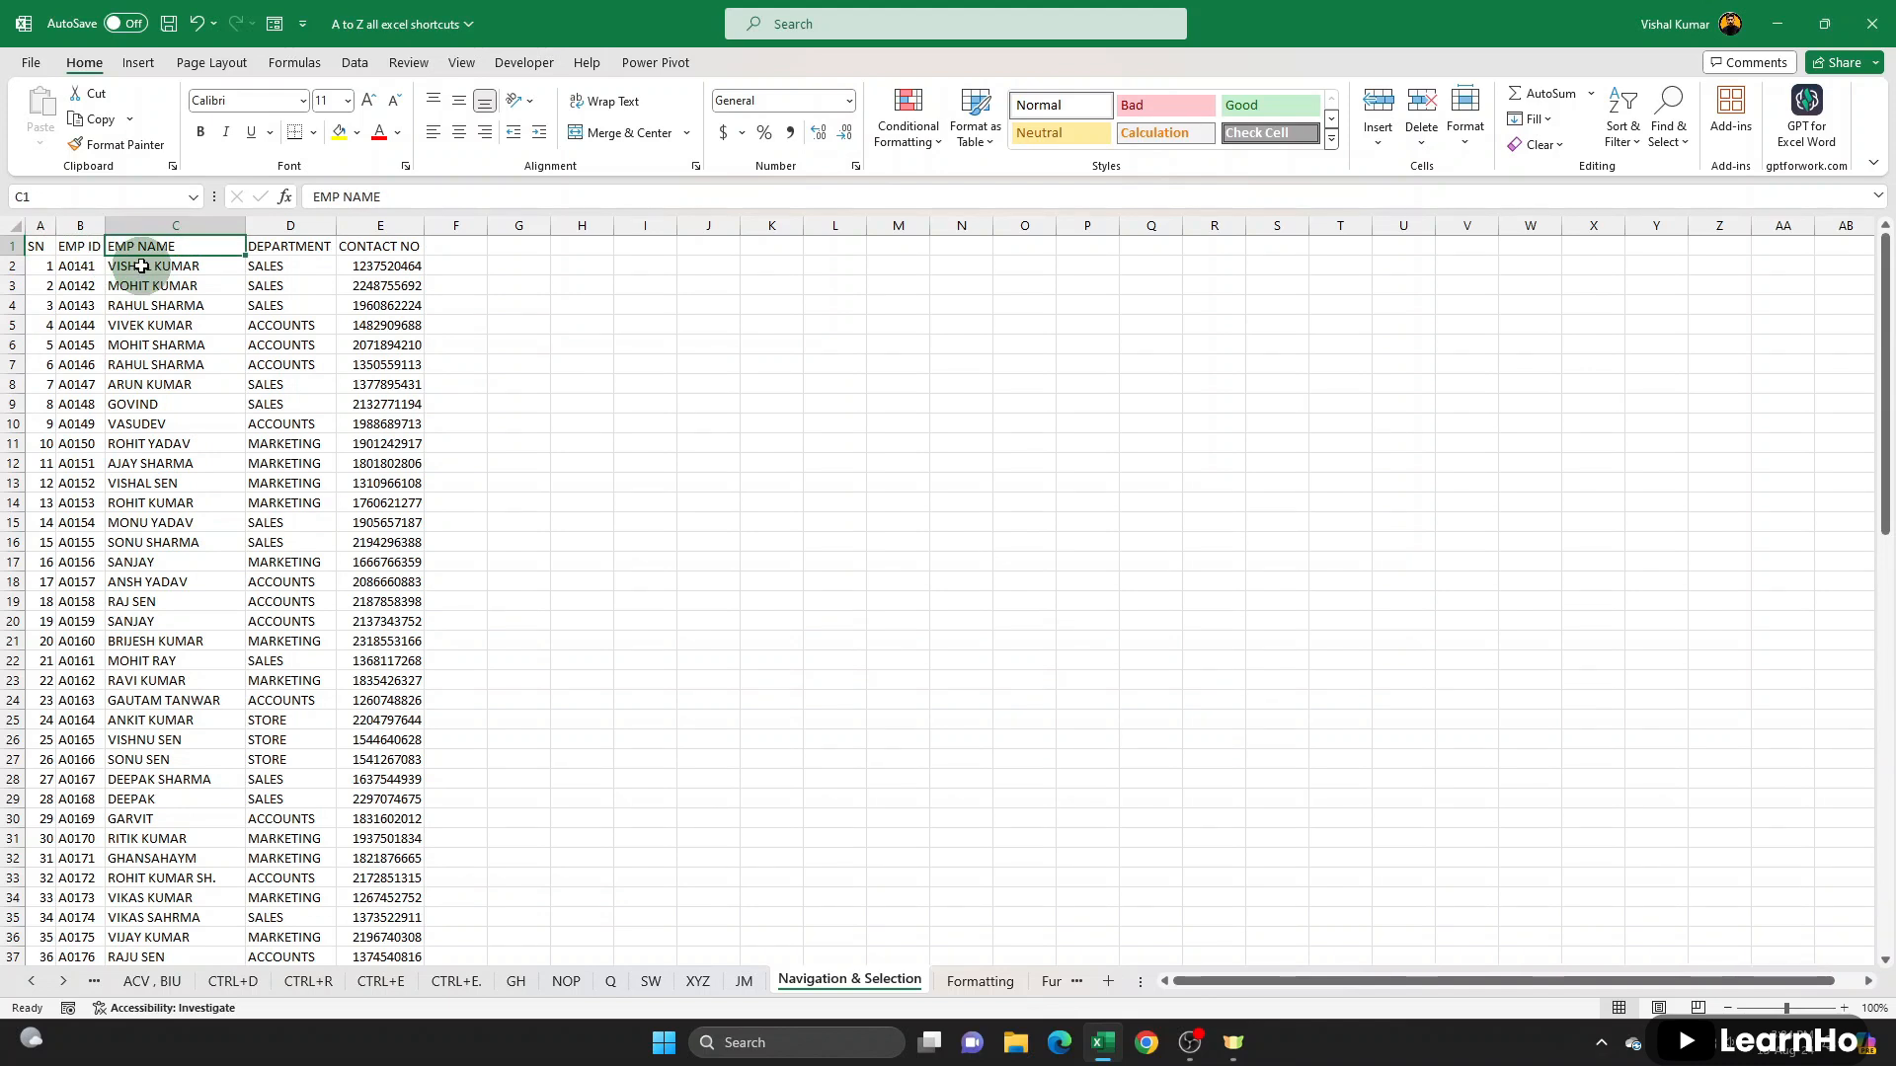
scroll(190, 395, down, 5)
scroll(190, 326, up, 5)
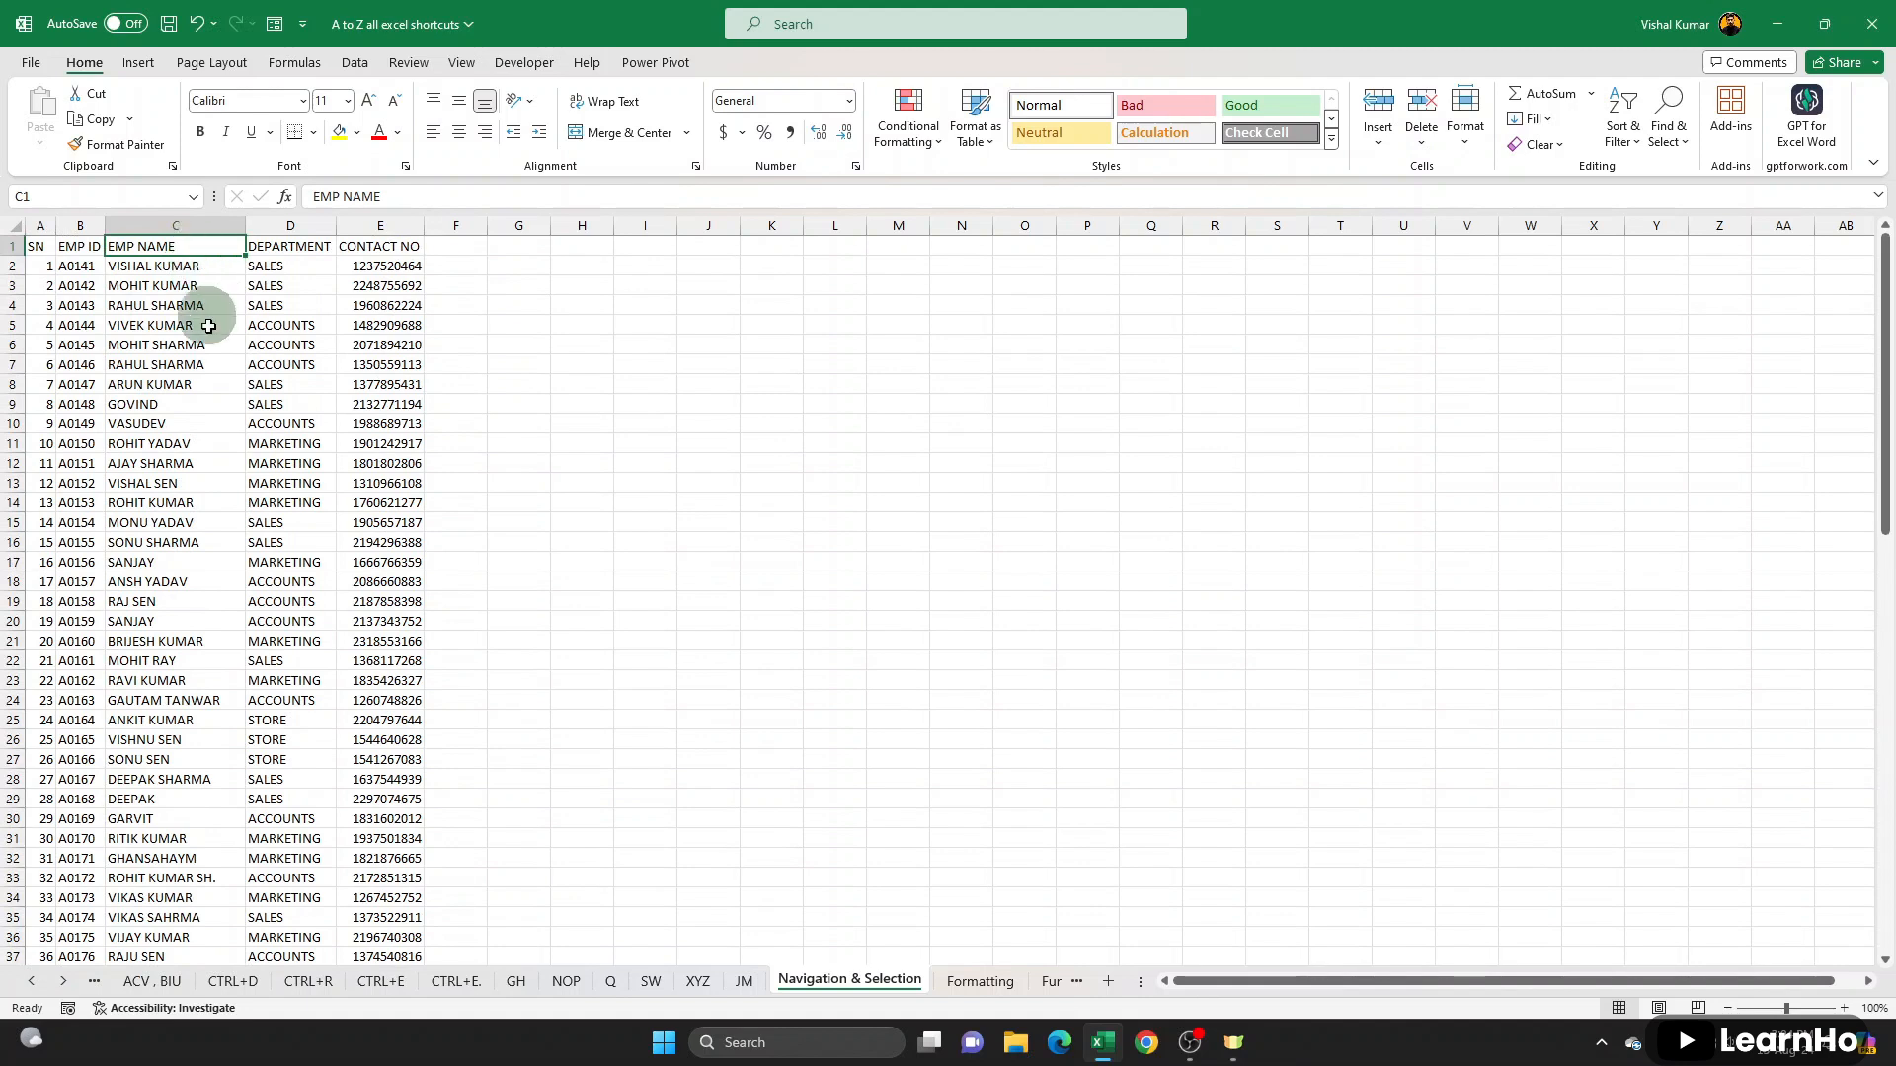
- Jump between the EMP NAME header in C1 and the last filled entry in column C to check the list's vertical extent
scroll(214, 449, down, 10)
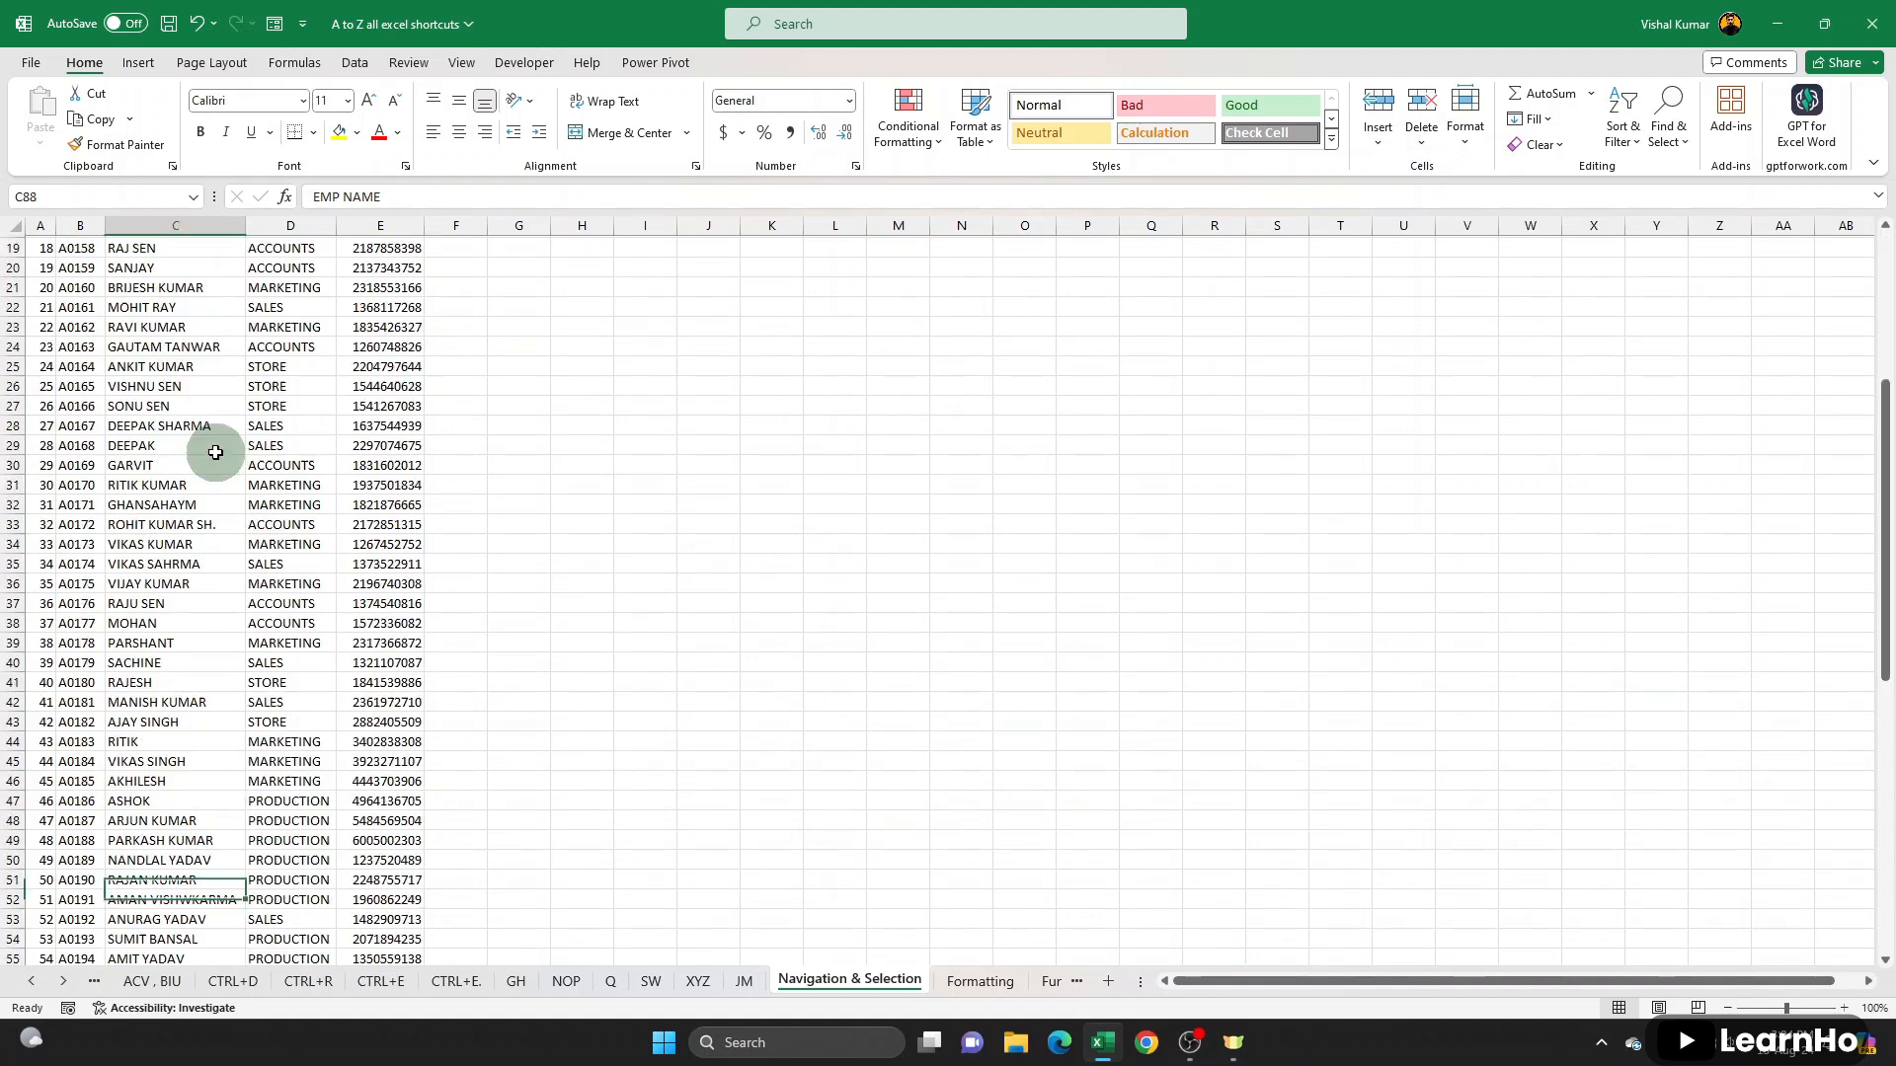
key(ctrl+Down)
scroll(301, 553, down, 3)
scroll(296, 643, down, 3)
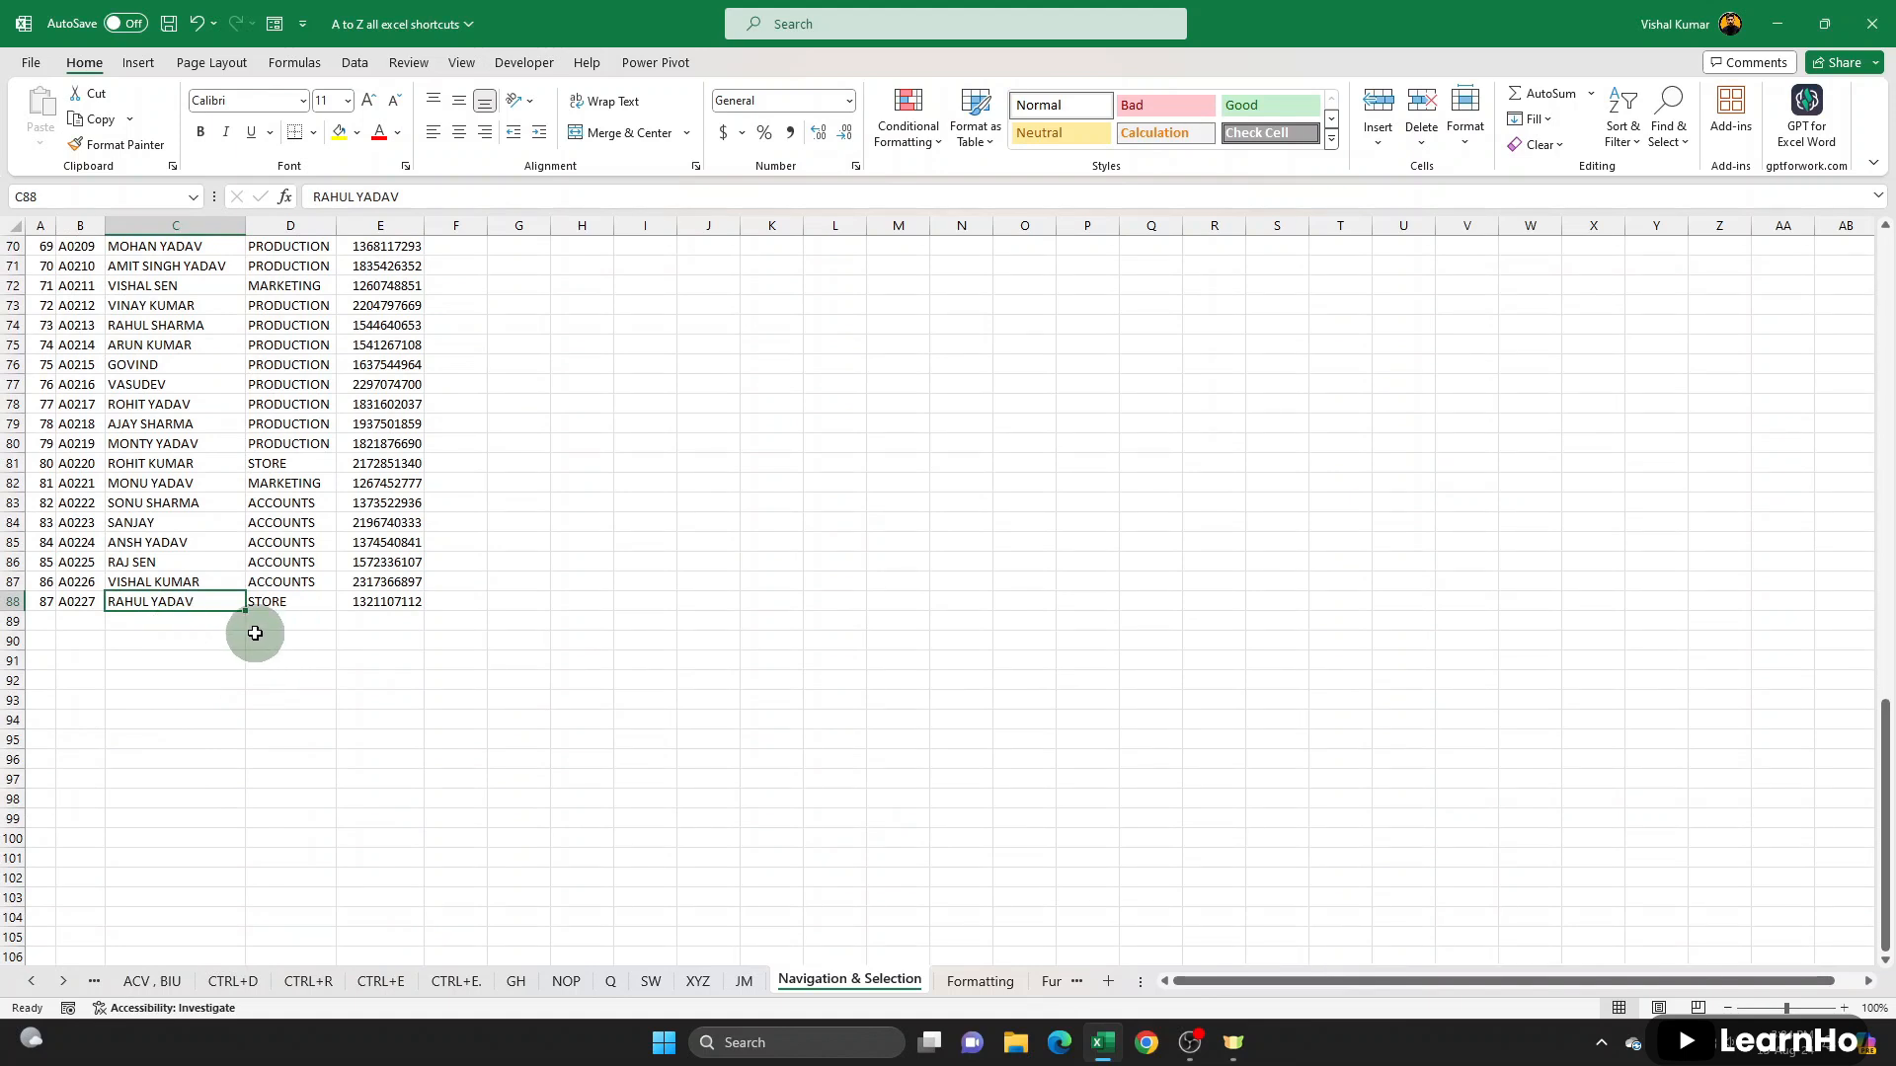
key(ctrl+Up)
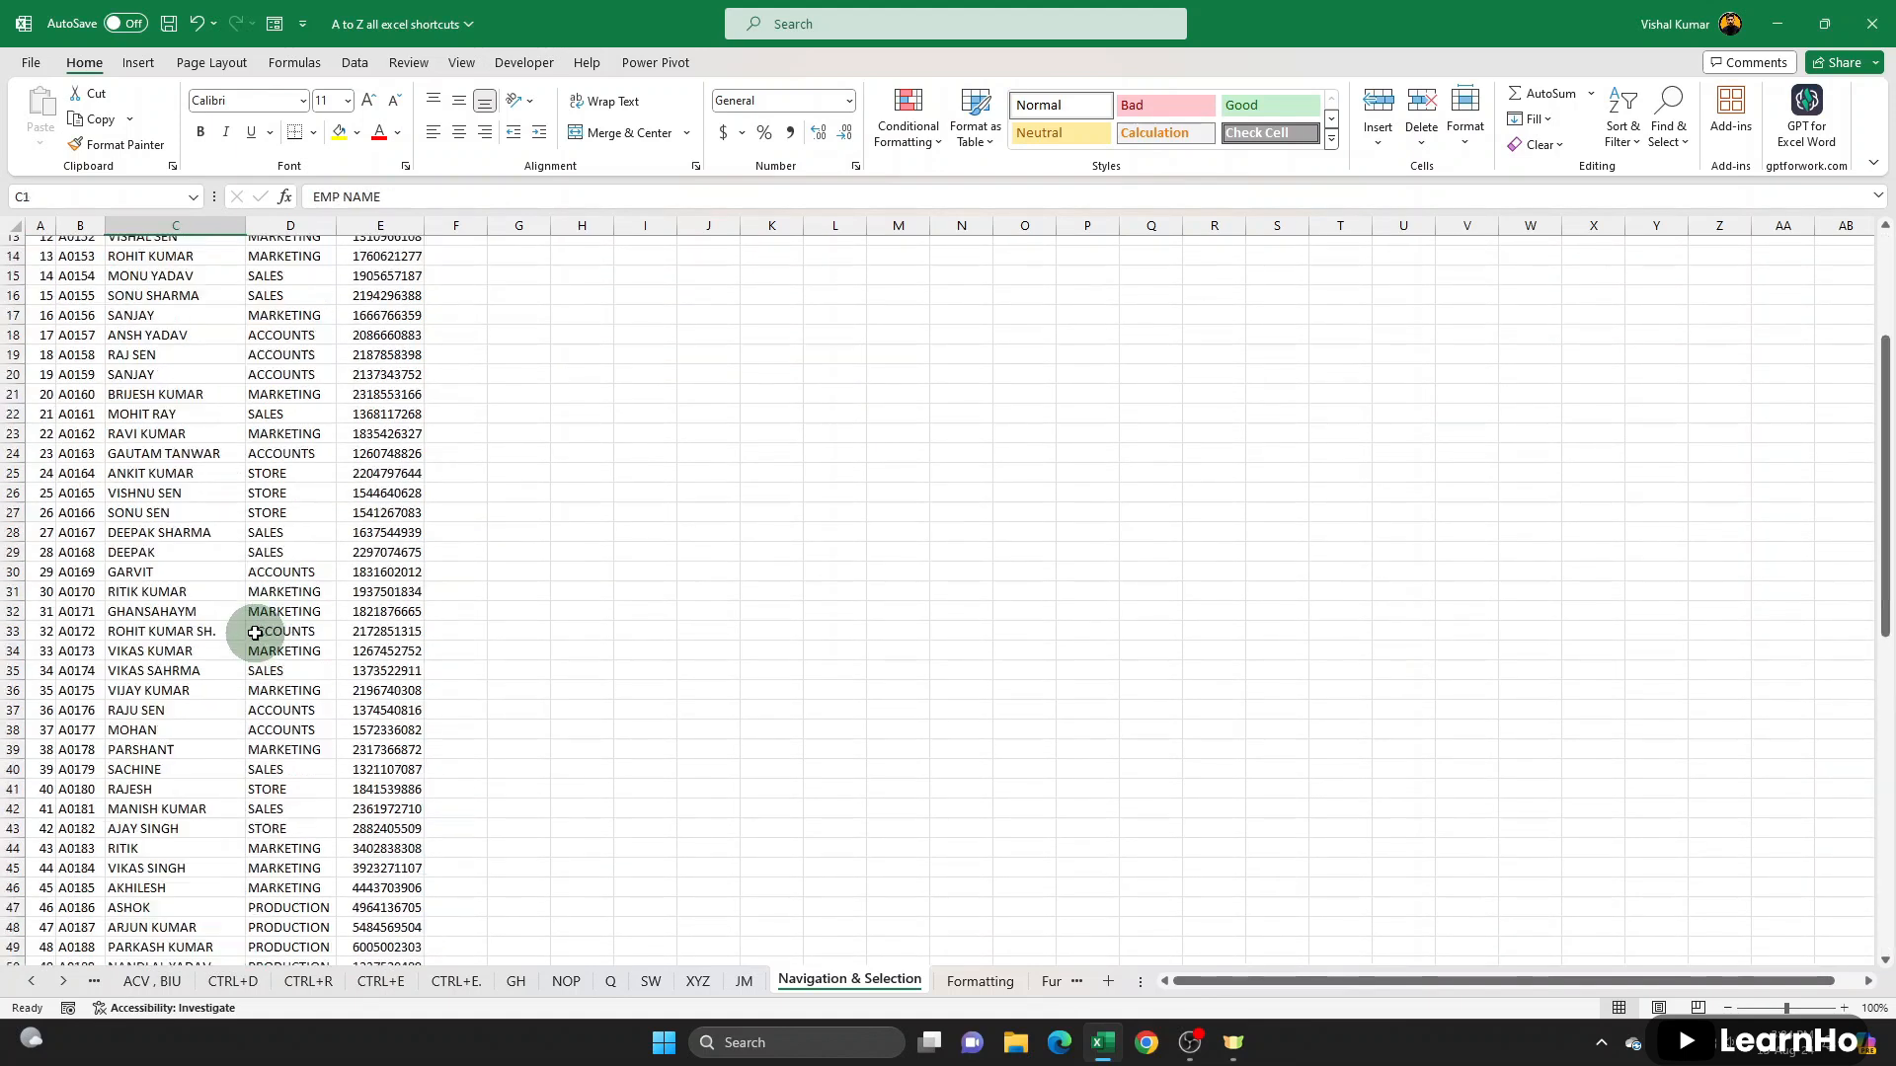
scroll(254, 632, down, 15)
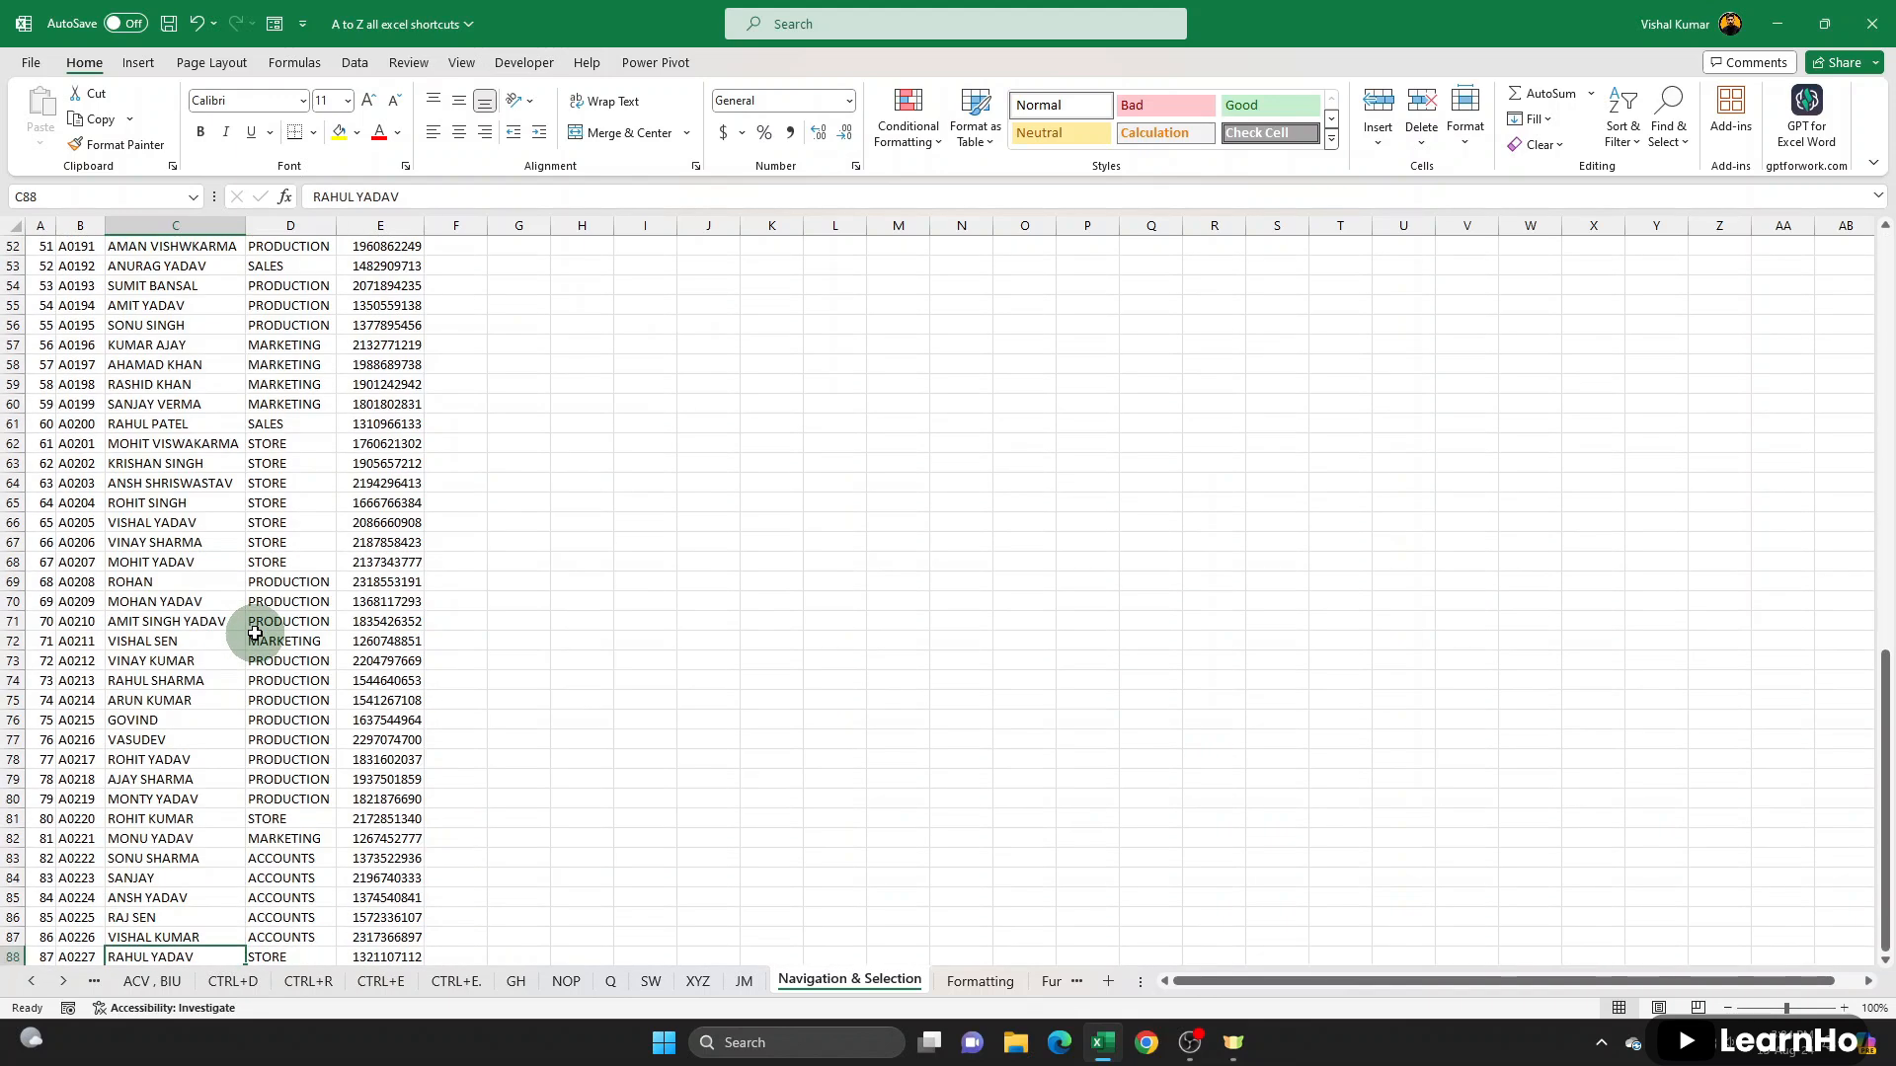
key(ctrl+Up)
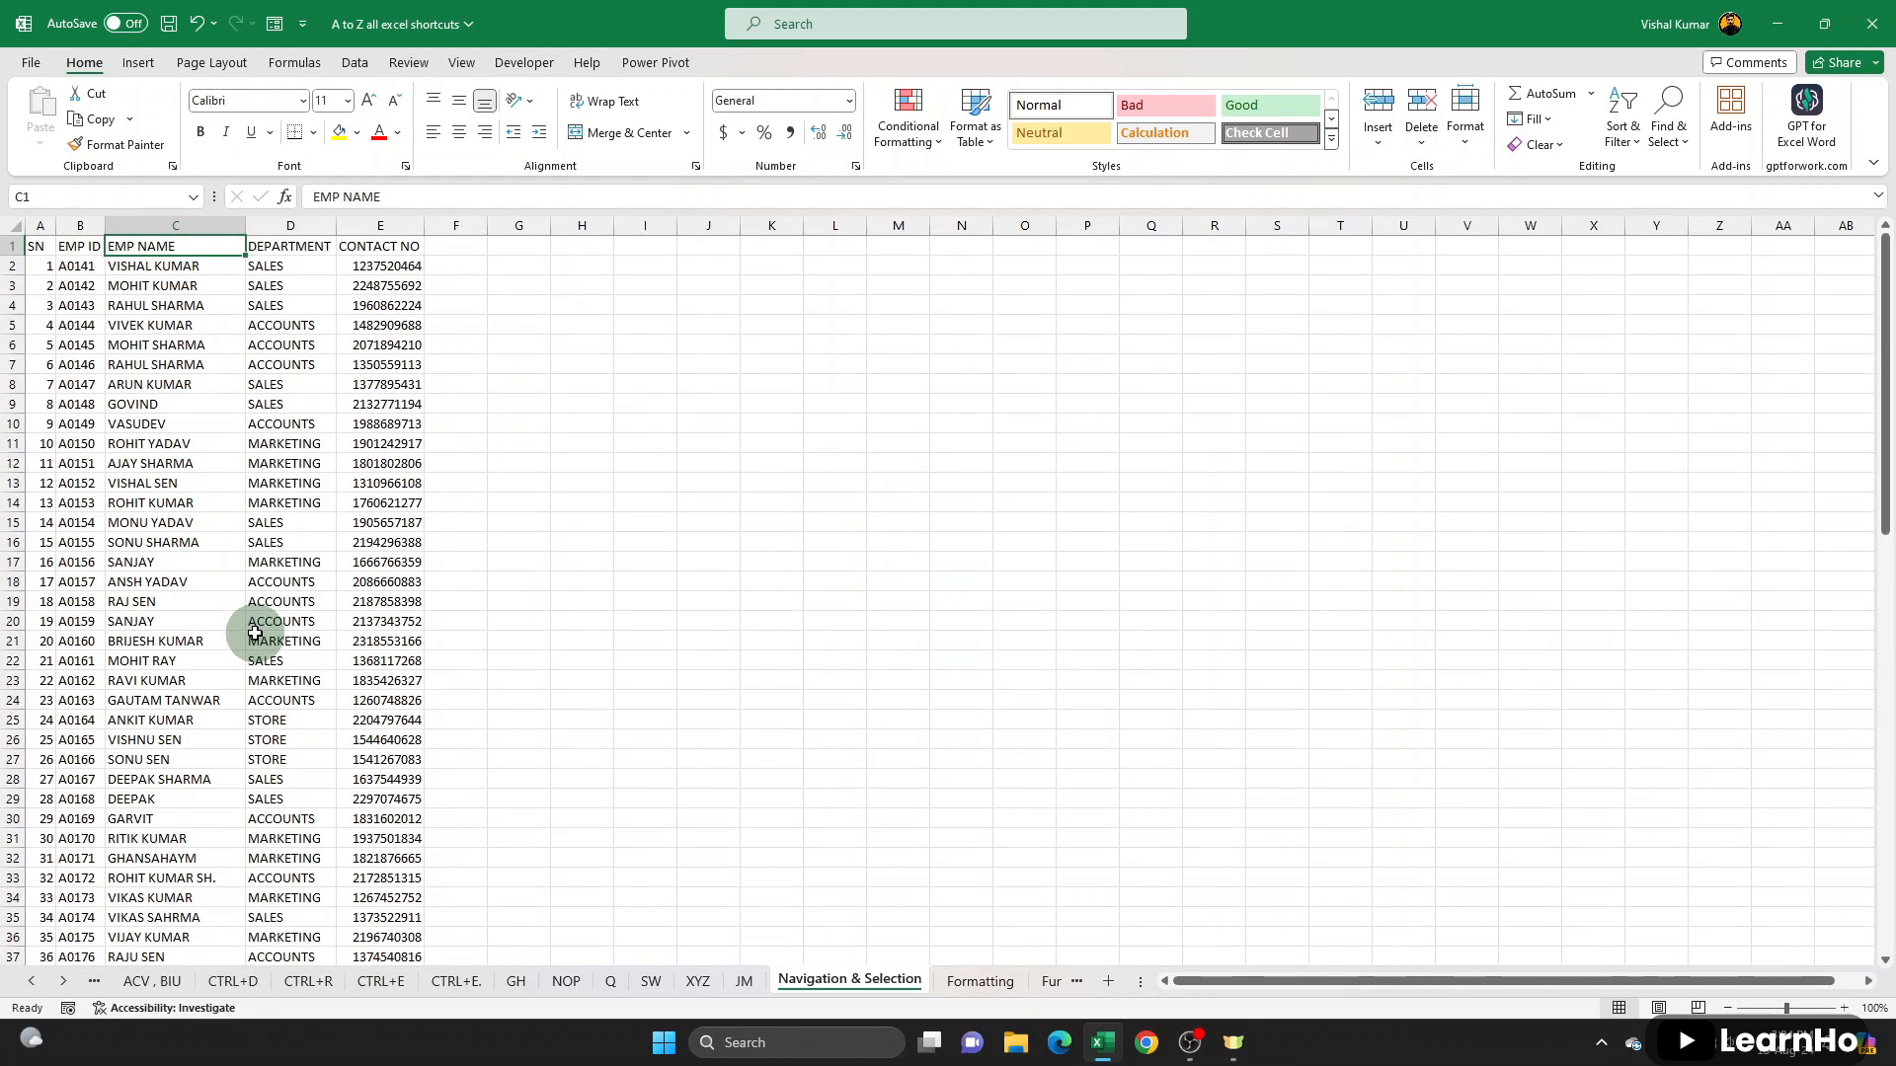
- Move to the EMP ID header, jump to the last header, CONTACT NO, and return to the SN header in A1
key(Left)
key(Left)
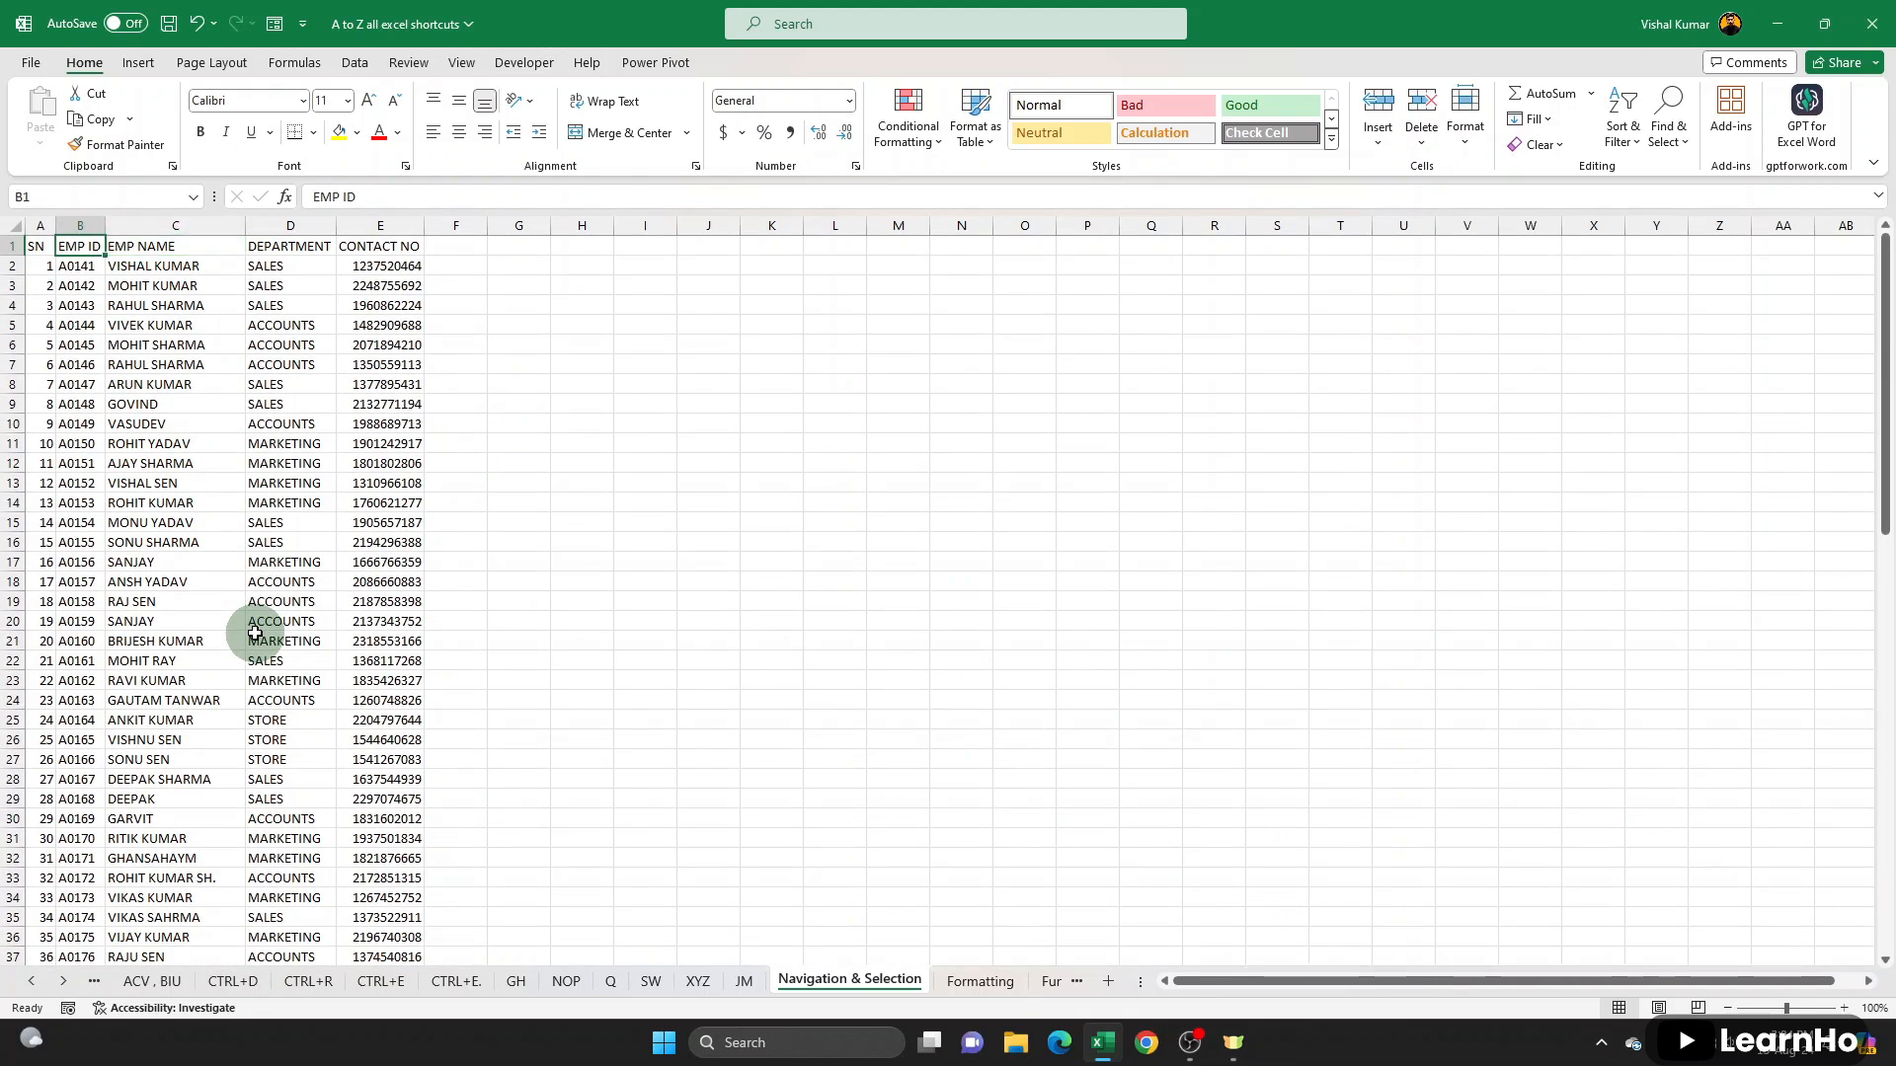
key(ctrl+Right)
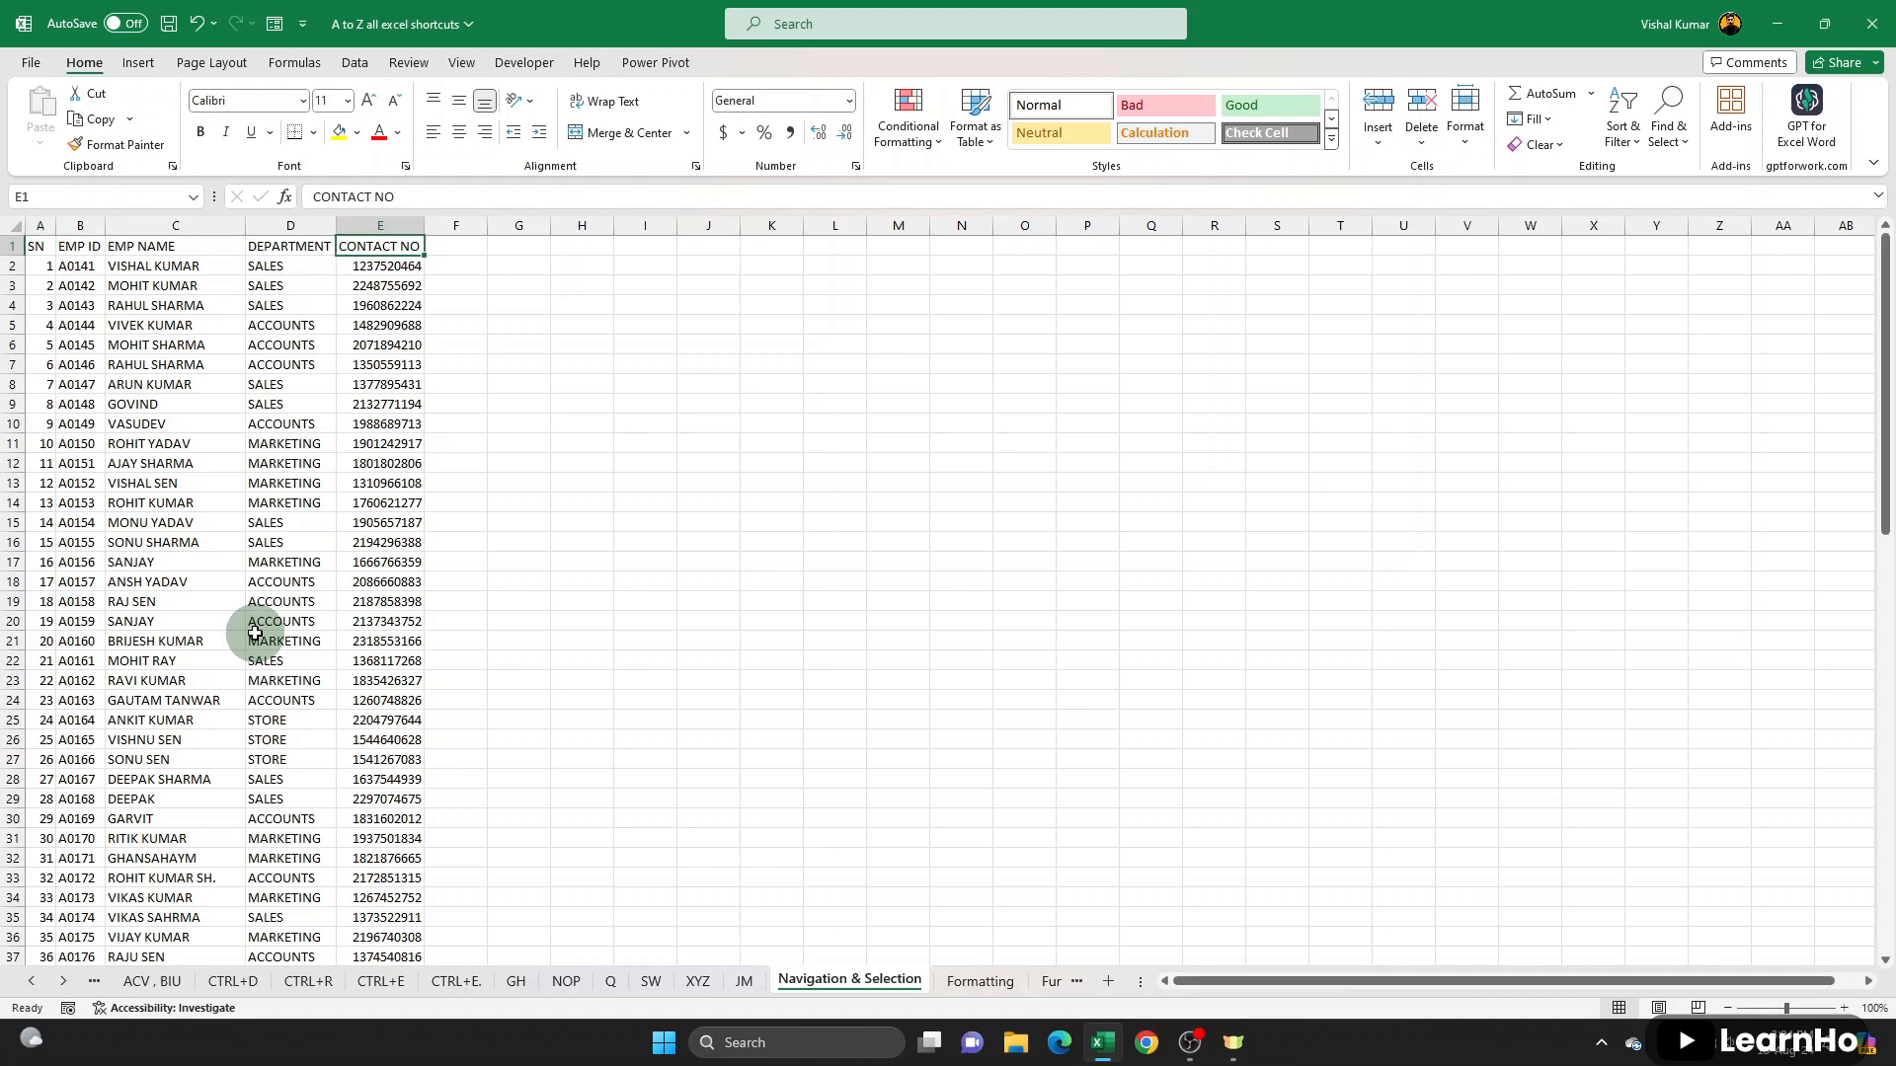
key(ctrl+Left)
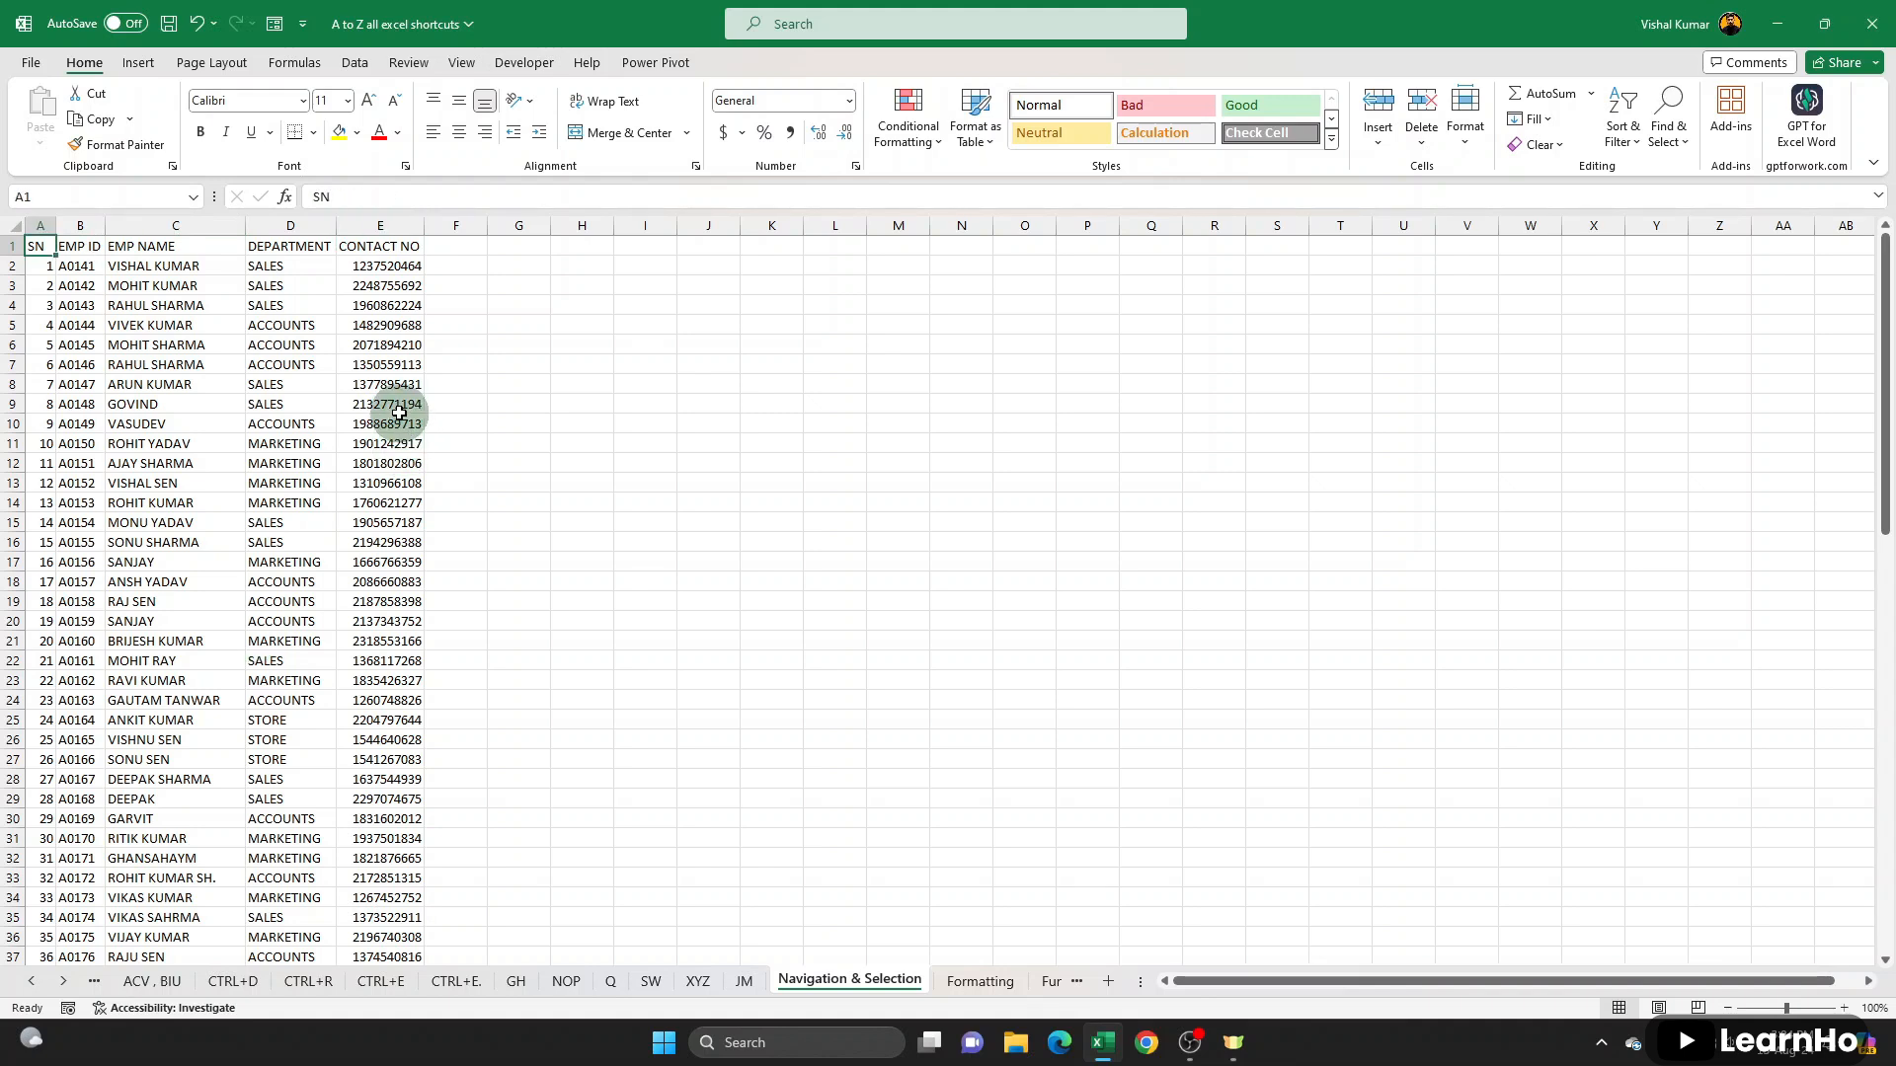
- Create a new blank workbook, highlight its first rows starting at row 1, and reselect cell A1
key(ctrl+n)
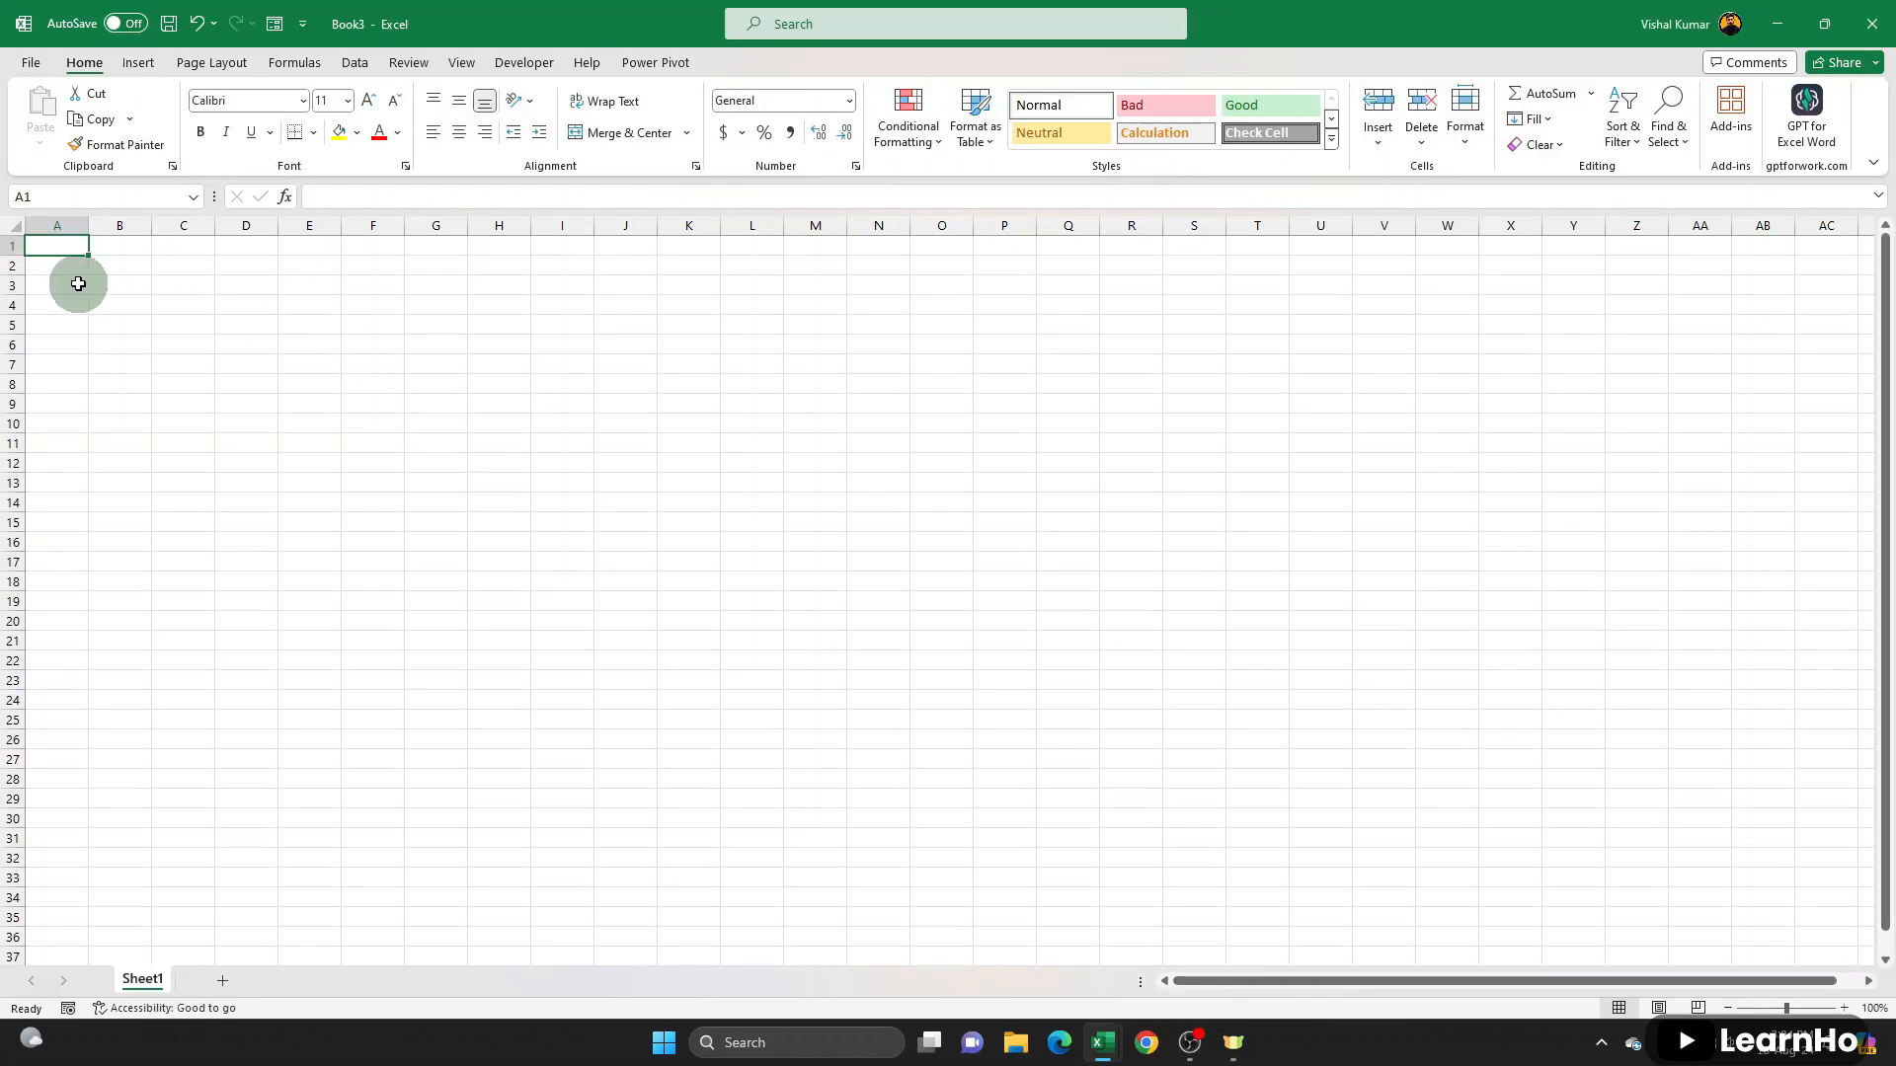
click(15, 244)
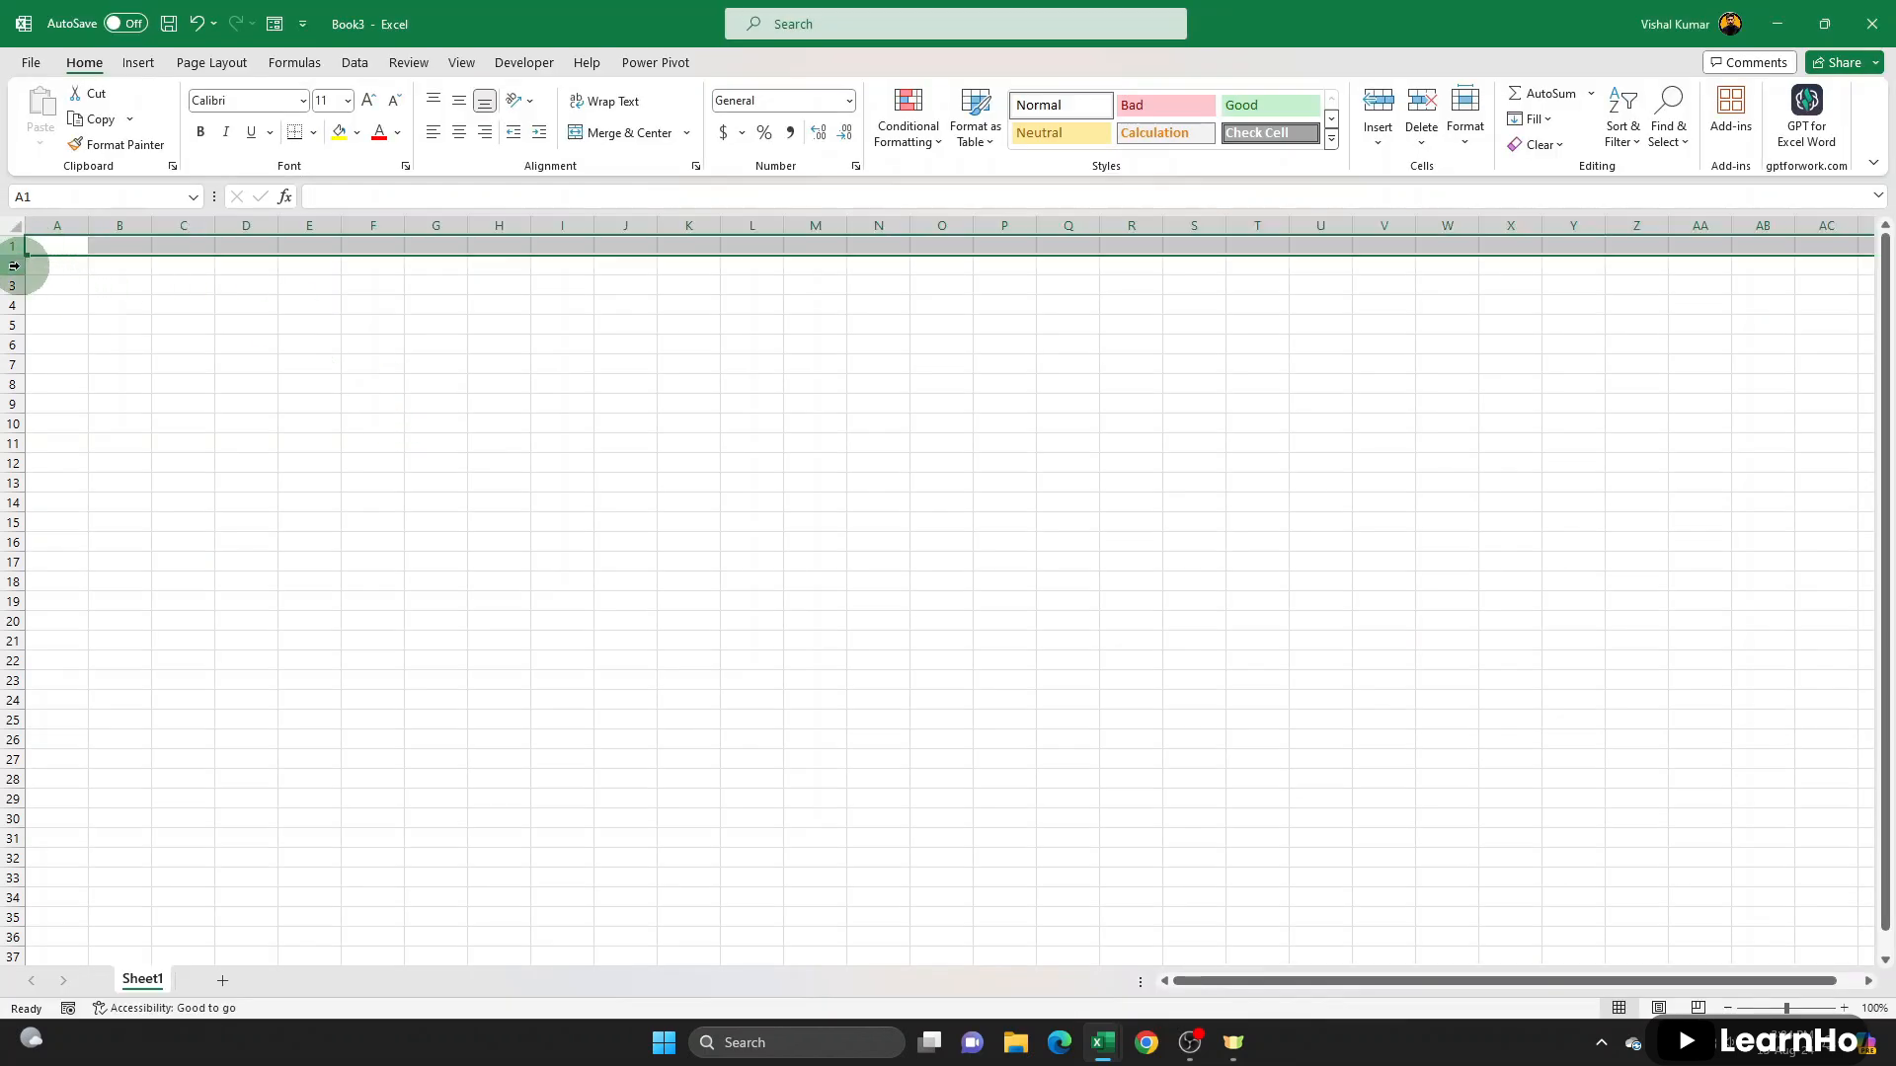
click(15, 265)
drag(15, 245, 15, 503)
click(58, 251)
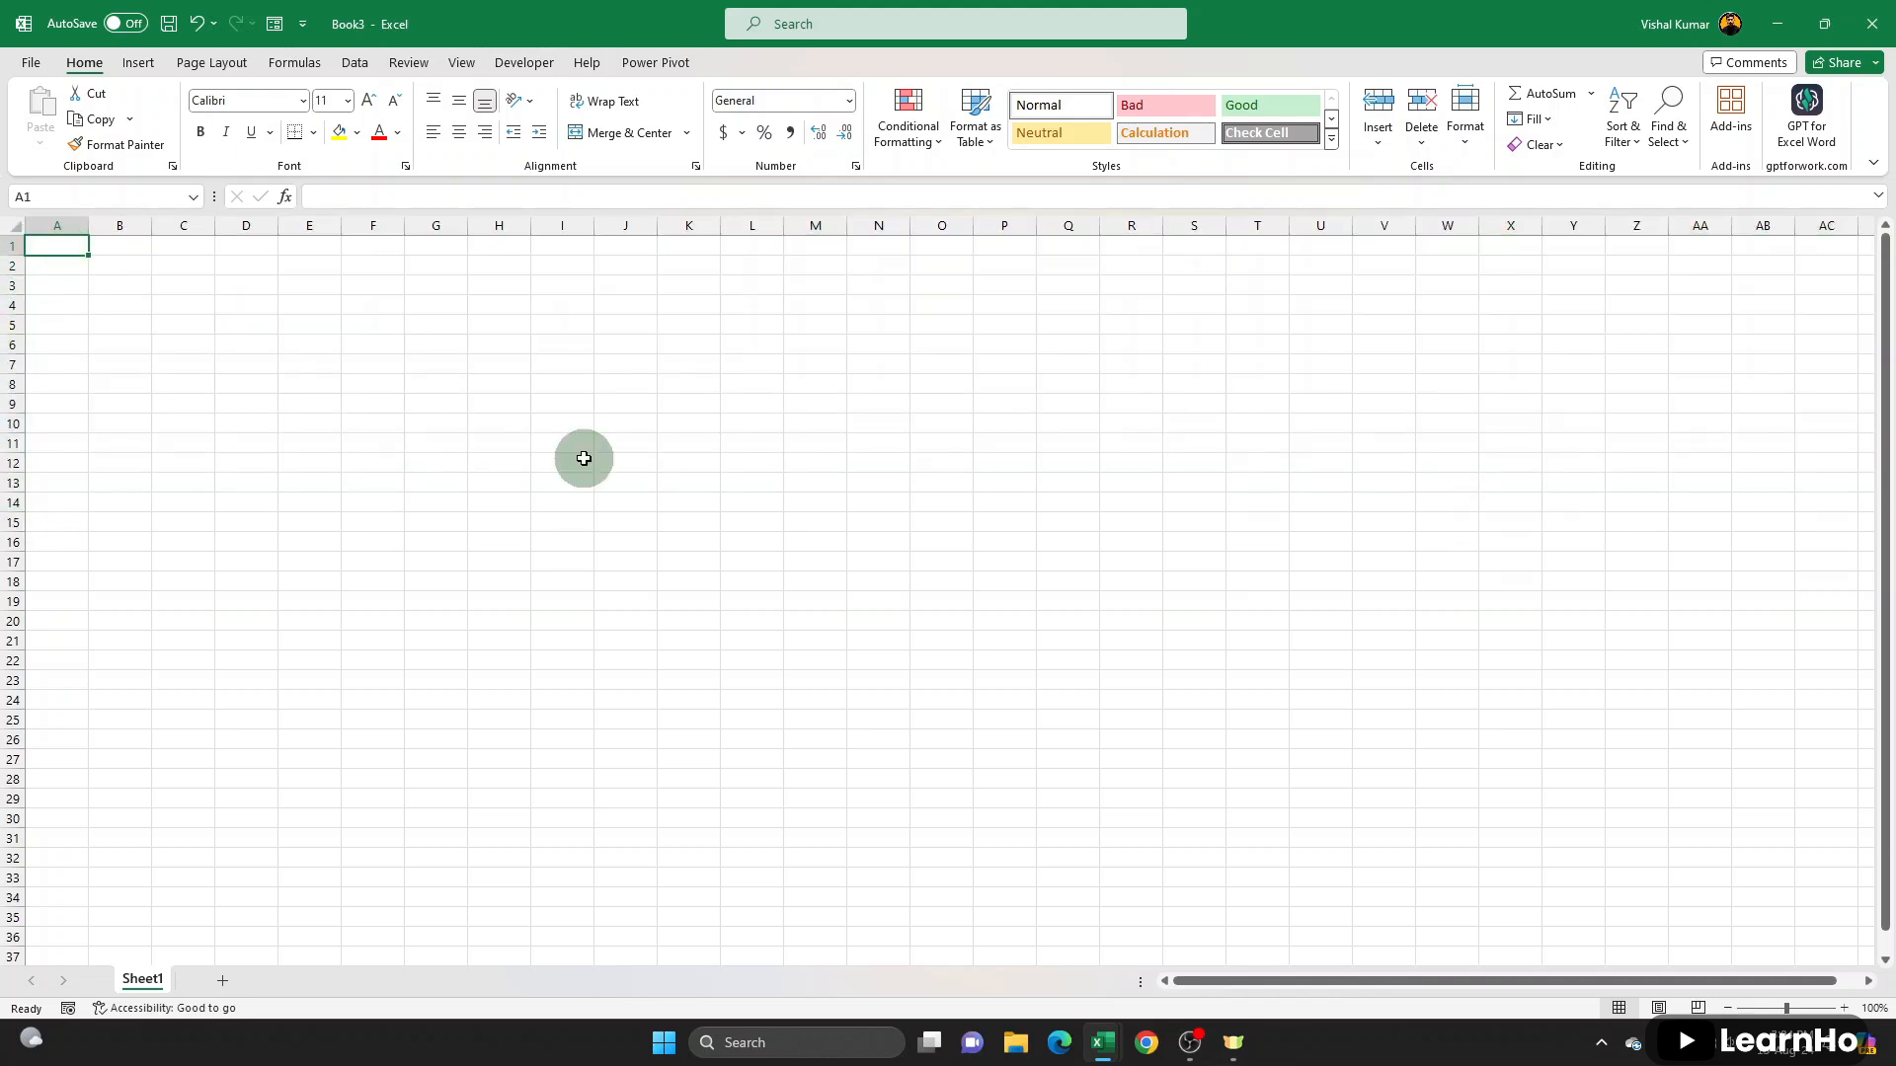
- Jump from A1 to the very last row of the blank sheet and return to A1 at the start of column A
key(ctrl+Down)
scroll(212, 901, down, 5)
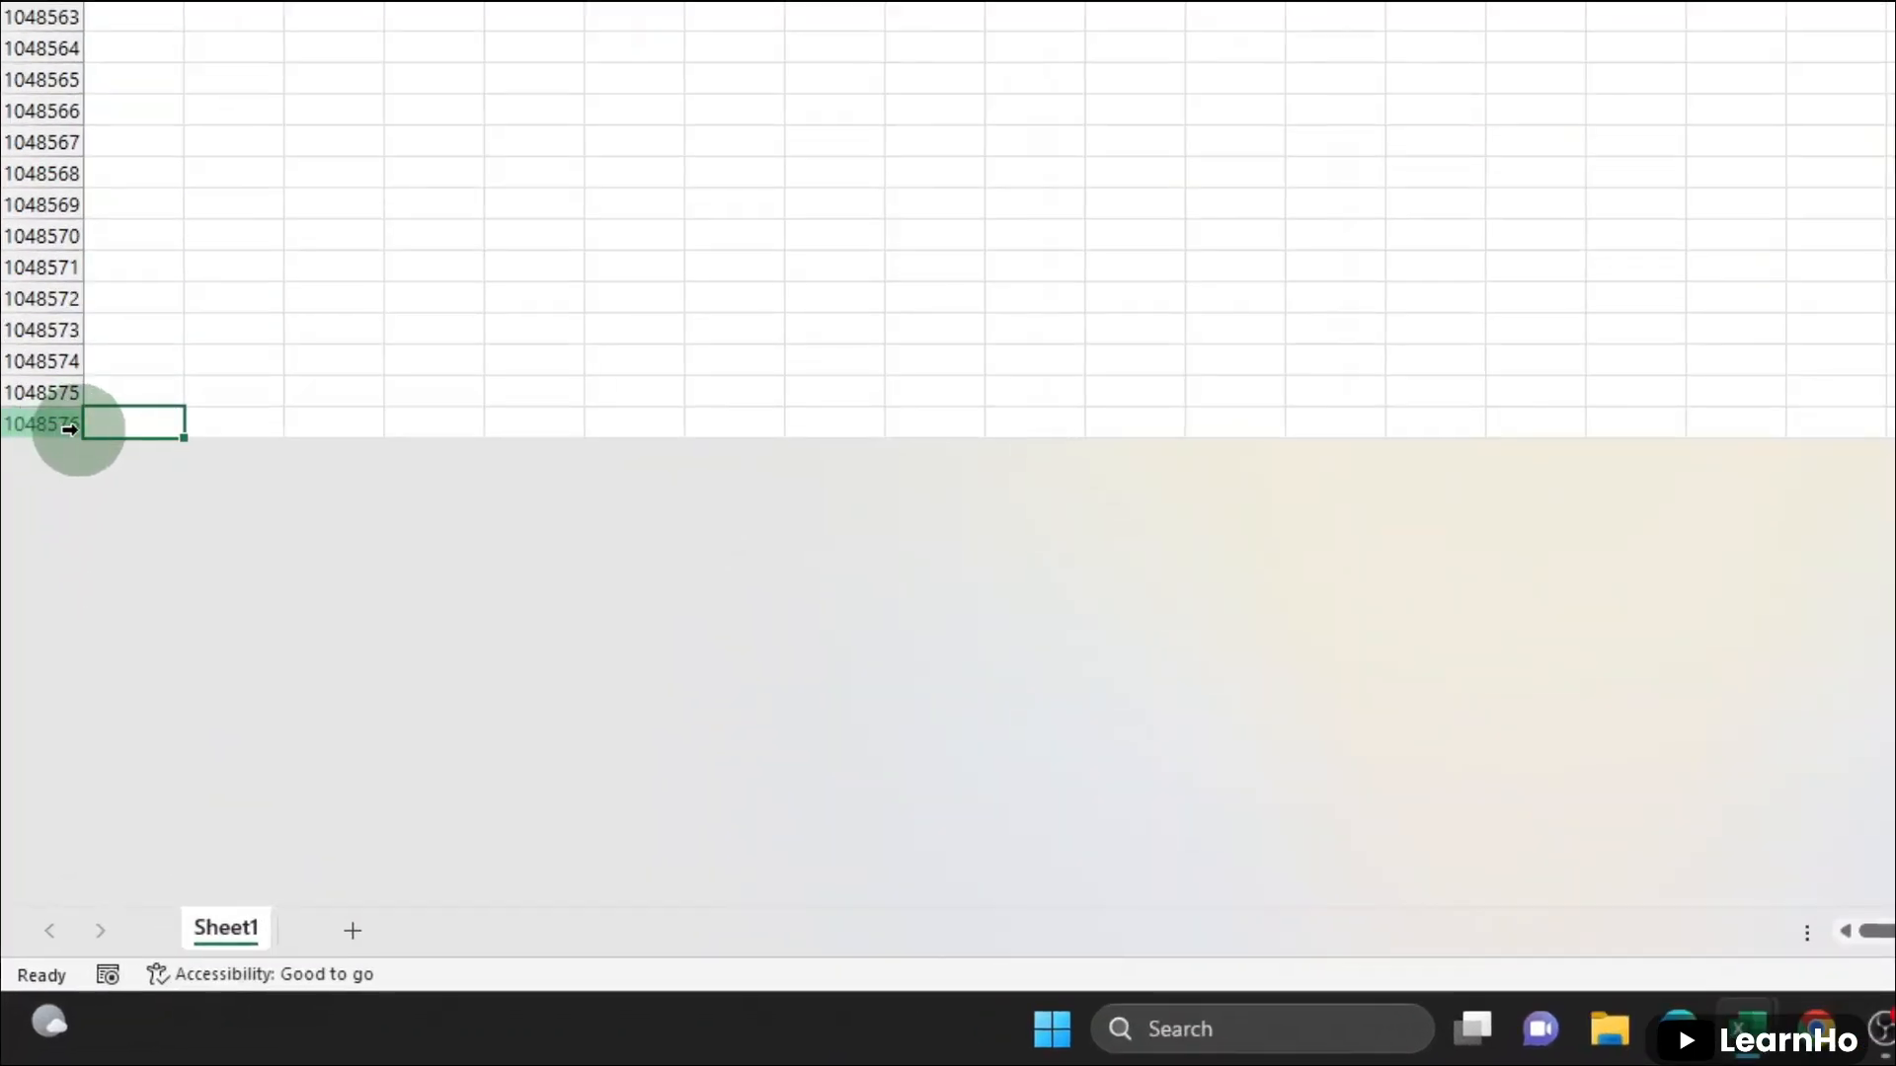
key(ctrl+Up)
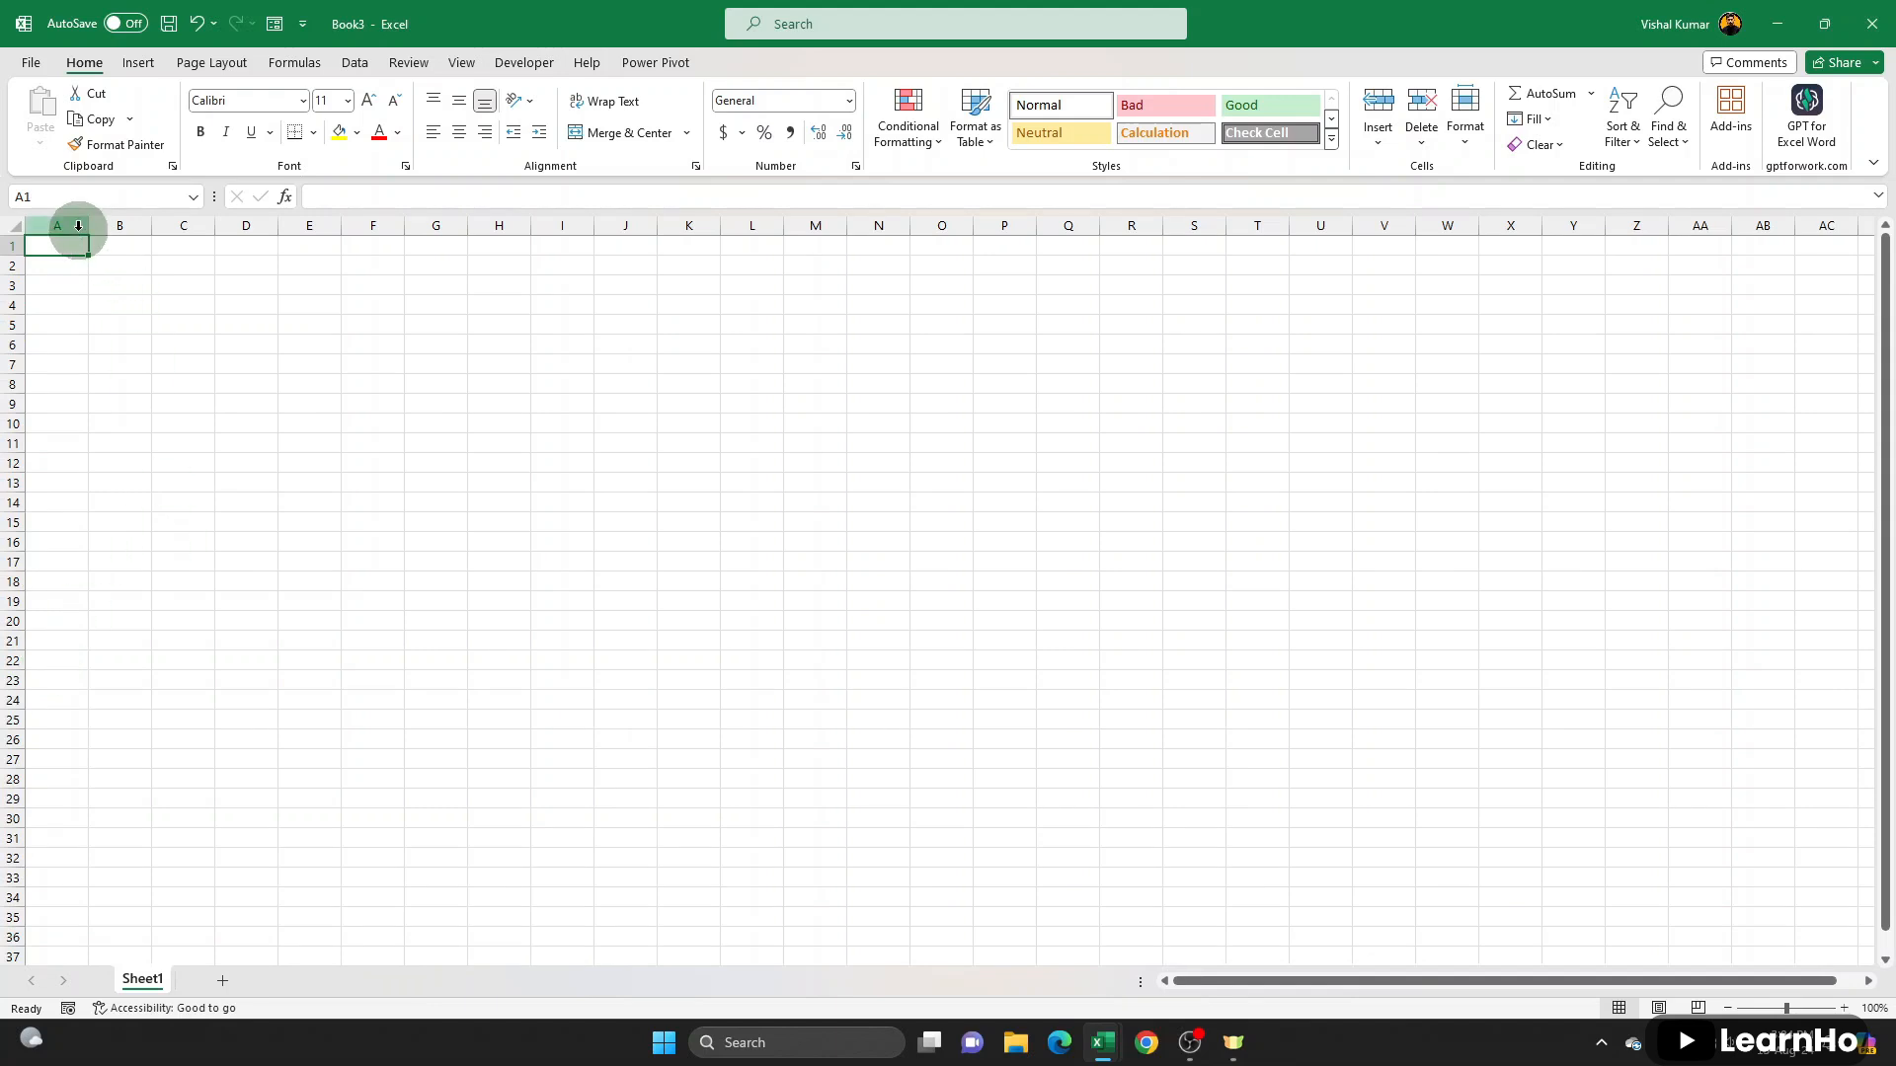
click(78, 226)
click(65, 244)
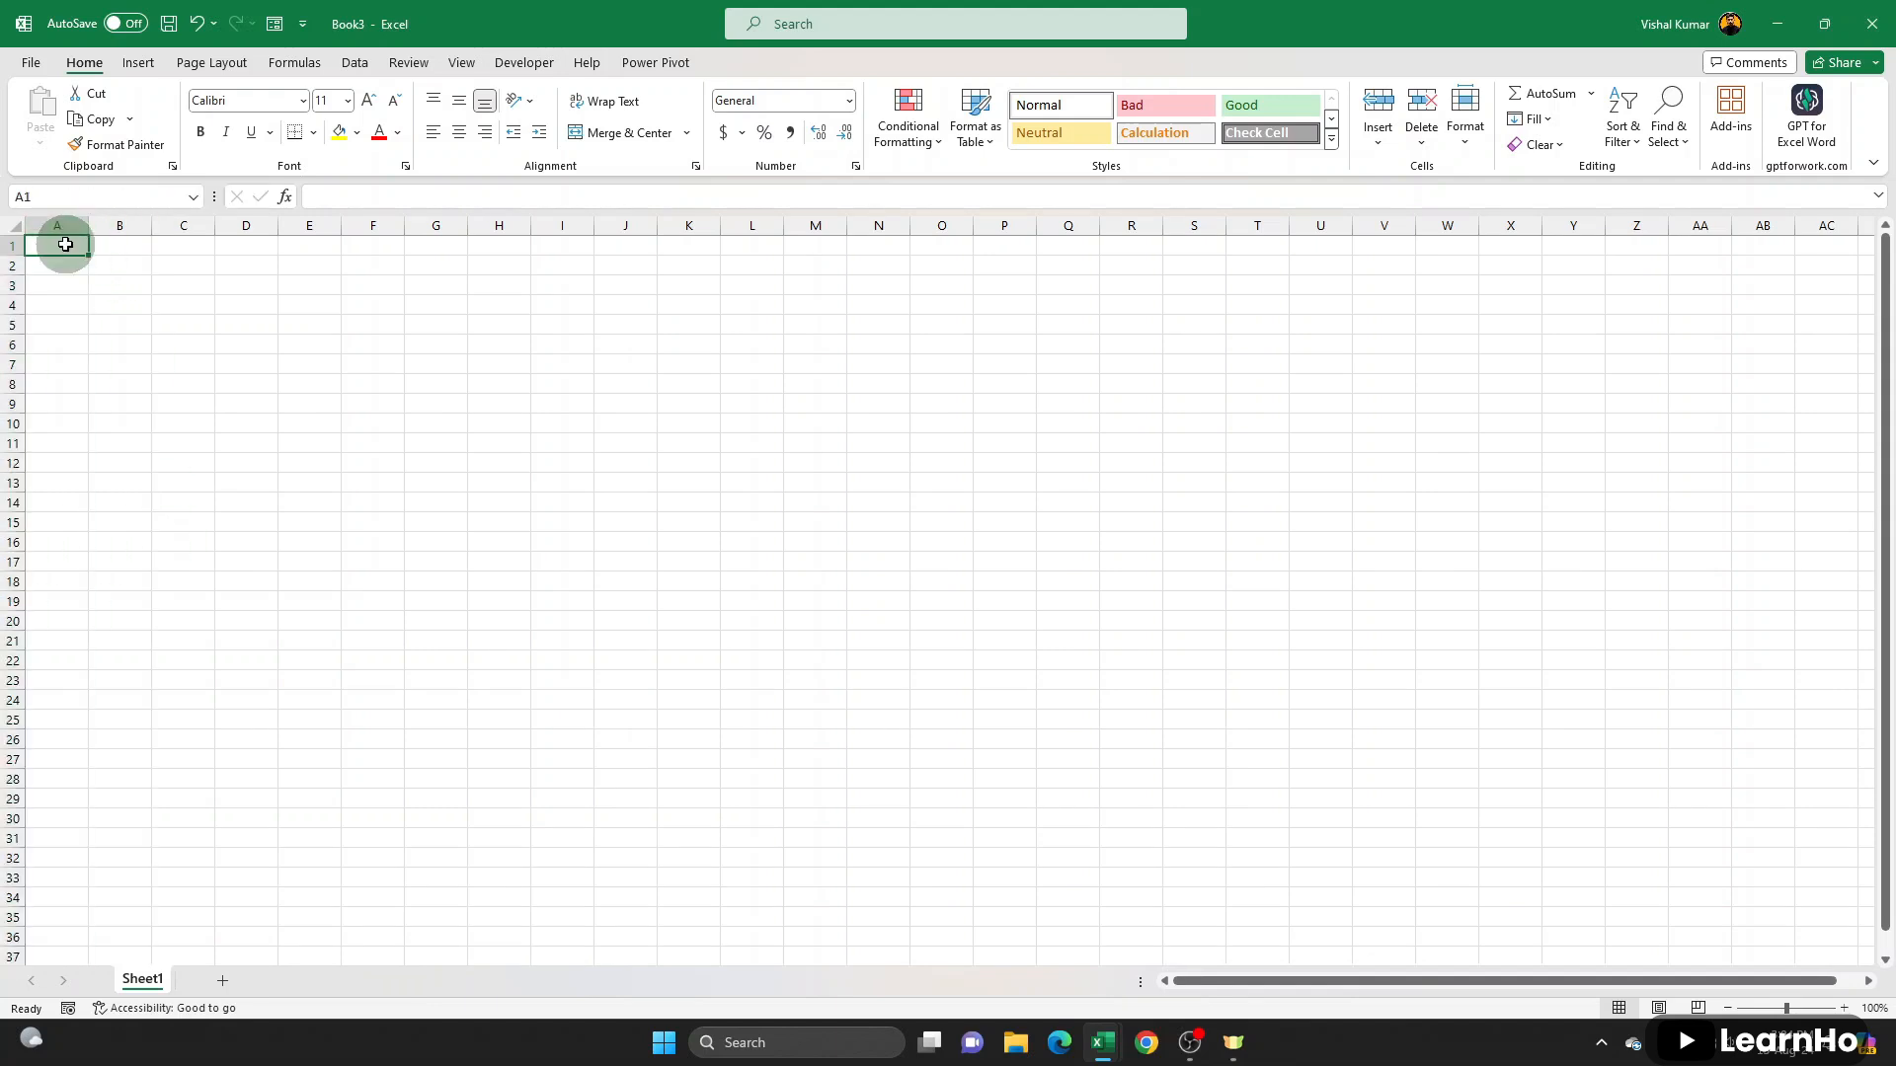
- Jump from A1 to the last column of the blank sheet and enter 16384 in cell XFD1
key(ctrl+Right)
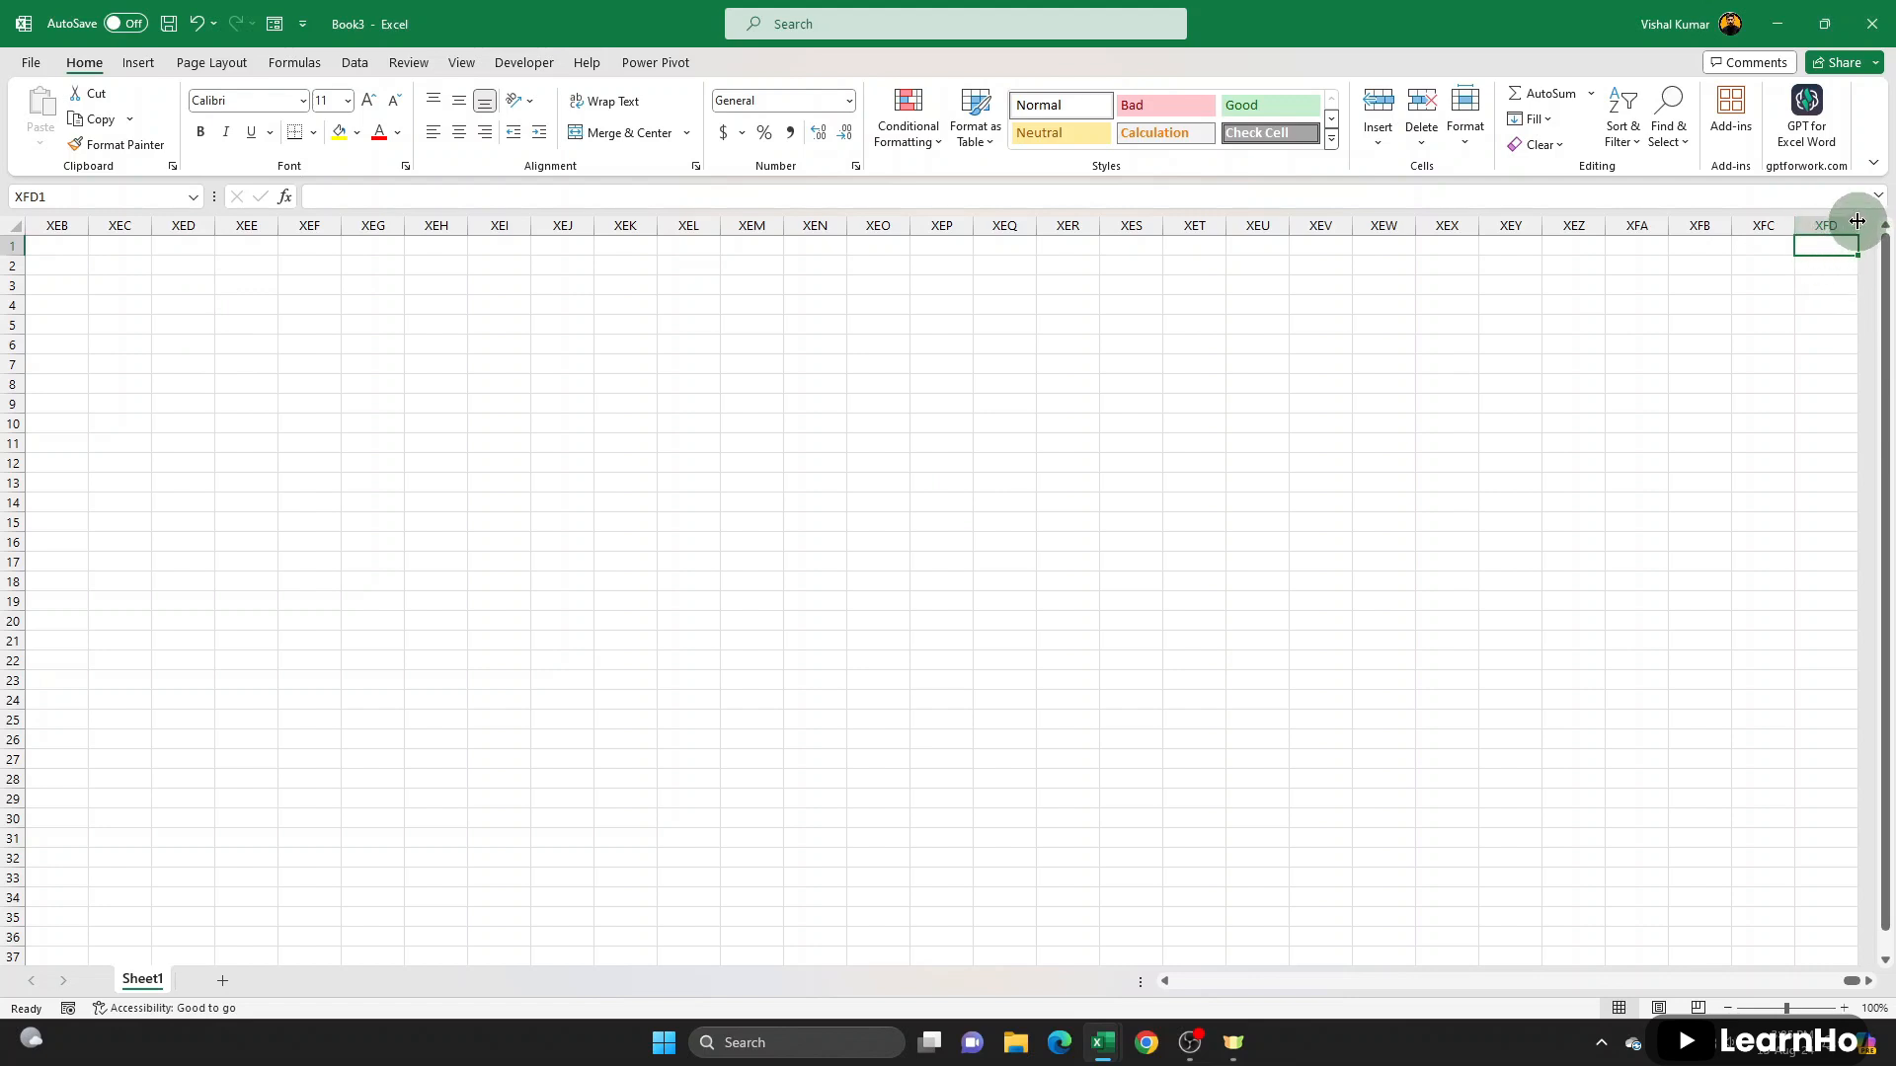
click(1868, 980)
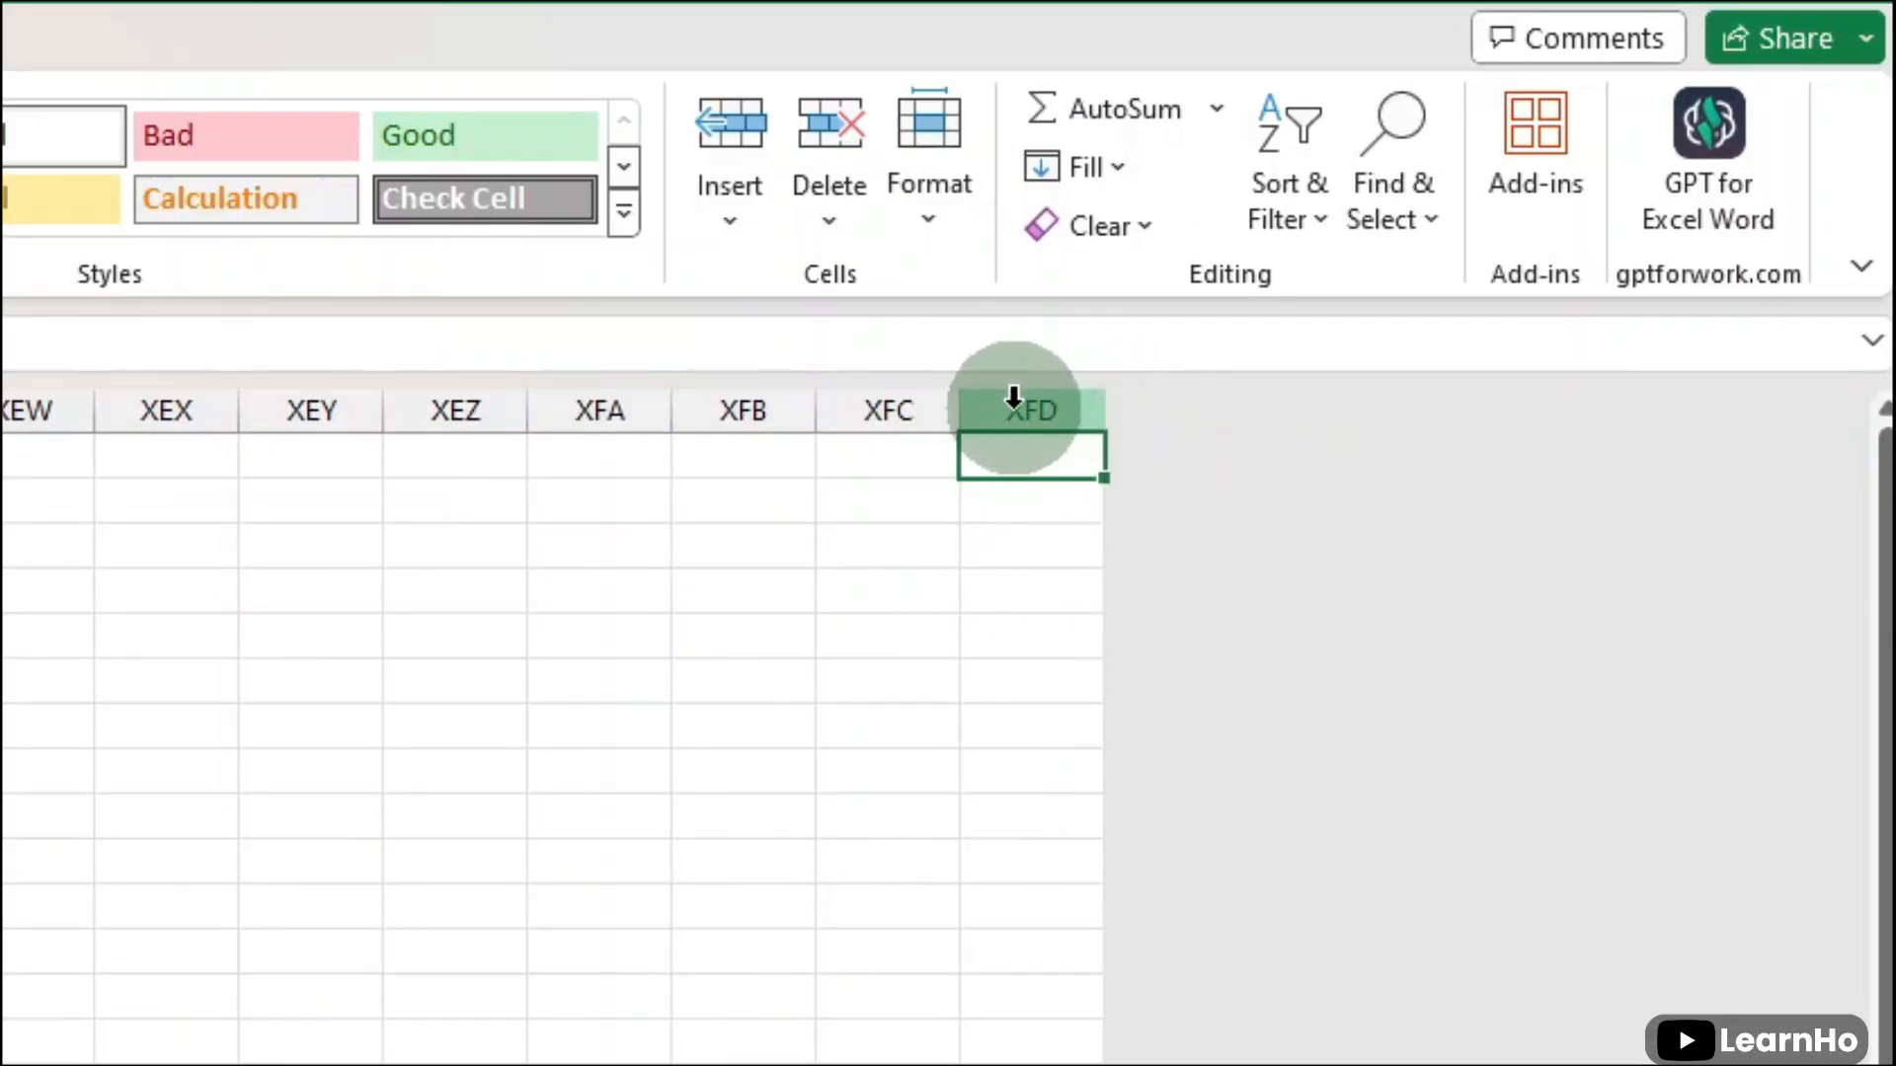
text(16384)
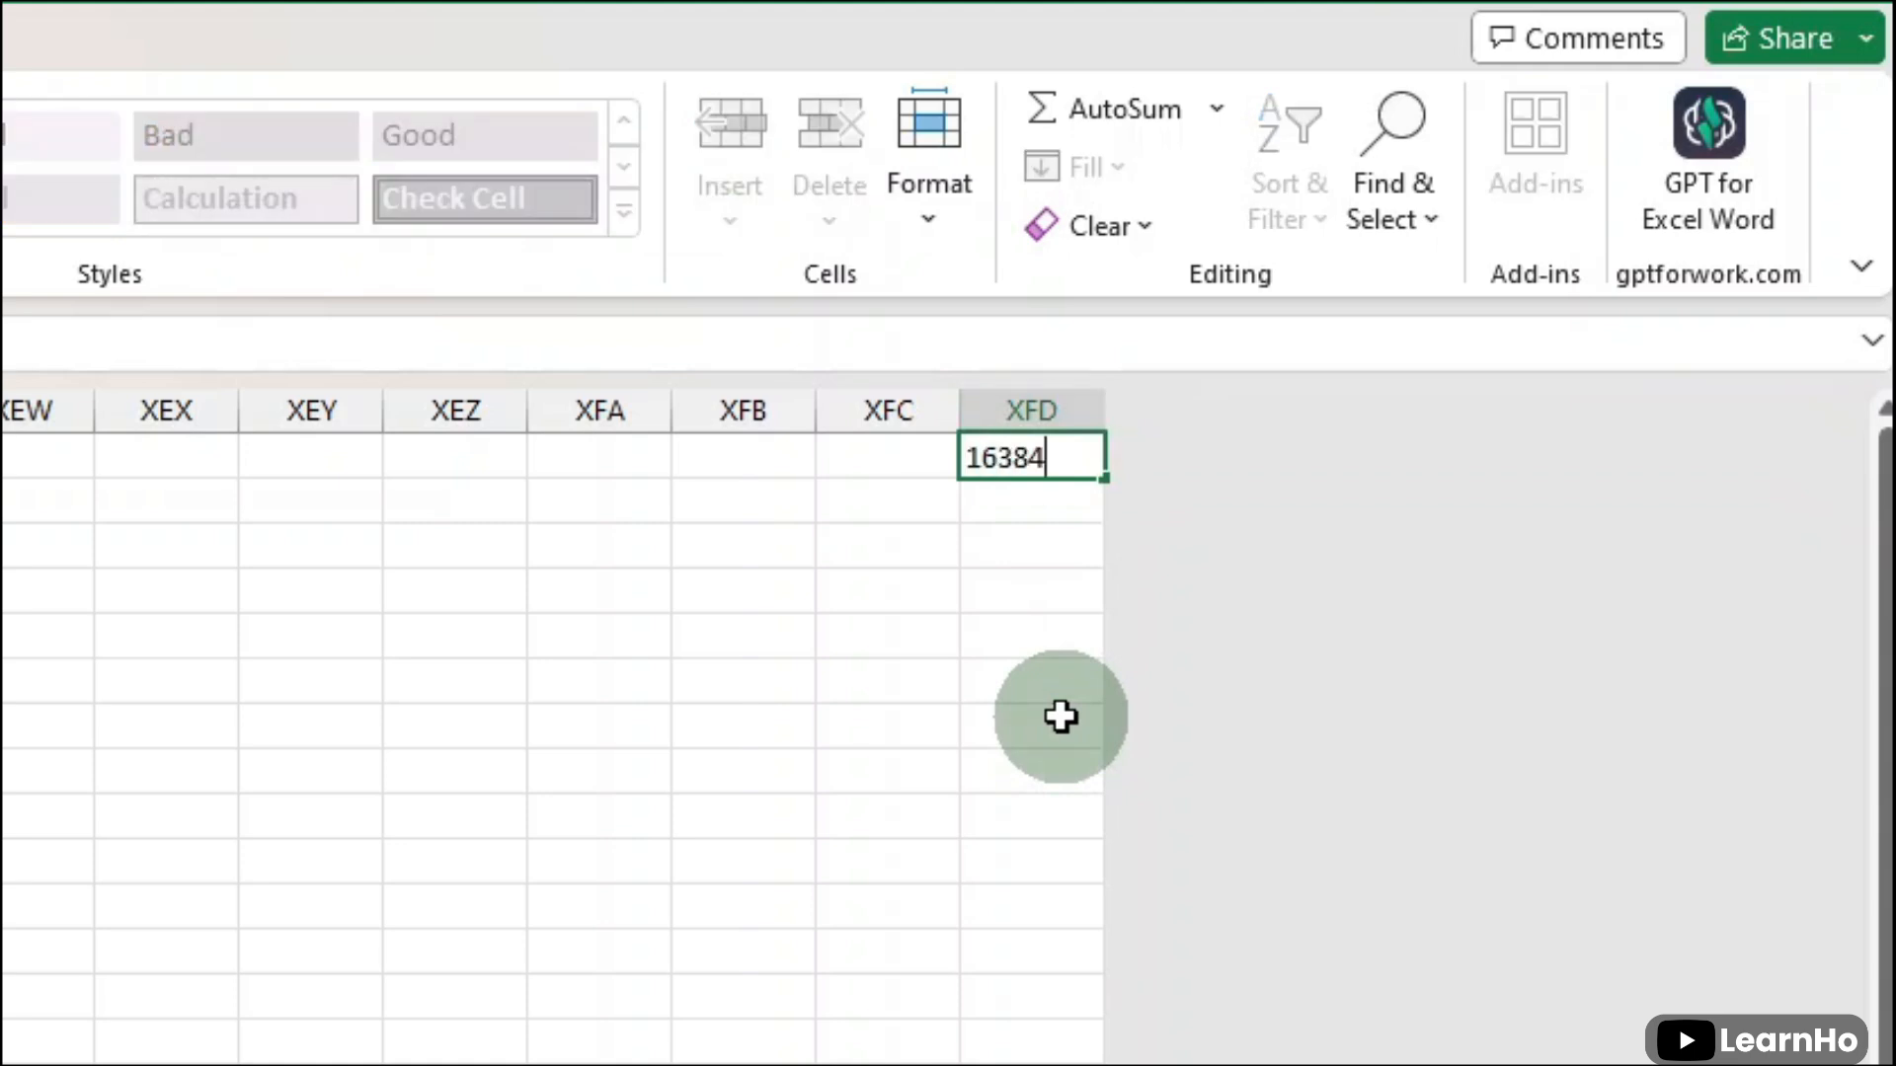
key(Return)
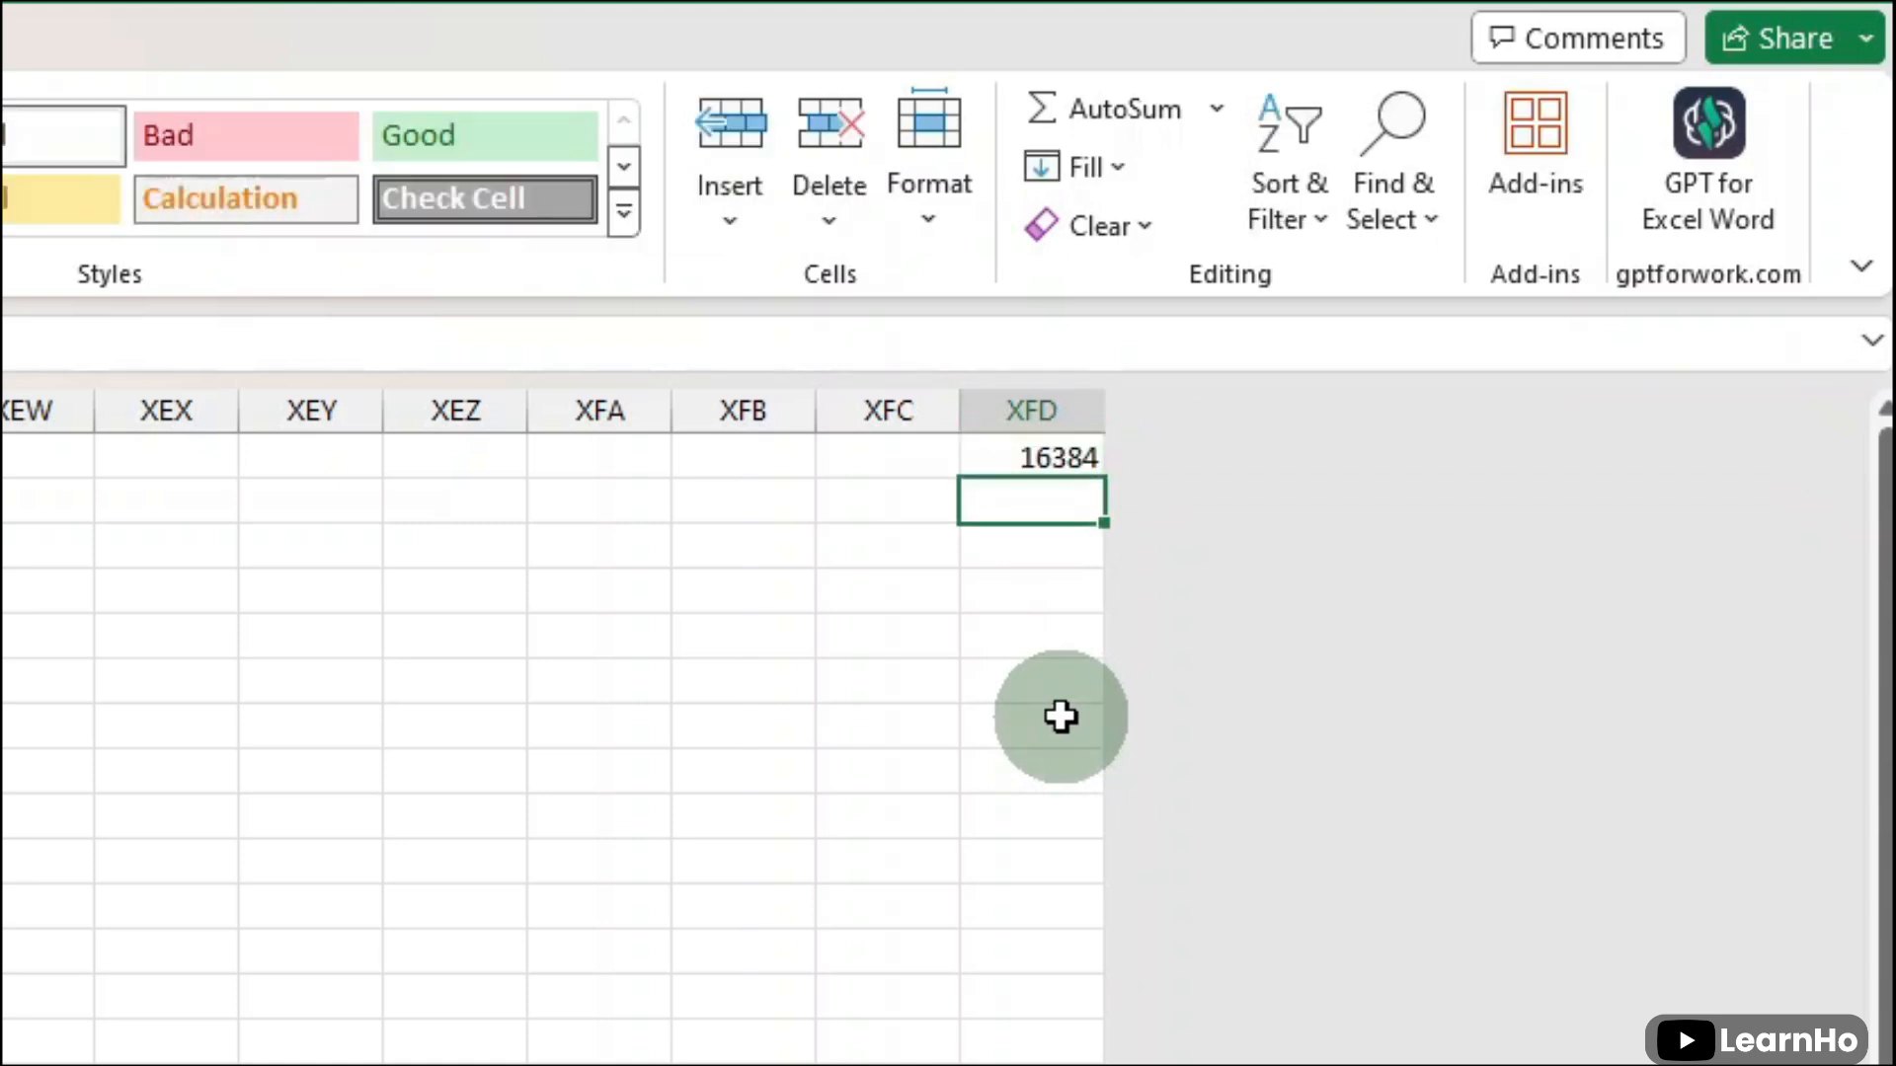
- Return to the Navigation & Selection sheet and jump from A1 to the employee table's last column and last row, returning to A1 each time
key(ctrl+Home)
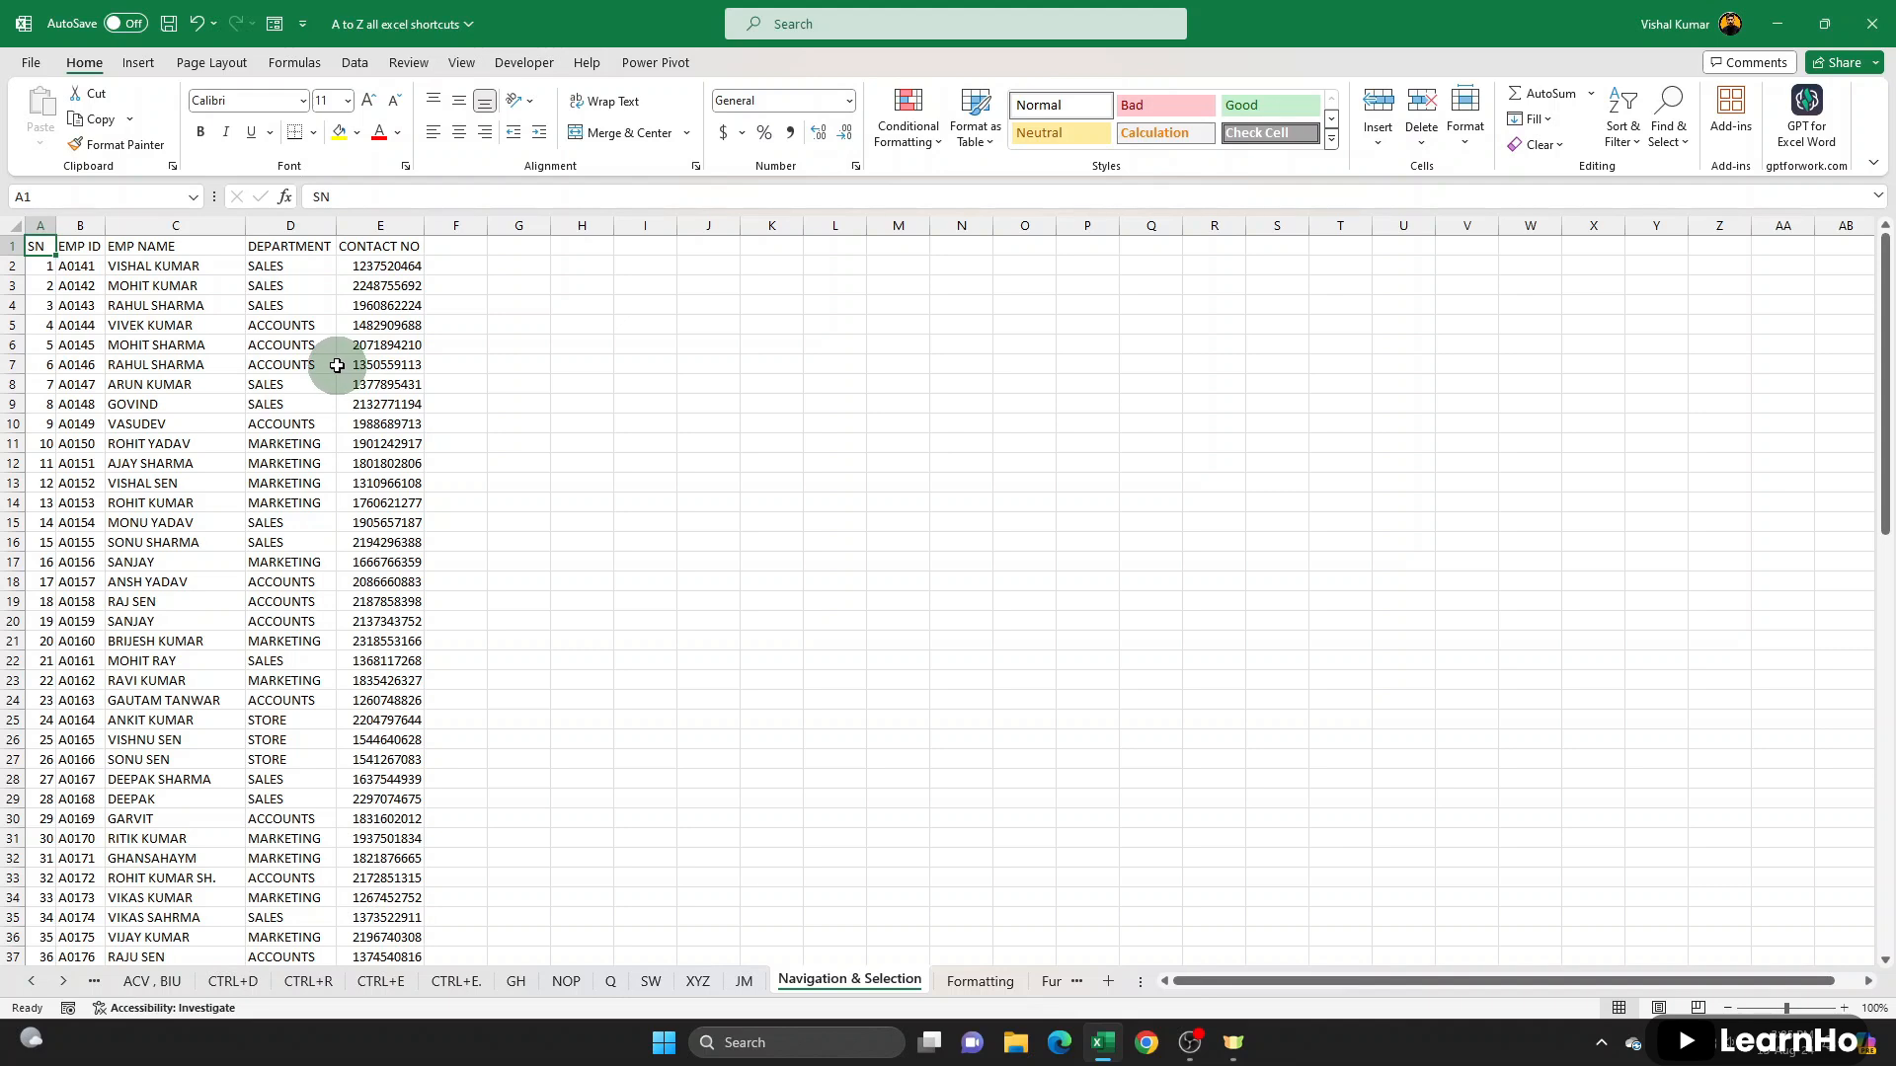
key(ctrl+Right)
key(ctrl+Left)
key(ctrl+Down)
key(ctrl+Up)
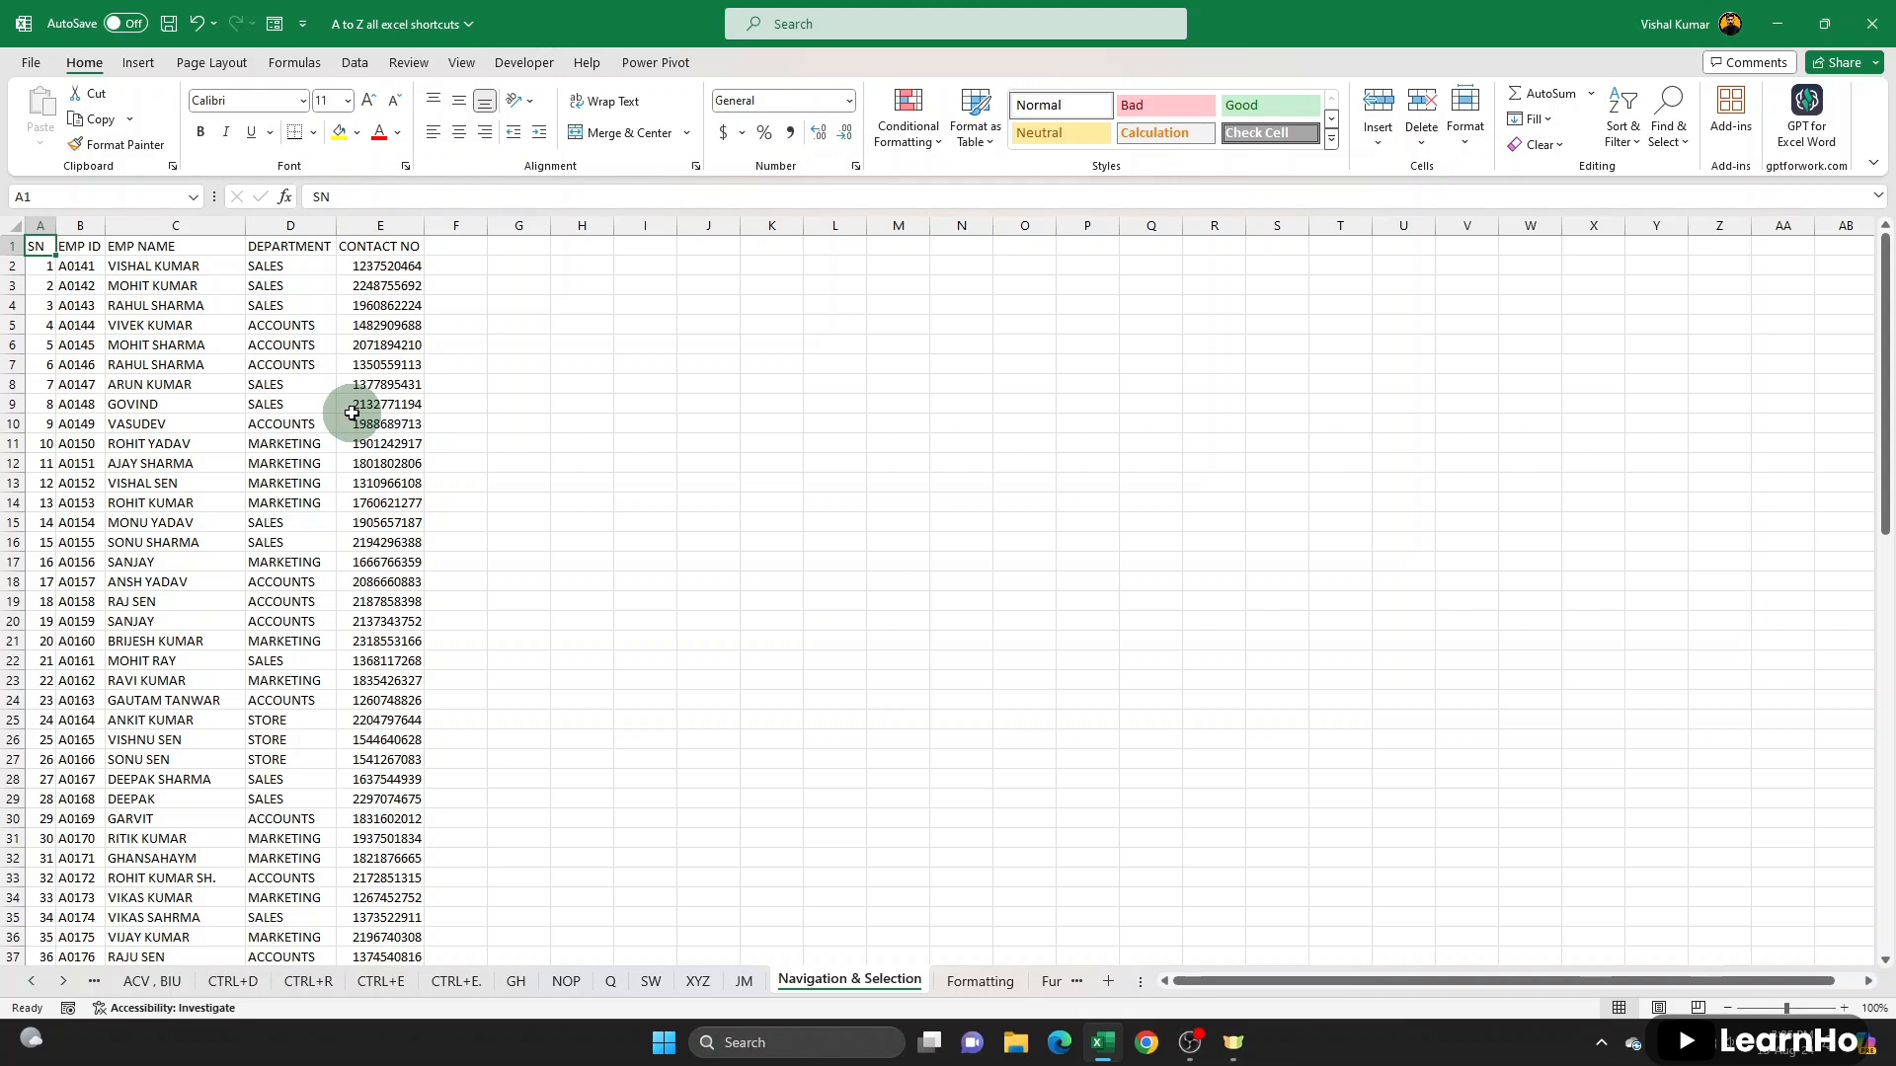
- Extend the selection cell by cell from A1 along the header row, stepping it wider and narrower up to CONTACT NO
key(shift+Right)
key(shift+Right)
key(shift+Right)
key(shift+Right)
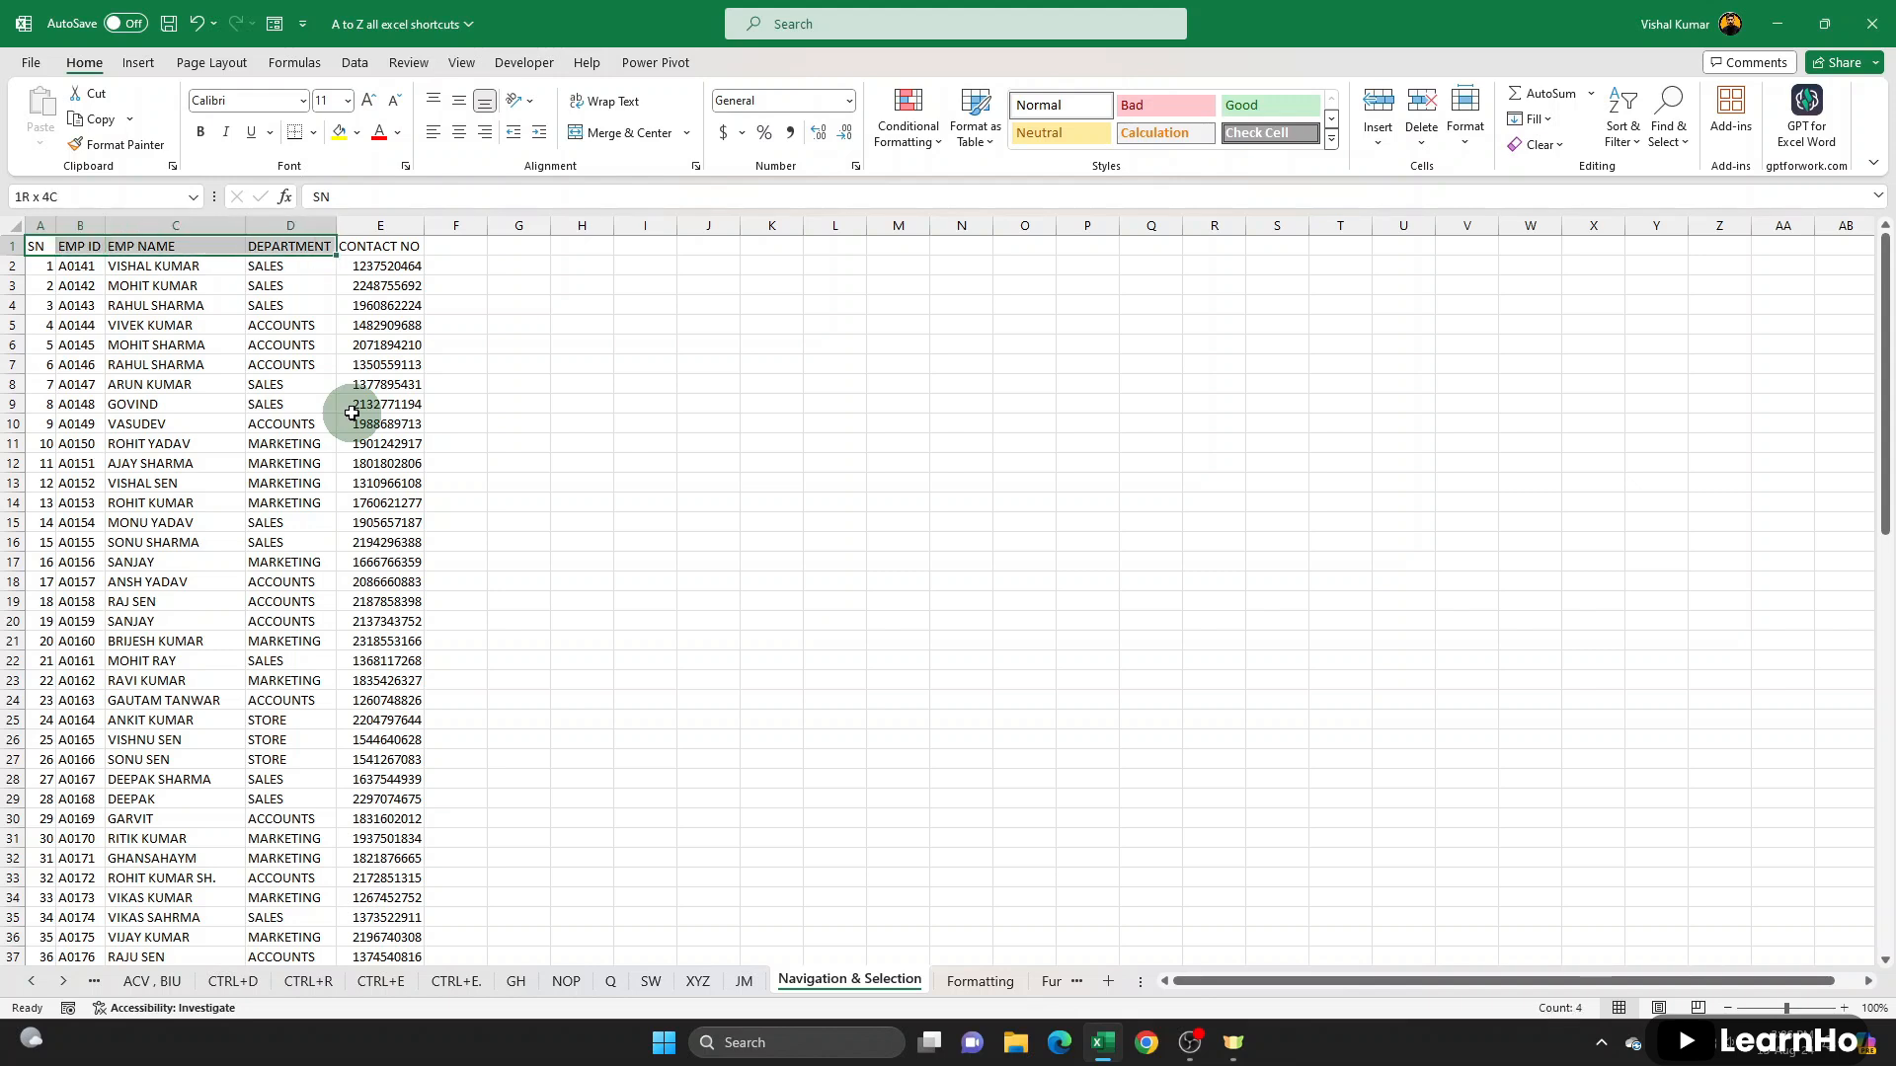
key(shift+Right)
key(shift+Right)
key(shift+Right)
key(shift+Left)
key(shift+Left)
key(shift+Left)
- Extend the header selection downward row by row to cover A1:E17
key(shift+Down)
key(shift+Down)
key(shift+Down)
key(shift+Down)
key(shift+Down)
key(shift+Down)
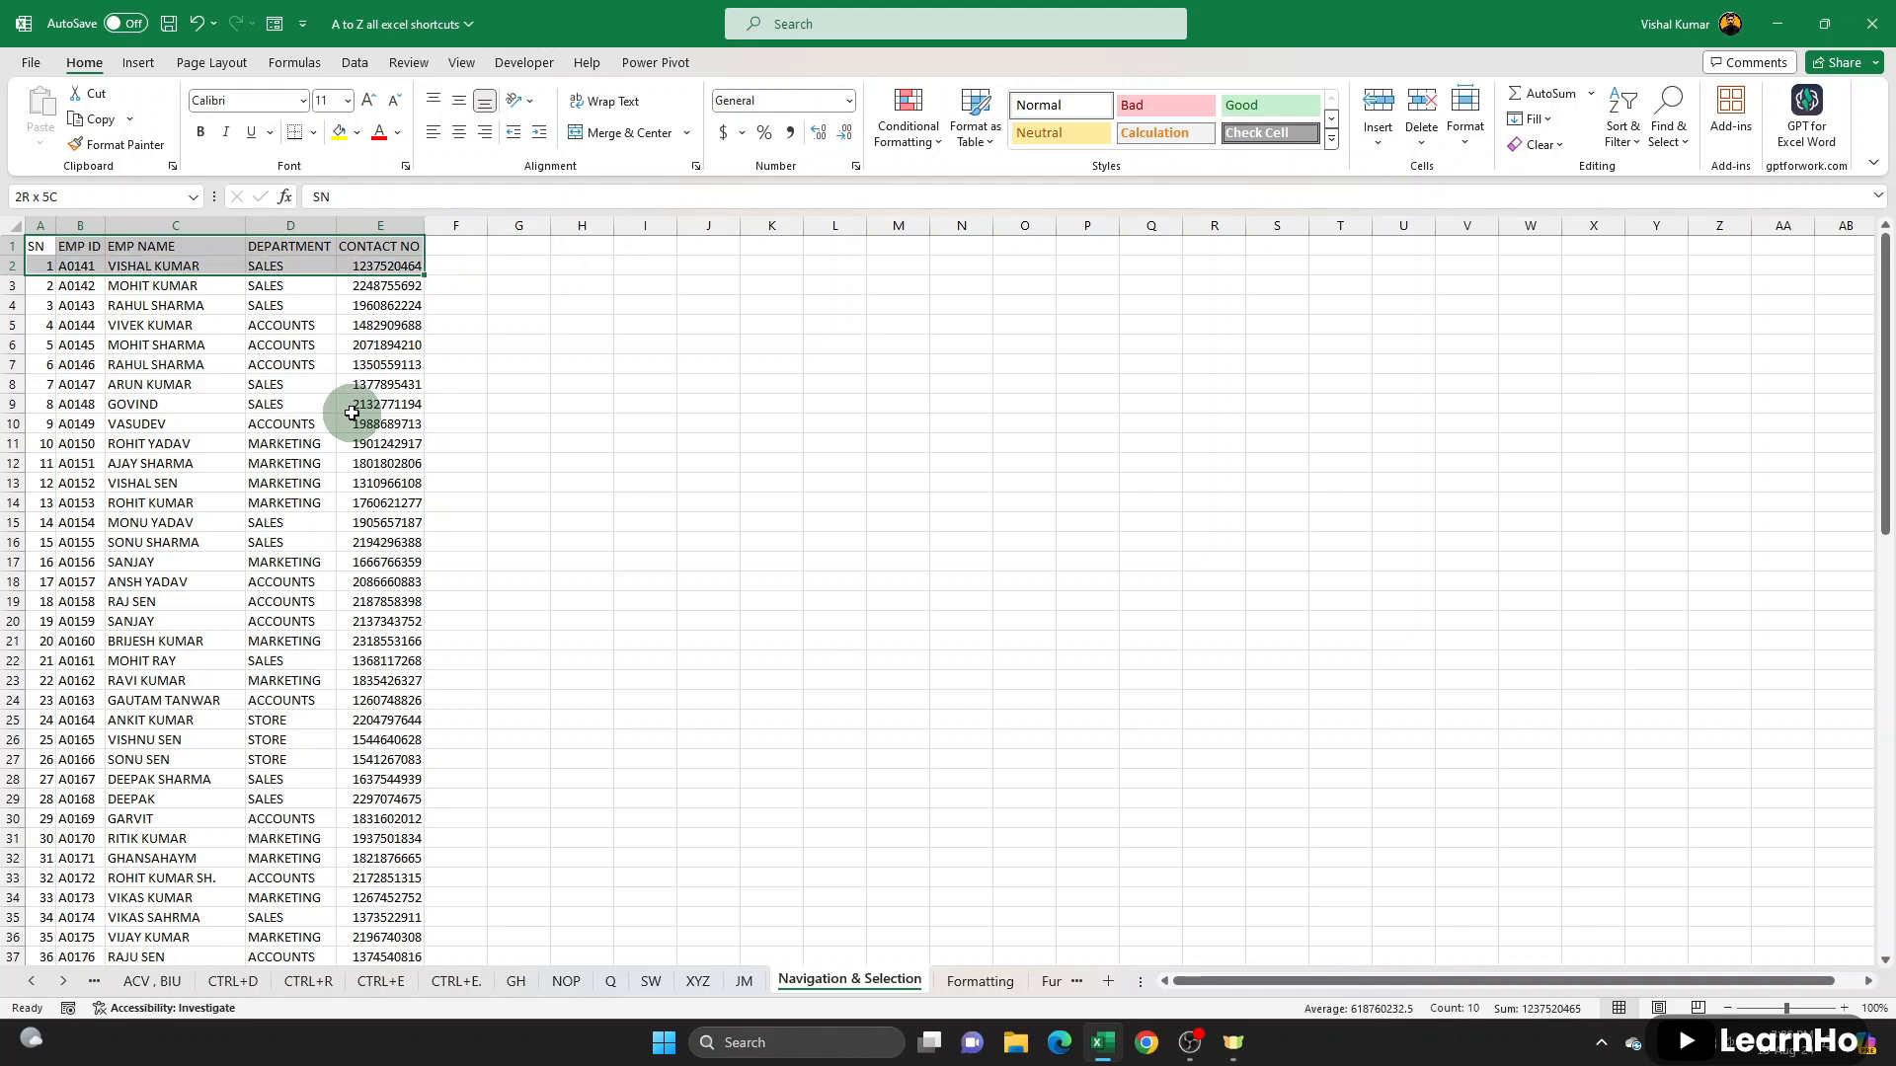
key(shift+Down)
key(shift+Down)
key(shift+Down)
key(shift+Down)
key(shift+Down)
key(shift+Down)
key(shift+Down)
key(shift+Down)
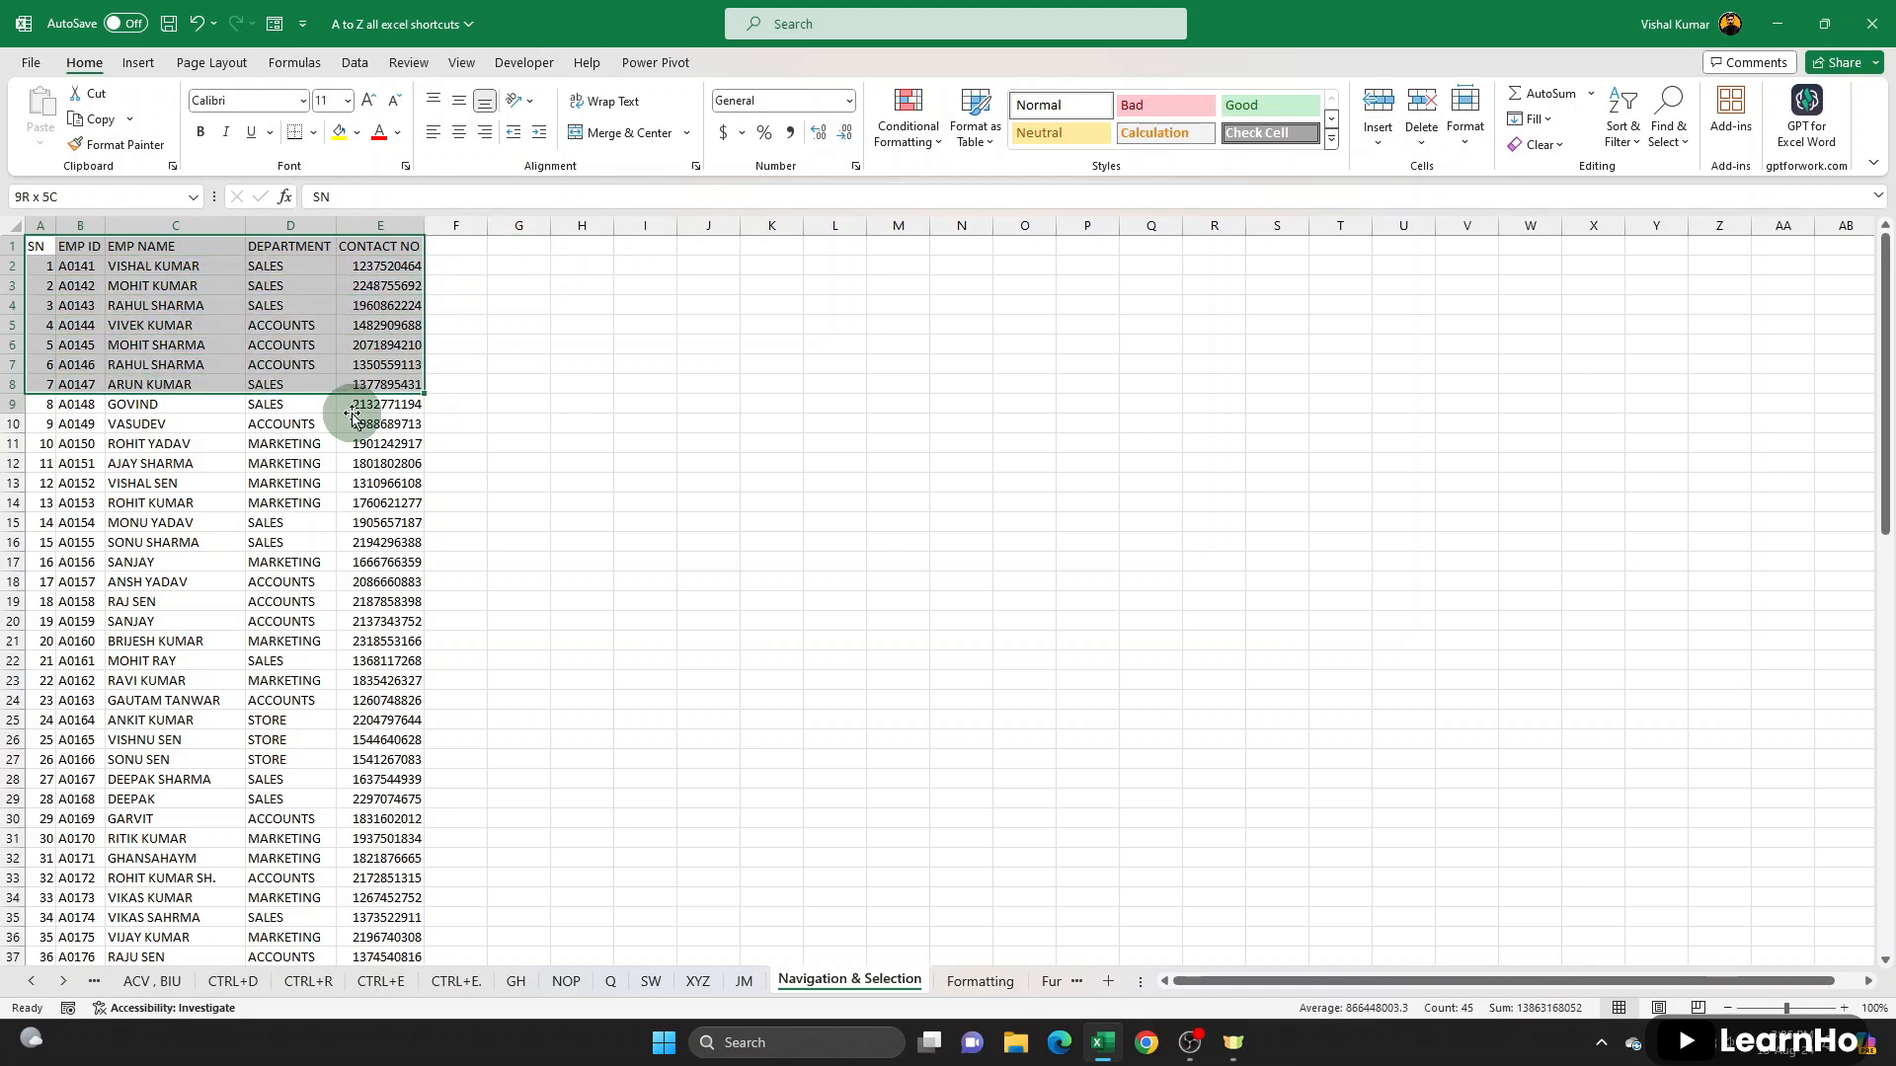
key(shift+Down)
key(shift+Down)
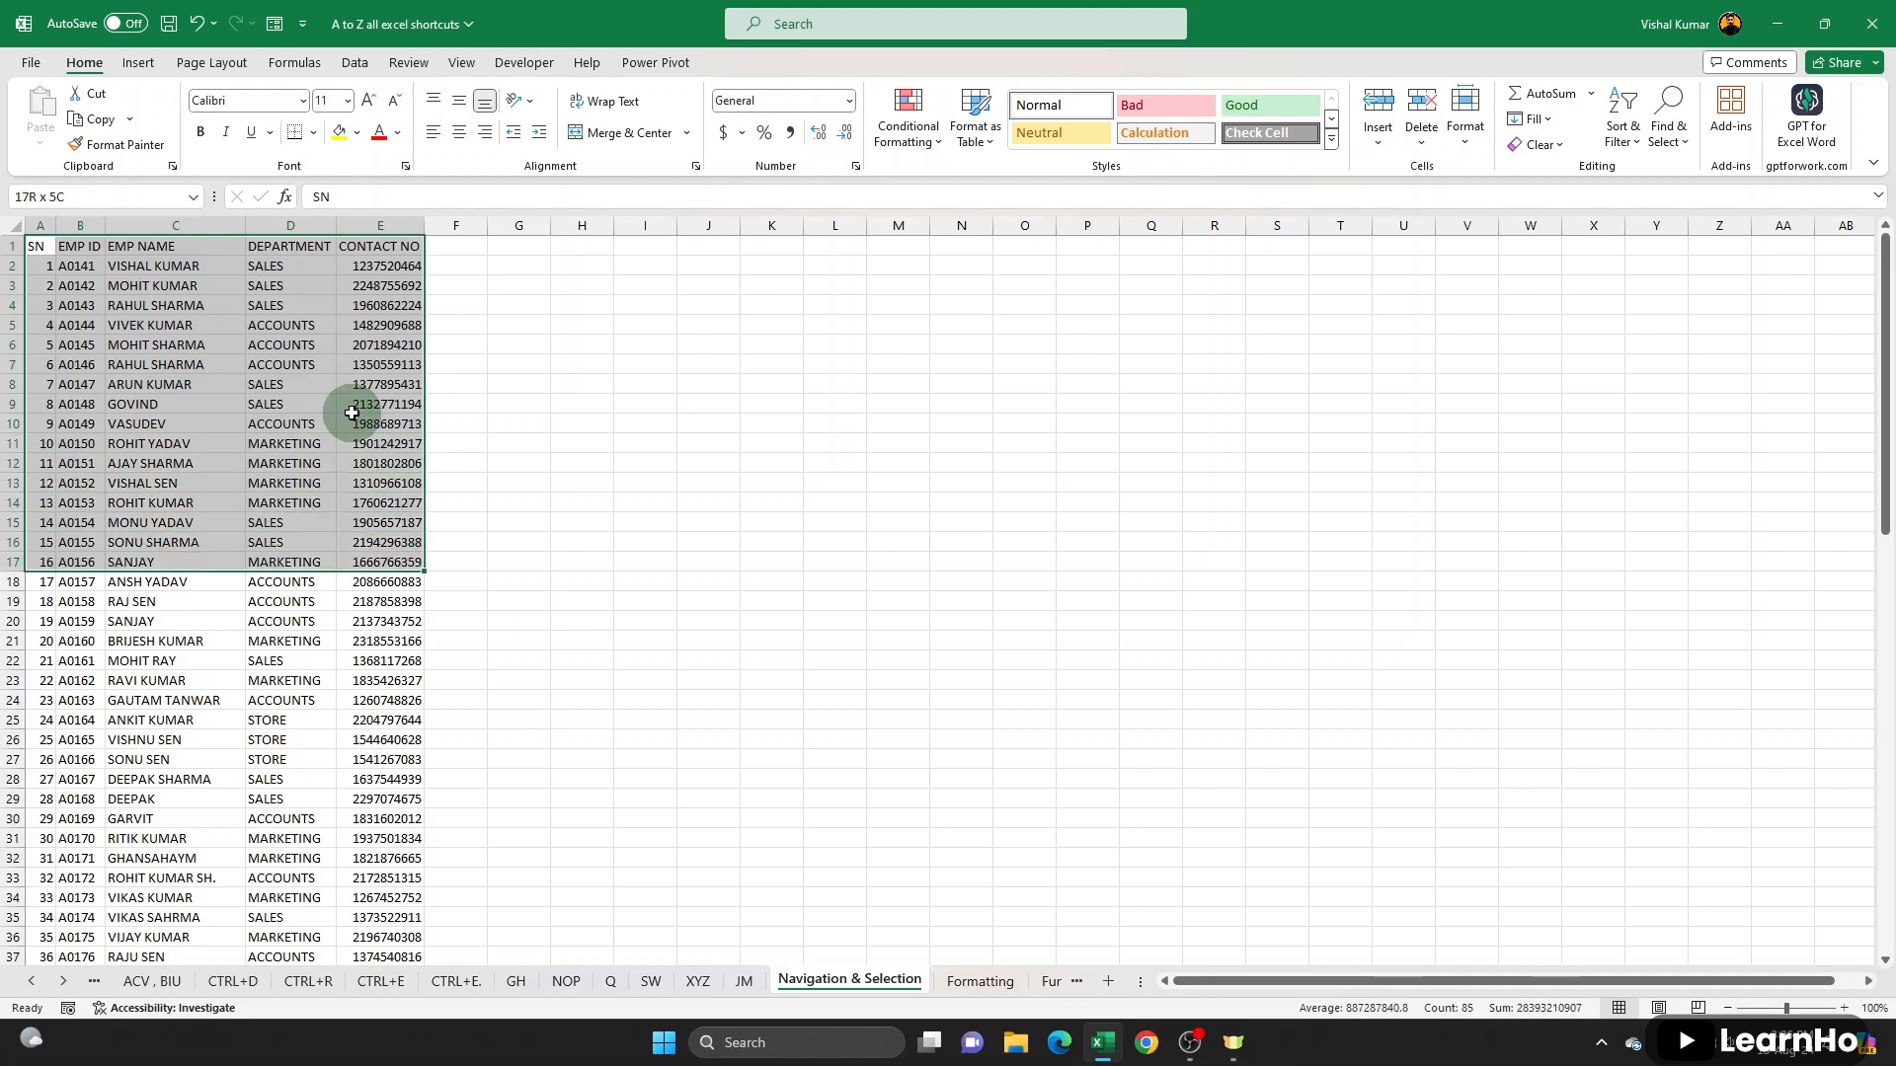
- Narrow the selection to column A, widen it to the DEPARTMENT column, and shrink and extend its rows step by step
key(ctrl+shift+Left)
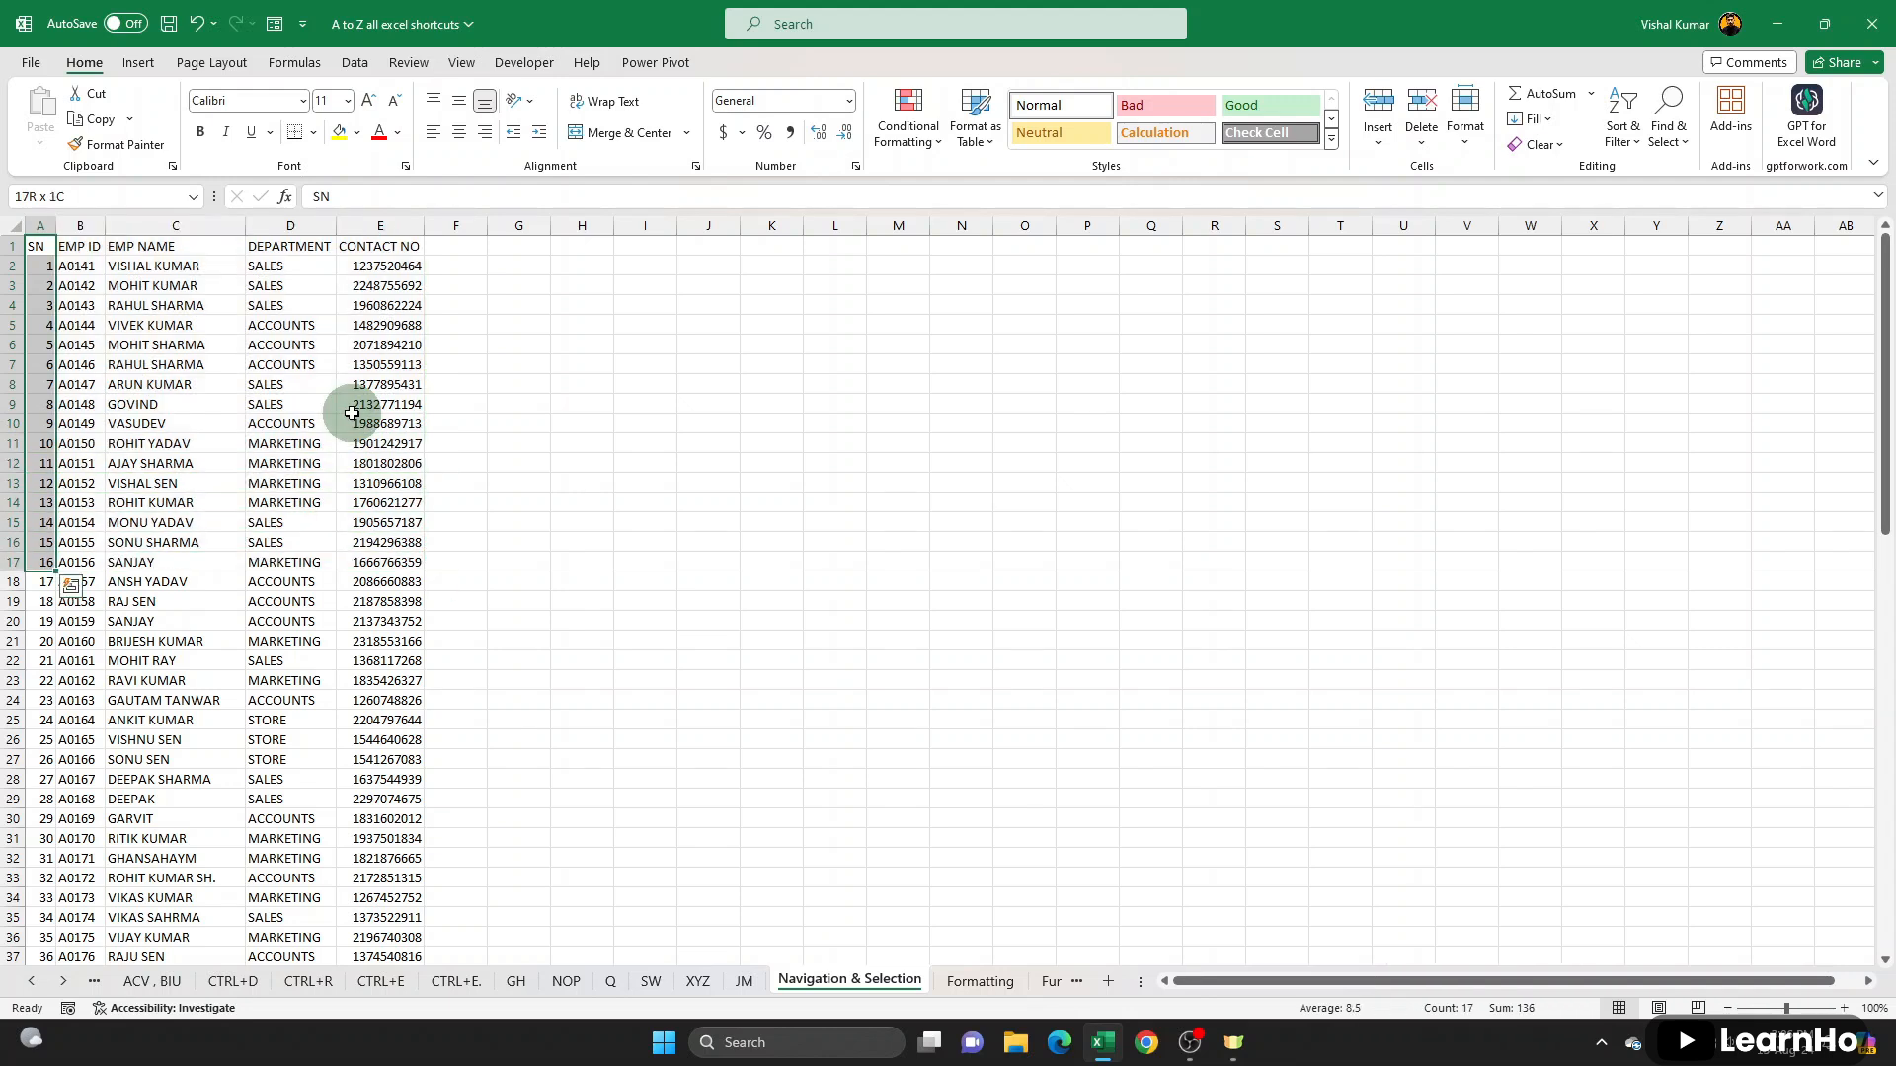
key(shift+Right)
key(shift+Right)
key(shift+Right)
key(shift+Right)
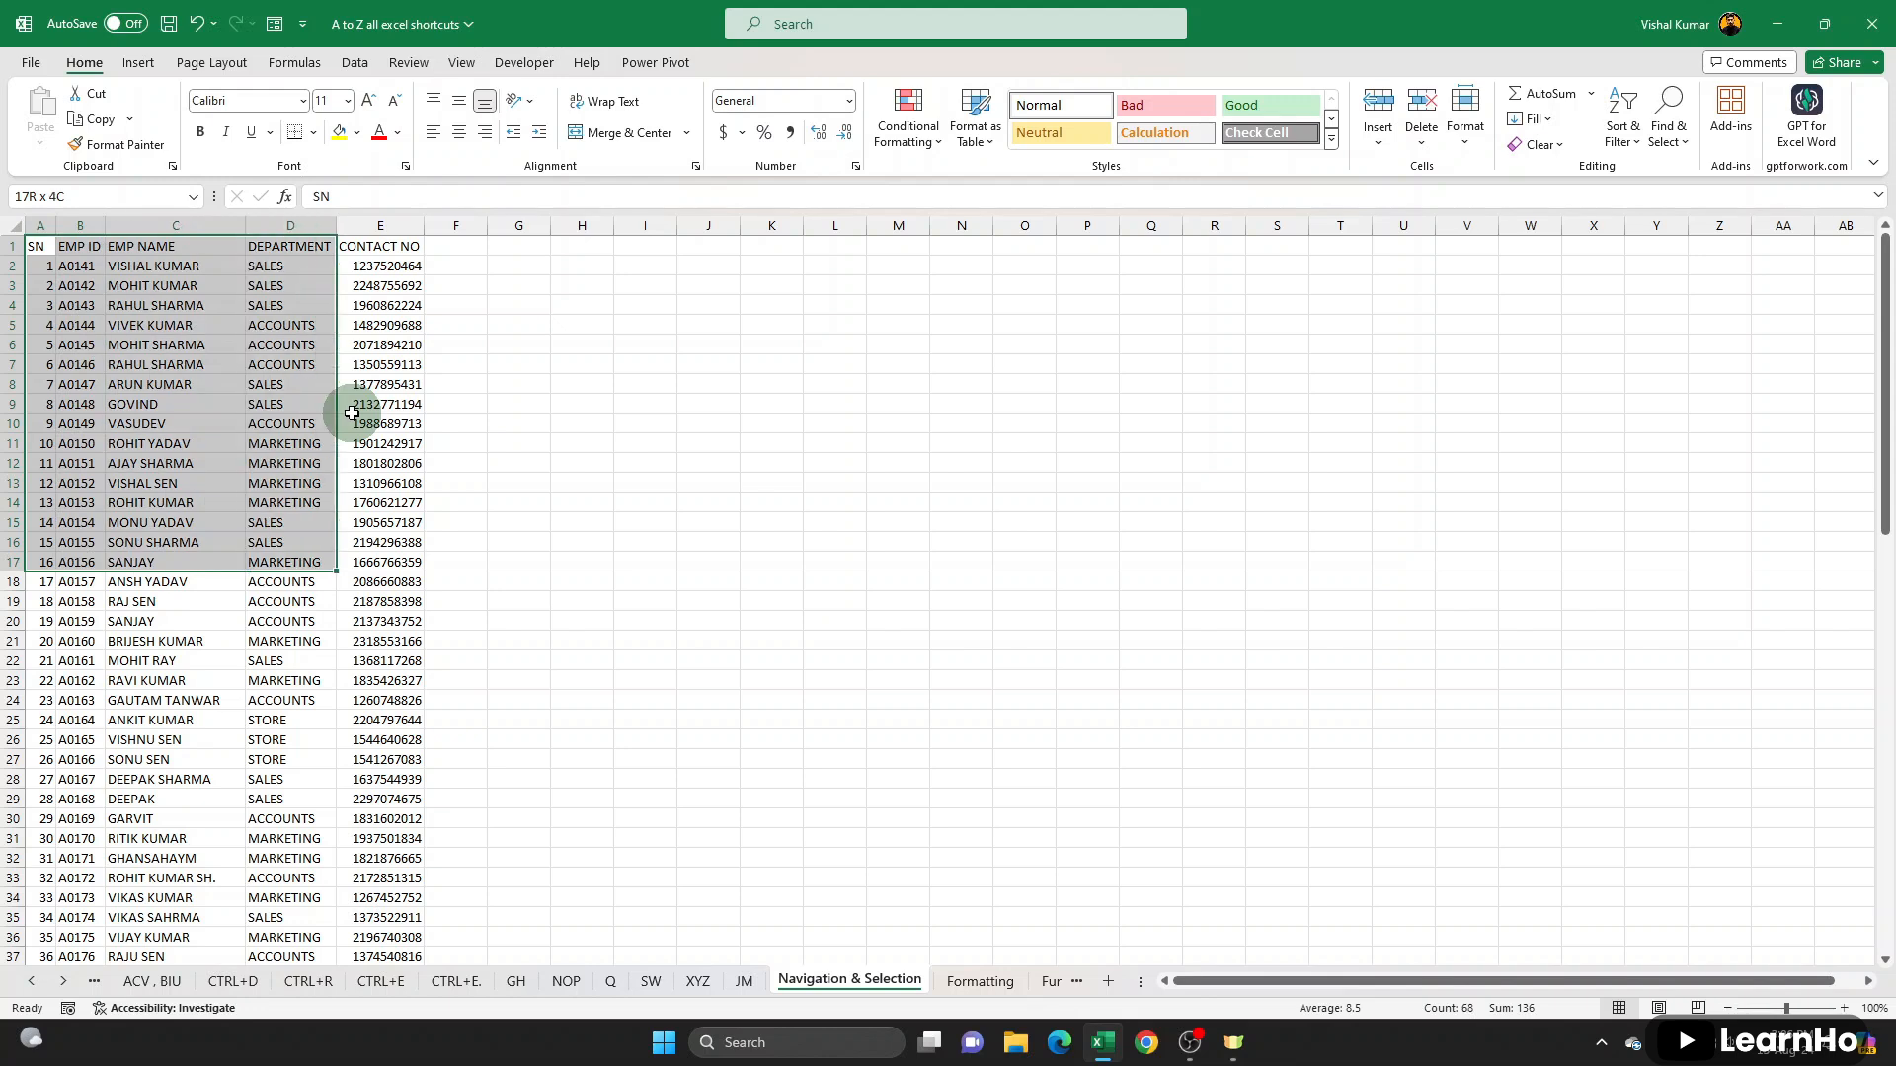
key(shift+Up)
key(shift+Up)
key(shift+Up)
key(shift+Up)
key(shift+Up)
key(shift+Down)
key(shift+Down)
key(shift+Down)
key(shift+Down)
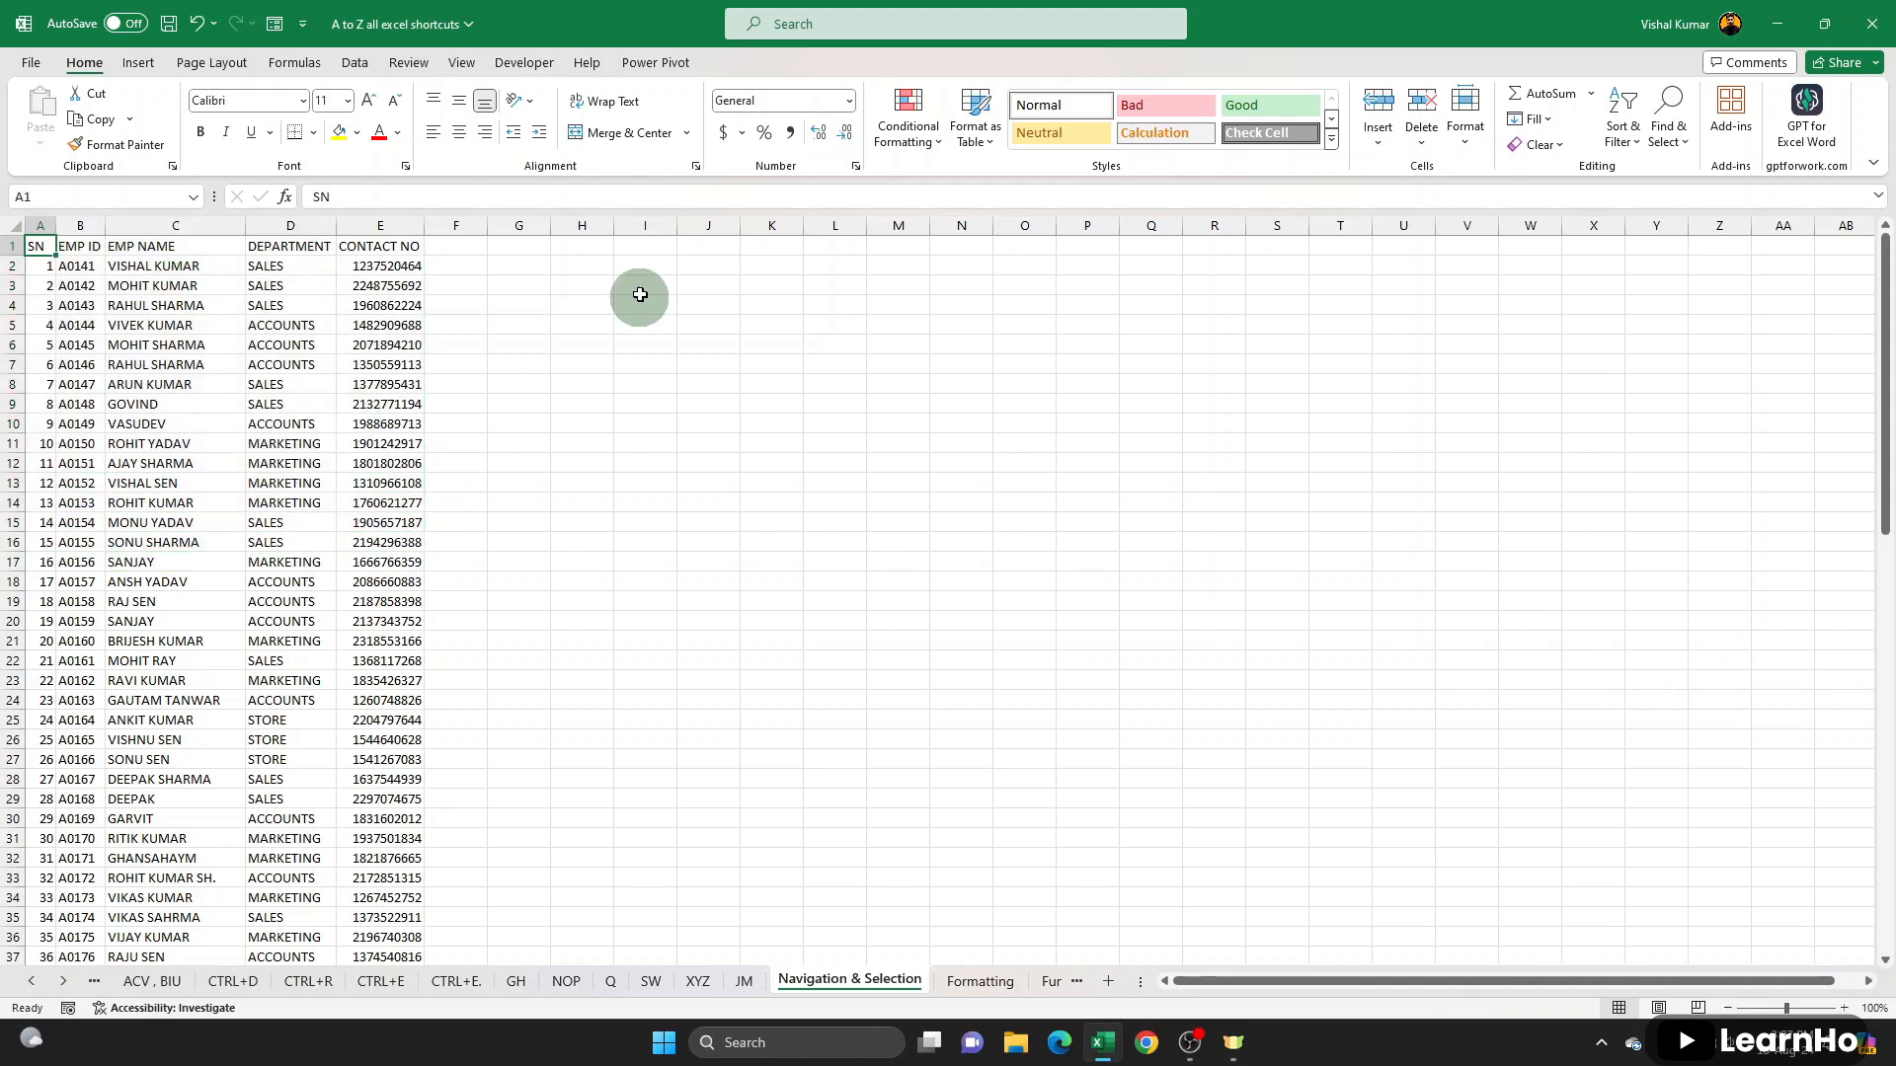
- Select the EMP NAME cells manually from C1 downward over several ranges, and return to C1
drag(178, 246, 209, 733)
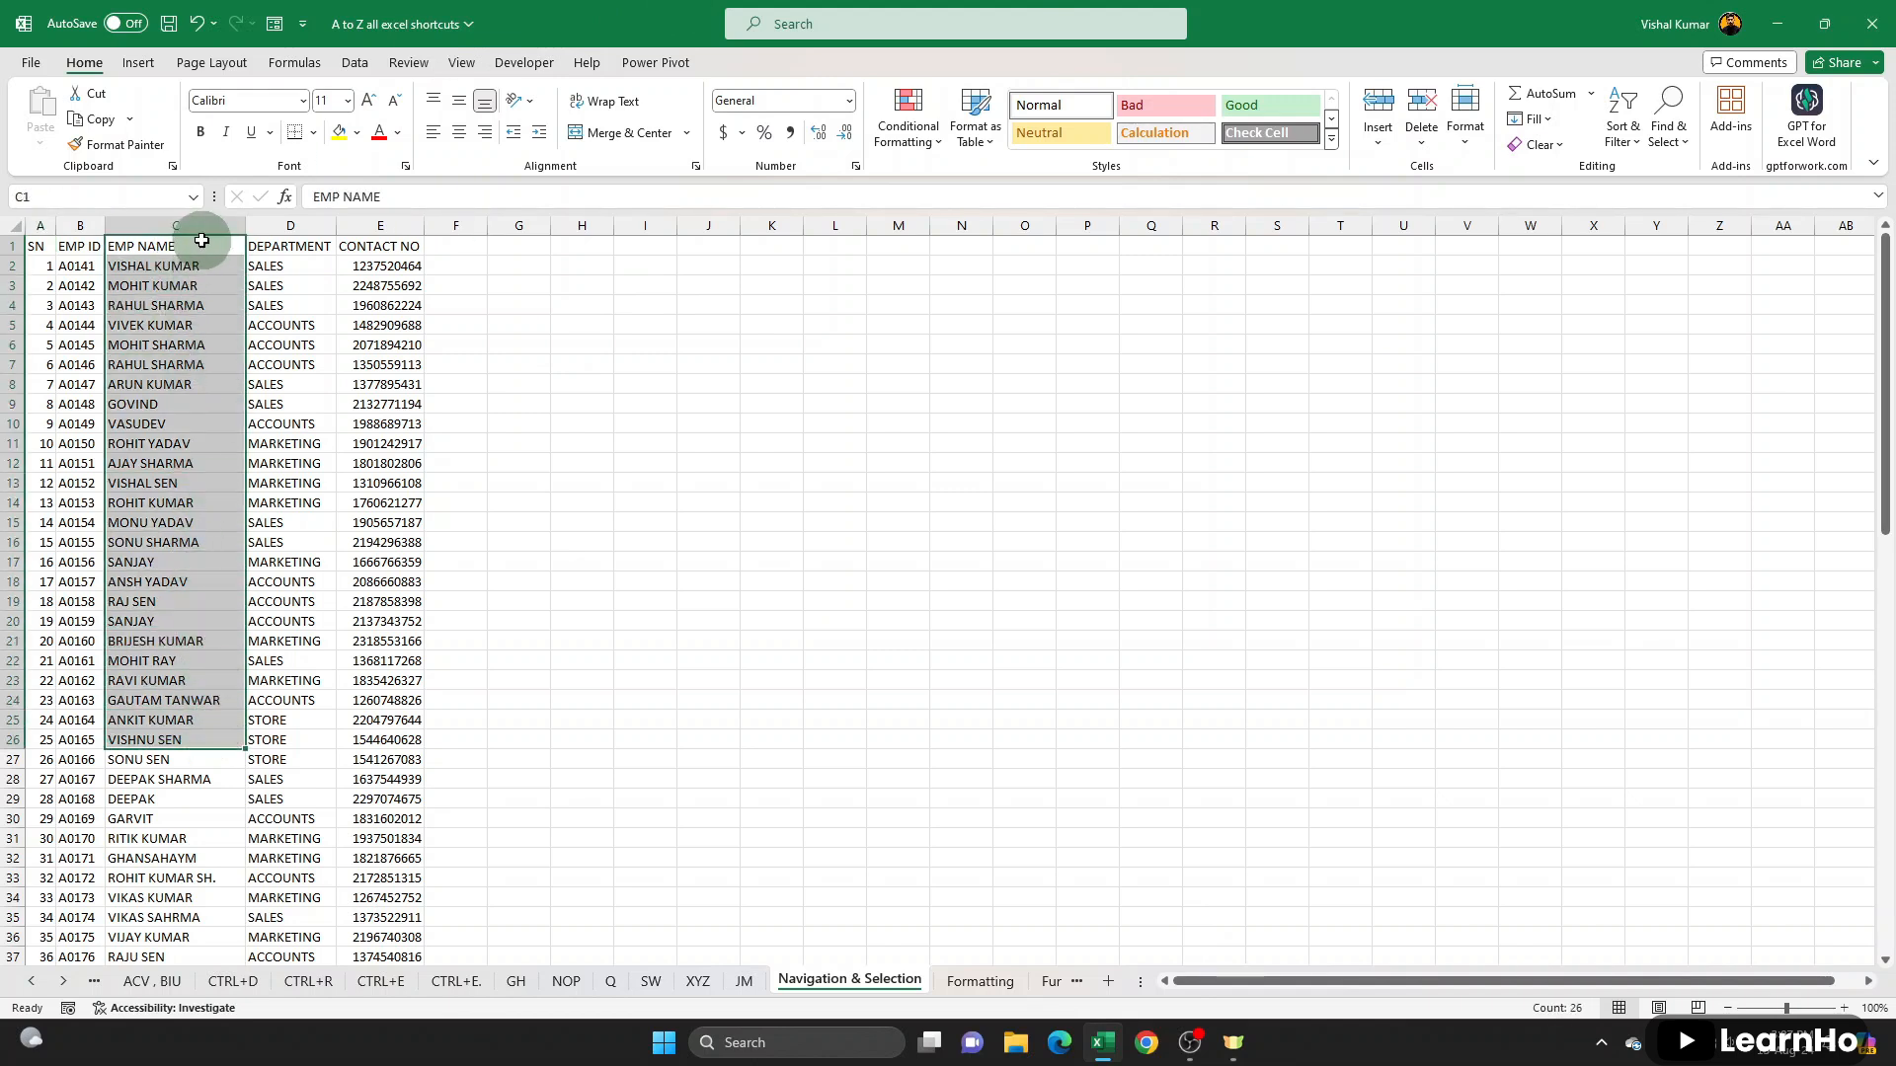
drag(206, 249, 207, 812)
scroll(207, 812, up, 17)
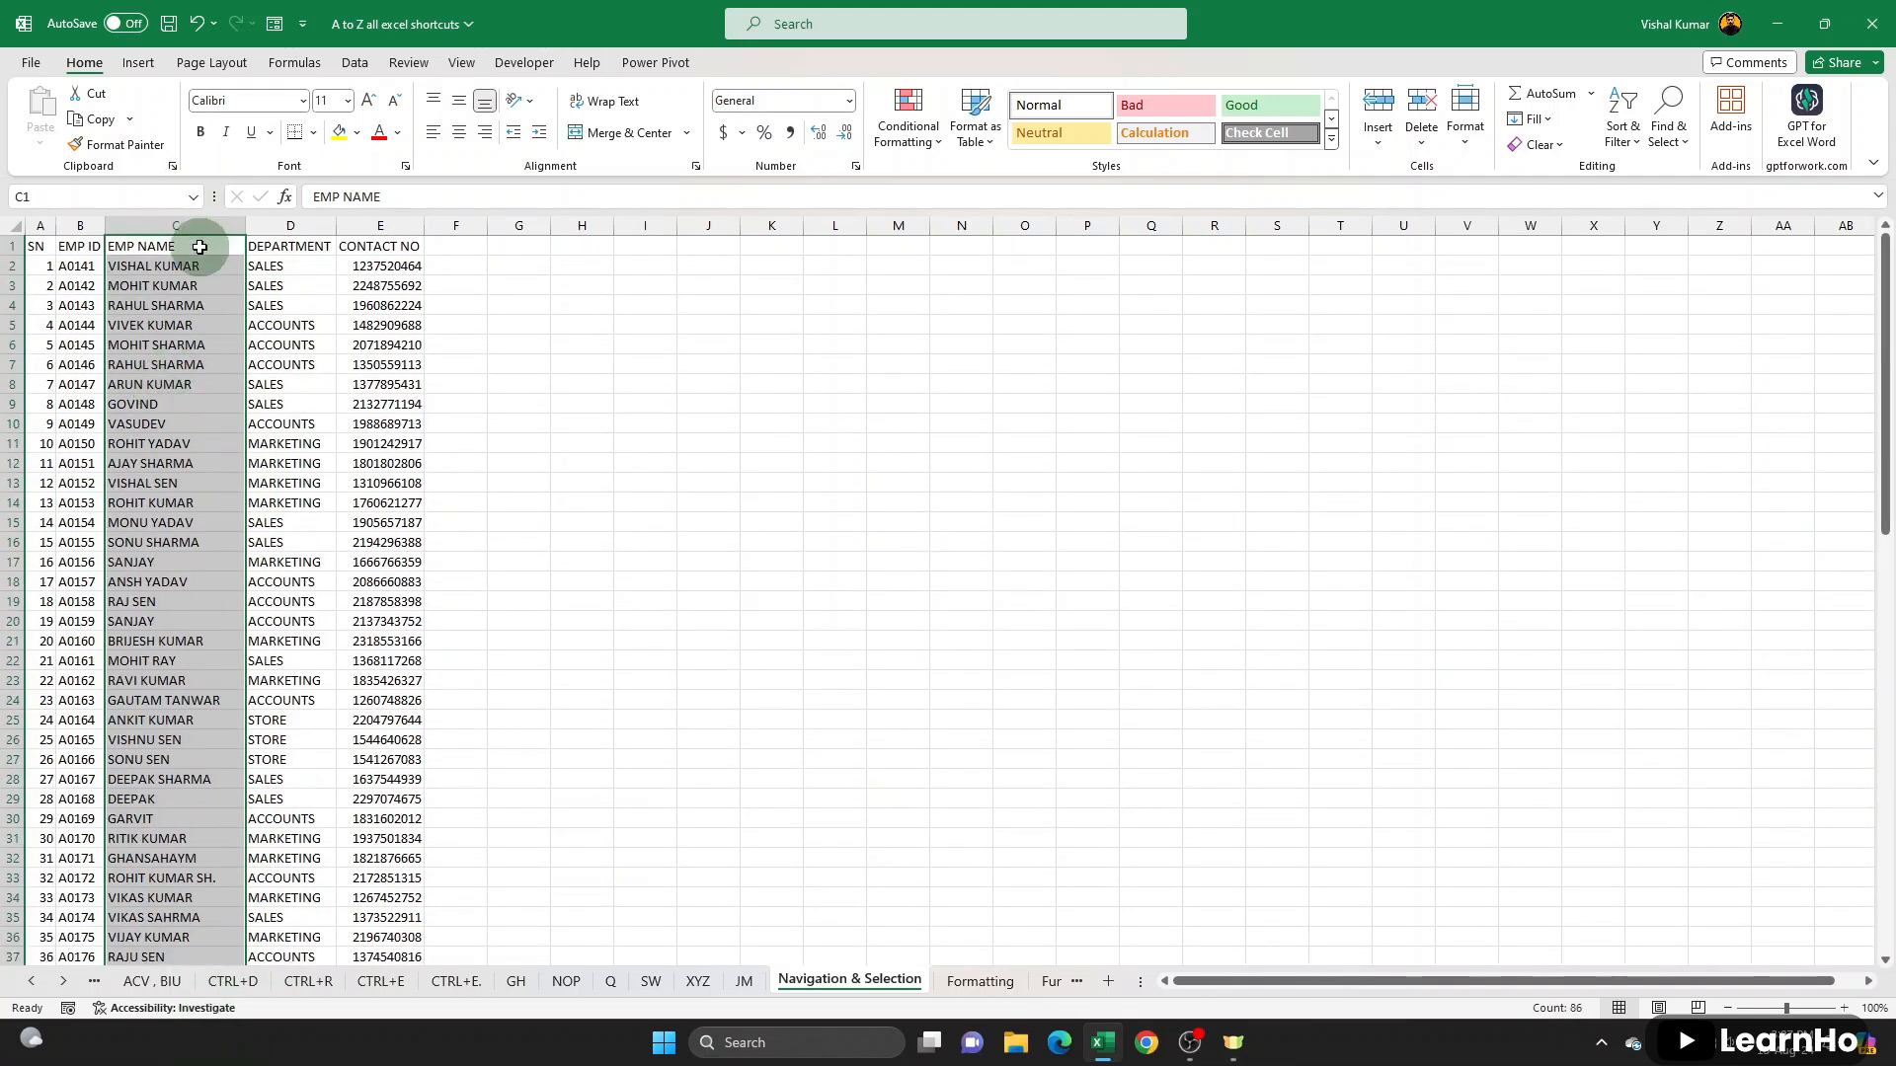
click(200, 247)
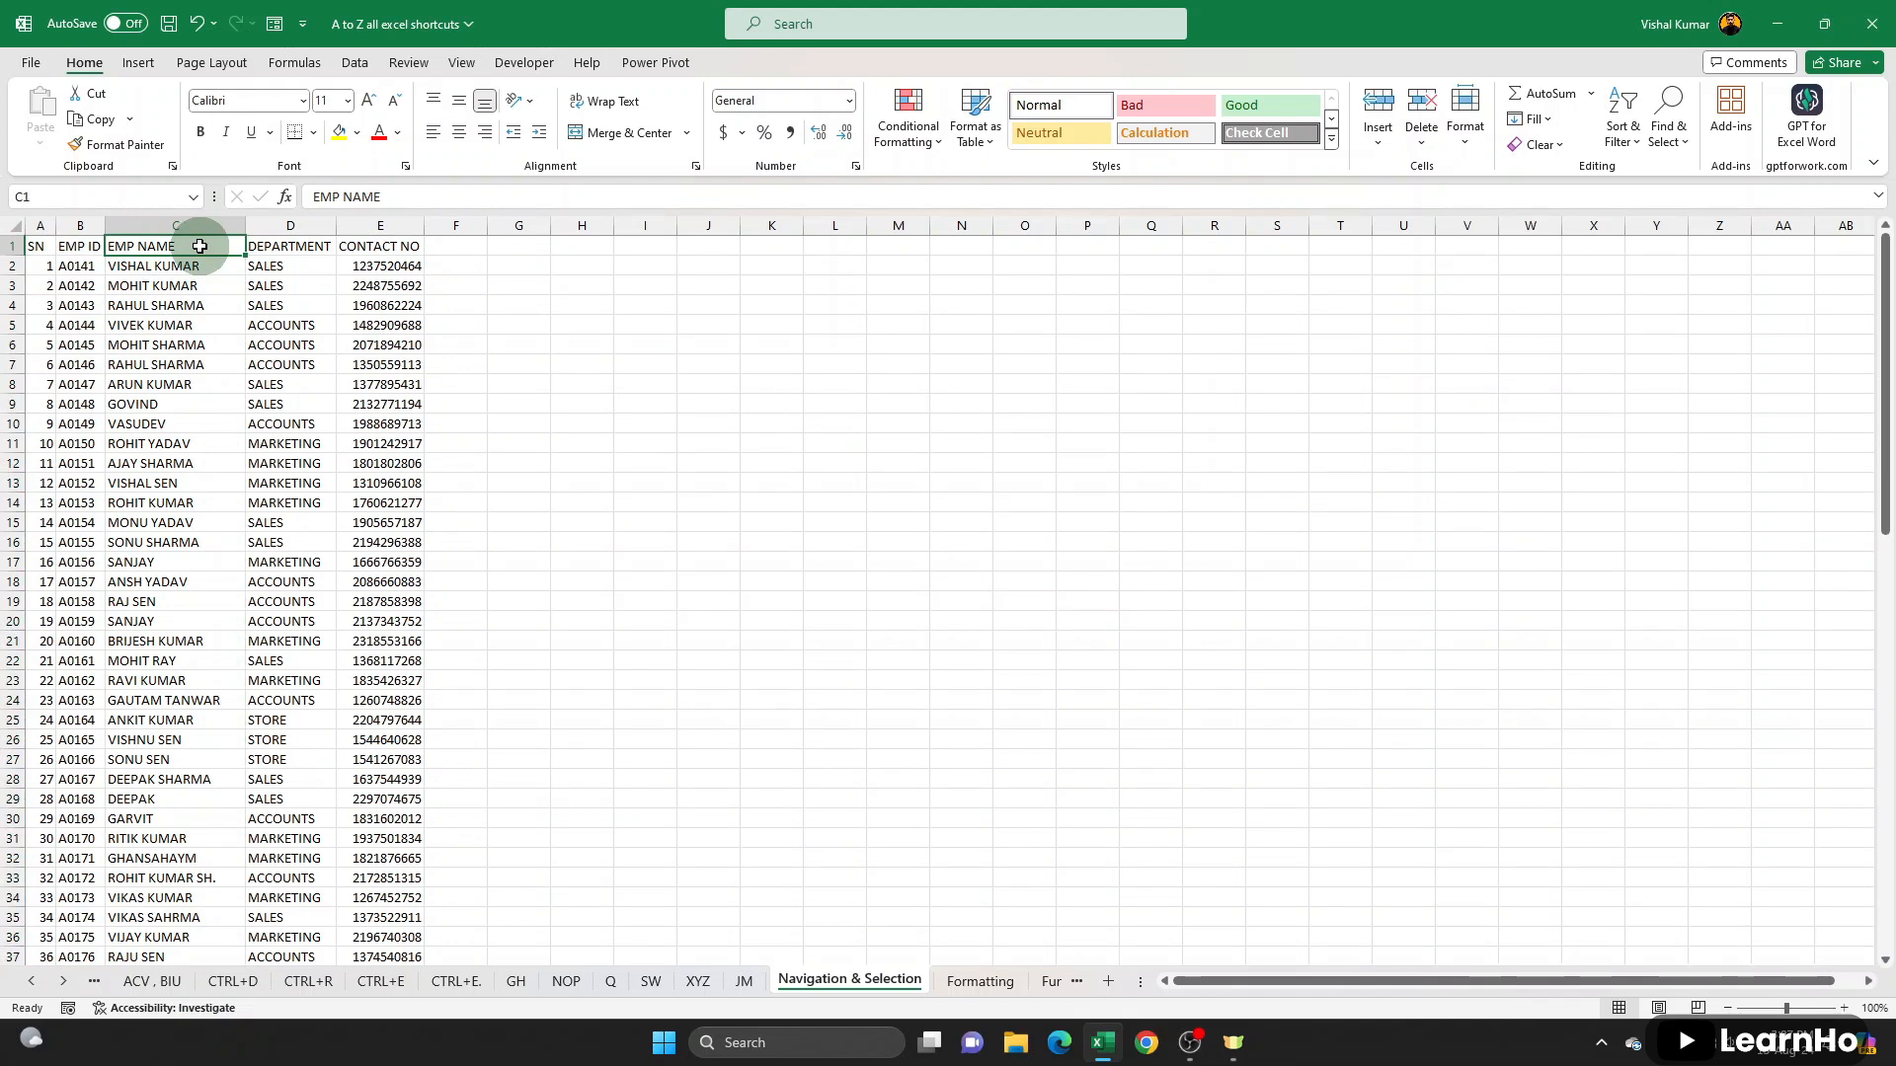
drag(199, 246, 199, 457)
click(178, 248)
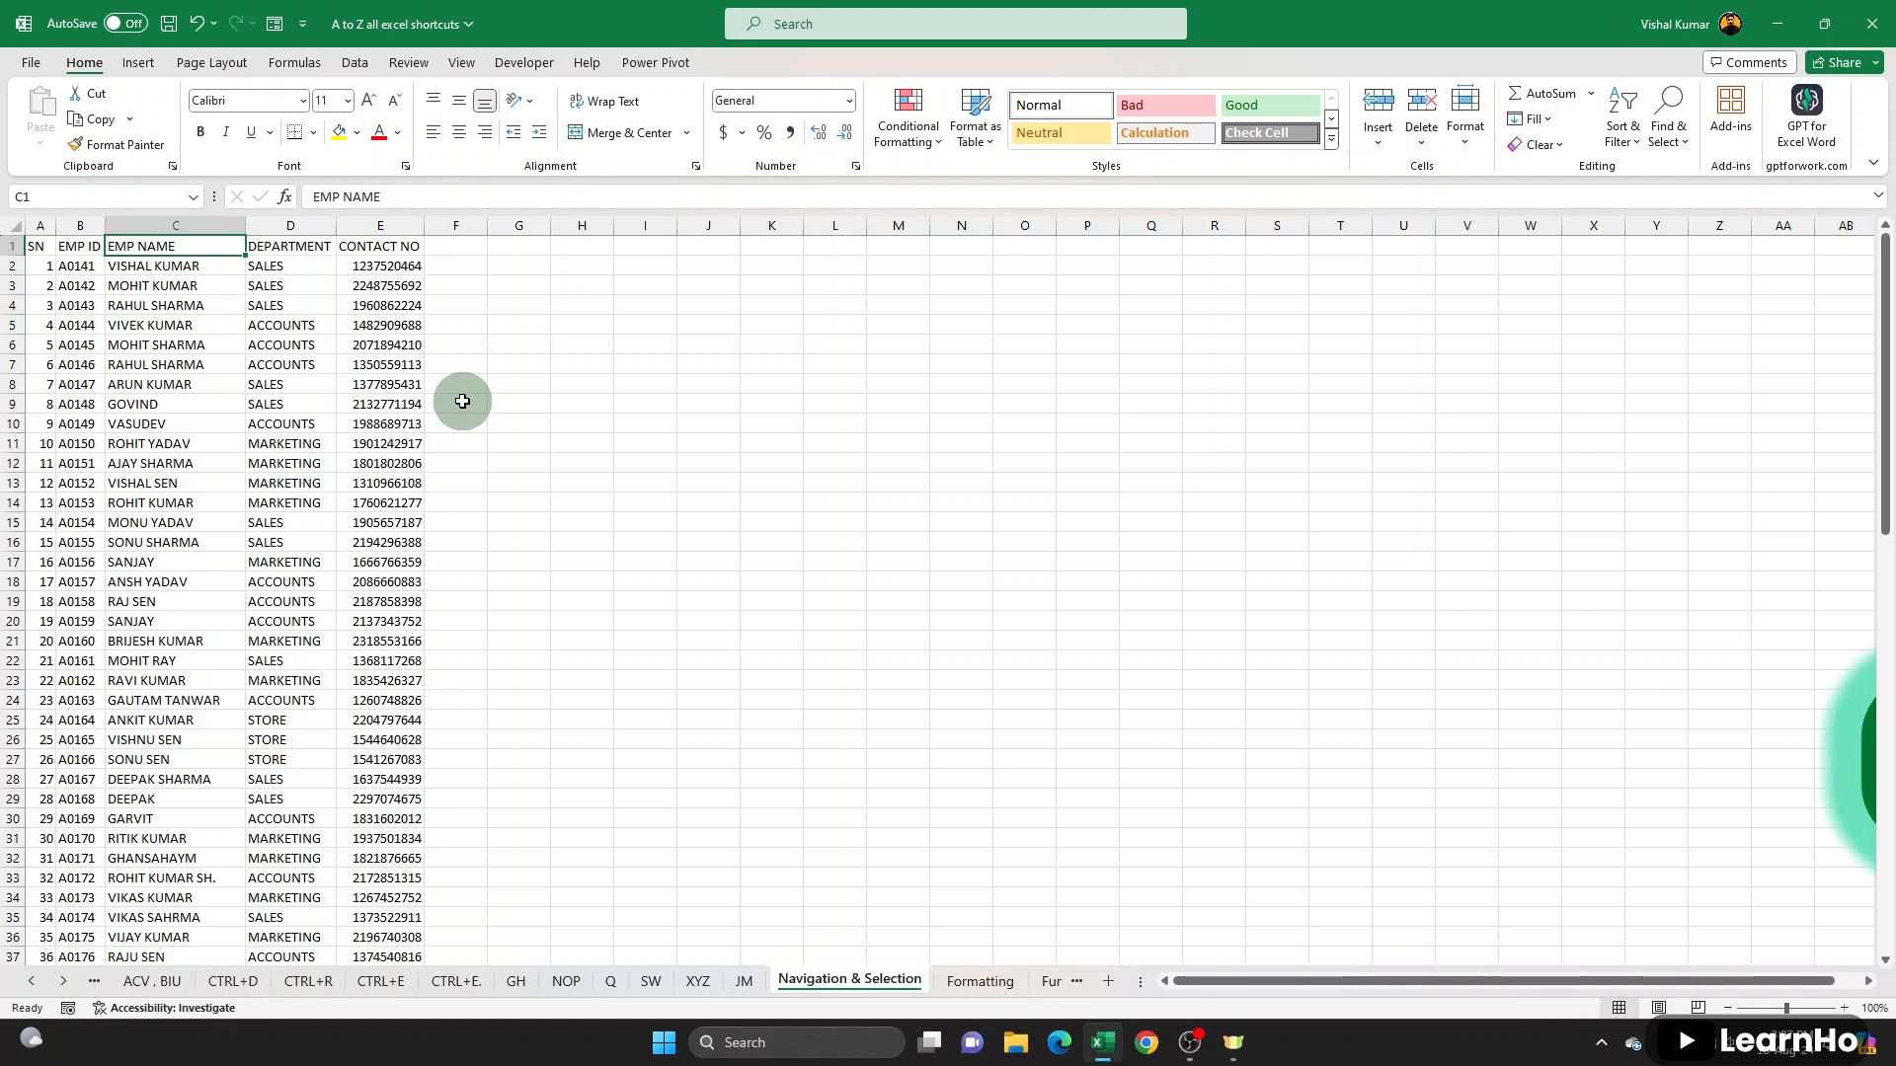
- Select the whole EMP NAME list from C1 to C88 at once, check both ends, and return to A1
key(ctrl+shift+Down)
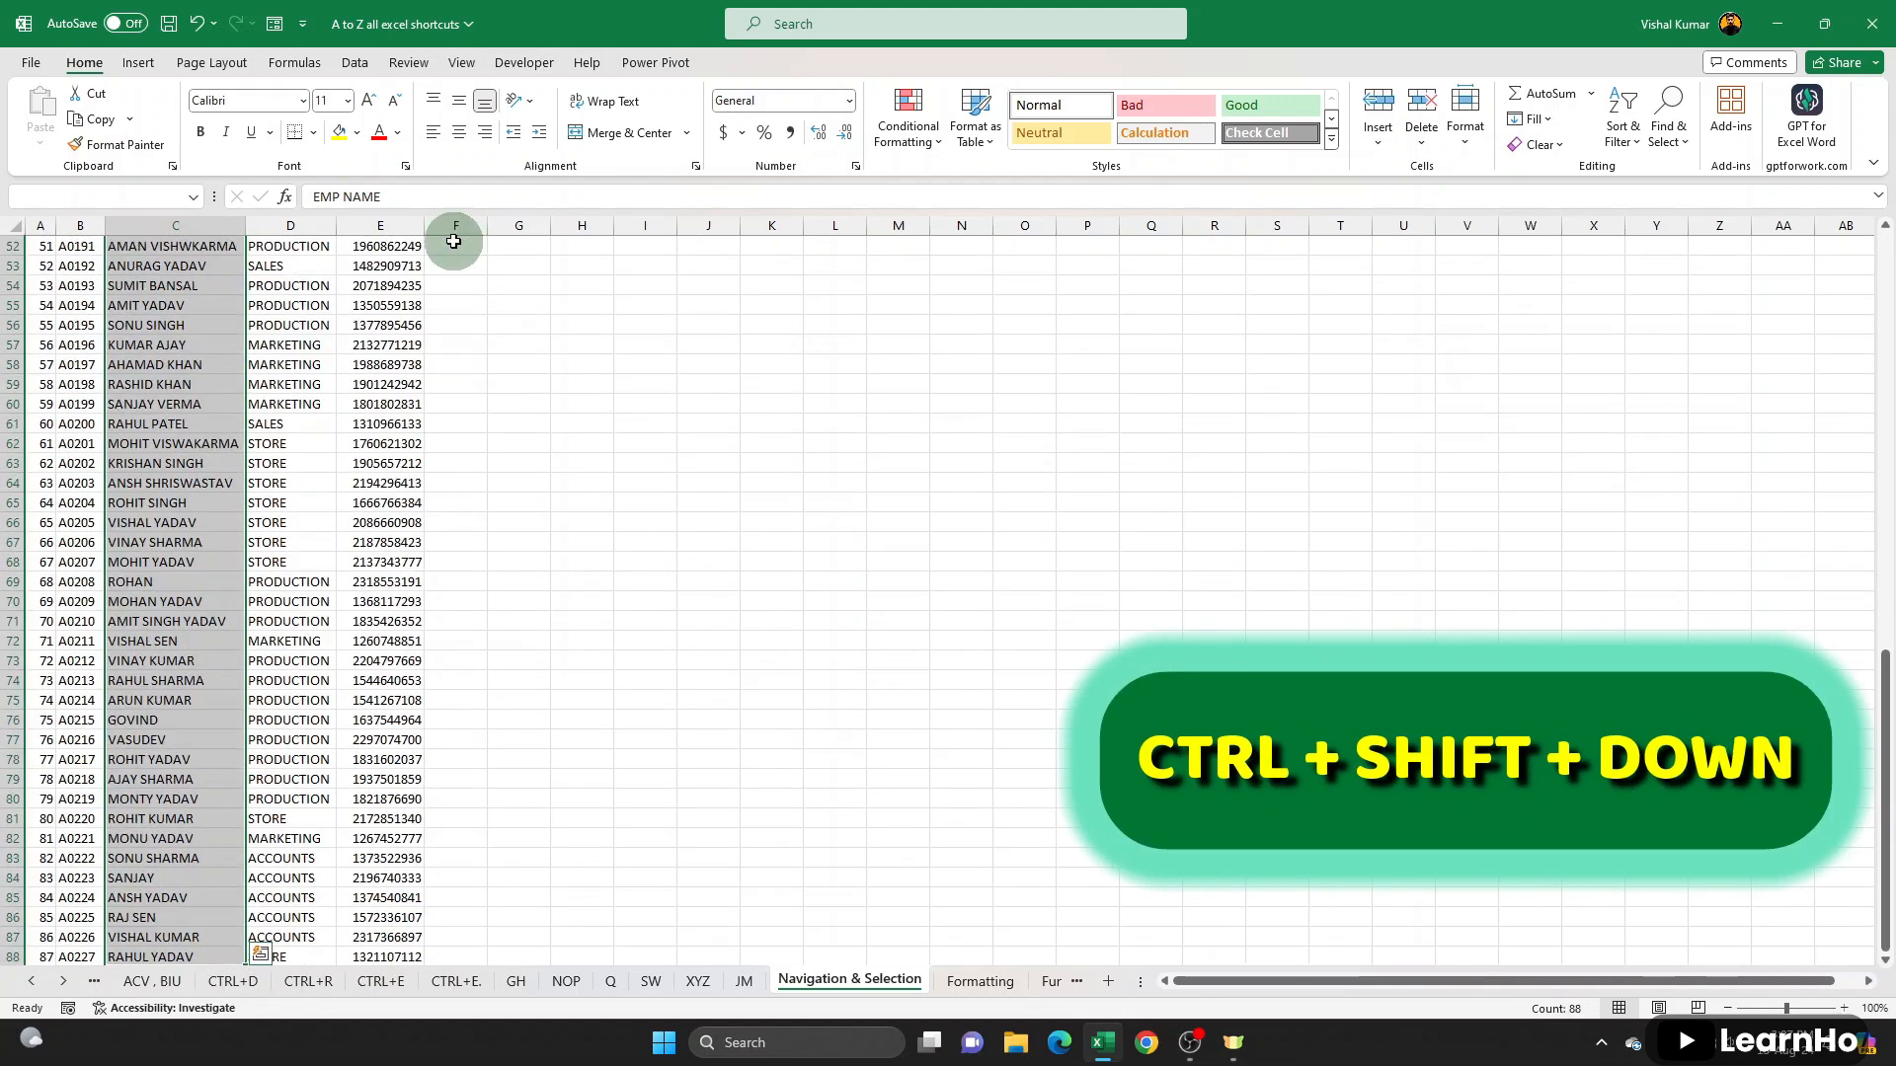
scroll(269, 539, down, 2)
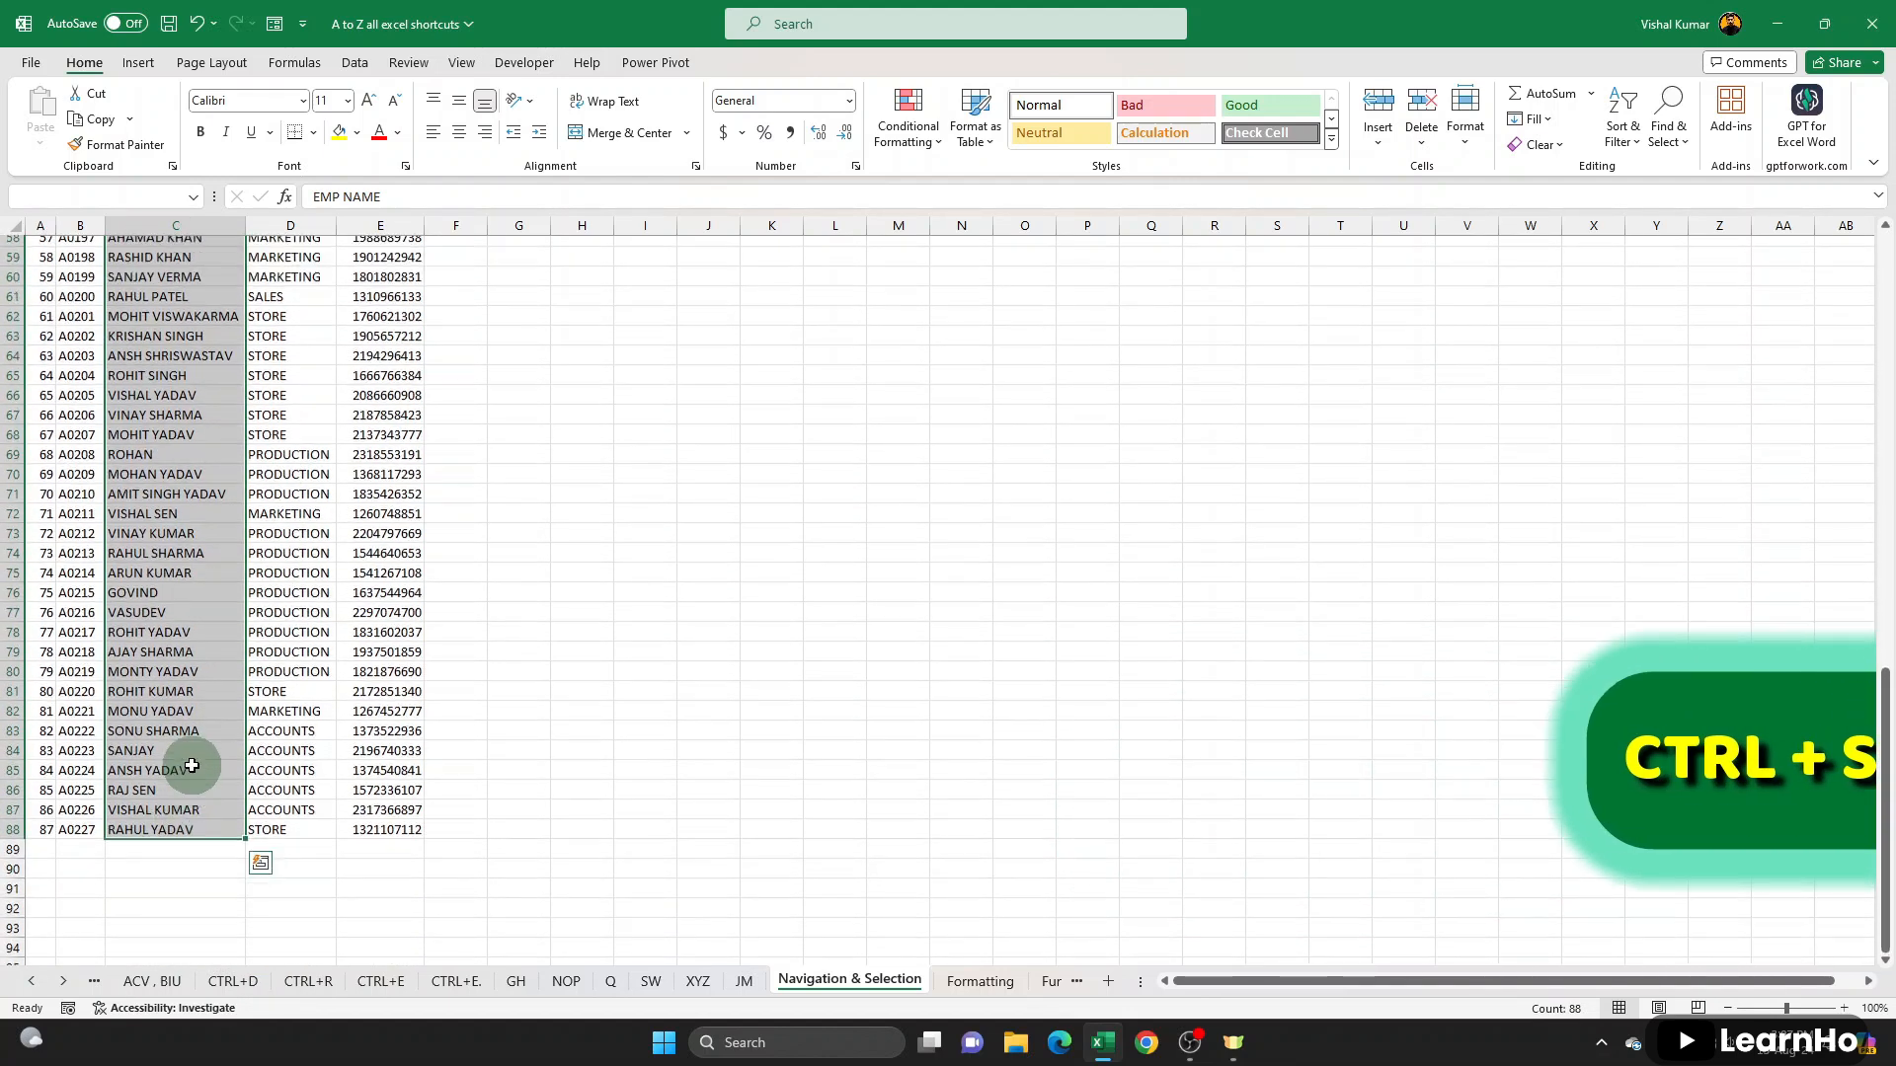
scroll(191, 765, up, 18)
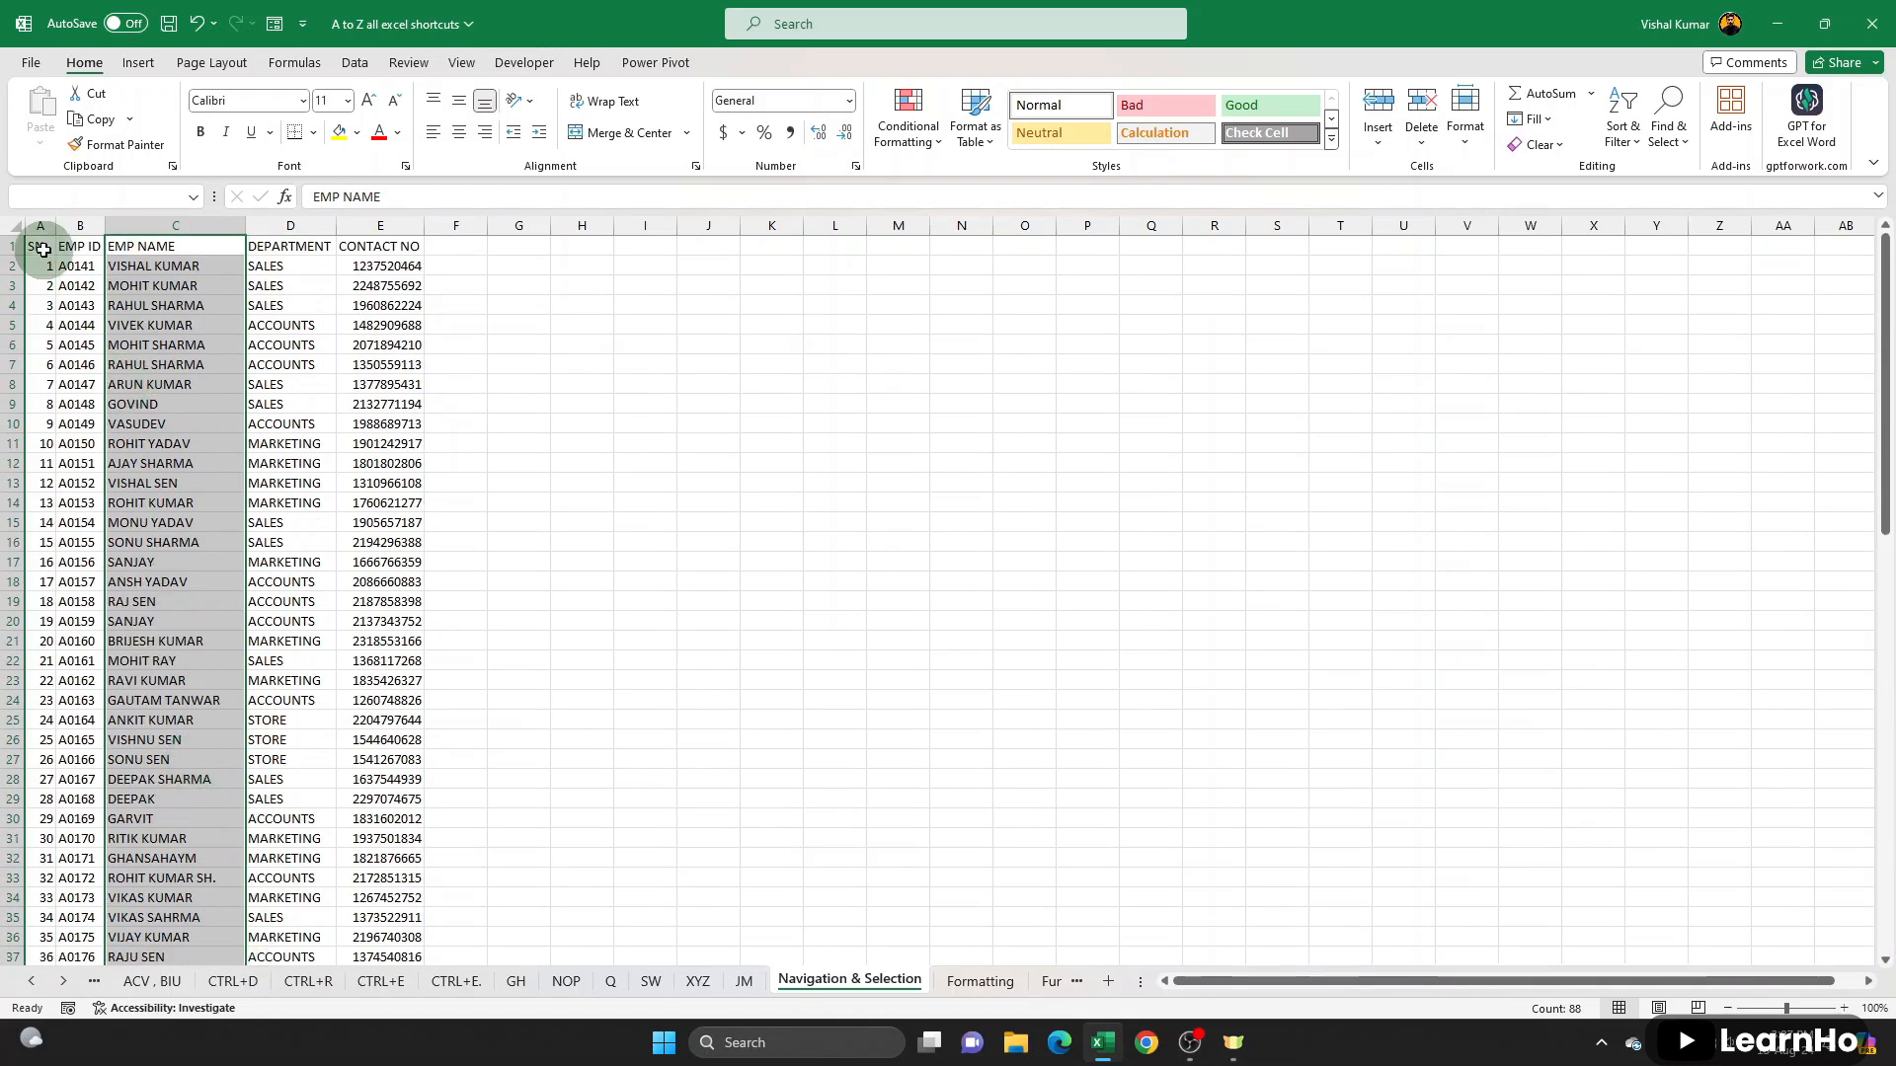
click(43, 250)
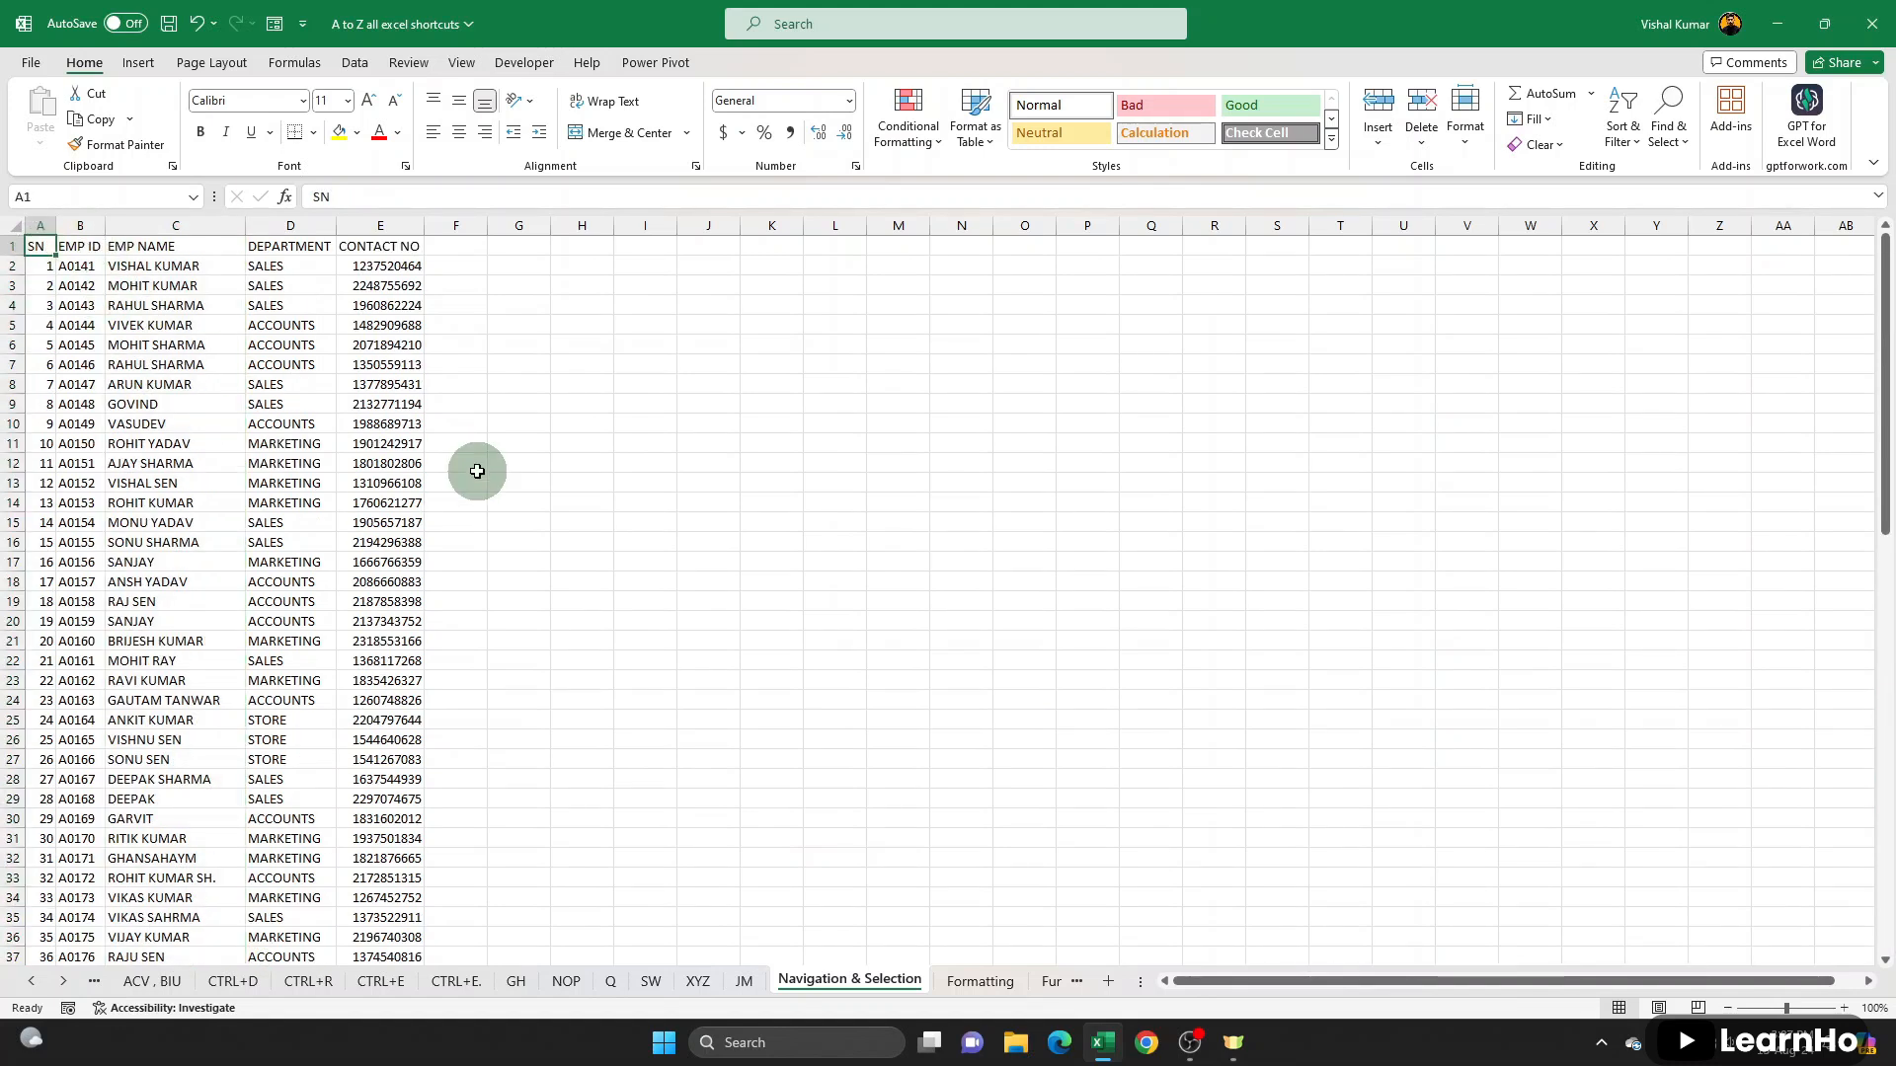
- Start a VLOOKUP formula in I3 with H3 as the lookup value
key(ctrl+shift+Right)
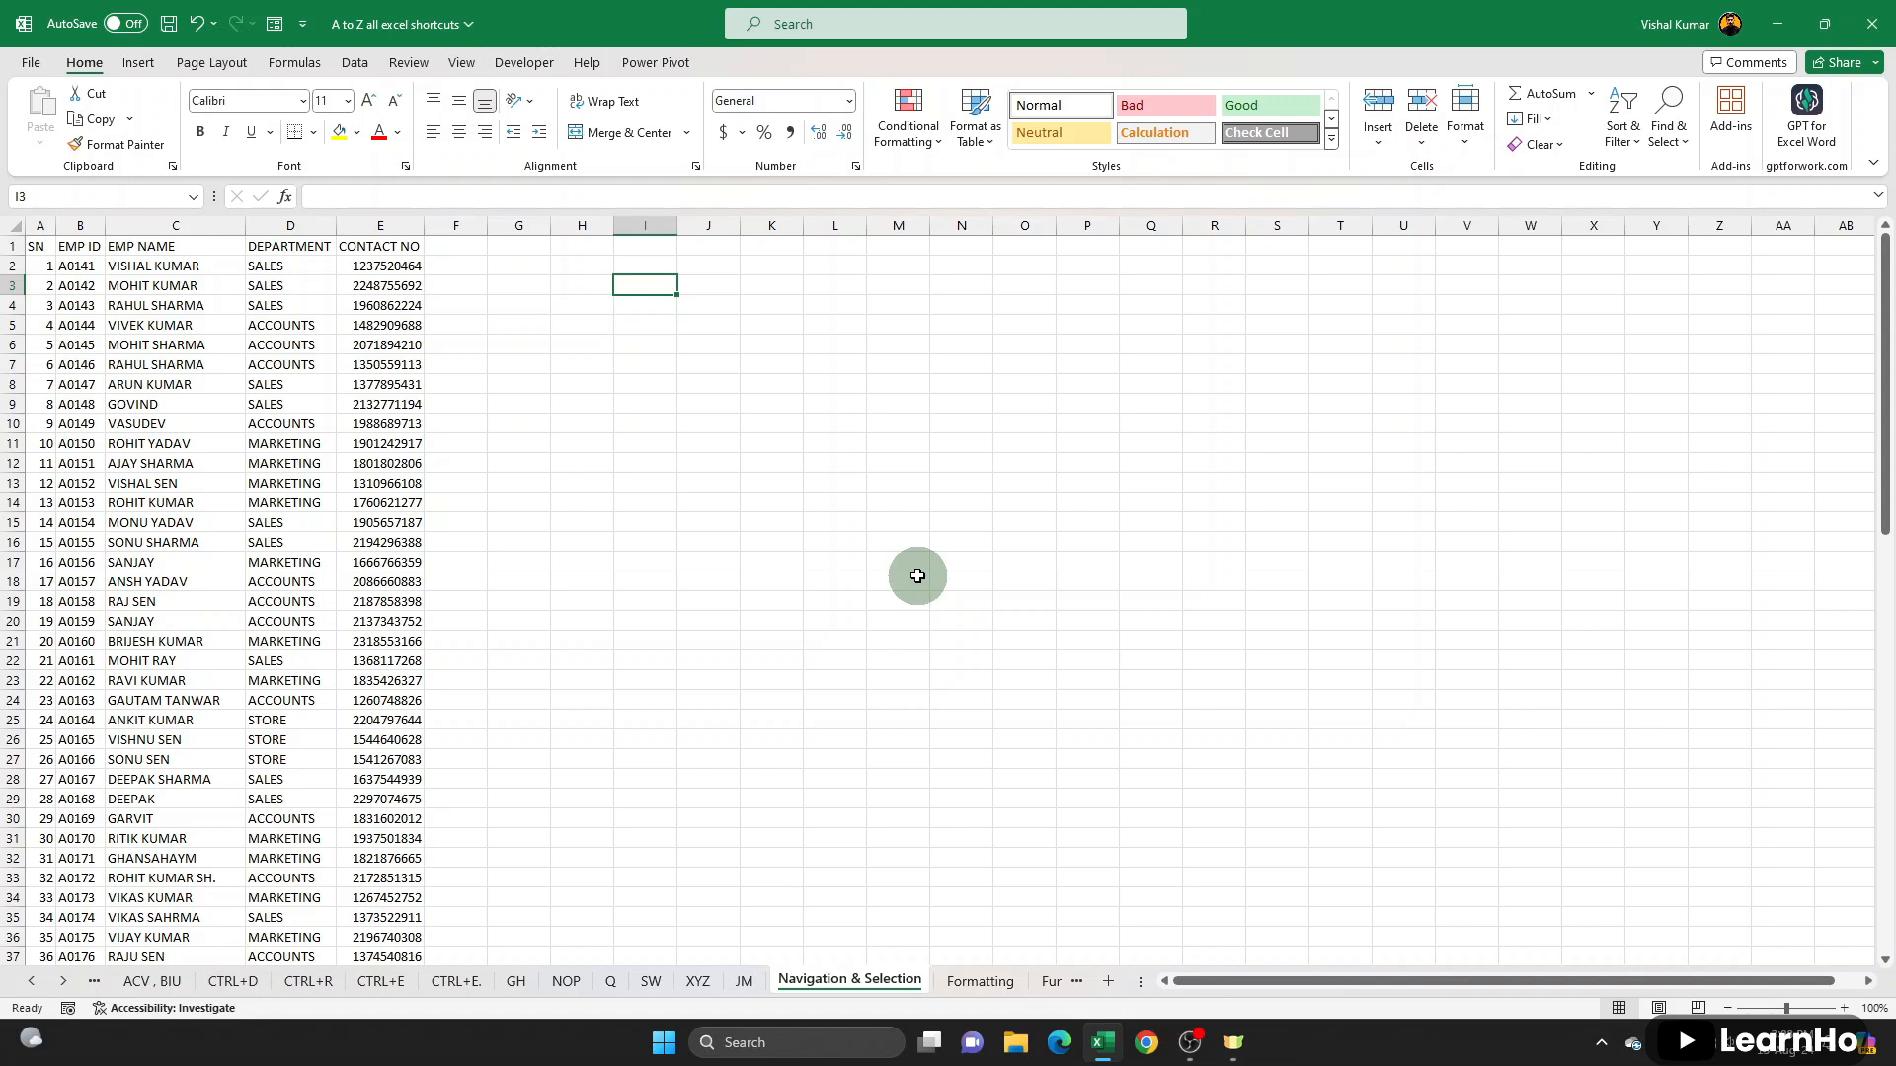
scroll(664, 525, down, 1)
scroll(676, 524, up, 1)
ctrl+scroll(703, 539, up, 1)
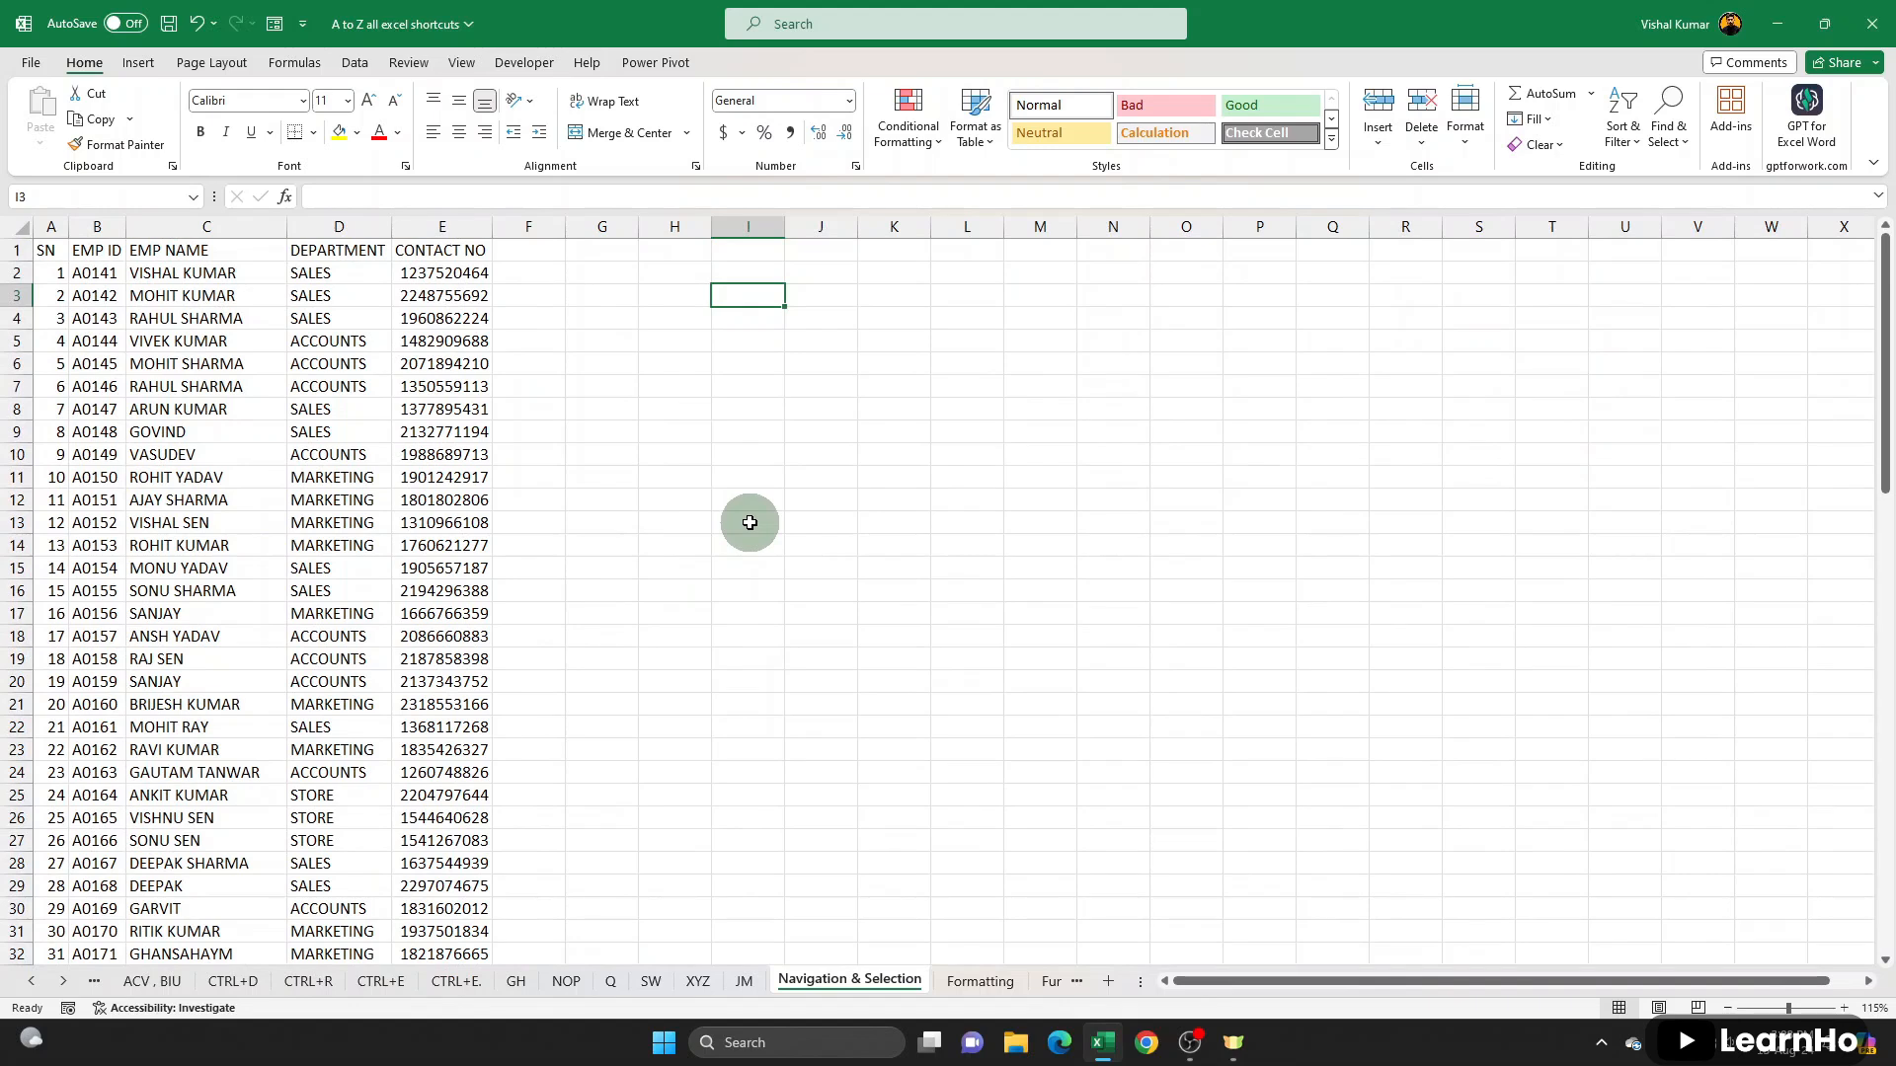
text(=VLOOKUP()
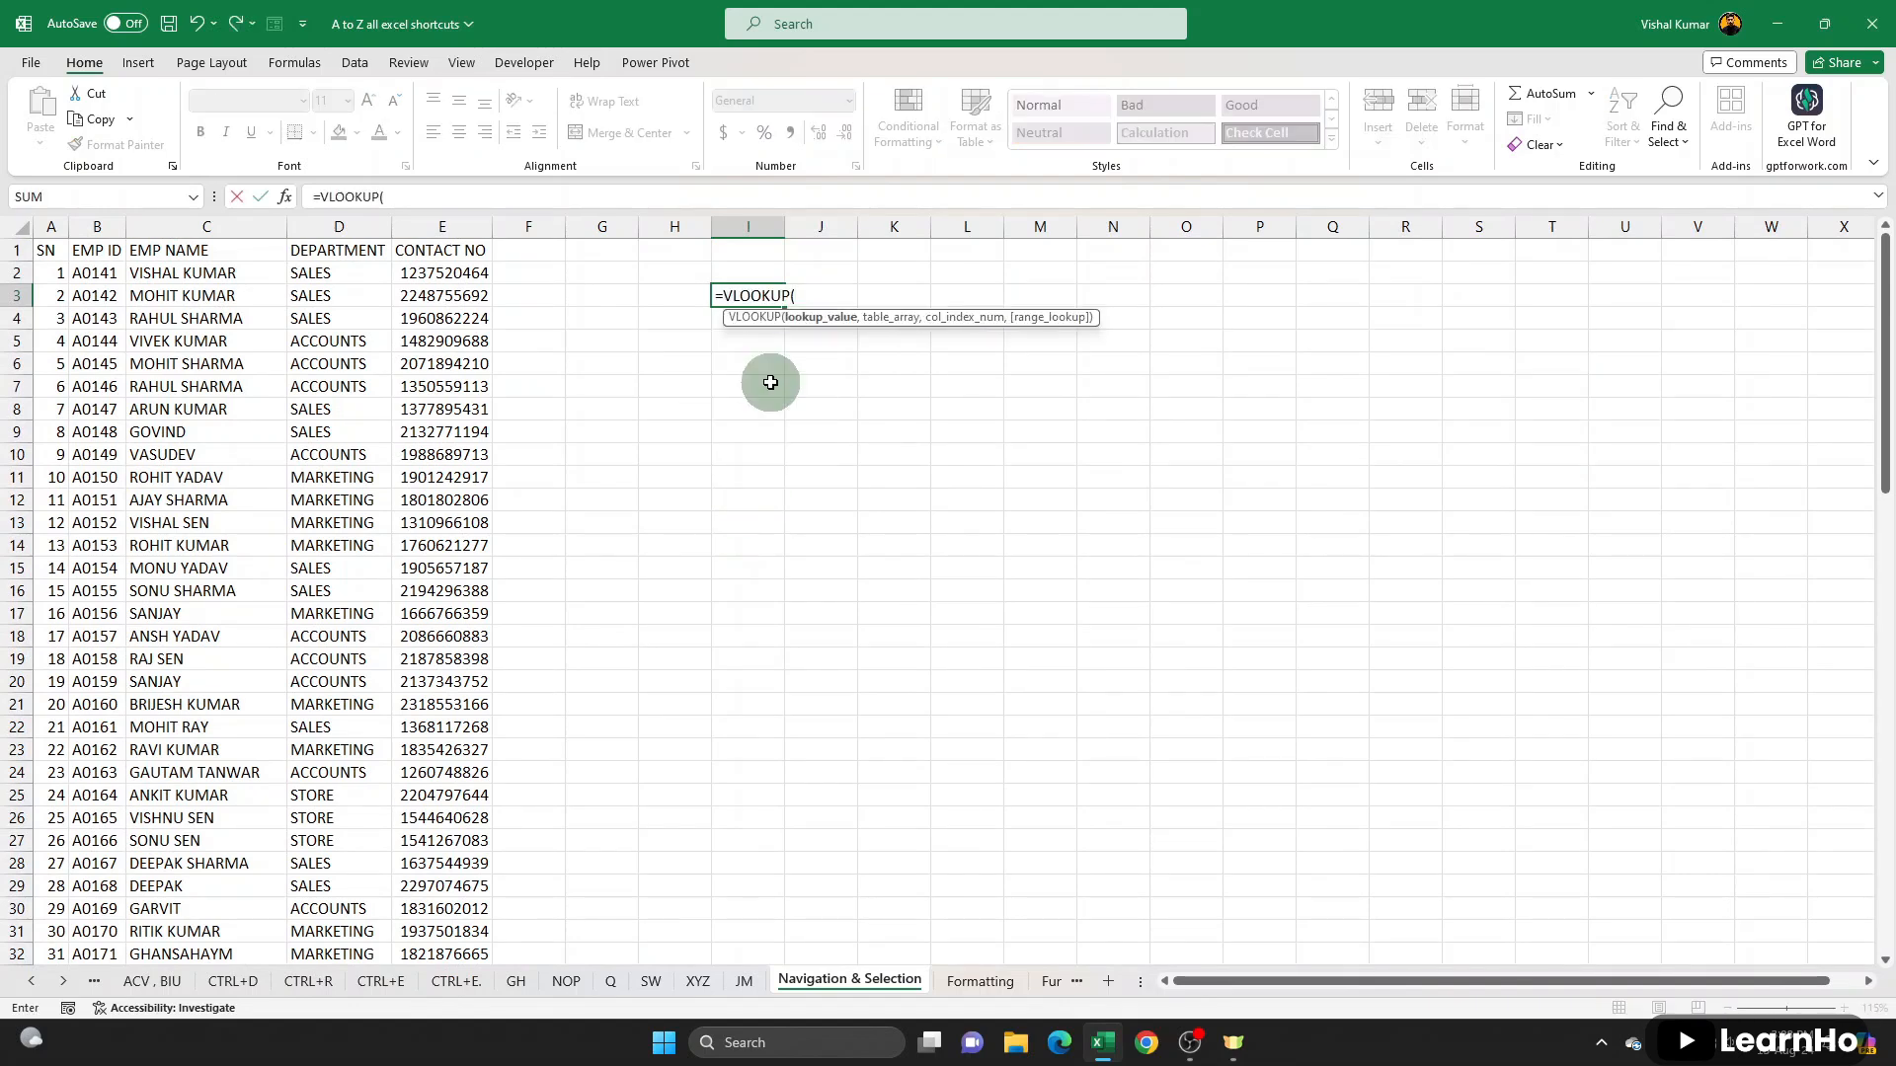
click(691, 298)
text(,)
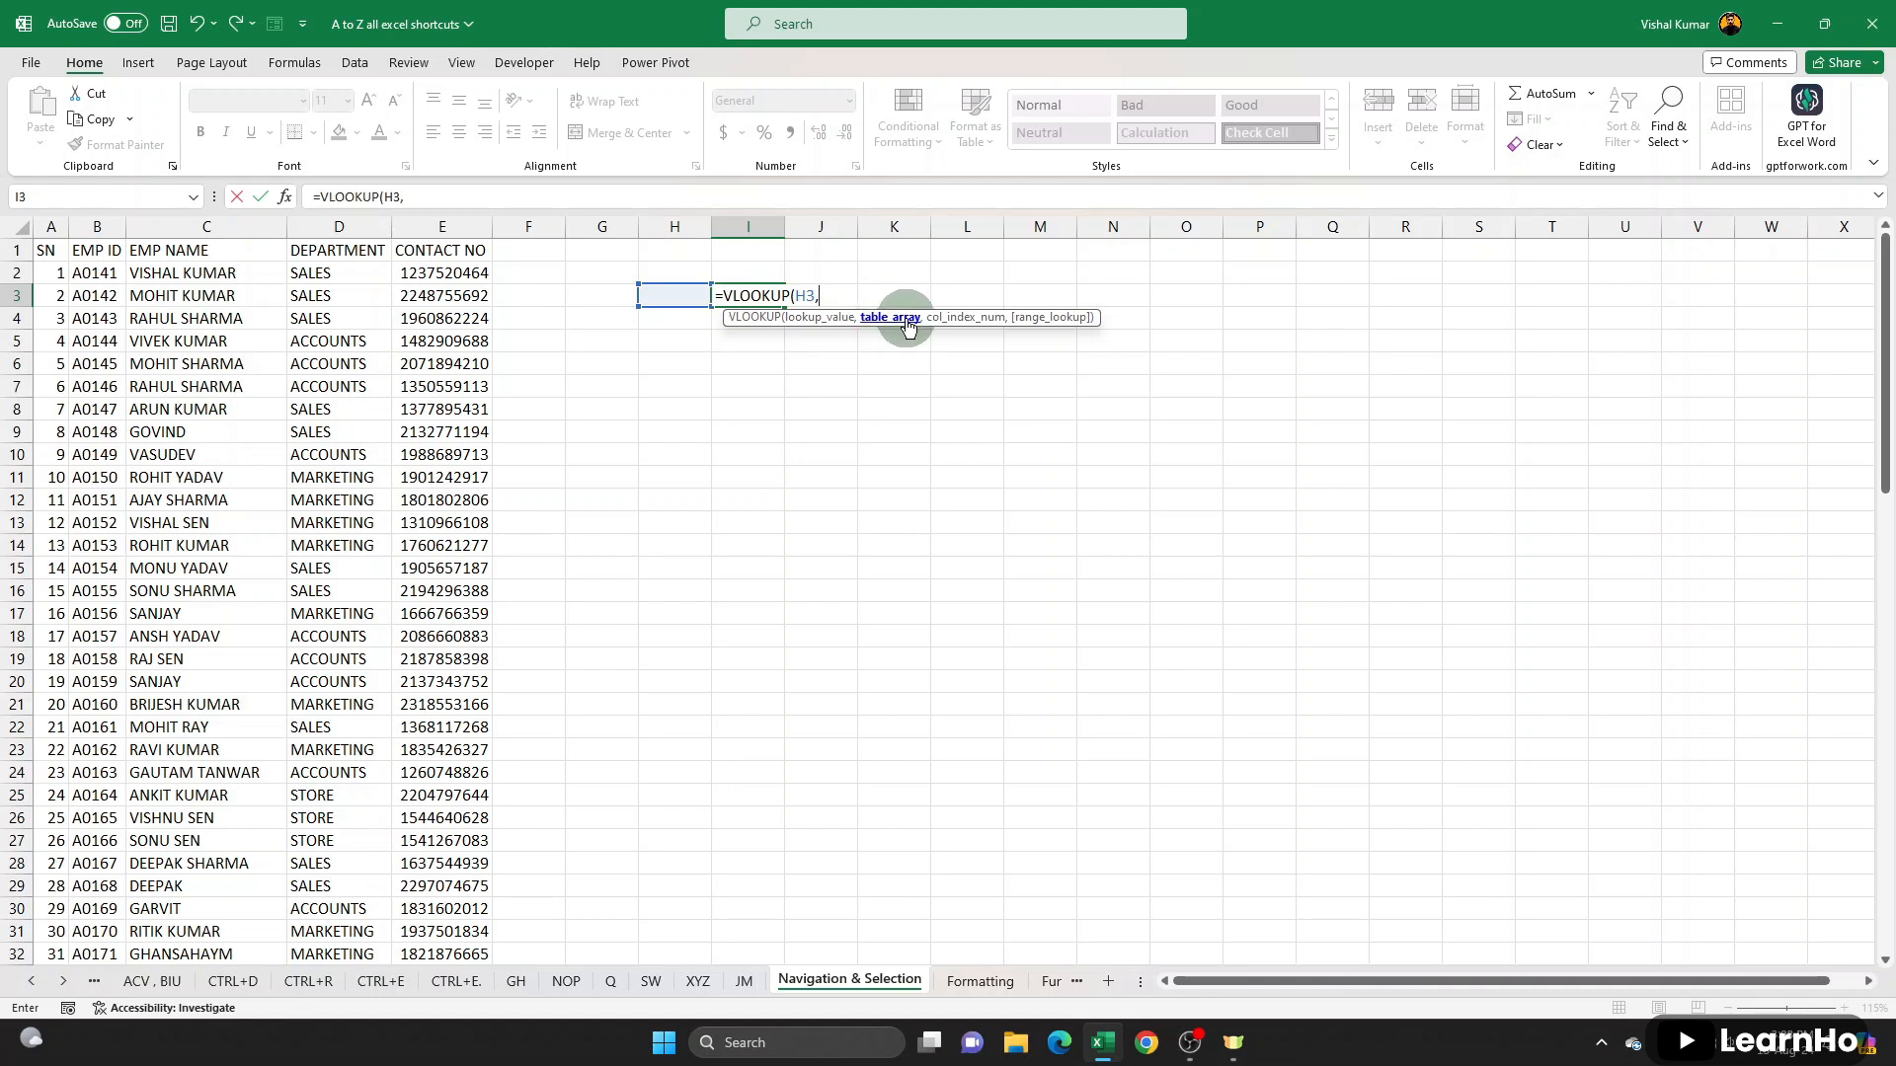
- Try to select the employee list as the VLOOKUP table array by hand from A1, and then all at once from C8
drag(44, 249, 443, 299)
drag(45, 253, 458, 889)
click(208, 413)
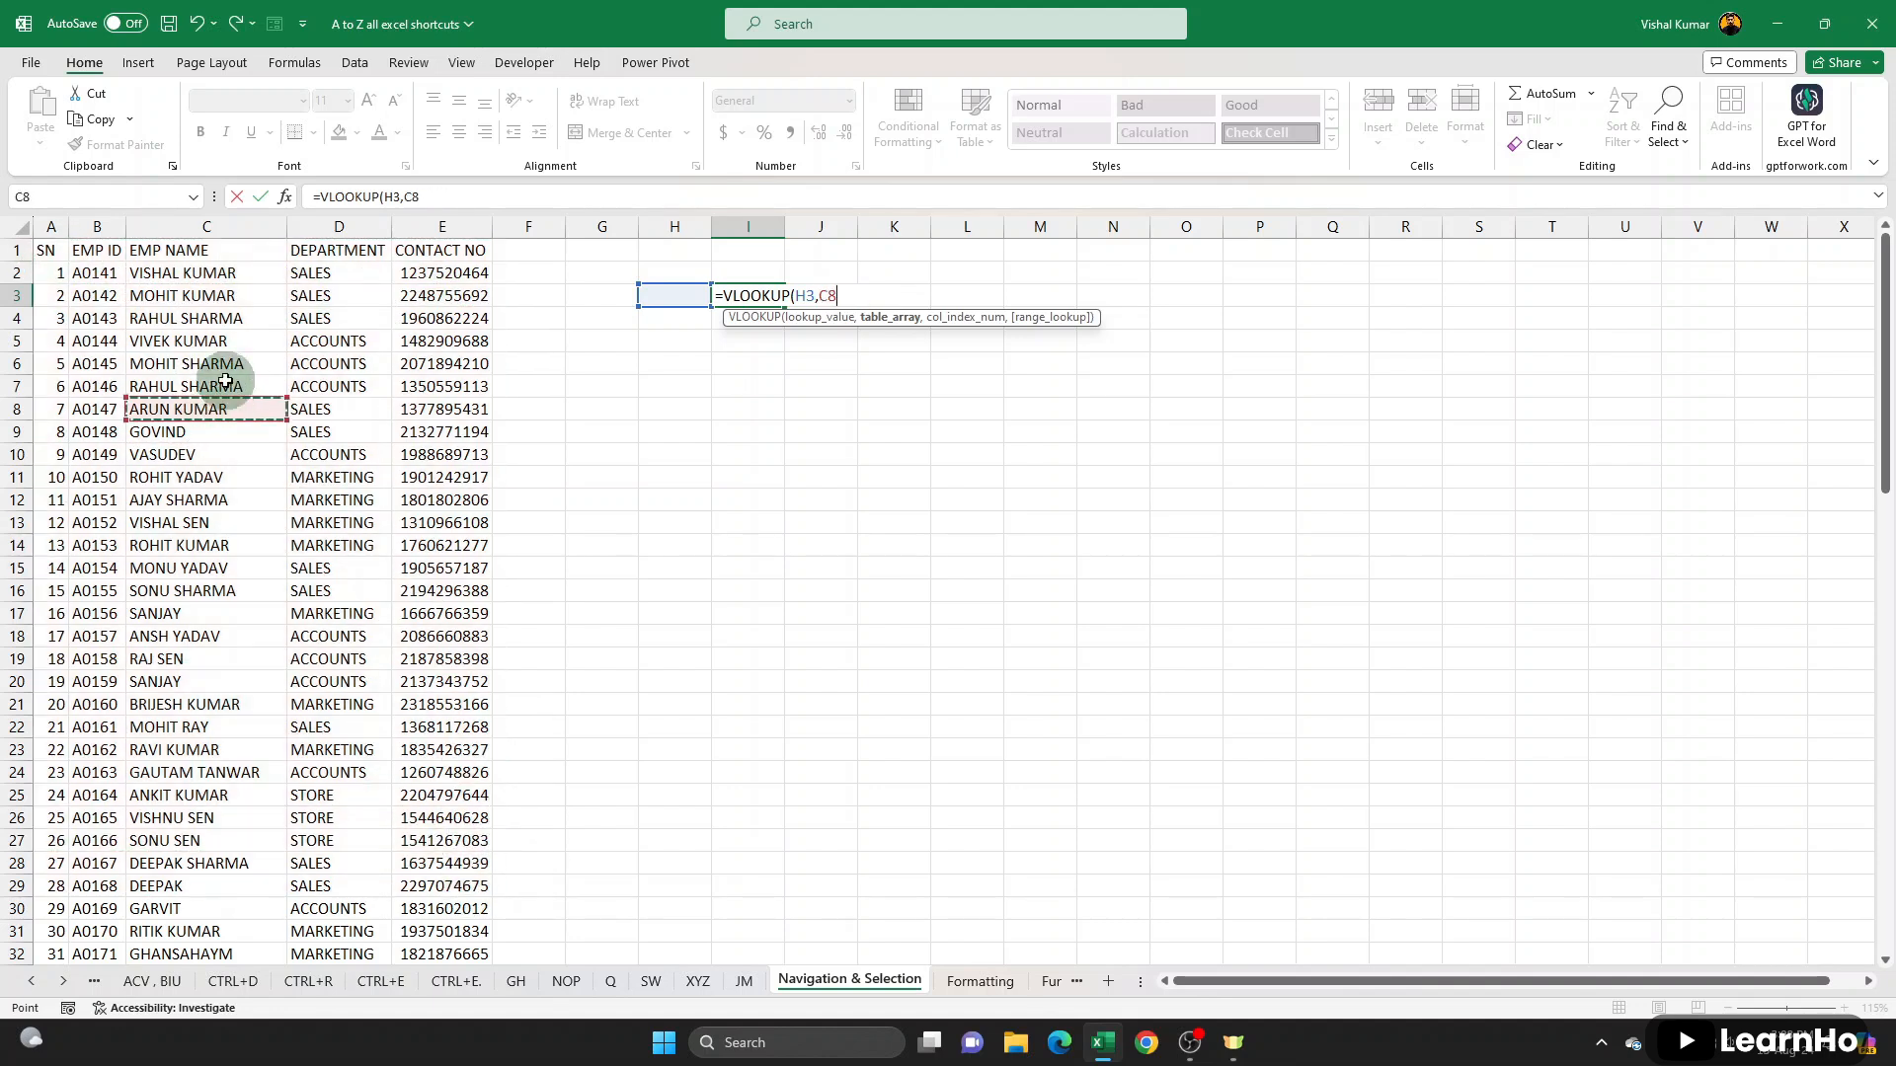
key(ctrl+a)
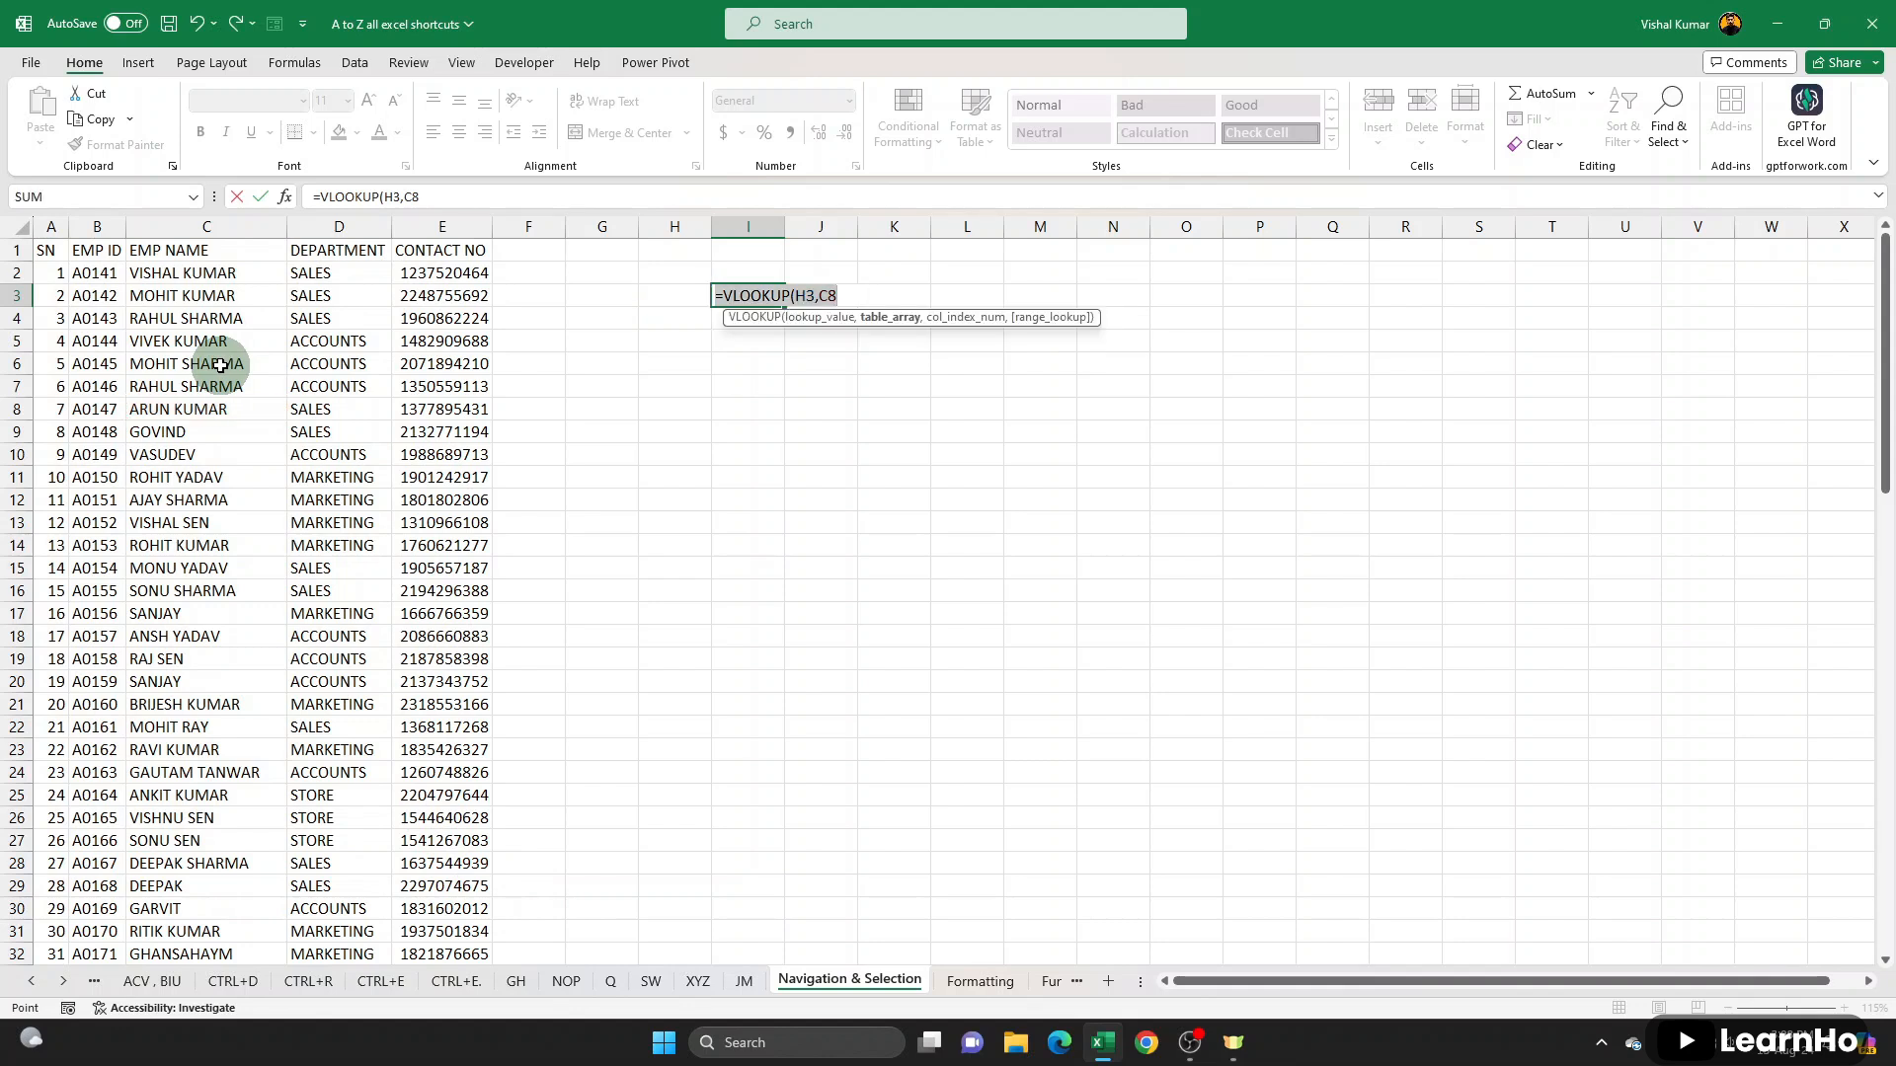
- Remove the C8 reference from the VLOOKUP formula, keeping the H3 lookup value
click(848, 295)
text(\)
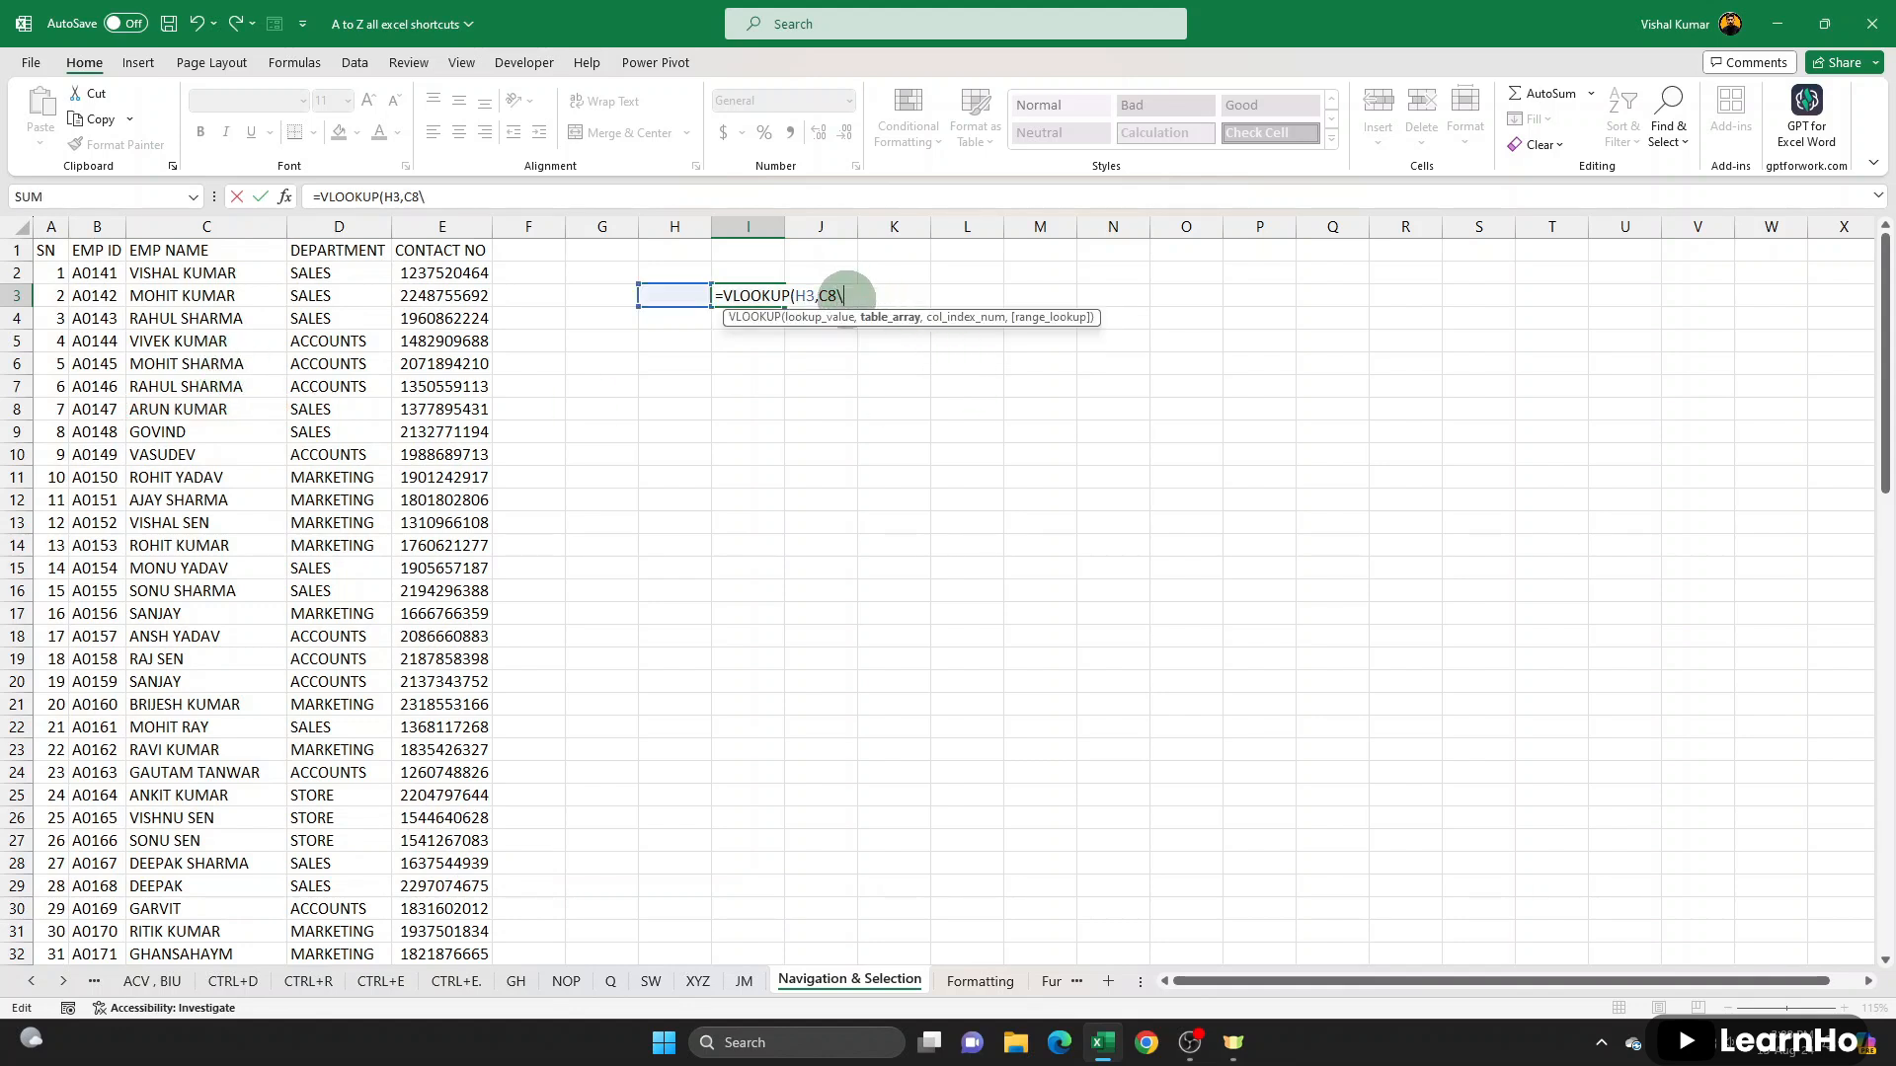
key(BackSpace)
key(BackSpace)
key(BackSpace)
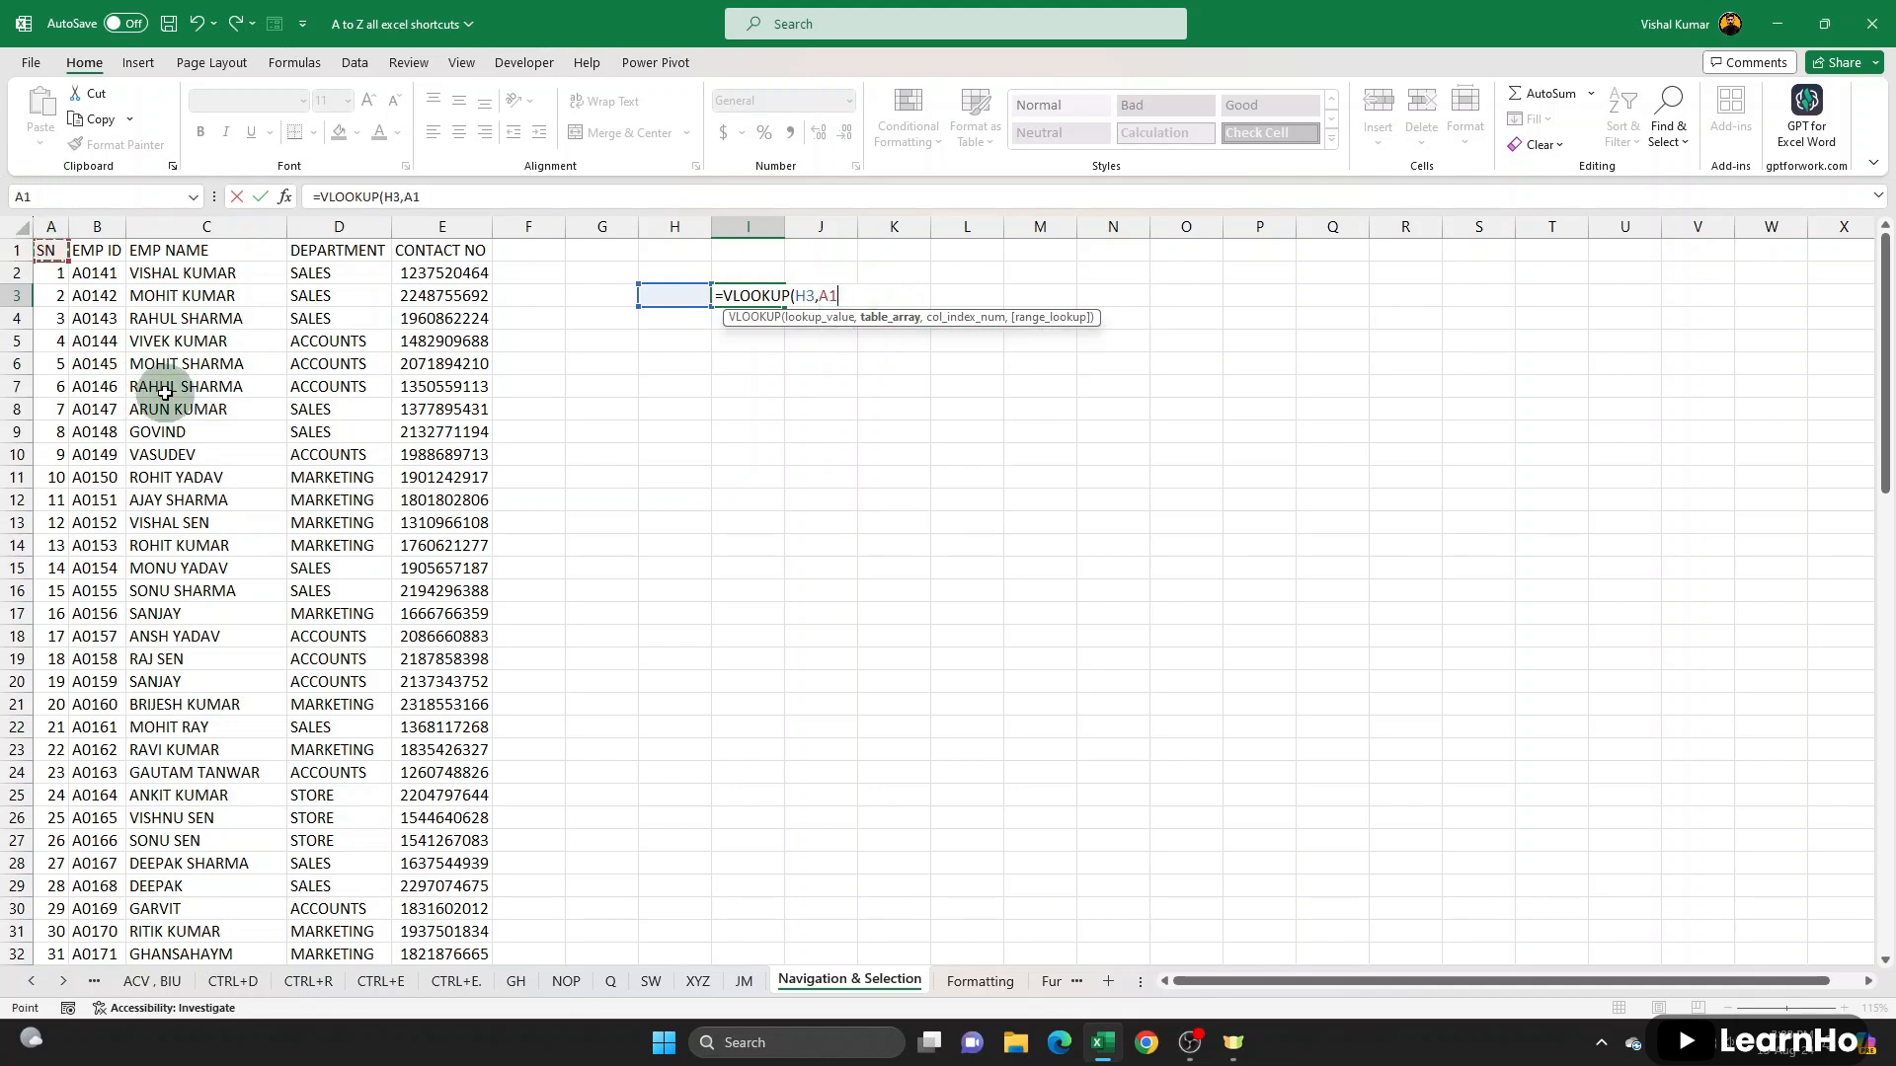
- Extend the VLOOKUP table array from A1 across the headers and down to E88, and cancel the formula
key(ctrl+shift+Right)
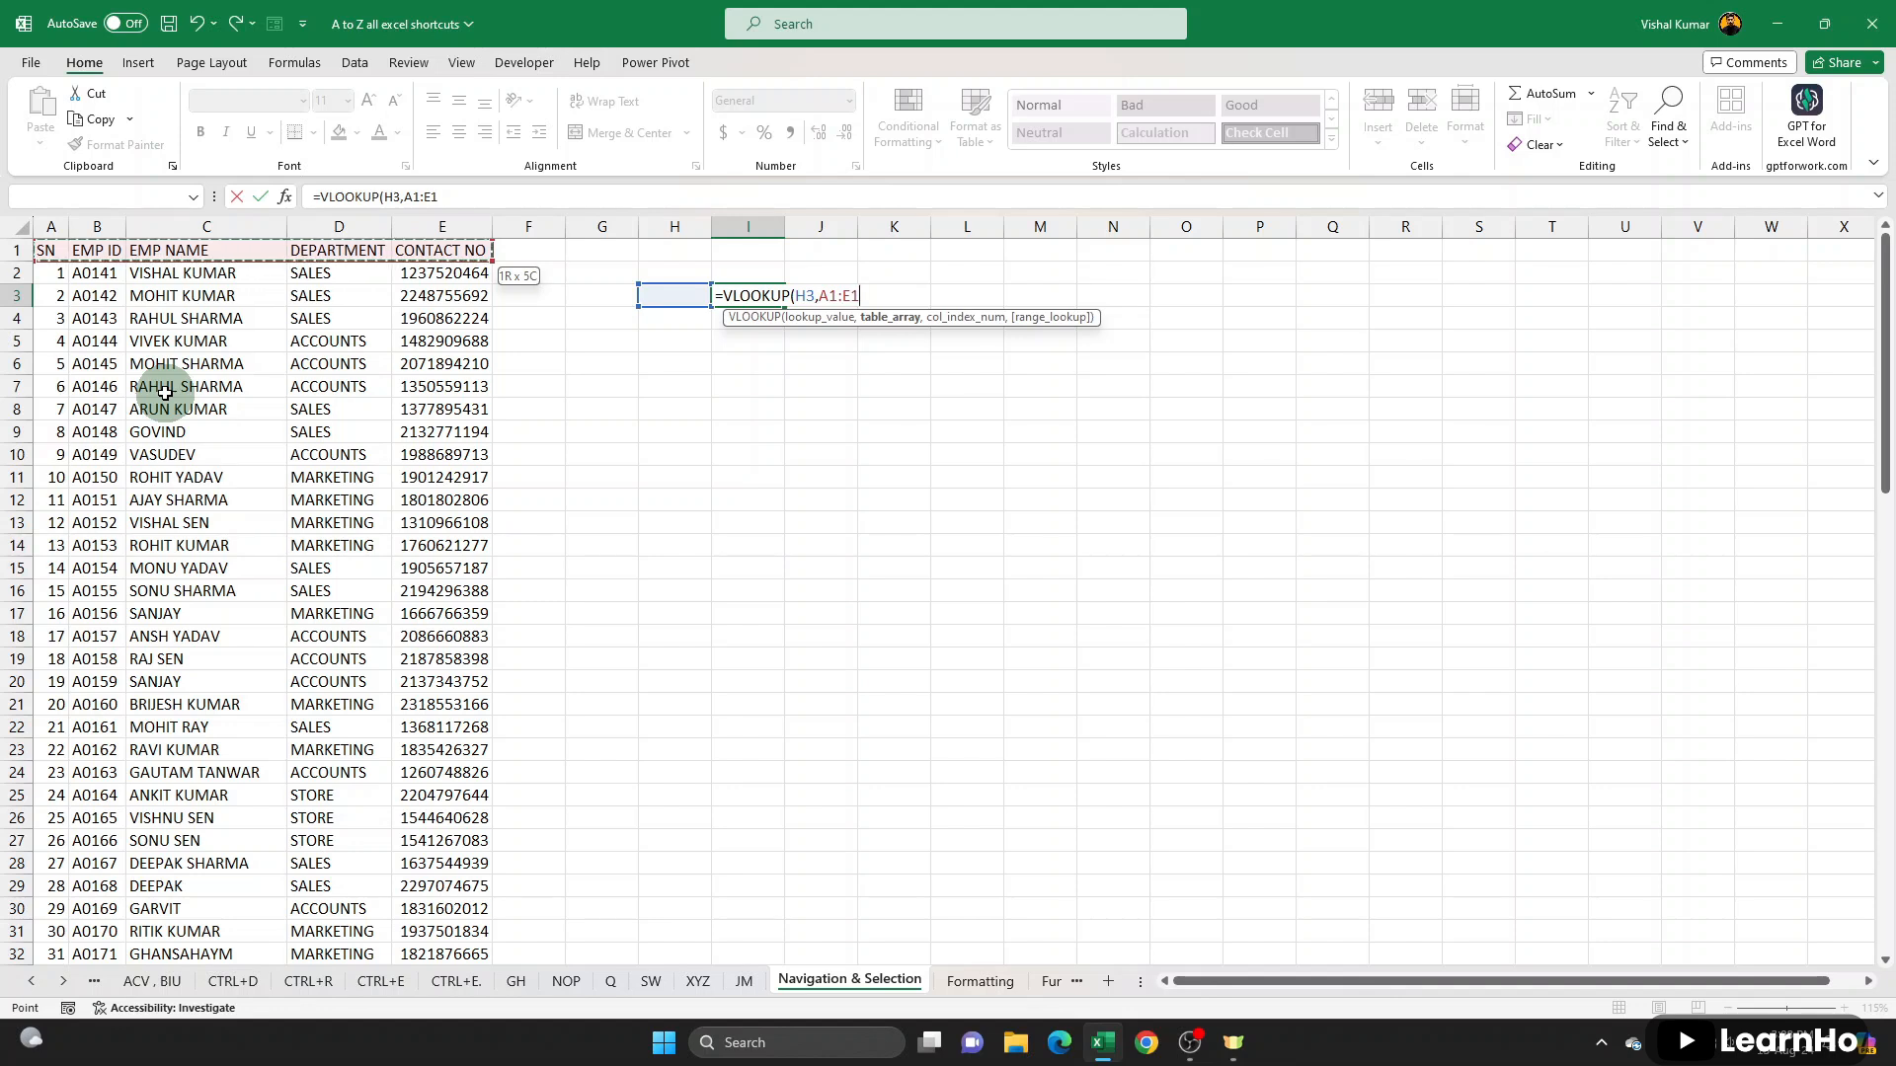
key(ctrl+shift+Down)
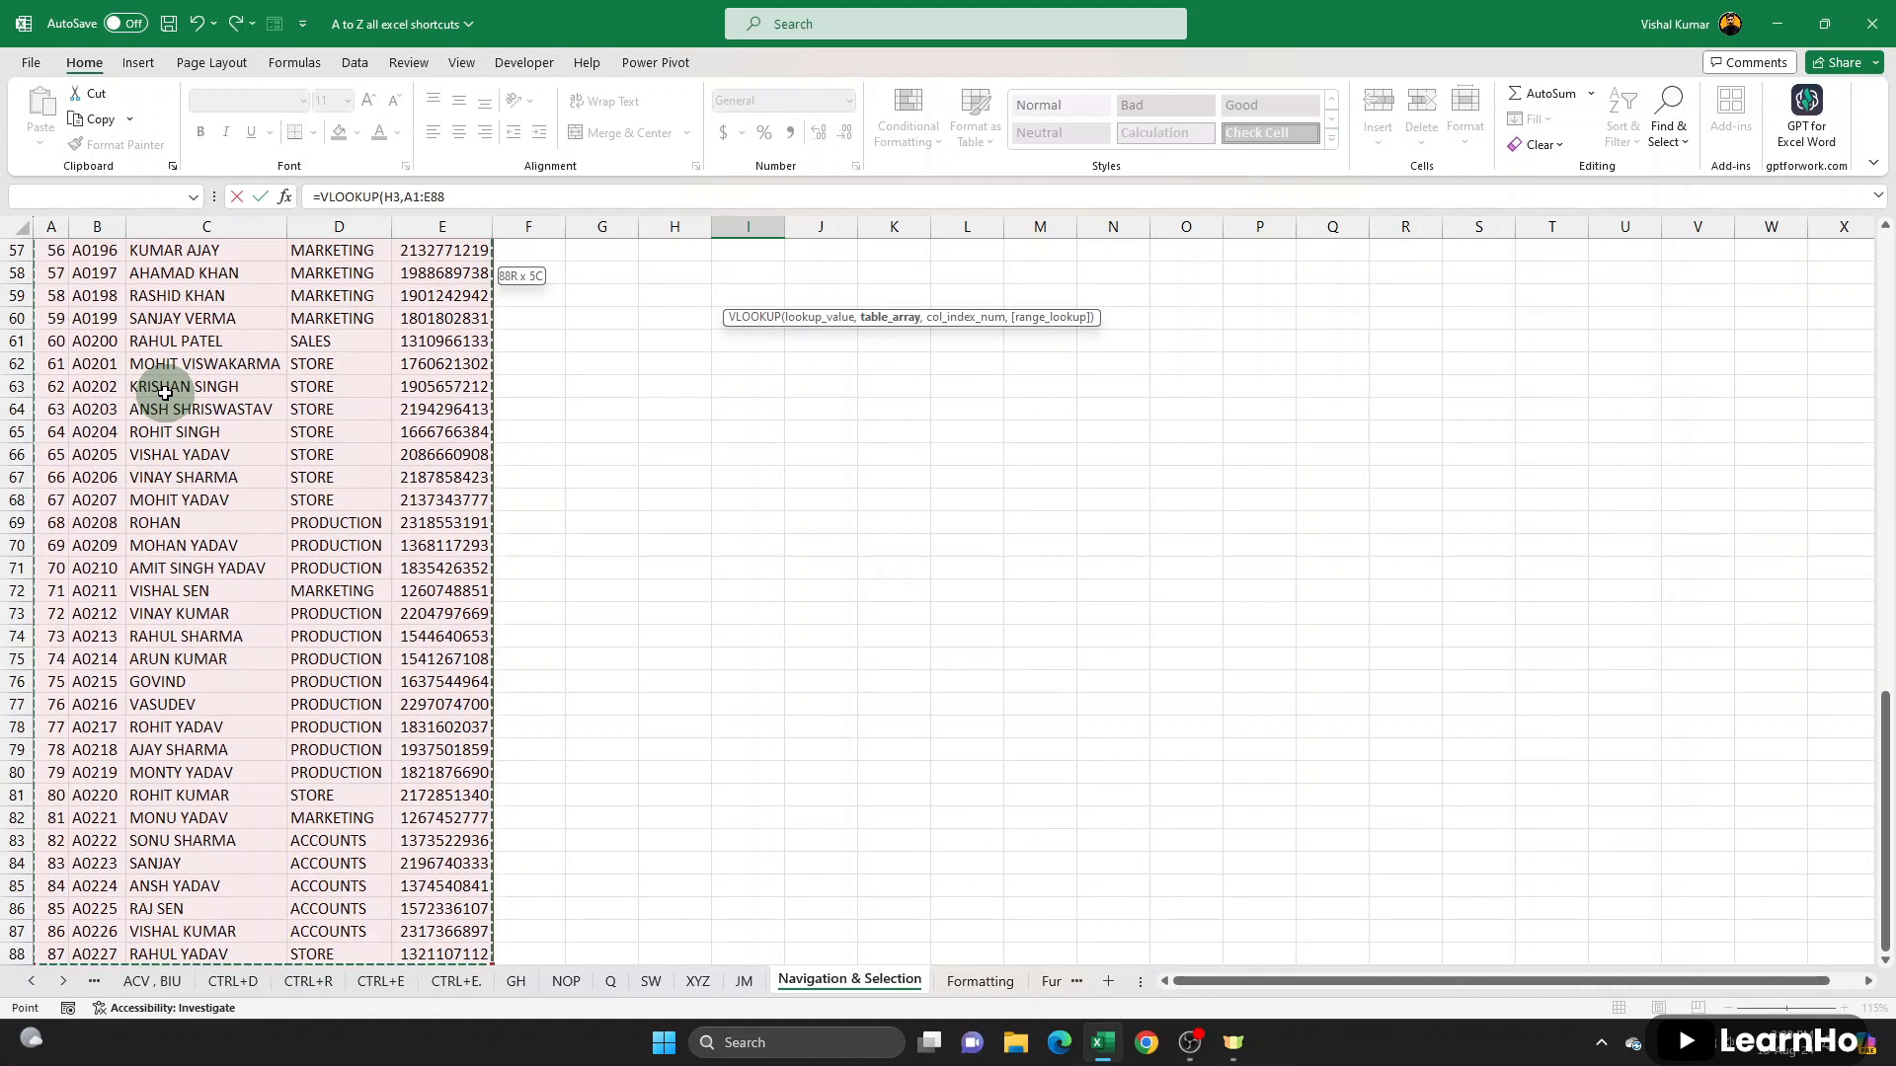
scroll(751, 448, up, 1)
scroll(750, 448, up, 18)
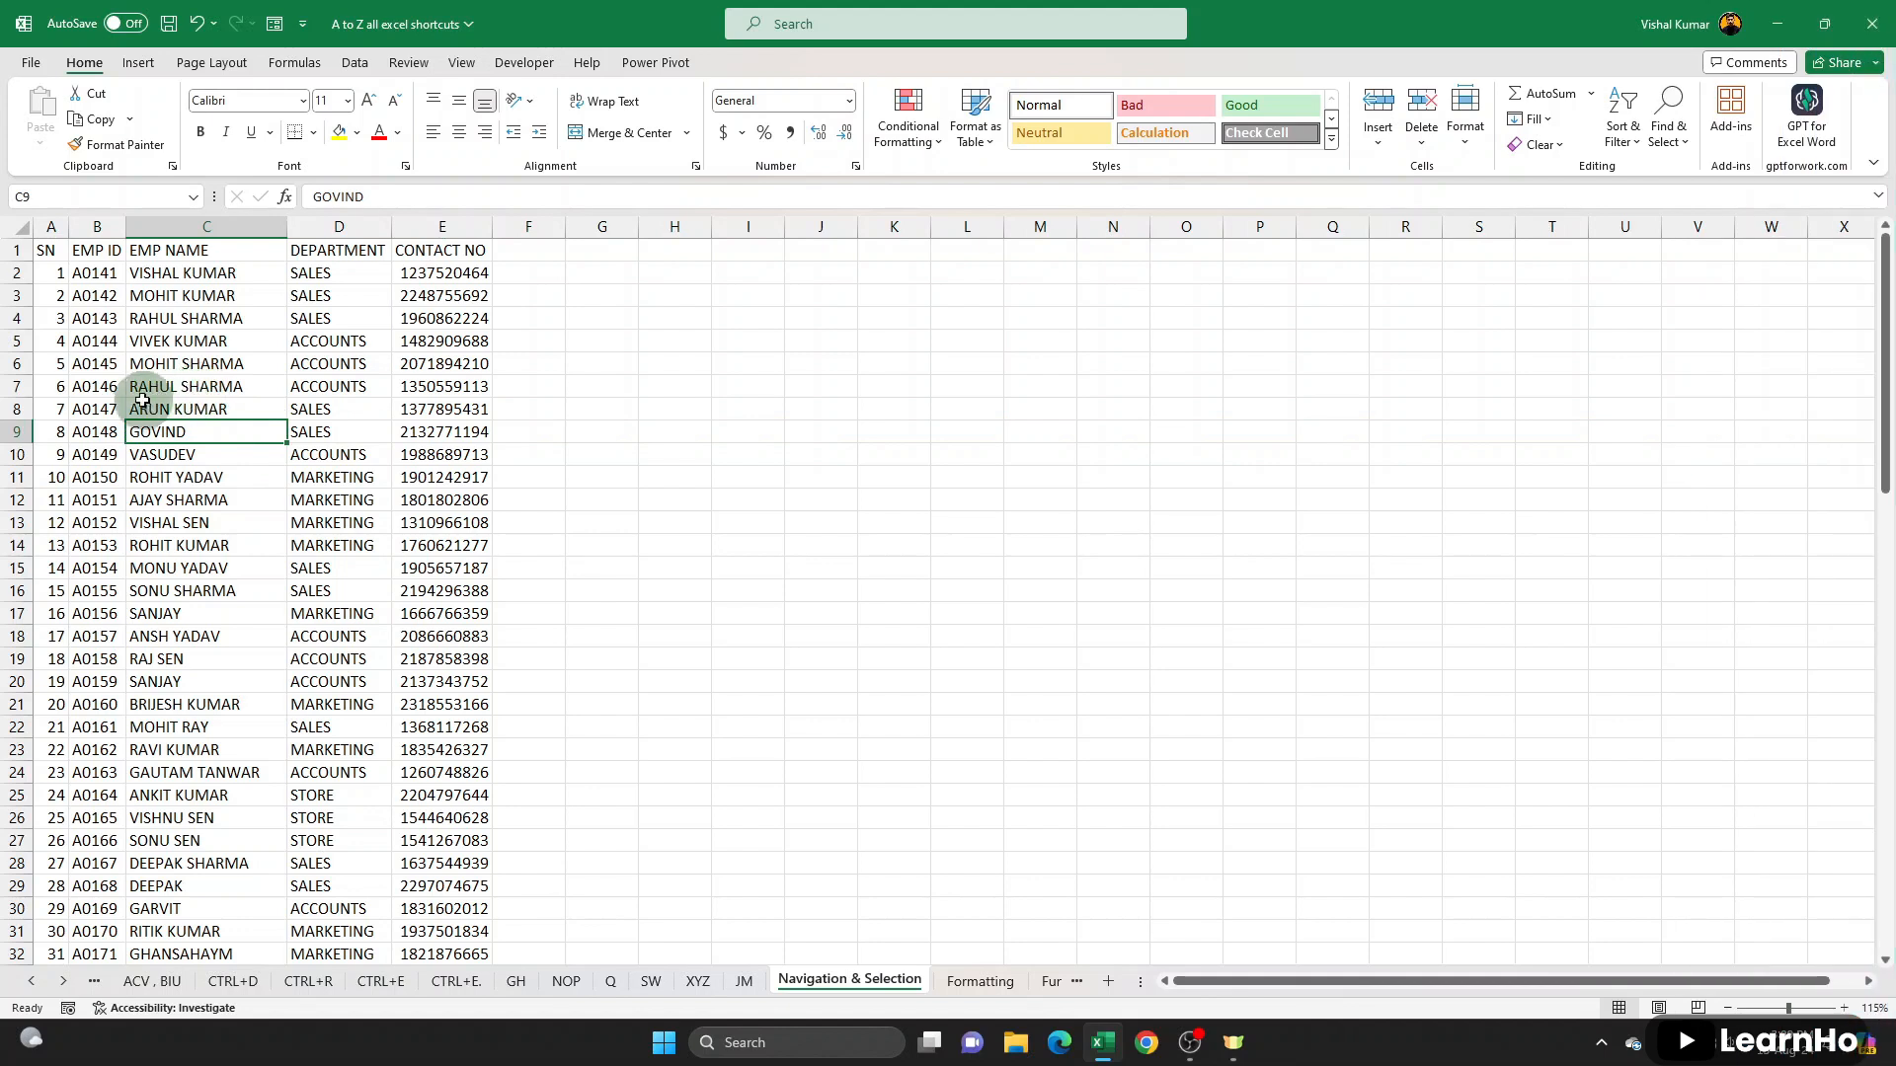
- Select C6:I6 manually, and select the entire rows 6, 10, 16 and 12 one after another
drag(153, 363, 761, 363)
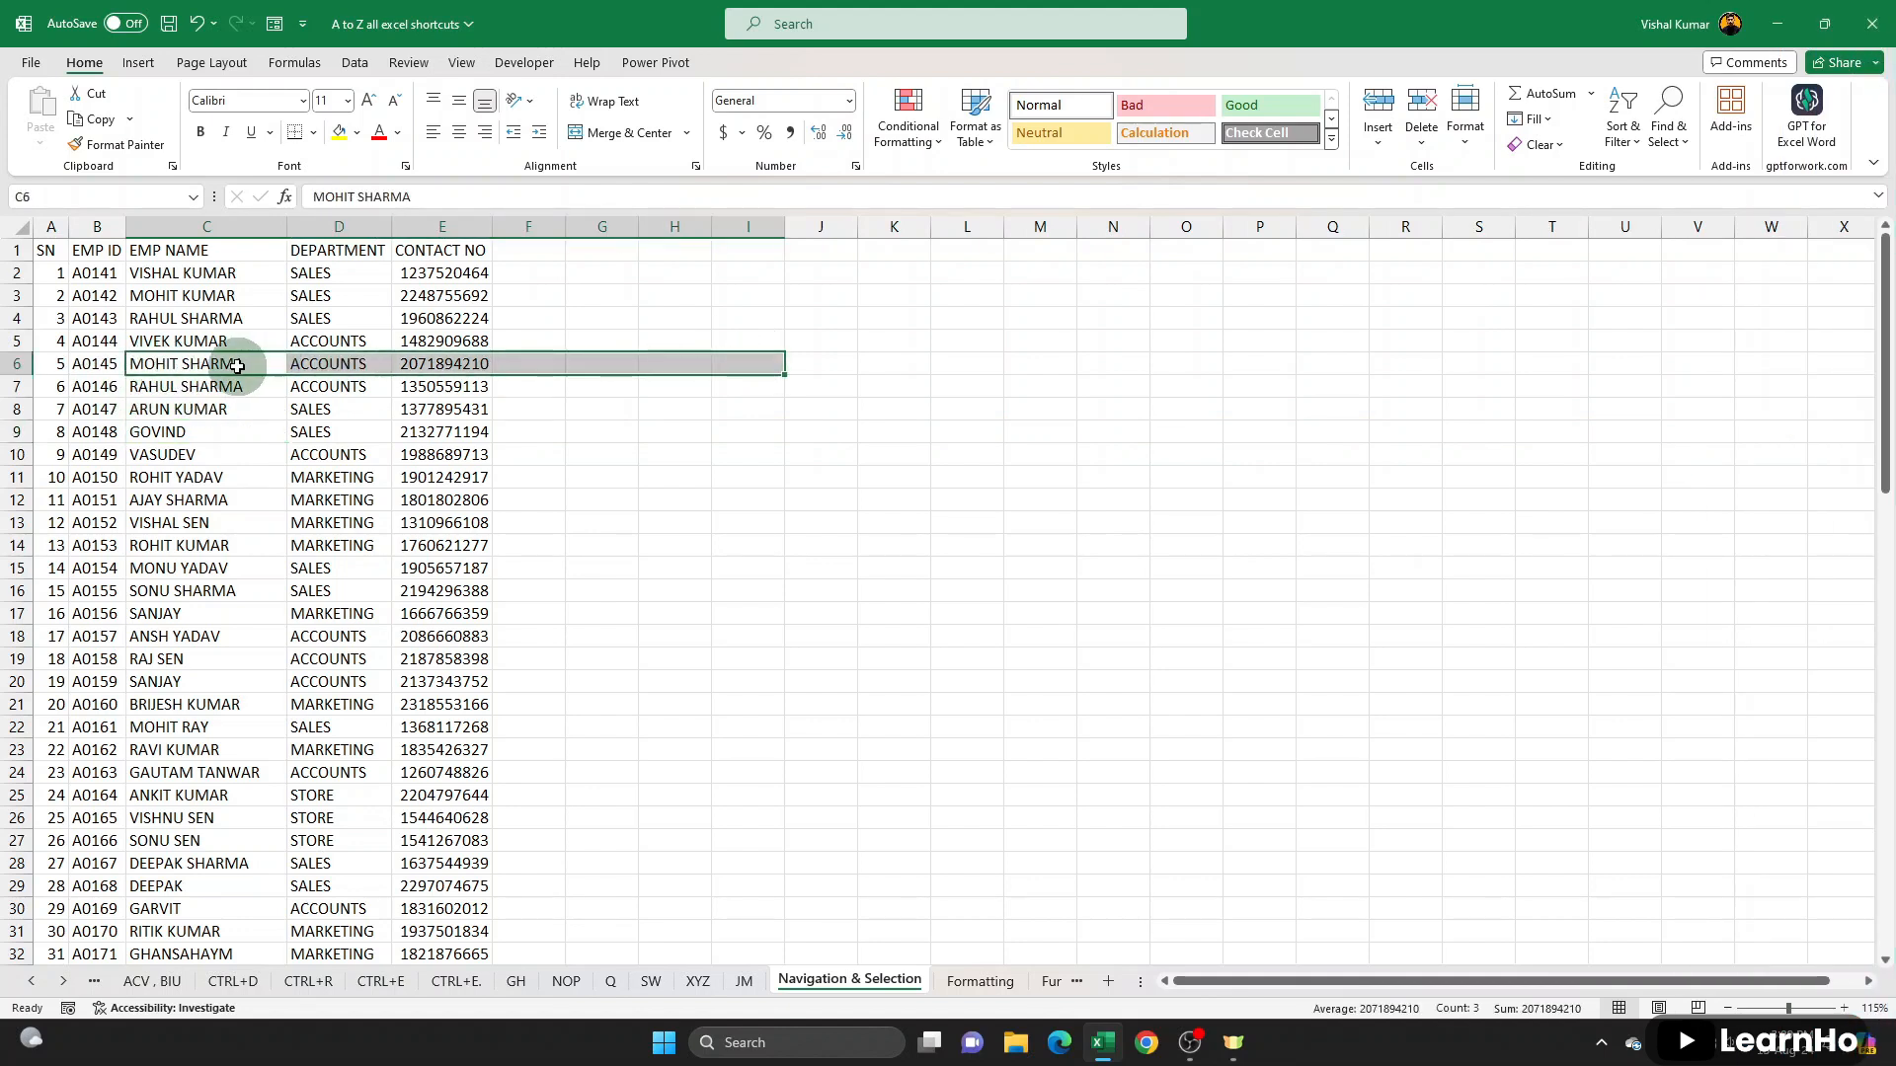
key(shift+space)
click(210, 454)
key(shift+space)
click(210, 591)
key(shift+space)
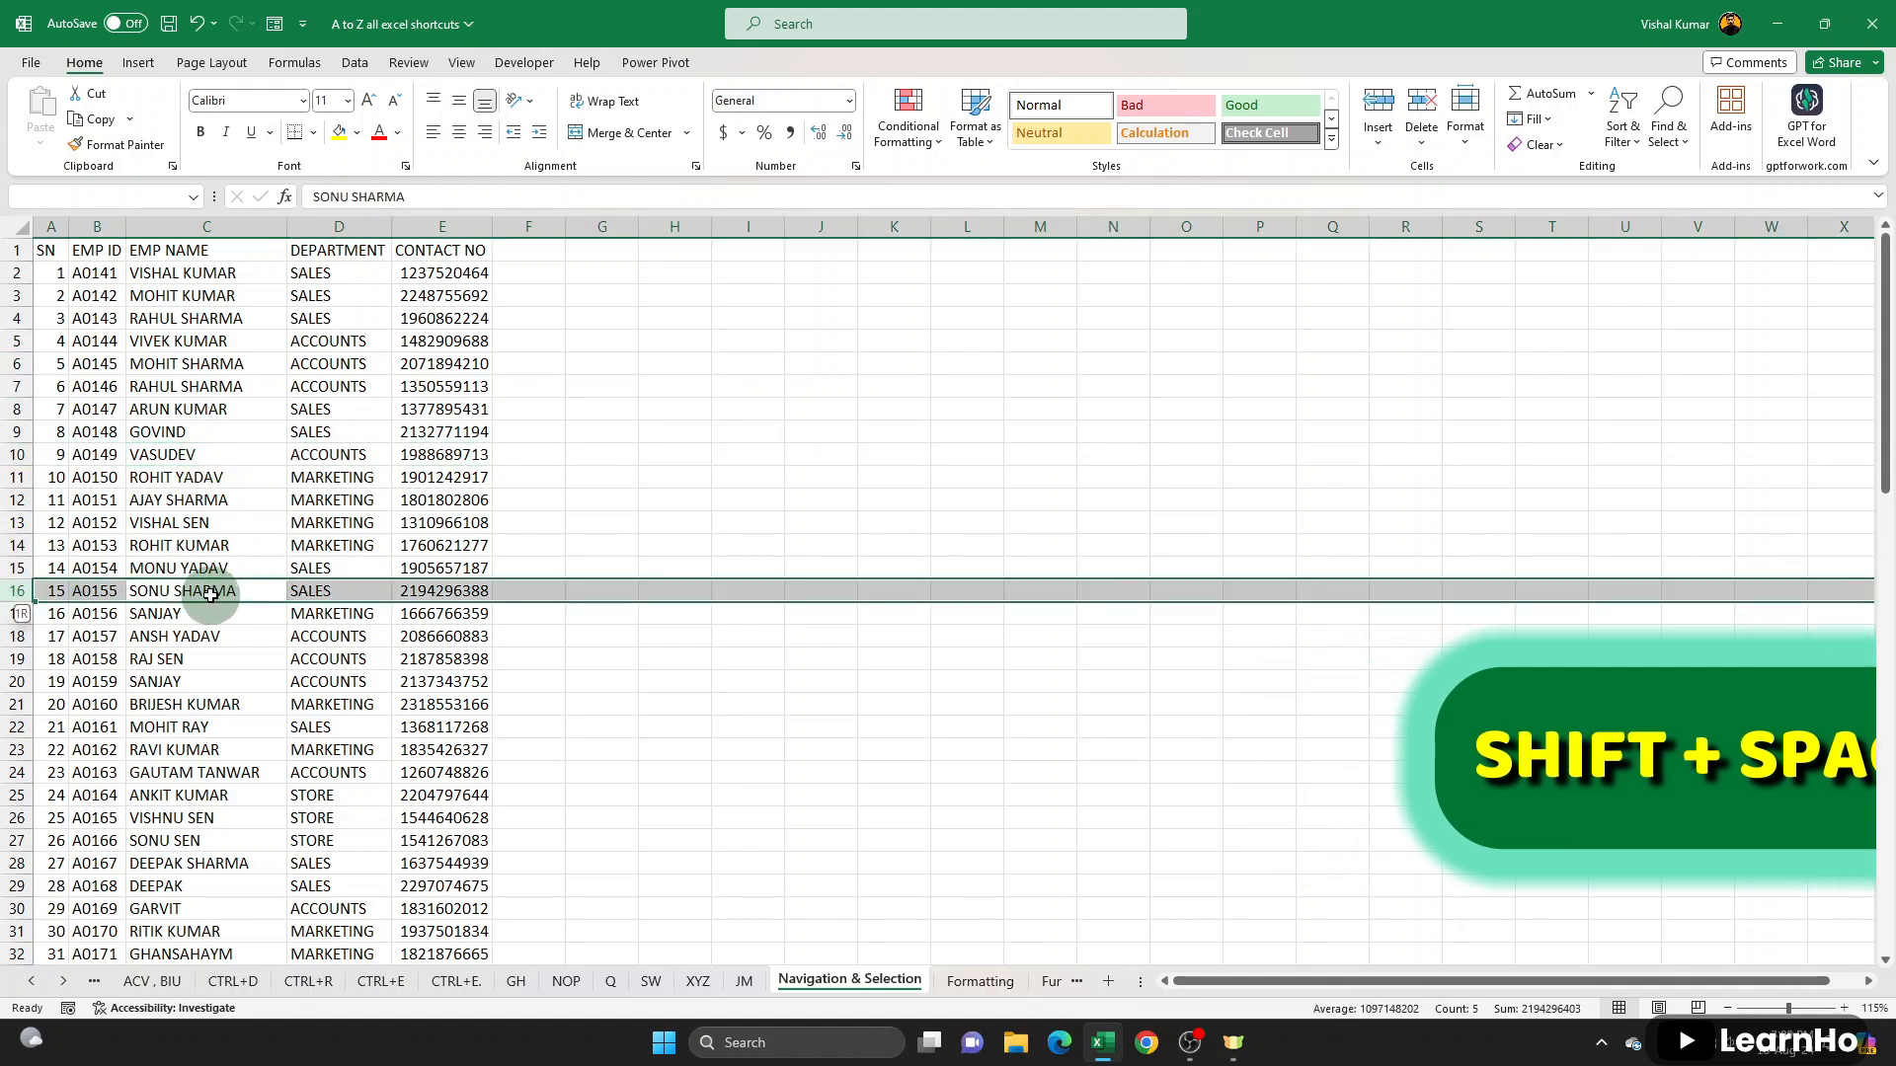
click(211, 499)
key(shift+space)
- Select the entire EMP NAME, DEPARTMENT and CONTACT NO columns in turn, and go back through DEPARTMENT to EMP NAME
click(212, 432)
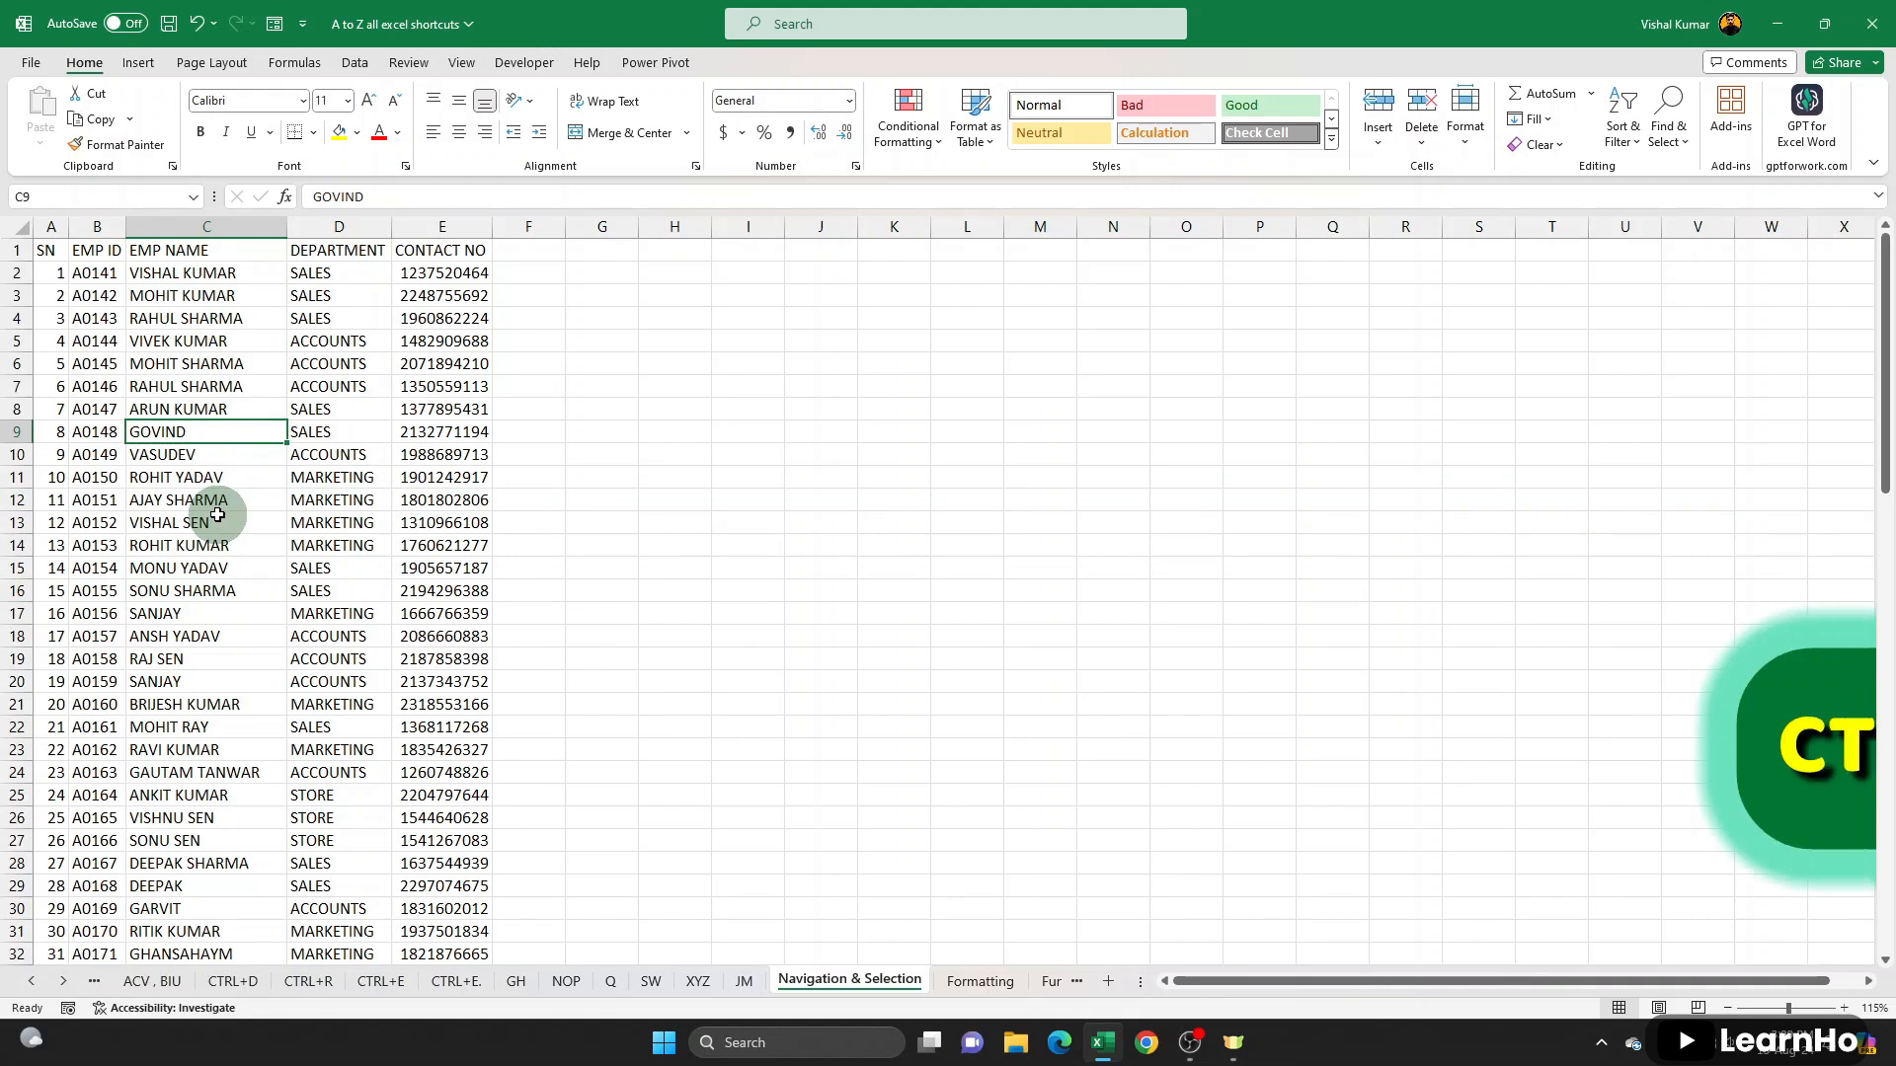
key(ctrl+space)
click(384, 478)
key(ctrl+space)
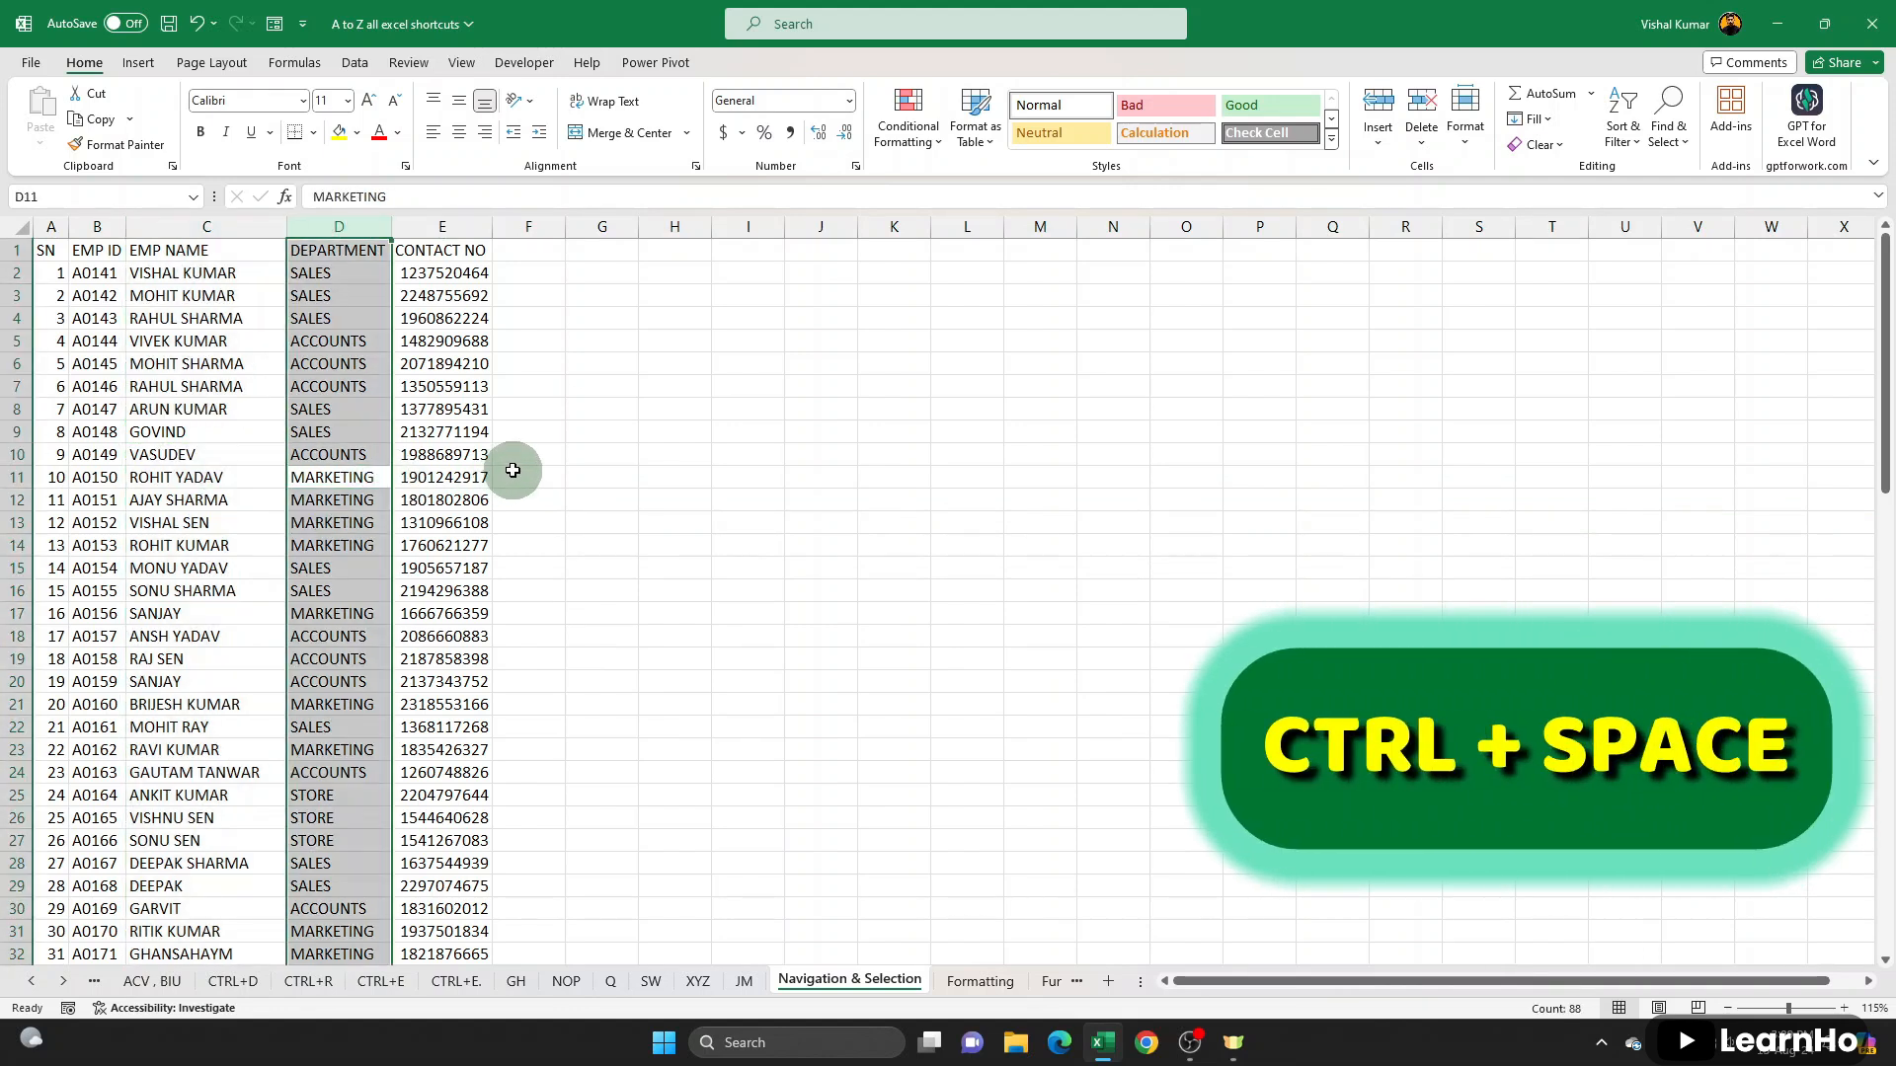
click(479, 450)
key(ctrl+space)
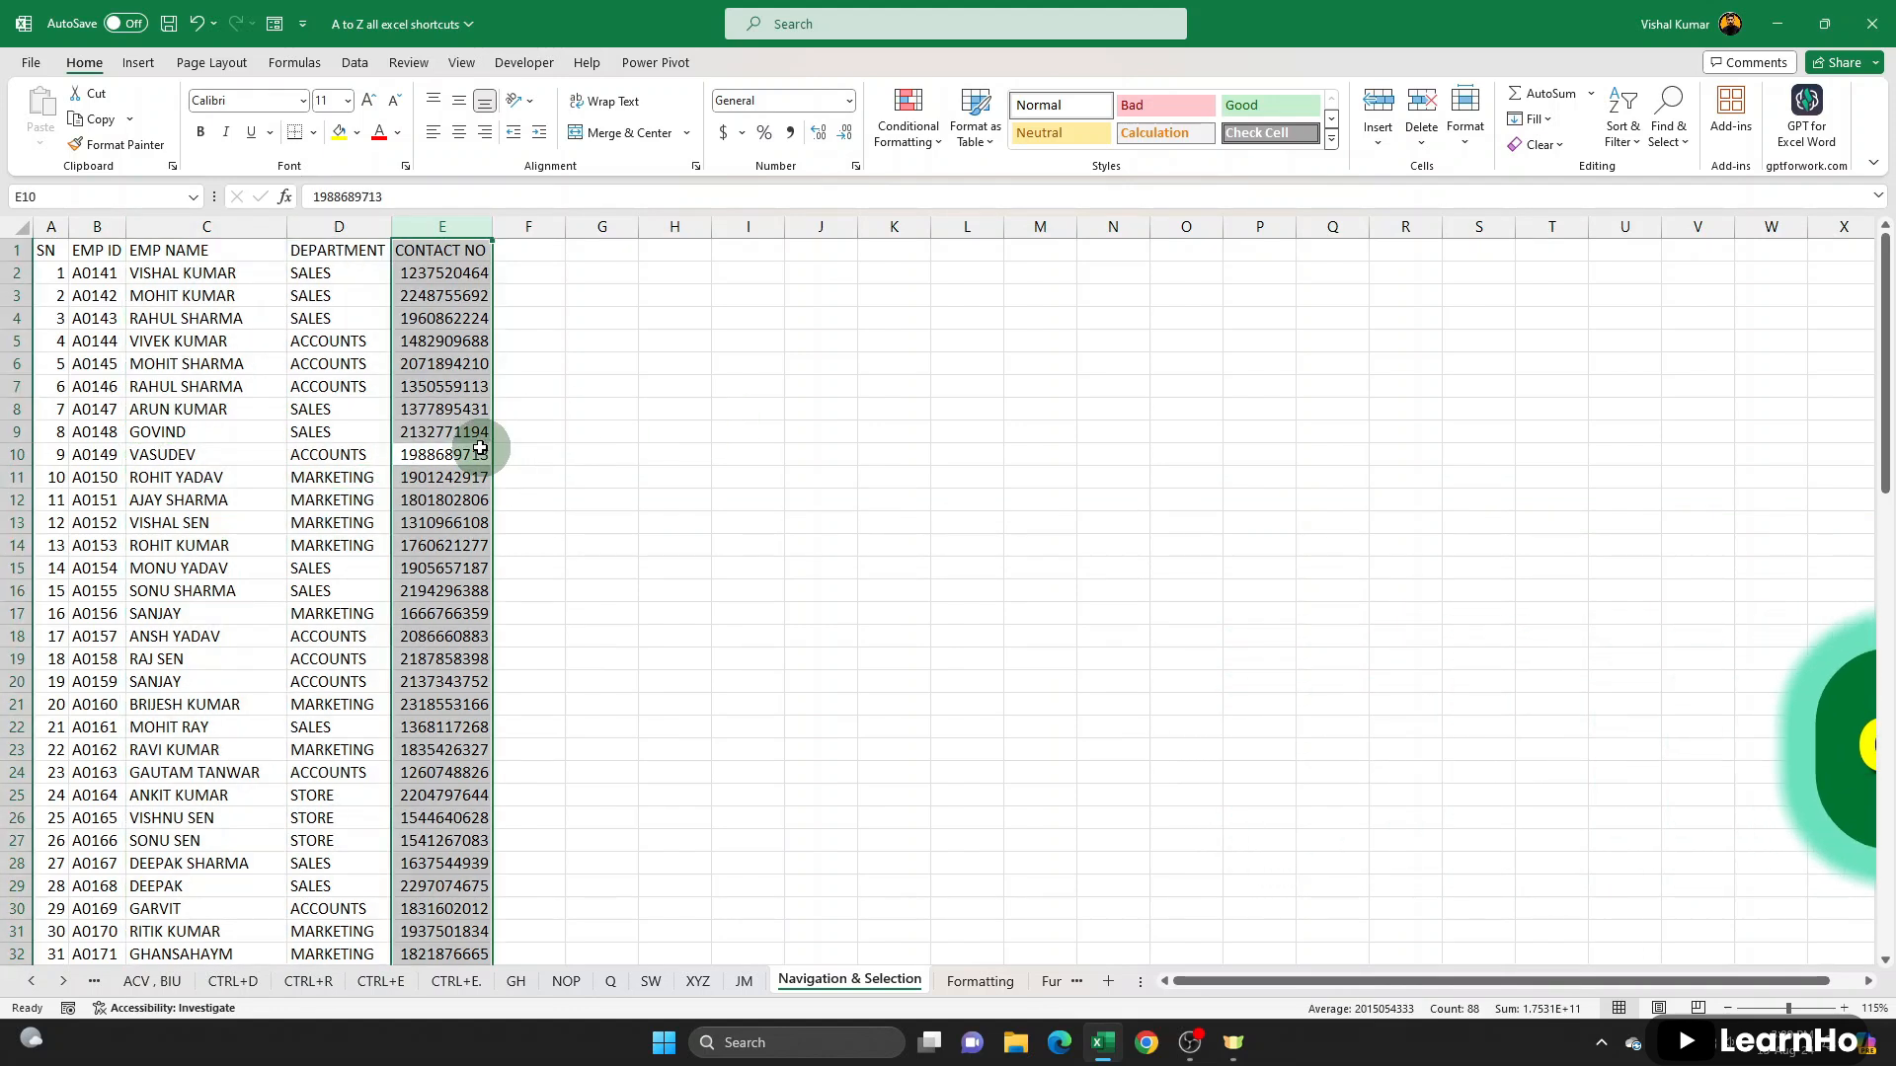
click(316, 430)
key(ctrl+space)
click(212, 418)
key(ctrl+space)
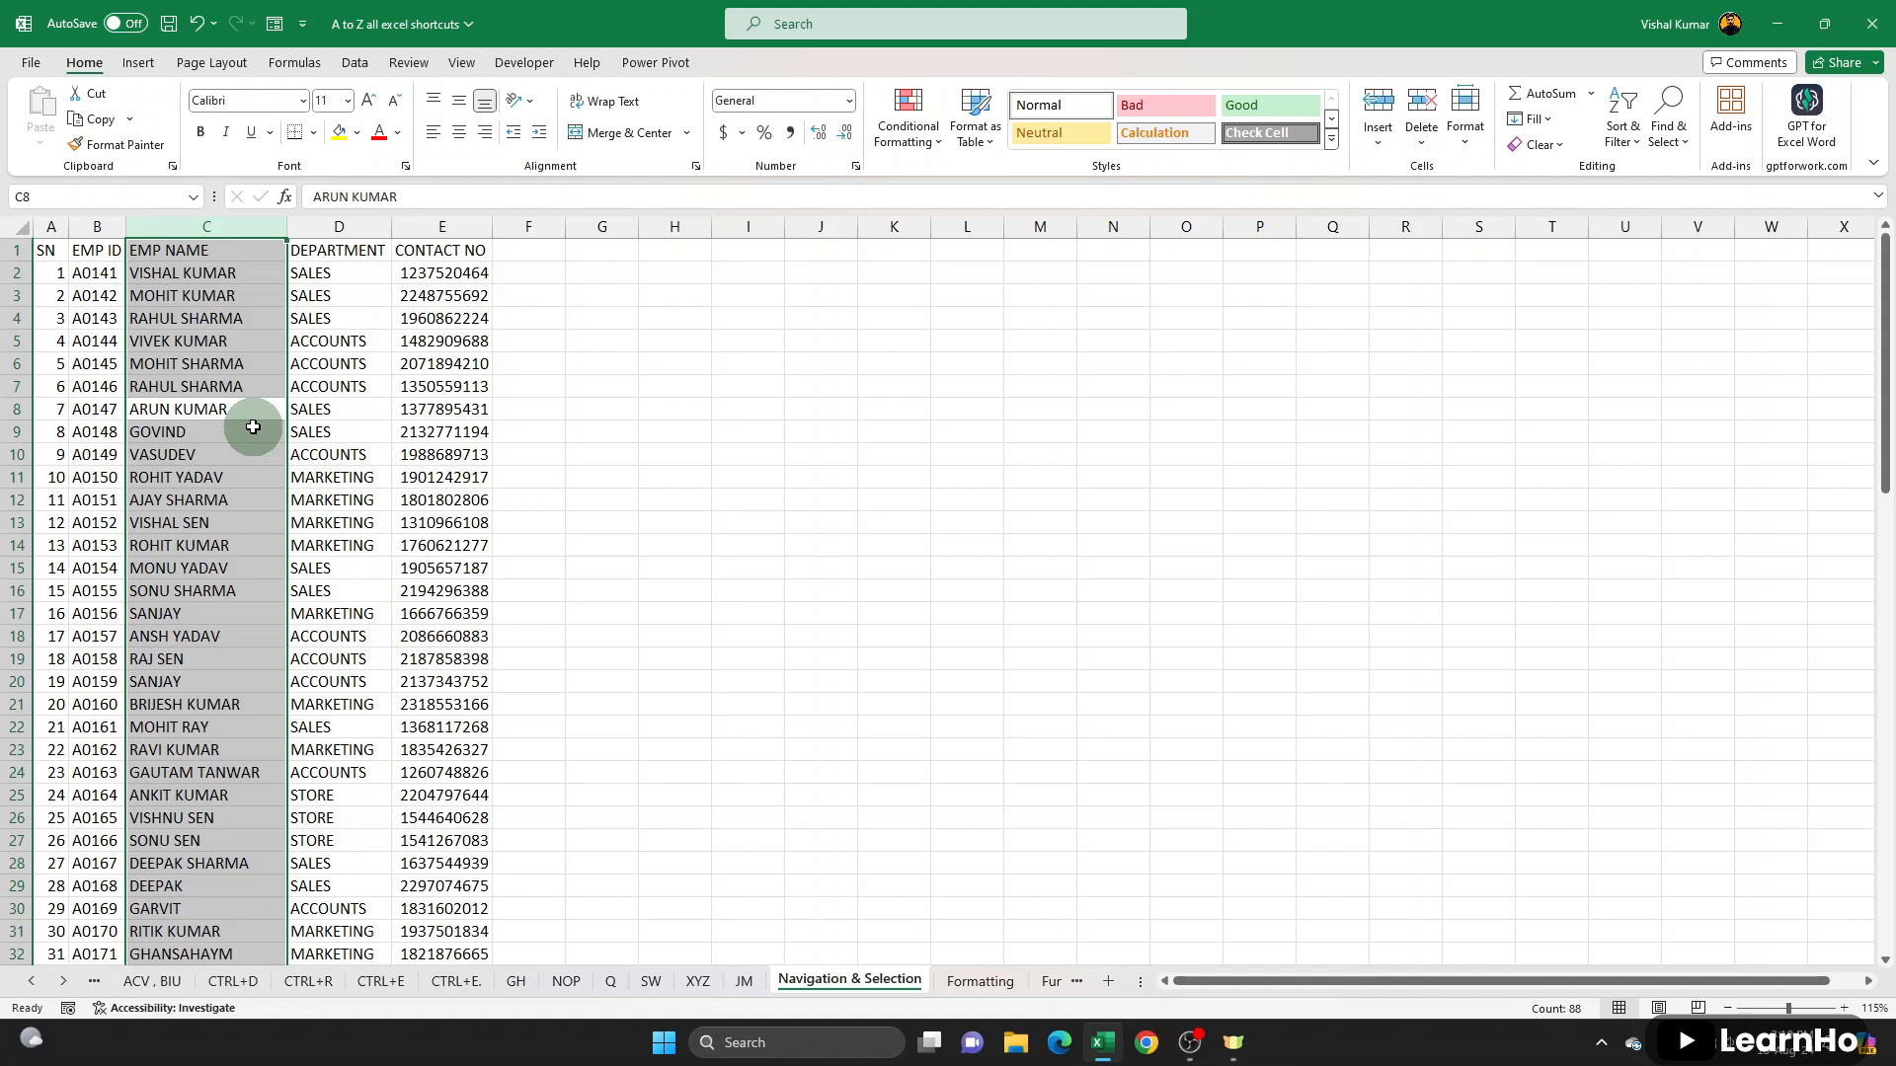
- Insert four blank columns before the EMP NAME column and delete them again
key(ctrl+shift+plus)
key(ctrl+shift+plus)
key(ctrl+shift+plus)
key(ctrl+shift+plus)
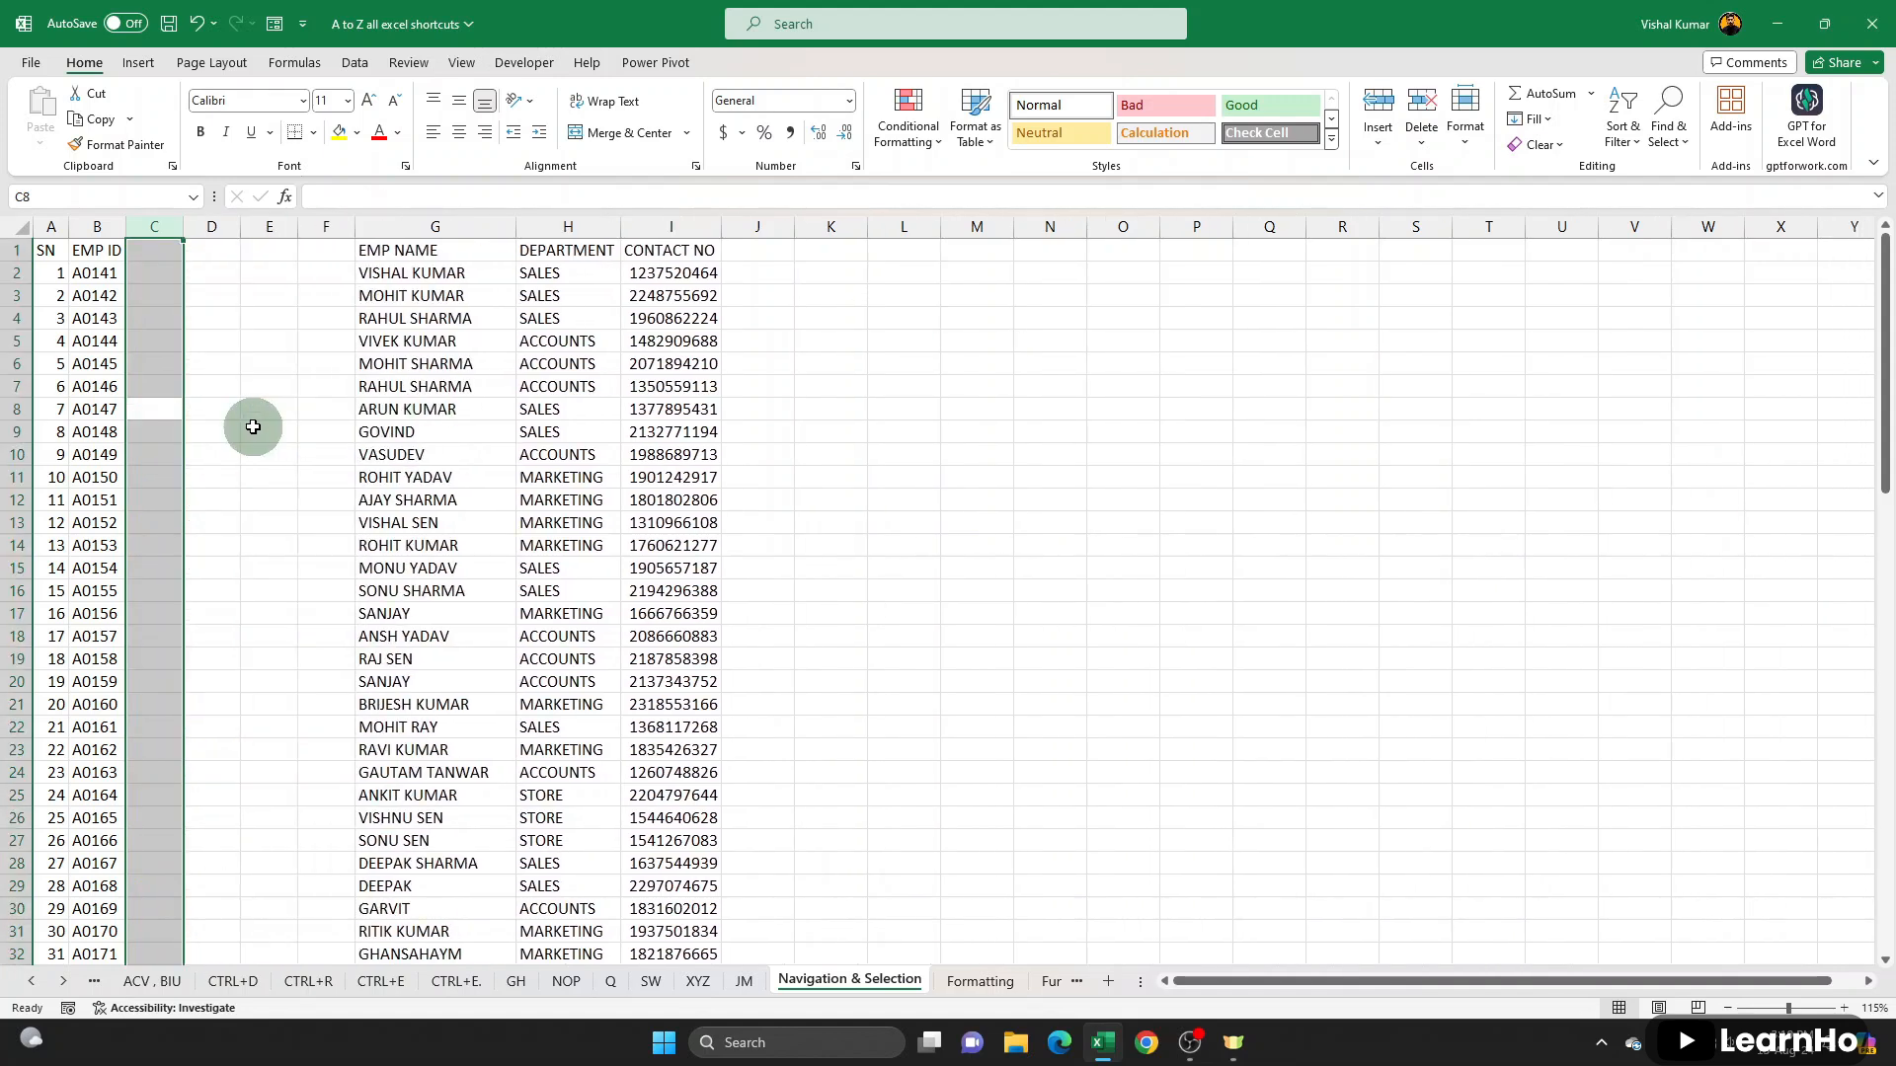
key(ctrl+minus)
key(ctrl+minus)
key(ctrl+minus)
key(ctrl+minus)
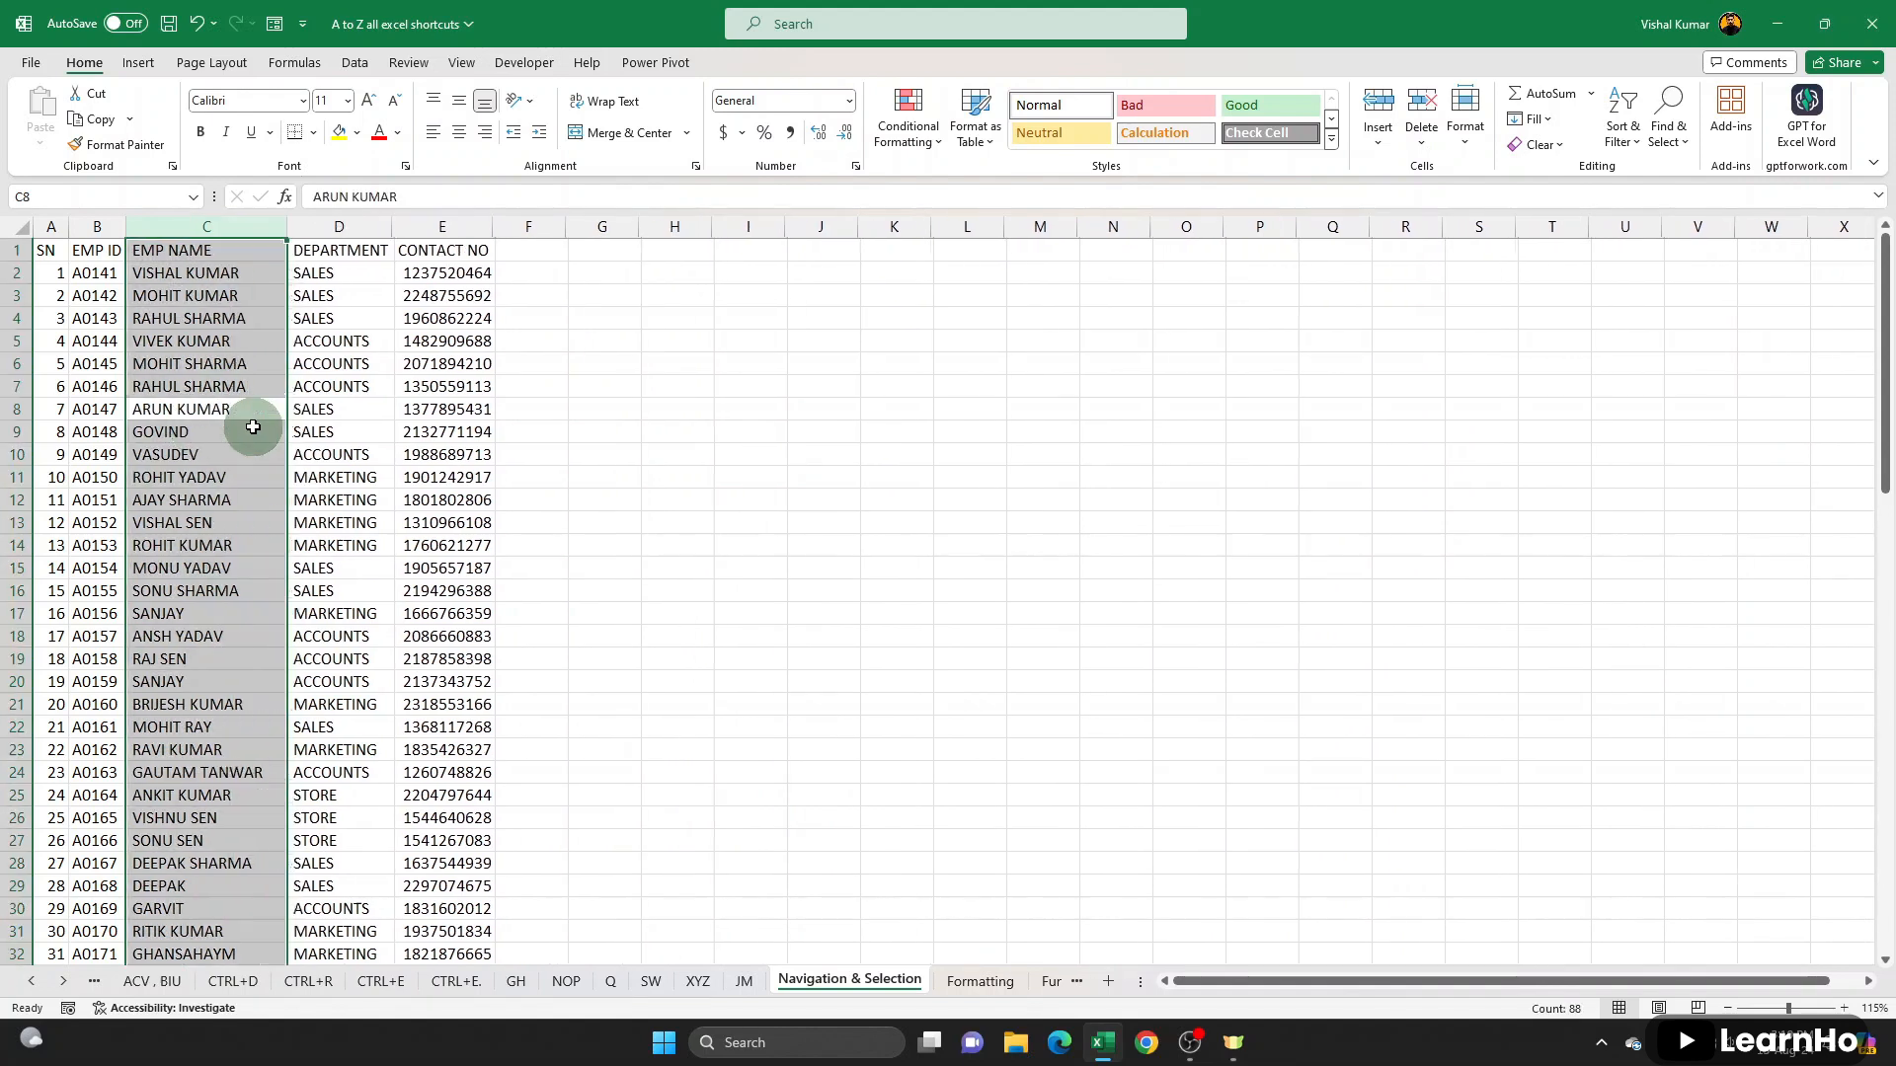
- Select the entire row 7, insert several blank rows above it, delete them again, and return to C6
click(254, 388)
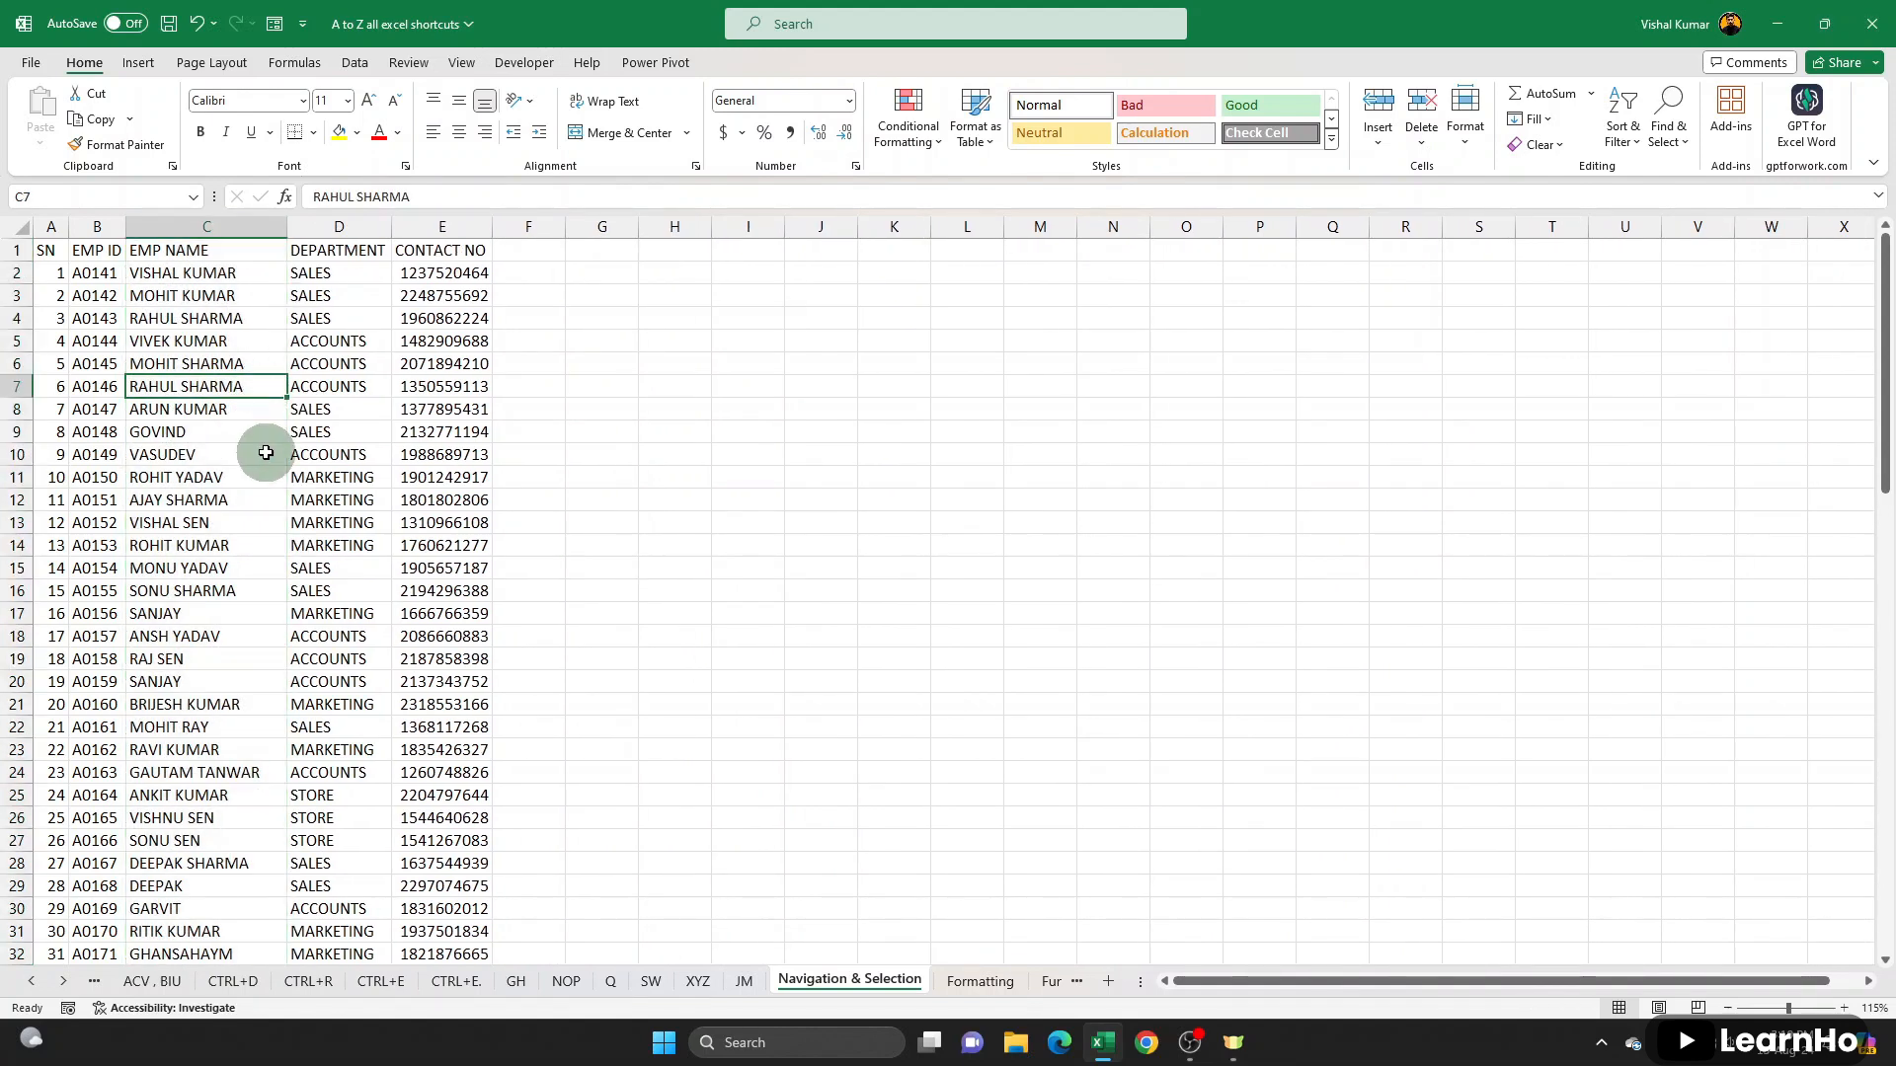
key(shift+space)
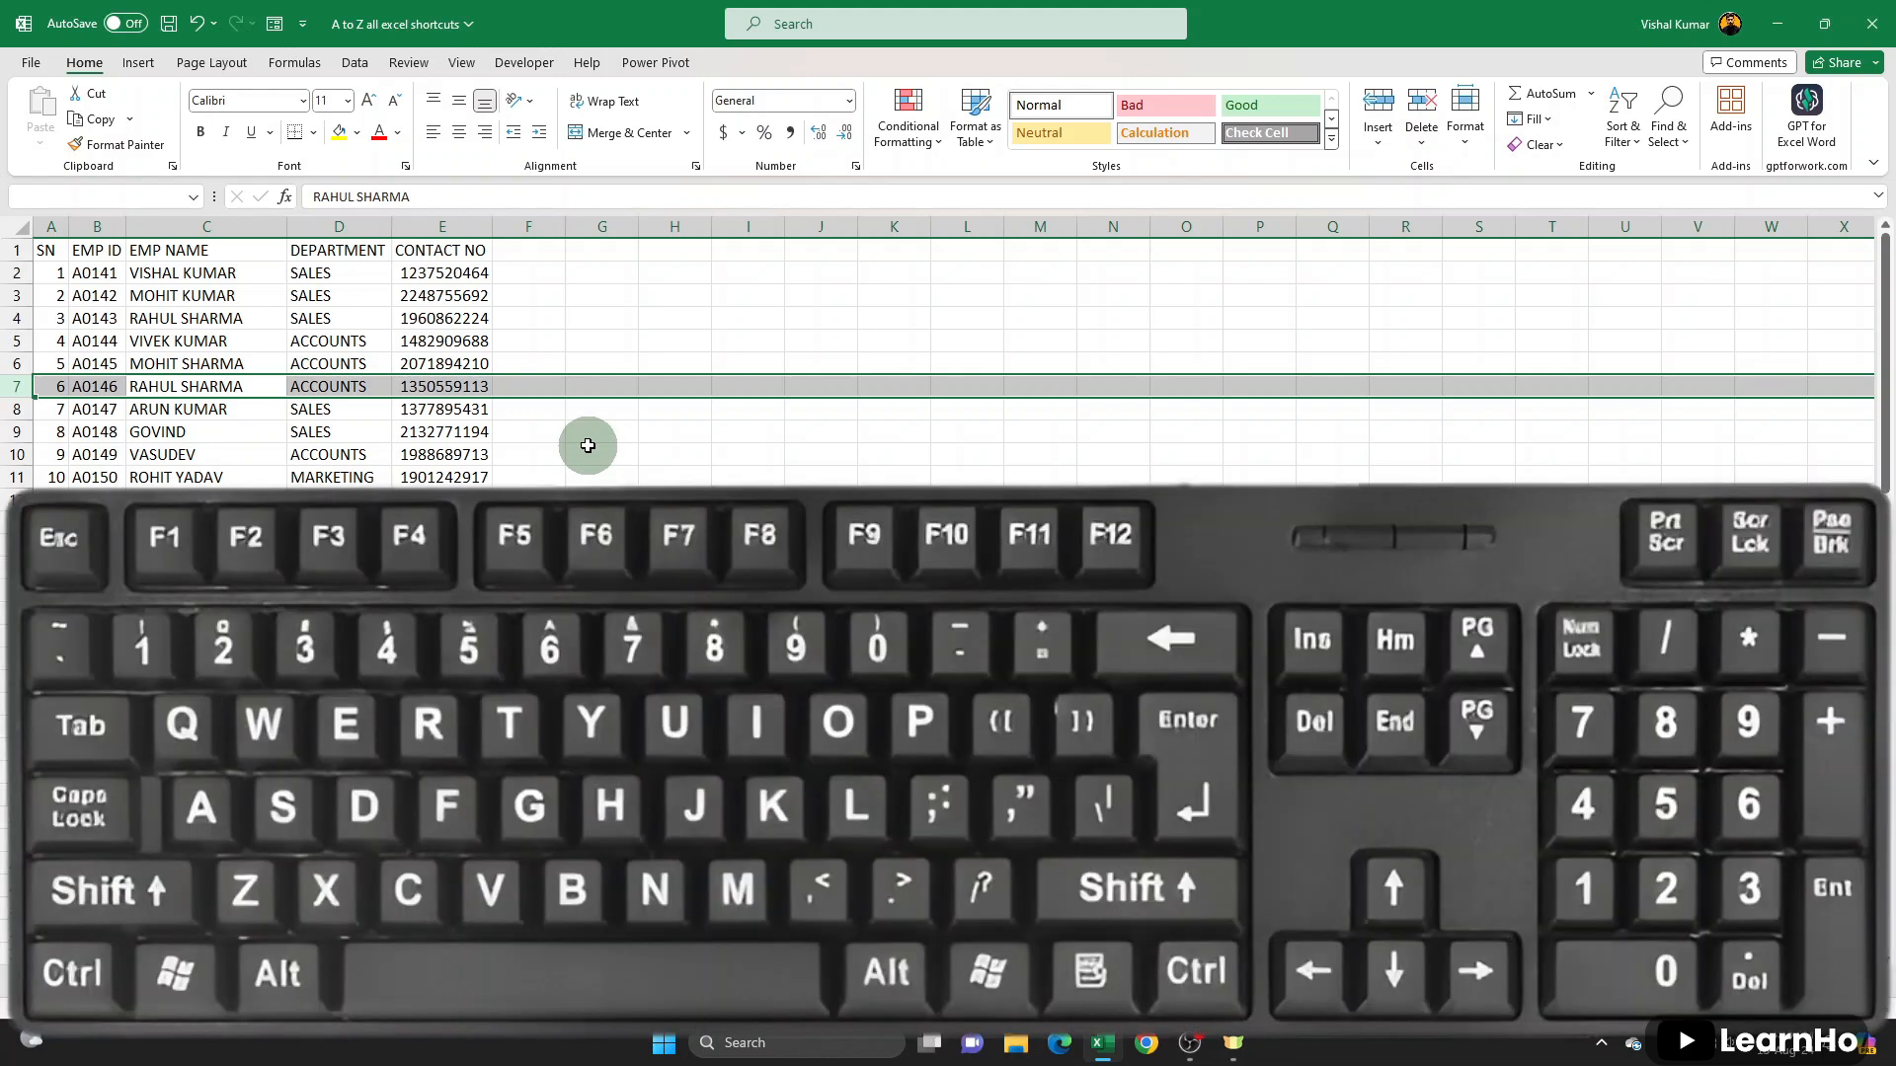
key(ctrl+plus)
key(ctrl+plus)
key(ctrl+plus)
key(ctrl+plus)
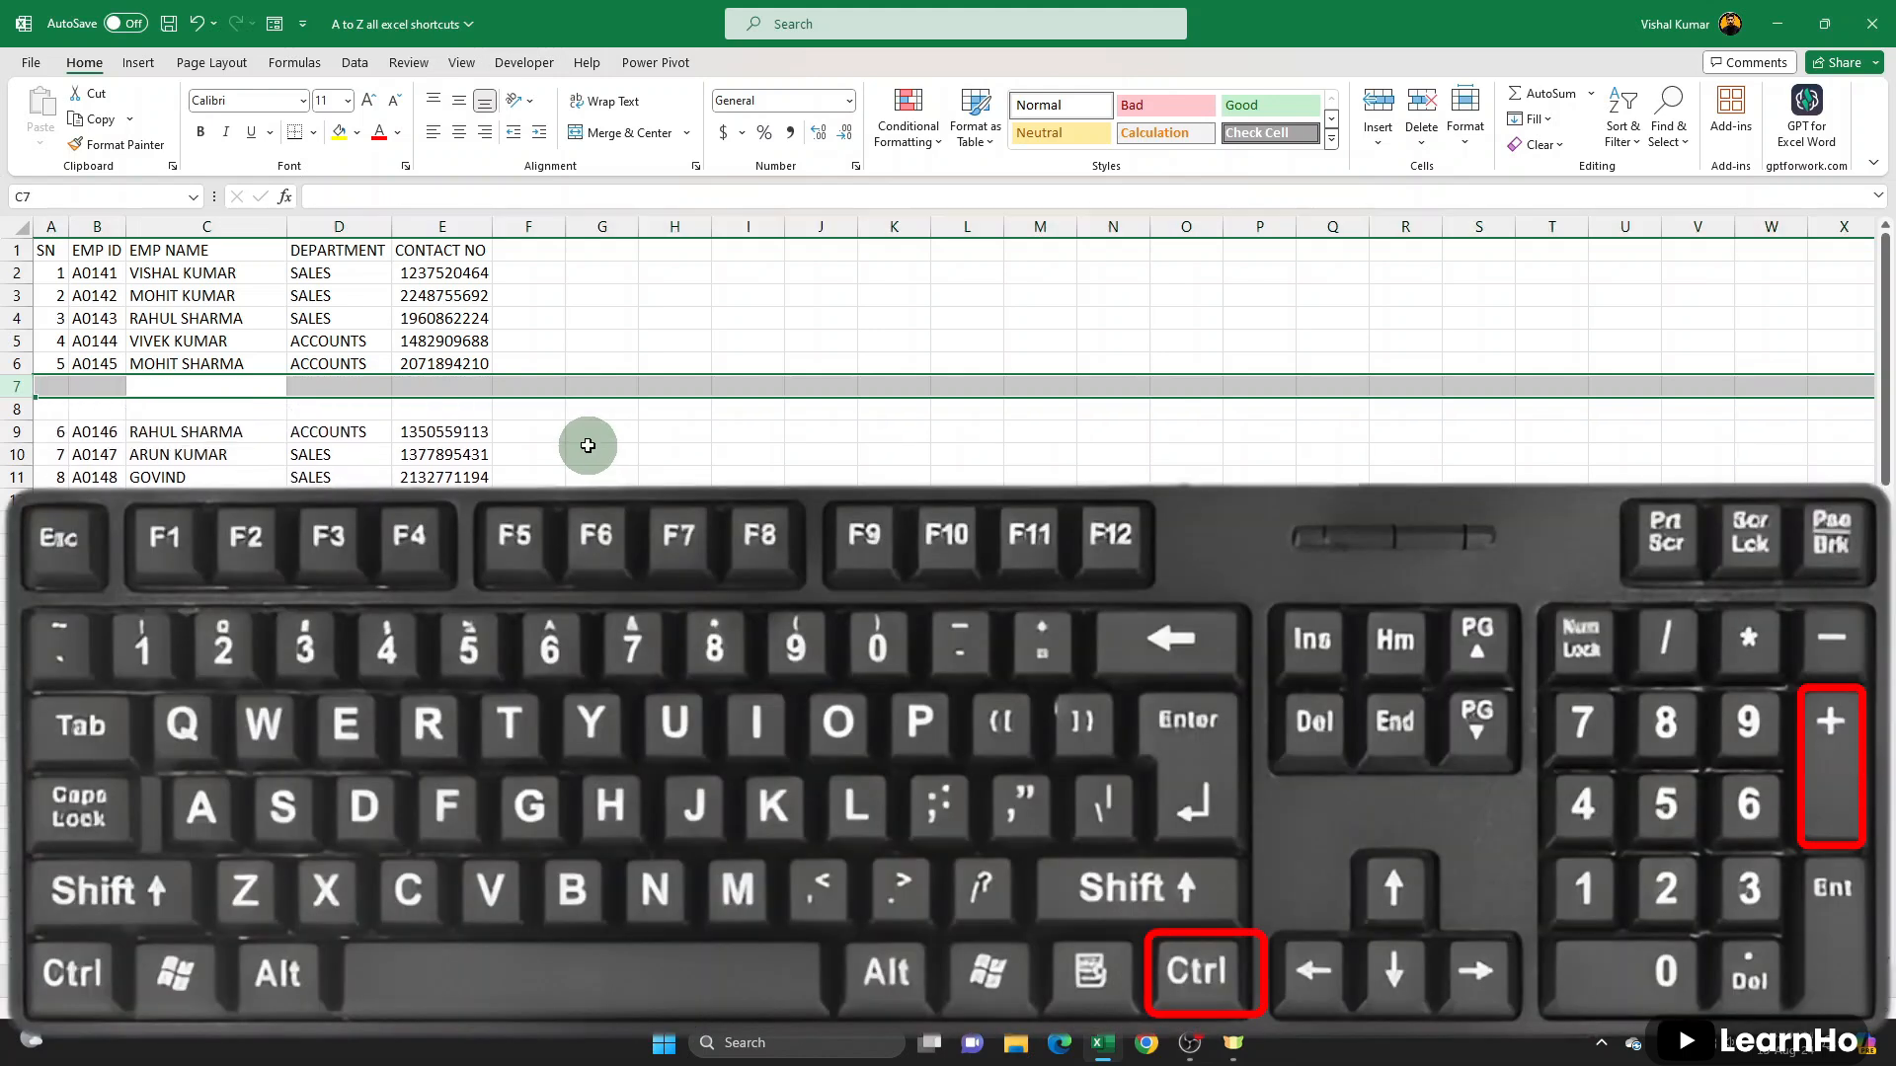
key(ctrl+minus)
key(ctrl+minus)
key(ctrl+minus)
key(ctrl+minus)
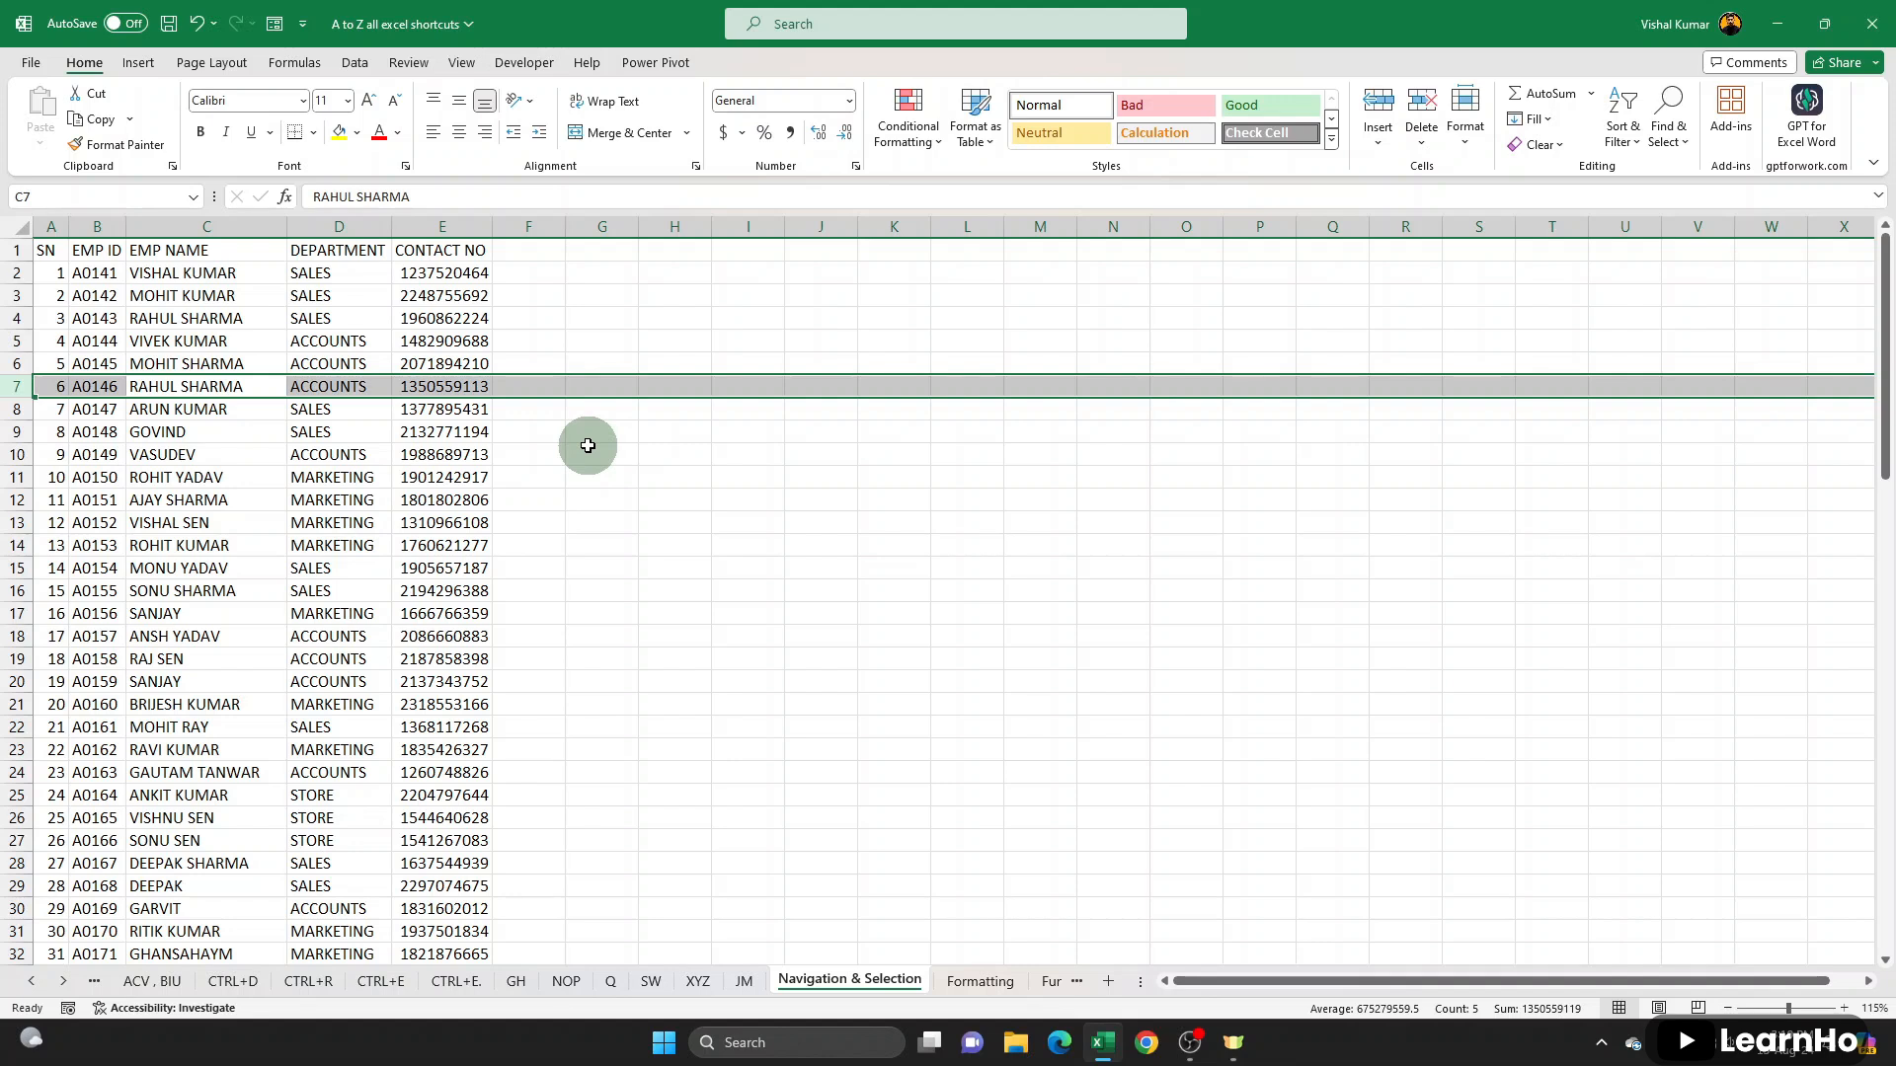
key(Up)
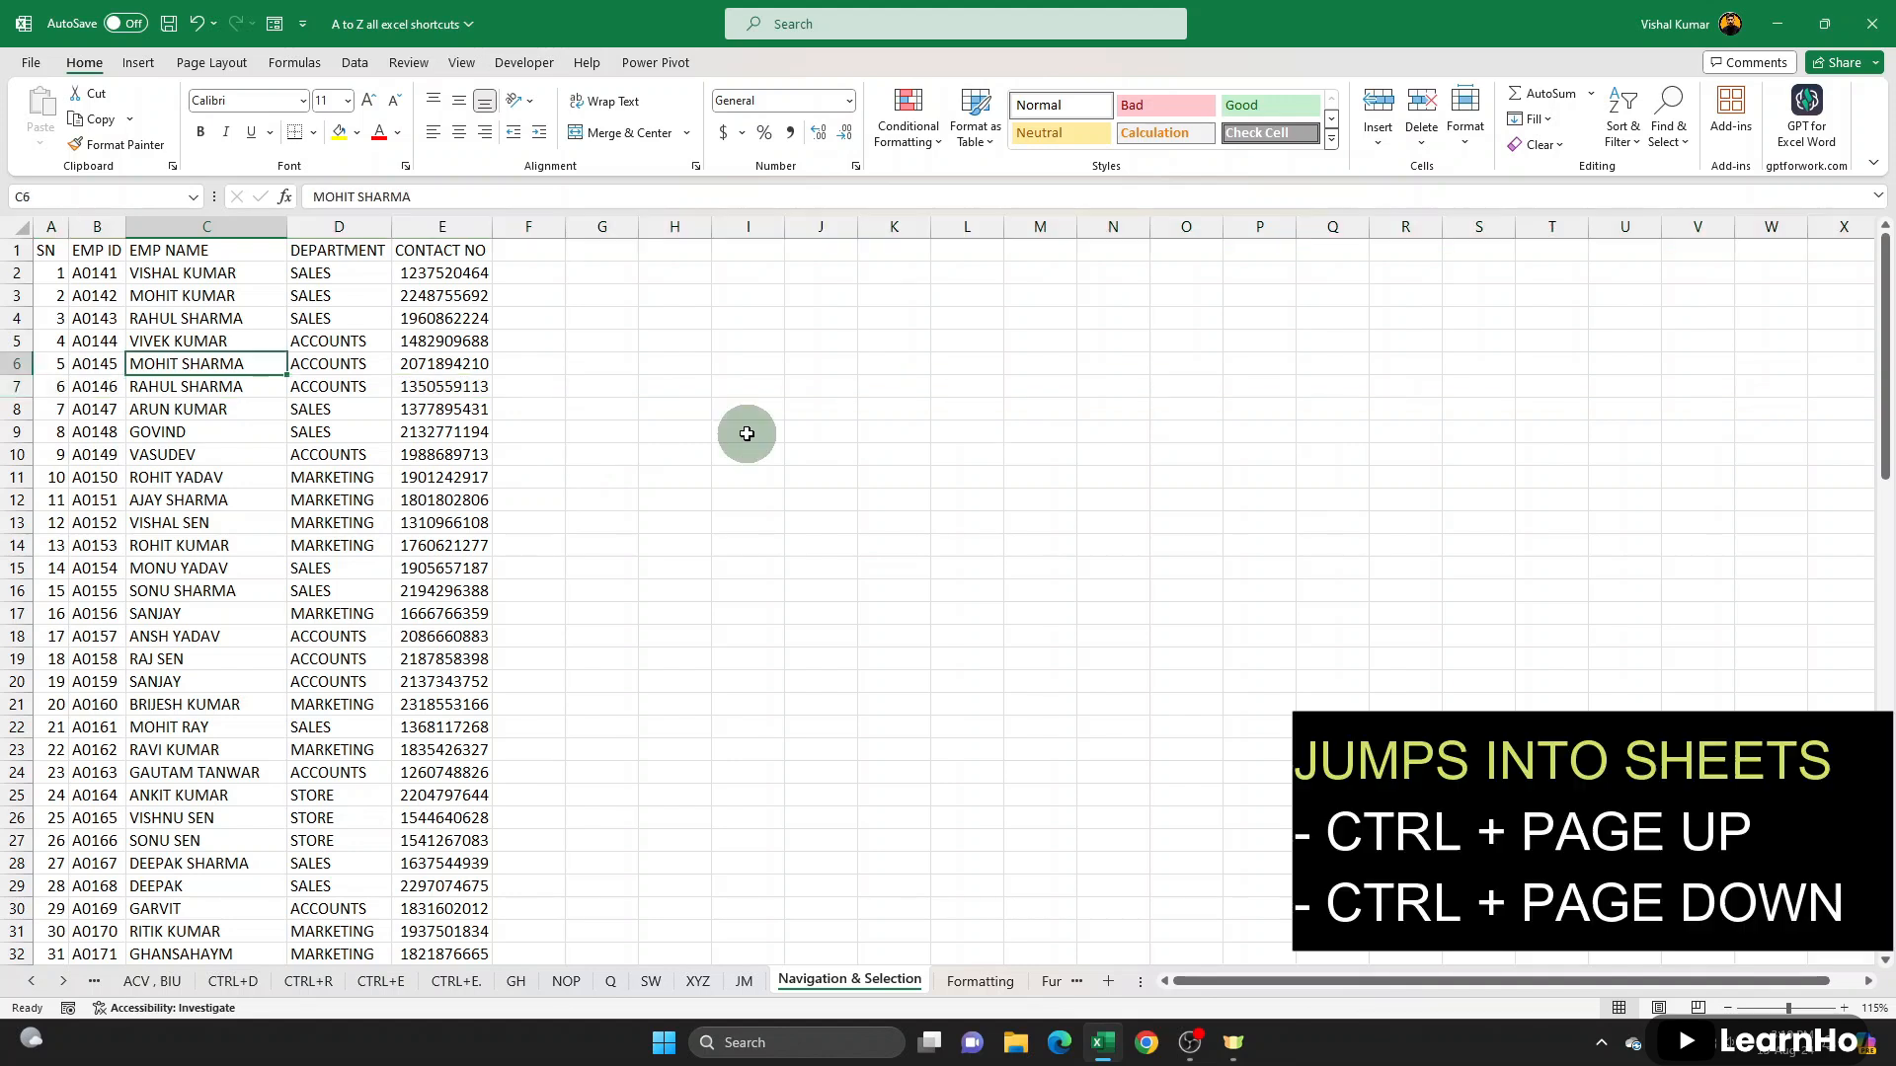
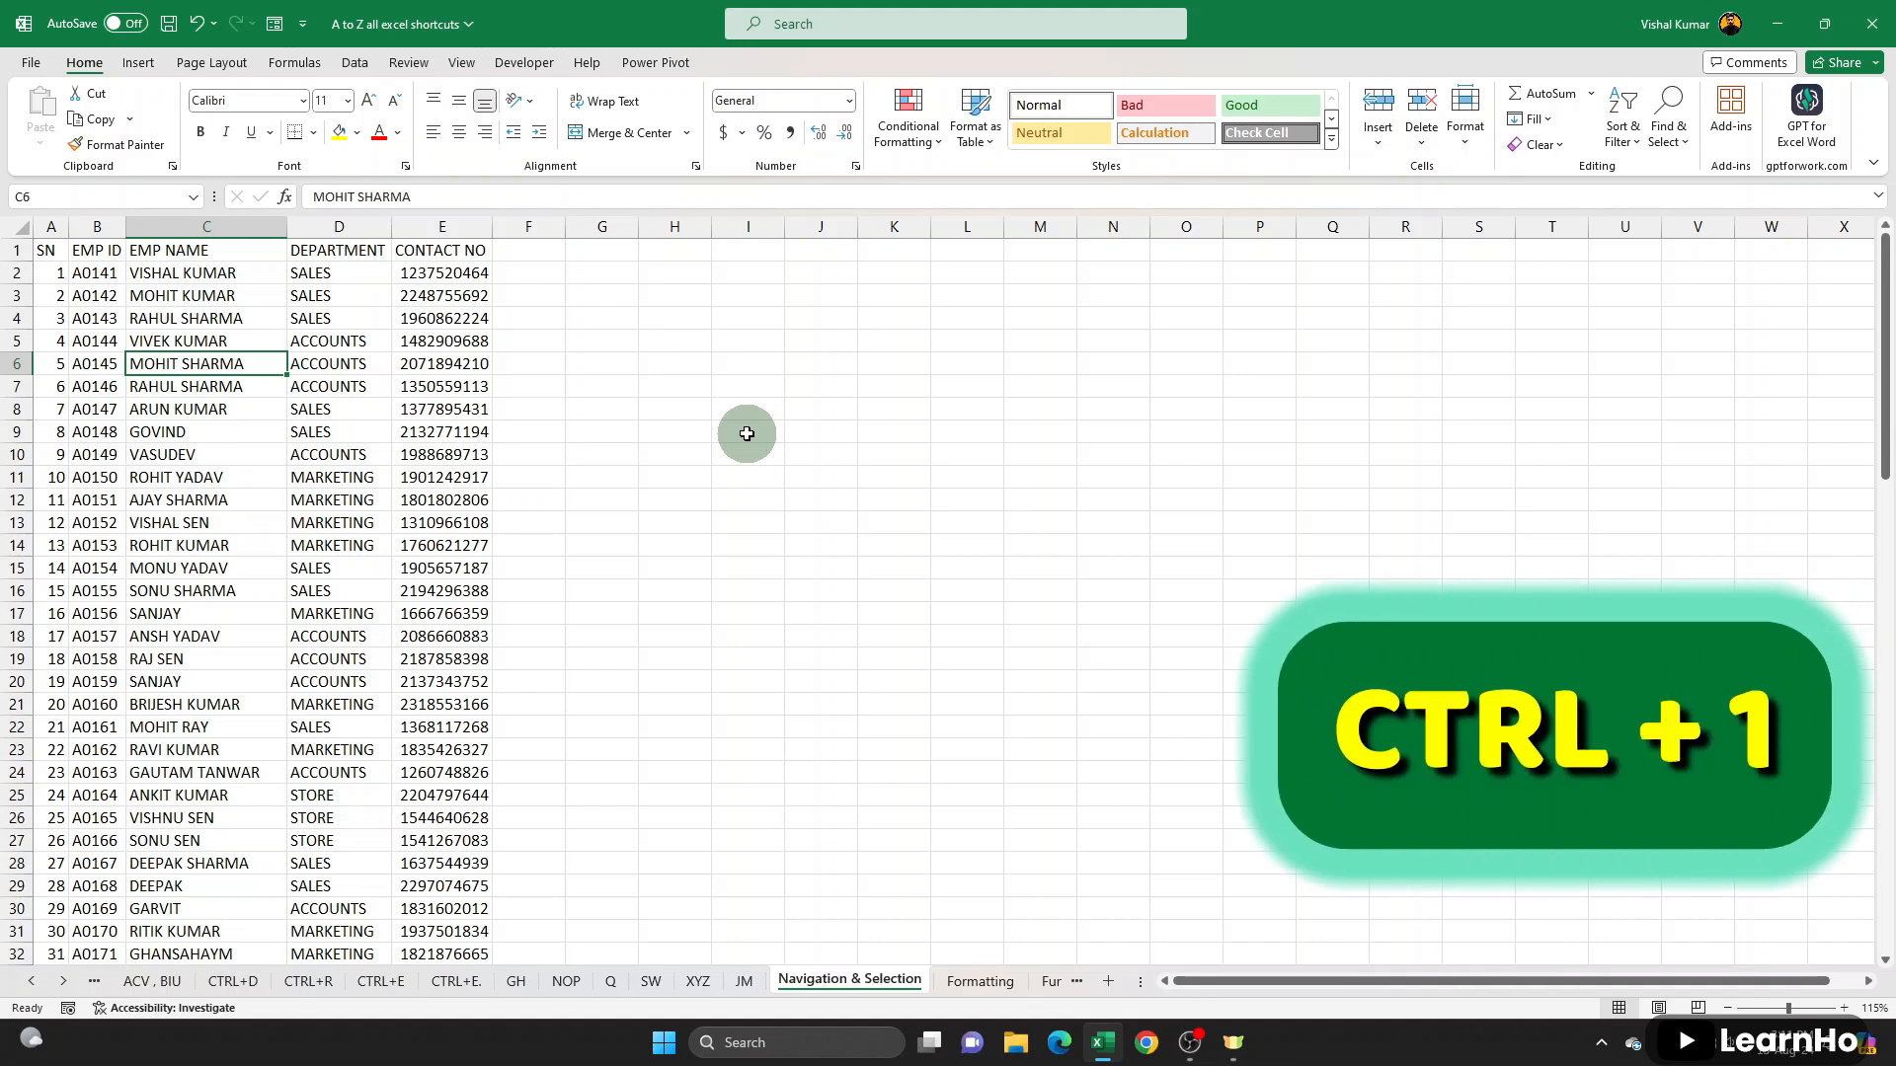
- Open the cell formatting settings for C6 and examine the number categories, including Currency, Accounting, the Date types, Custom and Percentage
key(ctrl+1)
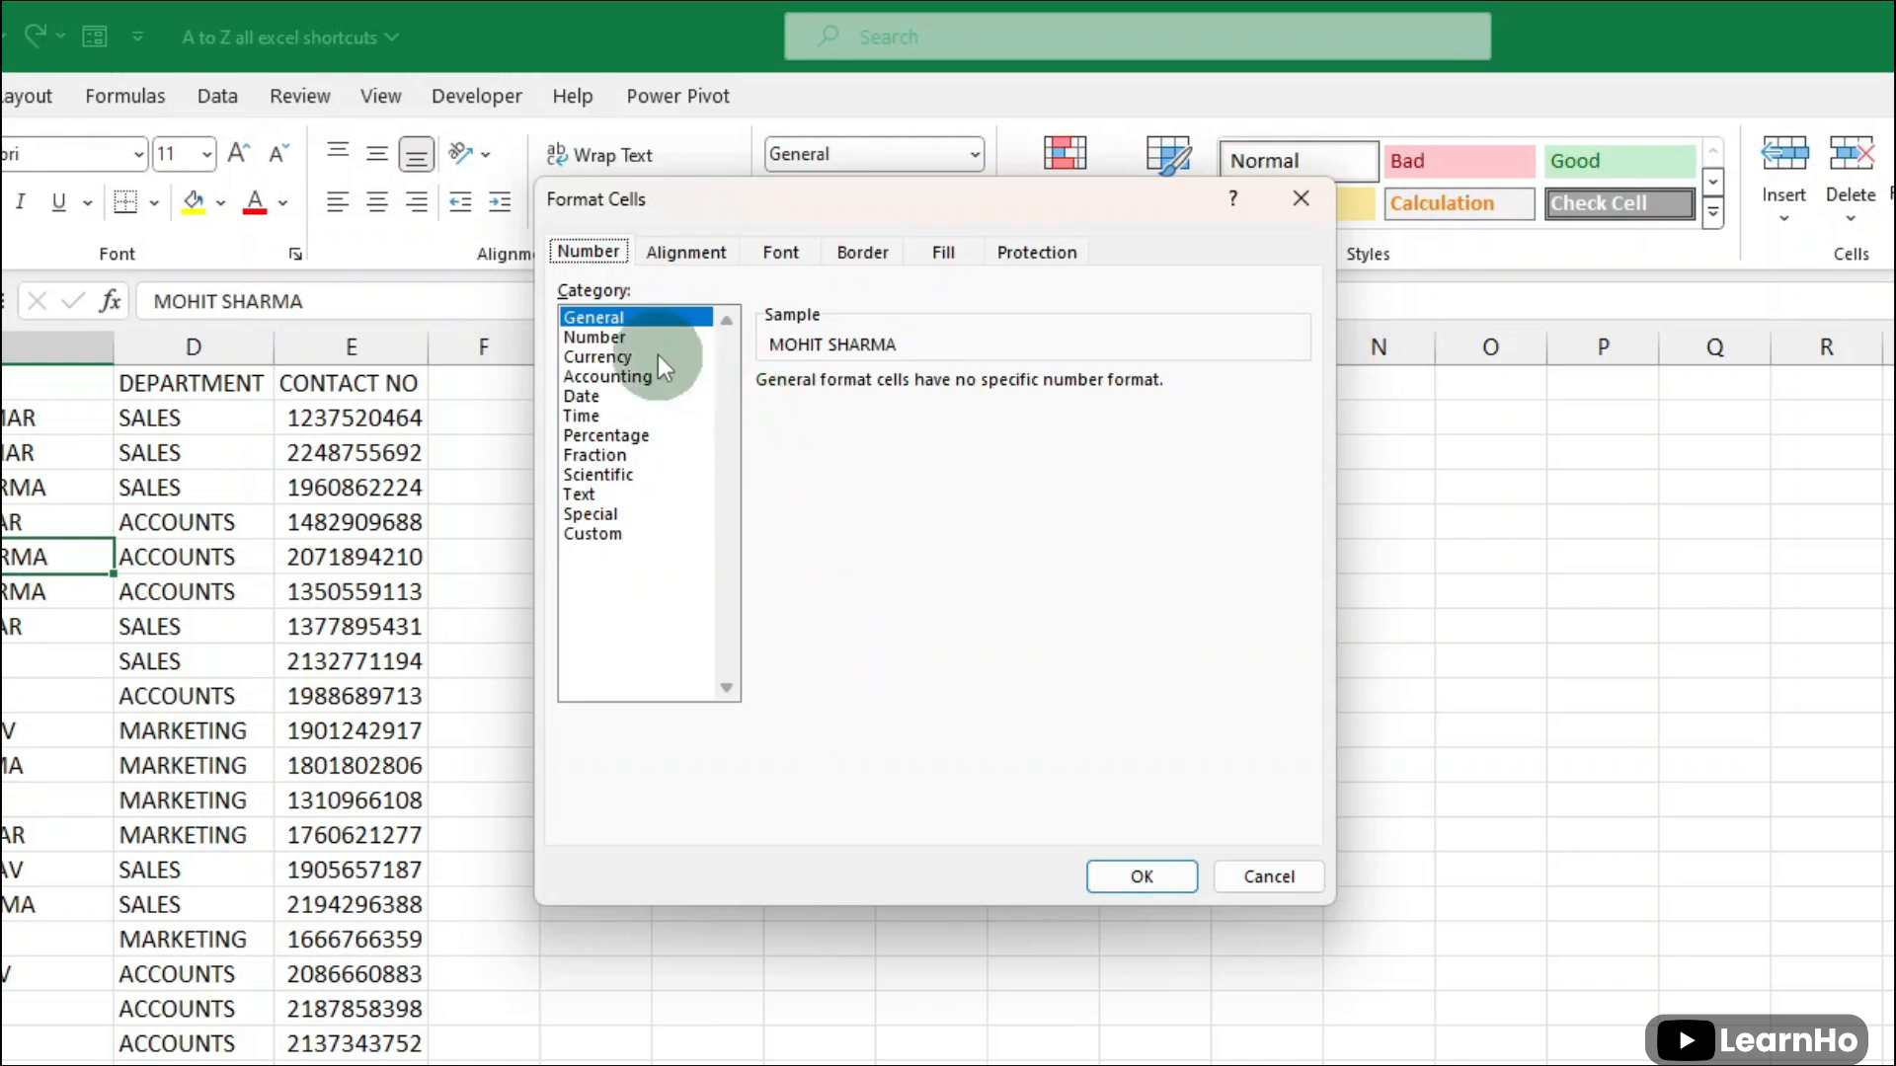
click(624, 339)
click(624, 356)
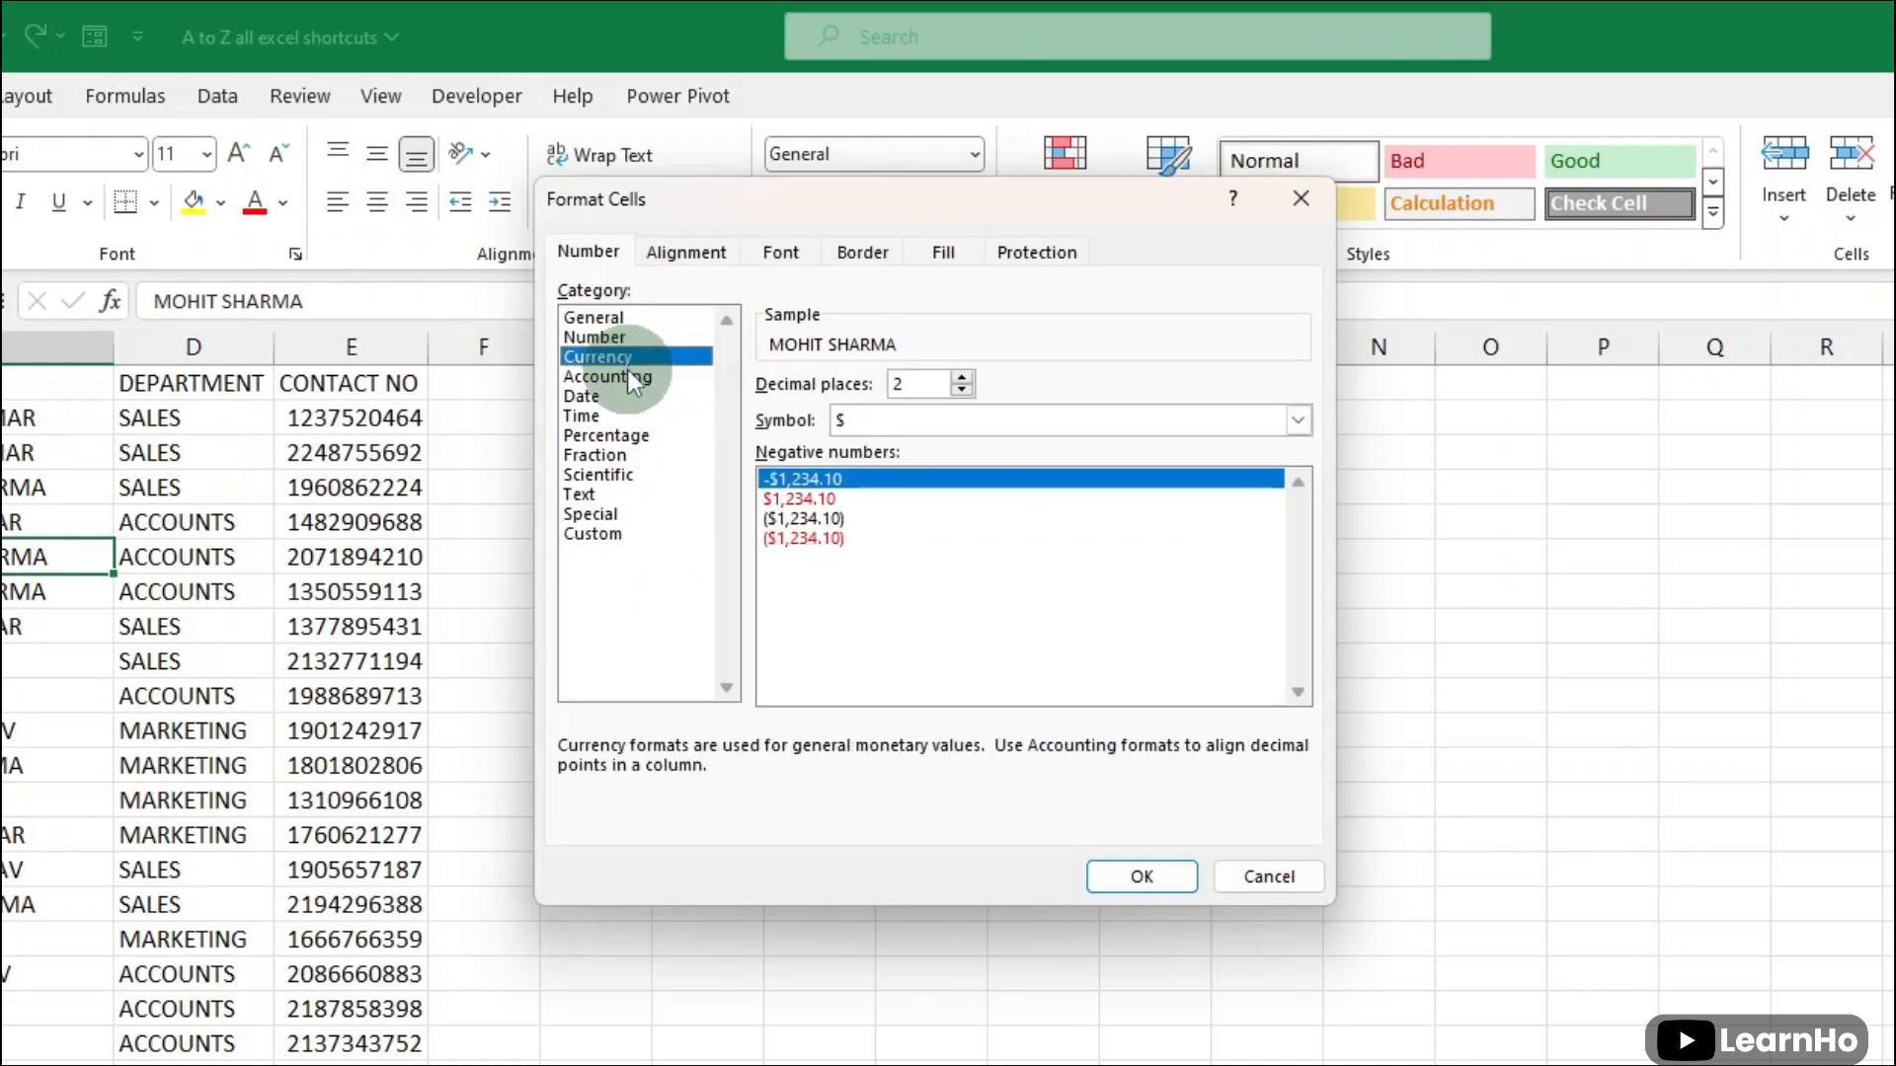
click(625, 376)
click(624, 400)
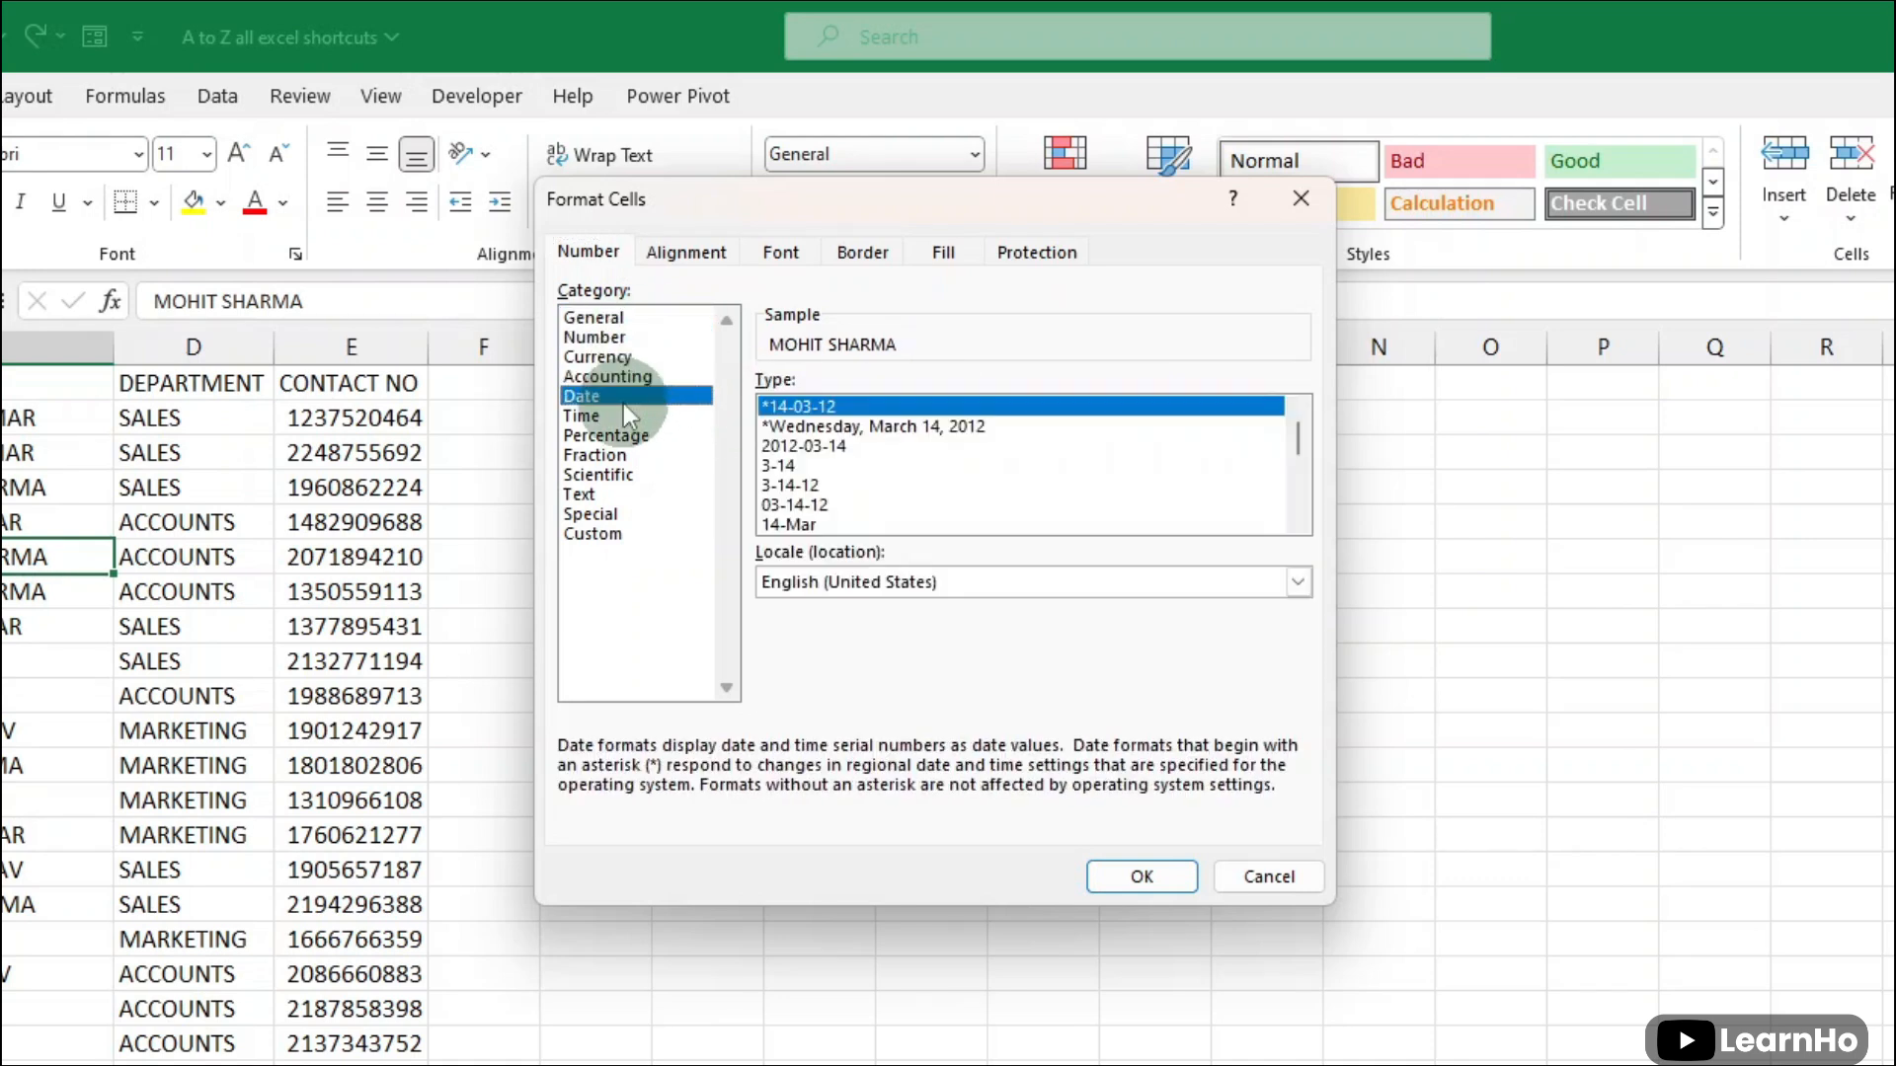
click(820, 431)
click(826, 466)
click(828, 488)
click(831, 516)
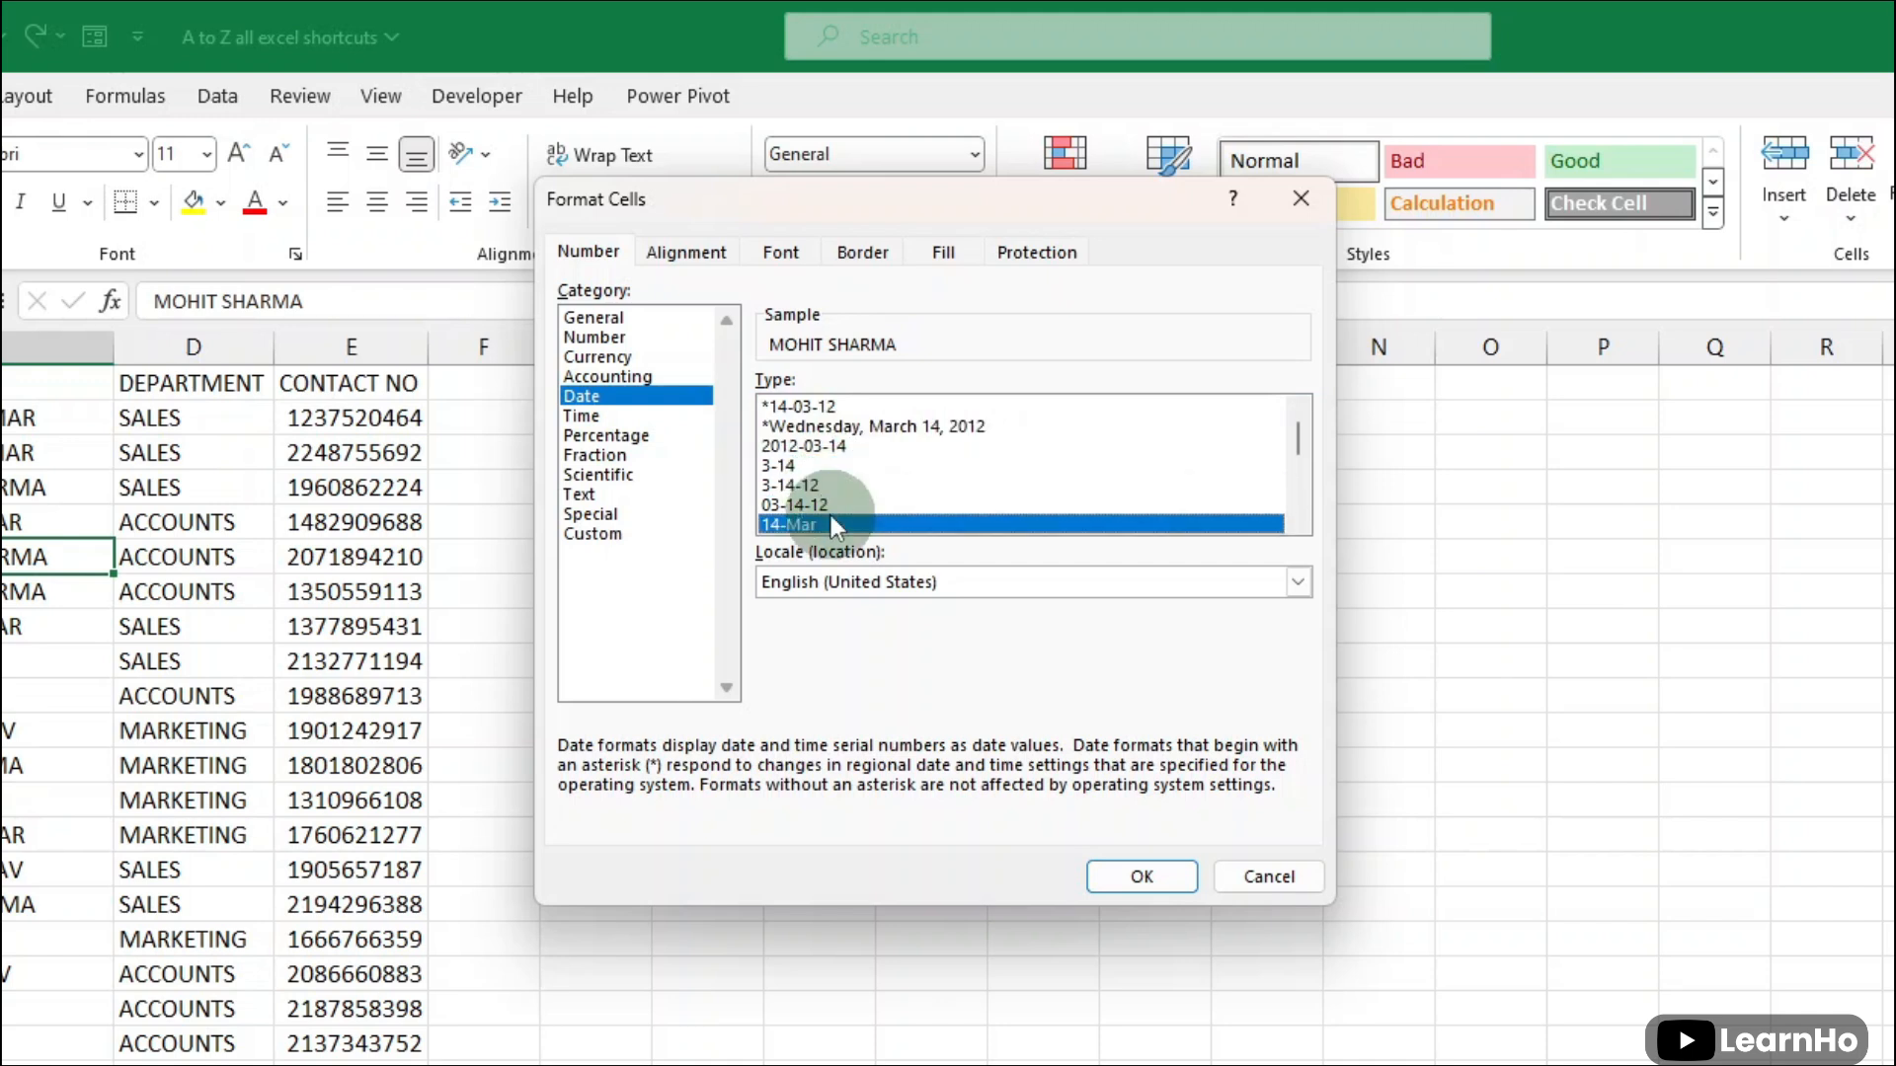
scroll(849, 505, down, 3)
click(849, 490)
click(619, 534)
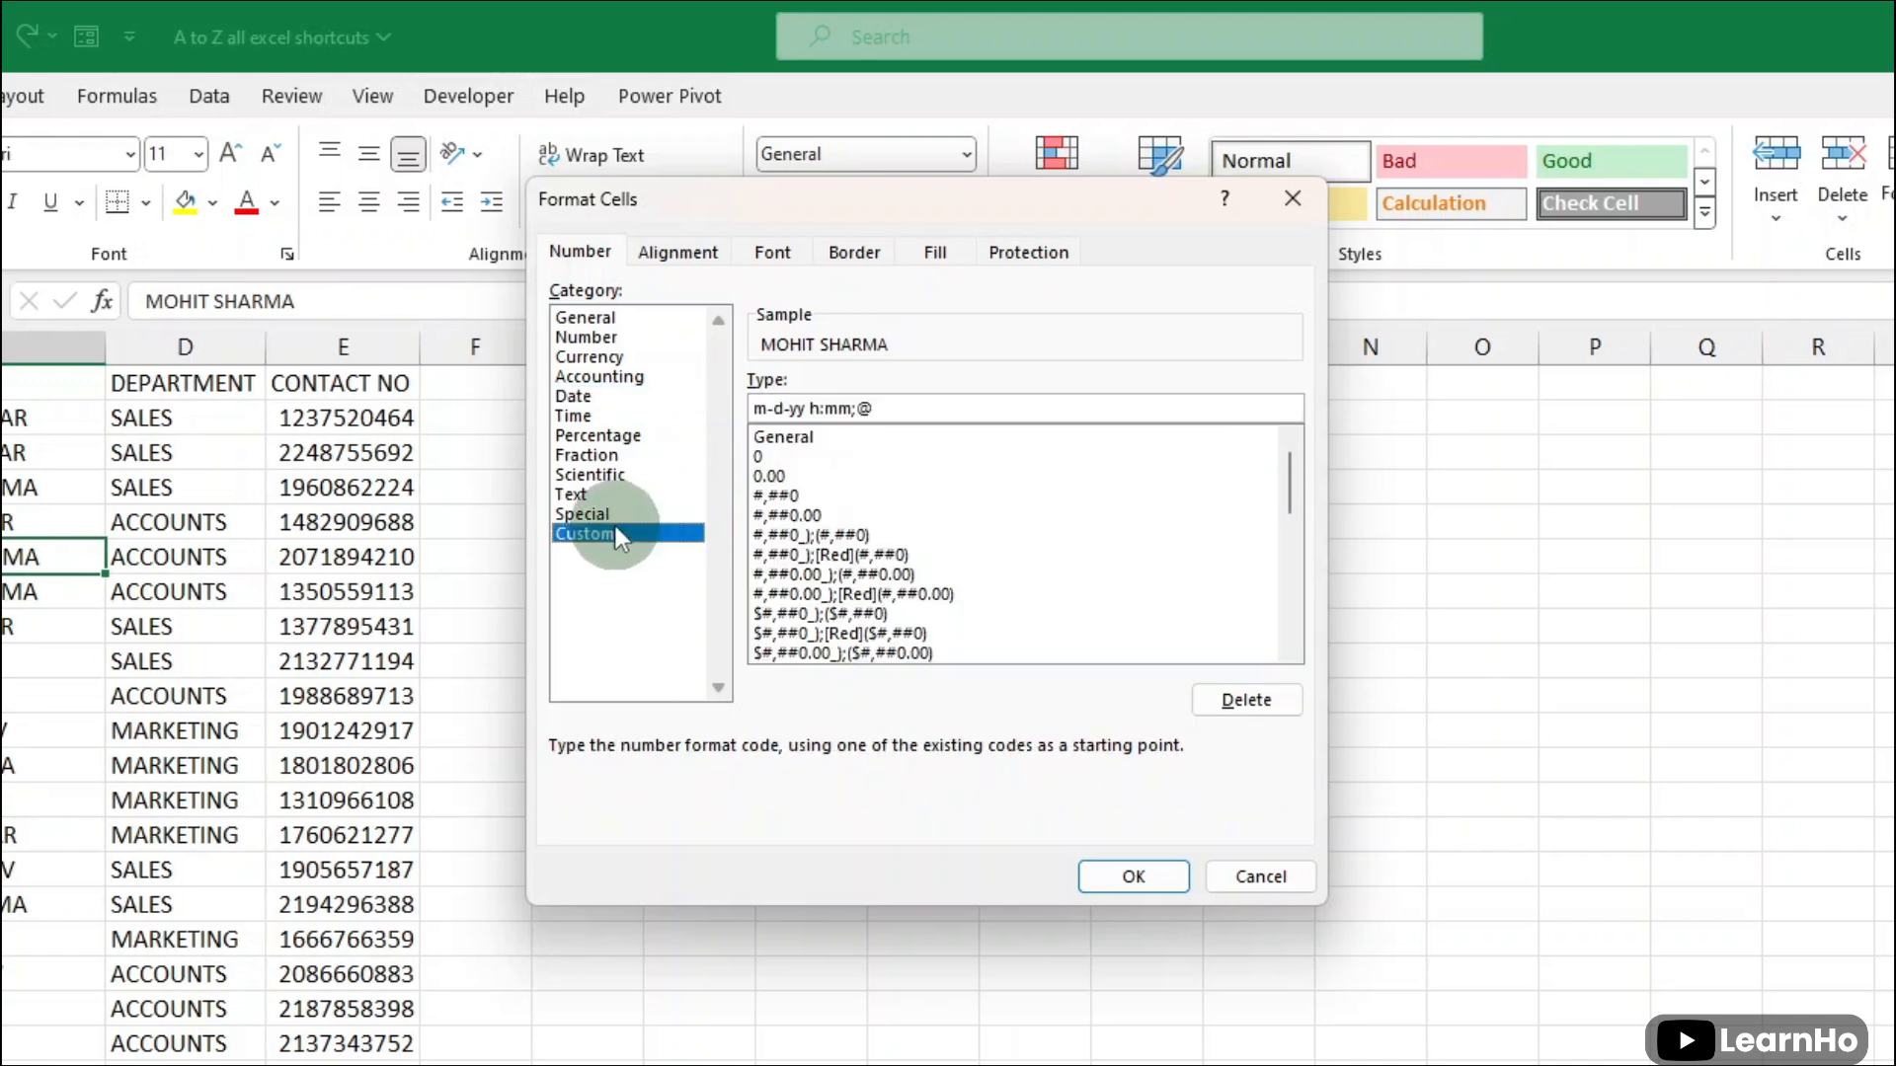
click(597, 436)
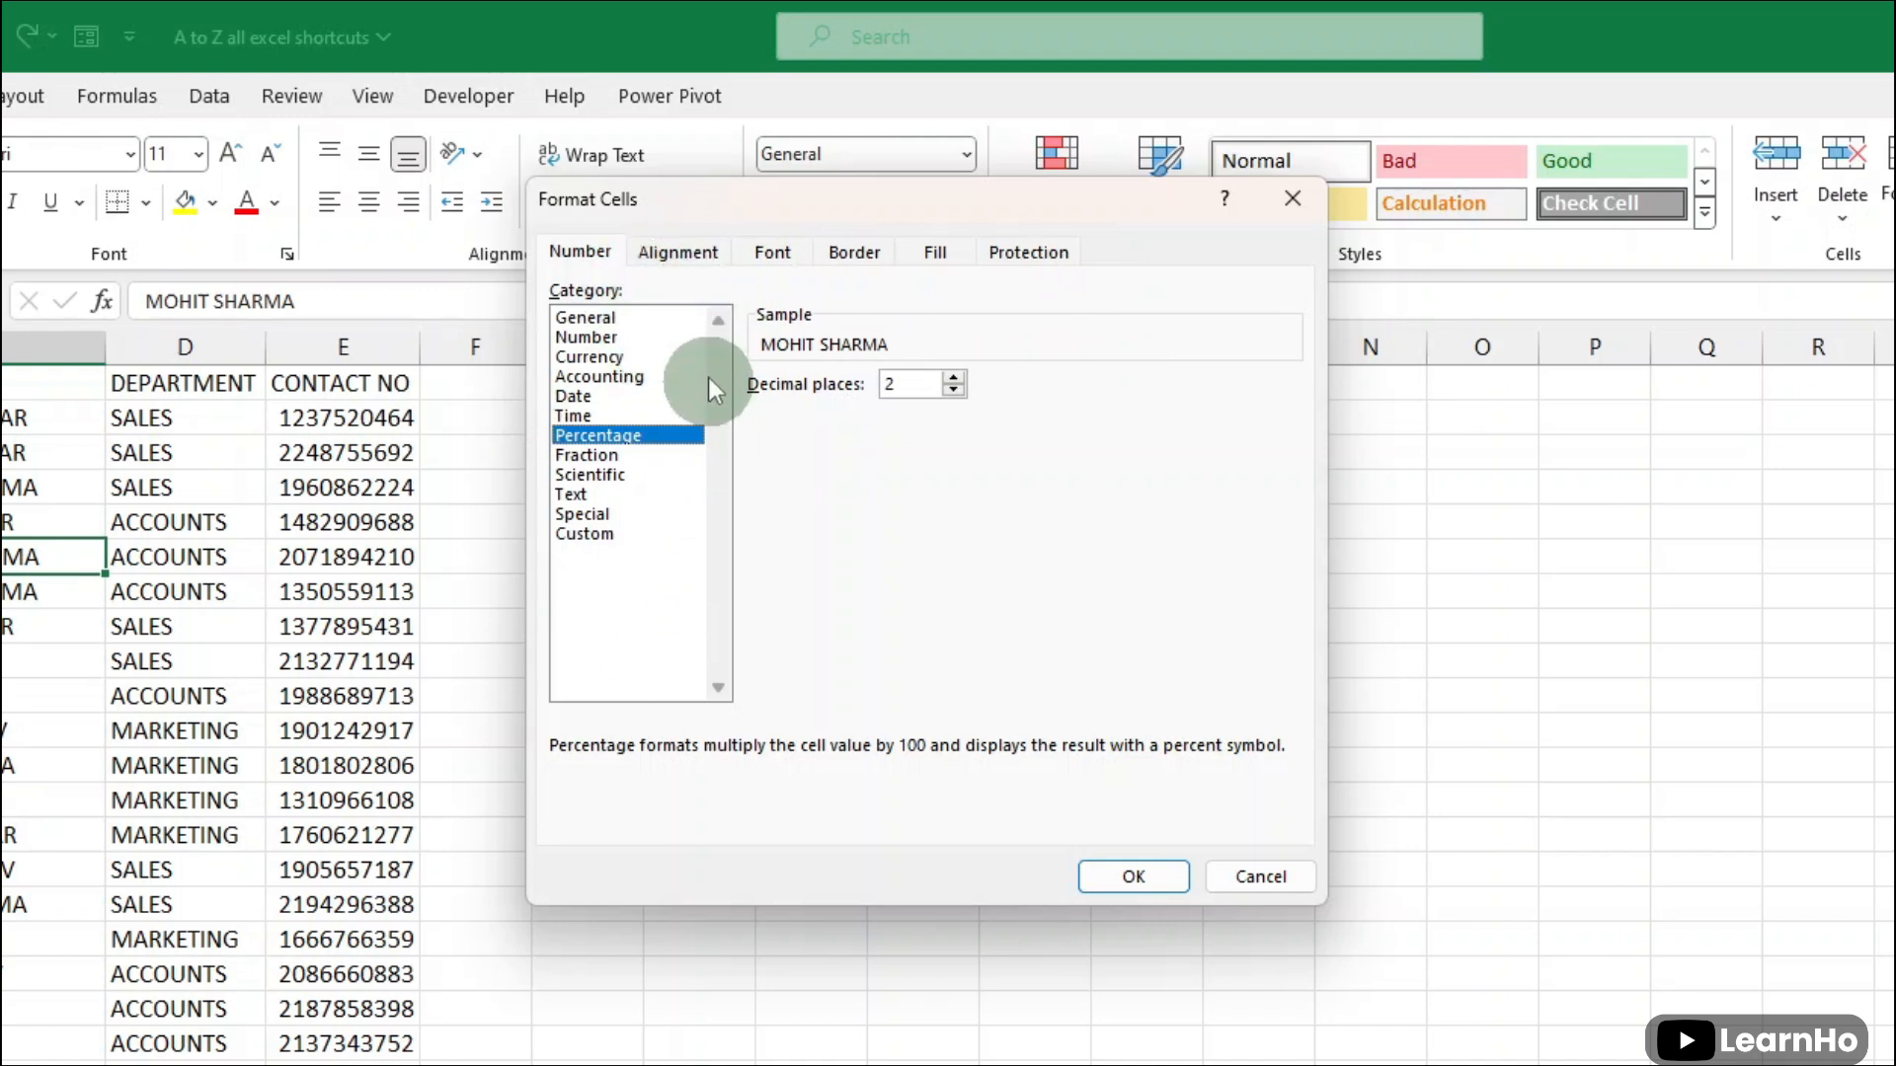
- Review the alignment and font settings for C6, and give the cell a thick solid border
click(691, 253)
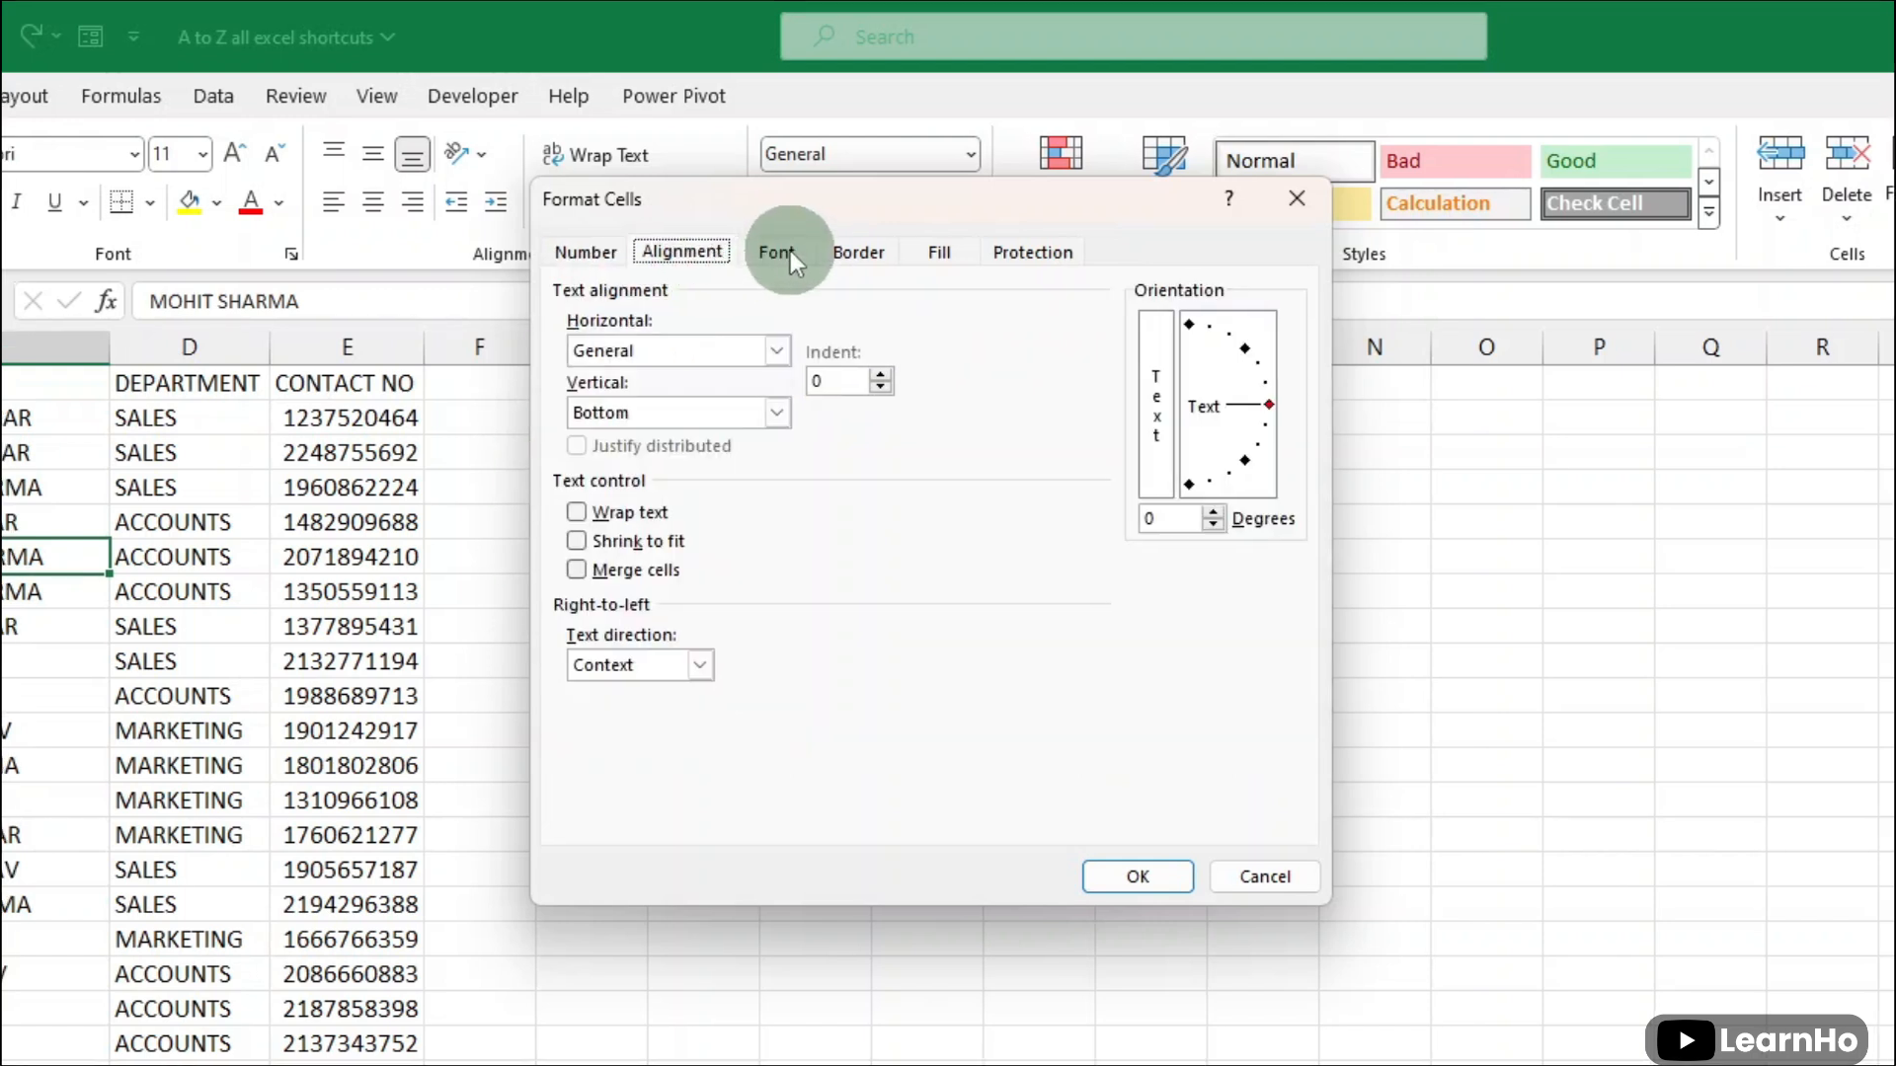
click(780, 252)
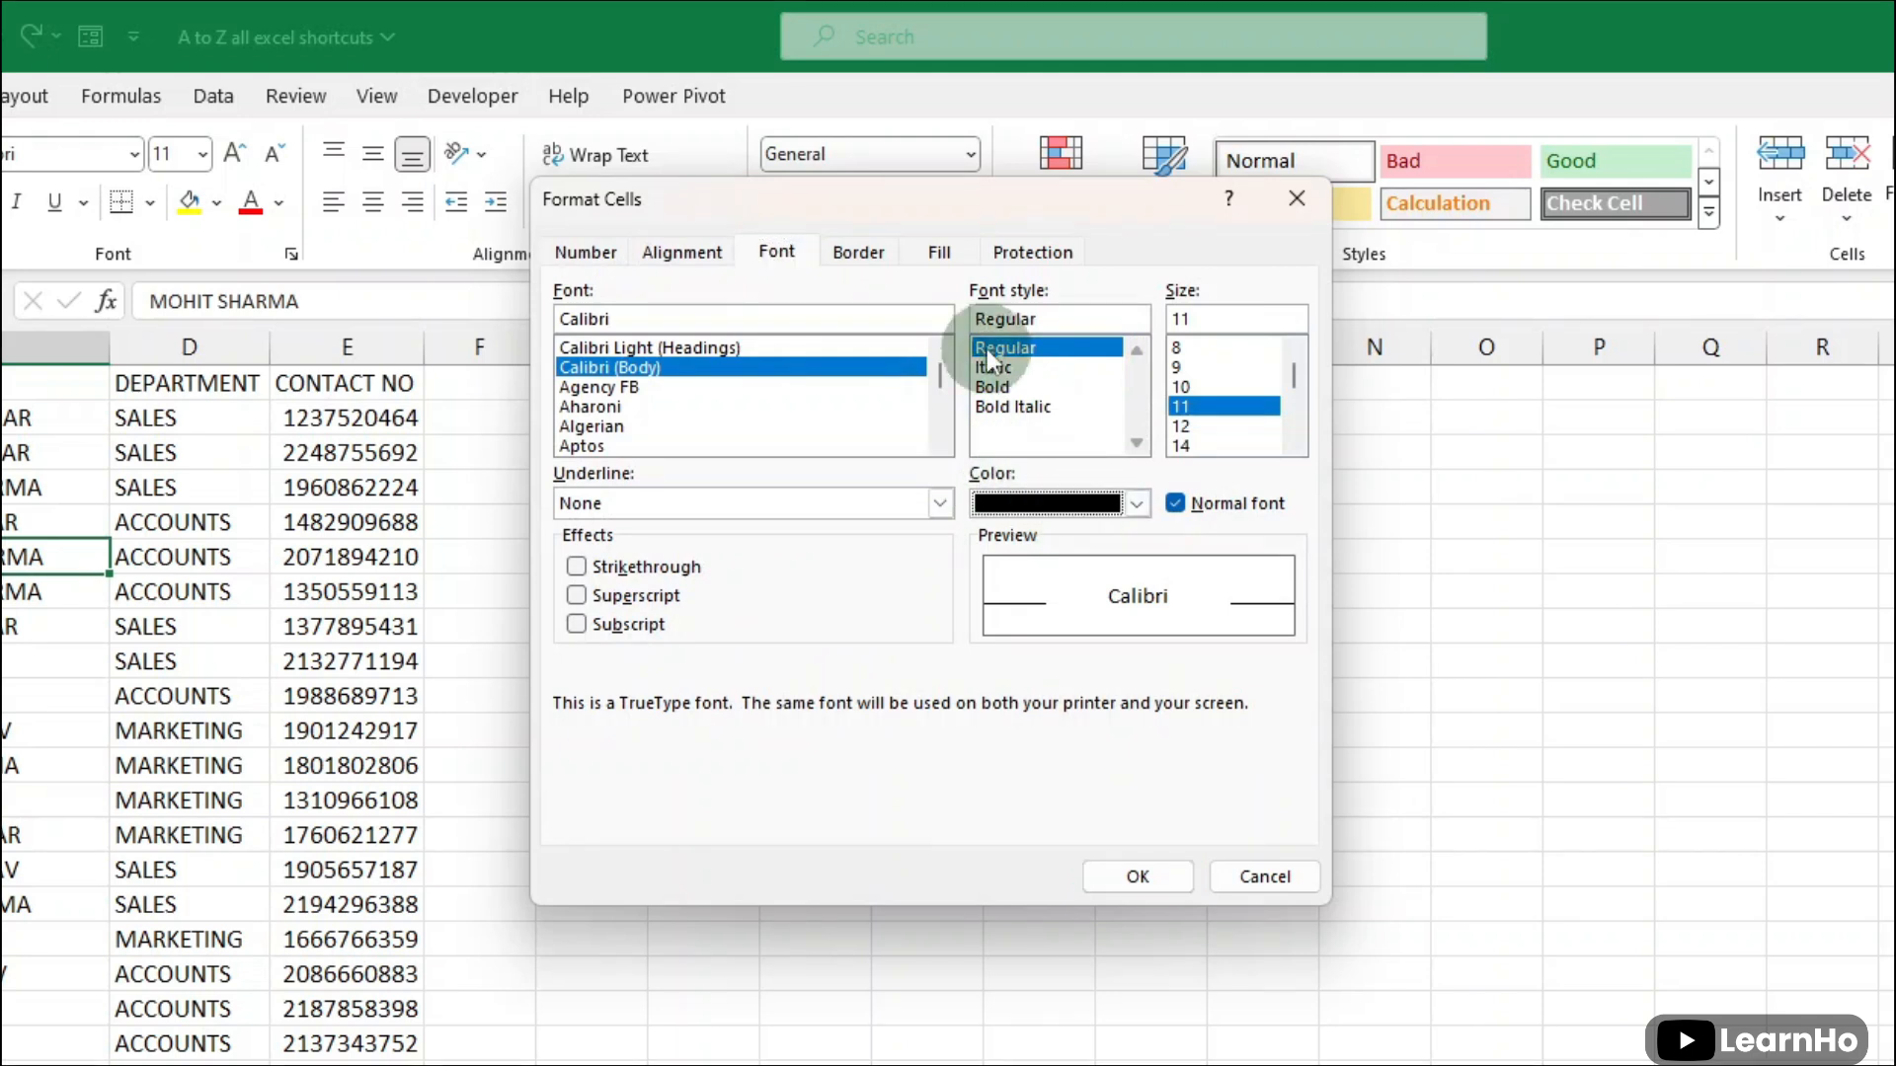
click(858, 252)
click(733, 452)
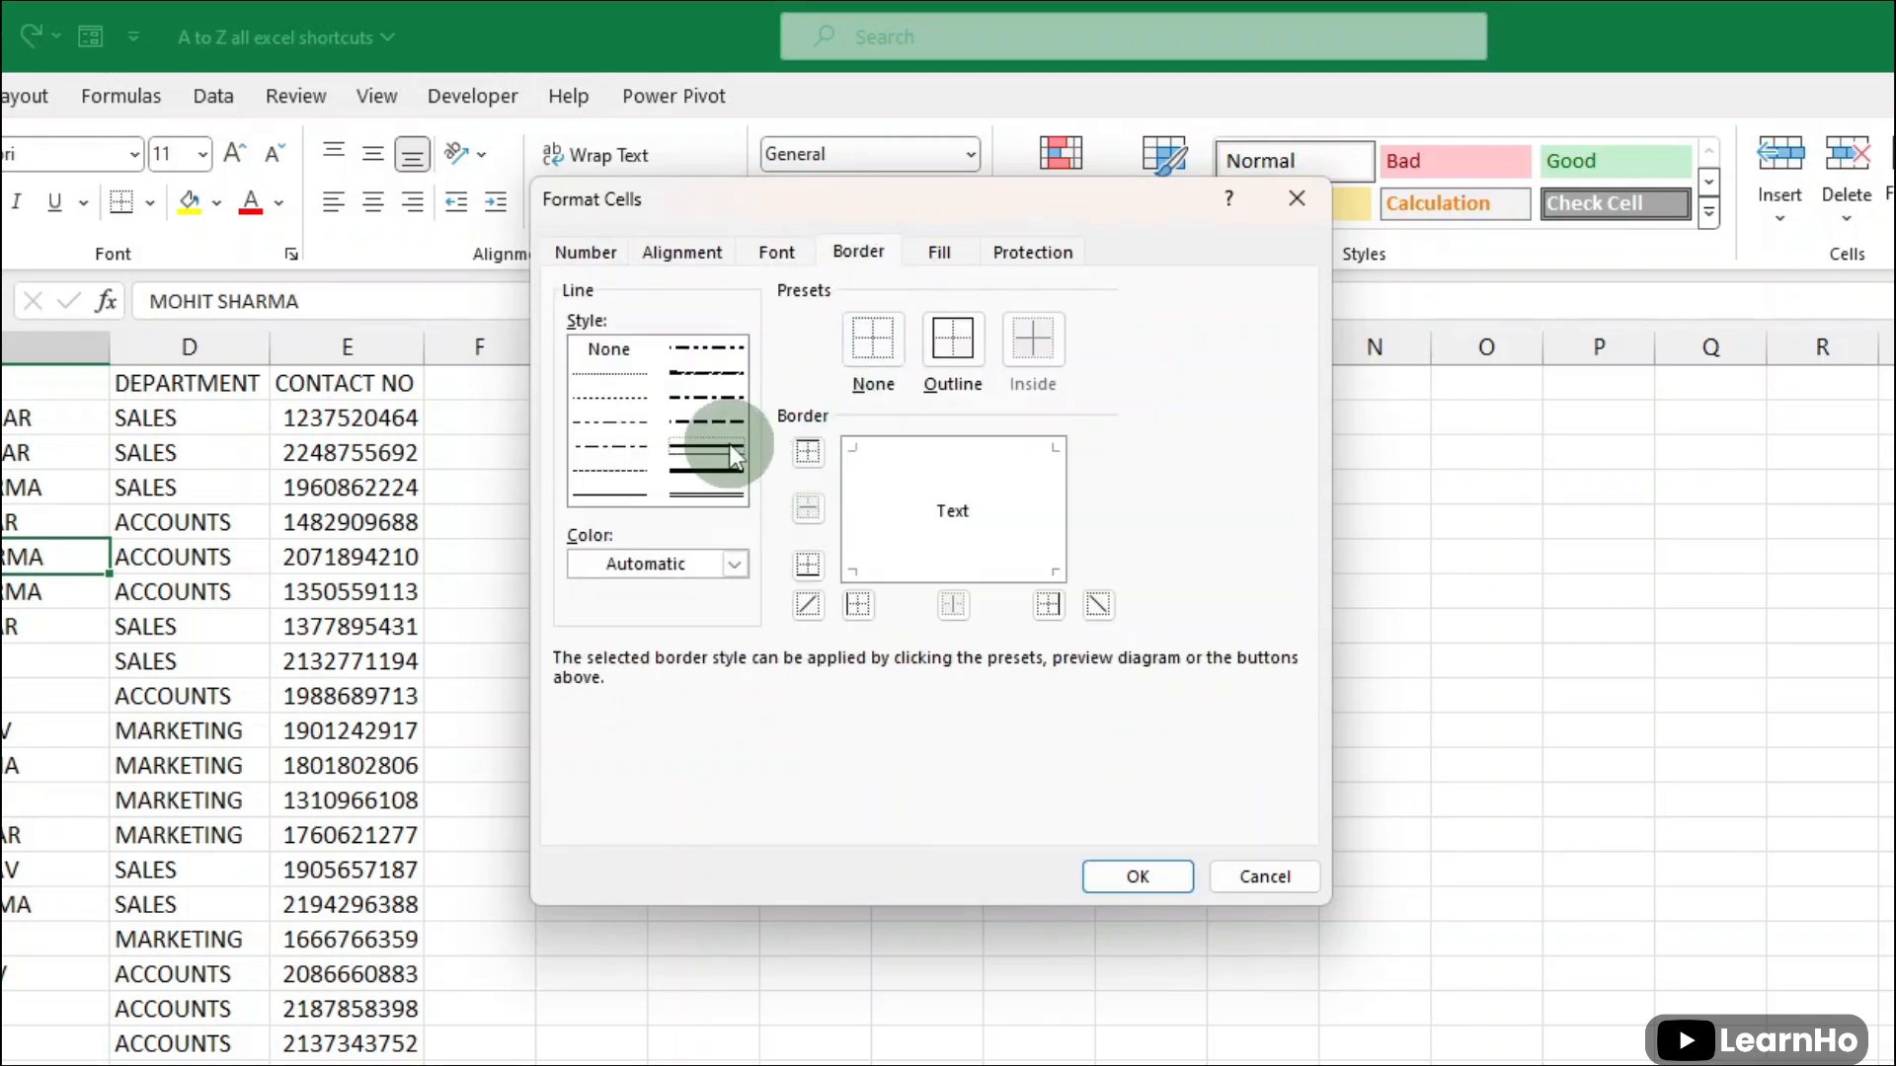
click(904, 478)
click(1051, 514)
click(919, 567)
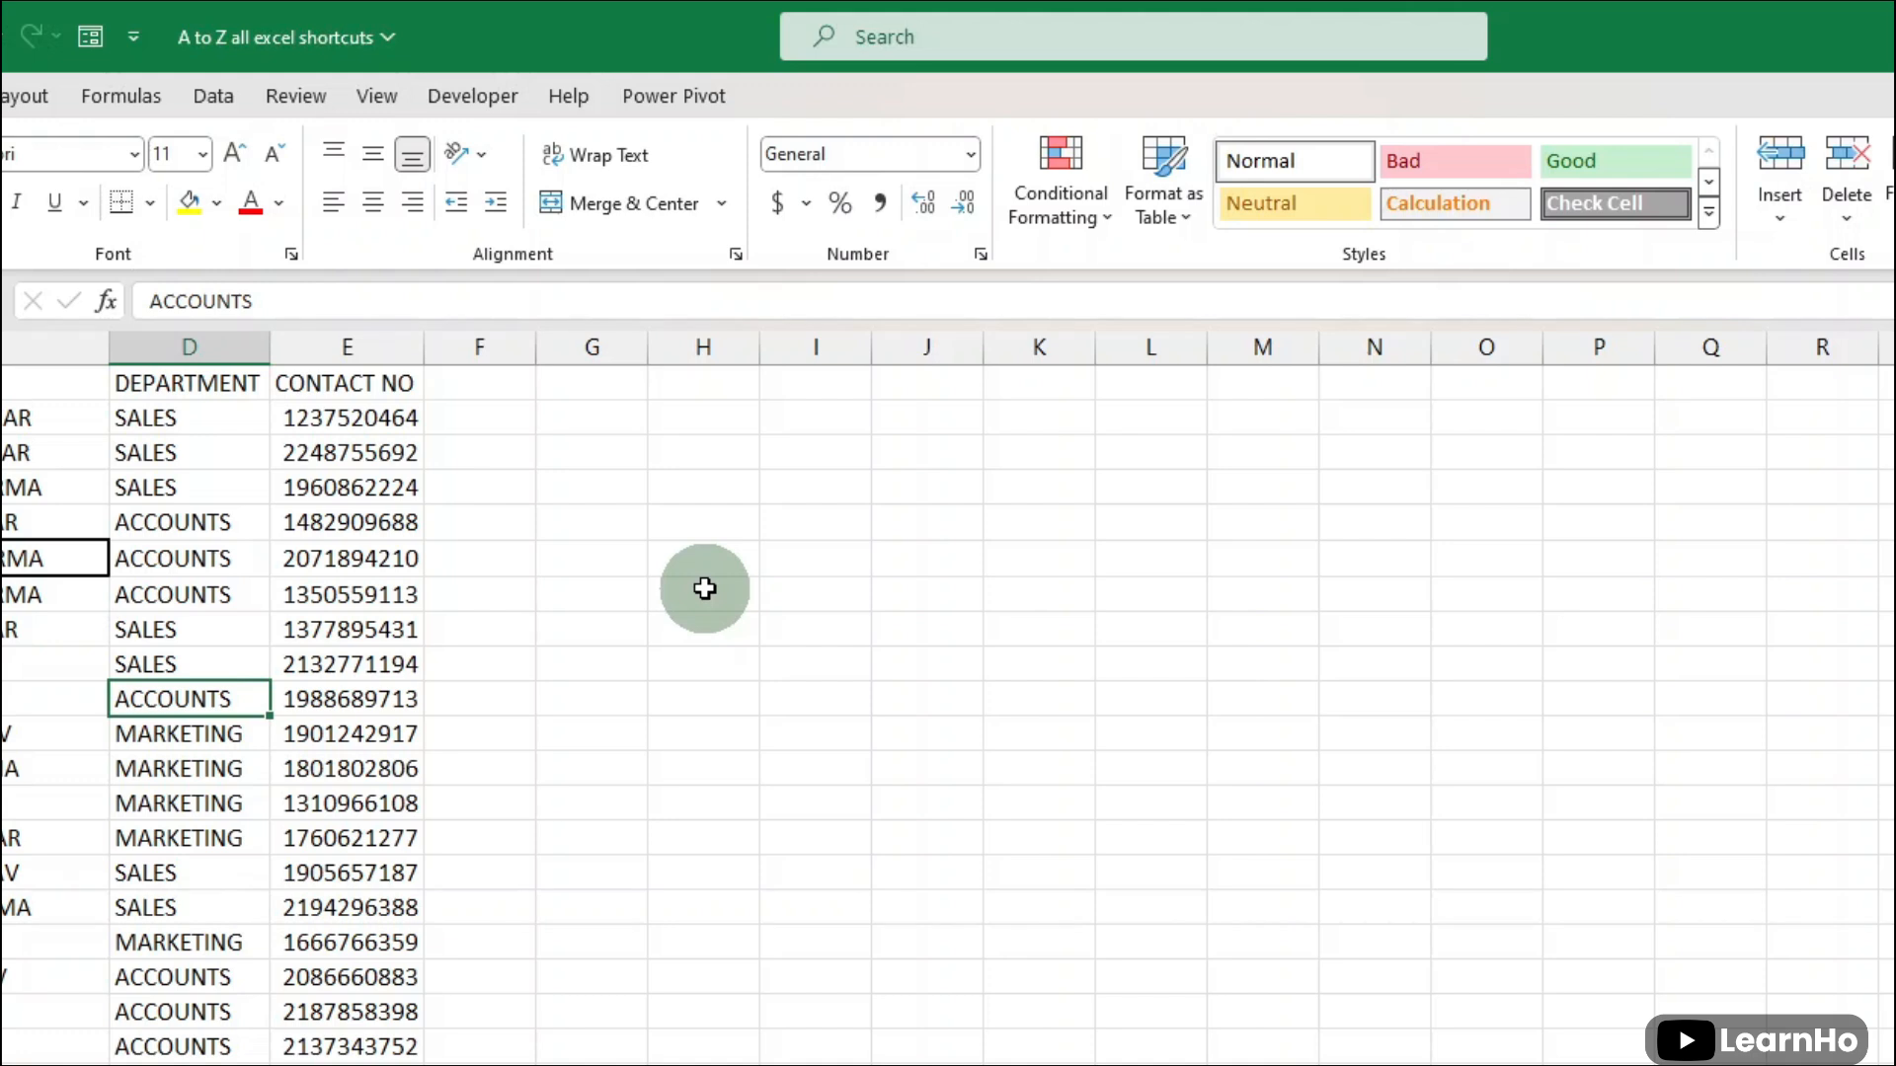
- Open the cell formatting settings for D10 and examine the number categories, including Custom
key(ctrl+1)
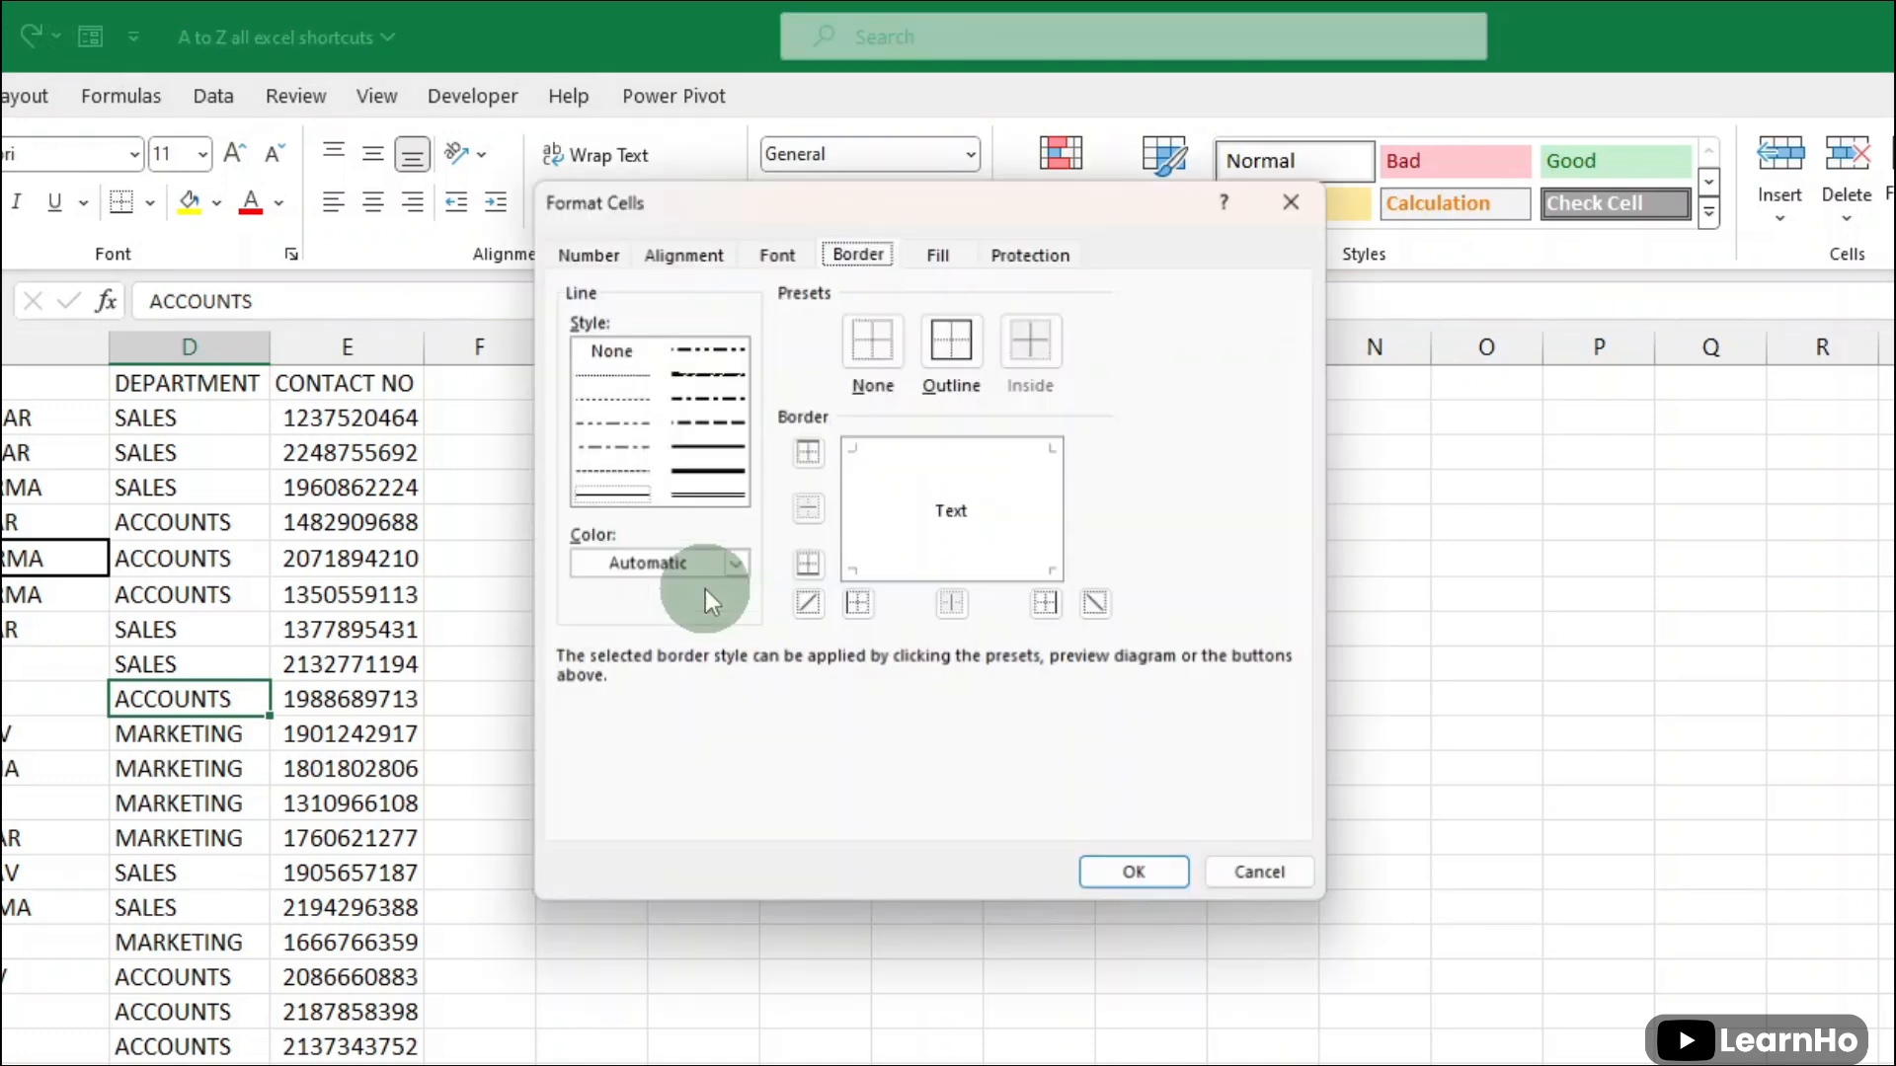
click(618, 254)
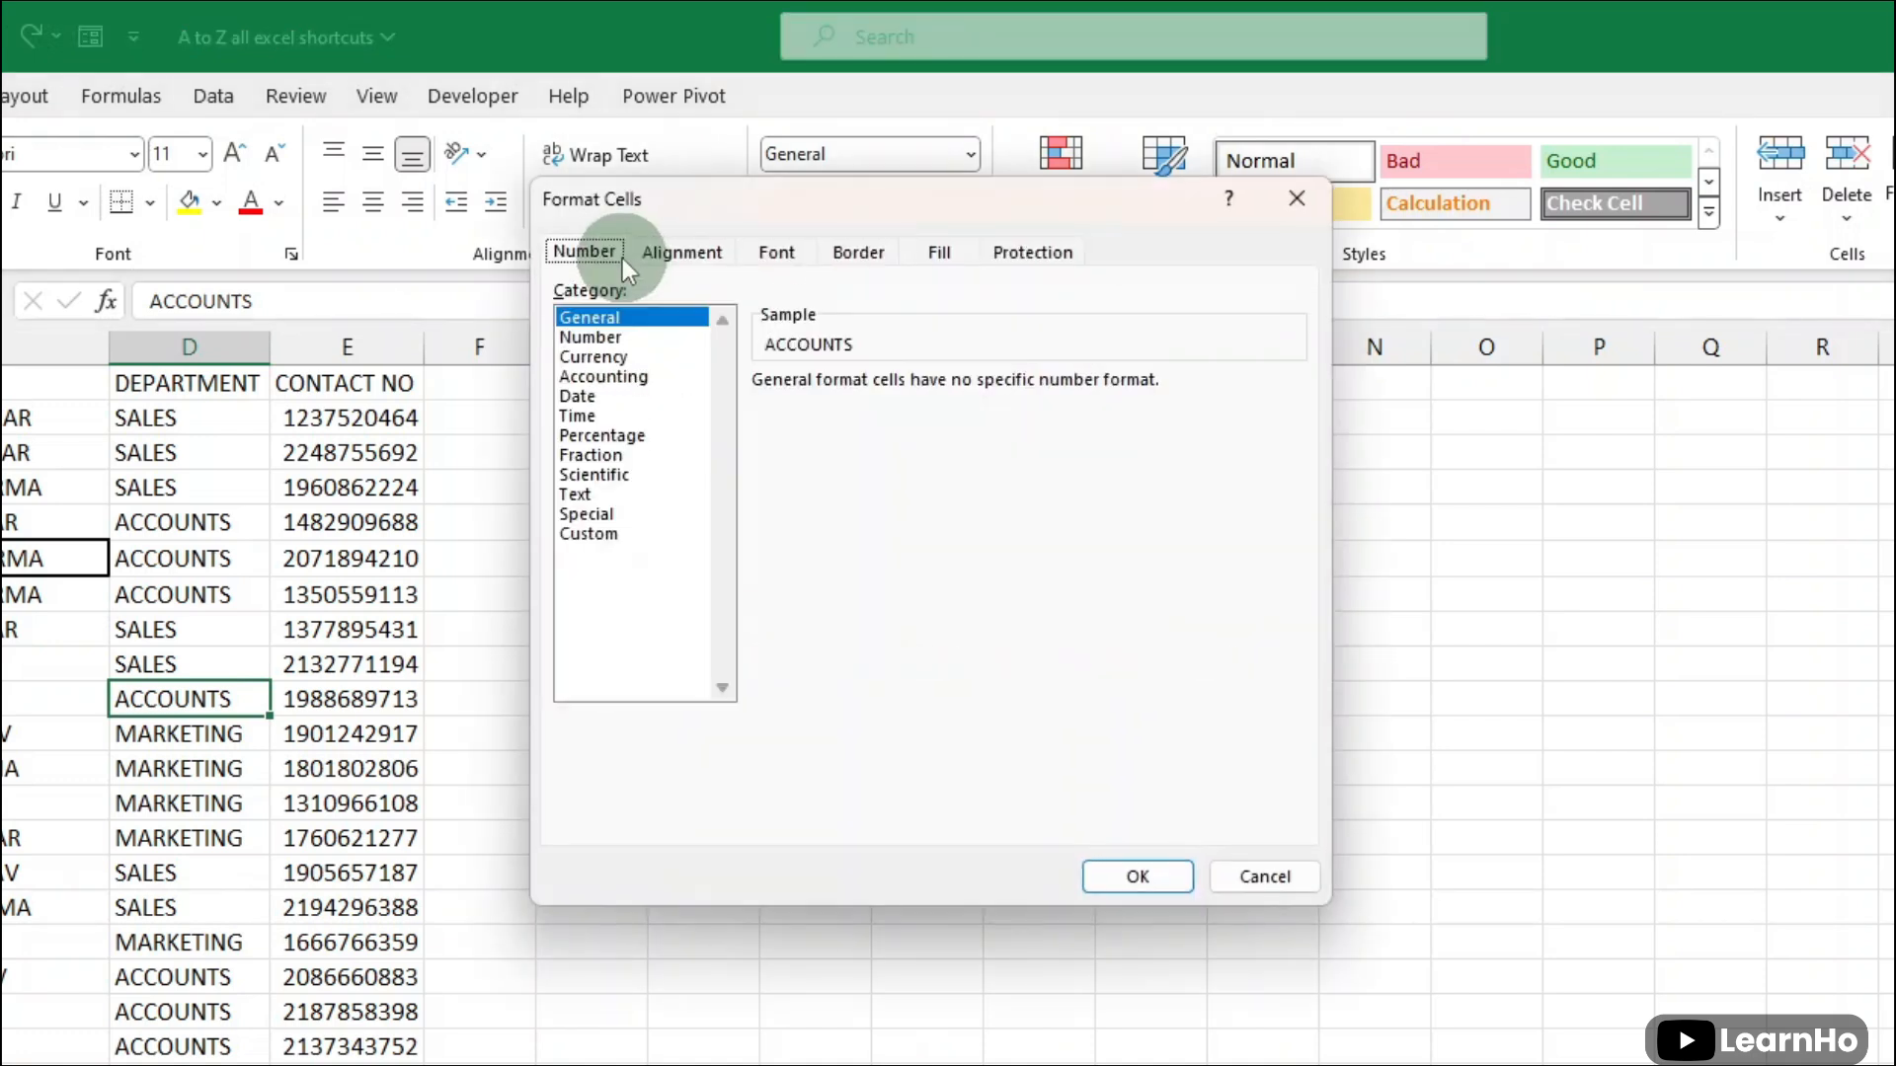
click(613, 533)
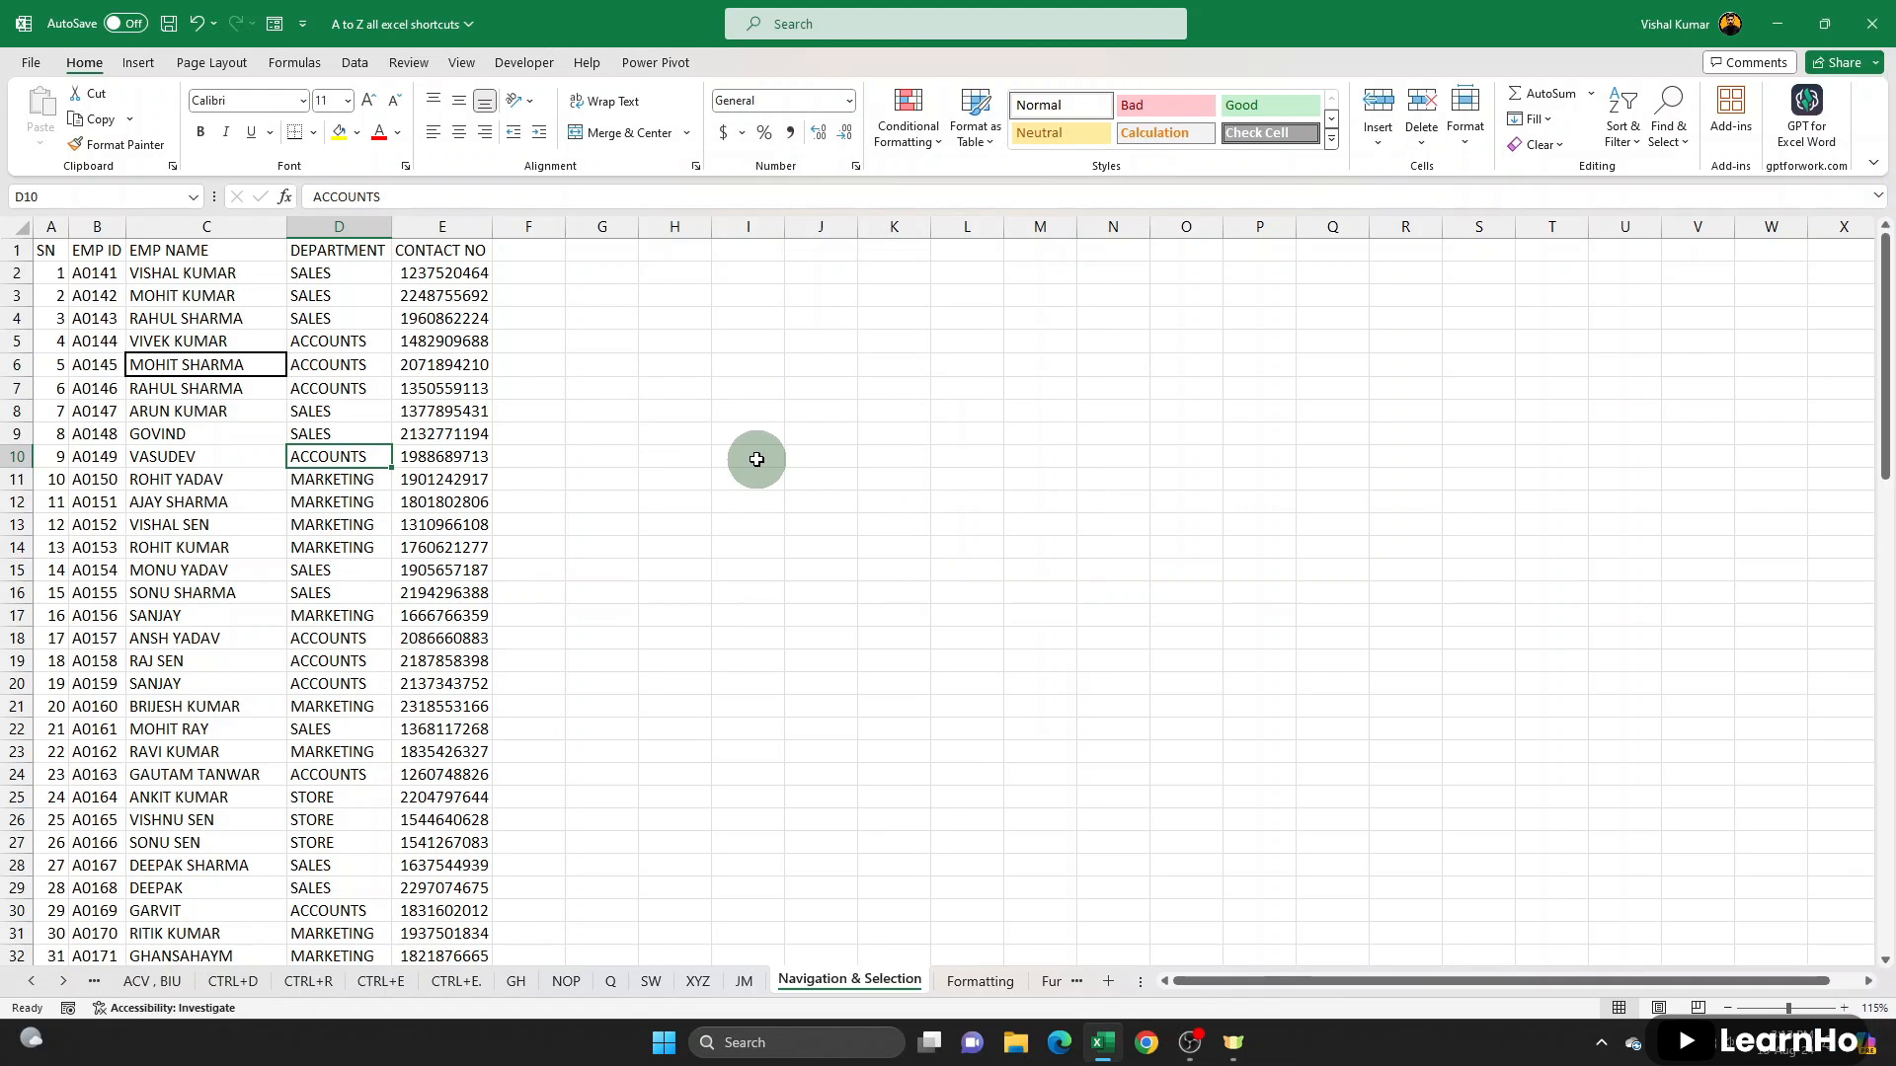
- Make the header cells A1:E1 bold, italic and underlined, and remove that formatting again
drag(45, 250, 449, 250)
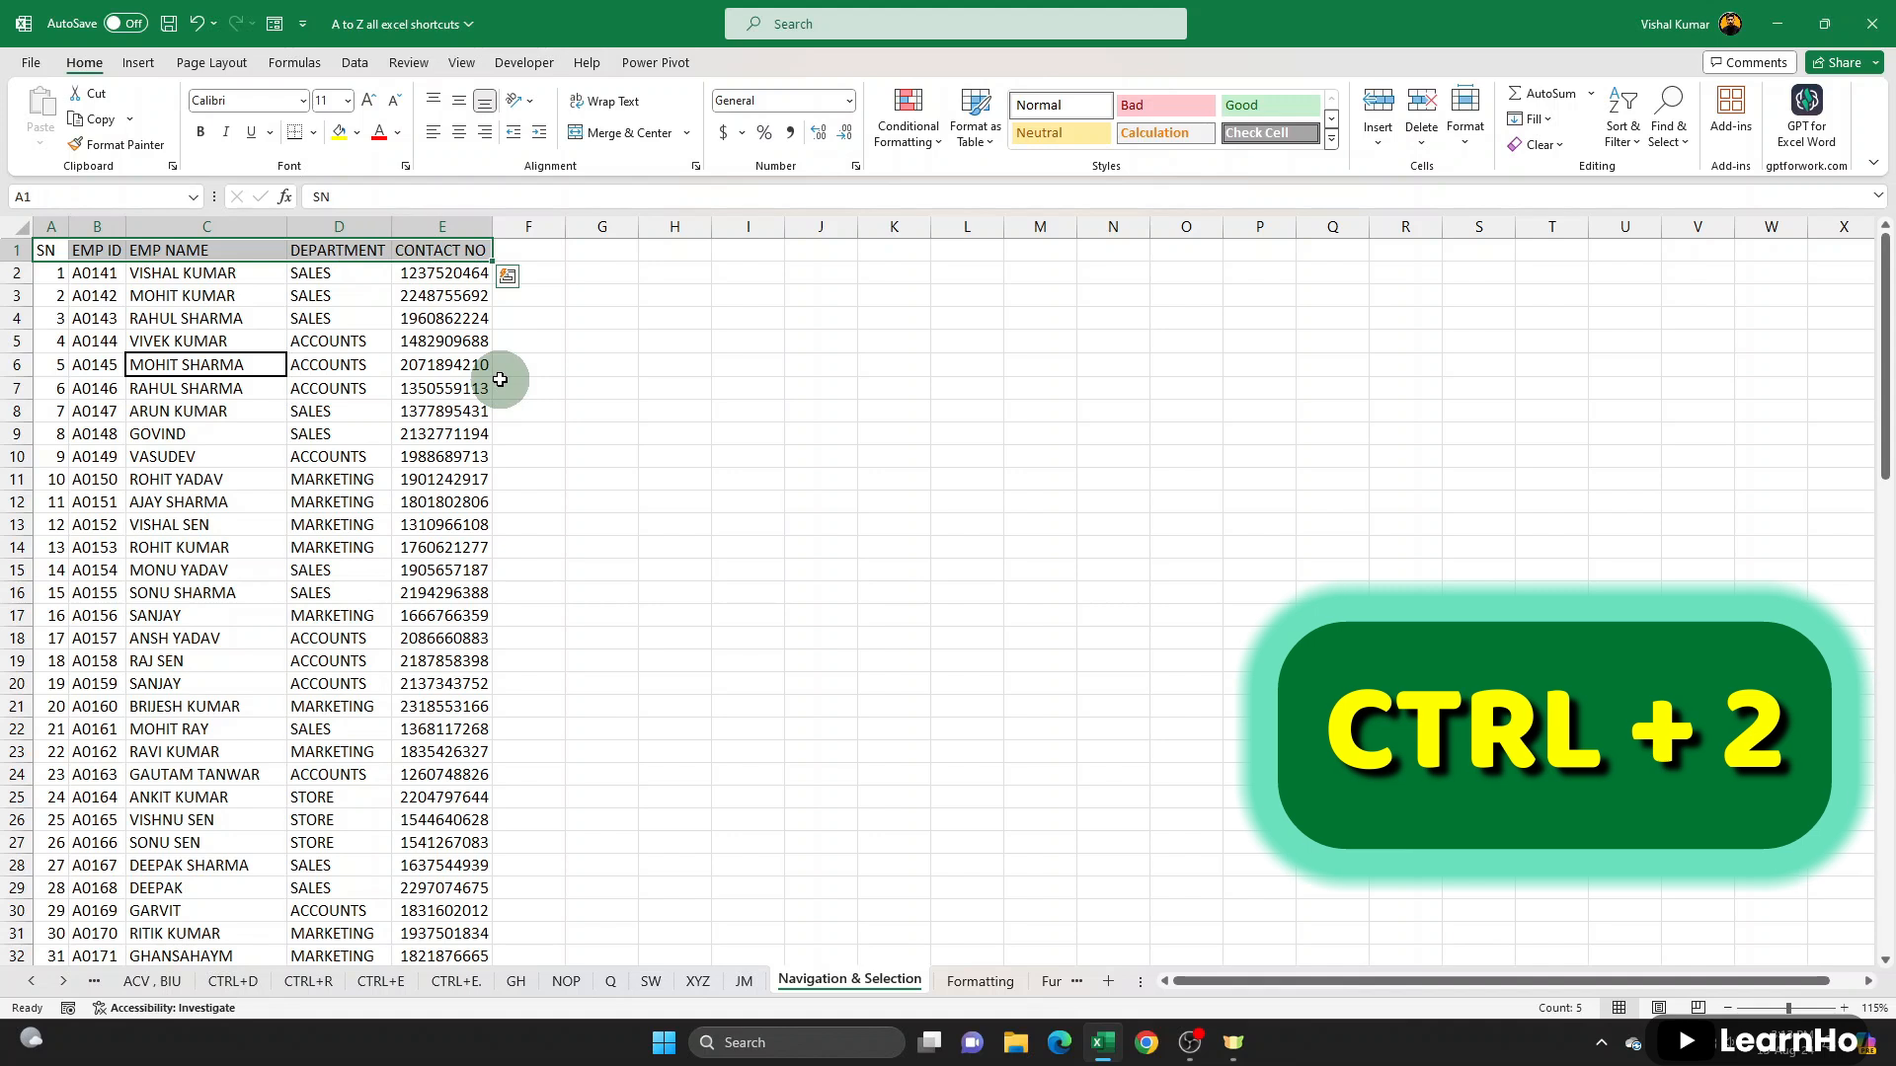
key(ctrl+2)
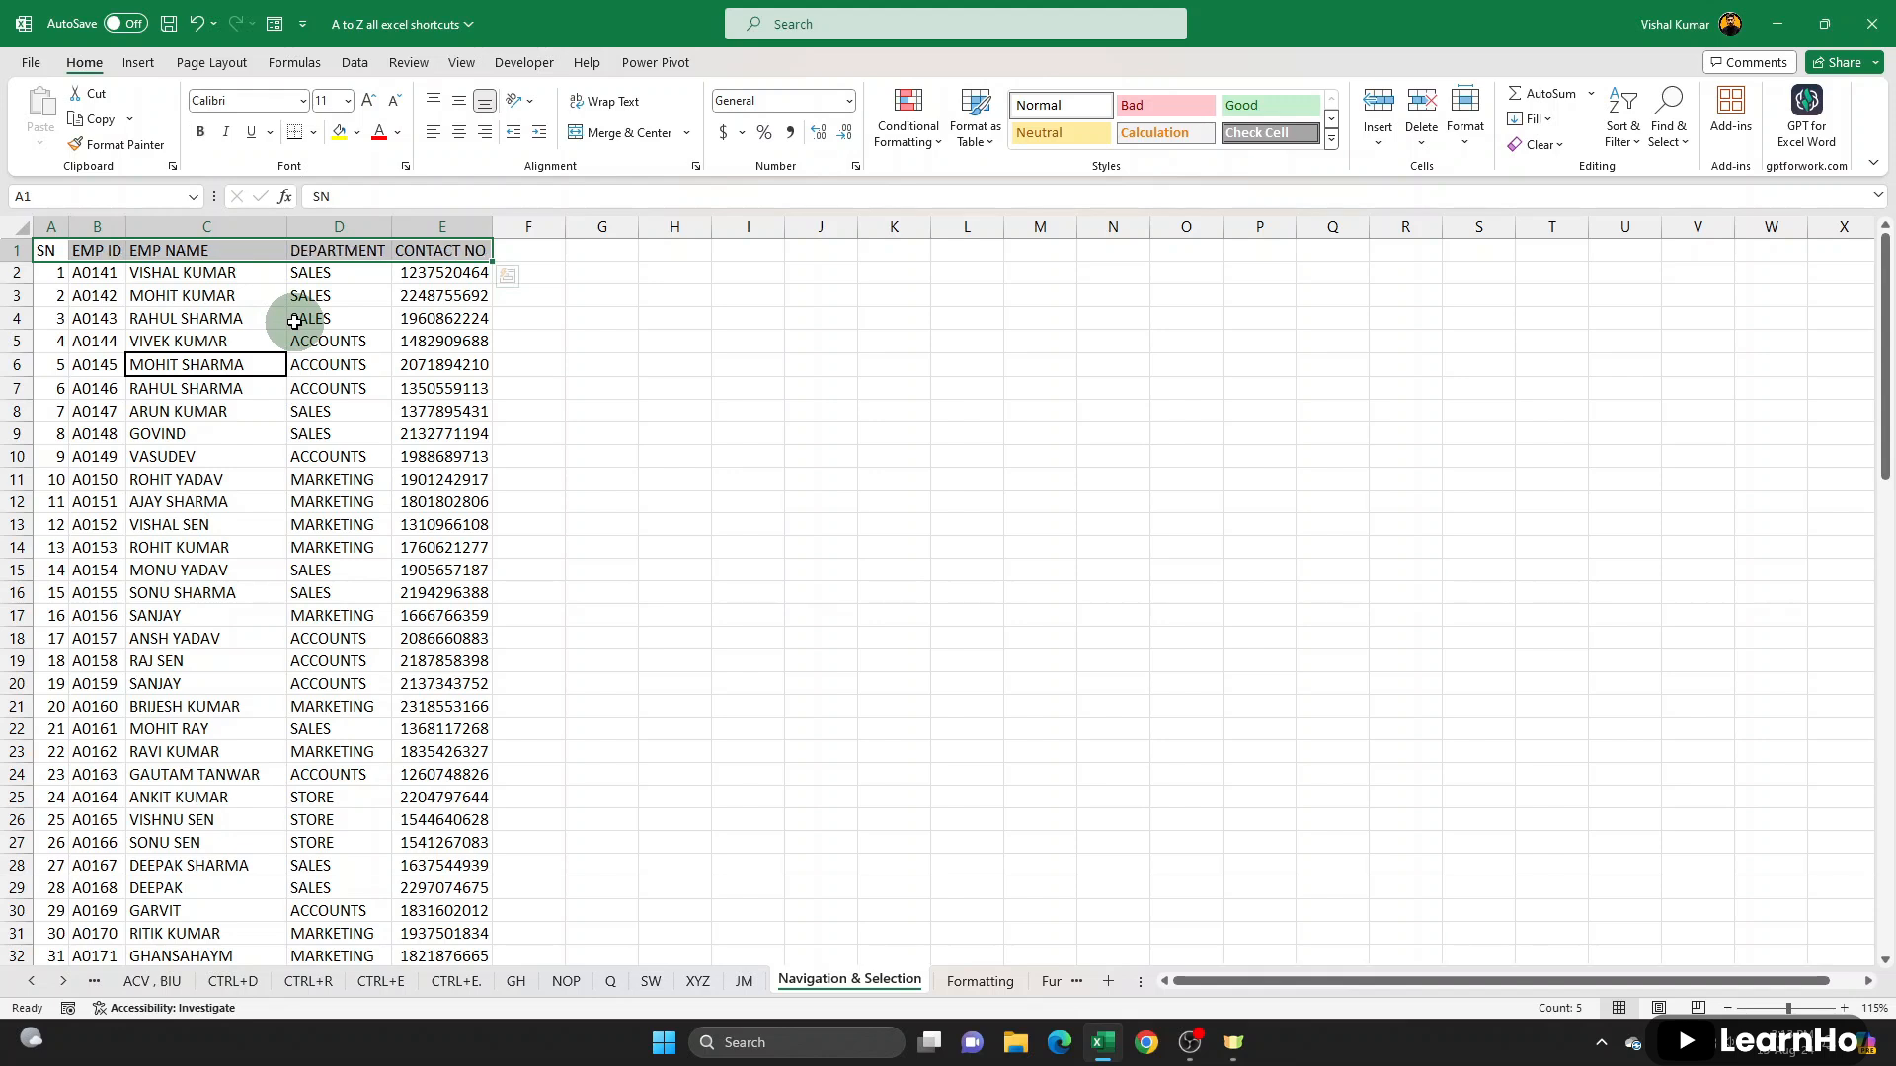
key(ctrl+3)
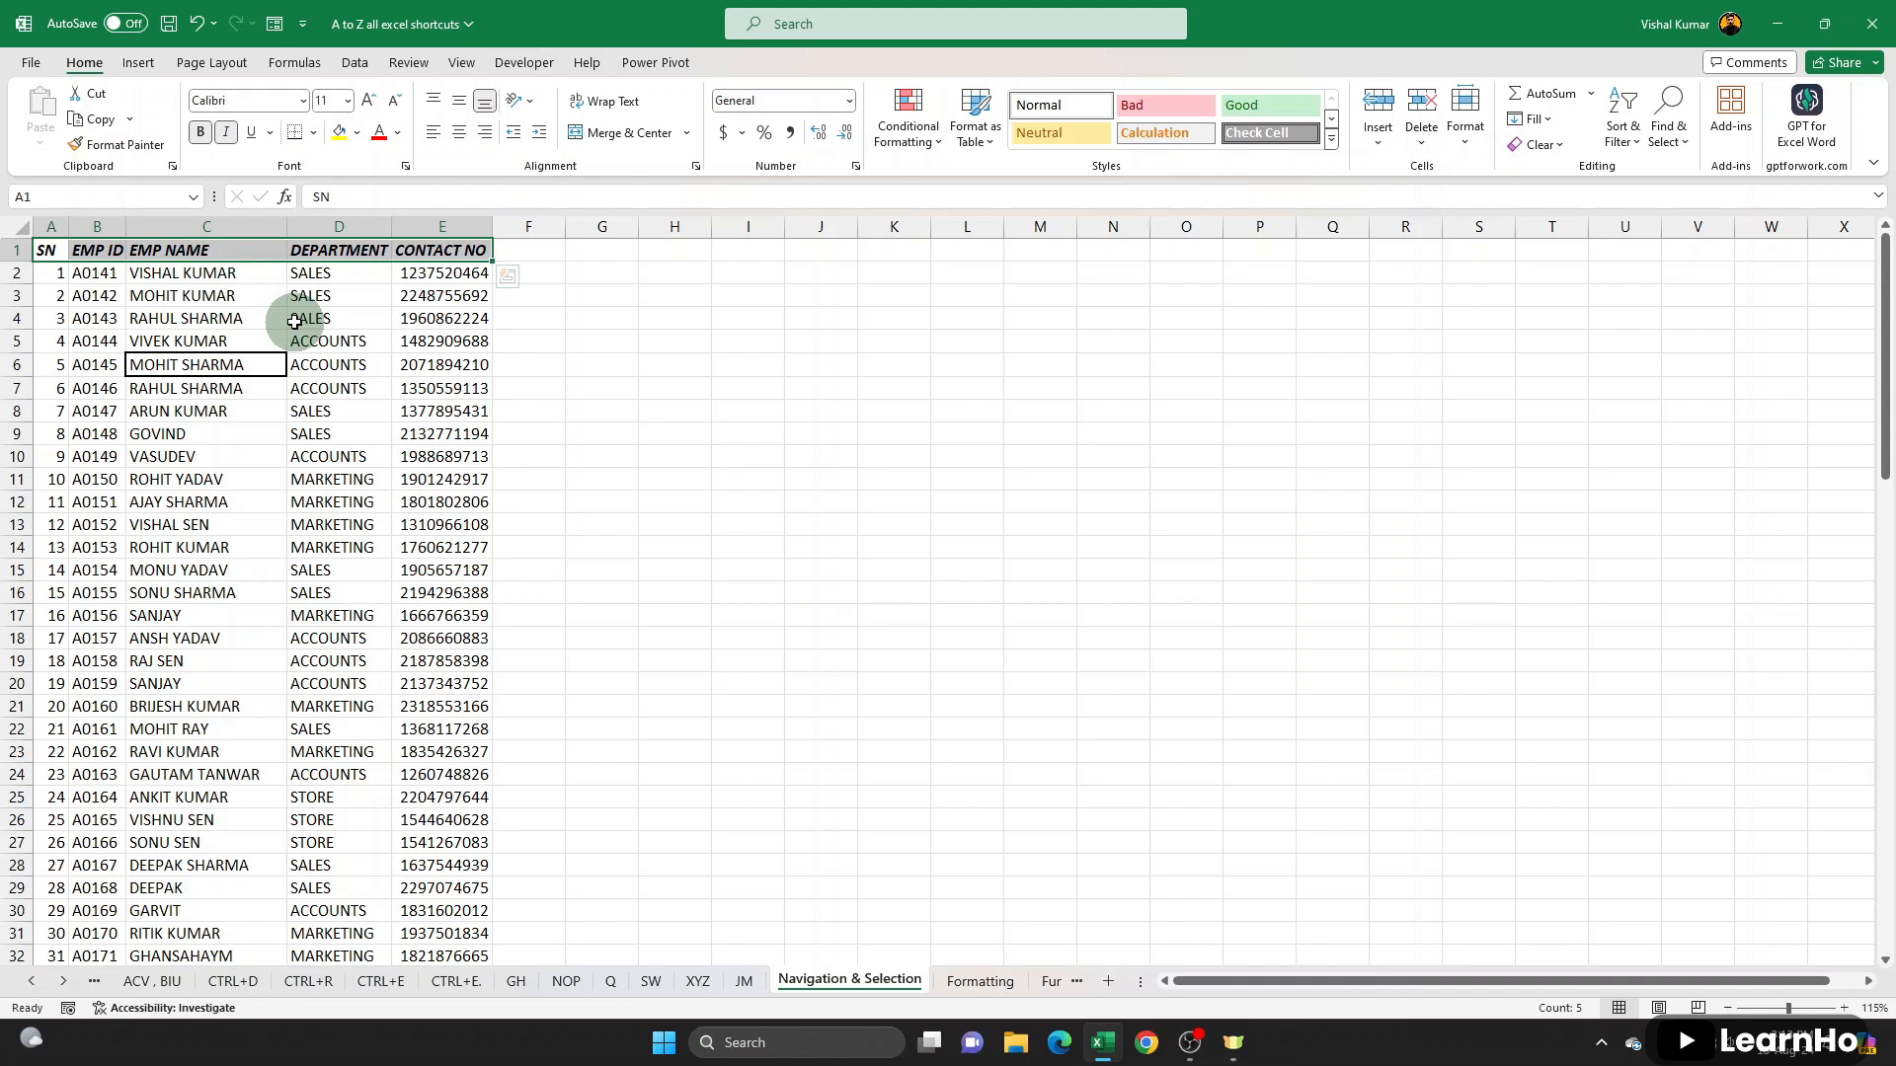
key(ctrl+4)
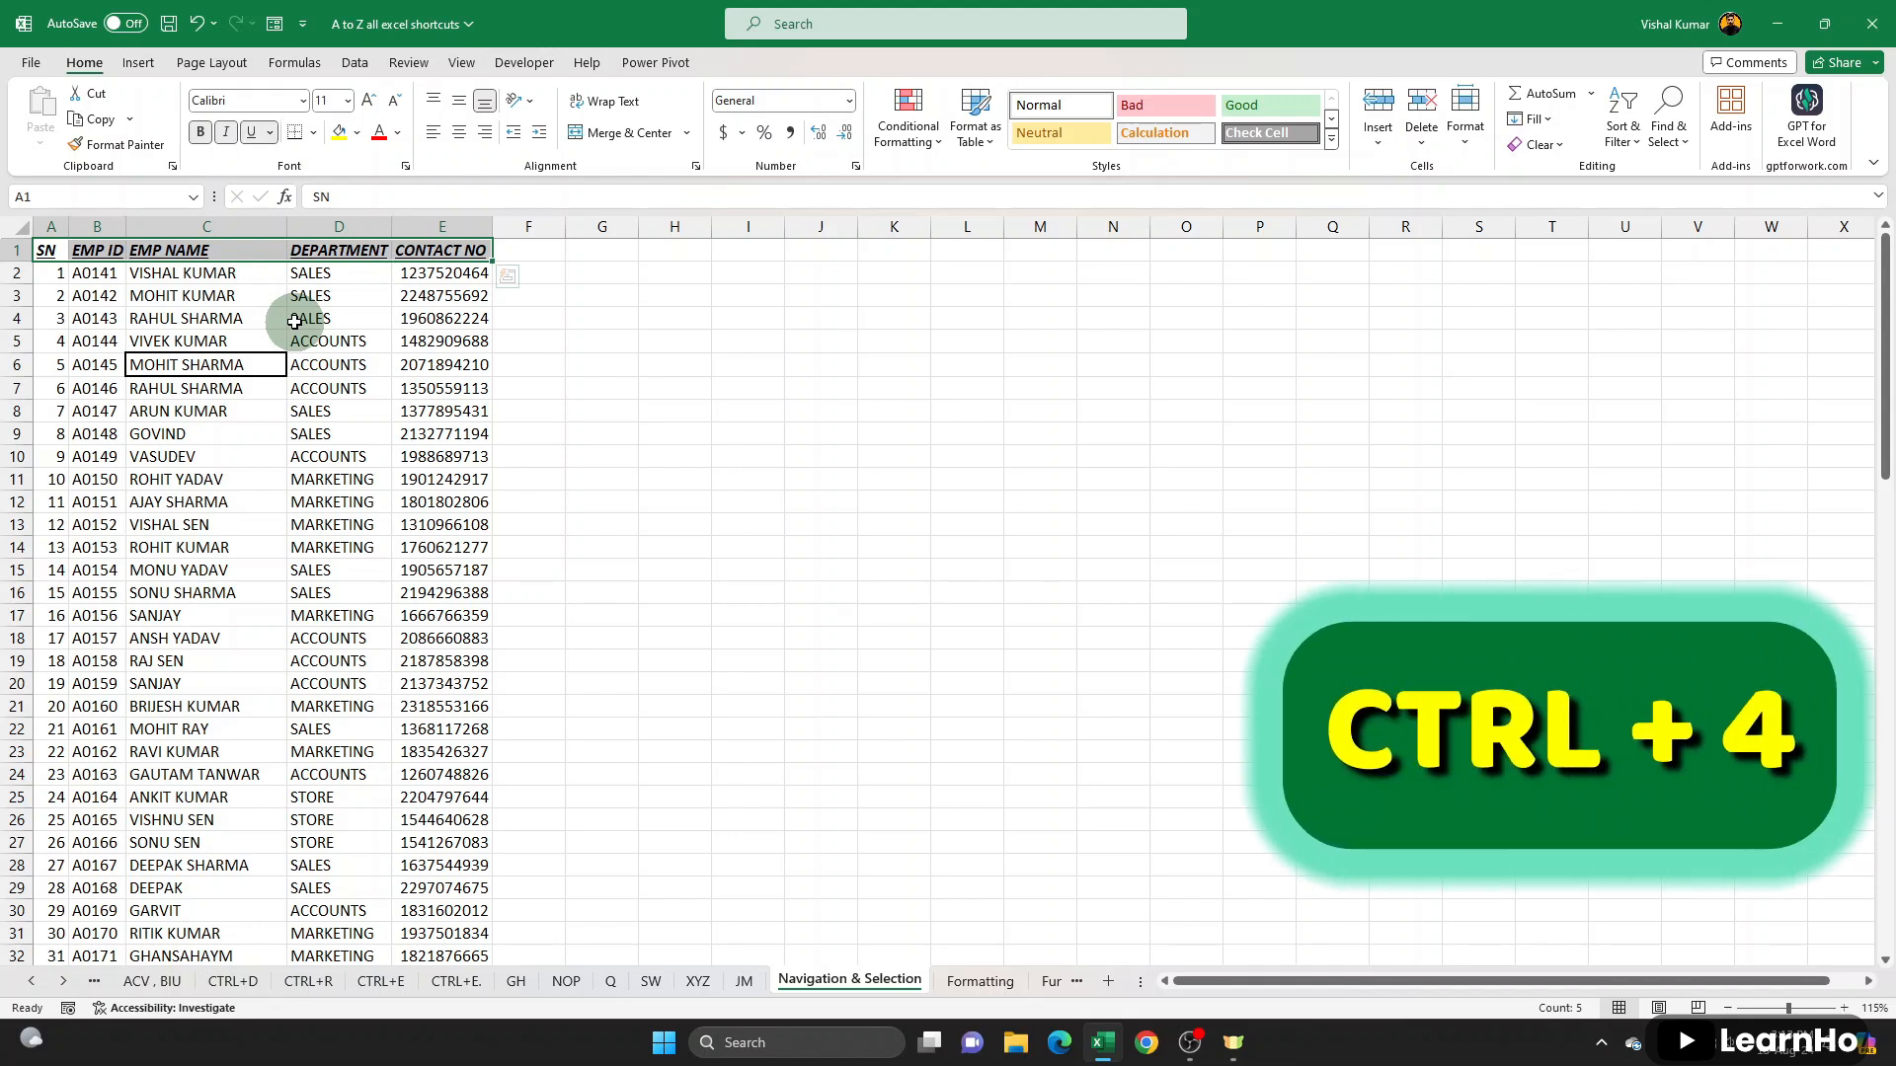
key(ctrl+3)
key(ctrl+2)
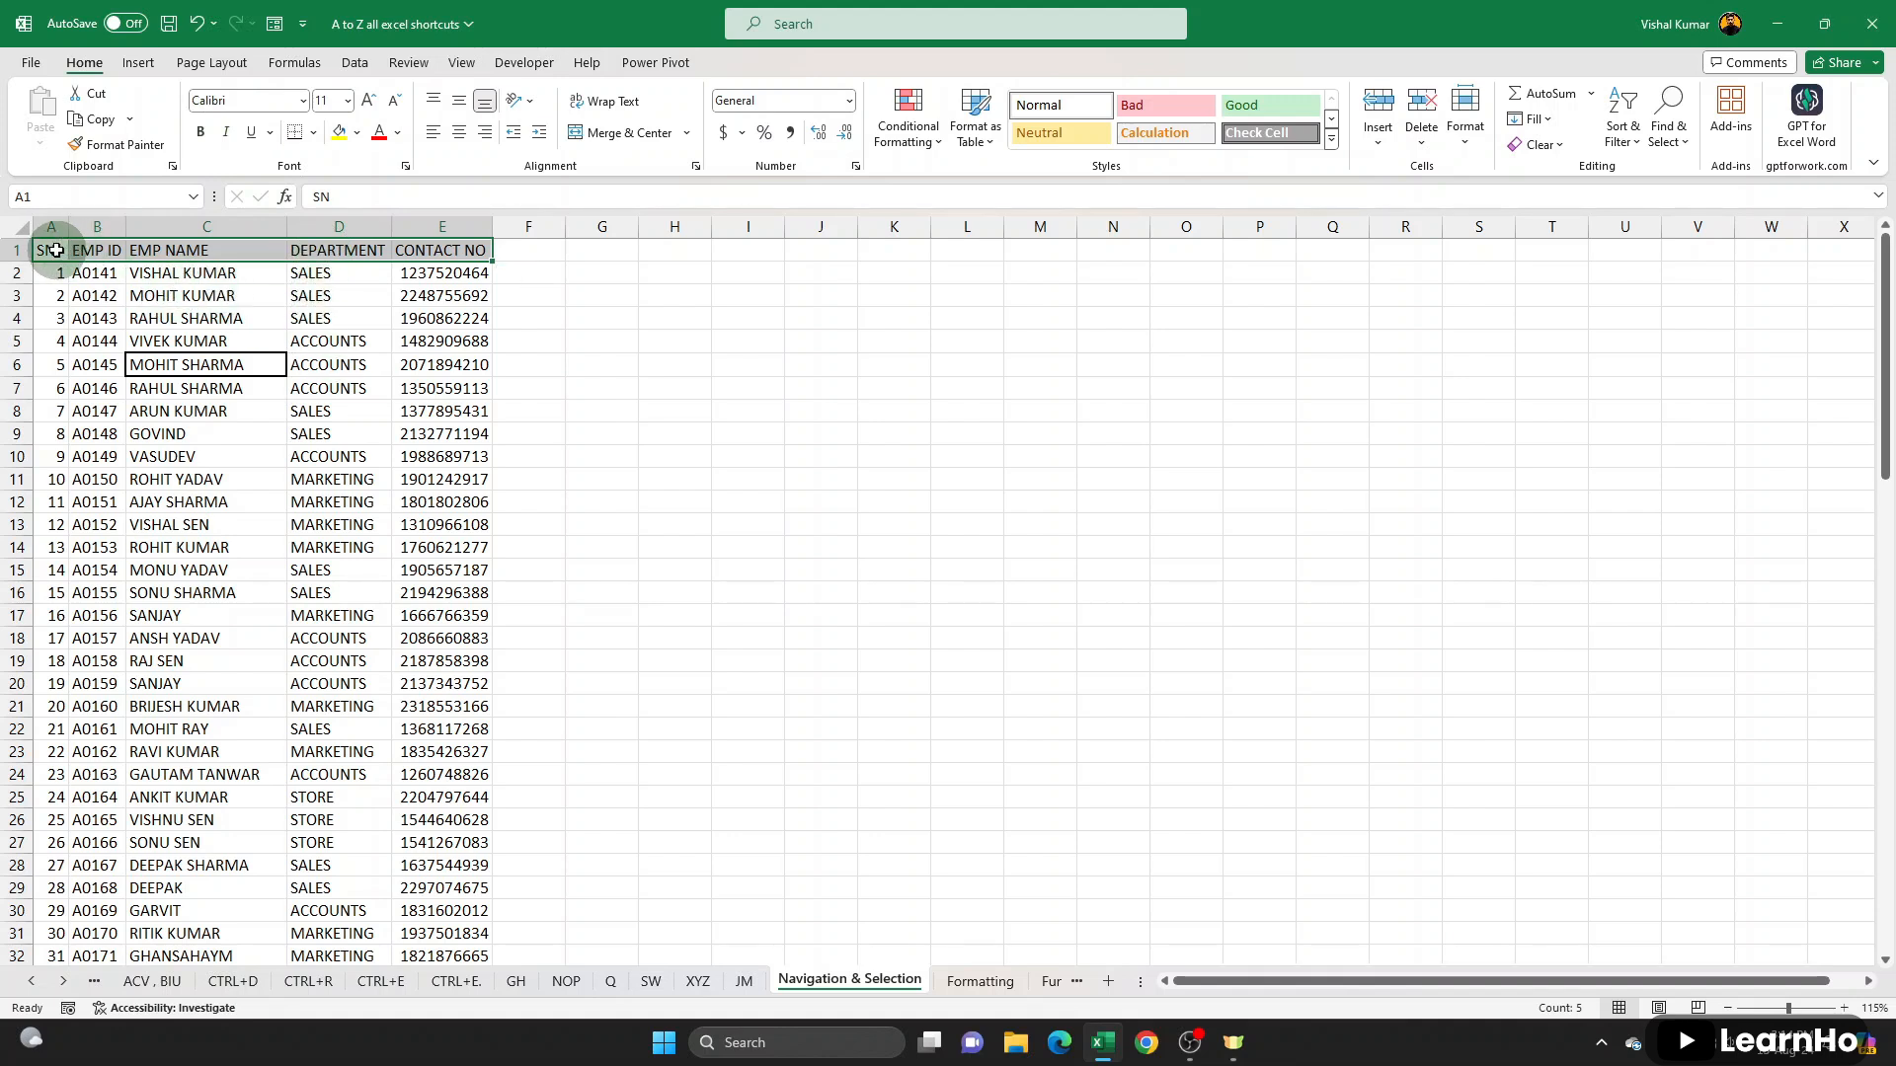
- Apply strikethrough to the records in A6:E6 and A11:E23
drag(49, 364, 441, 369)
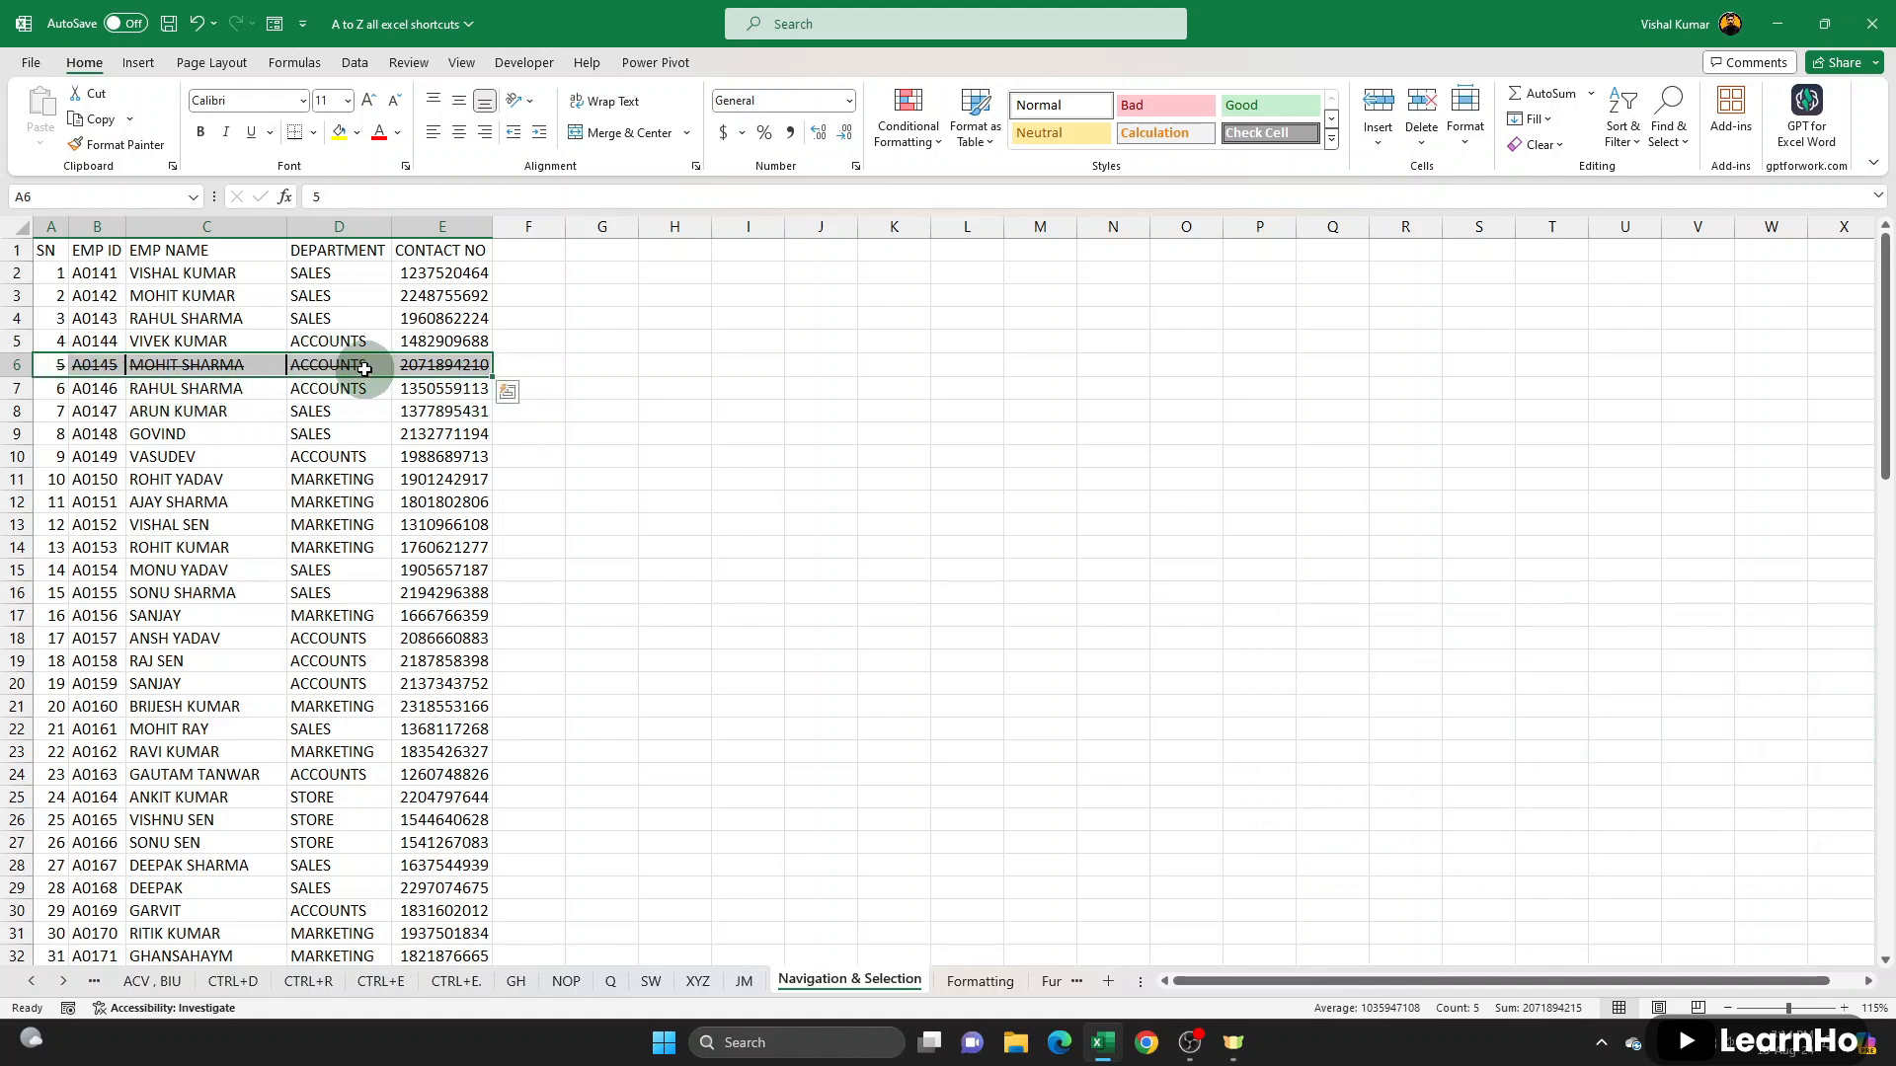
drag(51, 480, 449, 757)
key(ctrl+5)
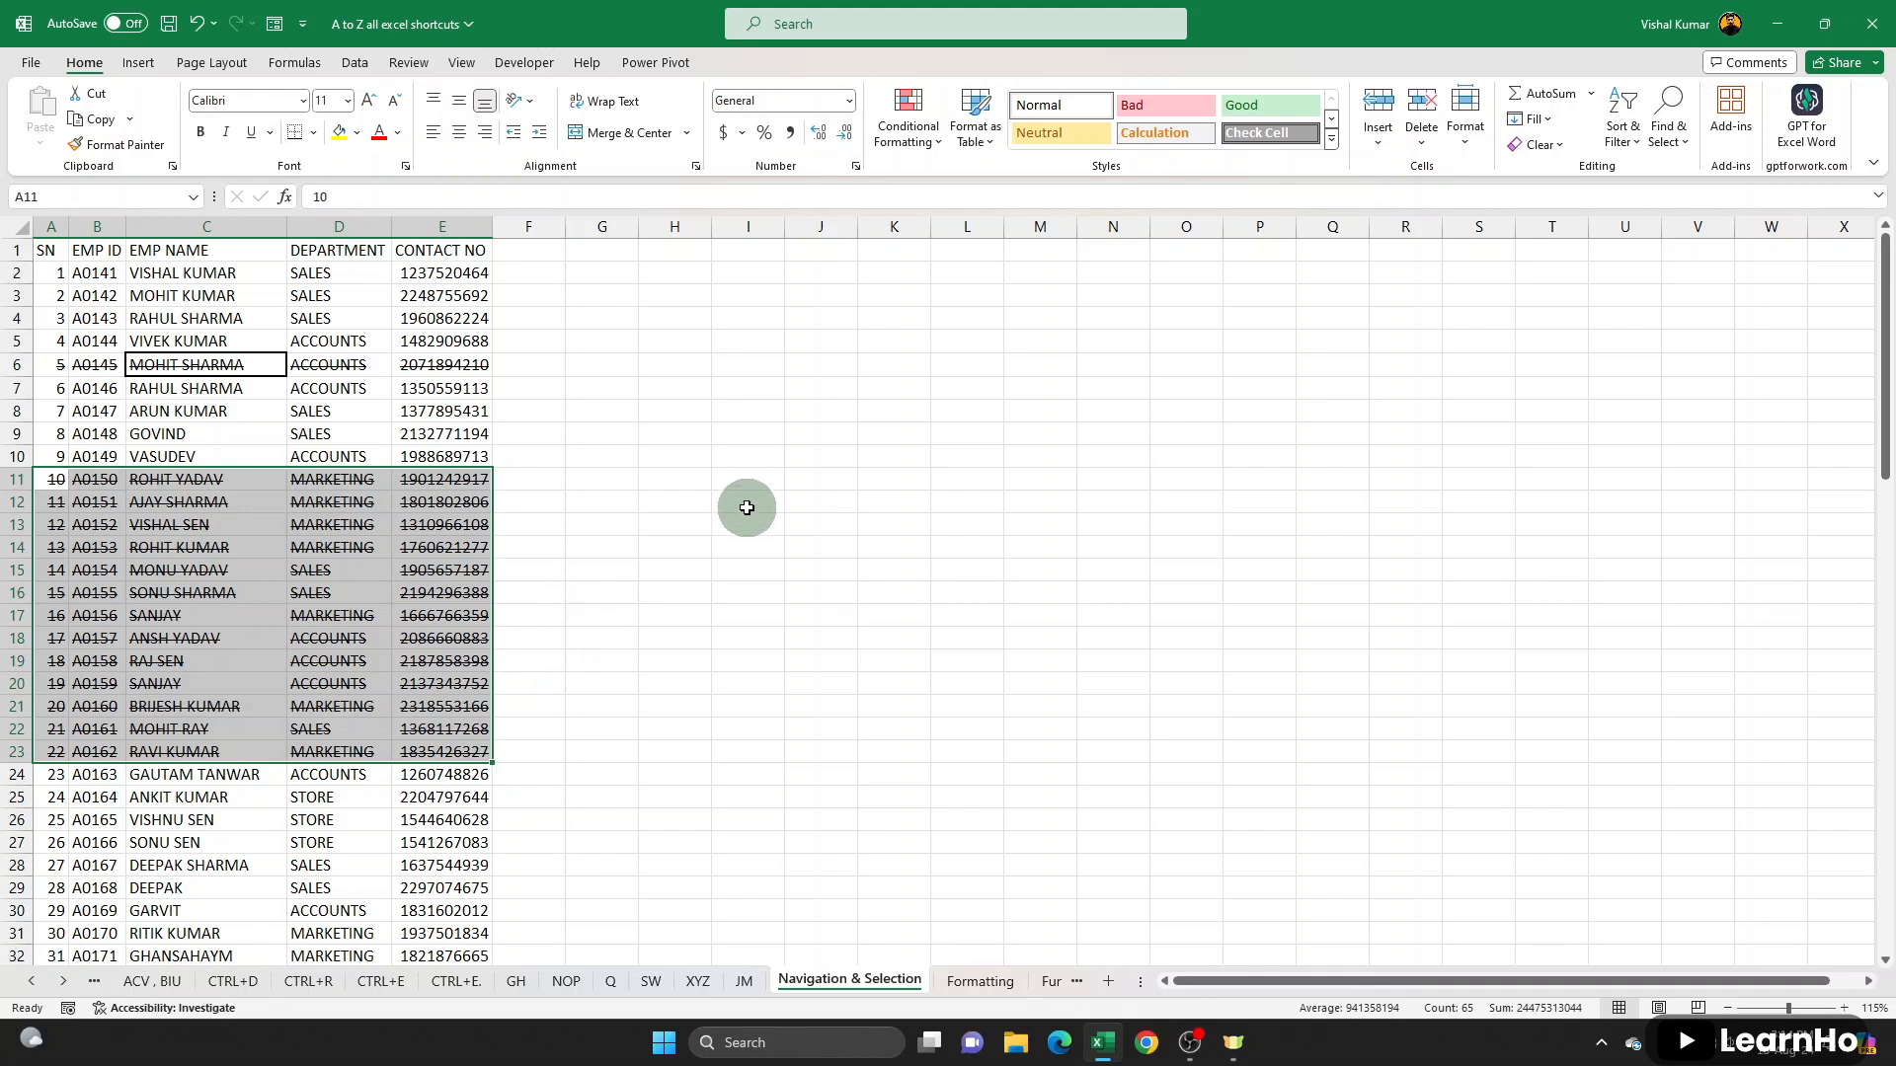
drag(747, 477, 982, 478)
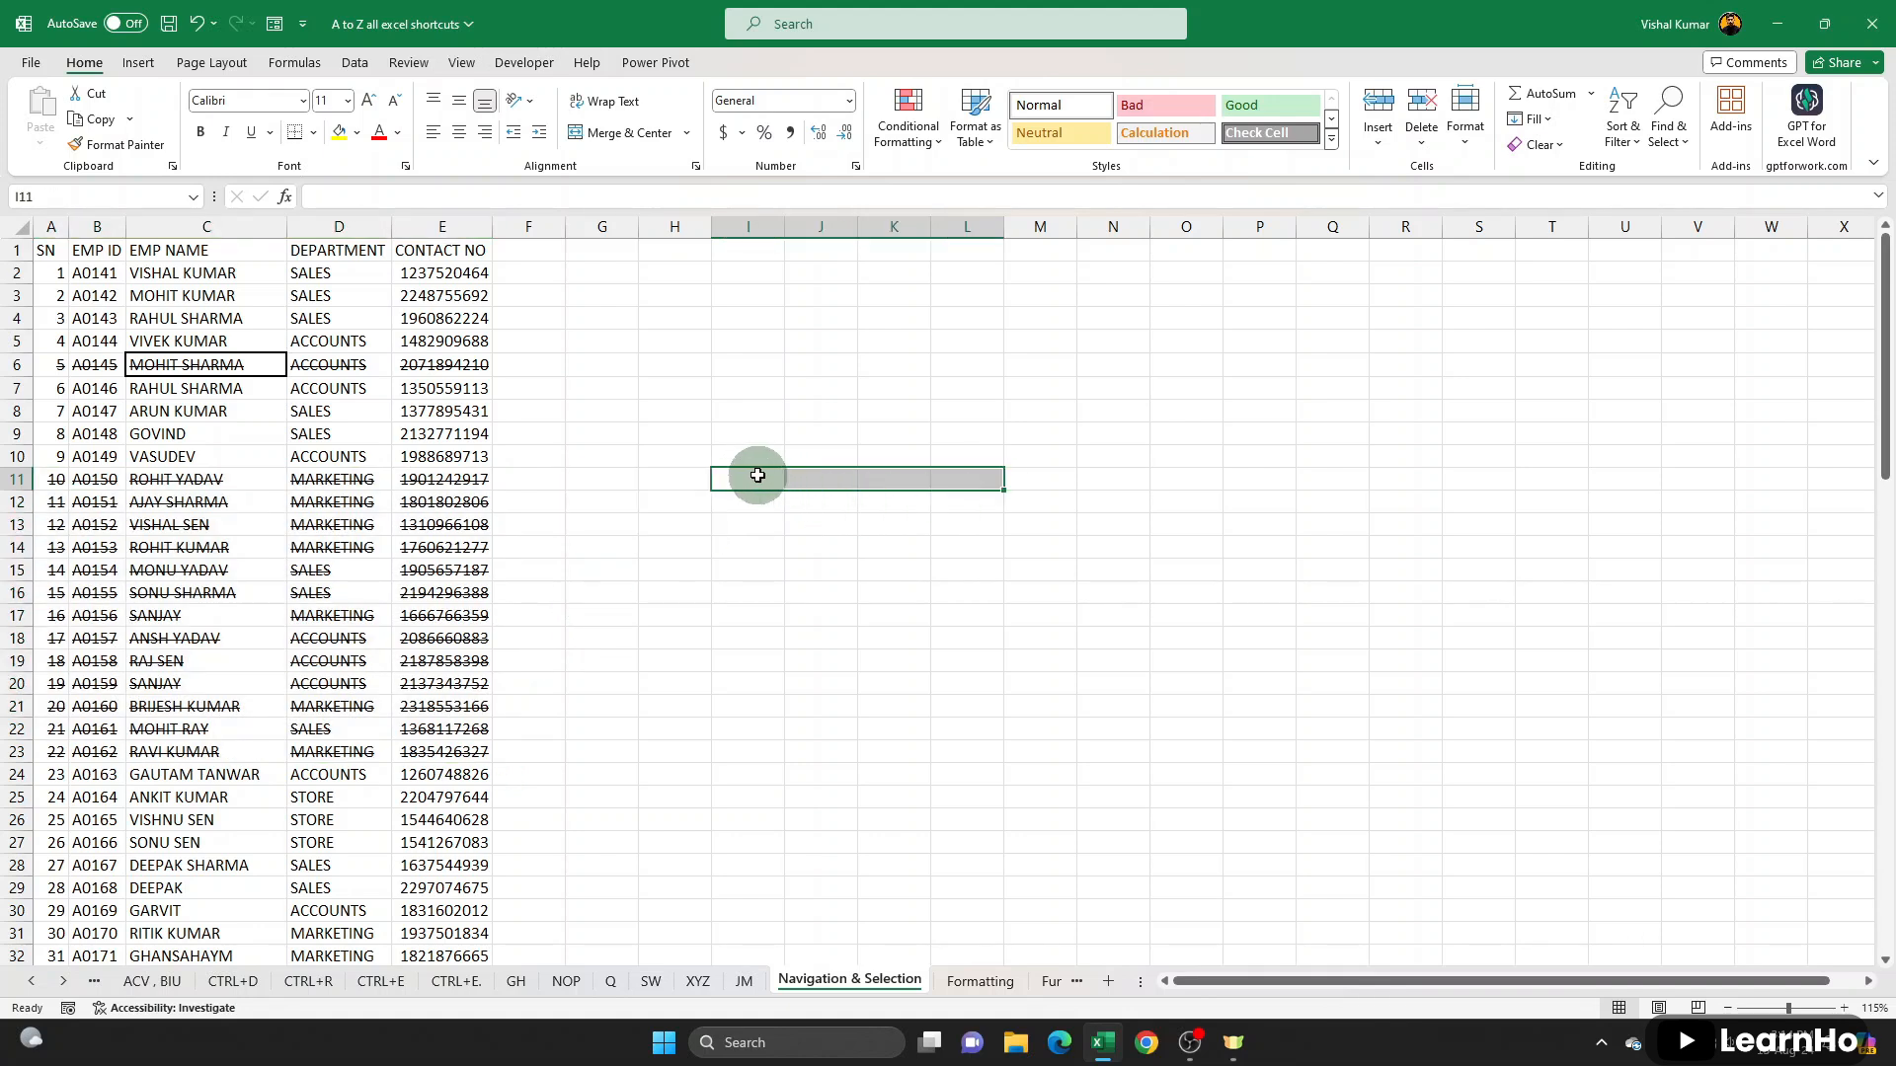
drag(749, 475, 875, 478)
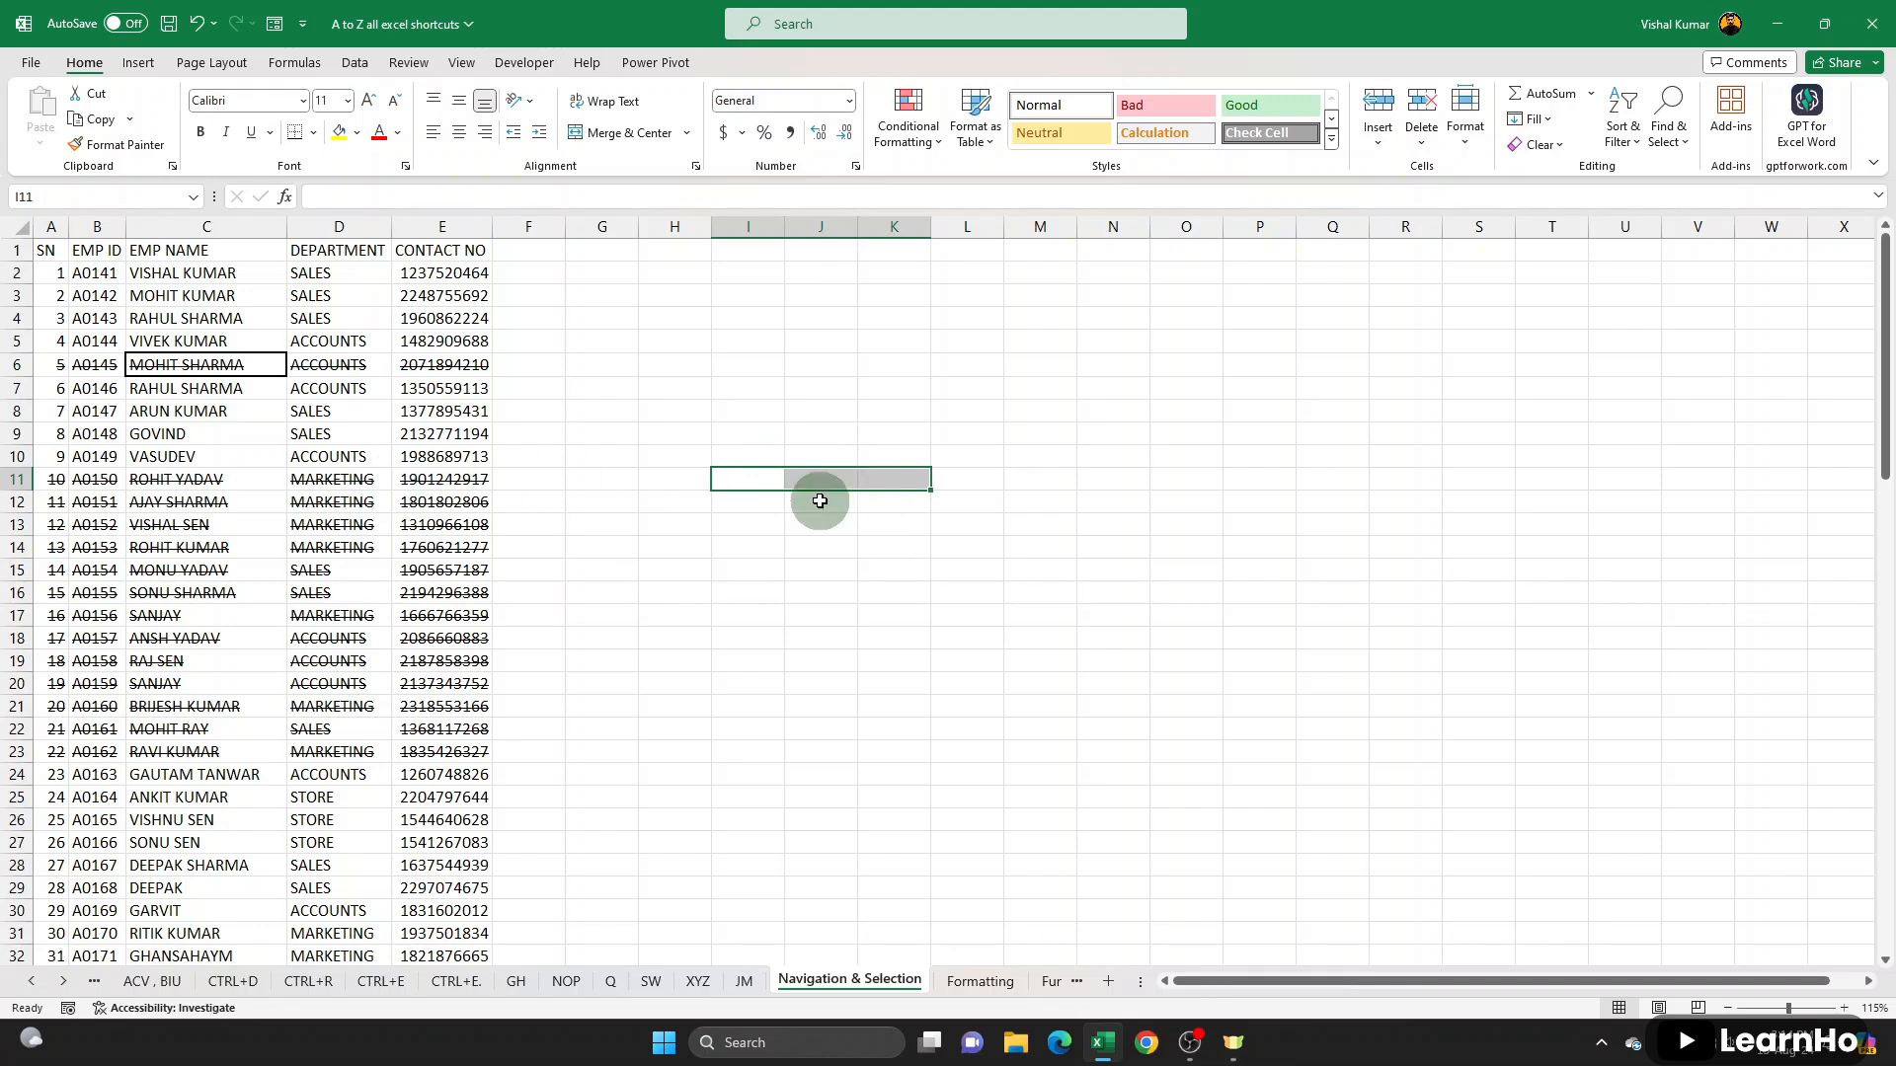
- Remove the strikethrough from all records in A5:E24 and select D15
ctrl+click(70, 341)
drag(70, 342, 455, 753)
drag(38, 346, 440, 766)
key(ctrl+5)
key(ctrl+5)
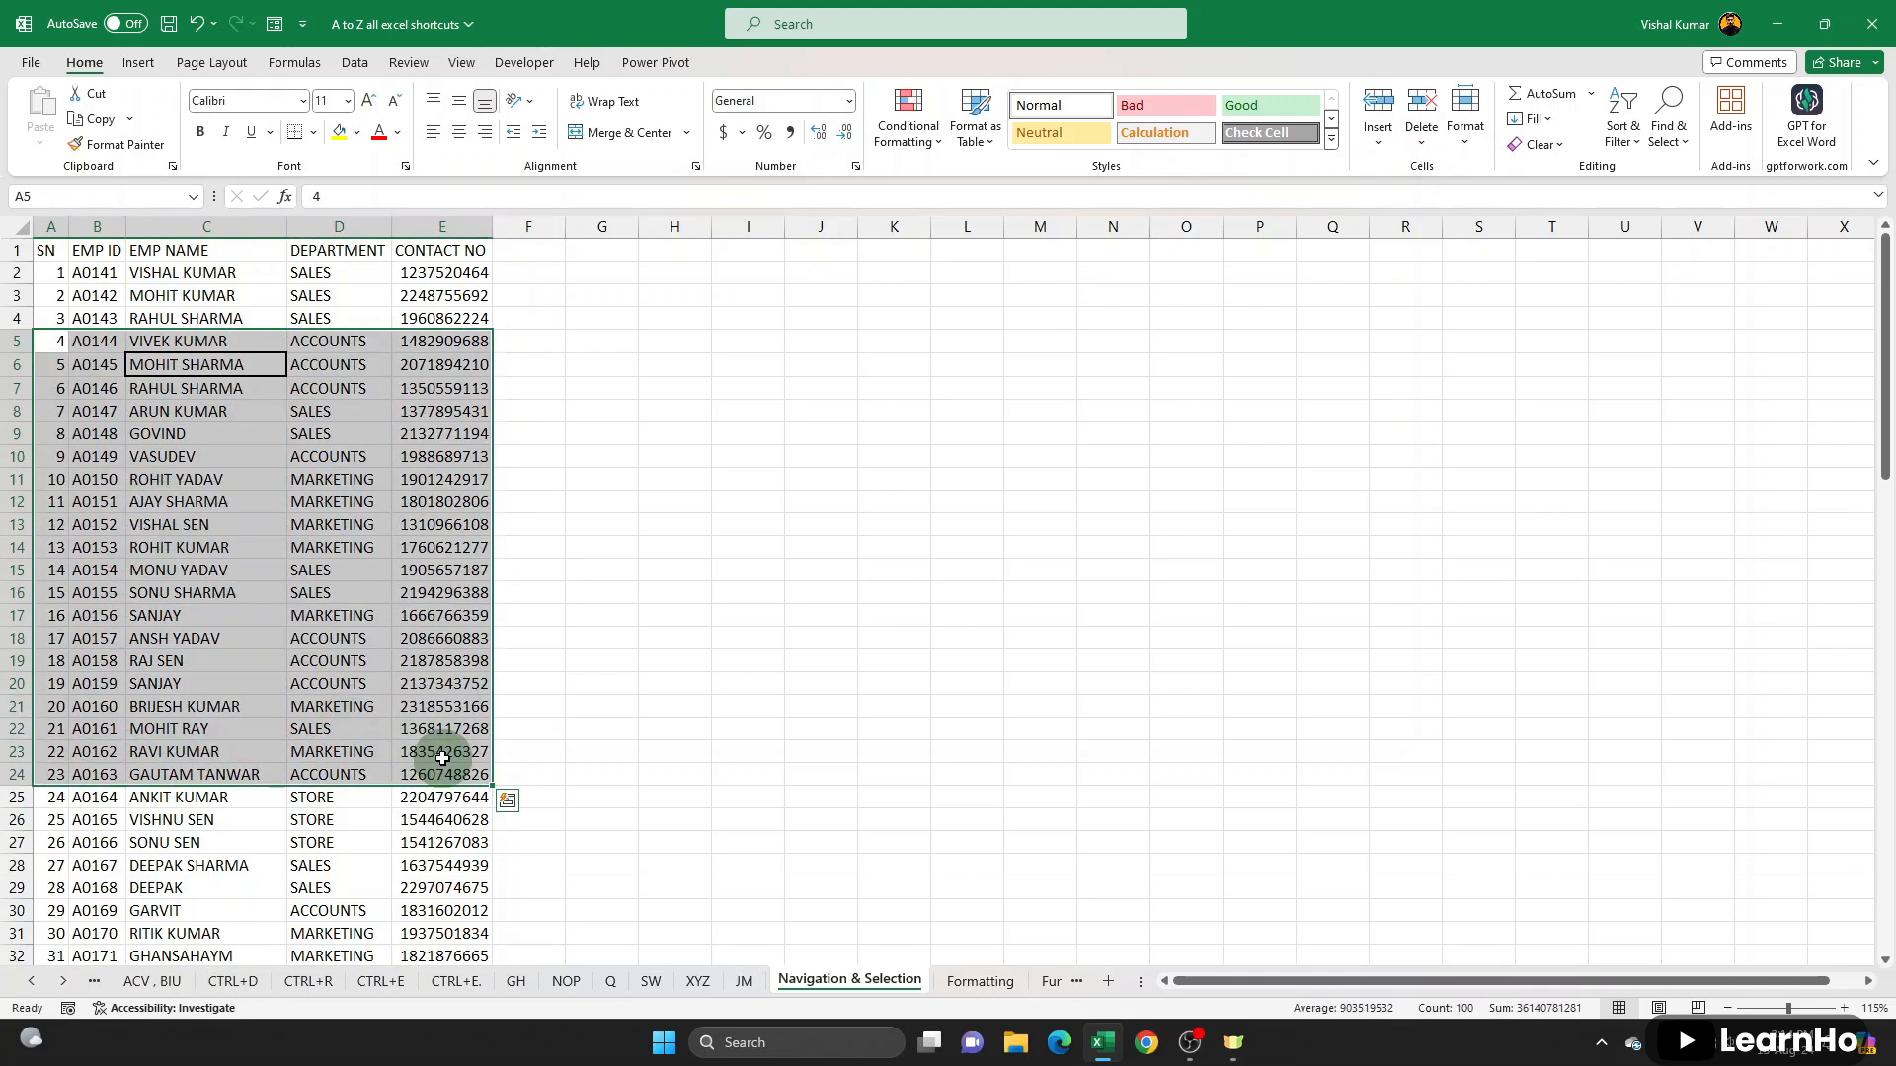
click(362, 573)
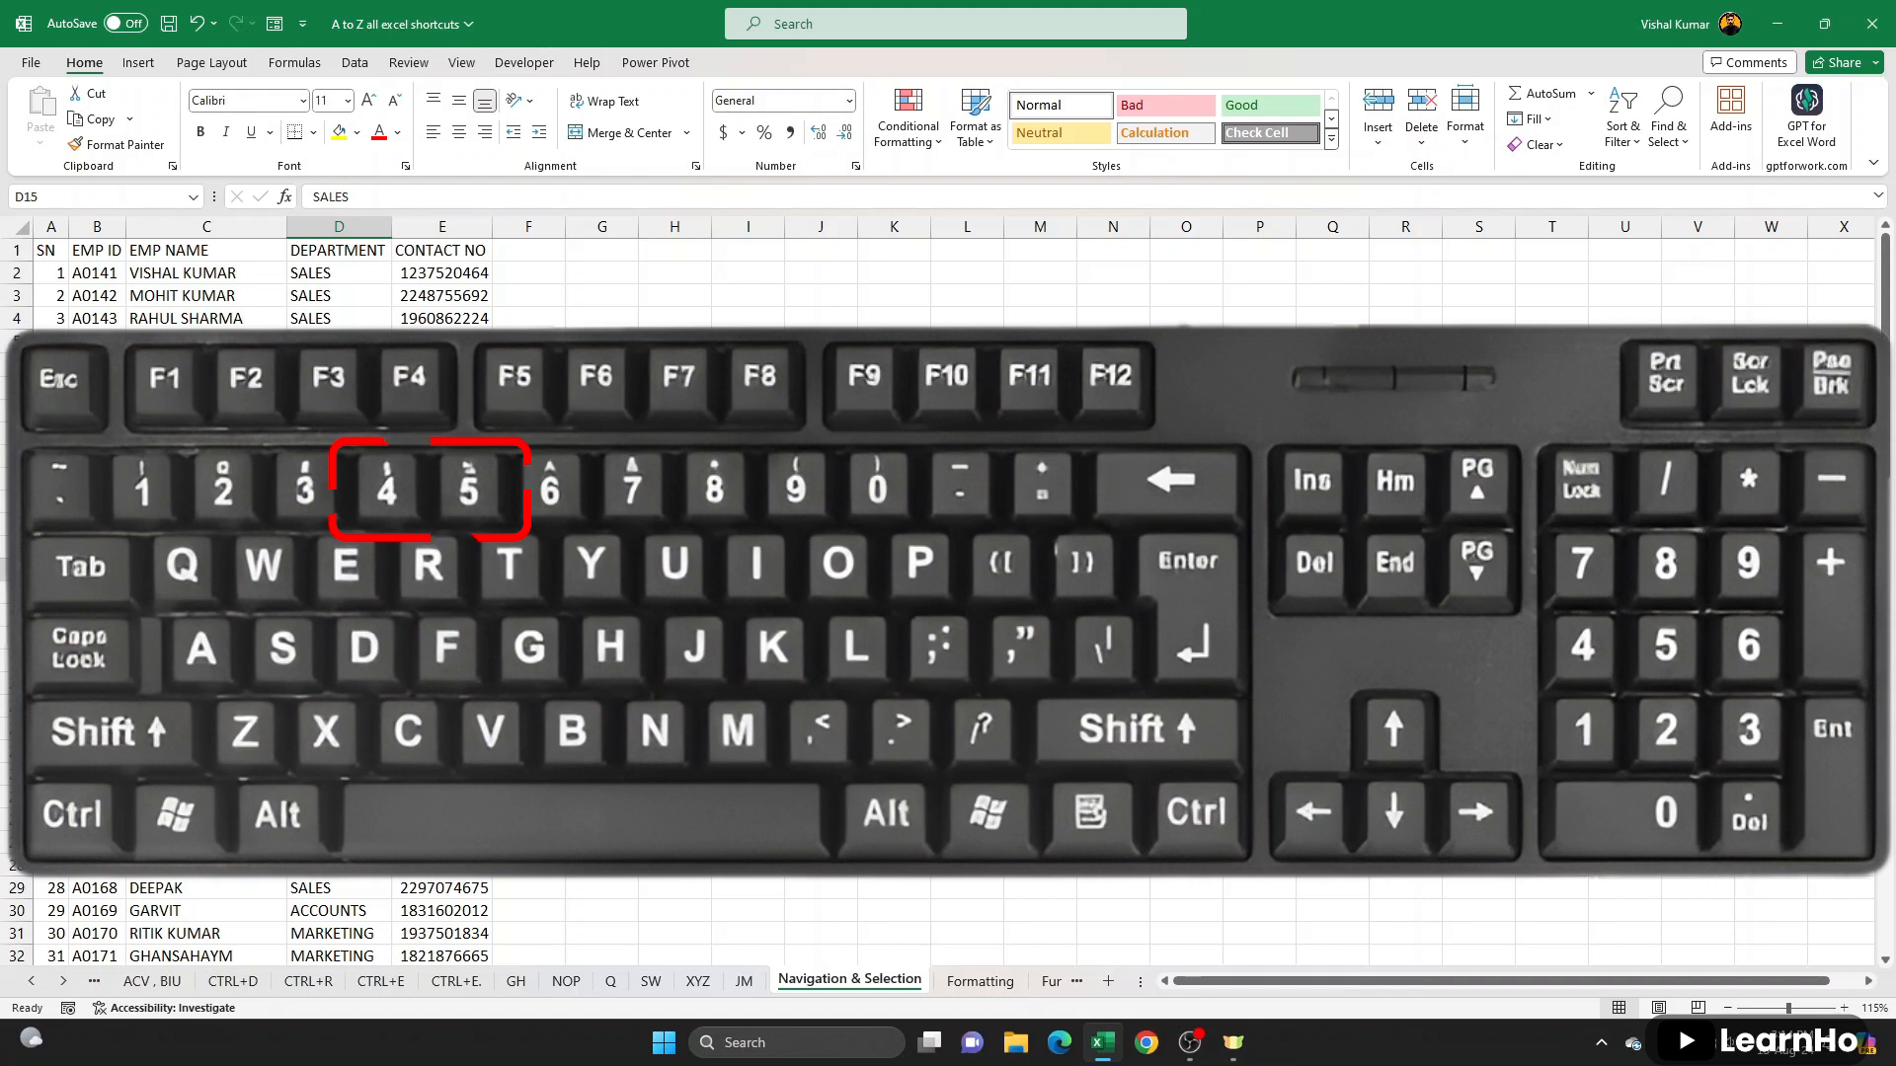
- Format H4:H26 as percentages and enter 87, 65, 48, 98 and 78 in H4:H8
drag(674, 317, 686, 802)
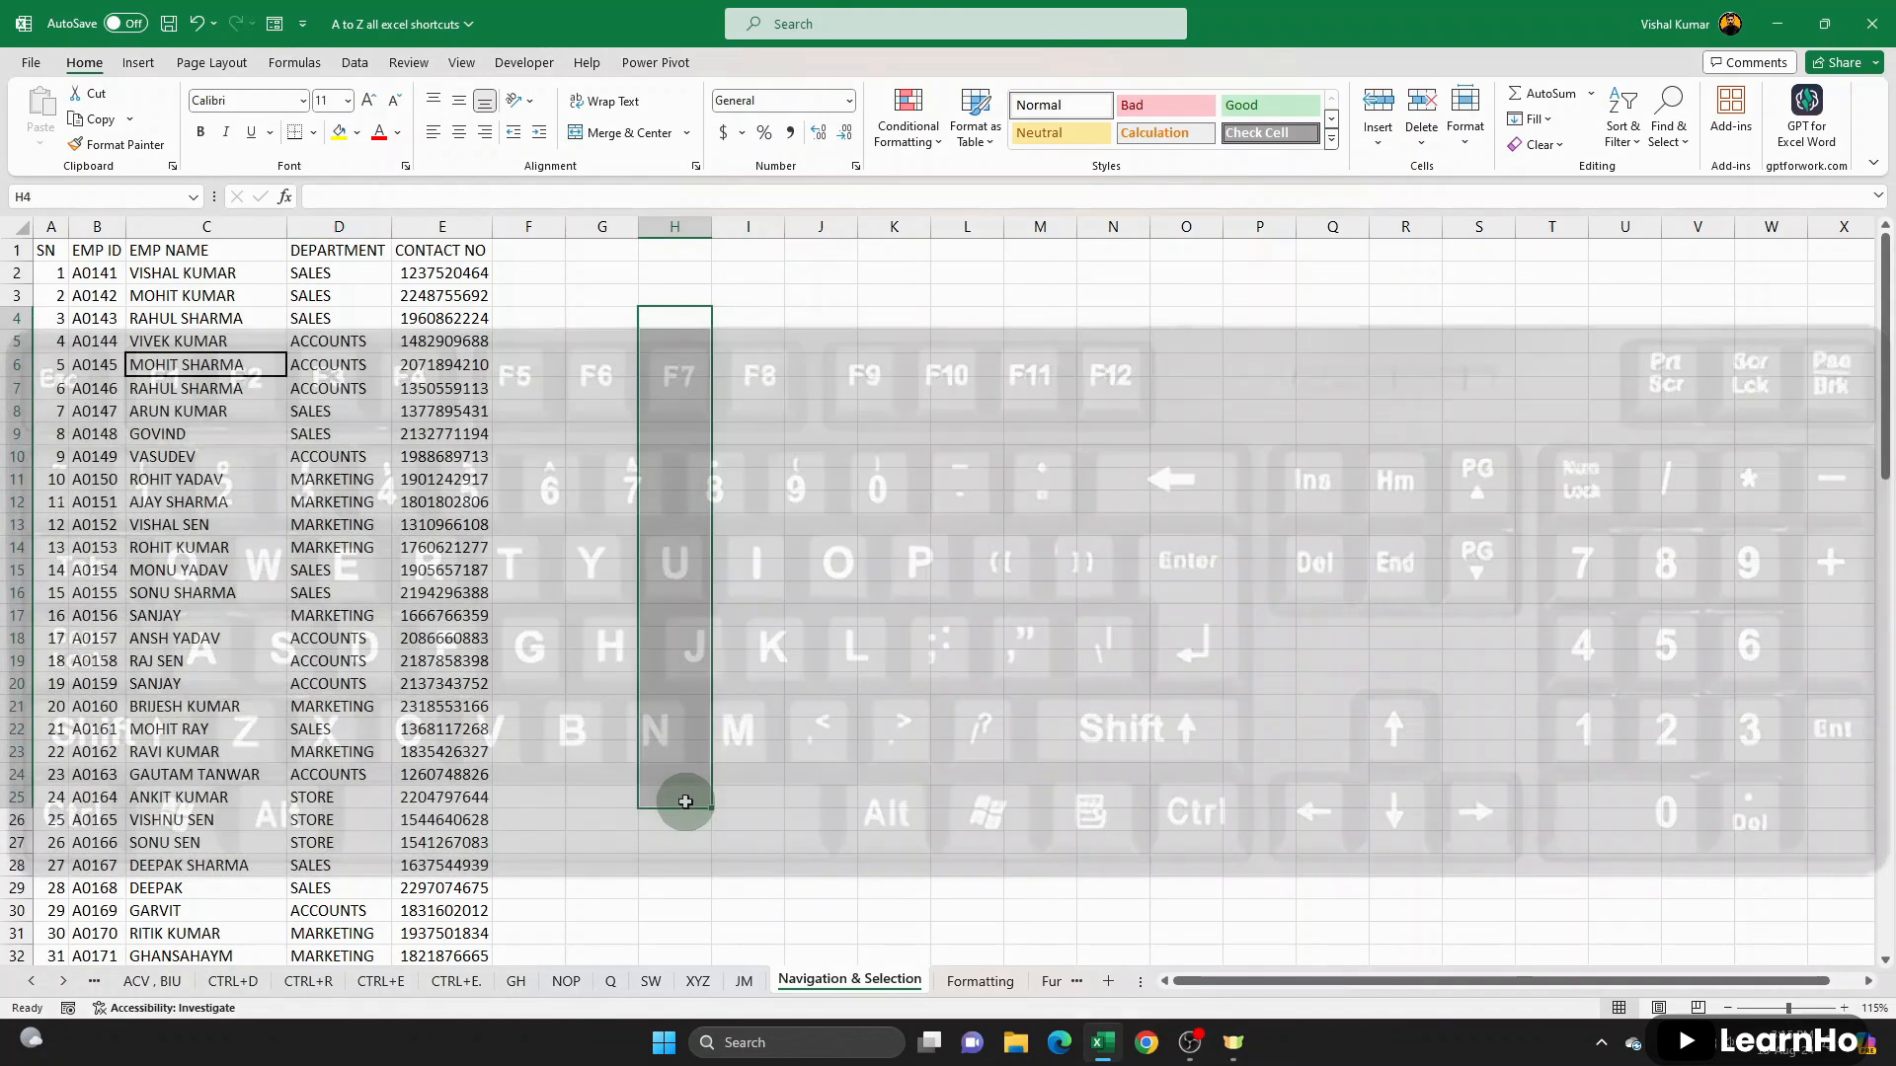
drag(692, 314, 661, 826)
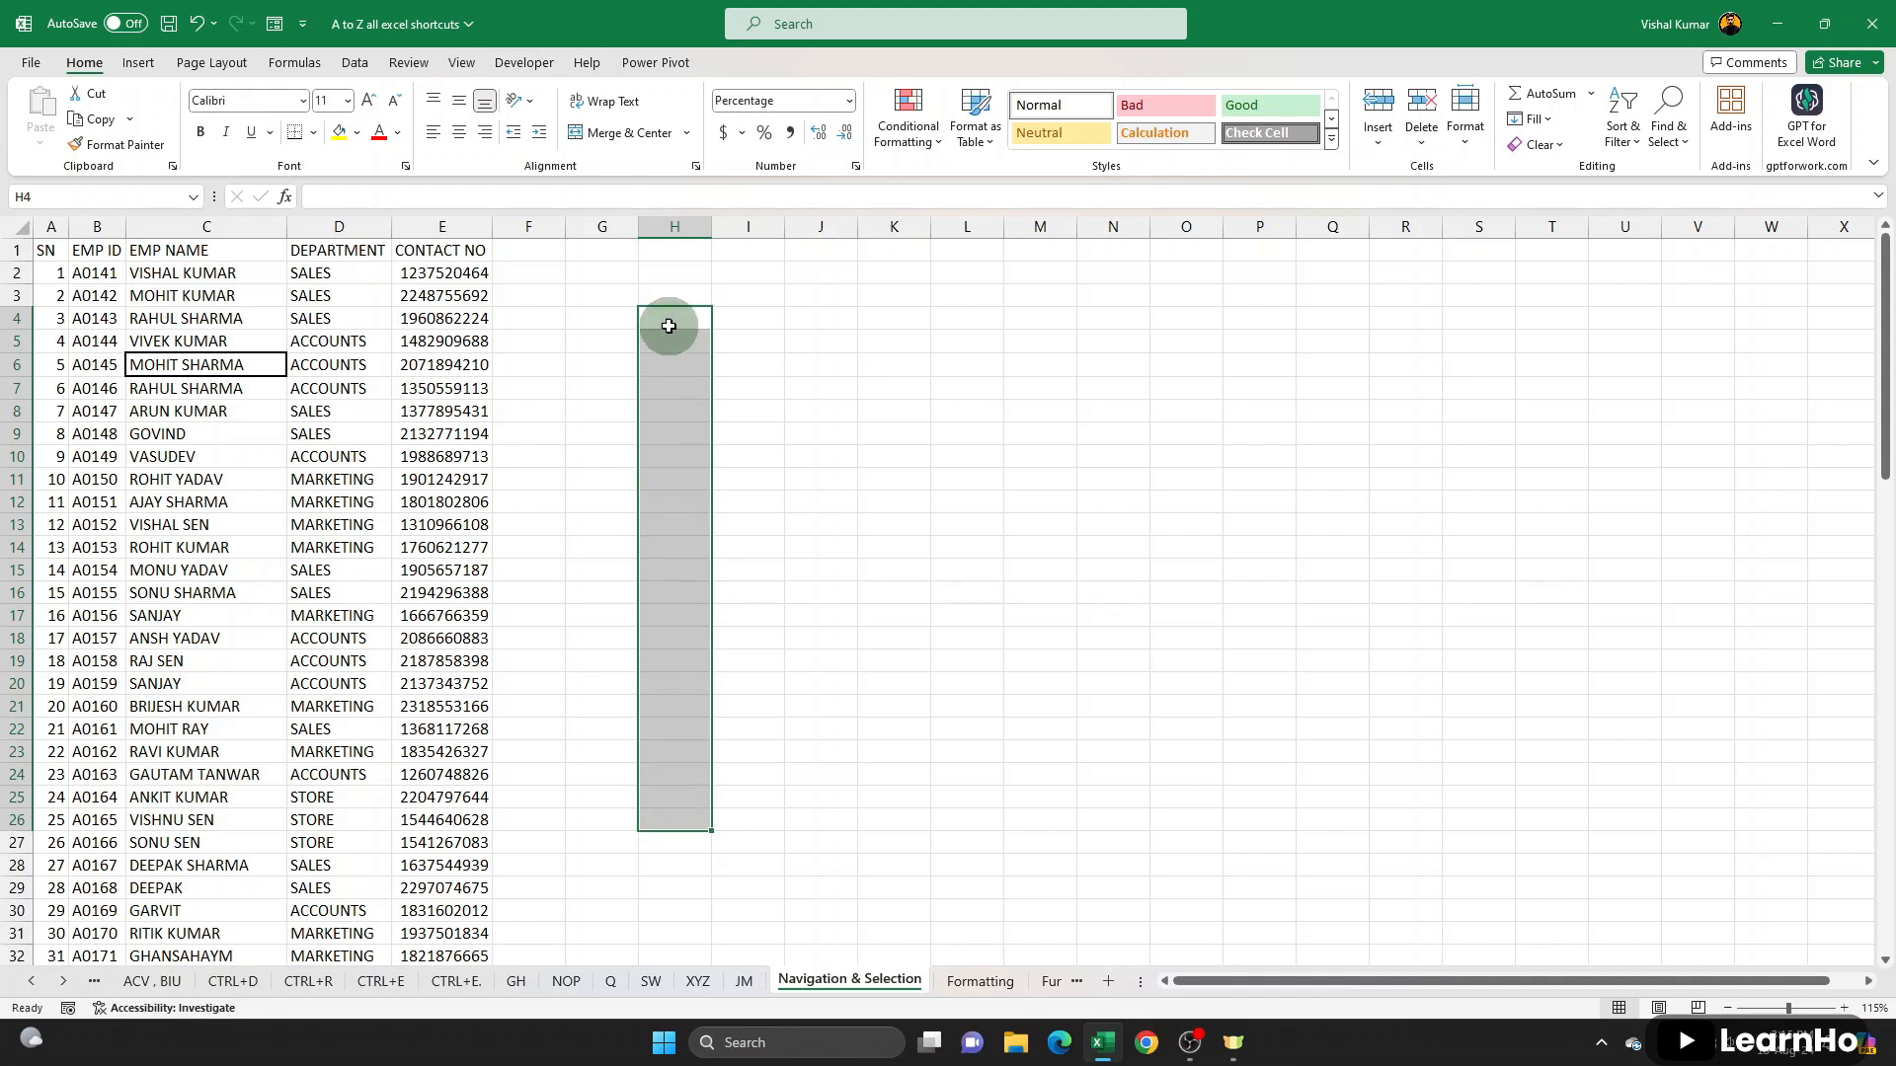
click(669, 321)
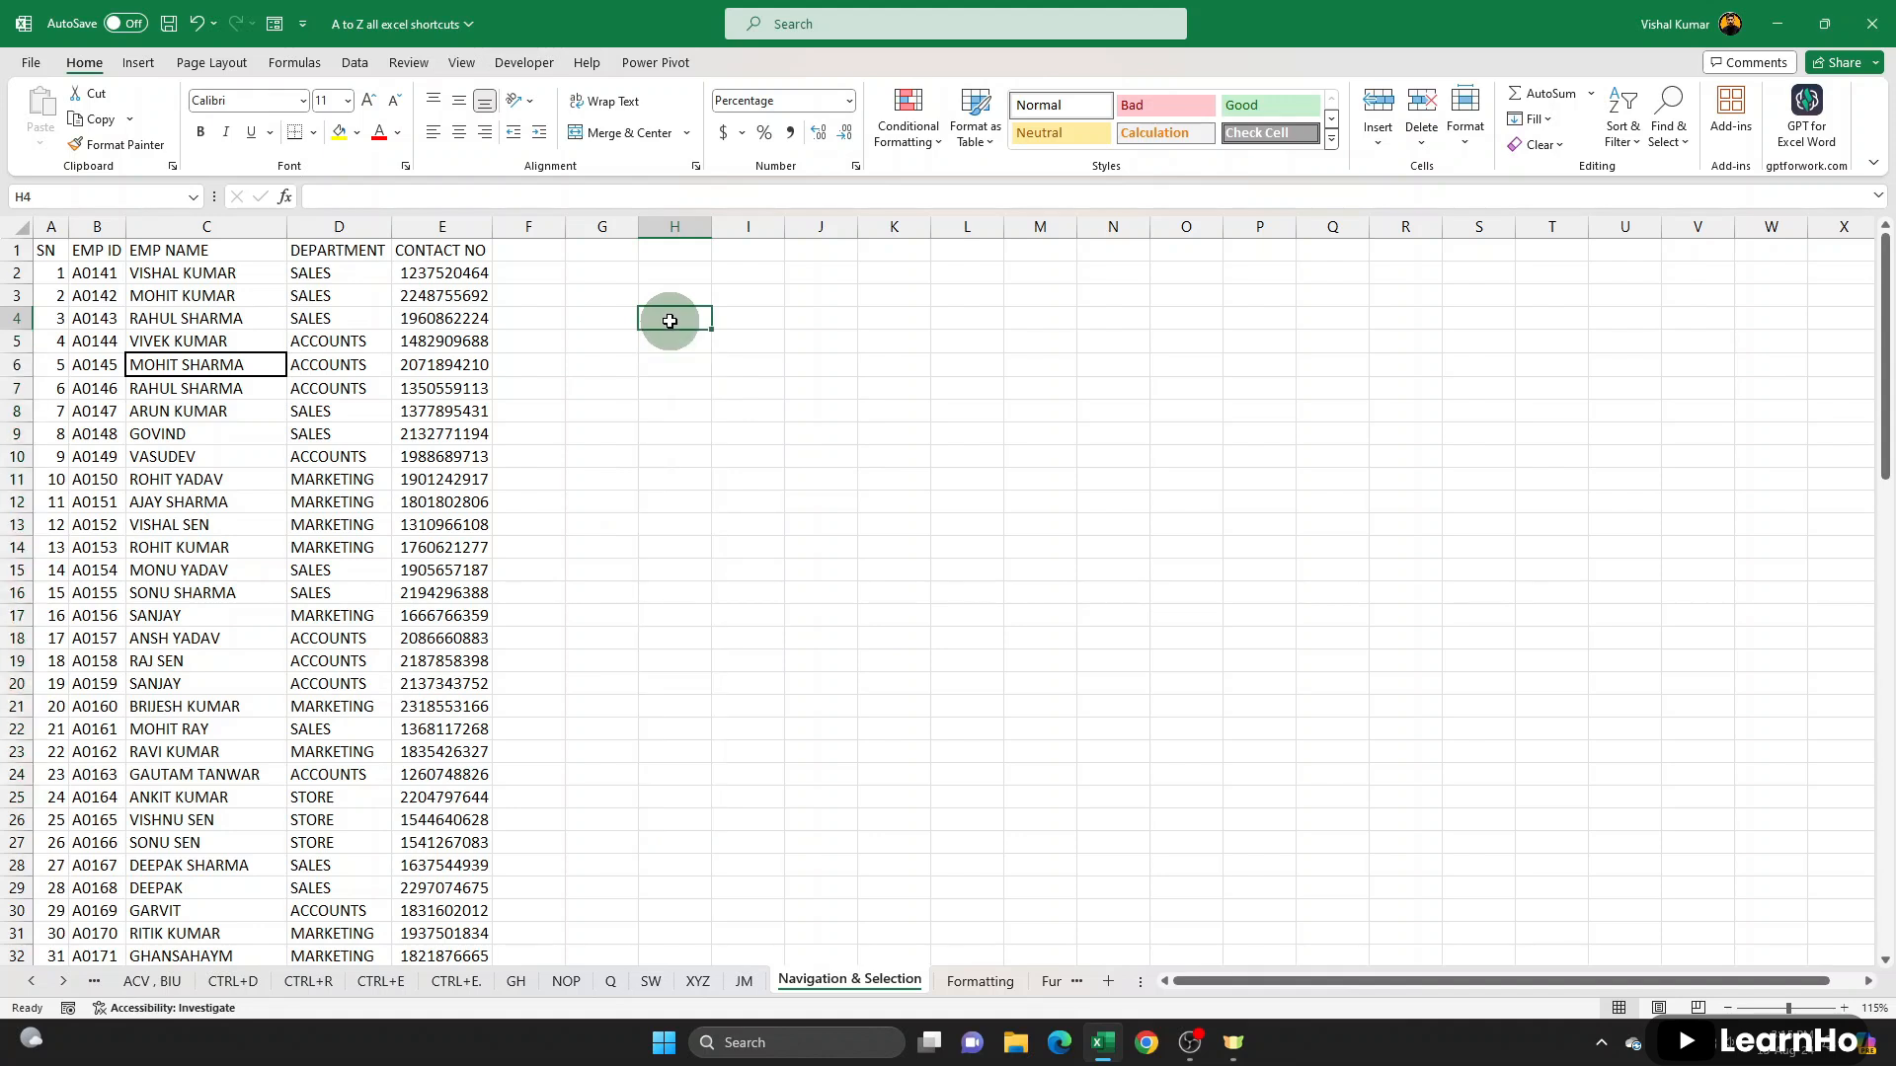
text(87)
key(Return)
text(65)
key(Return)
text(48)
key(Return)
text(98)
key(Return)
text(78)
key(Return)
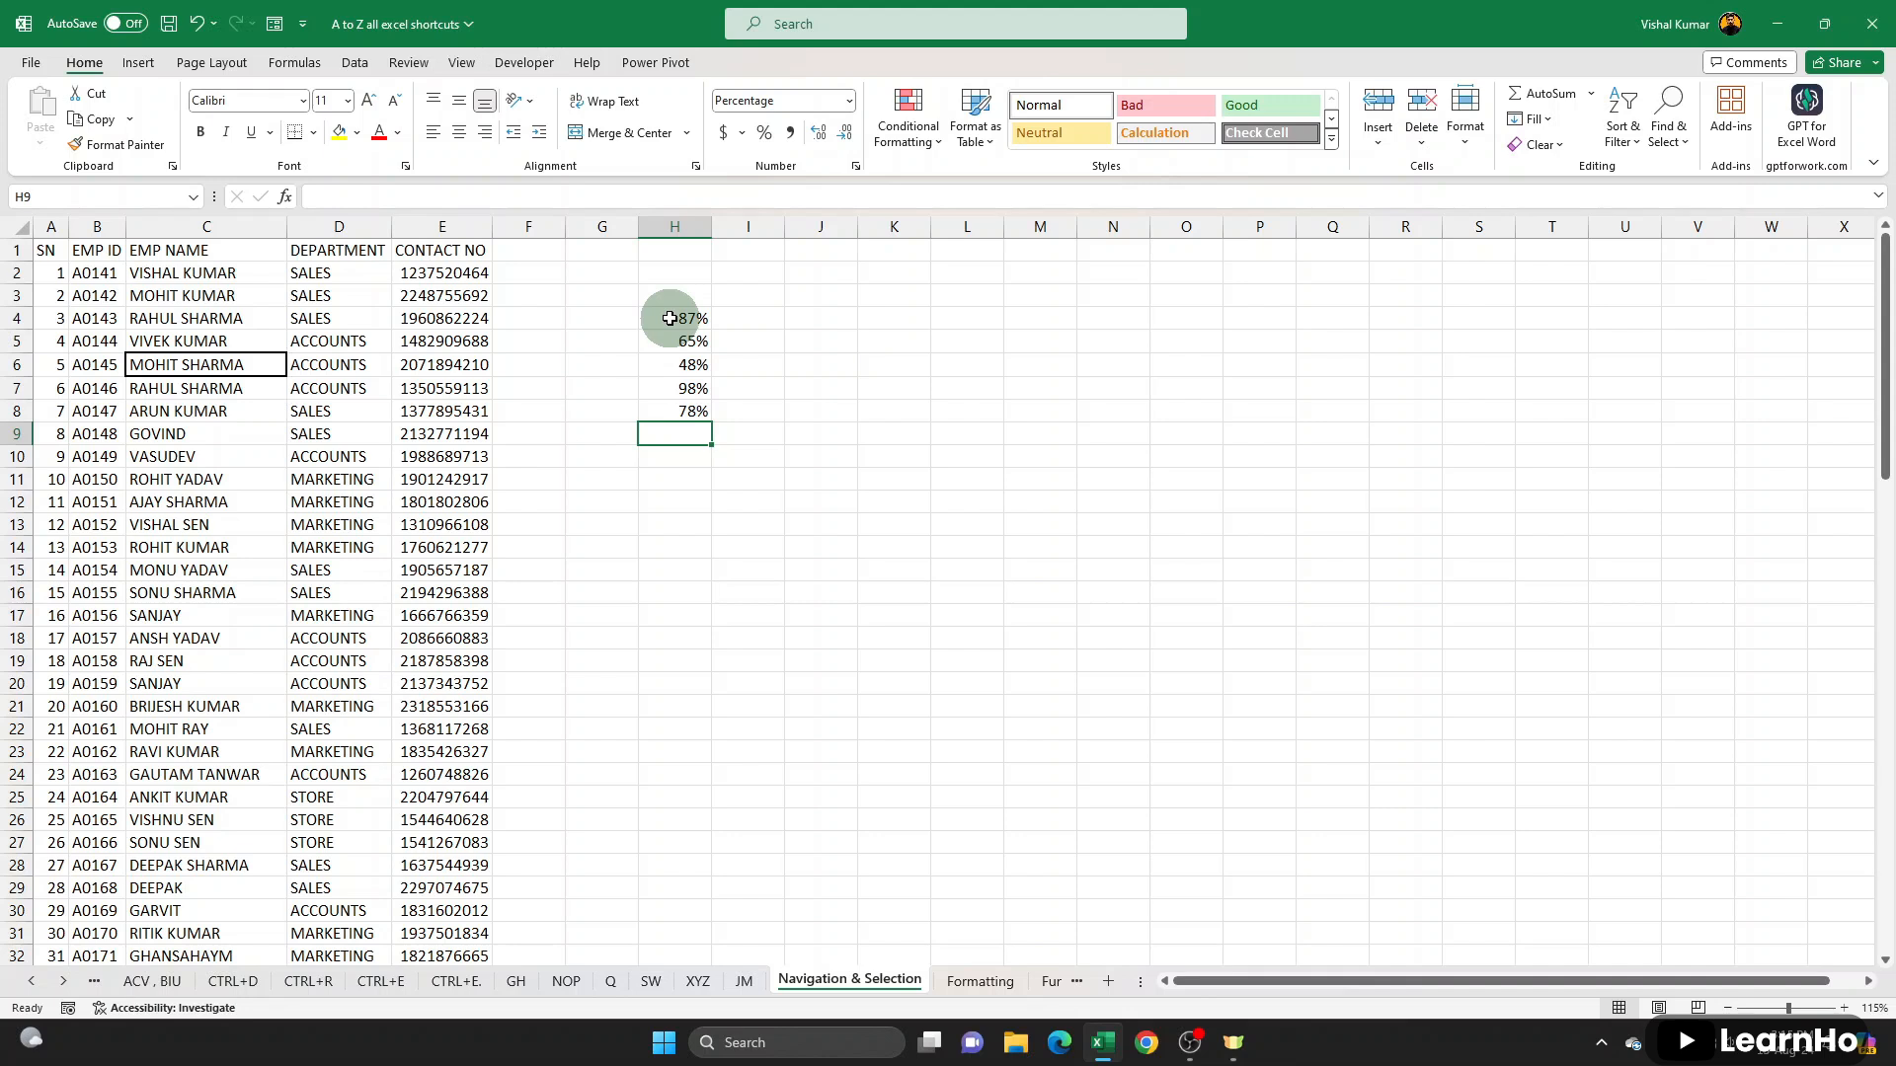
- Format G4:G23 as currency and enter 85, 98, 45 and 95 in G4:G7
drag(602, 318, 616, 758)
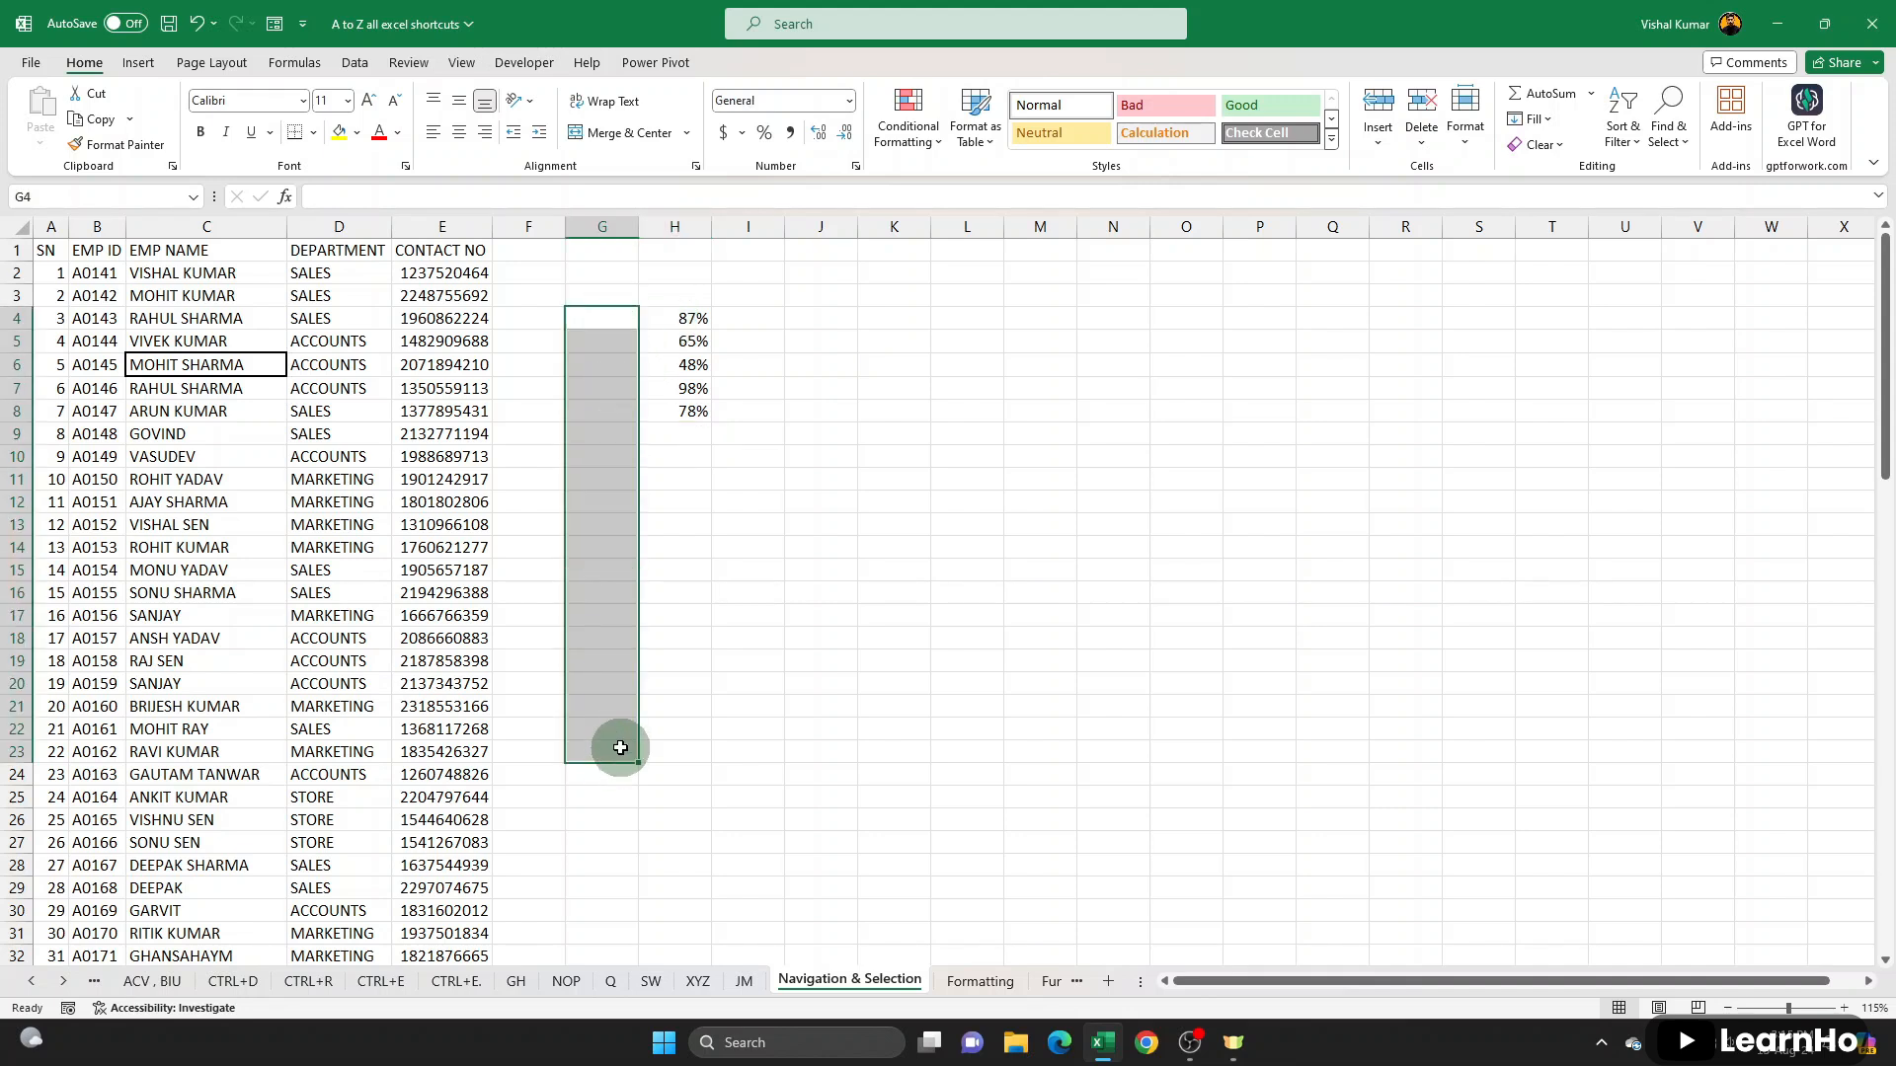
key(ctrl+shift+4)
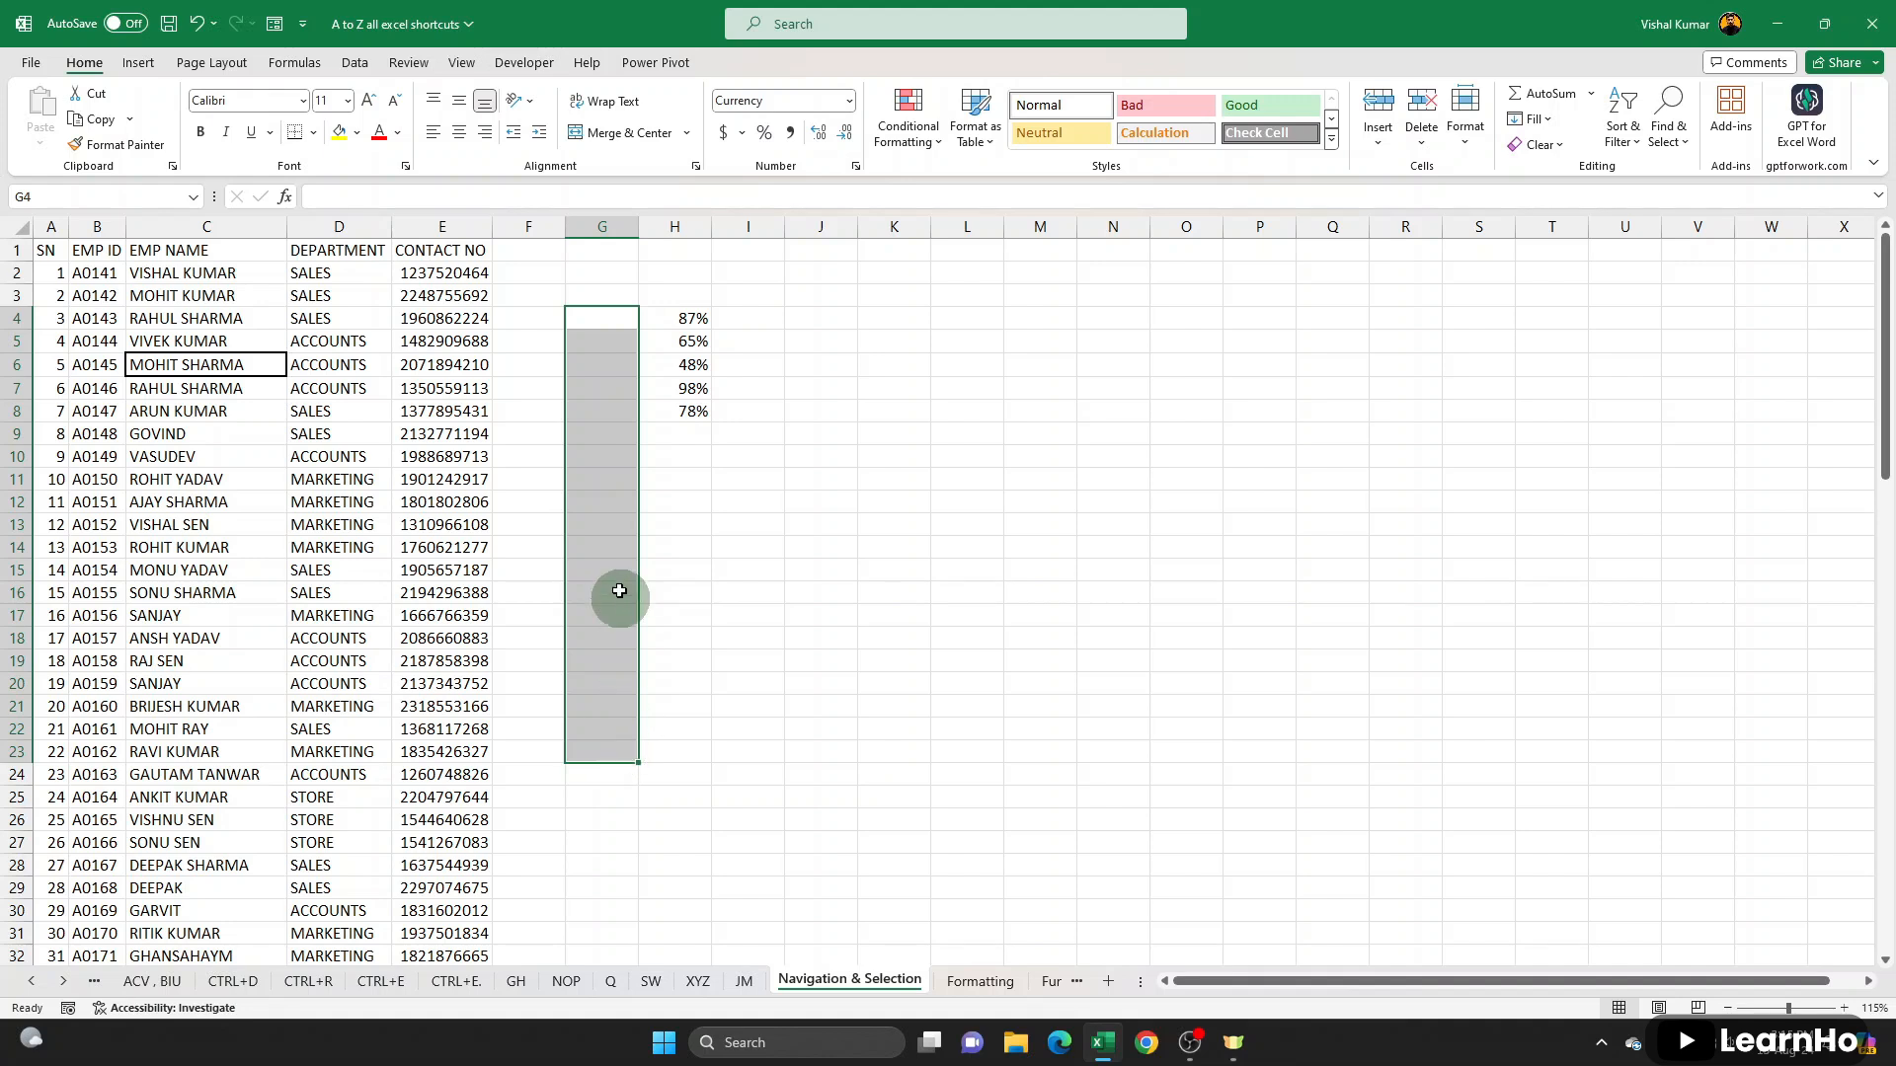
click(599, 321)
text(85)
key(Return)
text(98)
key(Return)
text(45)
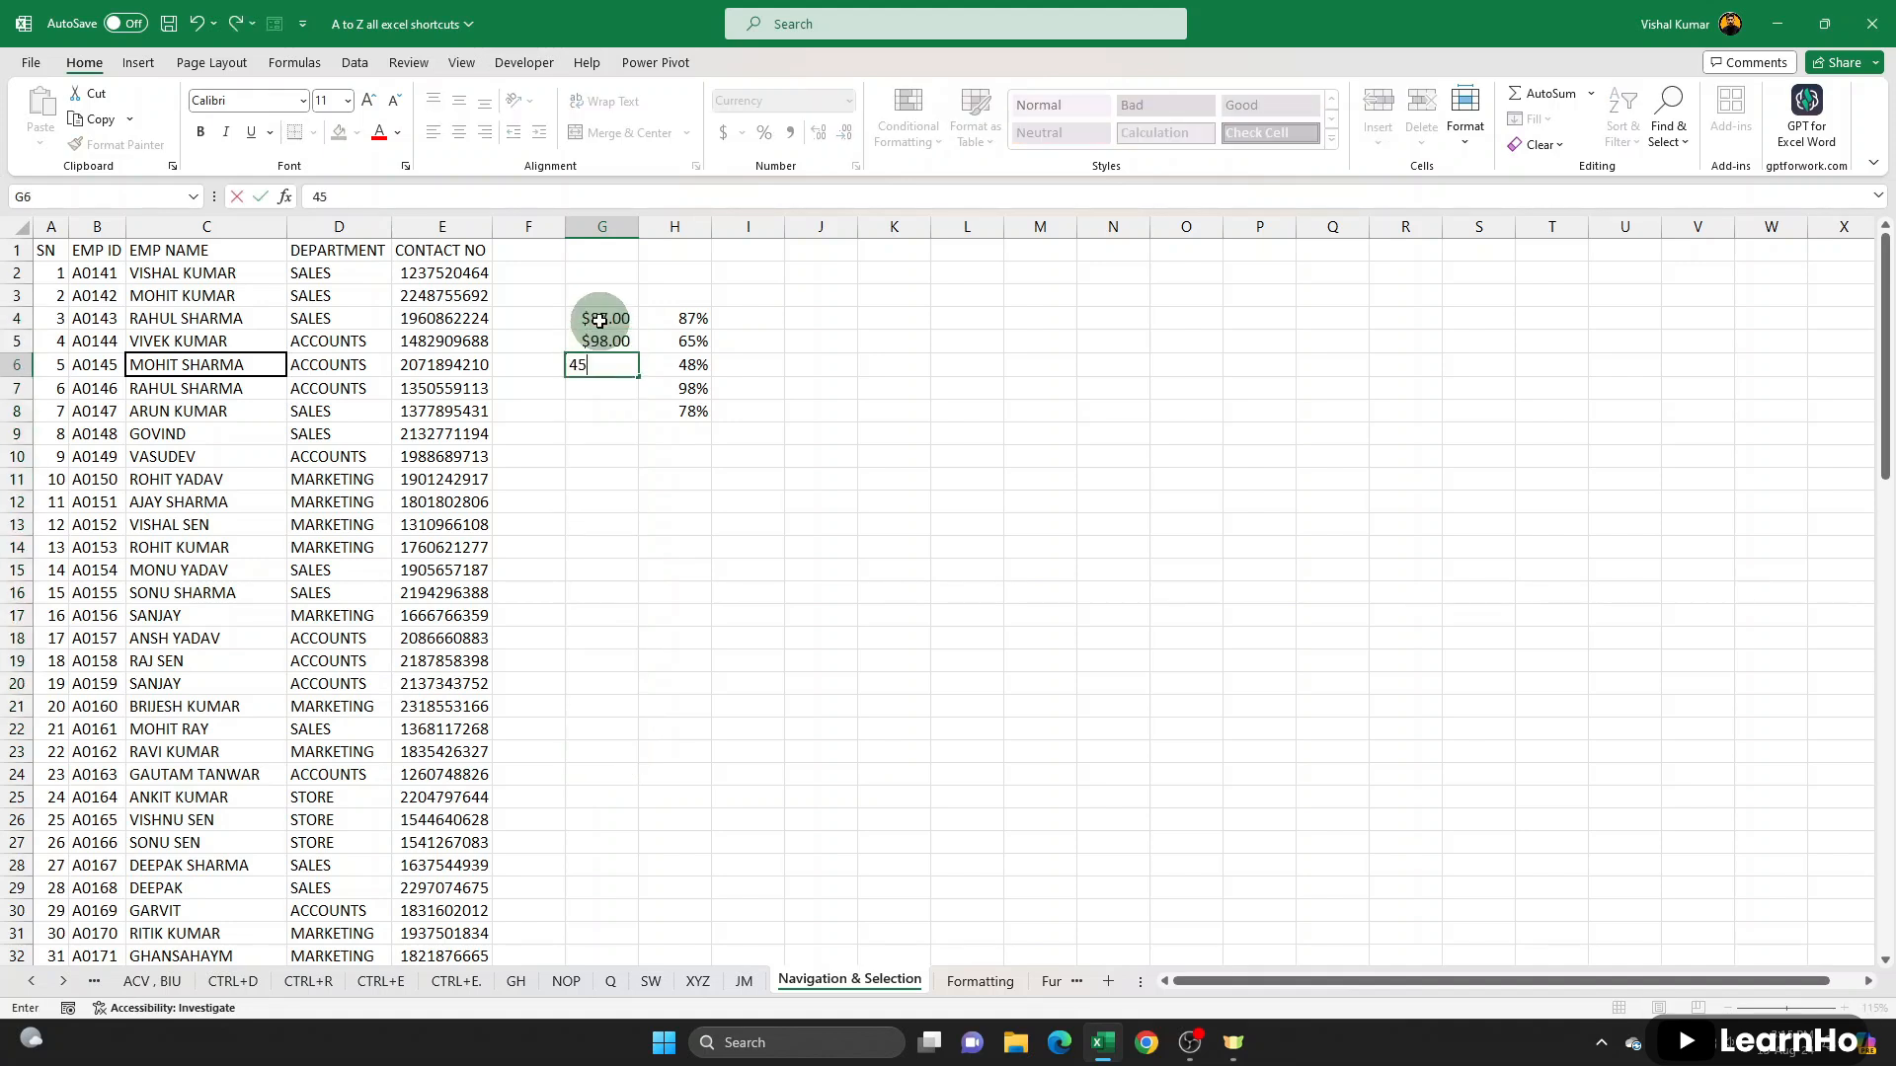
key(Return)
text(95)
key(Return)
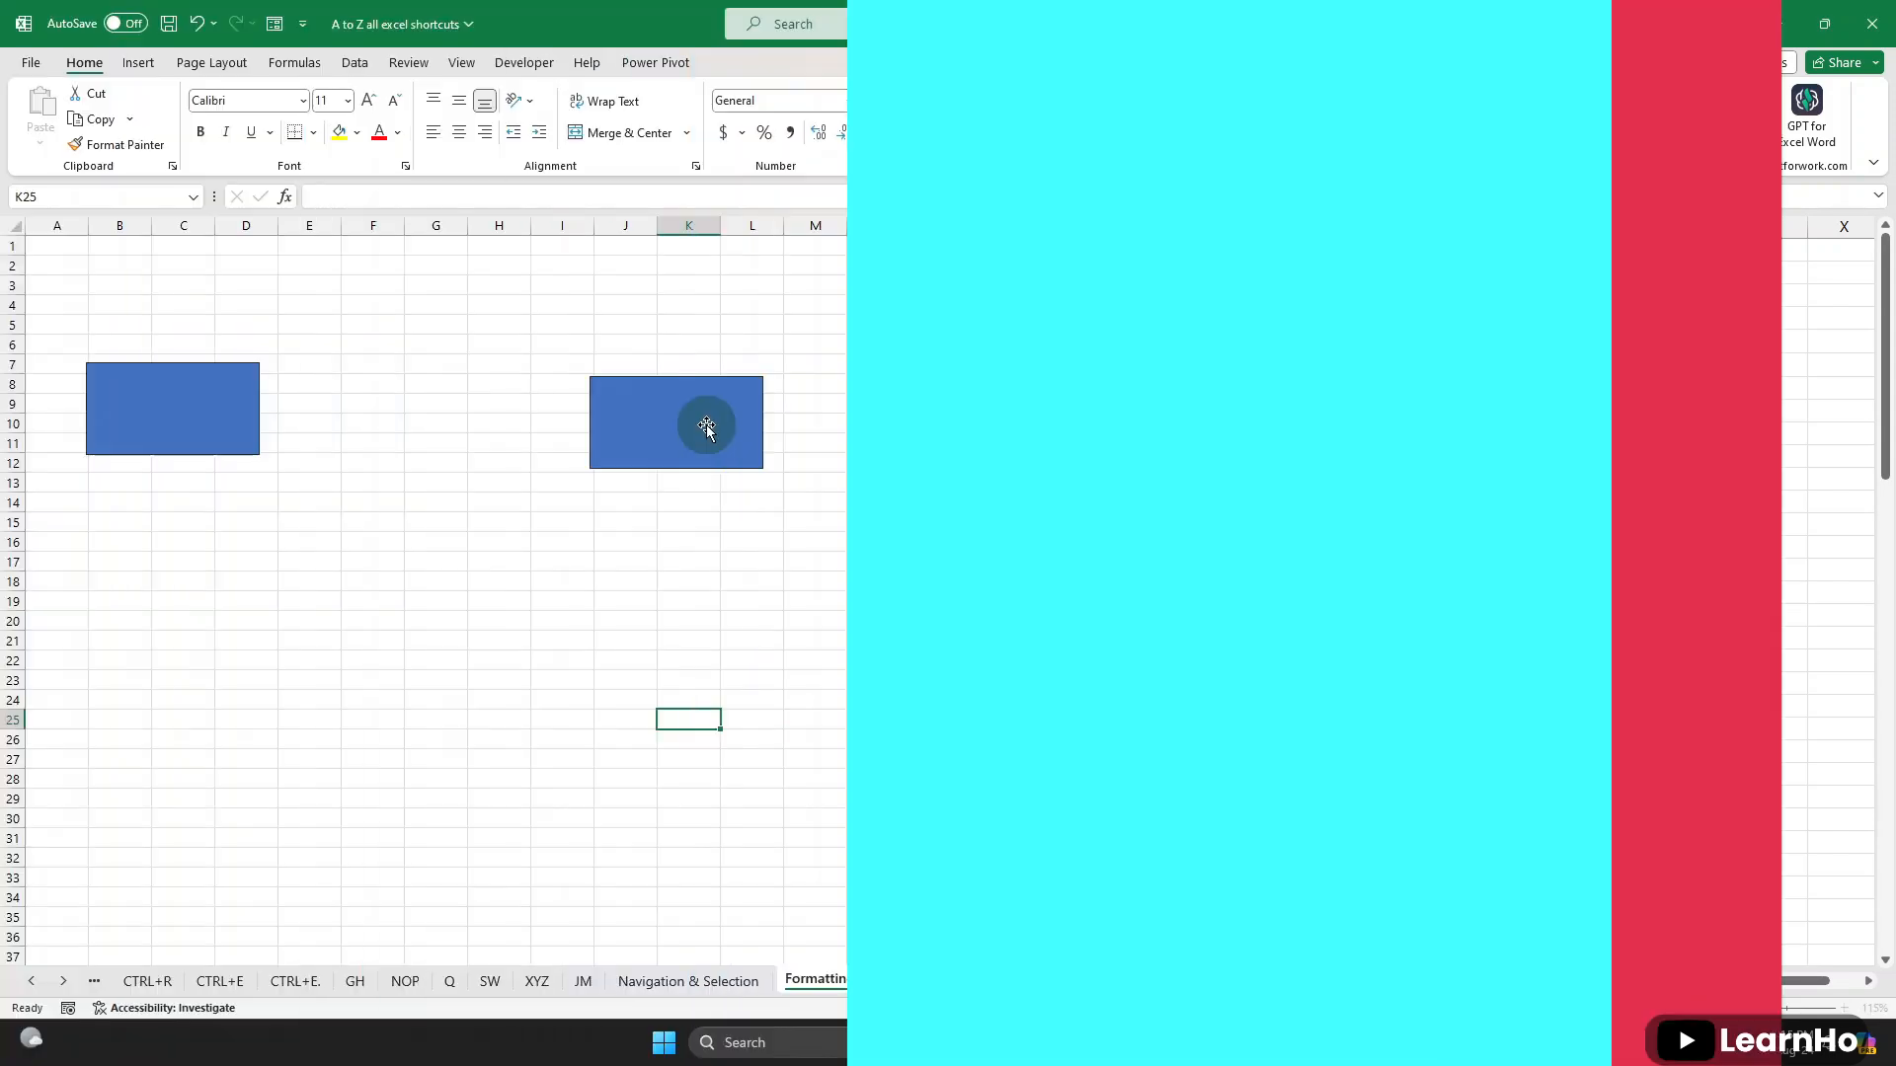
- Go to the Formatting sheet and select its two blue rectangles in turn, ending with the one over columns I to L
click(707, 424)
click(85, 413)
click(637, 442)
click(161, 428)
click(660, 441)
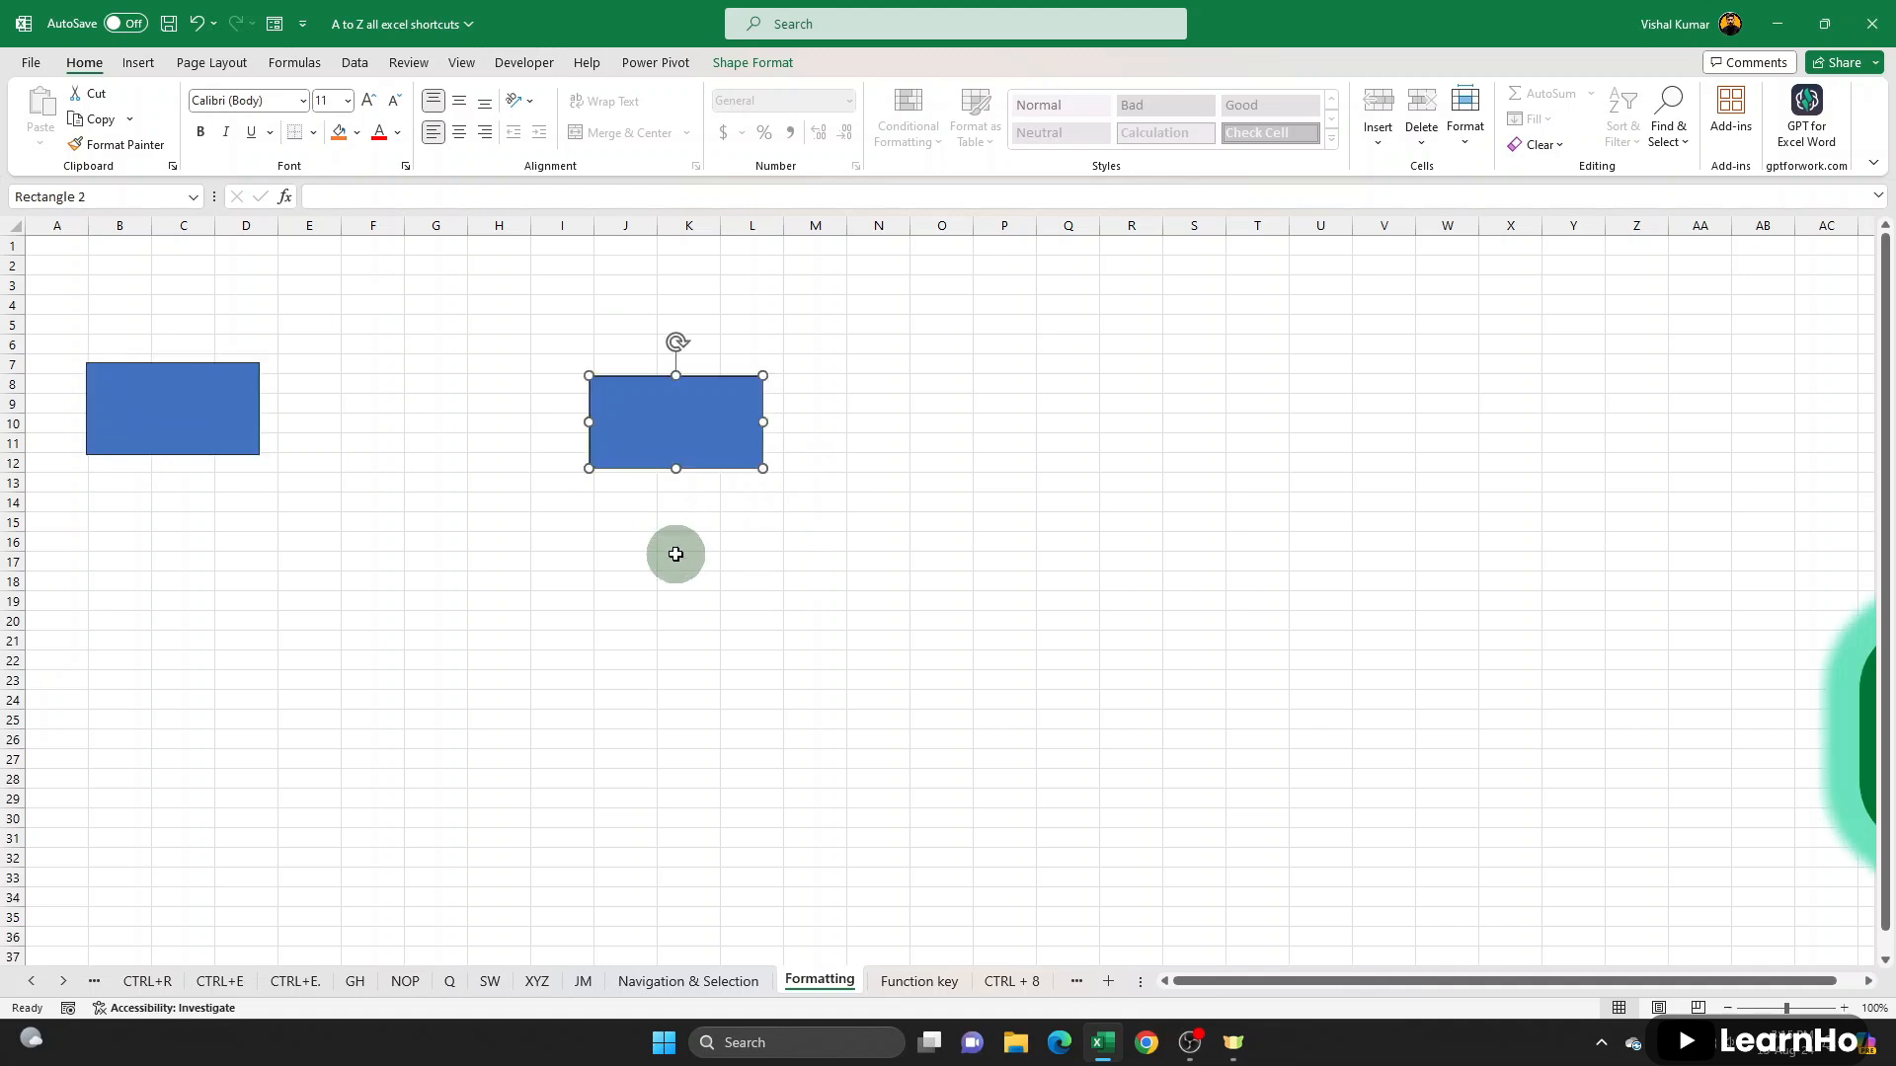
- Hide and show all the shapes on the Formatting sheet several times, leaving both rectangles shown
key(ctrl+6)
key(ctrl+6)
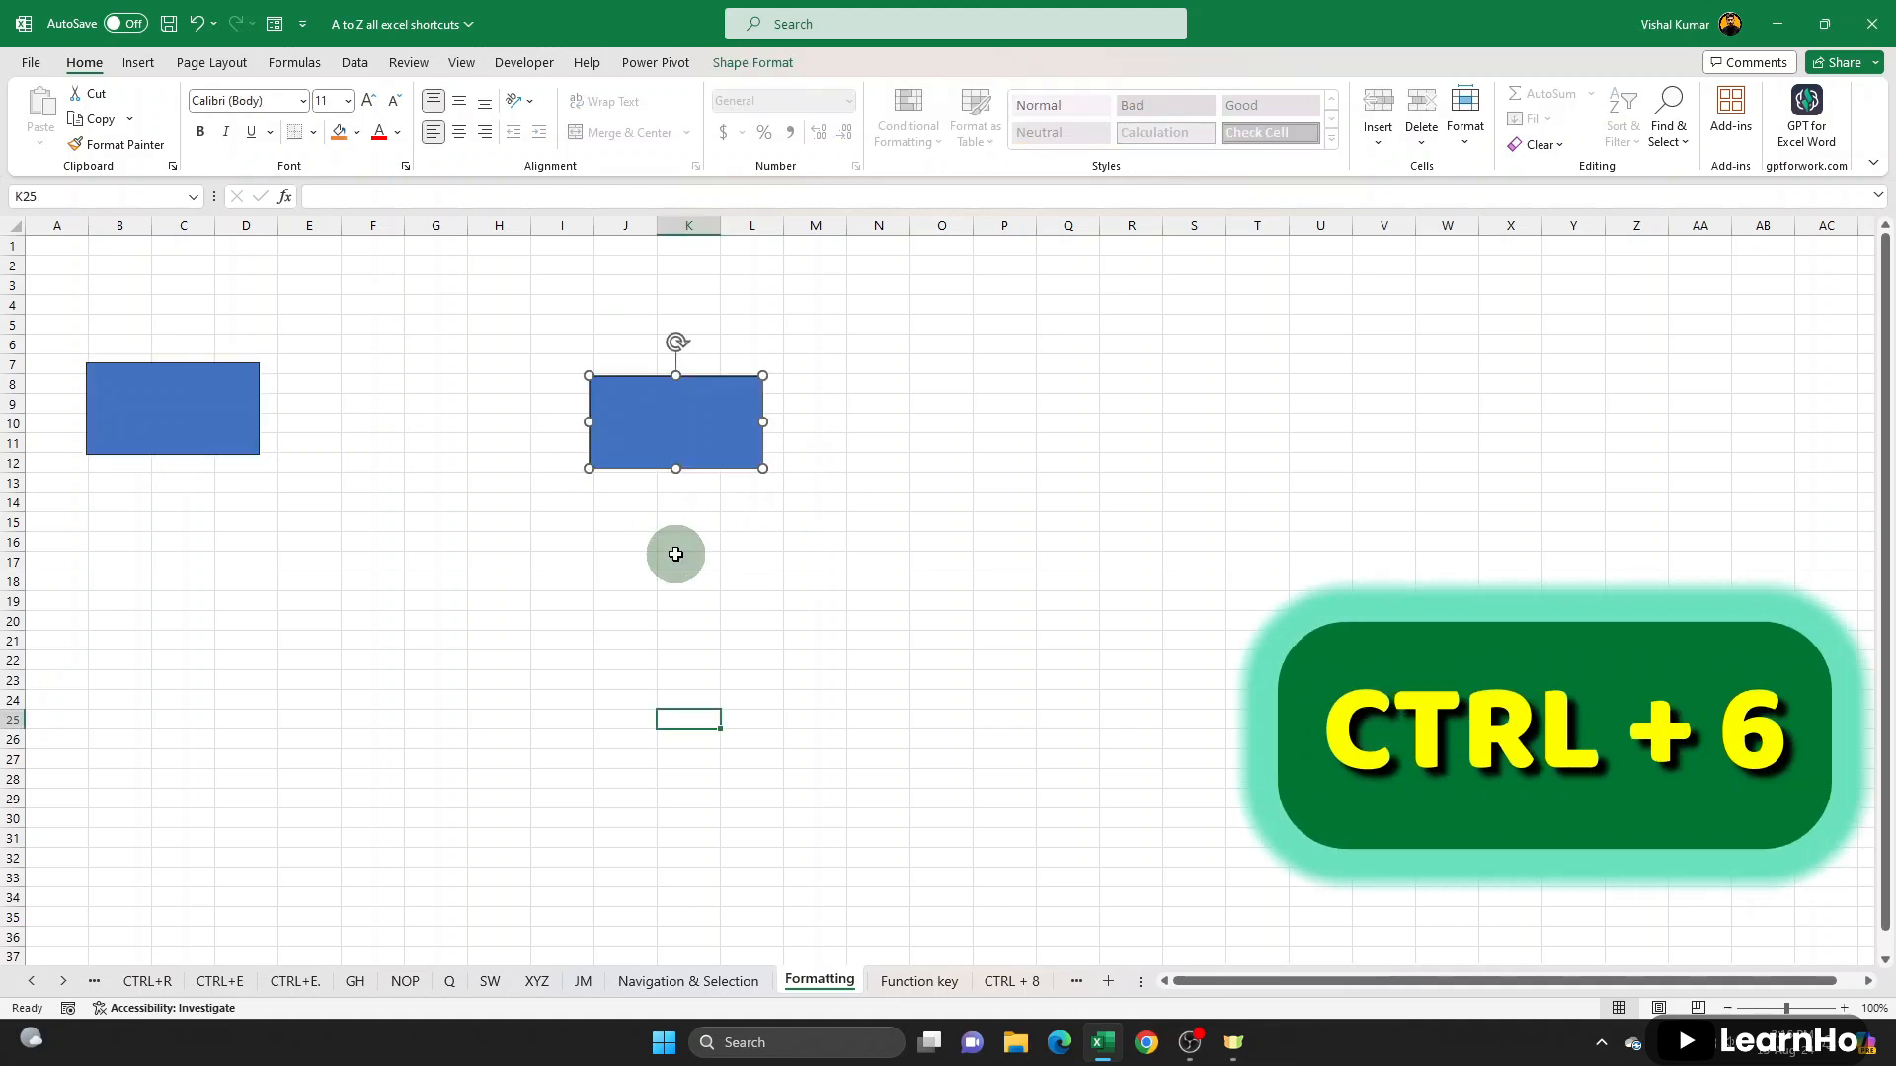
key(ctrl+6)
key(ctrl+6)
key(ctrl+6)
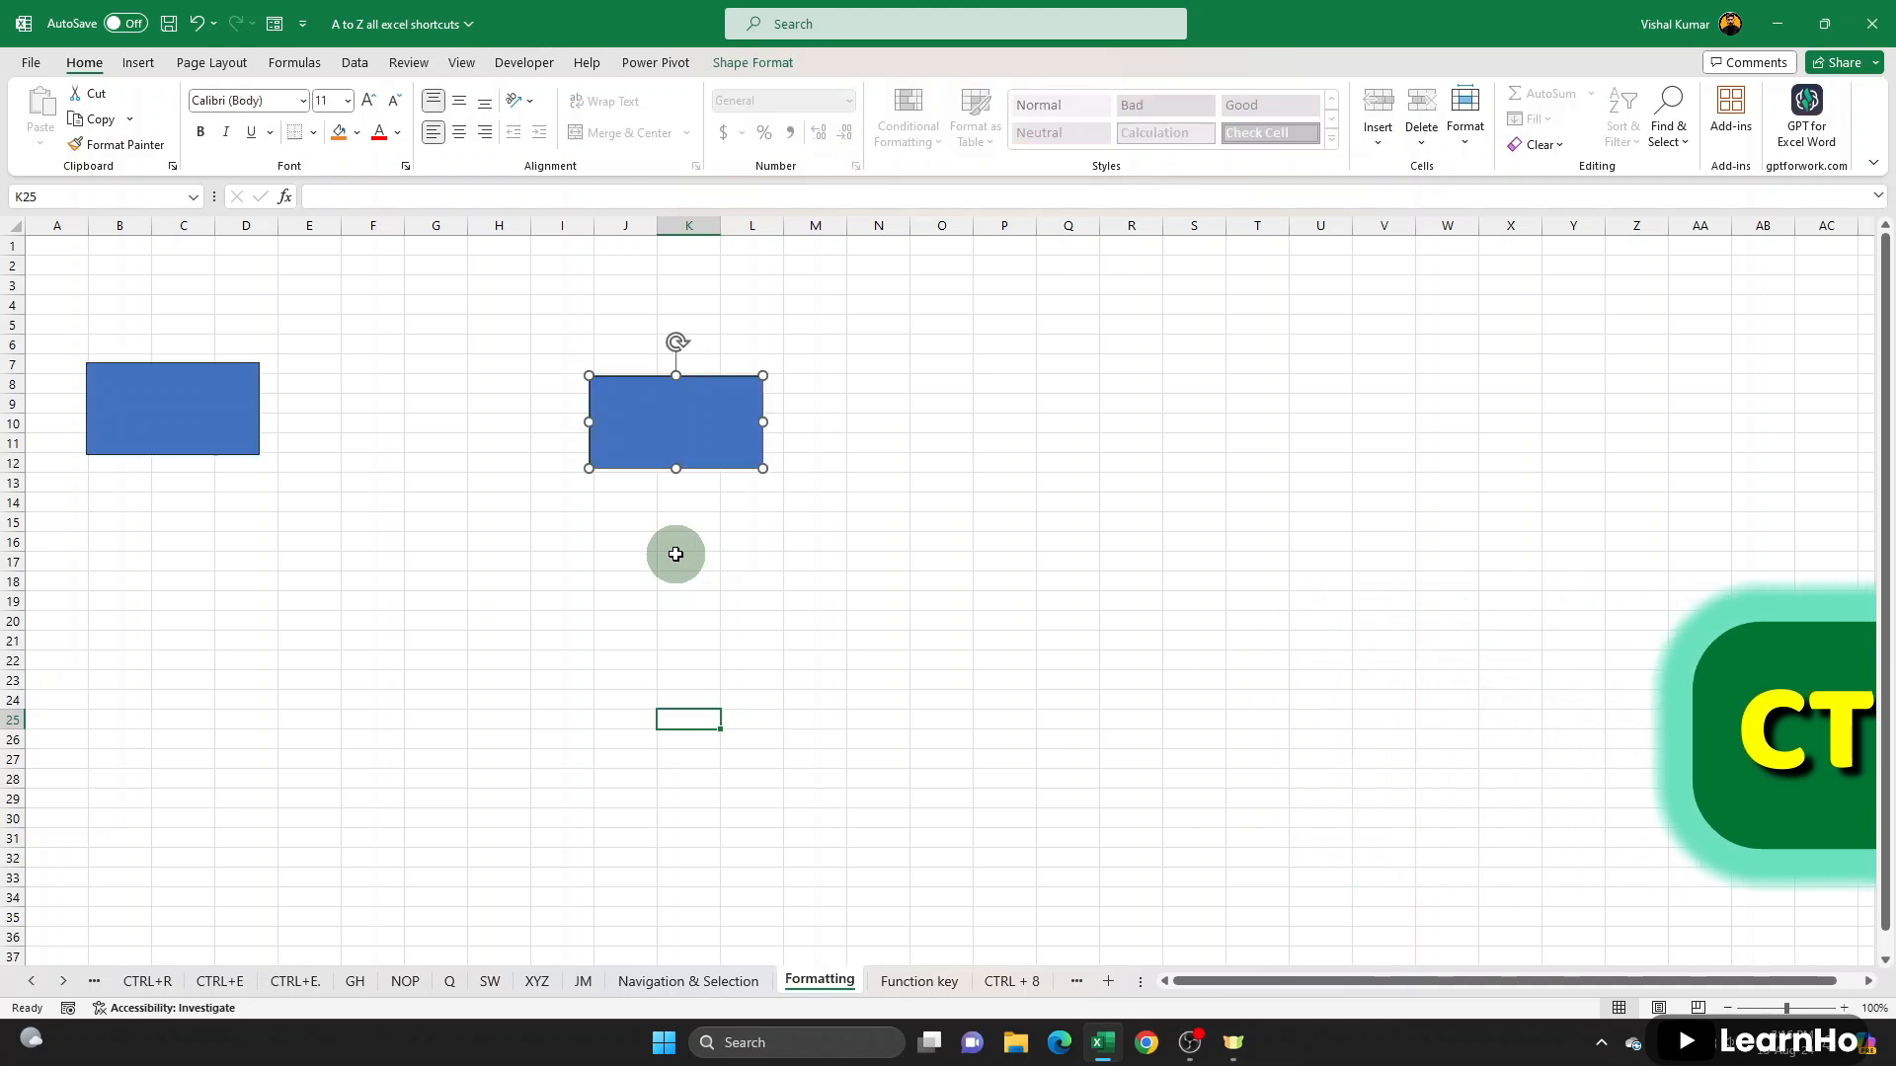
key(ctrl+6)
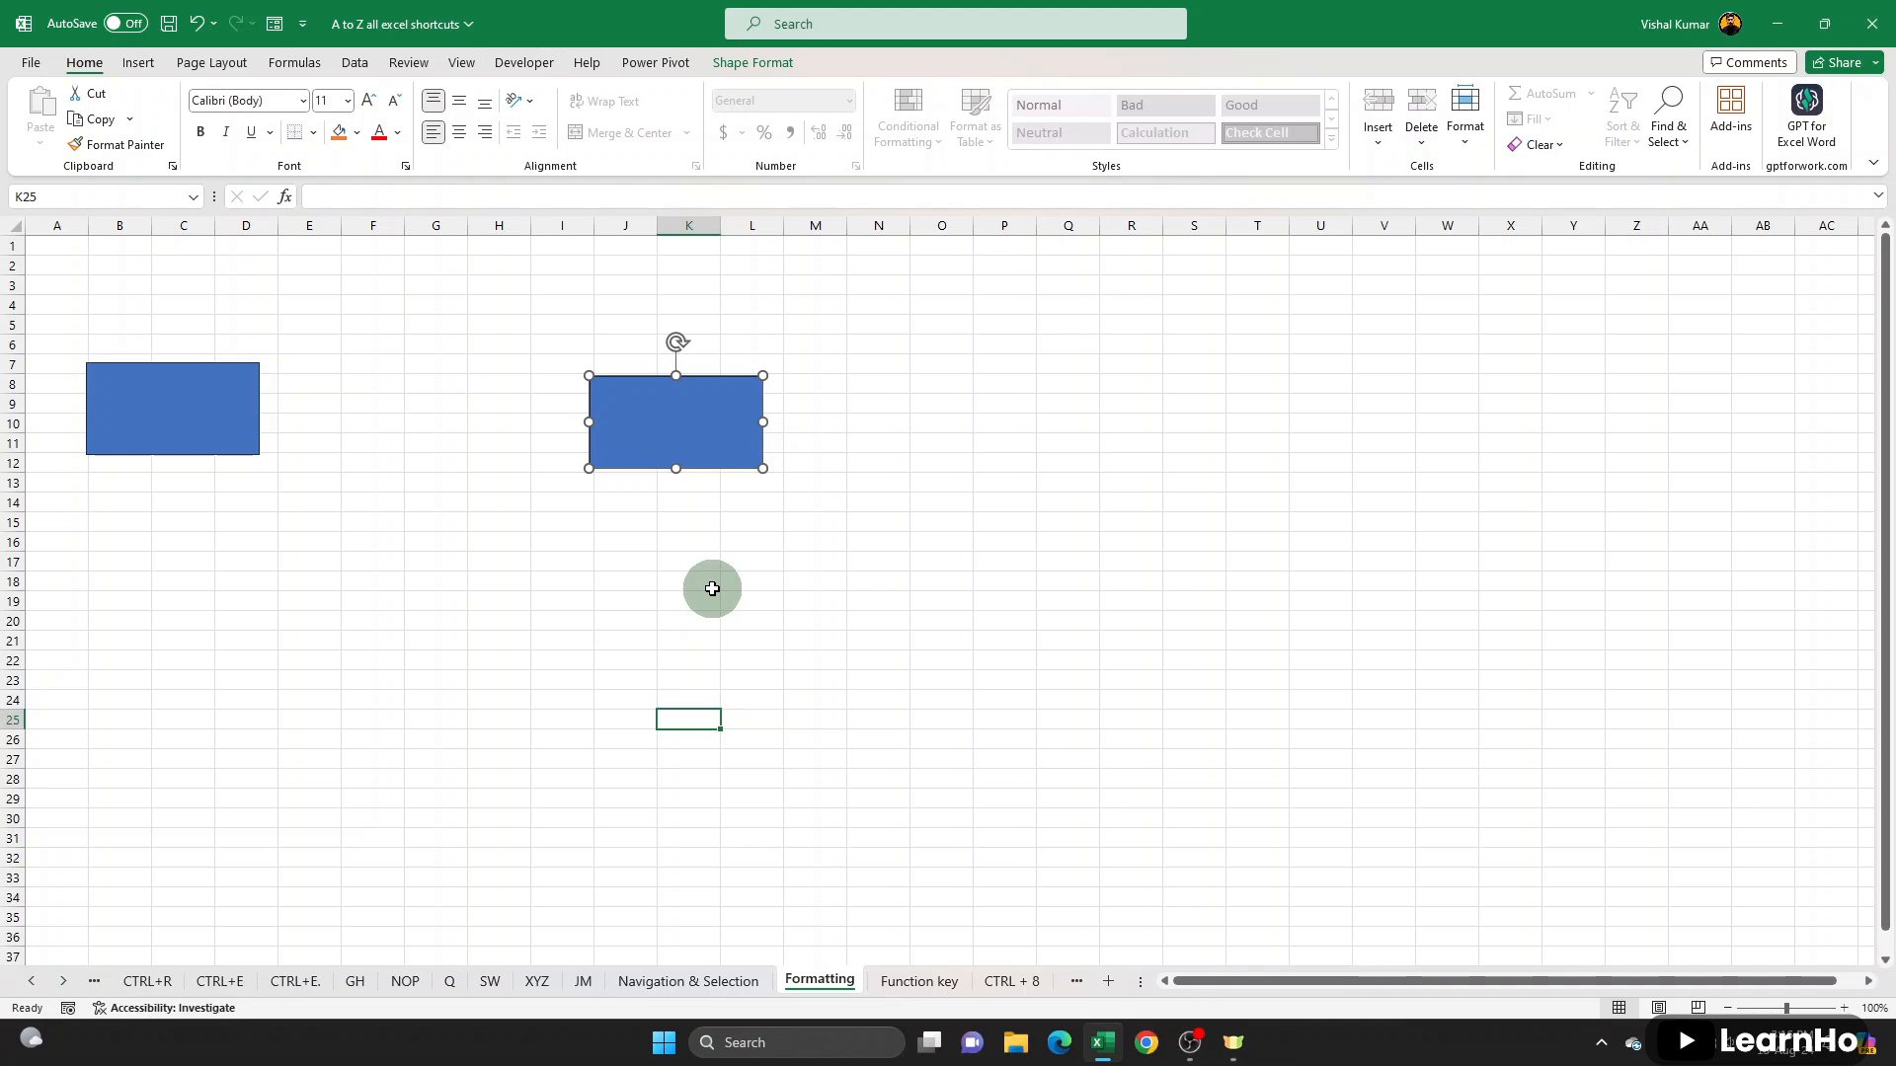
- Add an outline border around E19:O43 and another around F56:P79 on the Formatting sheet
scroll(668, 571, down, 4)
drag(309, 364, 901, 846)
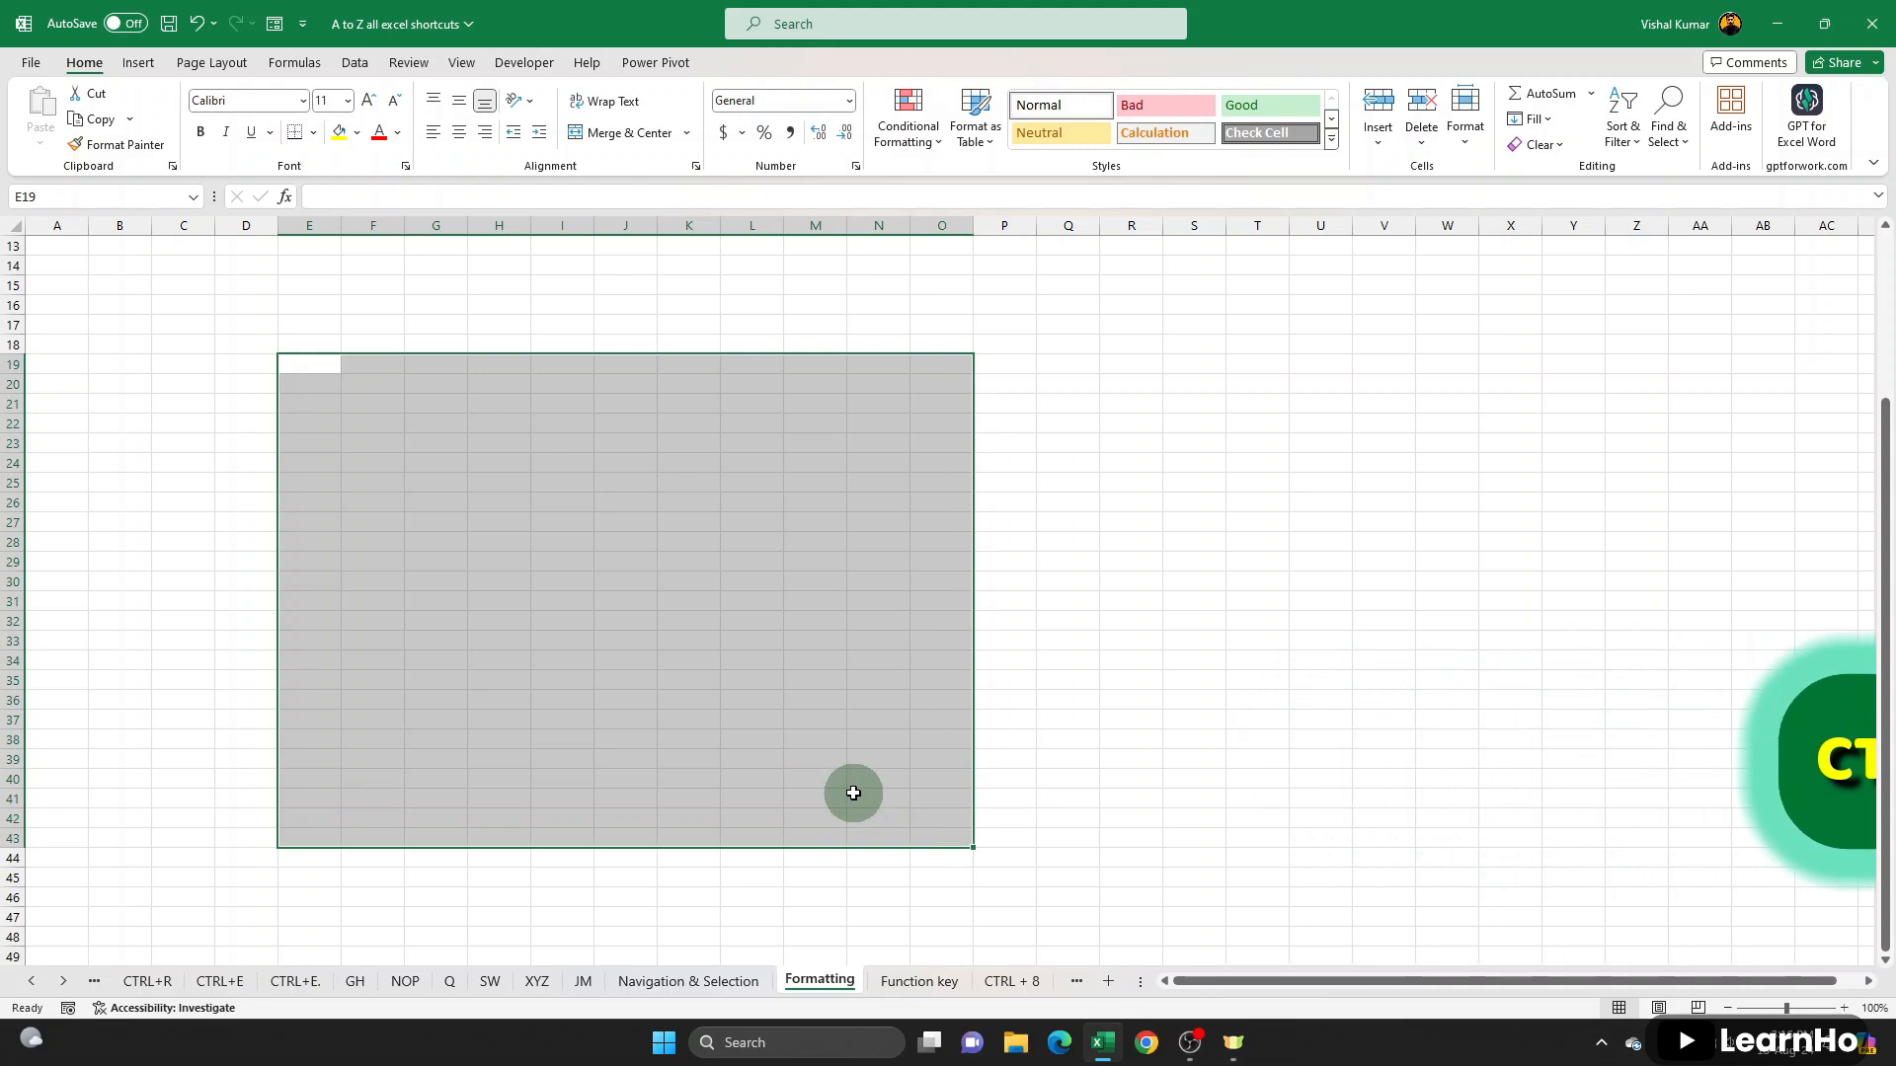
click(1254, 441)
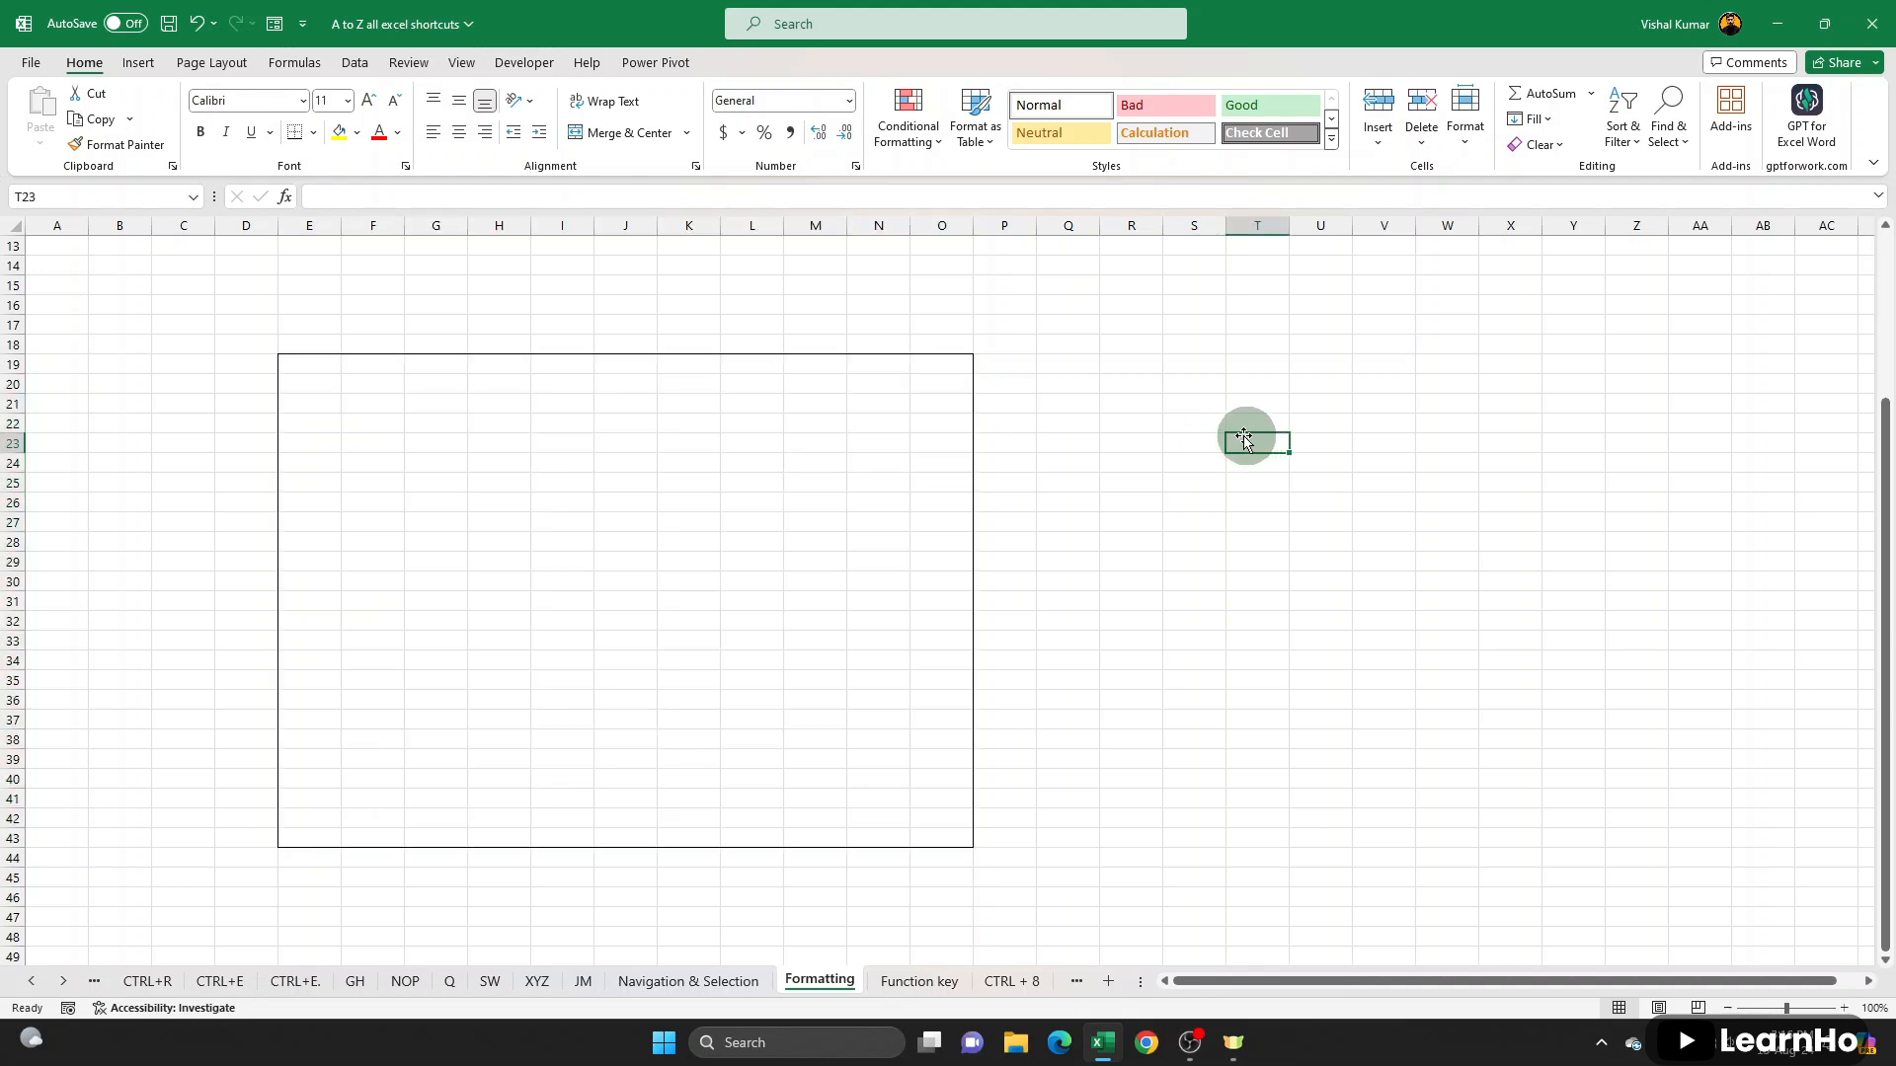
scroll(524, 691, down, 12)
drag(373, 384, 1014, 843)
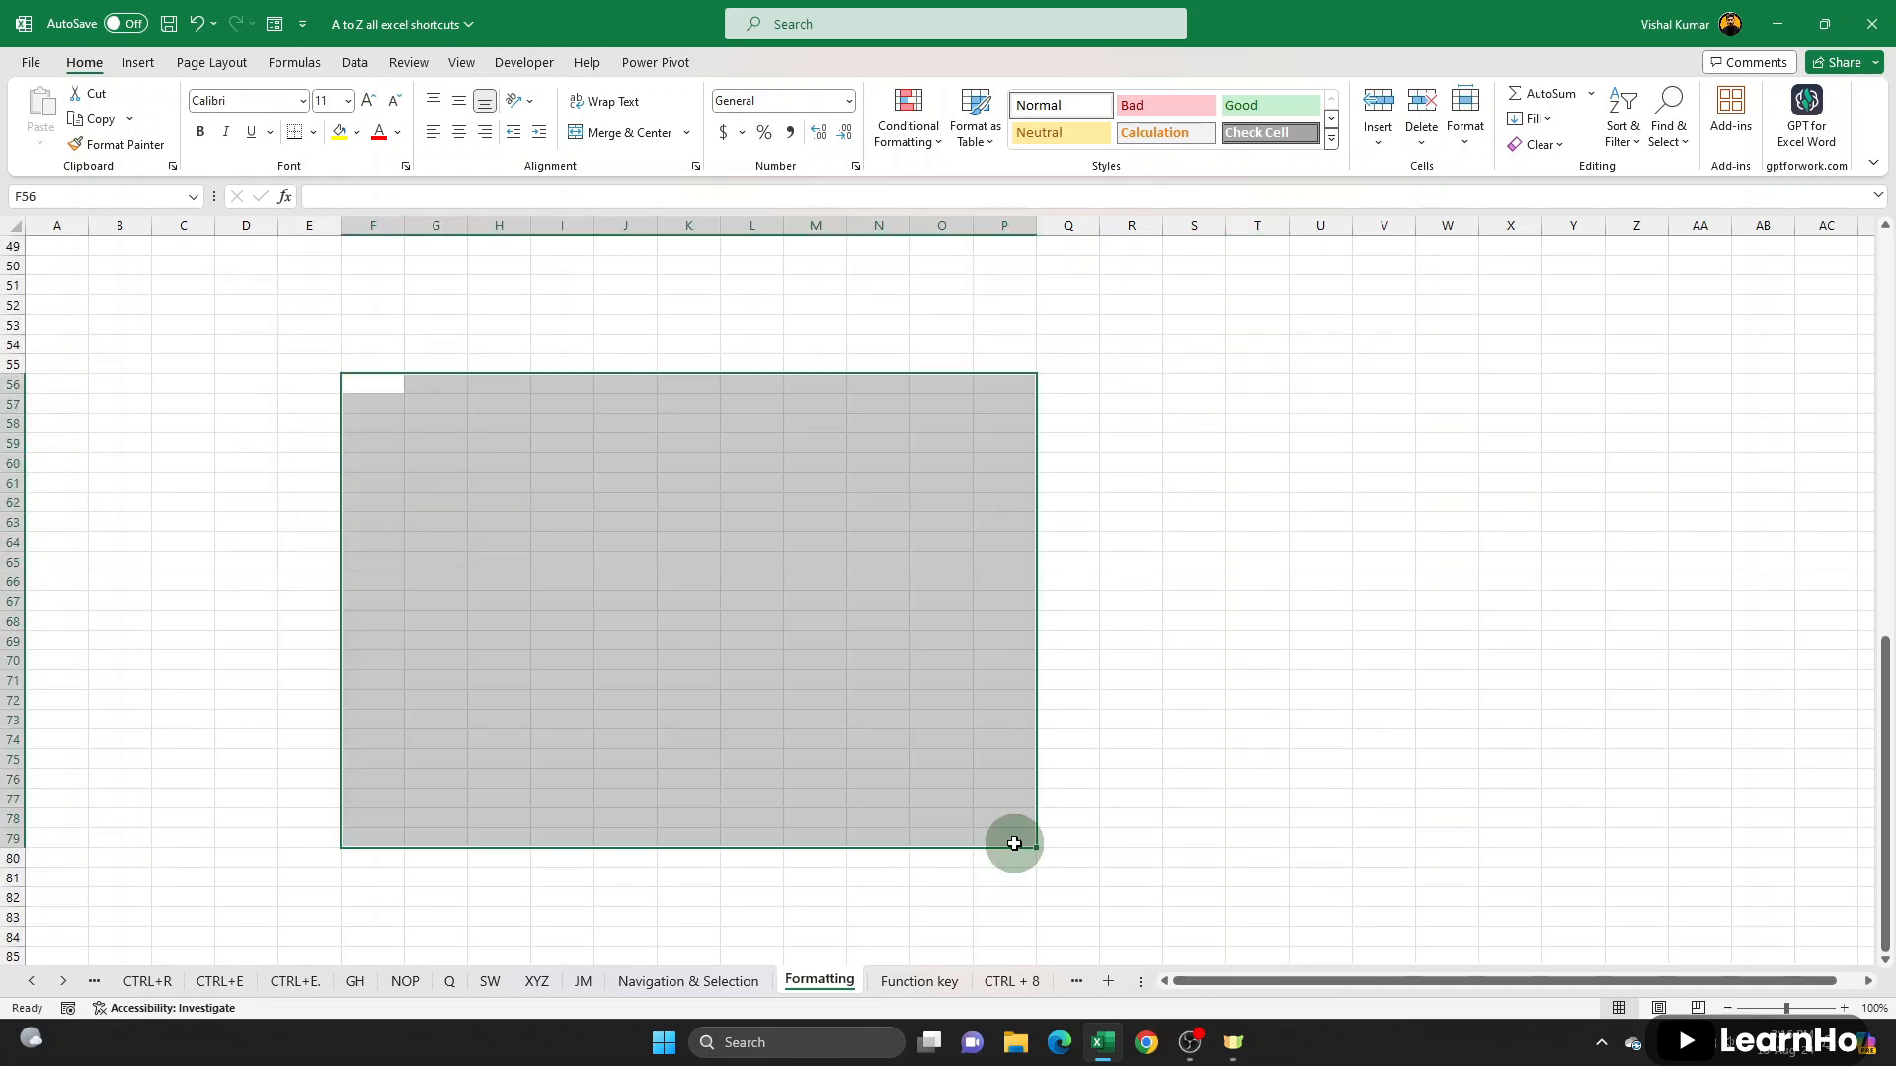
key(ctrl+shift+7)
click(1206, 698)
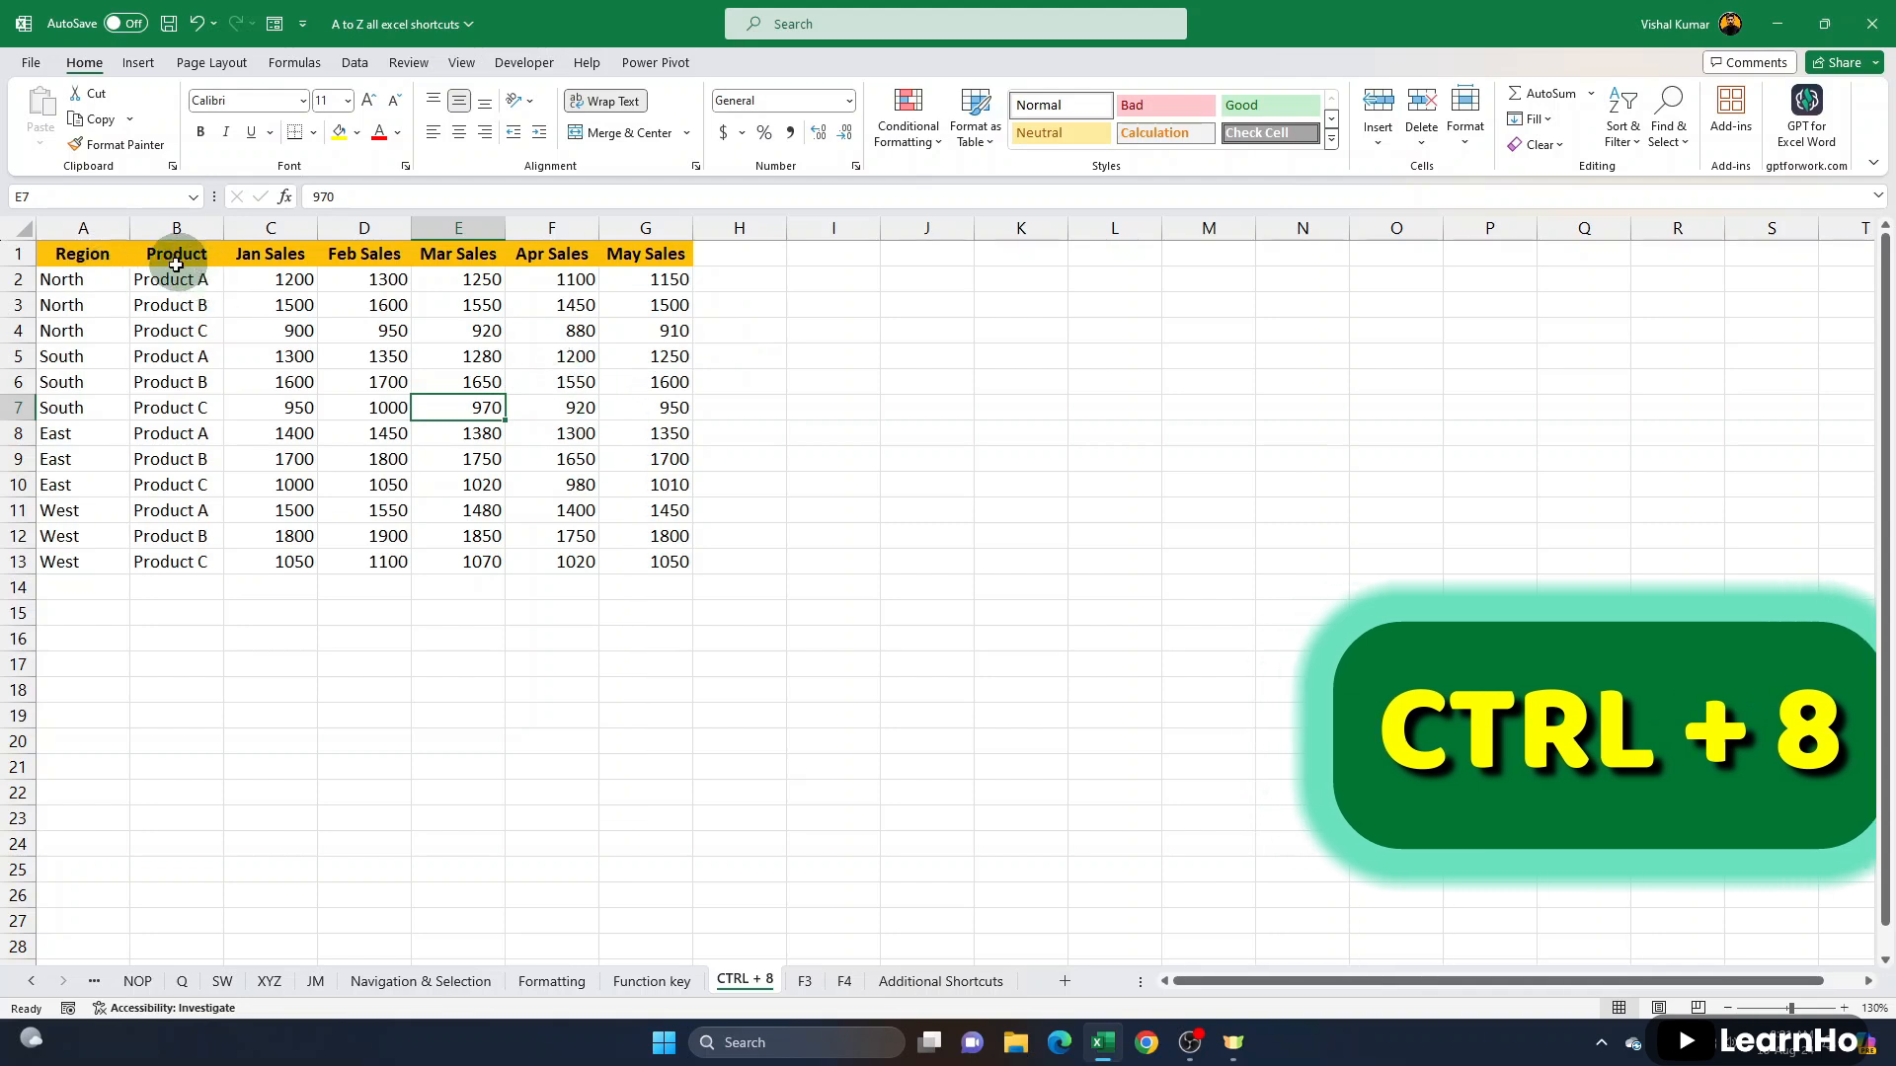
- Examine the North, South and East row groups and their monthly sales values on the CTRL + 8 sheet
click(156, 339)
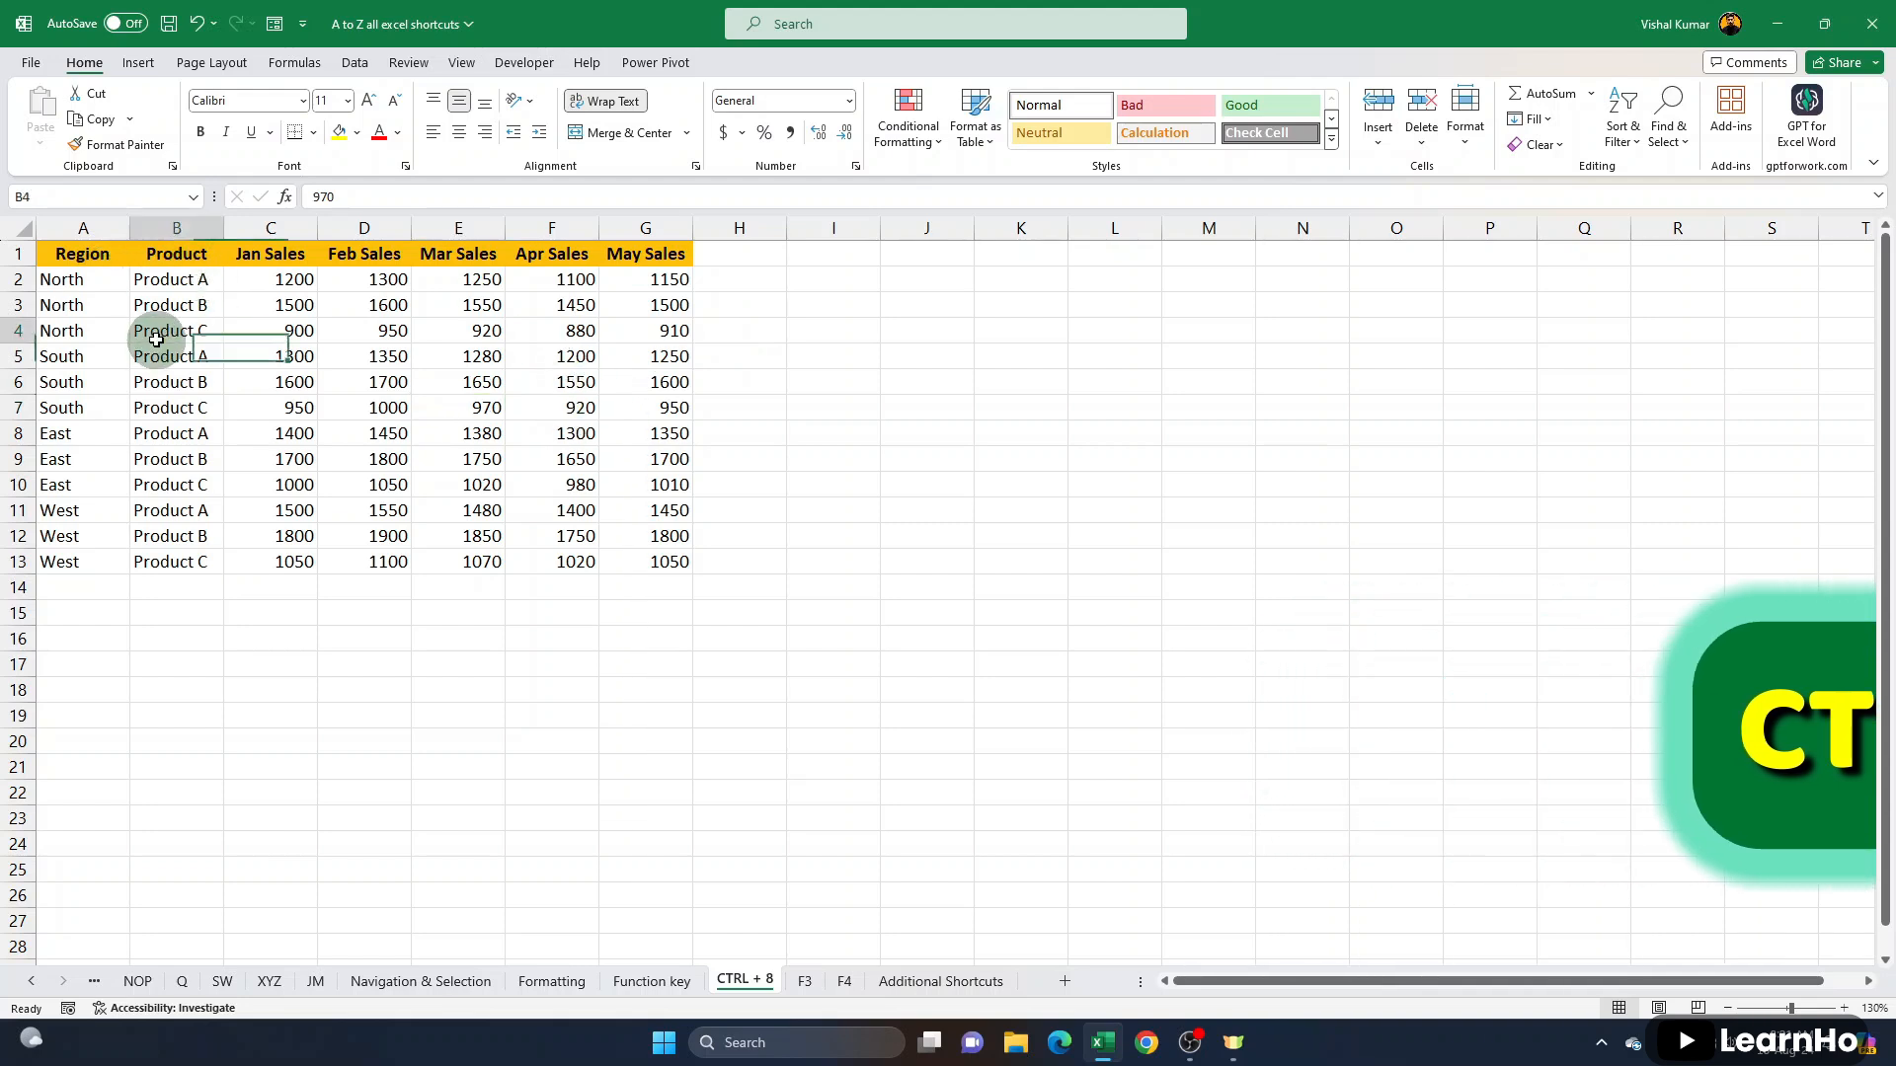
click(344, 64)
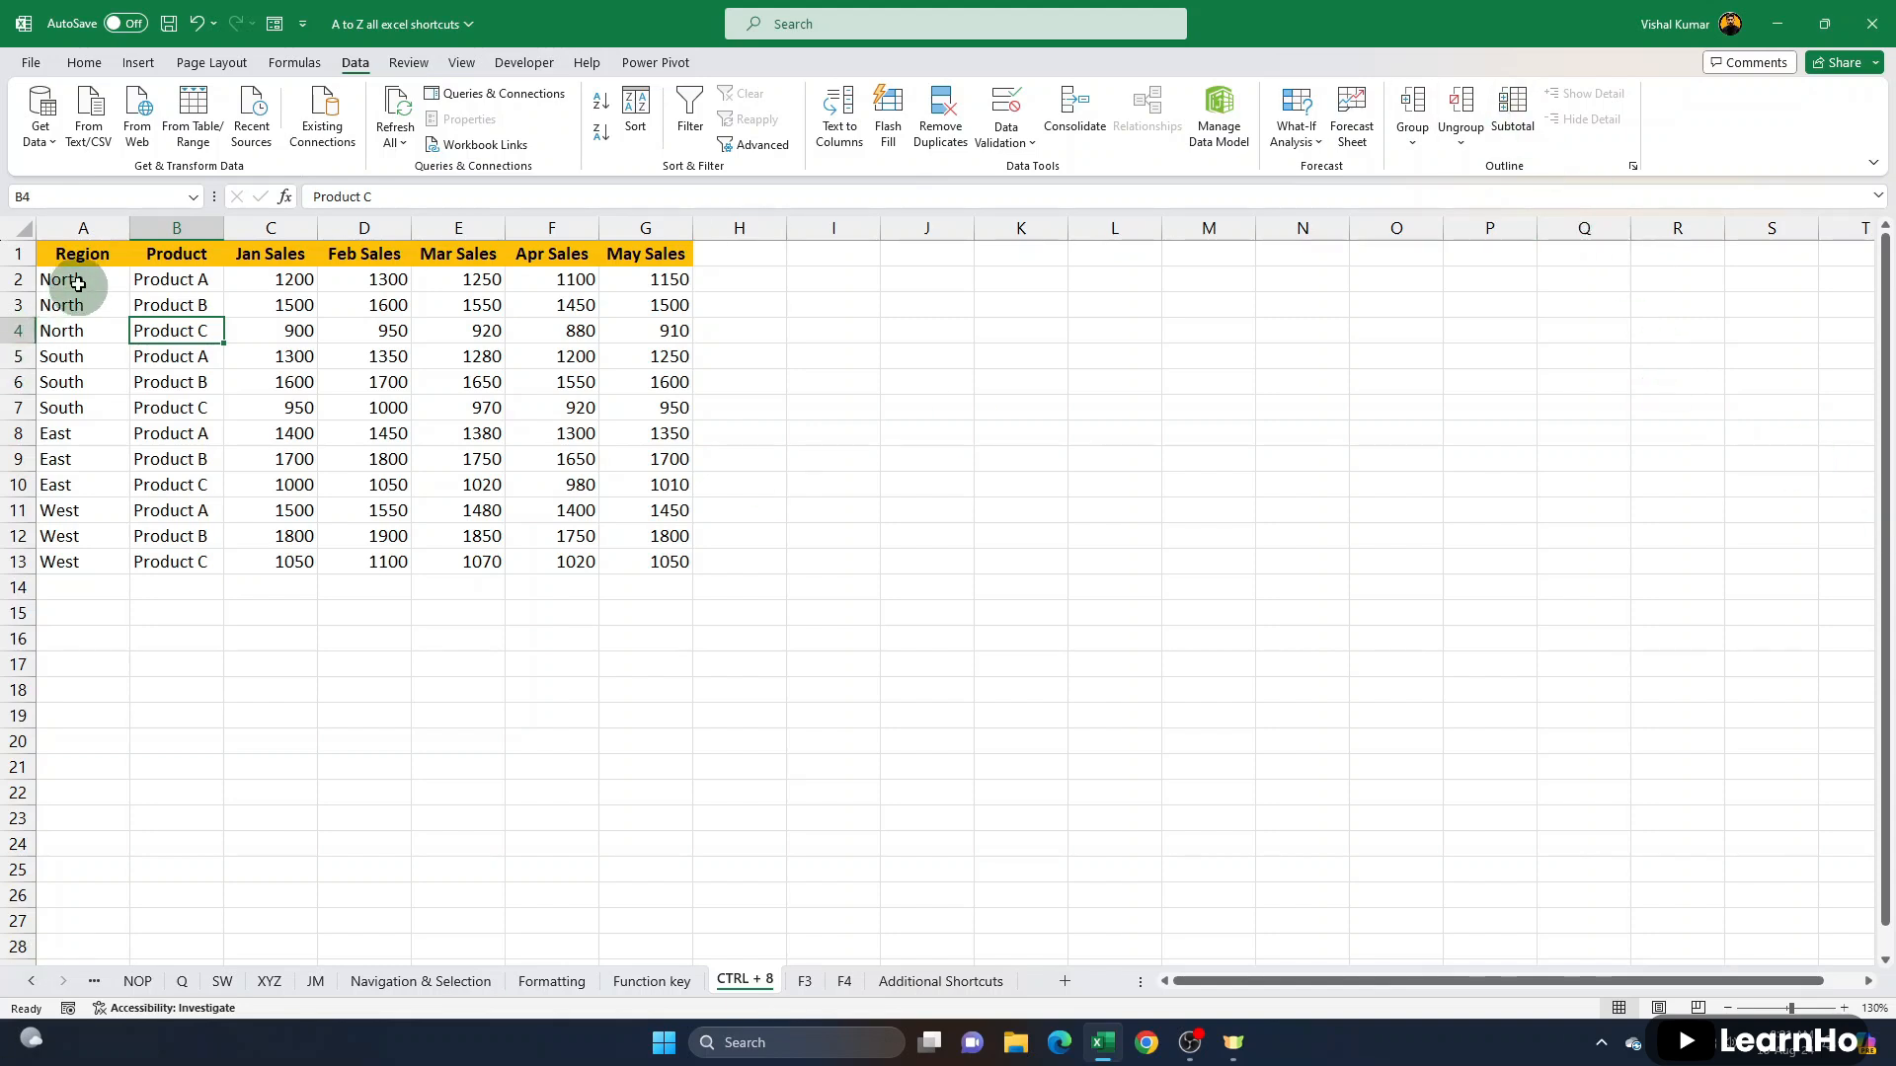
drag(79, 278, 635, 356)
click(66, 363)
drag(287, 281, 296, 331)
drag(383, 280, 389, 336)
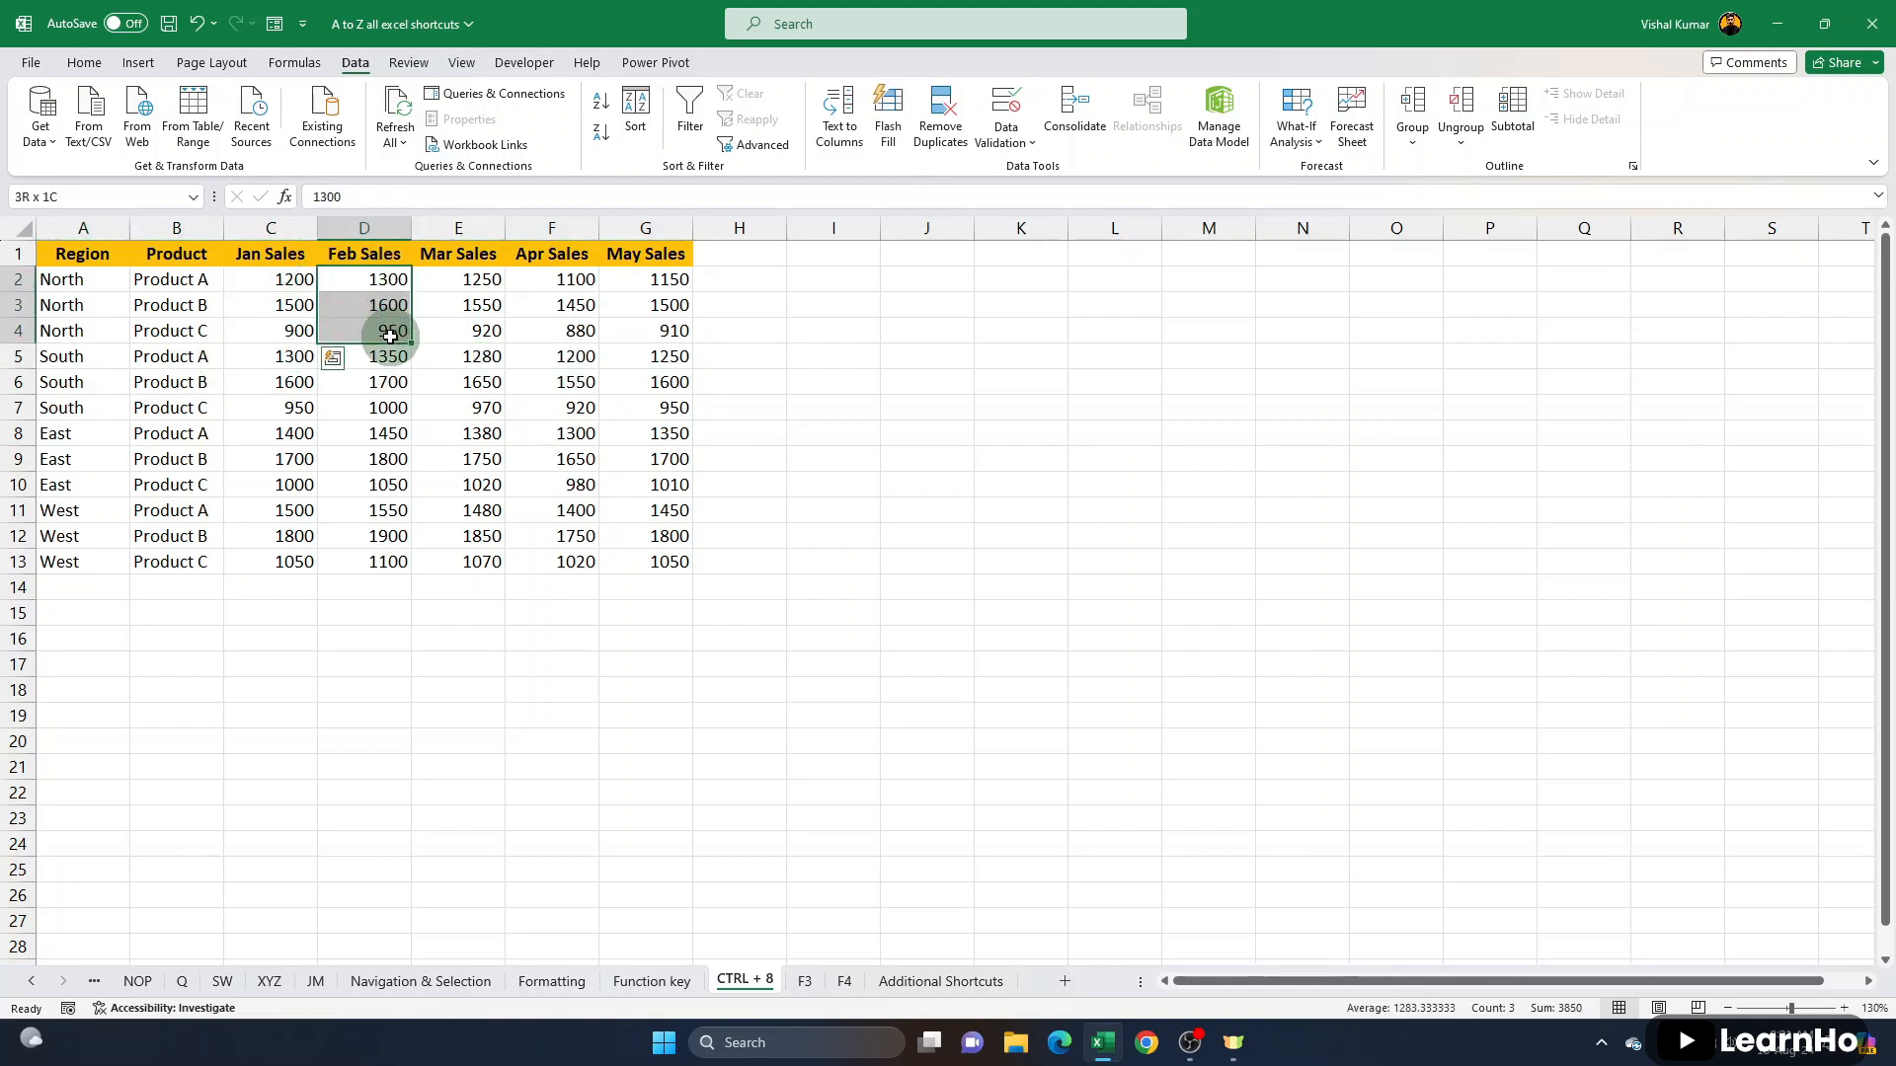
drag(477, 278, 472, 334)
drag(71, 359, 69, 407)
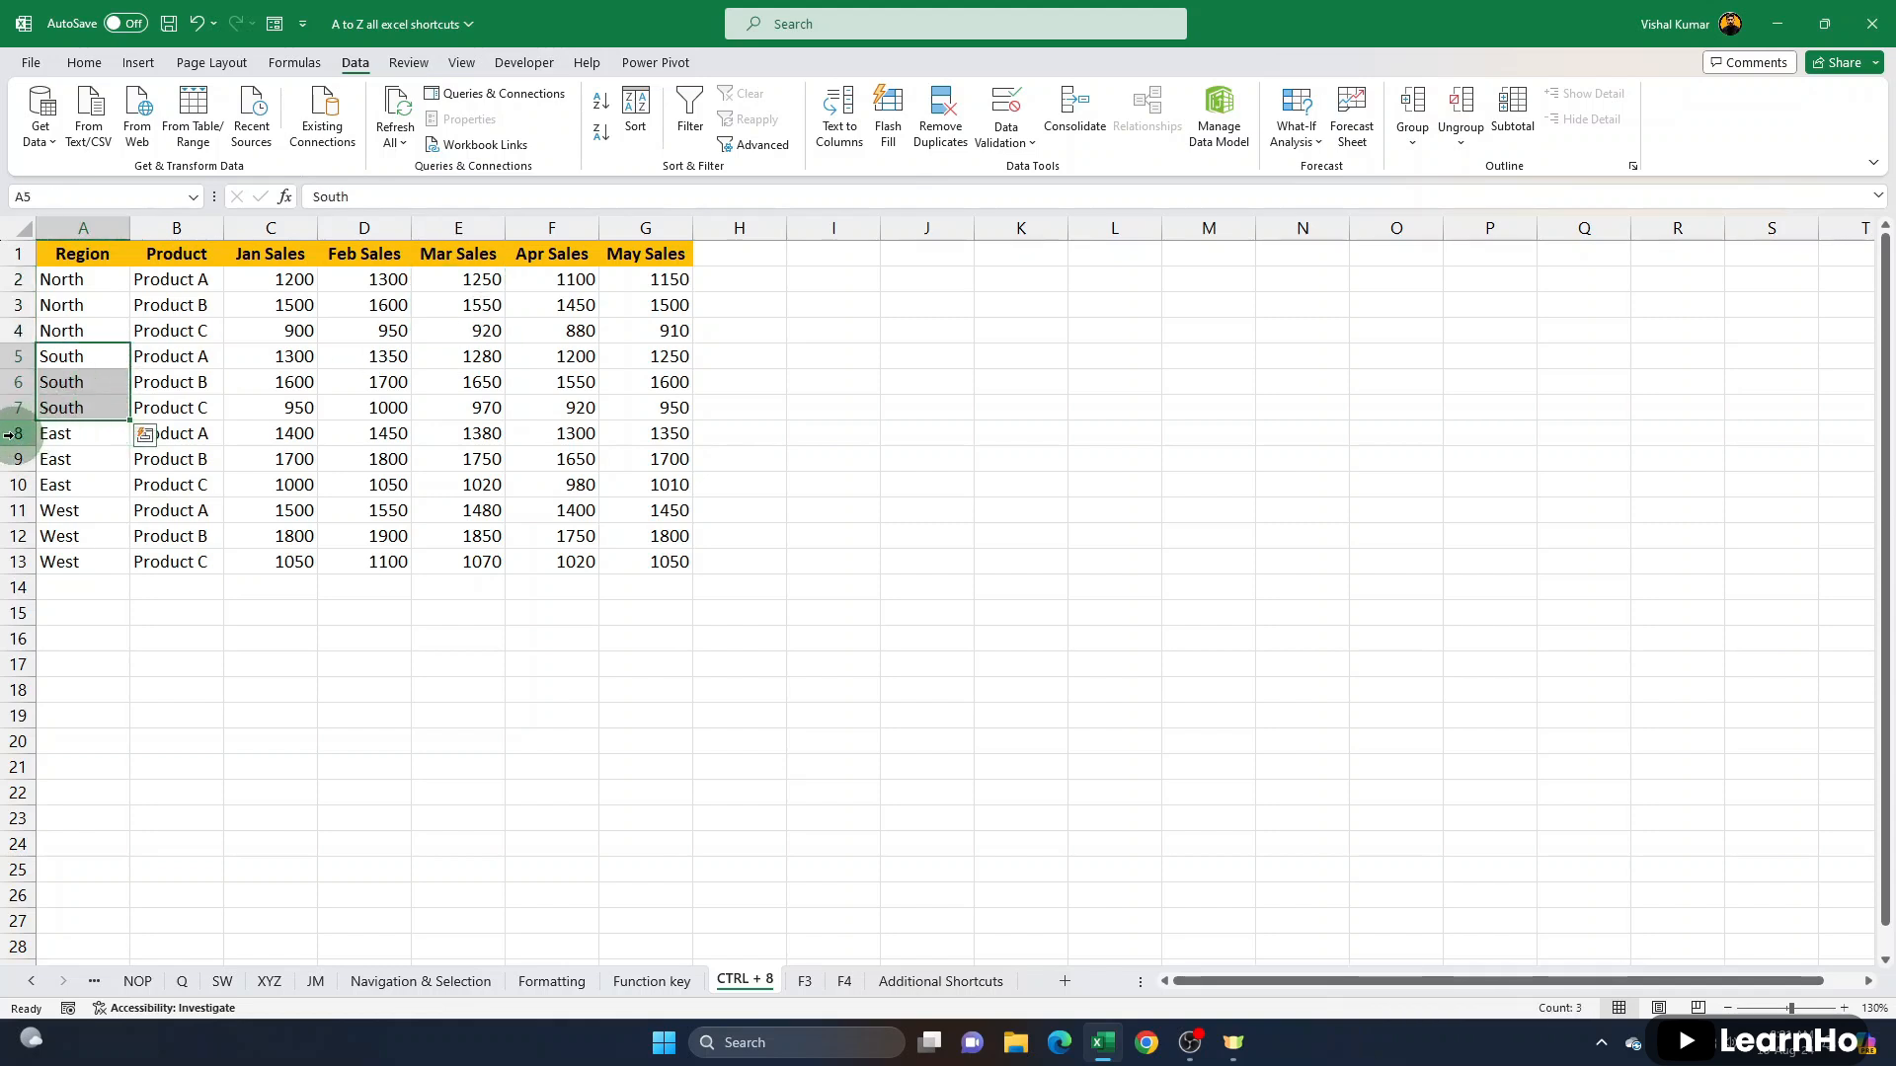
click(12, 433)
drag(304, 361, 362, 431)
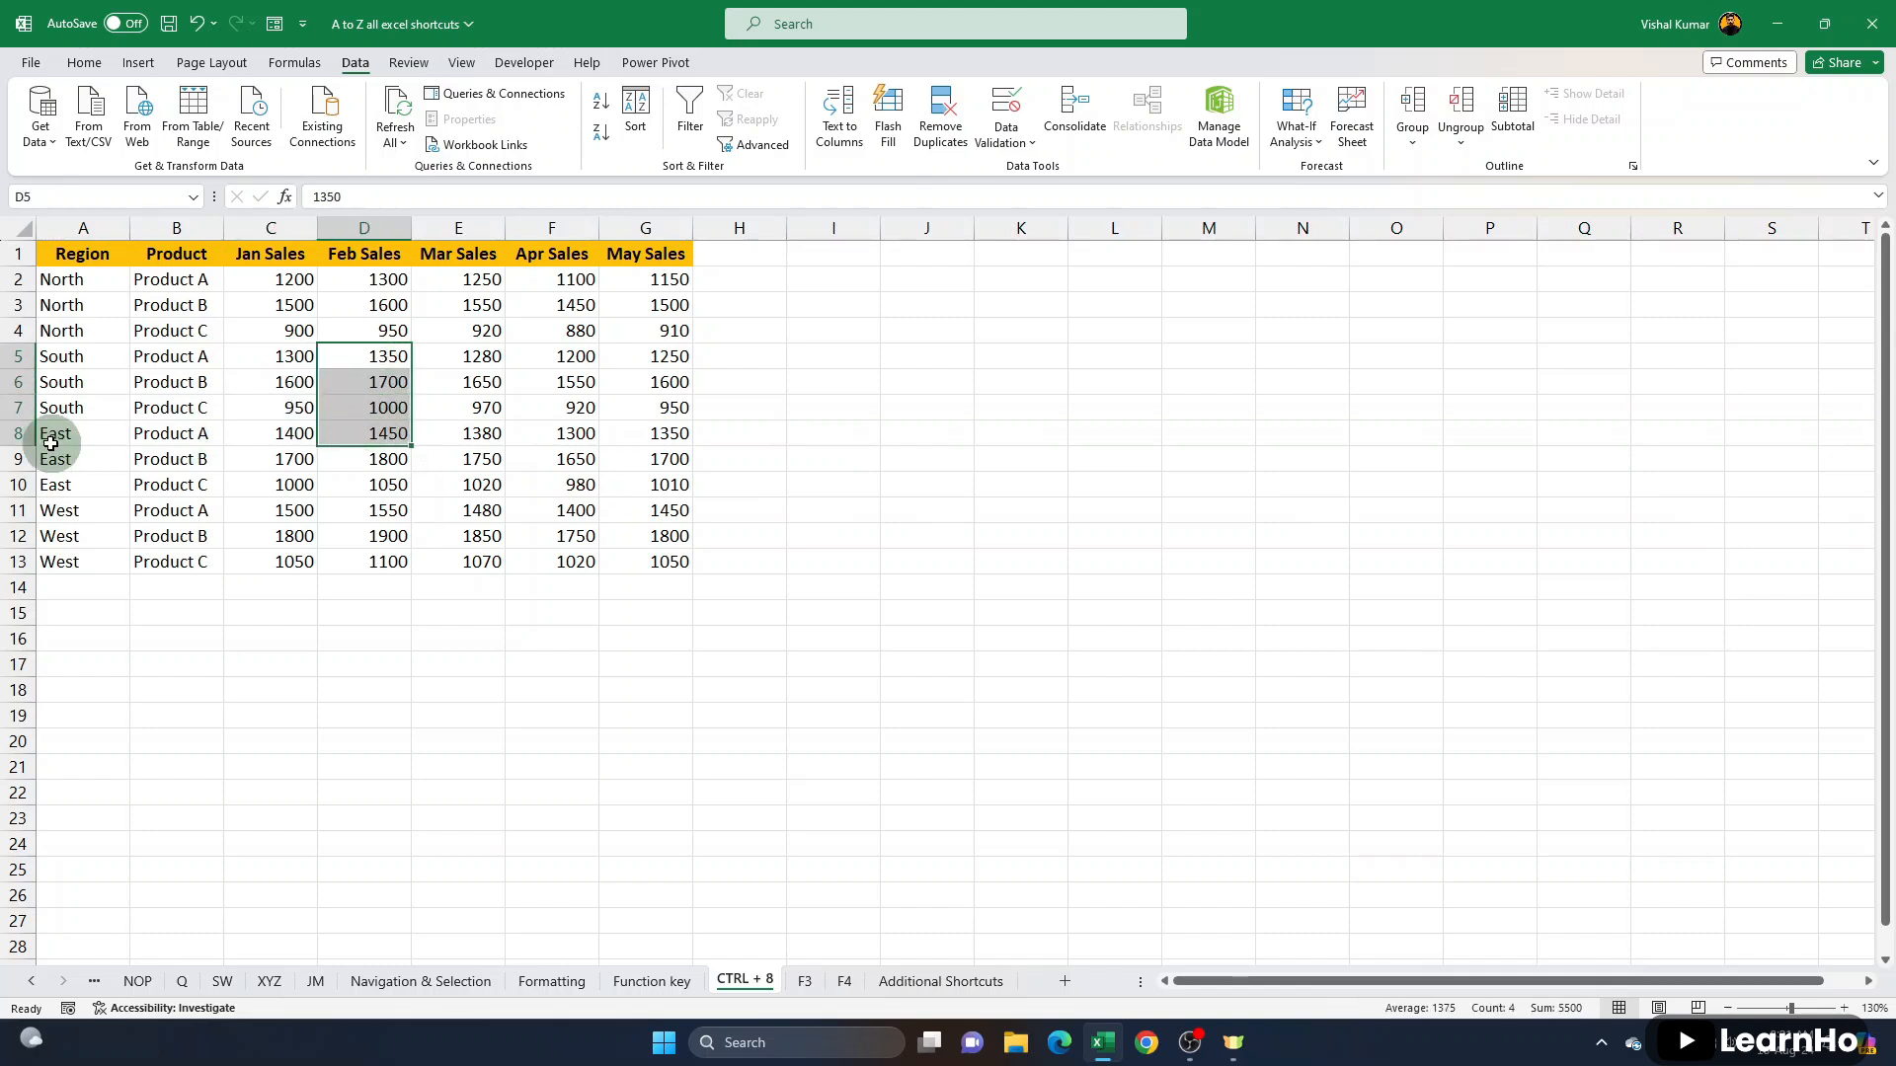
click(16, 510)
drag(280, 419, 288, 481)
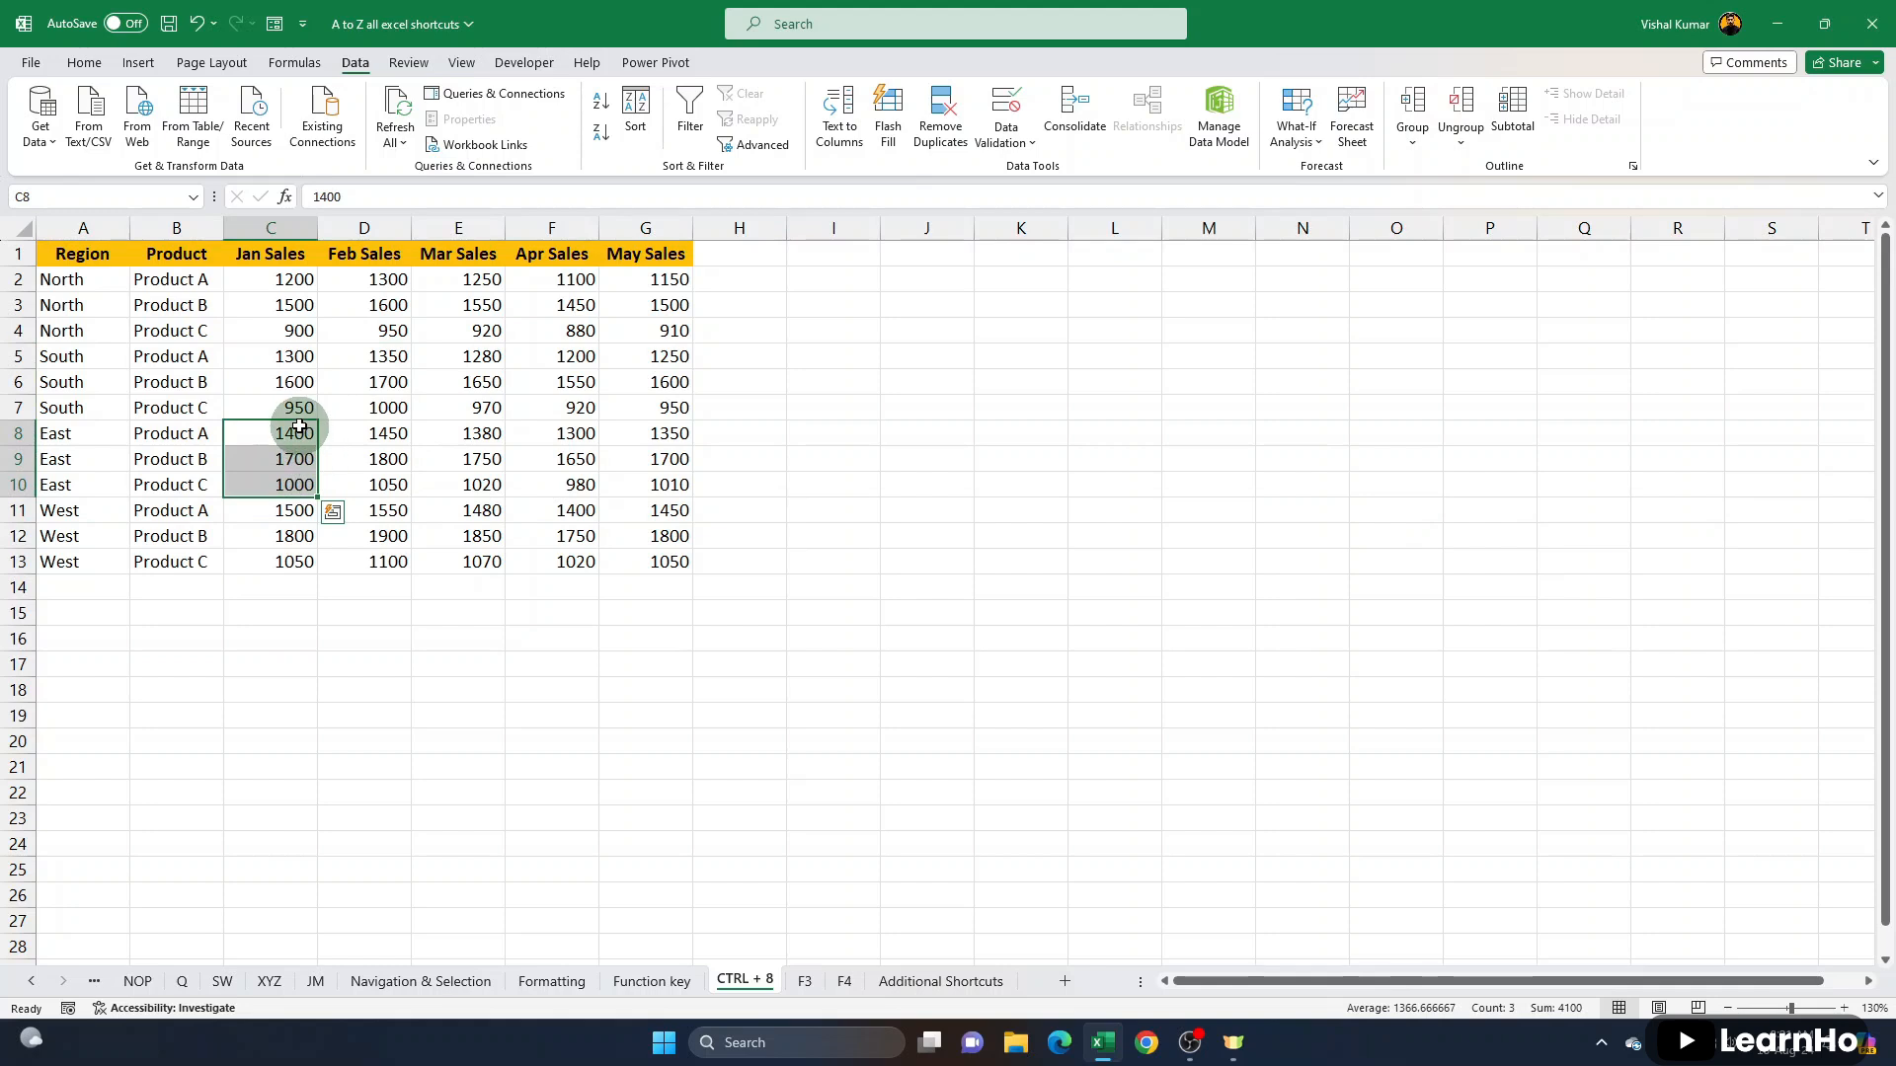
- Add Sum subtotals to the sales table at each change in Region for Jan, Feb, Mar, Apr and May Sales
click(290, 383)
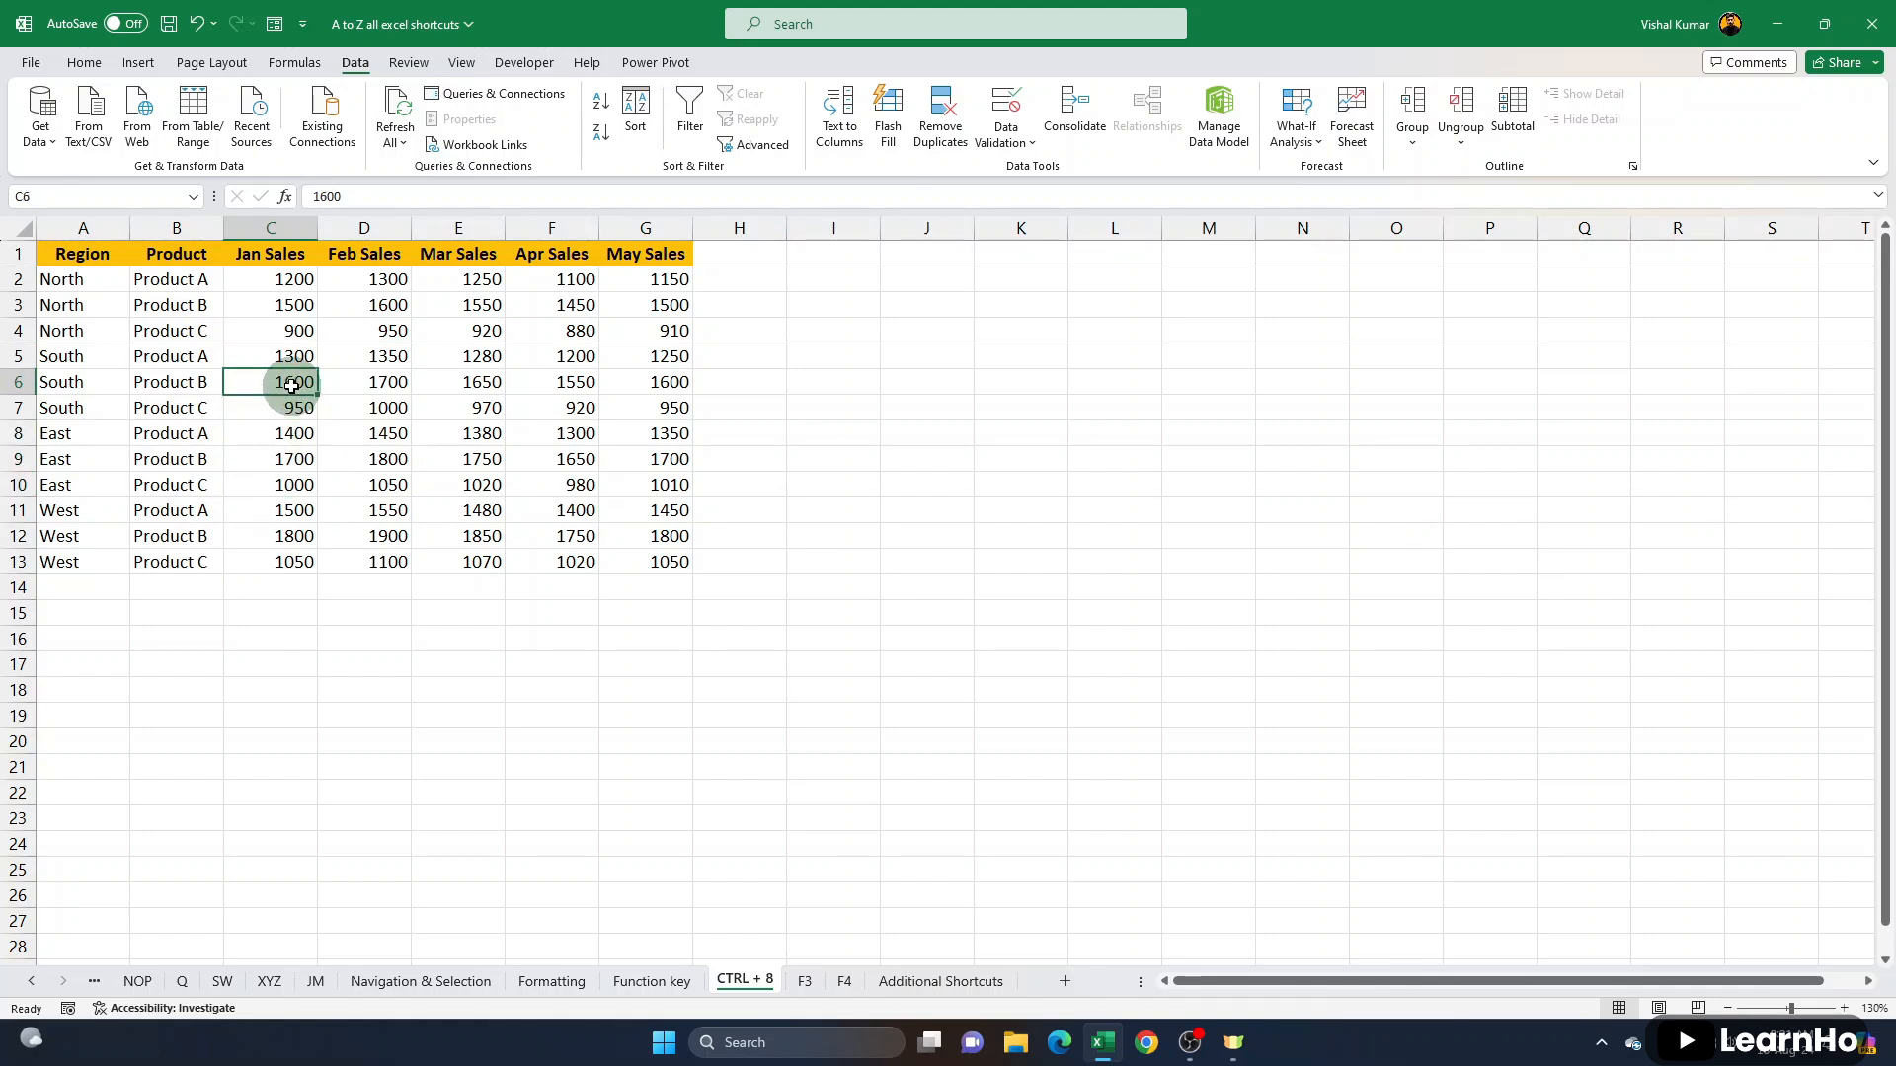
click(1526, 113)
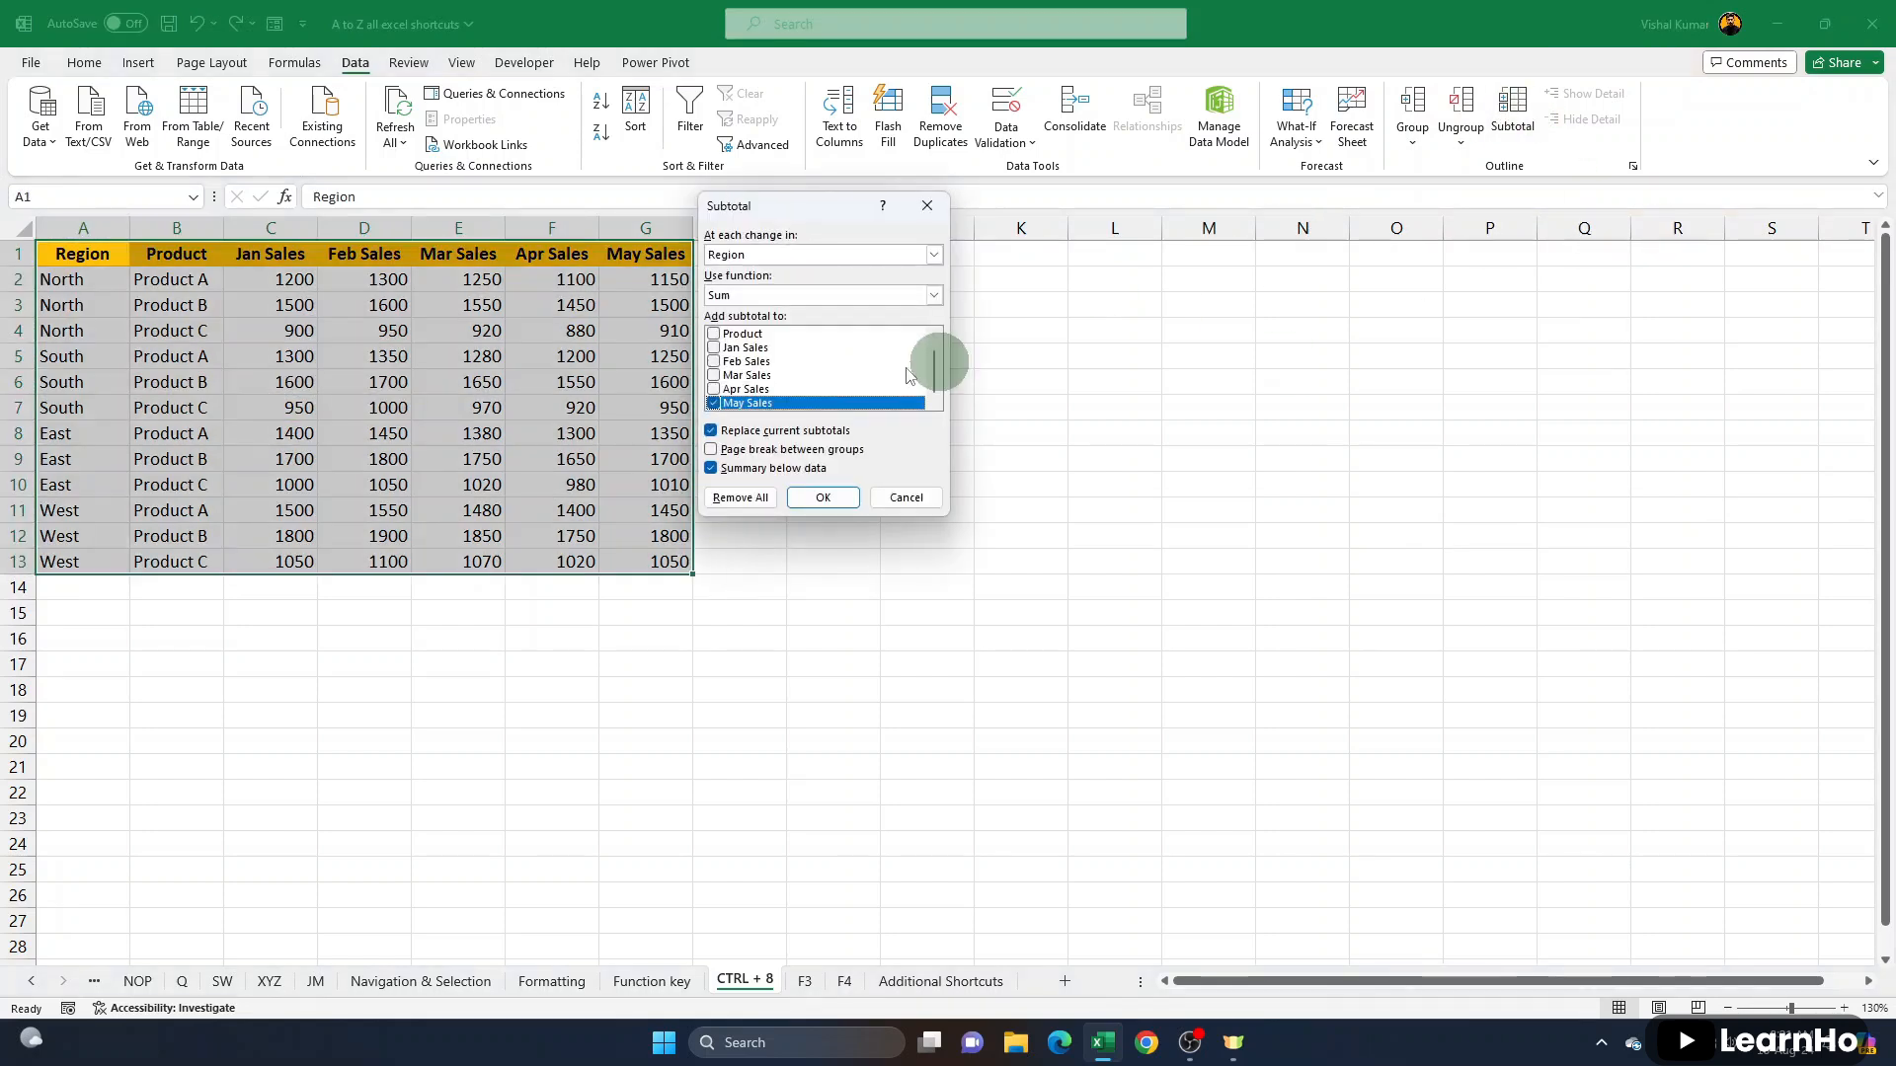
scroll(758, 367, up, 1)
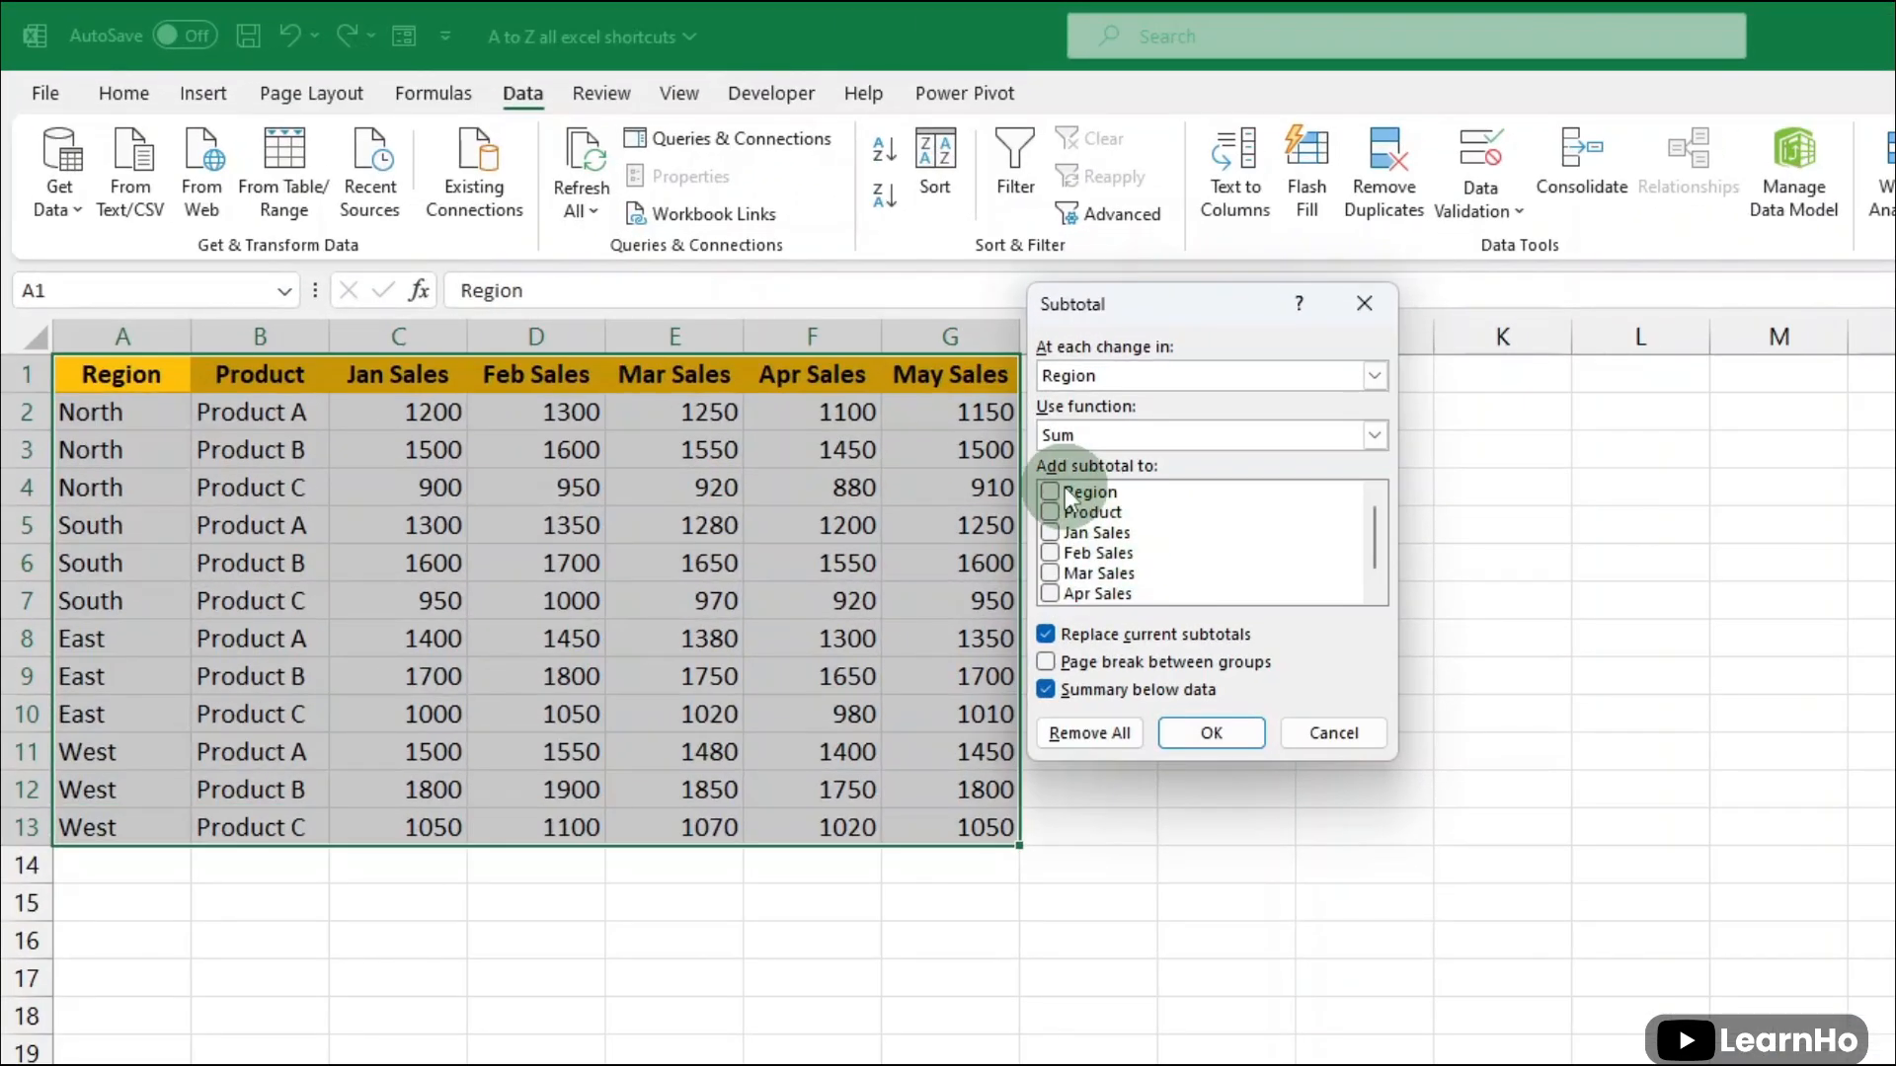
click(1049, 492)
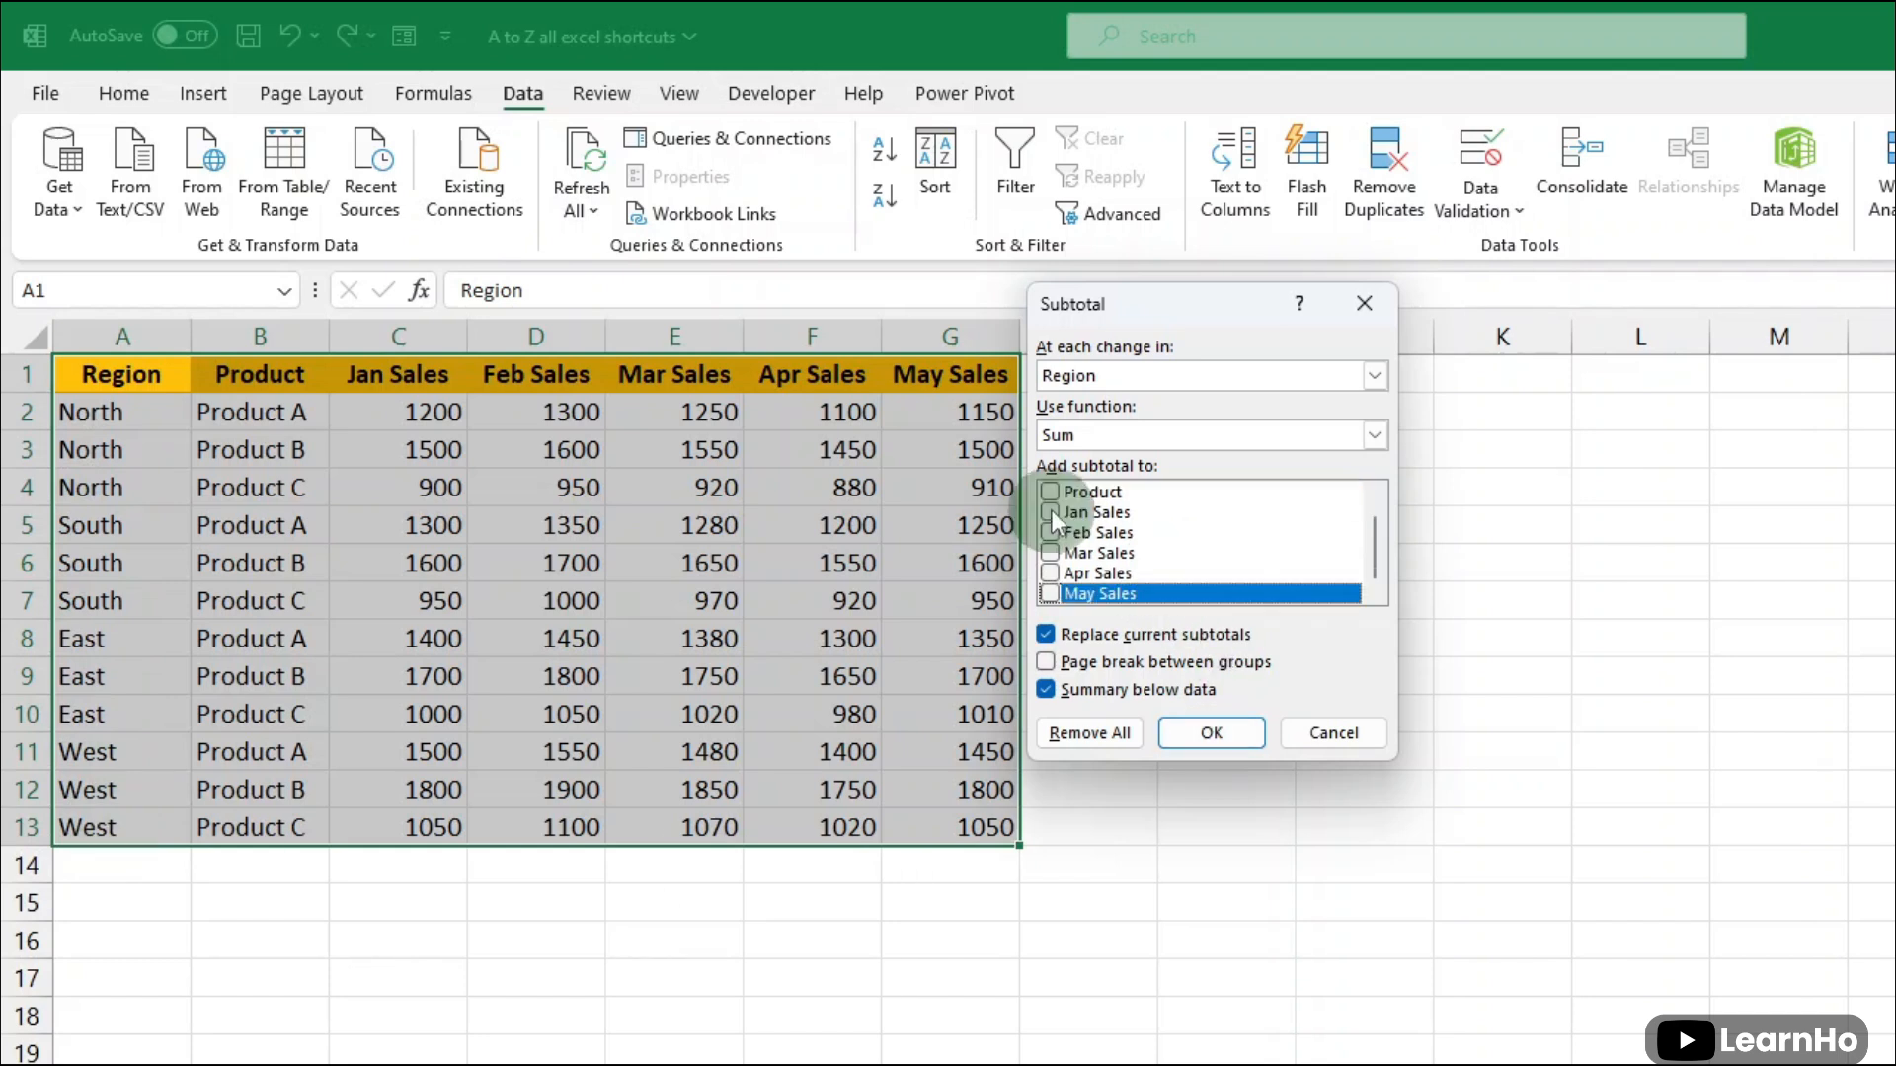
click(1051, 513)
click(1052, 533)
click(1052, 553)
click(1050, 574)
click(1053, 593)
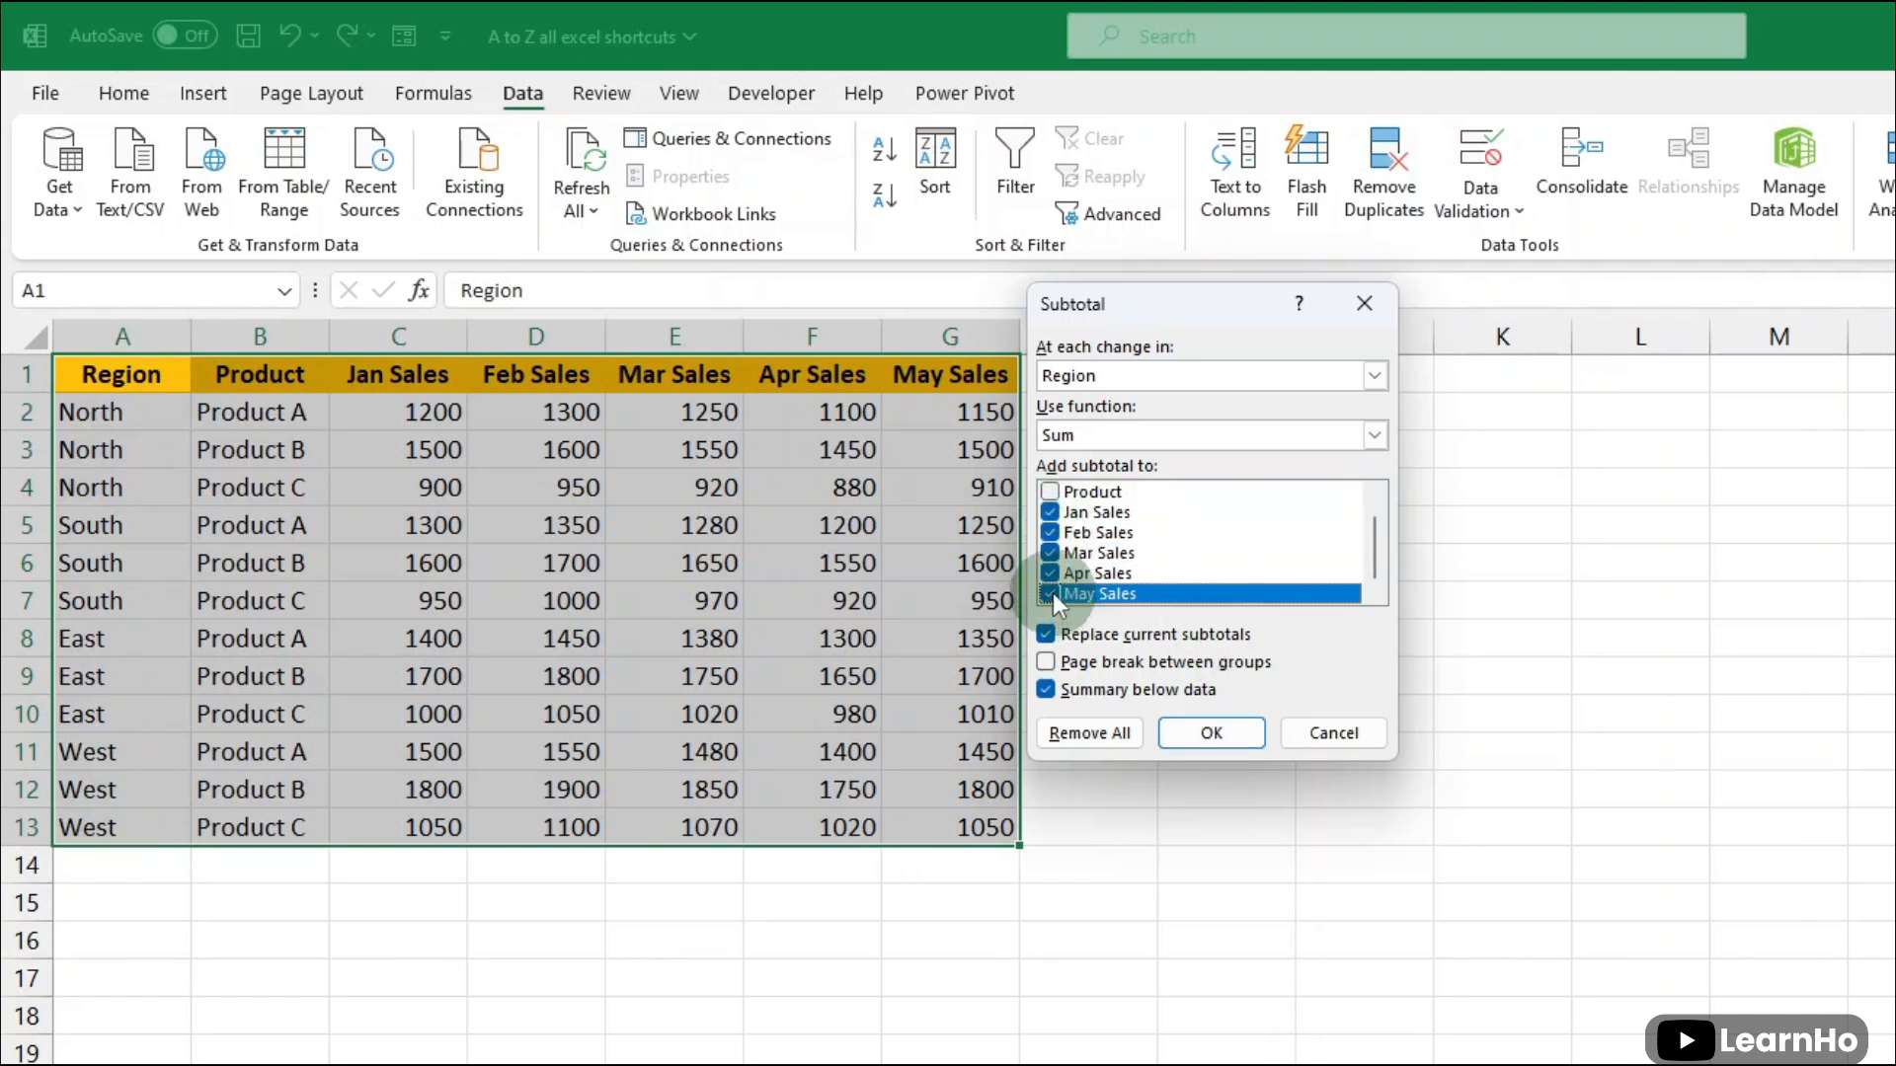
scroll(1063, 527, up, 1)
scroll(1060, 518, down, 1)
click(1193, 741)
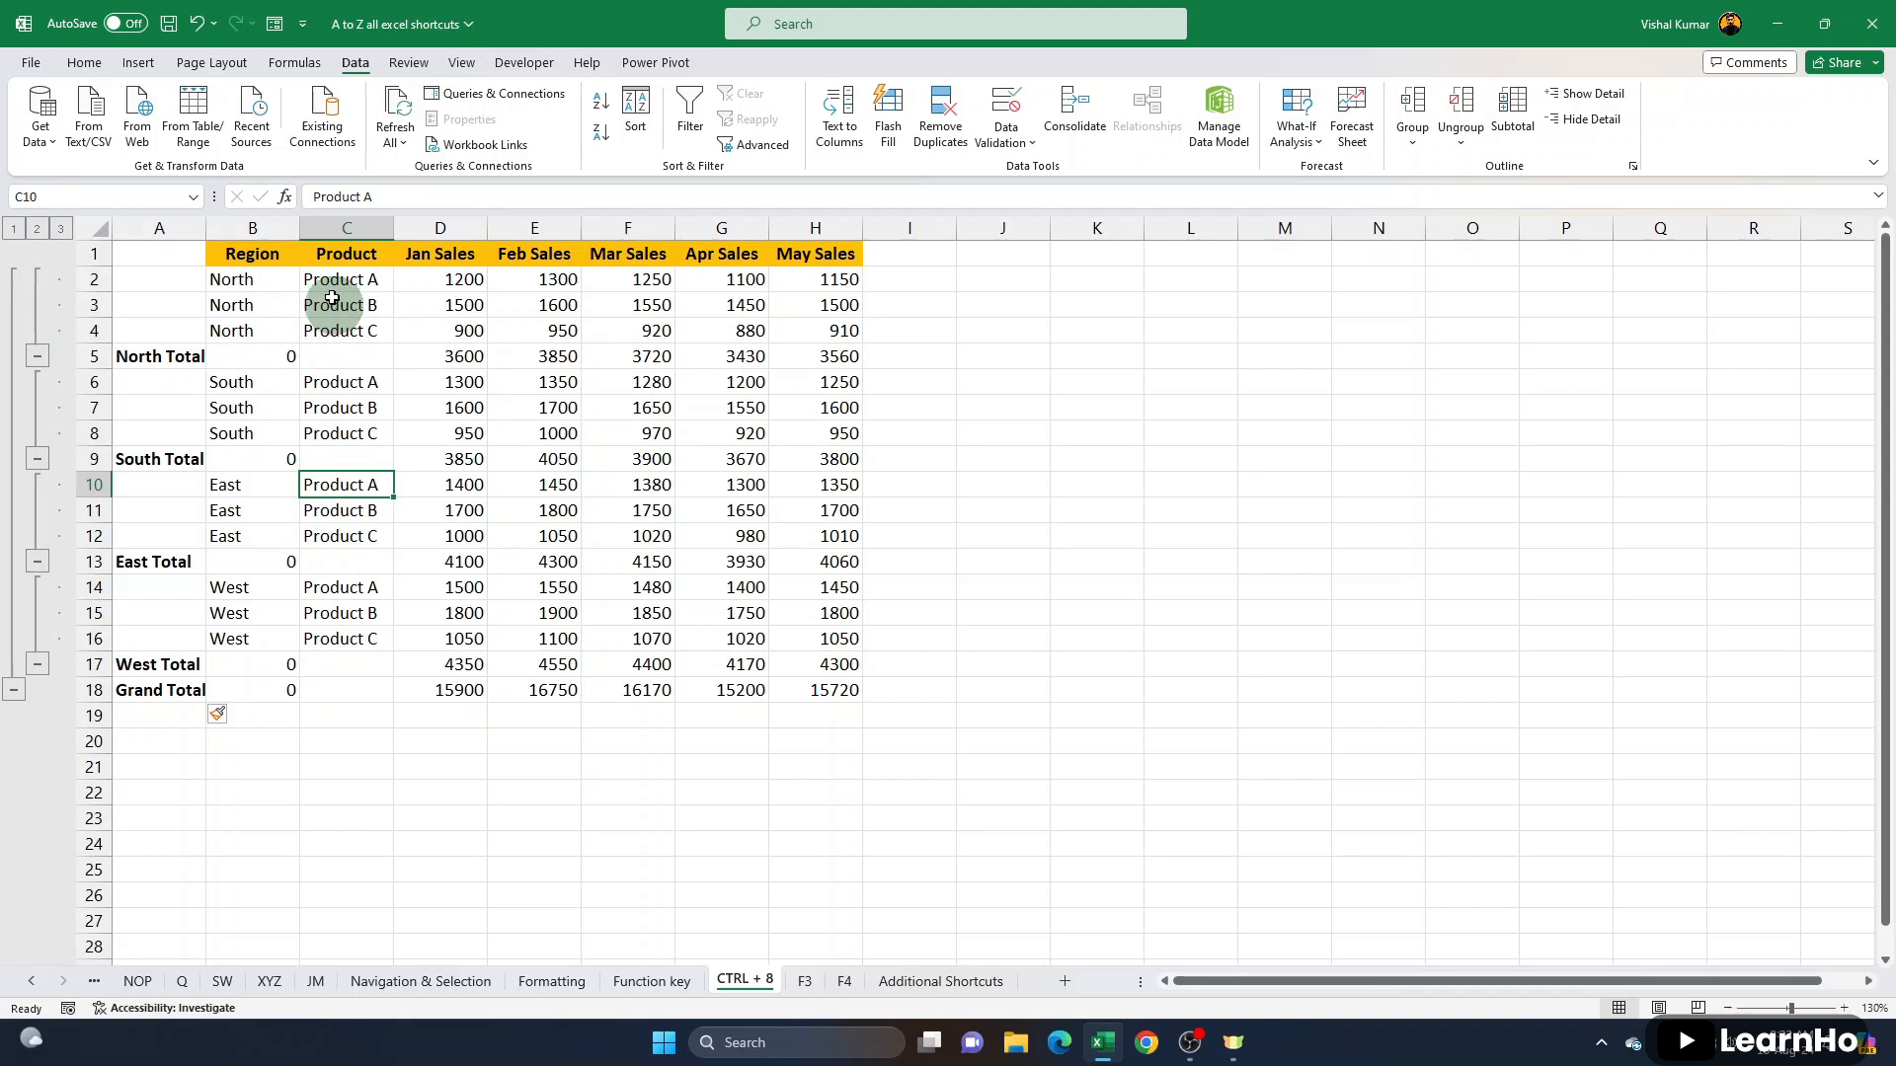
- Examine the North Total and South Total rows across the monthly sales columns
drag(156, 356, 849, 360)
drag(183, 462, 651, 460)
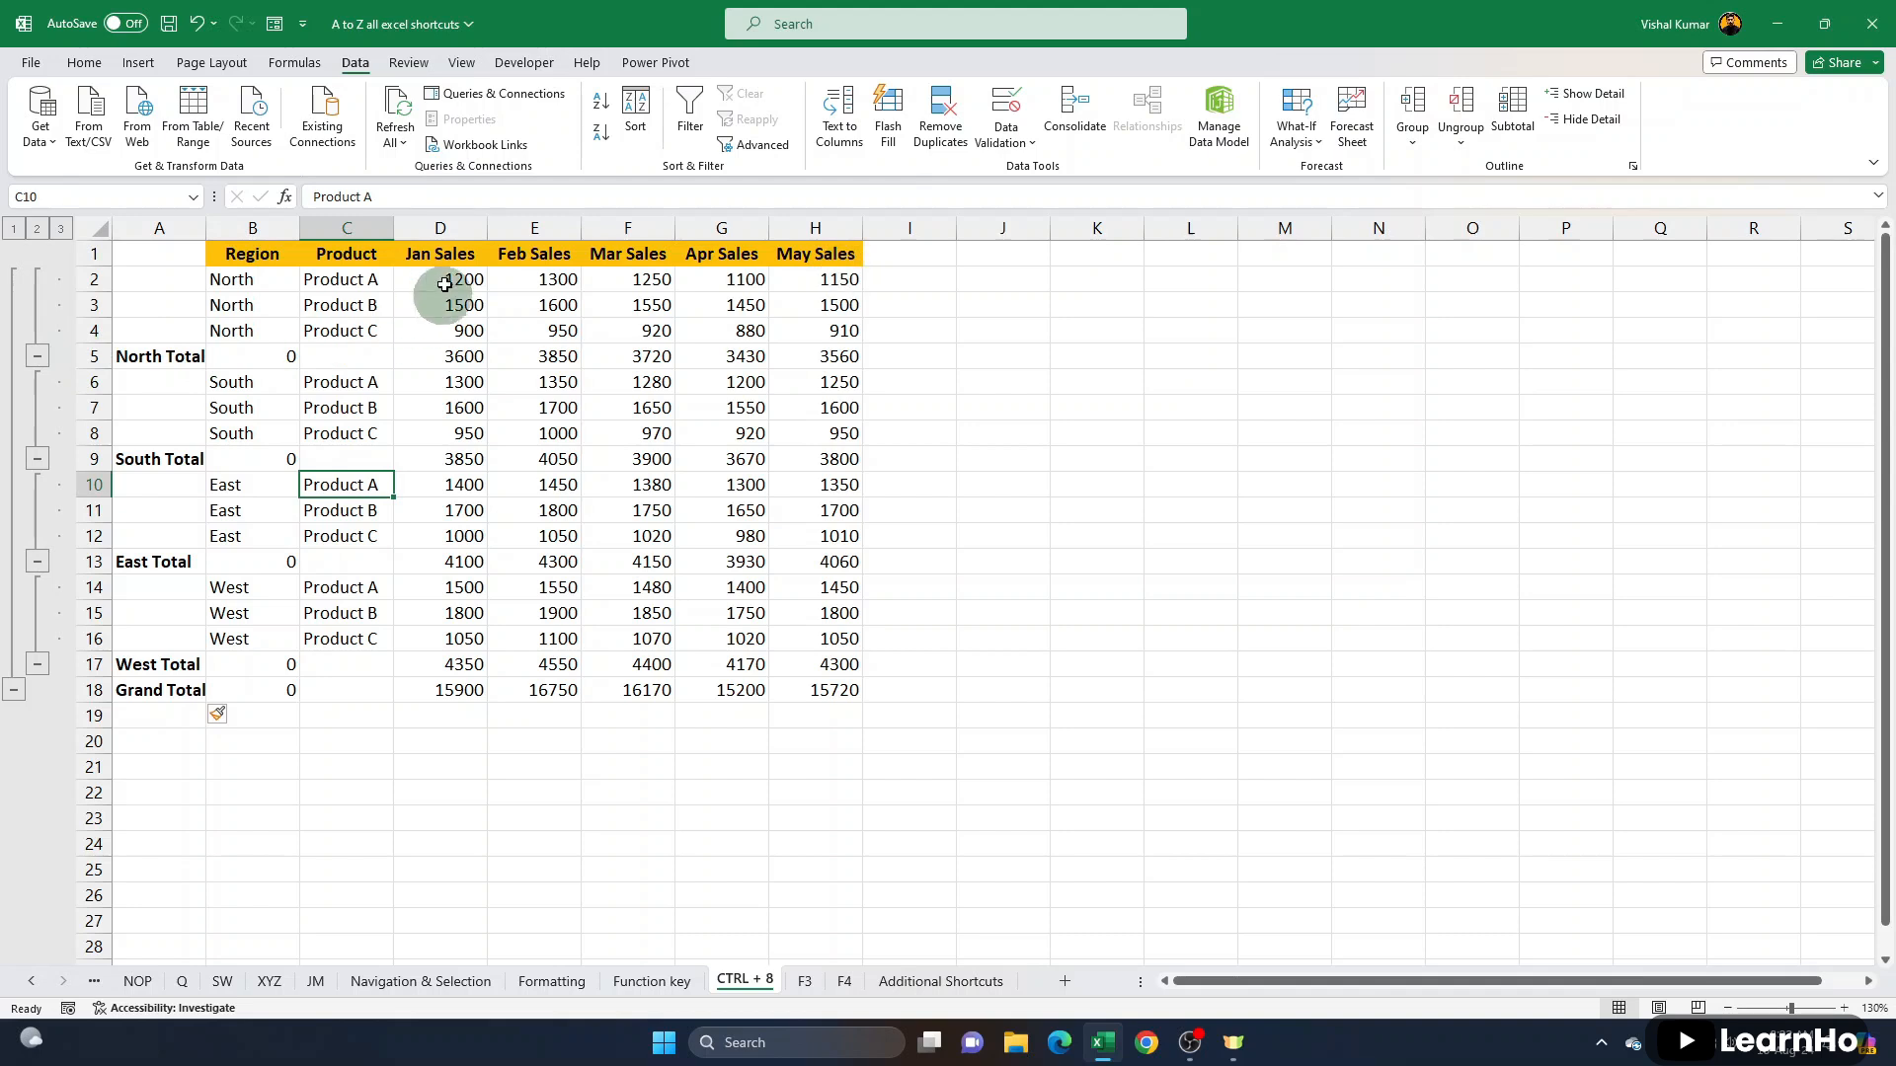
drag(163, 356, 846, 356)
drag(160, 459, 504, 449)
click(276, 422)
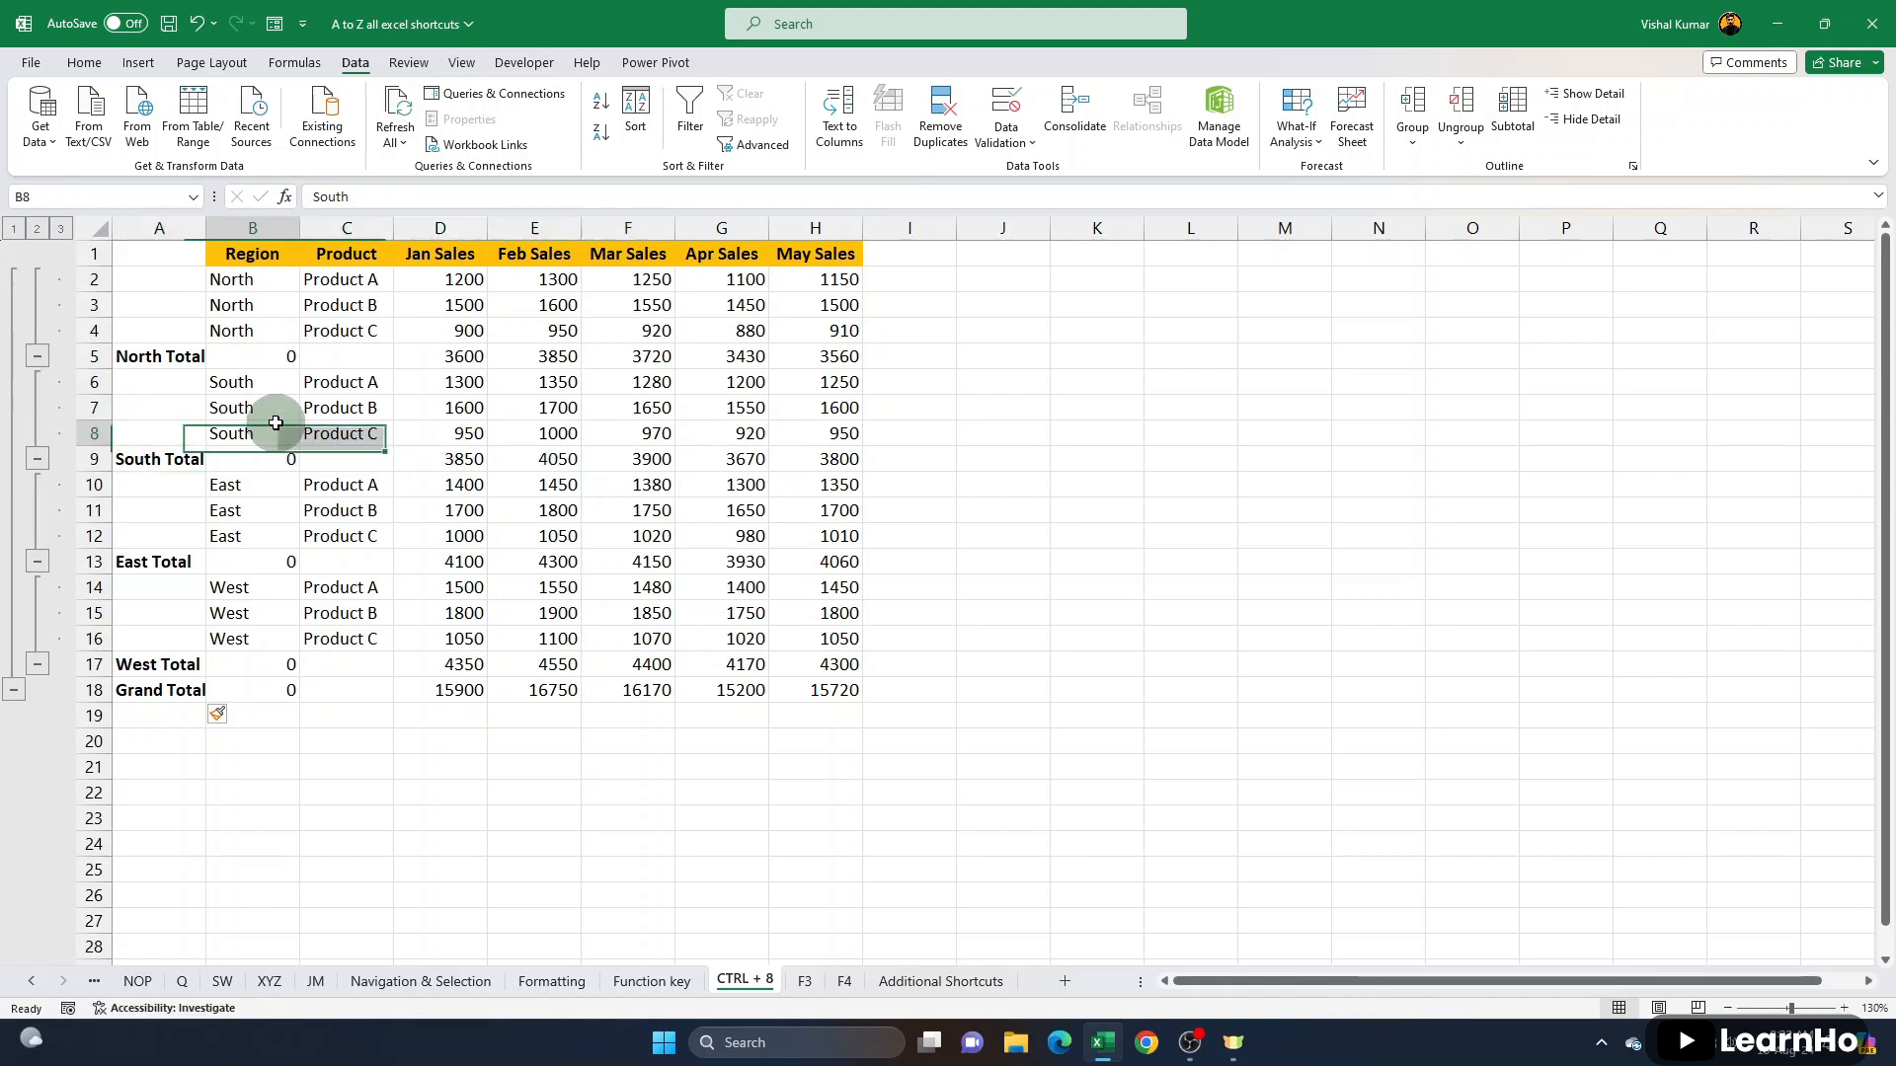
- Collapse the North, South, East and West groups, followed by the Grand Total group
click(37, 357)
click(36, 386)
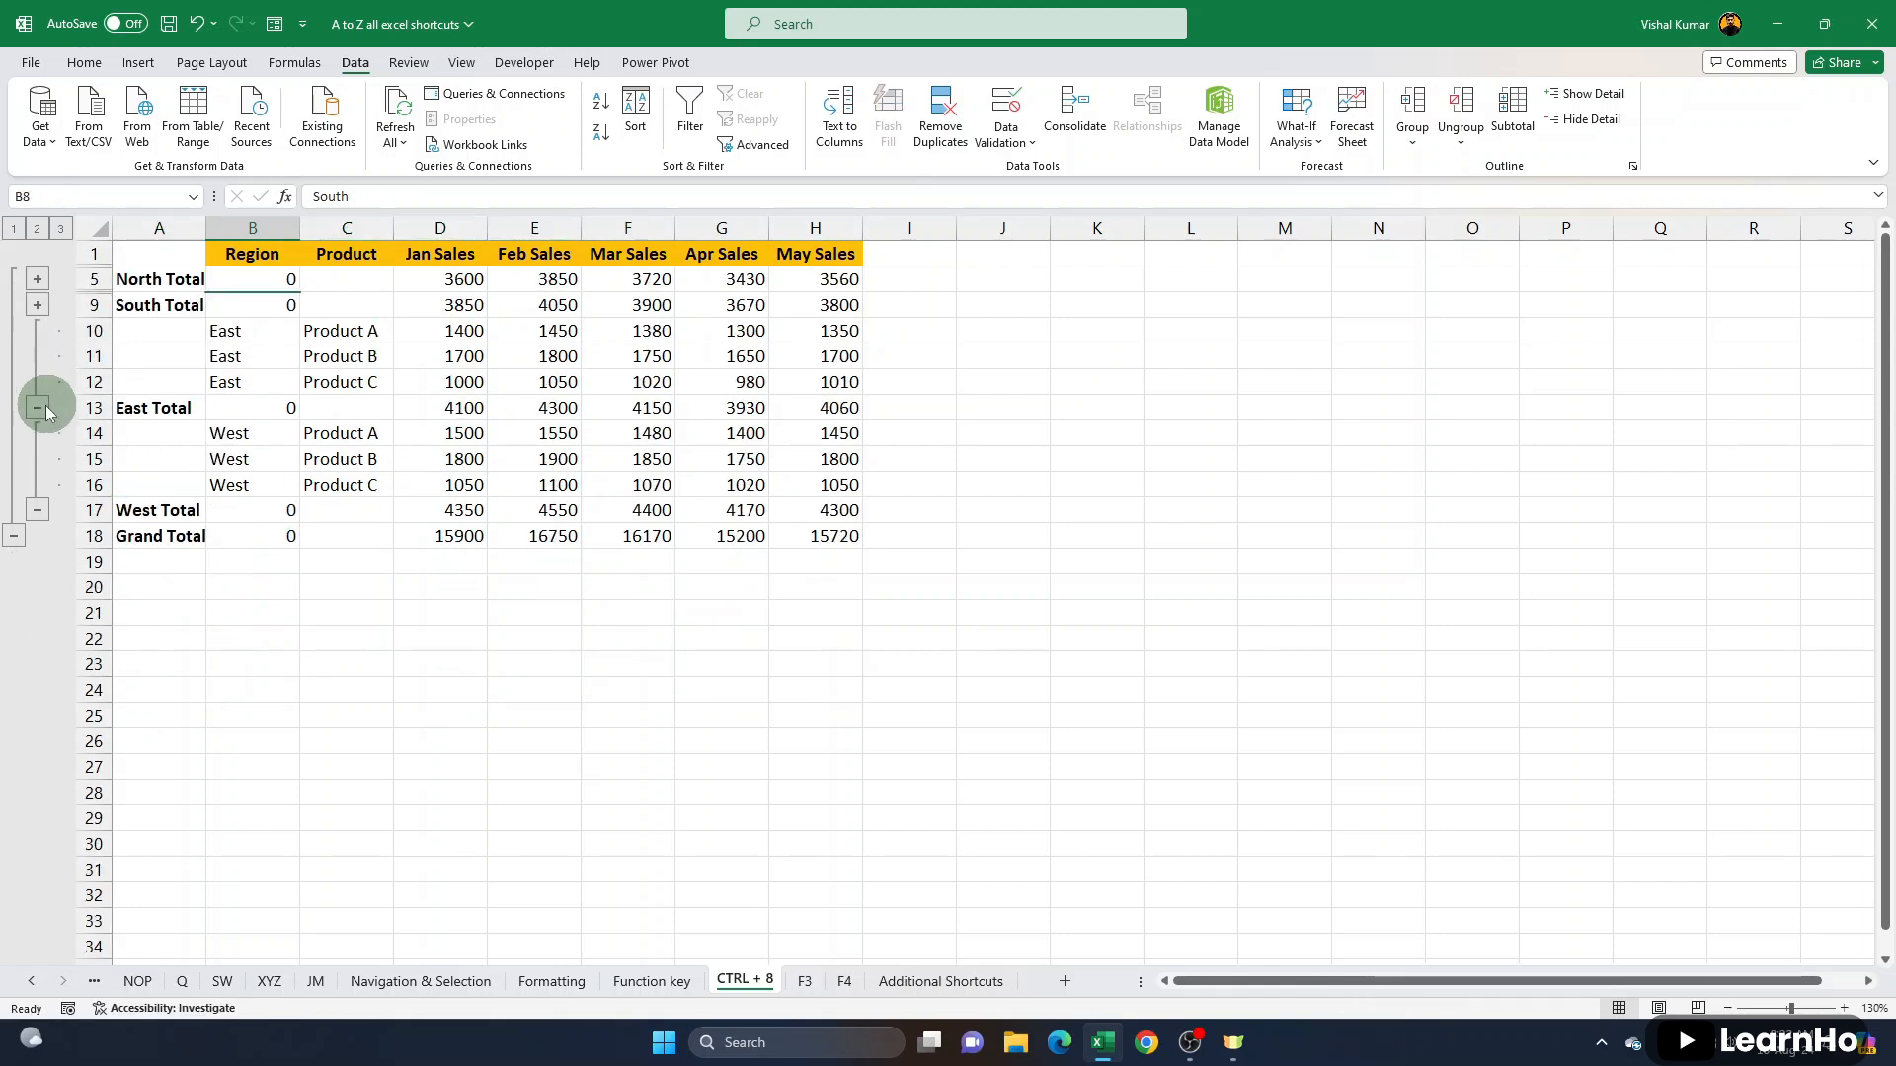
click(39, 405)
click(38, 434)
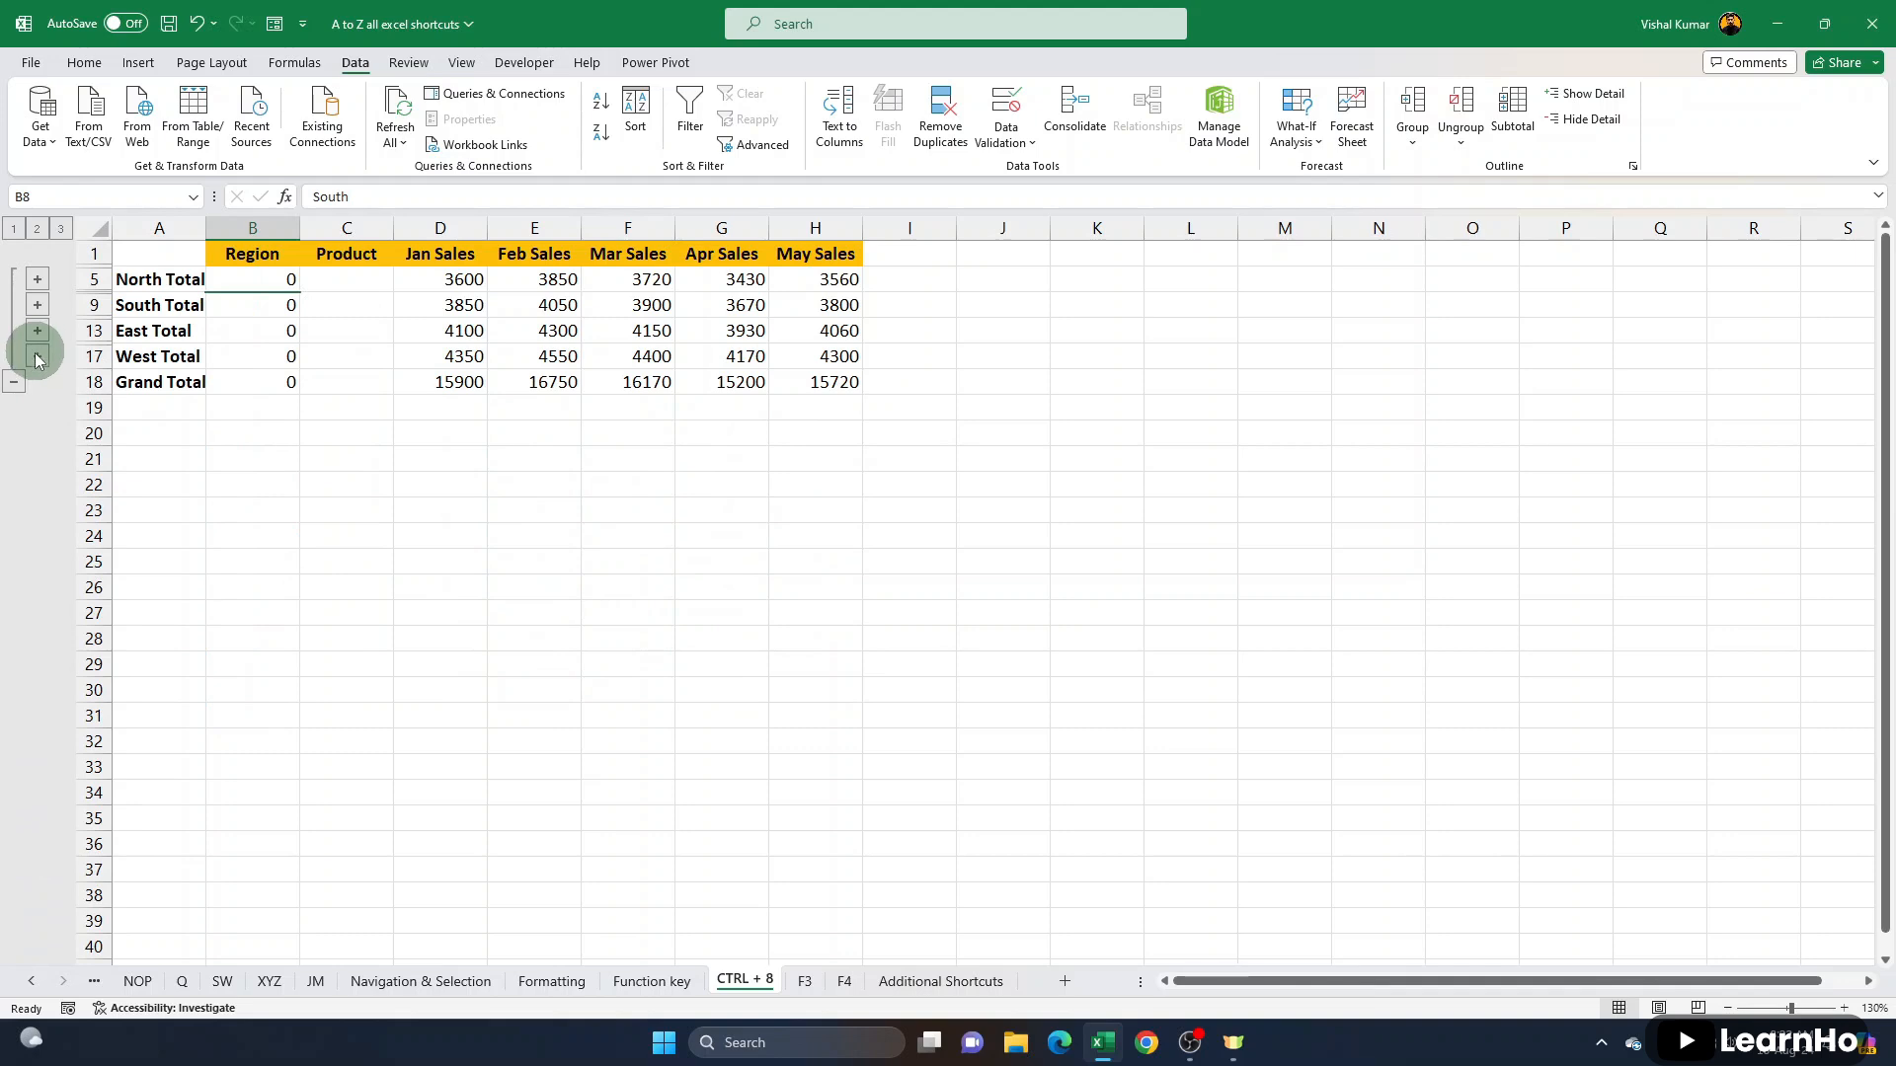
click(13, 382)
- Expand the Grand Total group and all four region groups to show every product row
click(14, 281)
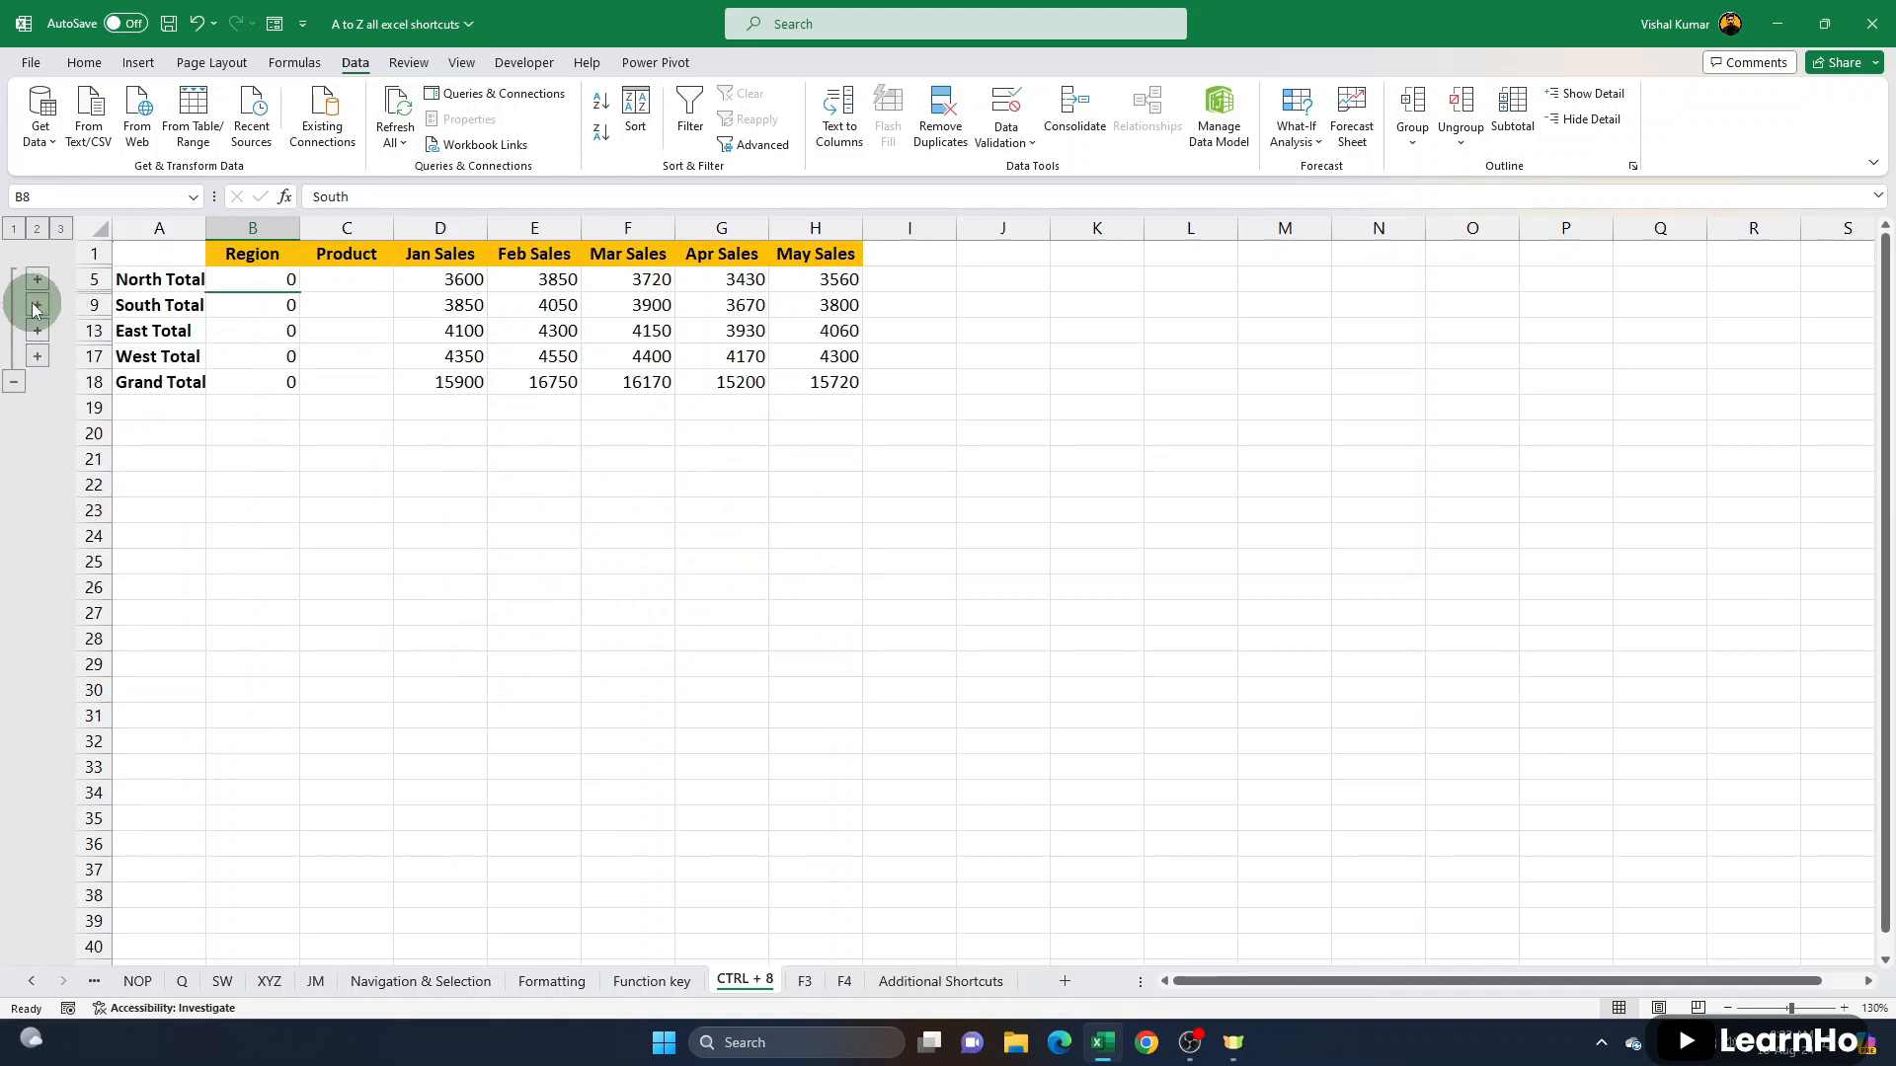
click(38, 282)
click(38, 383)
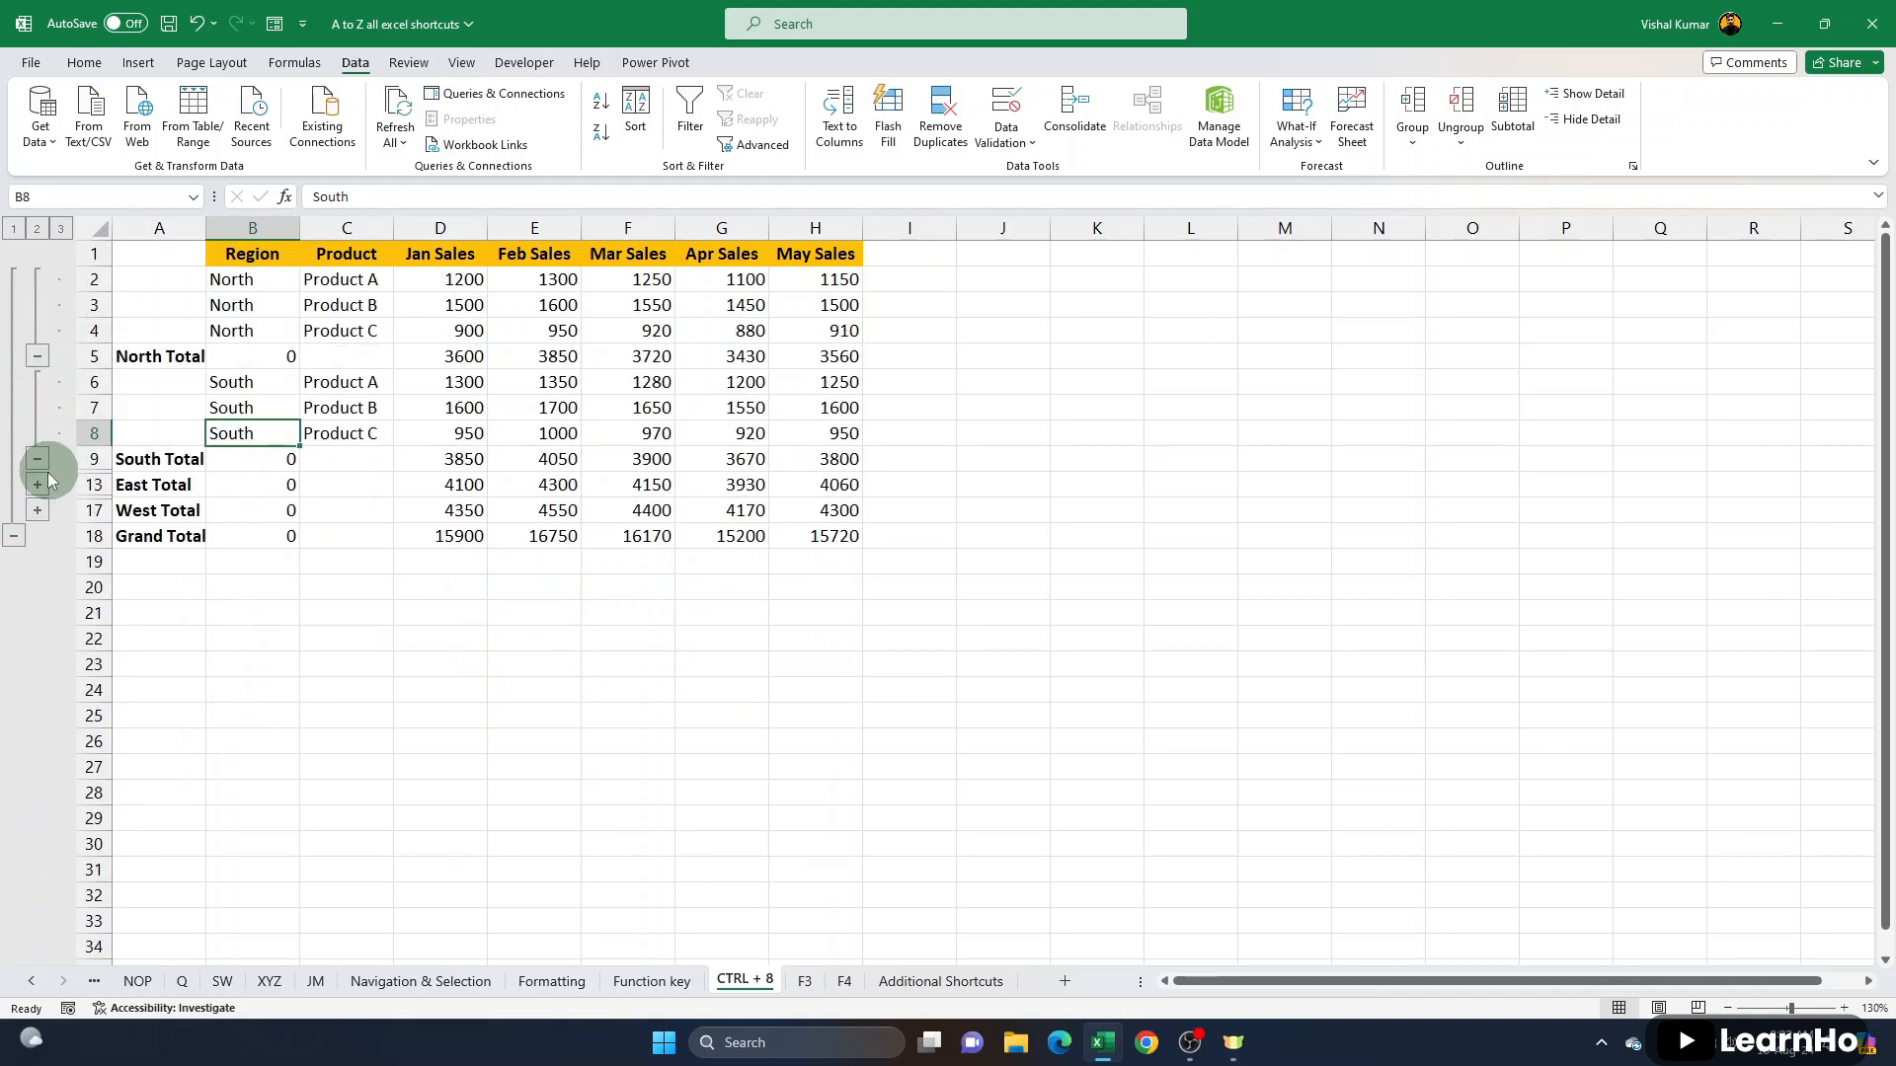
click(37, 485)
click(37, 588)
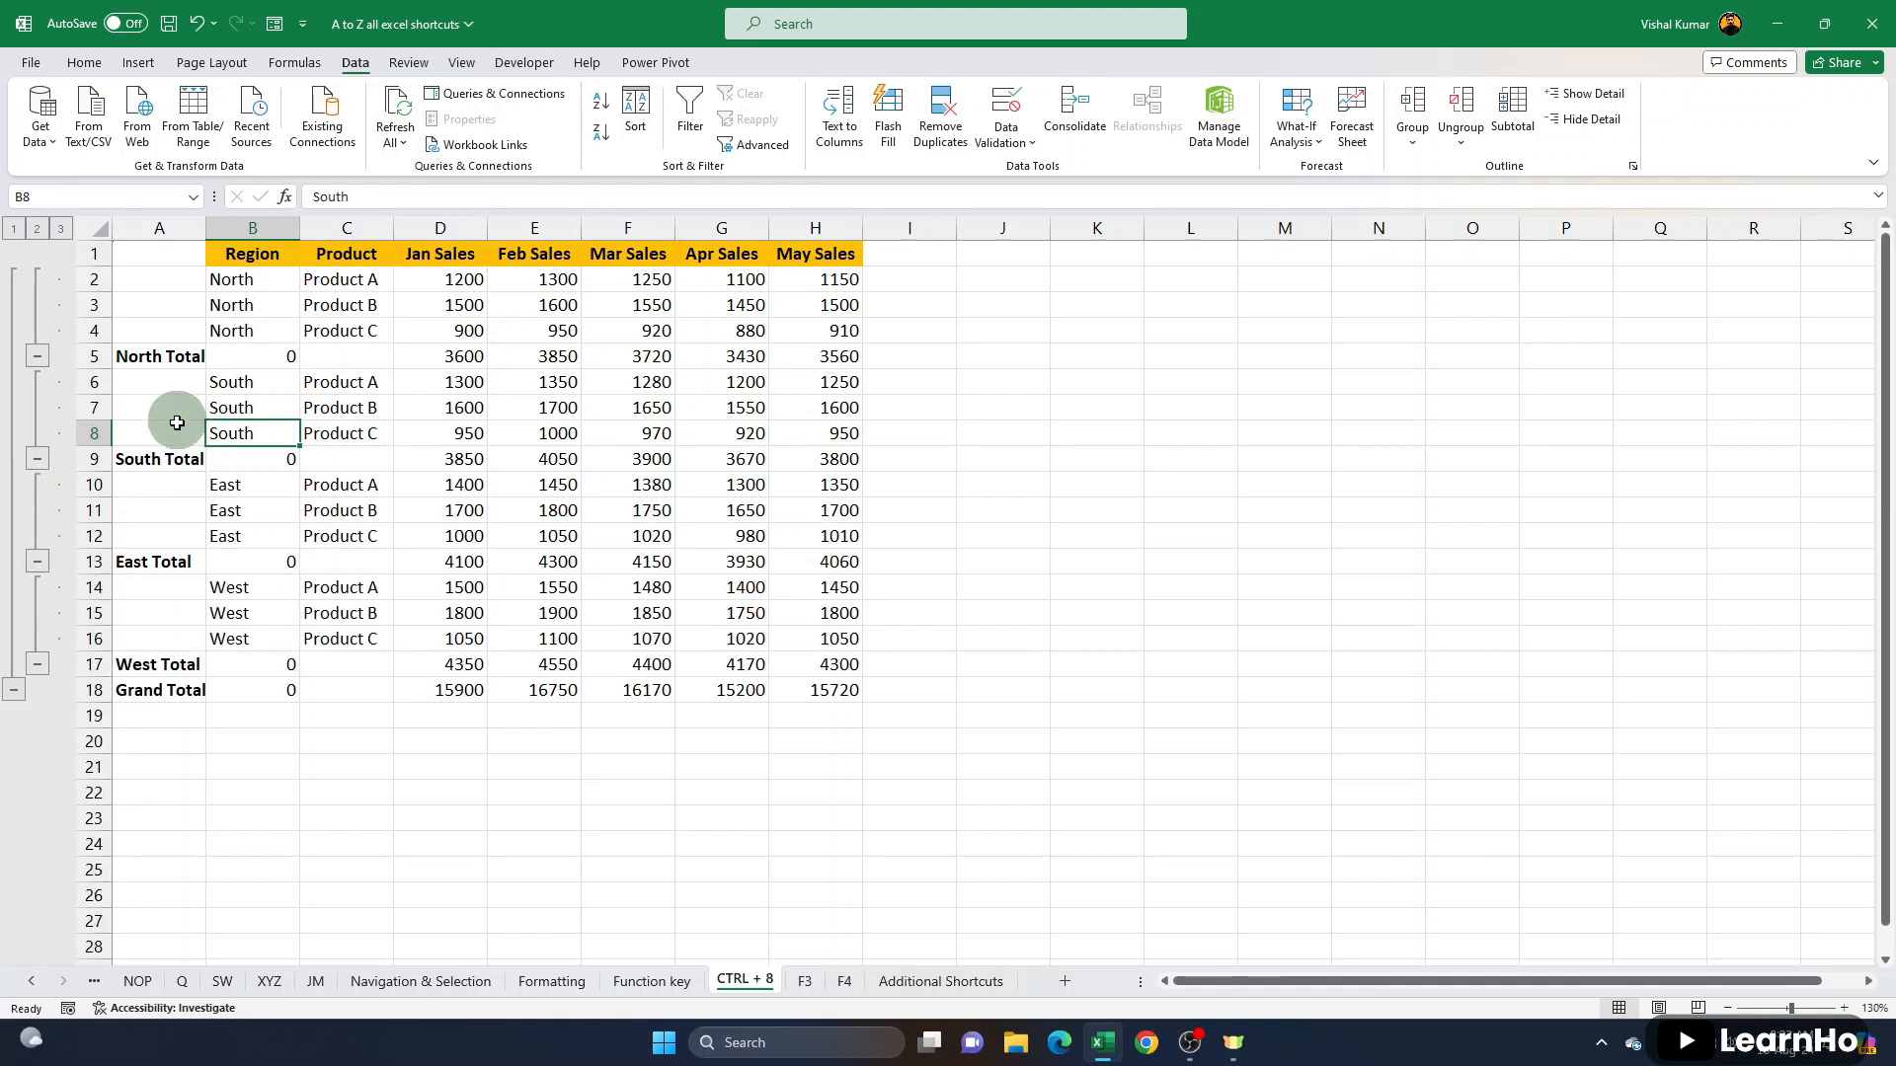
- Select the North Total and South Total rows in turn, and hide and show the outline symbols twice
drag(187, 361, 914, 360)
drag(153, 458, 819, 460)
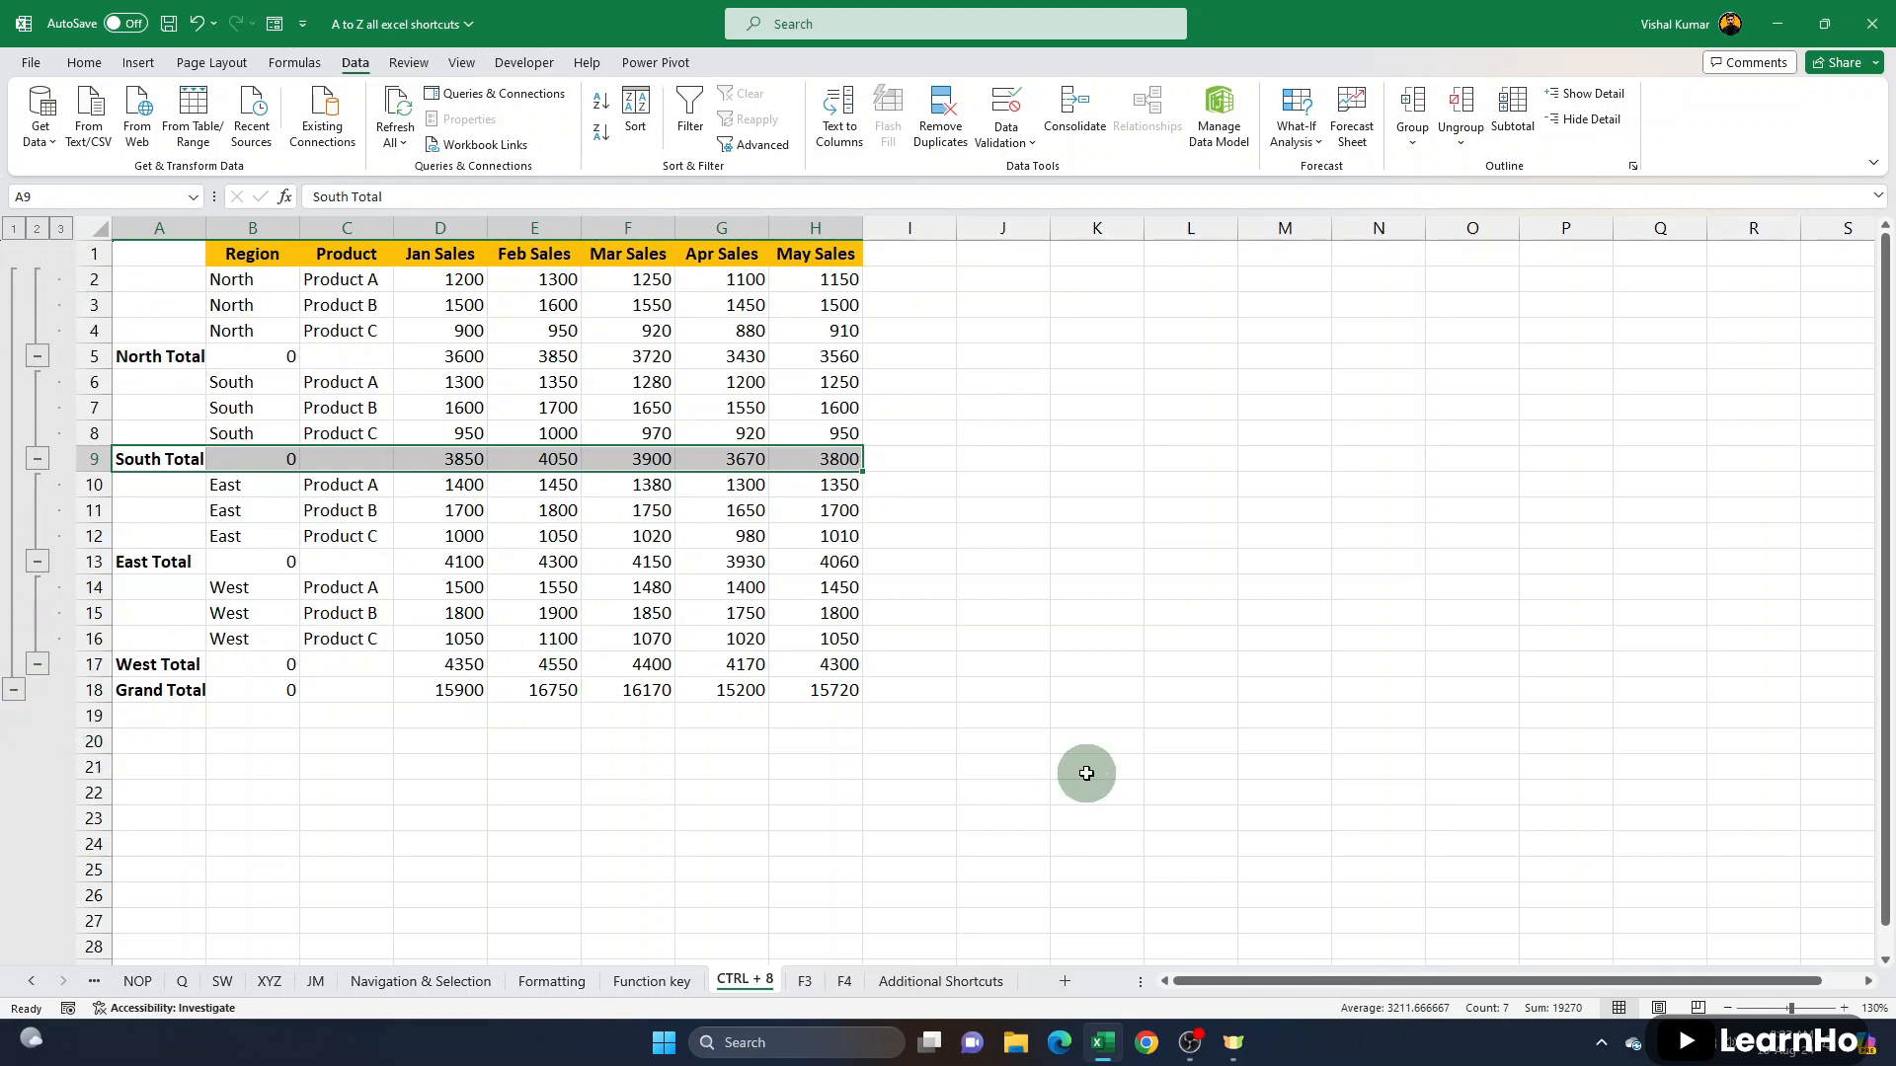
key(ctrl+8)
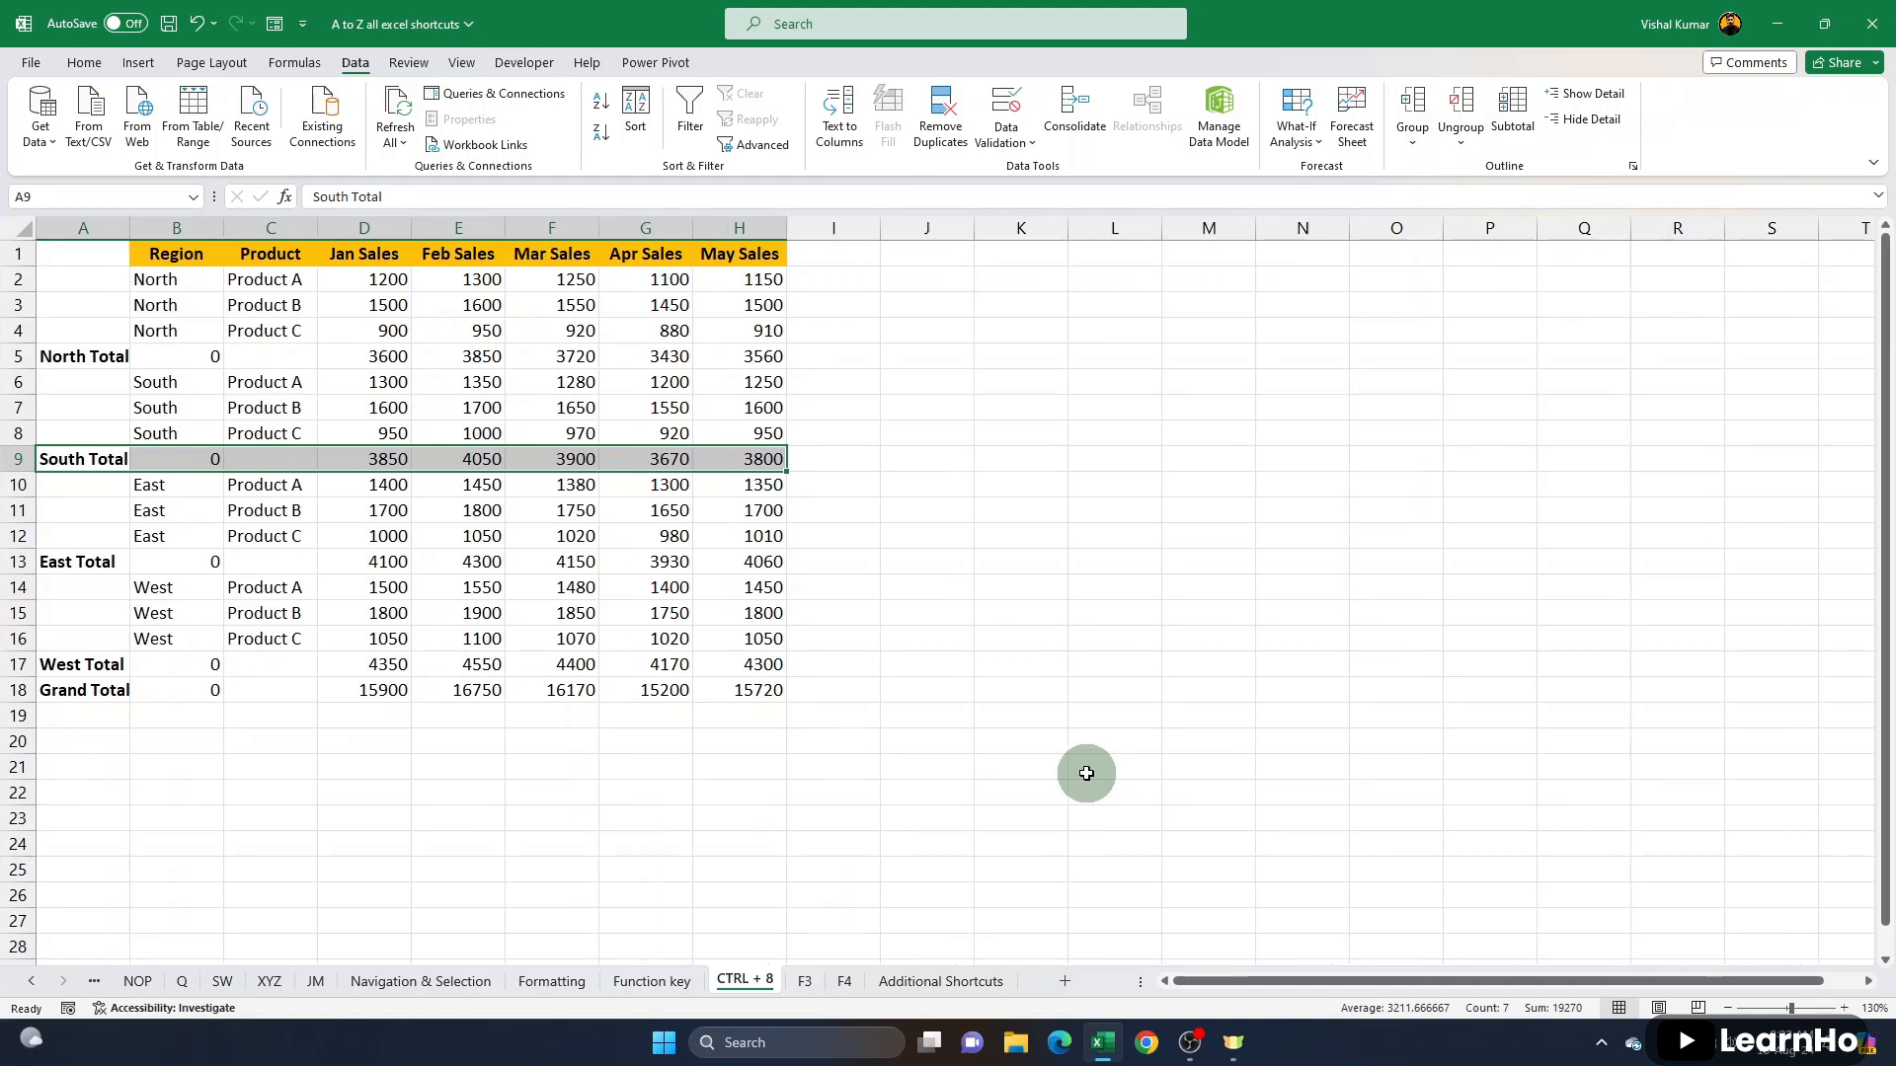
key(ctrl+8)
key(ctrl+8)
key(ctrl+8)
- Remove all subtotals from the sales table
click(690, 434)
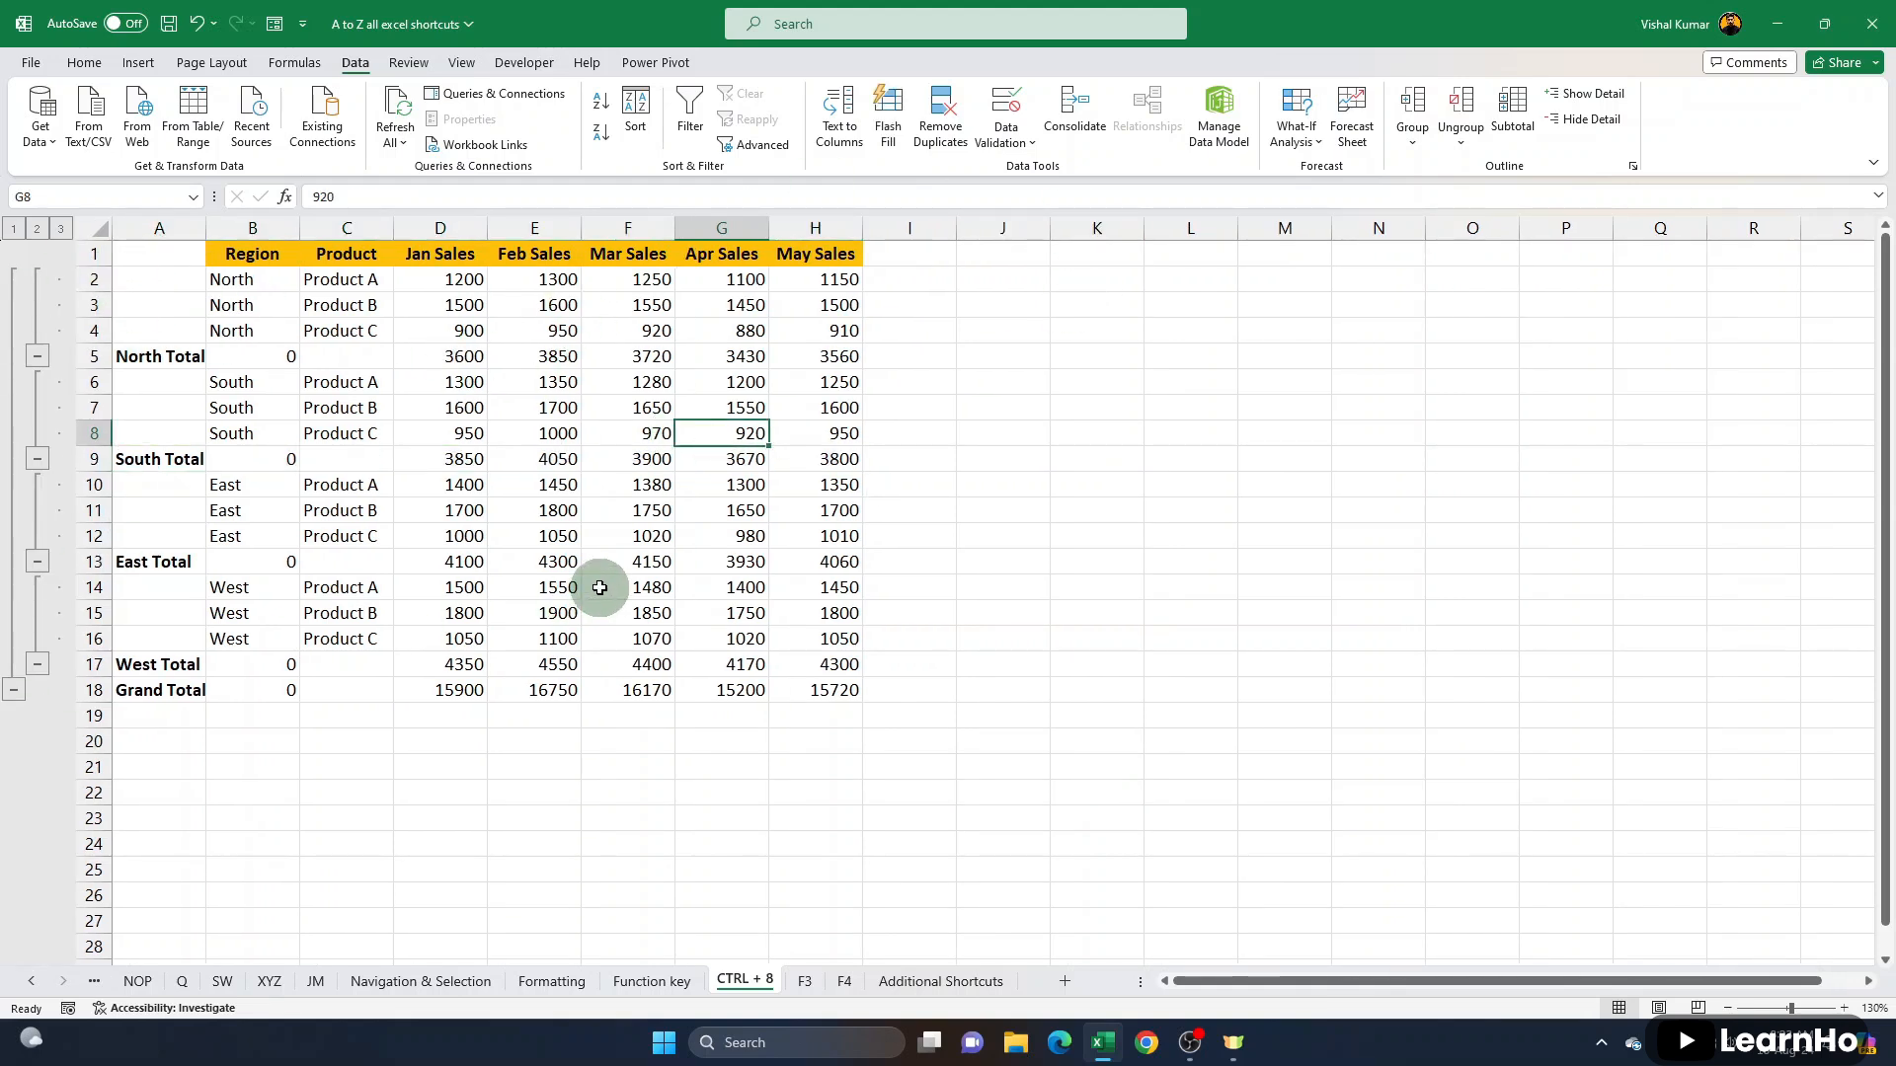
click(424, 434)
click(1509, 111)
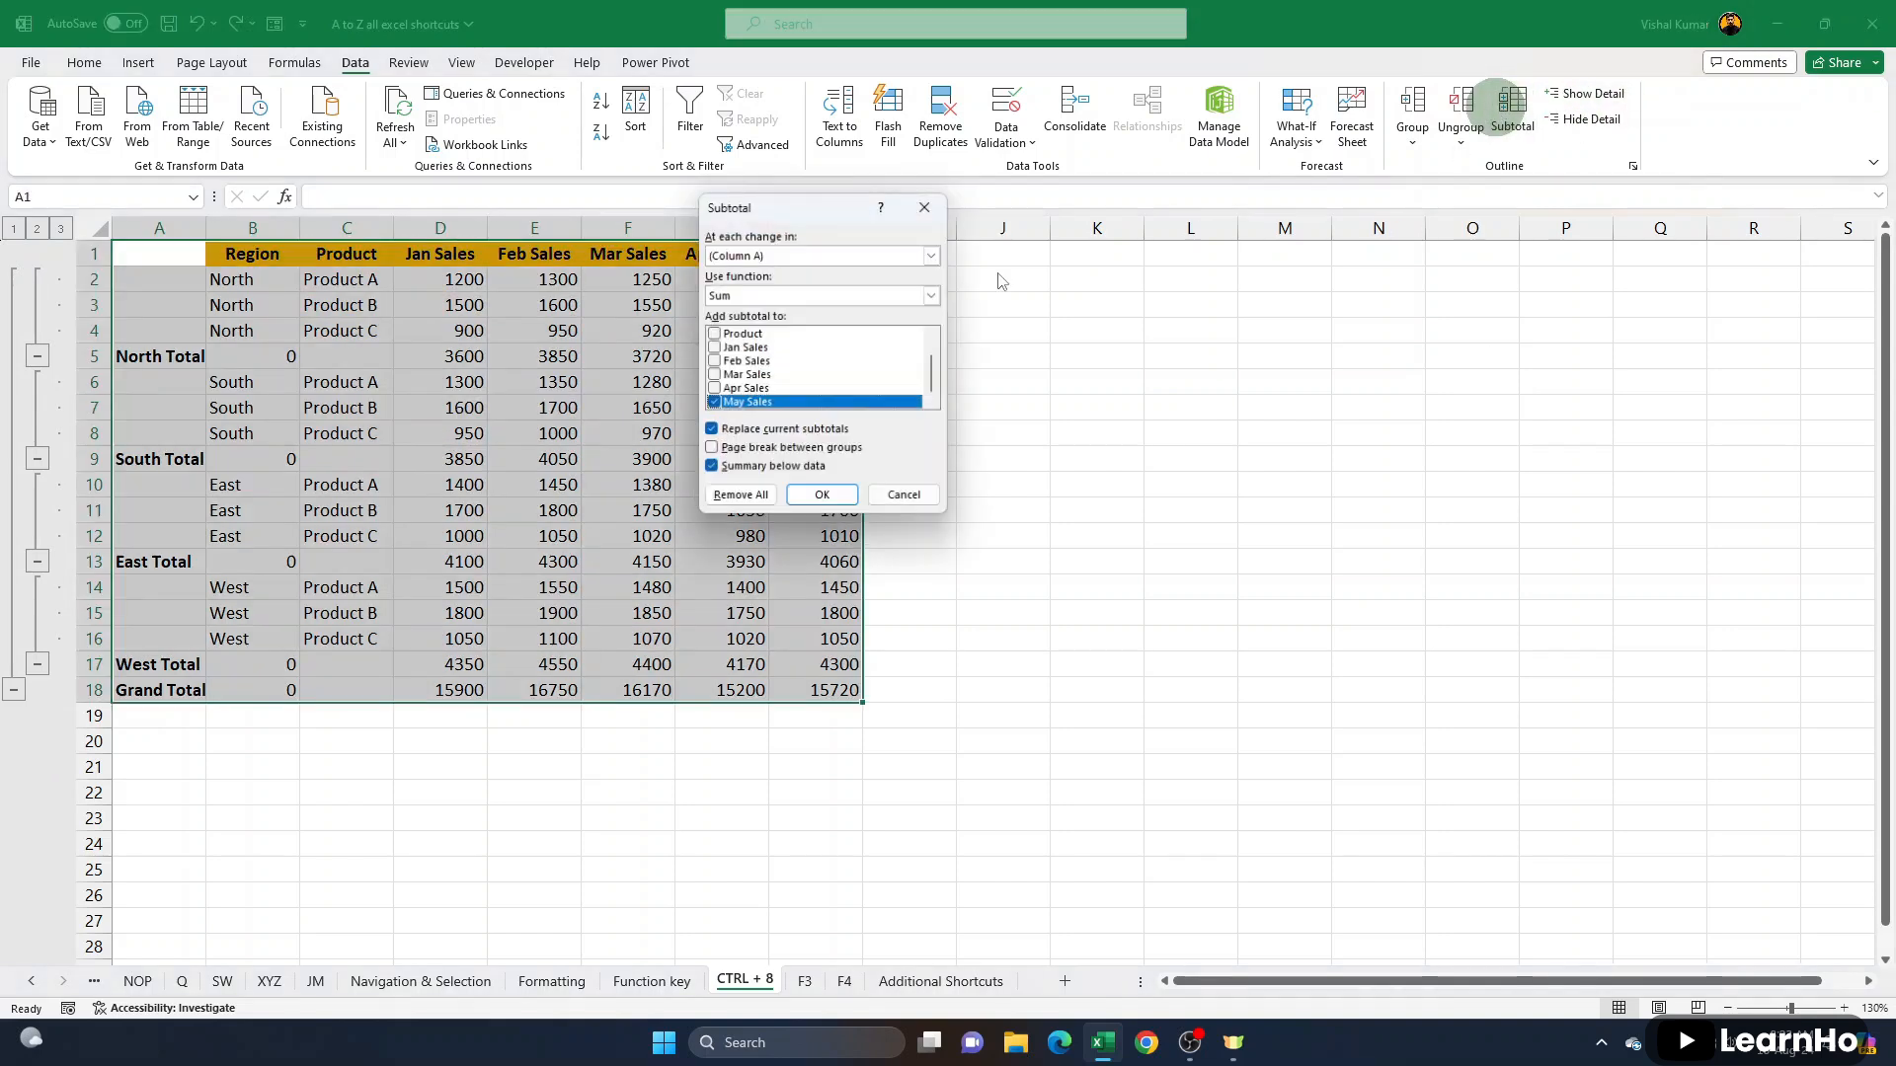
click(336, 407)
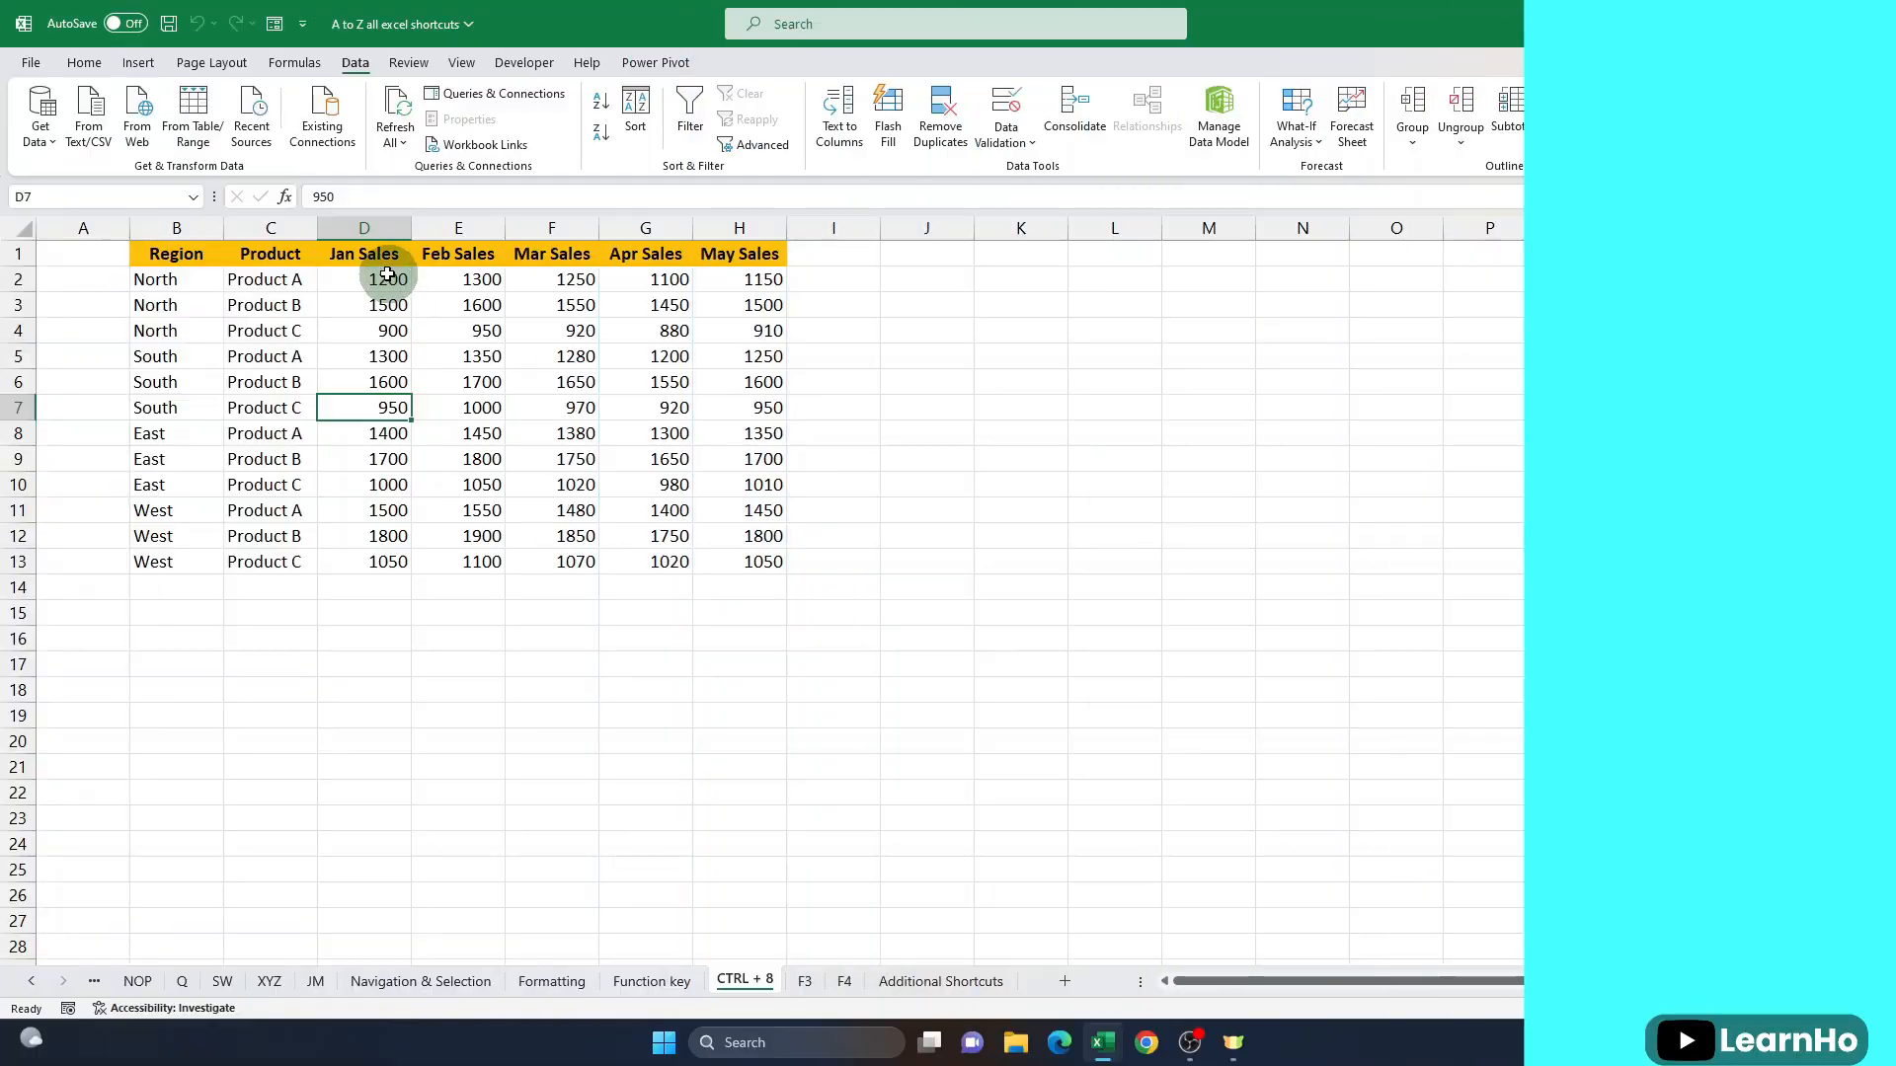
- Hide the three South region rows, rows 5 to 7, and select the first East product cell, C8
drag(368, 255, 381, 550)
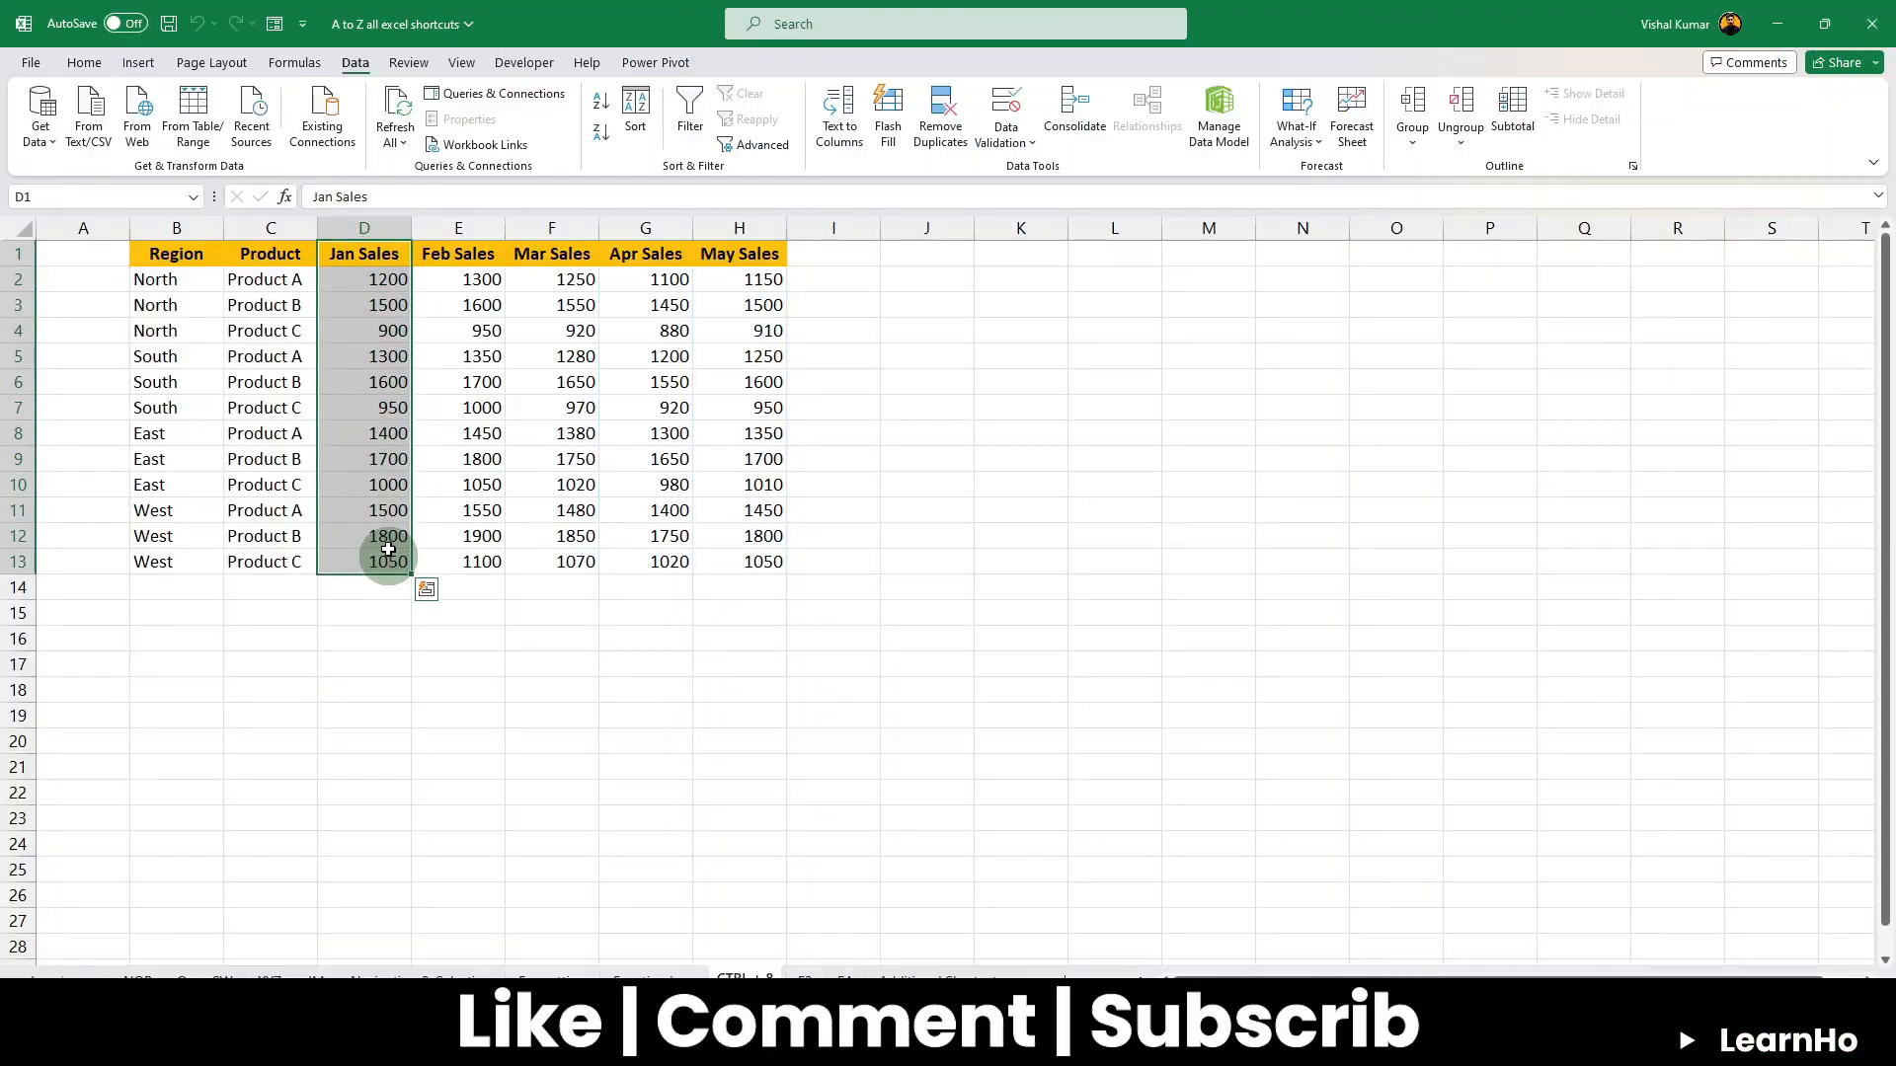
click(363, 382)
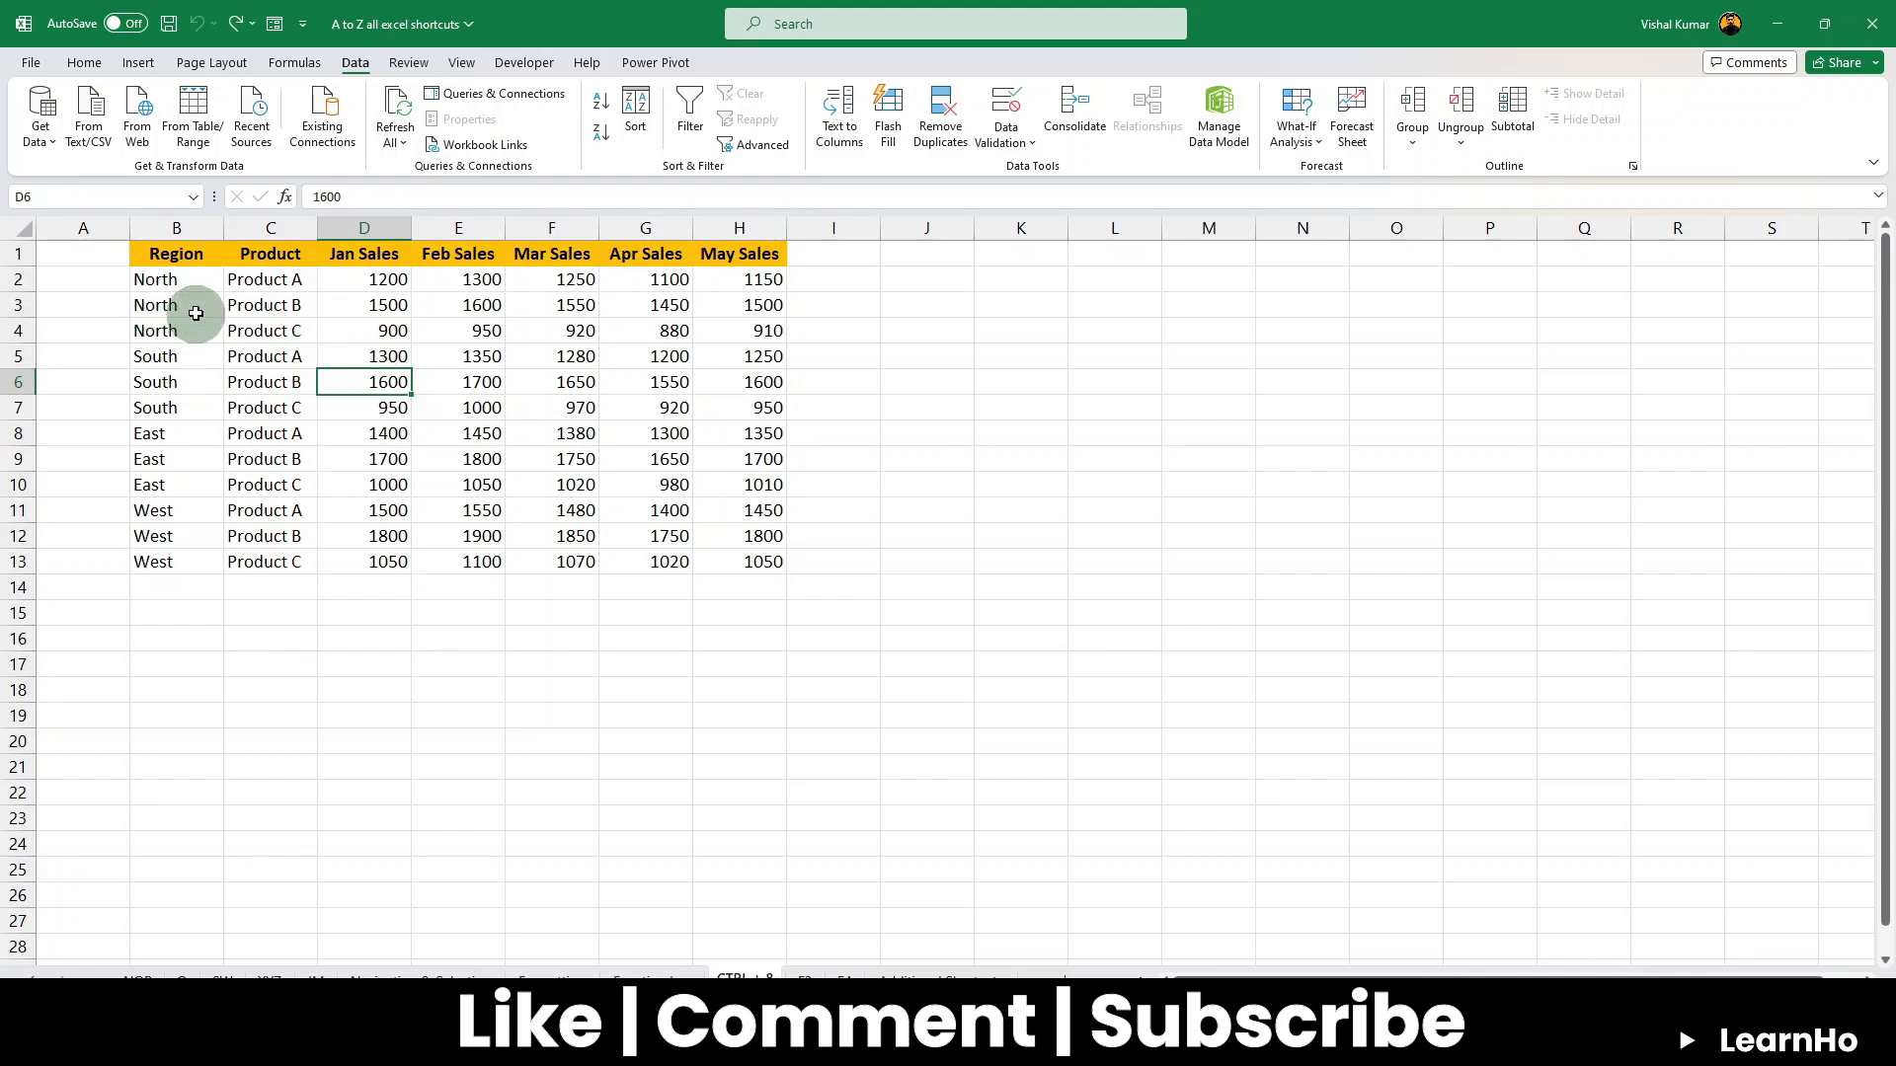
drag(166, 355, 729, 403)
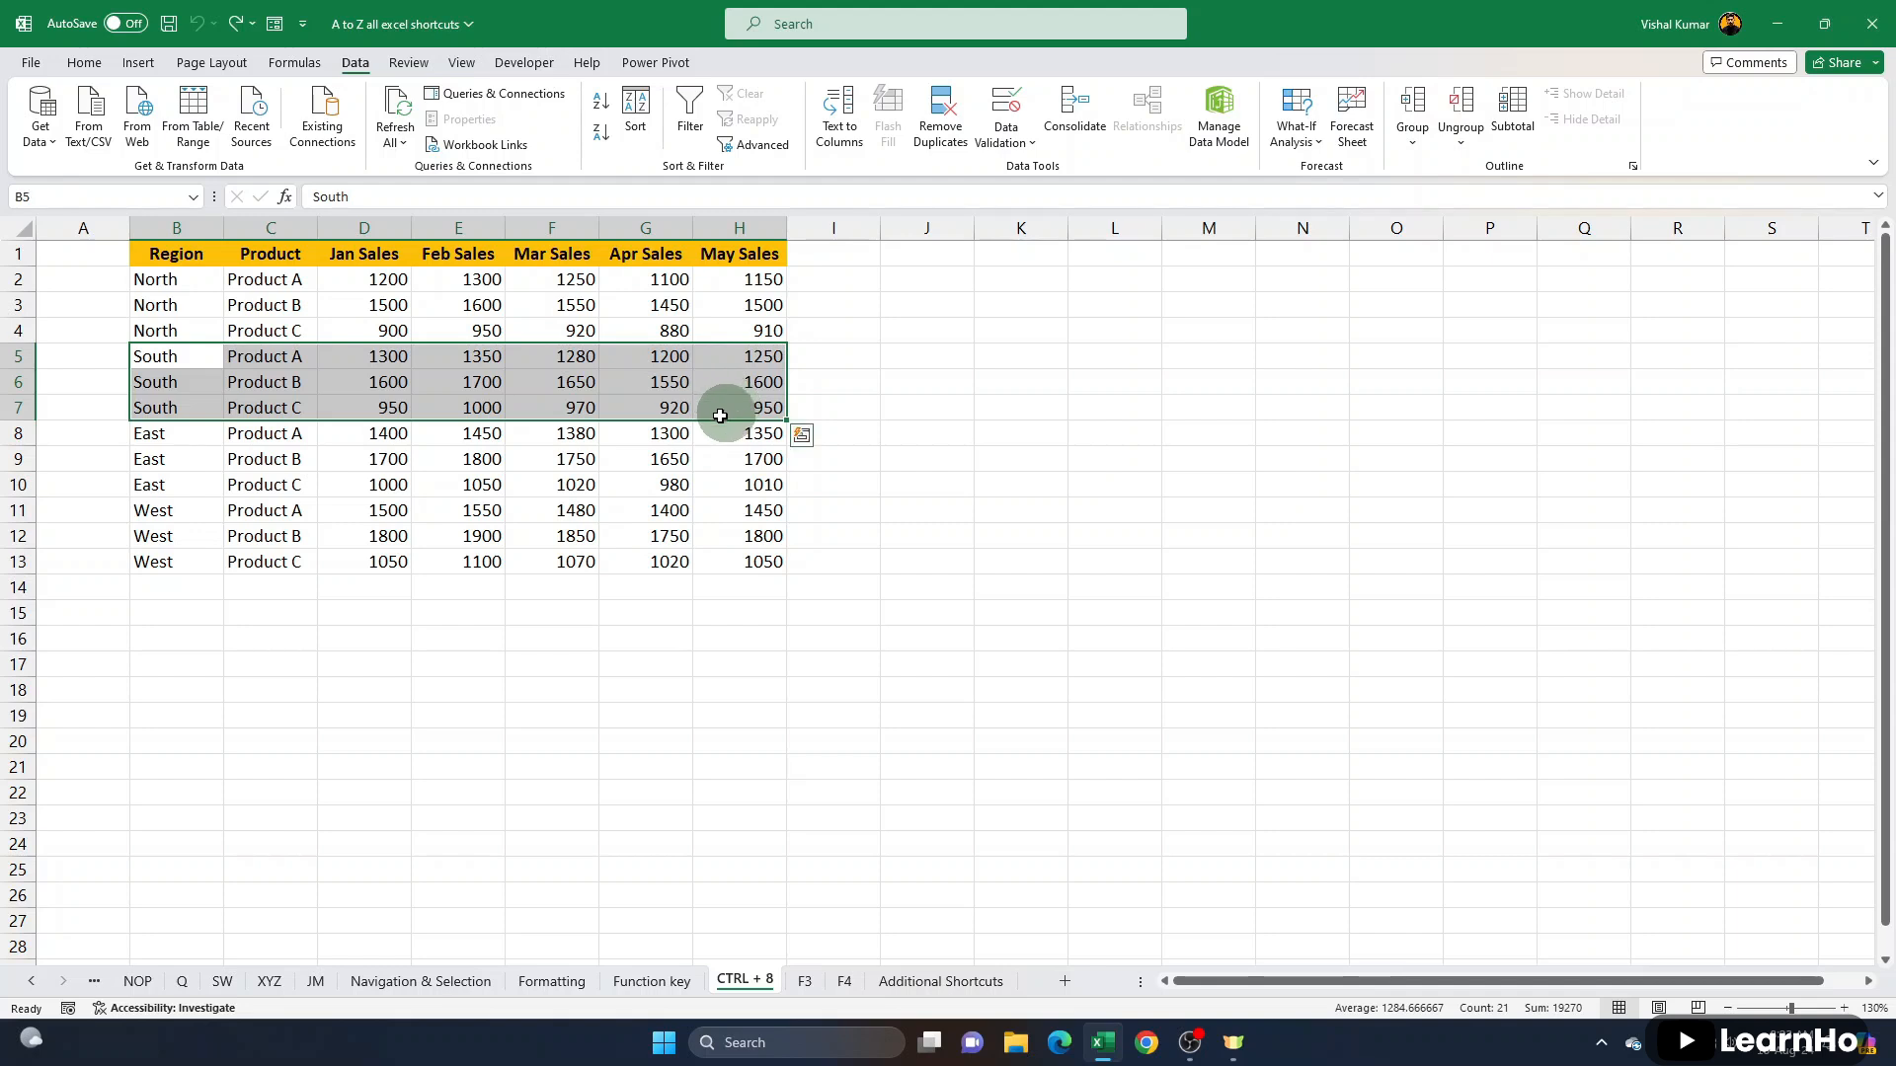
drag(169, 360, 165, 409)
drag(272, 363, 671, 387)
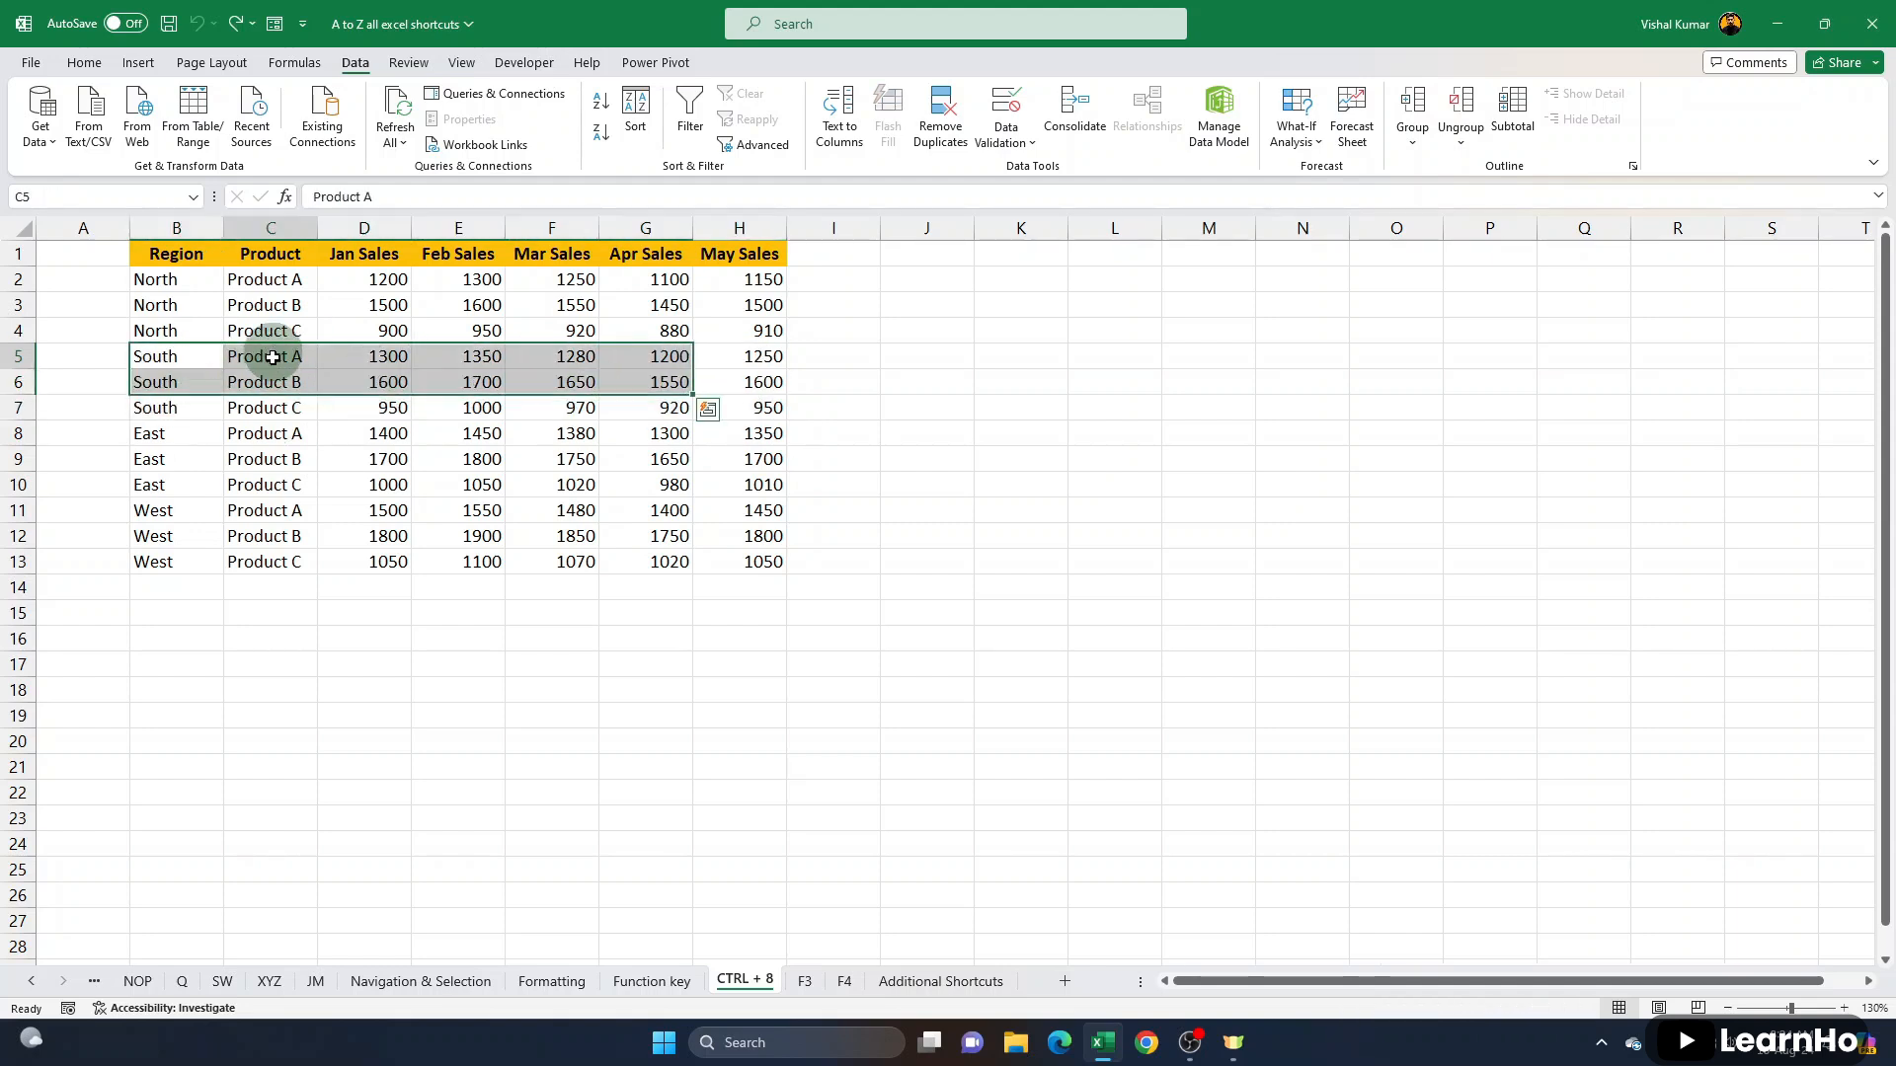
drag(262, 358, 262, 405)
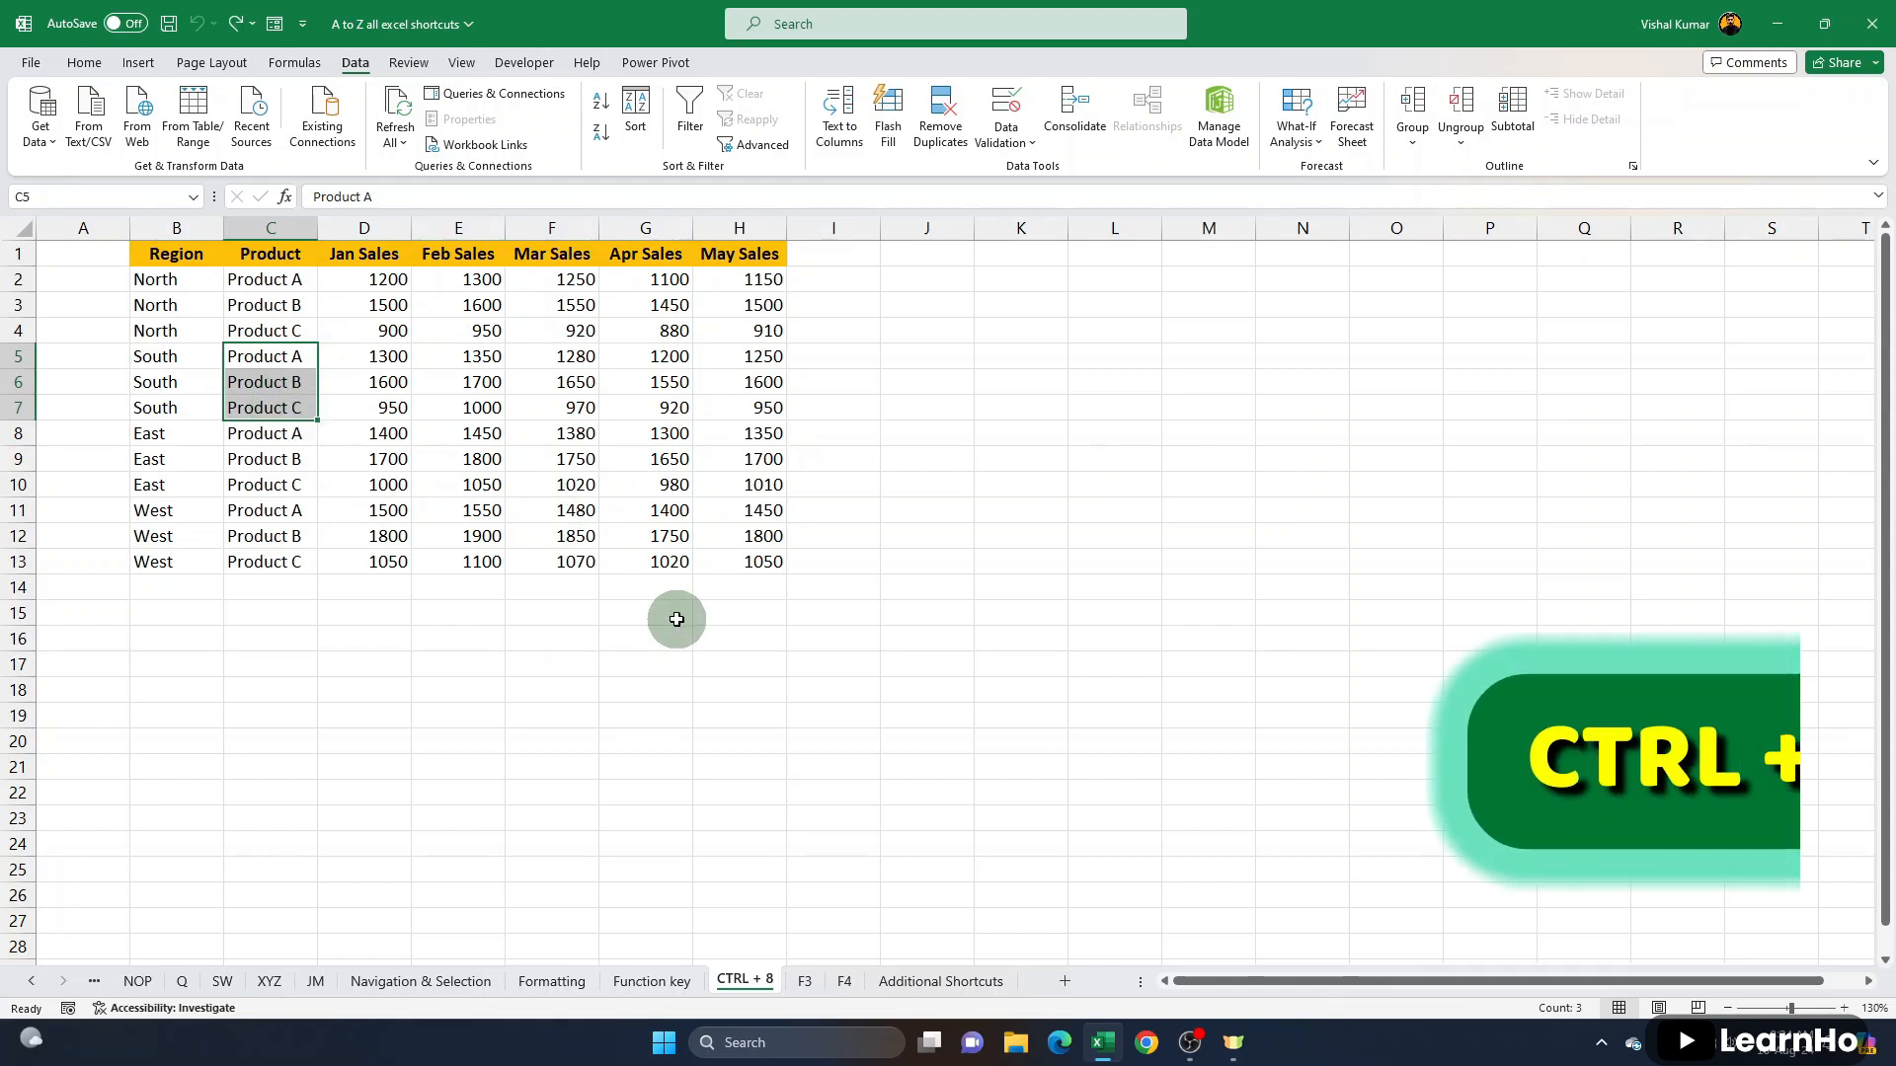
key(ctrl+9)
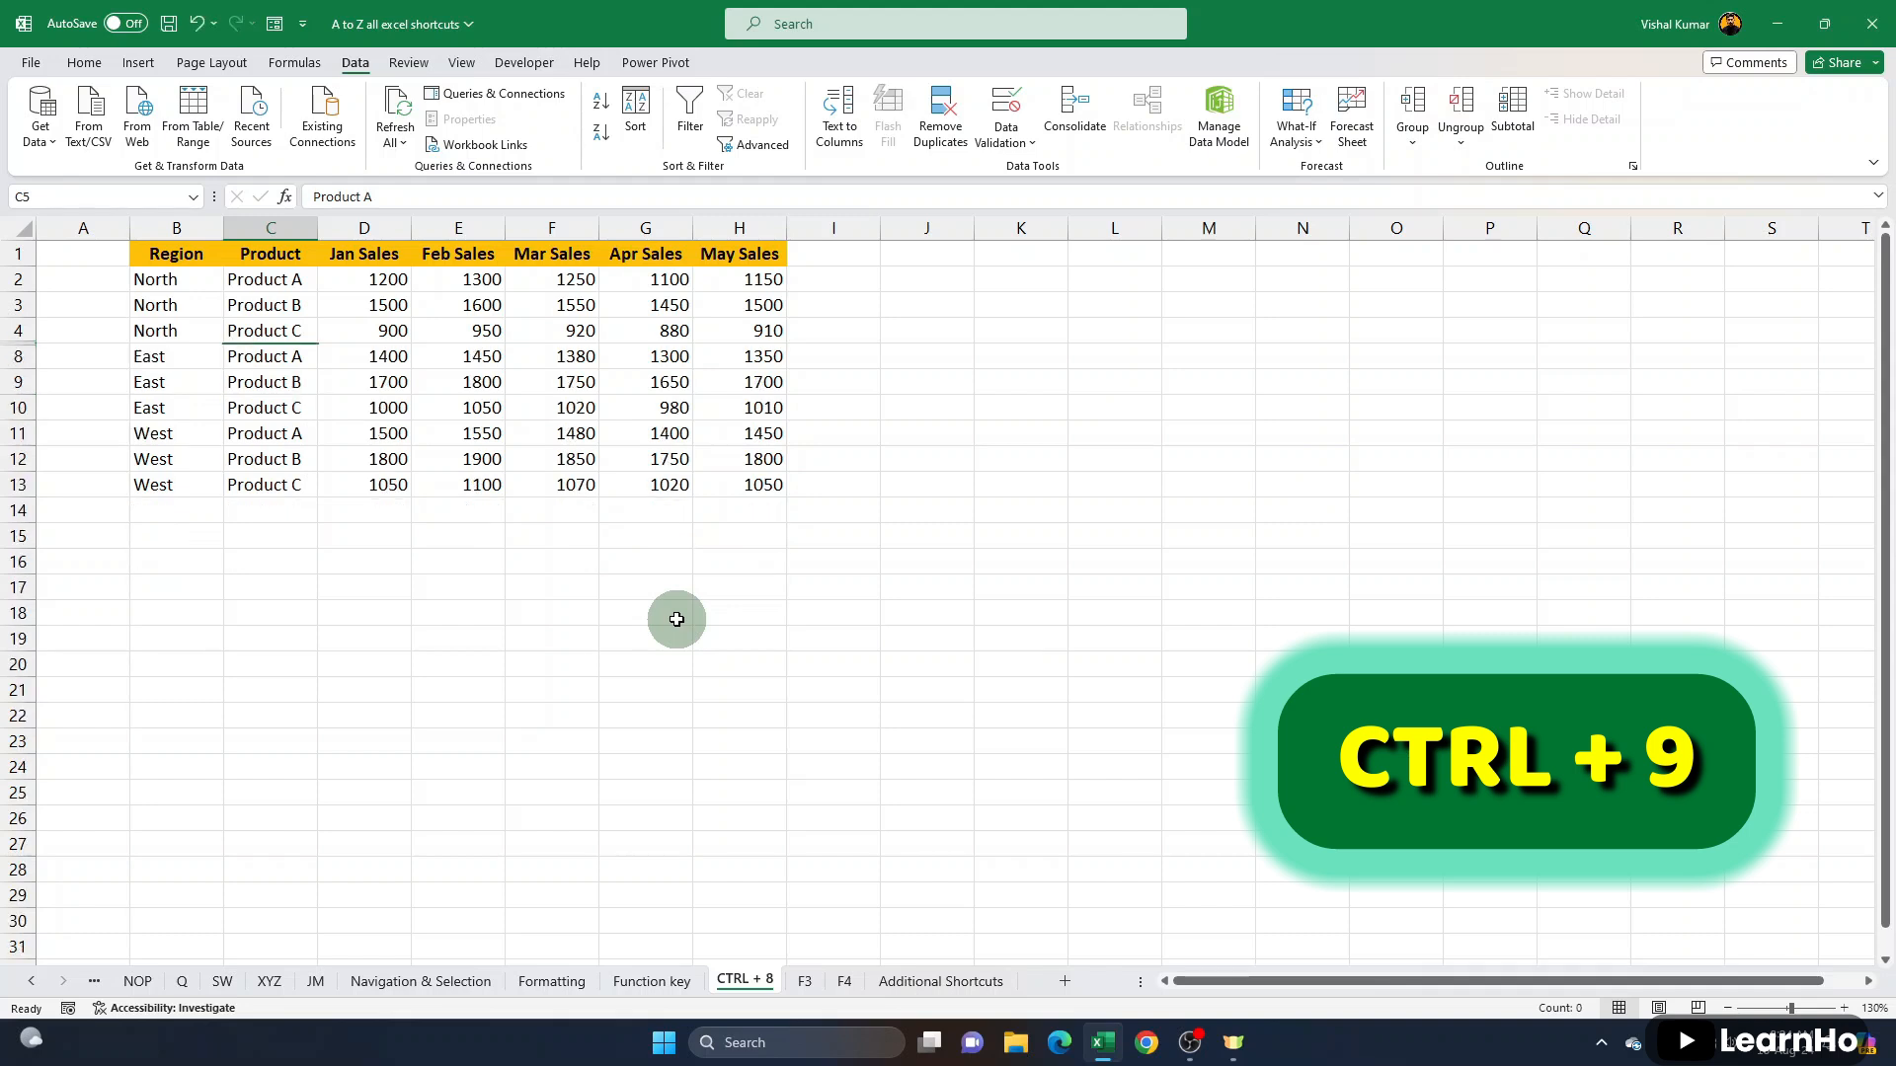
click(273, 357)
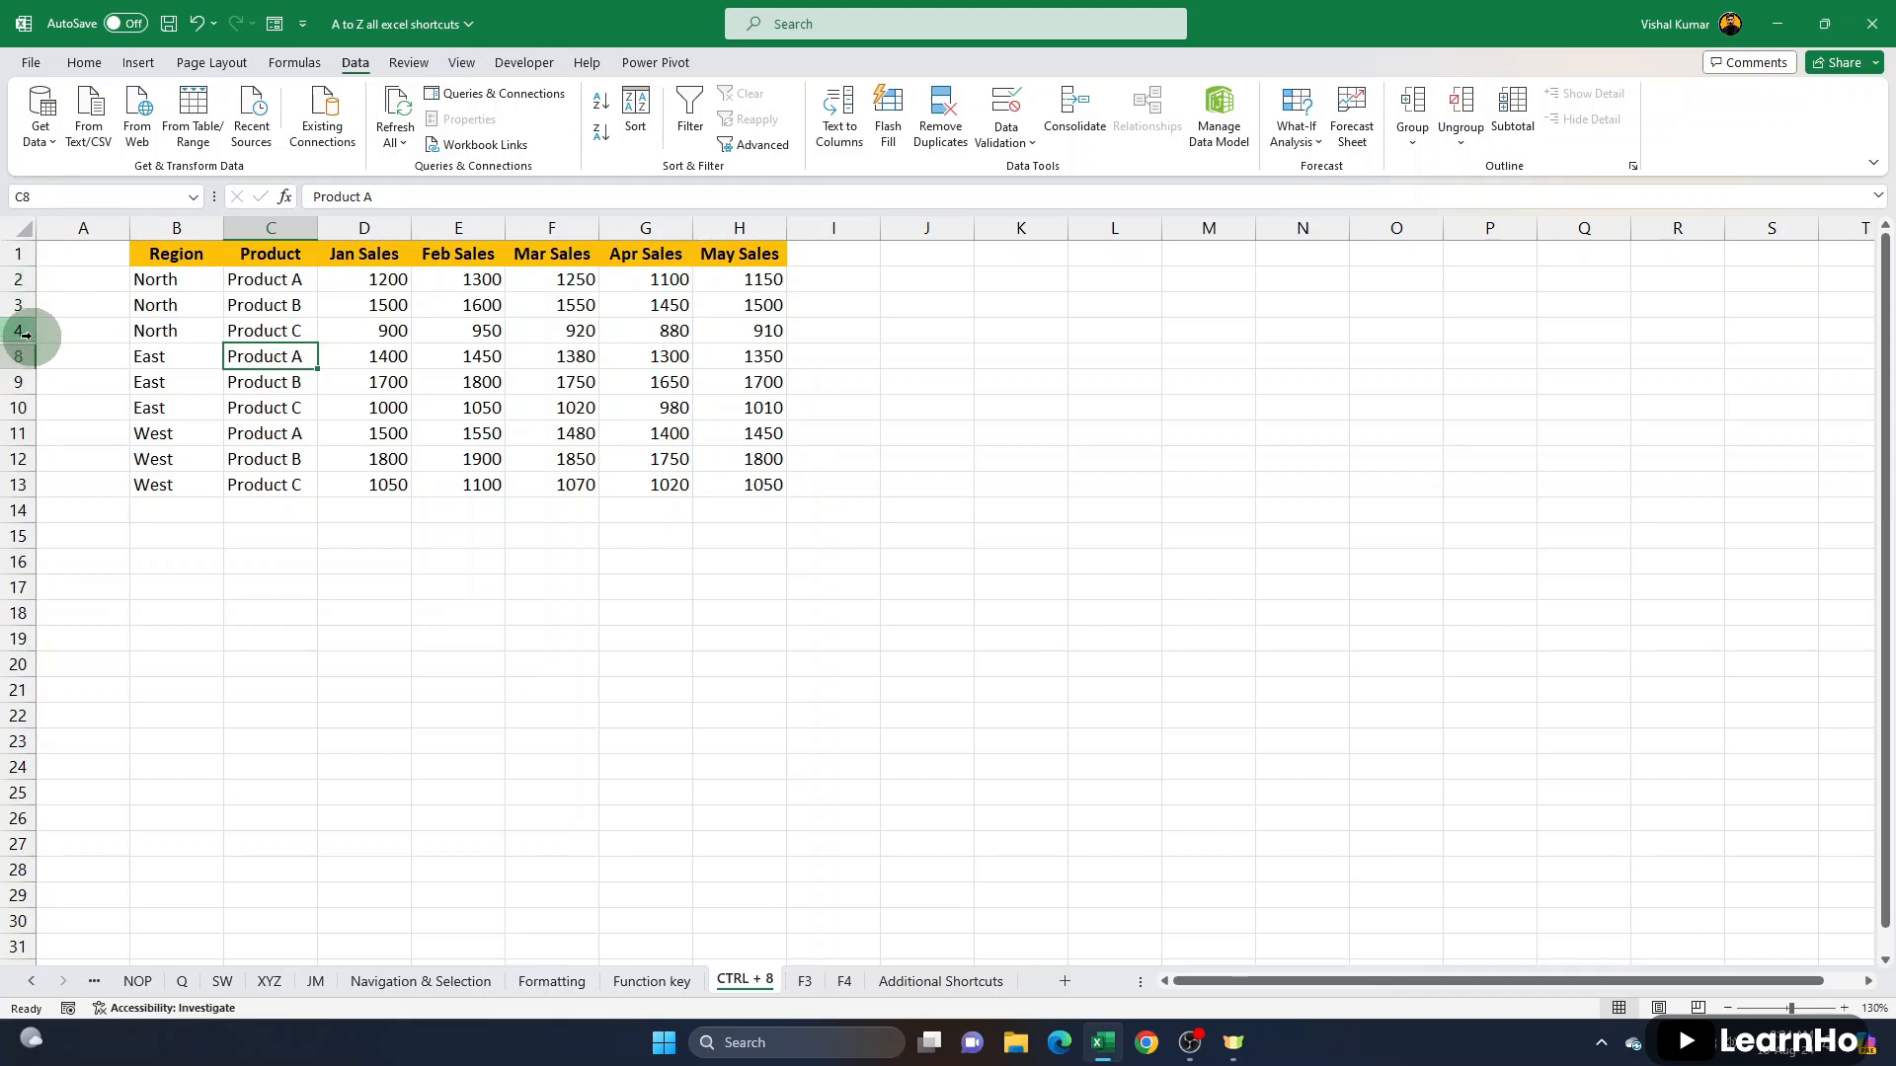
- Unhide the three South region rows, rows 5 to 7, and select rows 4 to 8
drag(161, 333, 183, 372)
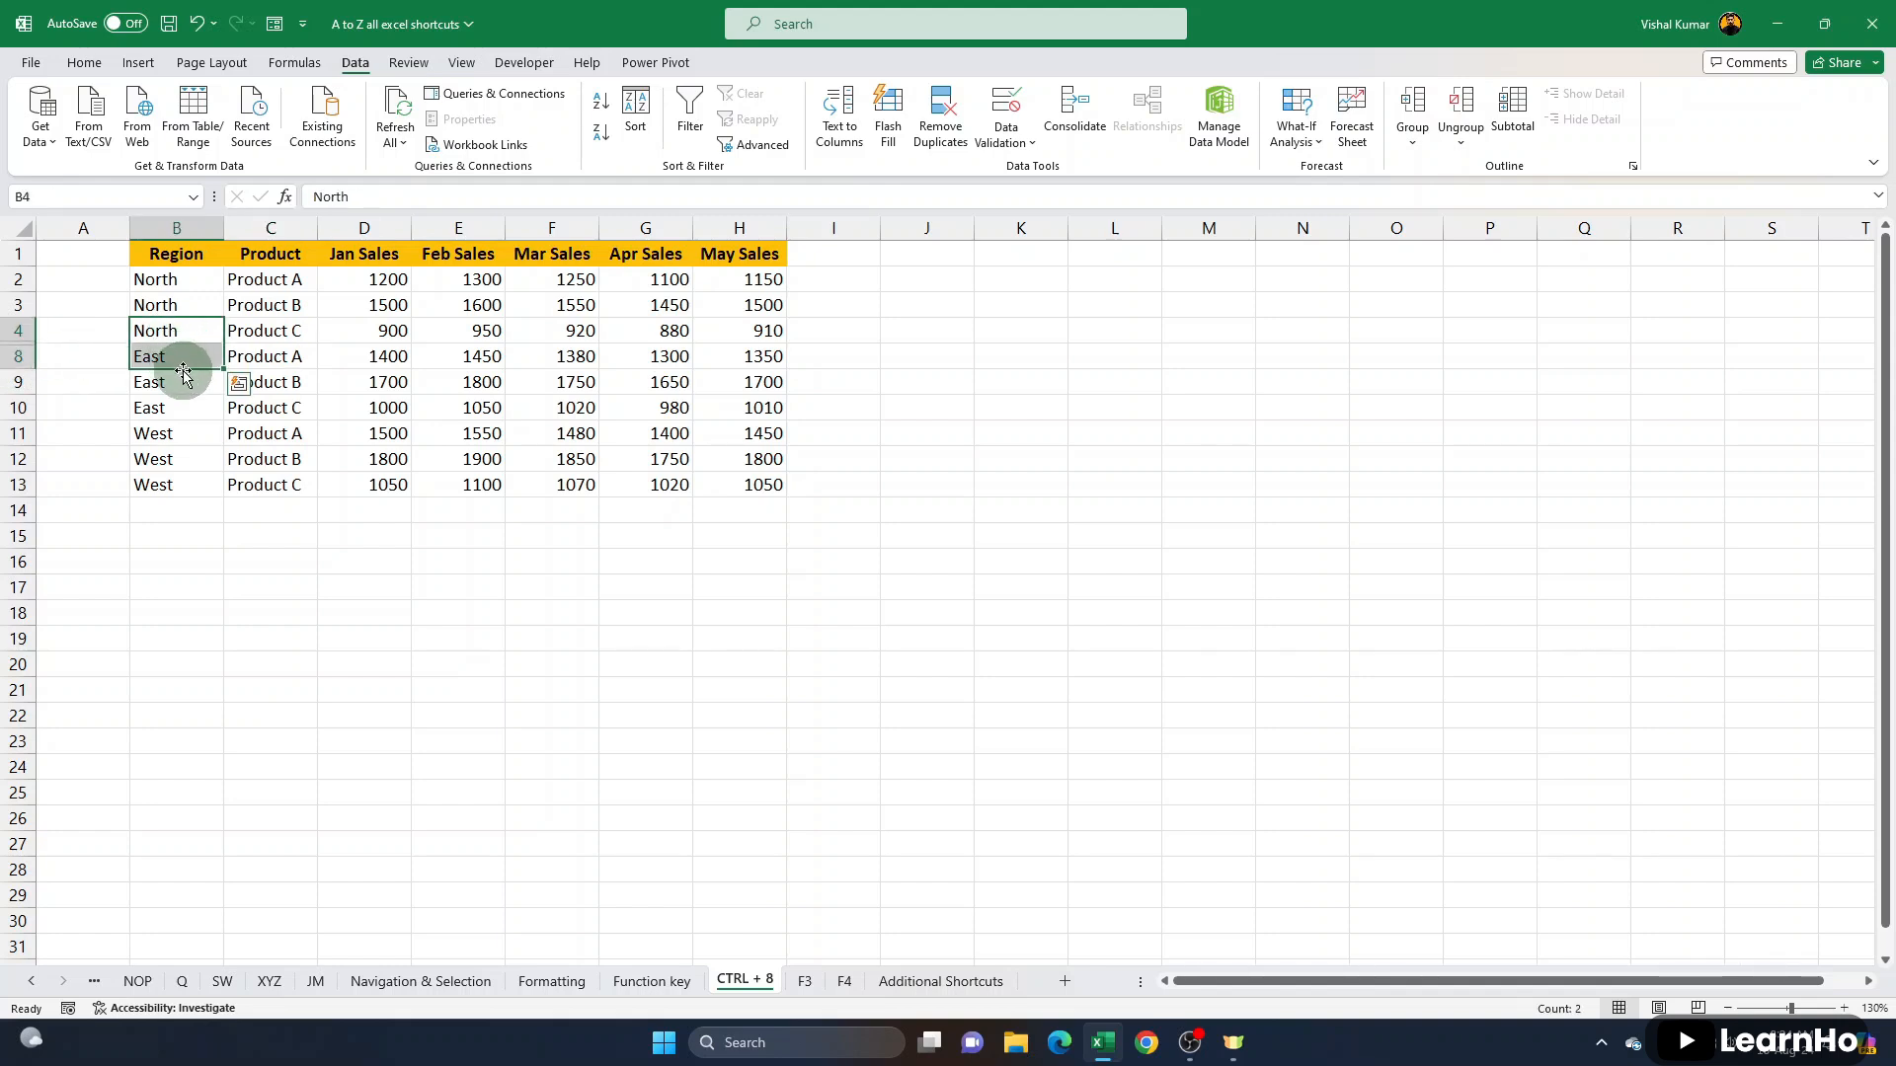
key(ctrl+shift+9)
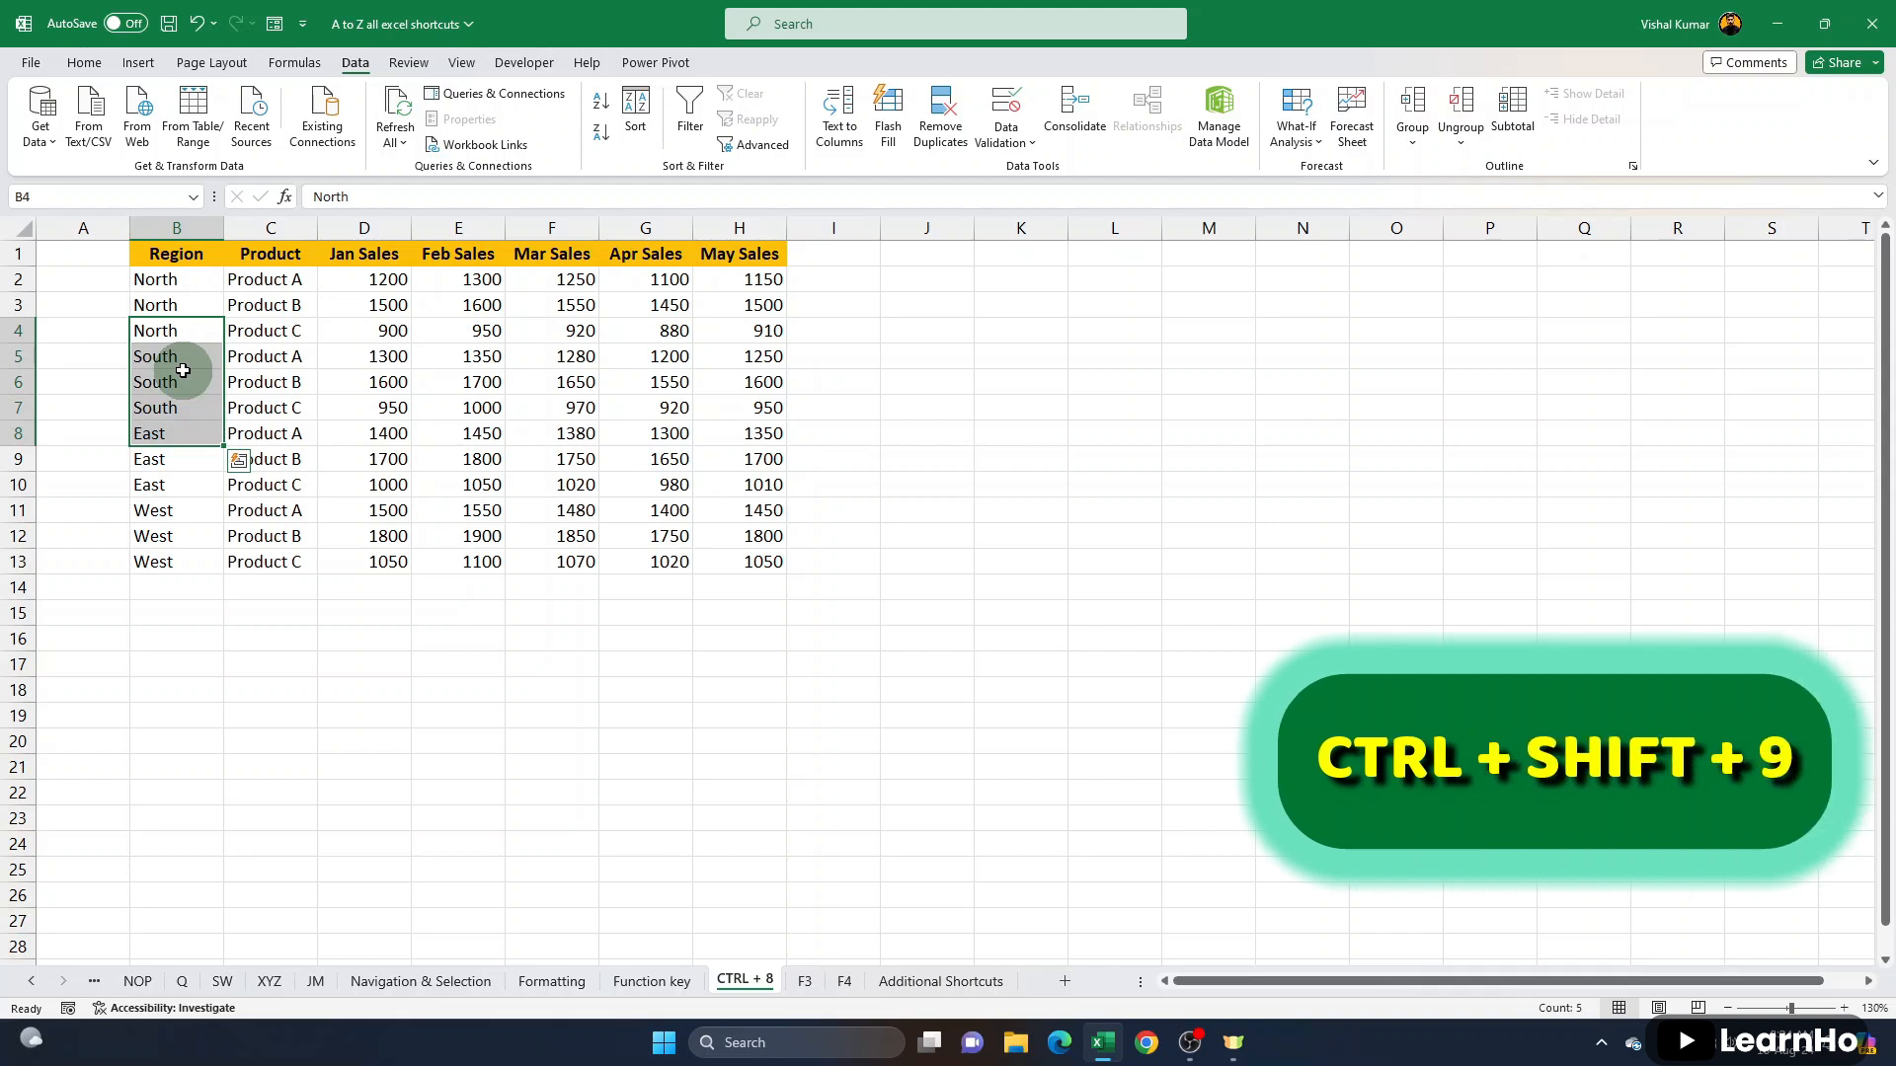
drag(18, 330, 21, 440)
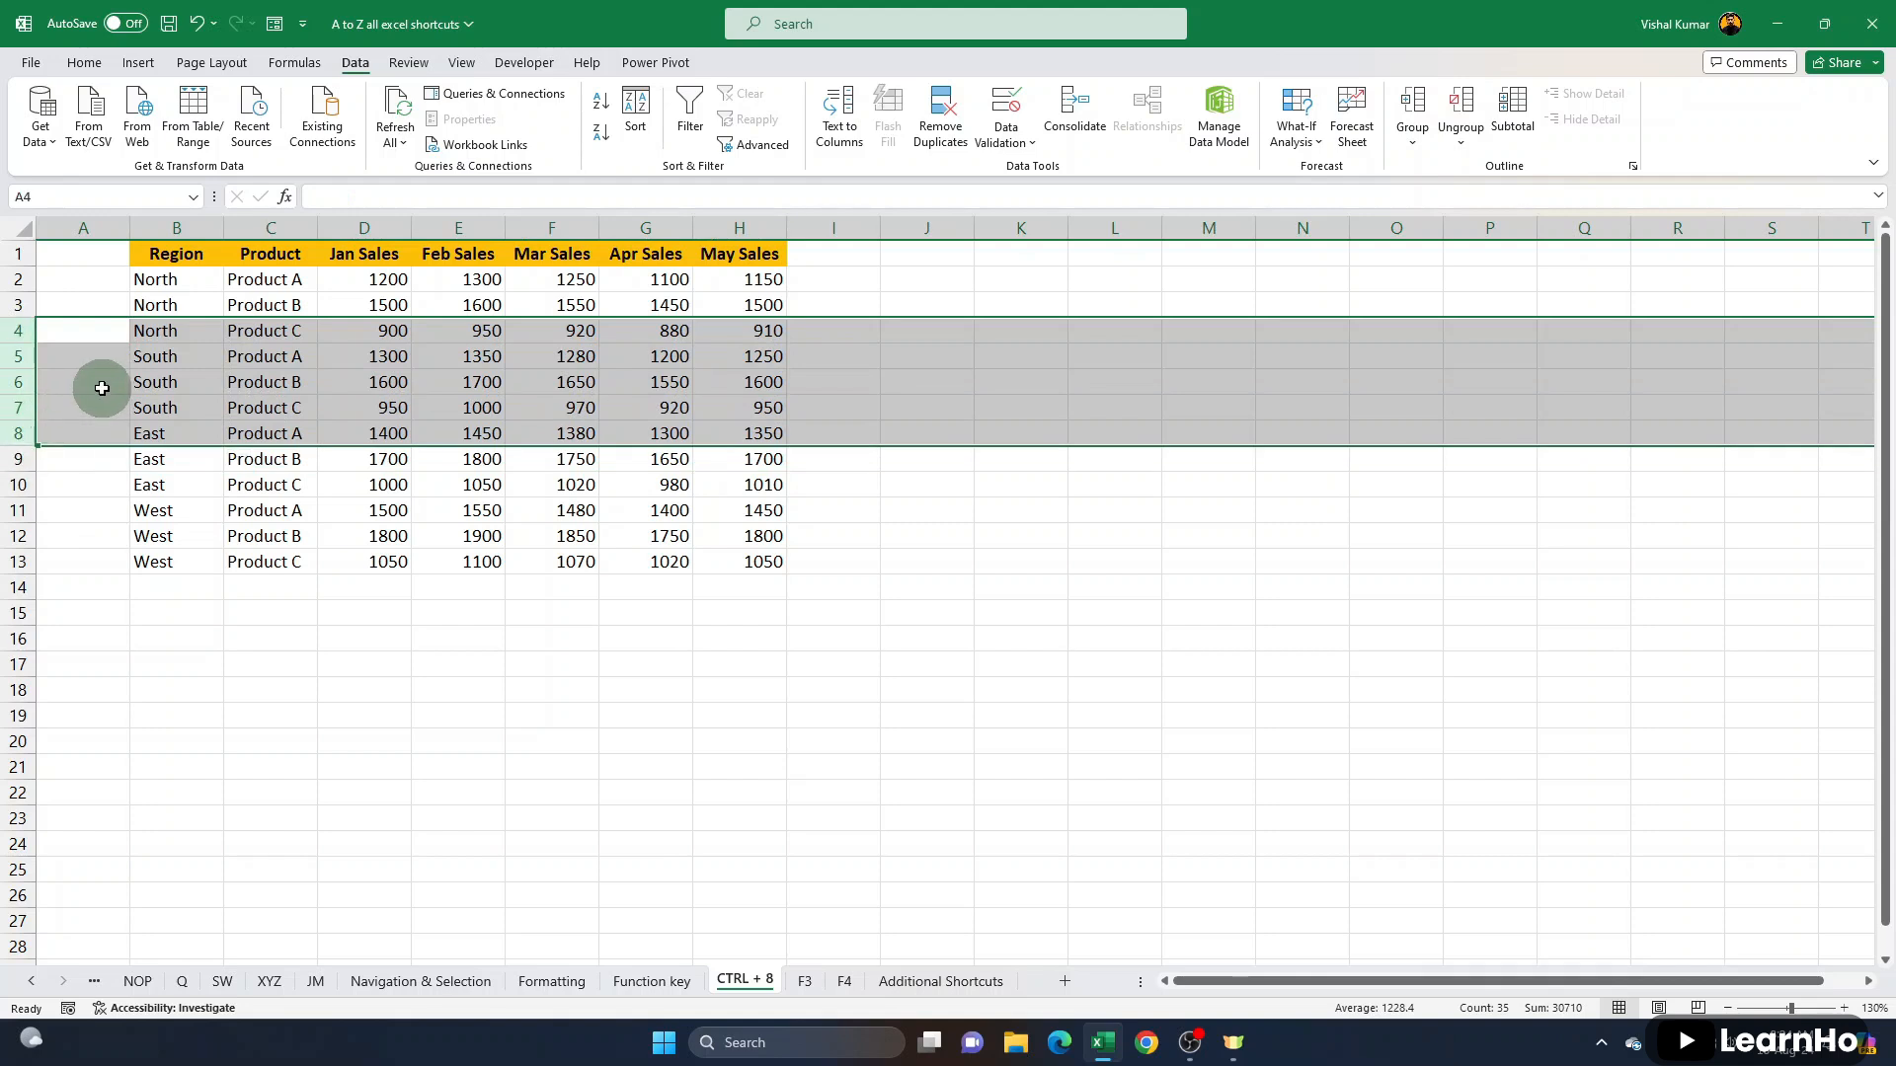
- Hide the Product column, column C, from a single selected cell and unhide it again
click(264, 379)
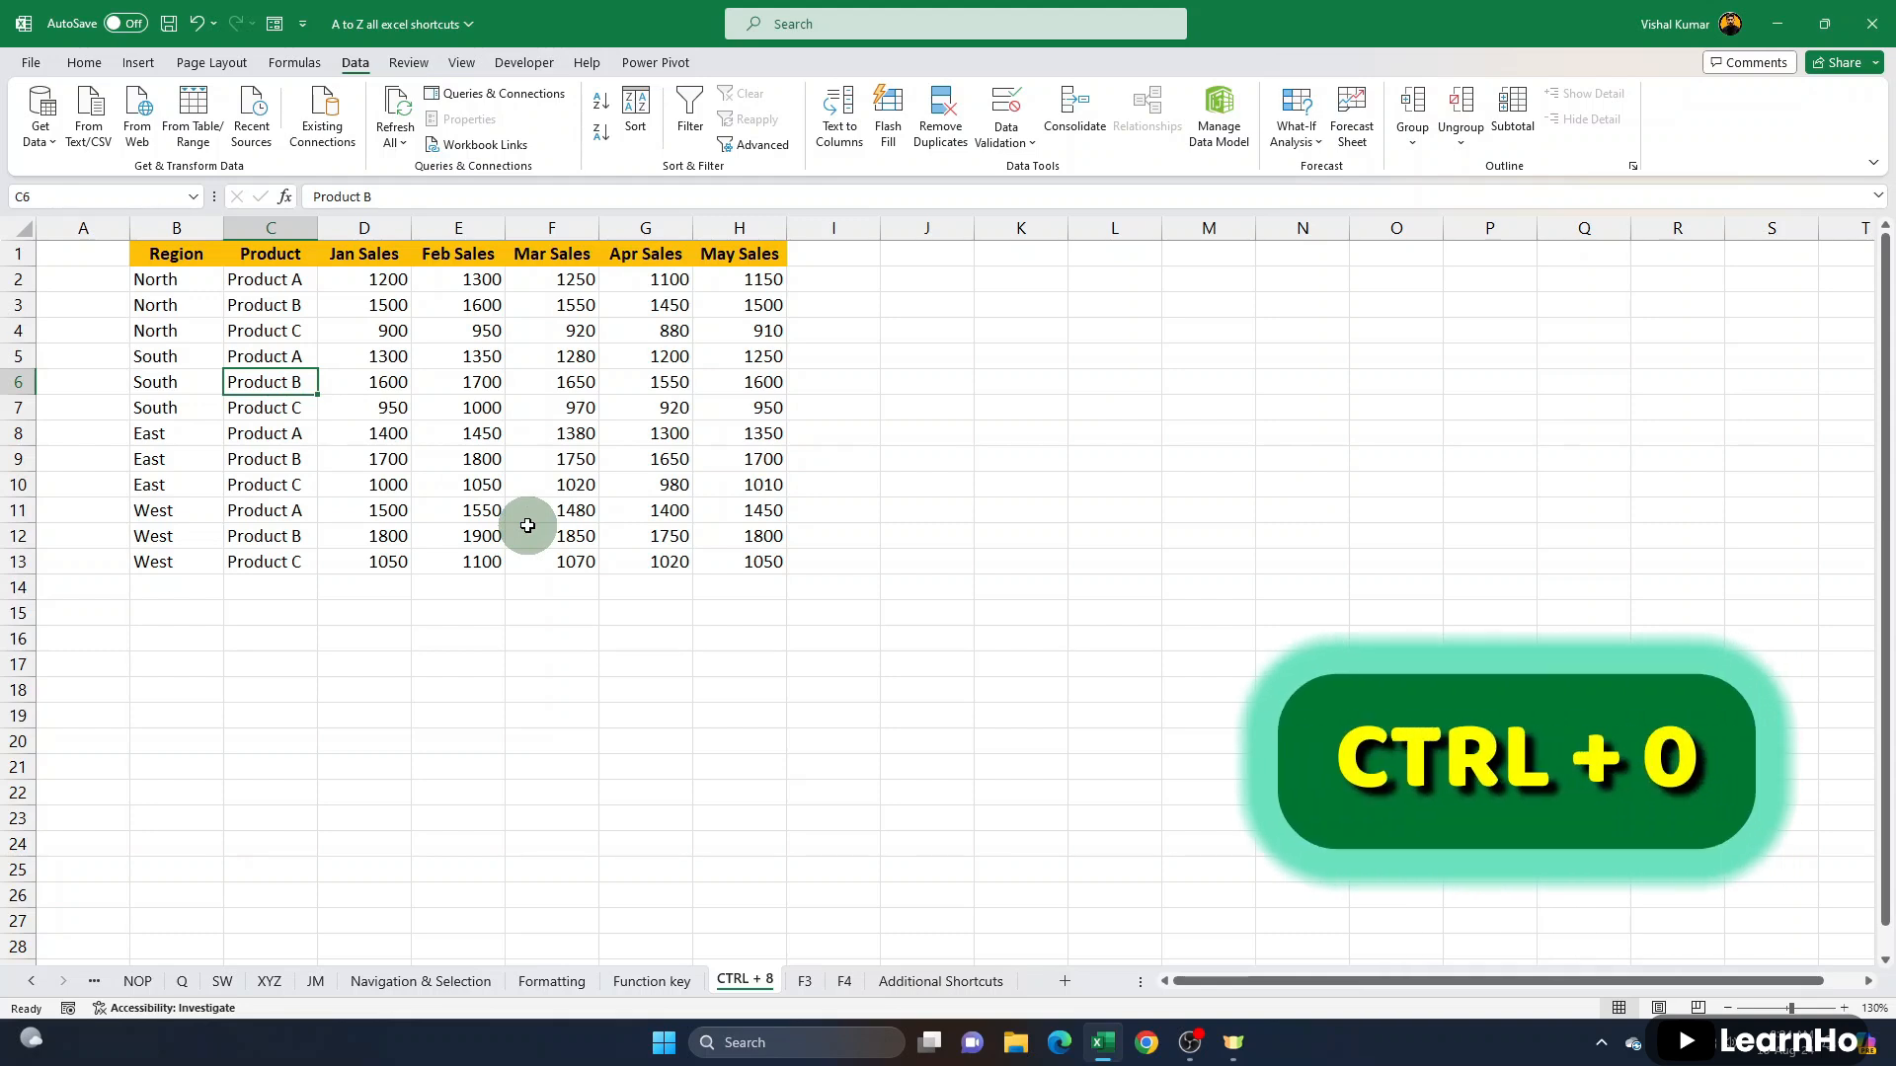
key(ctrl+0)
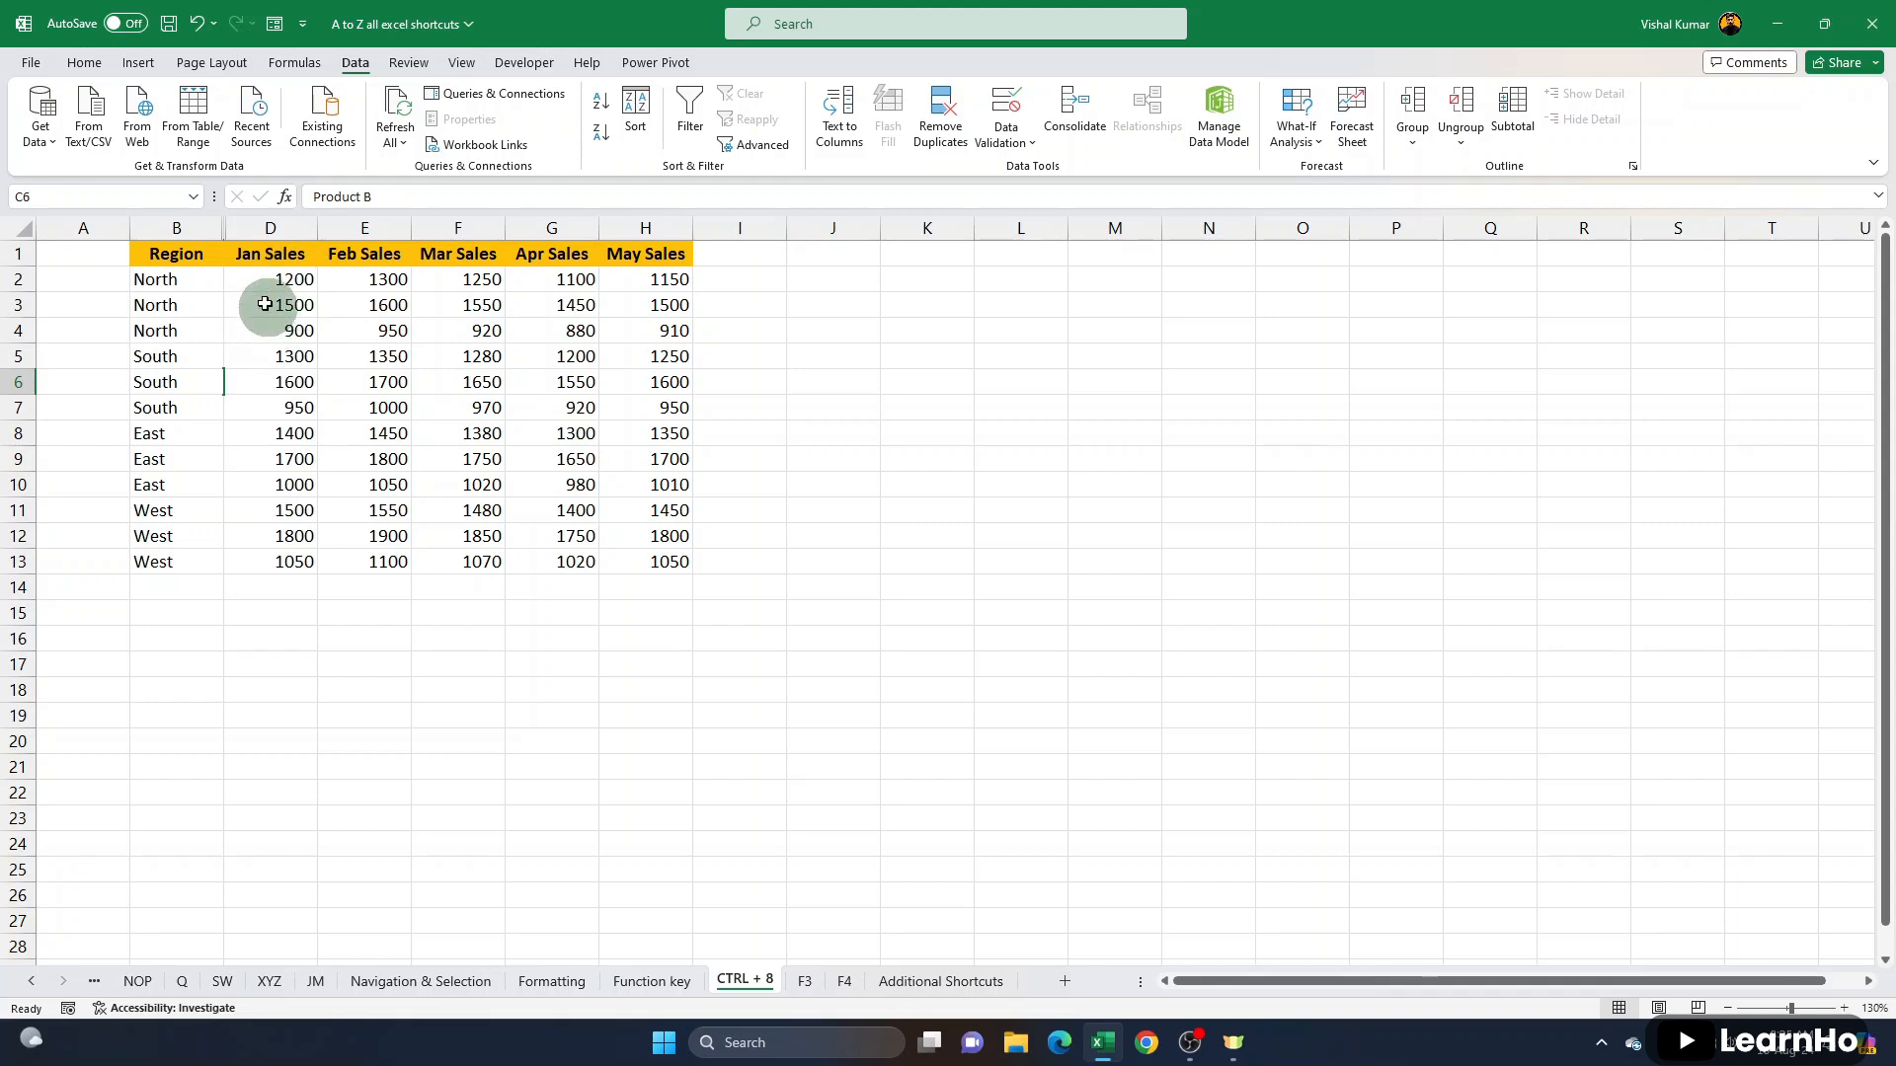
click(191, 228)
drag(191, 229, 267, 225)
right_click(266, 225)
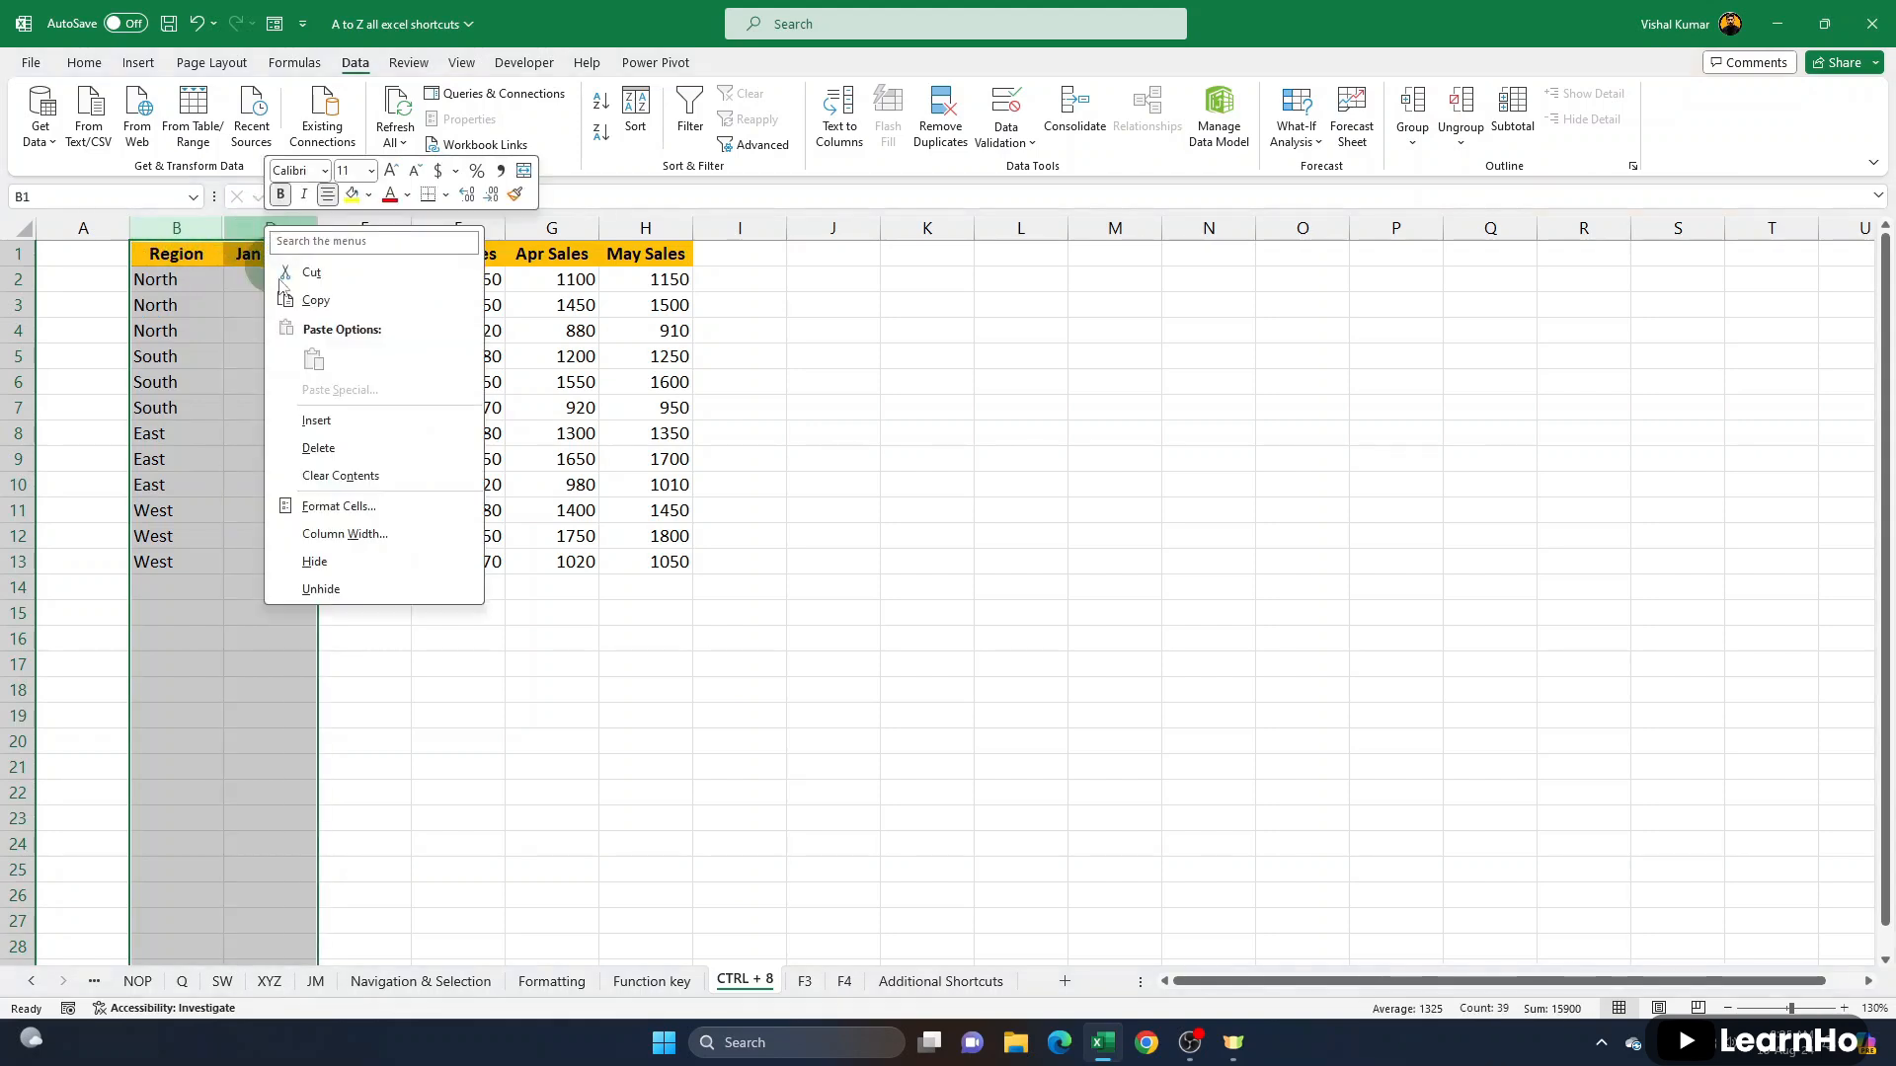
click(330, 585)
- Hide the Jan to Apr Sales columns, D to G, from the selected row 4 cells and unhide them again
drag(268, 380, 626, 380)
drag(381, 332, 652, 336)
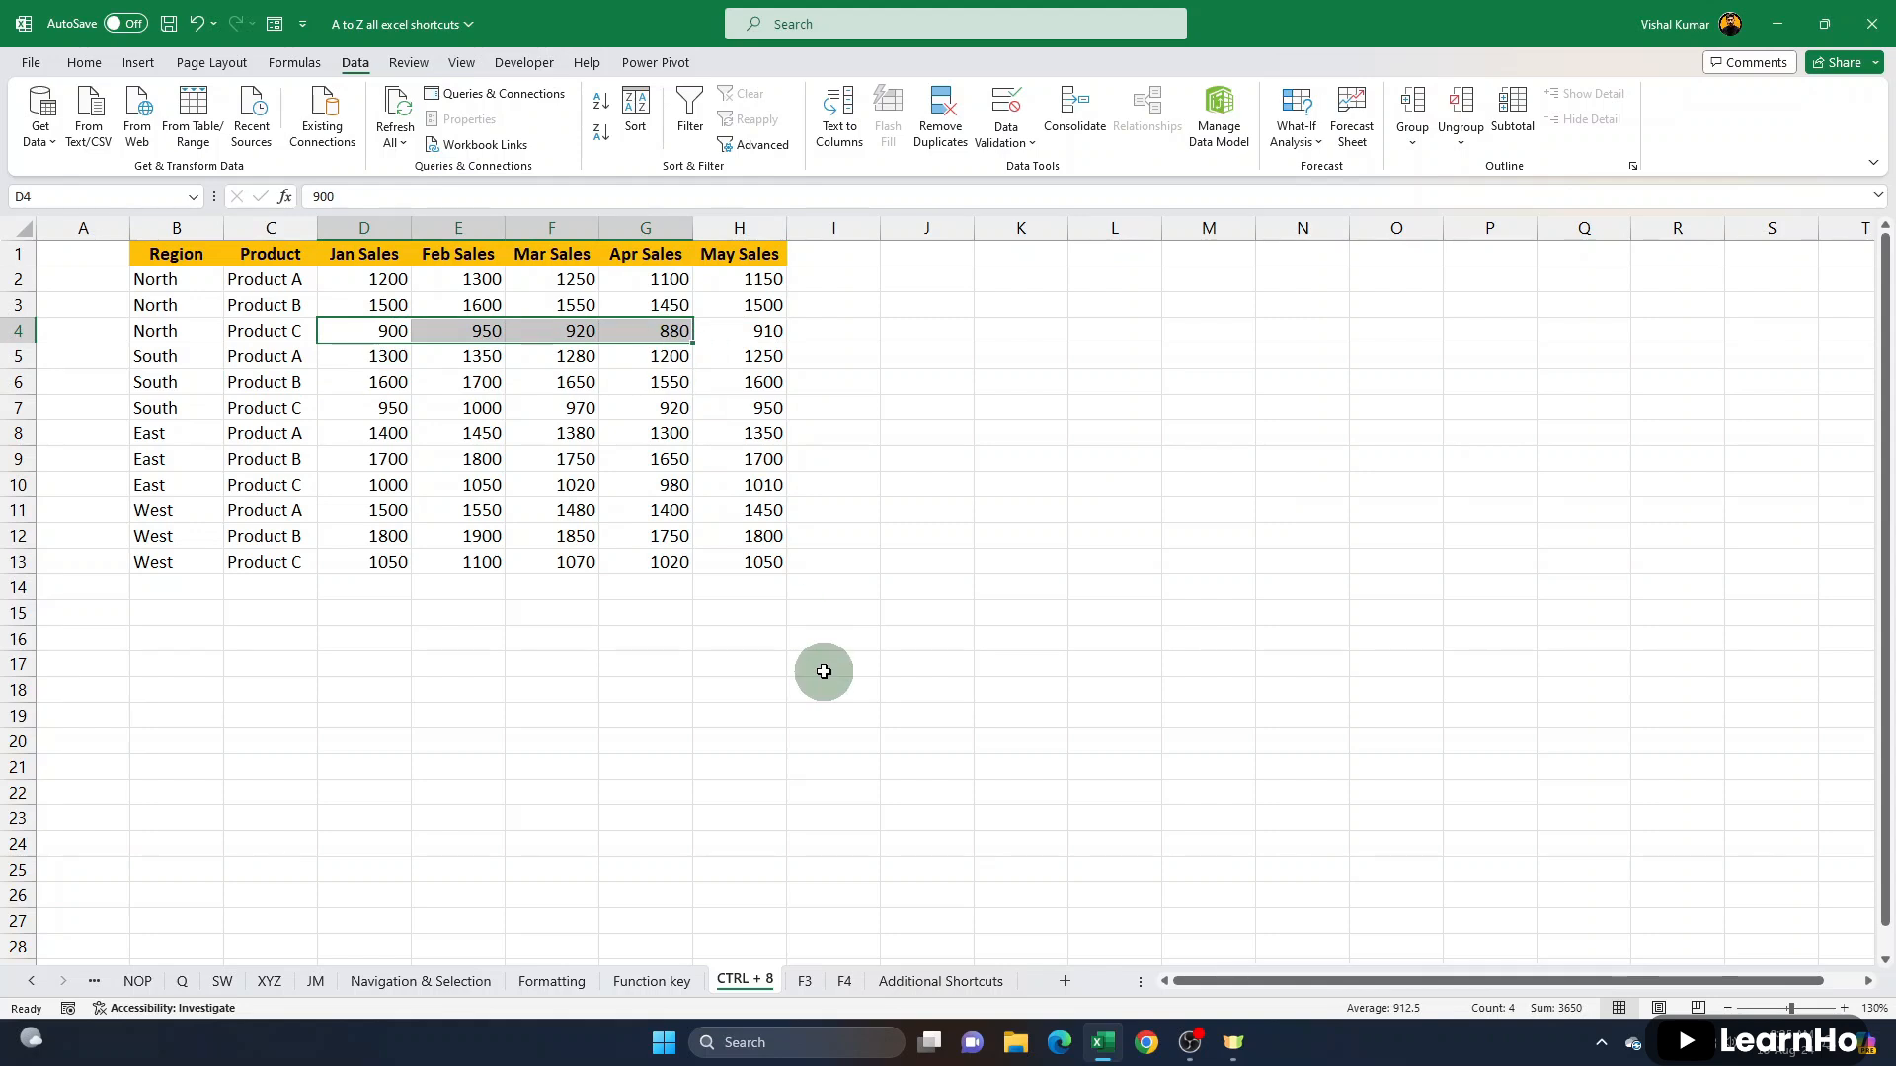
key(ctrl+0)
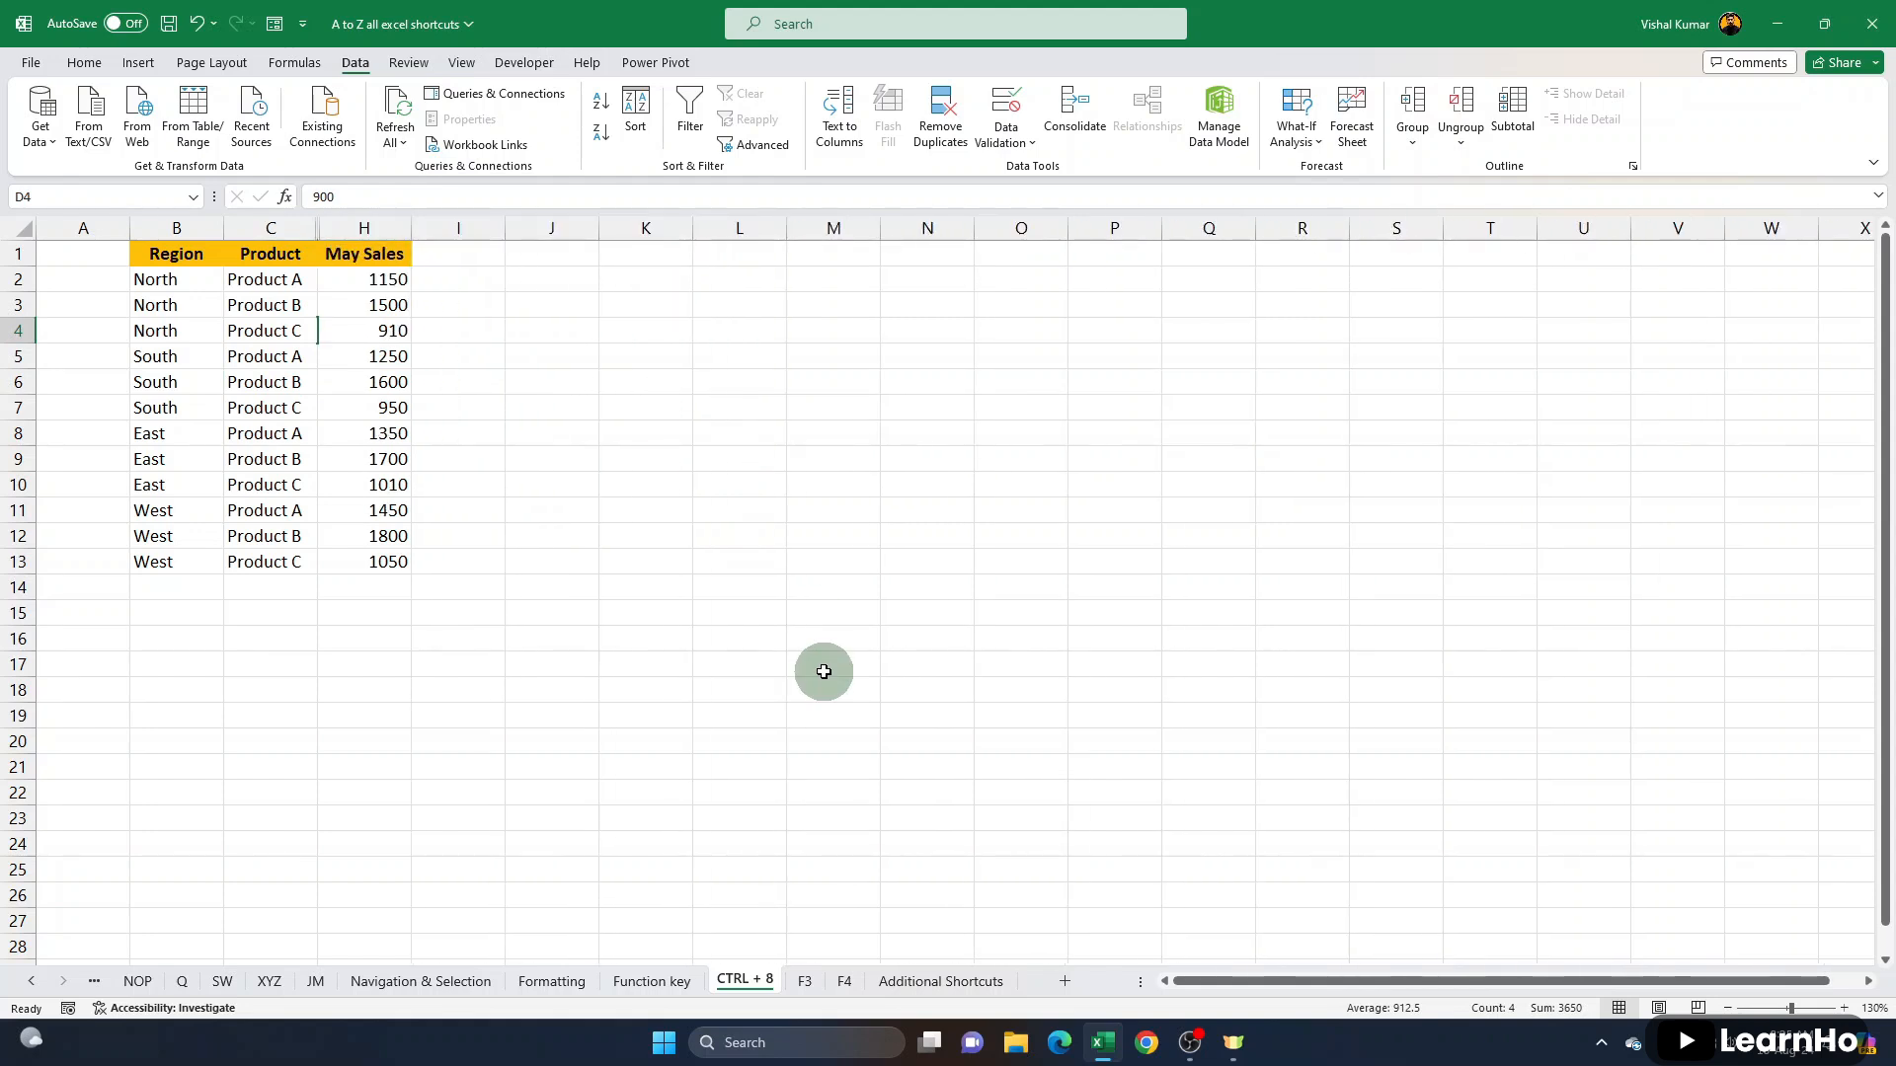
drag(278, 228, 357, 230)
right_click(358, 232)
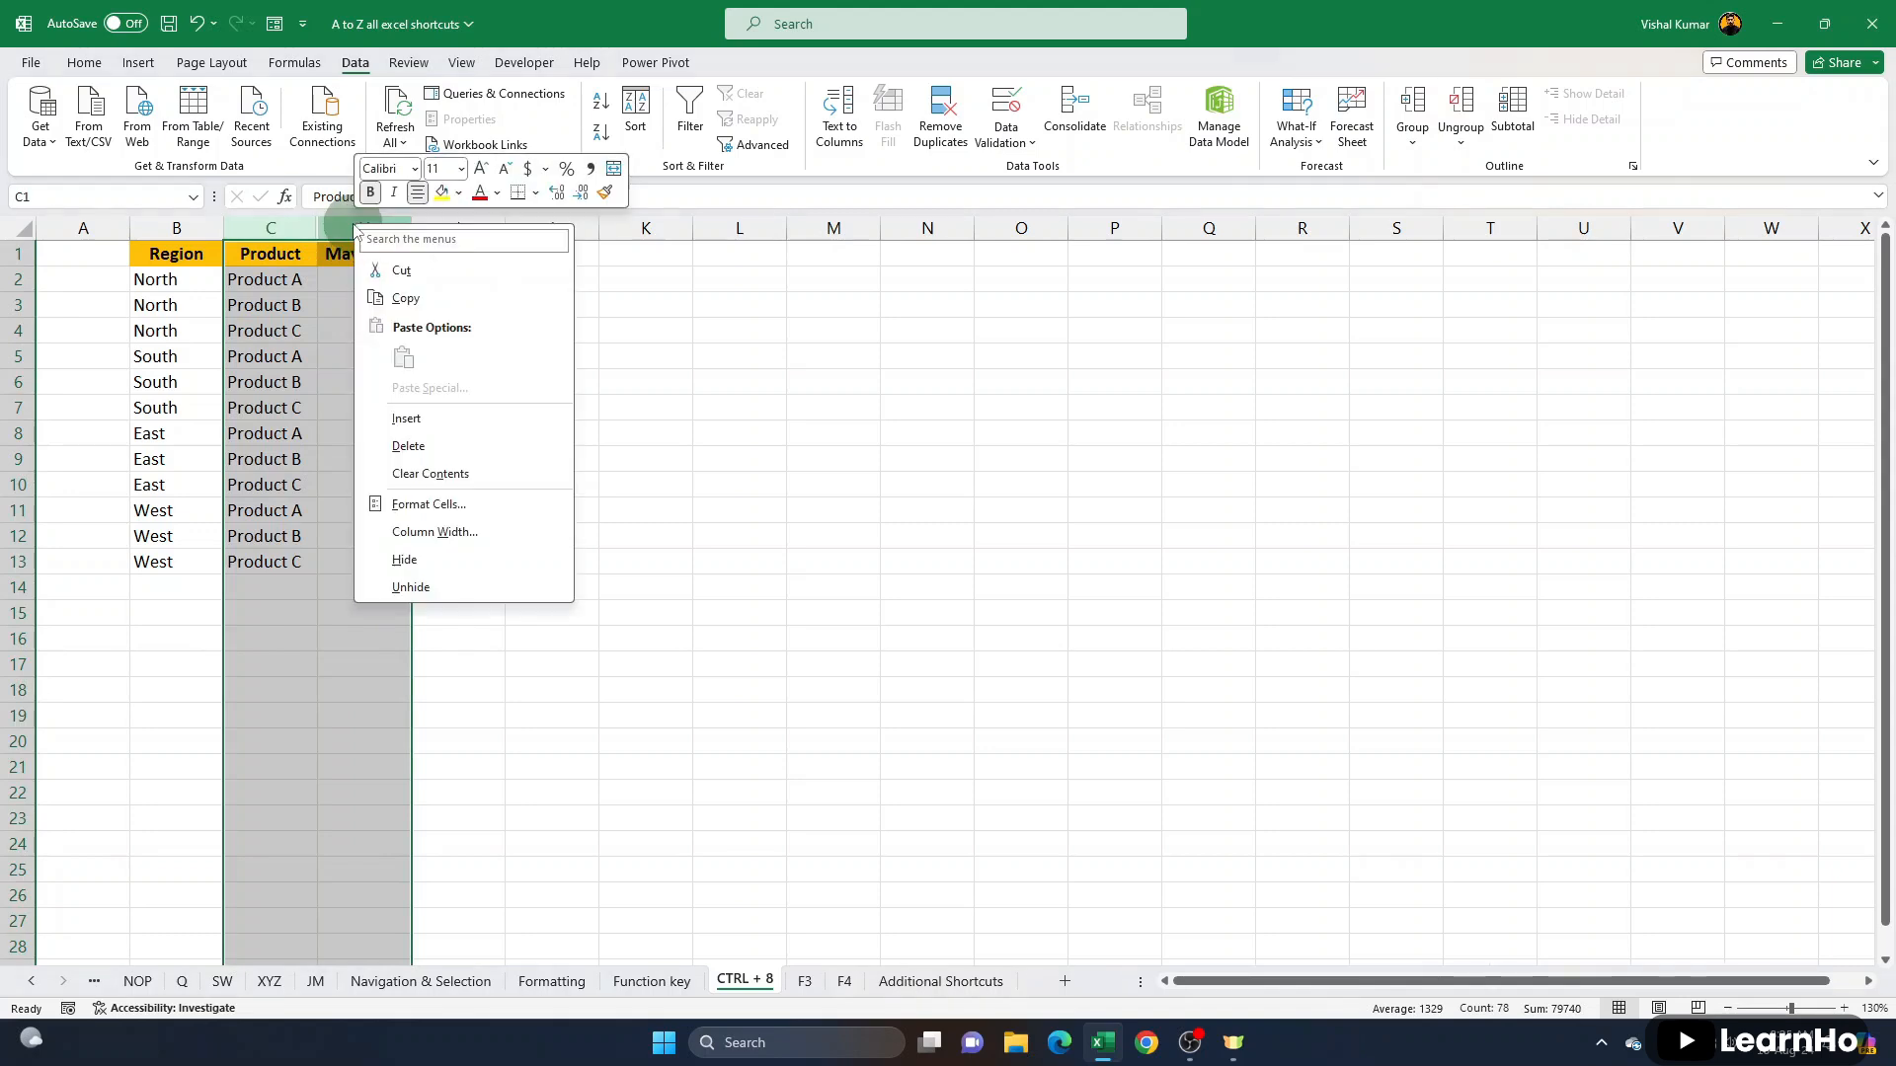
click(434, 584)
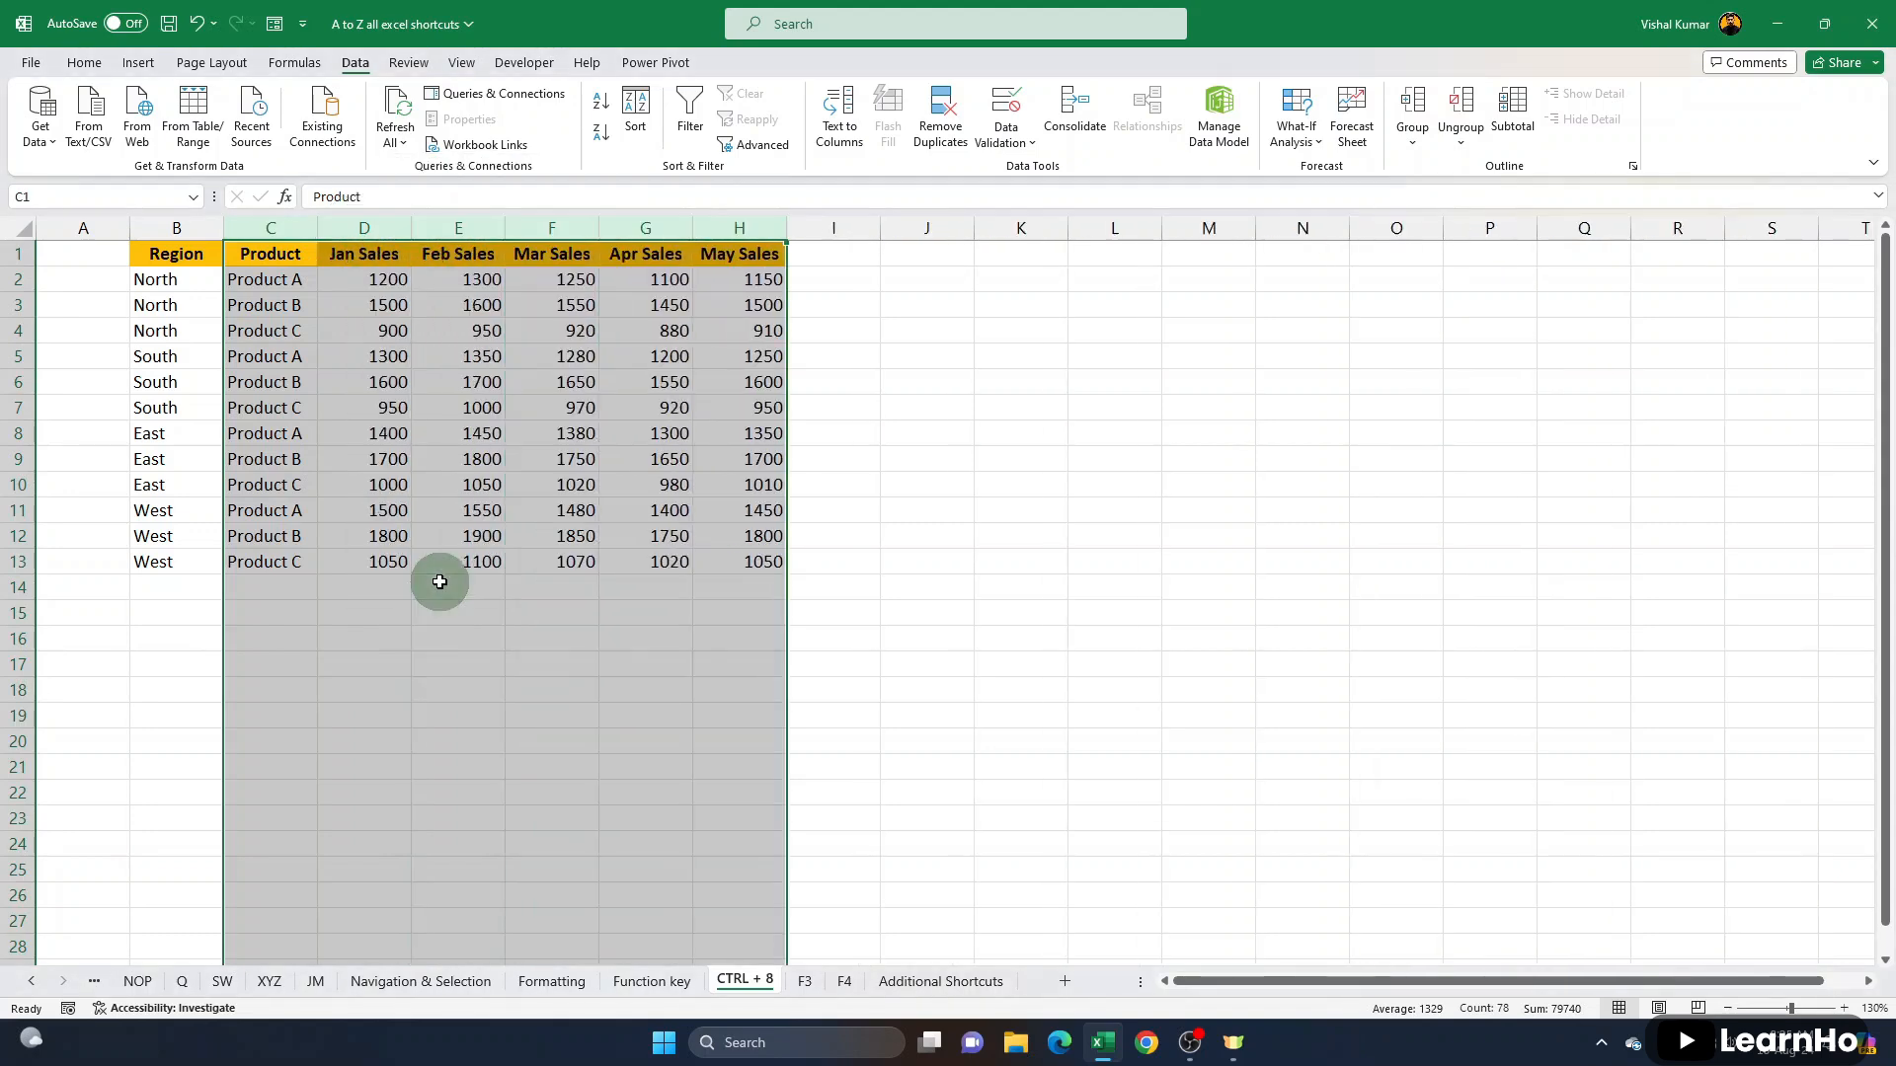
- Select cell E8, open the Help pane and close it
click(456, 437)
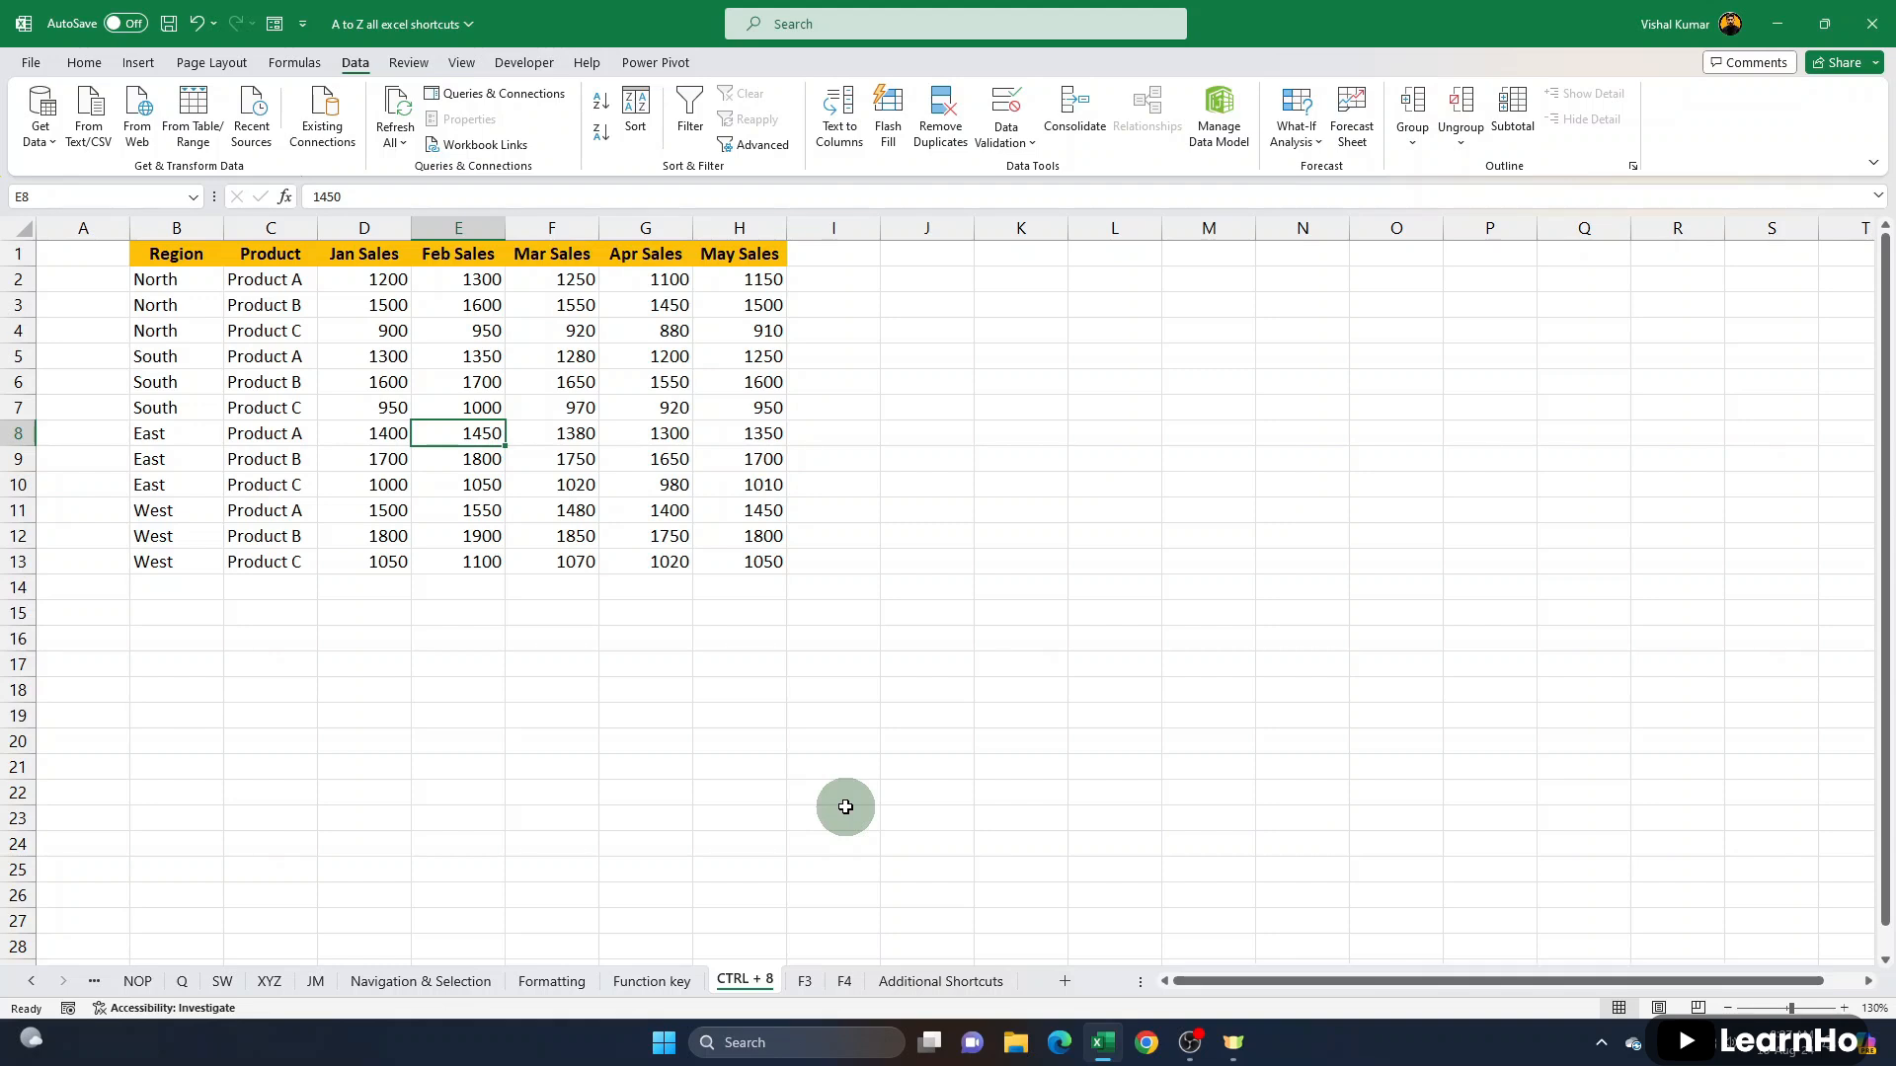
key(F1)
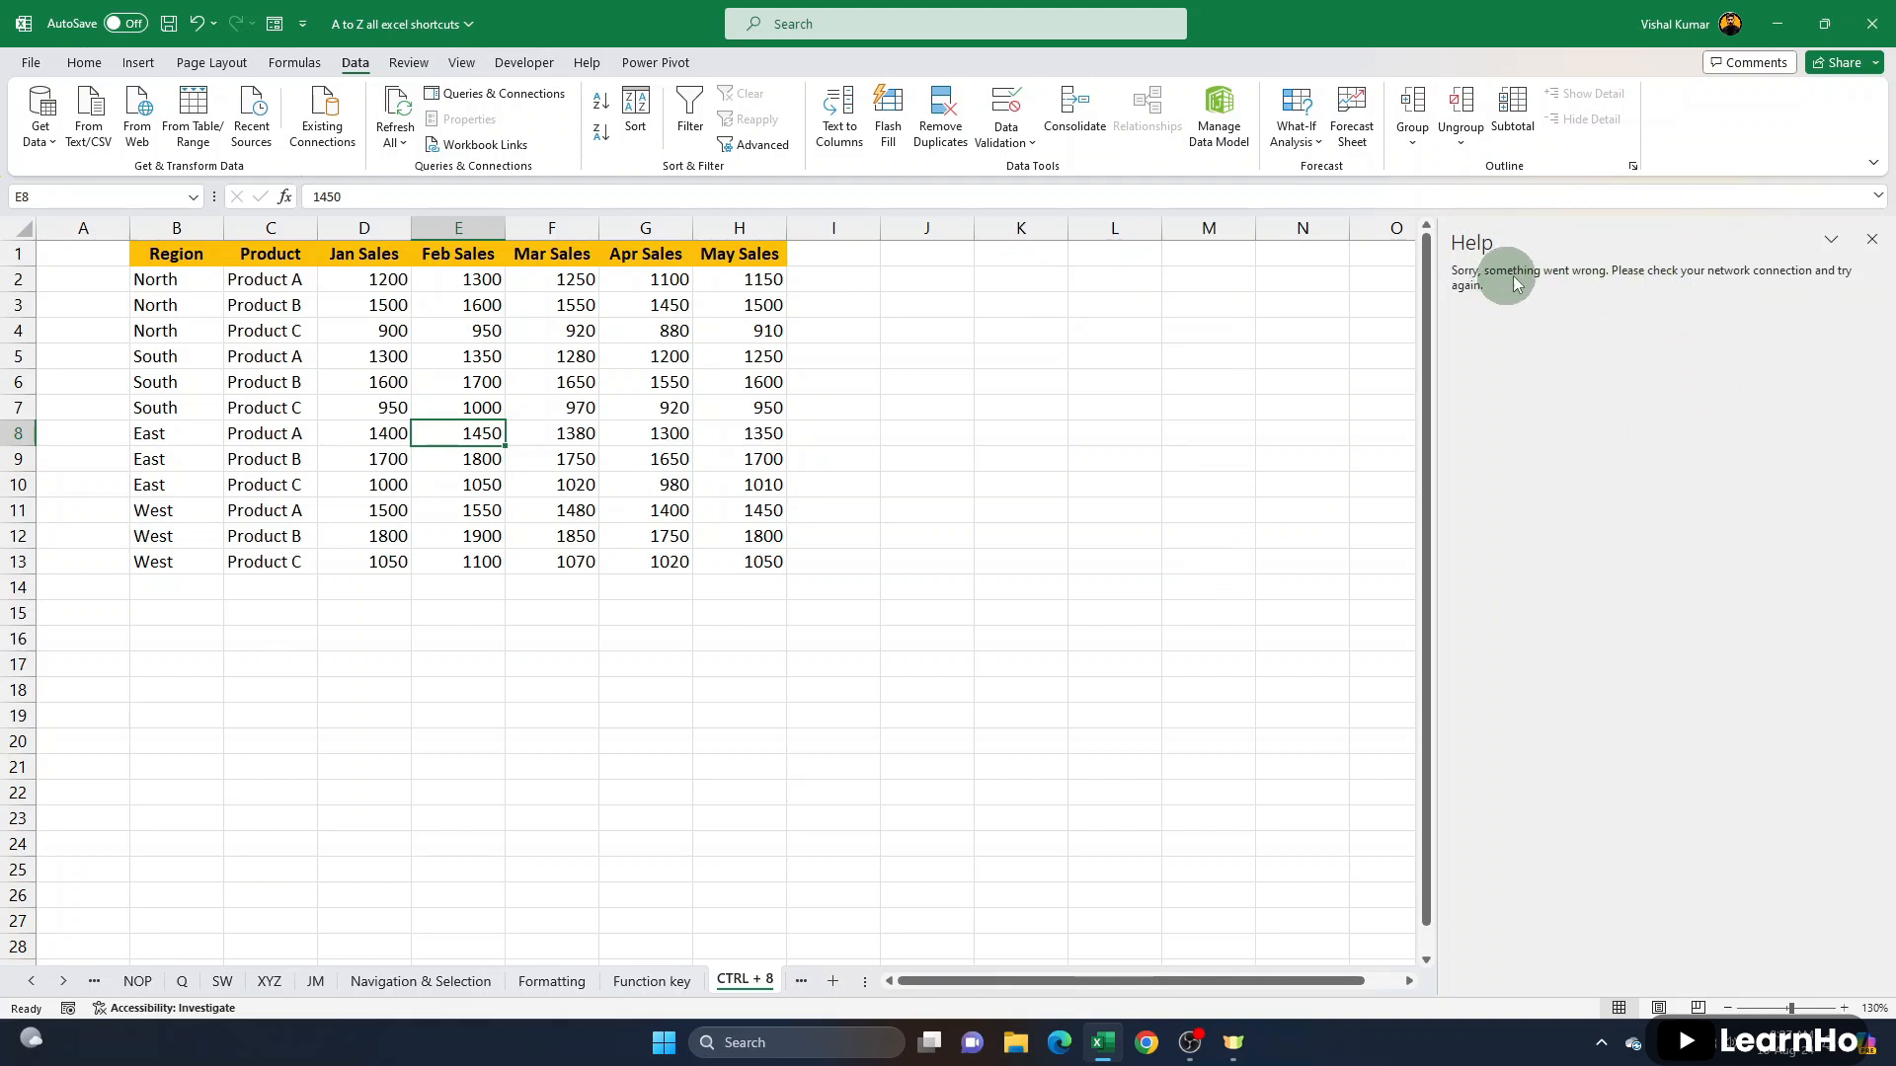
click(1873, 241)
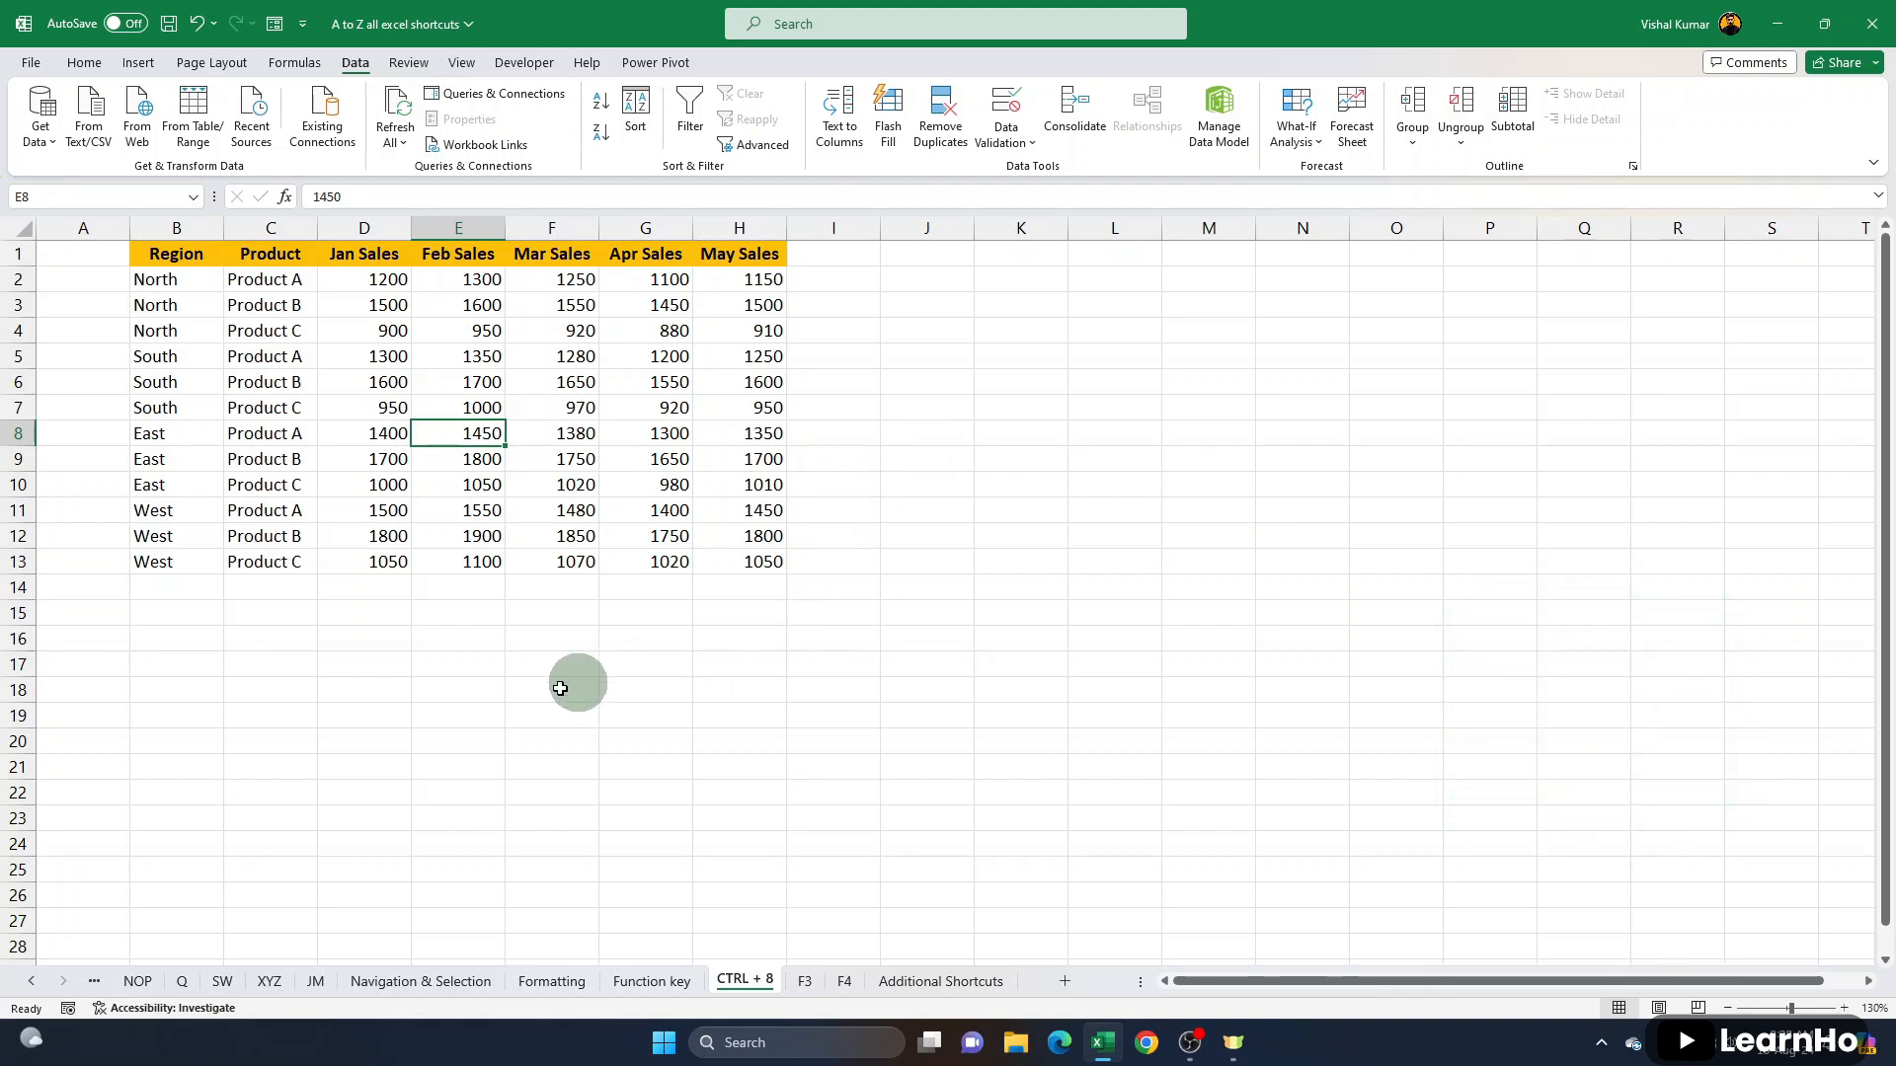
- Enter a first name in cell C18 below the sales table, keeping the cell selected
click(270, 690)
text(Vishal)
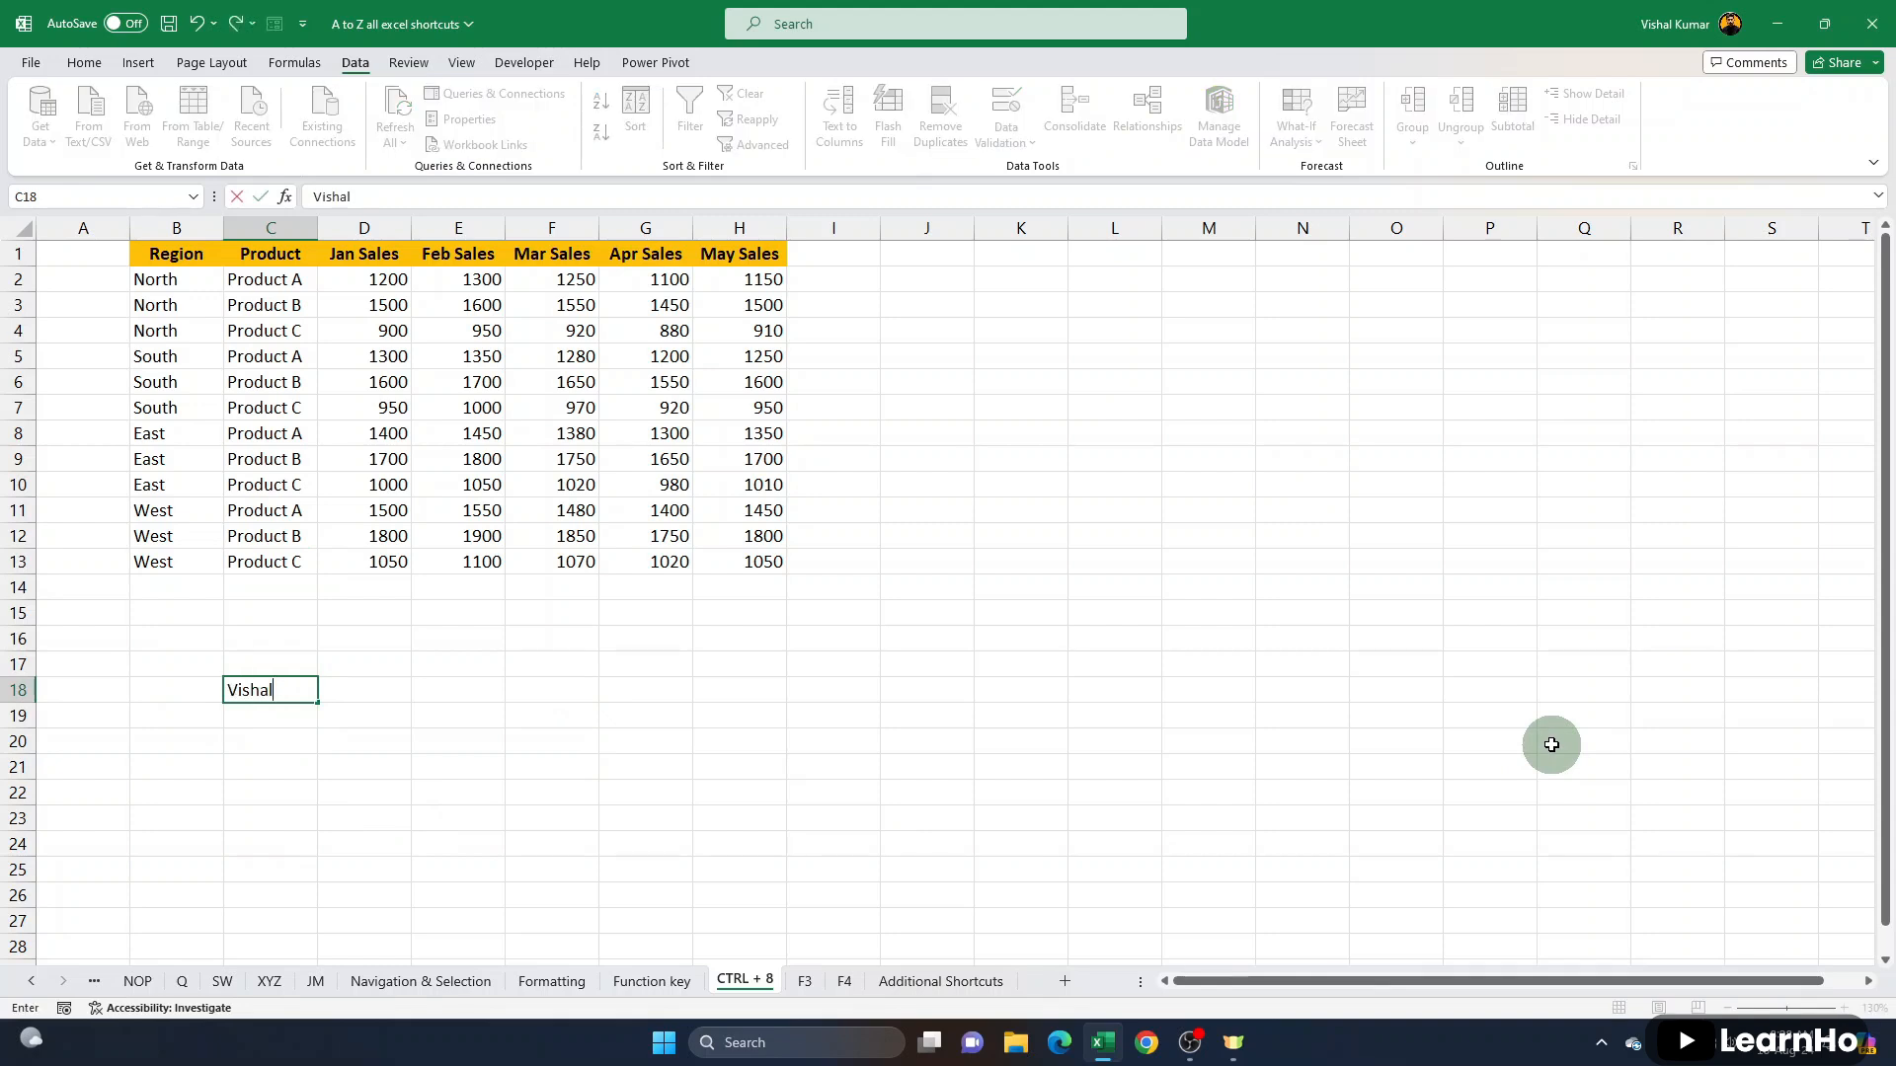
key(ctrl+Return)
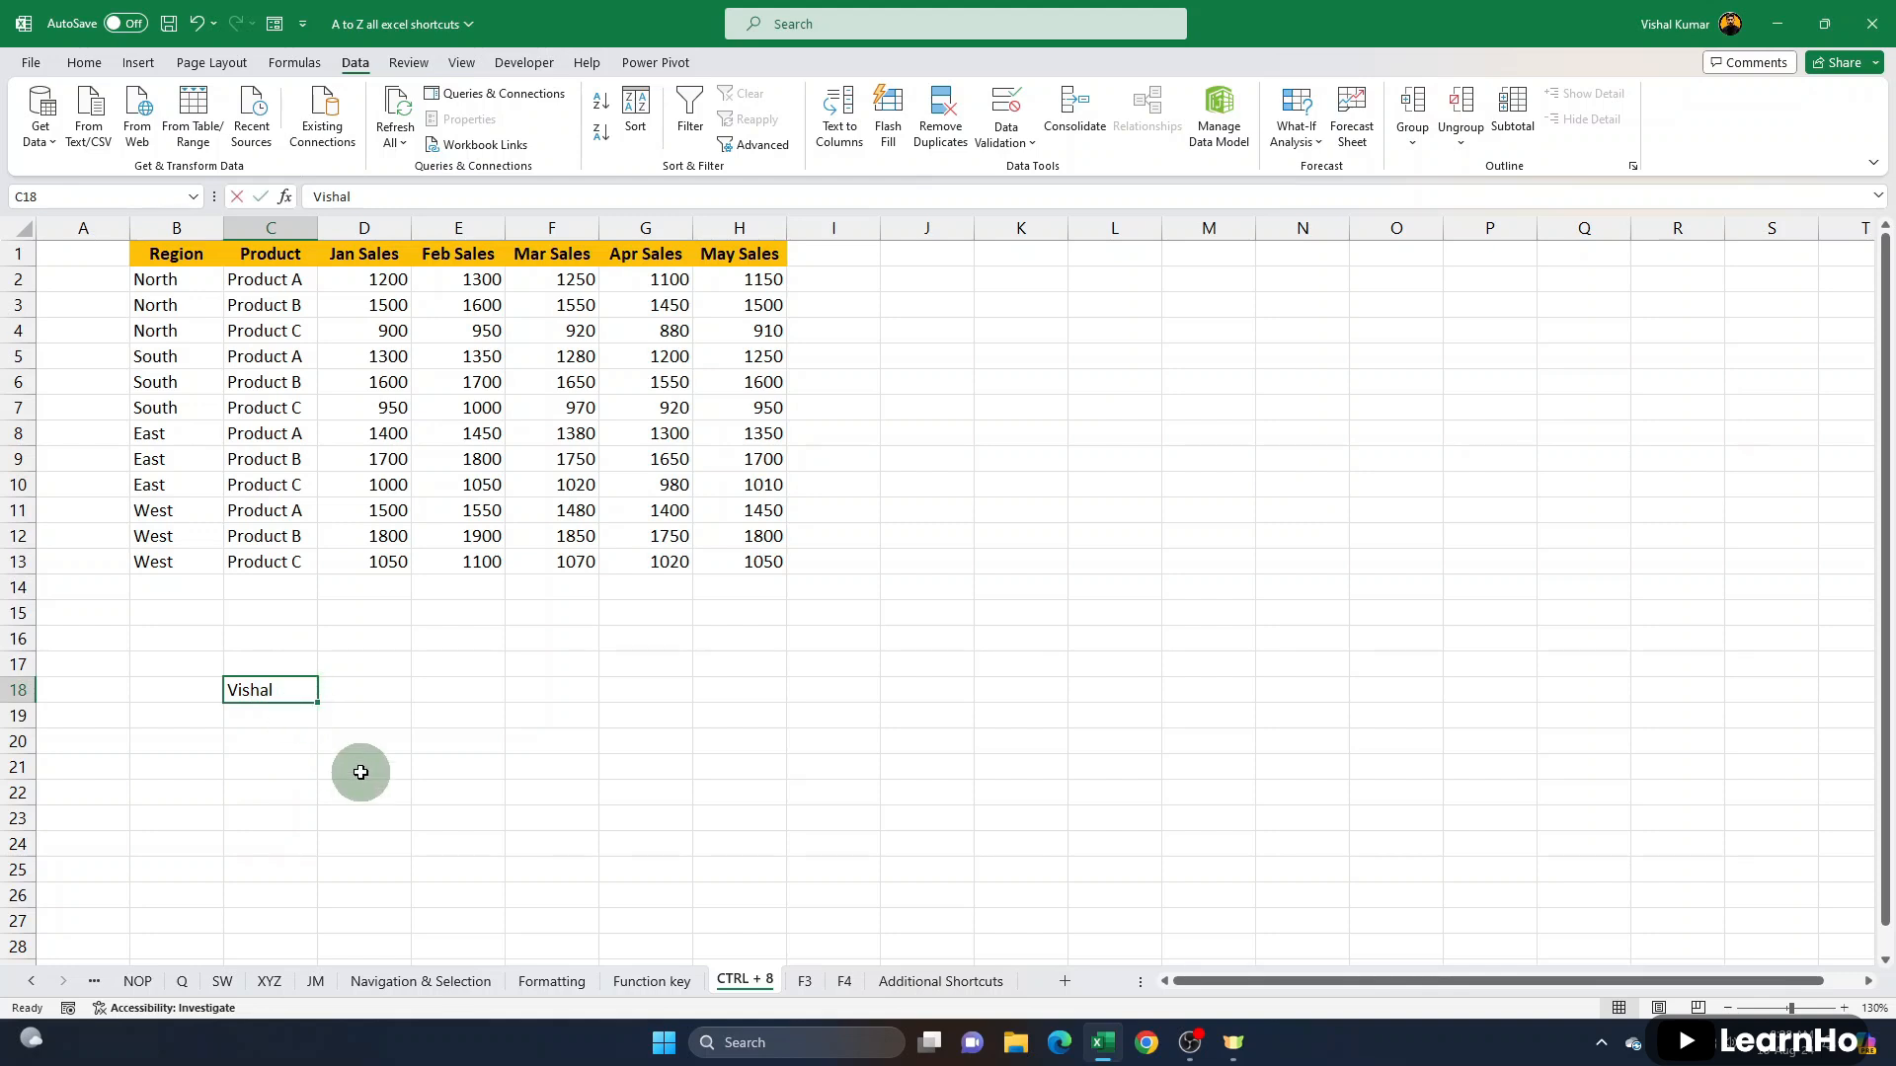
- Try overwriting the name in cell C18, cancel, and open the existing text in edit mode
text(kum)
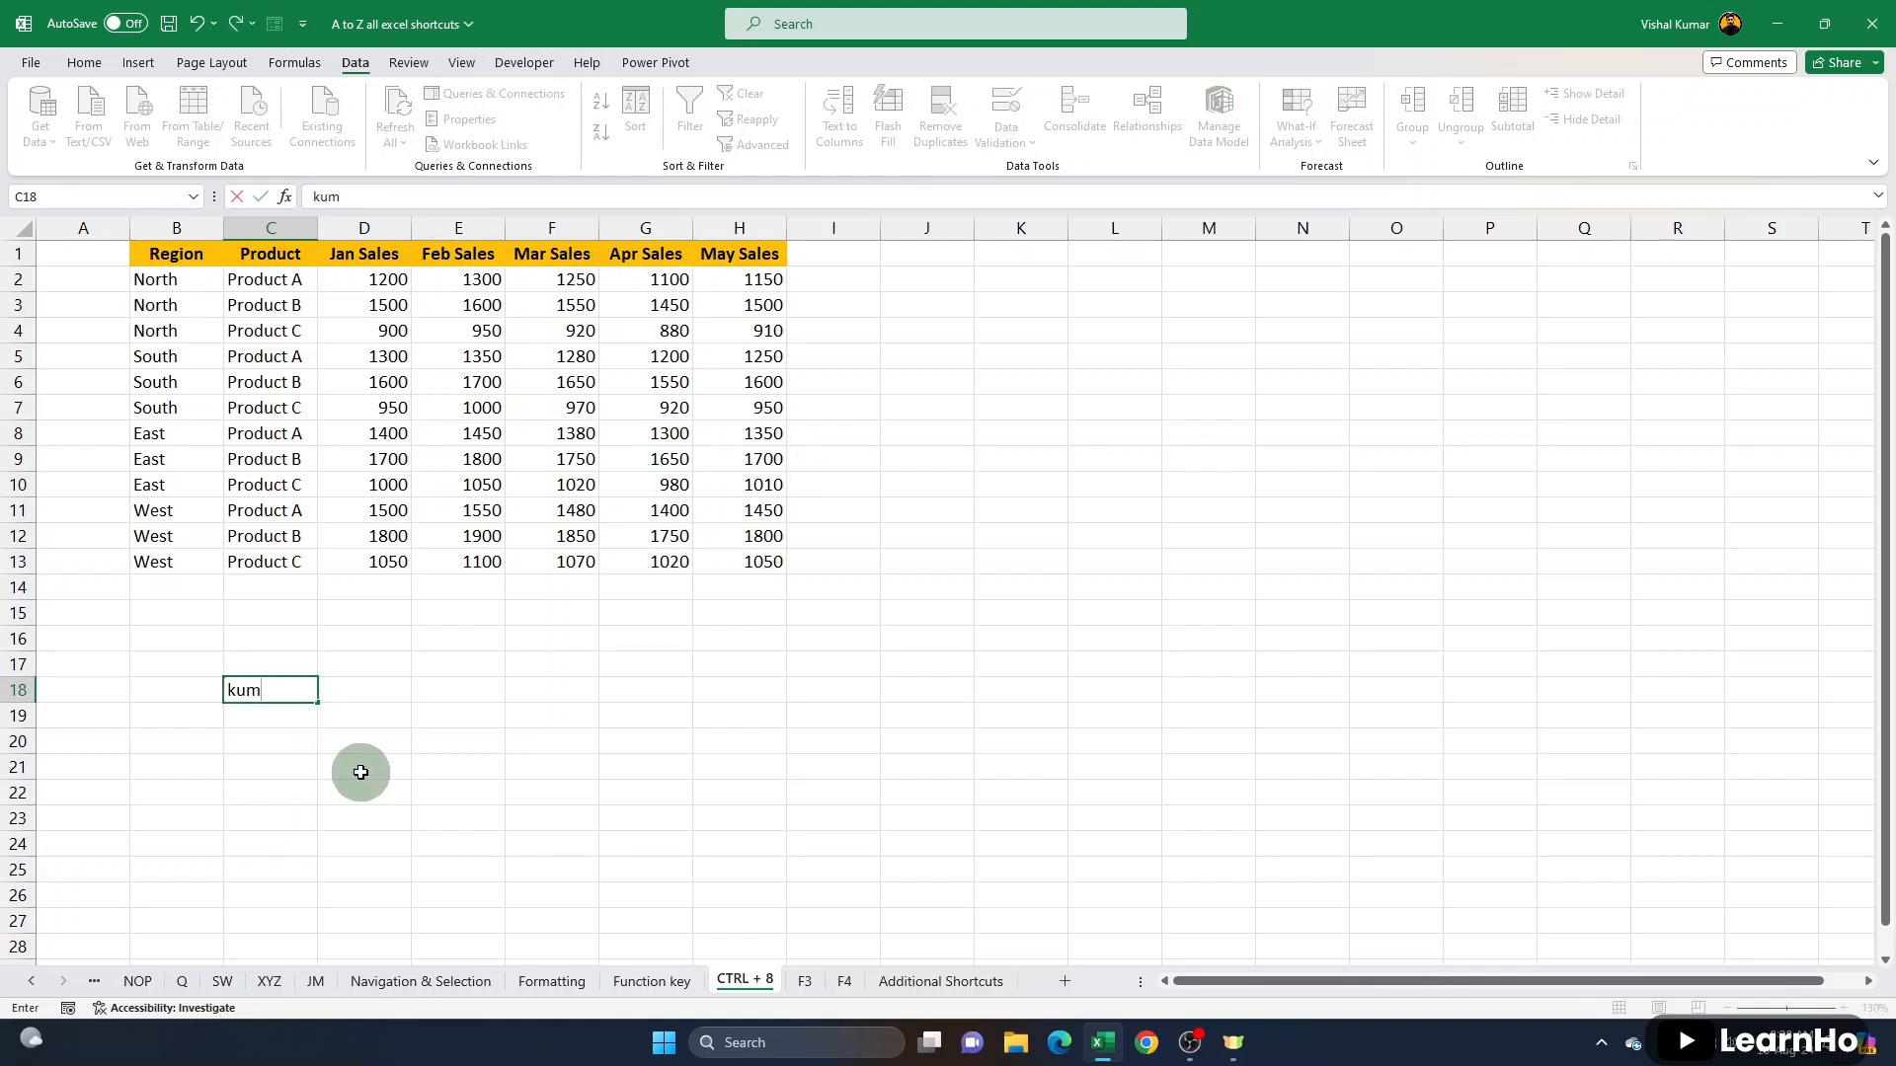
key(Escape)
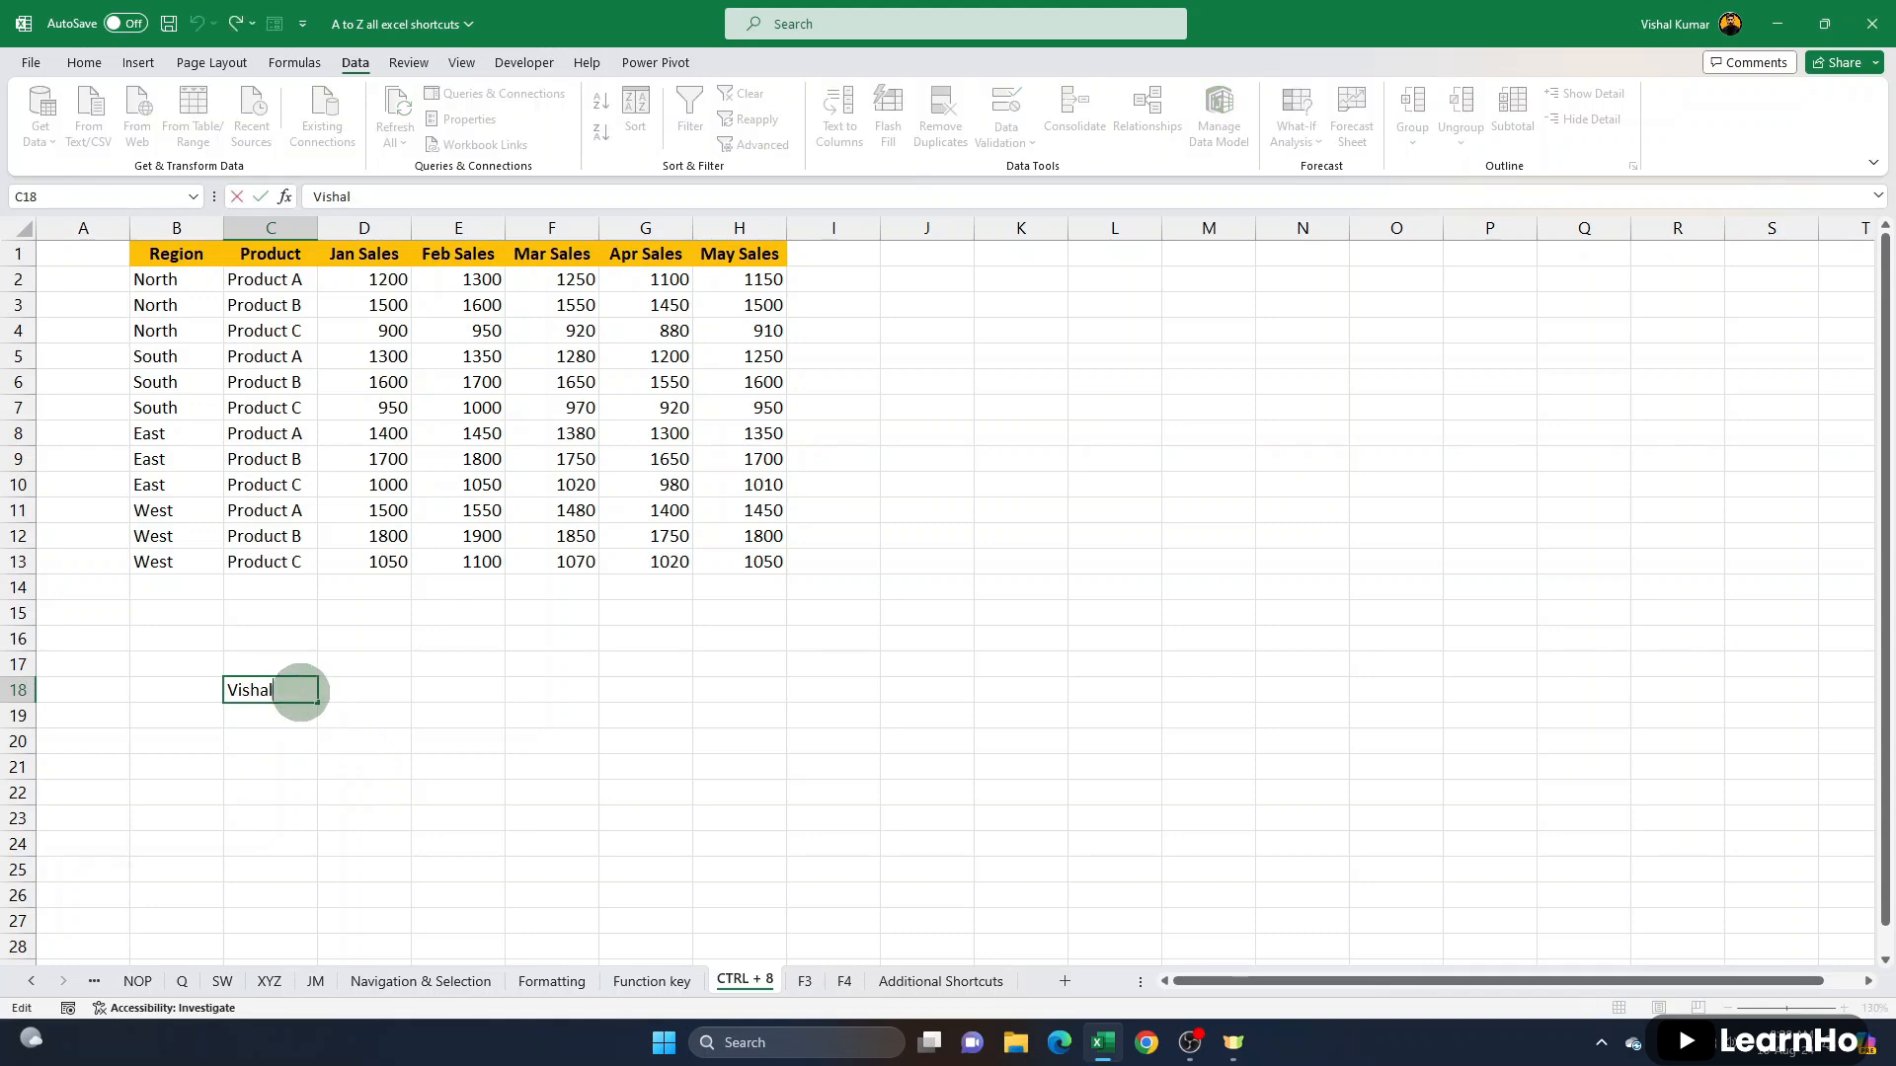
double_click(296, 690)
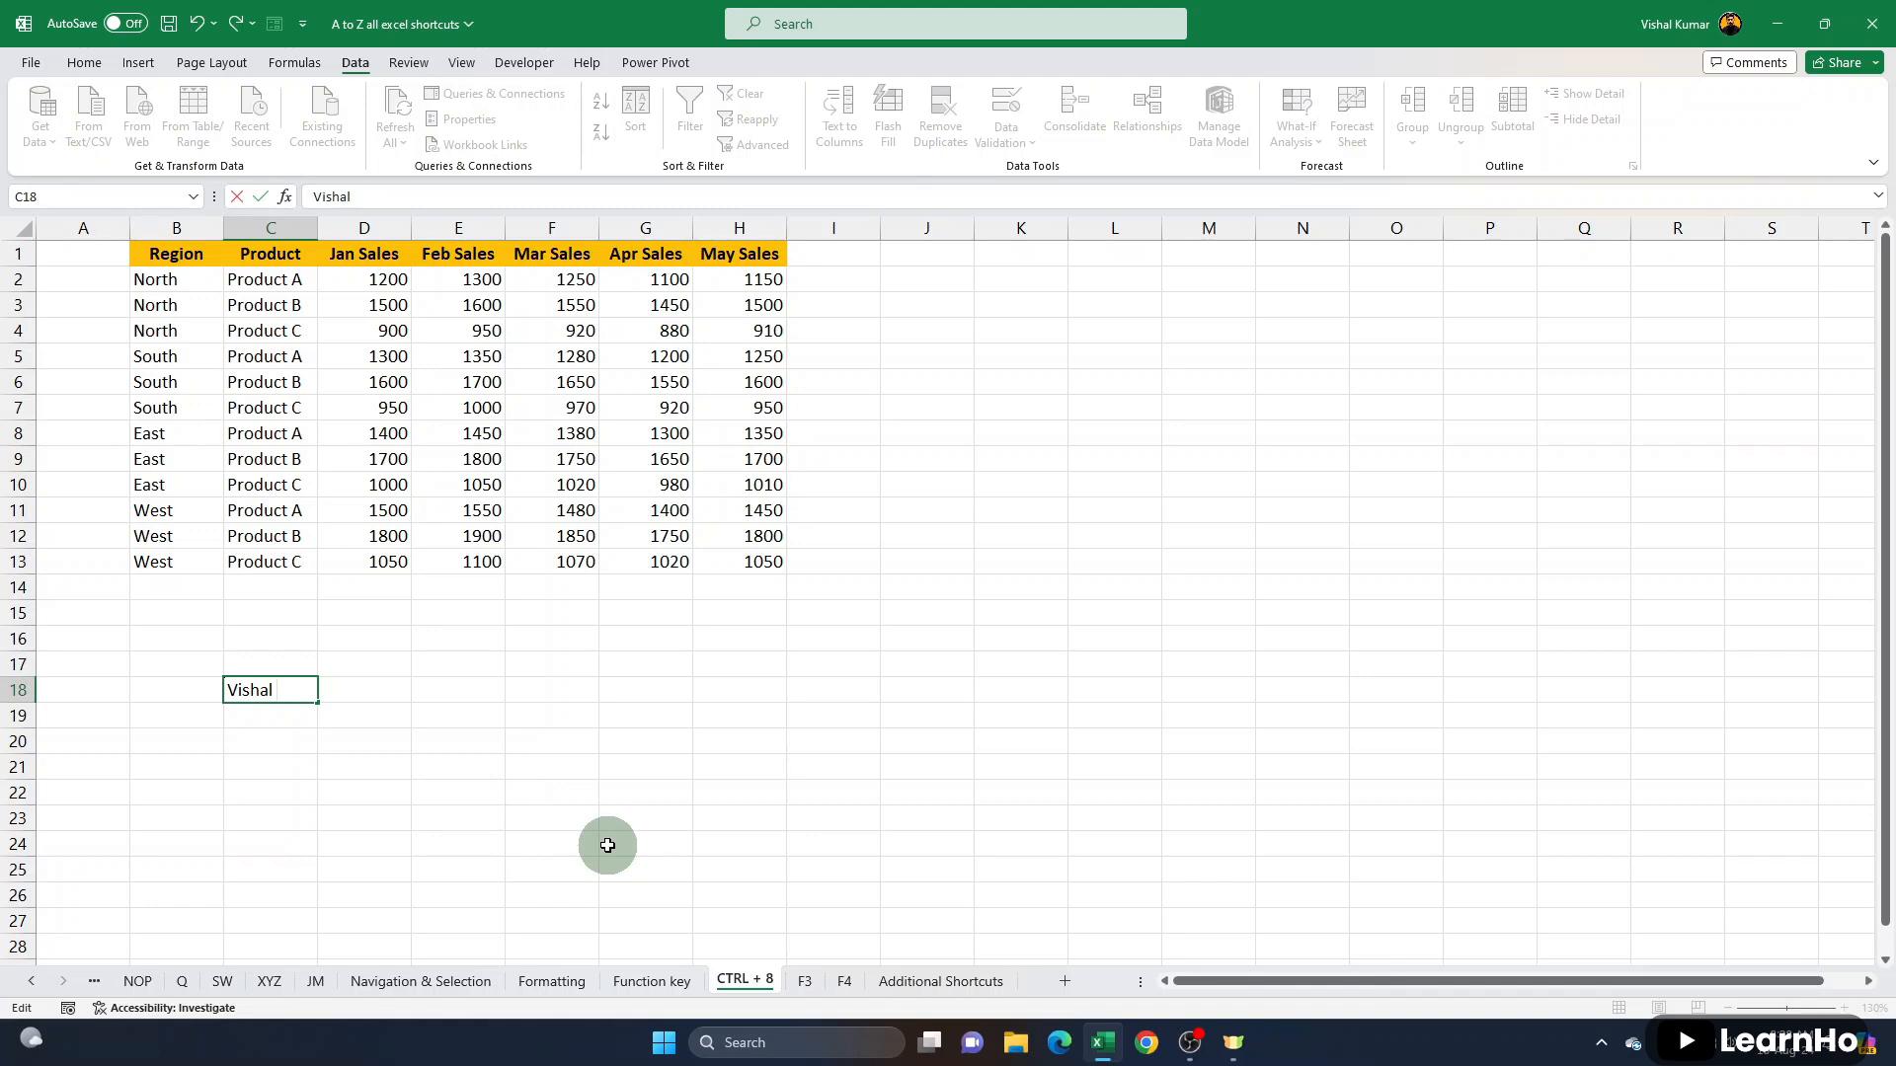
key(Return)
click(294, 683)
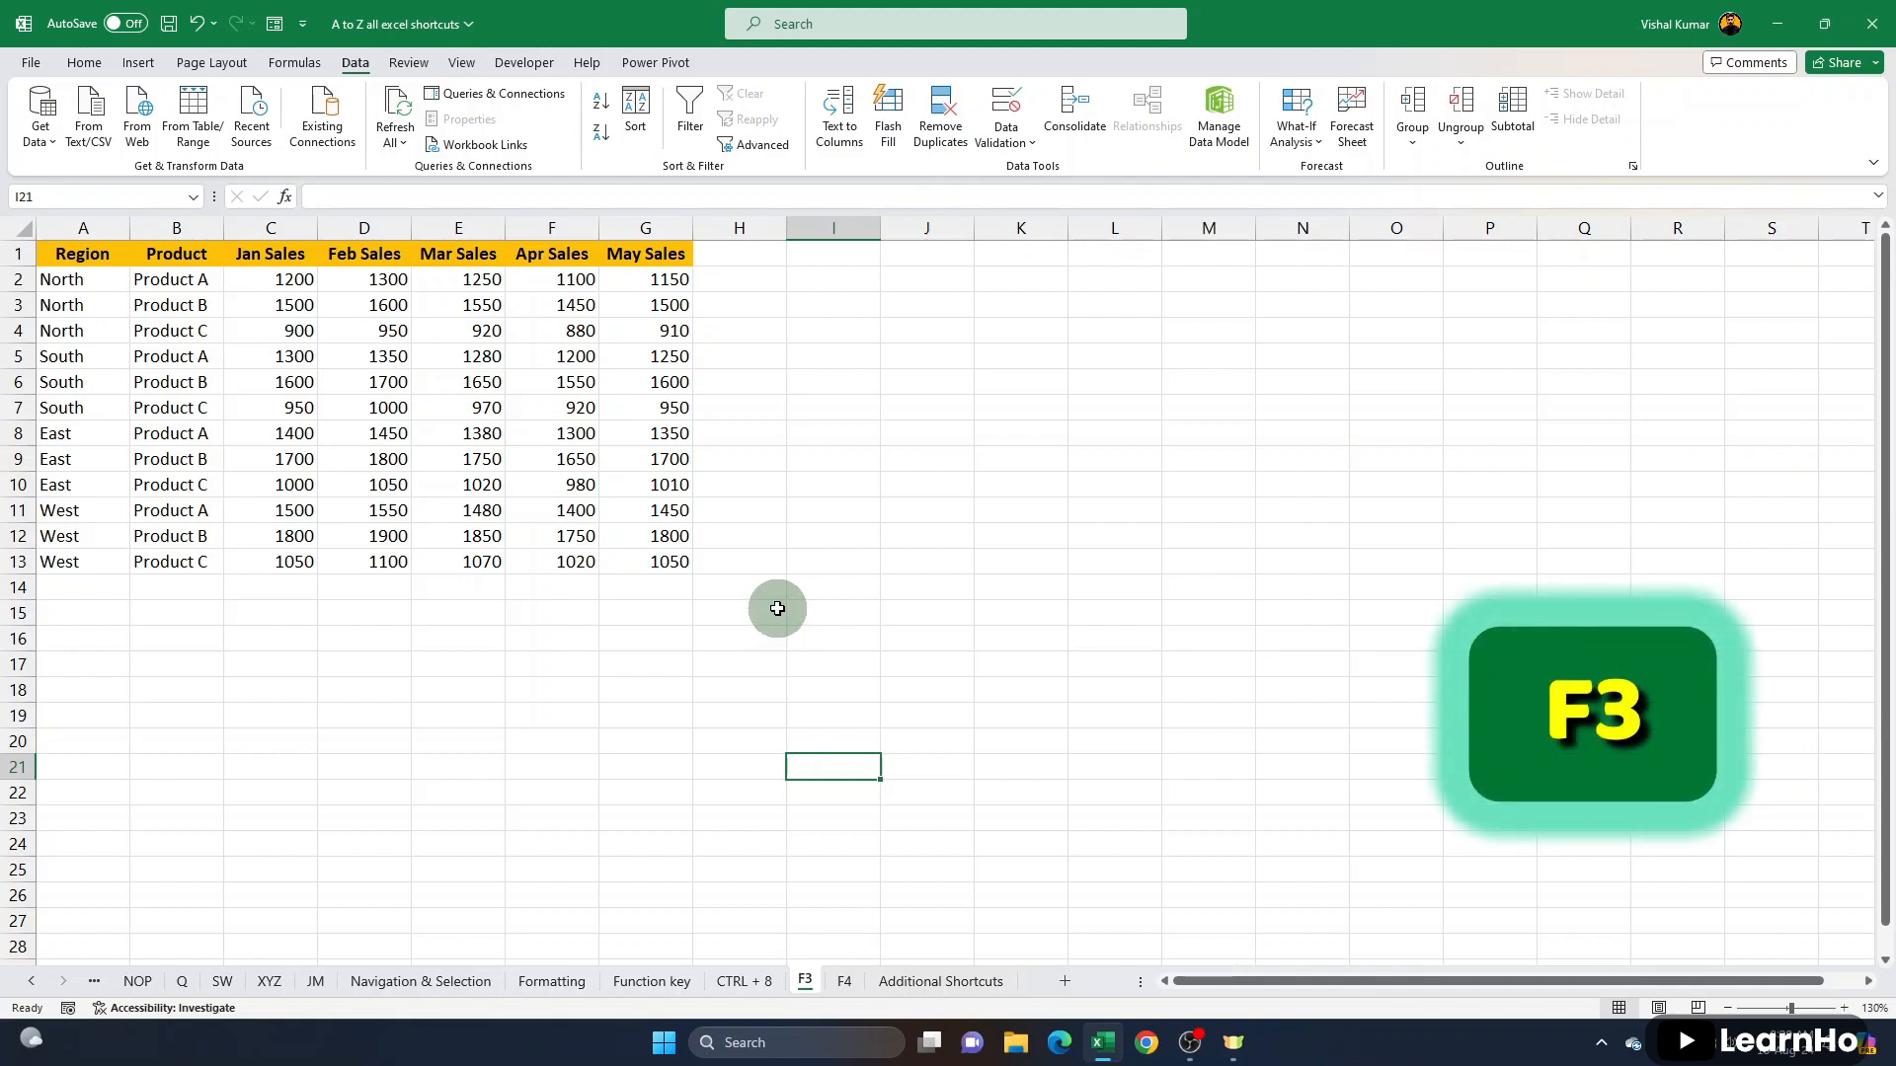
- On the F3 sheet, name the range A1:G13 mydata and enter =mydata in cell N10 to return the whole table
drag(99, 254, 668, 561)
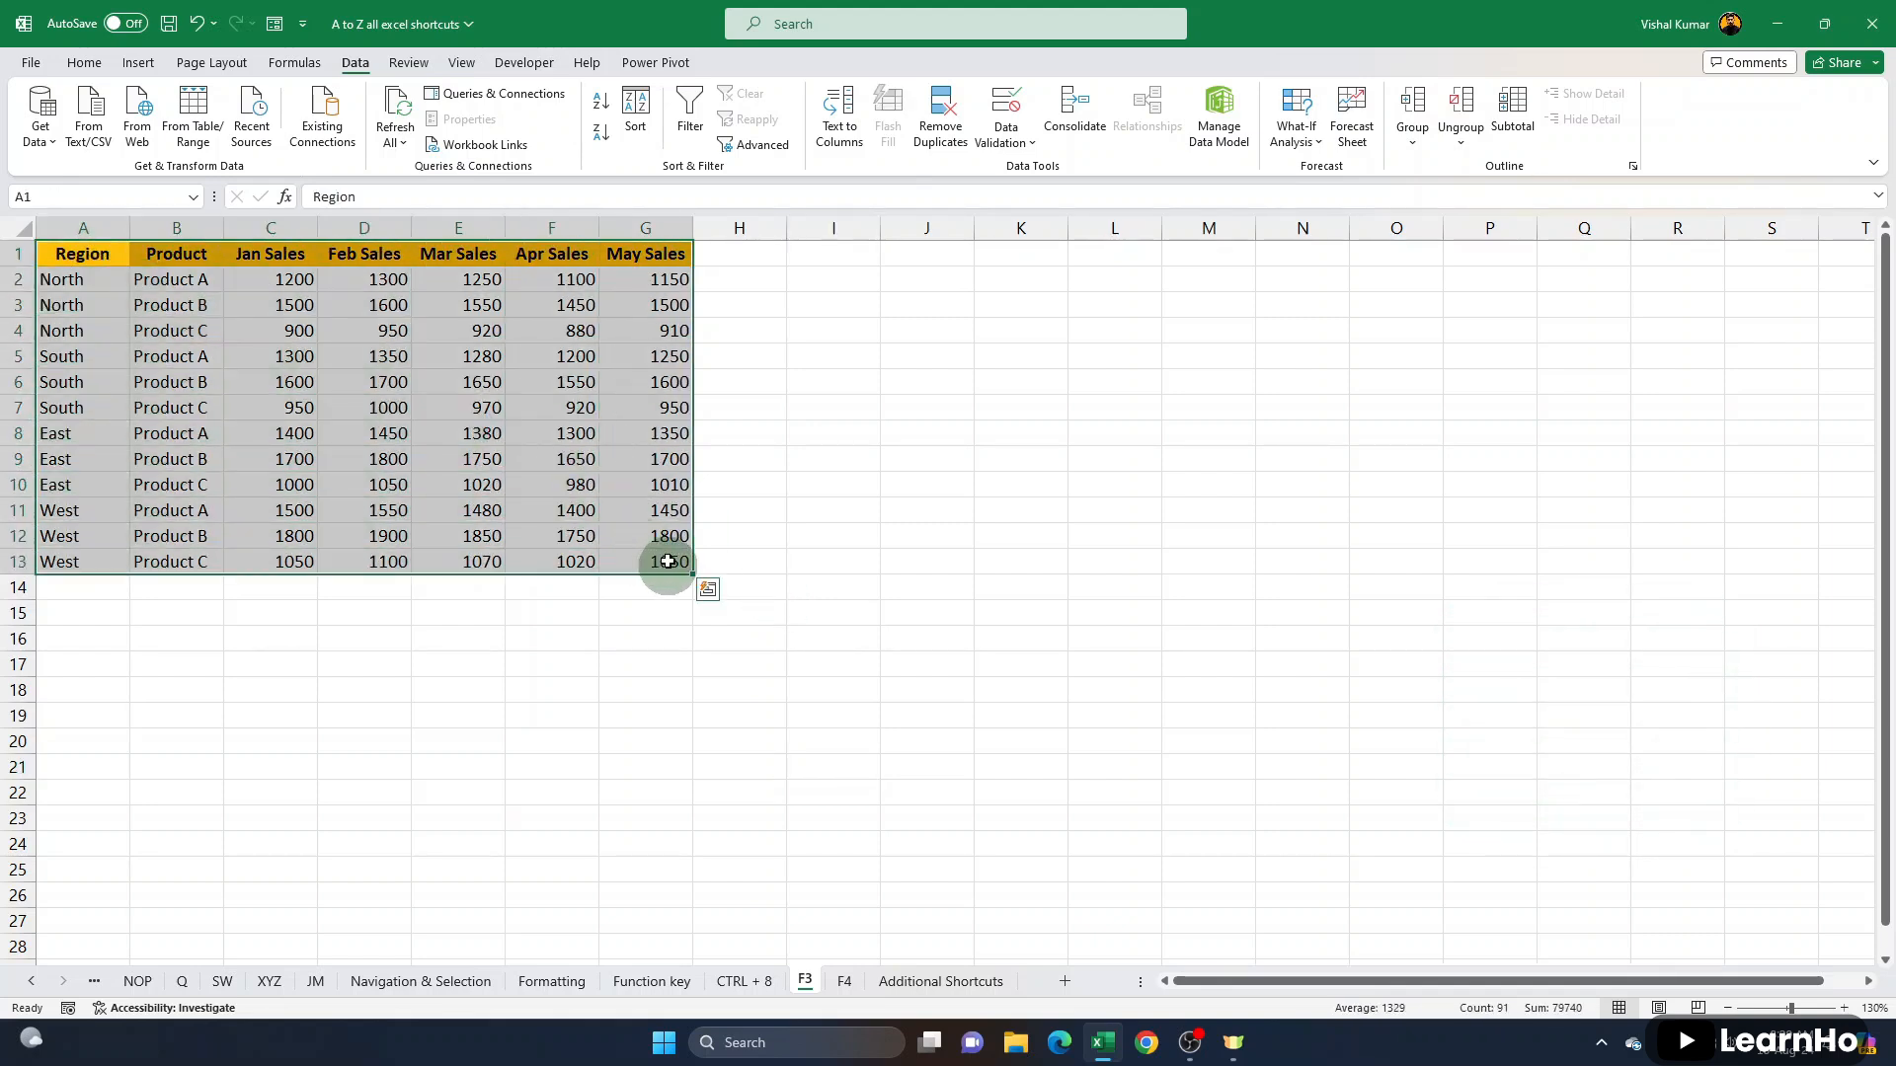
click(76, 207)
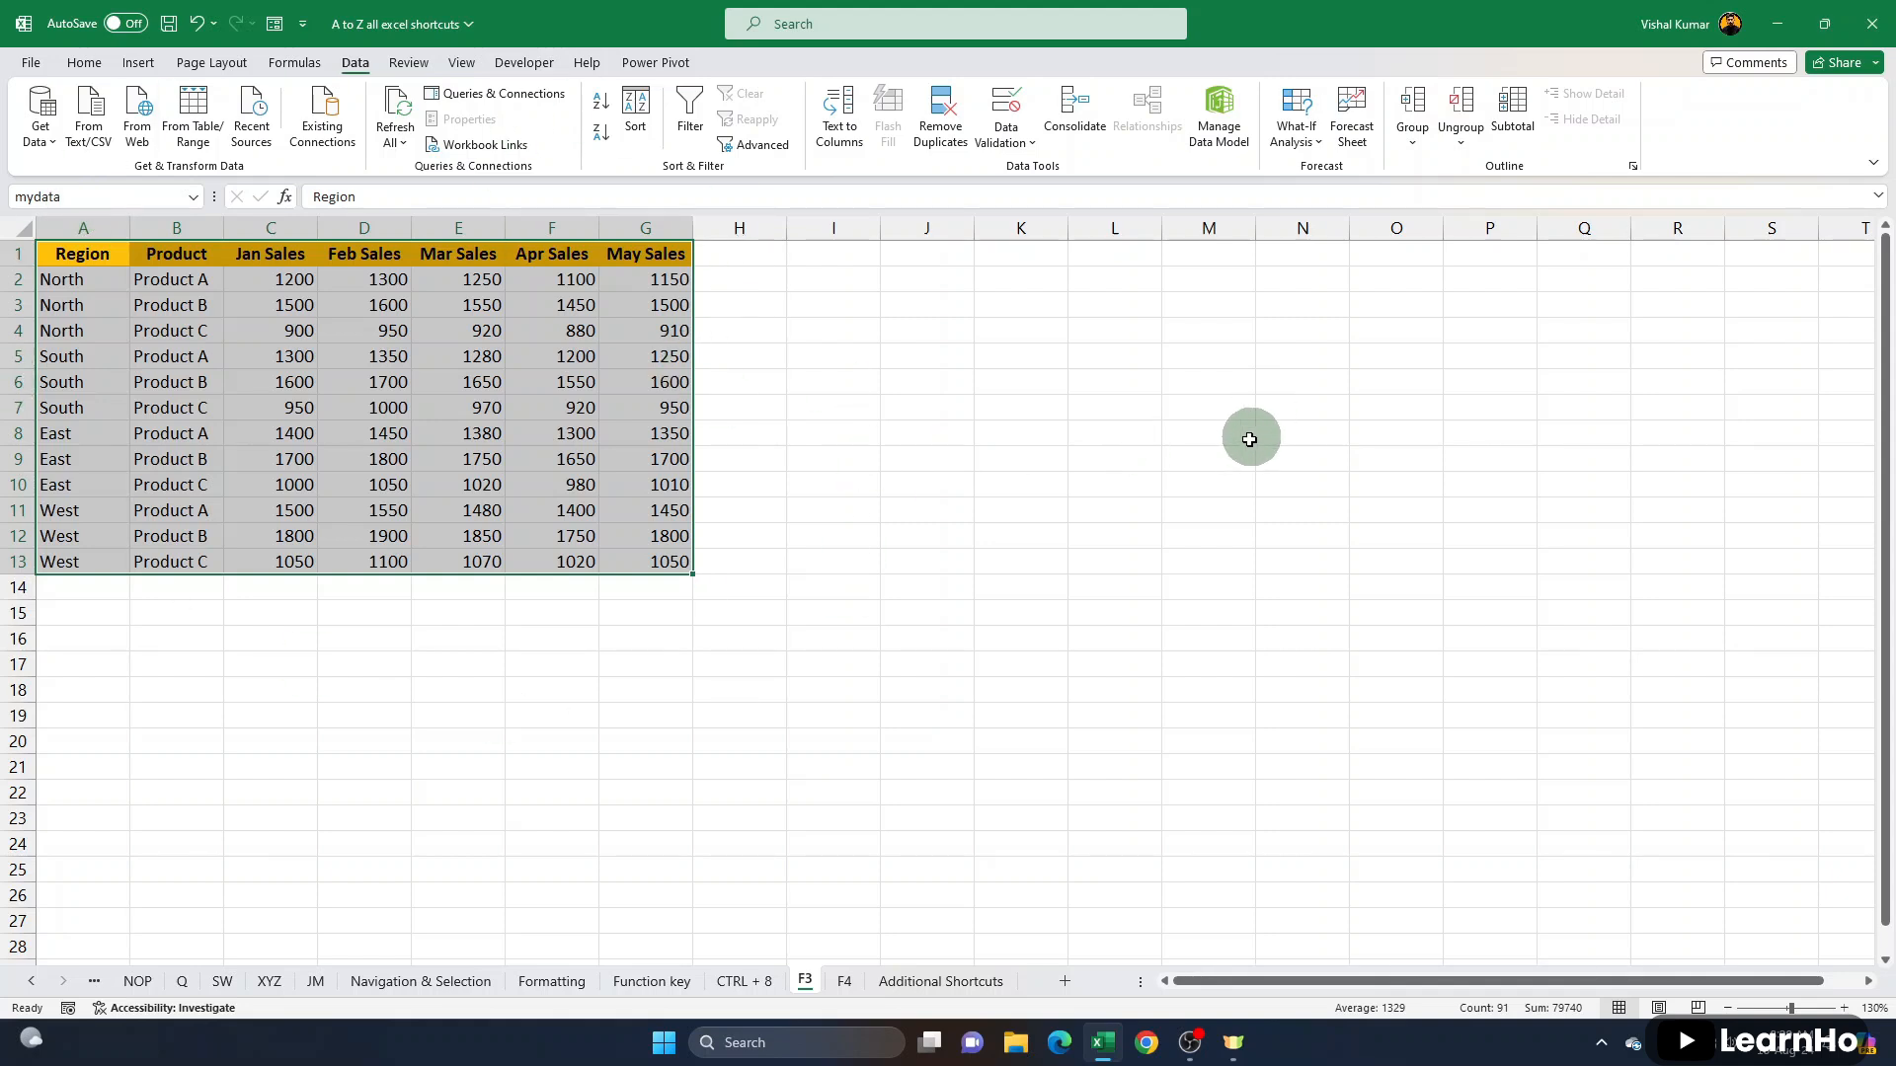
click(1266, 482)
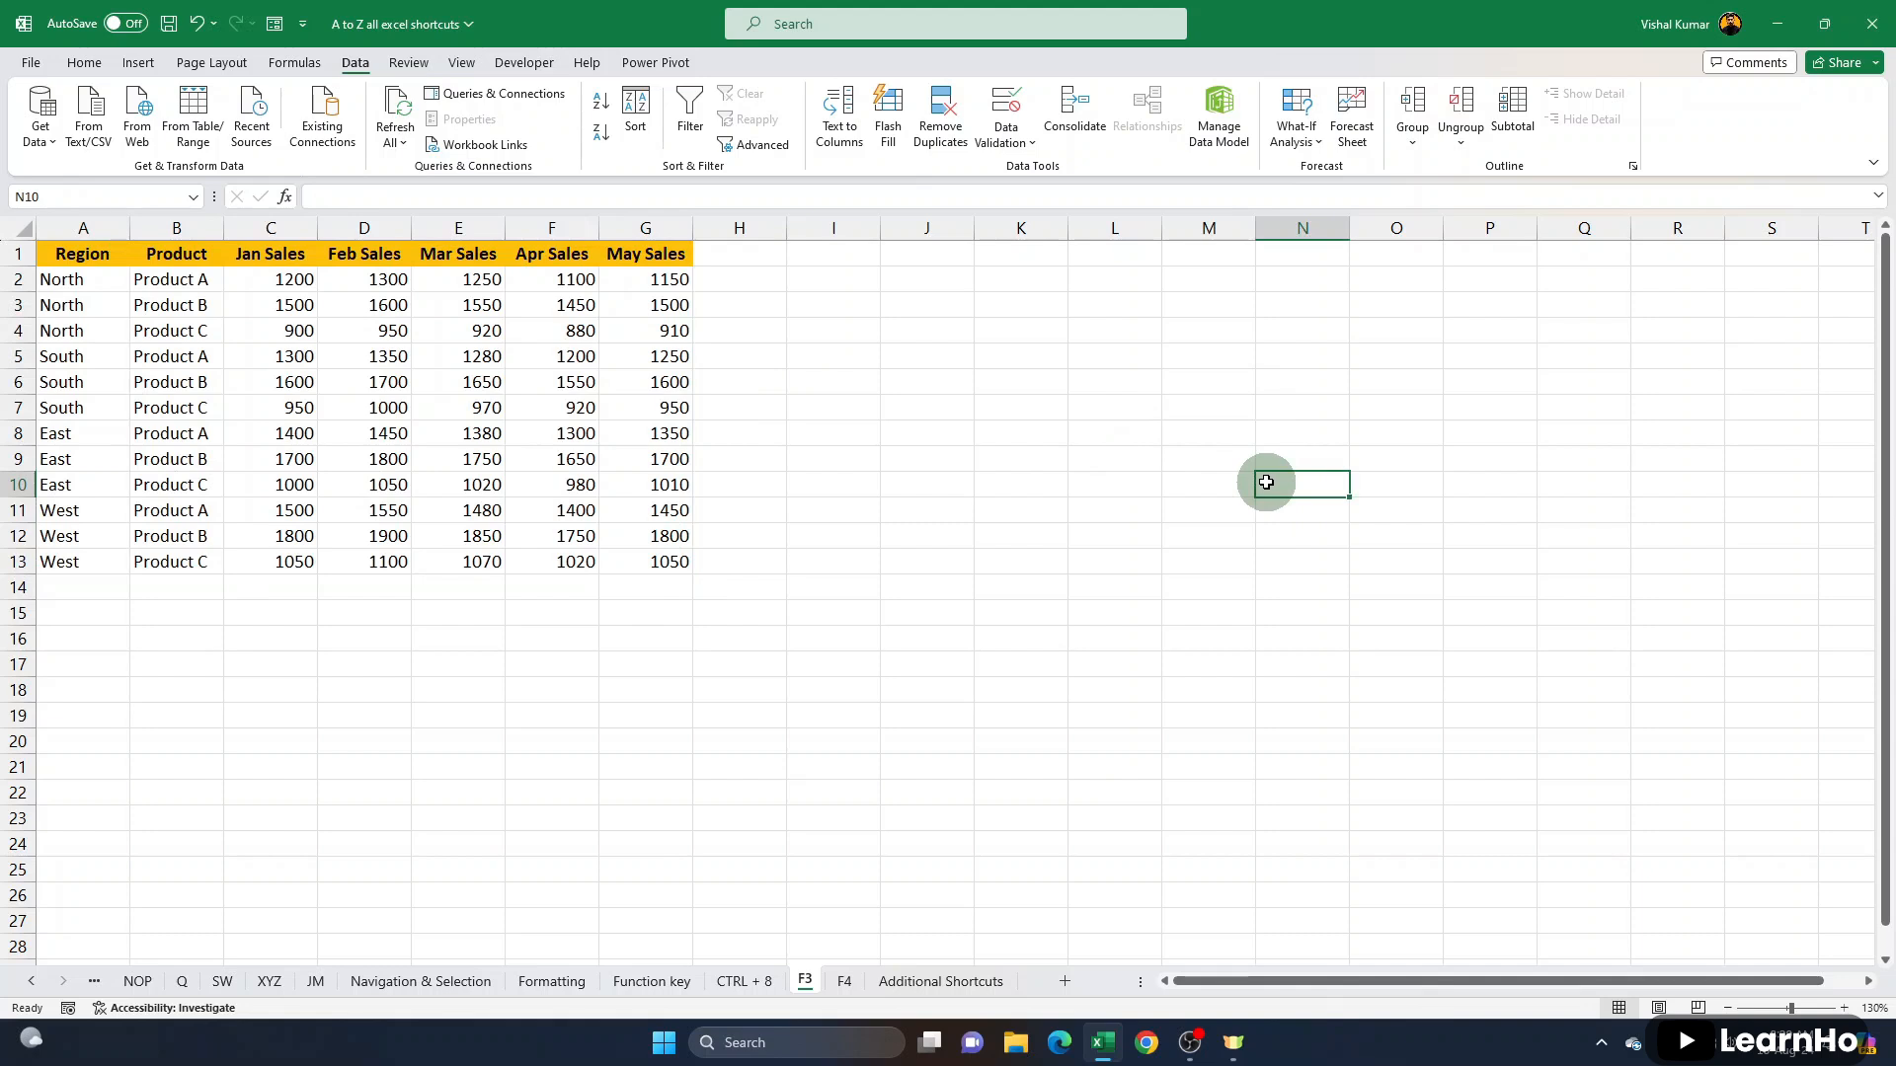
text(=myda)
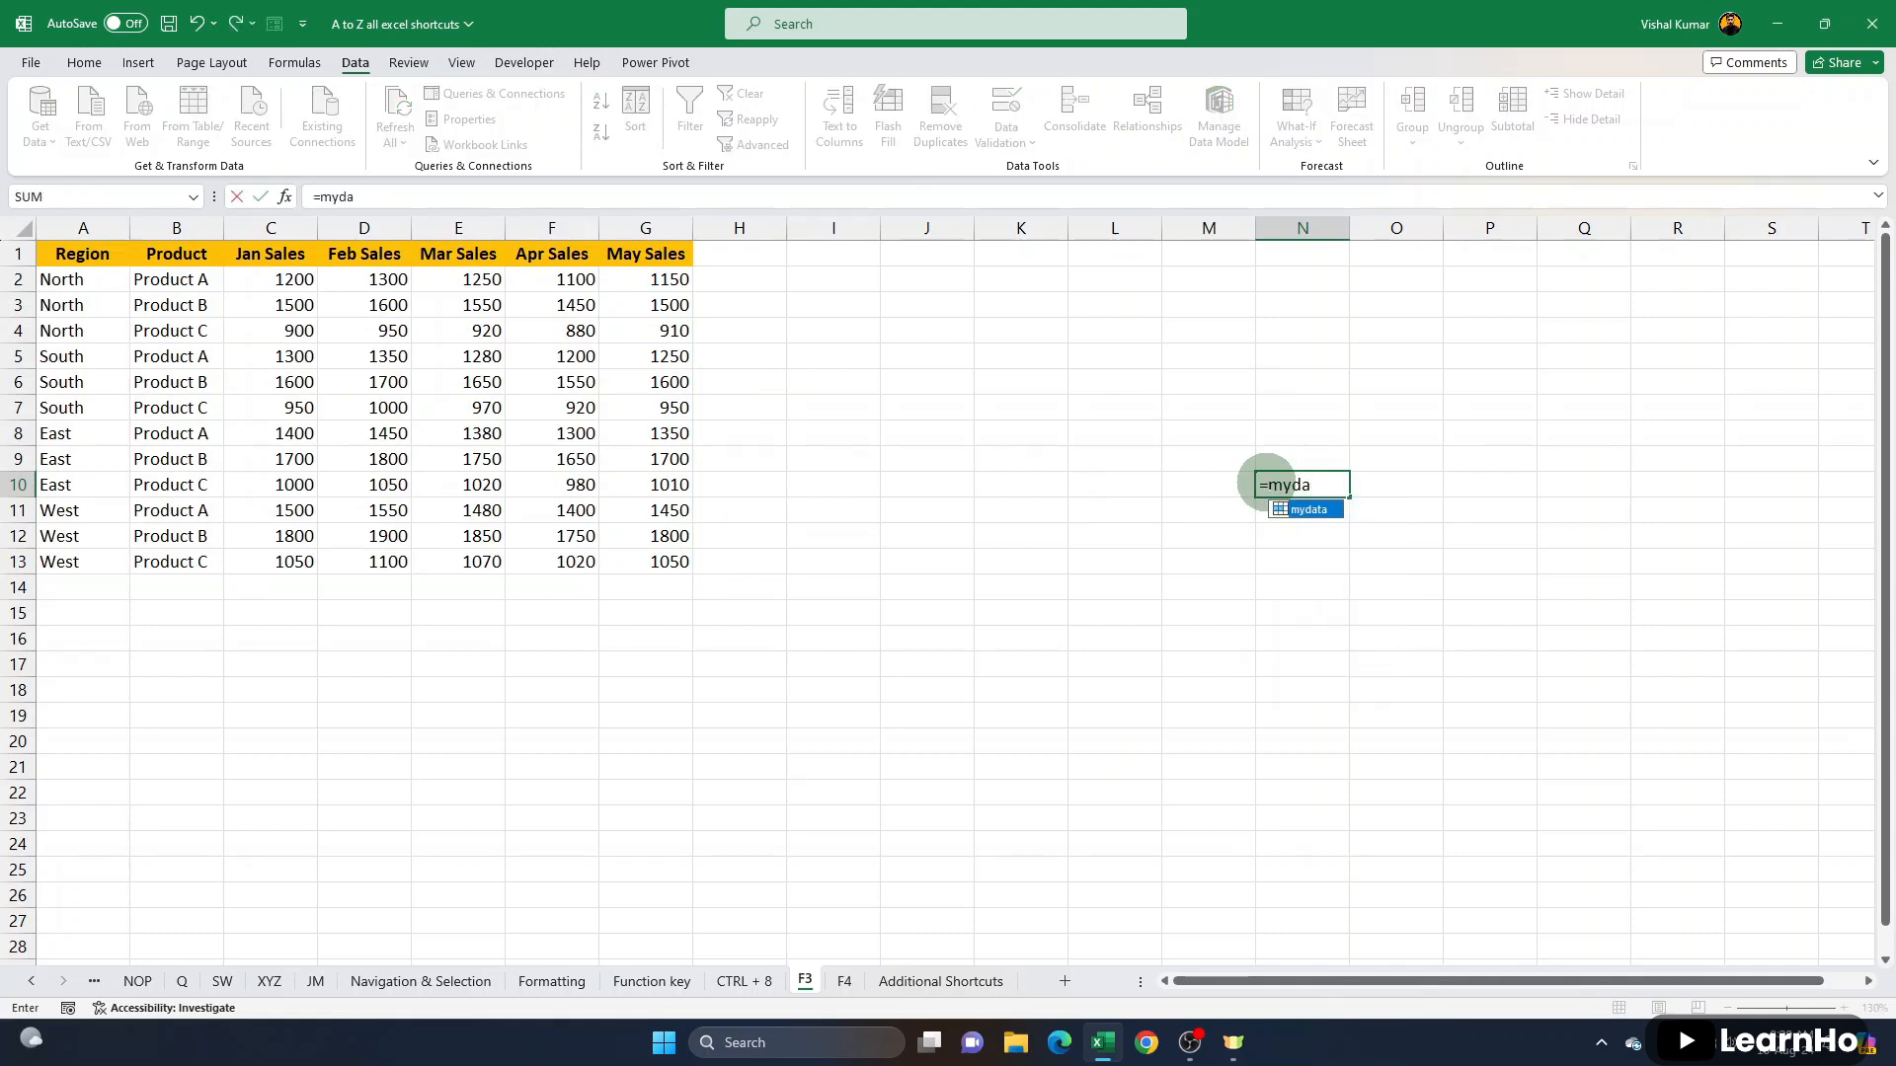
key(Tab)
key(Return)
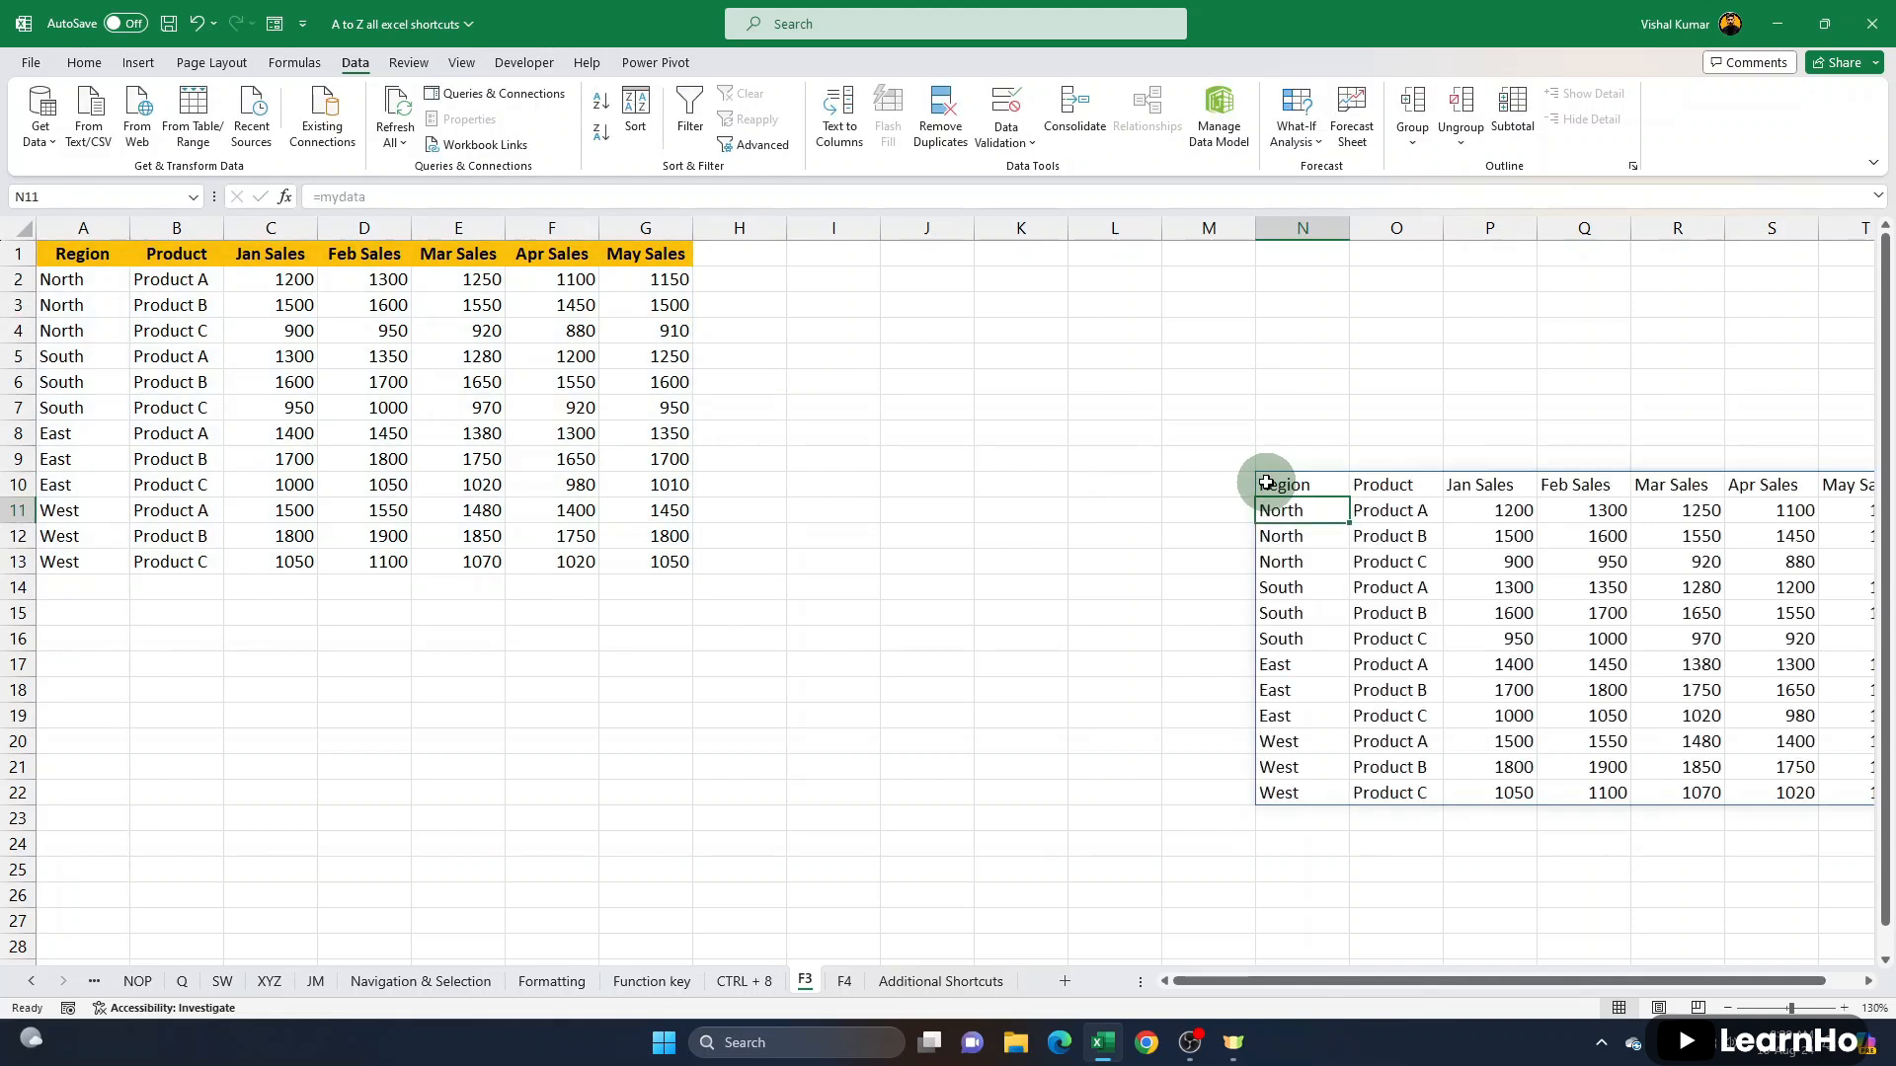
drag(1267, 484, 1714, 791)
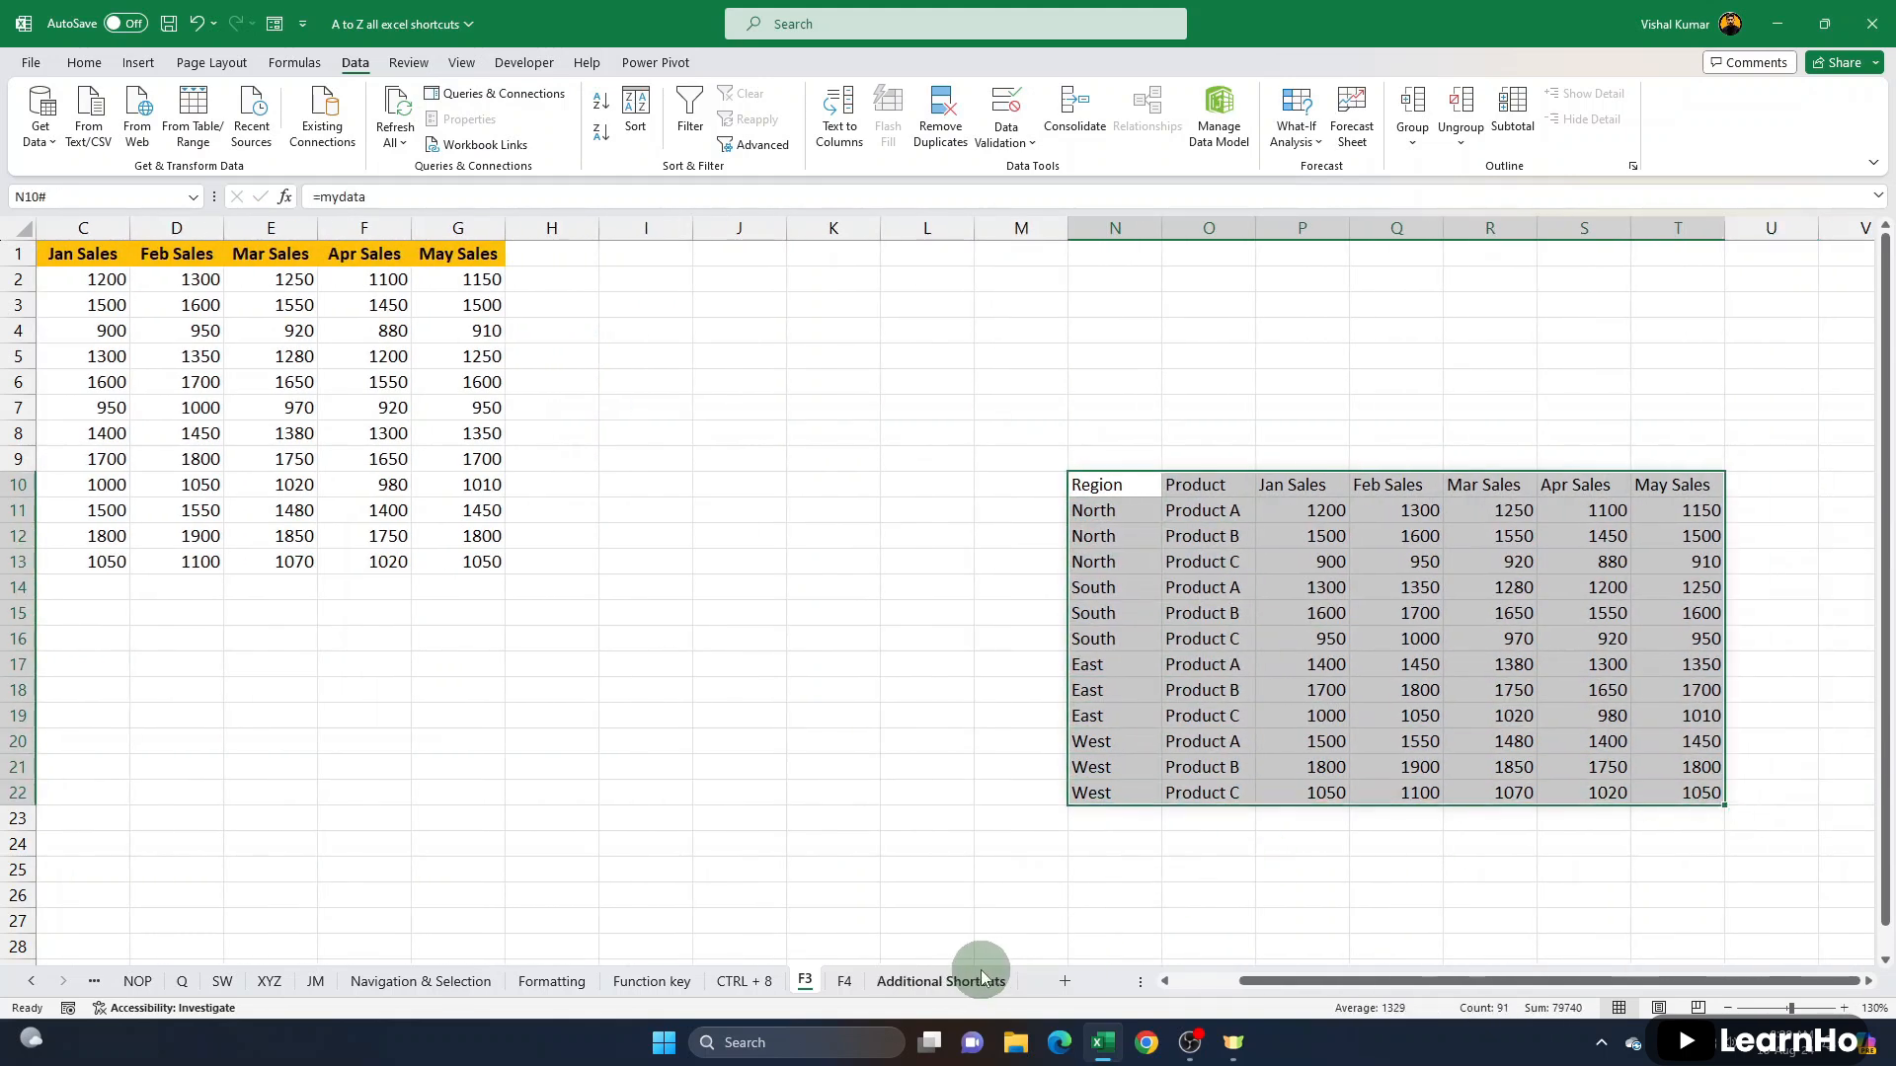
- Add a new blank worksheet after the Additional Shortcuts sheet
click(982, 981)
click(1065, 980)
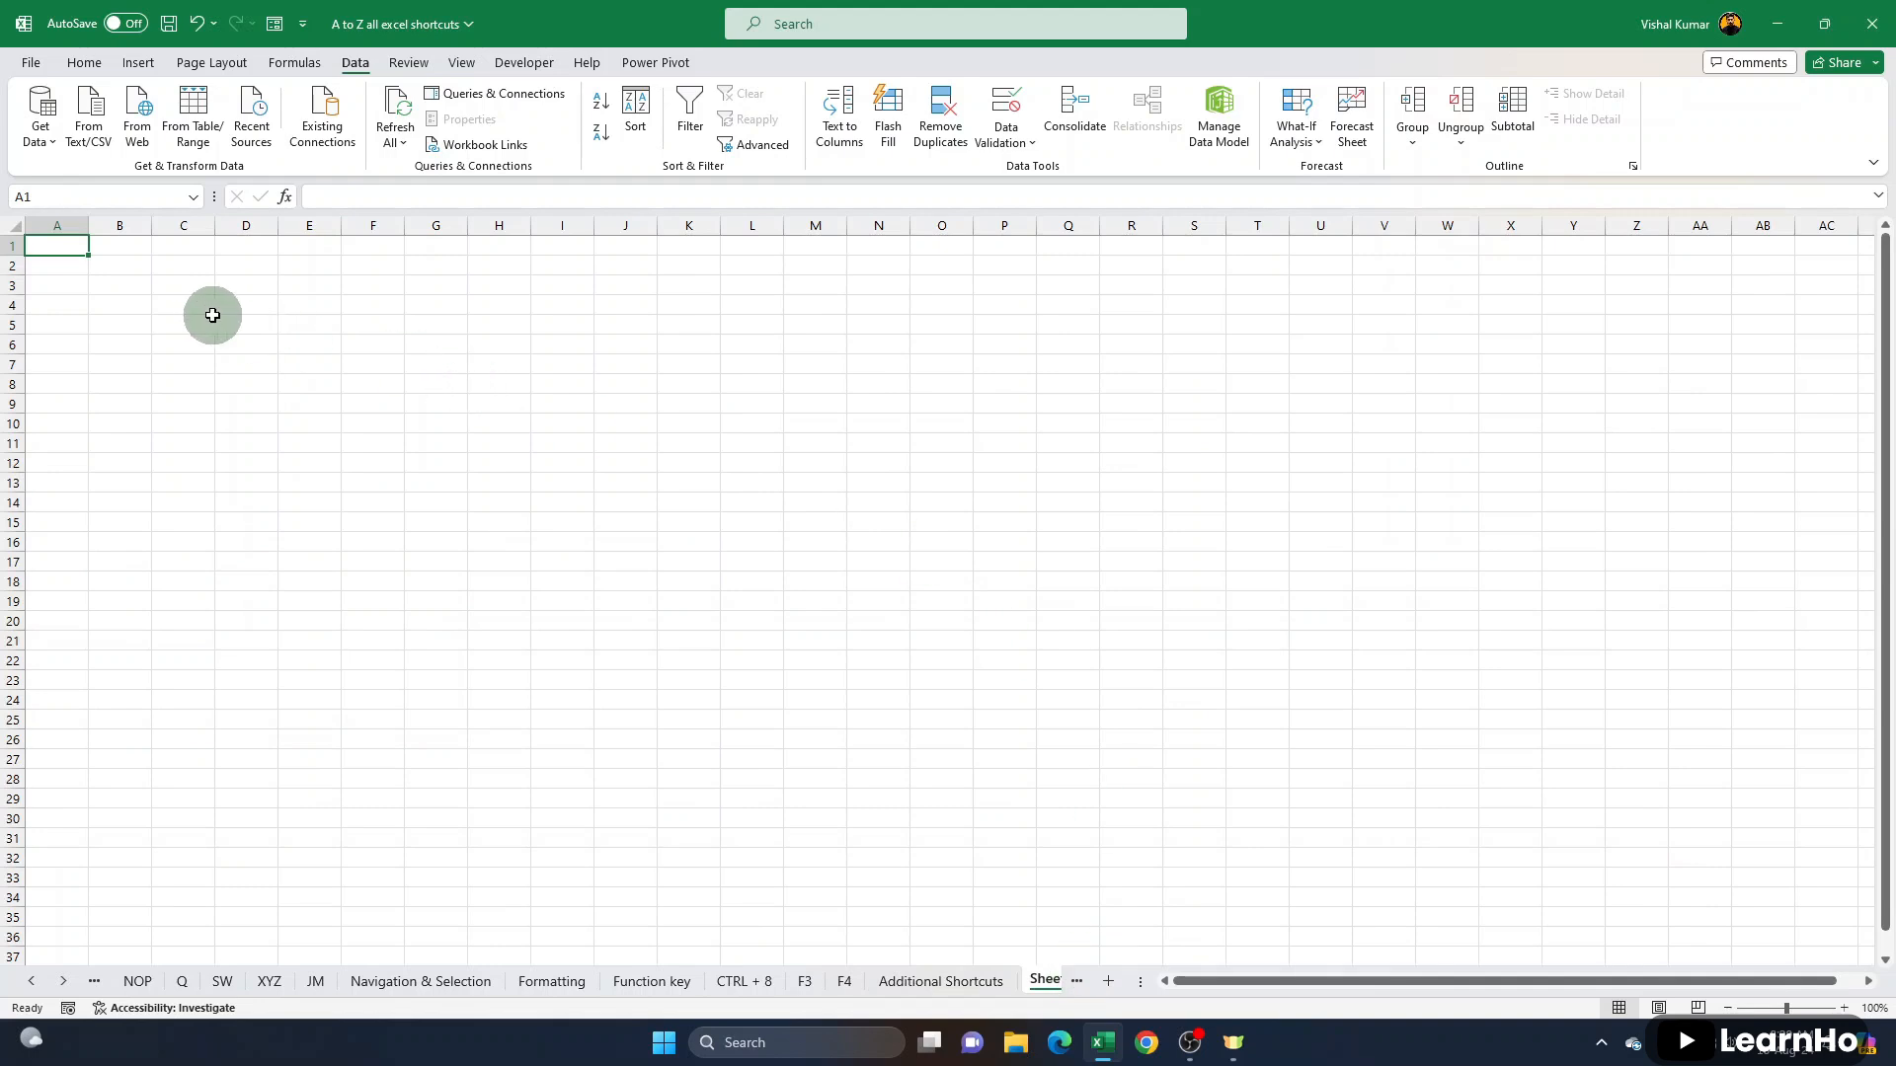
text(=mmmmmmmmmmmmmmm)
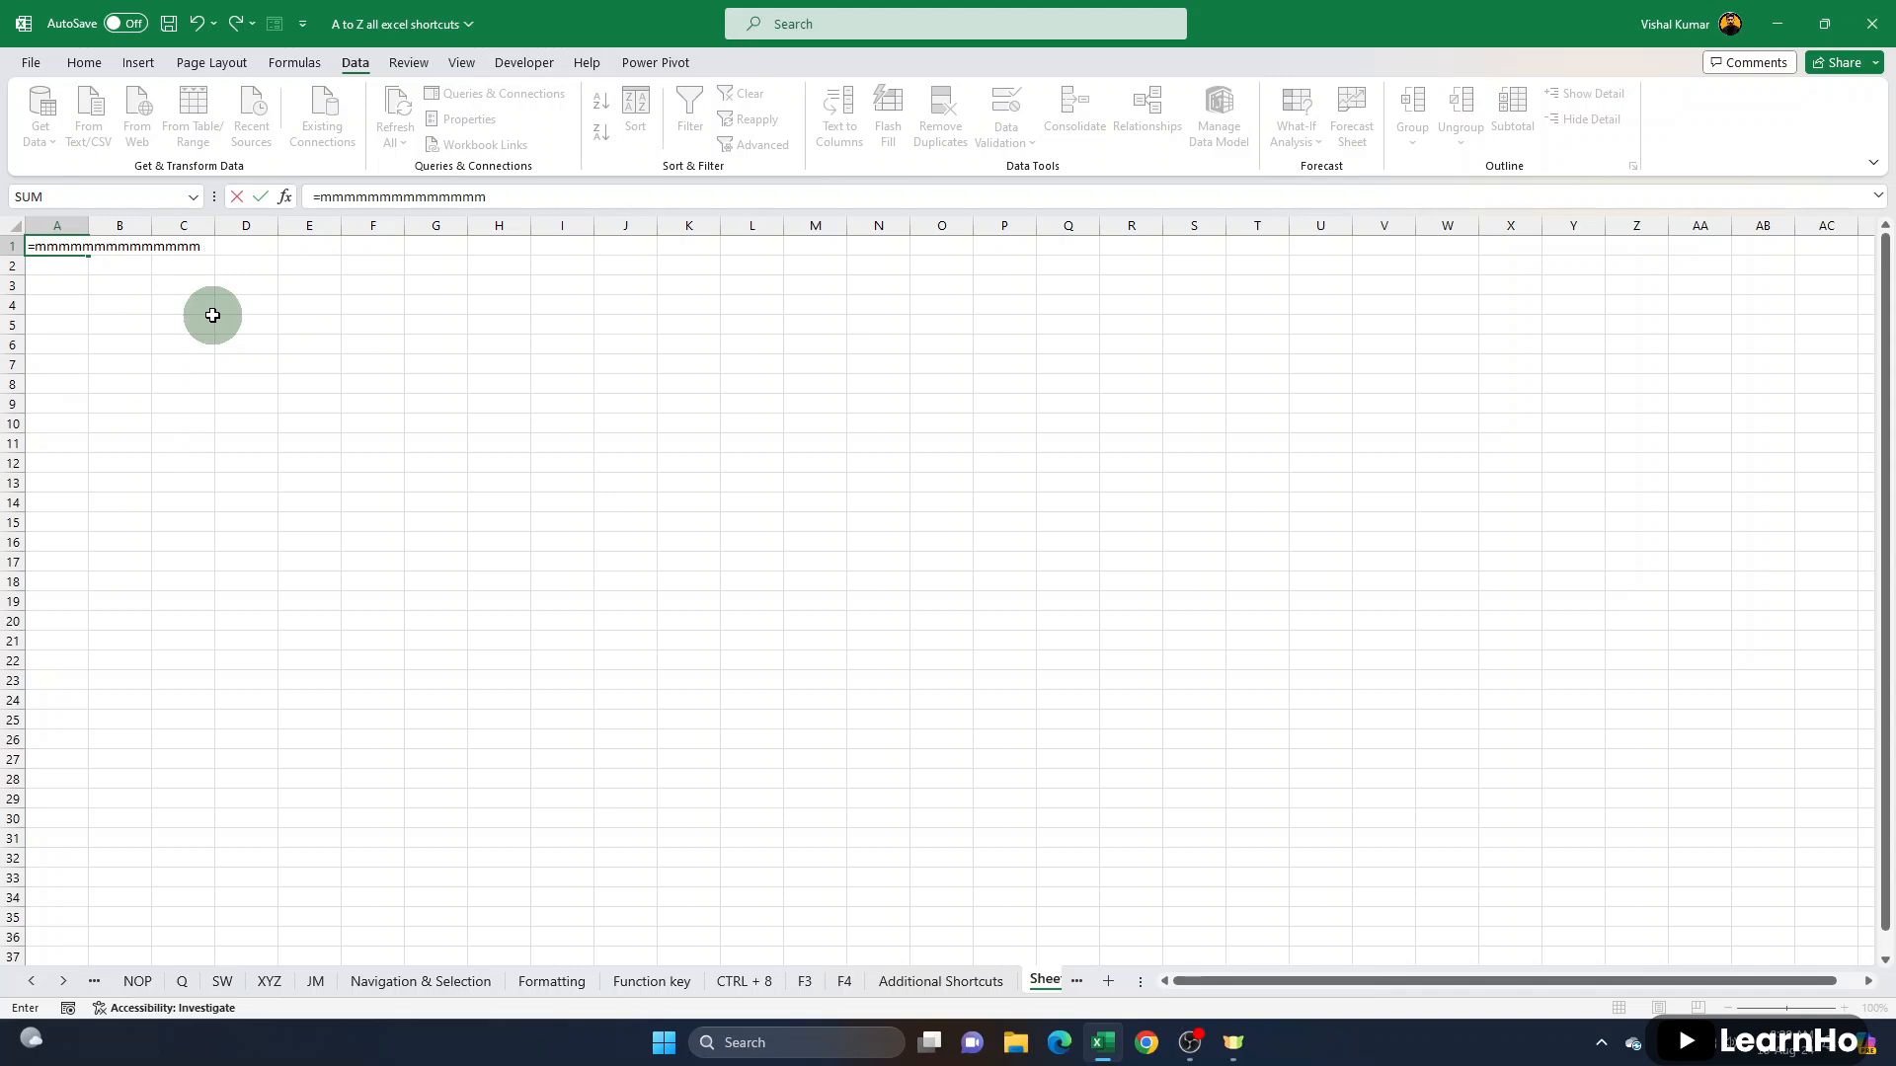
key(Escape)
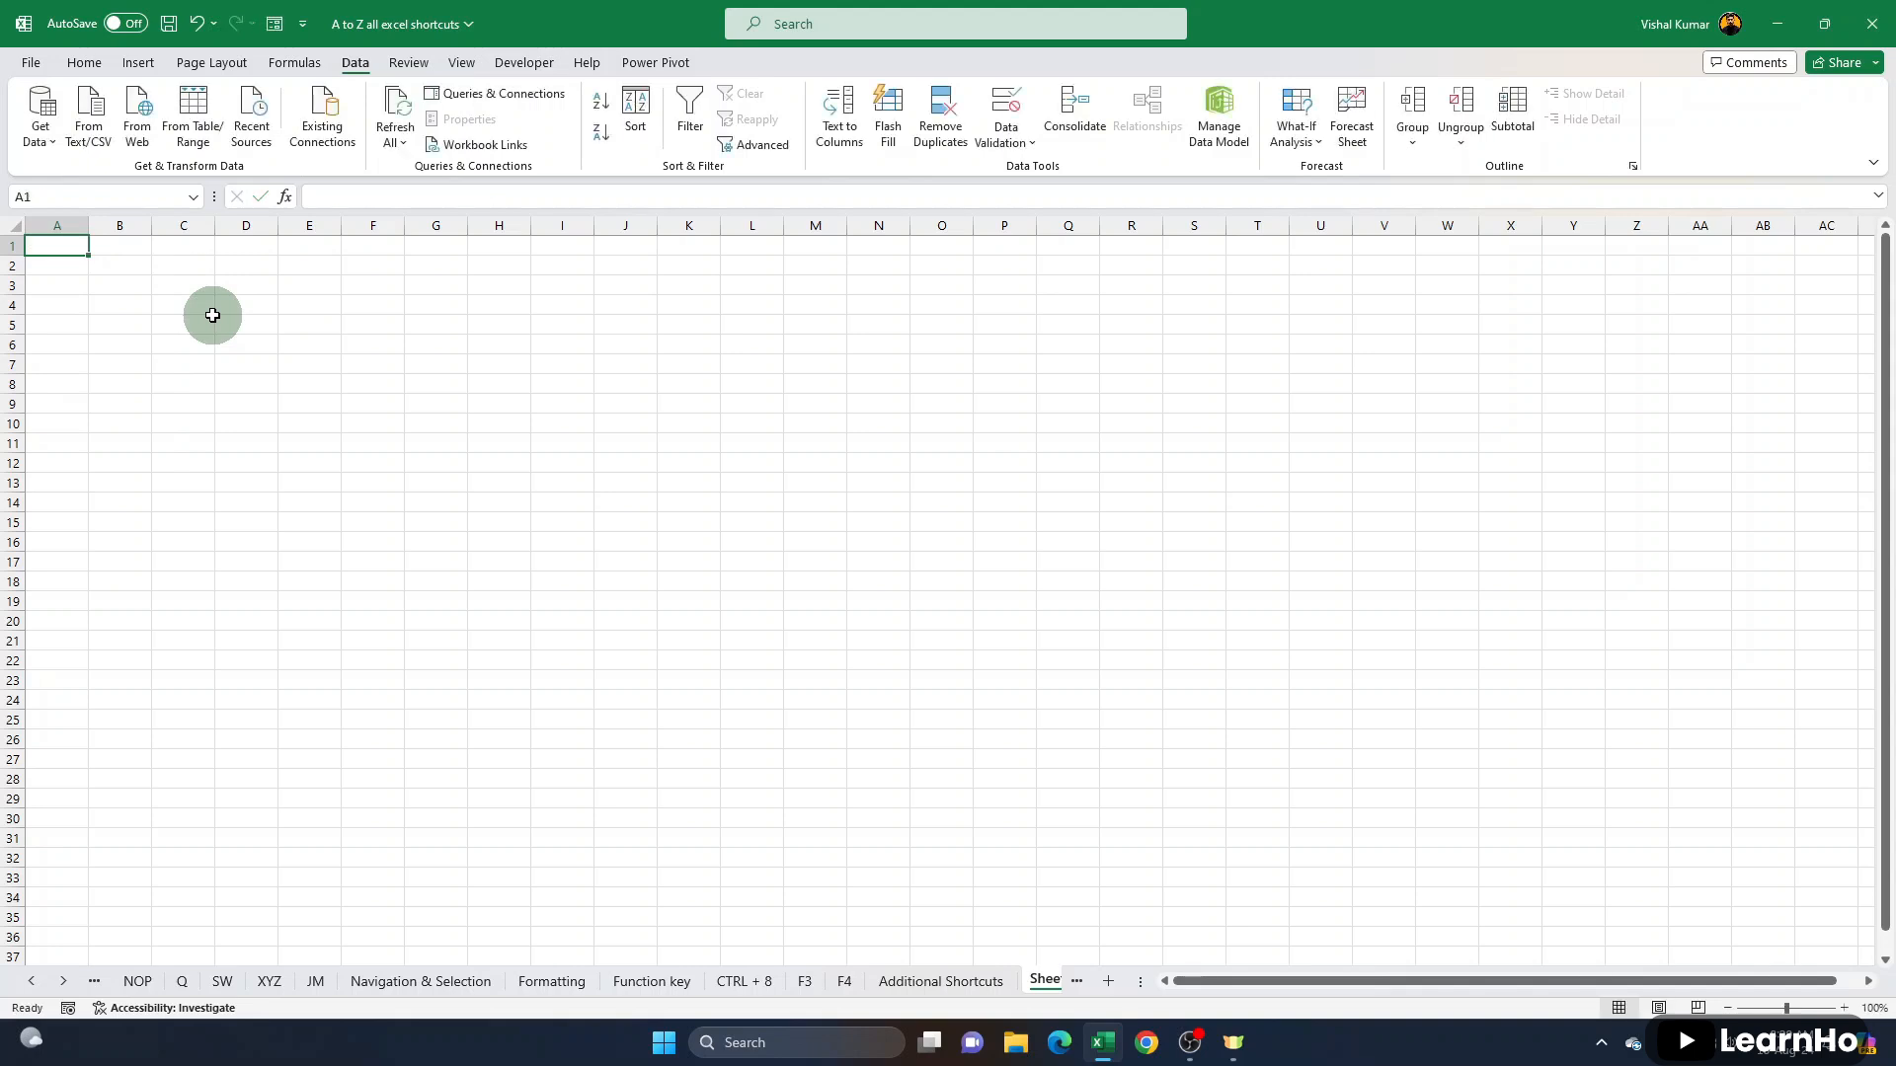
- Enter =mydata in cell A1 of the new sheet and select the returned table, A1:G13
text(=mydata)
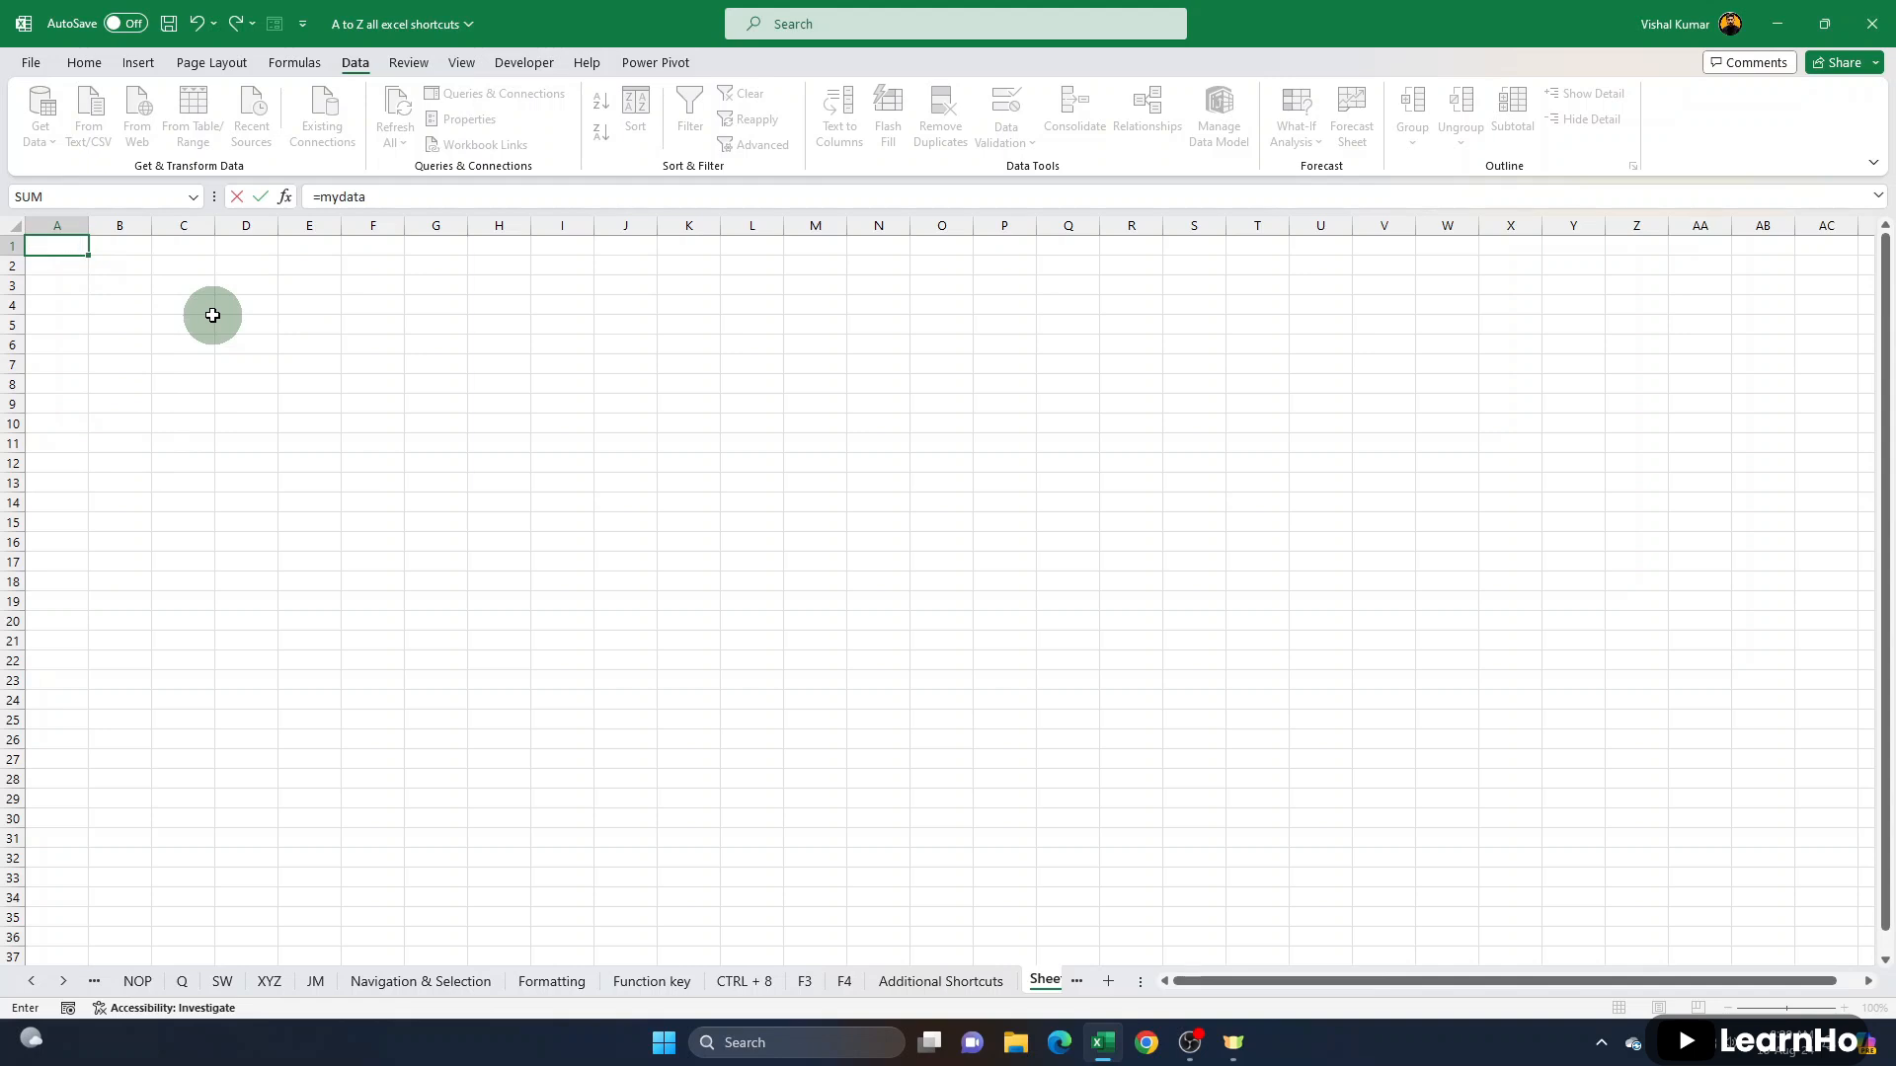
key(Return)
click(73, 256)
drag(72, 257, 453, 494)
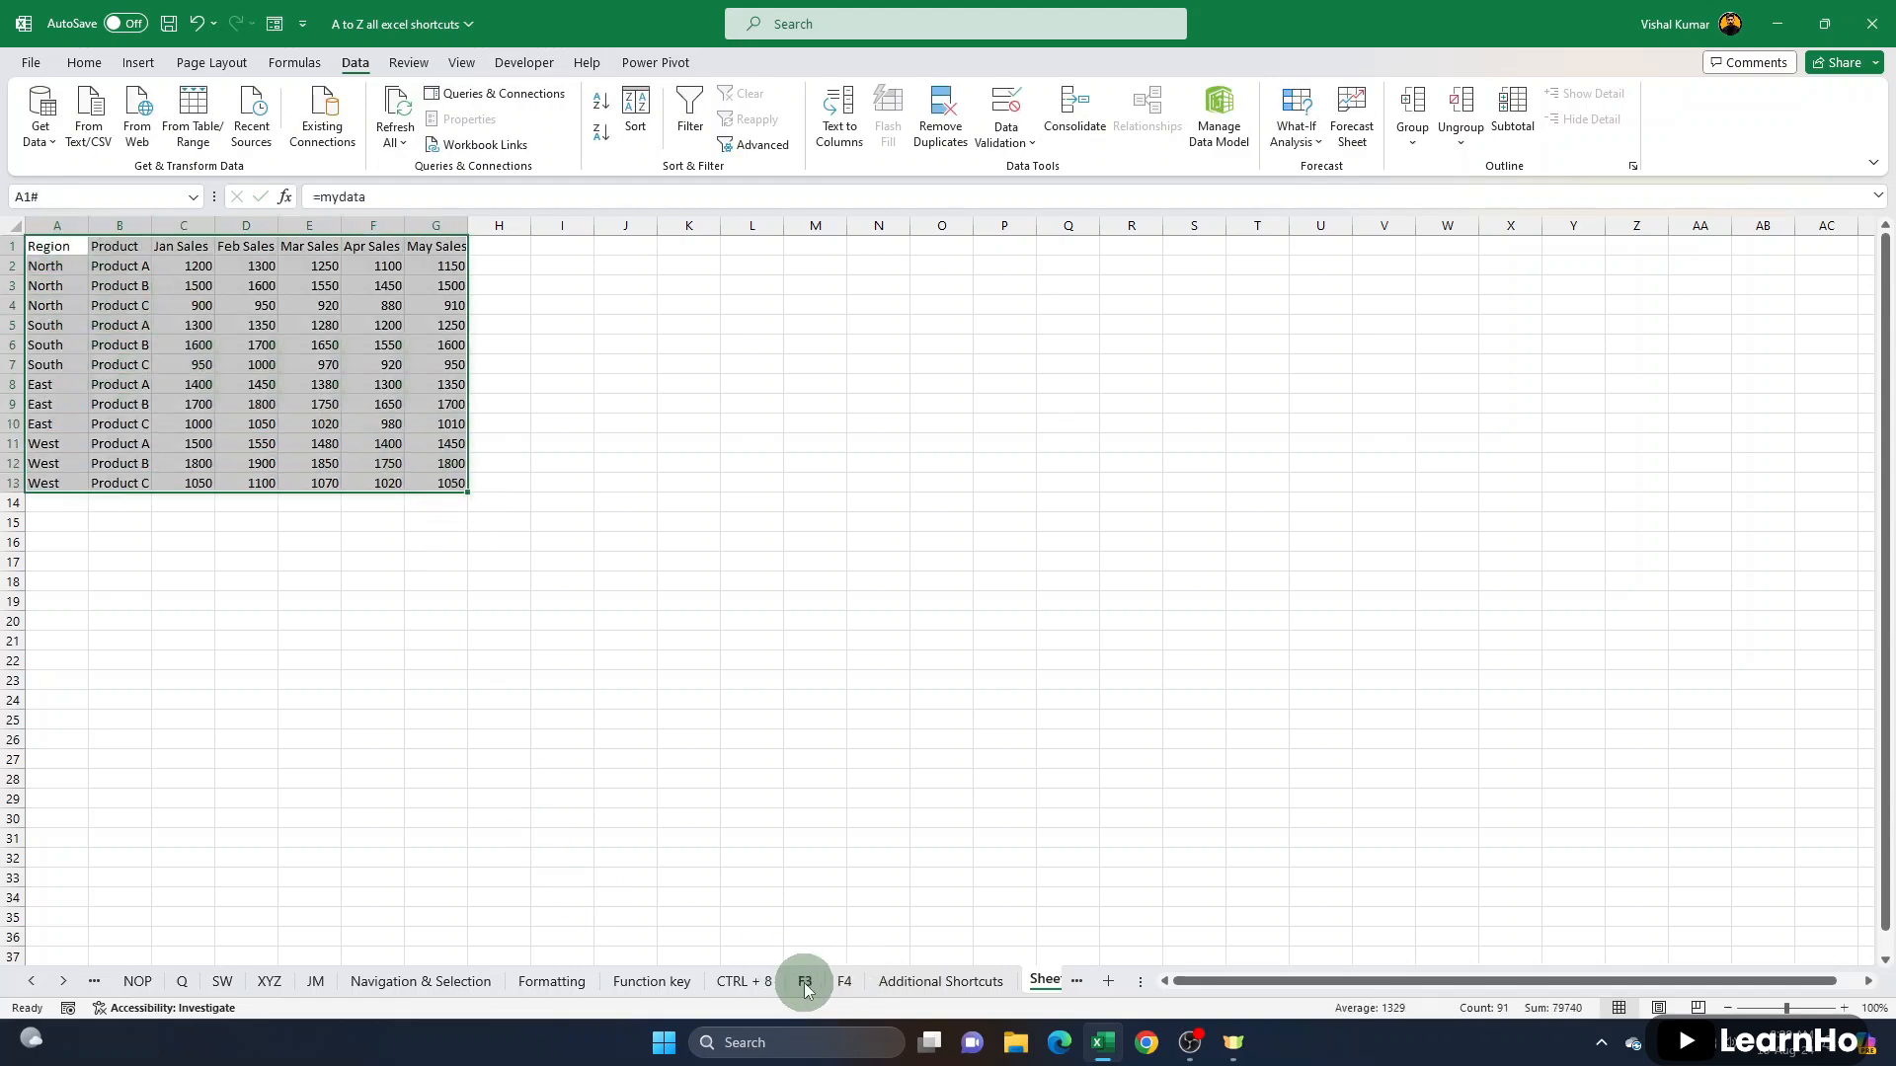
- On the F3 sheet, name the Jan Sales column range C1:C13 jansales
click(804, 982)
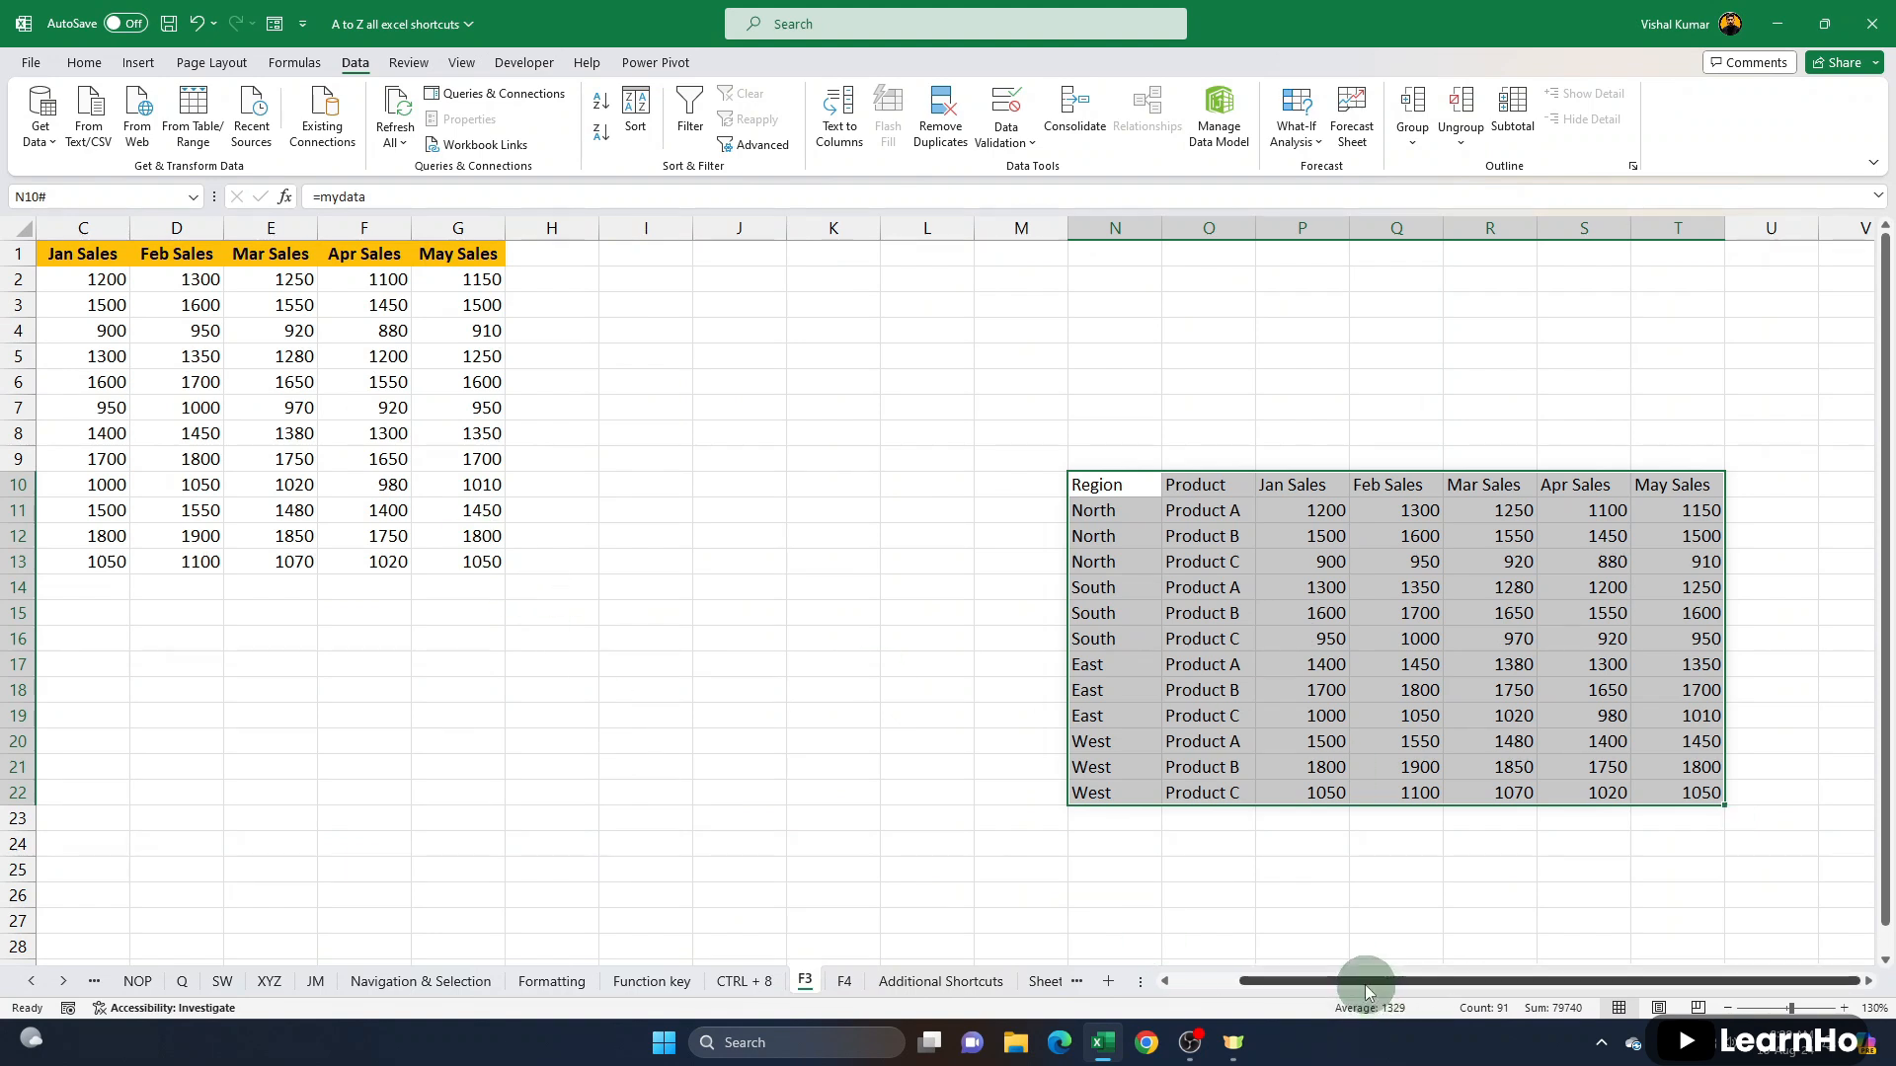
drag(1366, 983, 1300, 983)
drag(281, 253, 297, 563)
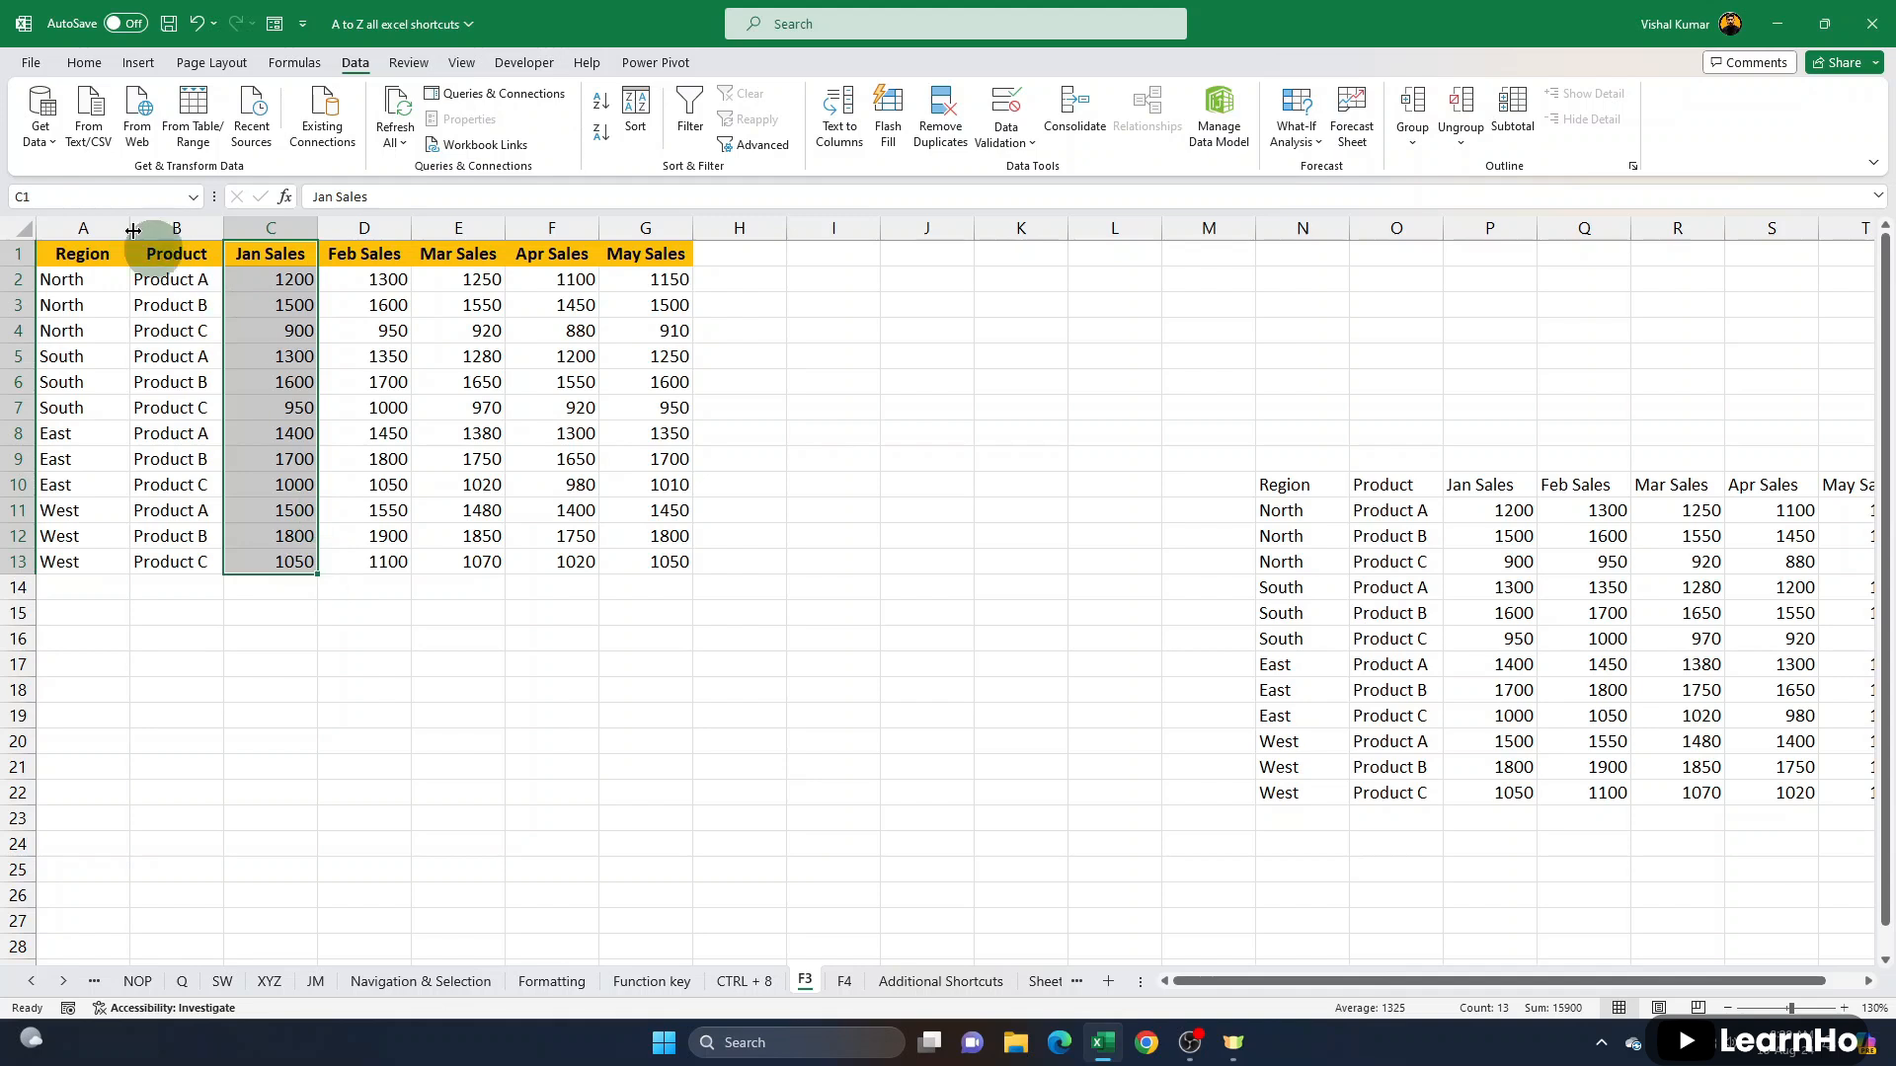
click(89, 198)
text(jansales)
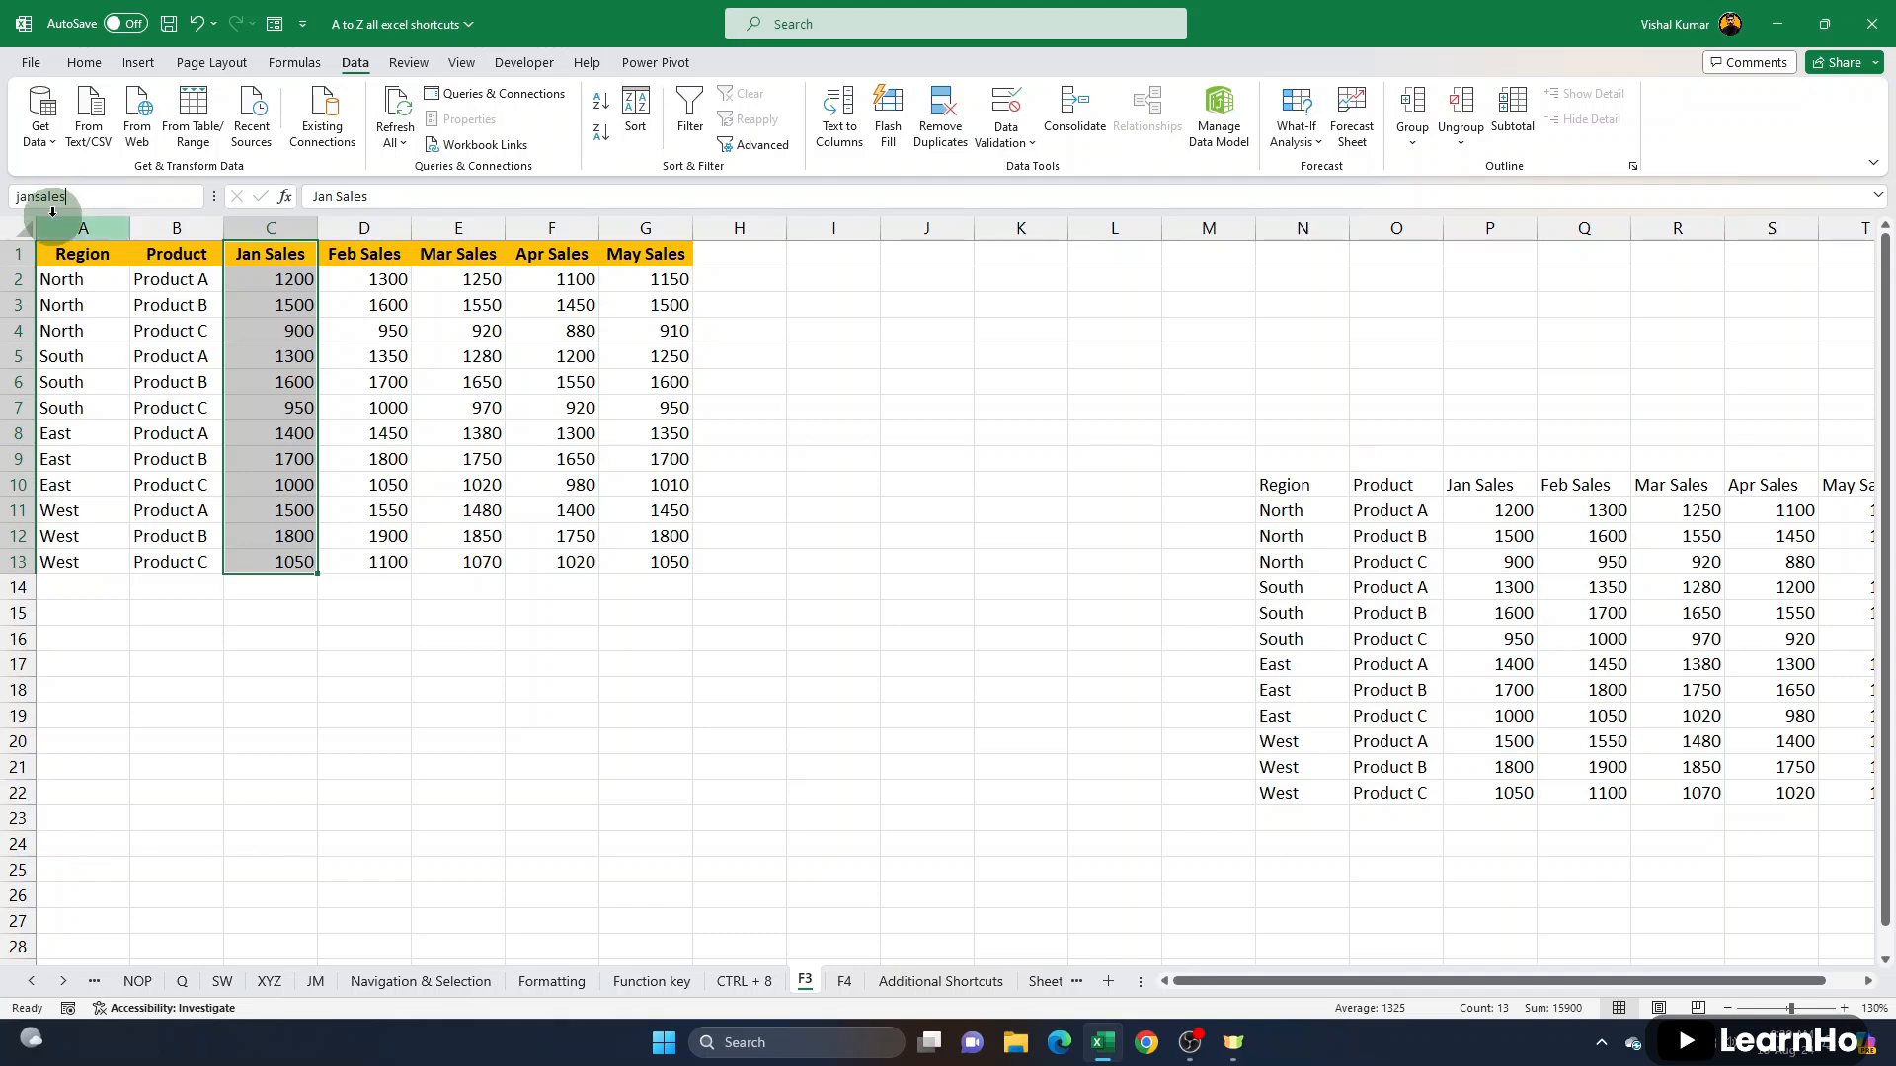
key(Return)
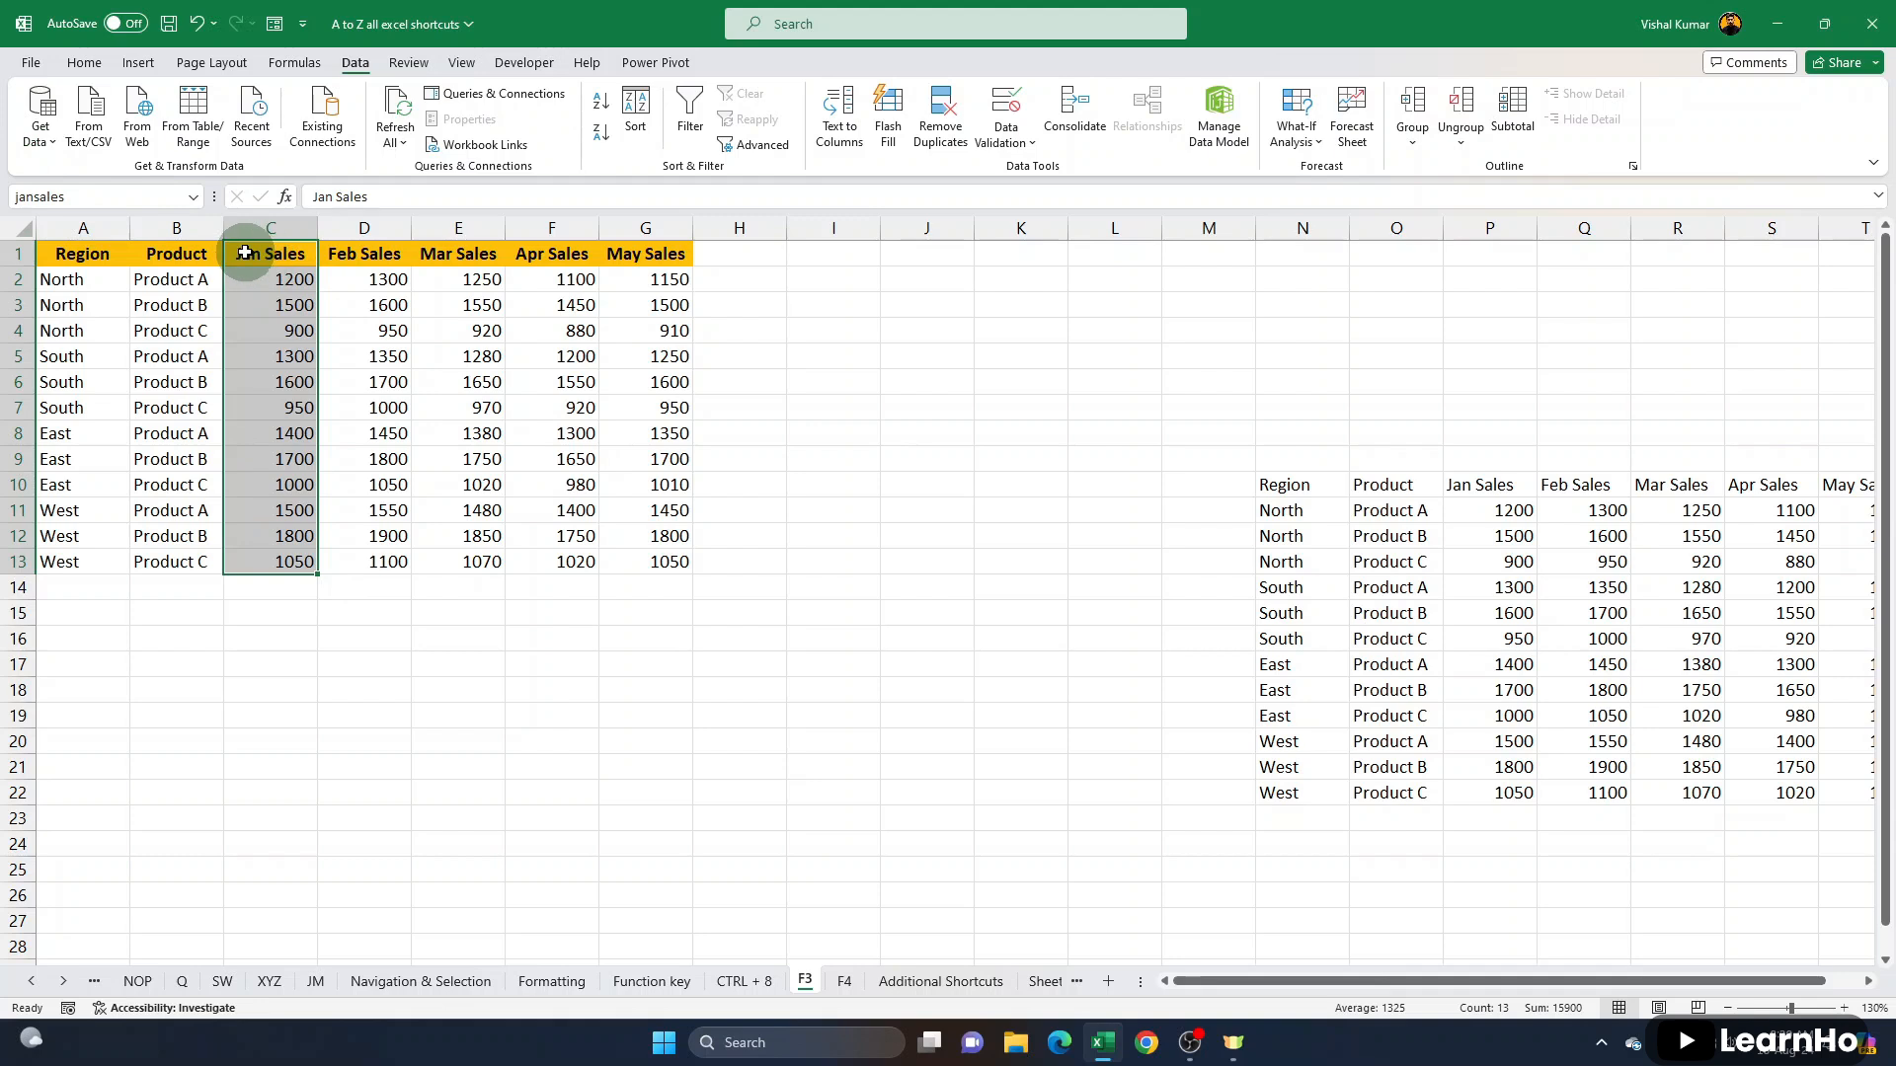
- On the F3 sheet, enter =SUM(jansales) in cell D17, inserting the range name from the Paste Name list
click(348, 687)
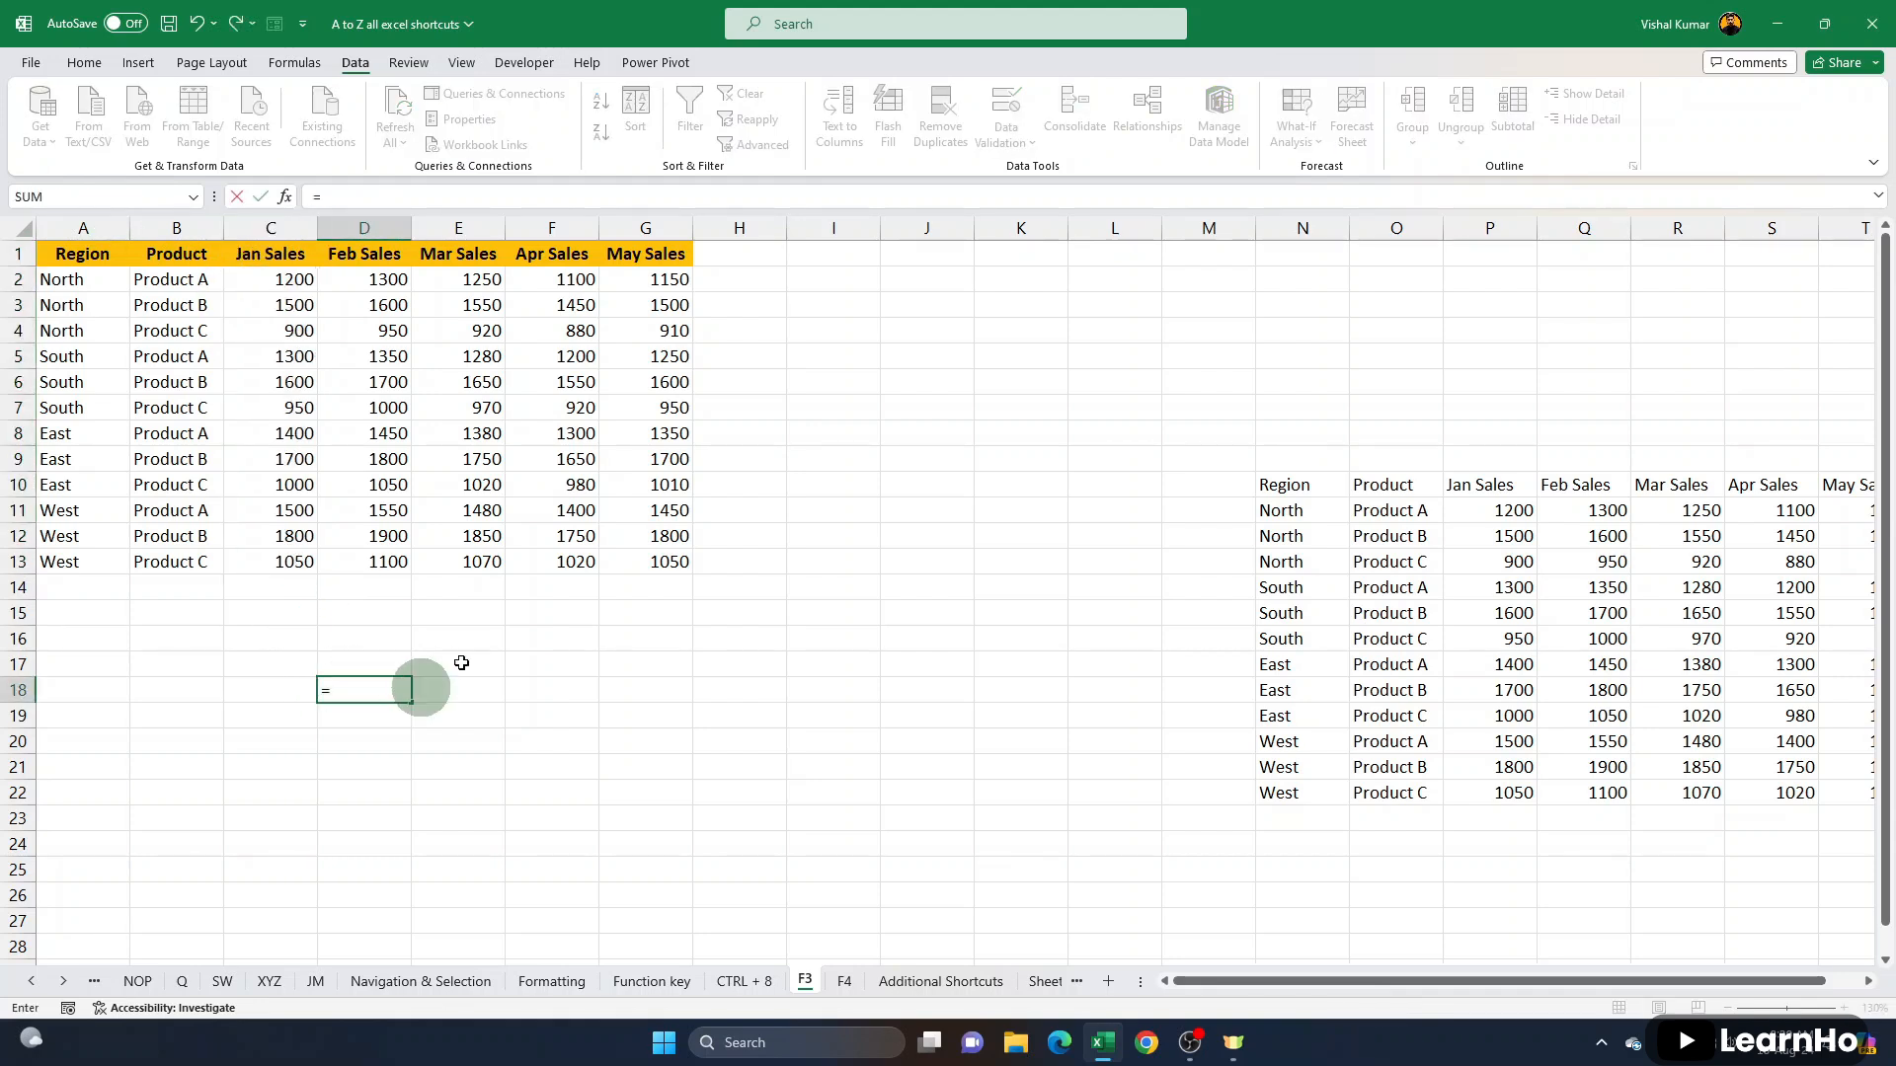
drag(287, 261, 288, 559)
click(391, 653)
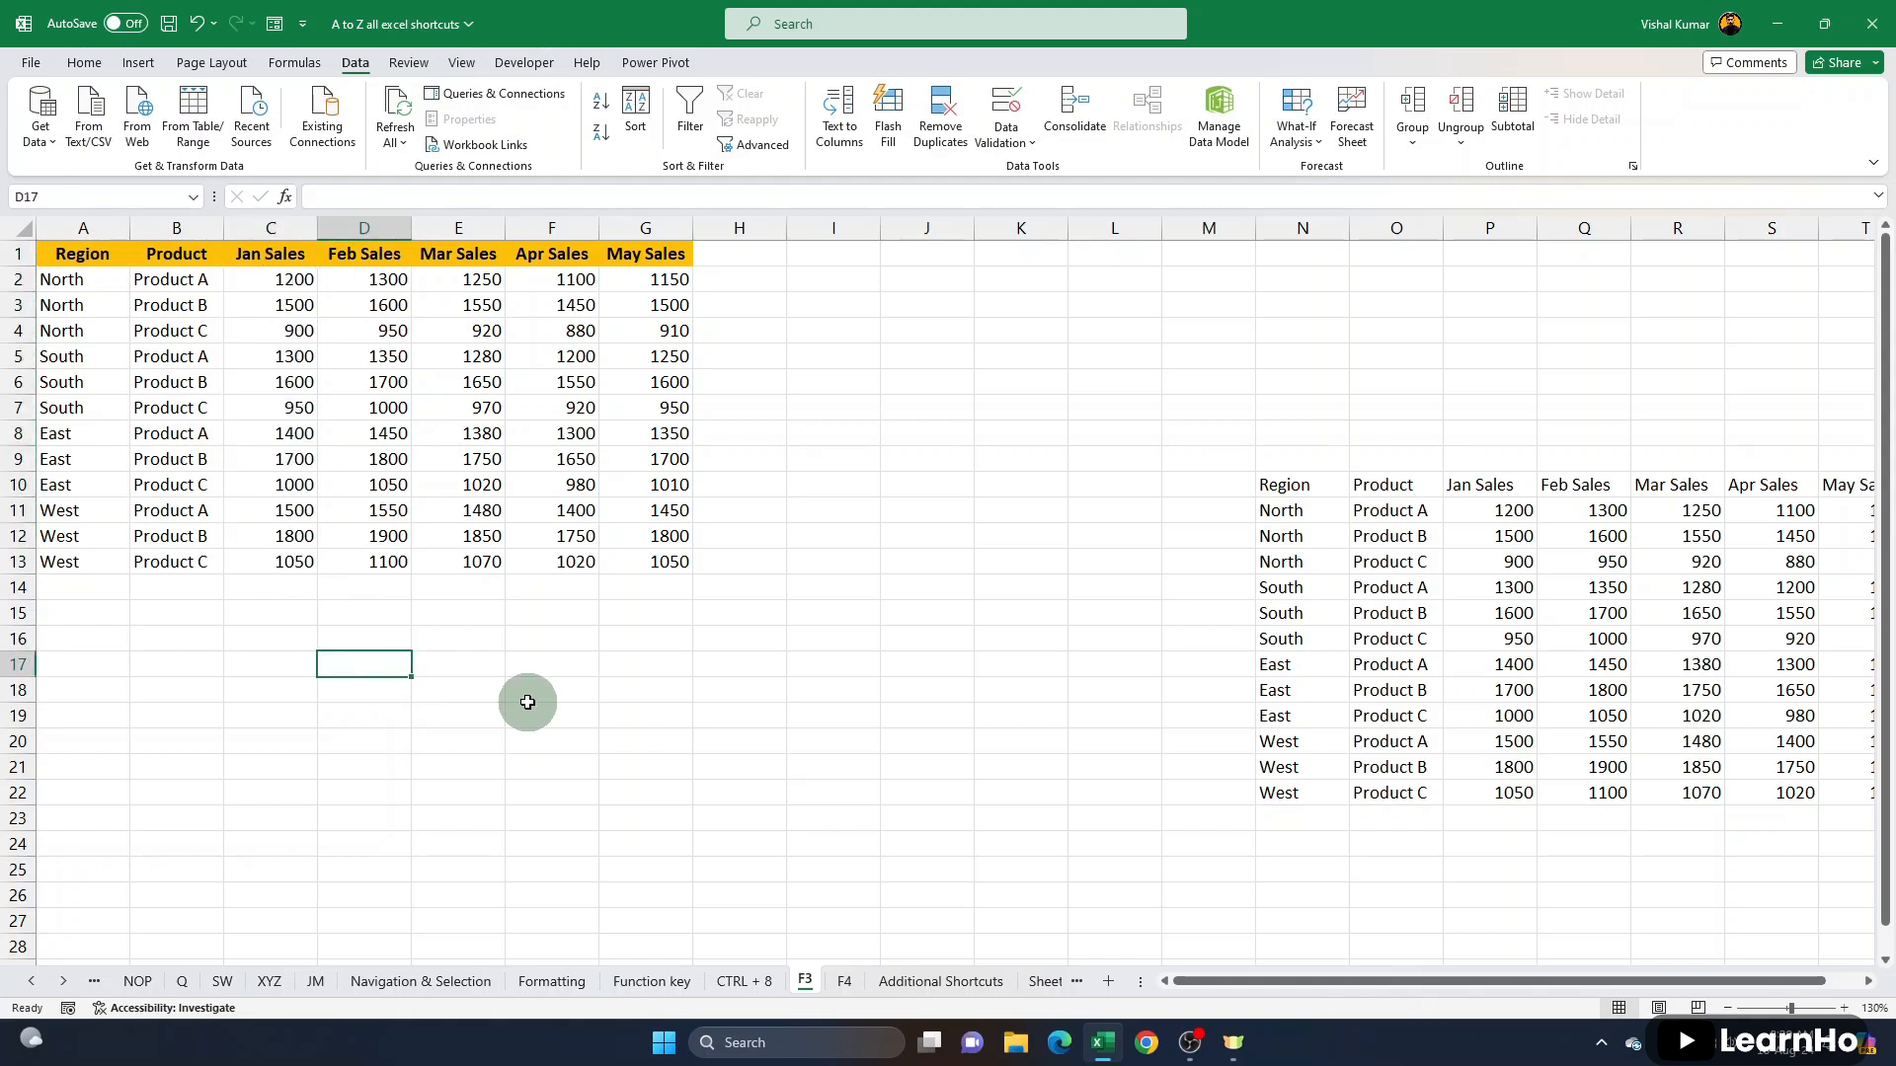
text(=sum)
key(Tab)
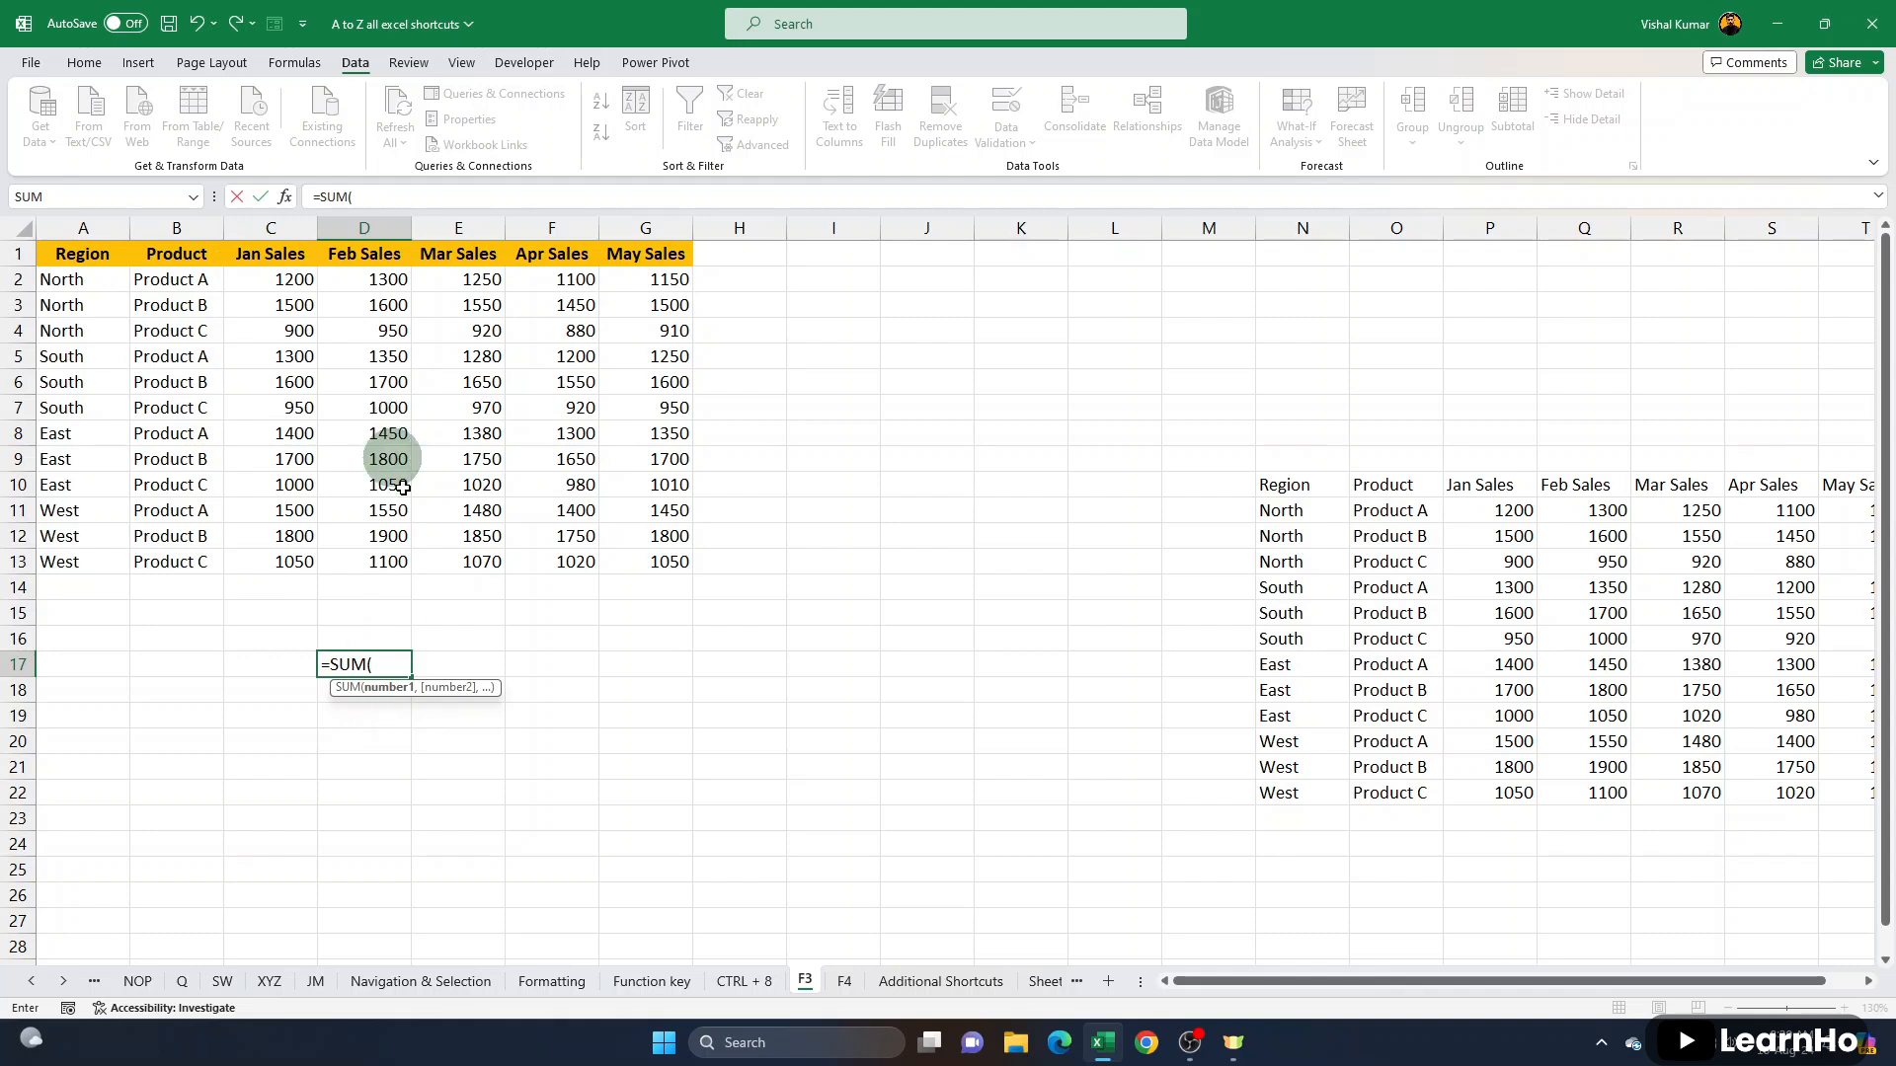
key(F3)
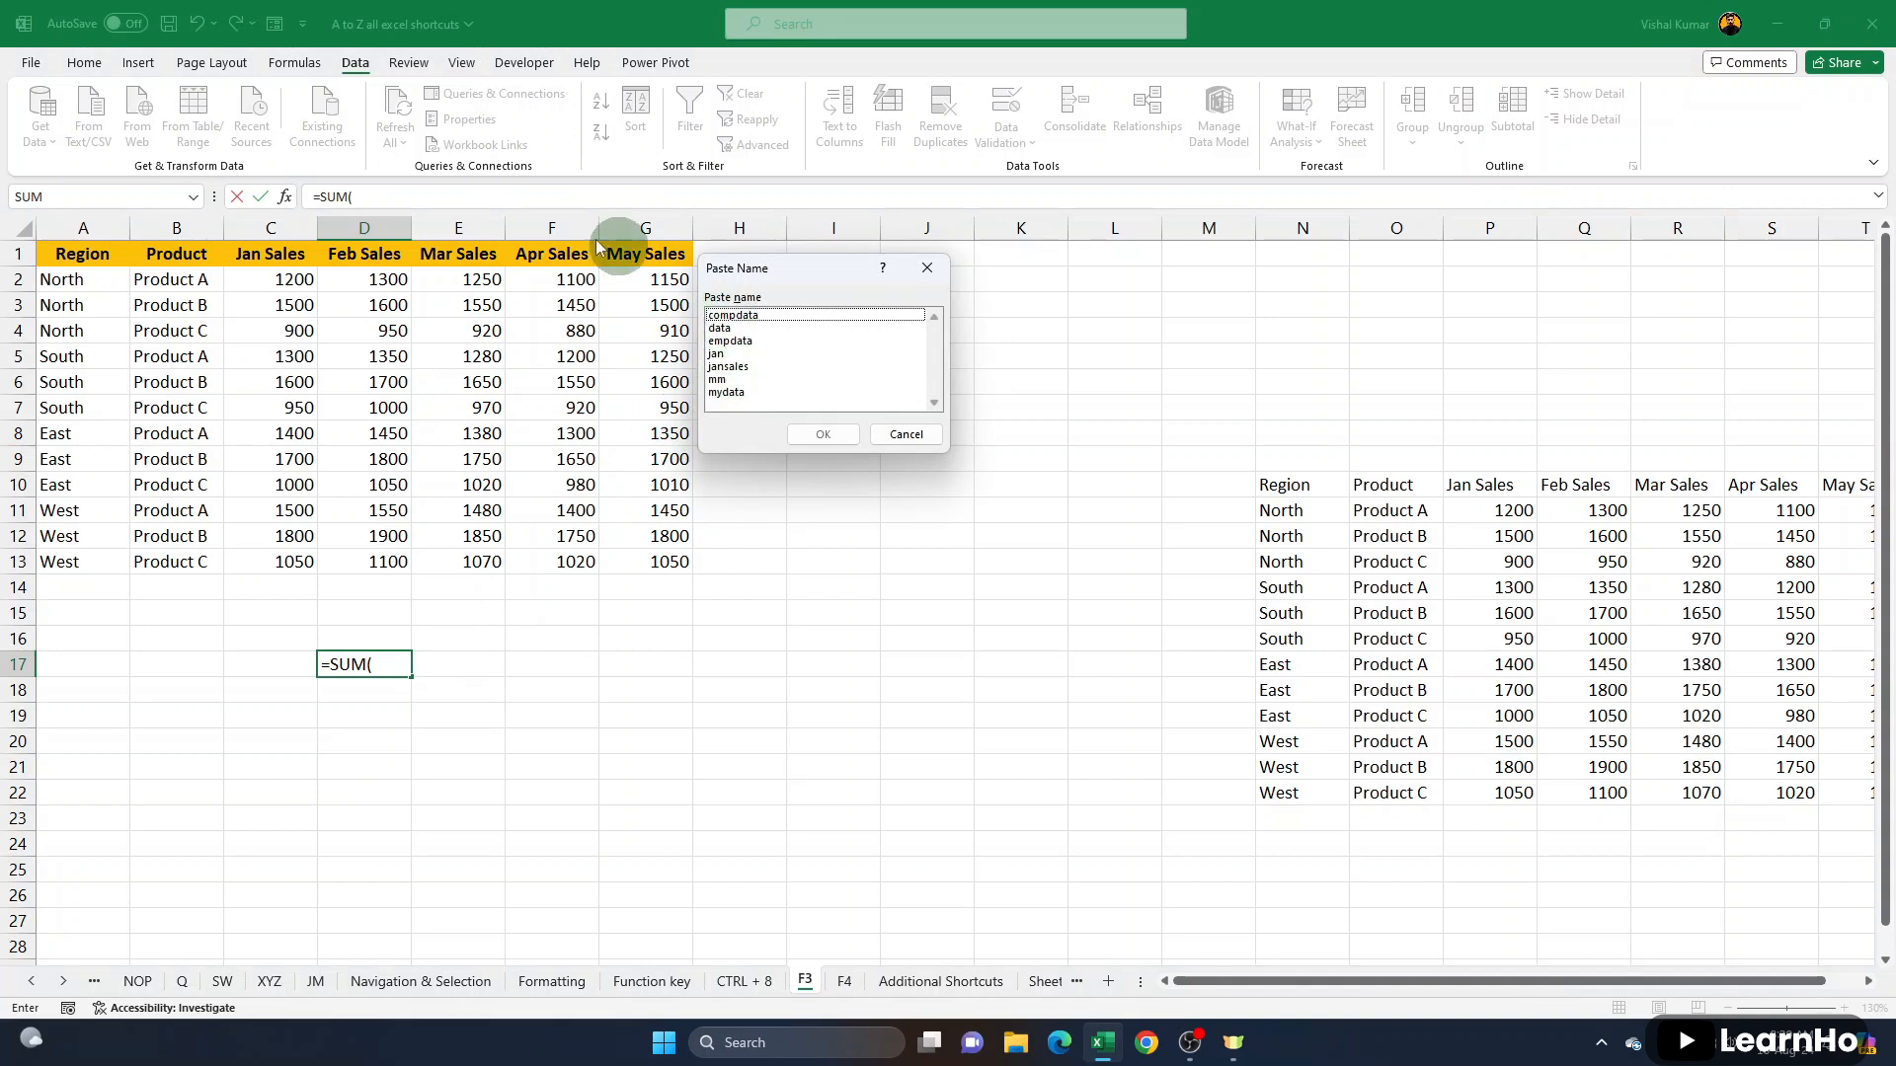
click(741, 368)
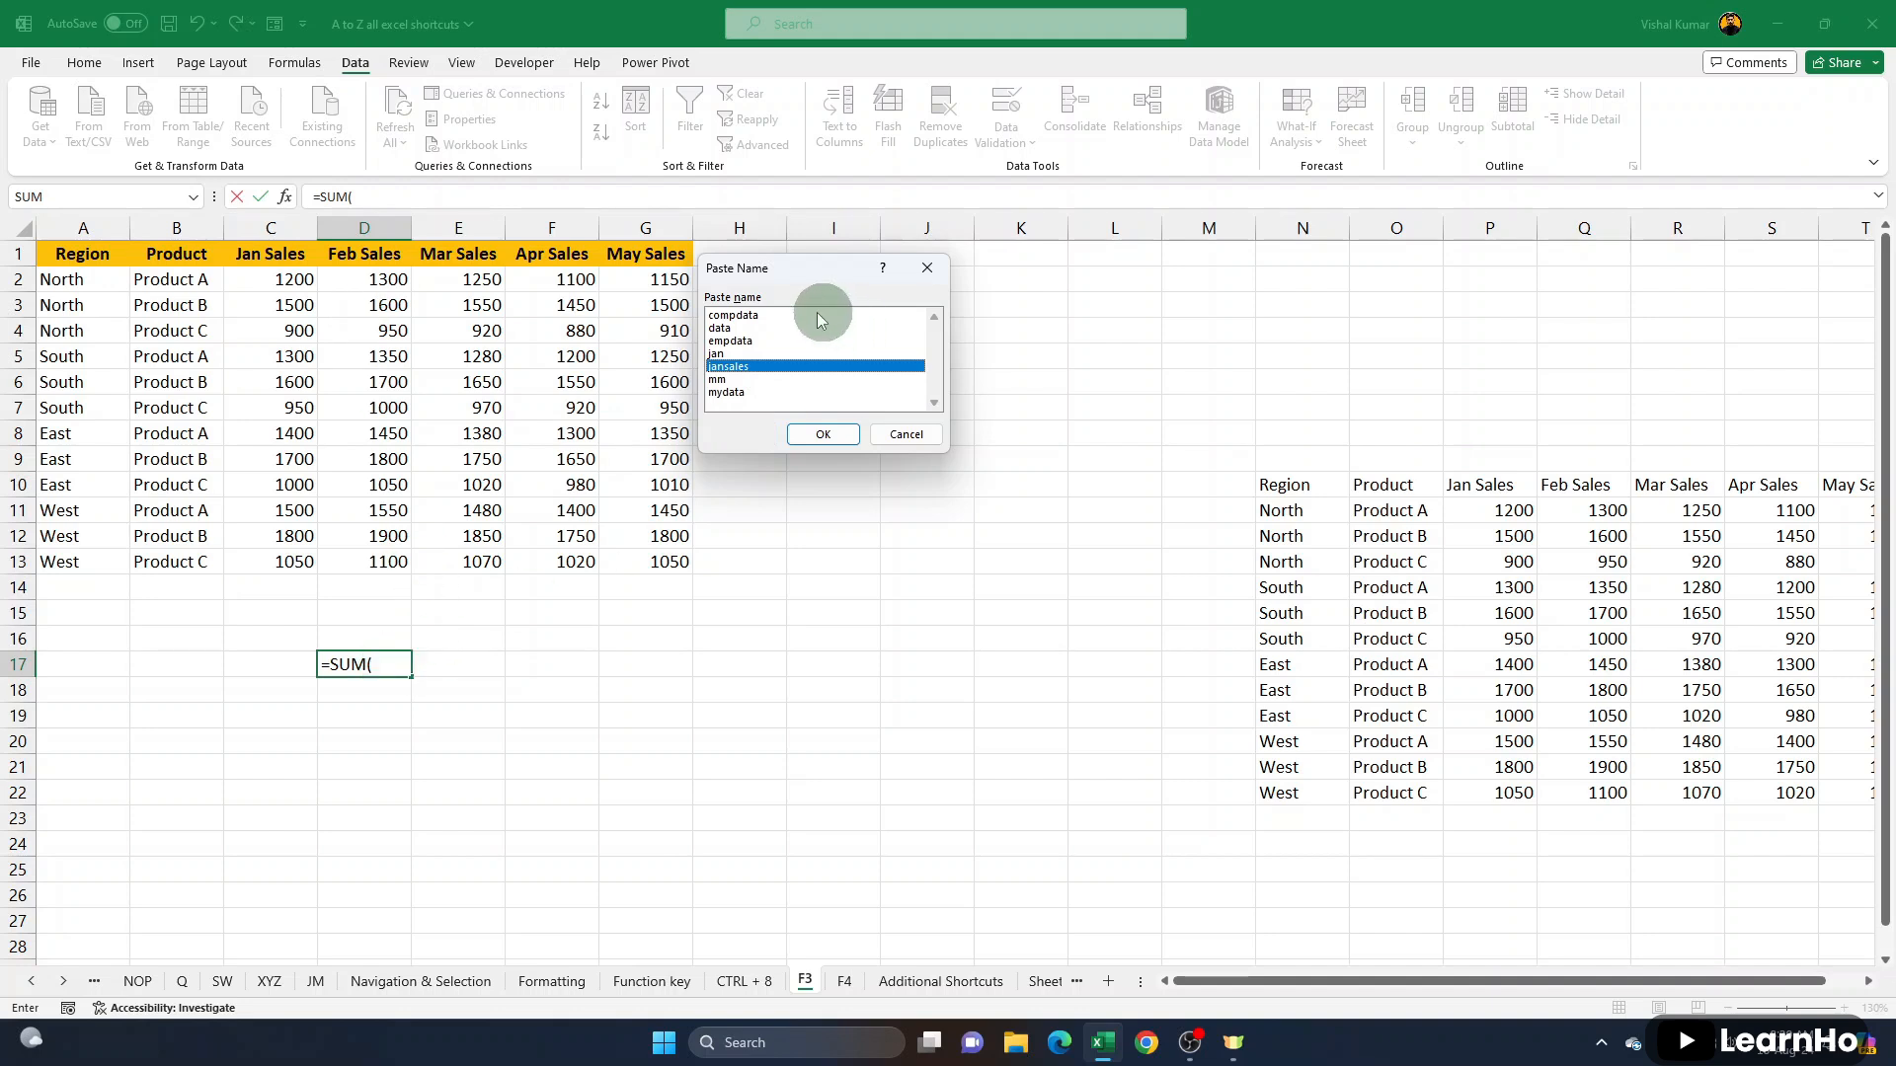
click(730, 328)
click(731, 393)
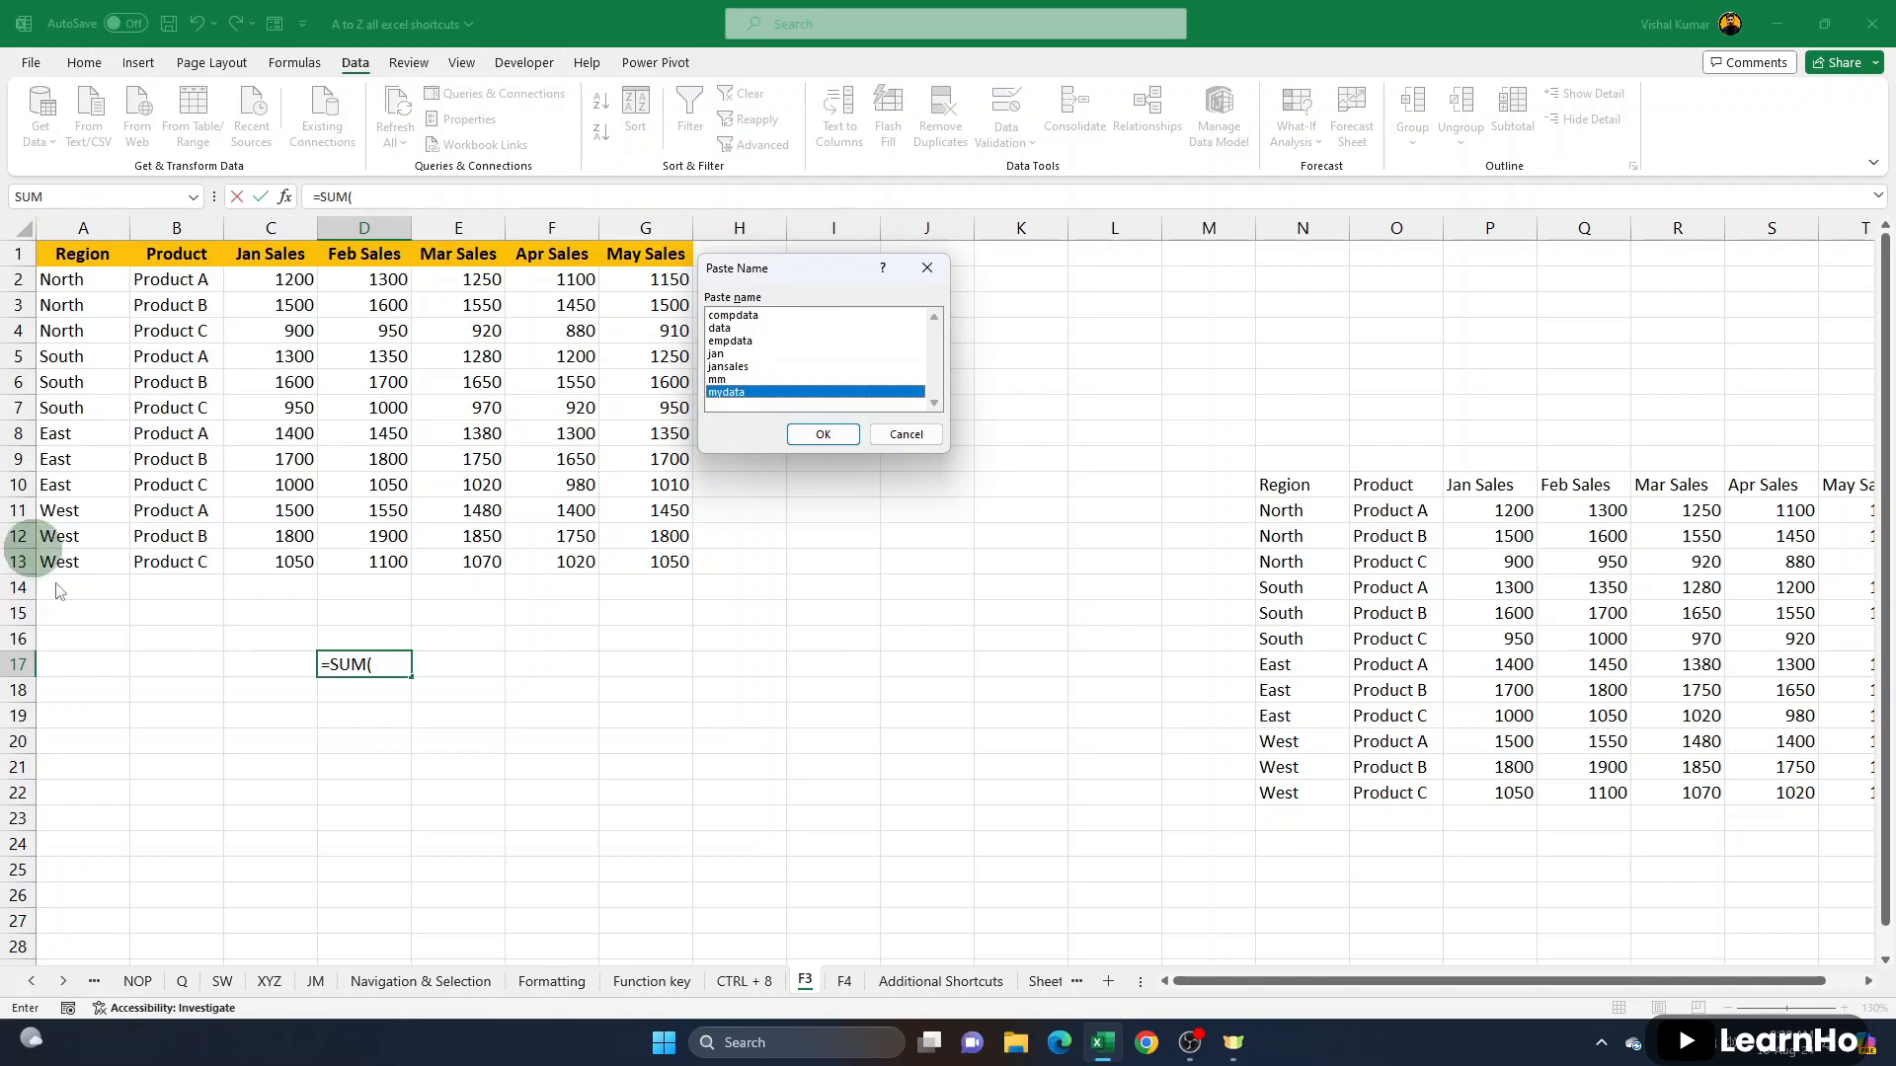
click(728, 367)
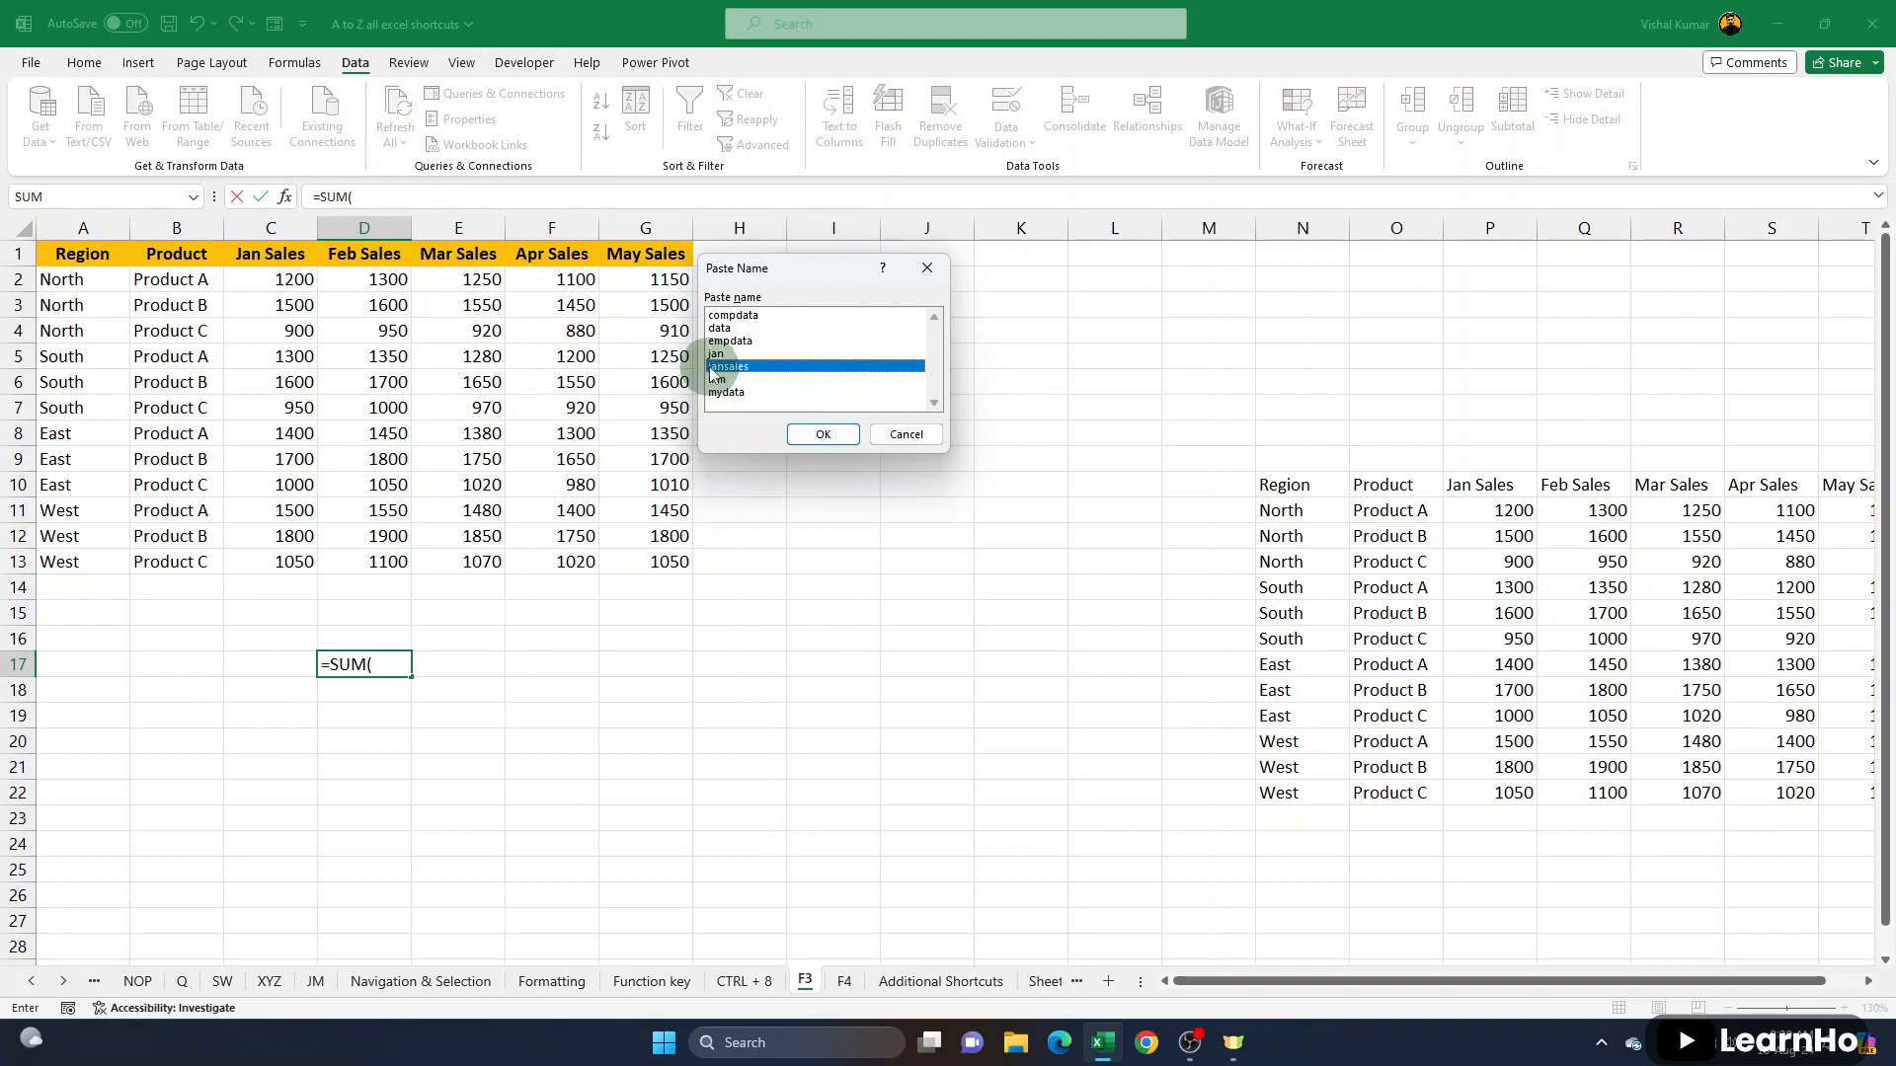
click(819, 434)
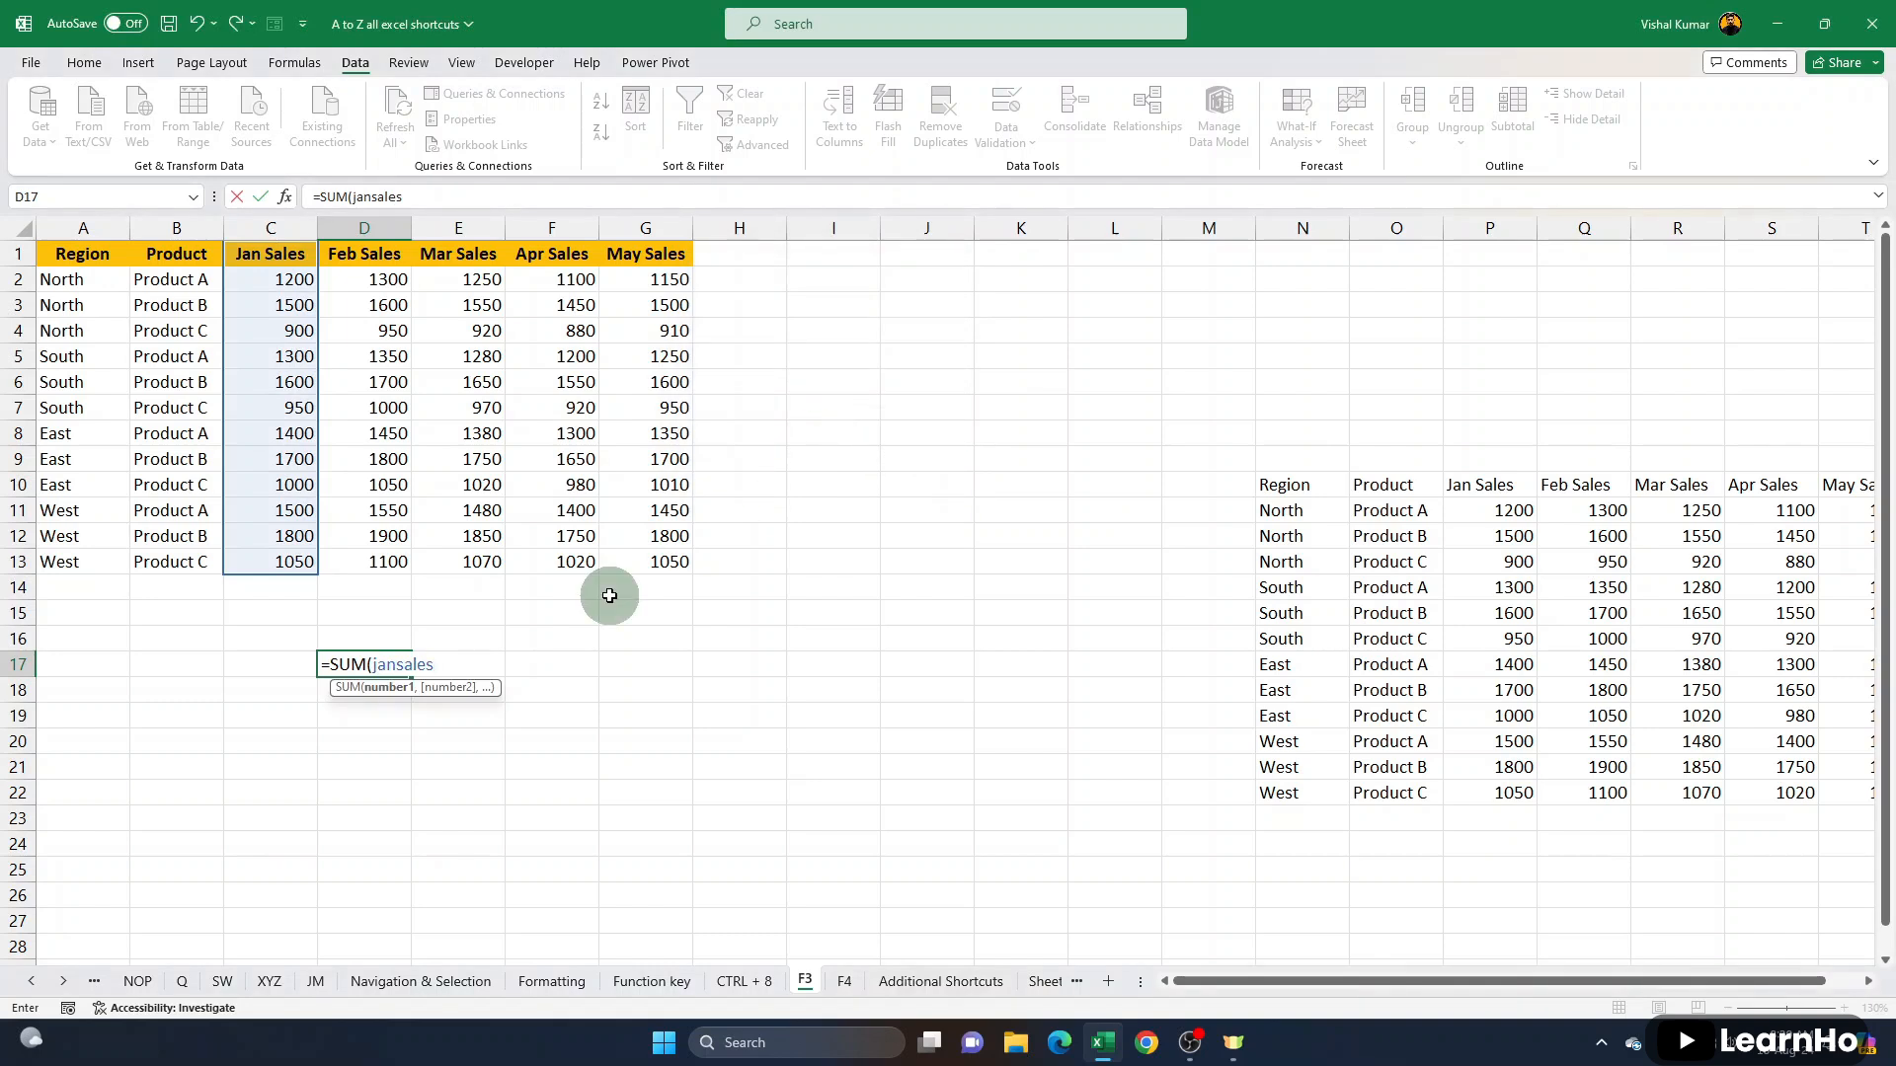
text())
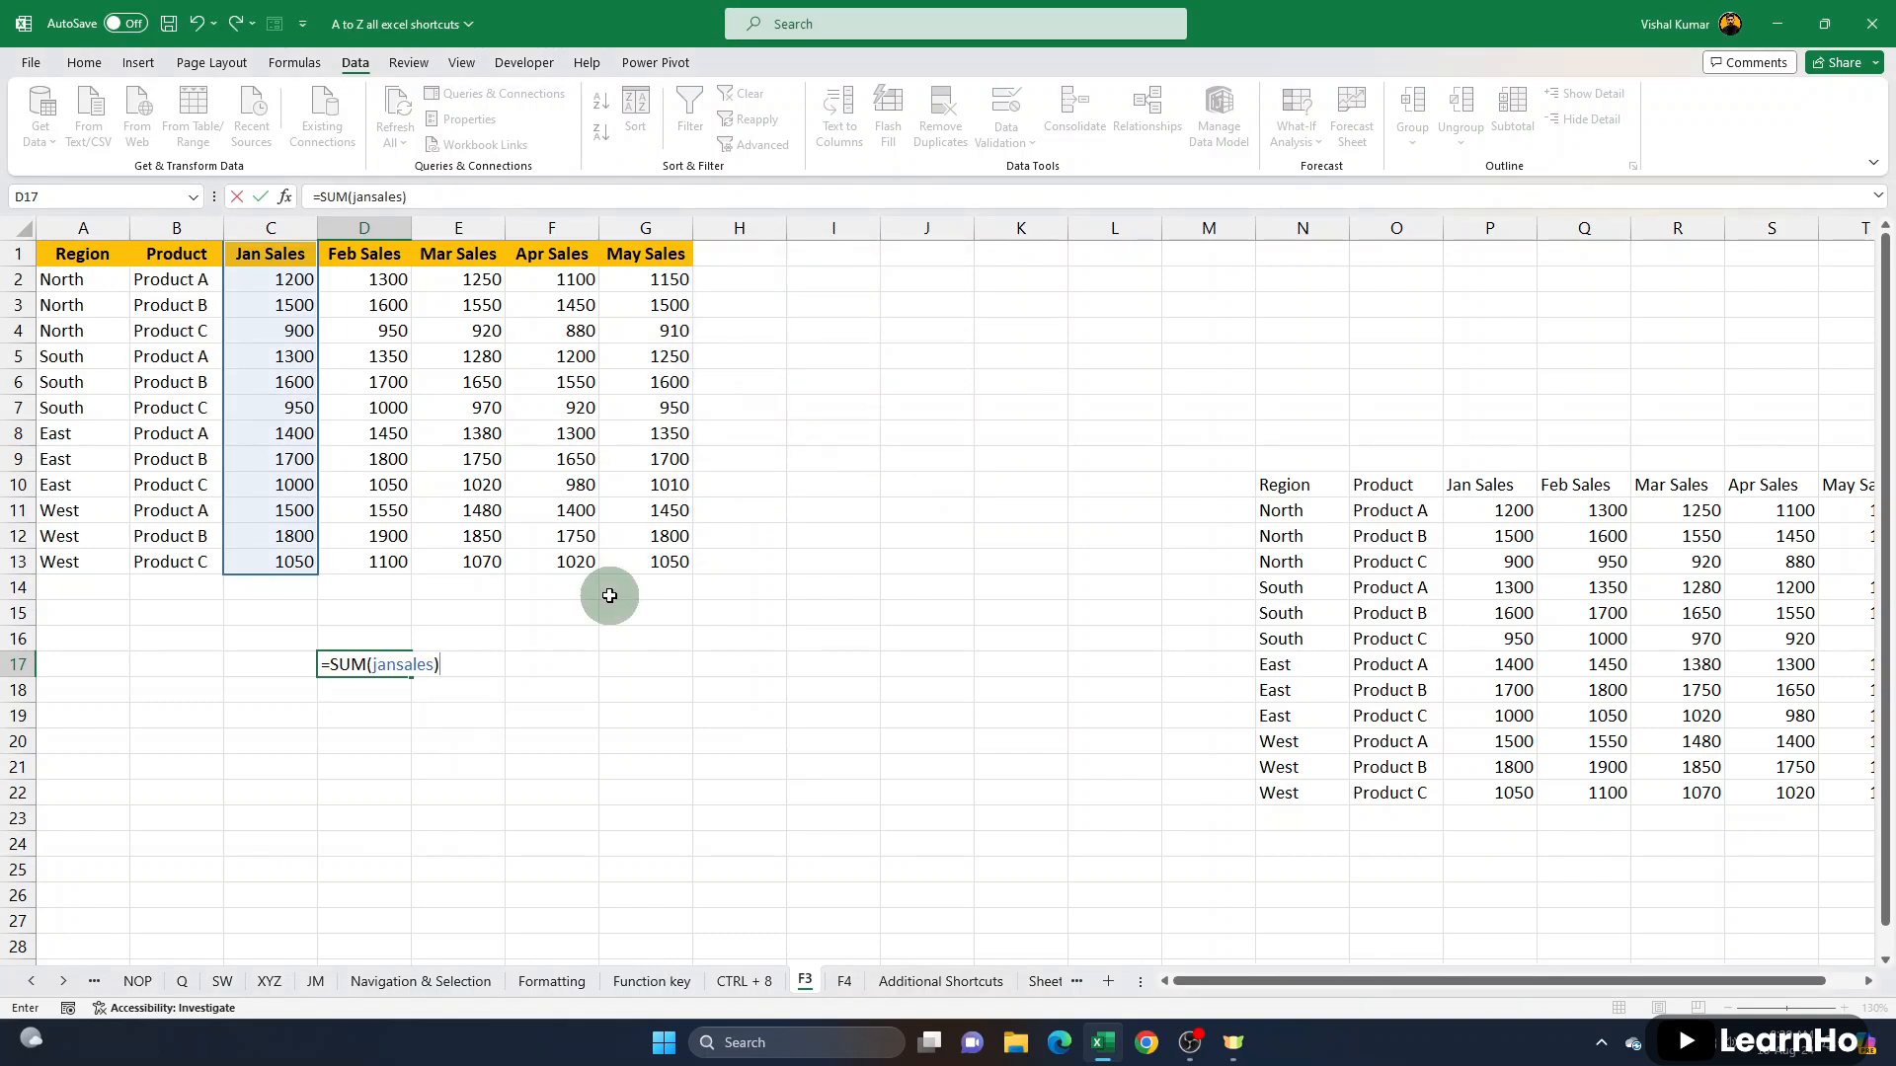
key(Return)
- Enter =AVERAGE(mydata) in cell D20, choosing mydata from the Paste Name list
click(405, 753)
text(=aver)
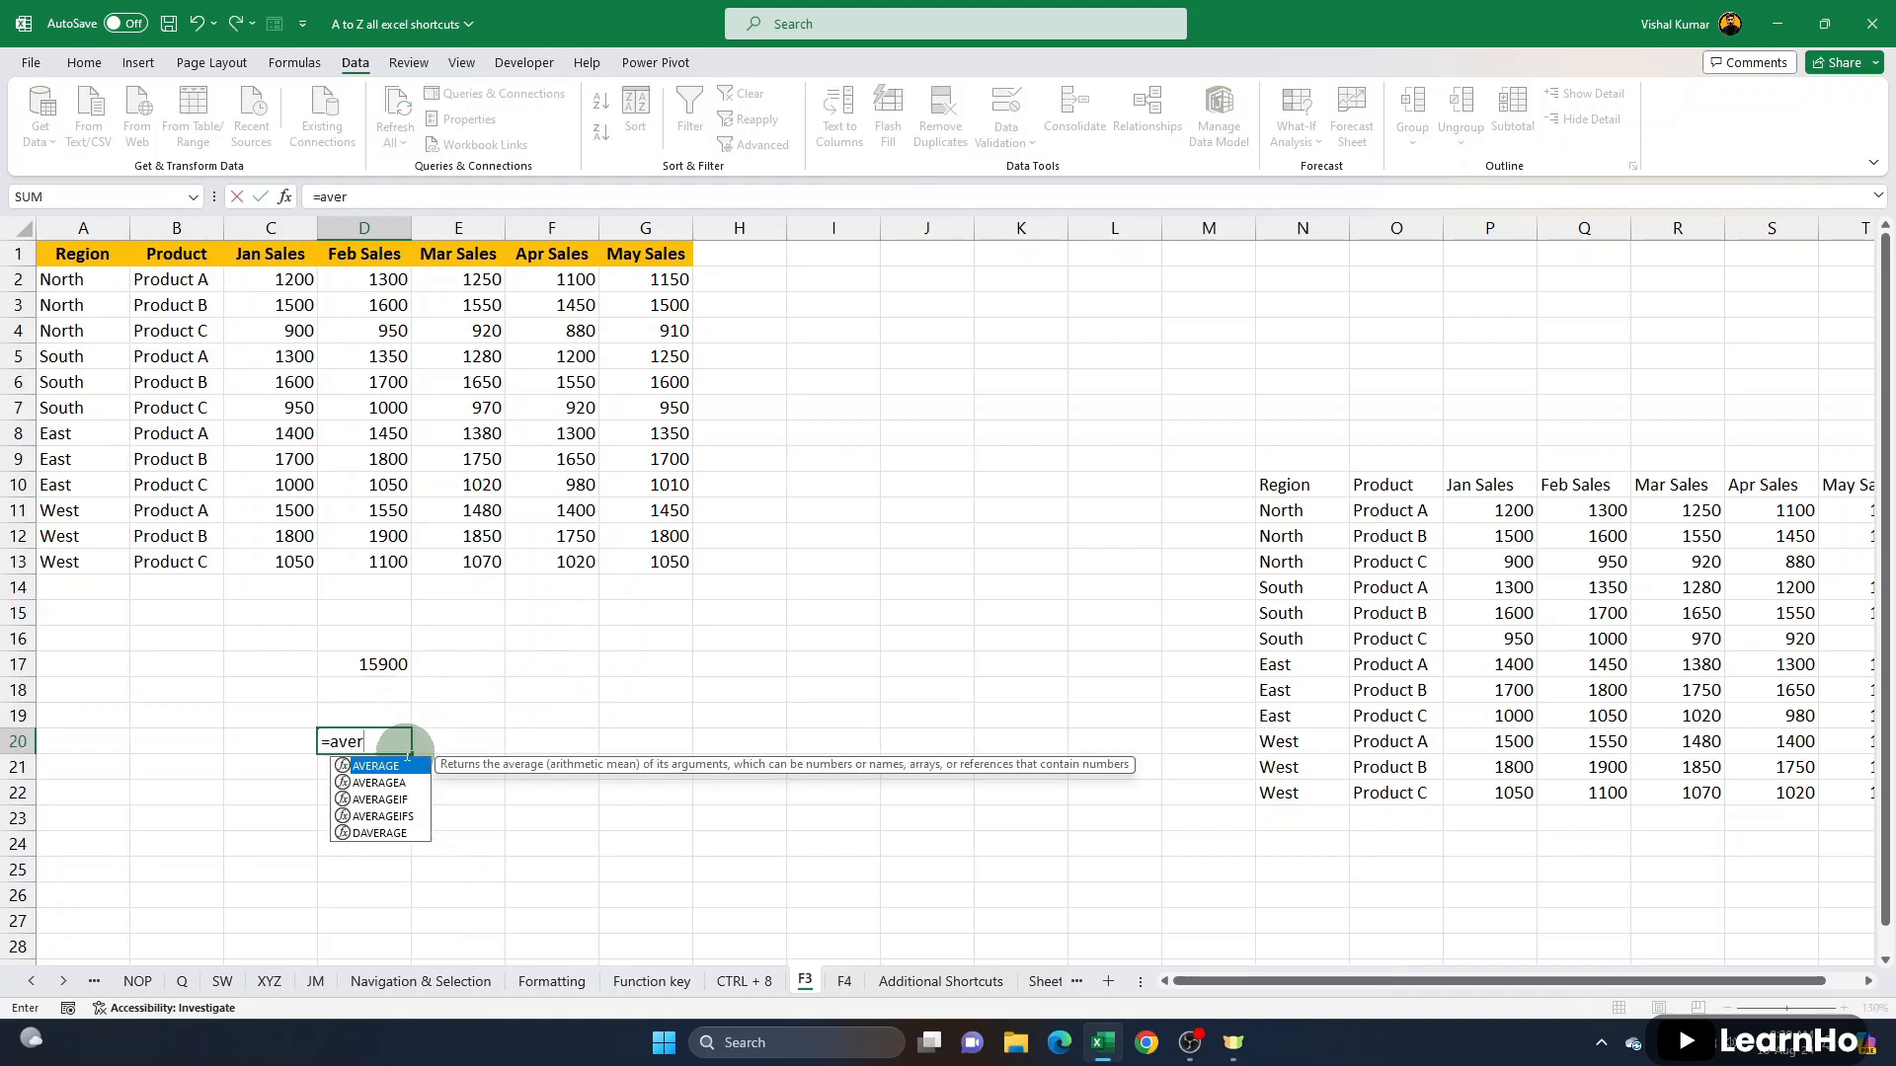
key(Tab)
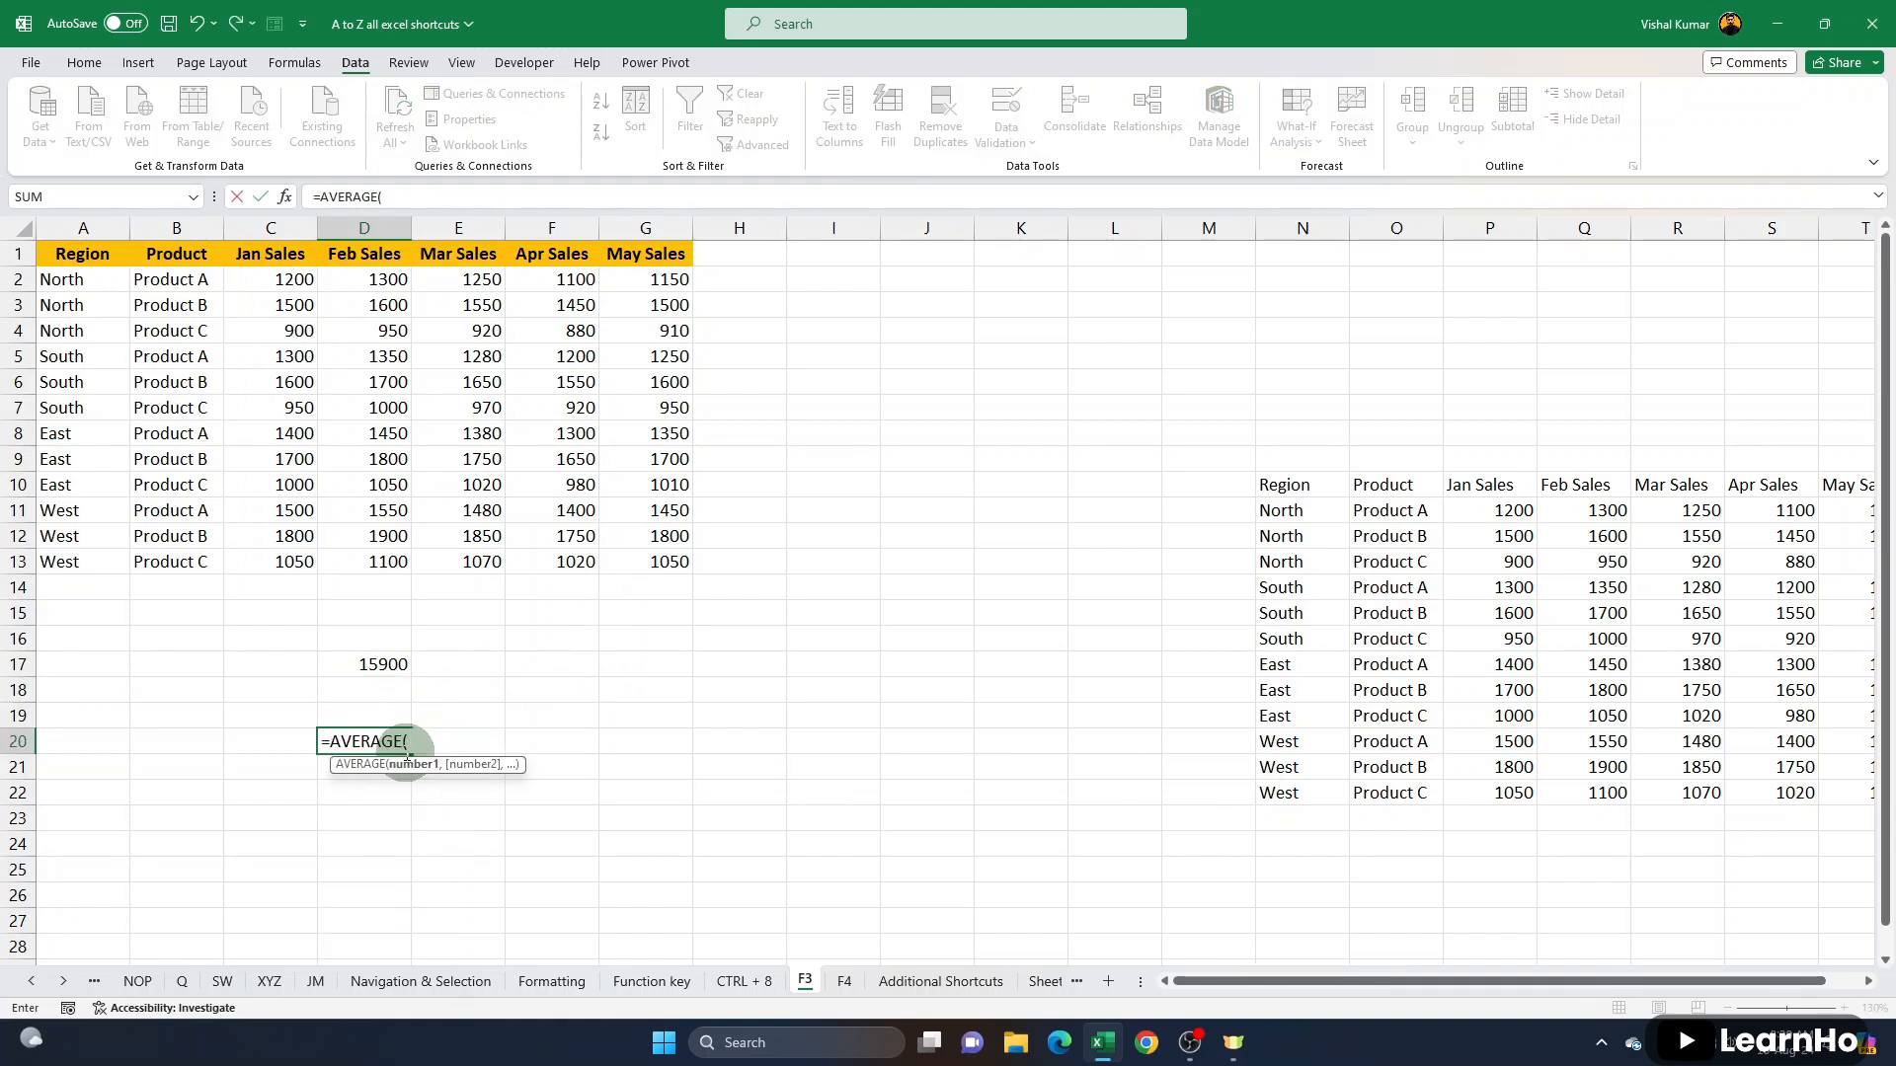
key(F3)
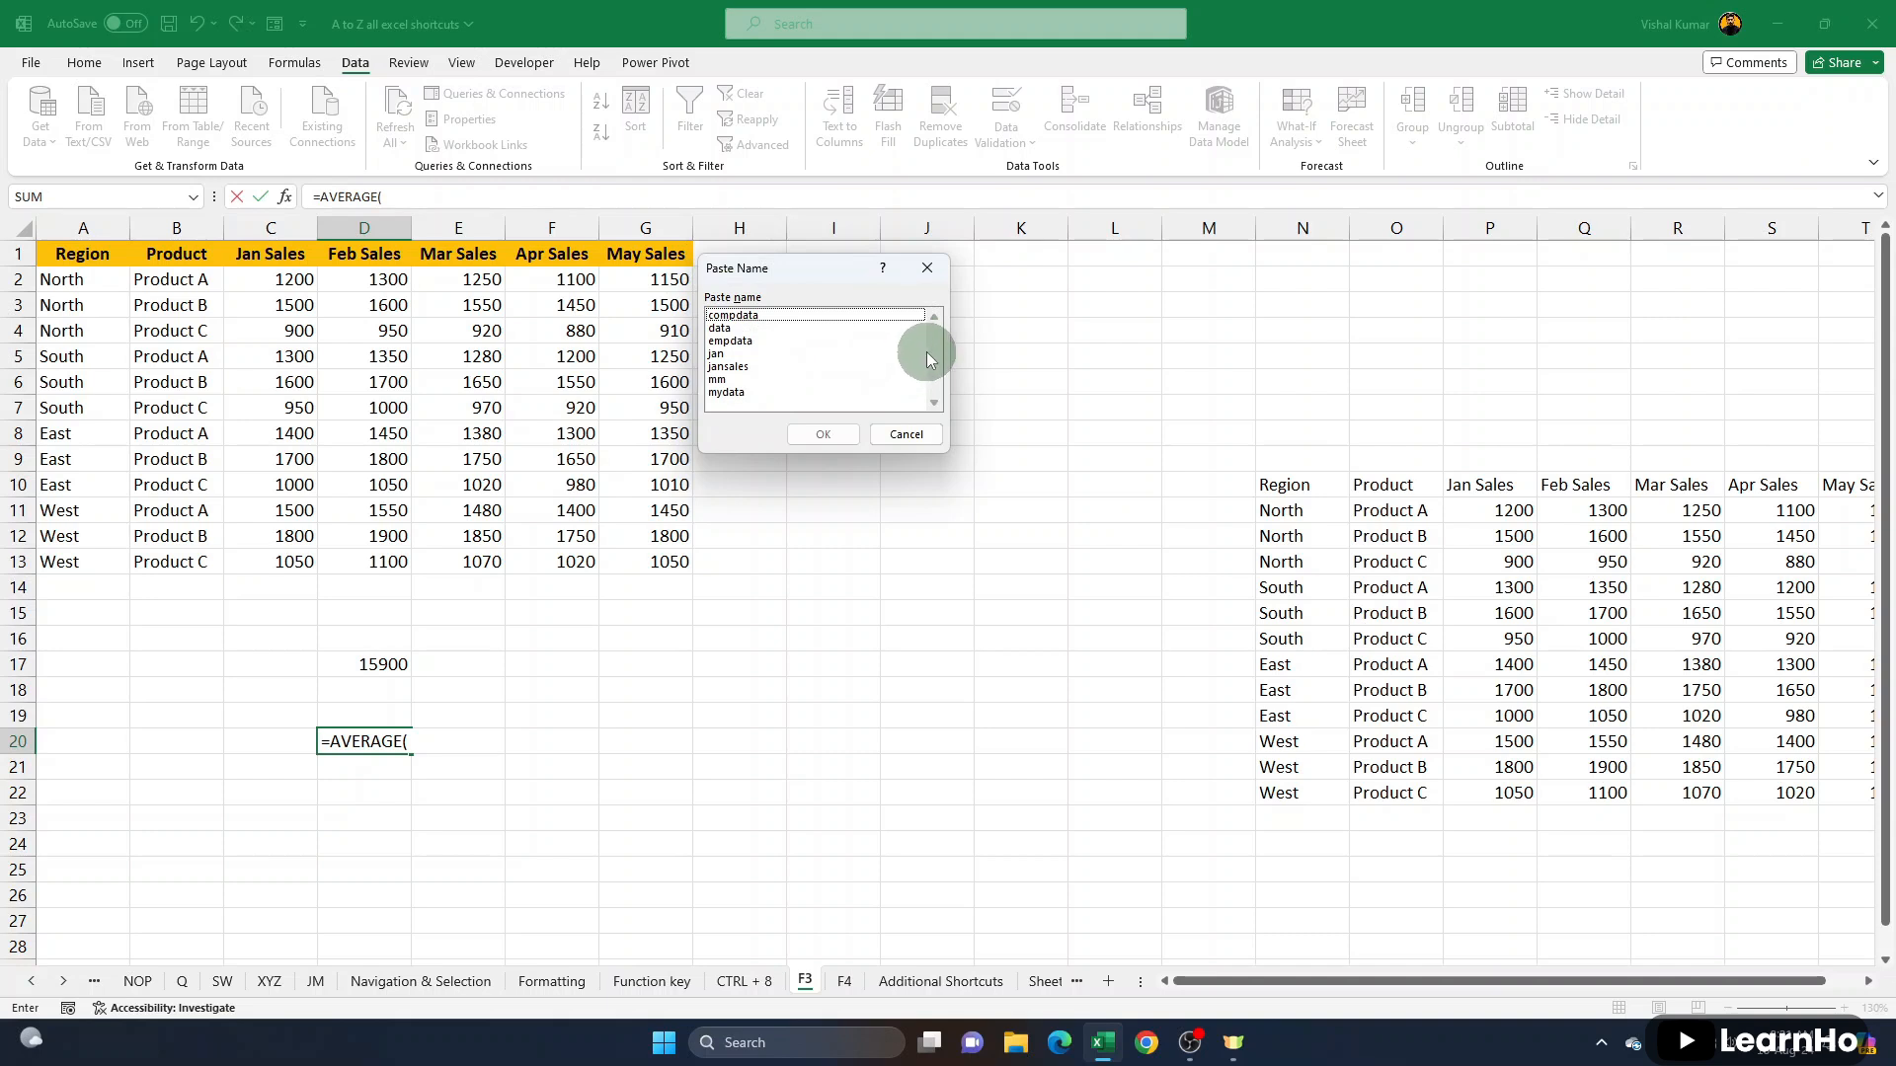
click(727, 367)
click(721, 379)
click(734, 393)
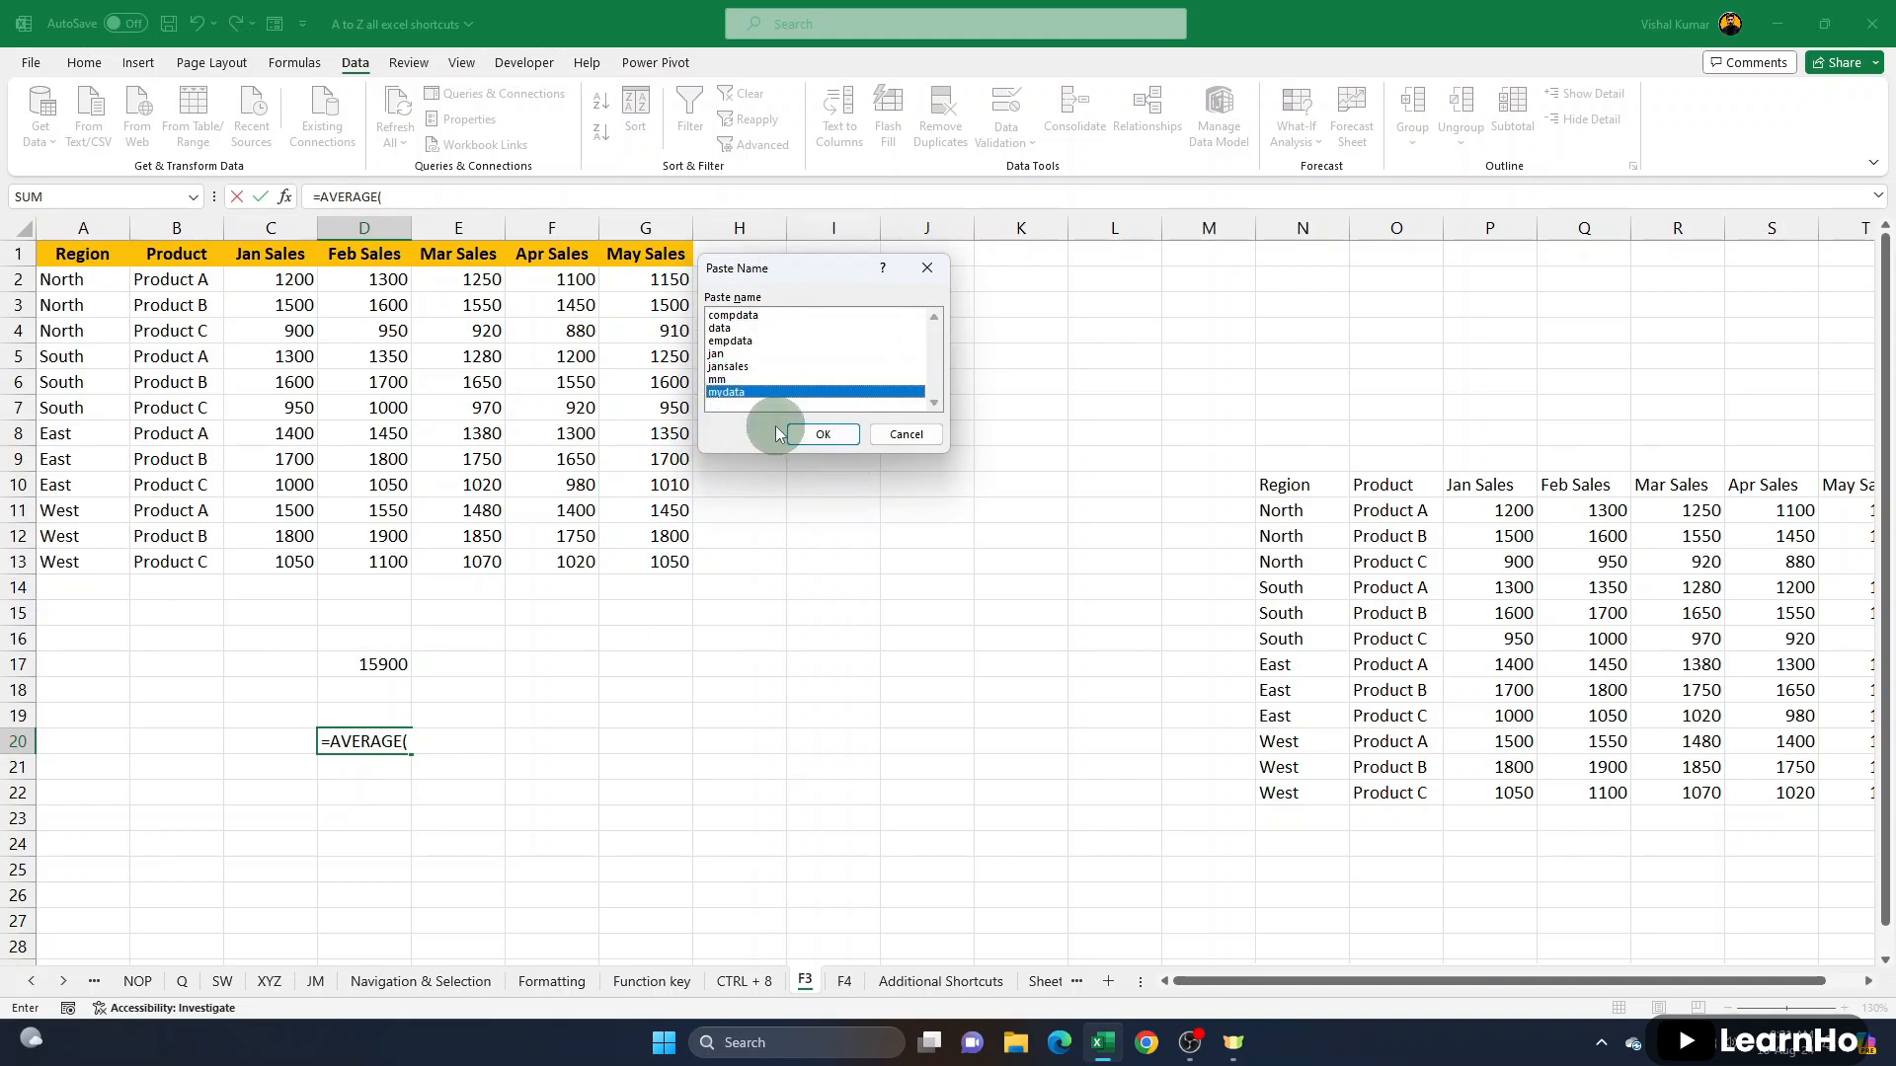
click(820, 442)
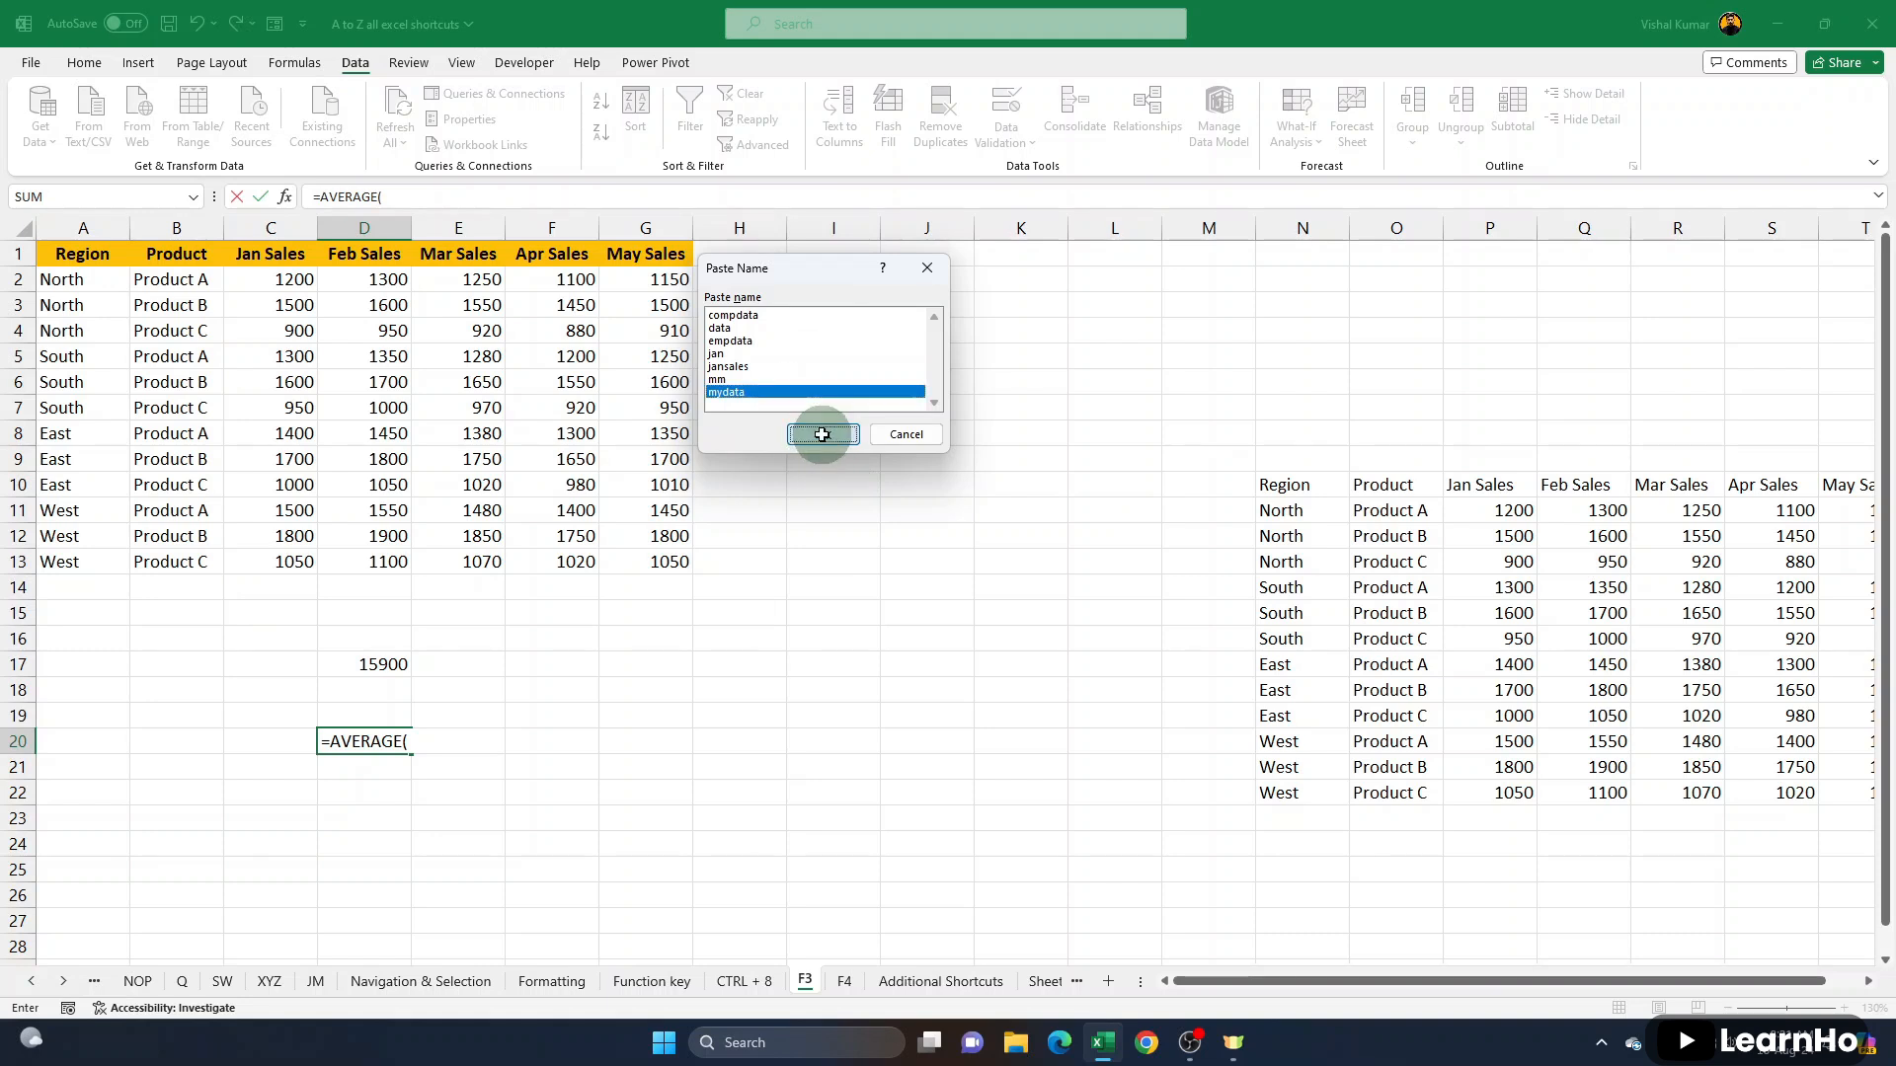
click(821, 435)
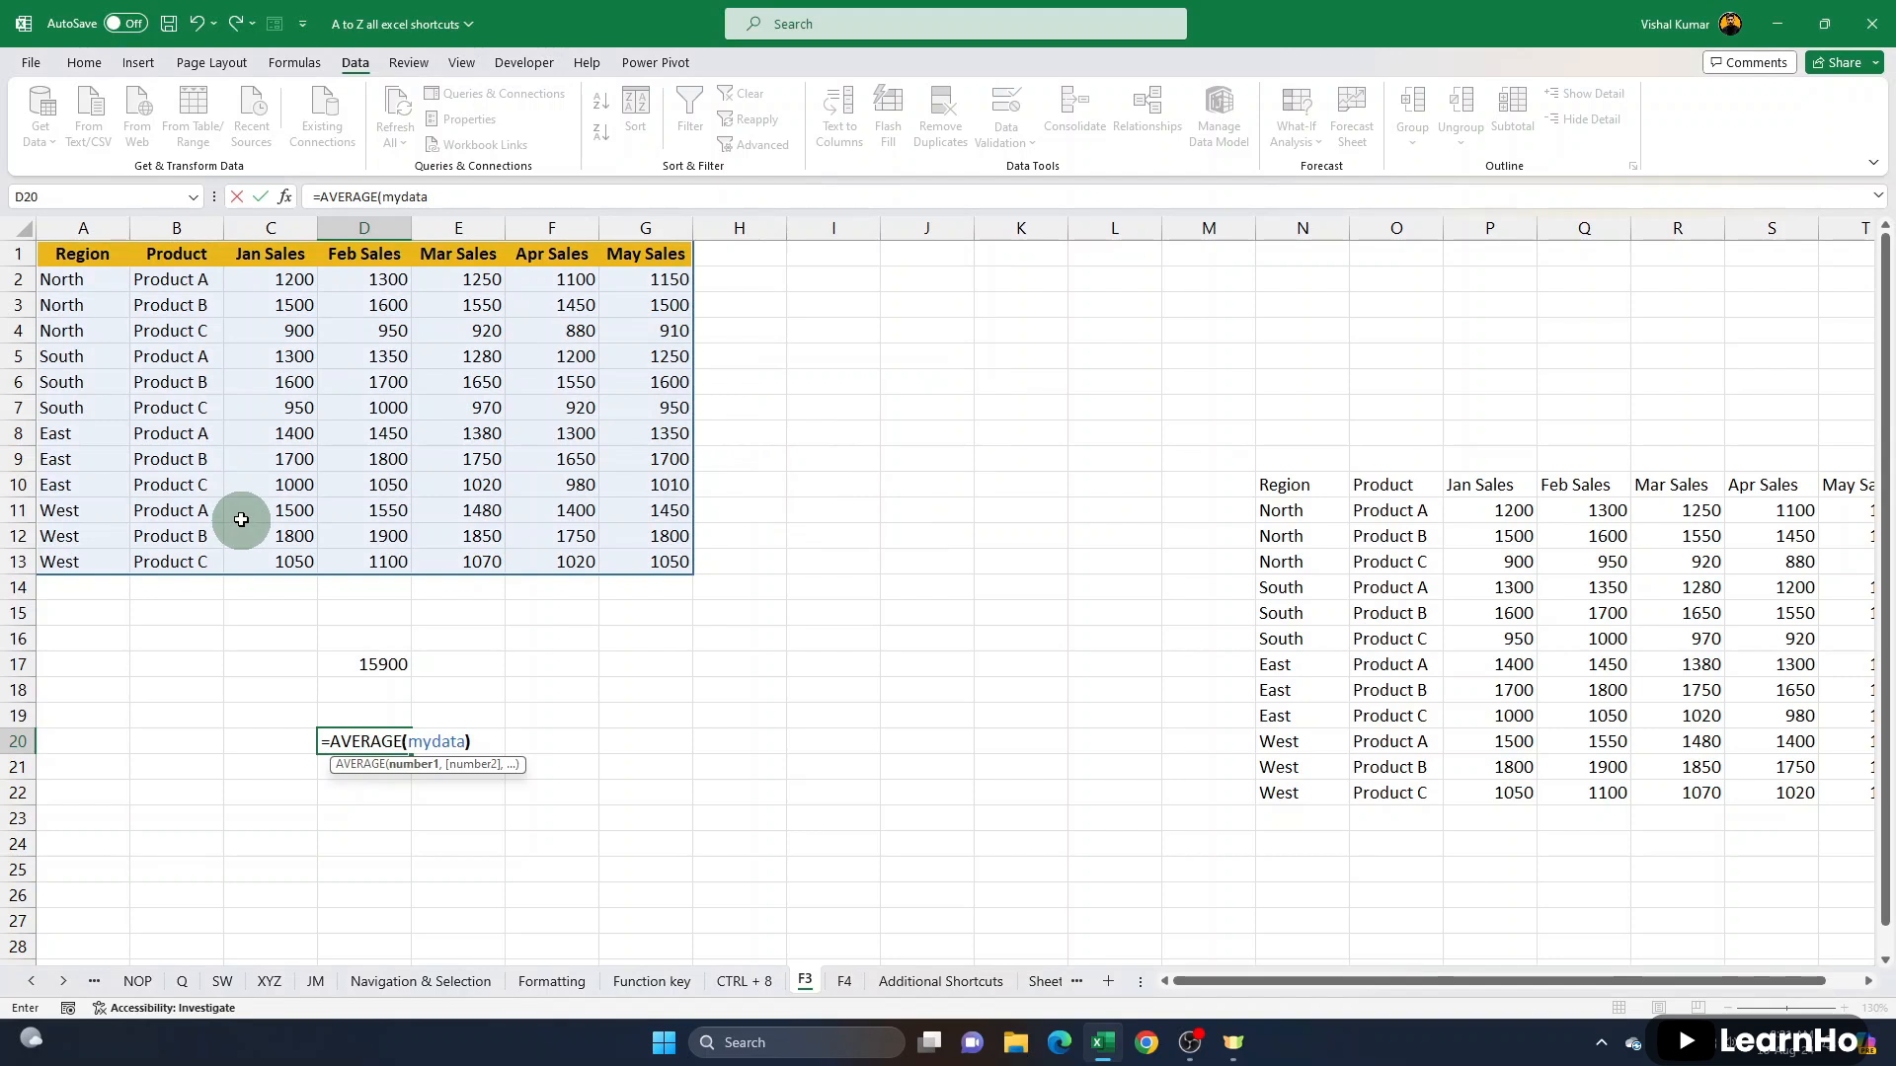
key(ctrl+Return)
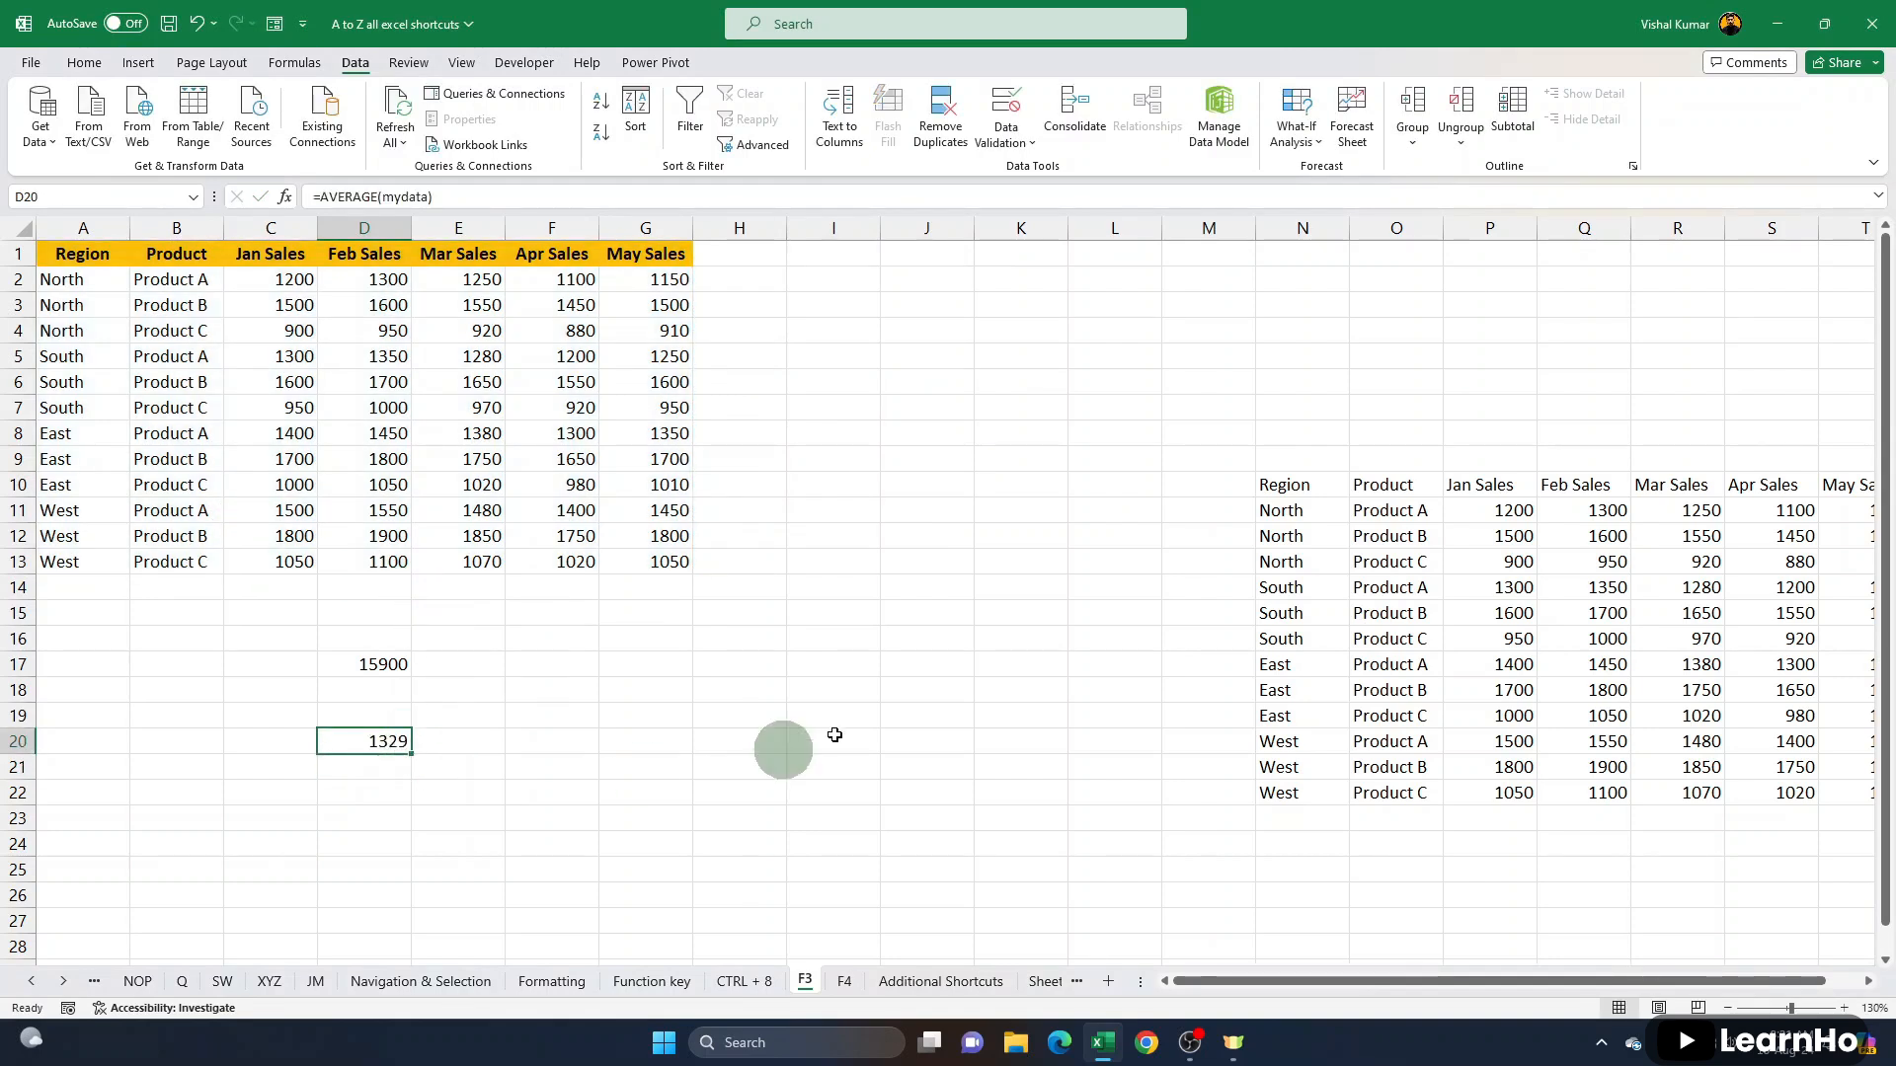
- On Sheet1, enter =SUM(jansales) in cell M11 using the pasted range name, and reselect that cell
click(474, 667)
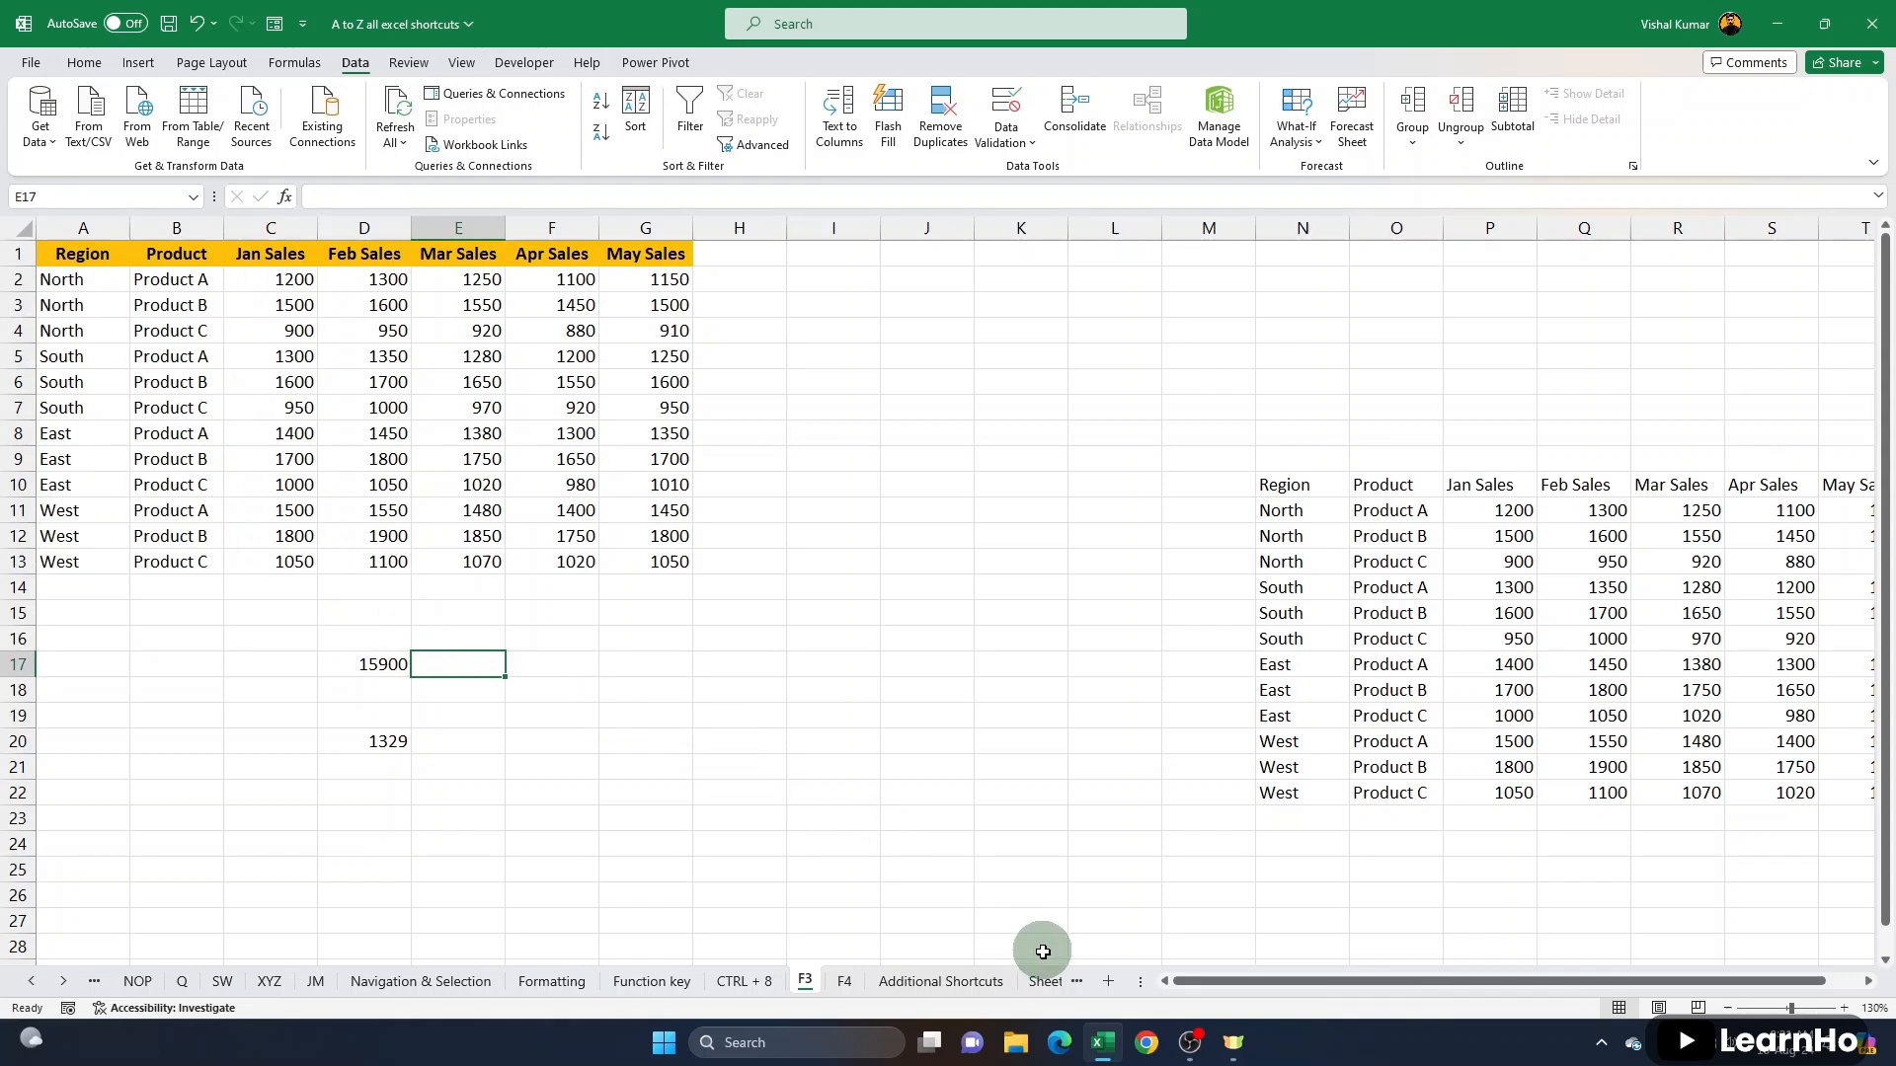
click(1048, 982)
click(833, 447)
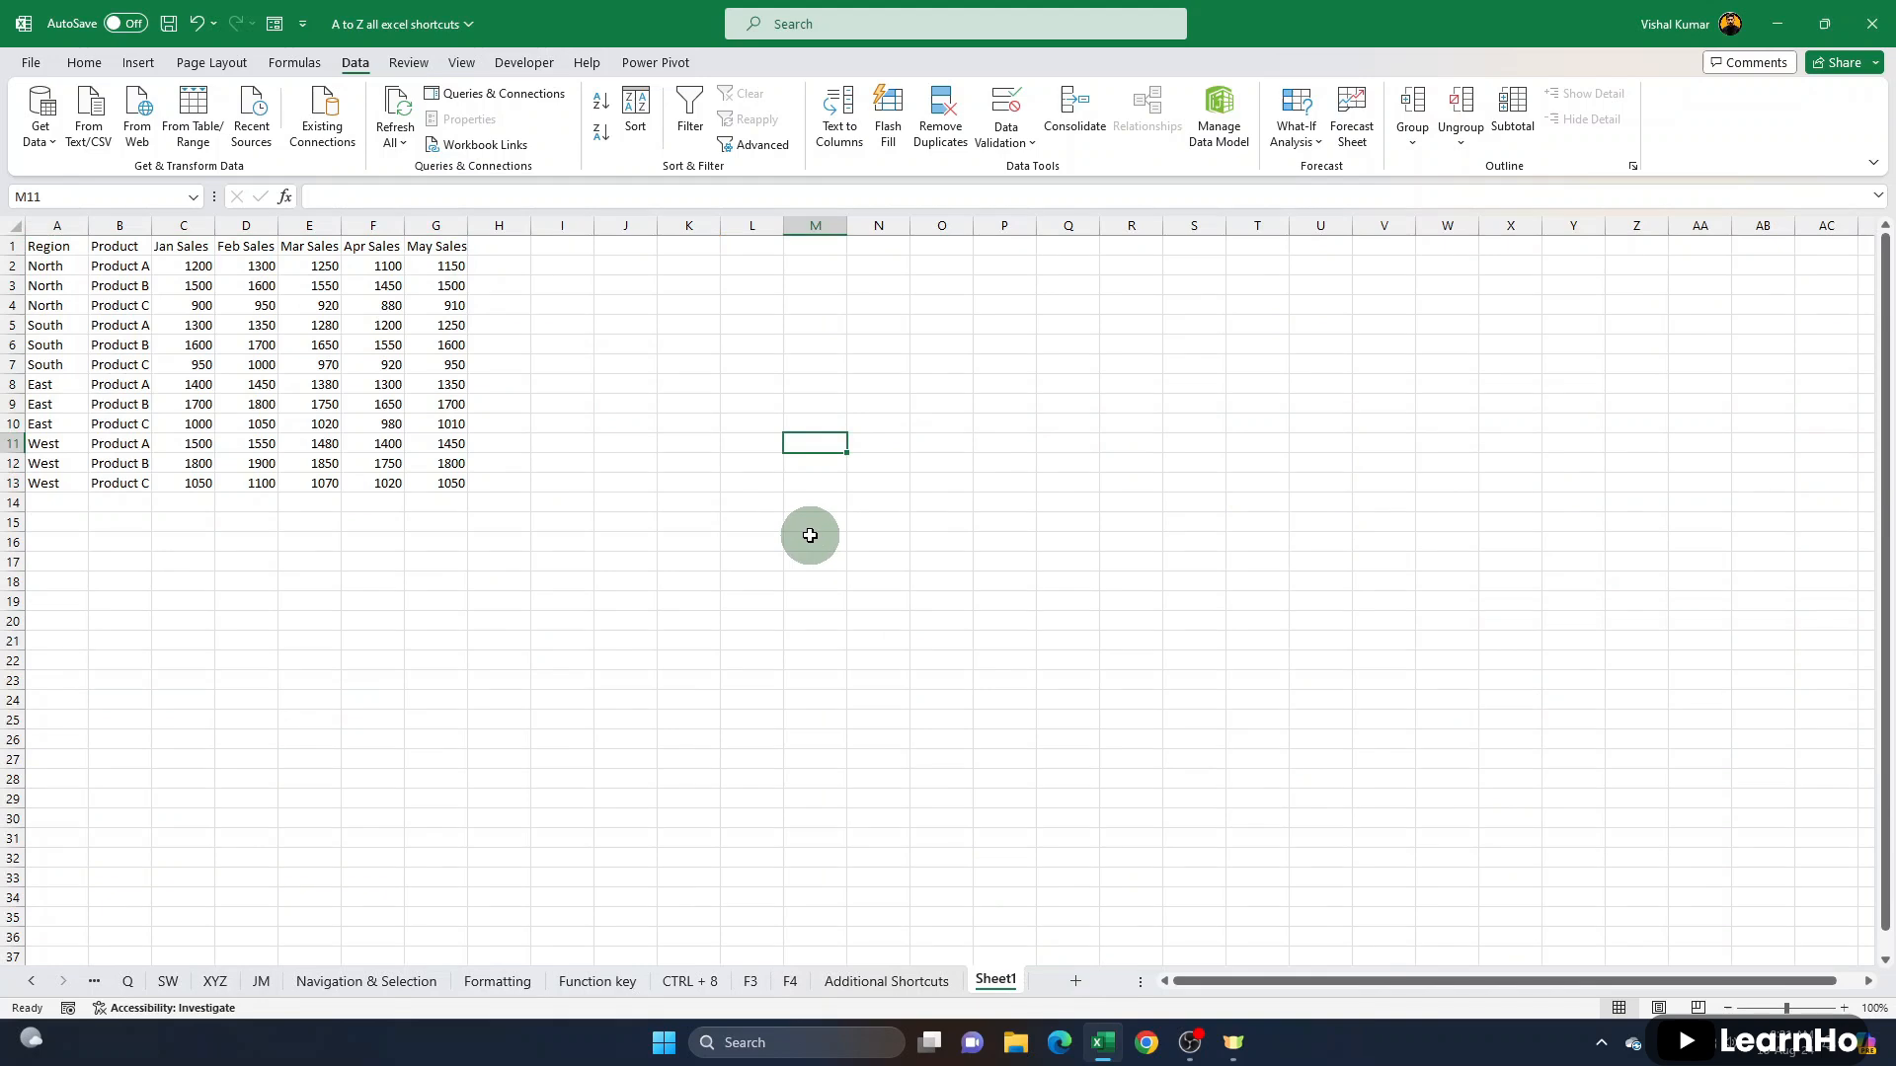
text(=SUM()
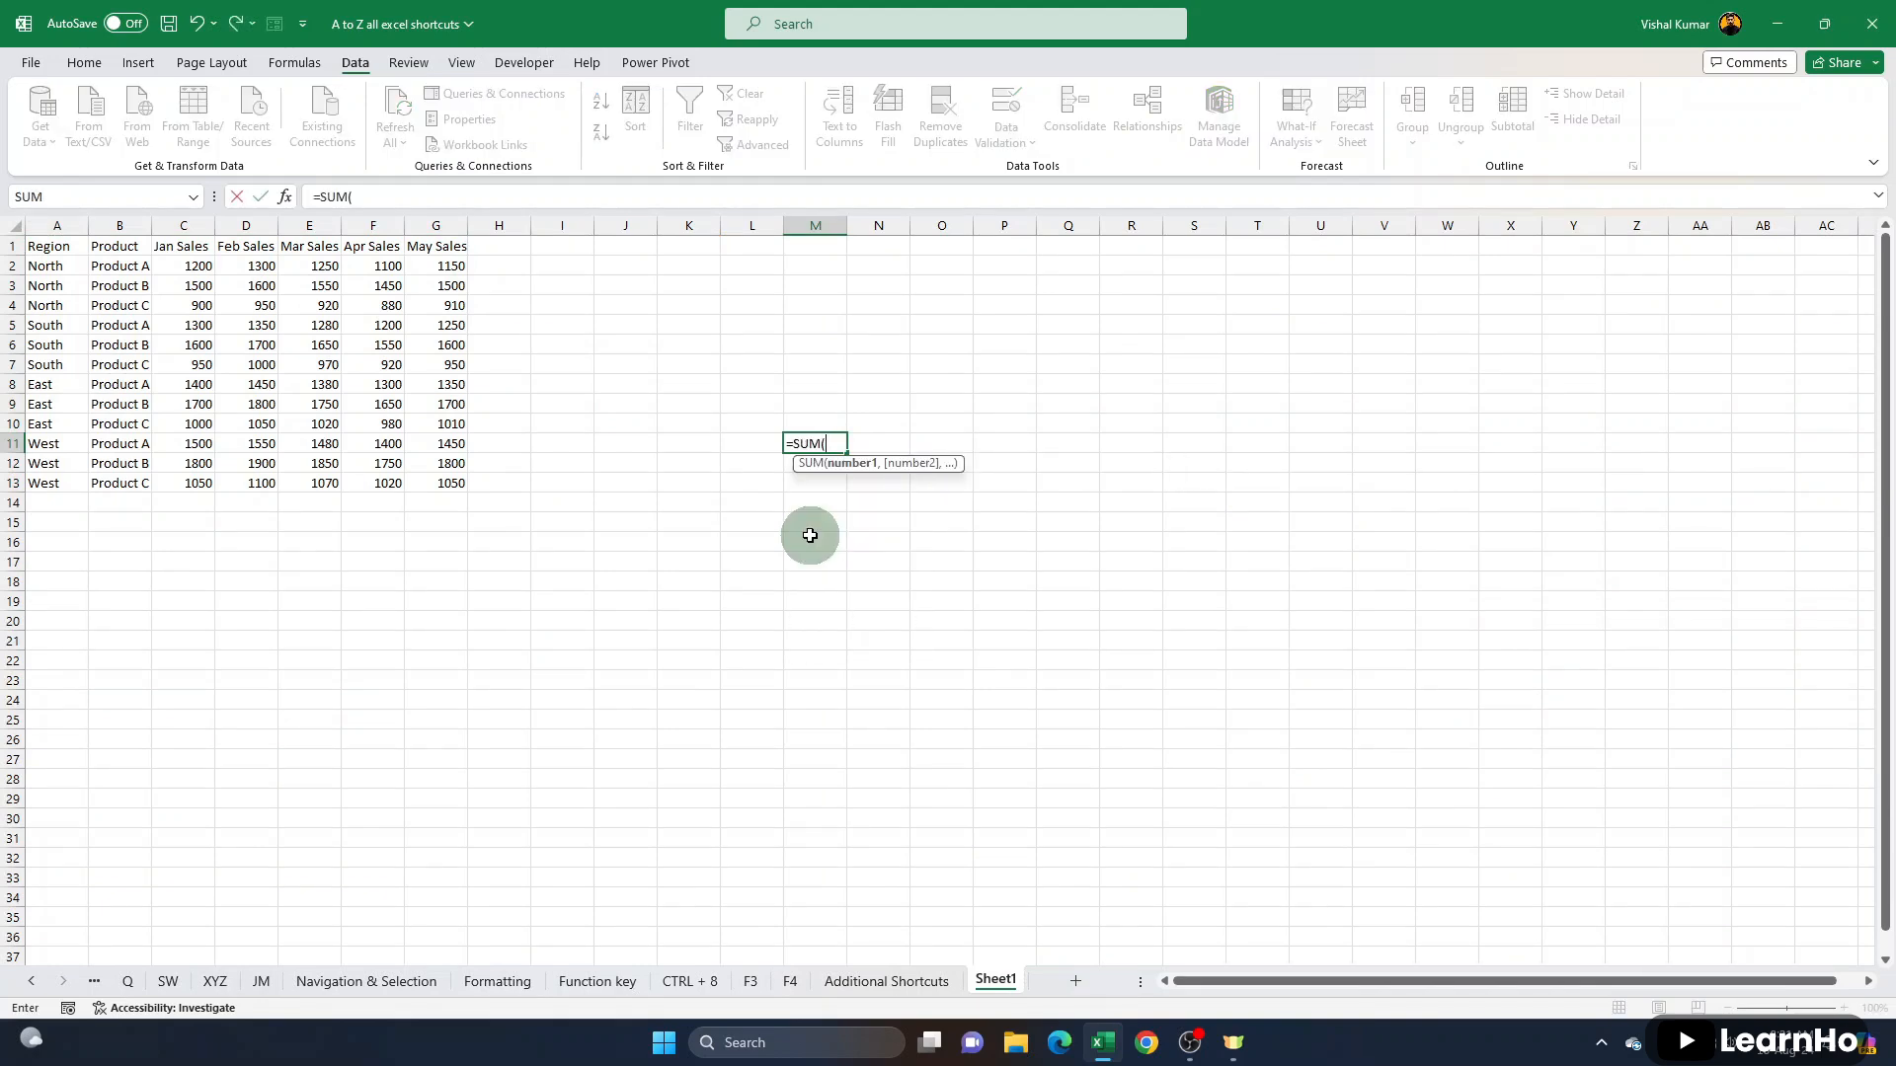
key(F3)
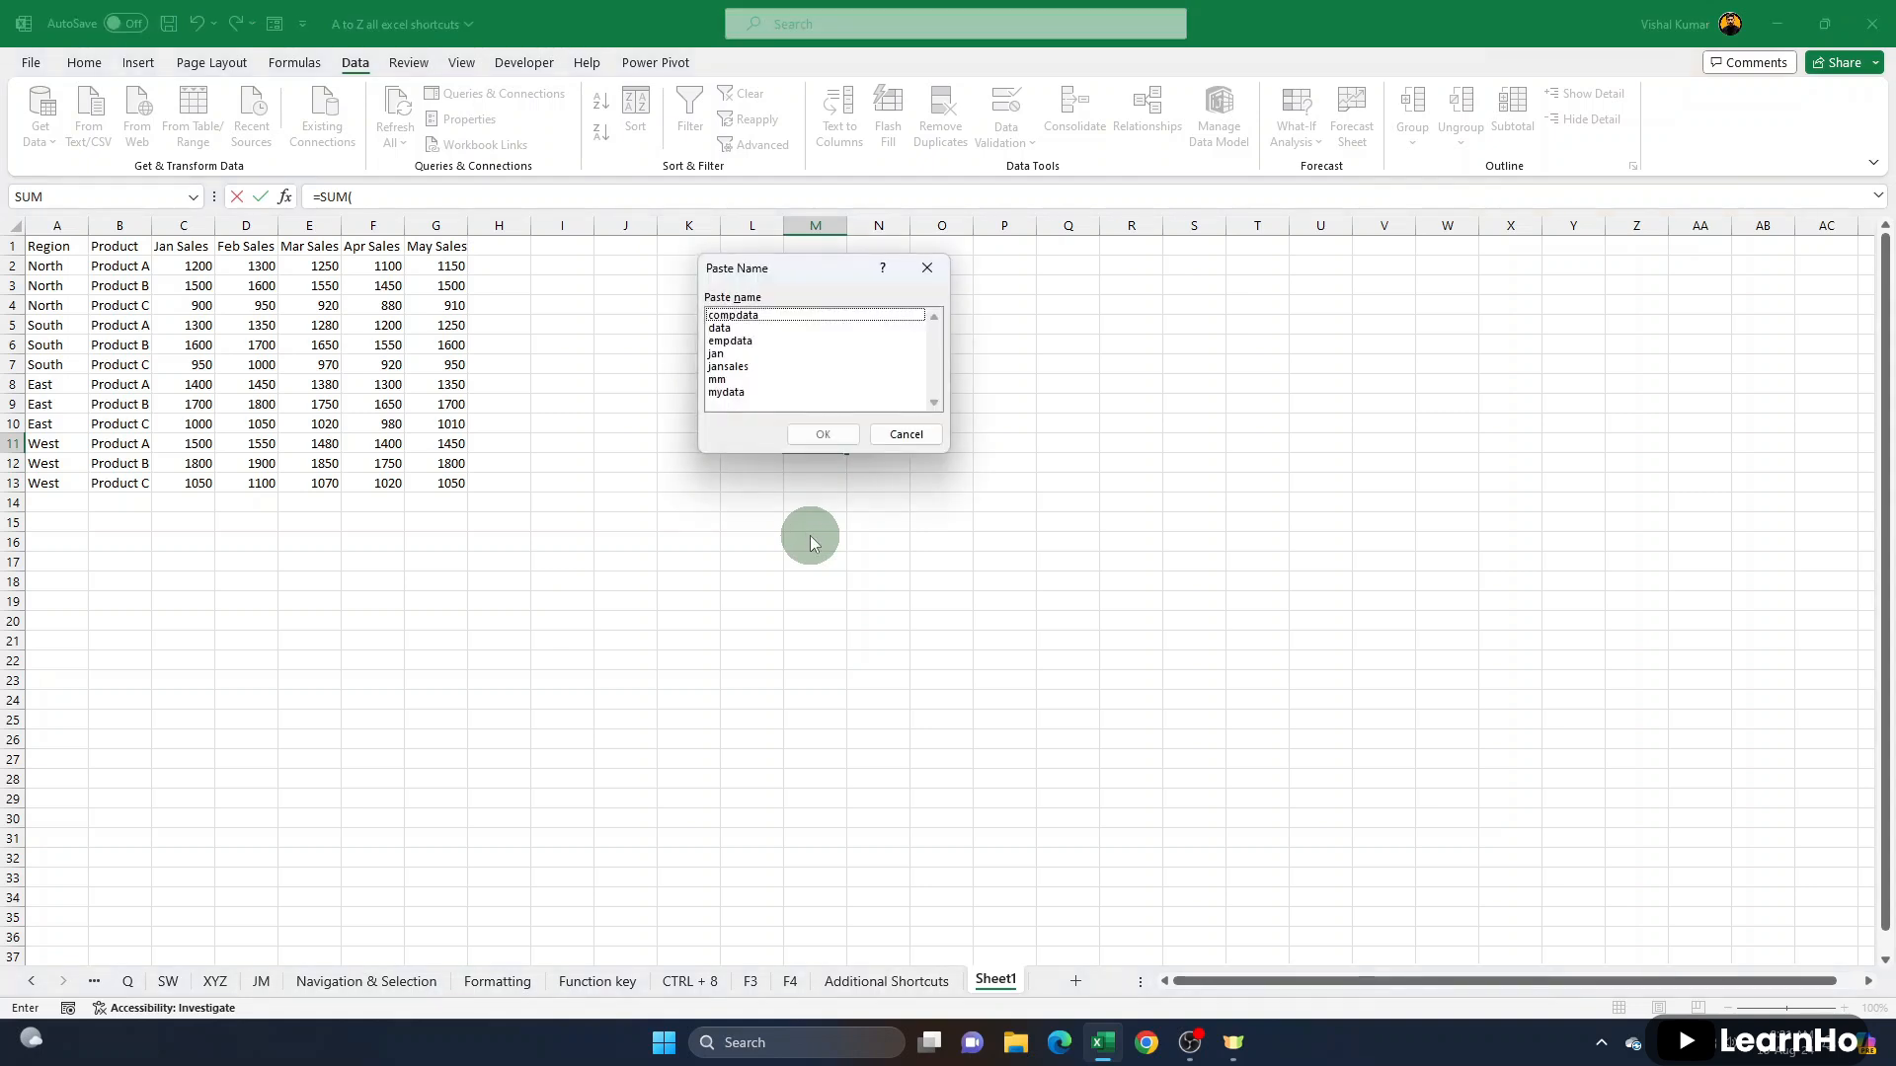
double_click(728, 366)
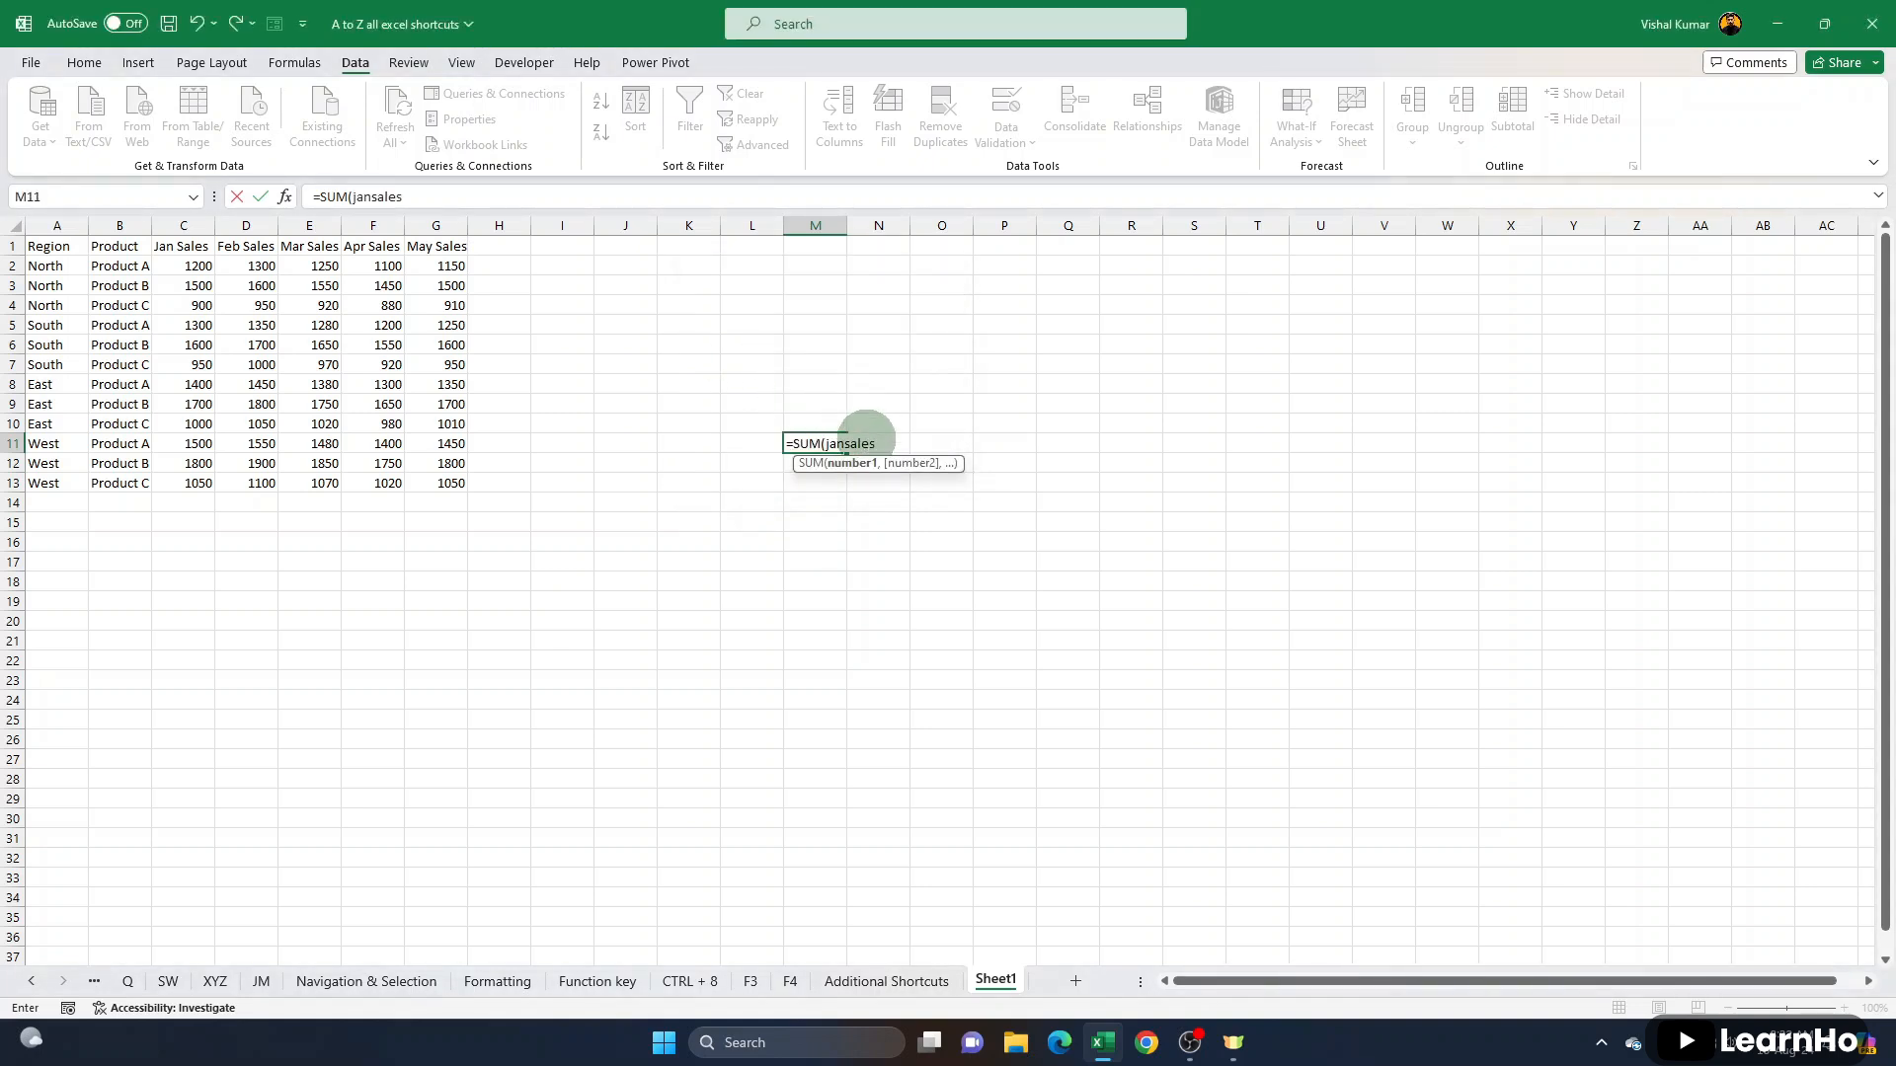
key(Return)
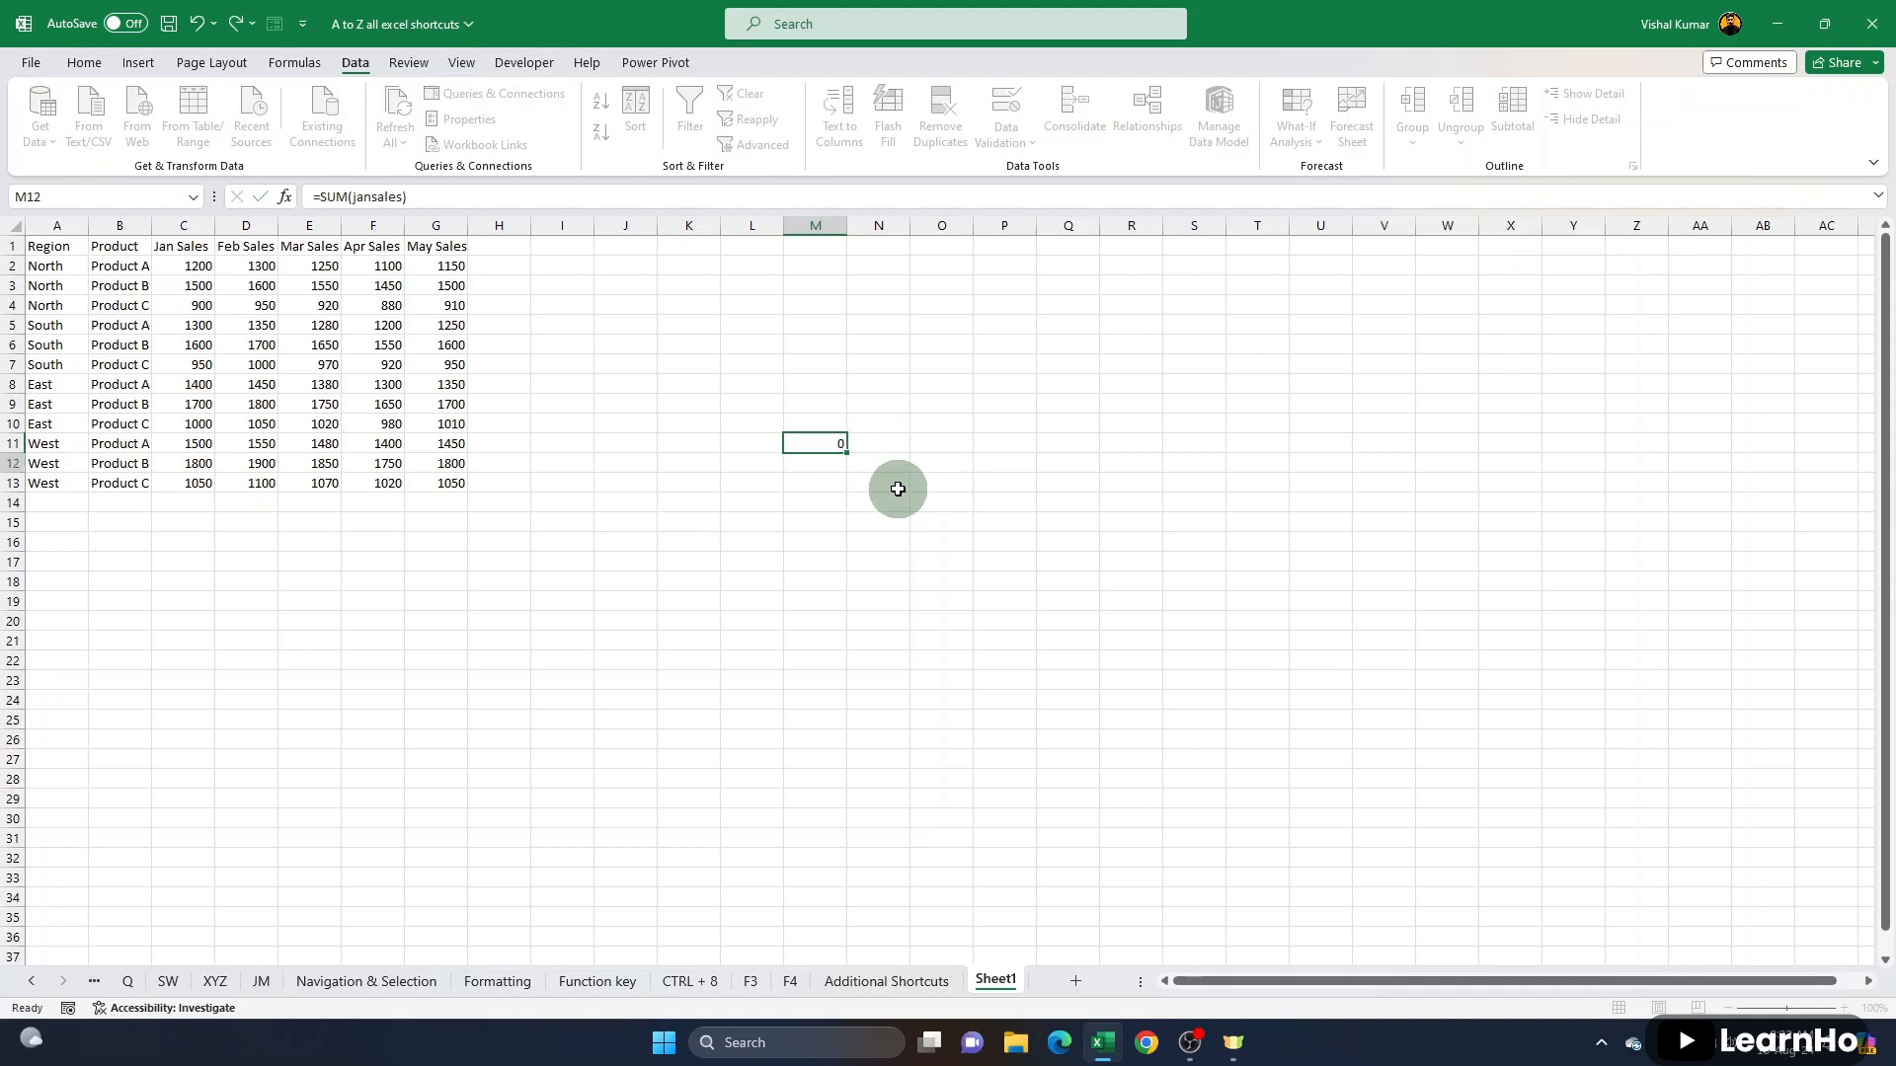
click(829, 442)
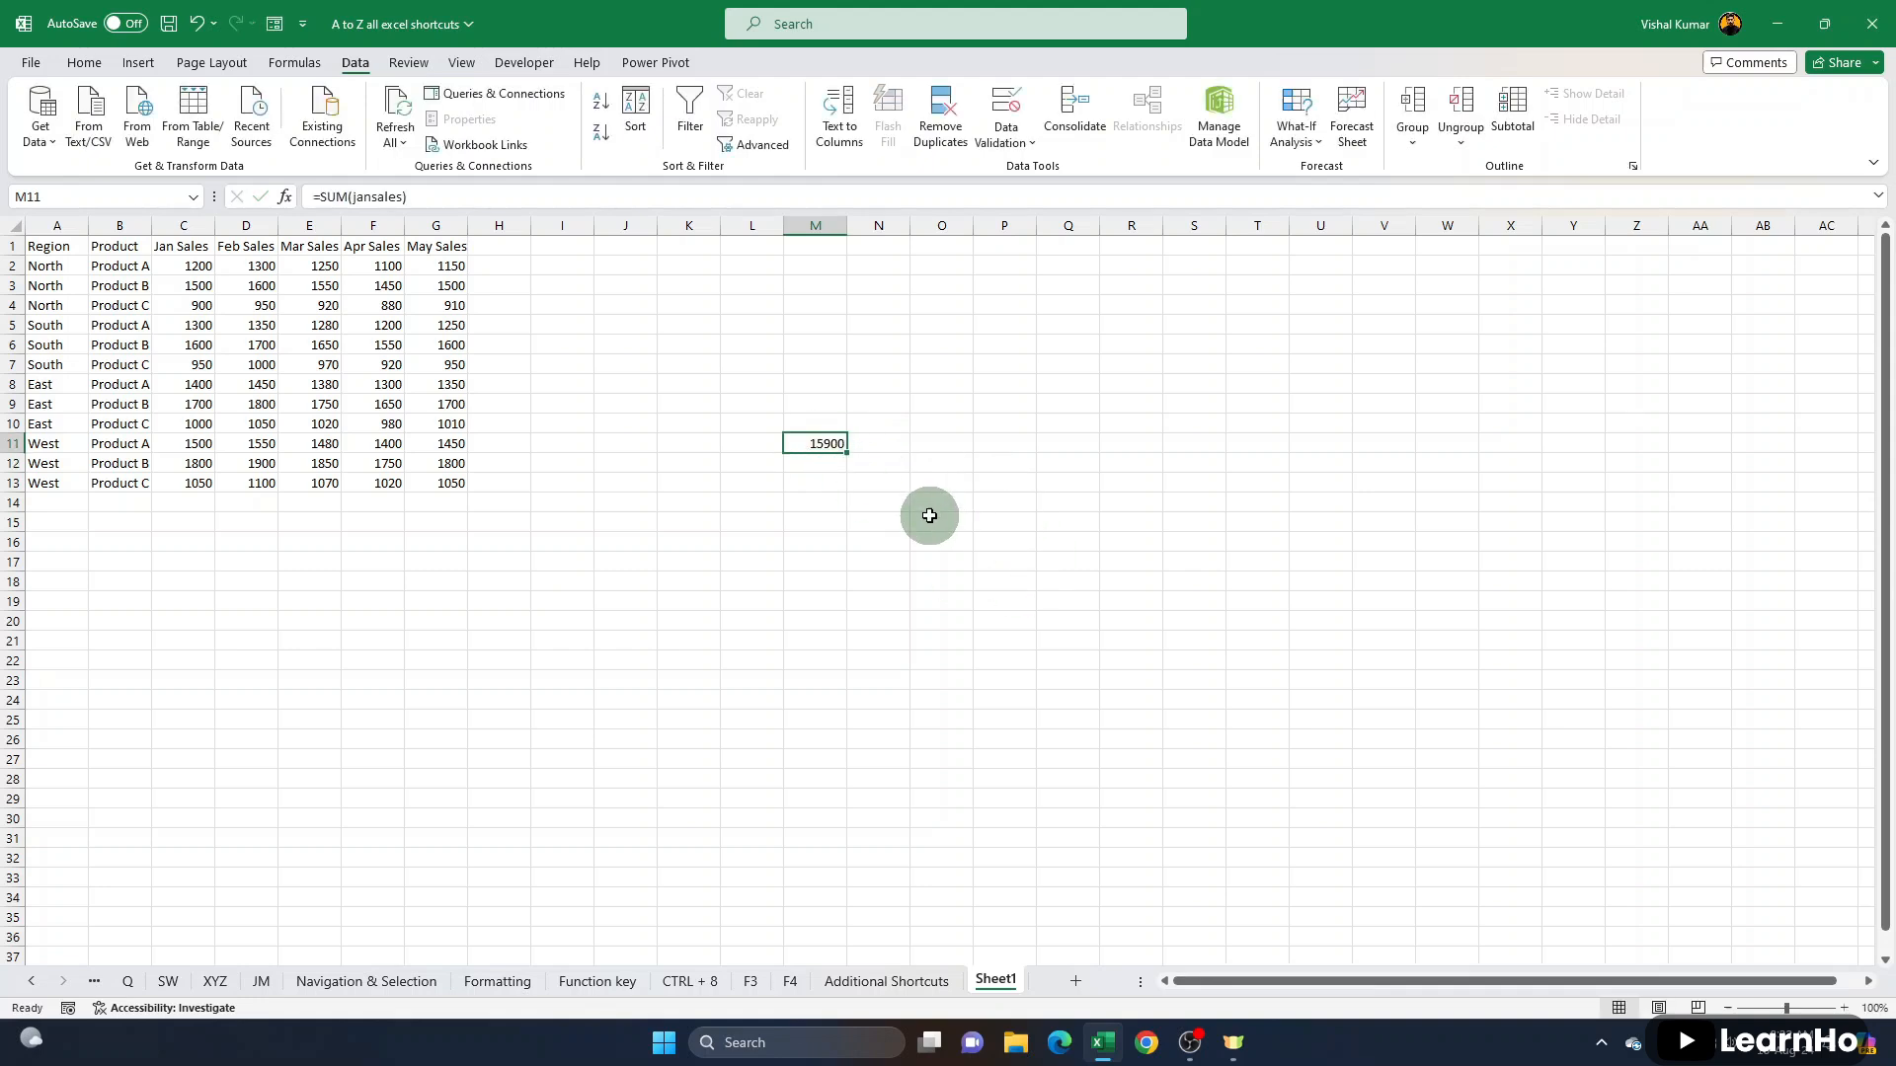
- Return to the F3 sheet and clear the SUM and AVERAGE formulas in D17 and D20
click(701, 378)
drag(701, 378, 703, 815)
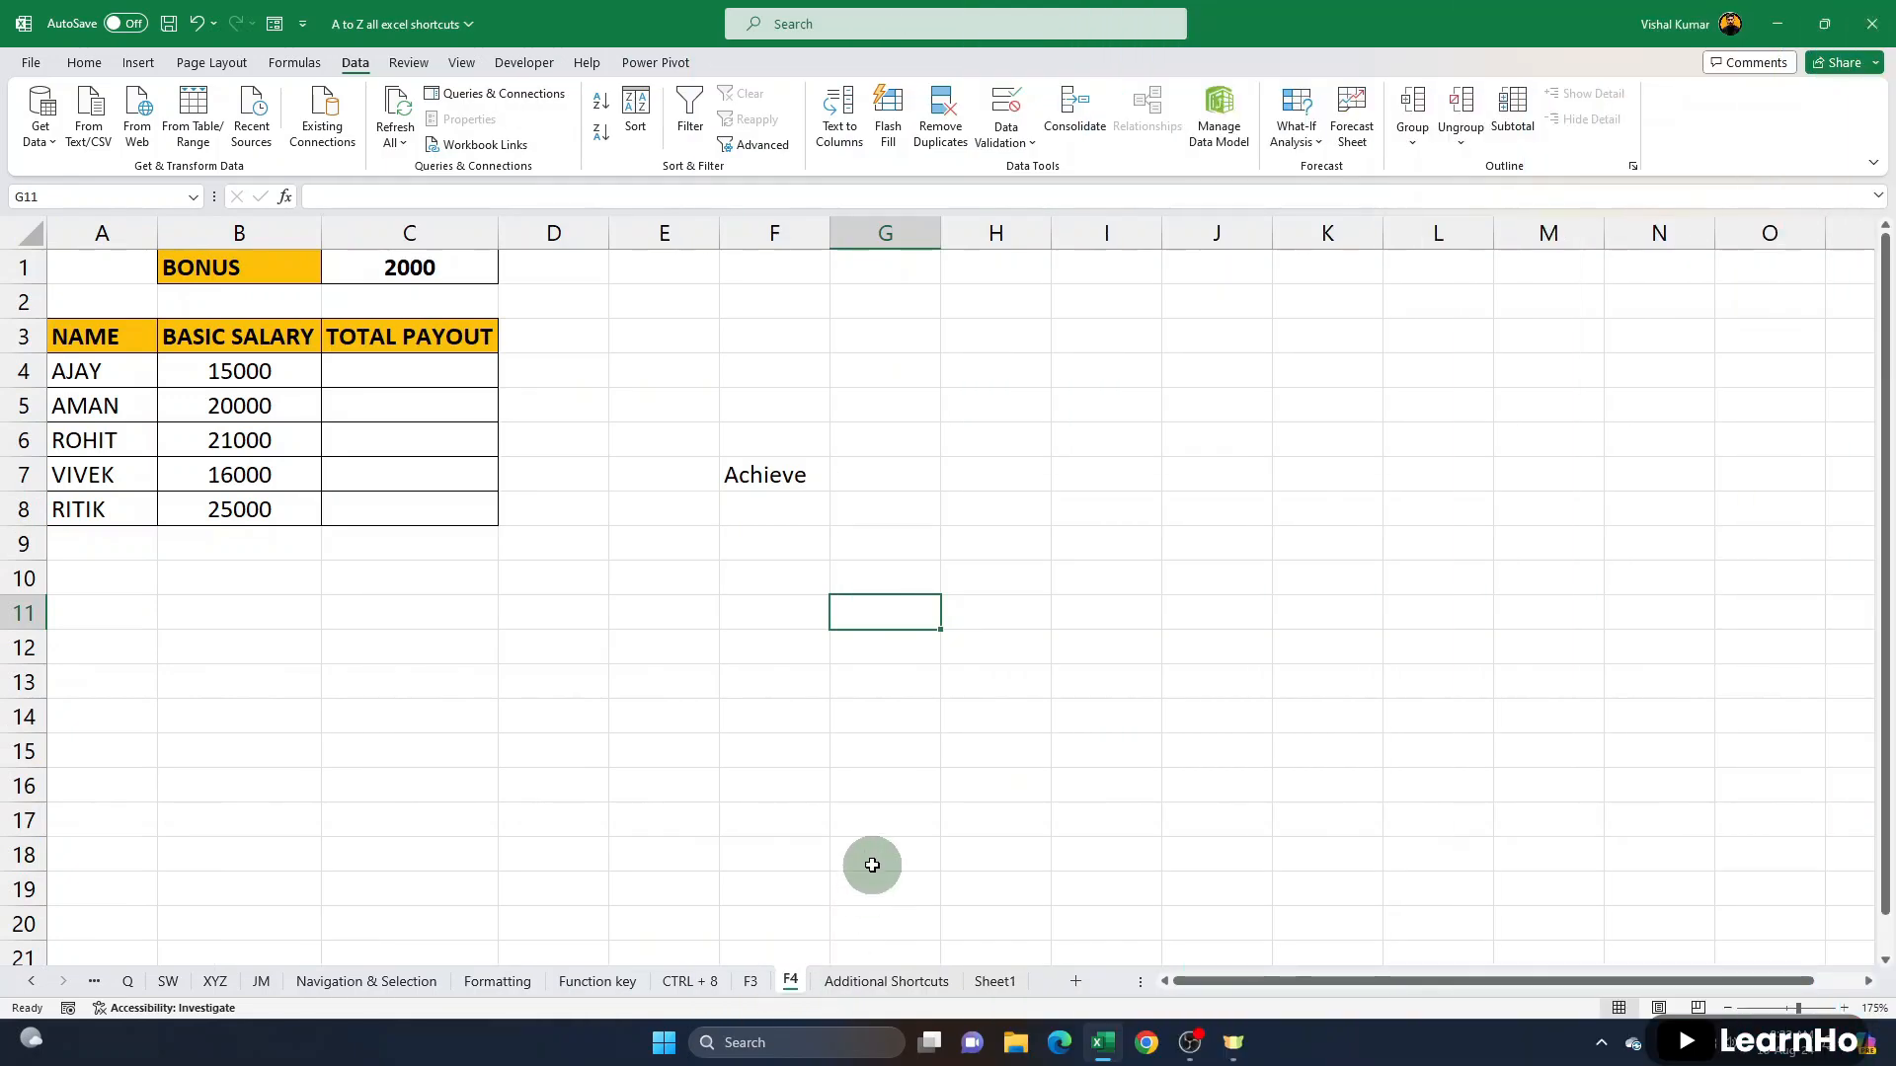
click(753, 981)
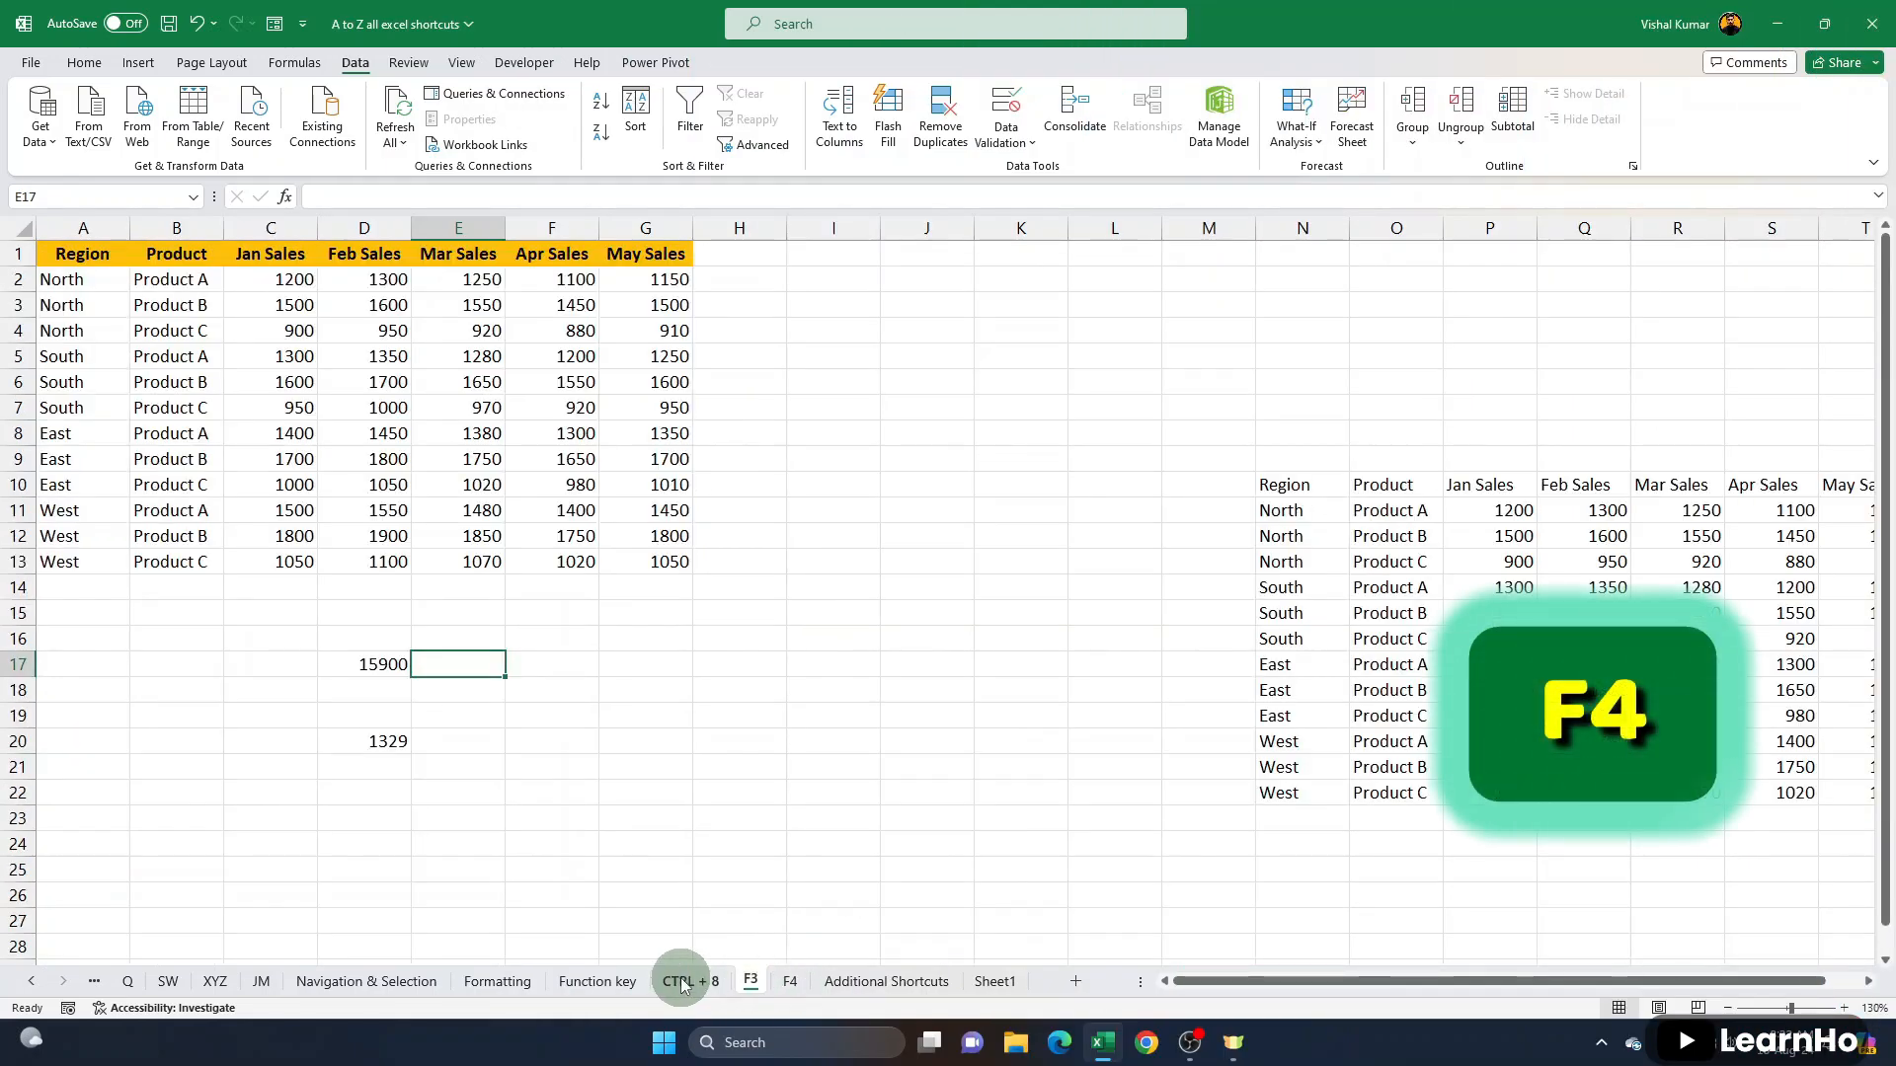
click(1037, 605)
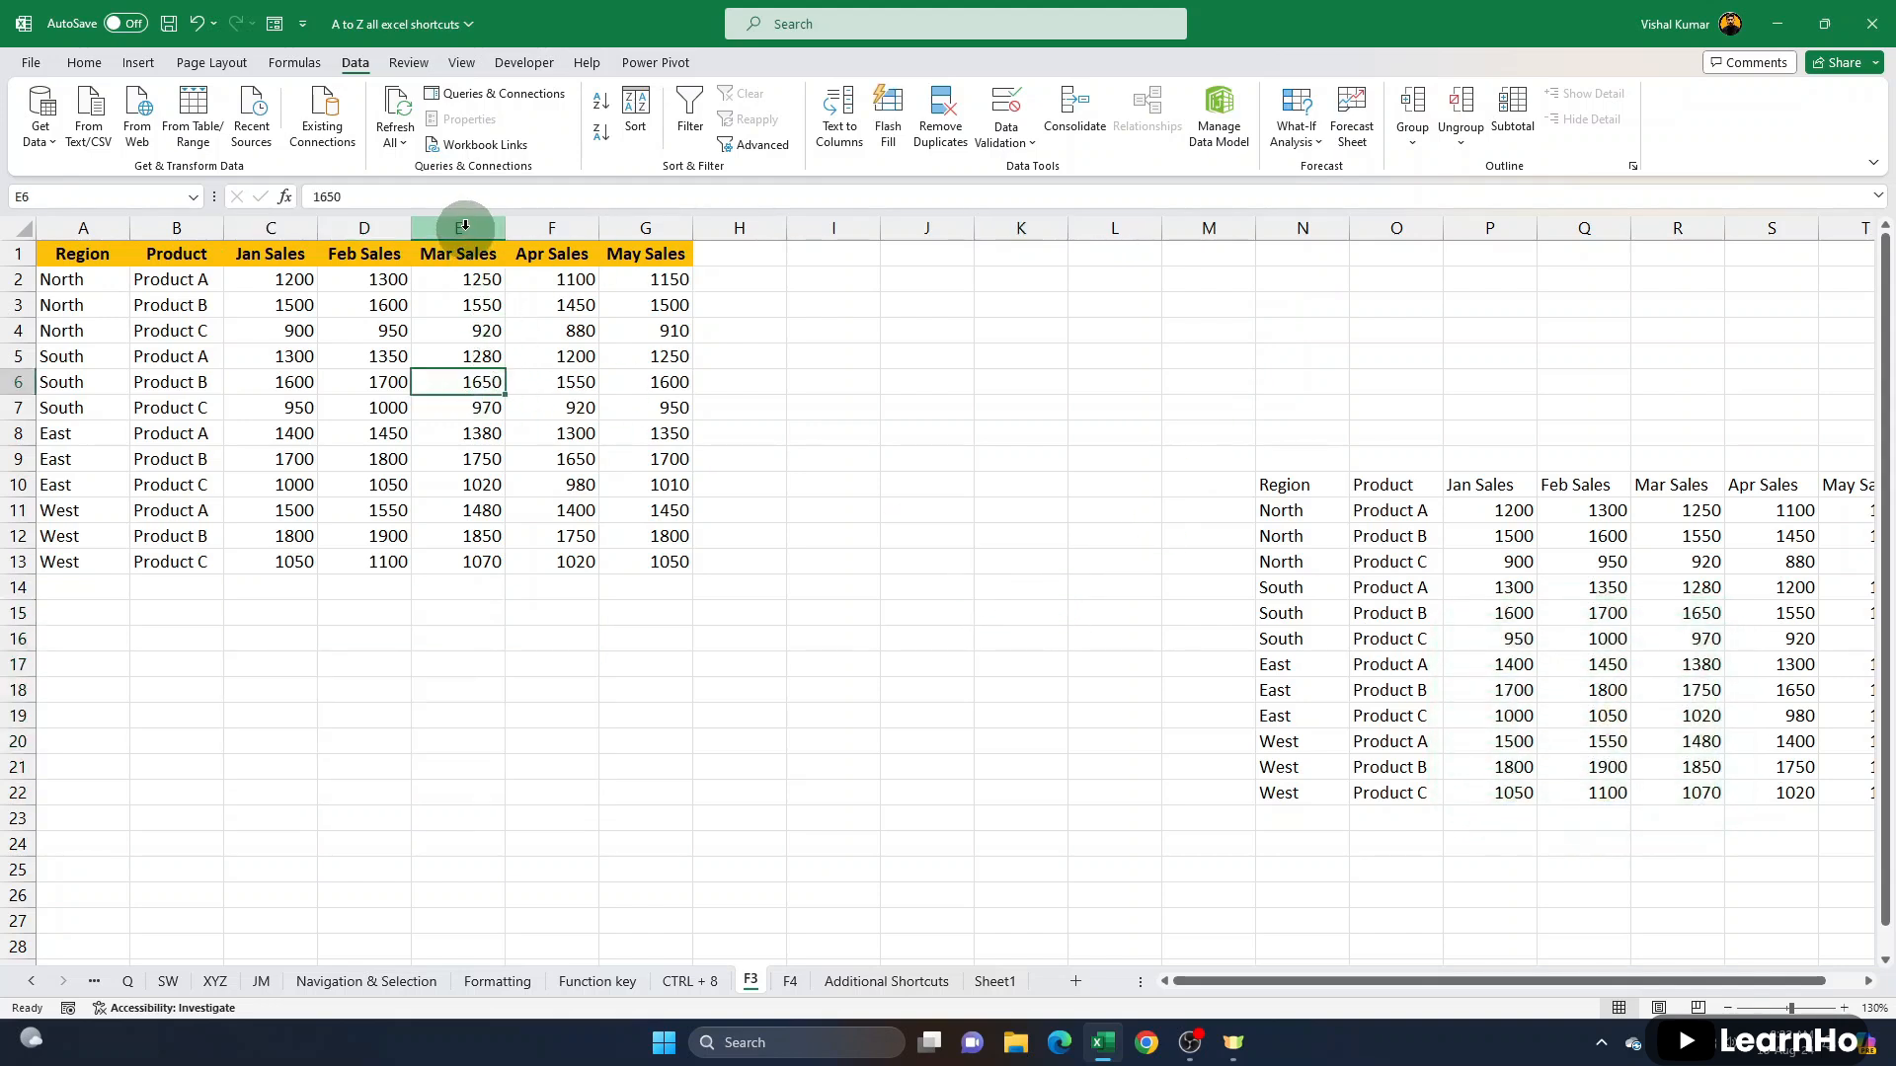
- Insert a blank column before Mar Sales and repeat the insertion until there are five blank columns, E to I
click(464, 227)
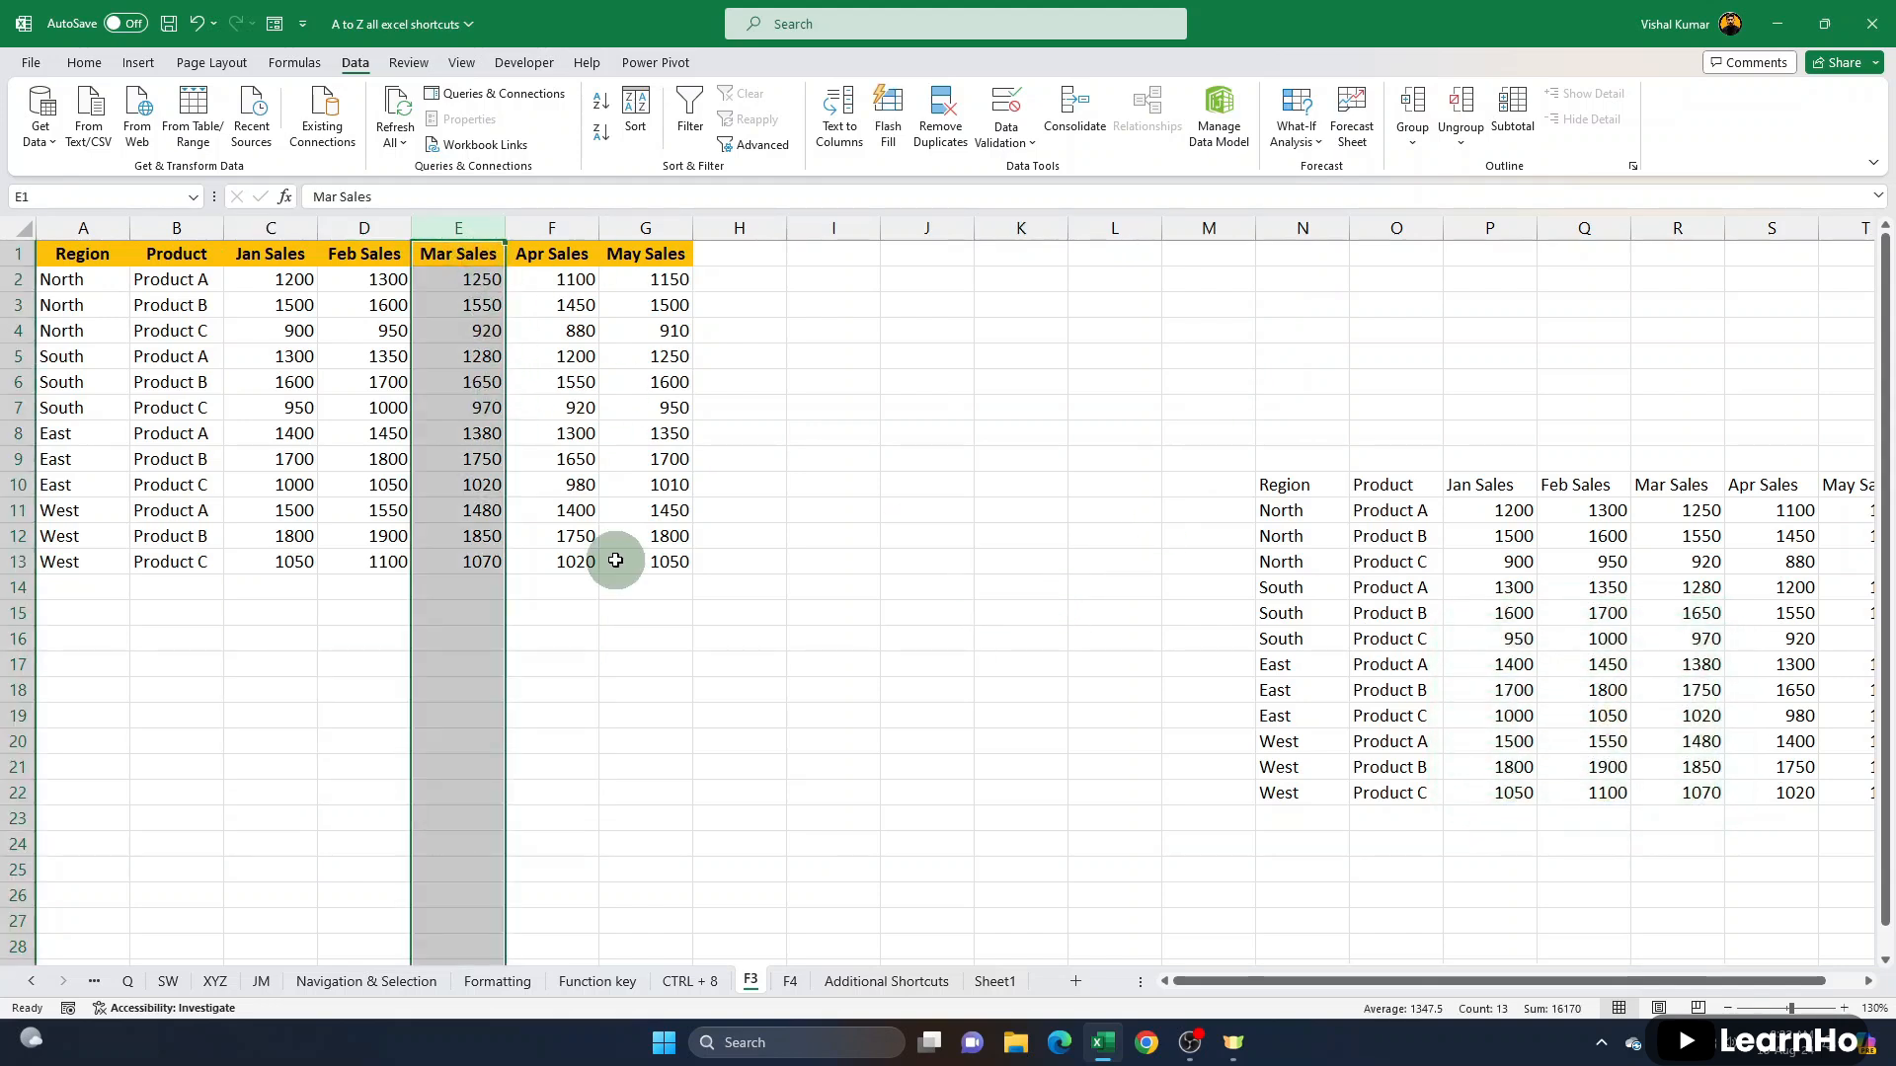
key(ctrl+shift+plus)
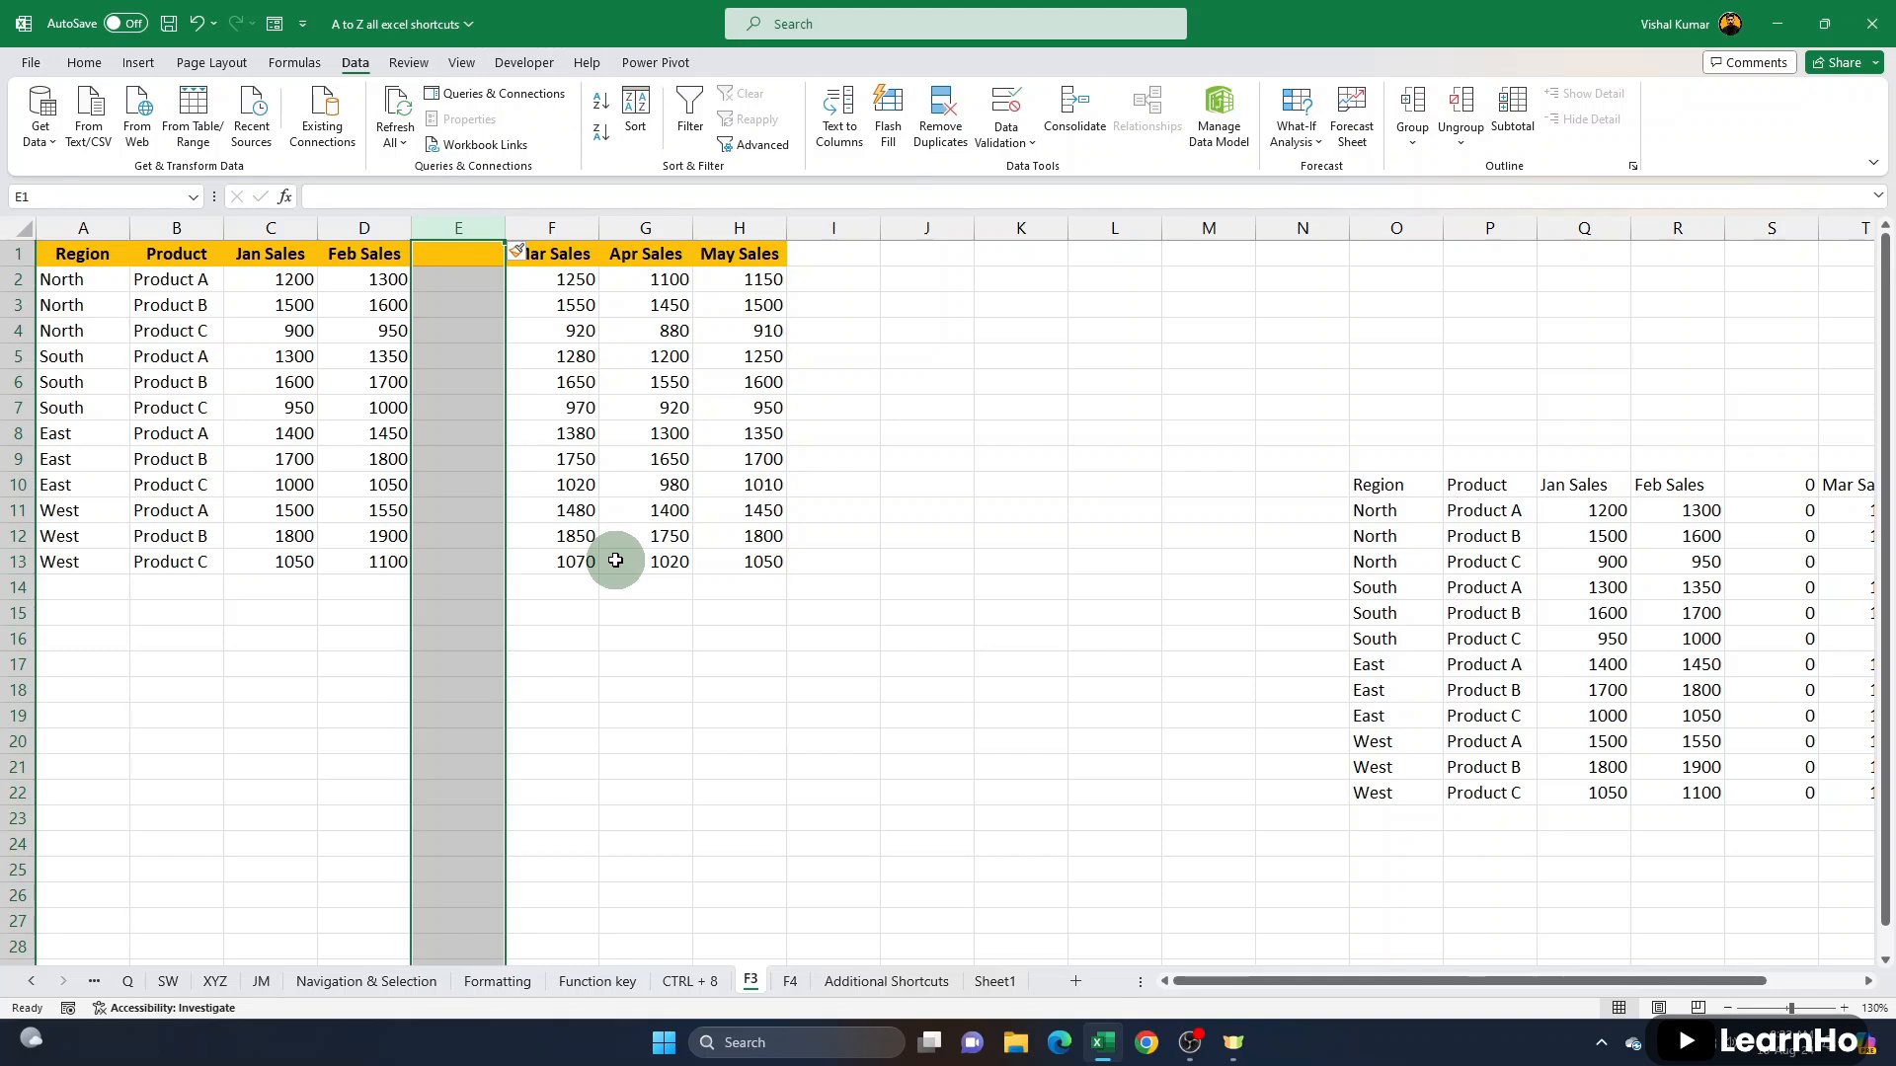
key(F4)
key(F4)
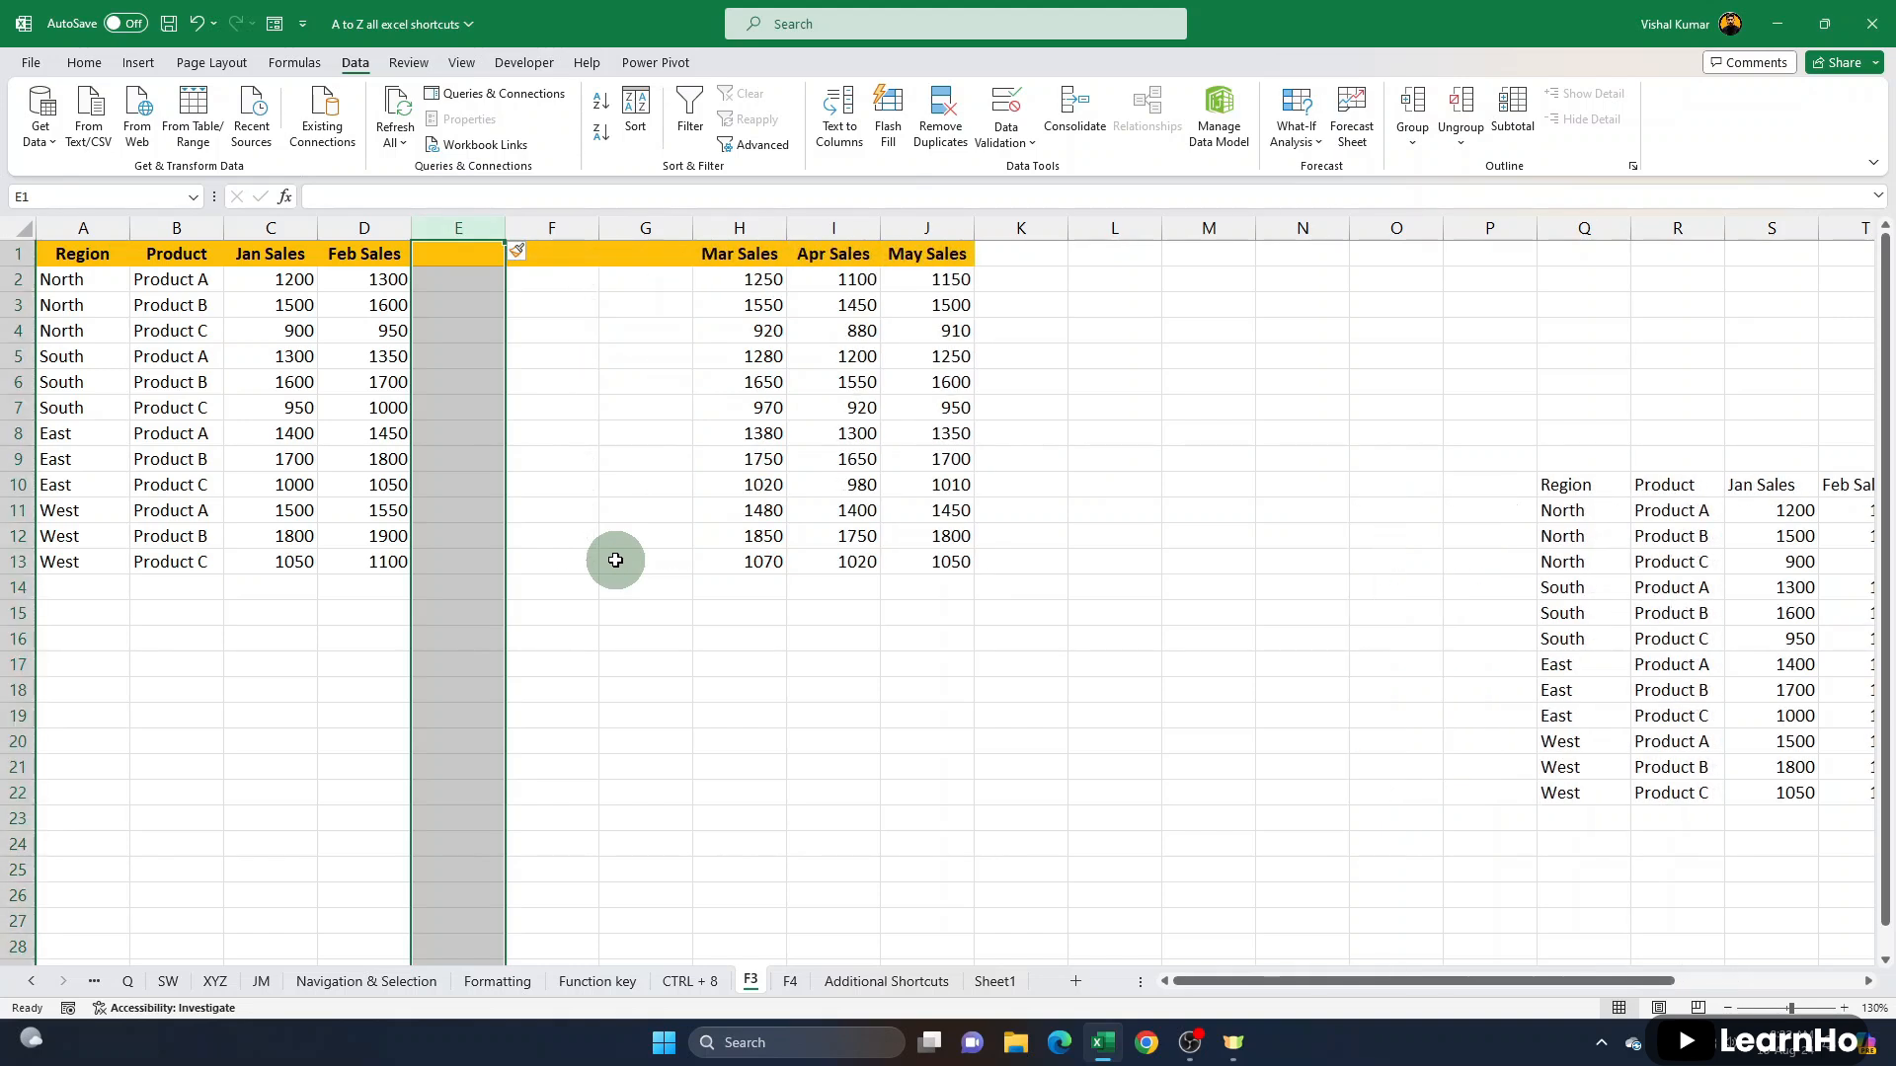
key(F4)
key(F4)
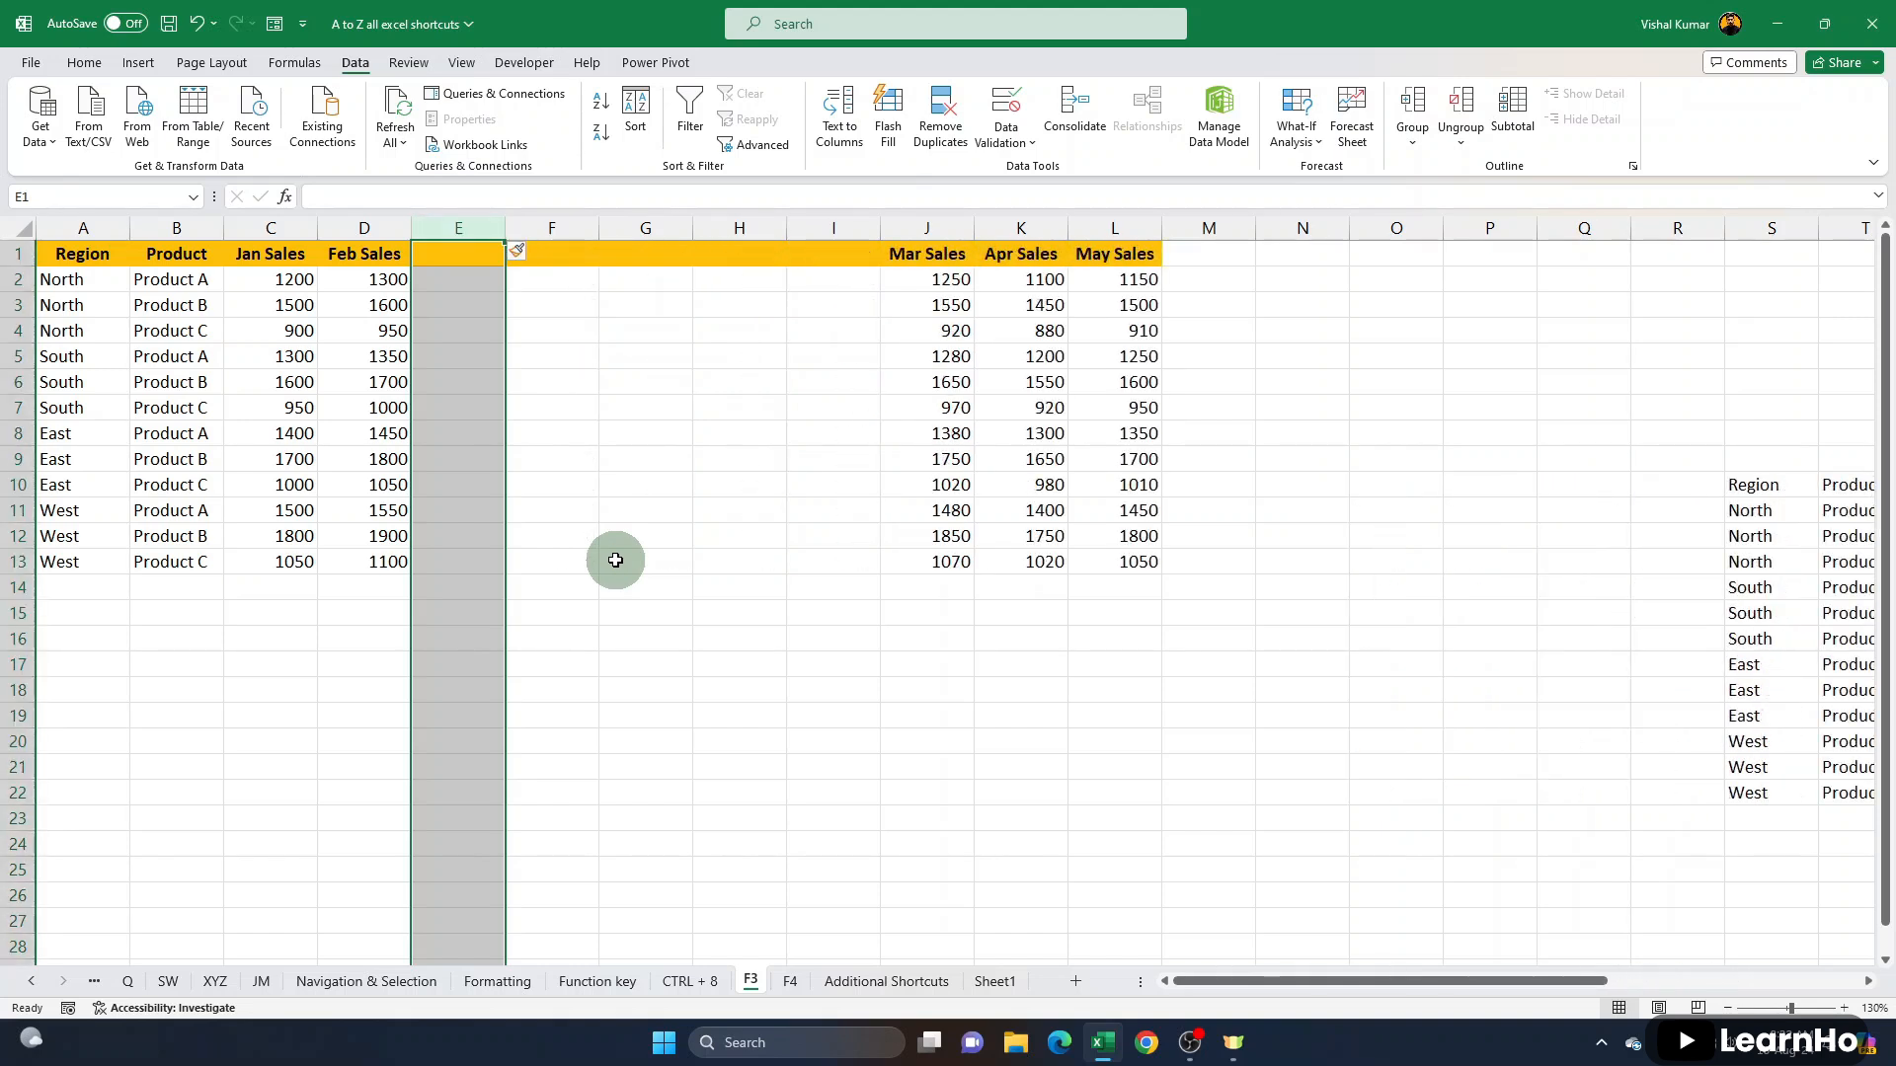
- Insert ten blank rows above the South, Product B record in row 6 by repeating the last insert action
click(7, 382)
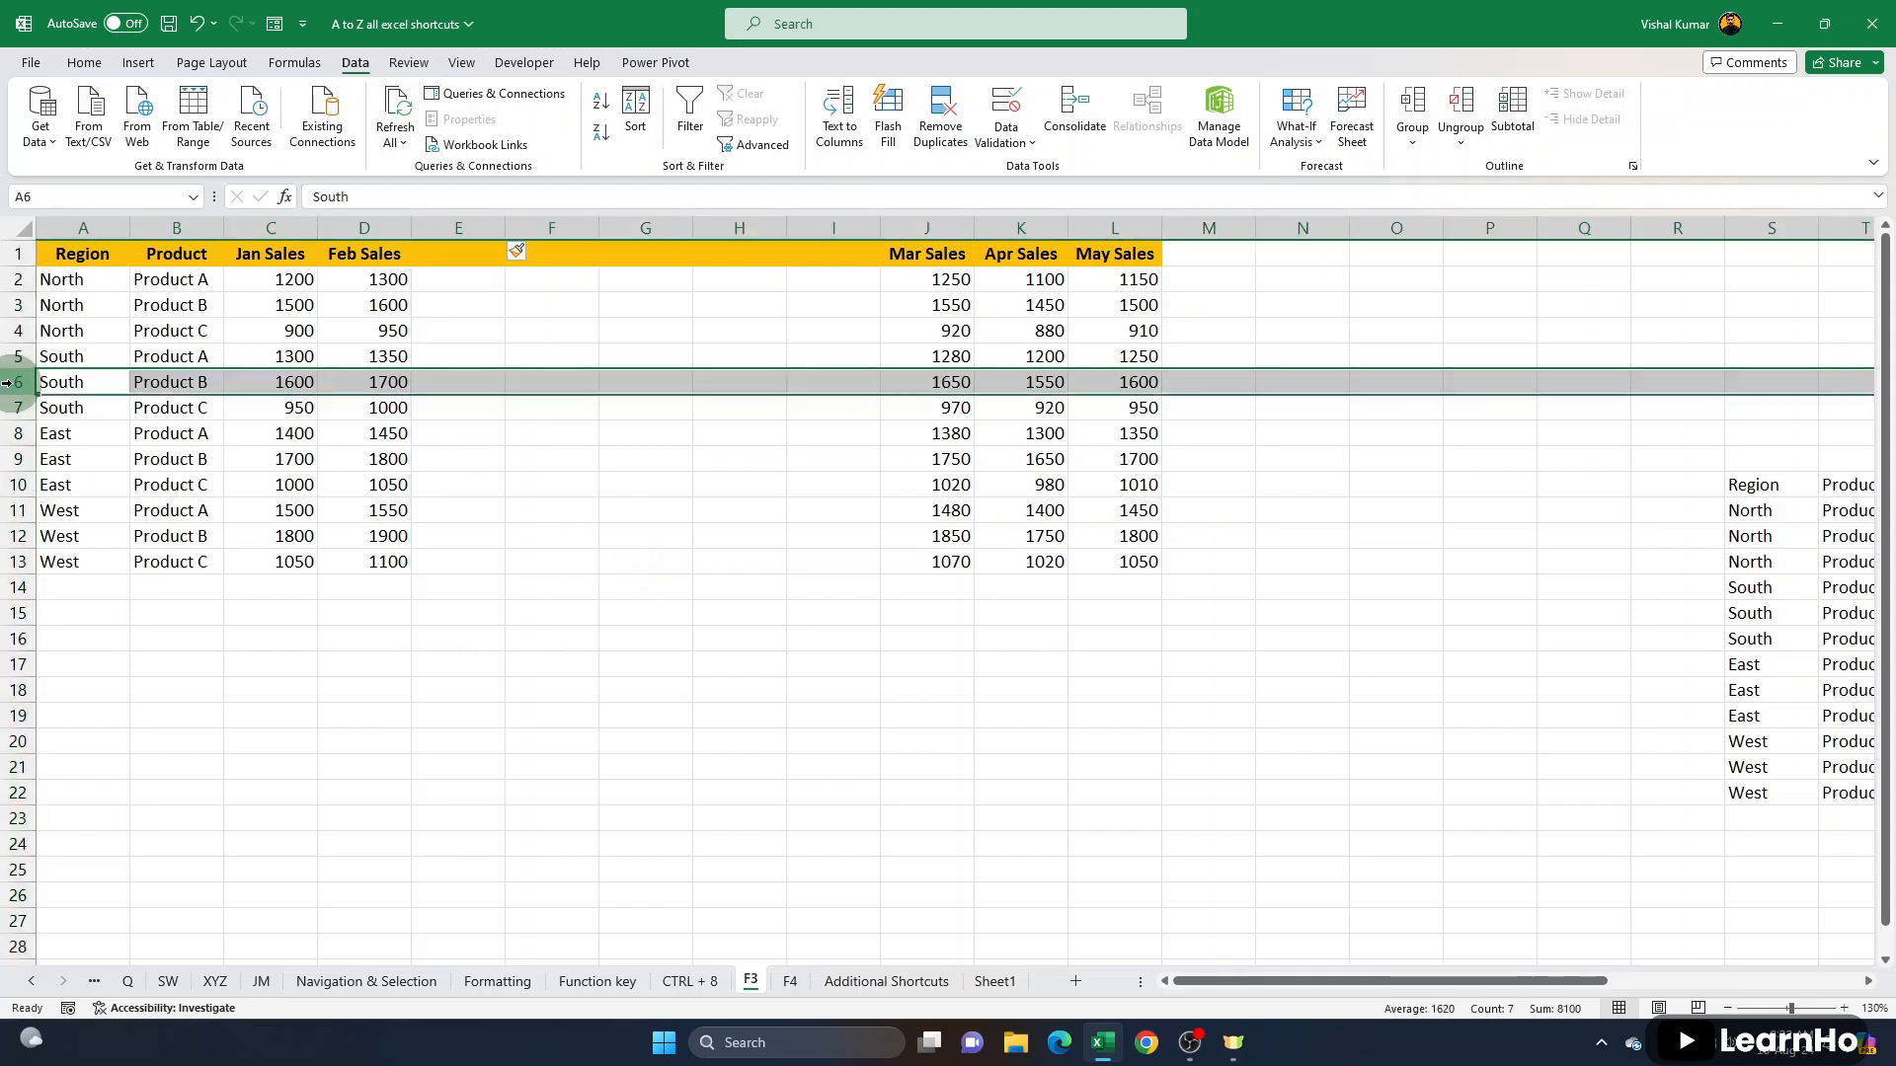
key(F4)
key(F4)
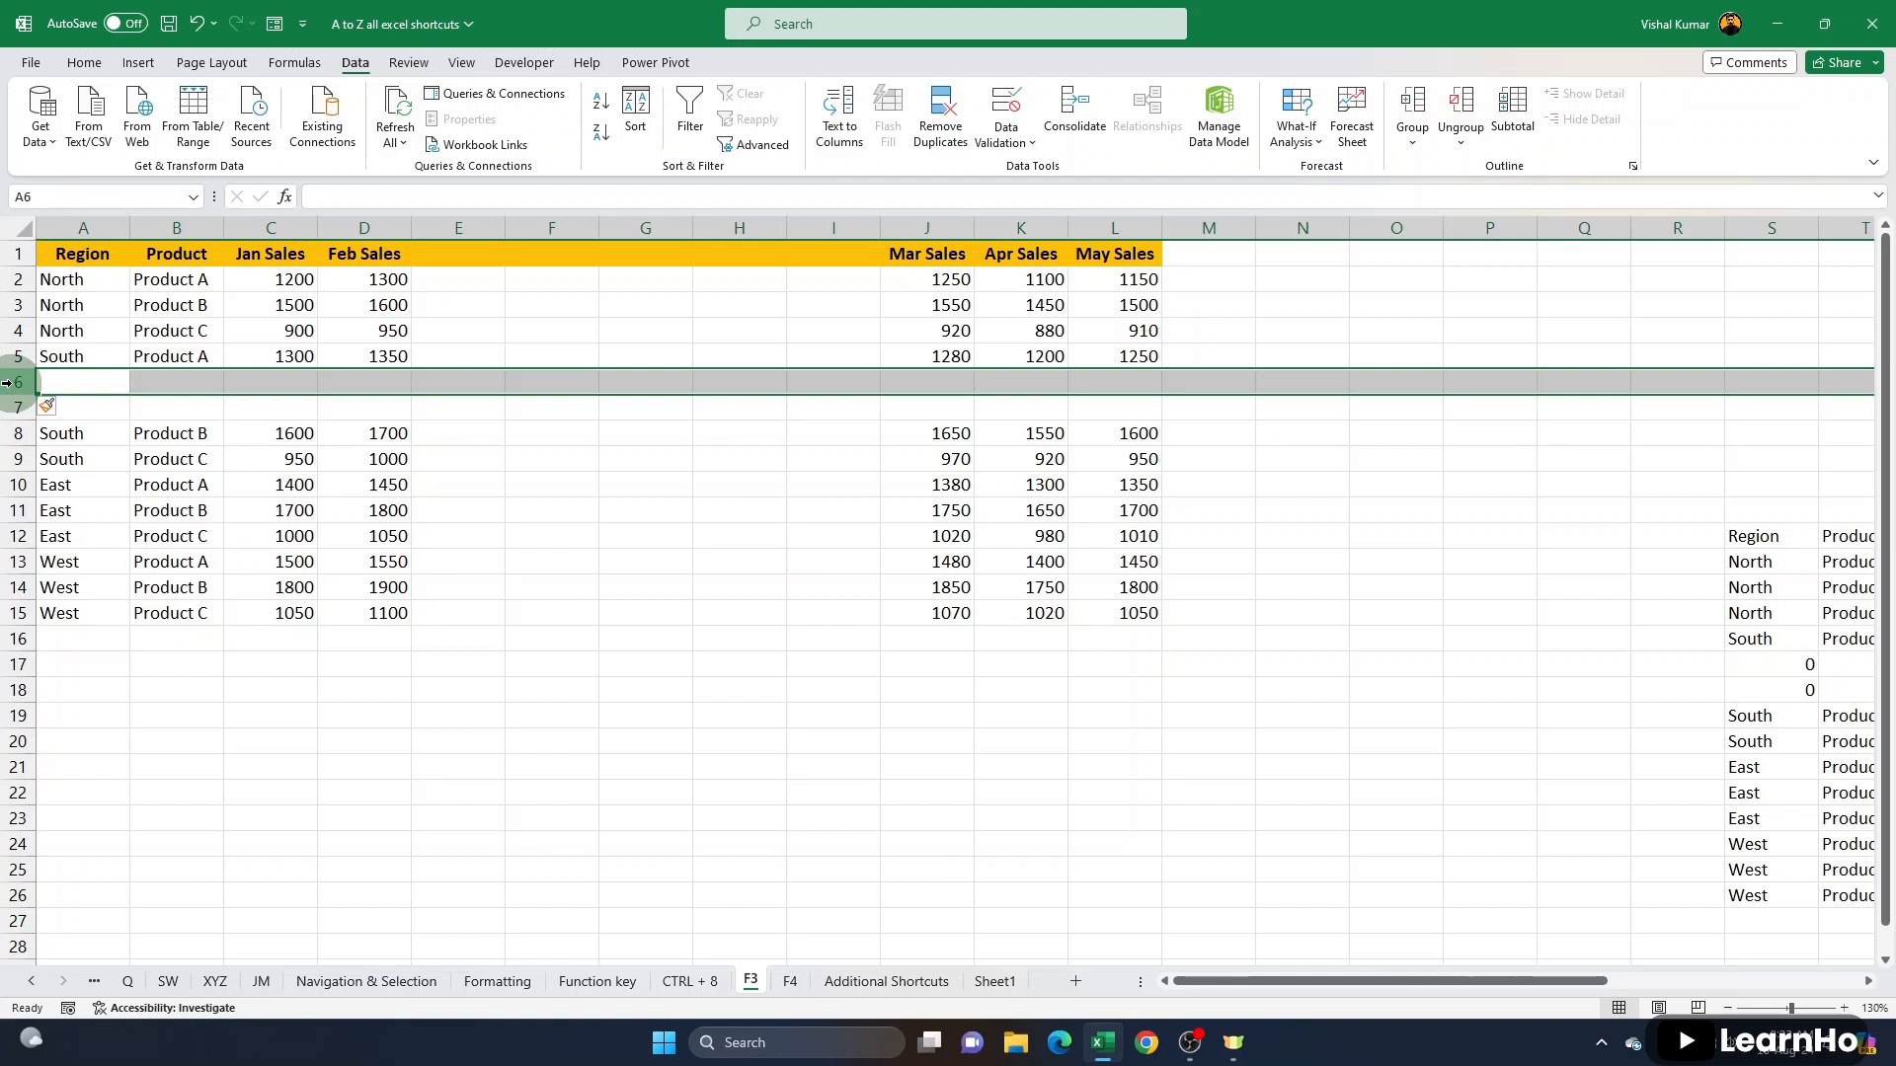
key(F4)
key(F4)
key(F4)
key(F4)
key(F4)
key(F4)
key(F4)
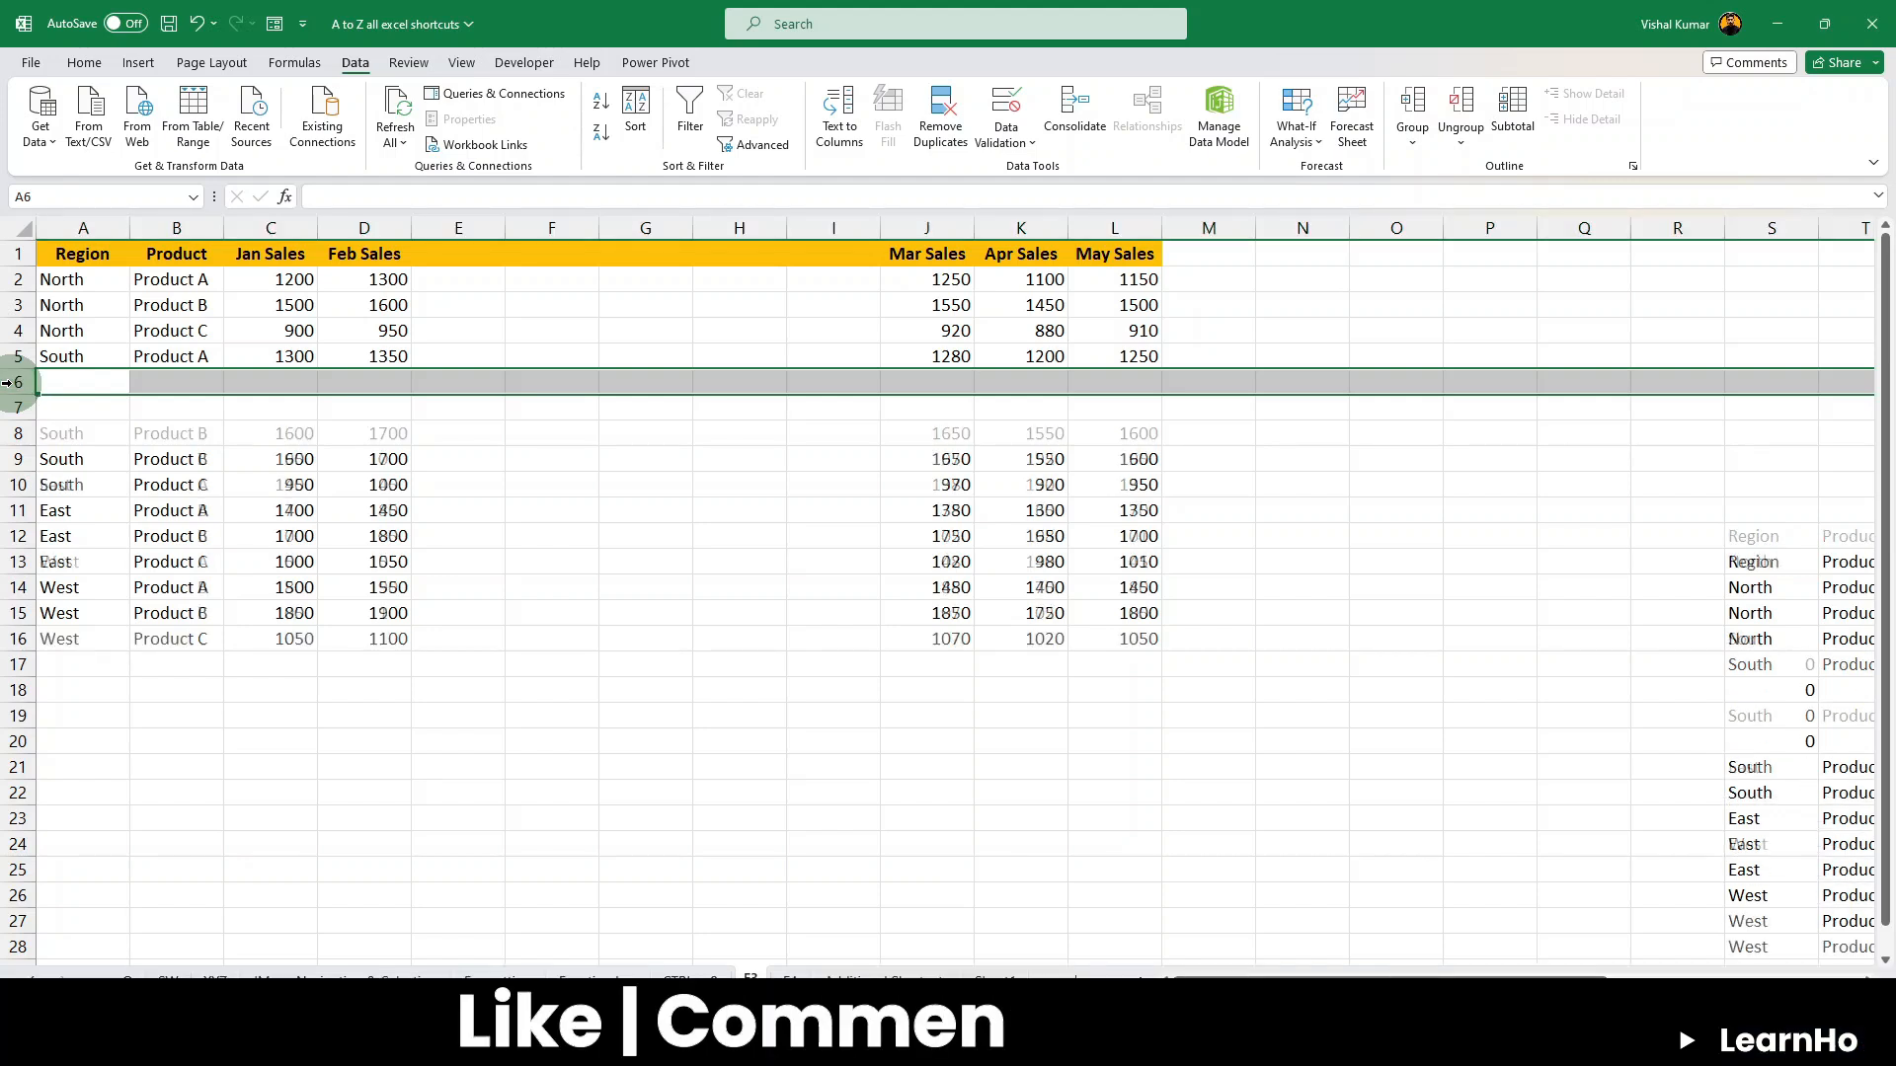
key(F4)
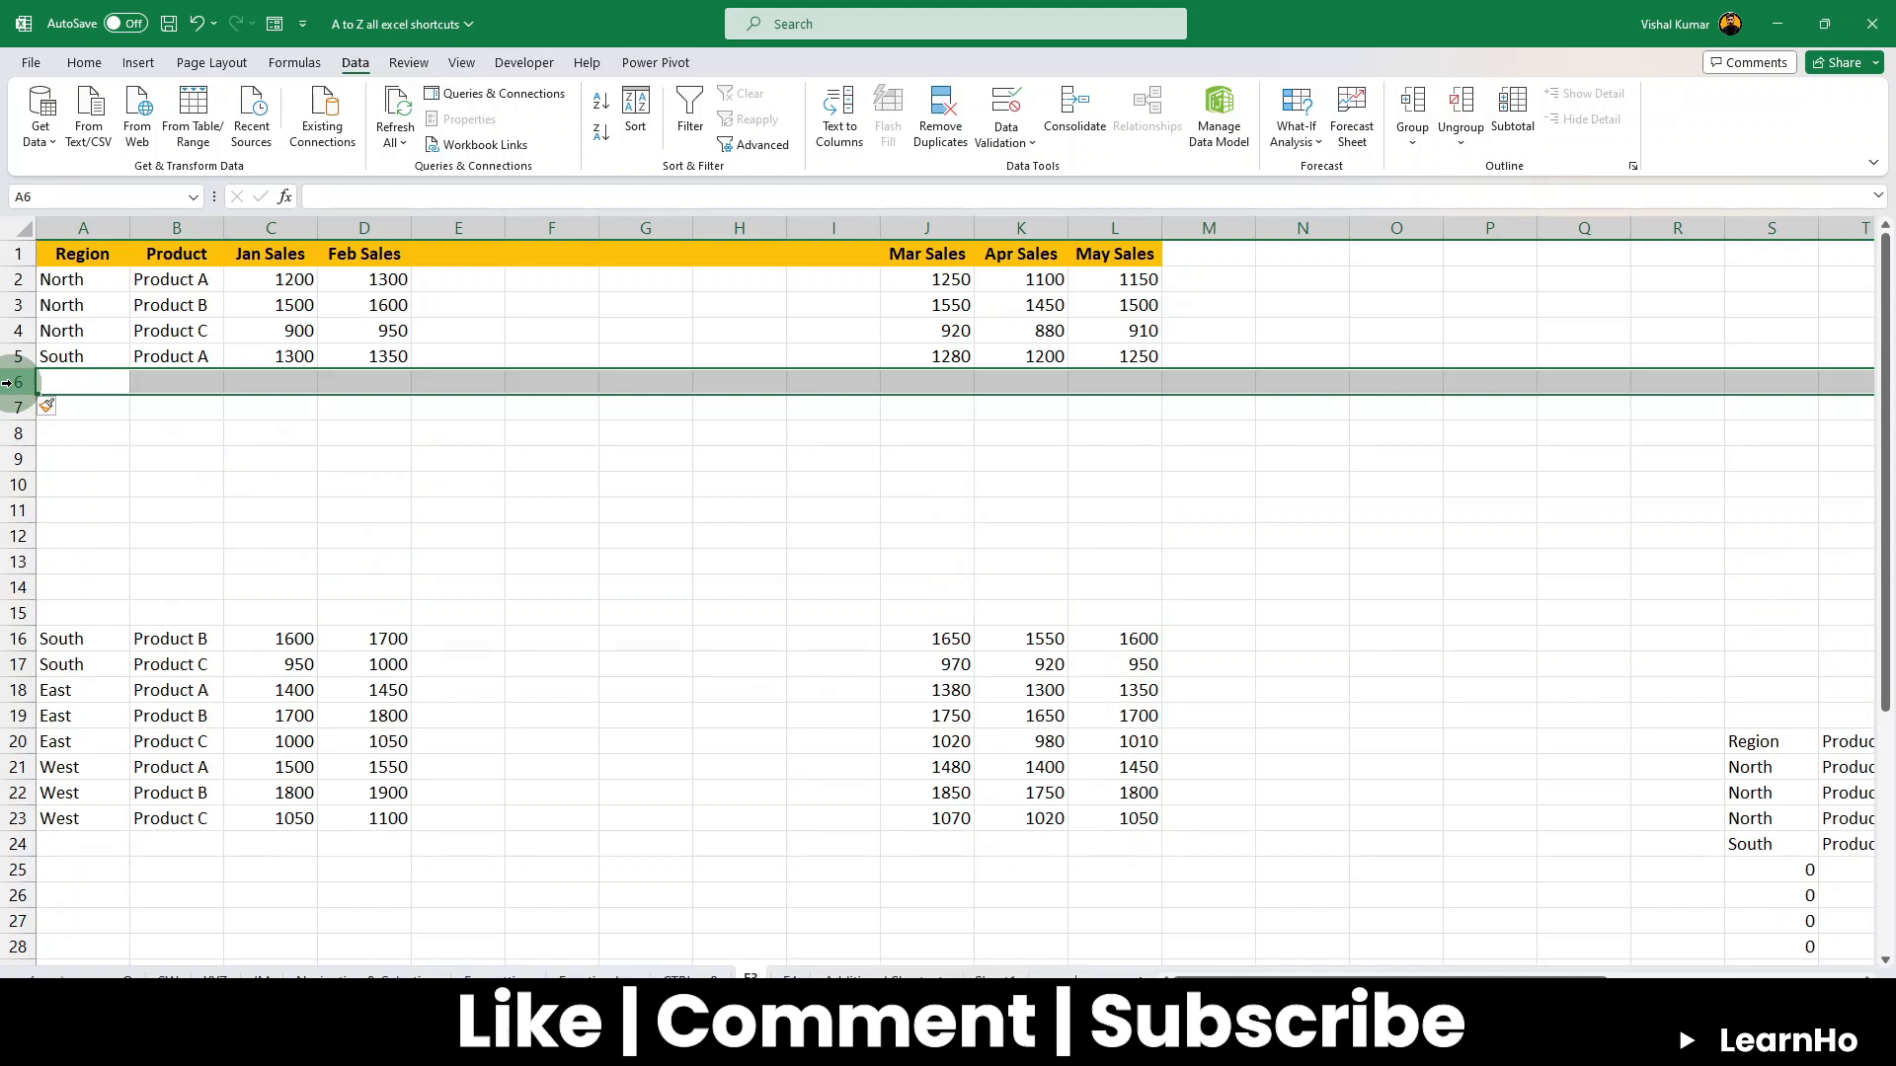
- On the F4 sheet, enter =B4+C1 in cell C4 to add the bonus to the first basic salary
click(790, 980)
click(410, 371)
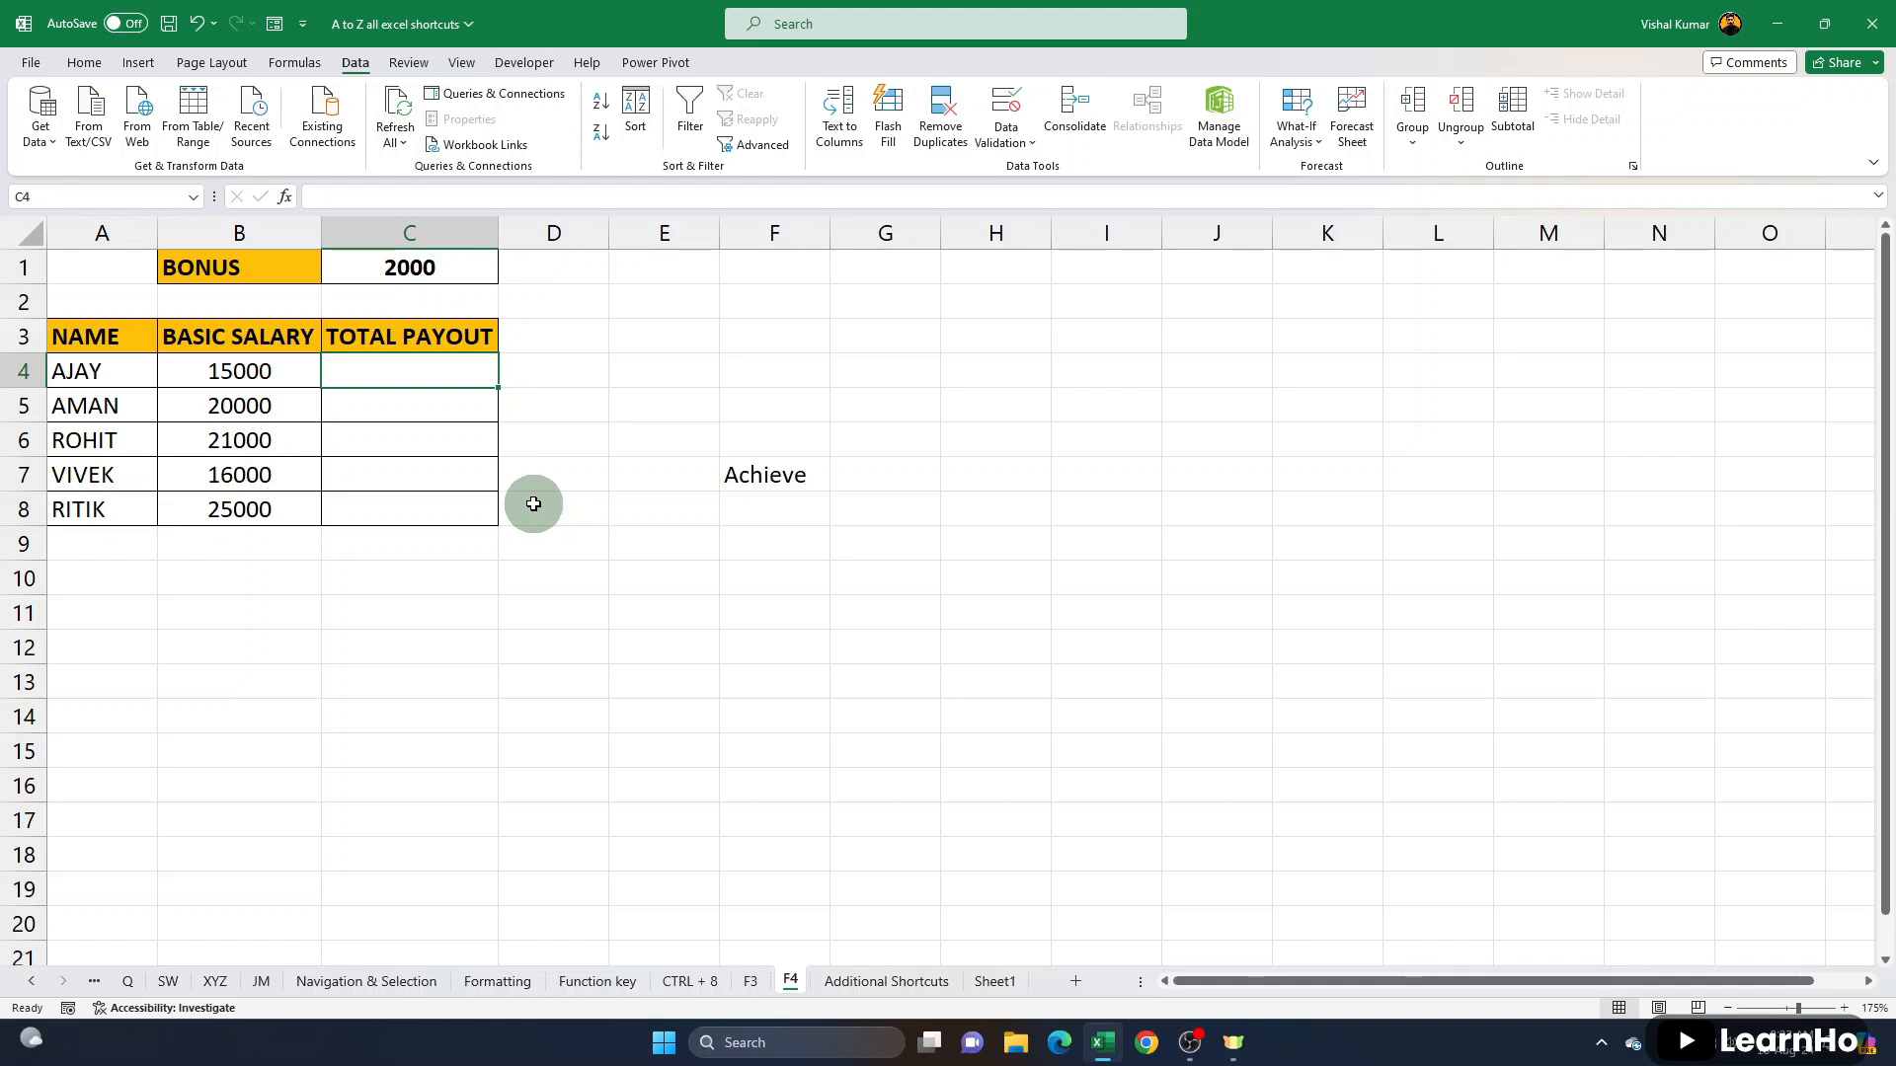
text(=)
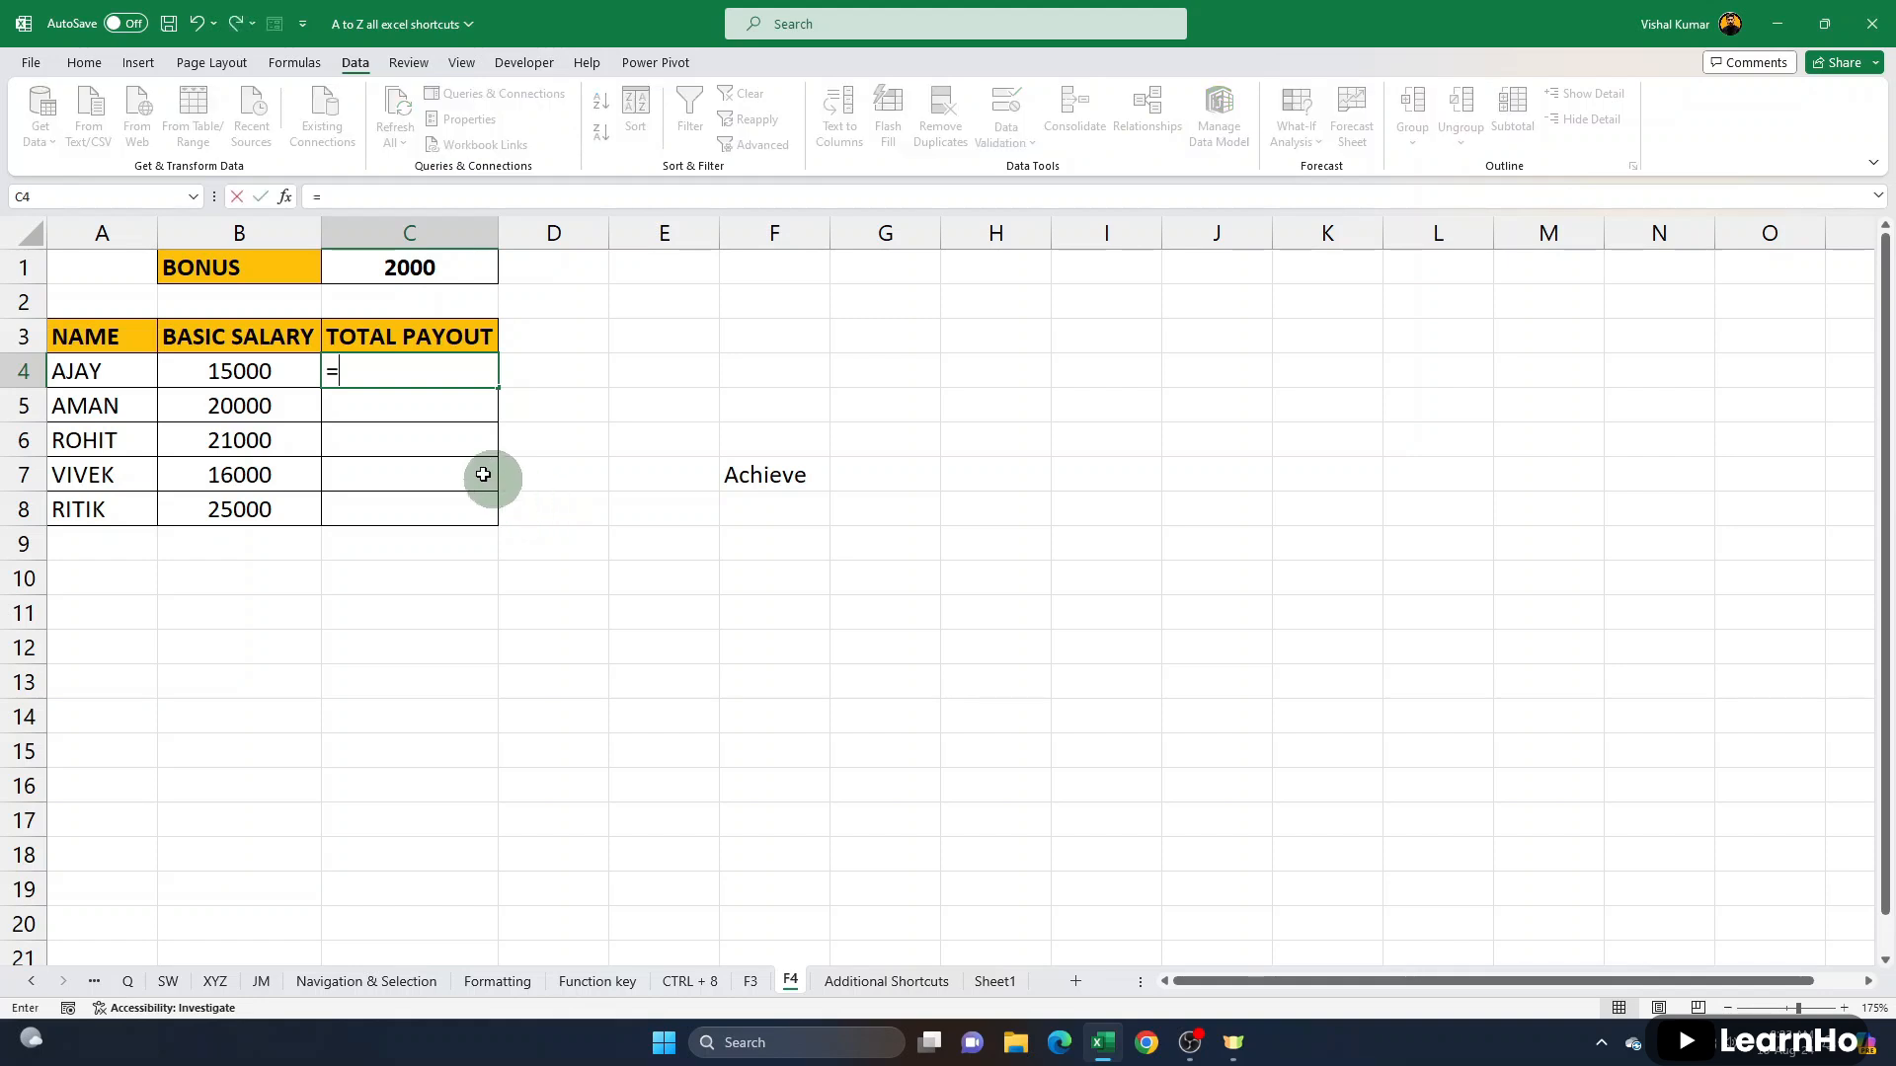
click(262, 370)
click(401, 270)
click(275, 372)
text(+)
click(408, 269)
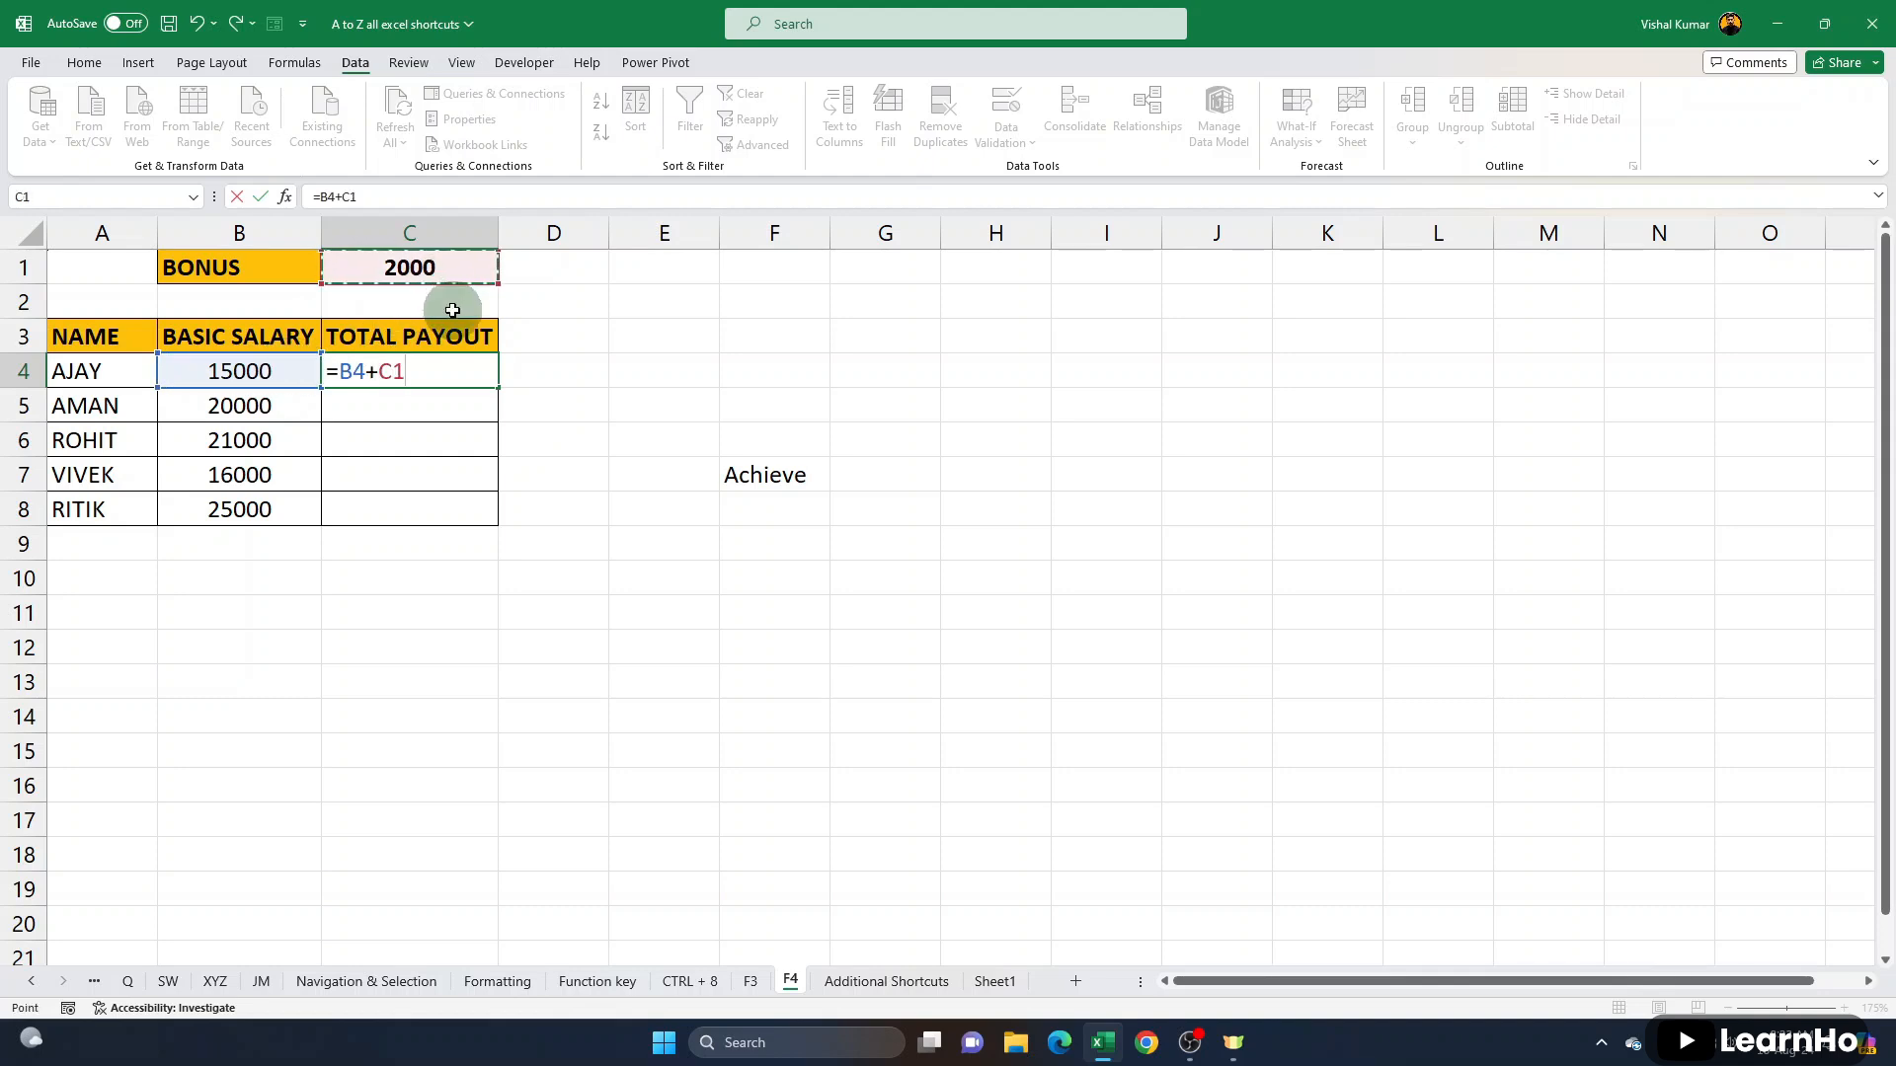
key(Return)
- Fill the total payout formula from C4 down to C8 and inspect the copied references in C6
click(267, 406)
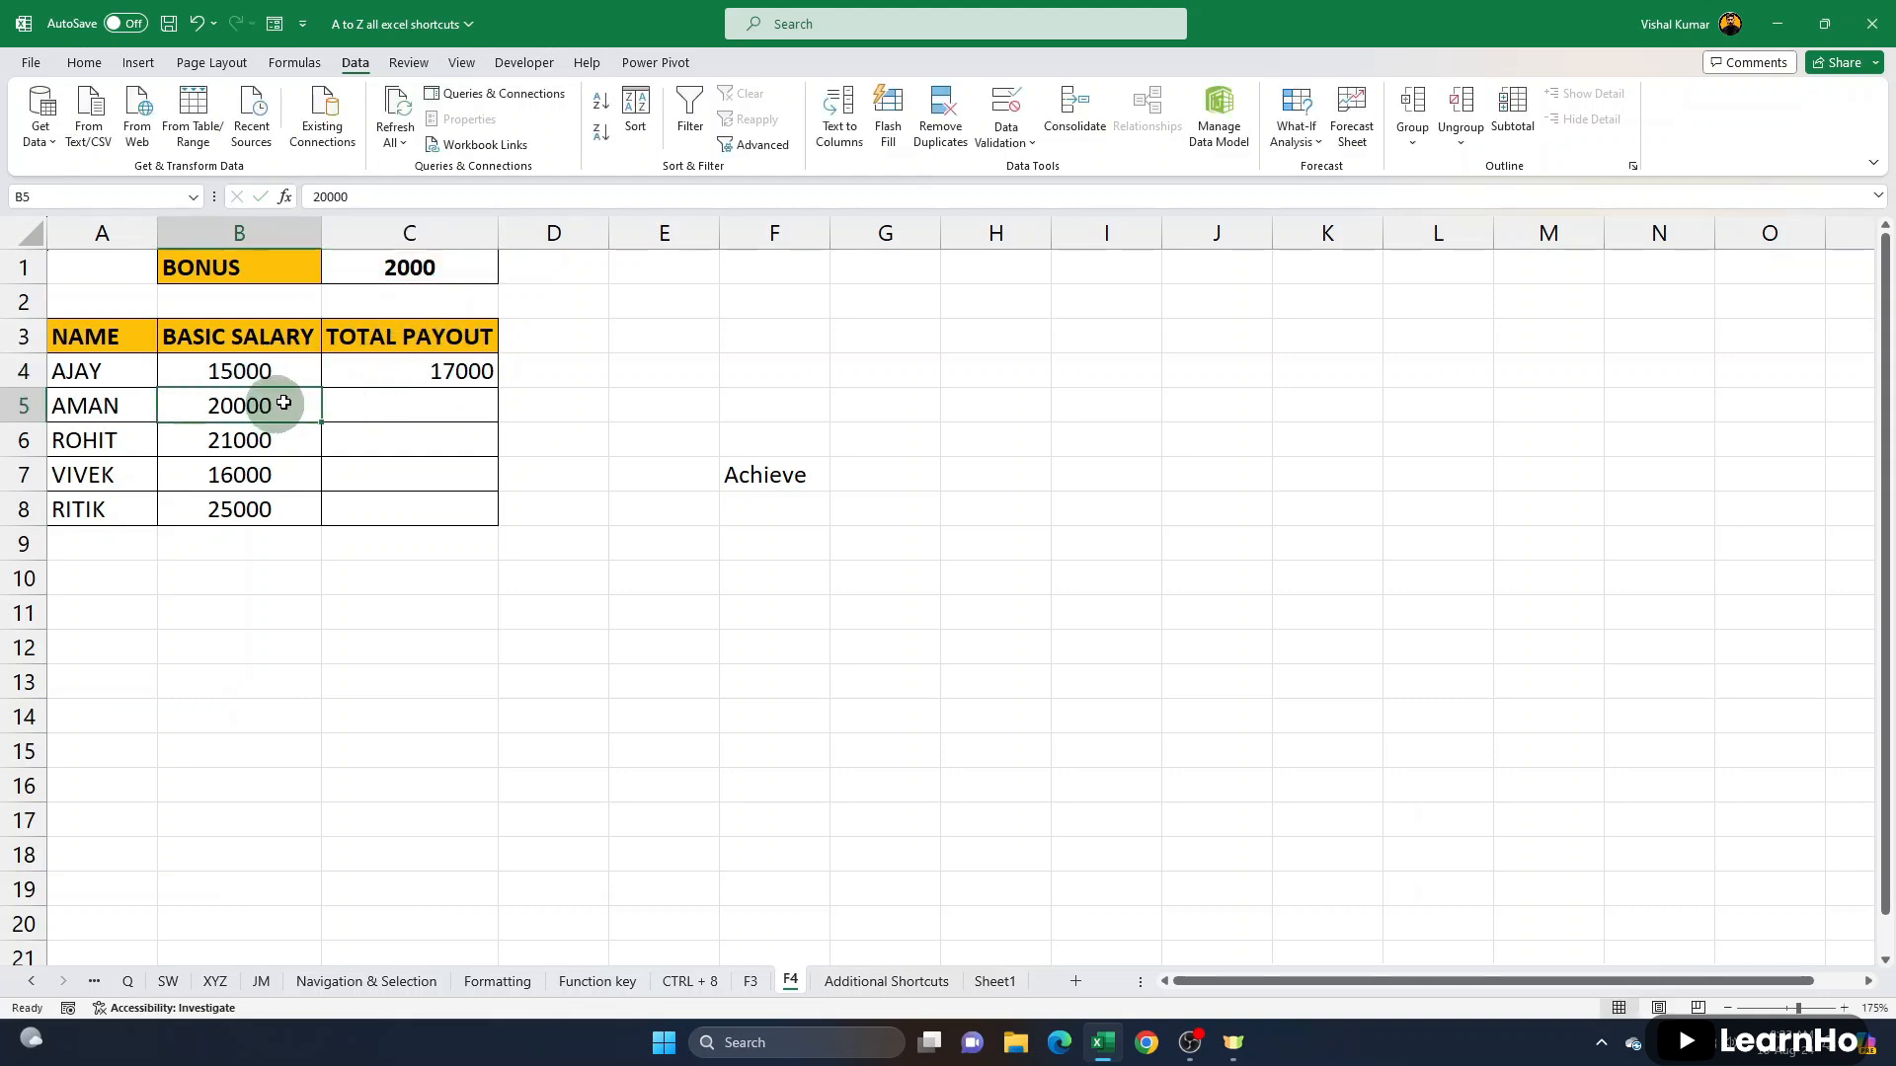
click(407, 268)
click(271, 438)
click(414, 266)
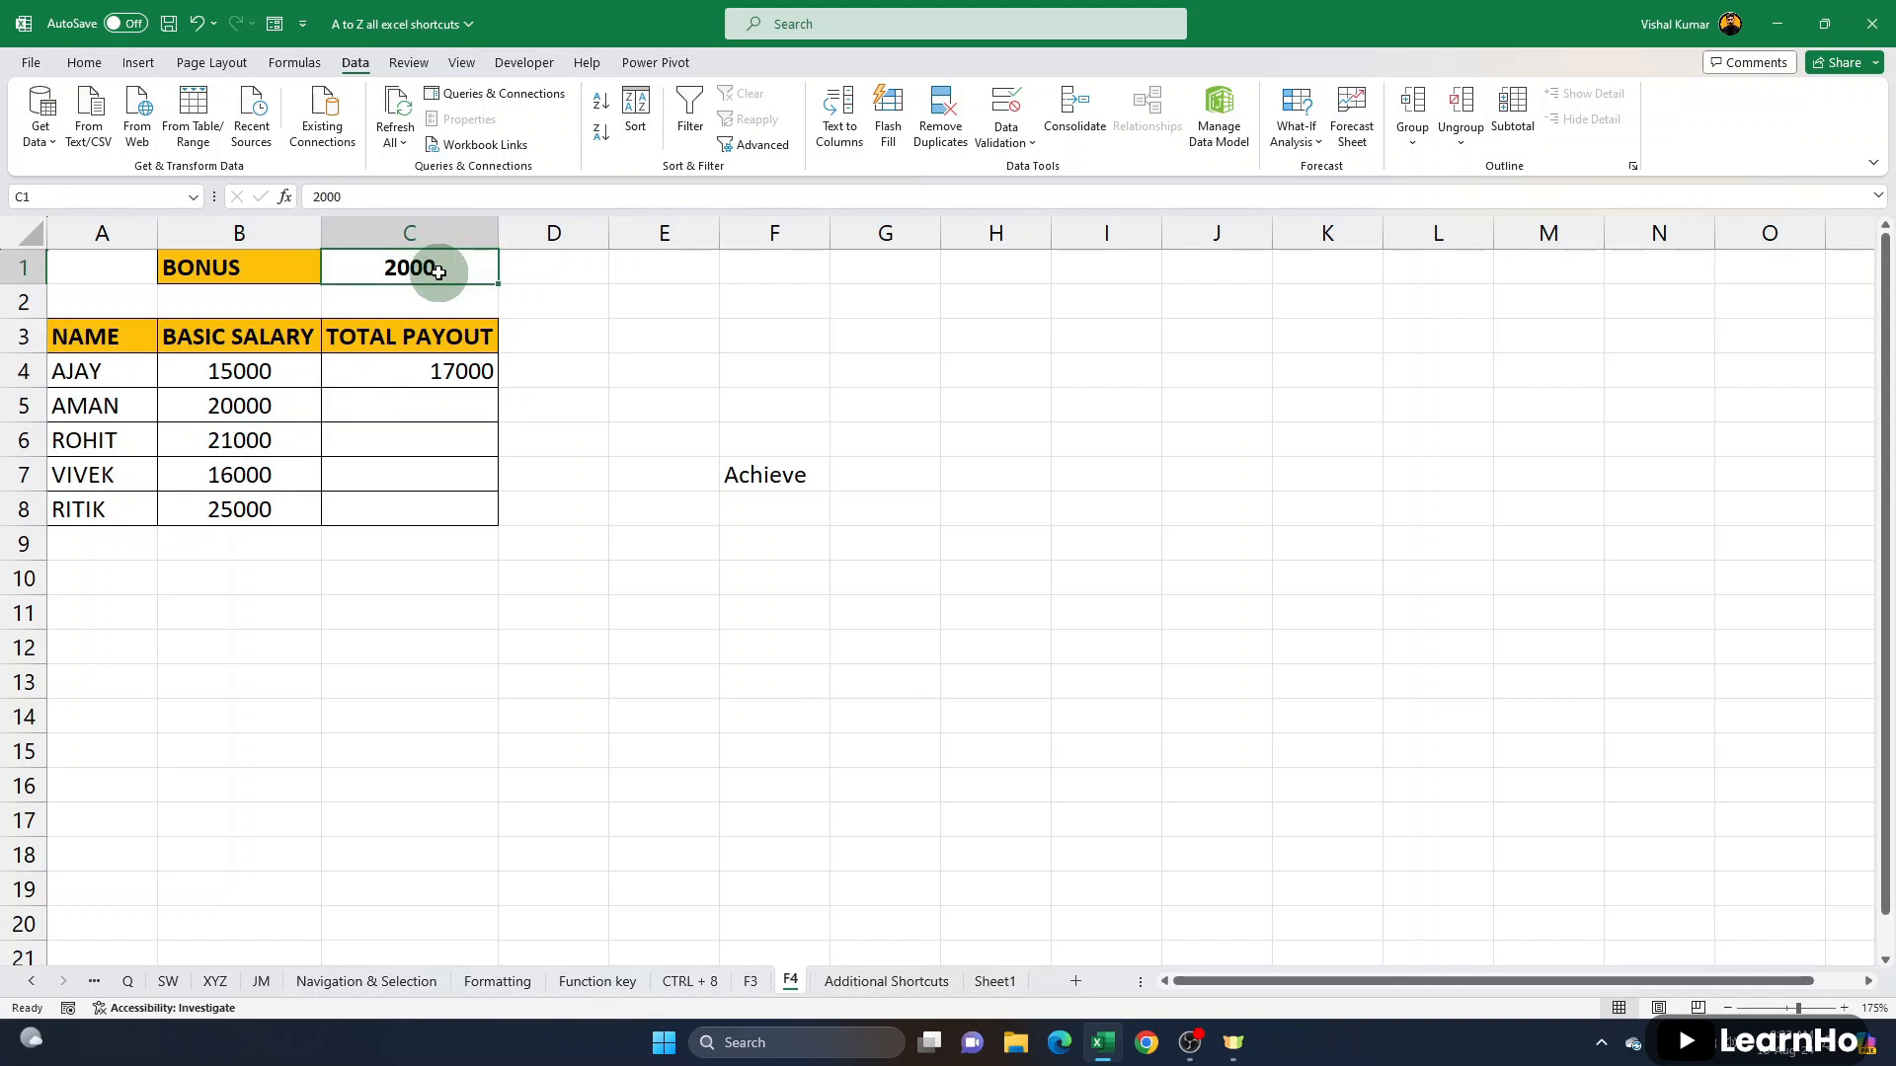
click(500, 377)
drag(499, 387, 500, 520)
double_click(456, 438)
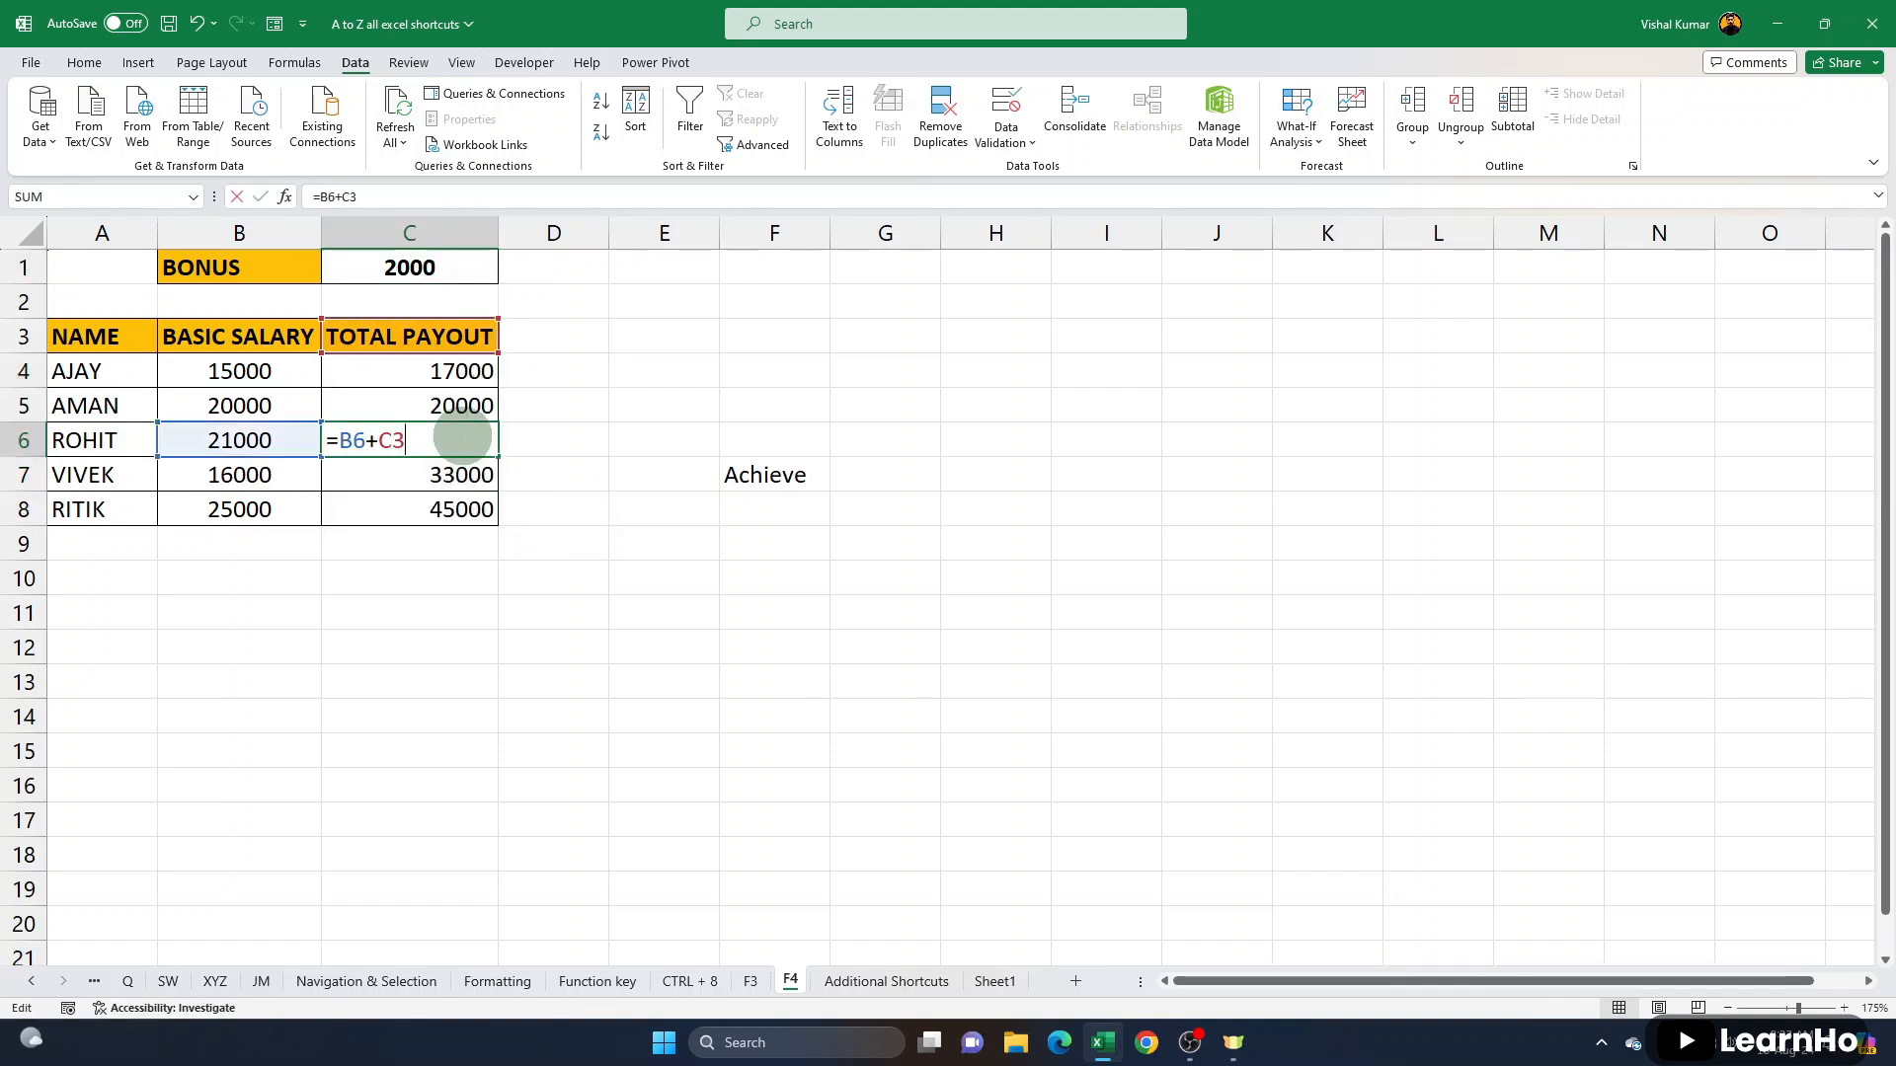
mouse_move(431, 361)
mouse_down()
mouse_move(434, 299)
mouse_move(434, 363)
mouse_up()
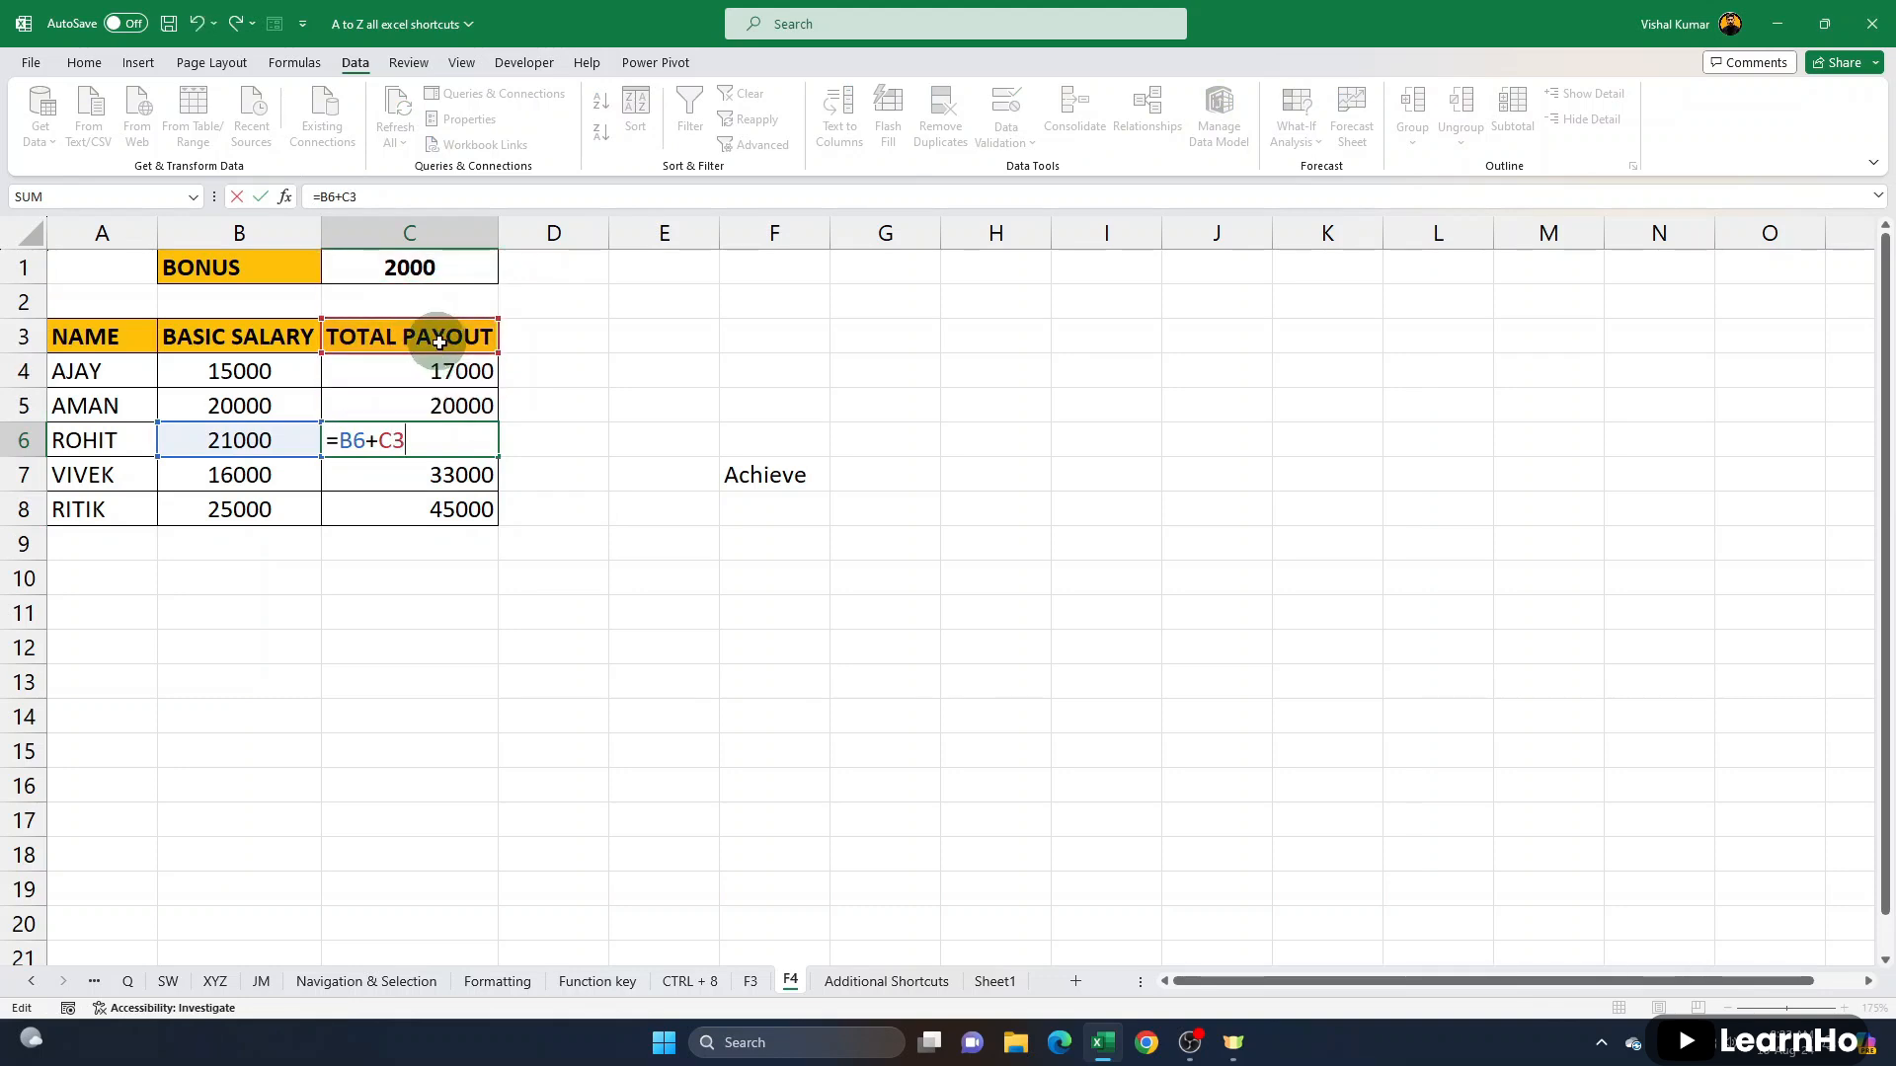
key(Return)
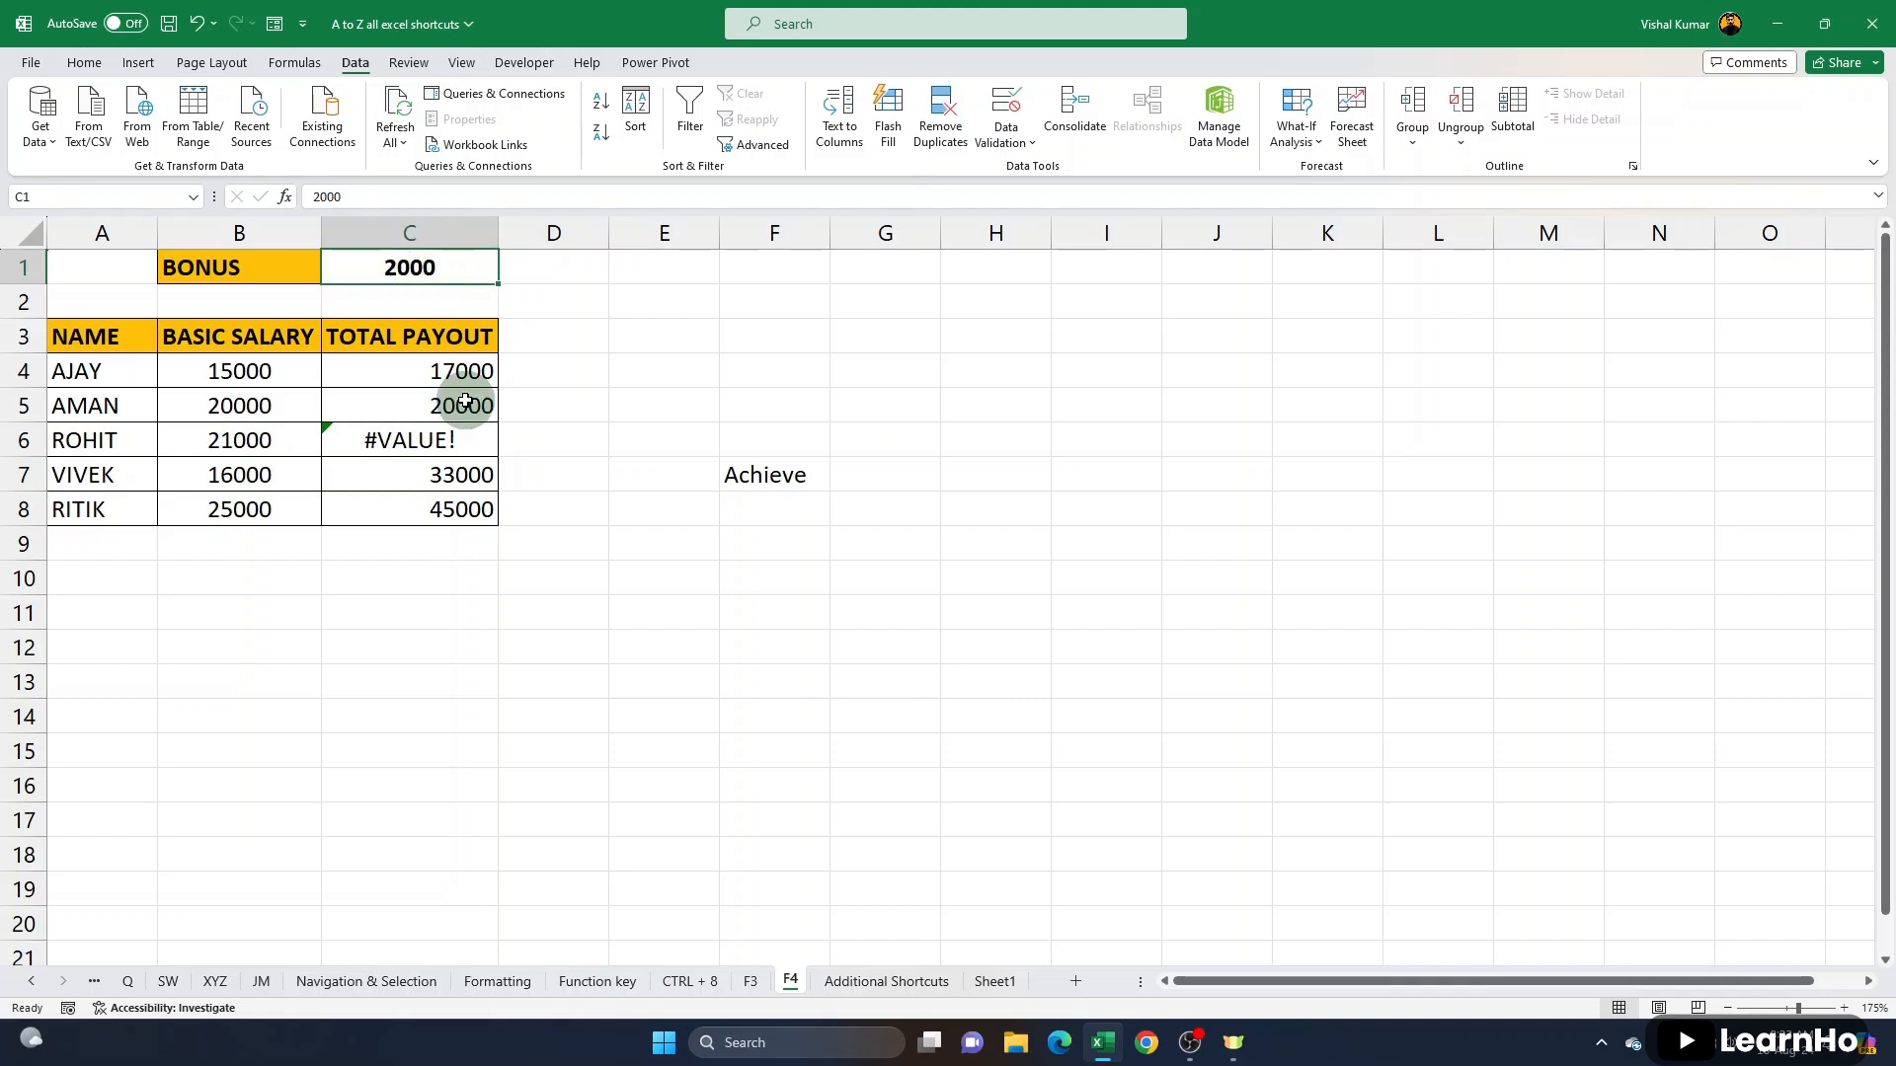
- Make the bonus reference in C4 absolute, giving =B4+$C$1, and fill the formula down to C8
double_click(423, 372)
click(391, 372)
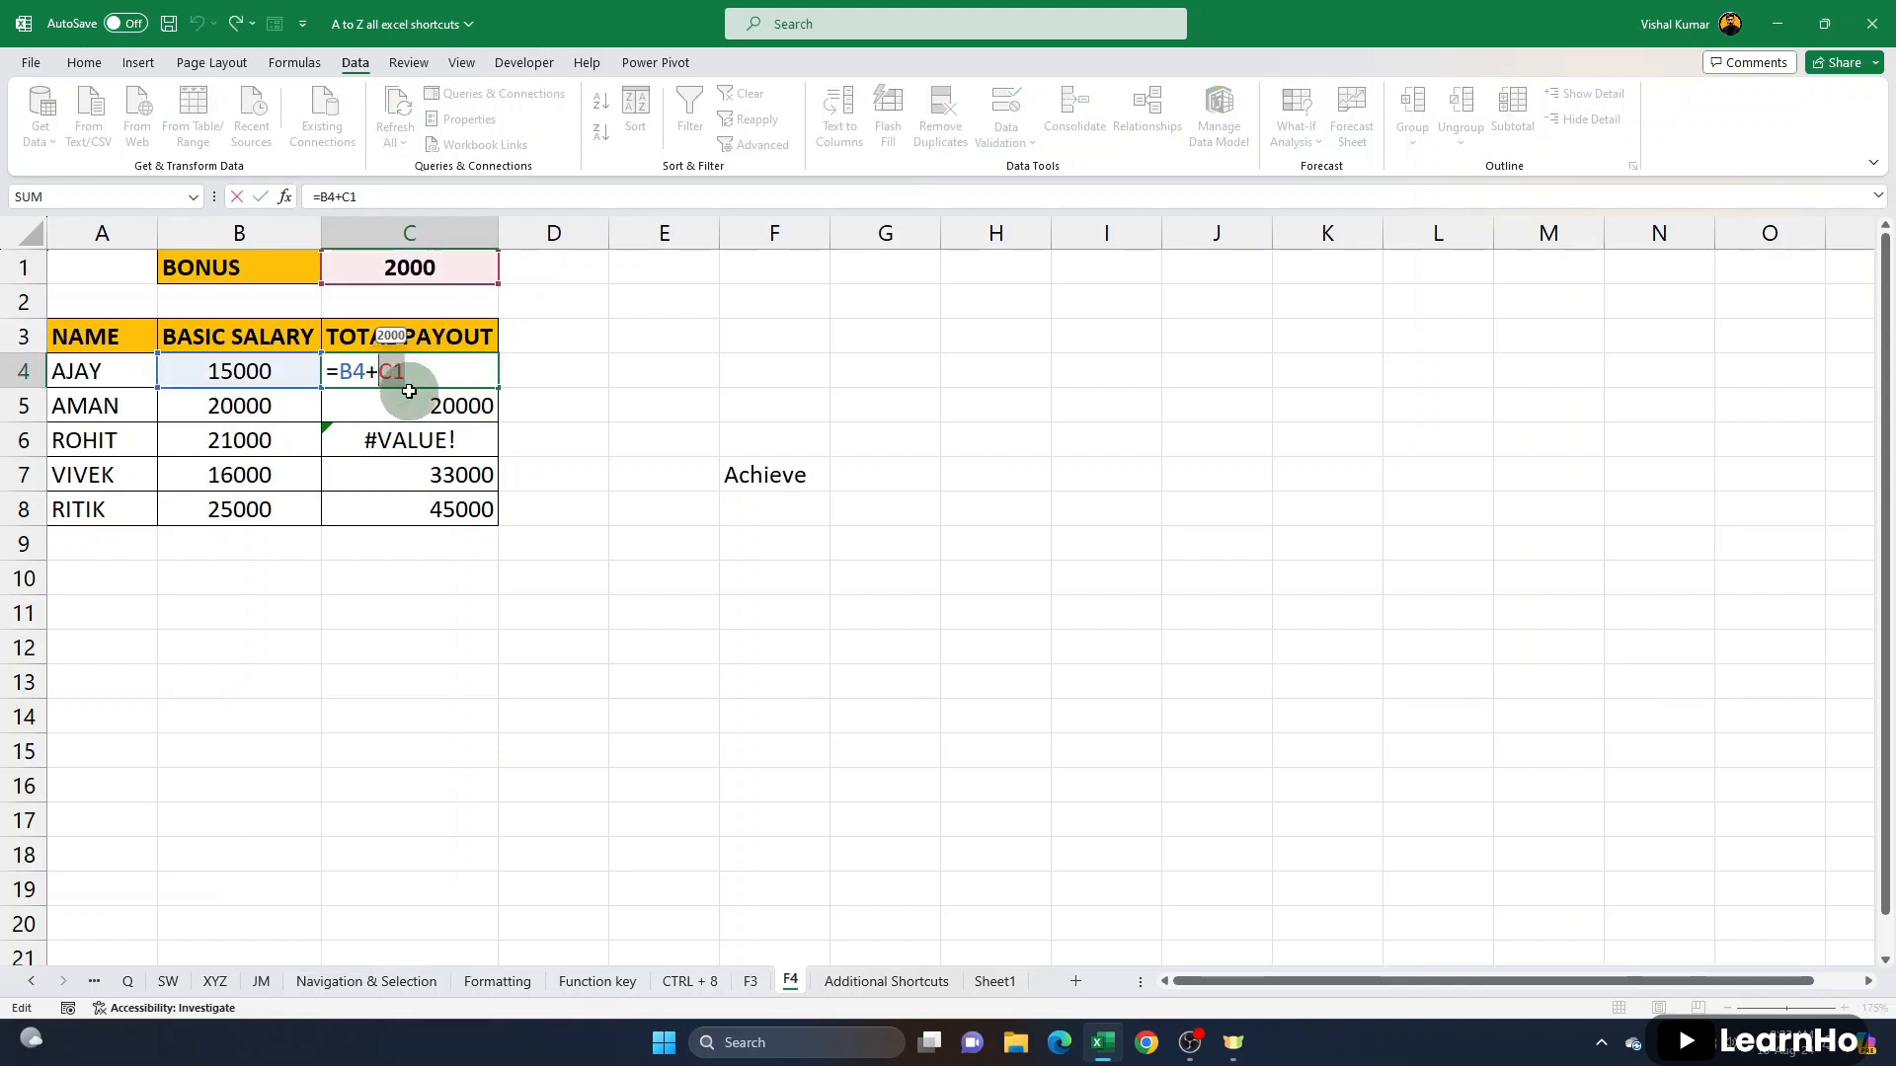
key(F4)
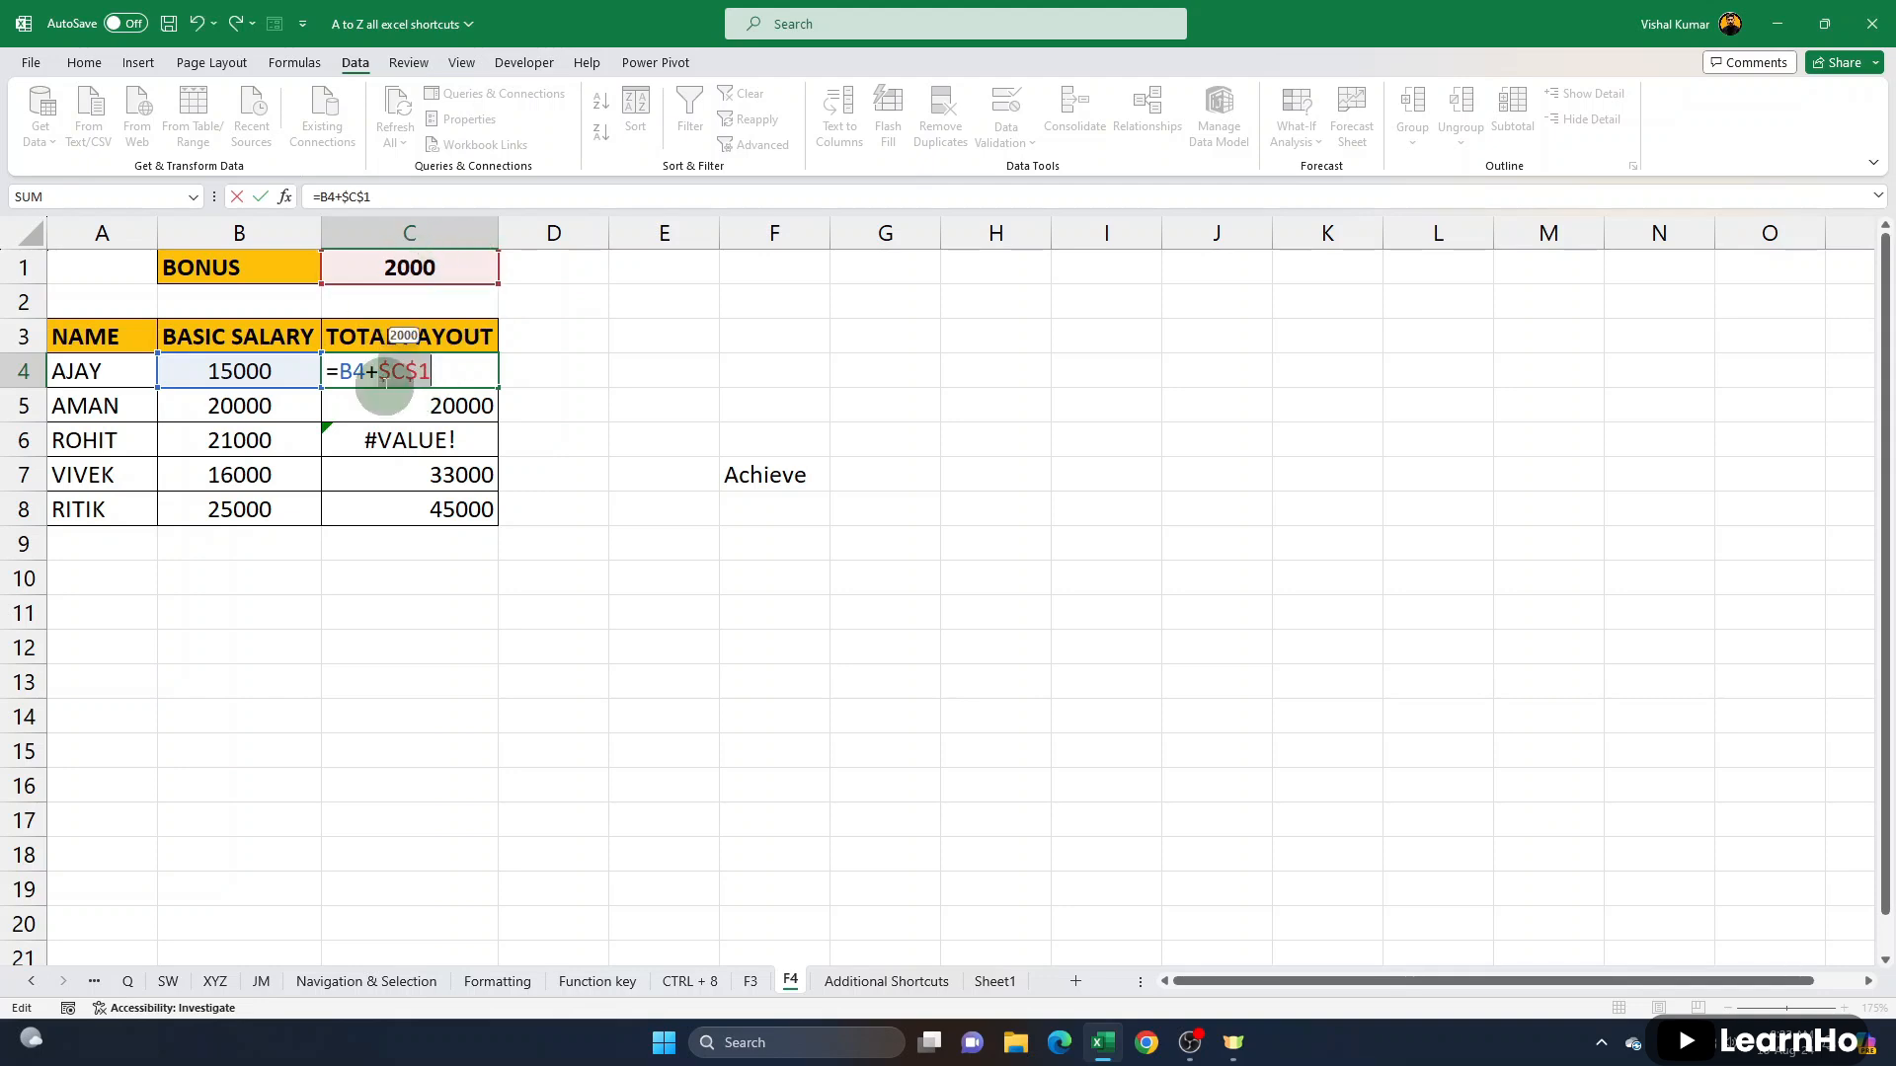
drag(405, 371, 419, 371)
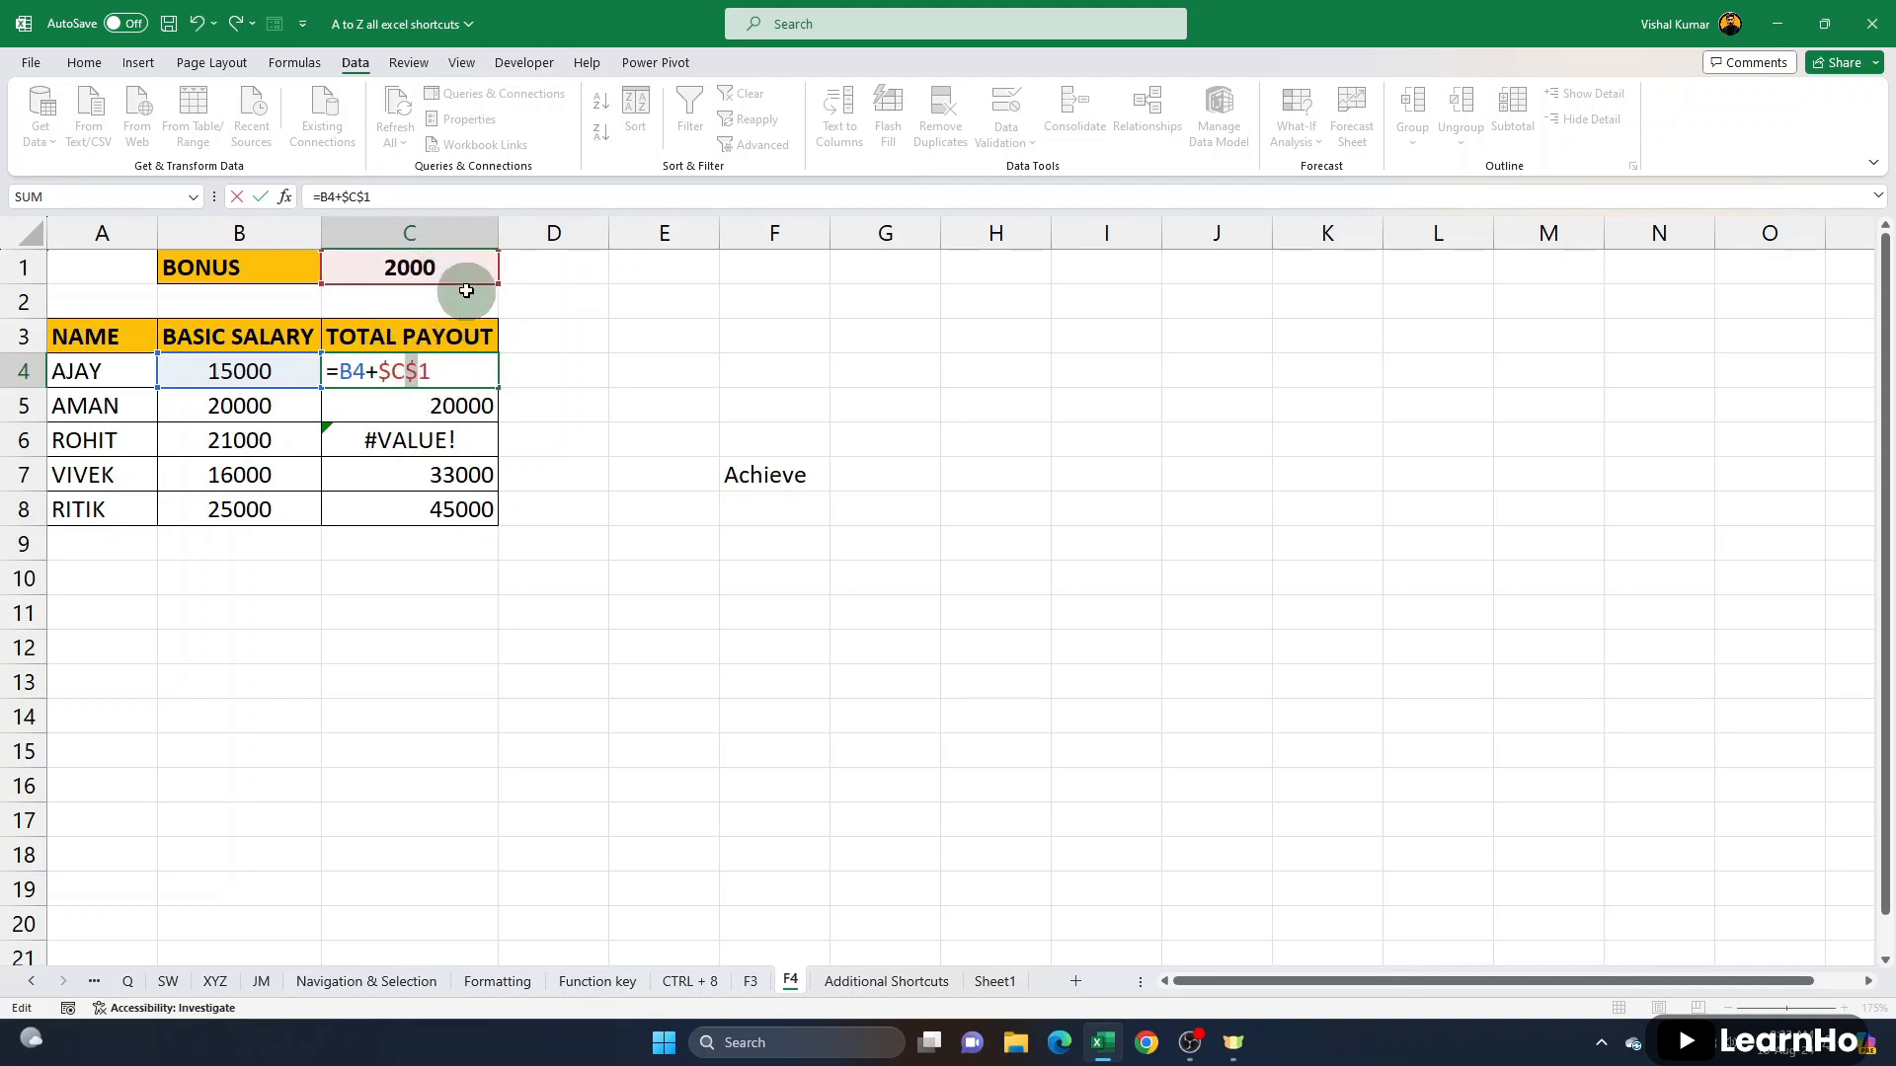
key(ctrl+Return)
drag(498, 387, 501, 518)
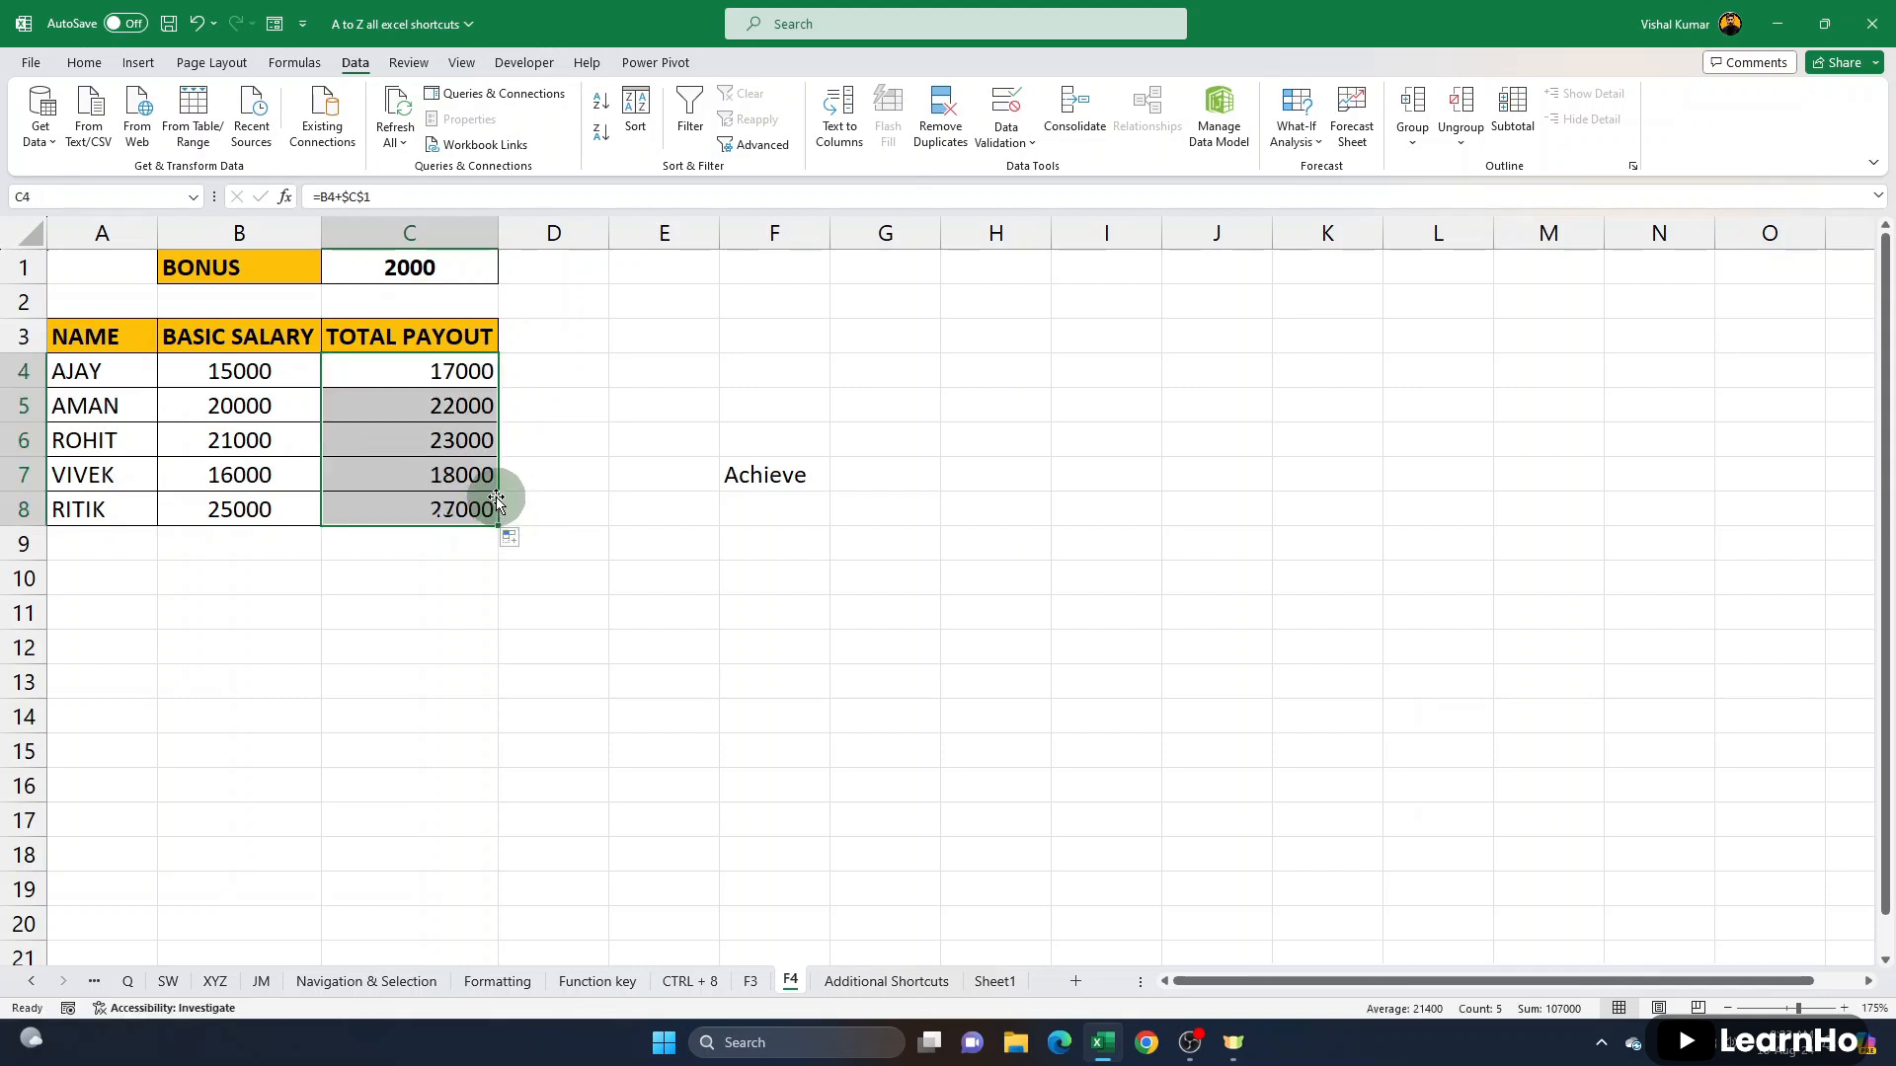
- Examine the cell references in the filled total payout formulas in C5 to C8
double_click(452, 434)
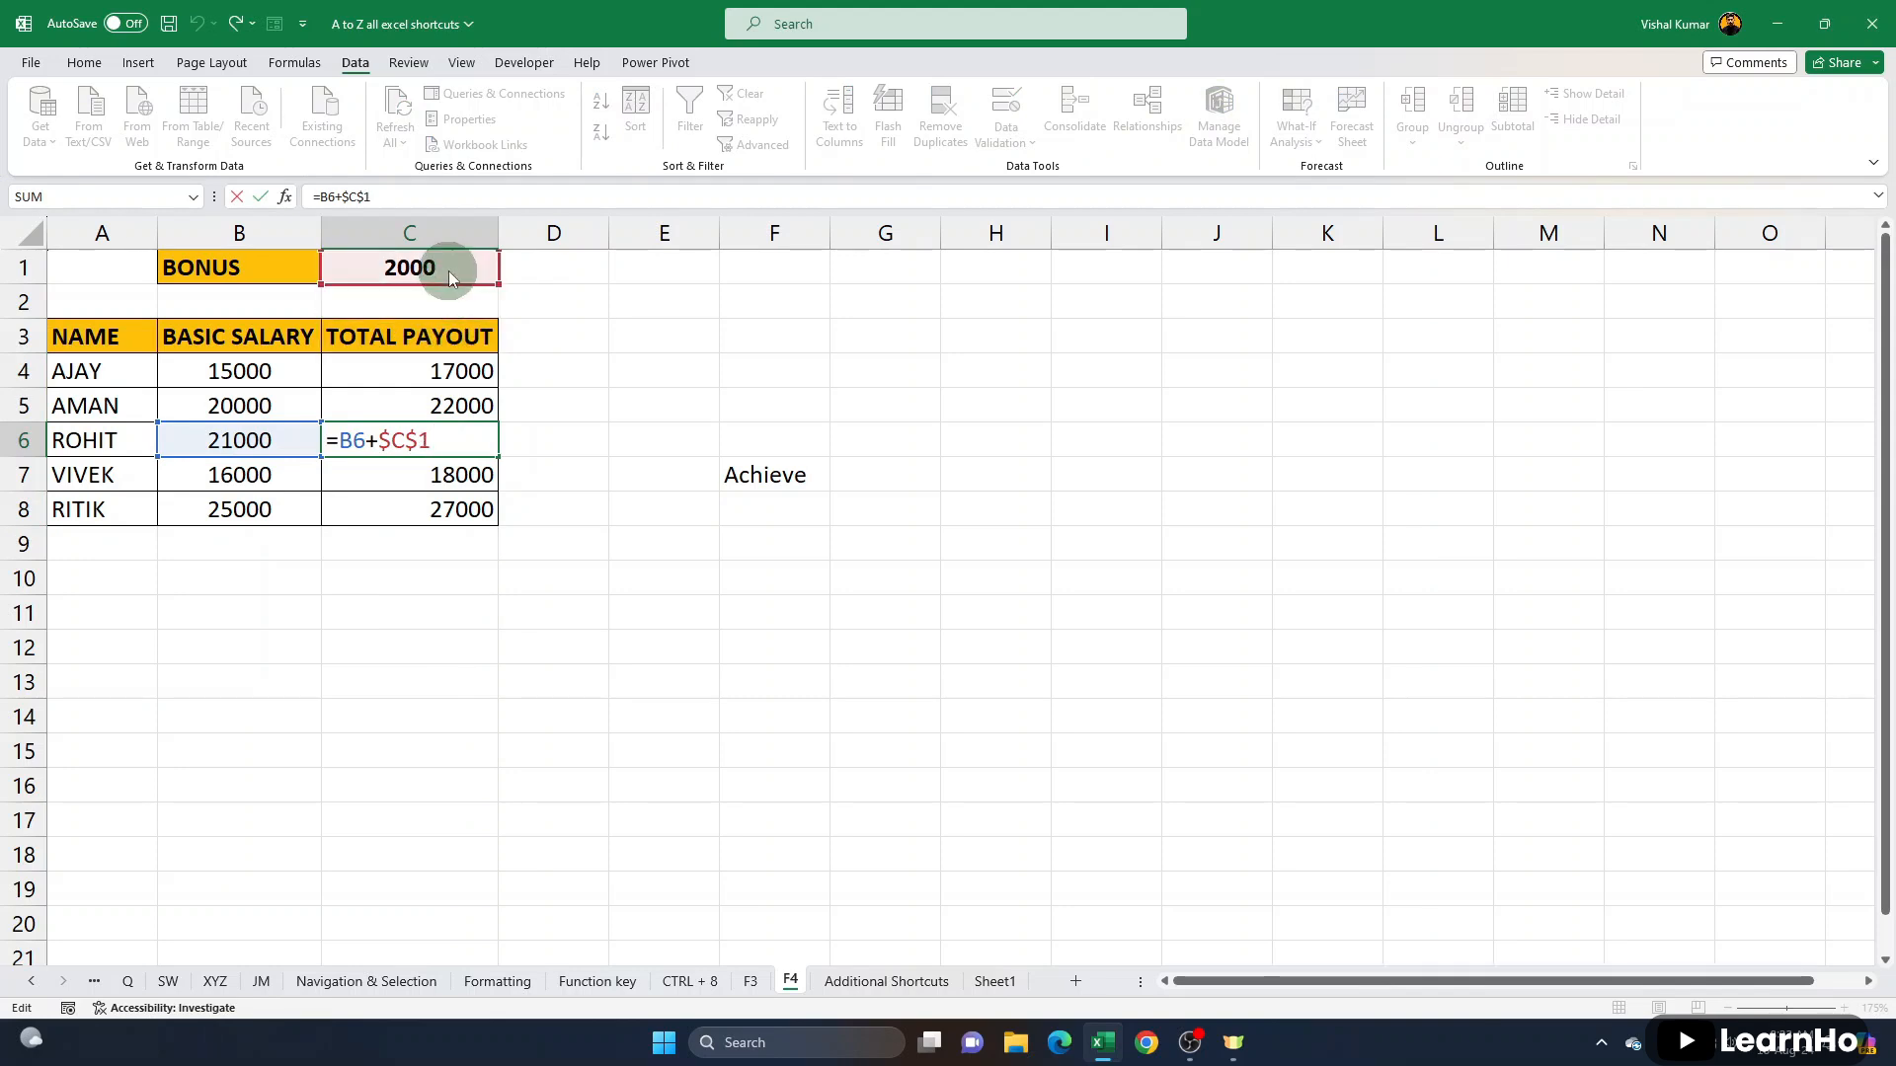
key(Return)
double_click(449, 478)
key(Return)
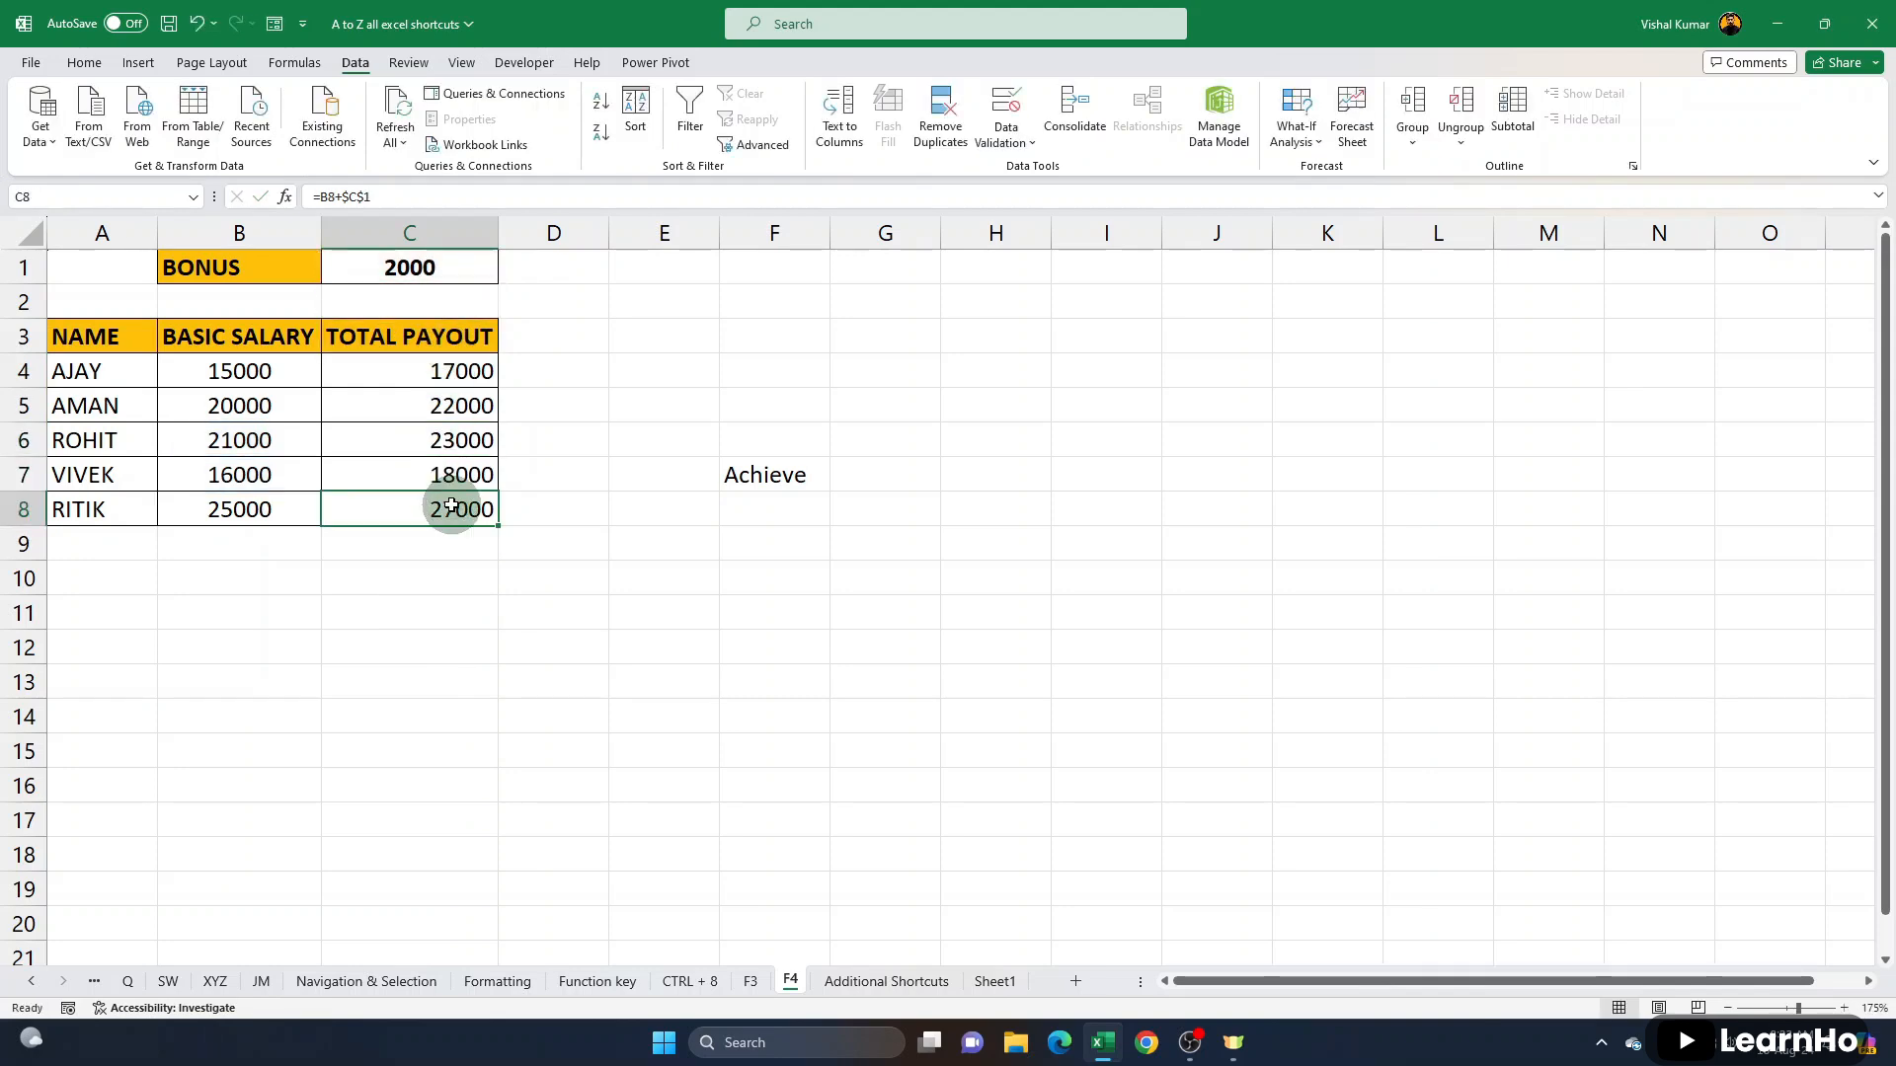
double_click(453, 508)
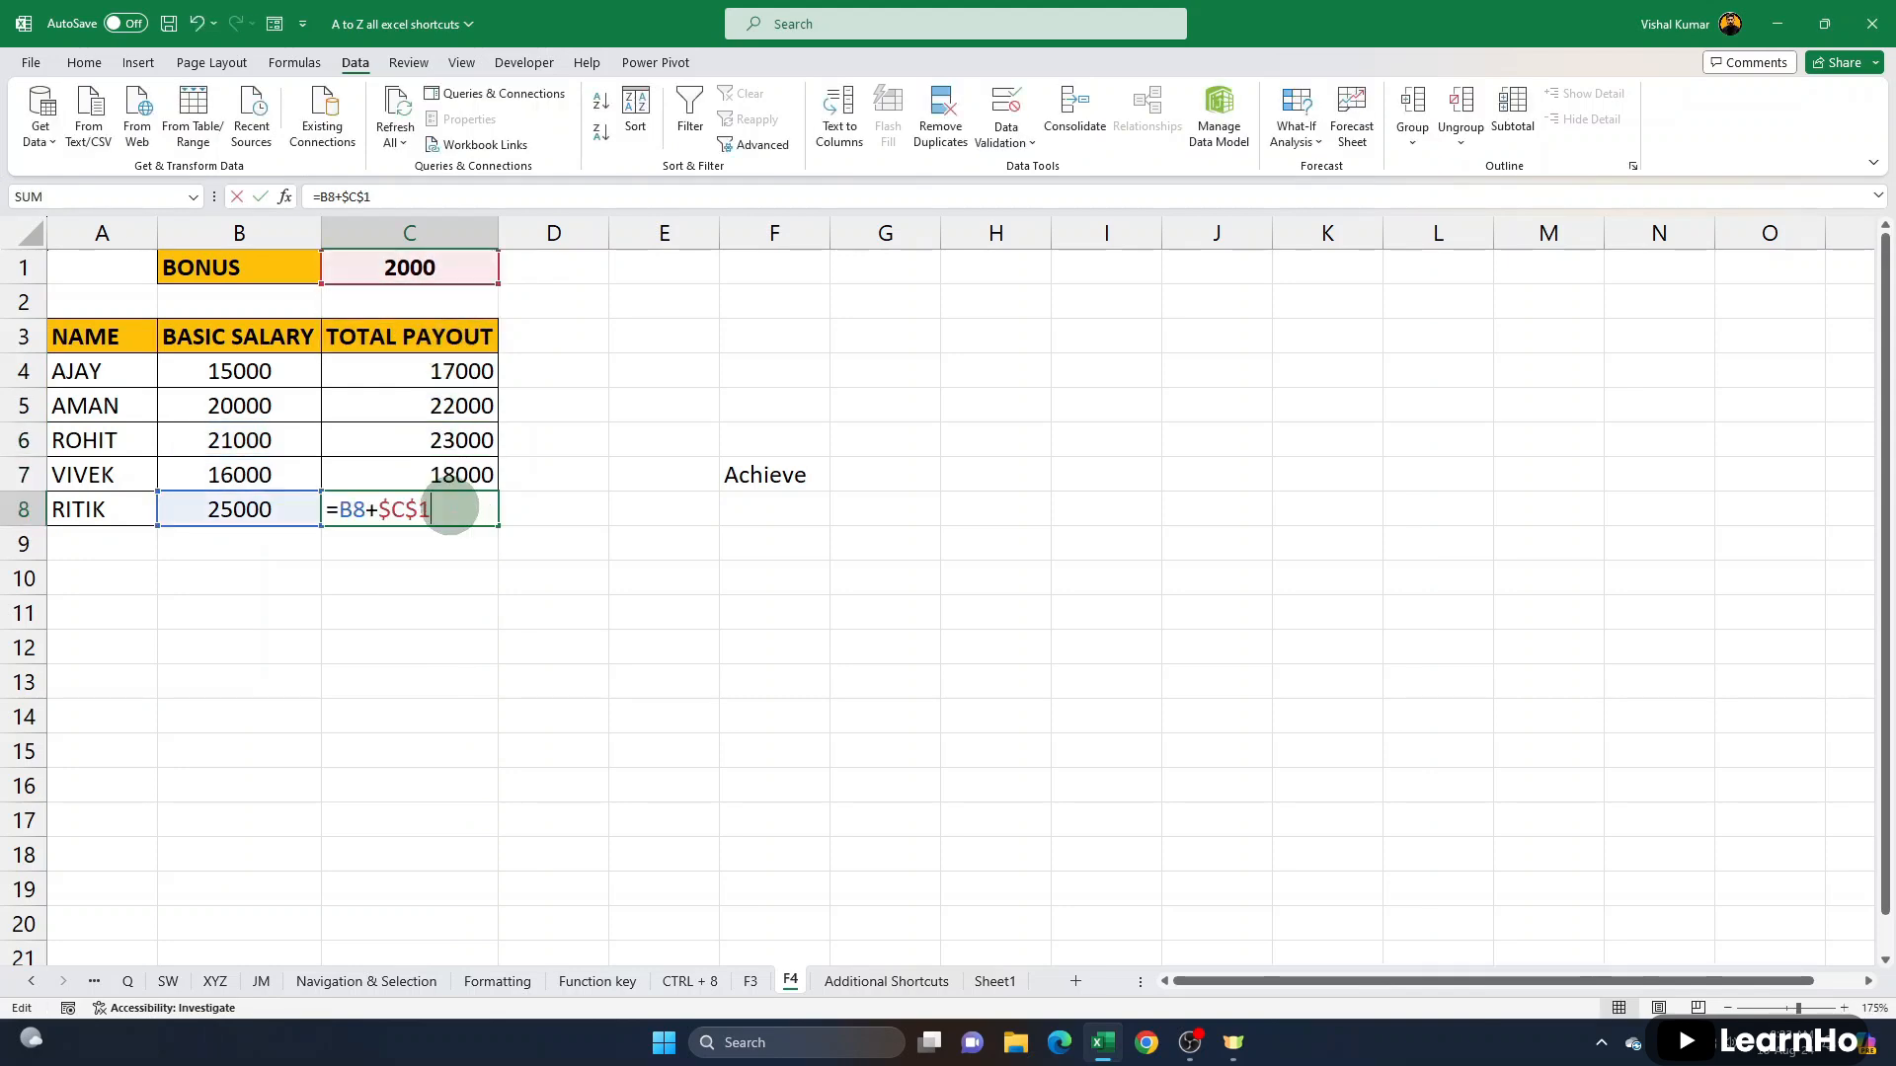
key(Return)
double_click(457, 405)
key(Return)
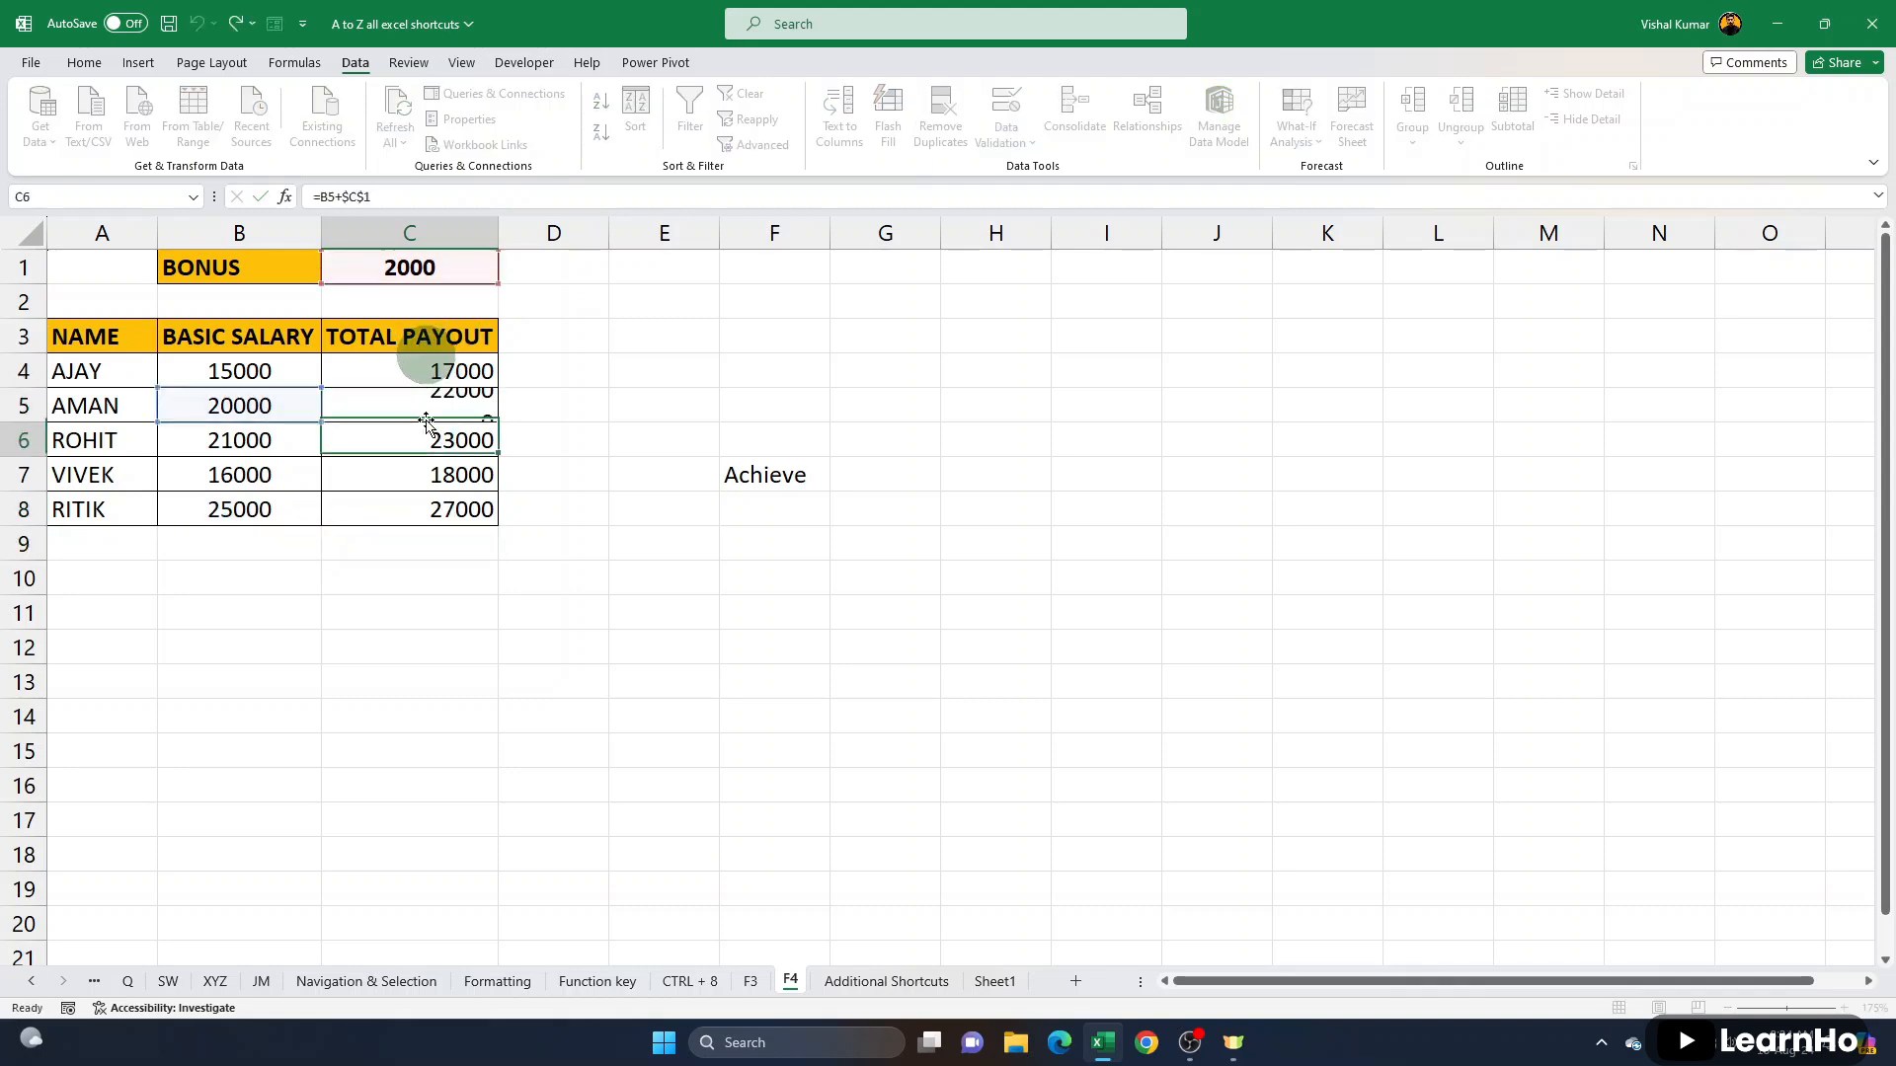
double_click(441, 438)
key(Return)
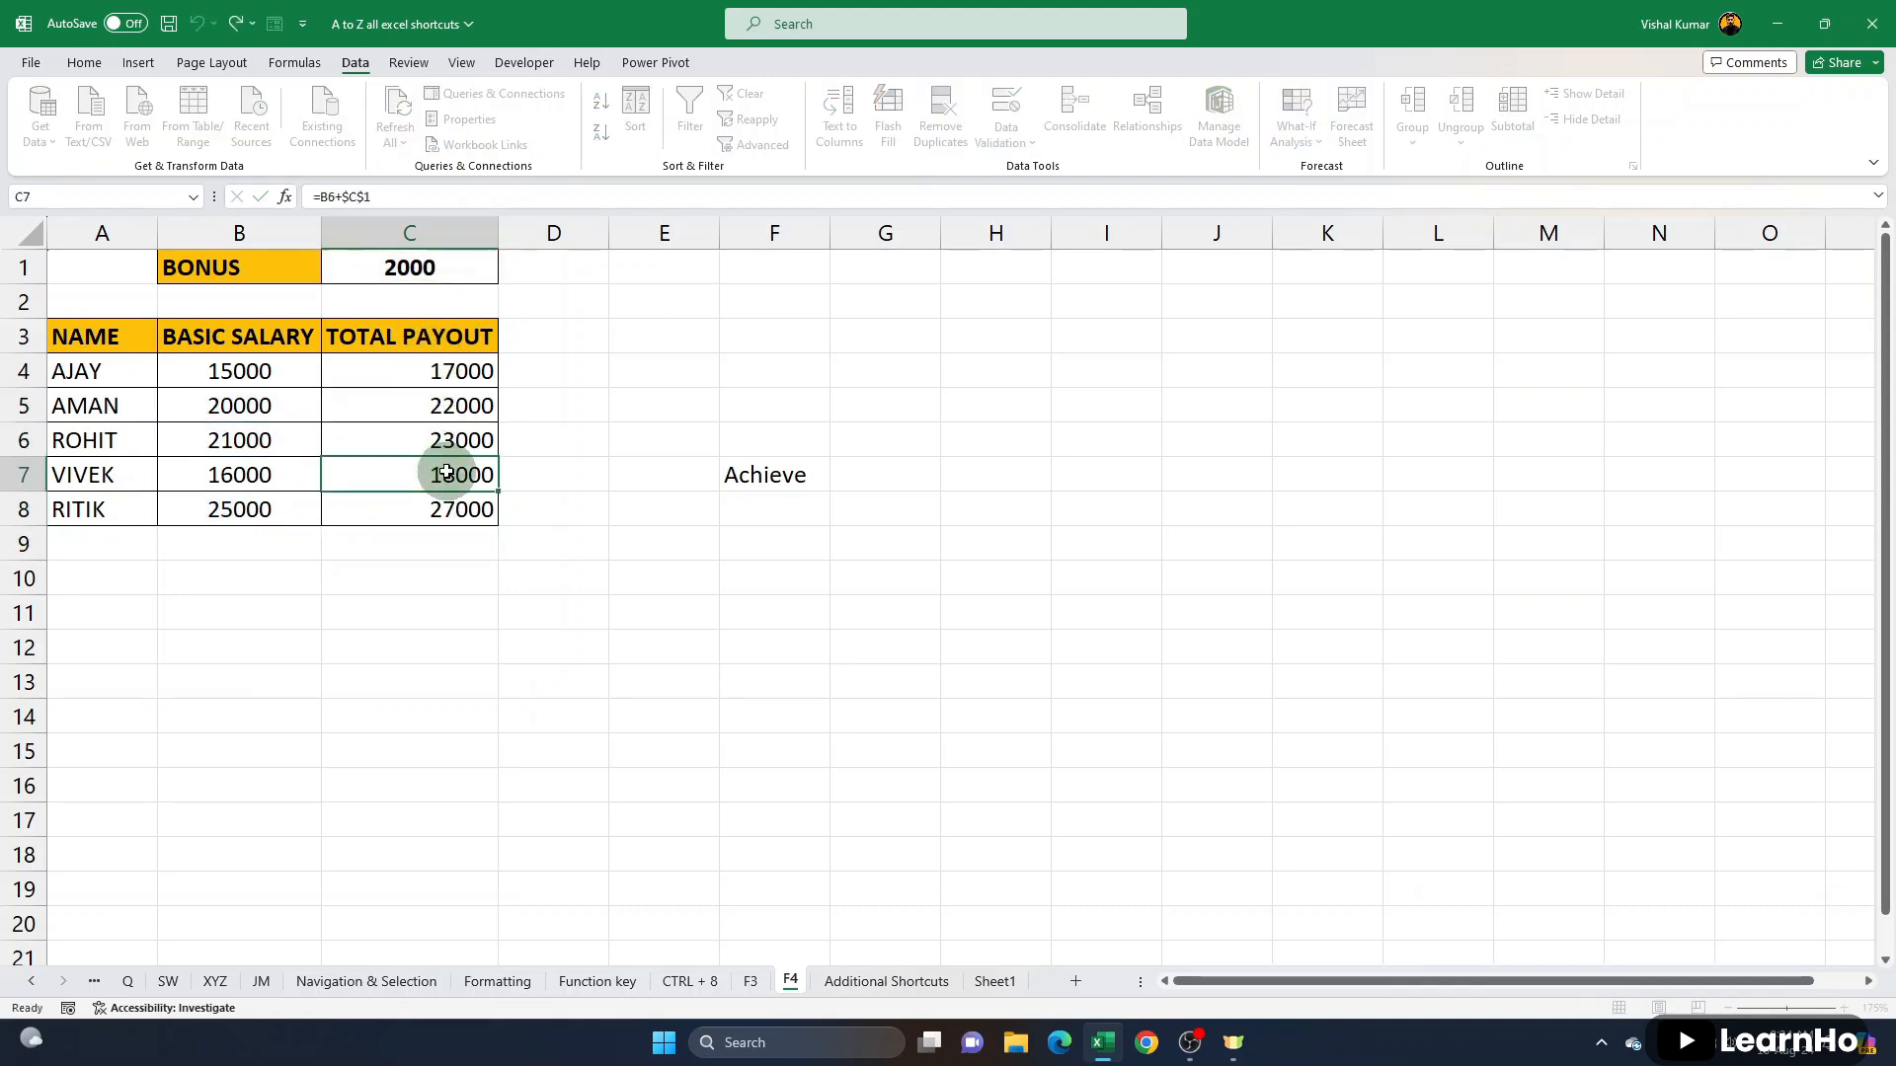
double_click(452, 476)
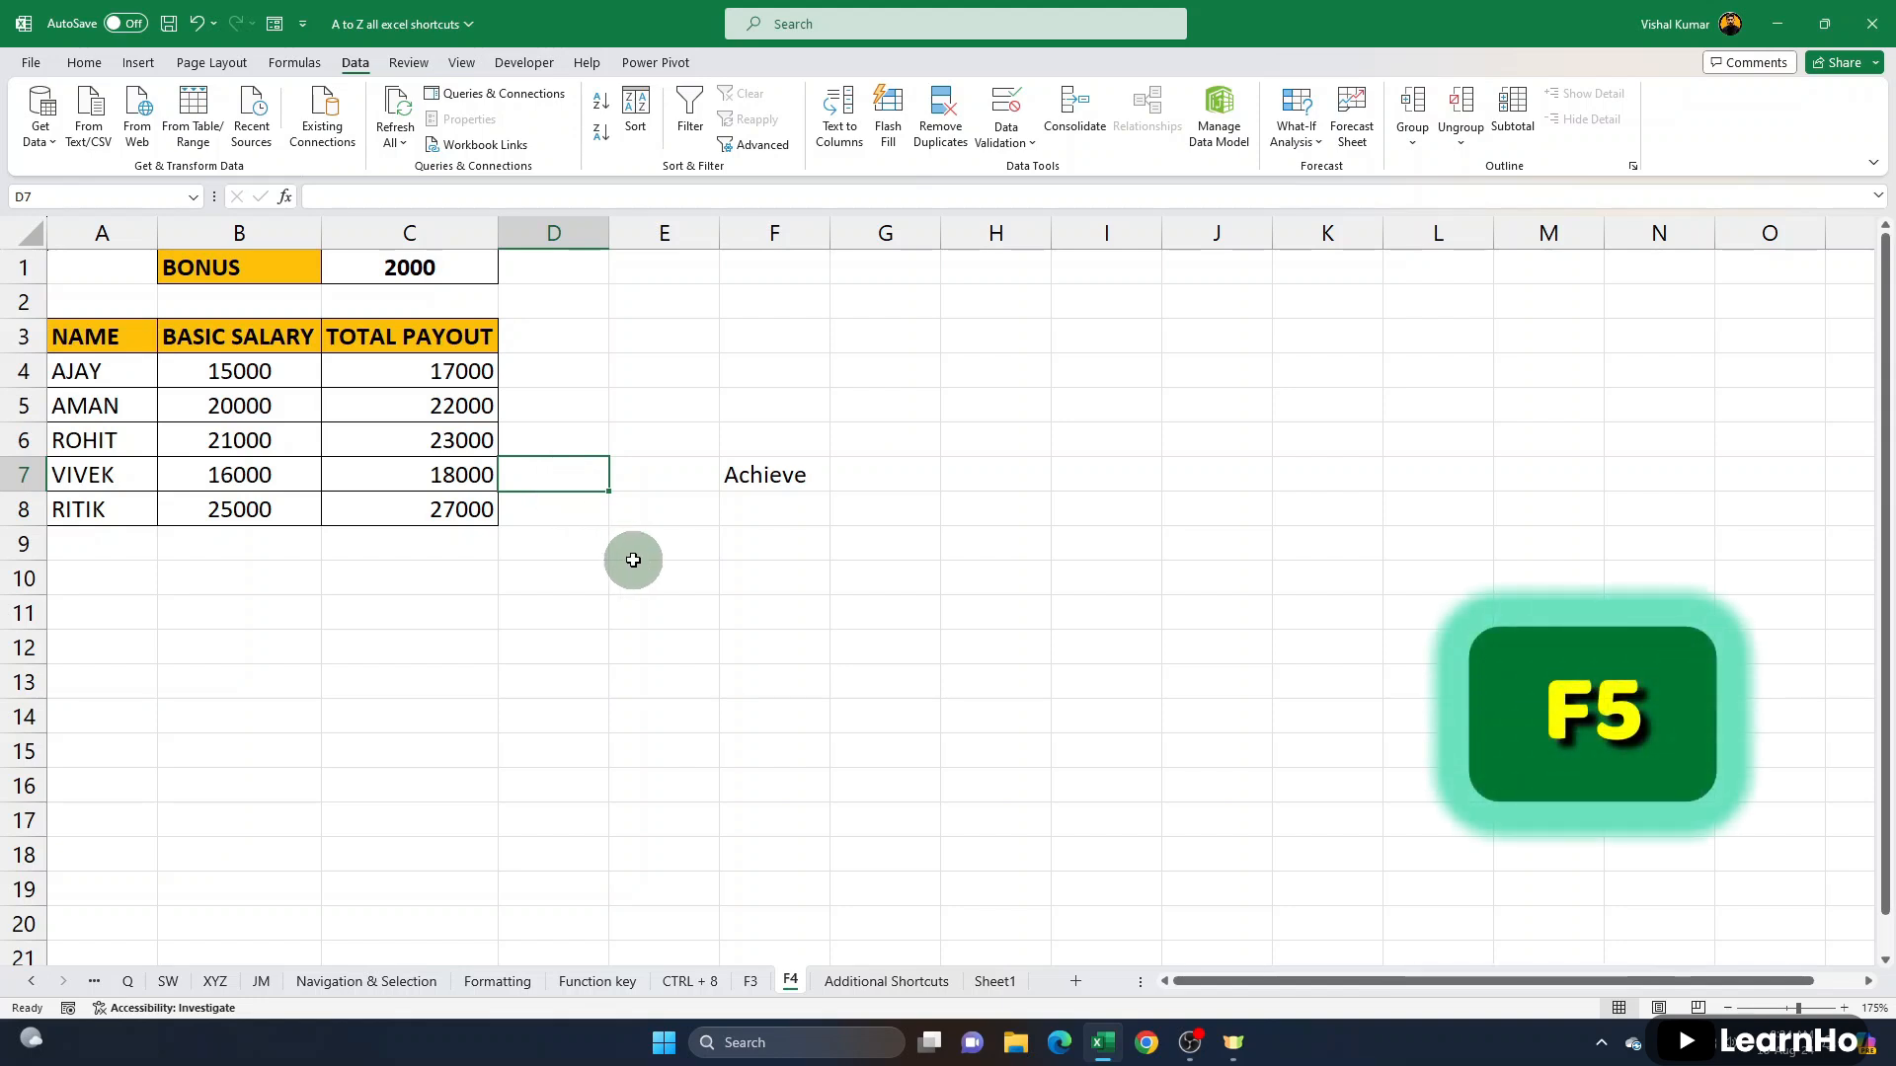
- Open the Go To dialog to view the workbook's named ranges, close it, and repeat once
key(F5)
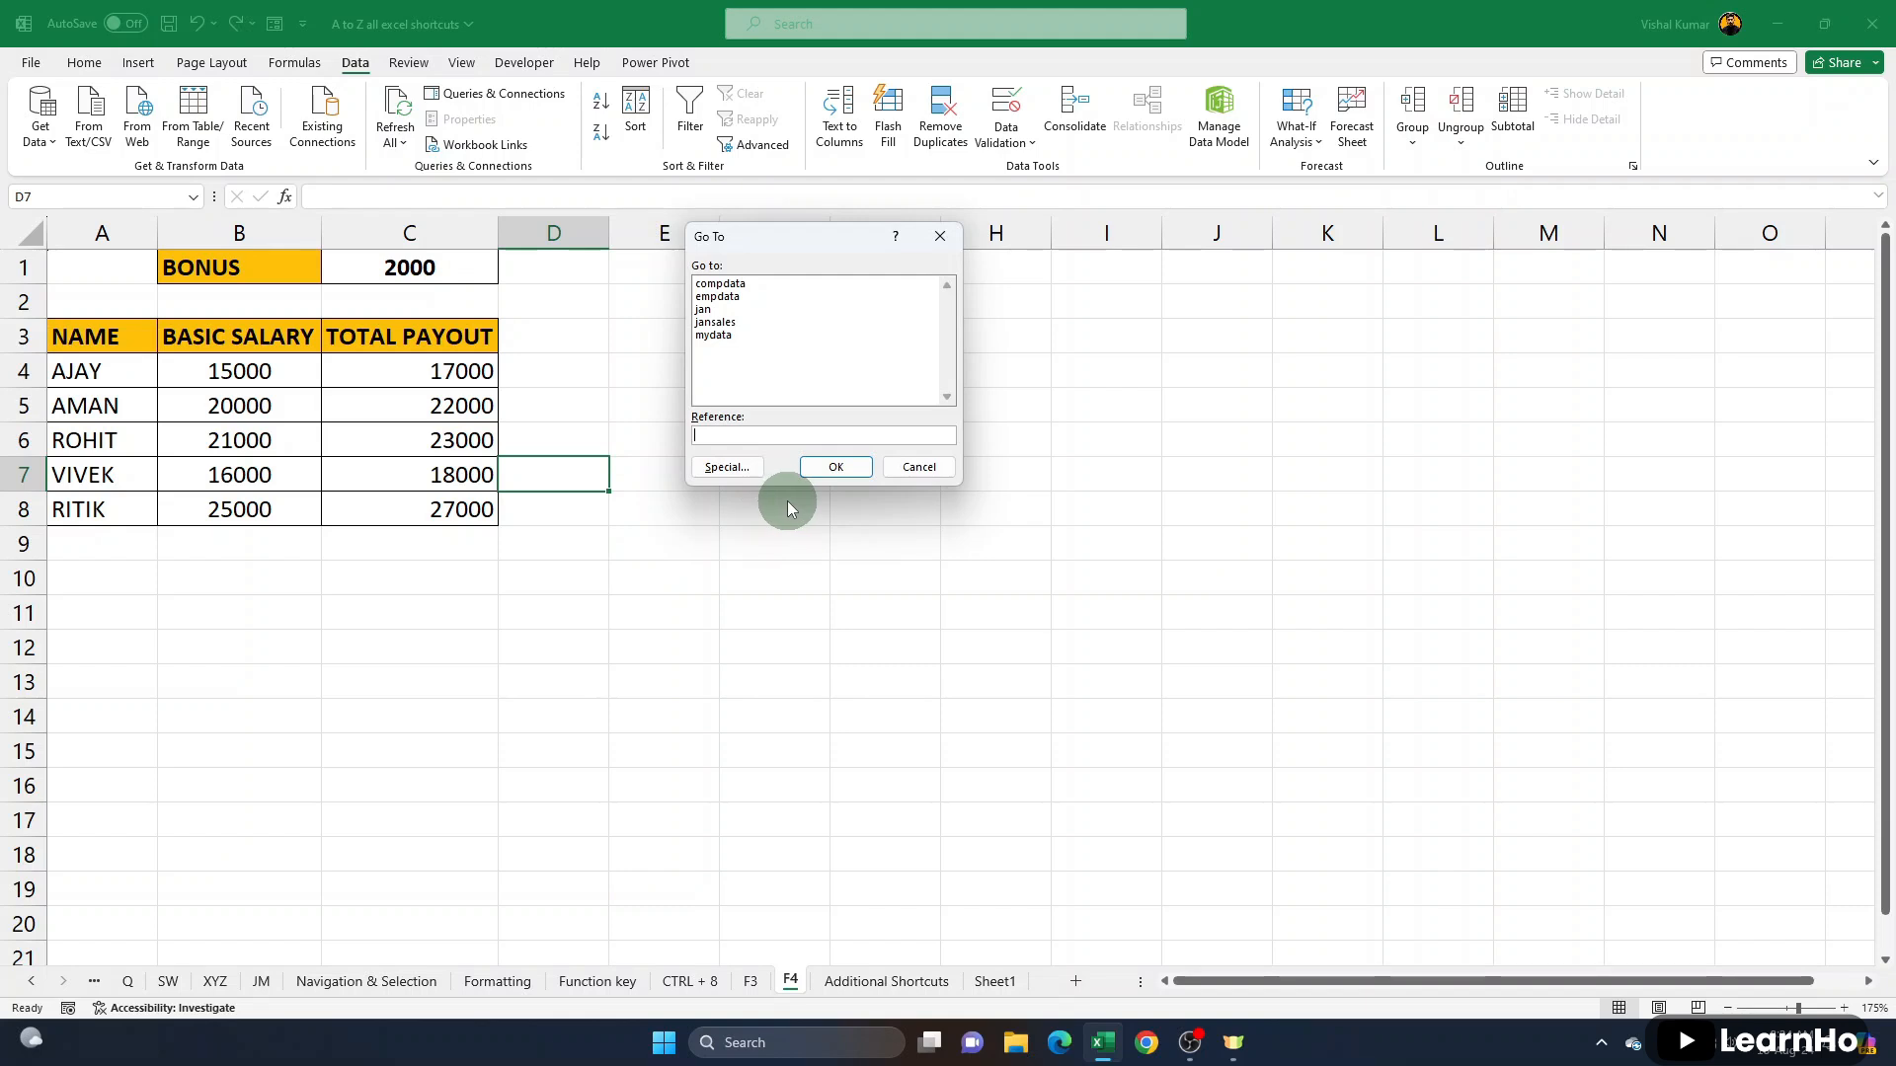
key(Escape)
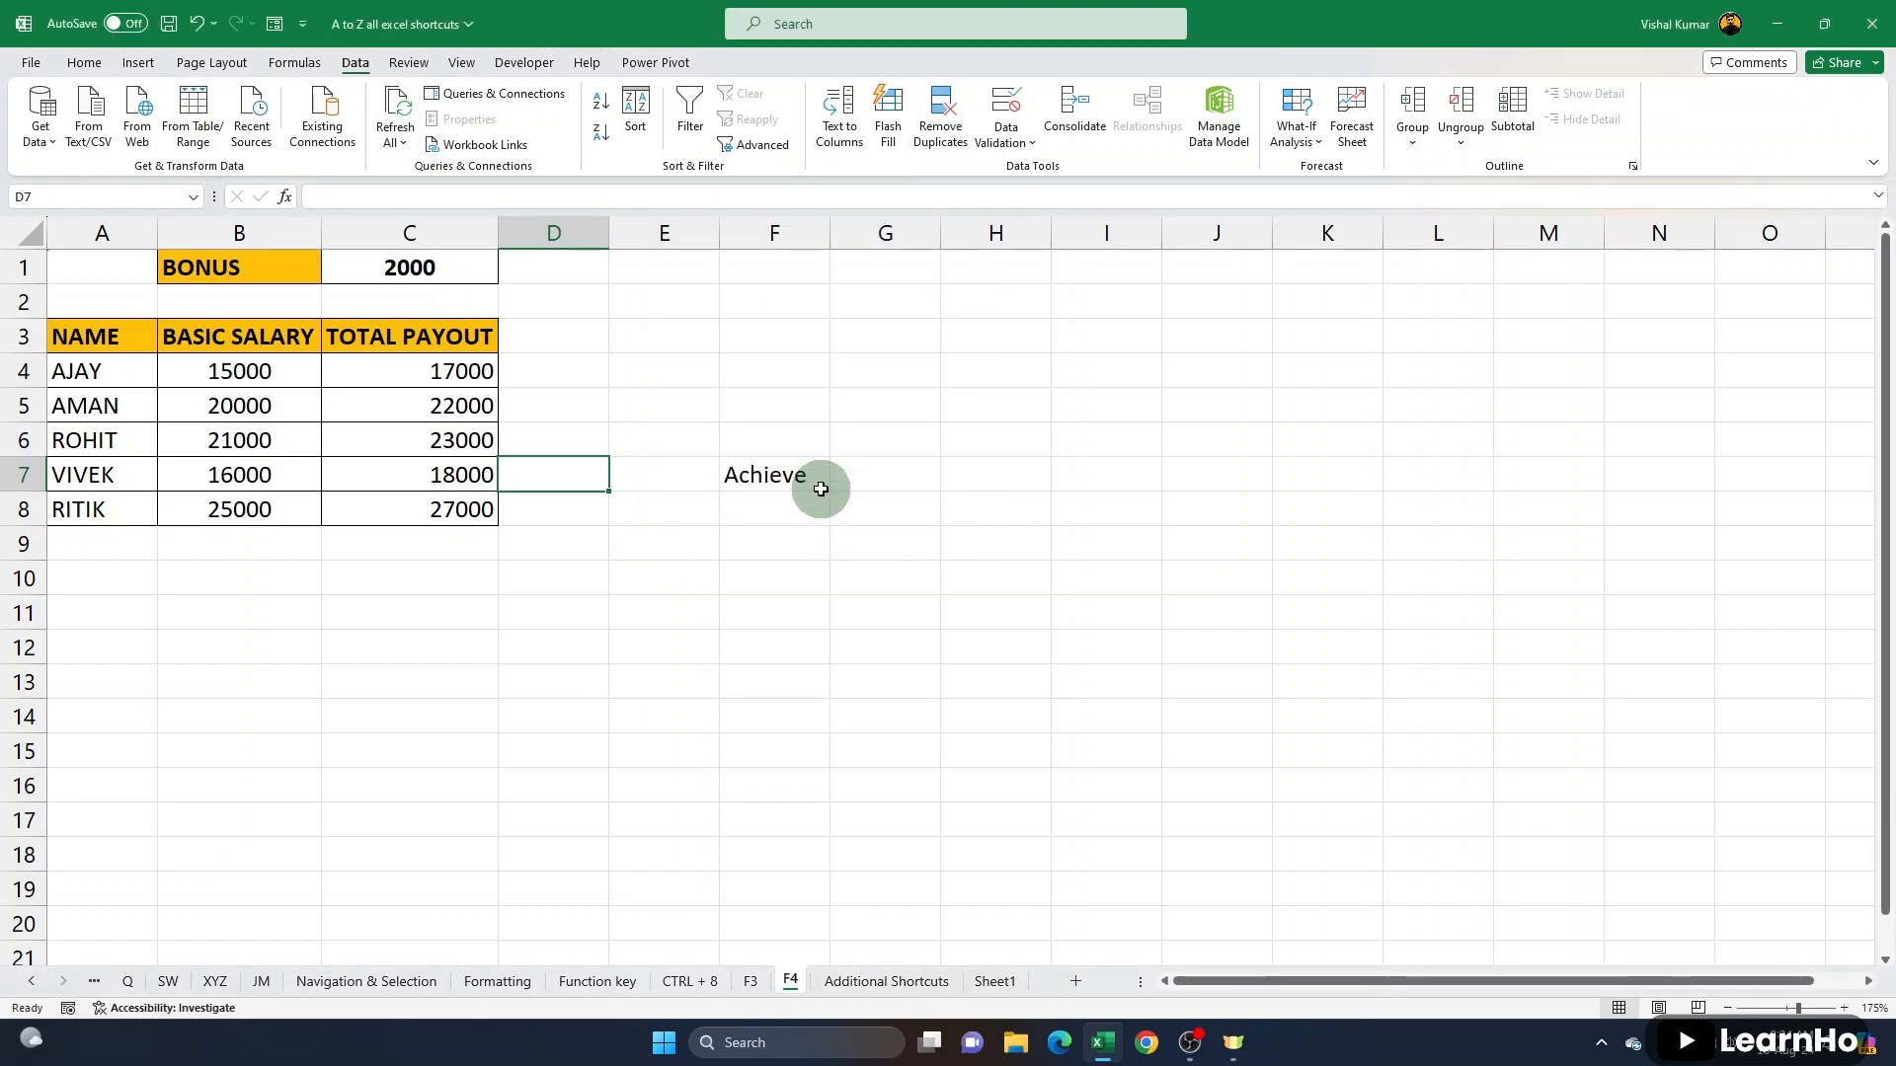
key(F5)
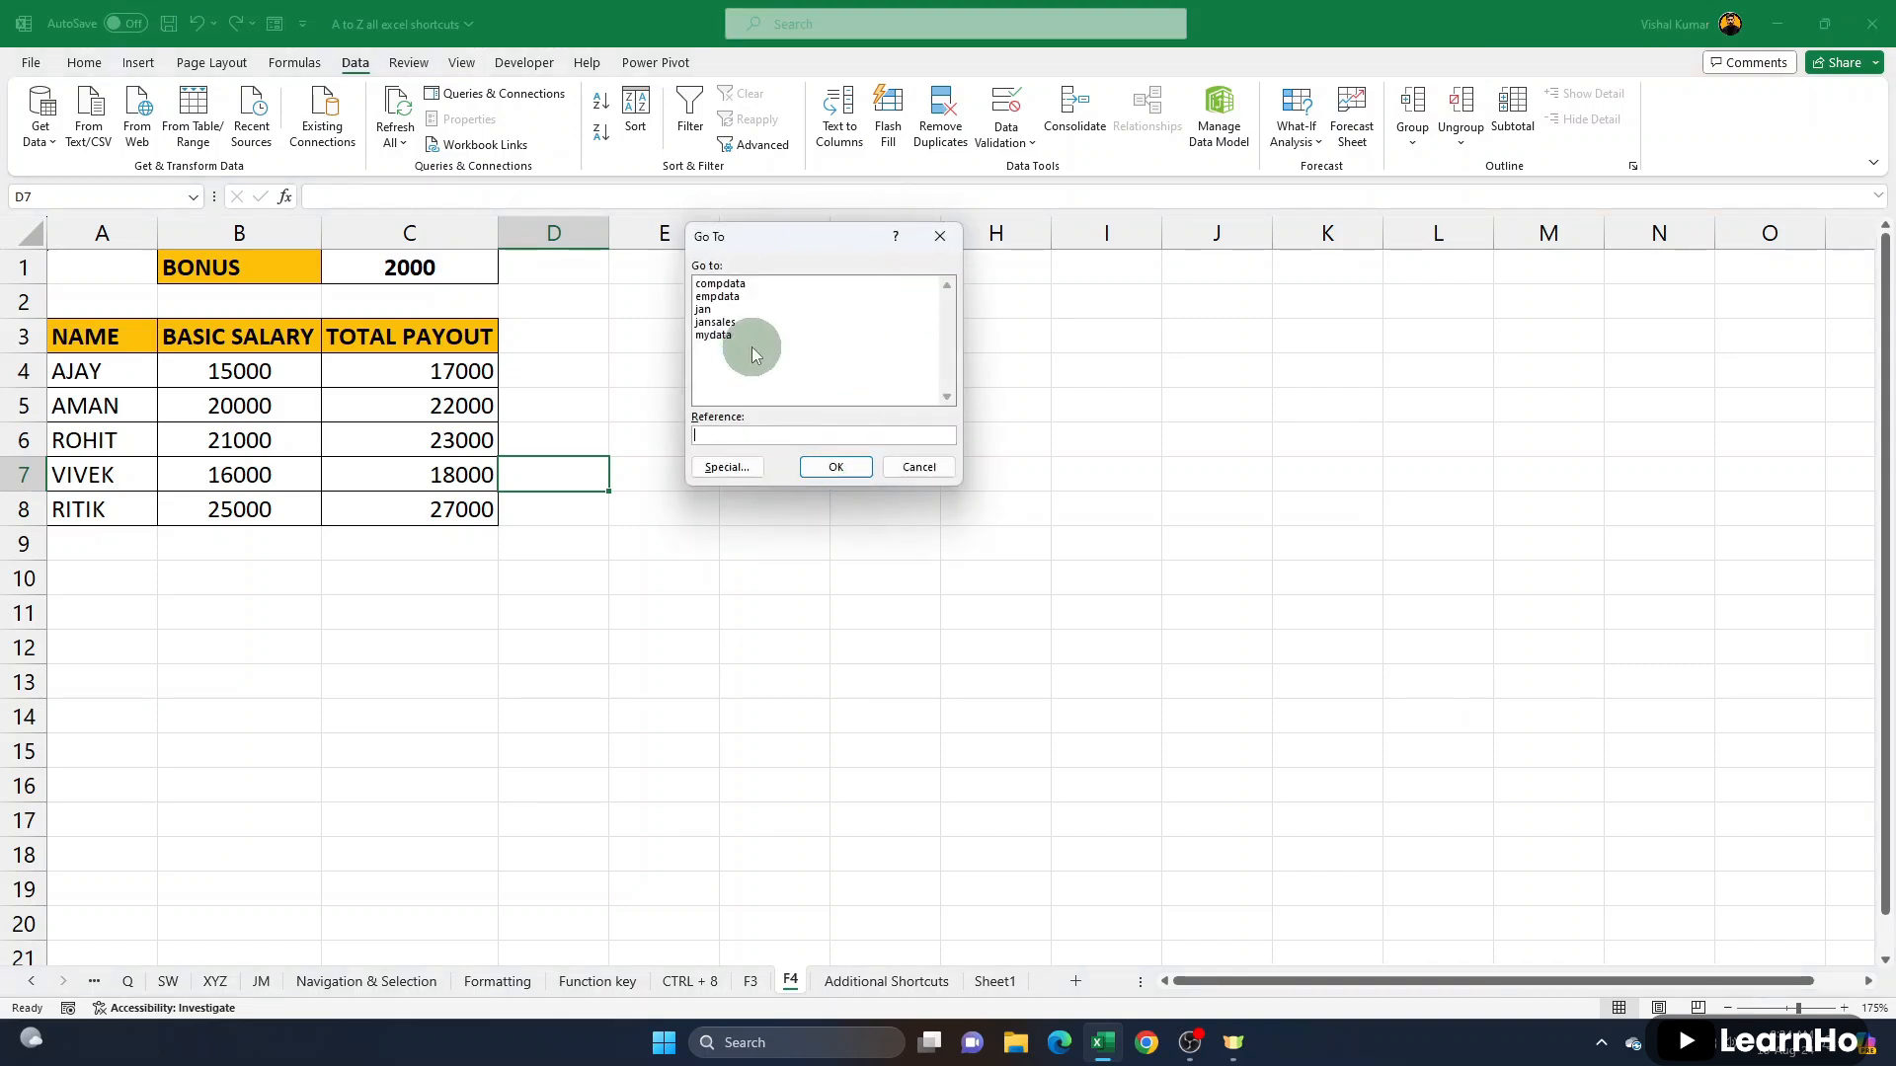
key(Escape)
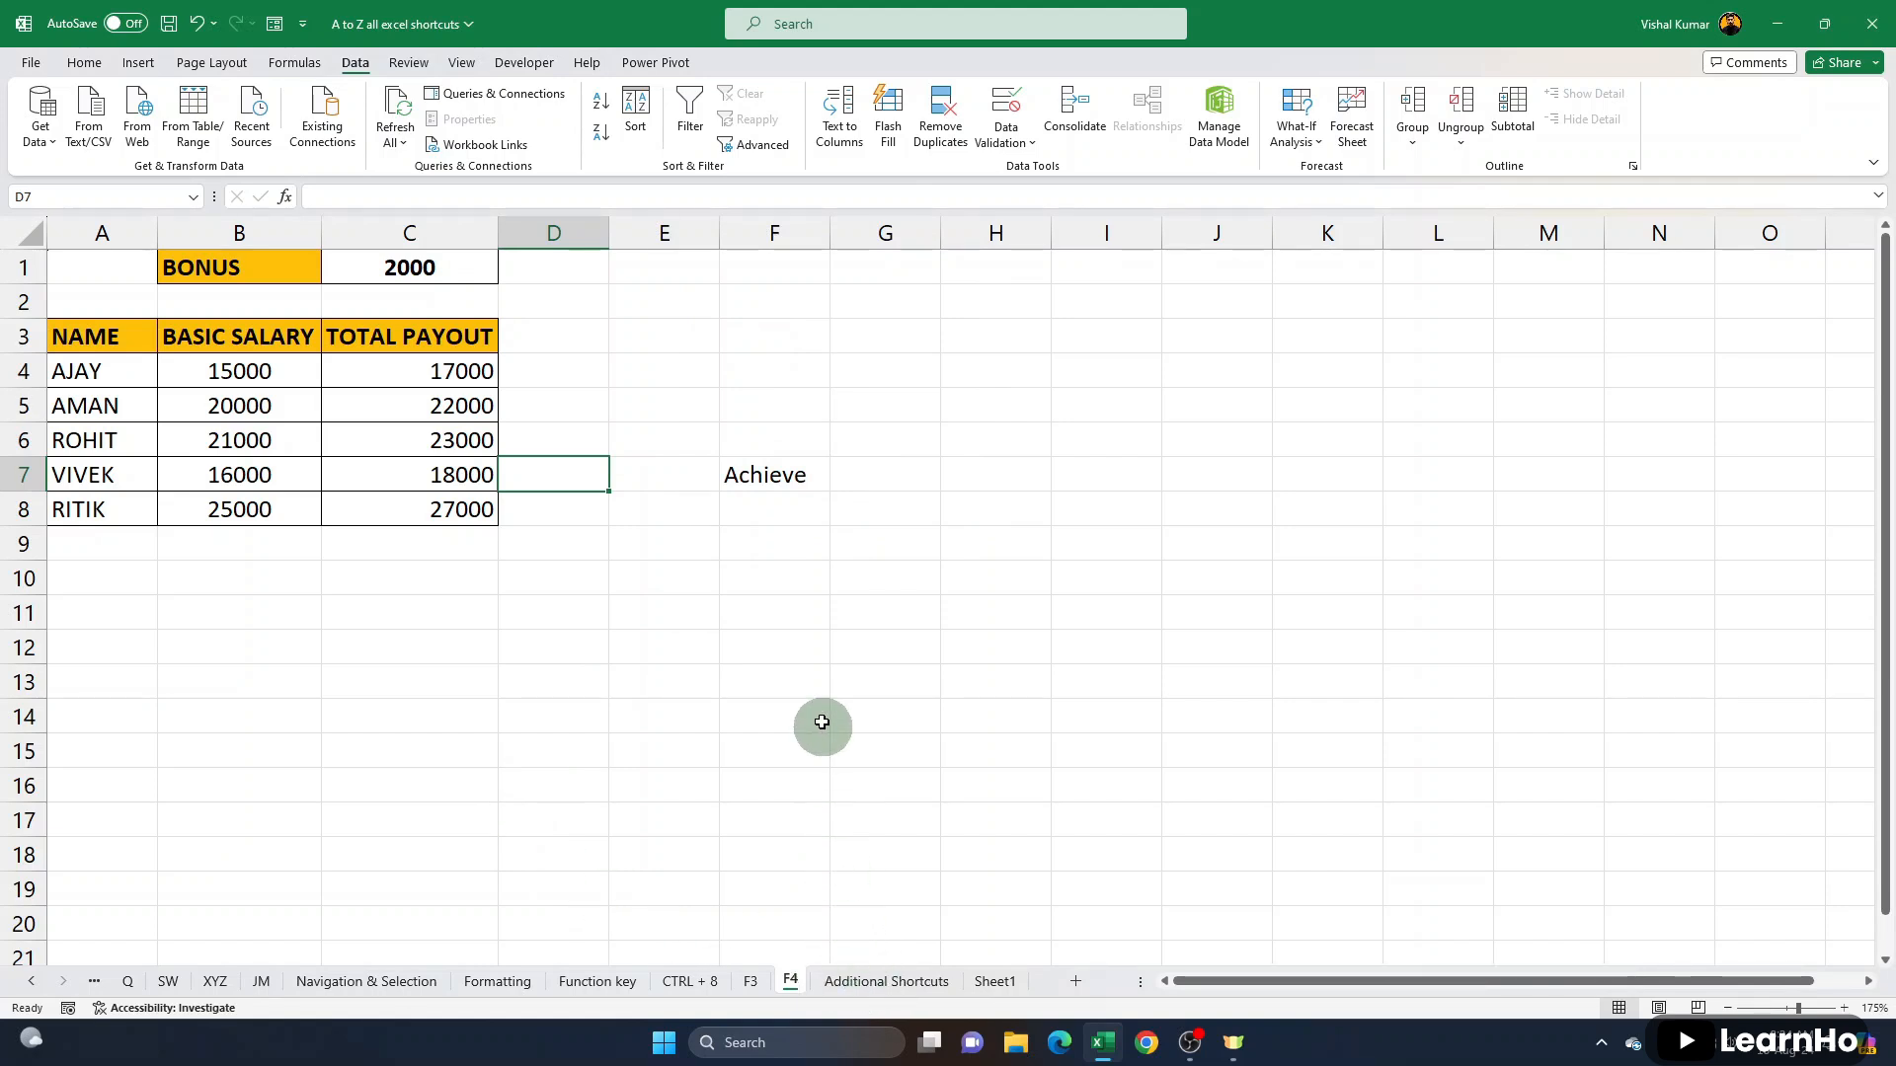
click(81, 63)
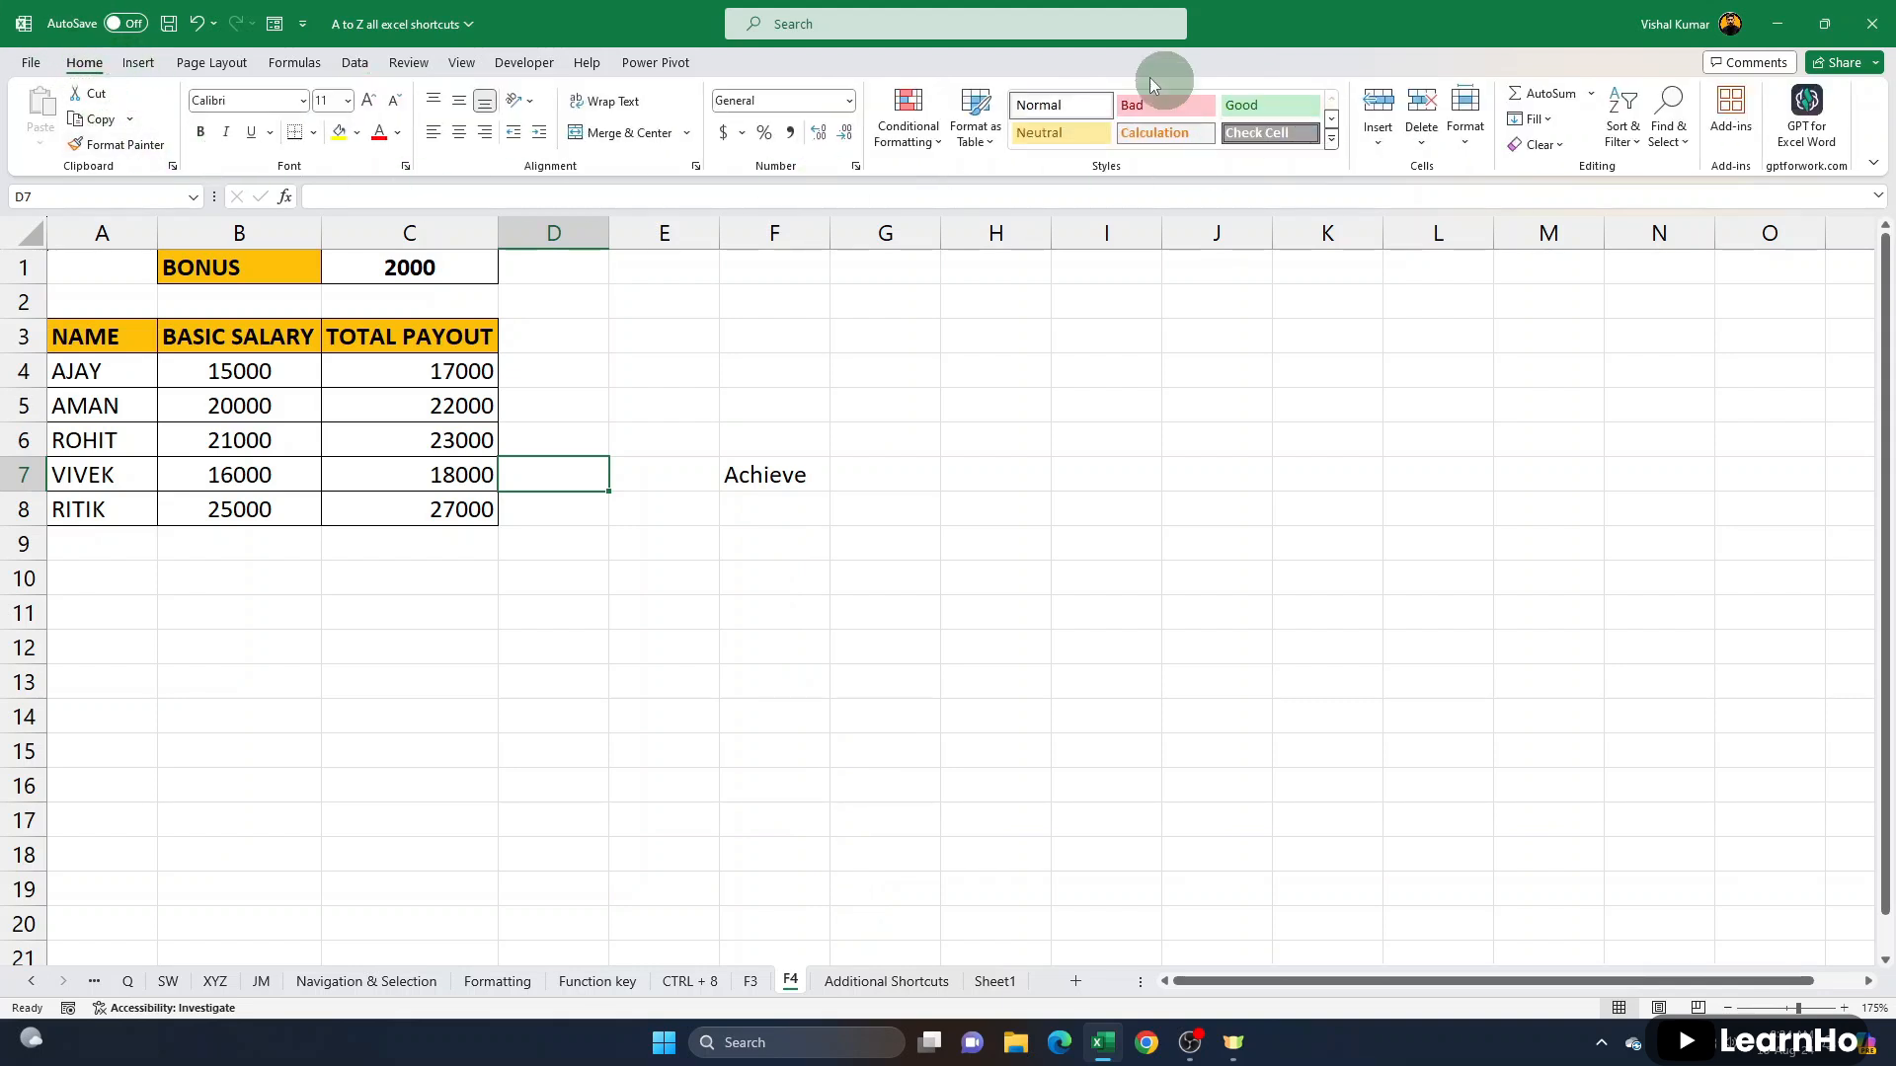
click(140, 63)
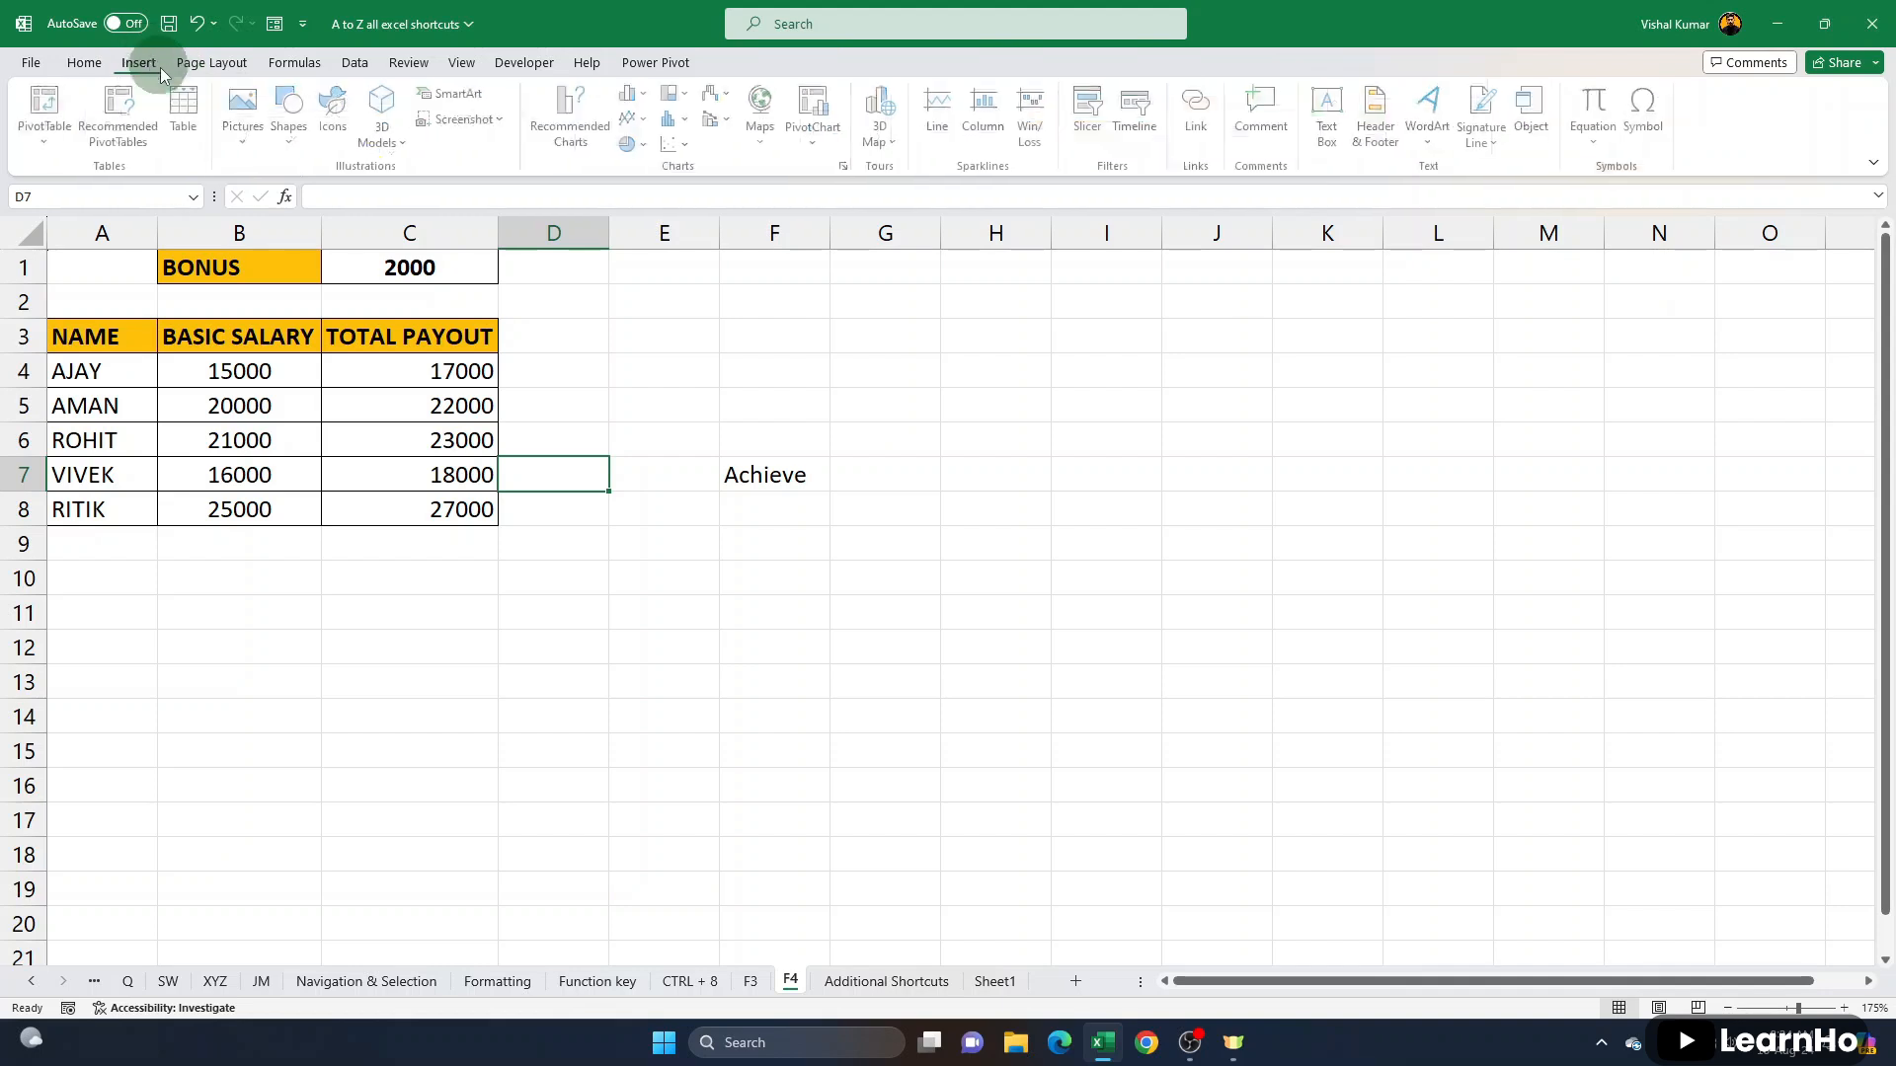
click(212, 62)
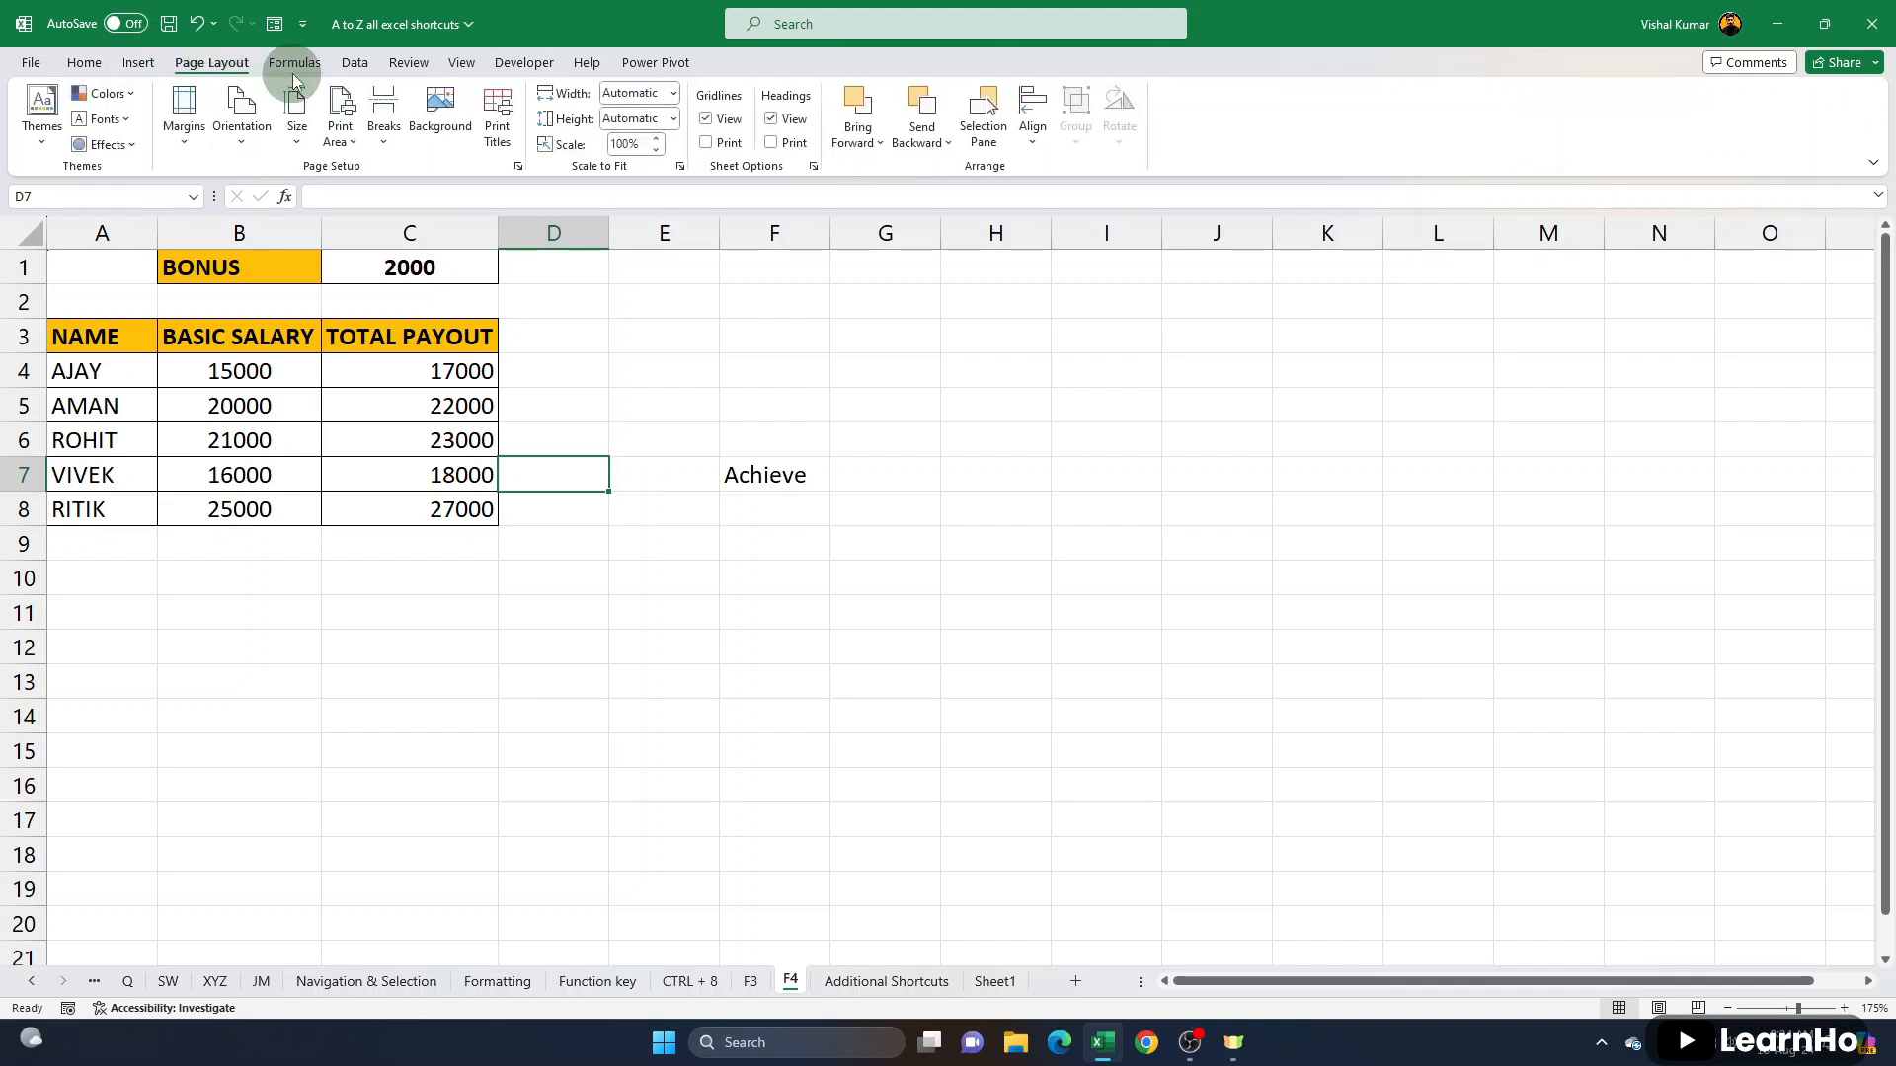
click(354, 62)
click(84, 62)
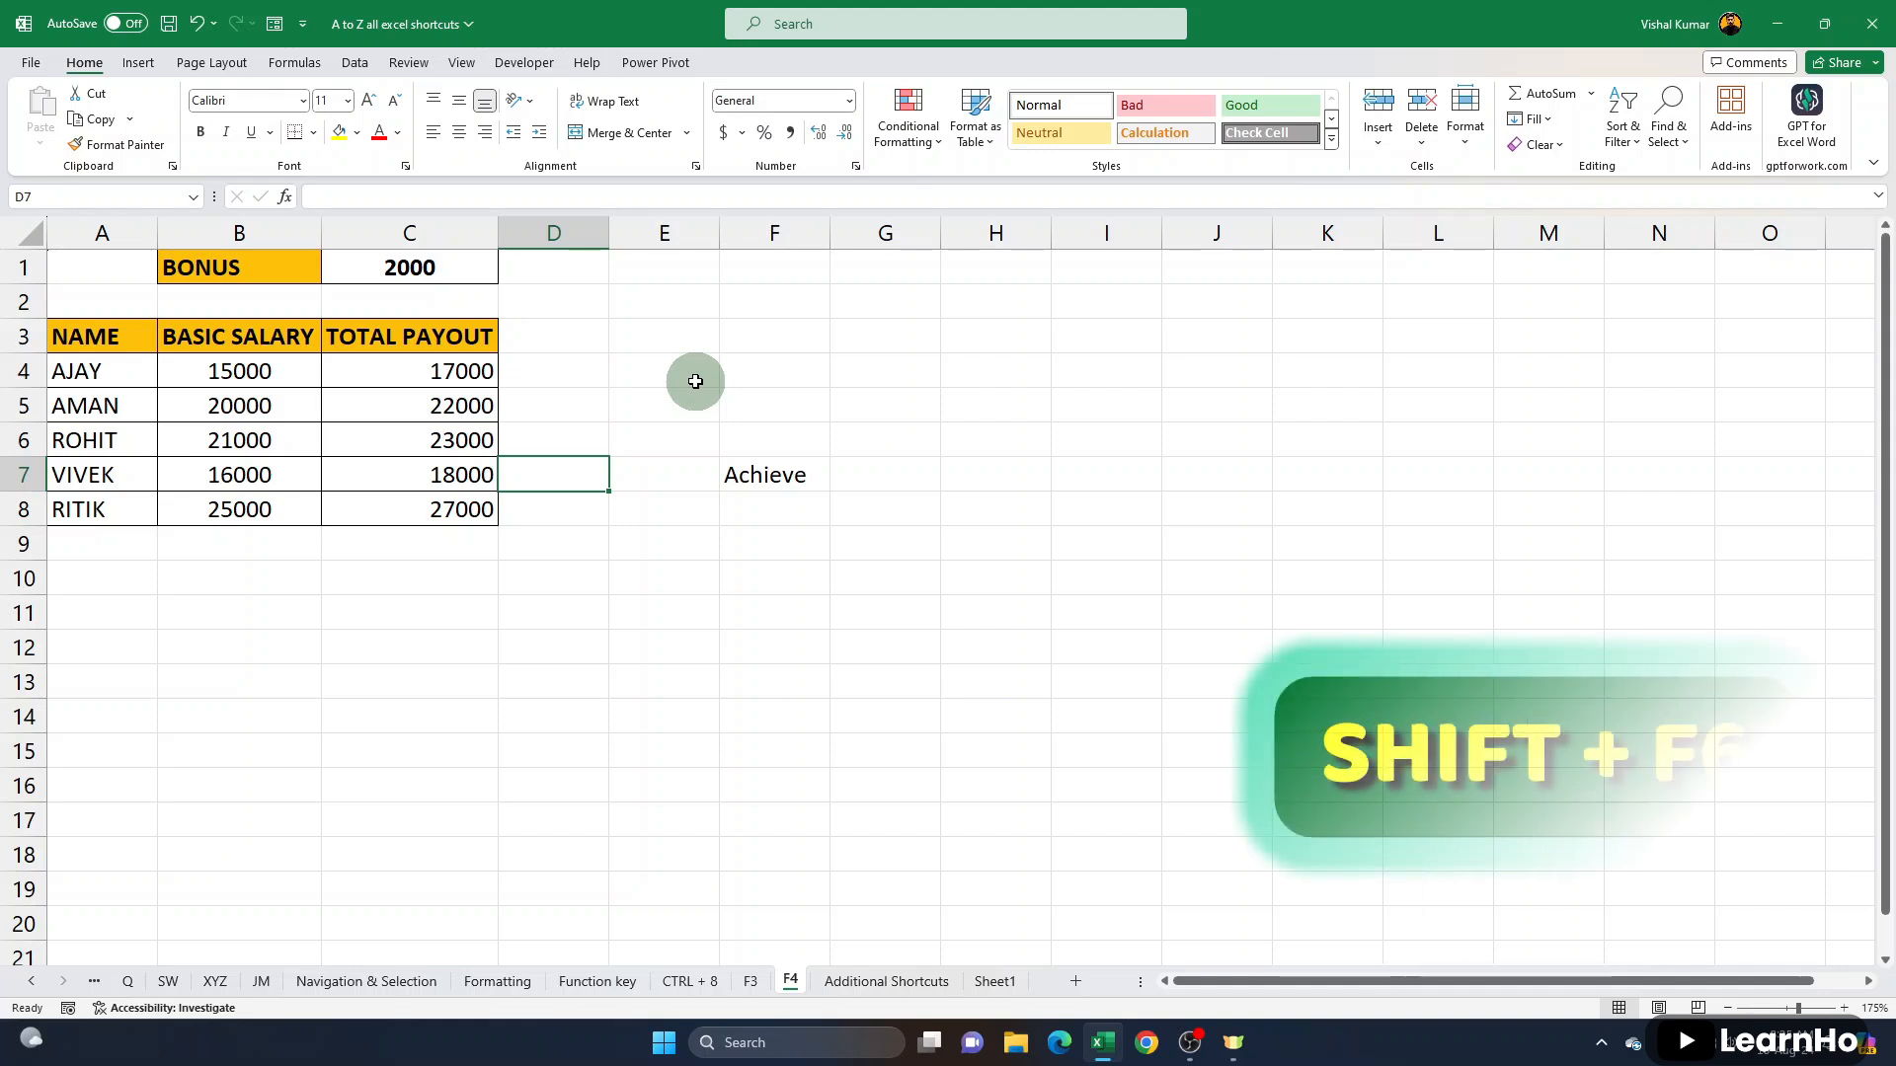
- Show the ribbon key tips, open the New Name dialog for cell D7, and close it without defining a name
key(shift+F6)
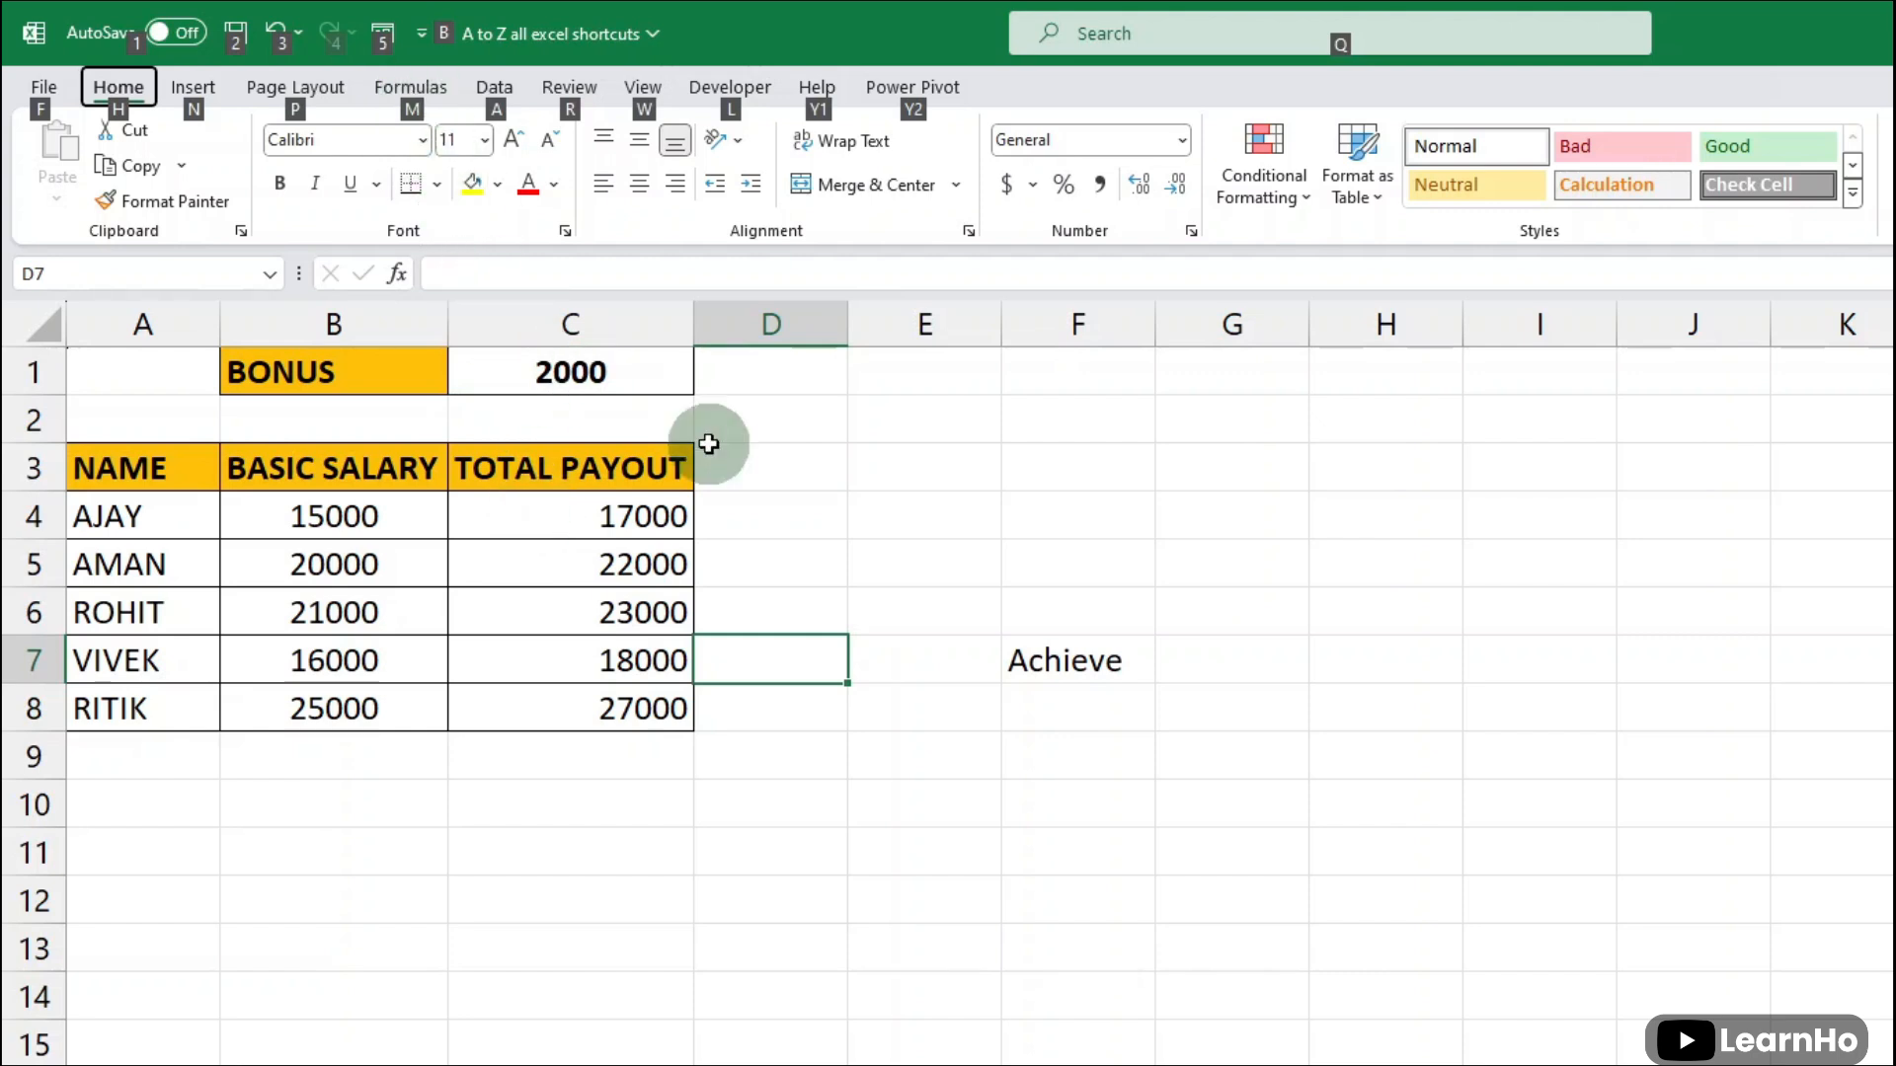
key(m)
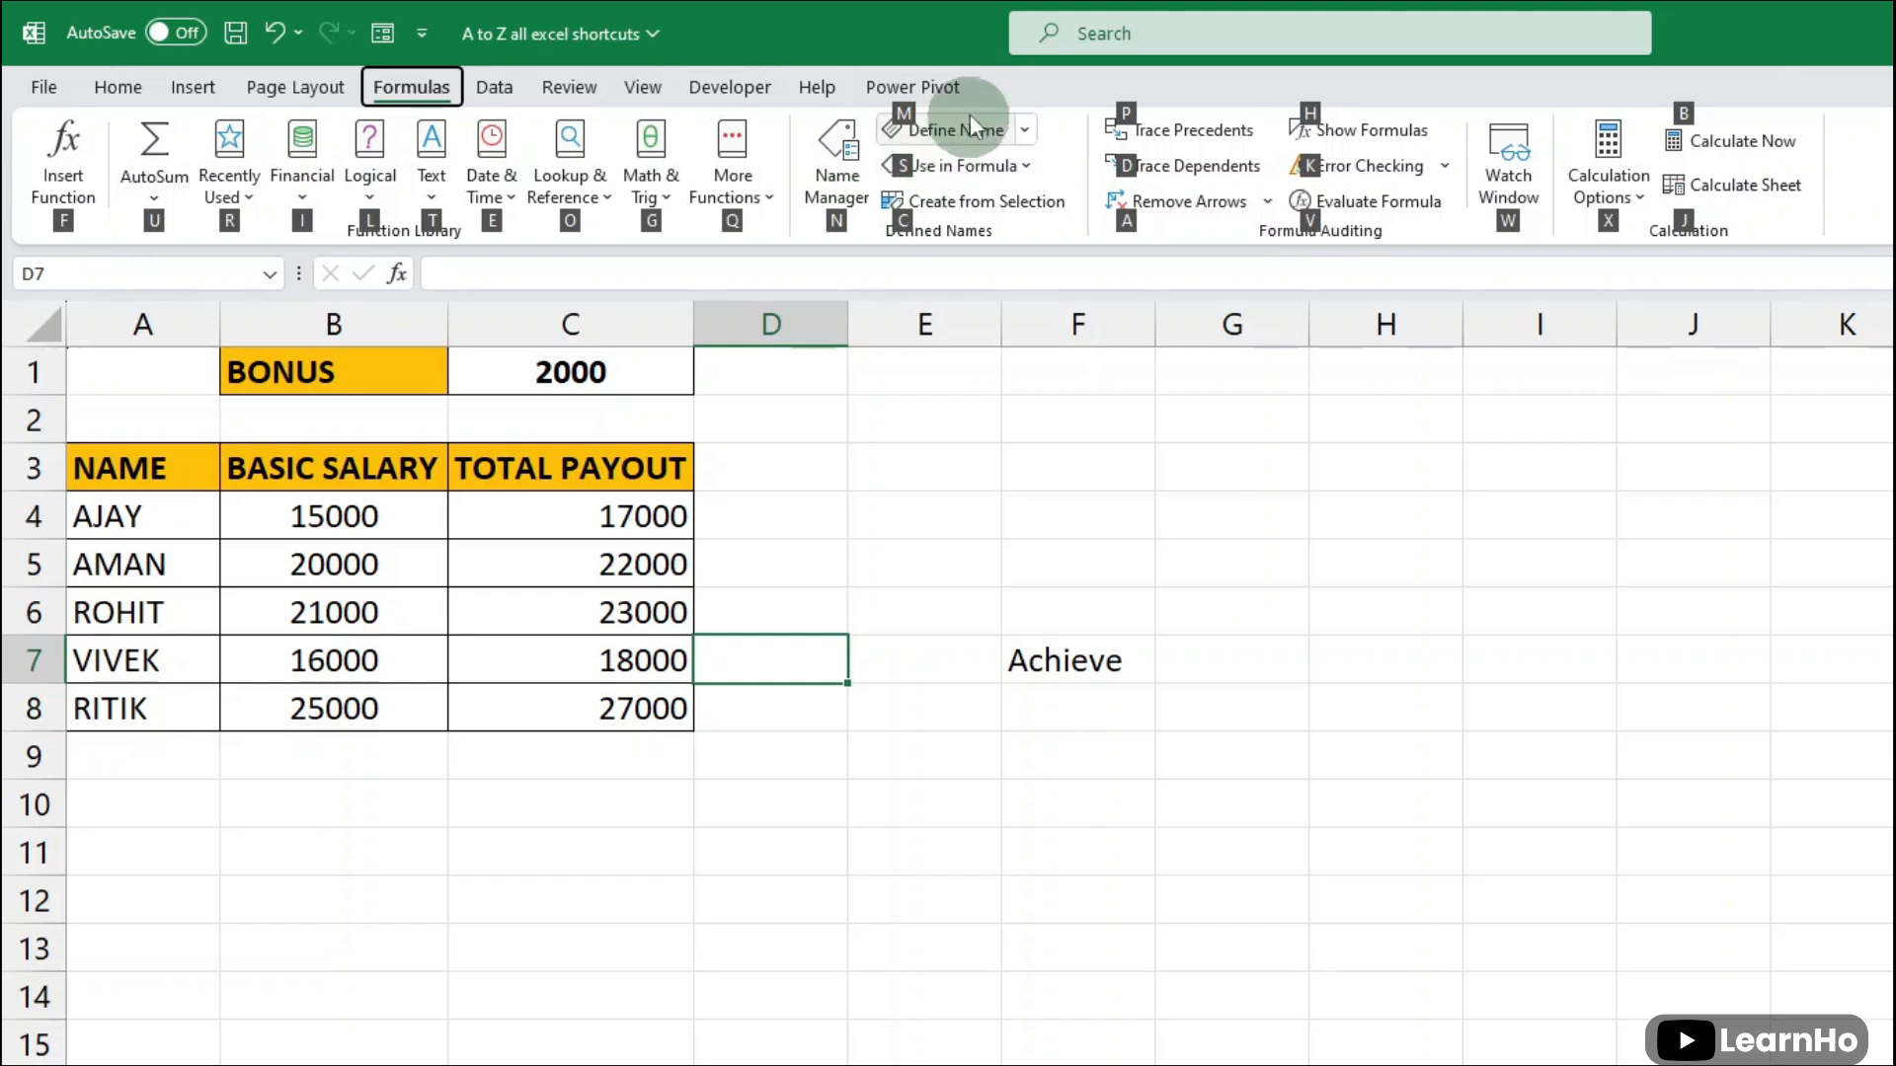
key(m)
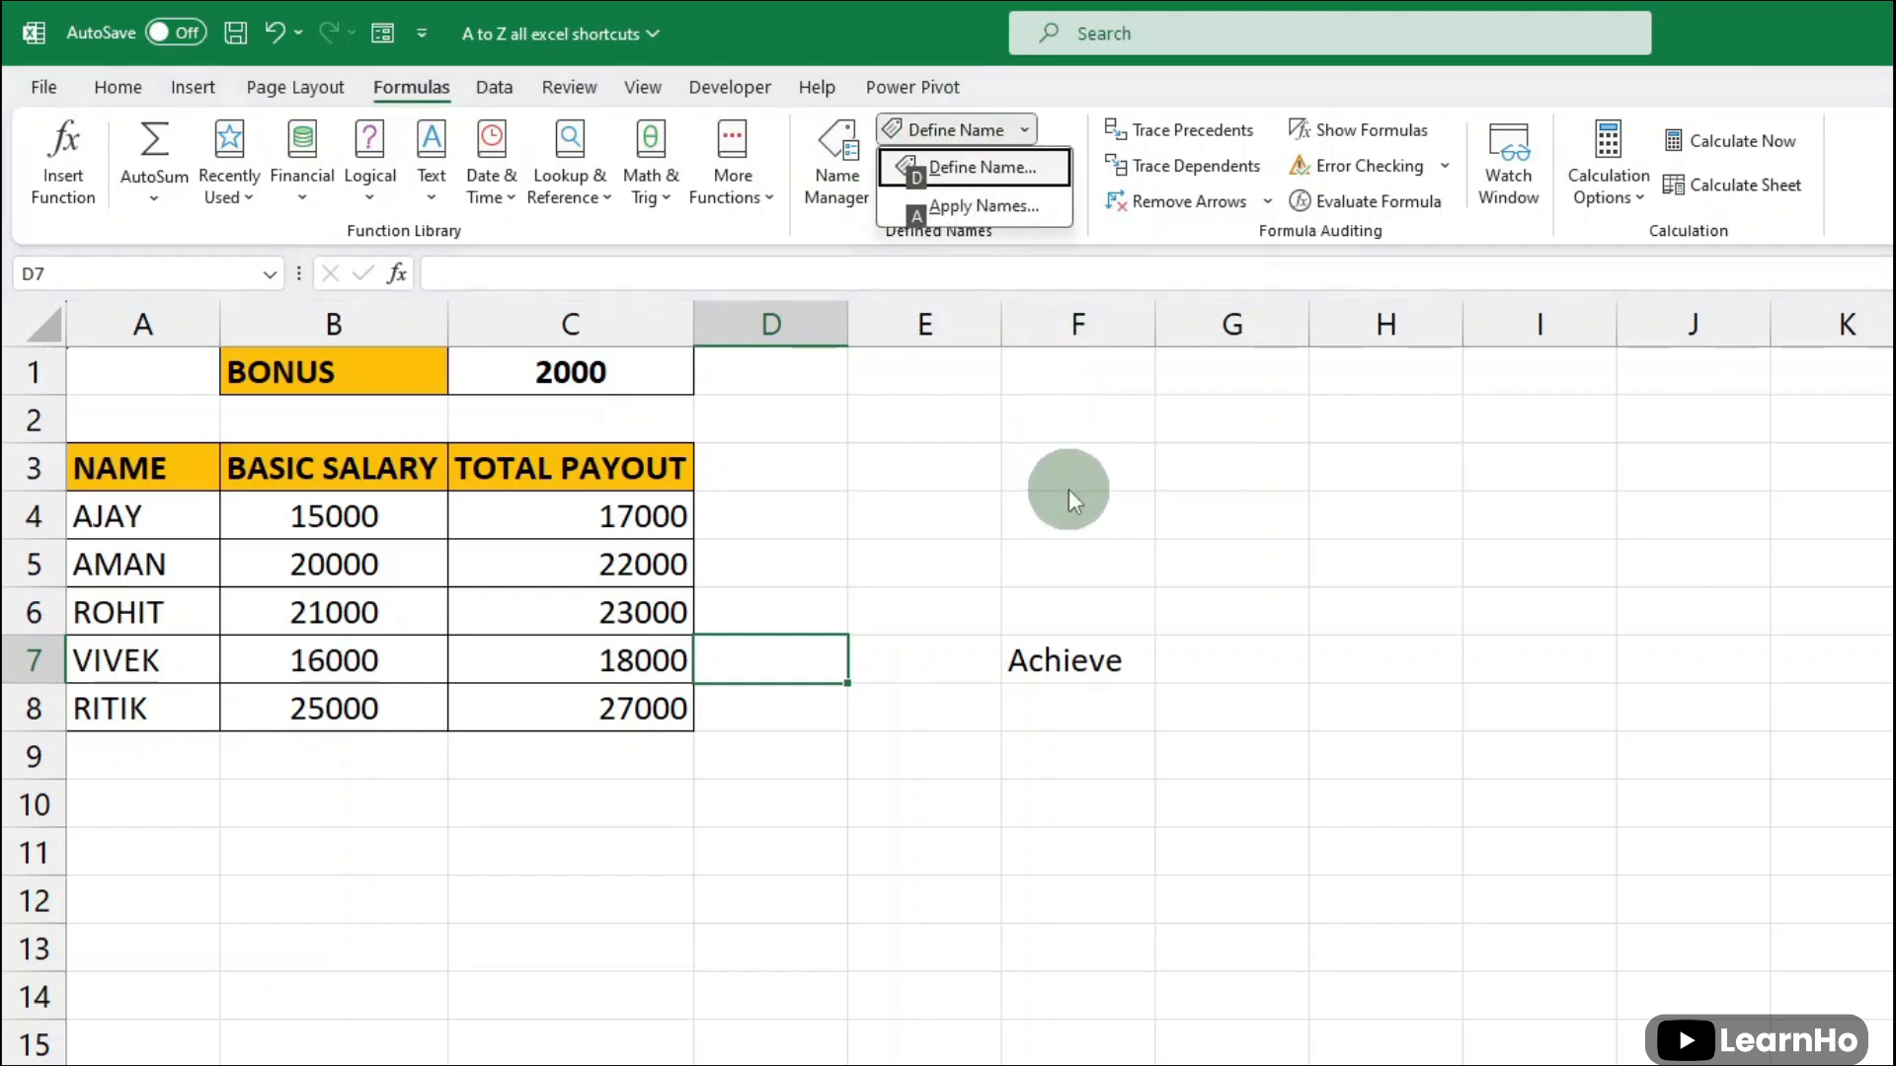
key(d)
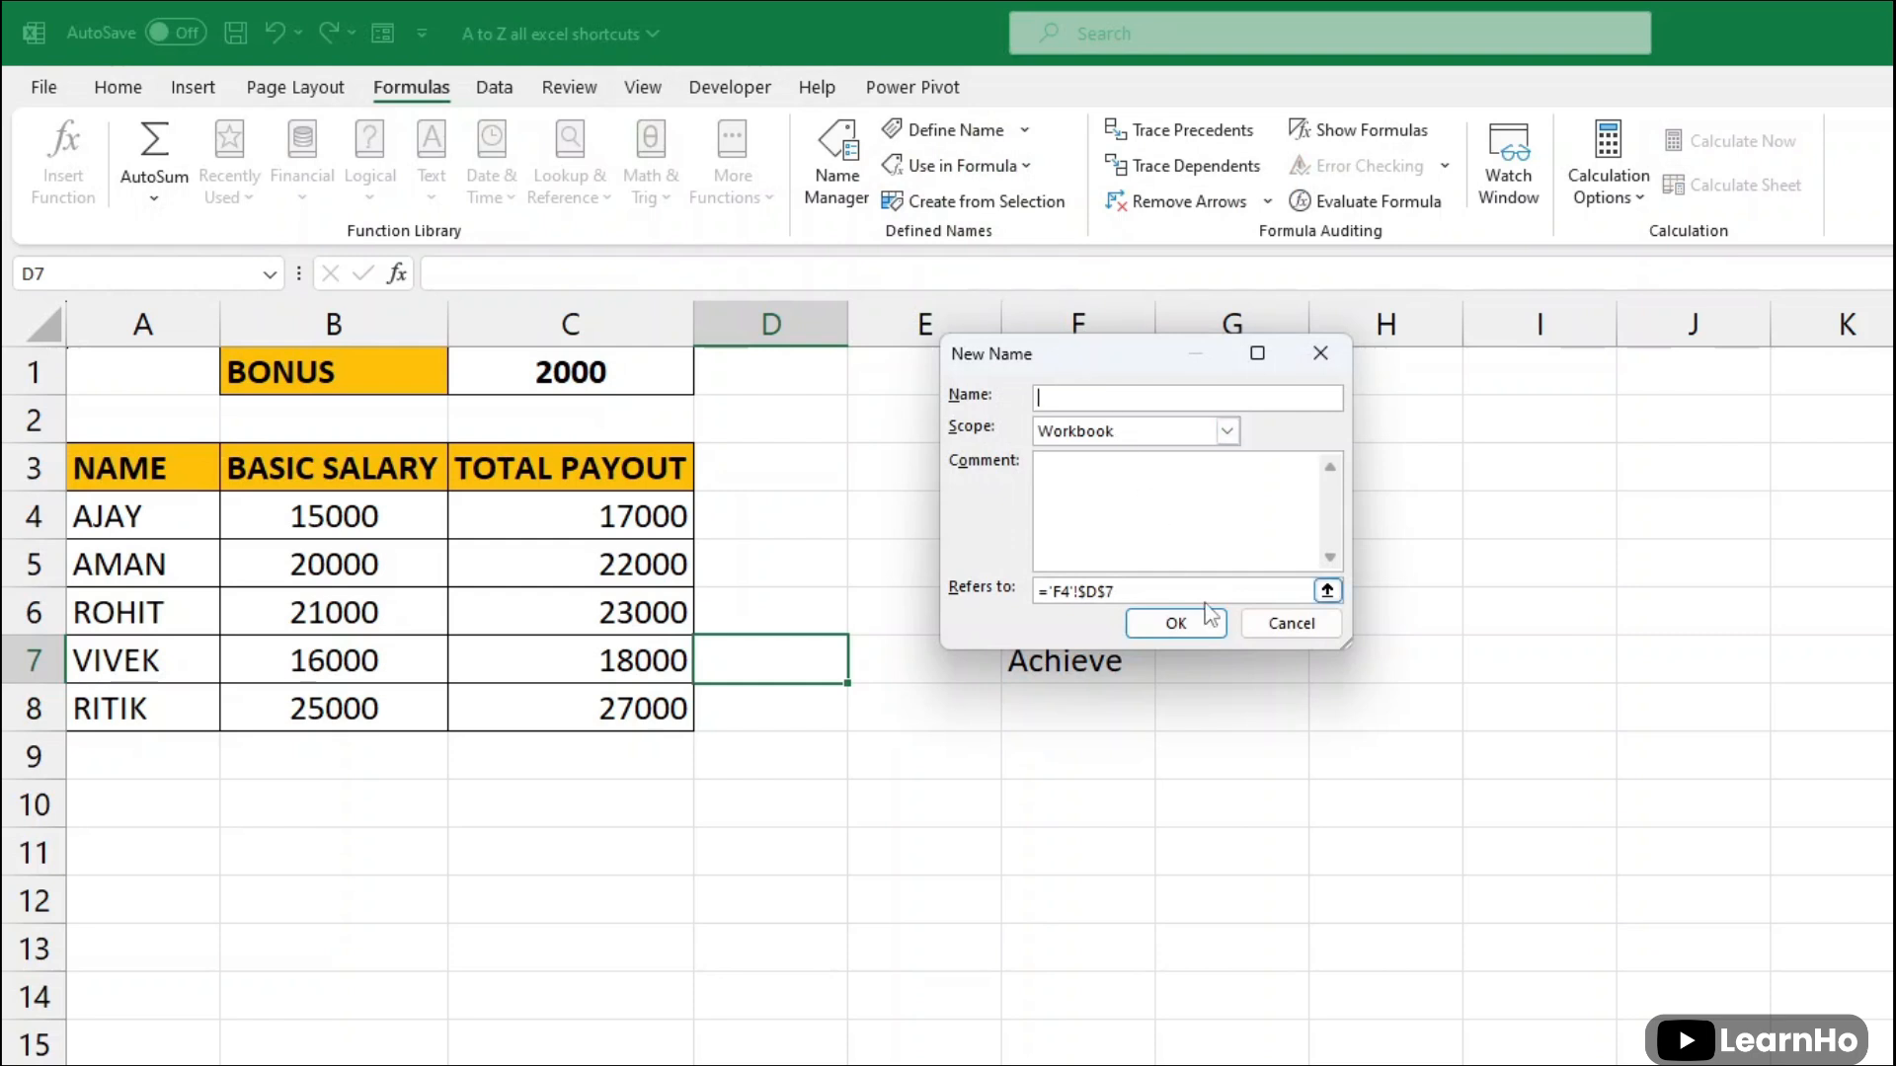
click(1249, 629)
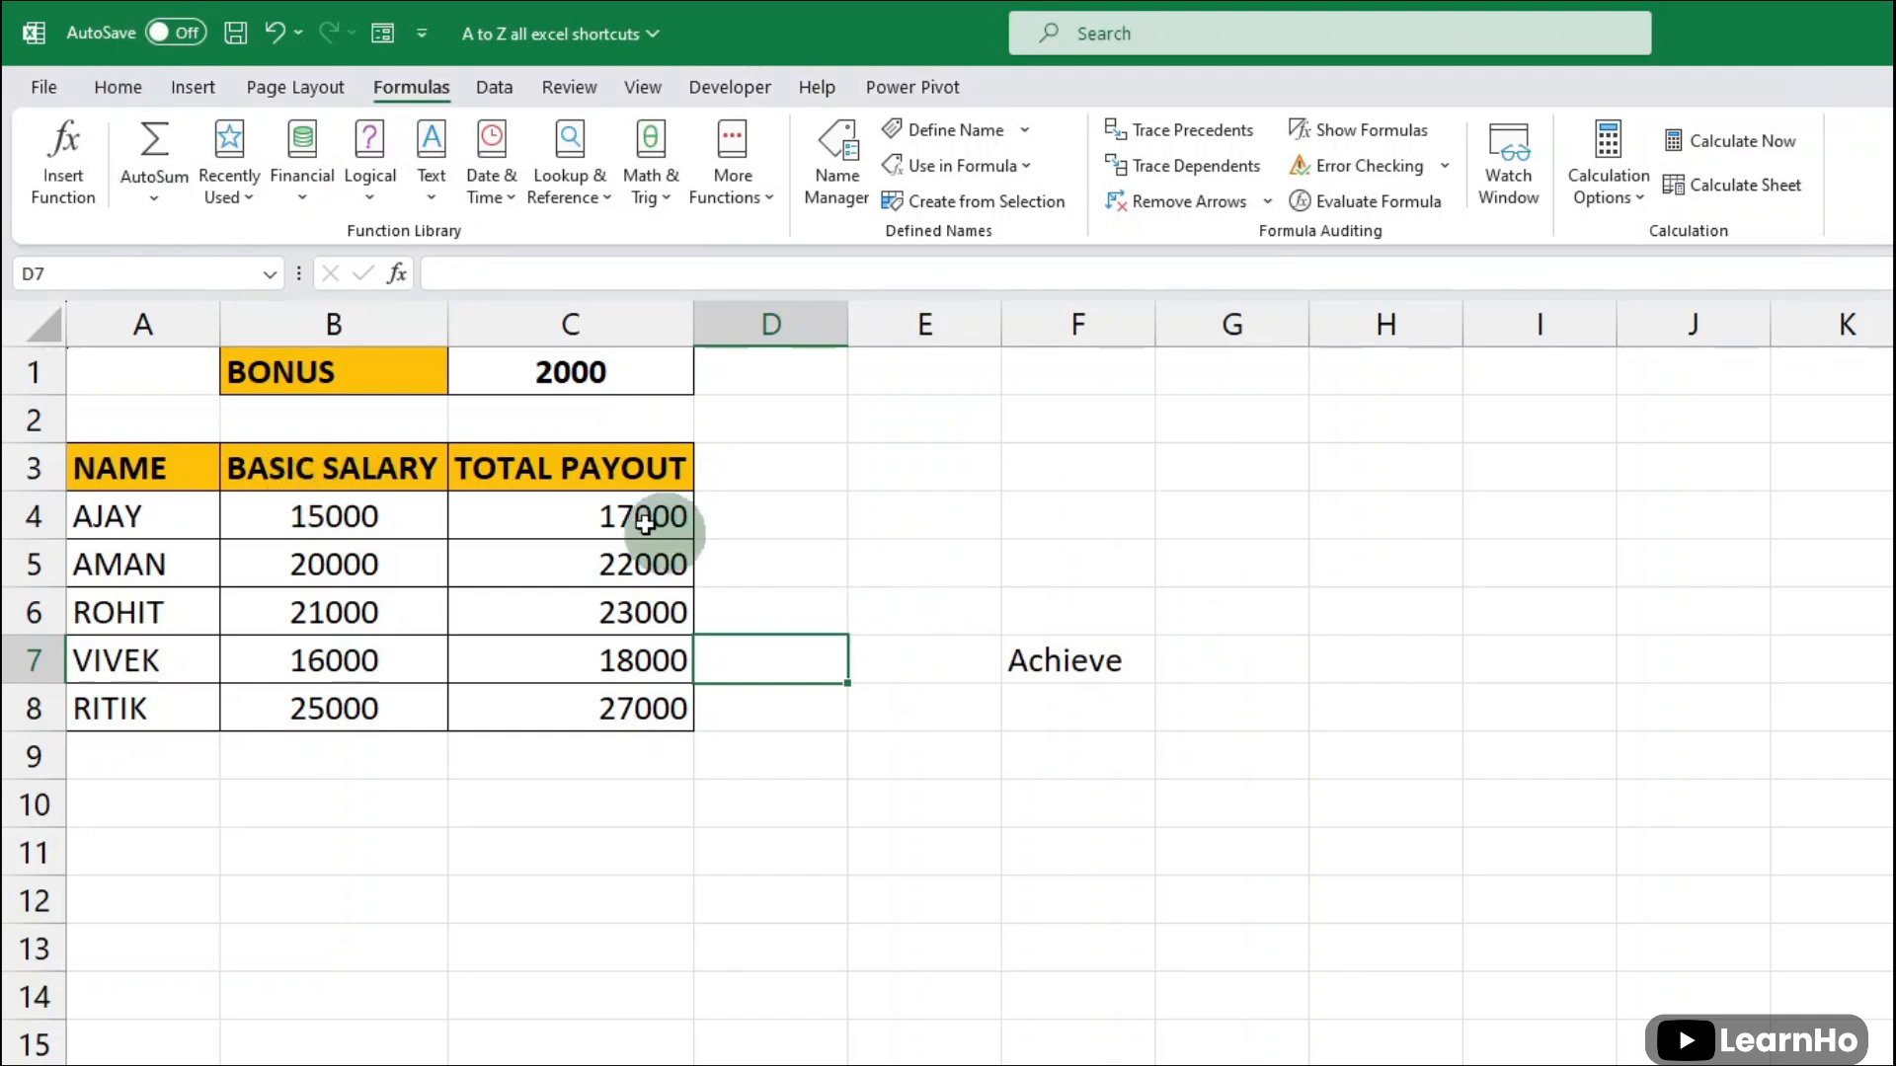
- Apply bold formatting to the payout table's data rows, A4:C8
drag(149, 516, 633, 703)
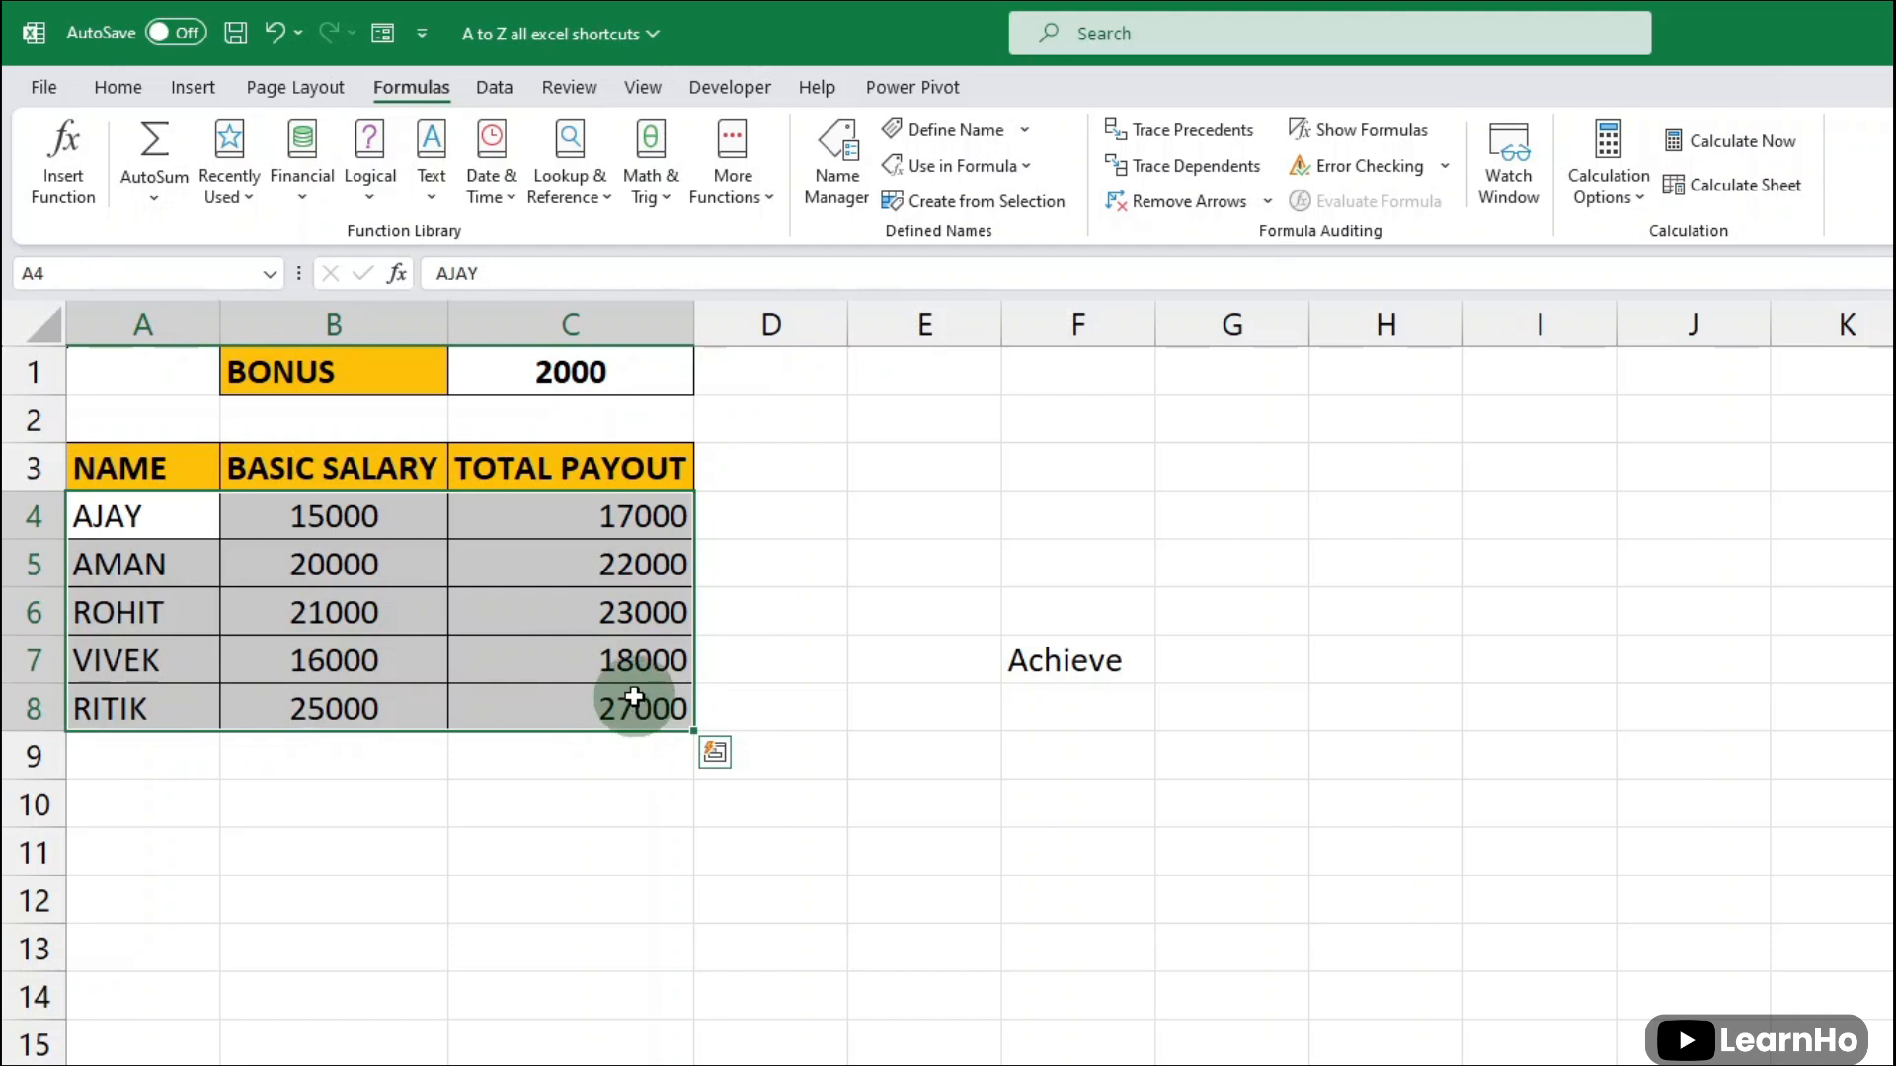
key(alt)
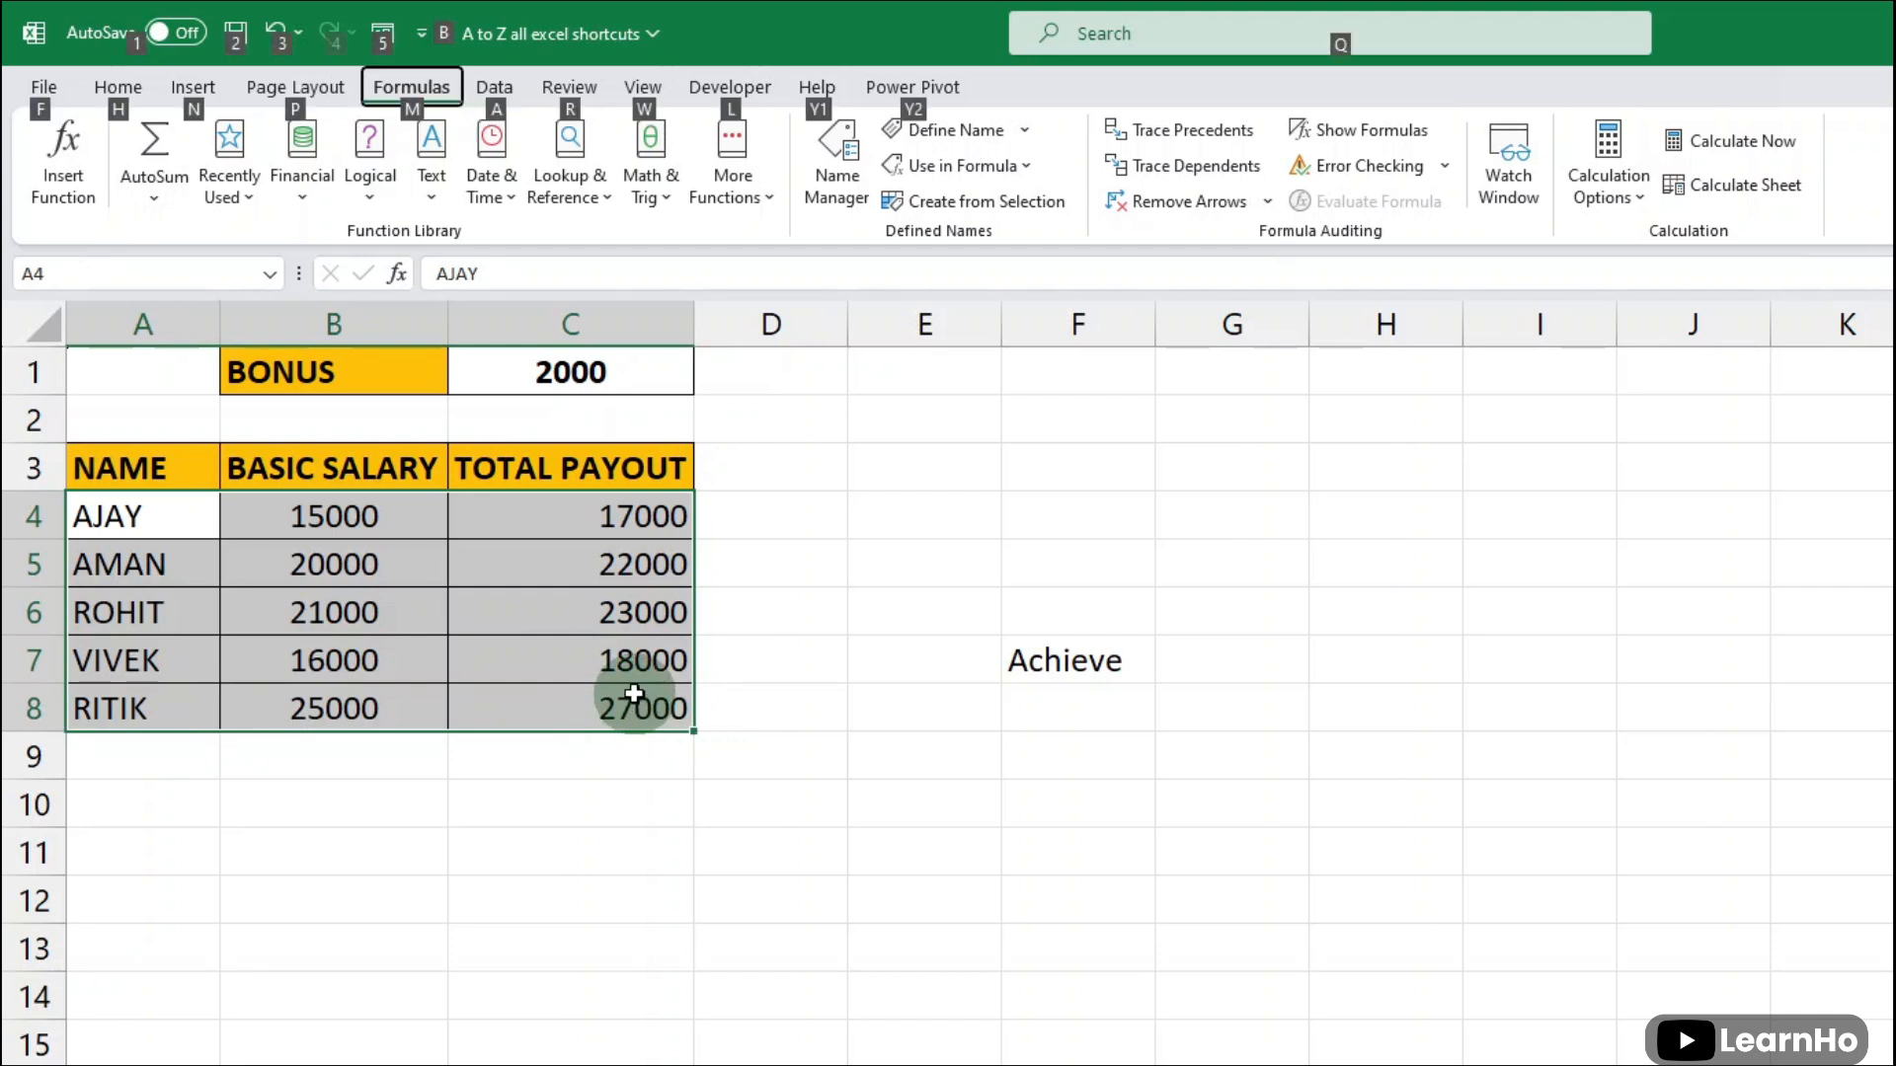
key(h)
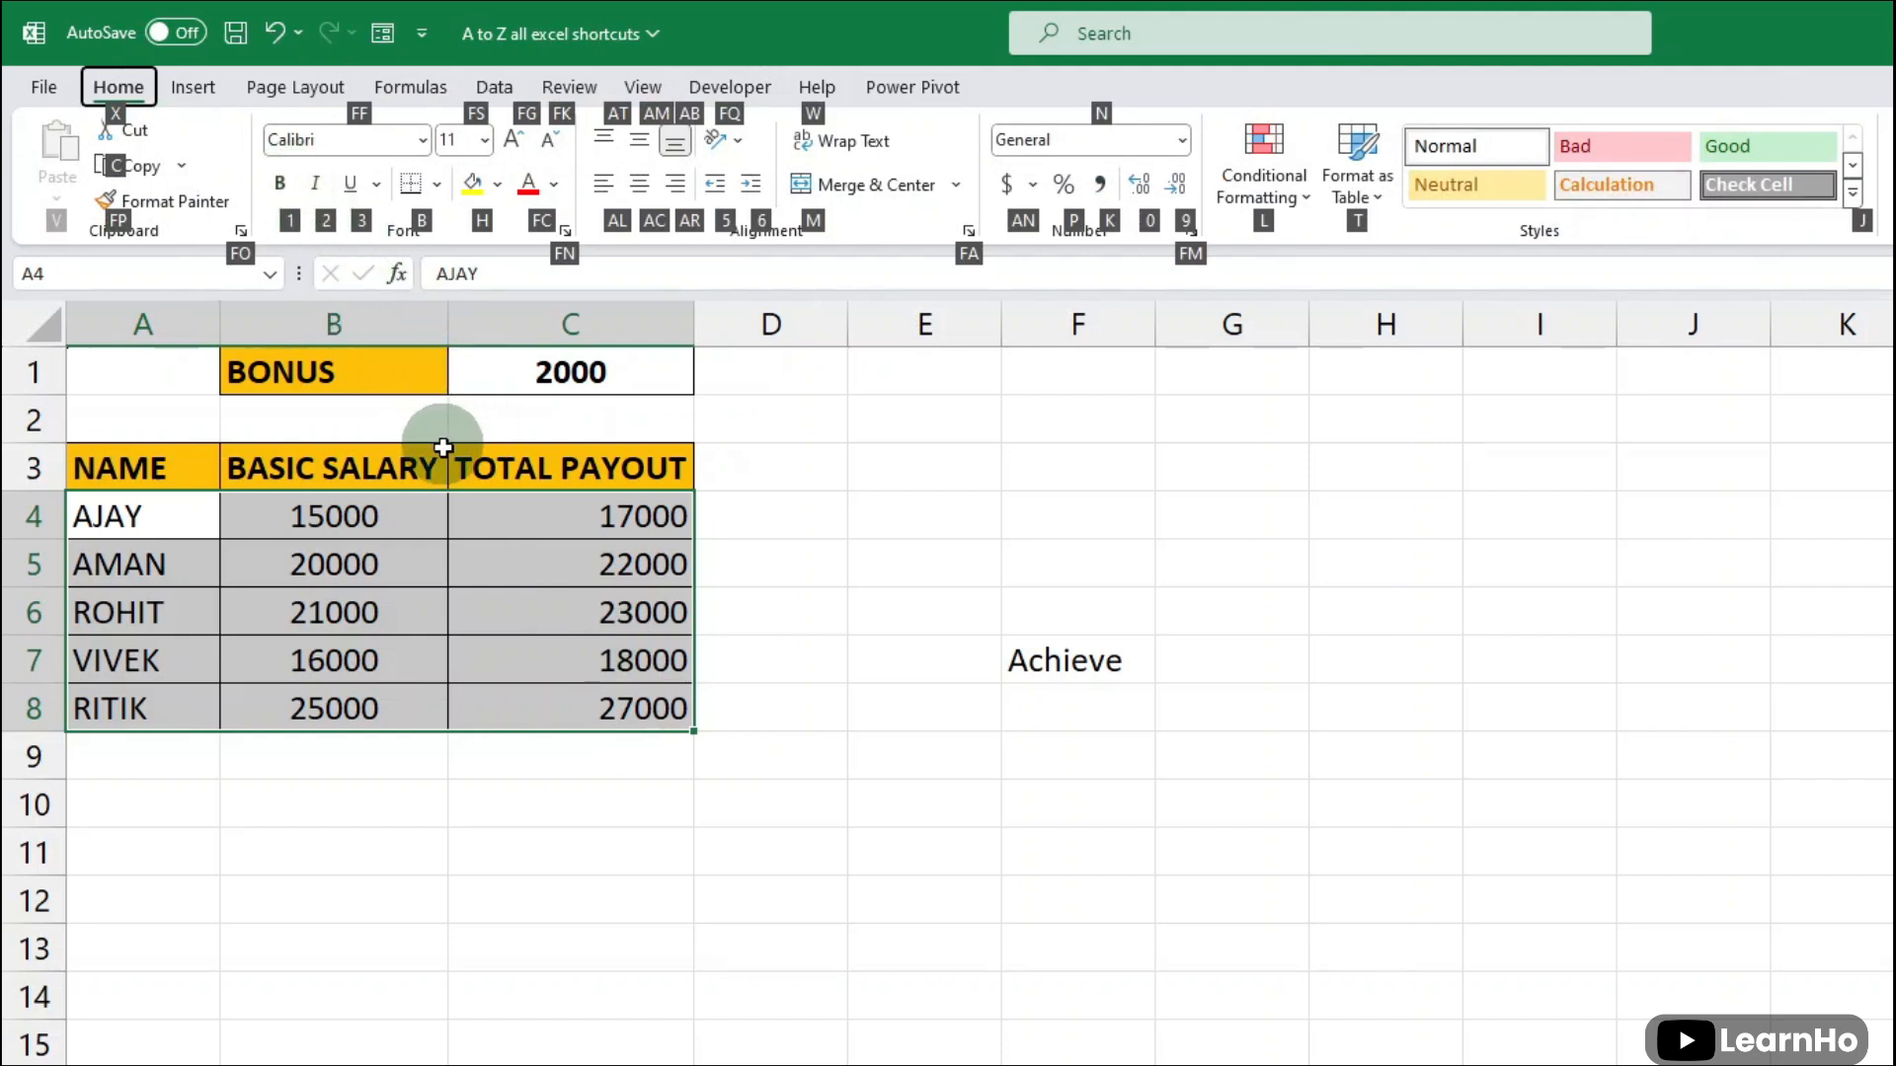
key(1)
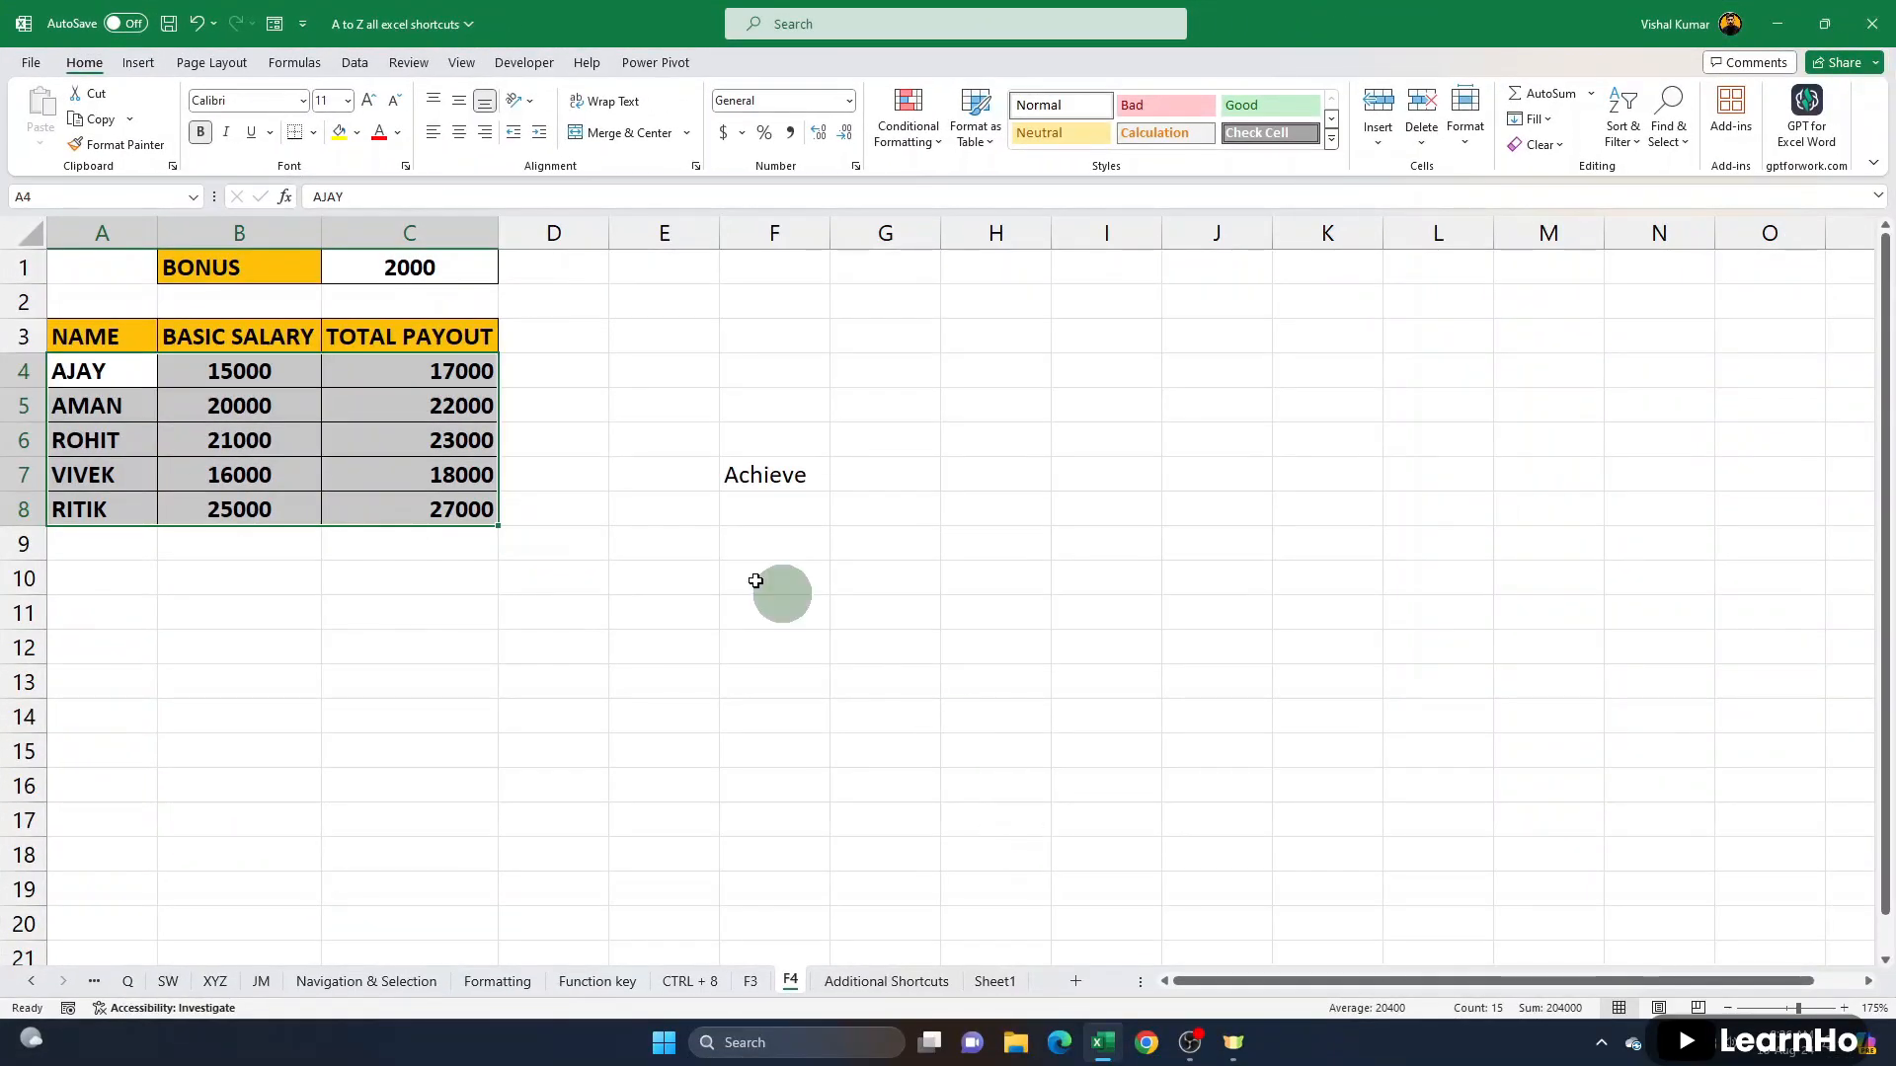
- Clear the word "Achieve" from cell F7 beside the payout table
click(713, 578)
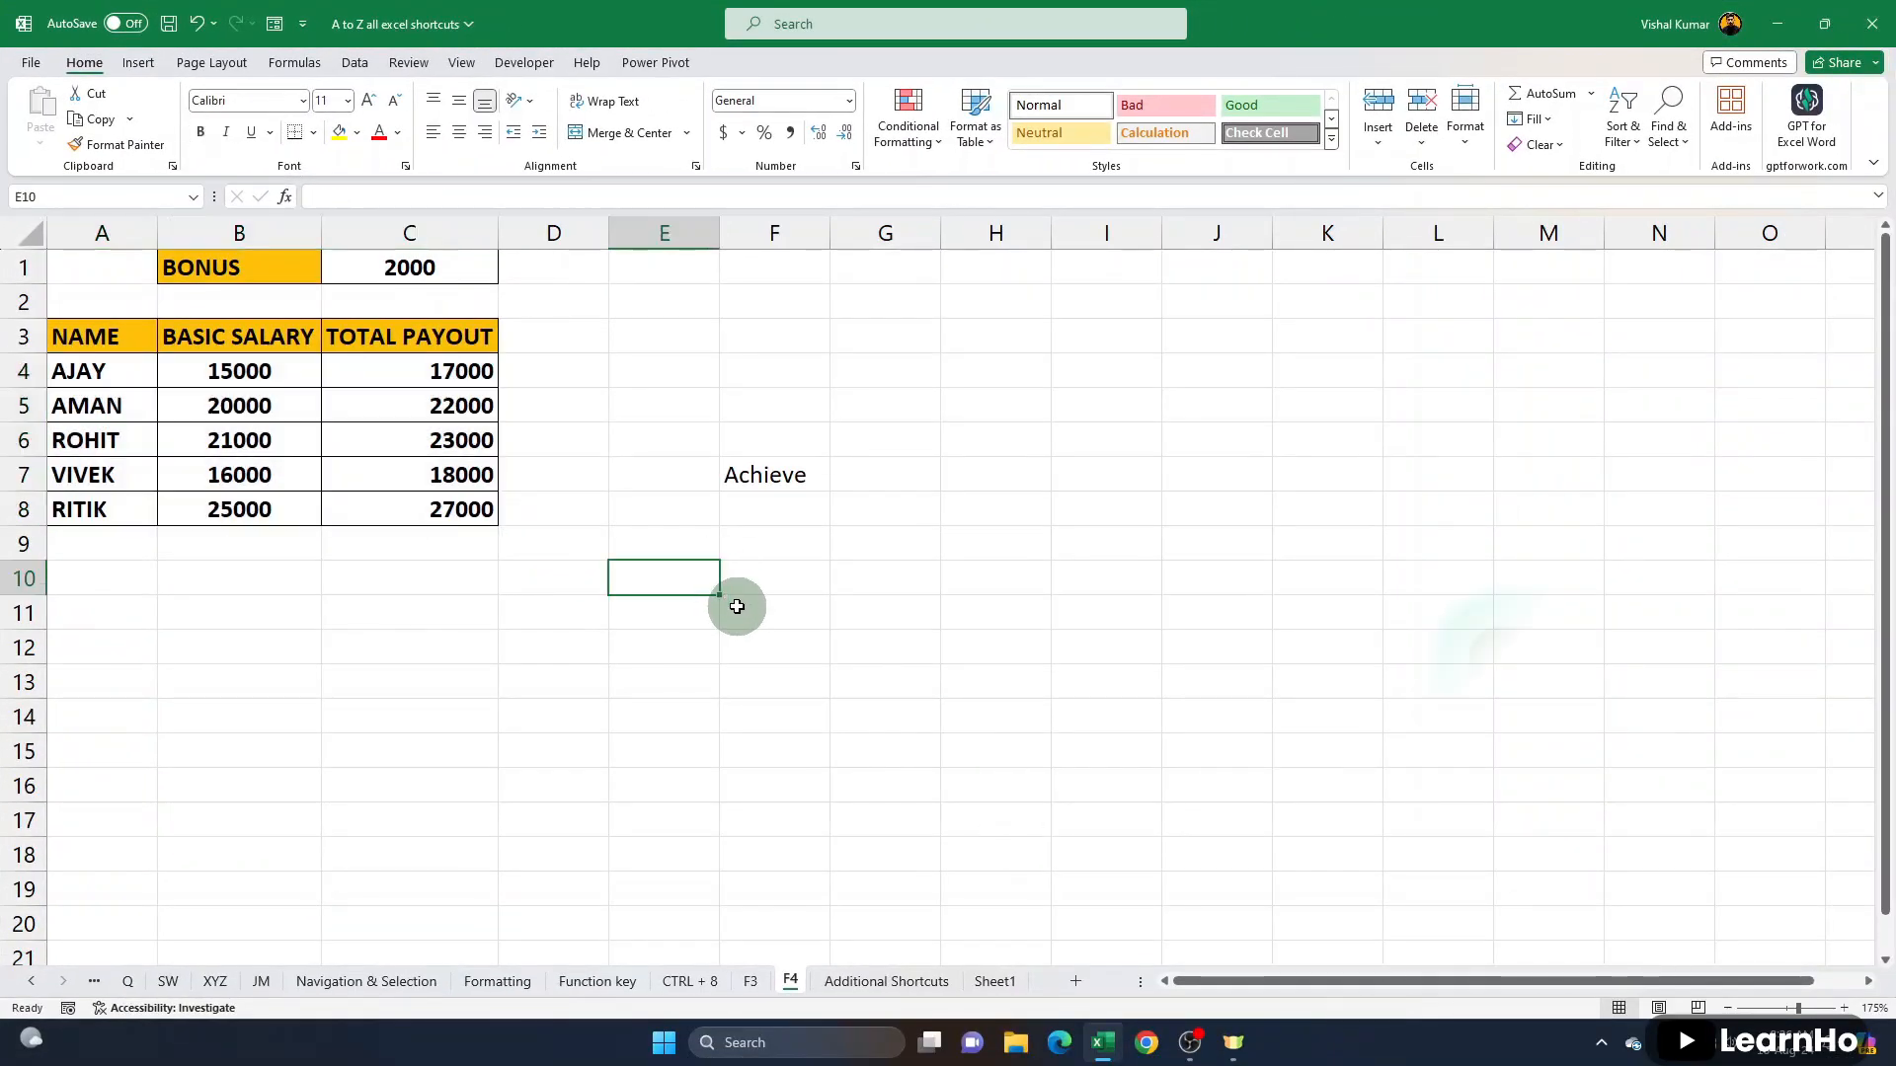
click(773, 474)
key(Delete)
- Enter the misspelled word "educattion" in cell E10 and reselect that cell
click(666, 574)
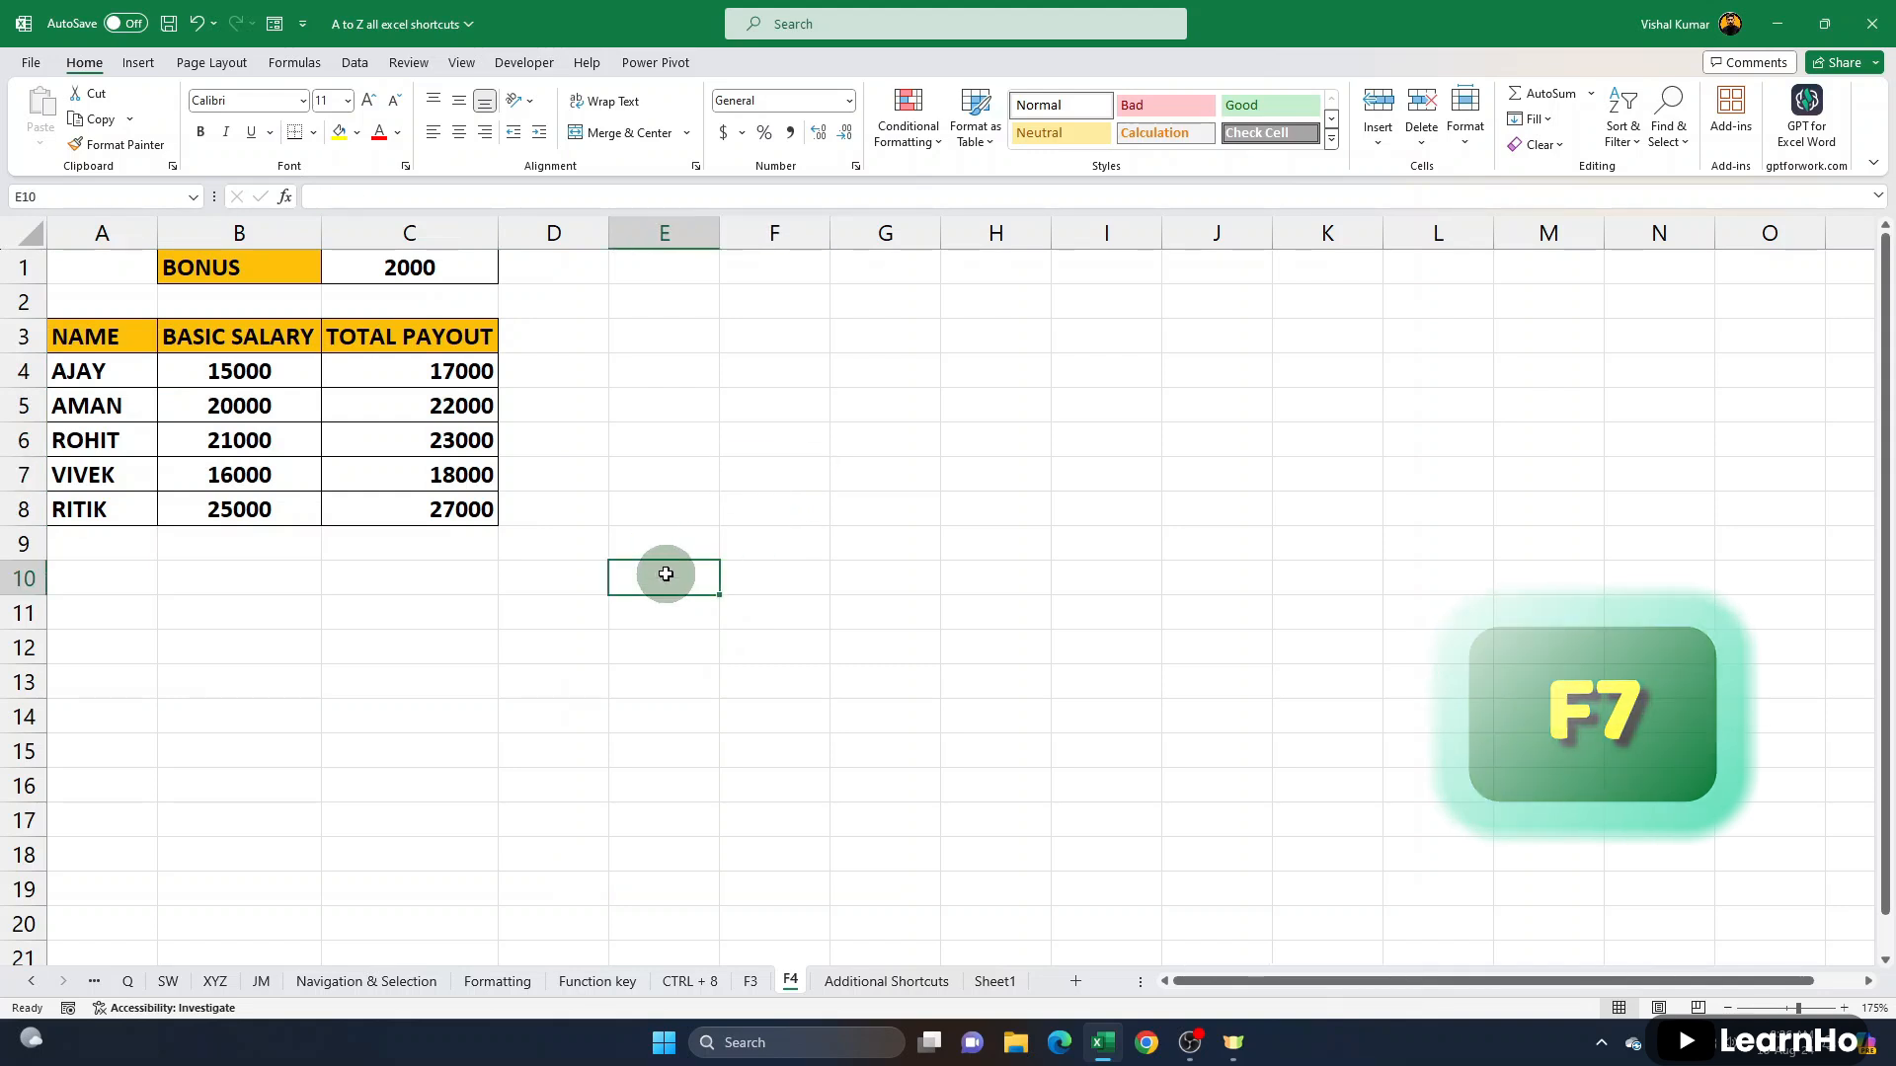
text(educatt)
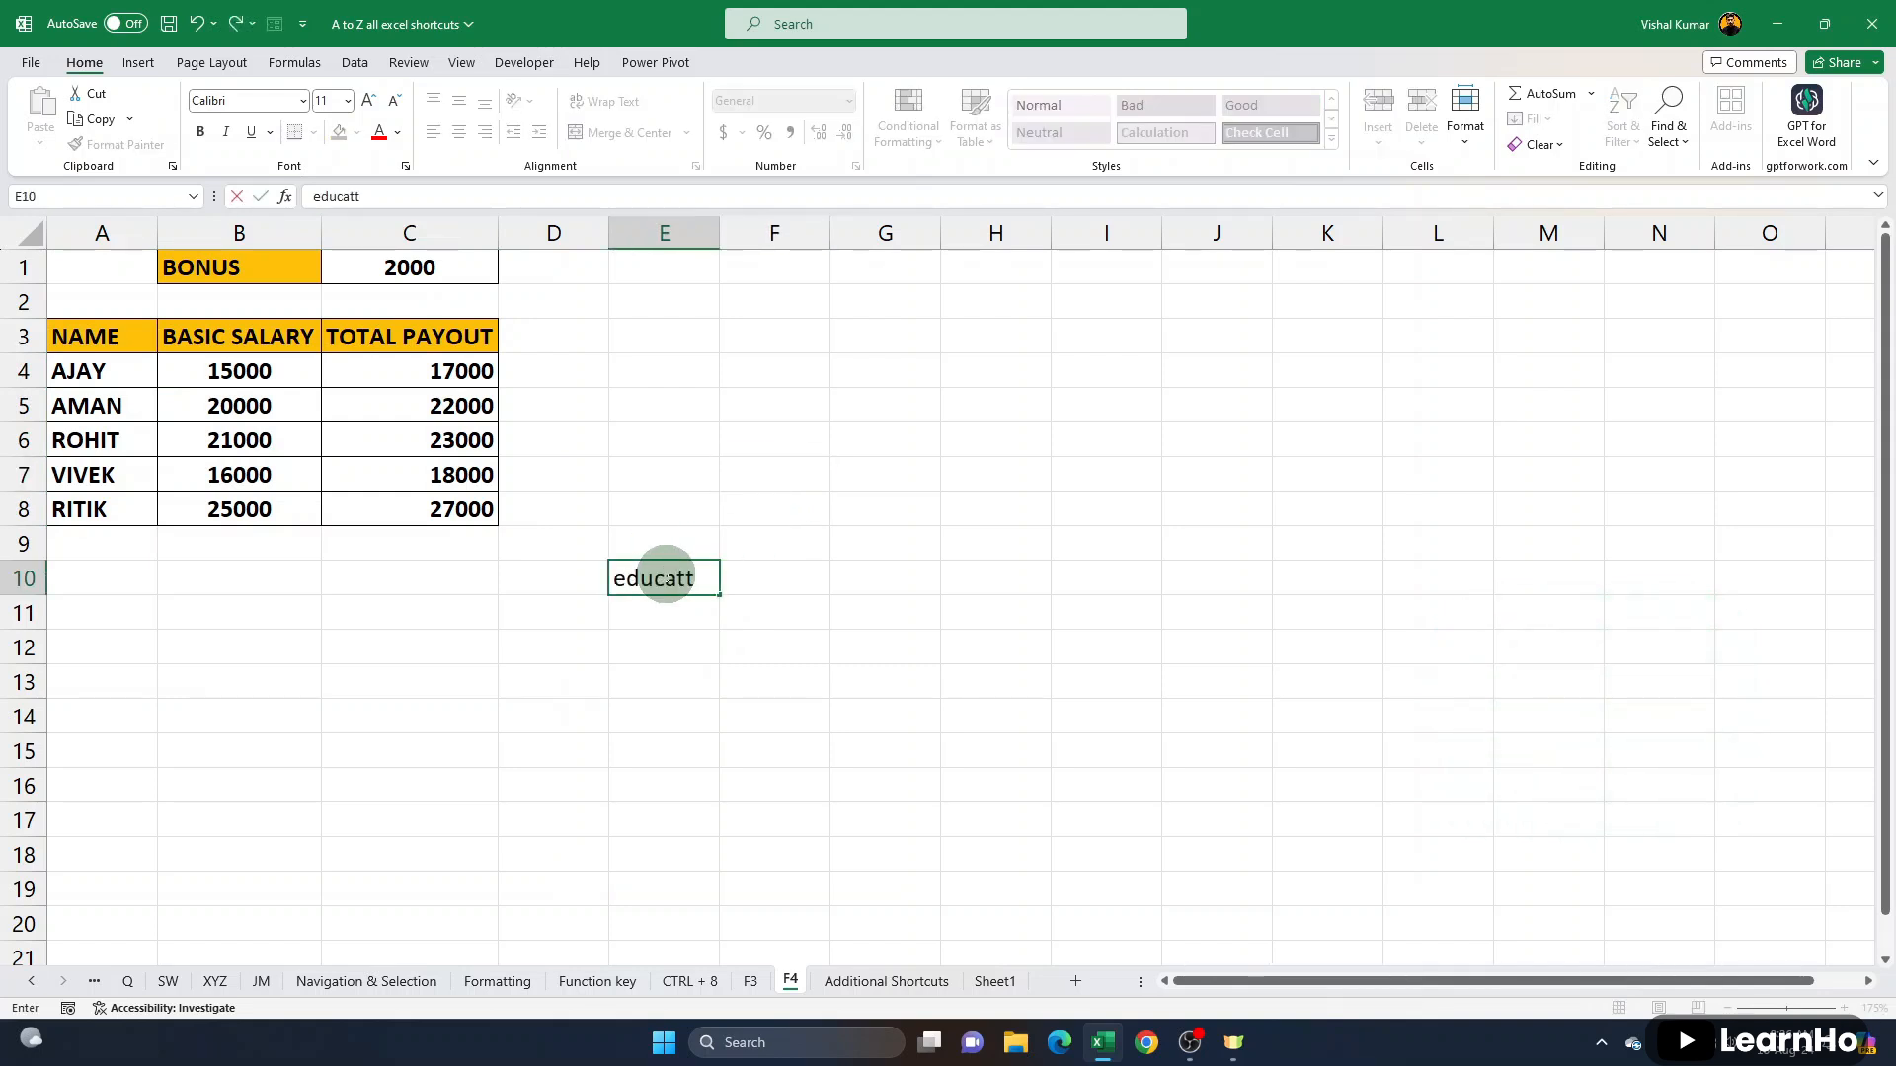
text(ion)
key(Return)
click(657, 571)
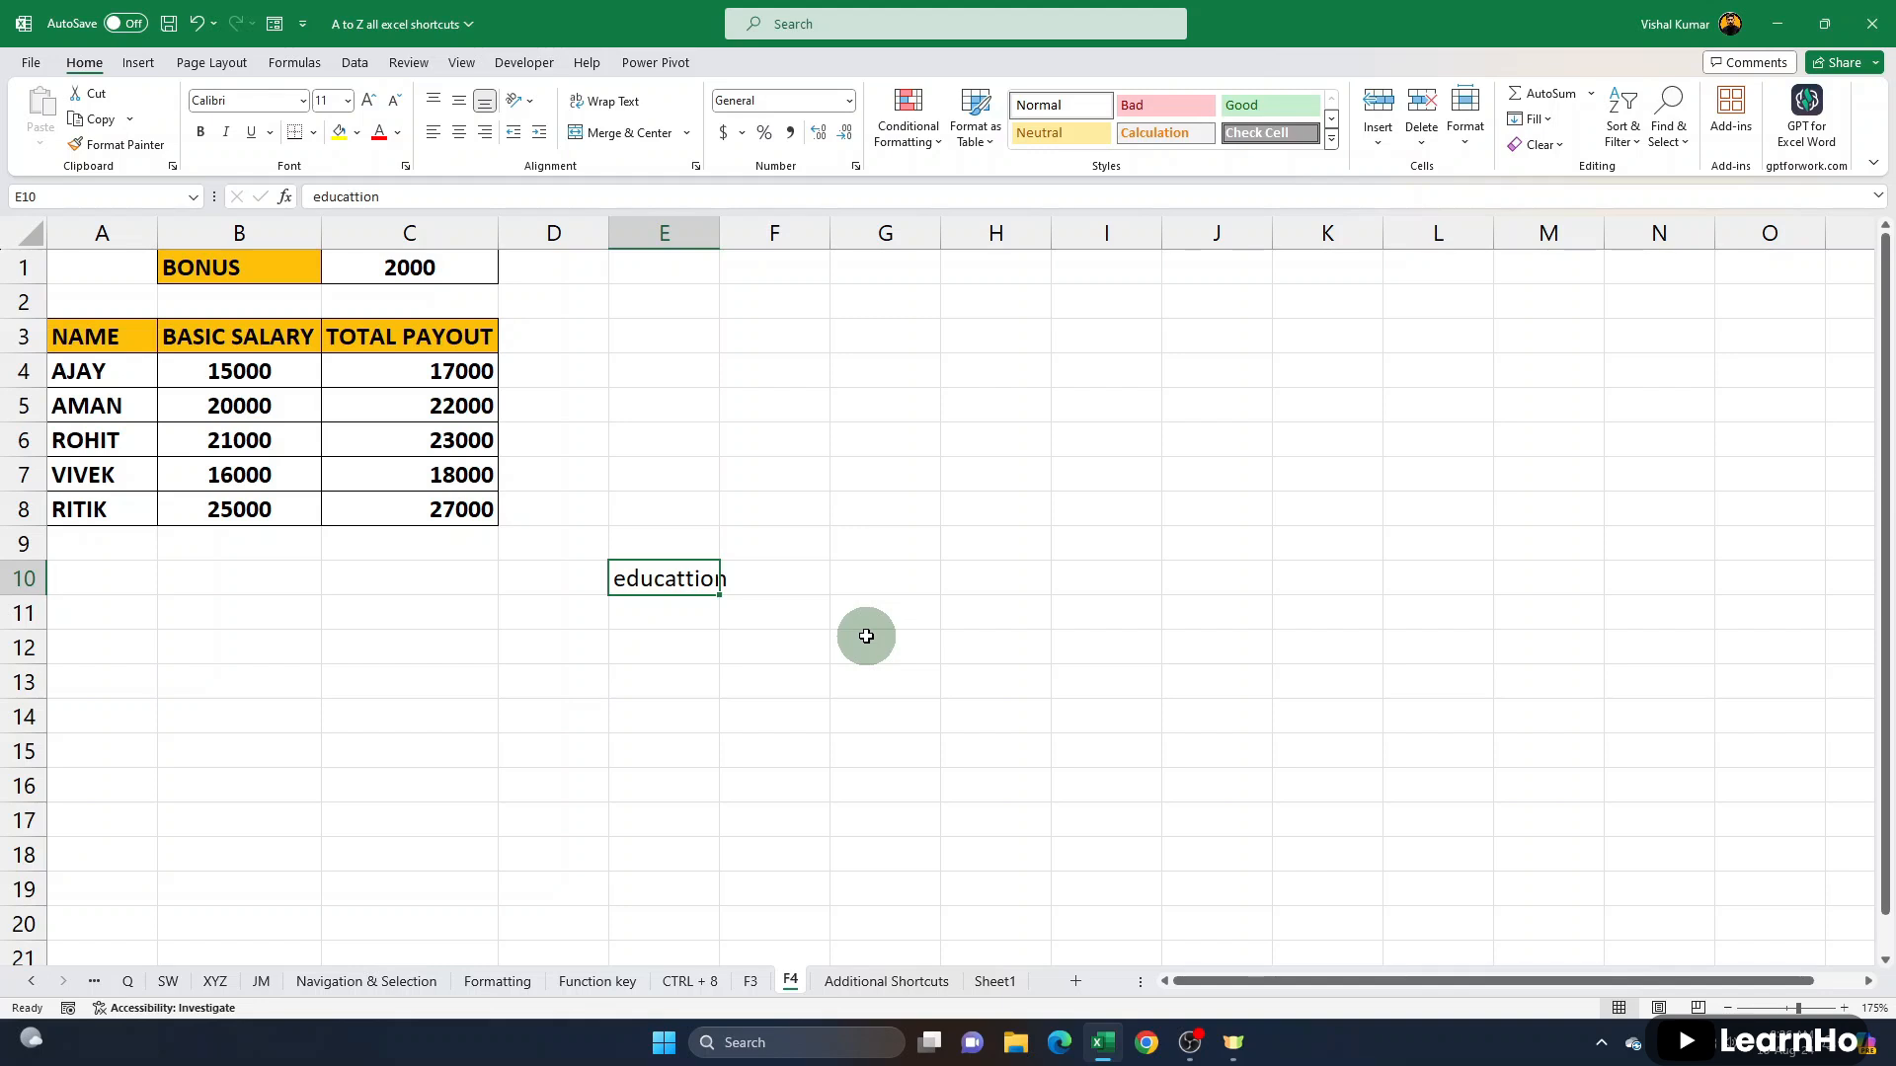
- Spell-check E10, change the misspelled word to "education", and widen column E slightly
key(F7)
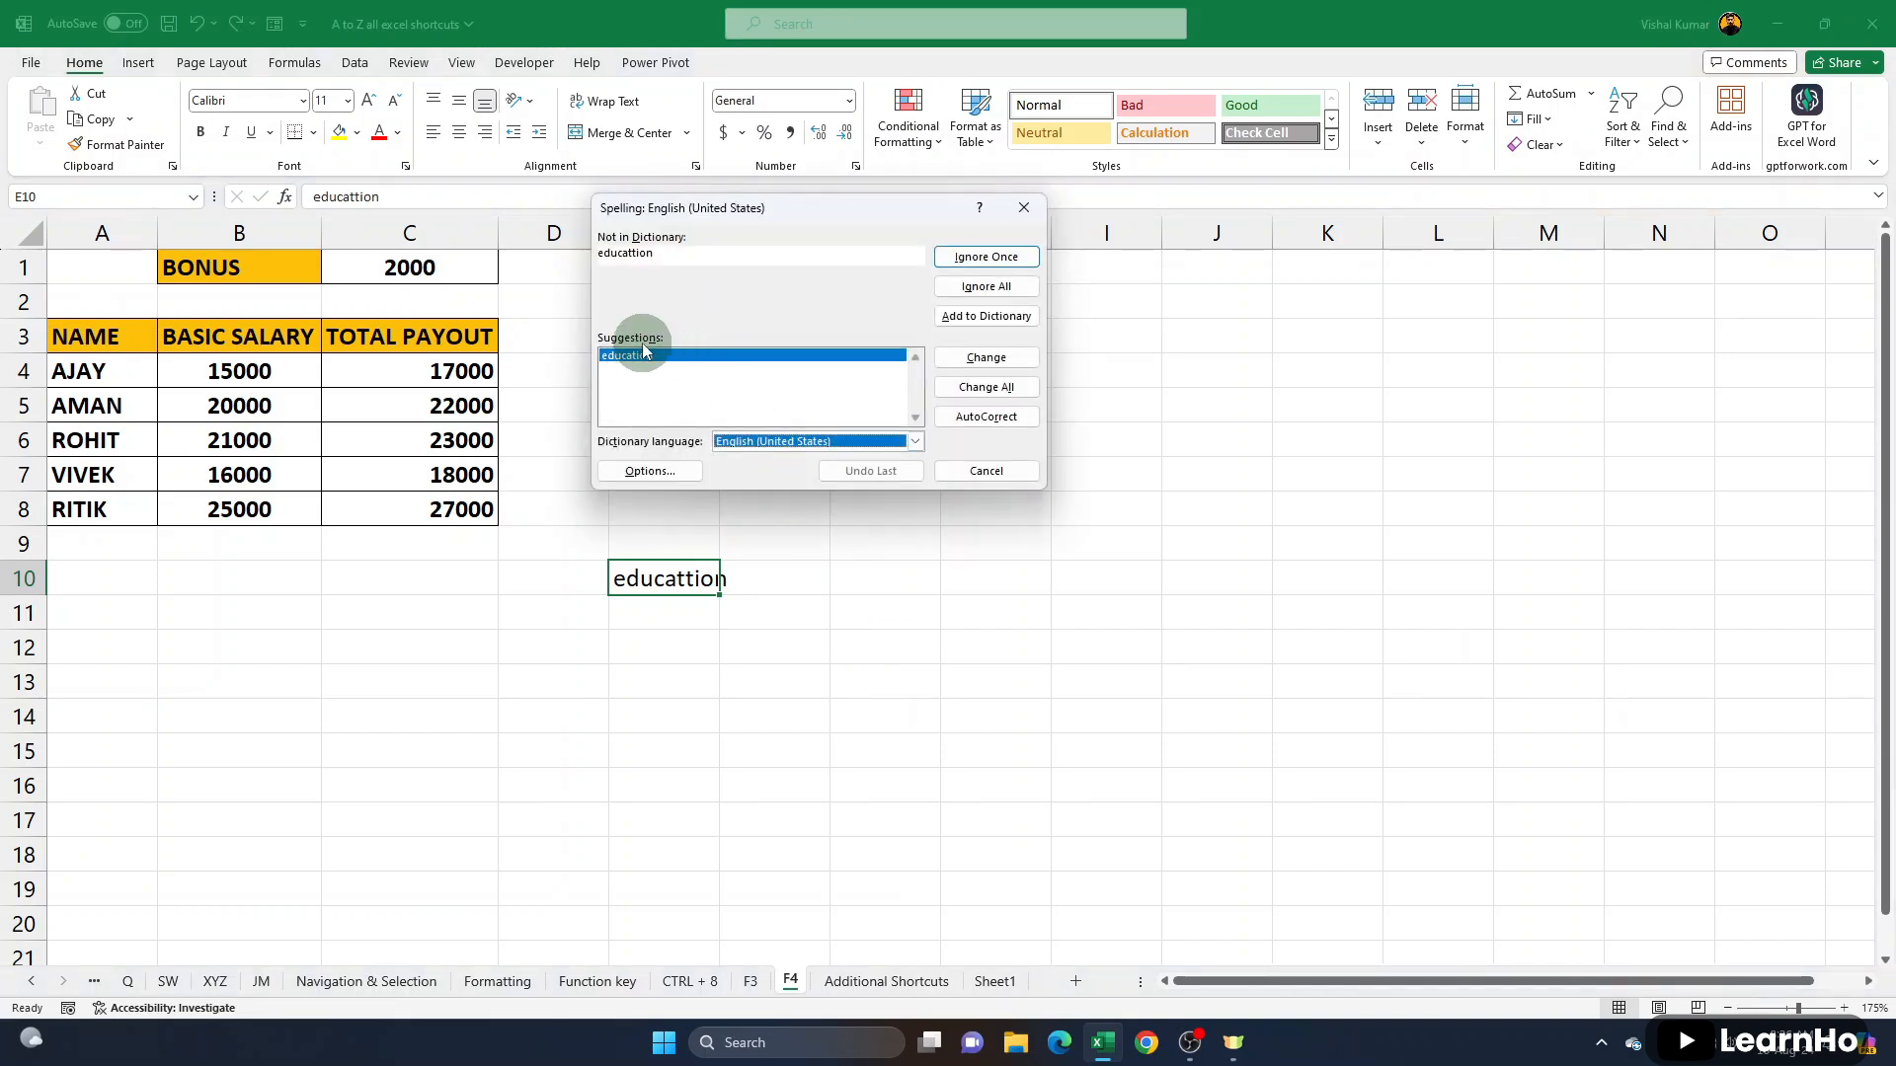
click(985, 357)
click(934, 571)
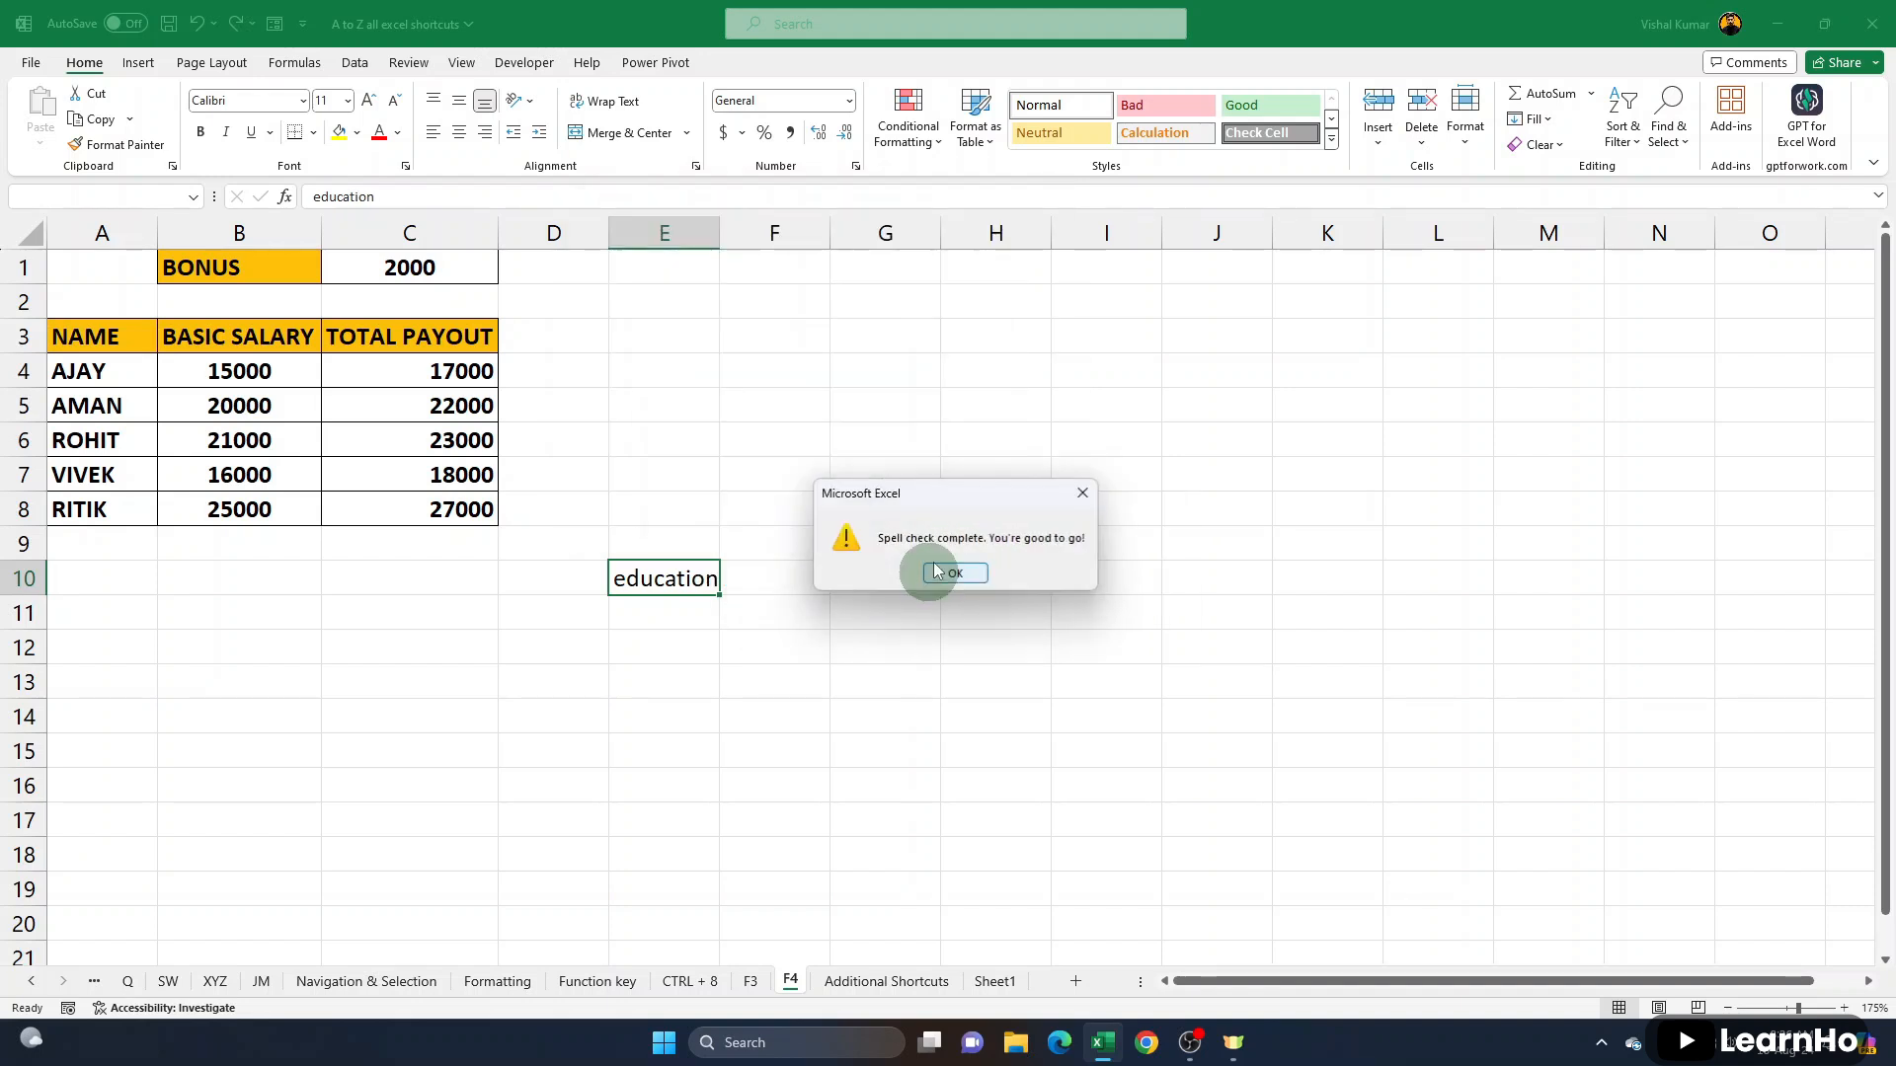
click(934, 571)
drag(723, 229, 735, 229)
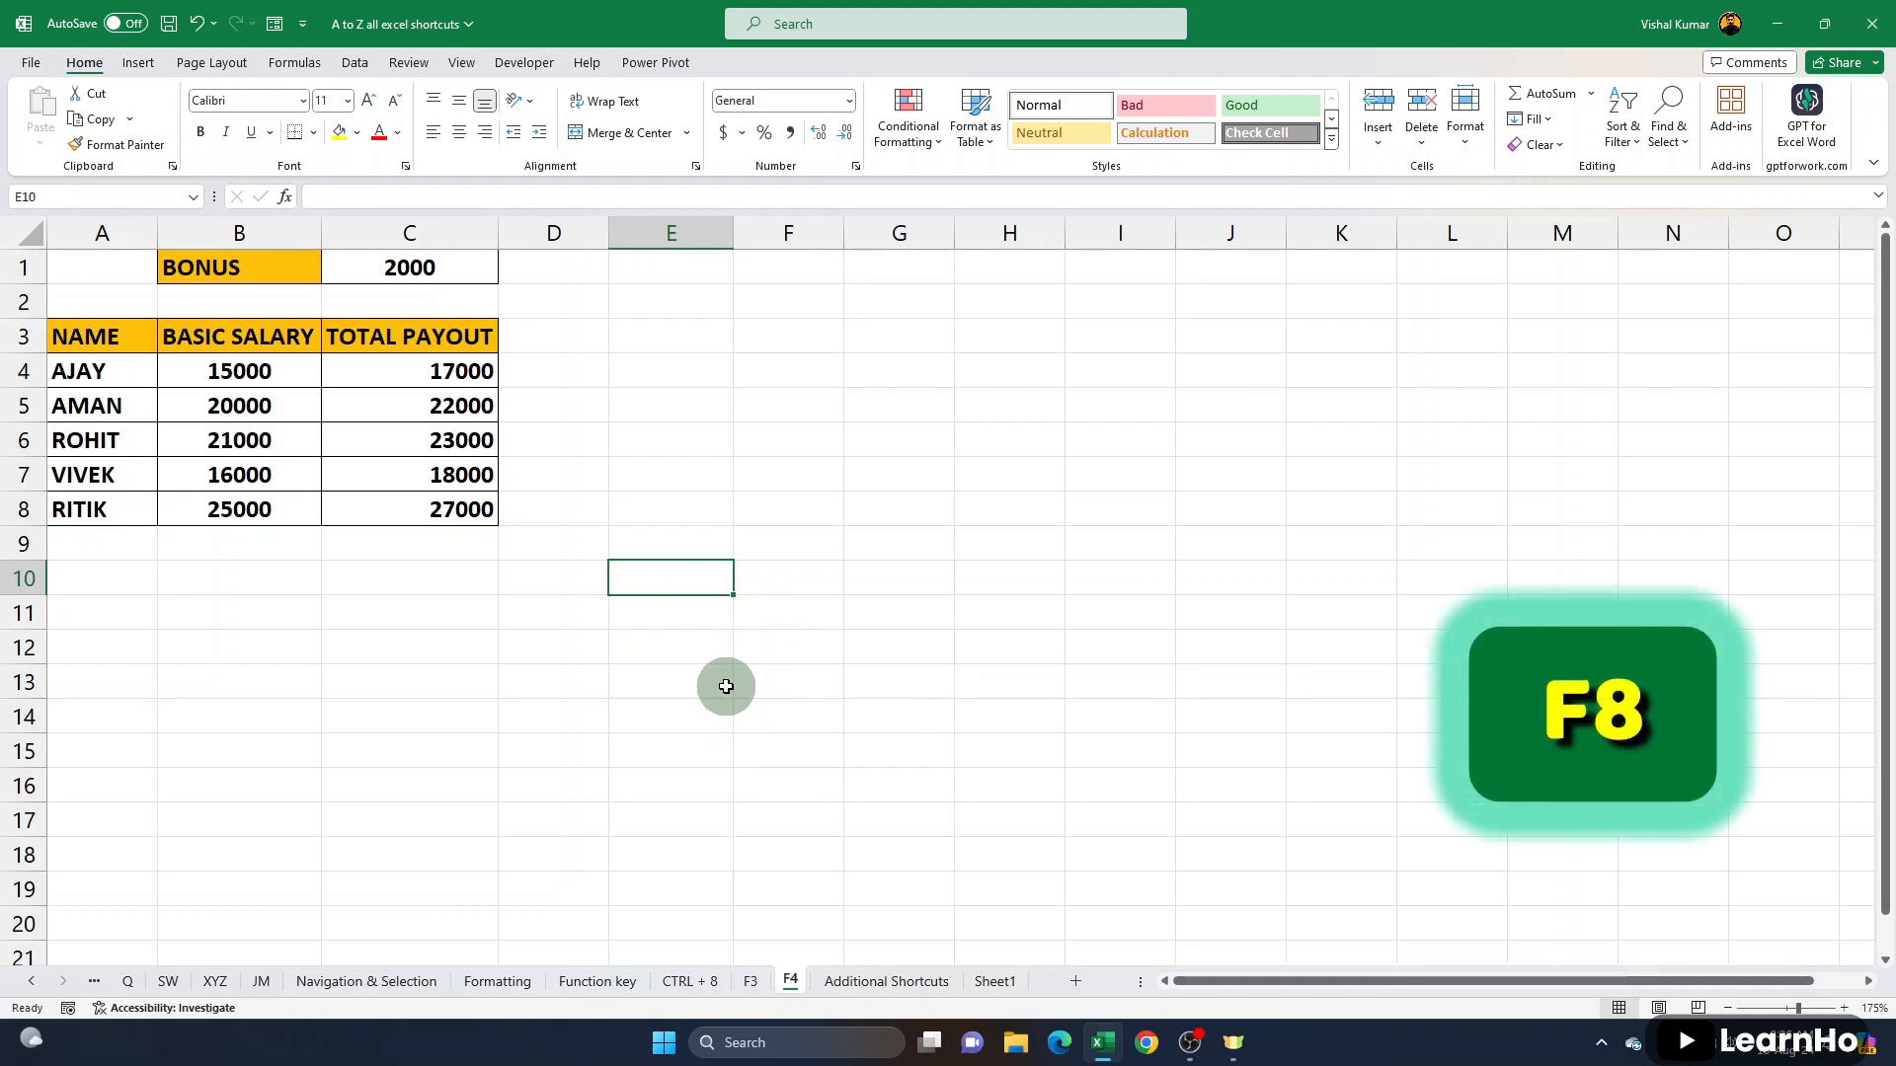
- On the Navigation & Selection sheet, select the whole employee table A1:E88 and drop the selection again
click(383, 984)
drag(53, 250, 444, 1057)
scroll(52, 249, up, 19)
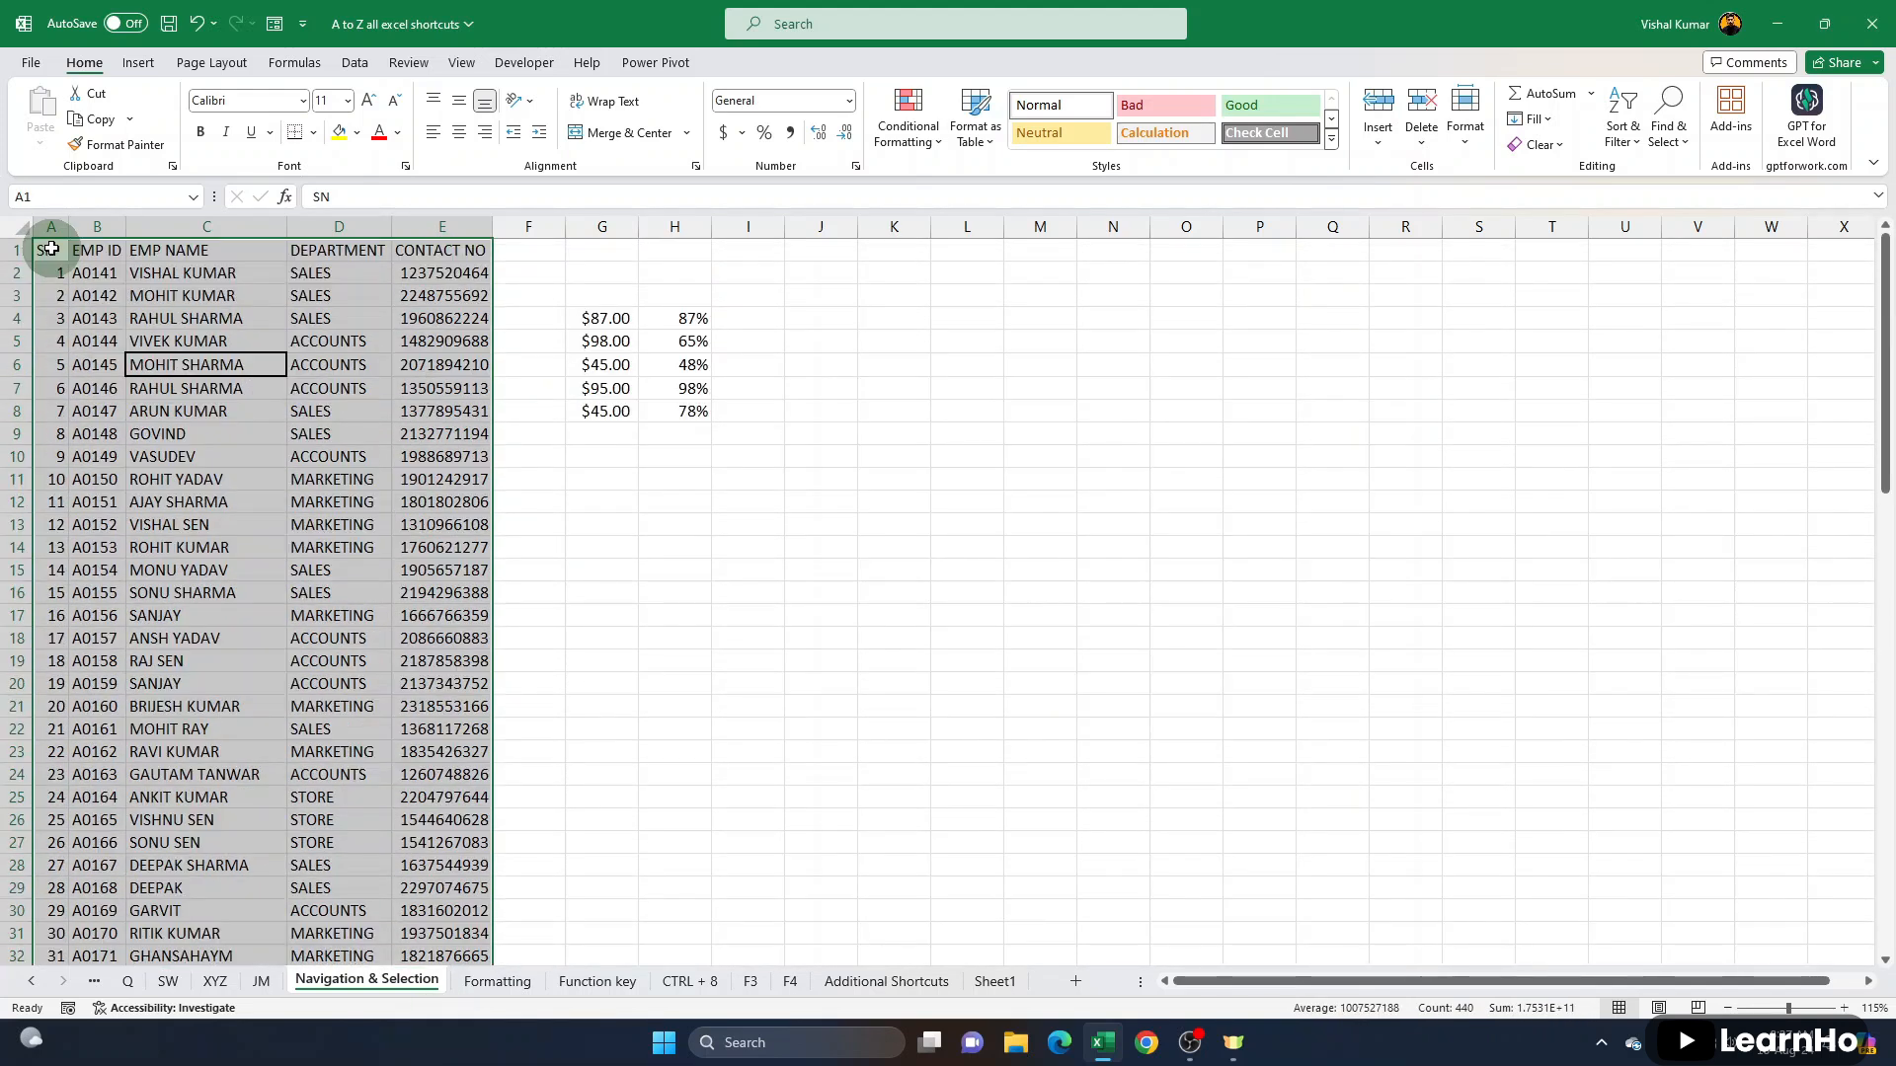
click(301, 392)
click(198, 388)
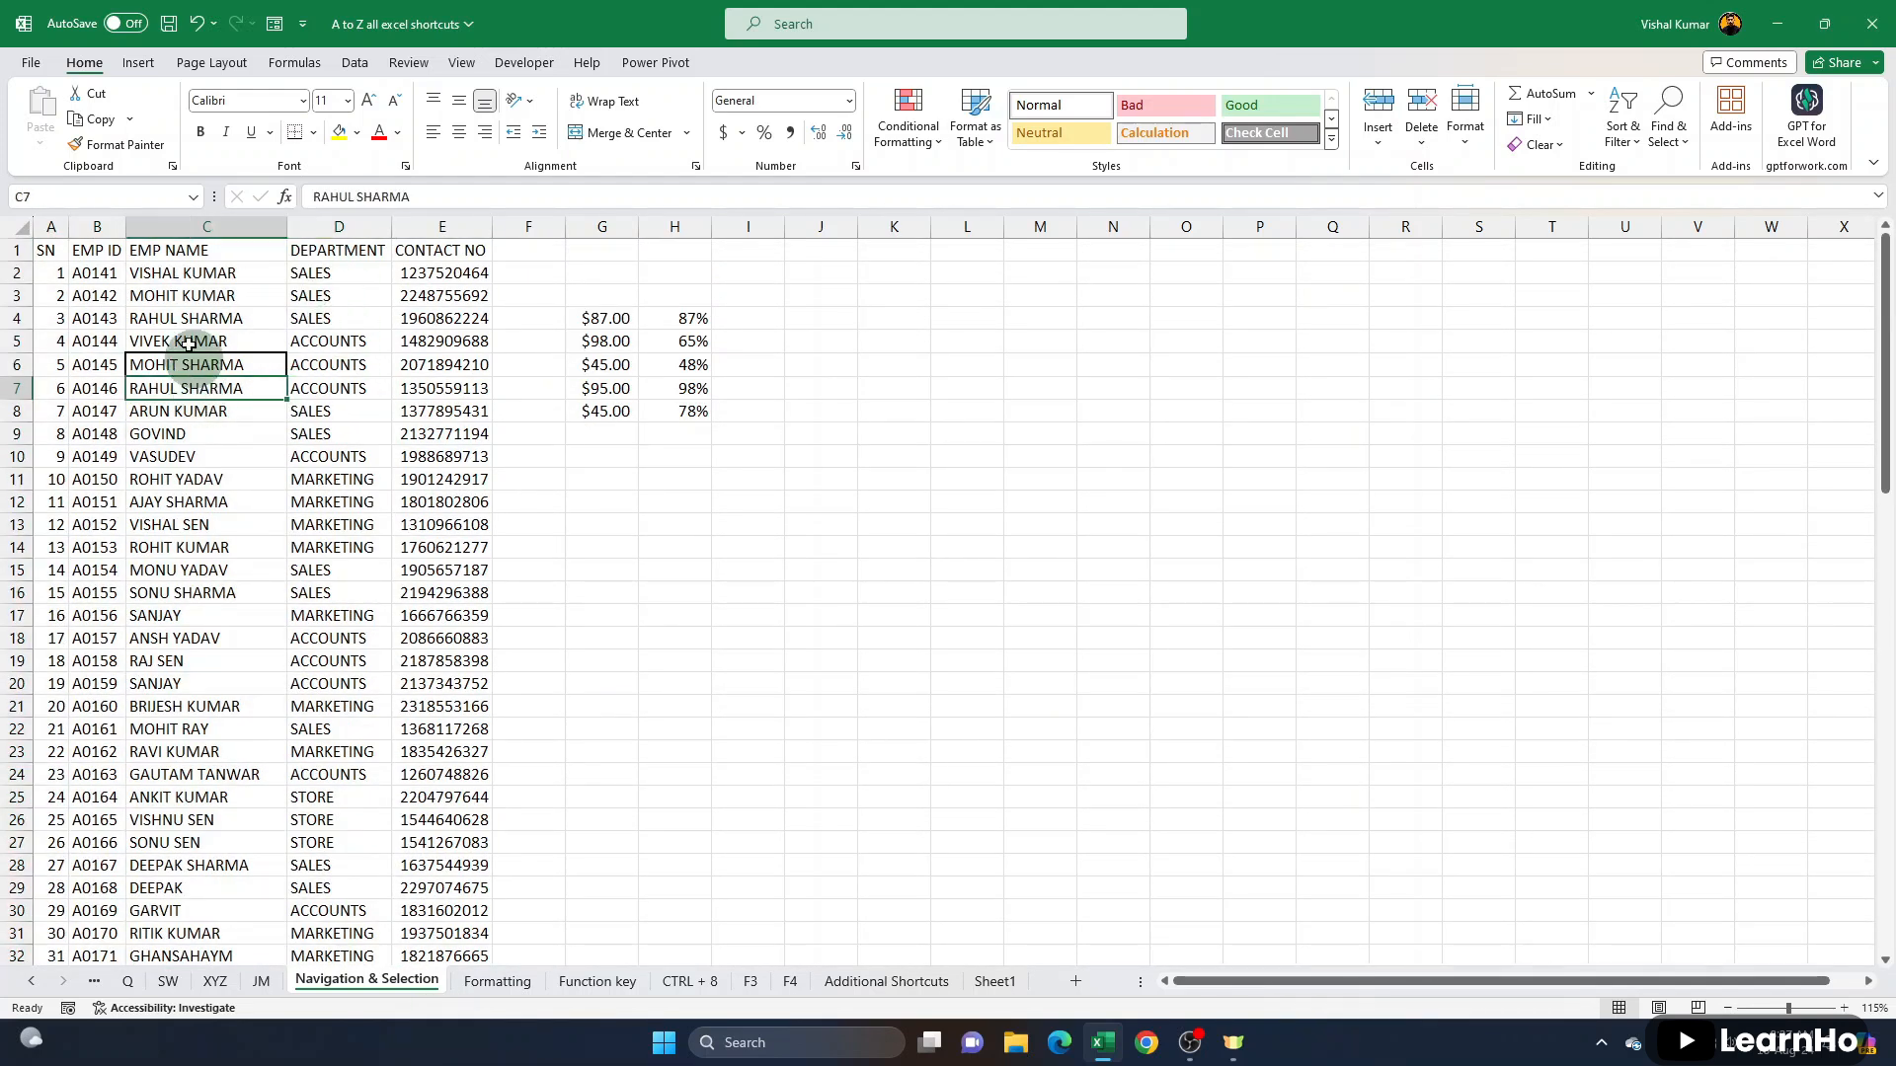
- Starting from A1, use Extend Selection mode to select the employee table through E88 at the end of the data
click(49, 248)
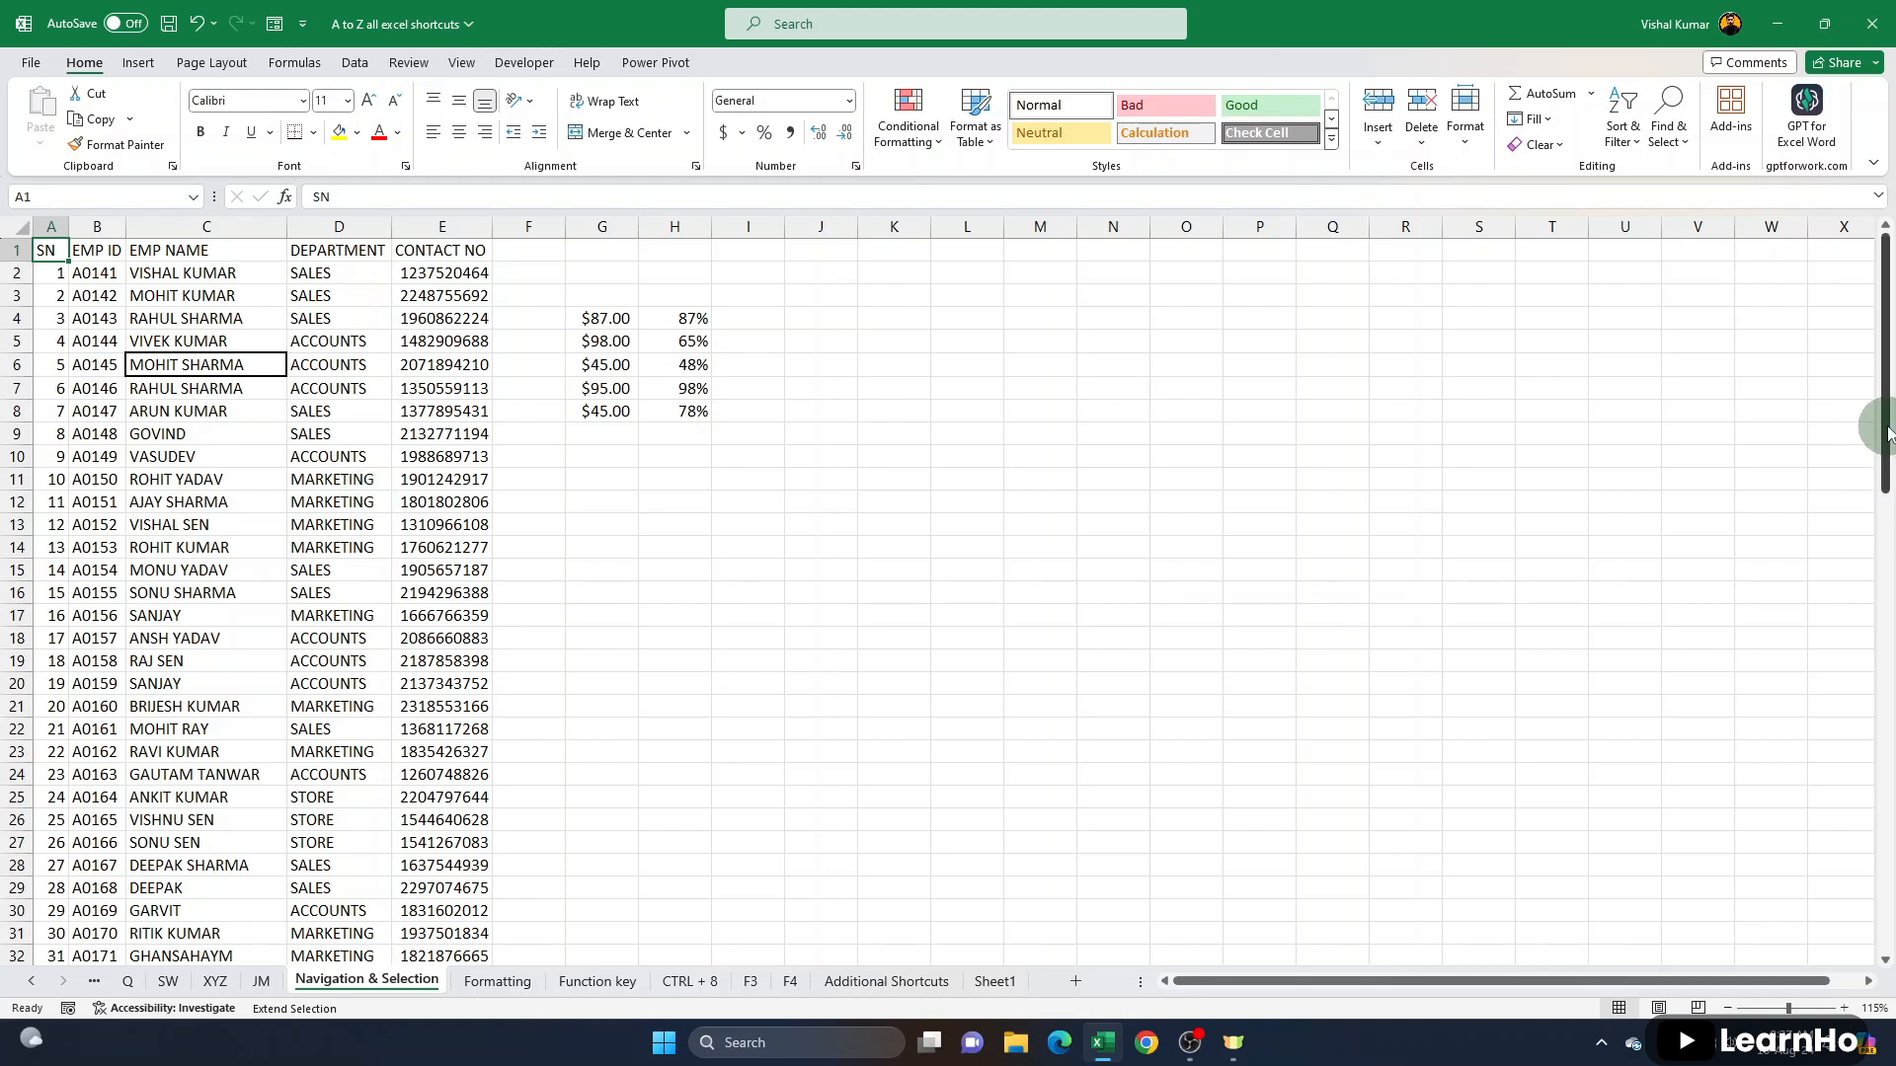
drag(1888, 432, 1886, 978)
click(1885, 960)
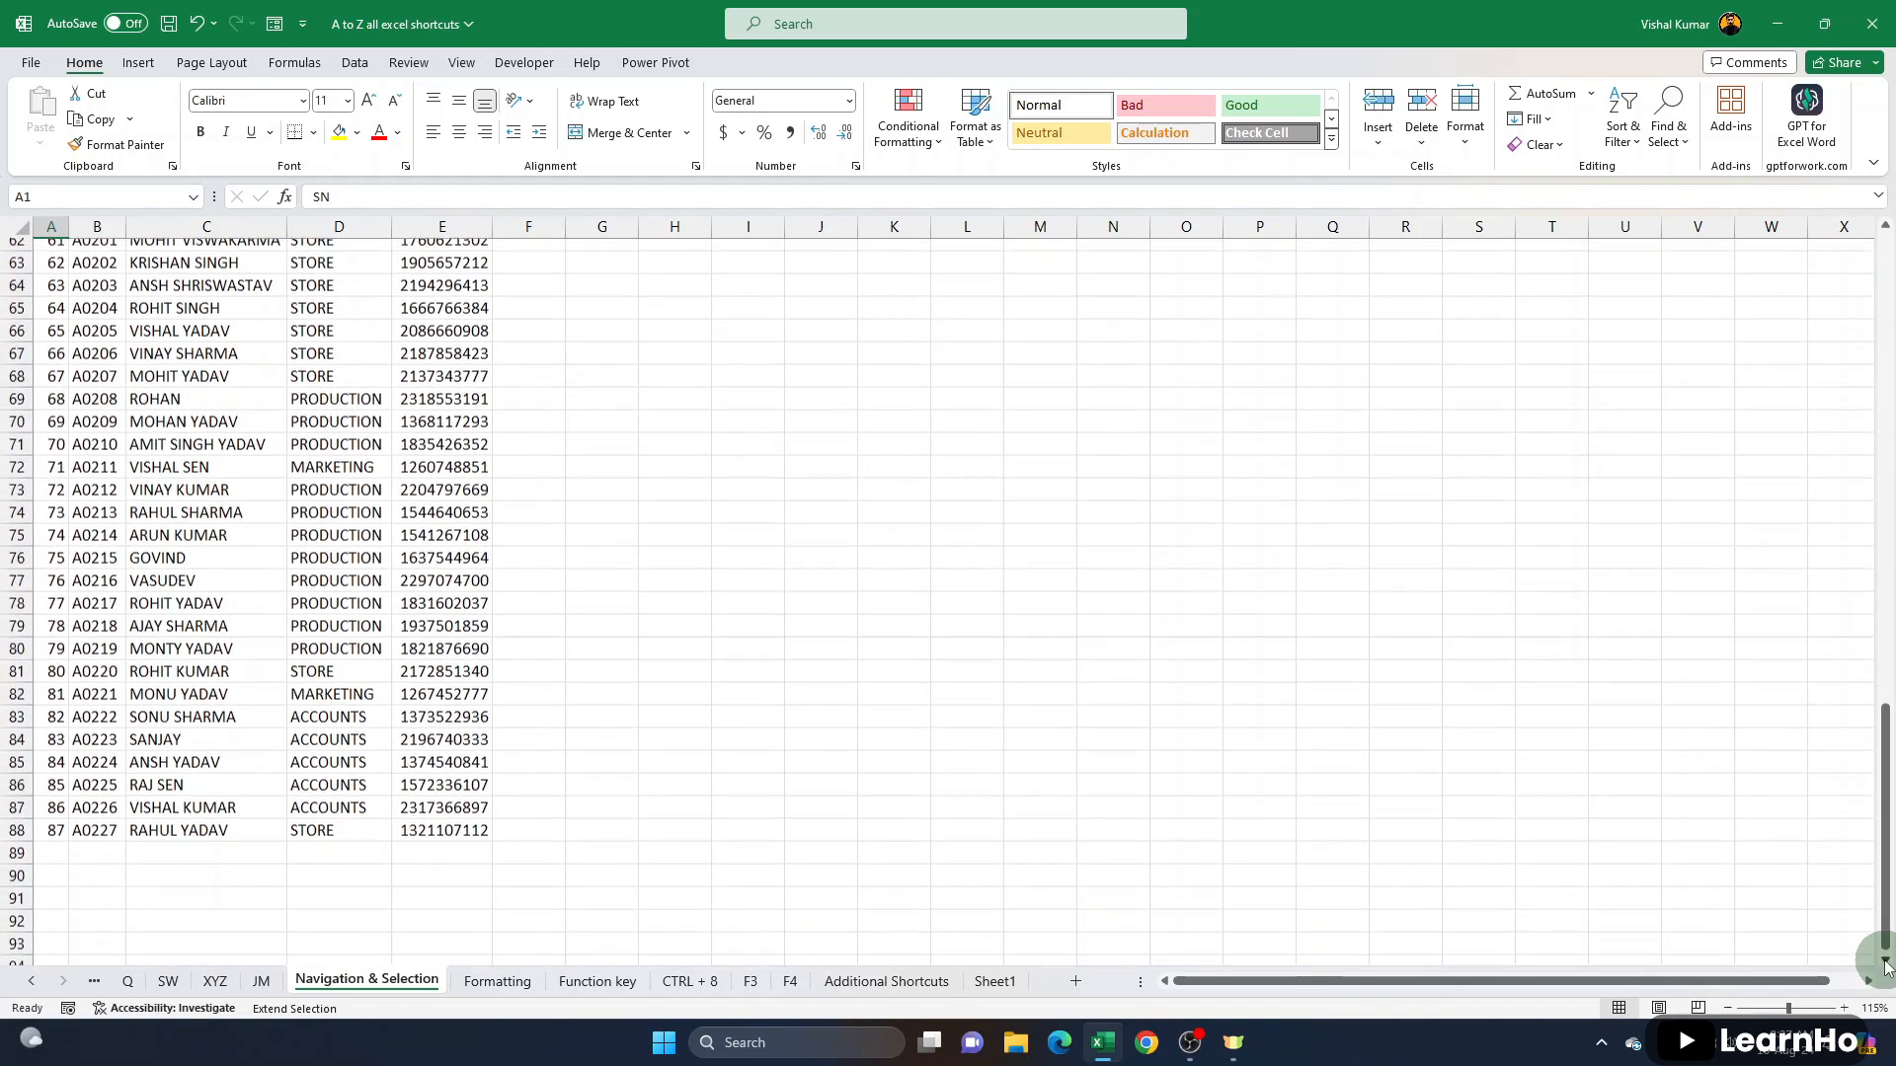
click(435, 817)
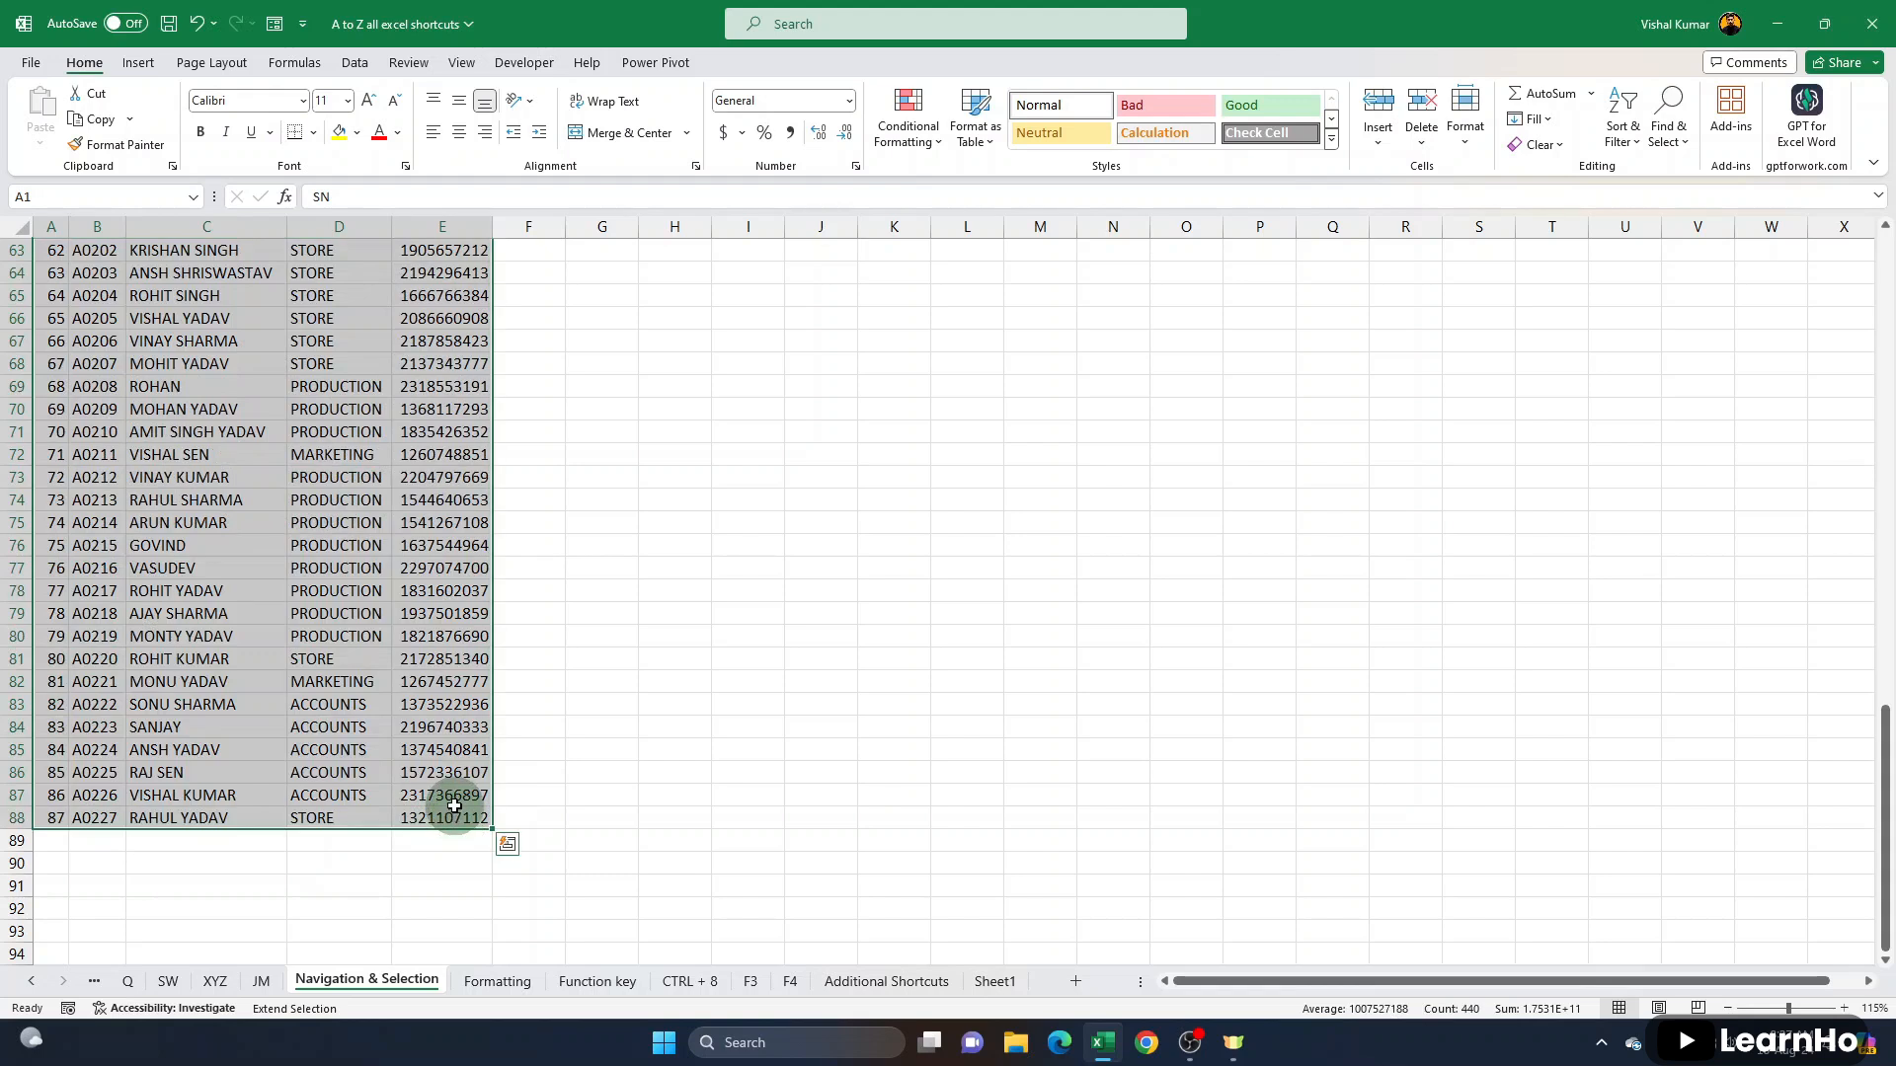
- Extend and shrink the selection from A1 to various other cells, finishing at E65
click(1425, 822)
click(1769, 658)
click(1637, 408)
click(1049, 817)
click(755, 697)
click(1200, 489)
click(1304, 708)
click(1198, 935)
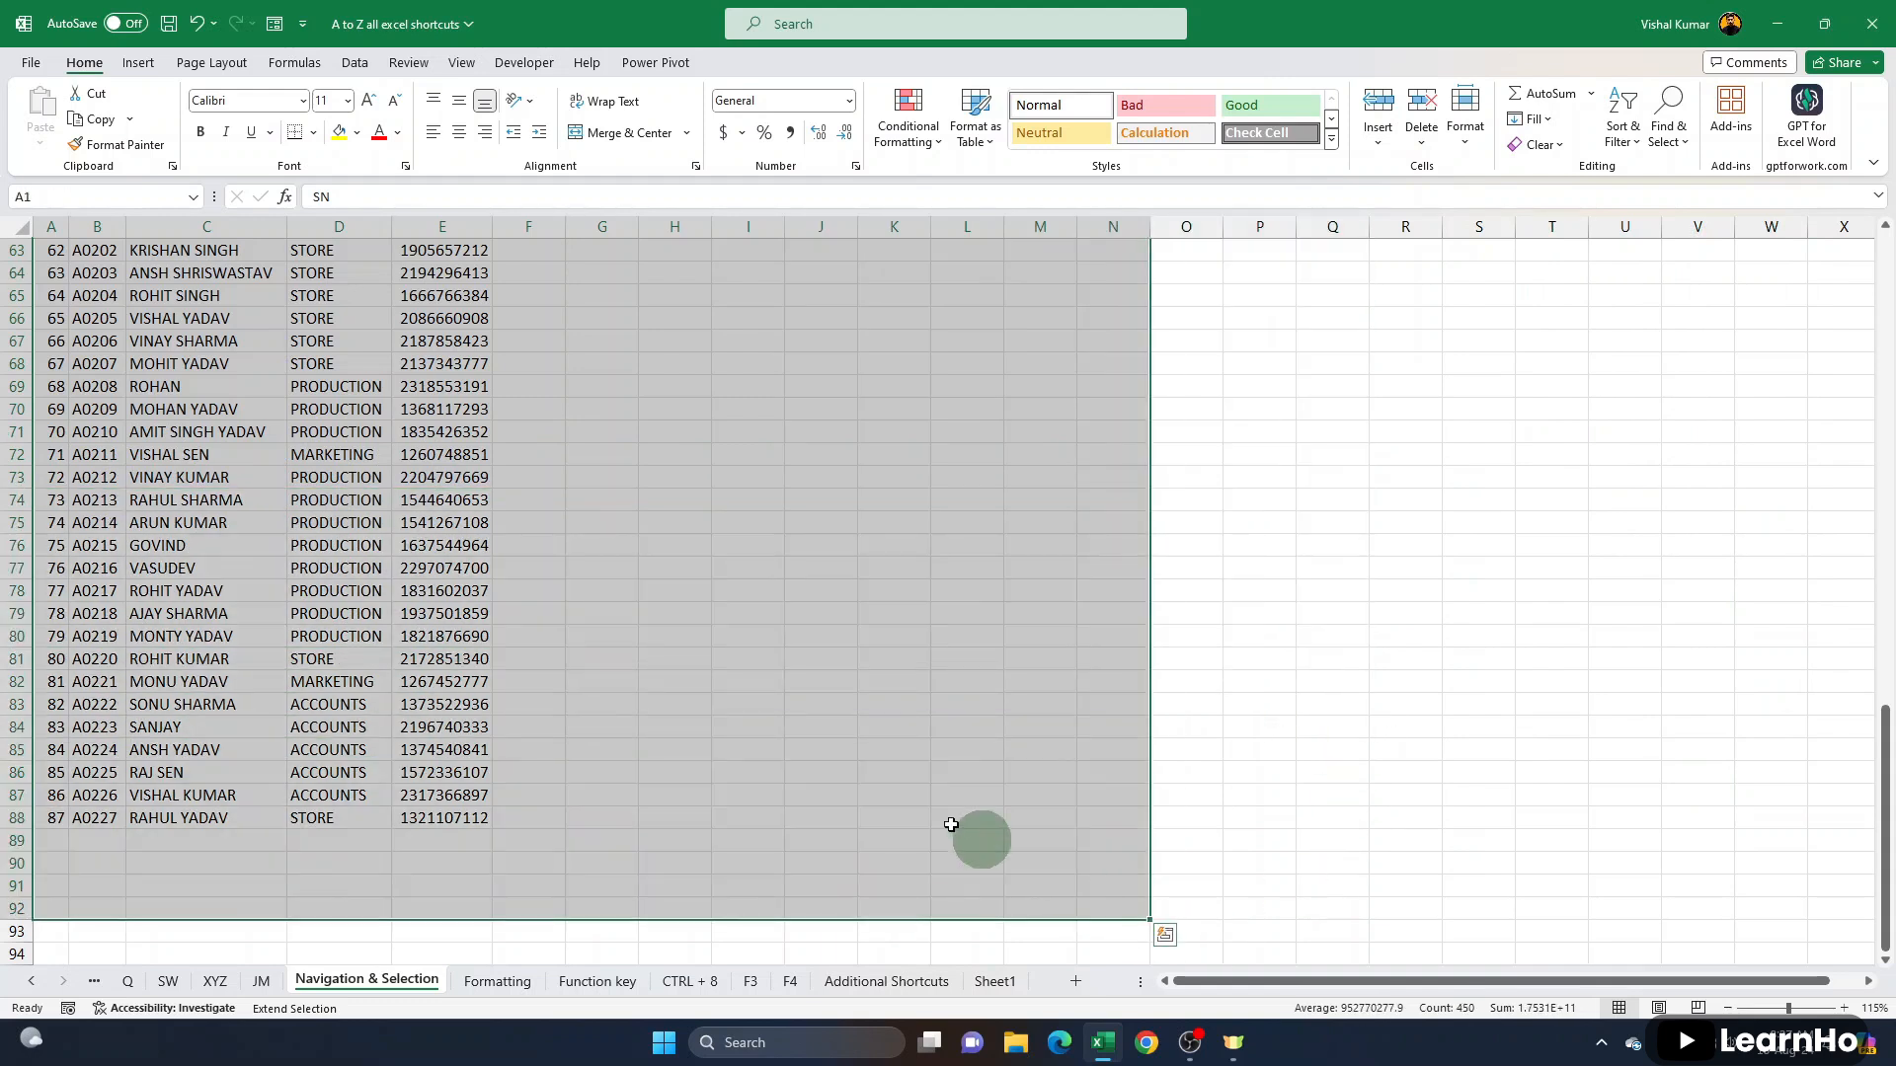
click(790, 632)
click(982, 478)
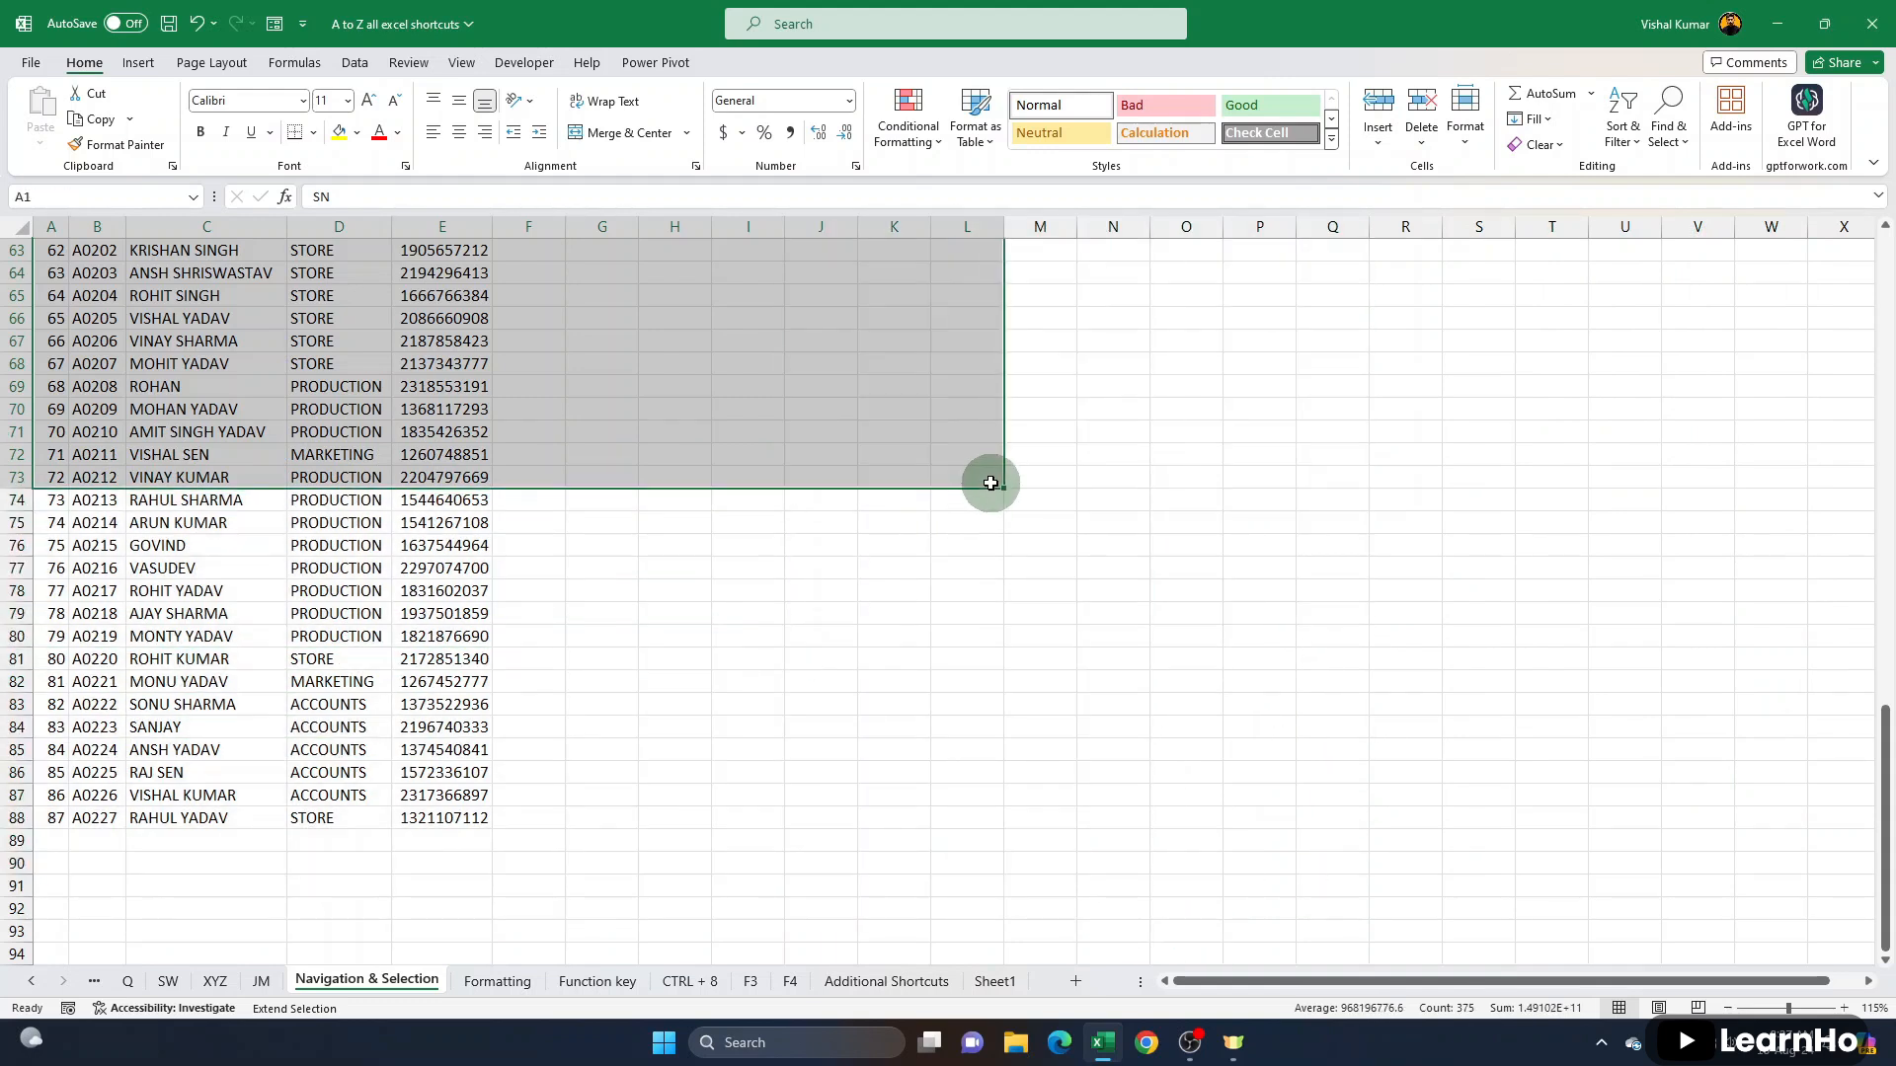
click(1073, 642)
drag(1873, 397, 249, 663)
click(107, 384)
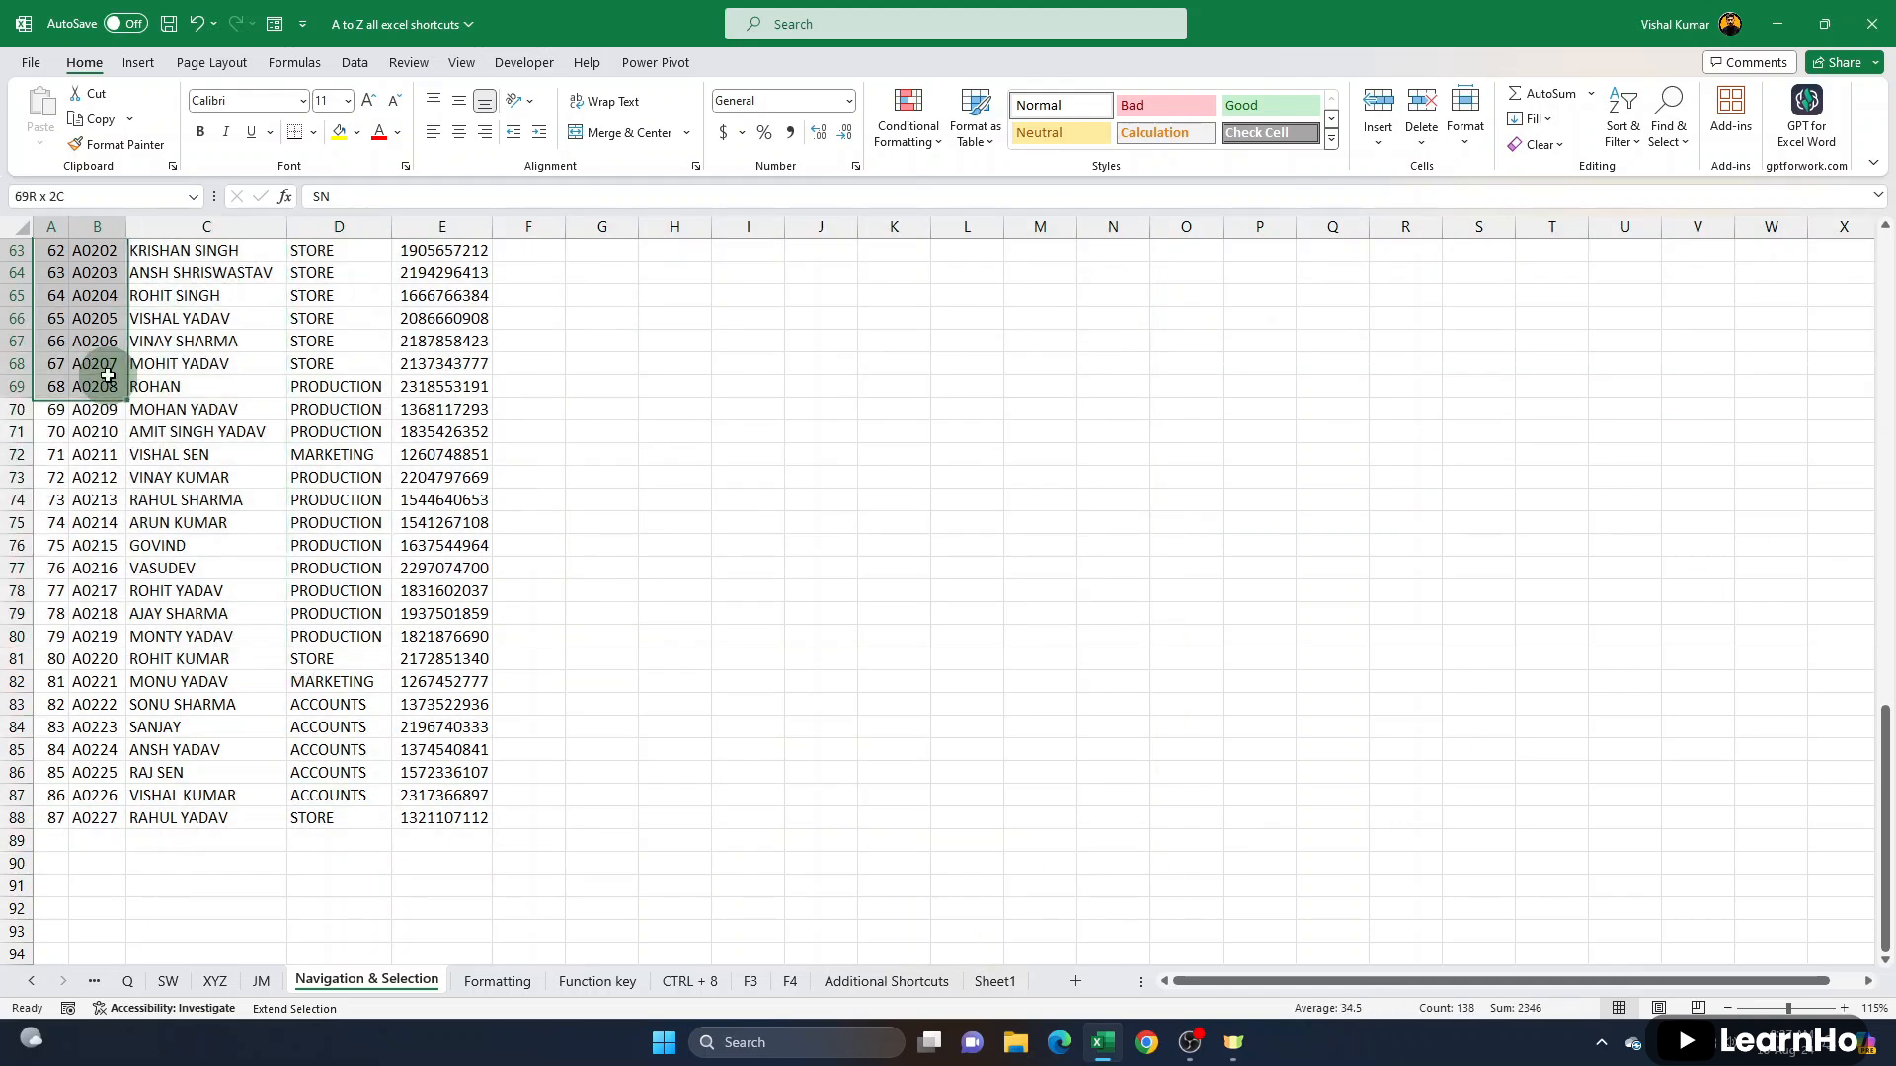
click(478, 296)
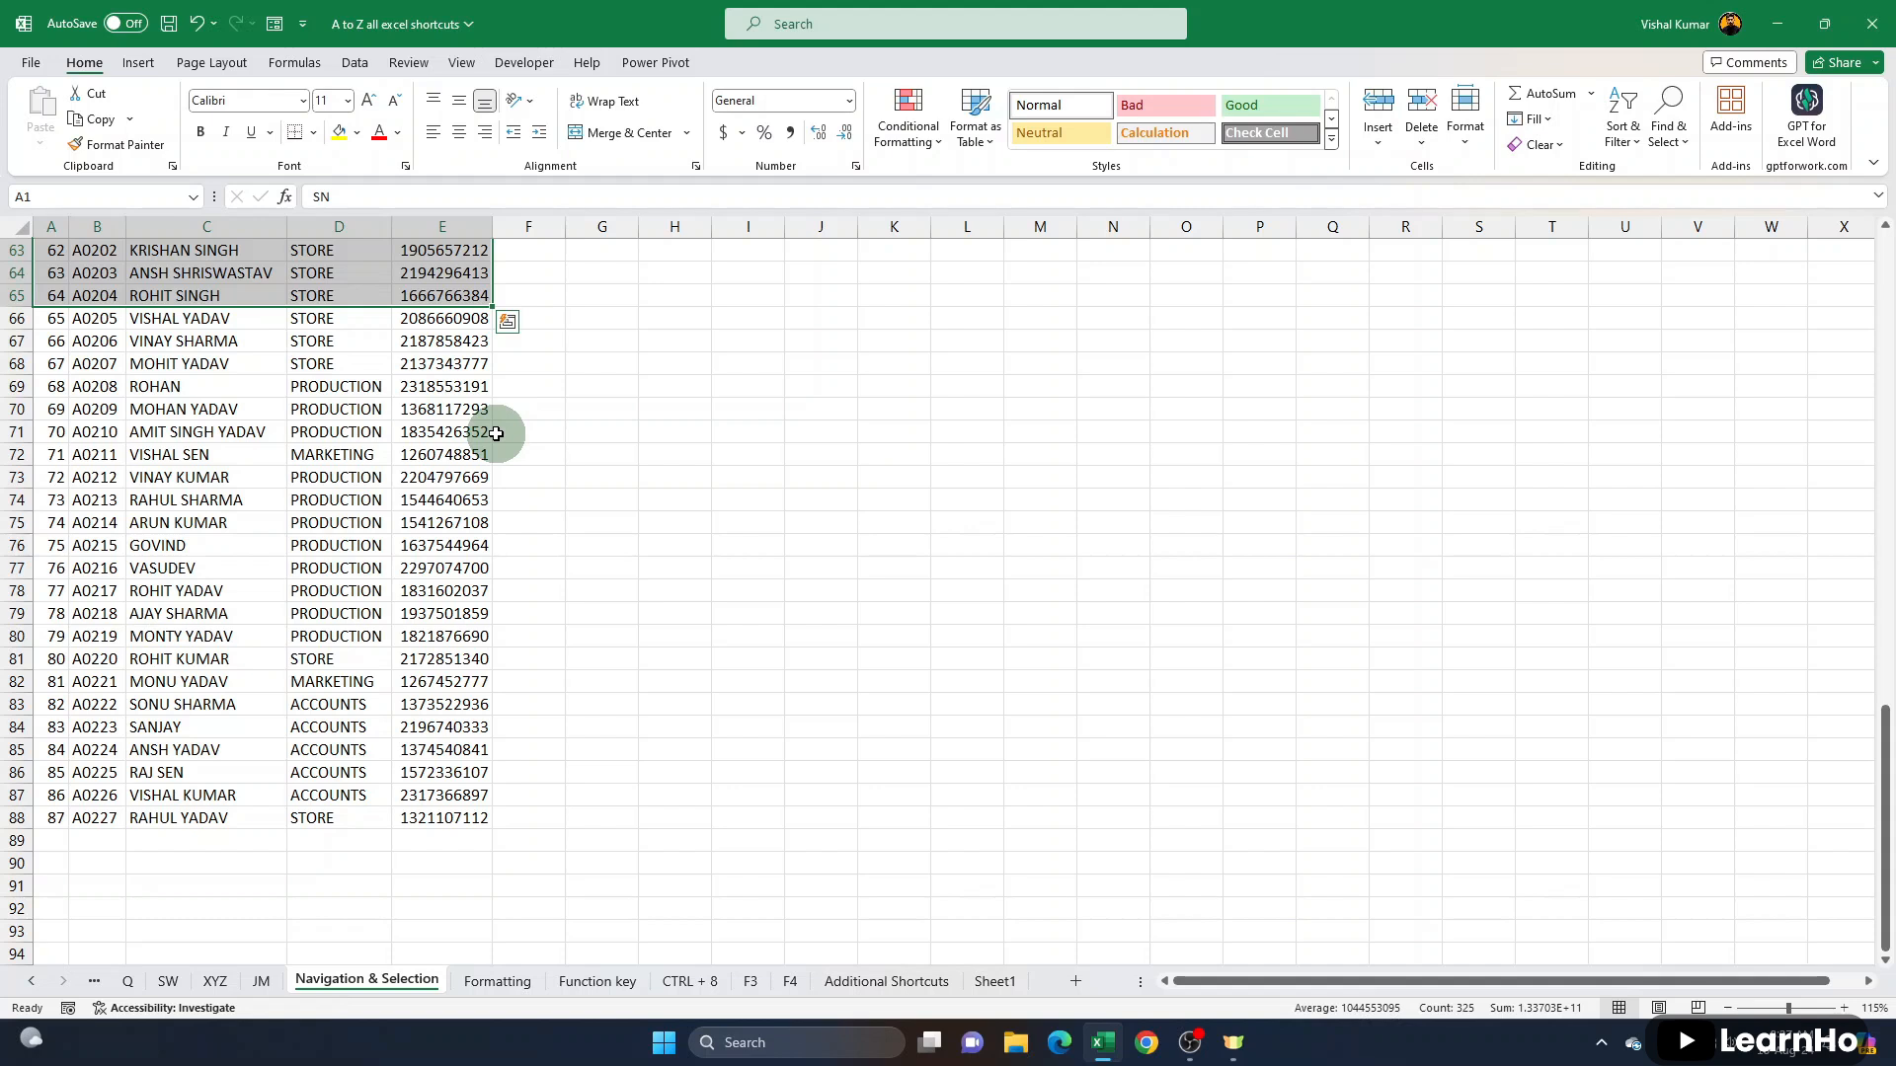
- Turn Extend Selection mode on again and extend the range from A1 to several different cells, finishing at D76
key(F8)
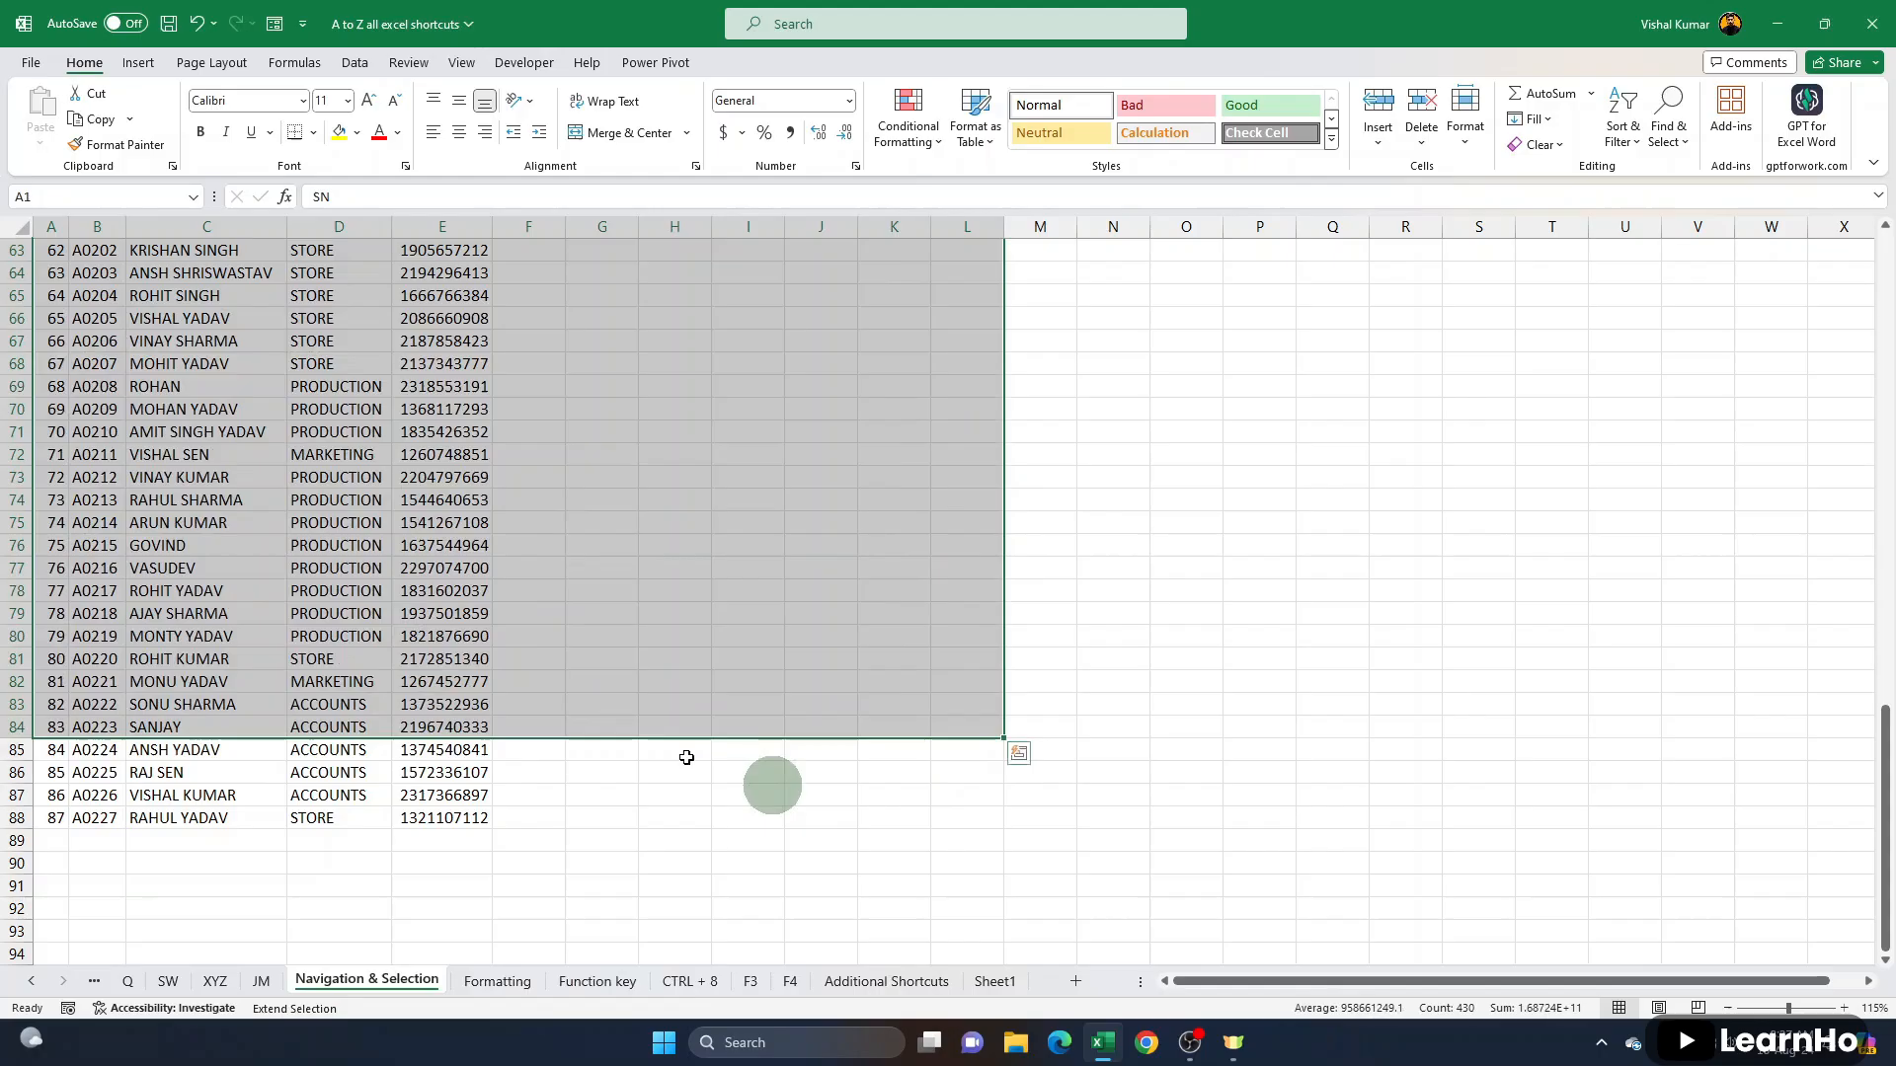
click(210, 478)
click(232, 364)
click(750, 749)
click(1039, 886)
click(612, 547)
click(299, 432)
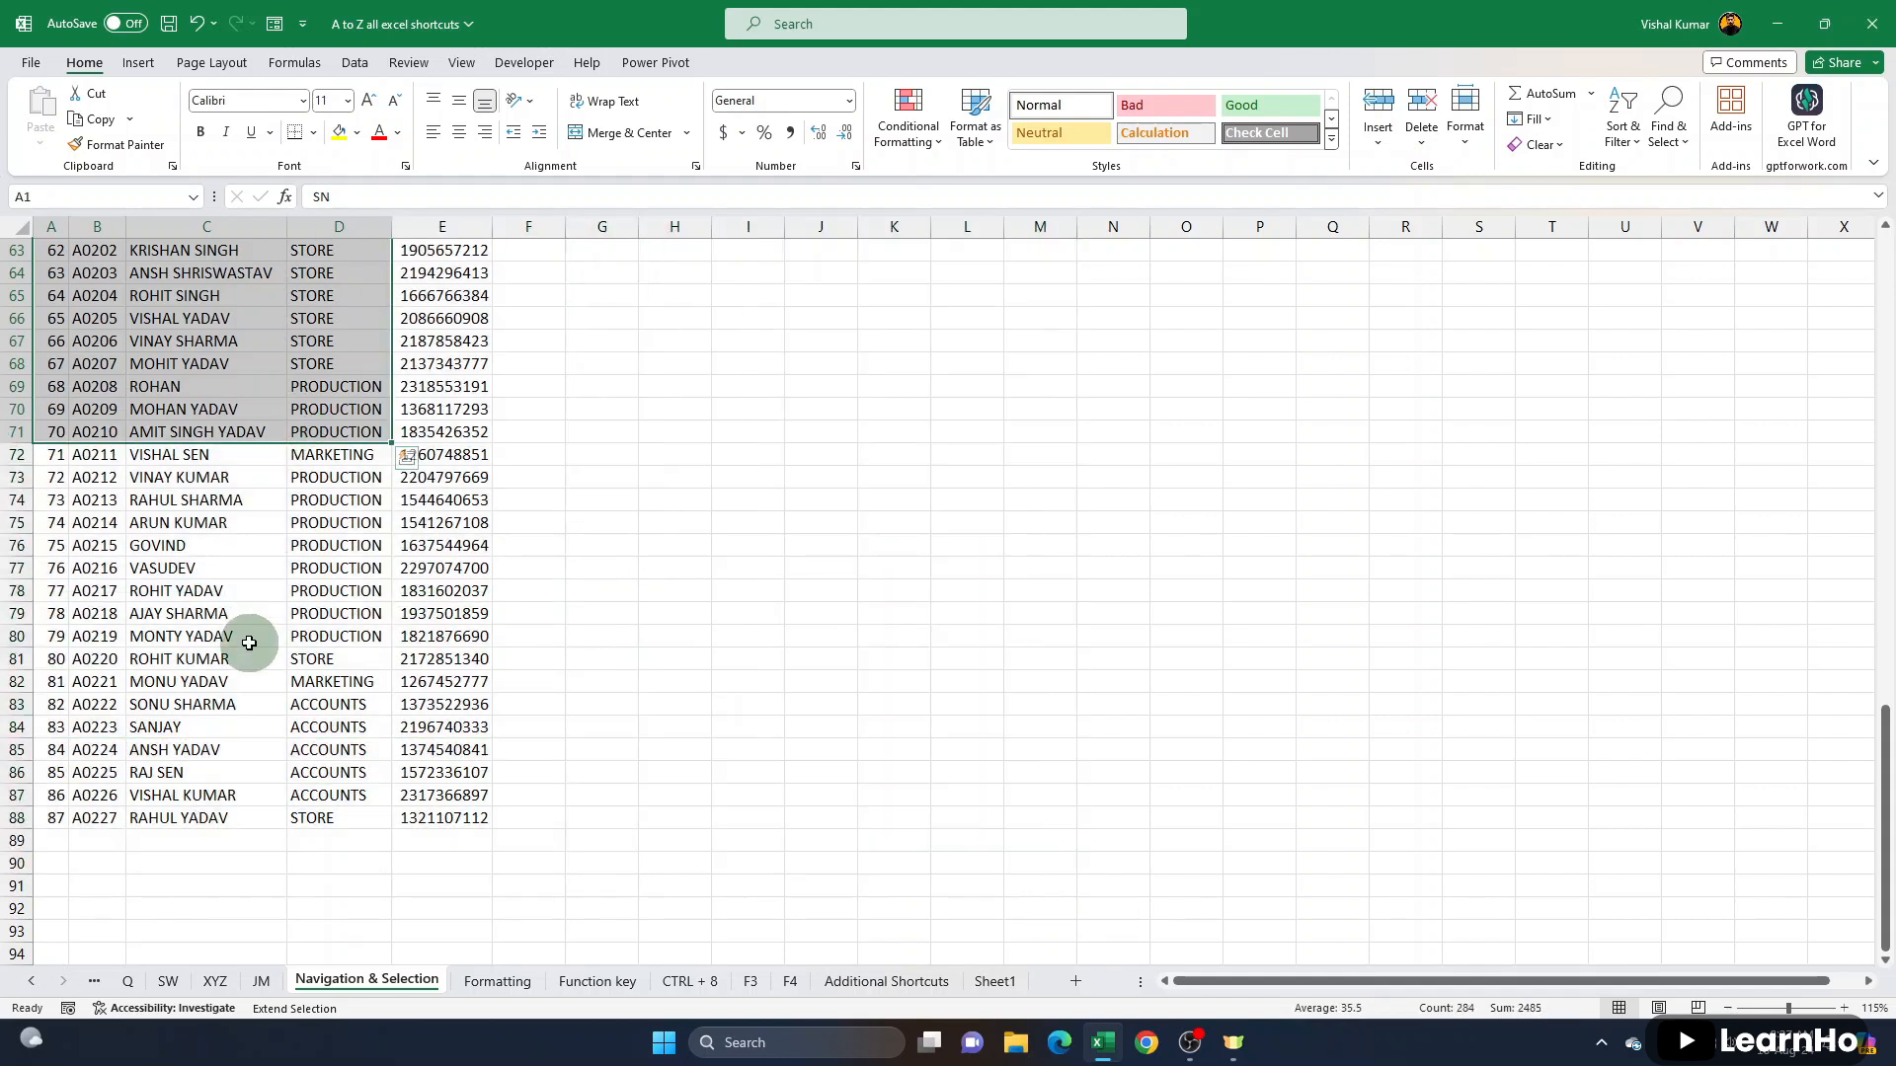
click(248, 642)
click(357, 746)
click(478, 751)
click(827, 754)
click(1544, 635)
click(1283, 906)
click(389, 546)
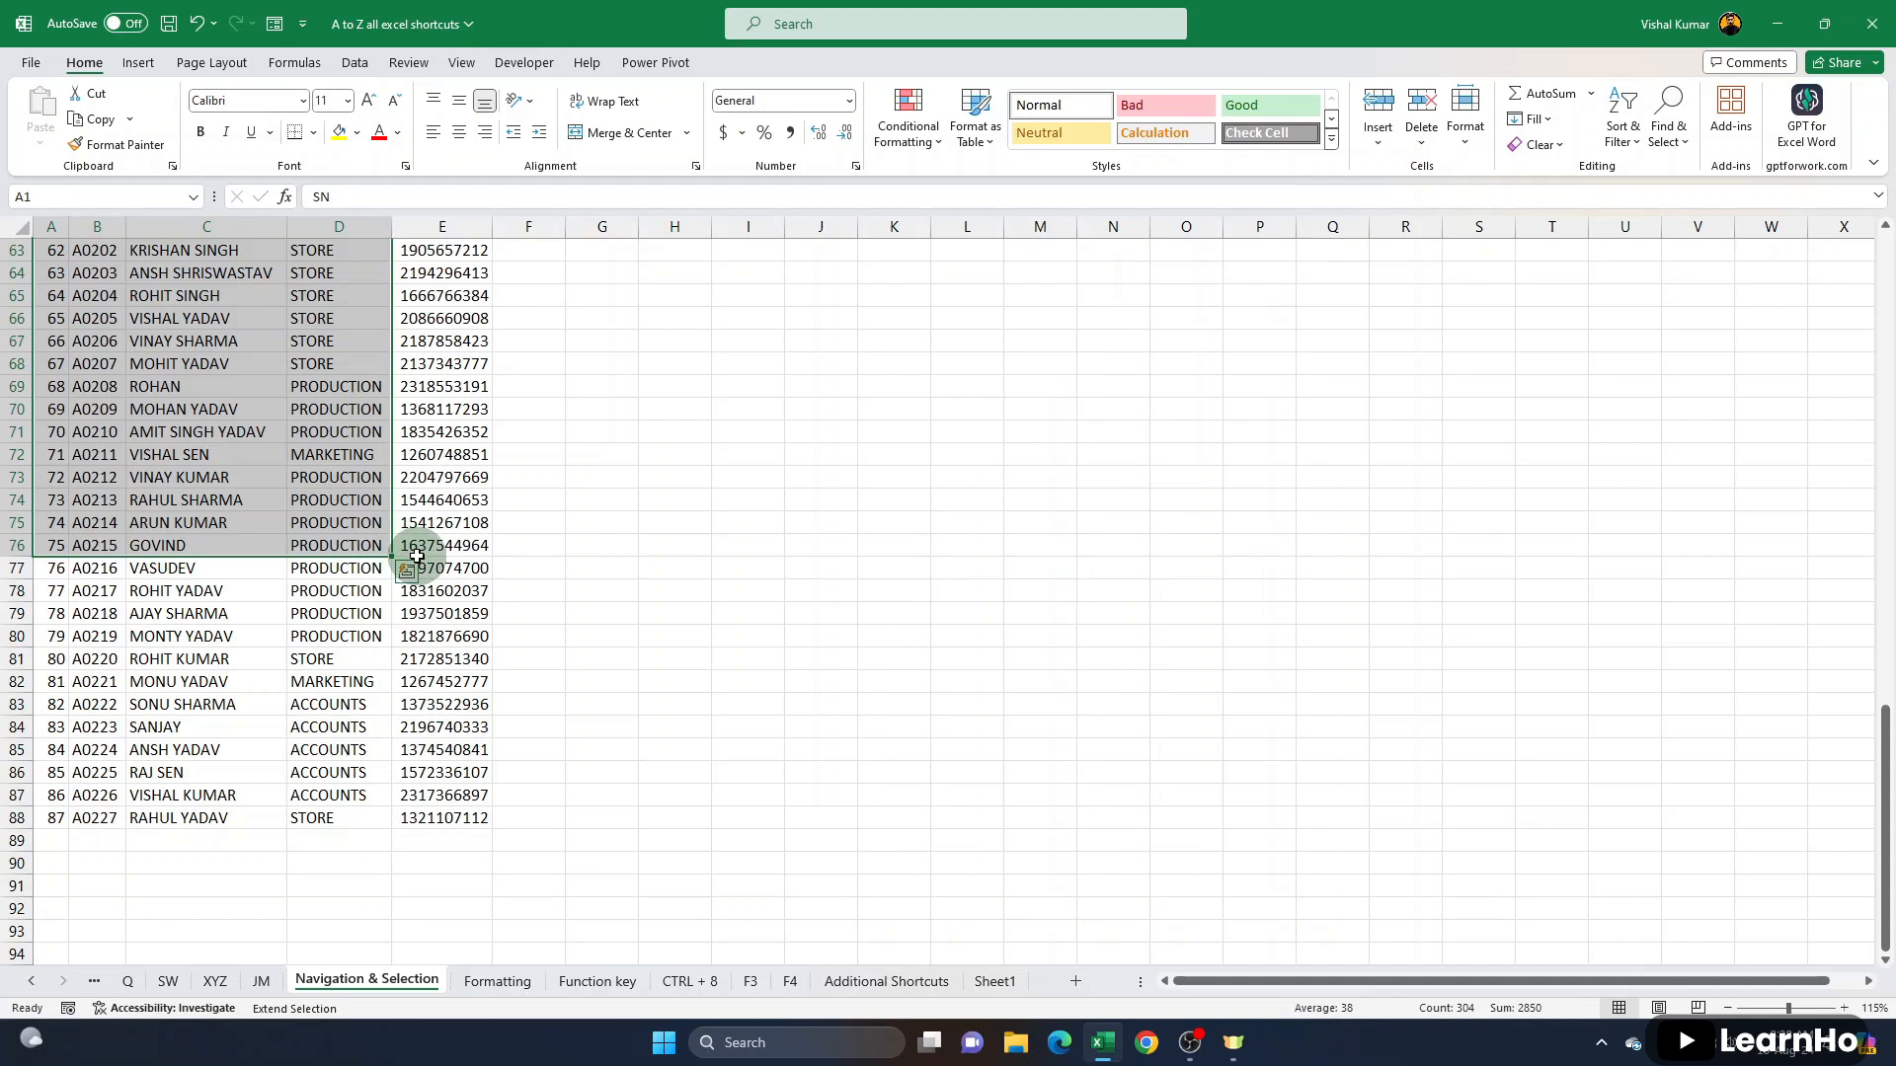
scroll(427, 569, up, 12)
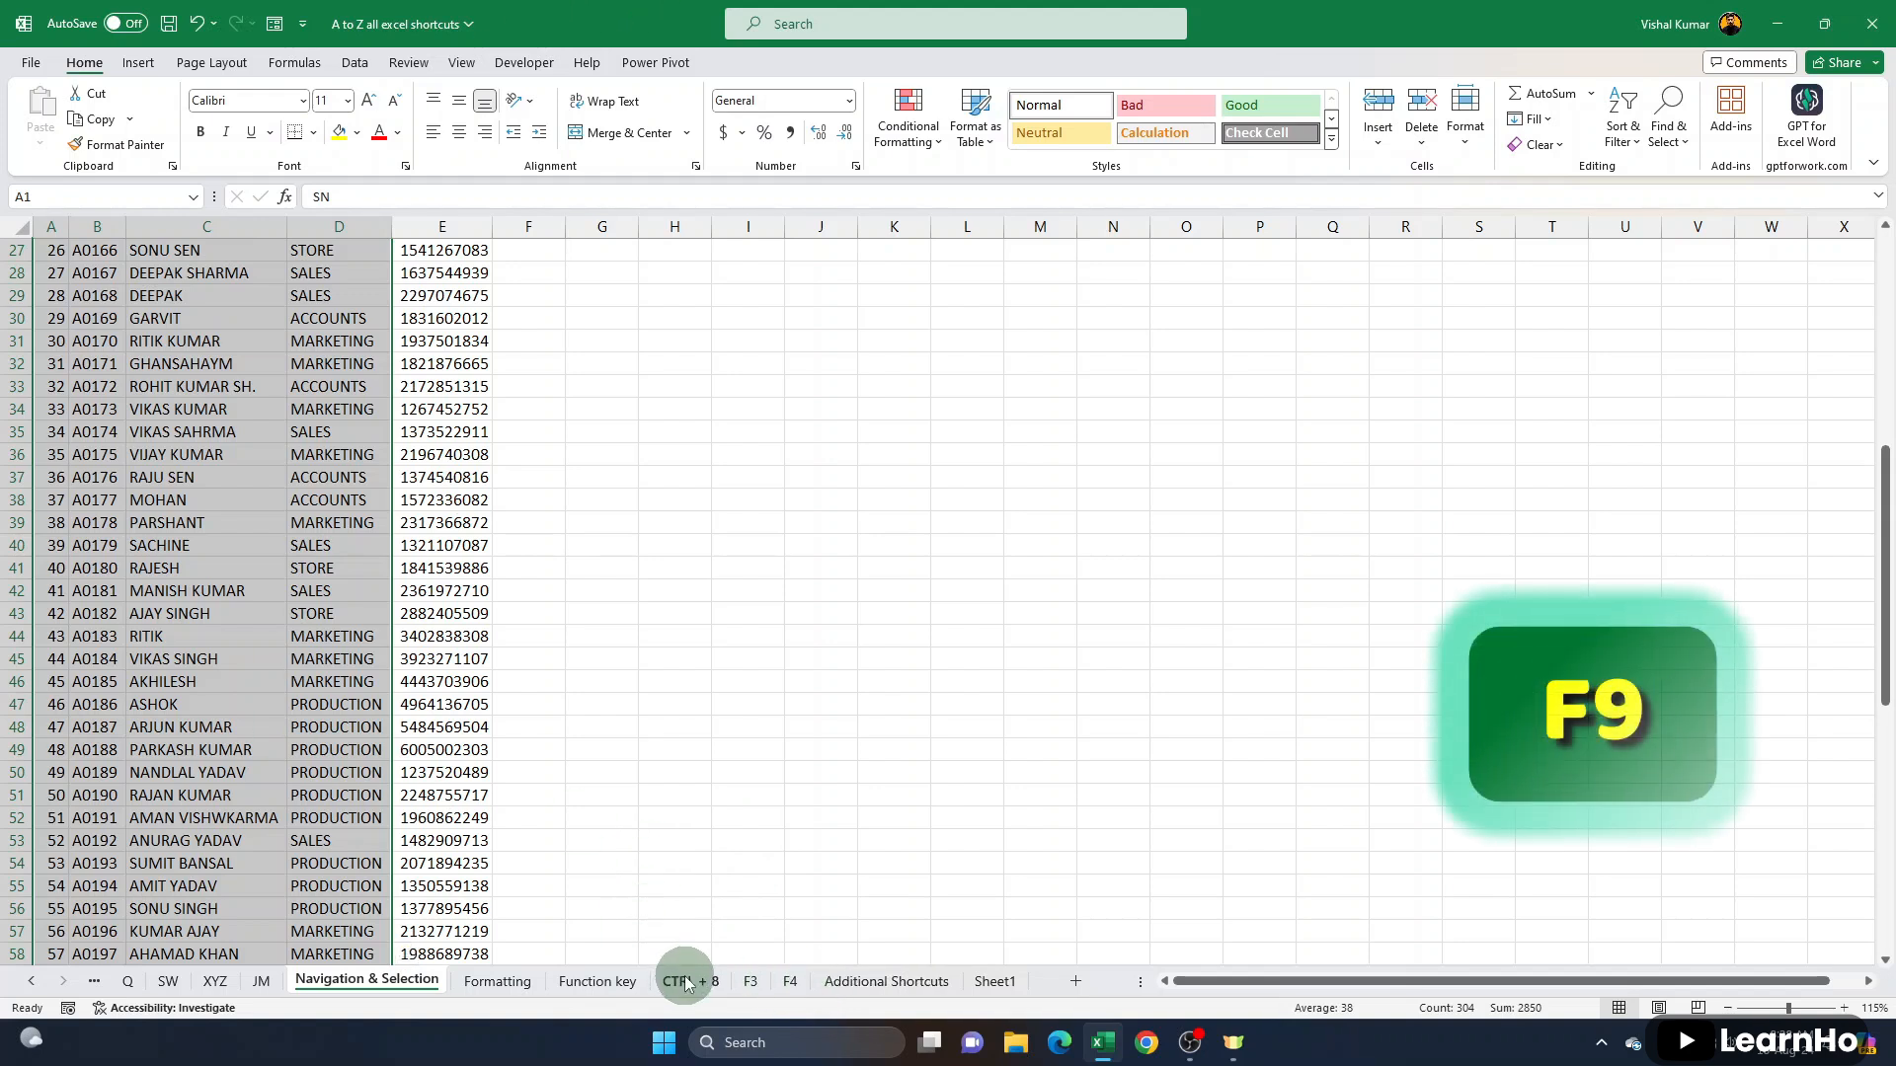
- Go to the CTRL + 8 sheet and check which calculation mode is active
click(689, 980)
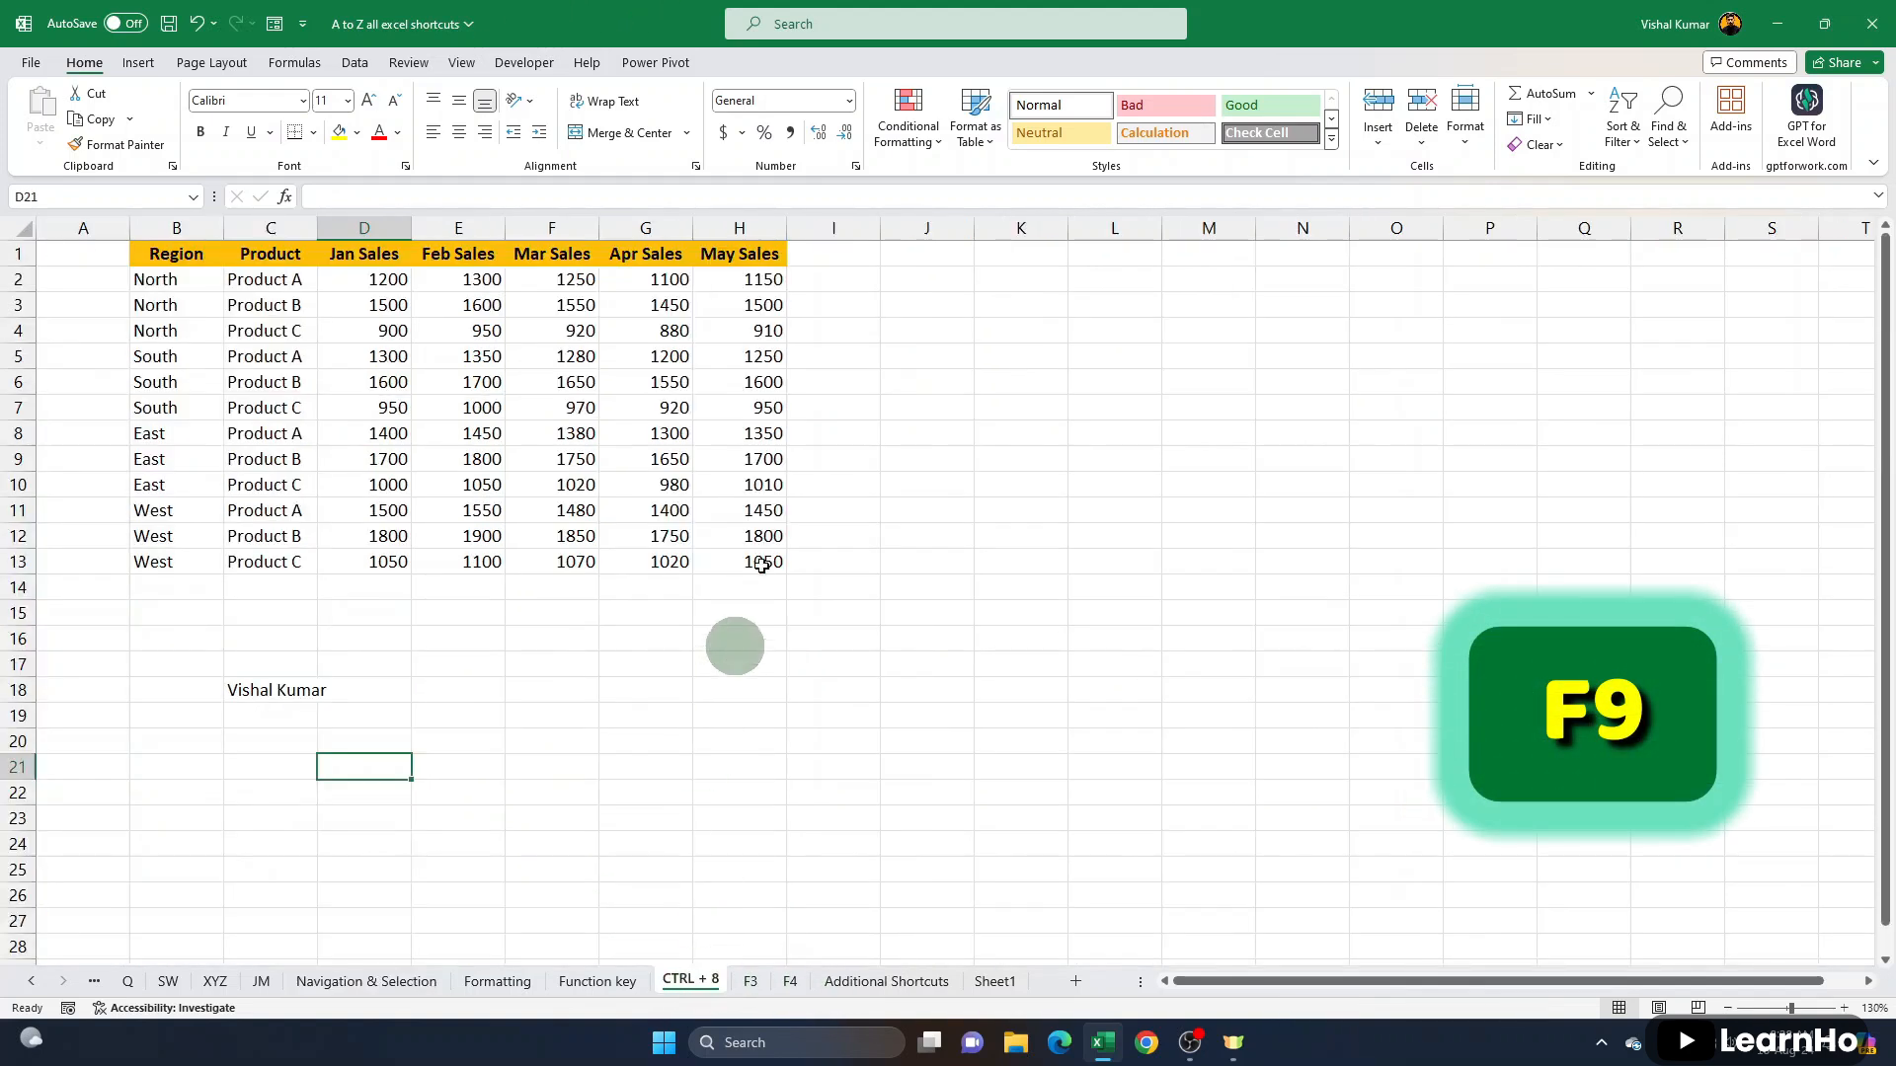
click(729, 482)
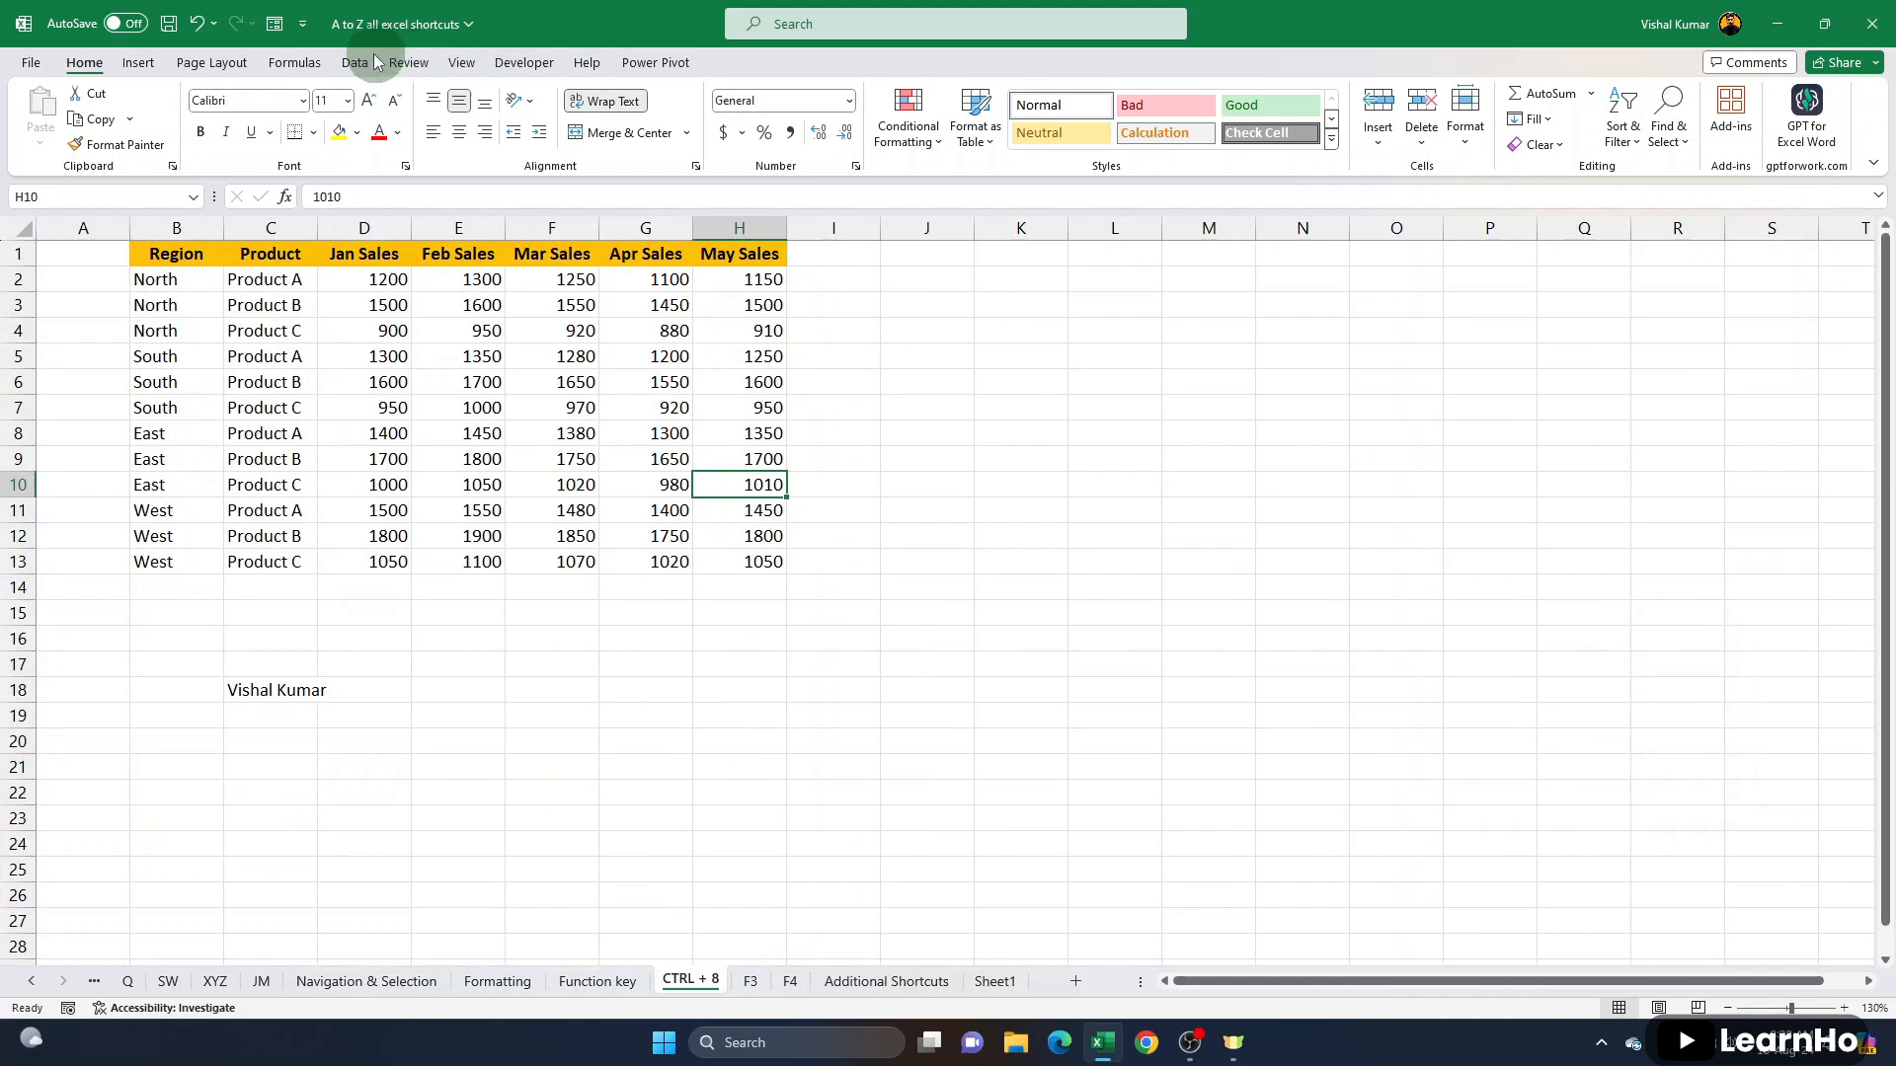
click(295, 62)
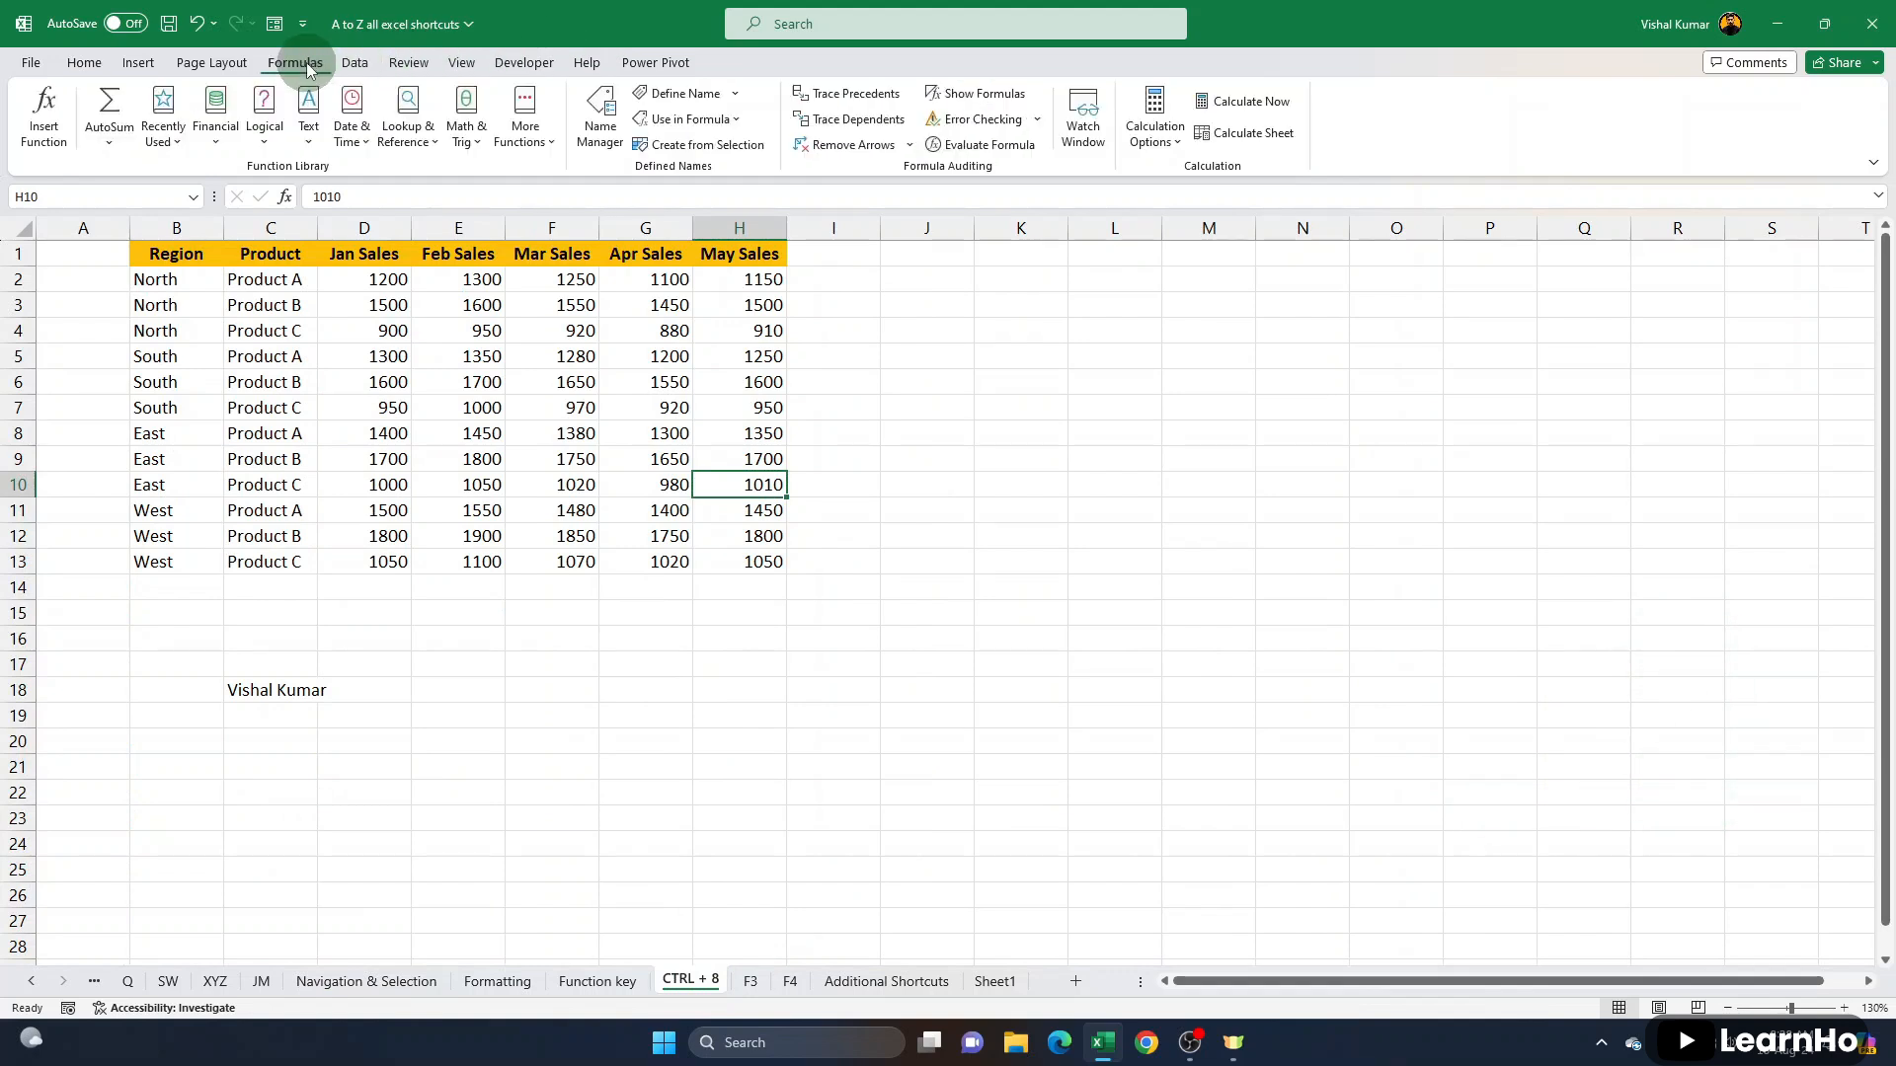
click(1161, 136)
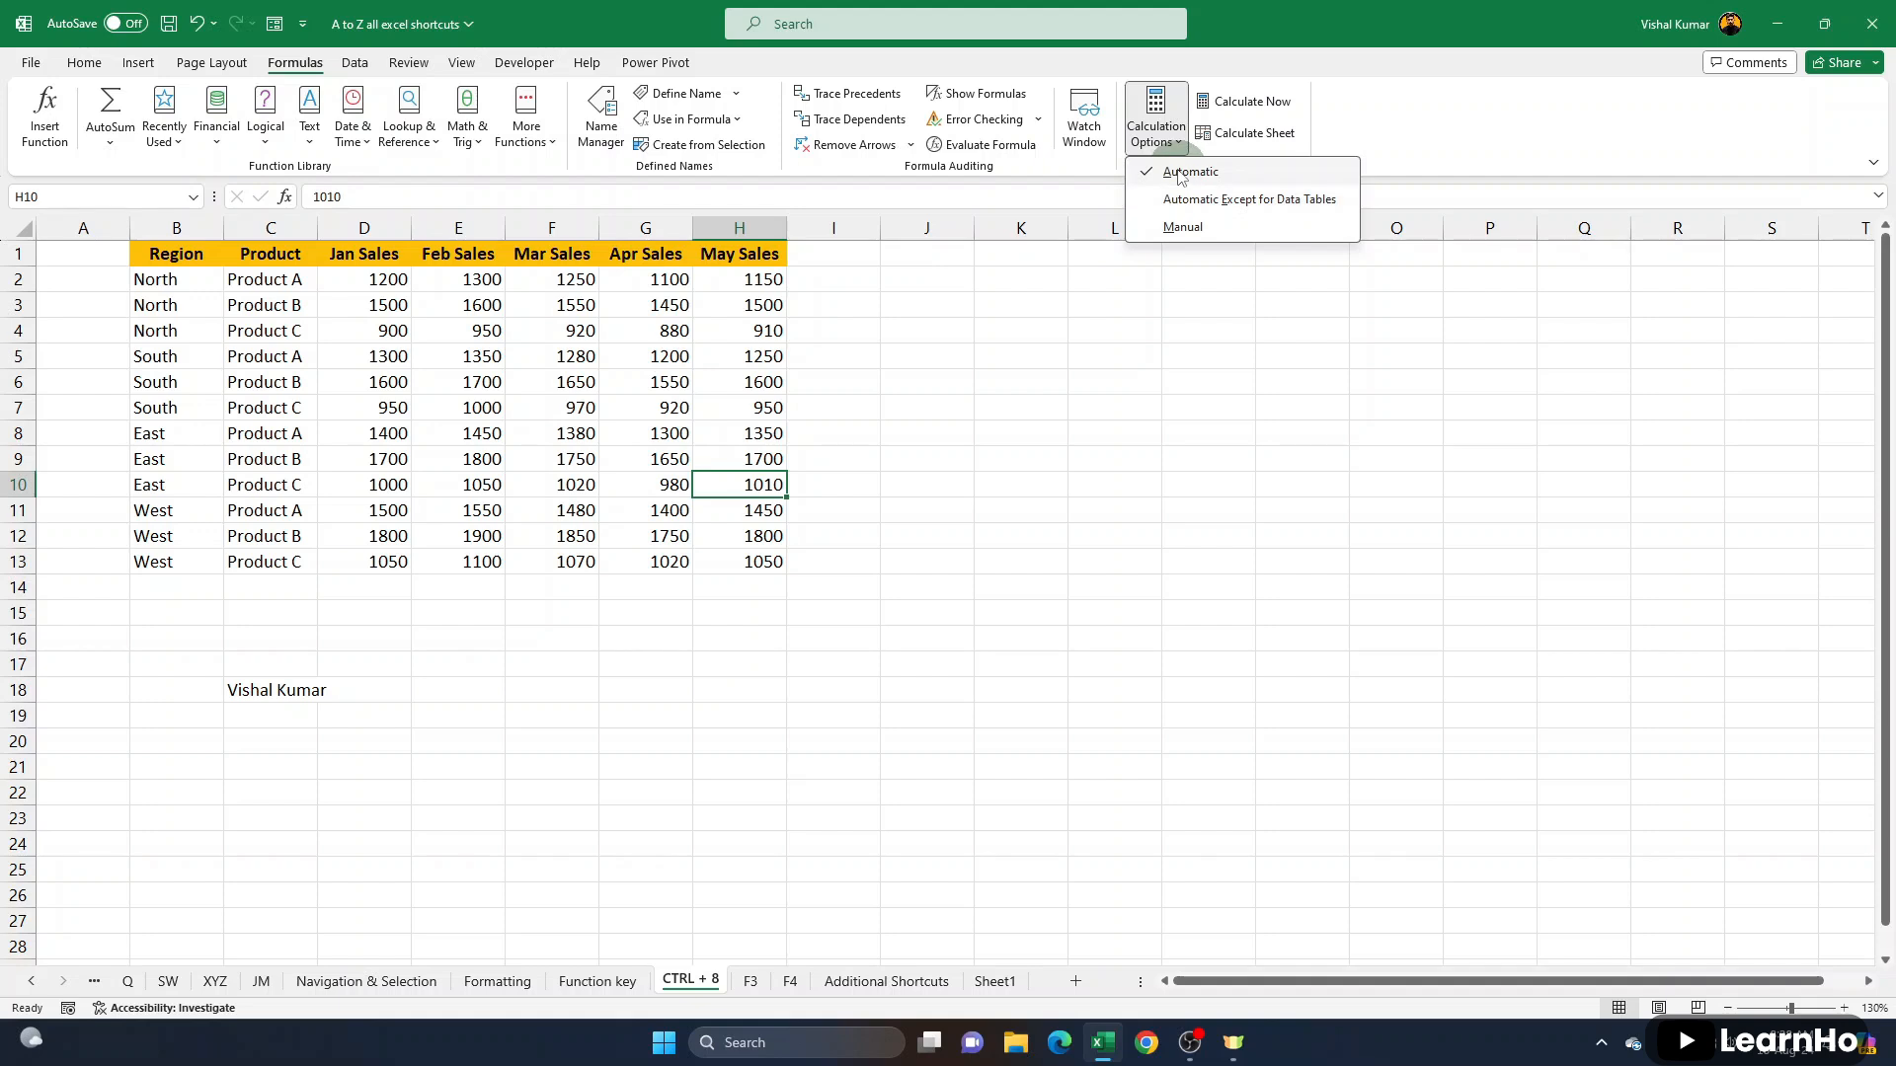
- Total the Feb Sales column in E16 with a SUM formula over E2:E13
click(479, 631)
text(=su)
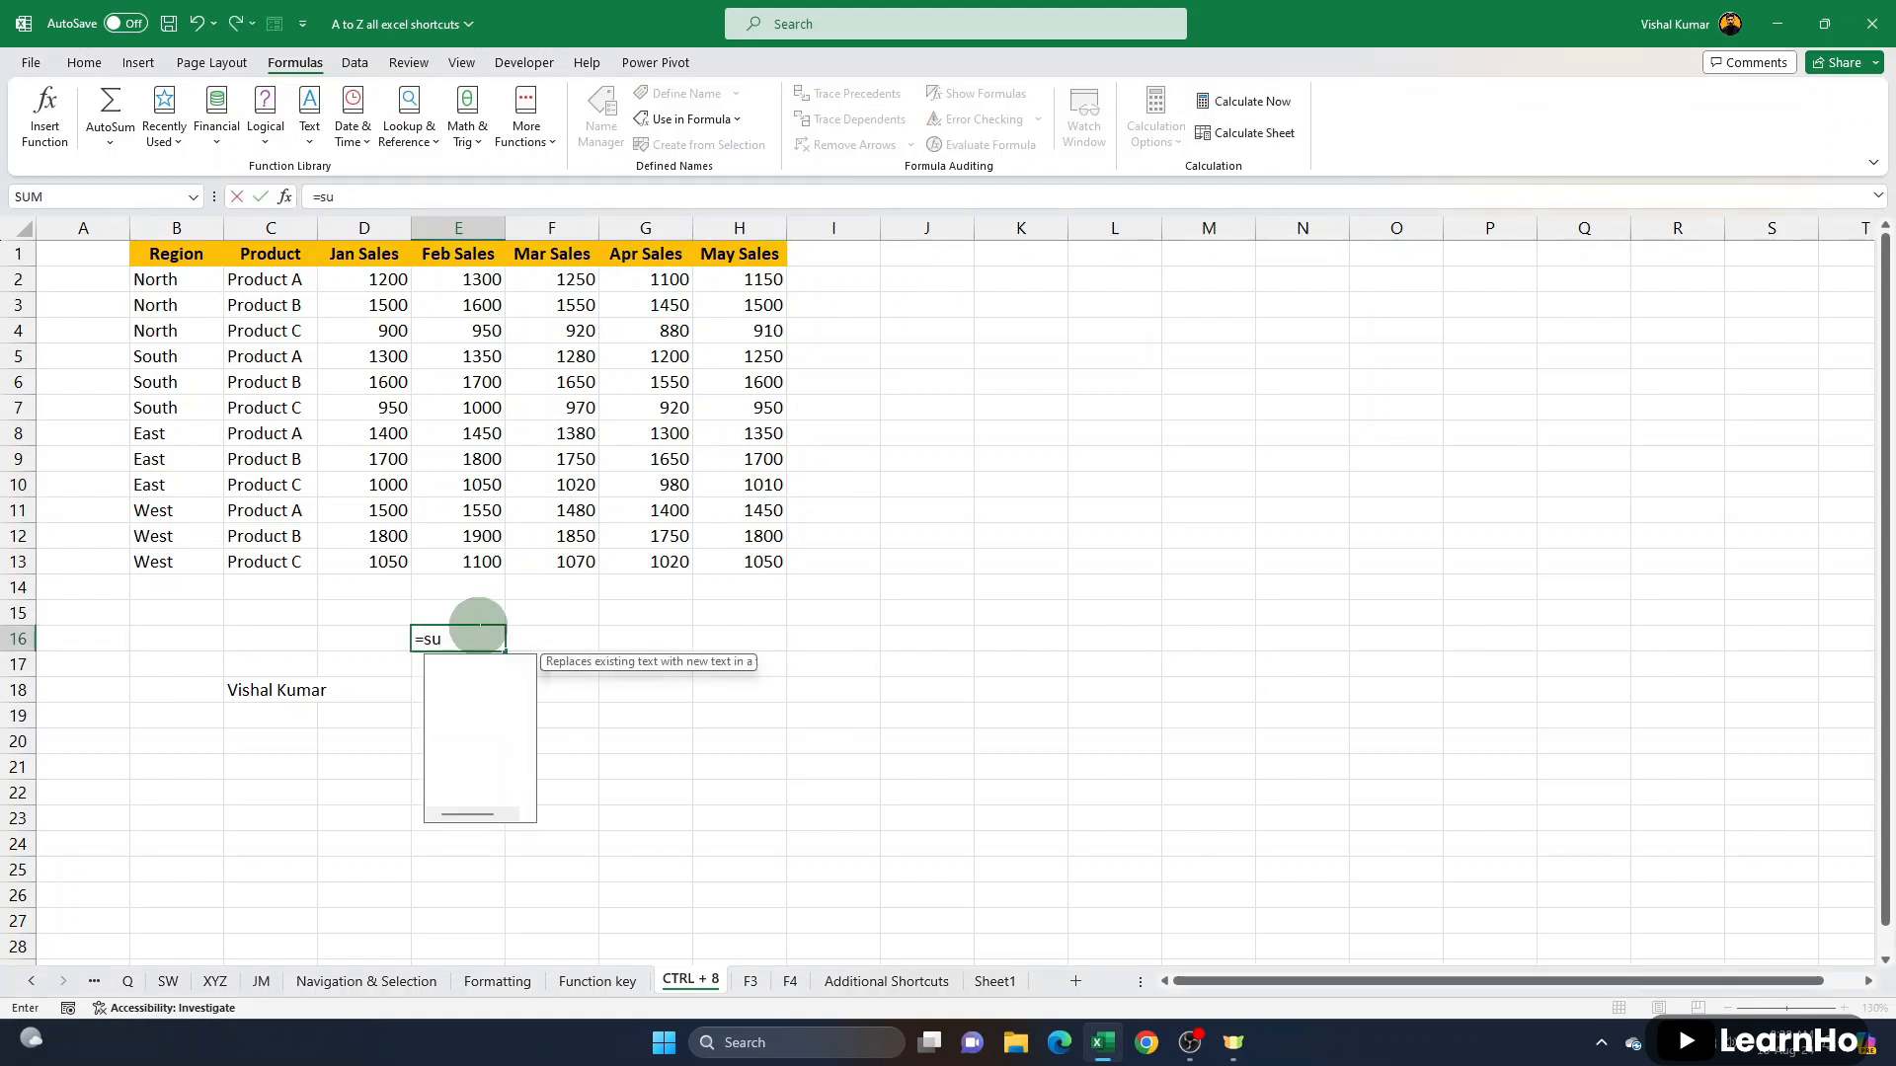
key(Tab)
drag(476, 279, 481, 558)
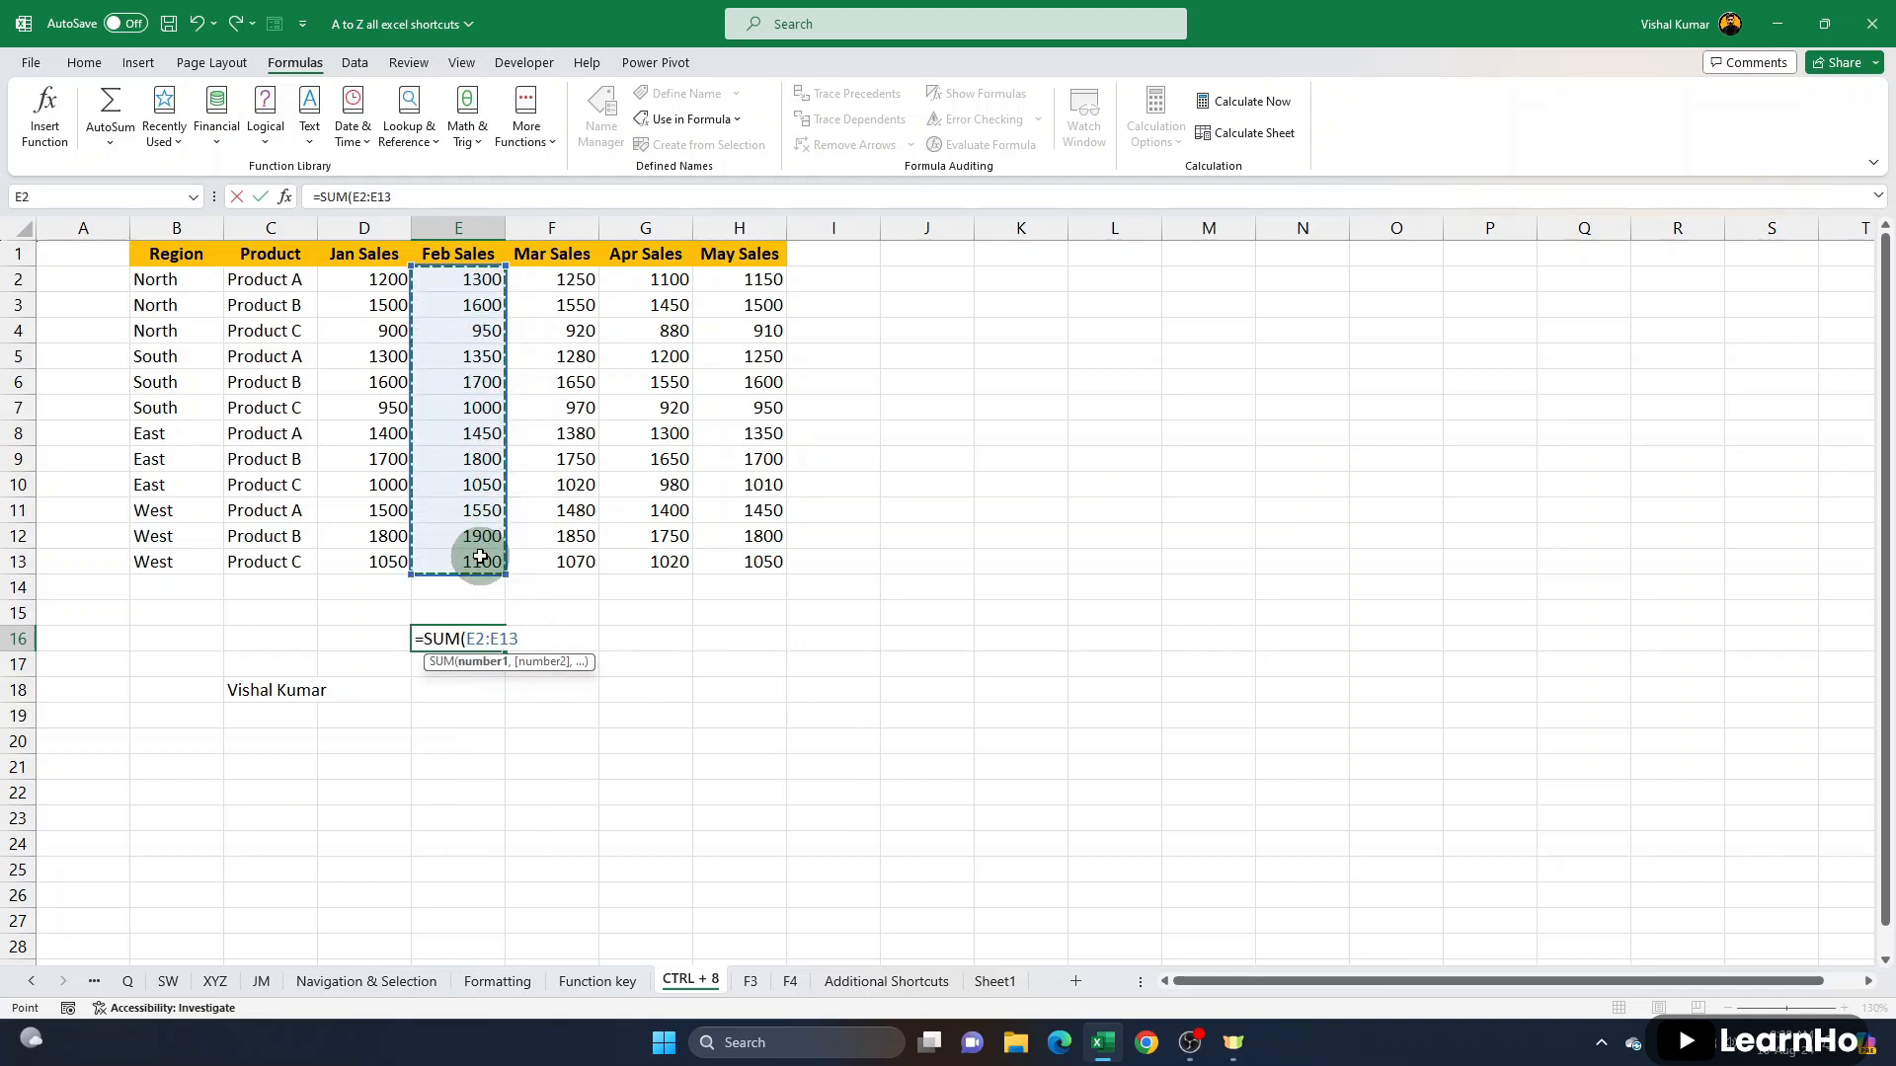
key(Return)
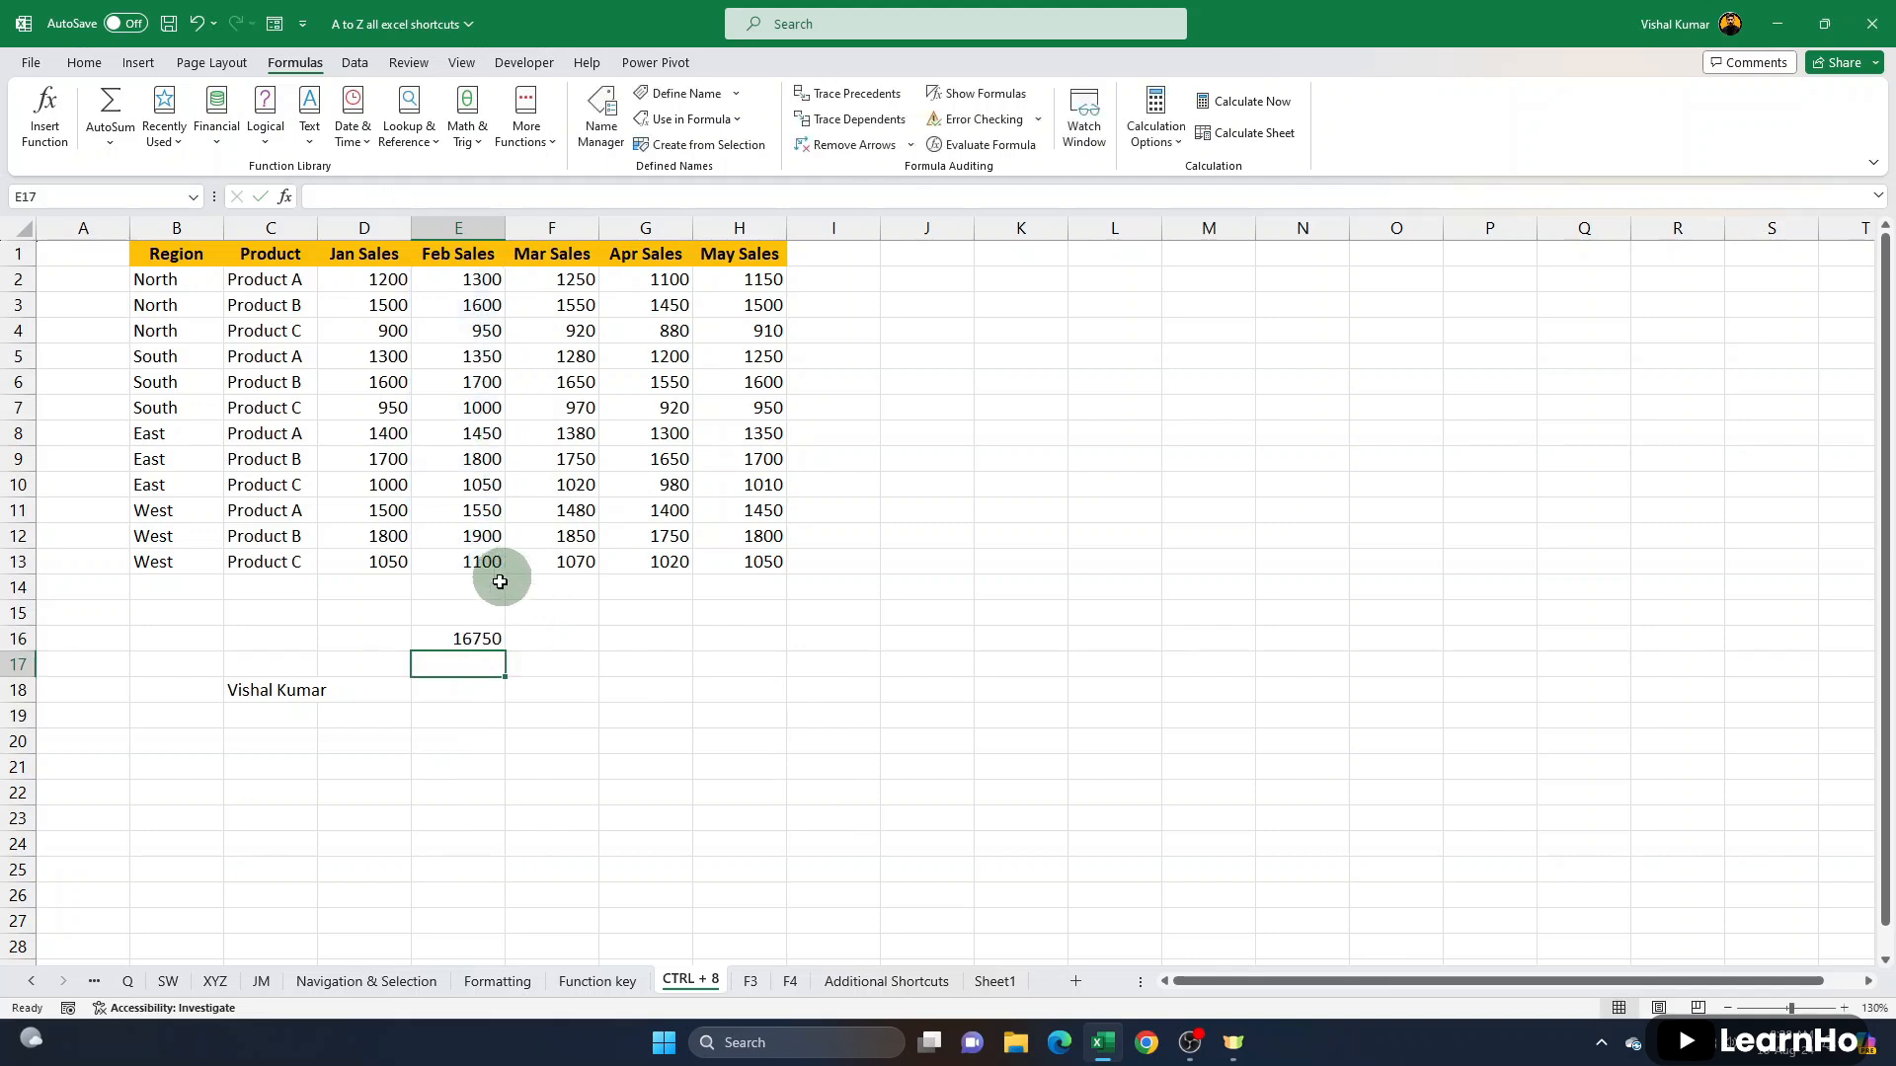
- Replace the Feb Sales values in E5:E8 with 850, 680, 480 and 650
click(480, 359)
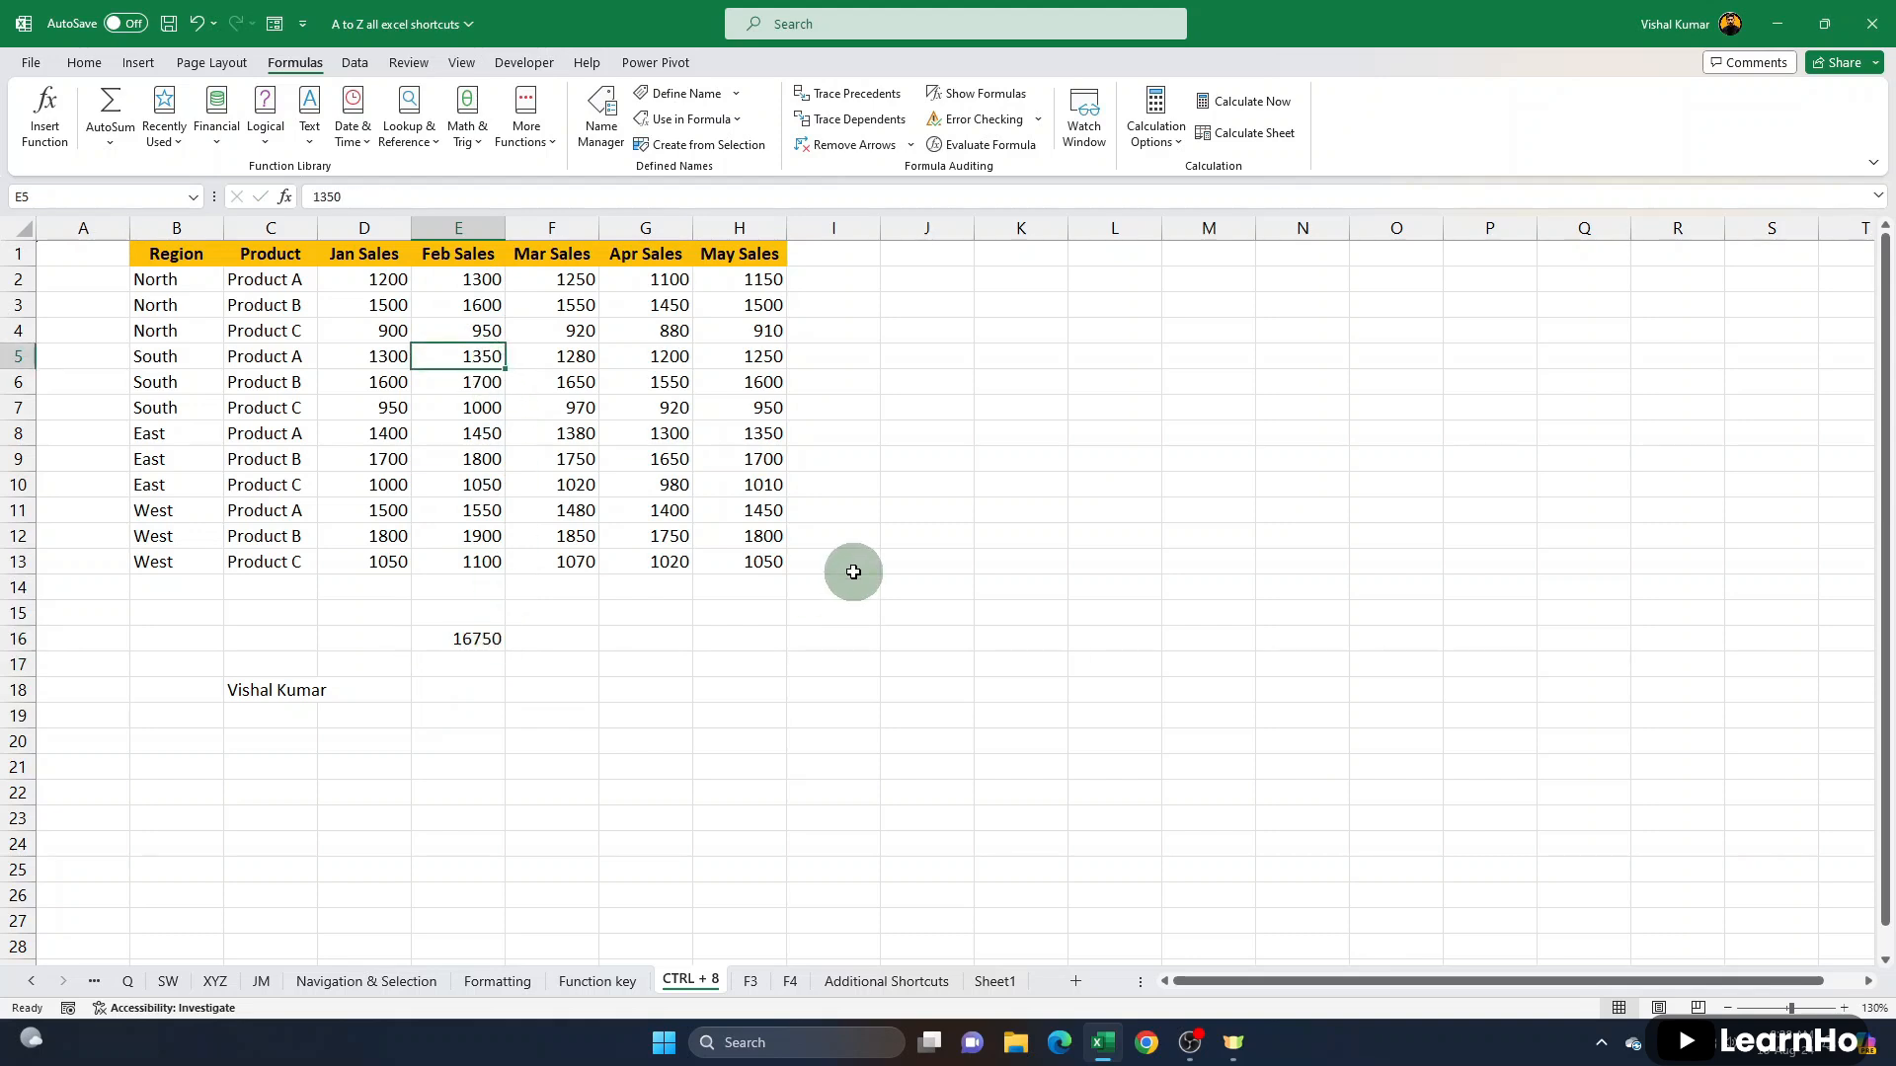
text(85)
key(Return)
text(680)
key(Return)
text(480)
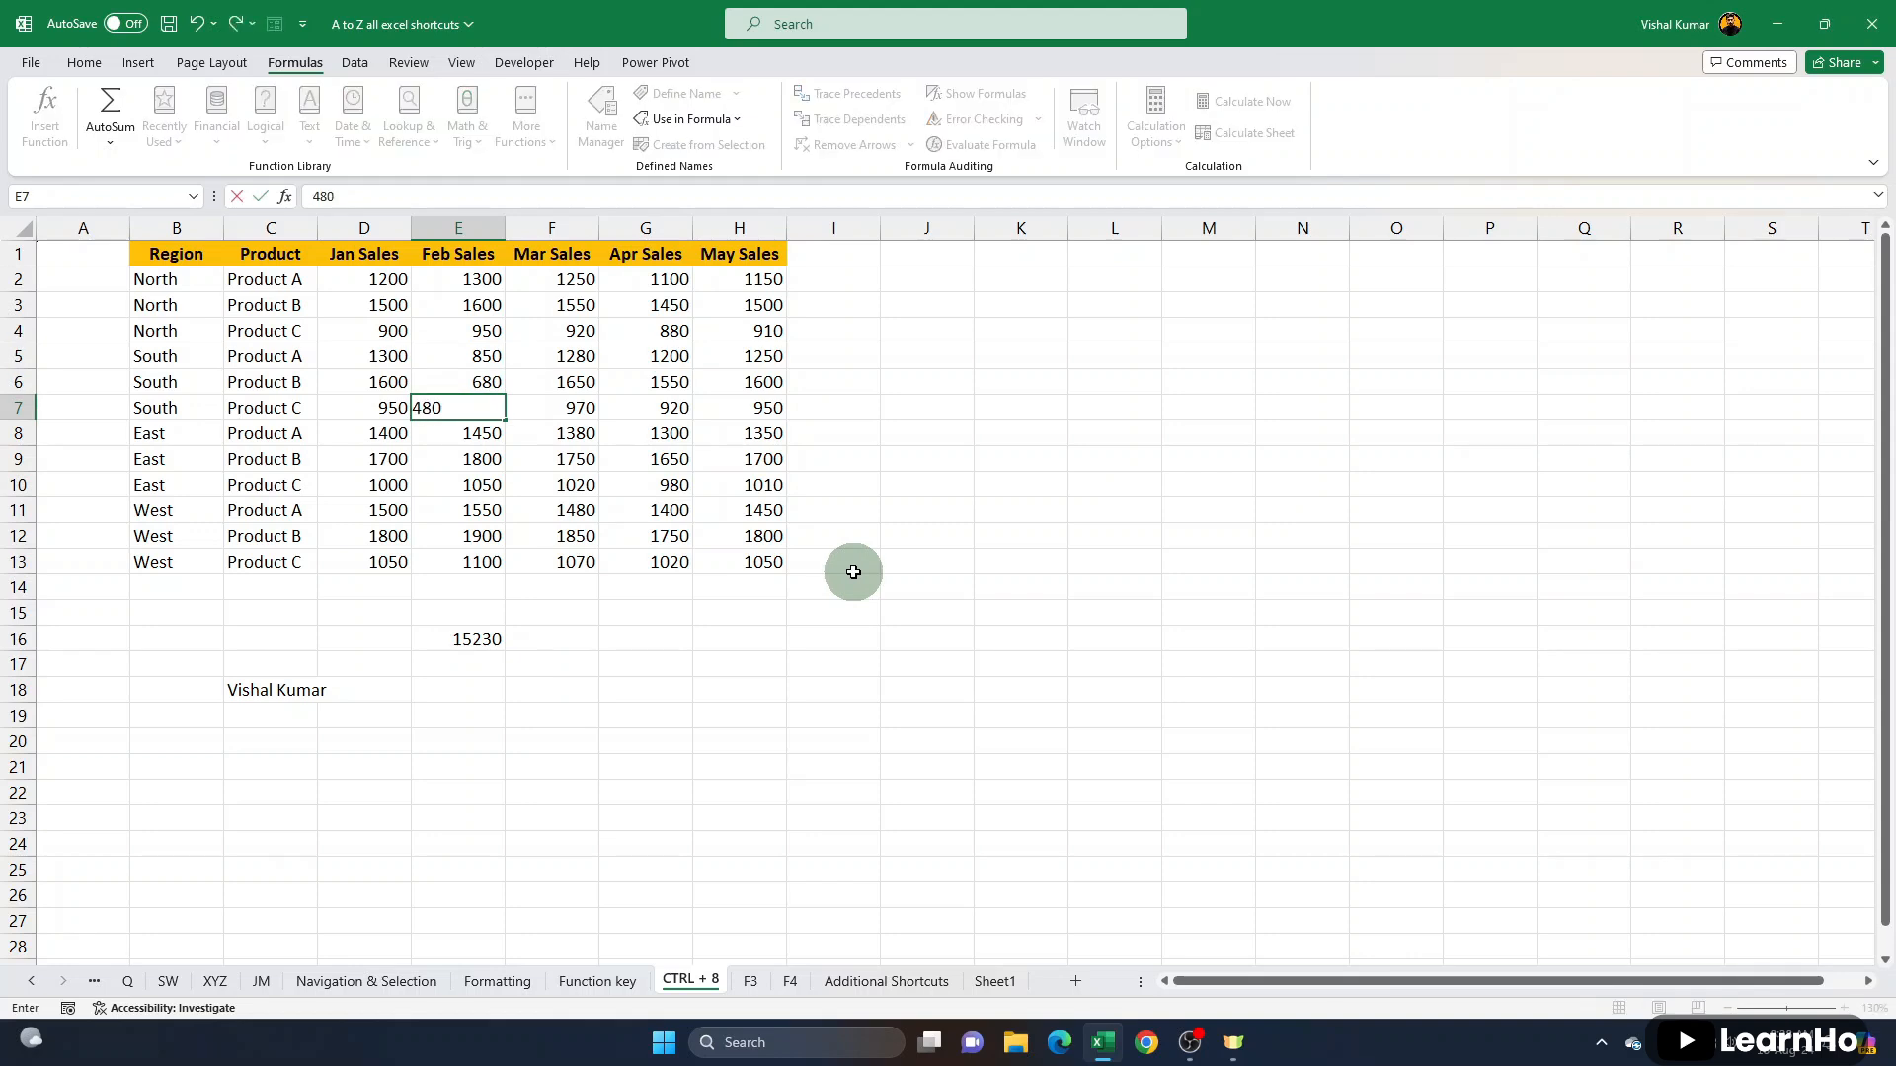
key(Return)
text(650)
key(Return)
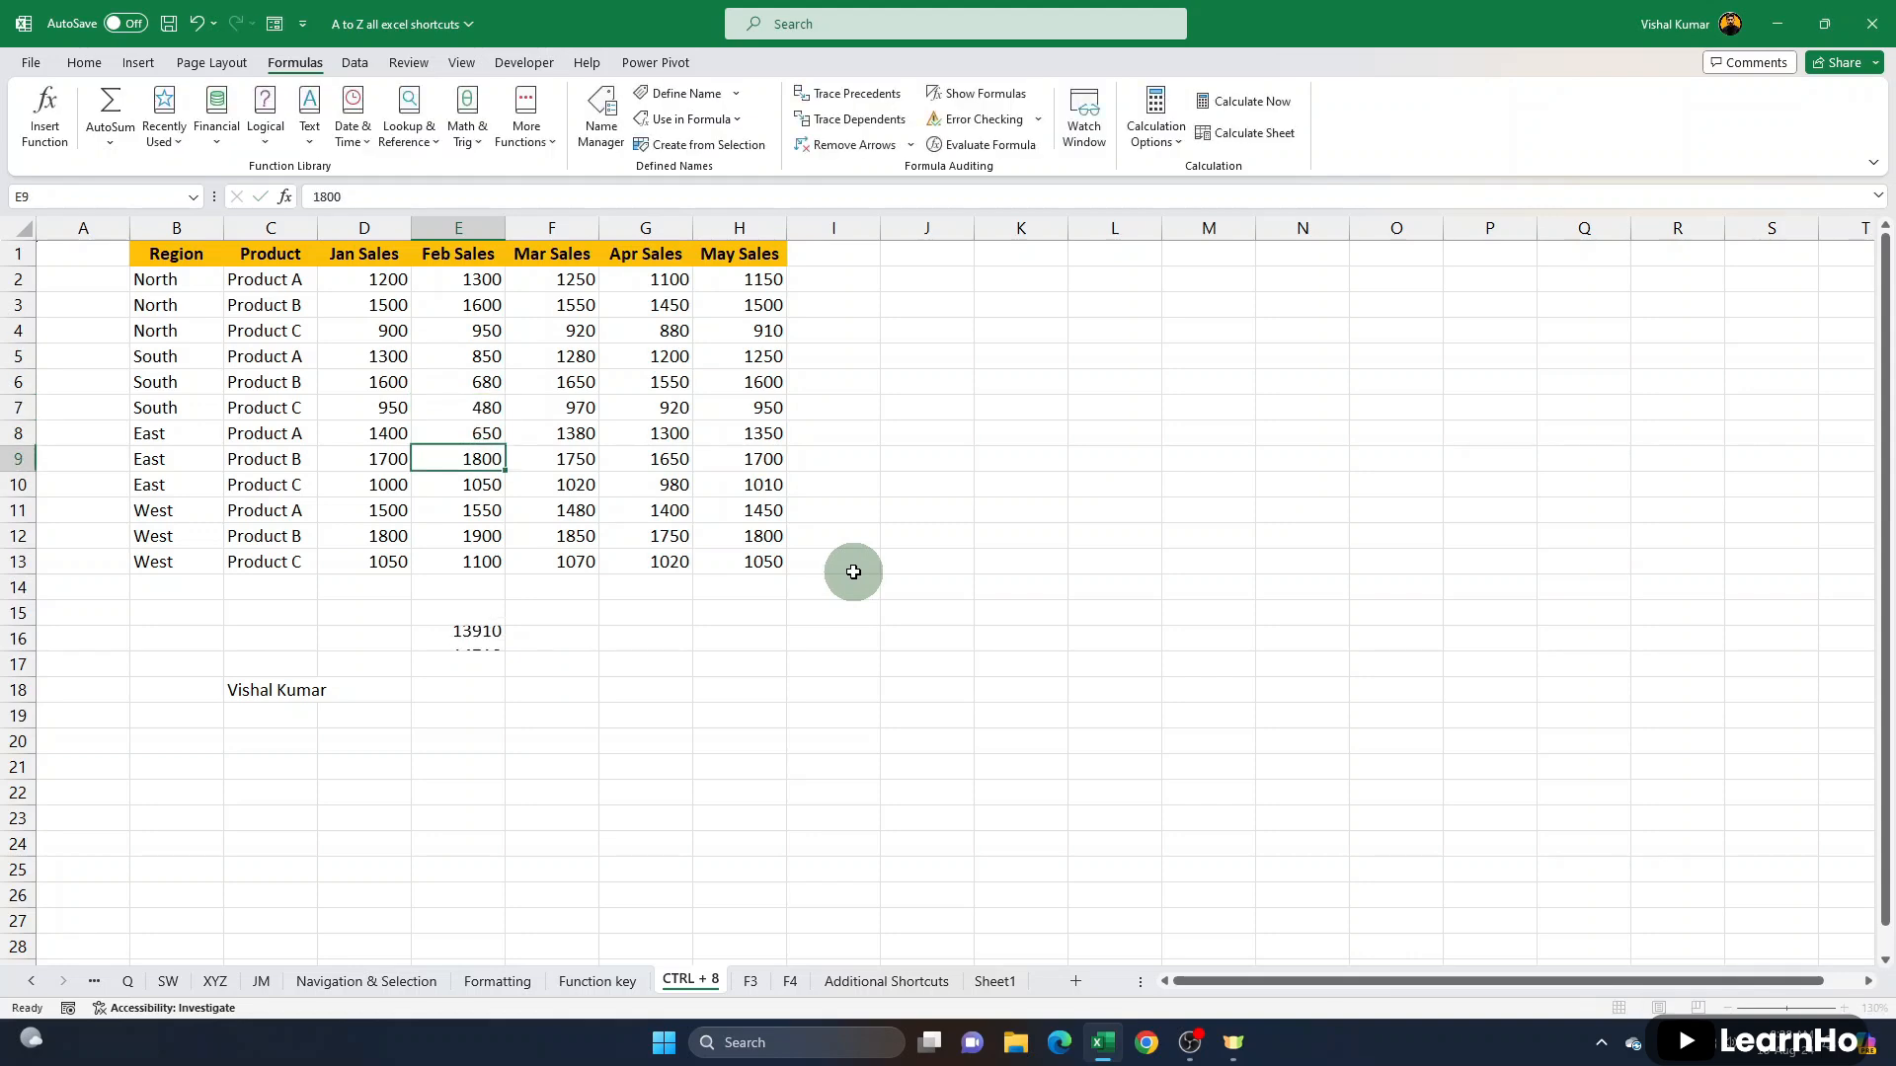
- Set calculation to Manual and recalculate after replacing the Feb Sales values in E6:E11 with 98, 45, 65, 45, 65 and 45
click(1154, 138)
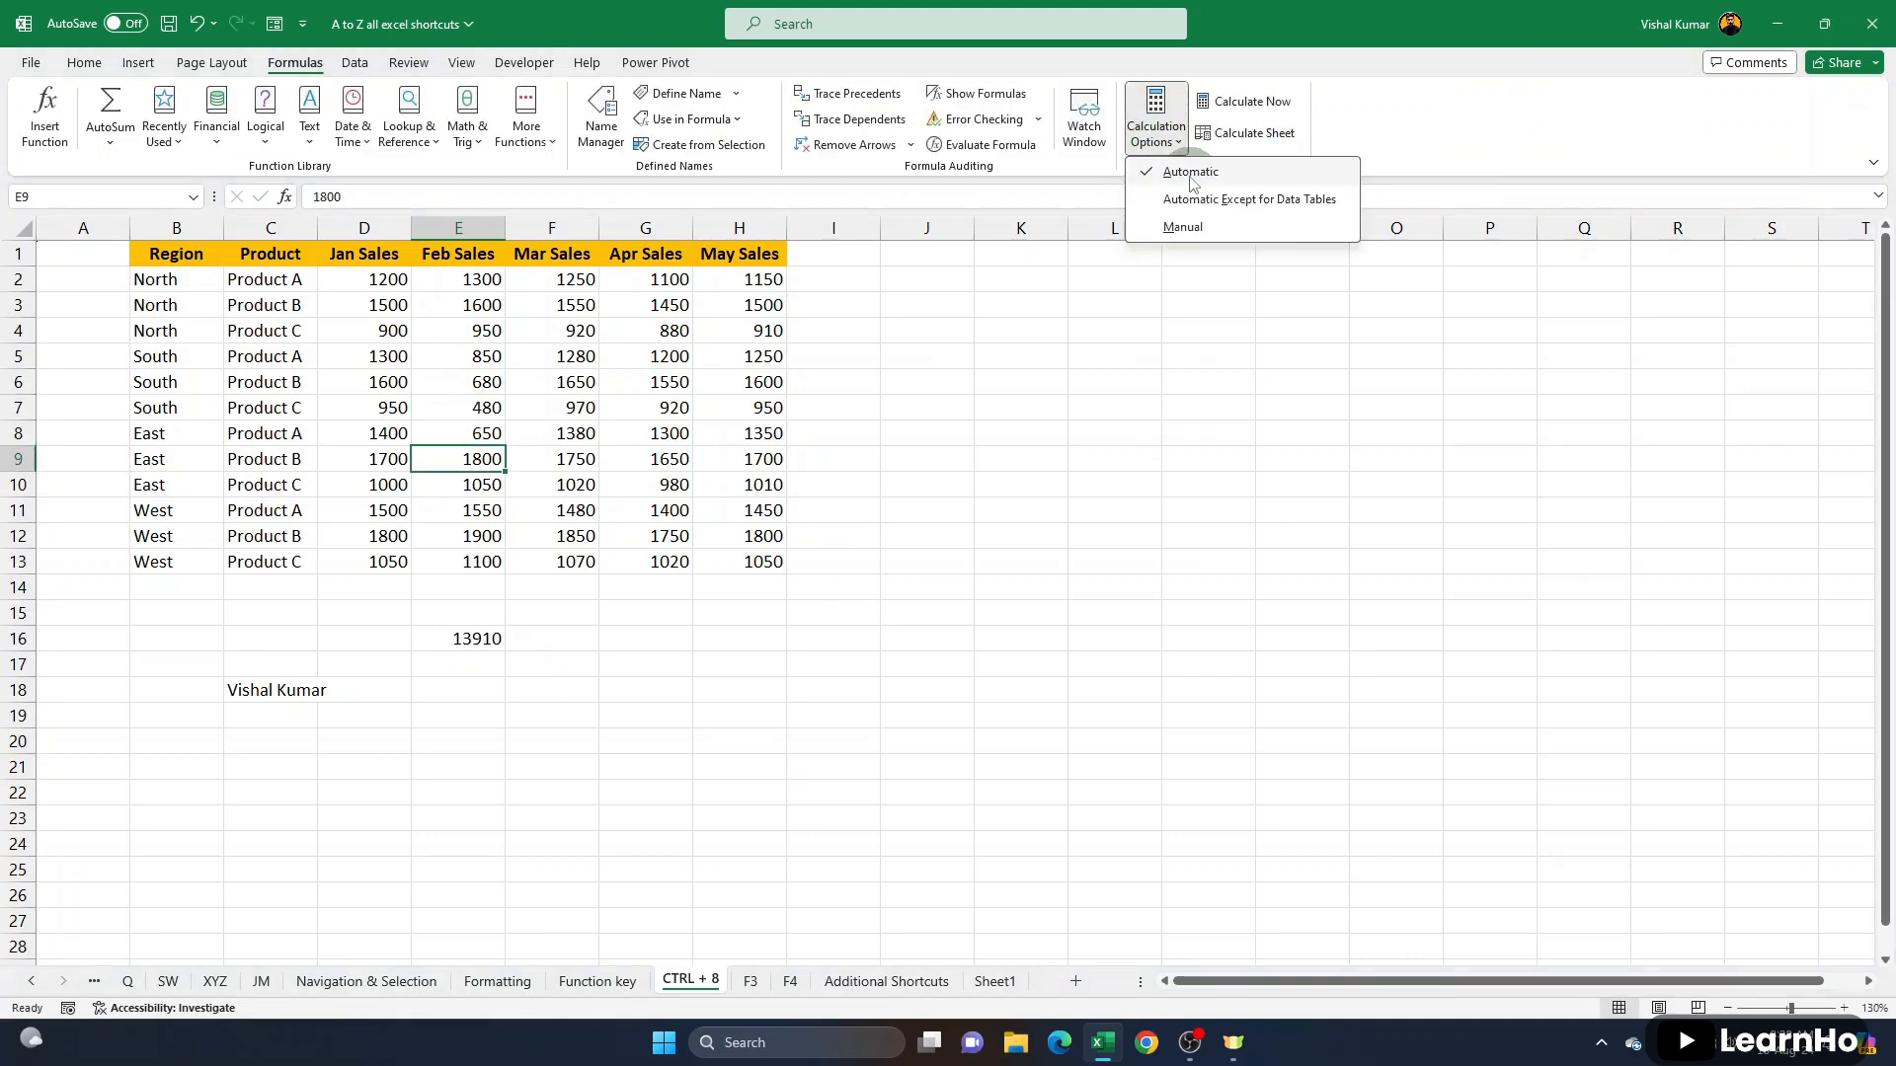
click(1183, 227)
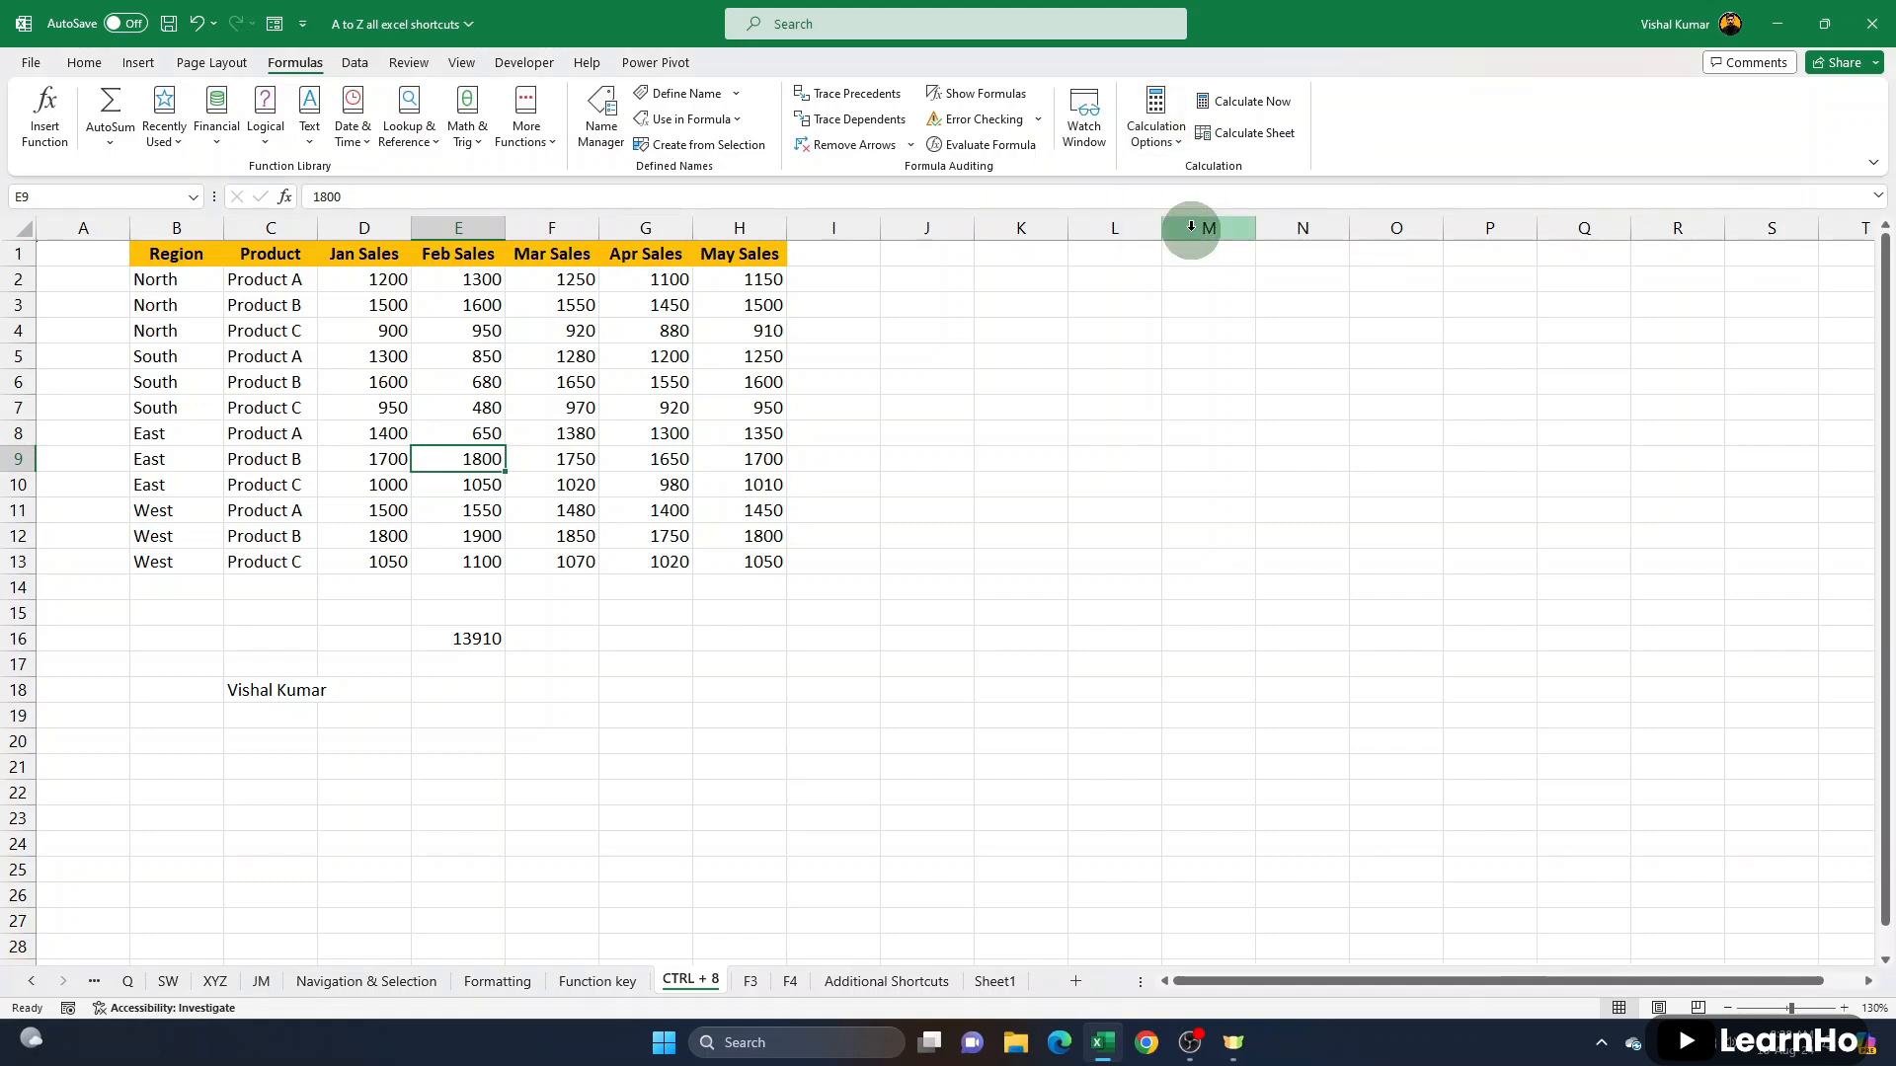
click(469, 382)
text(98)
key(Return)
text(45)
key(Return)
text(65)
key(Return)
key(F2)
text(45)
key(Return)
text(65)
key(Return)
- Change the Feb Sales values in E3:E6 to 8876, 654, 65 and 45, and recalculate the workbook
click(472, 305)
text(9876)
key(Return)
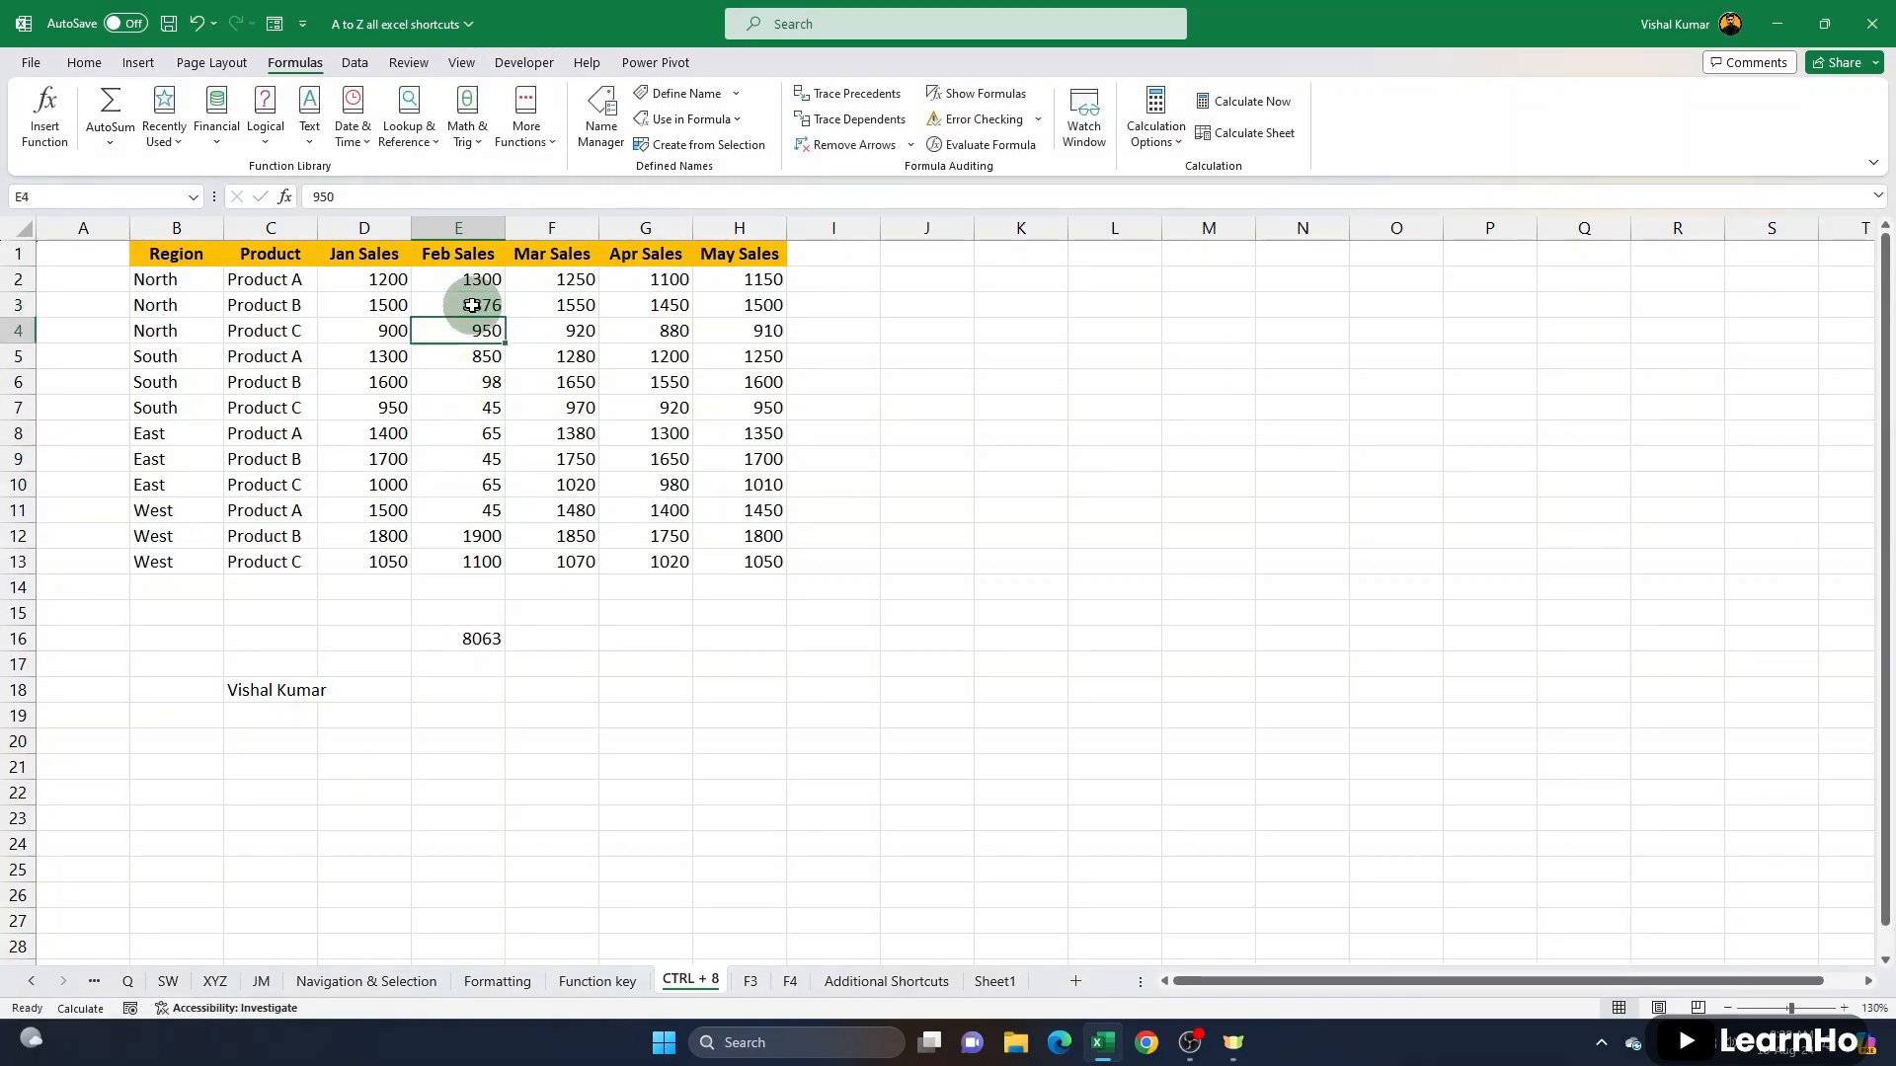
key(Return)
text(65)
key(Return)
text(45)
key(Return)
key(F9)
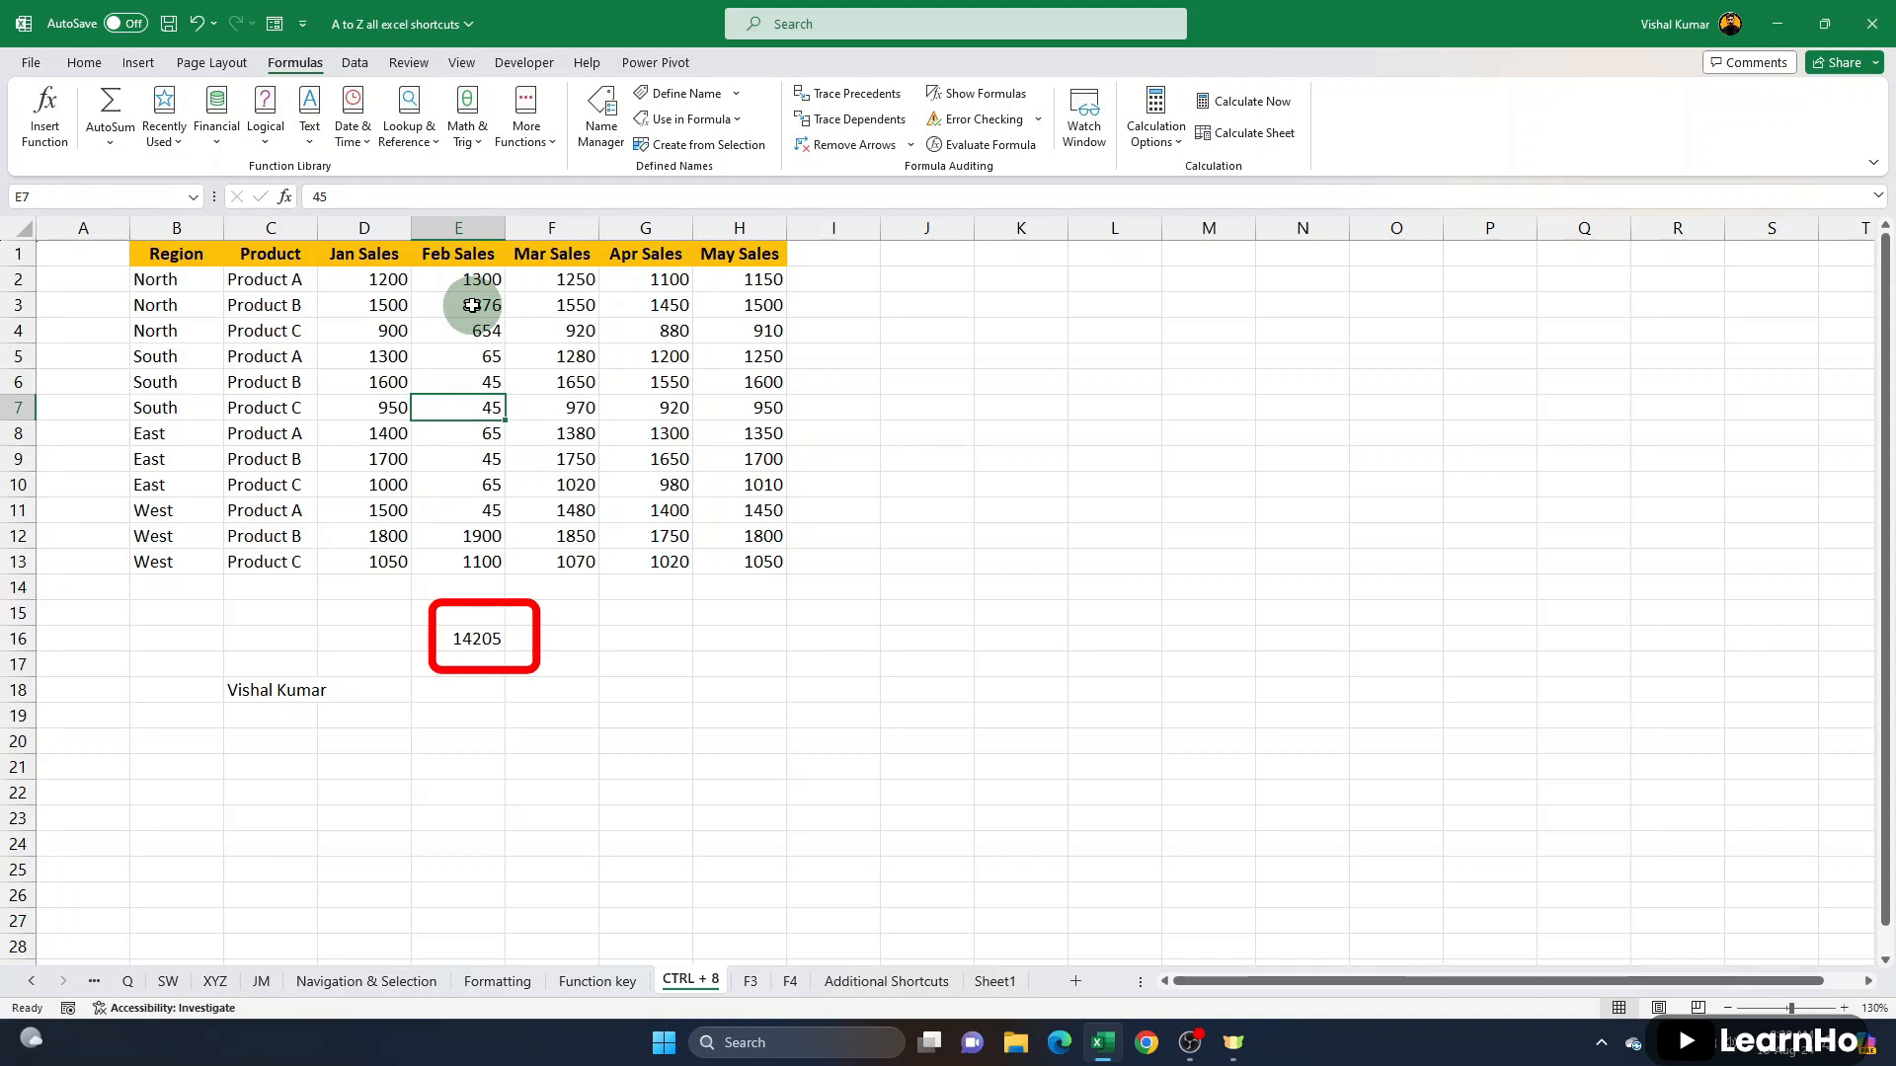
- Set the workbook's calculation option back to Automatic
click(1170, 138)
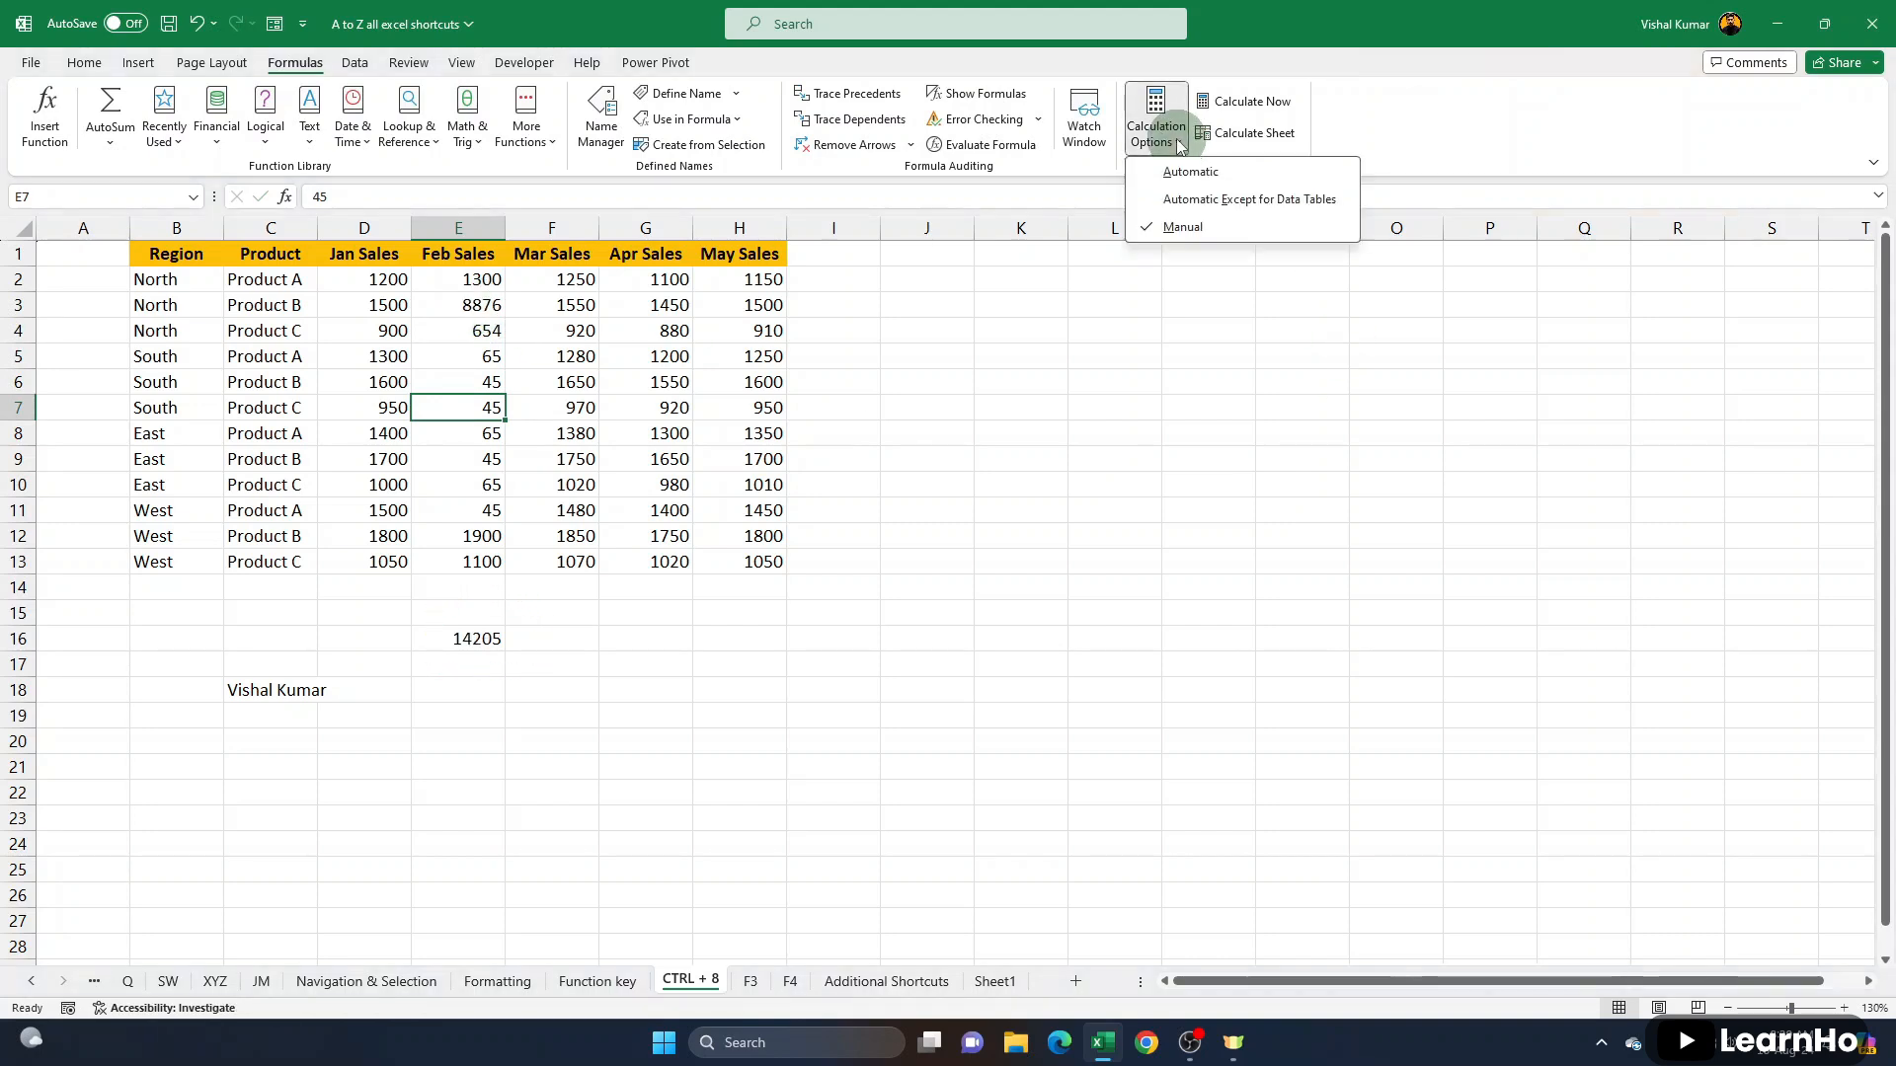
click(1192, 173)
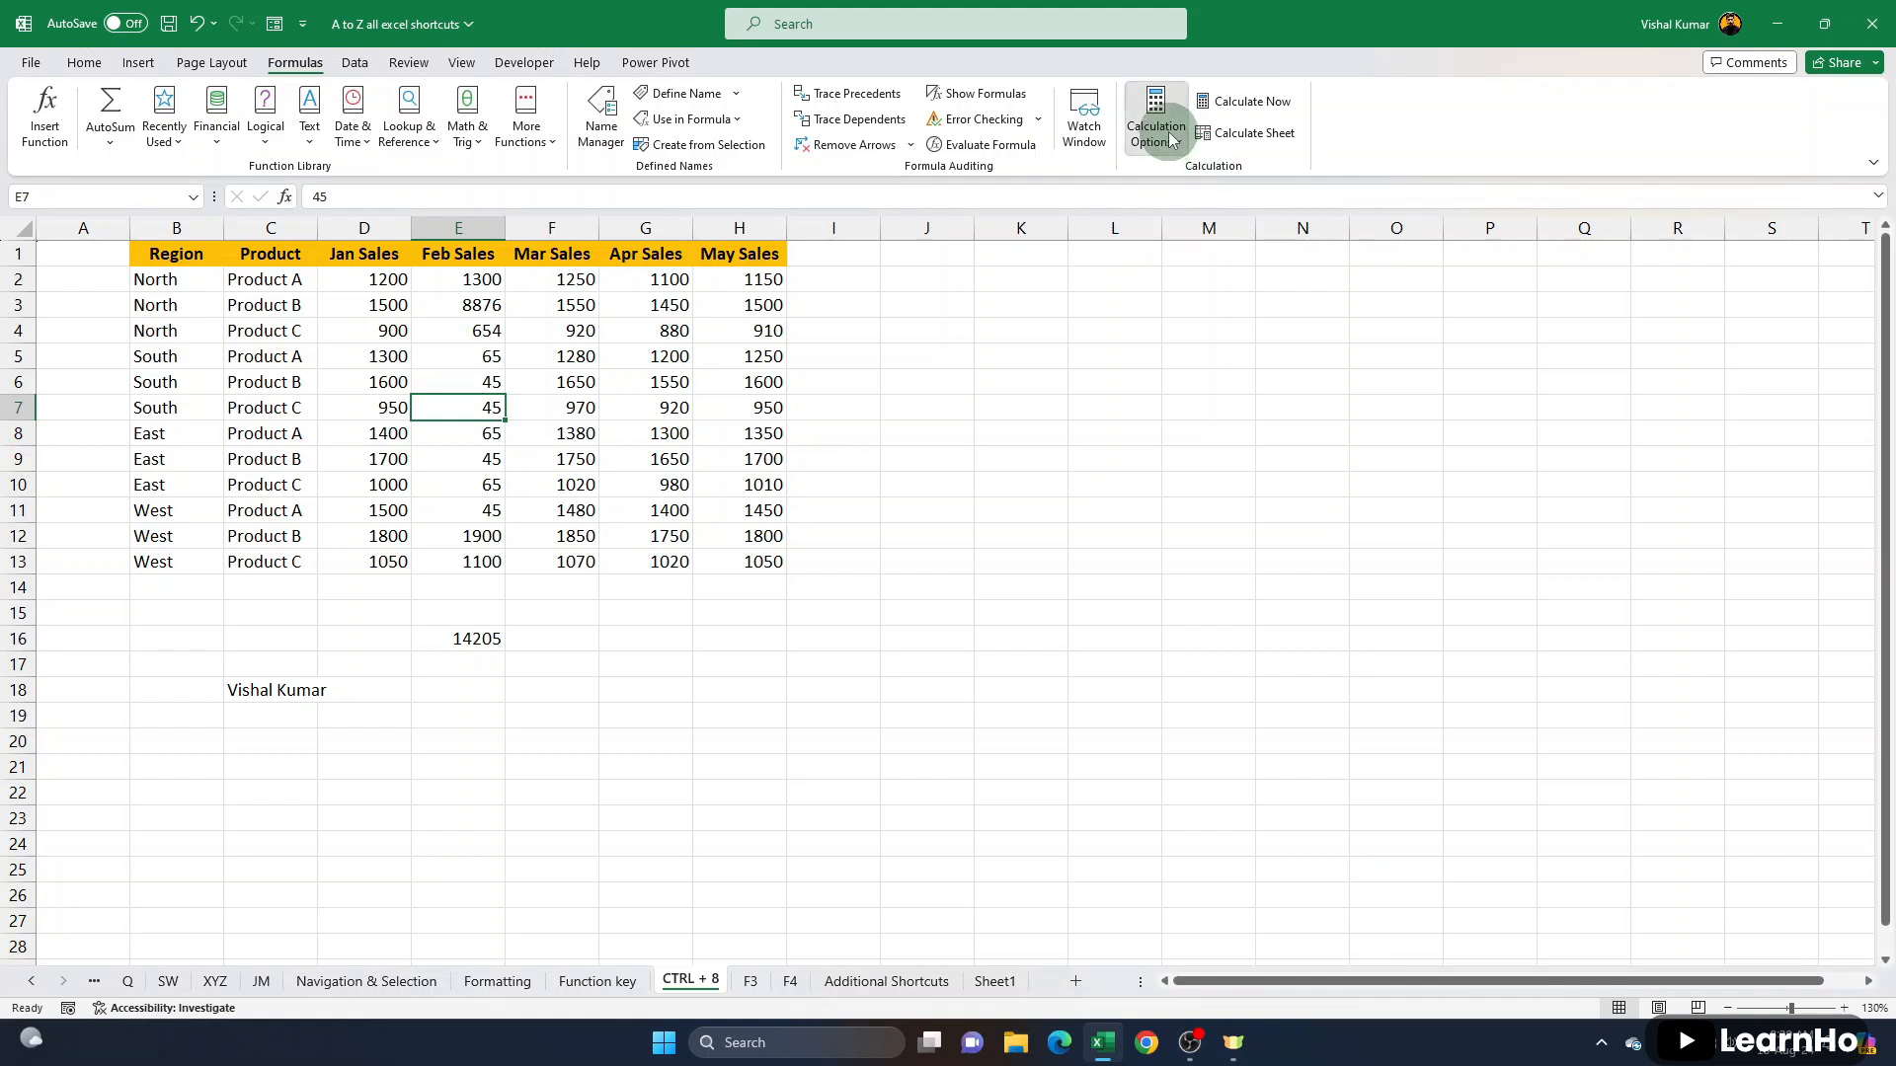
click(1173, 141)
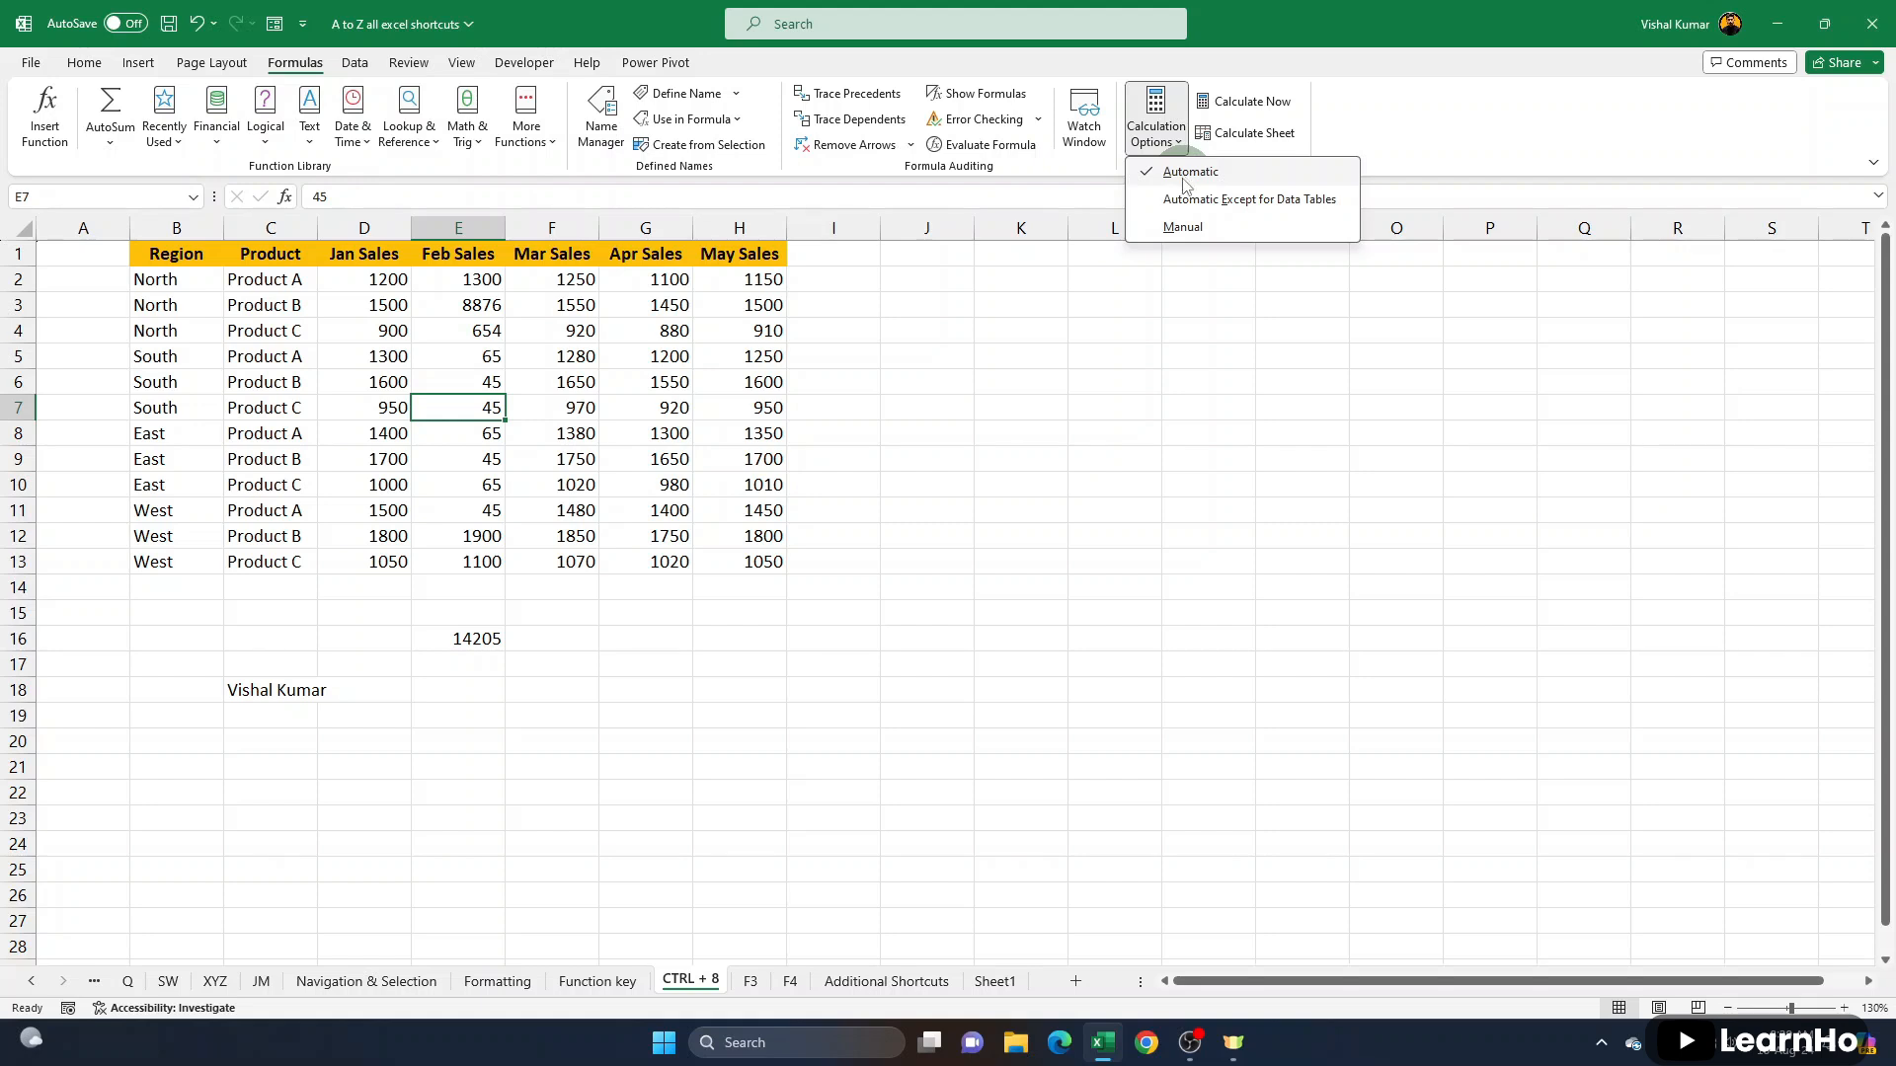
click(909, 569)
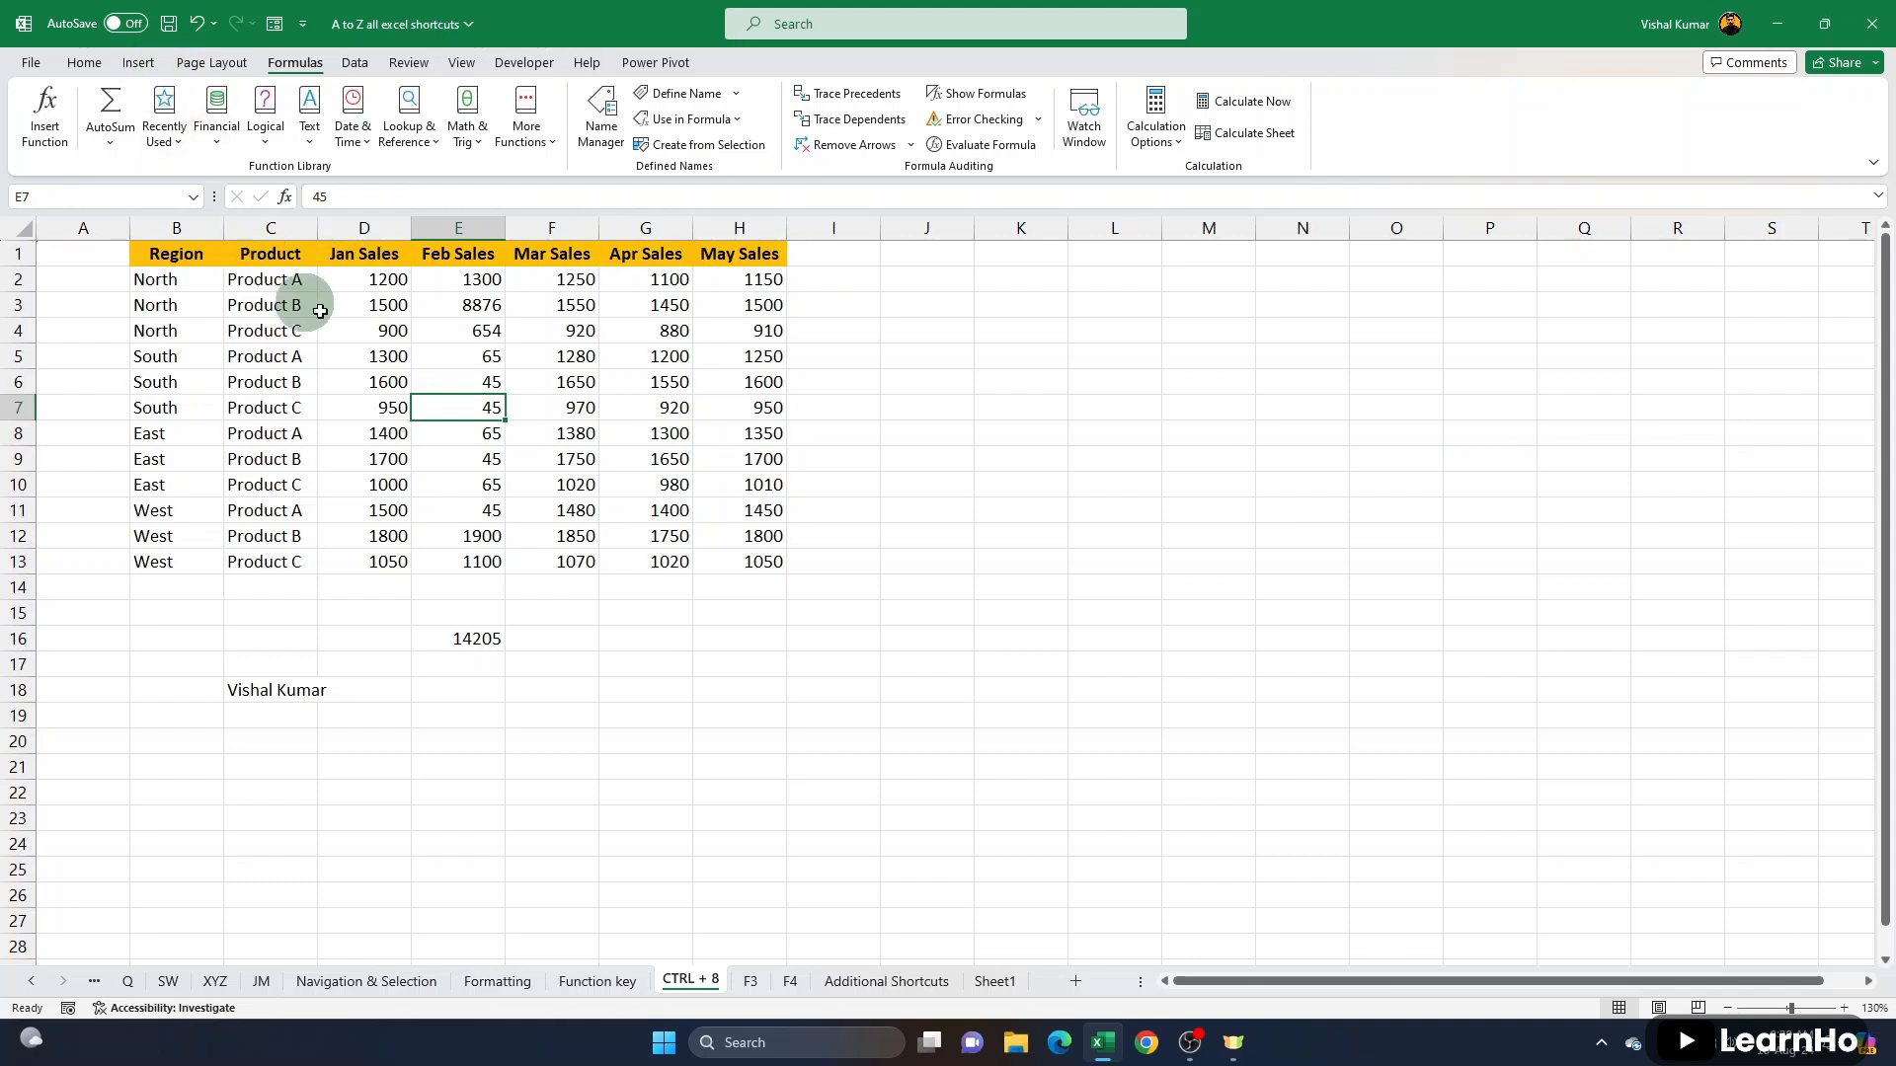
- Show the ribbon's shortcut key tips and return to the sheet at cell H7
key(alt)
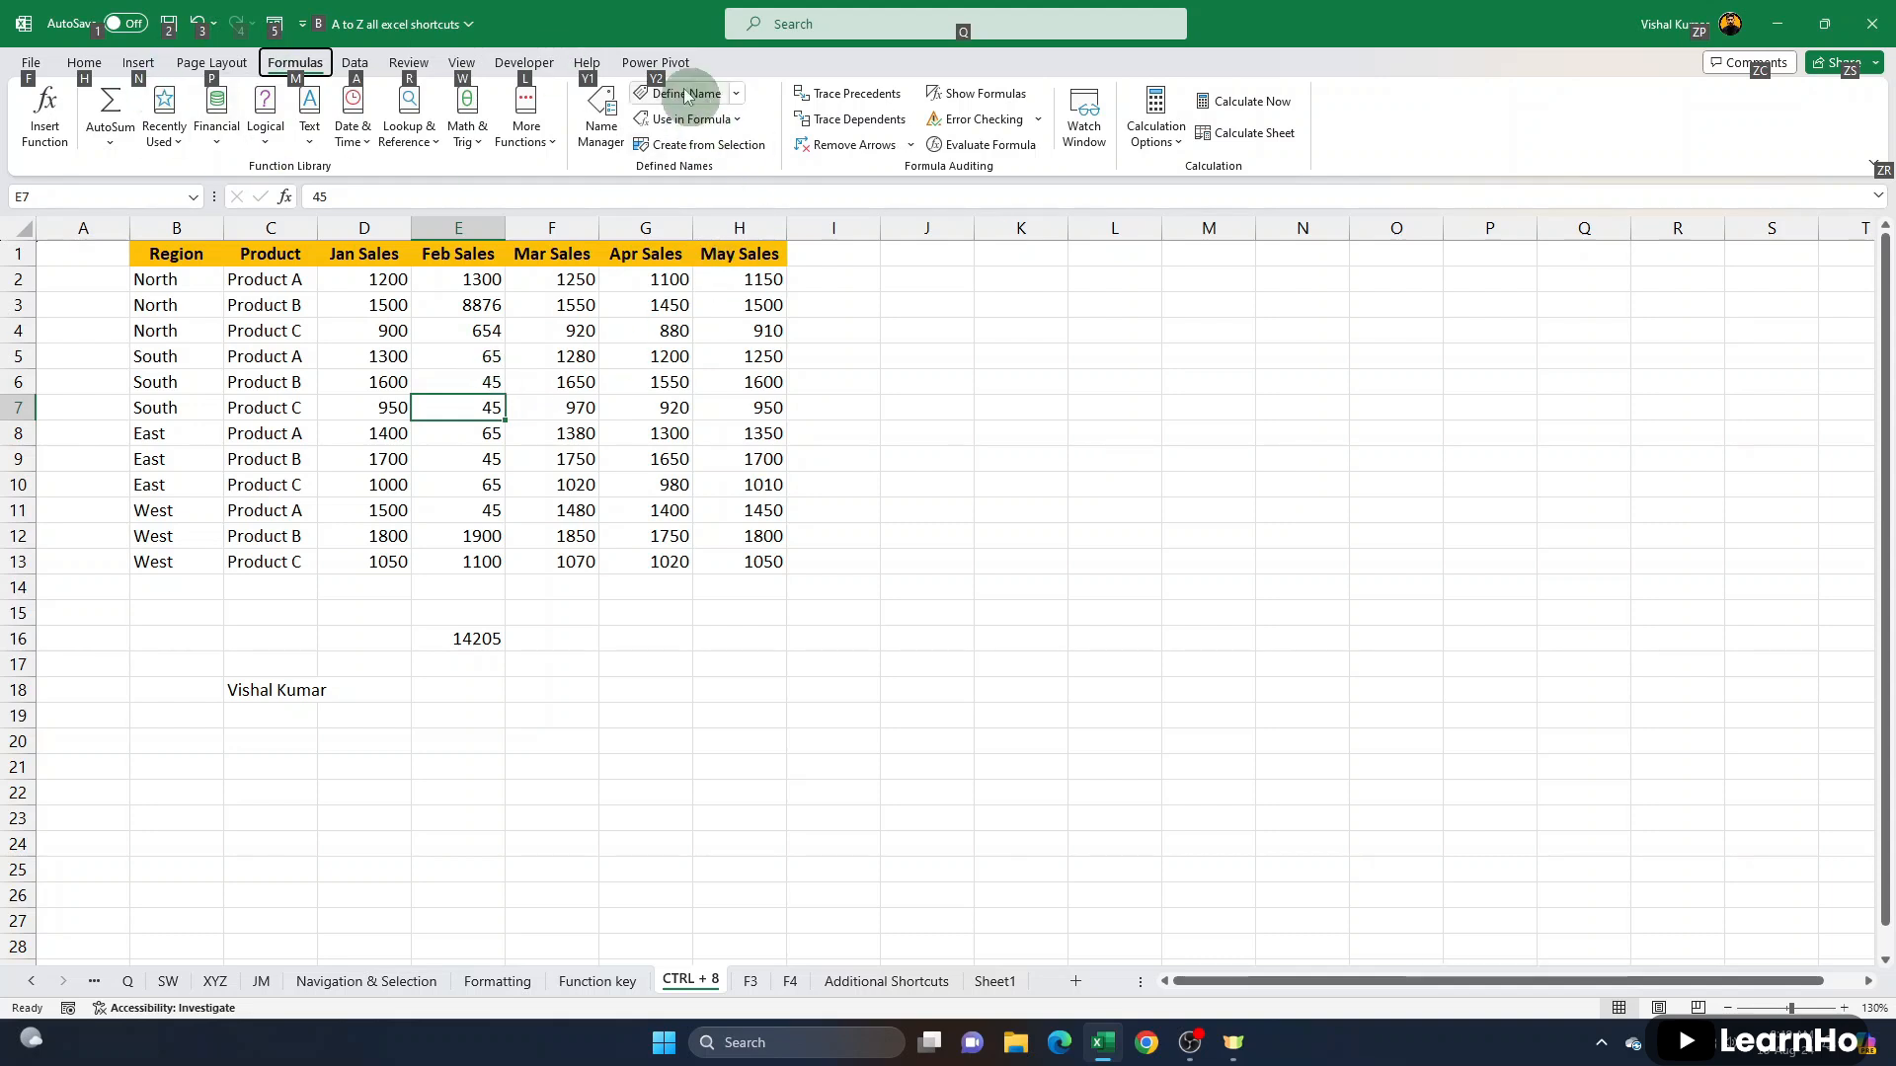
click(761, 407)
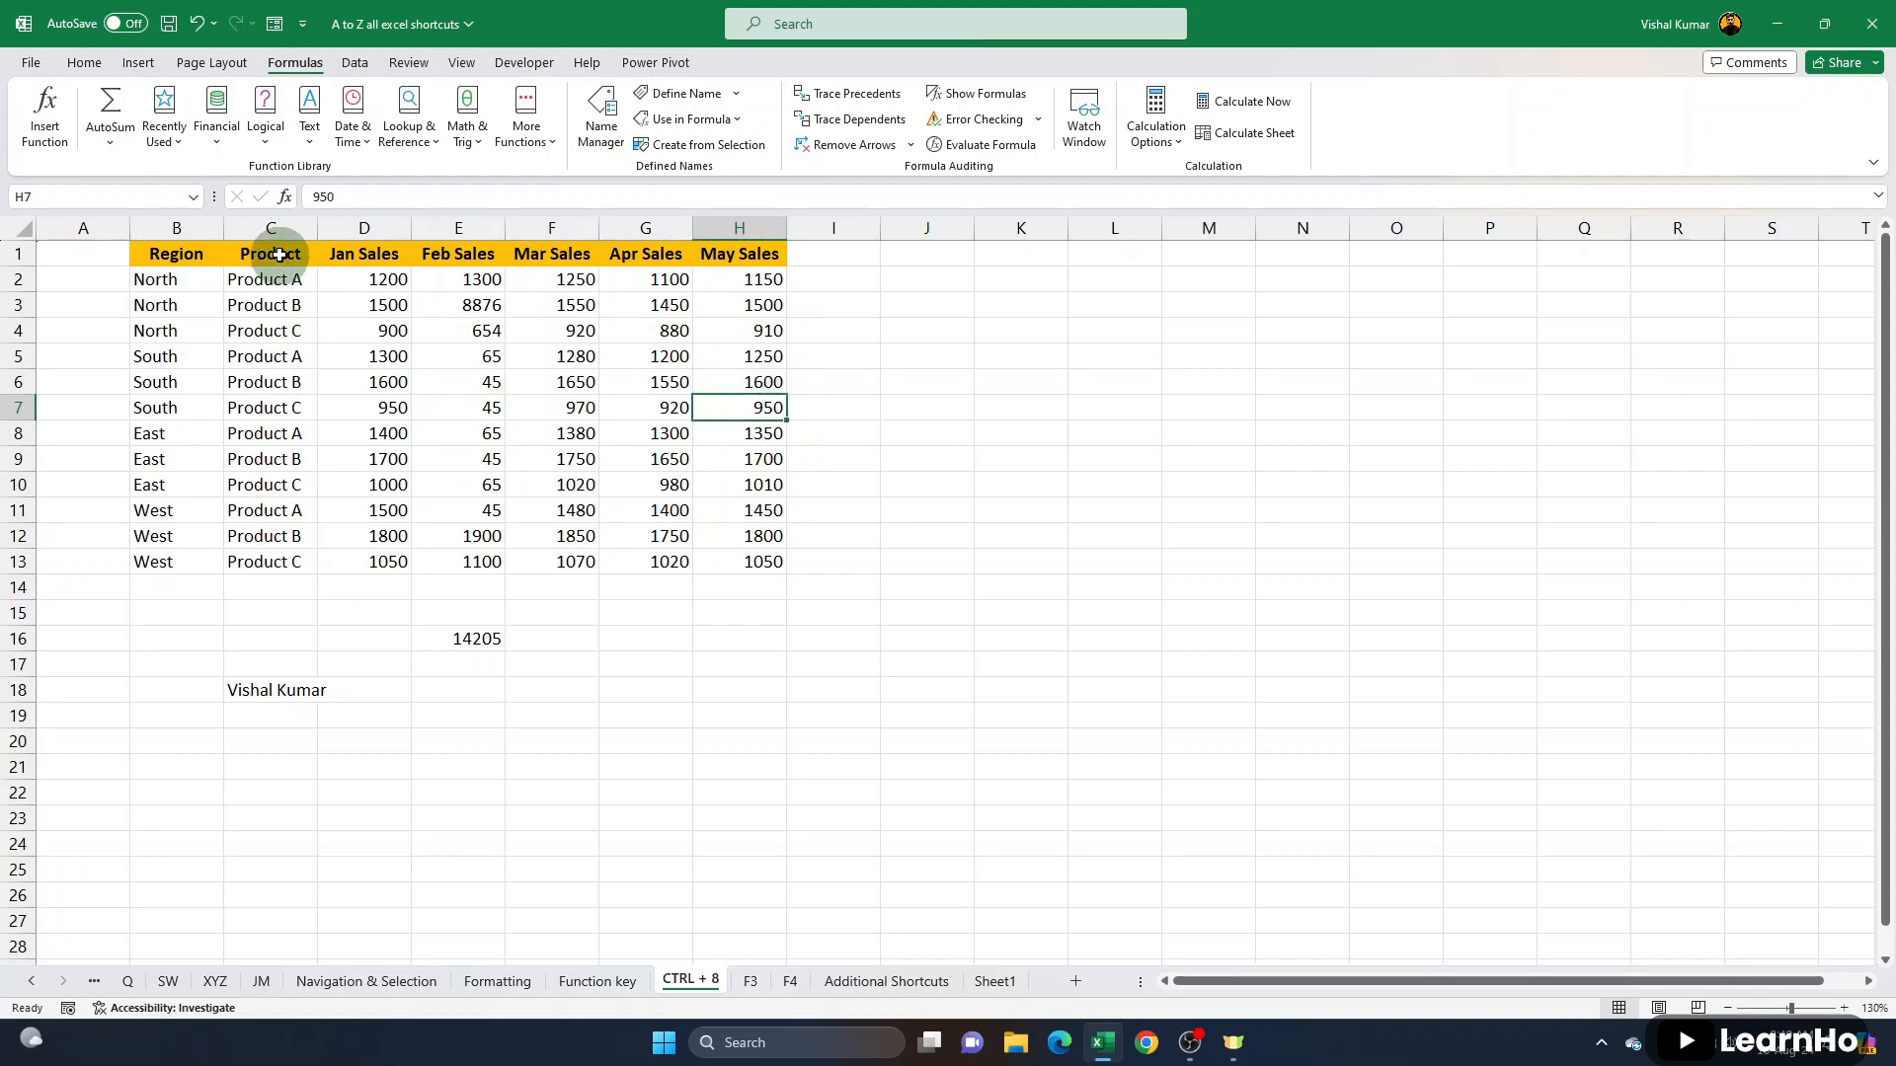
- Create a column chart on a separate chart sheet from the Product and Jan Sales data in C1:D13
drag(280, 253, 396, 565)
drag(277, 255, 391, 561)
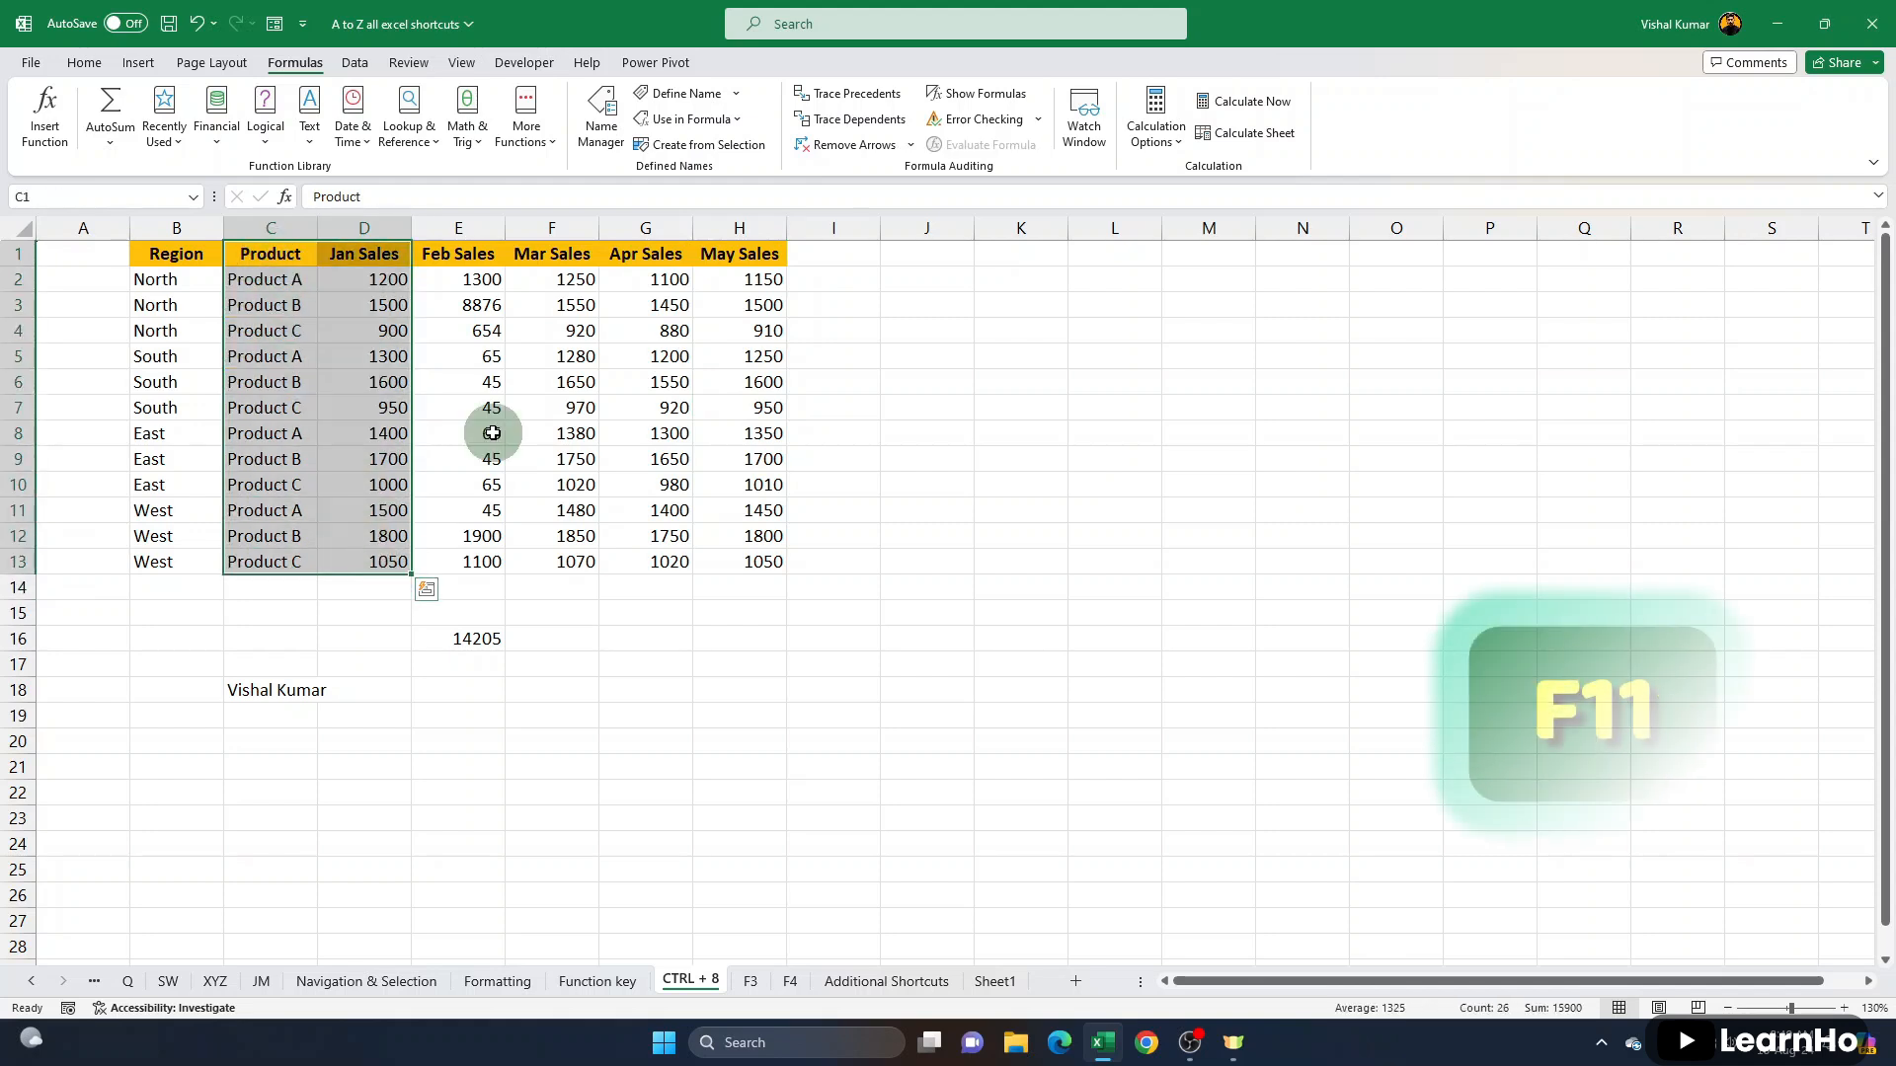
drag(279, 255, 395, 559)
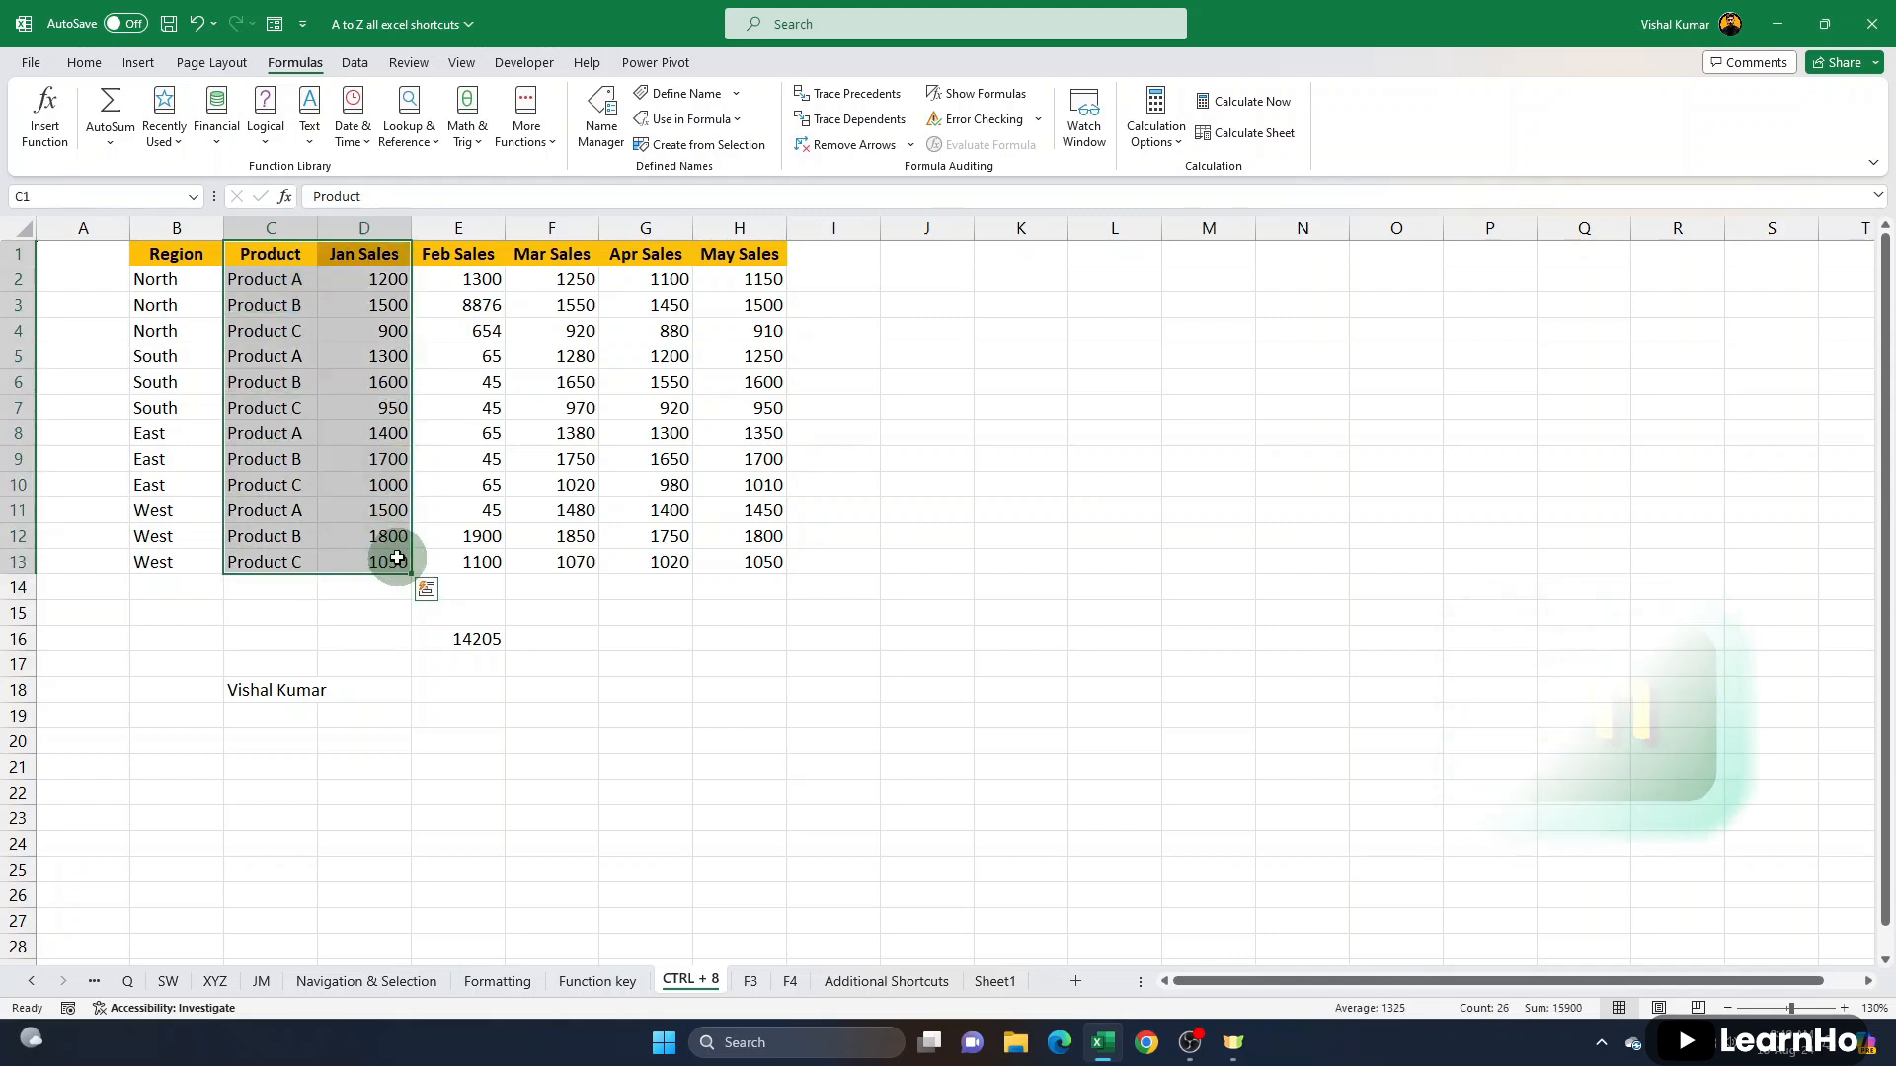
key(F11)
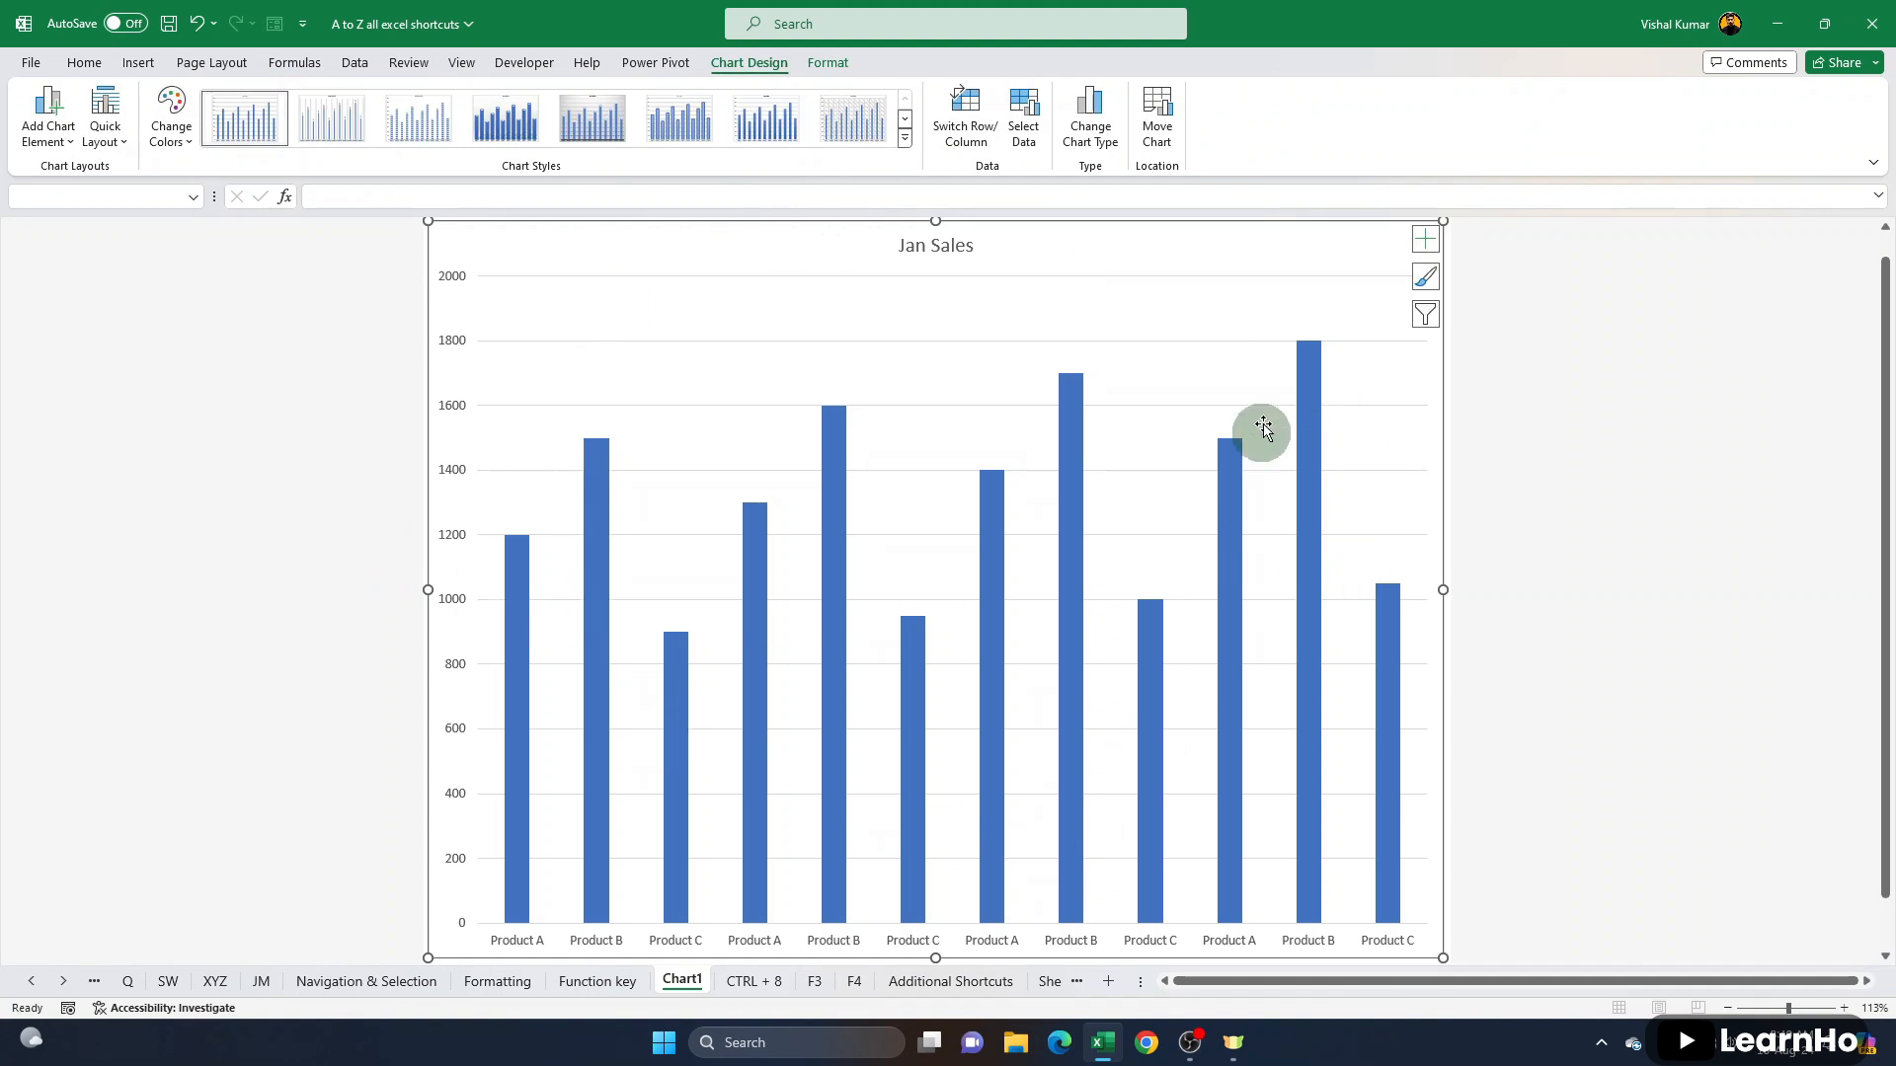
mouse_move(1315, 447)
- Return to the CTRL + 8 sheet and create another chart sheet from the Product, Jan Sales and Feb Sales data in C1:E13
key(ctrl+Page_Down)
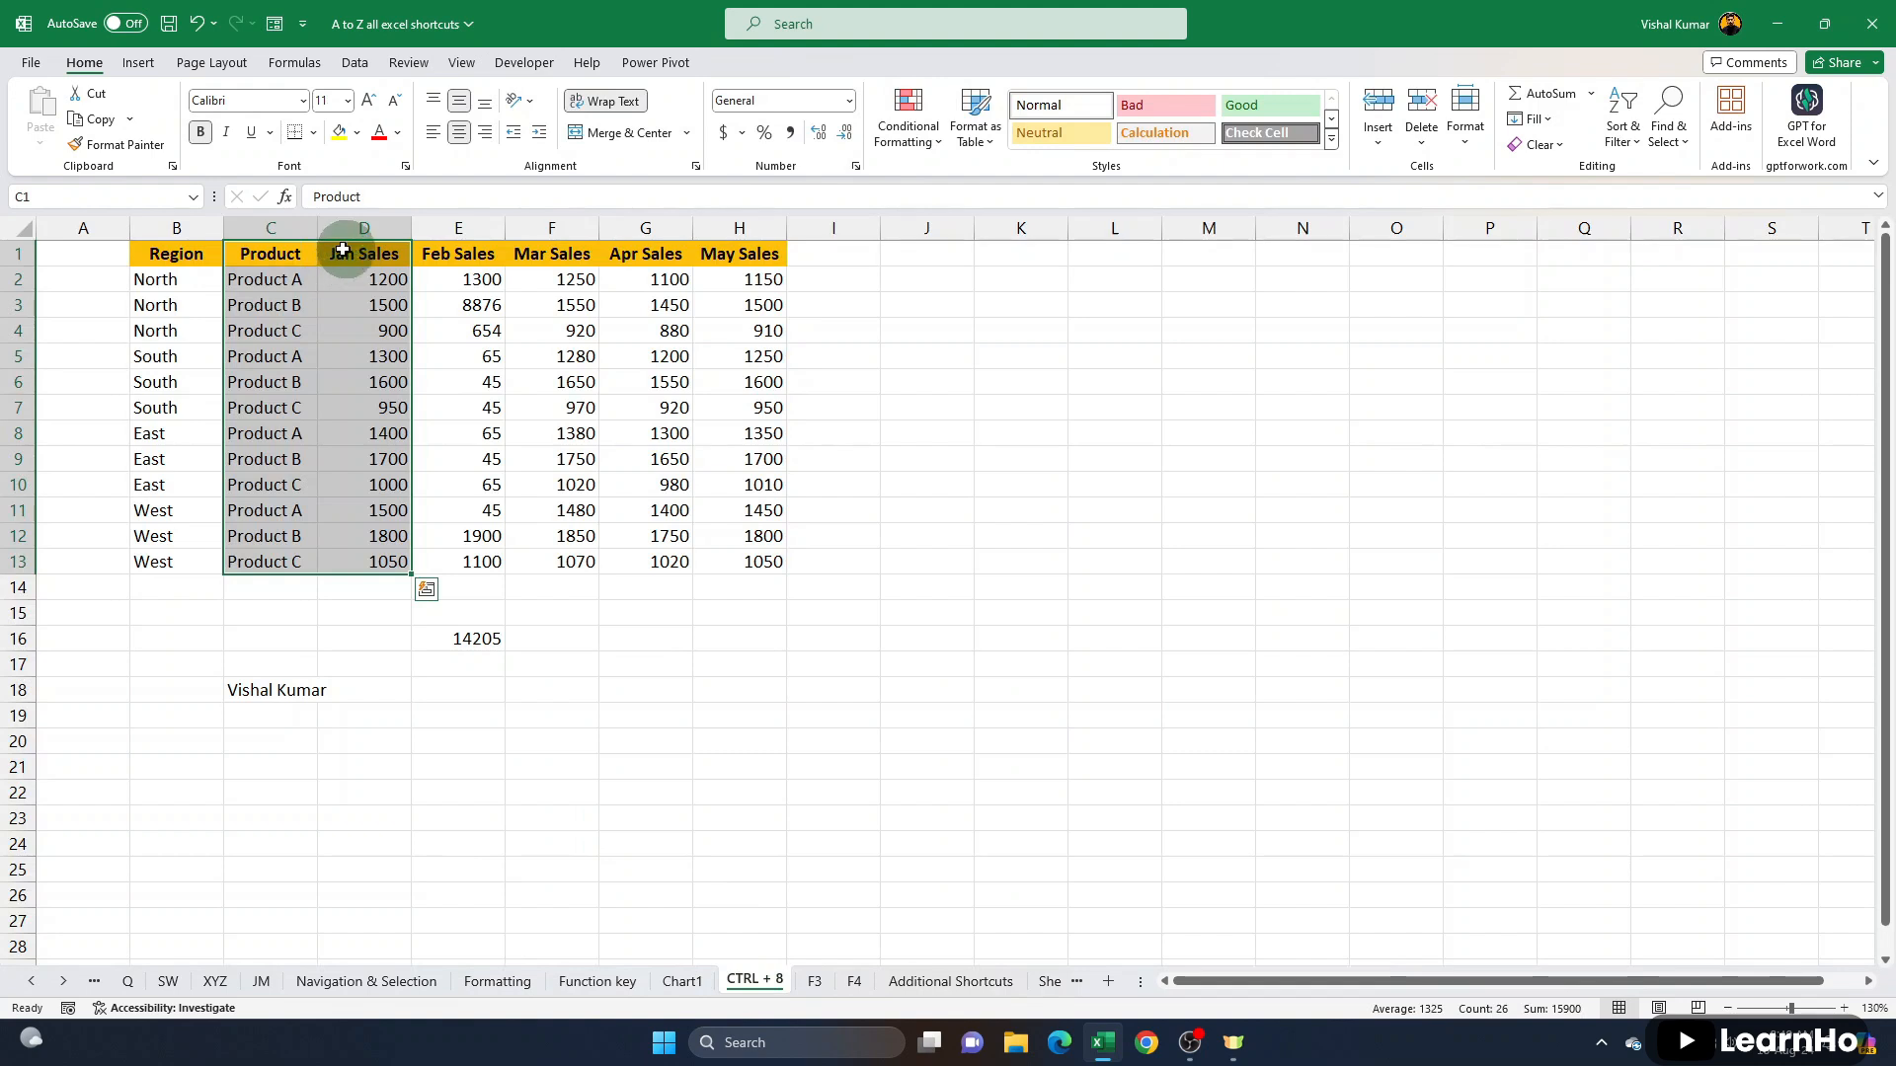
drag(265, 252, 476, 566)
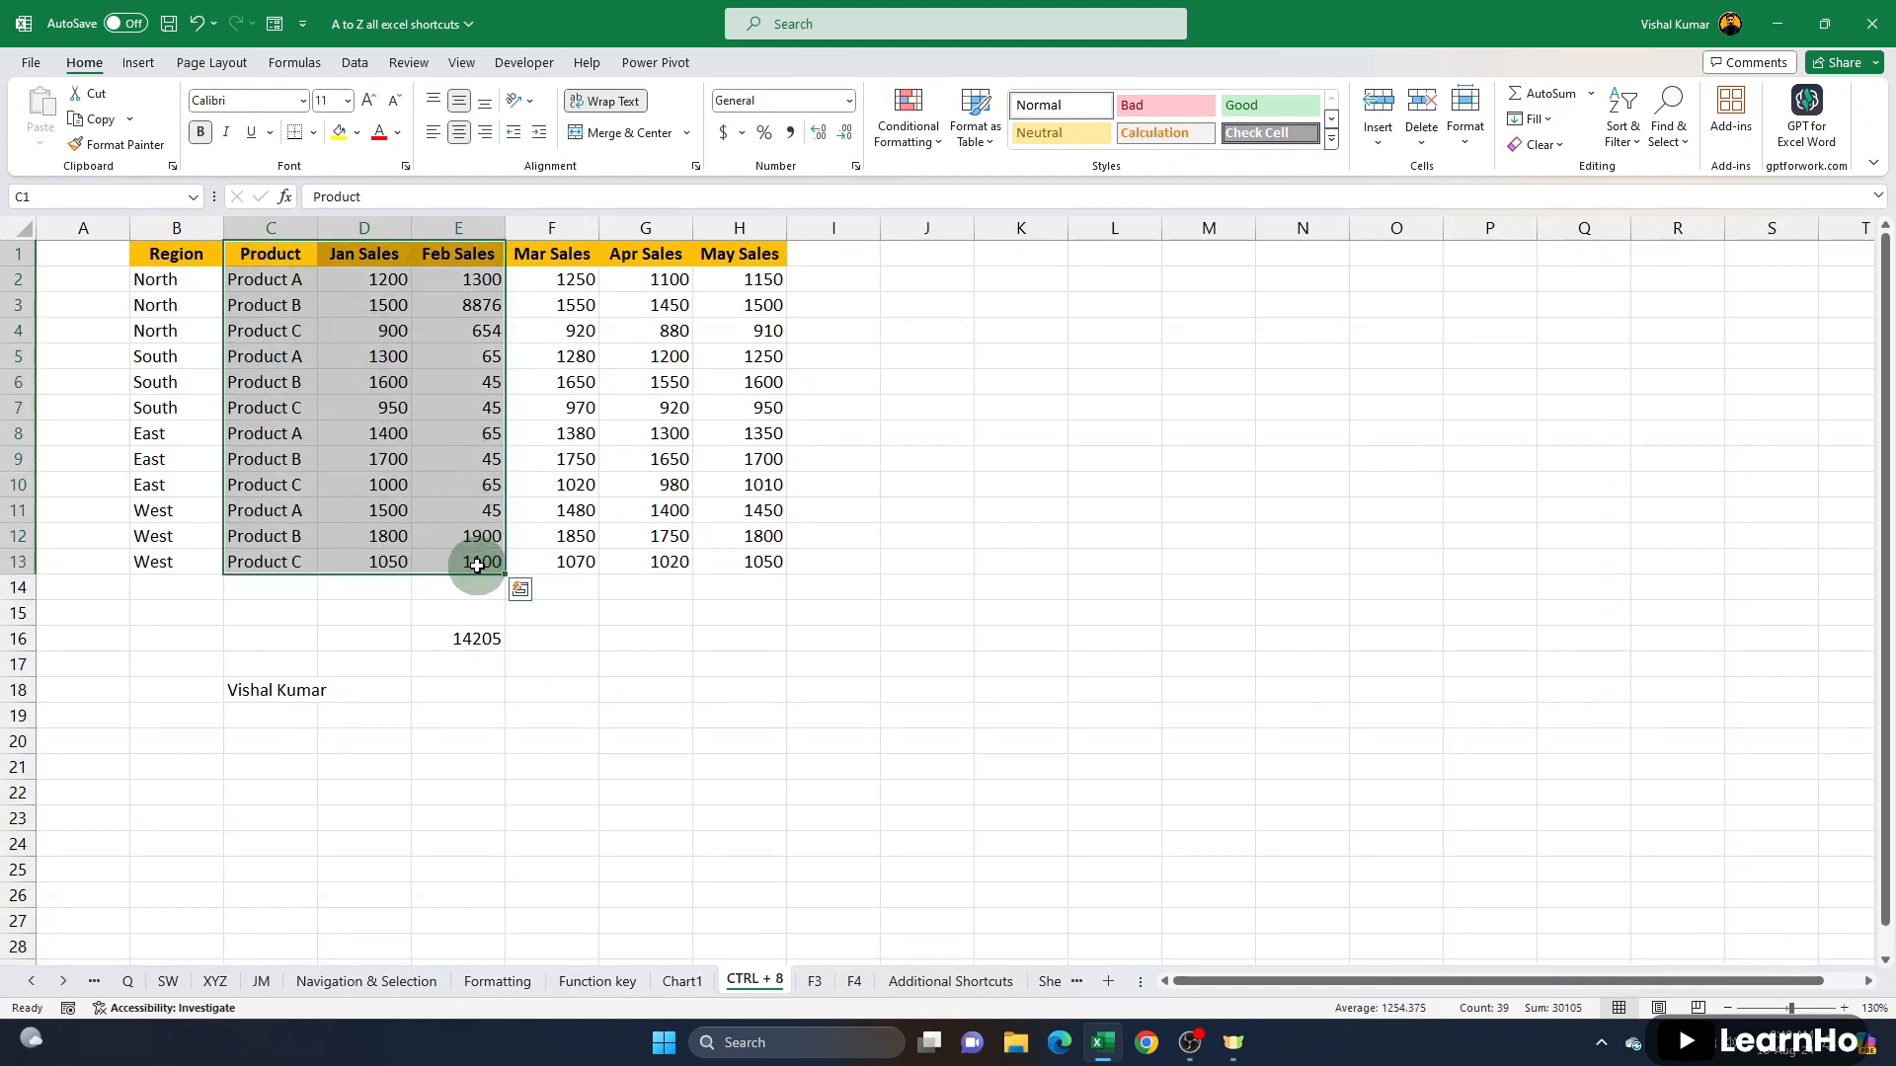
key(F11)
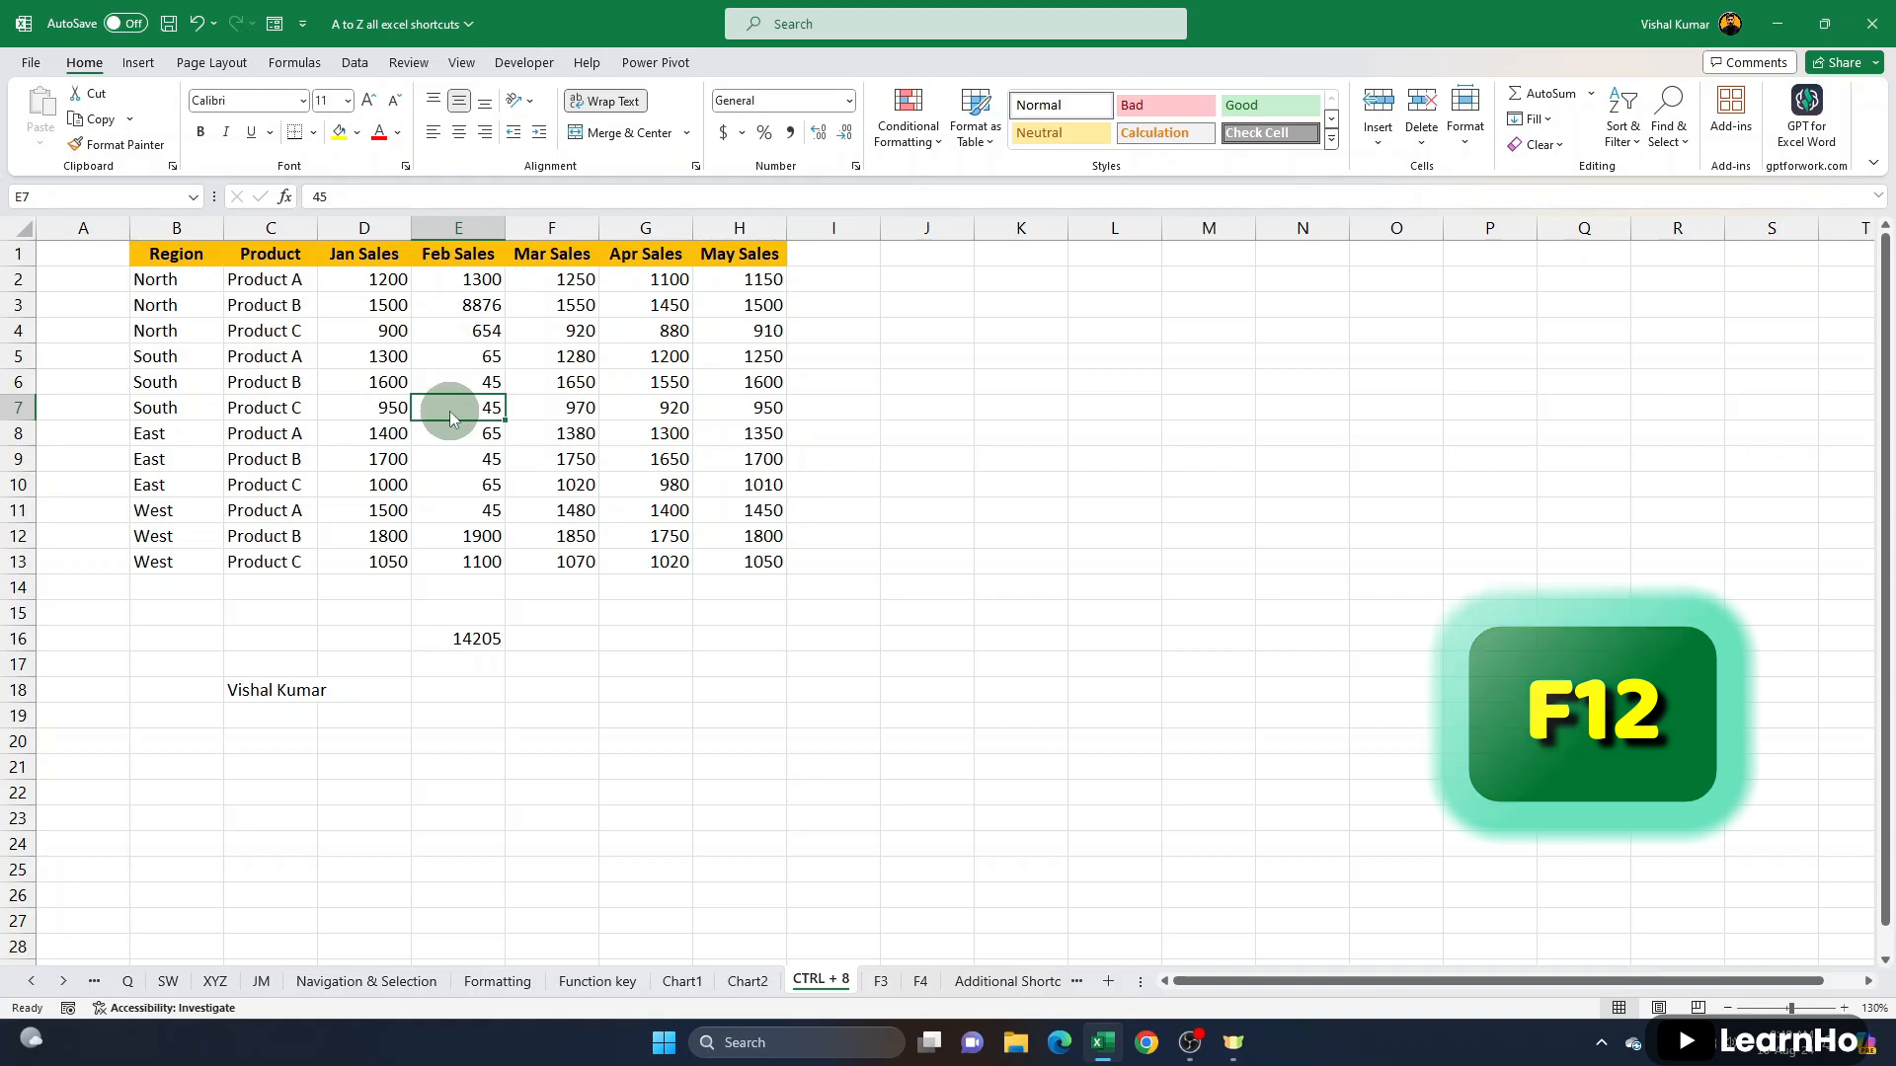
- Choose PDF as the file type in the Save As dialog and cancel without saving
key(F12)
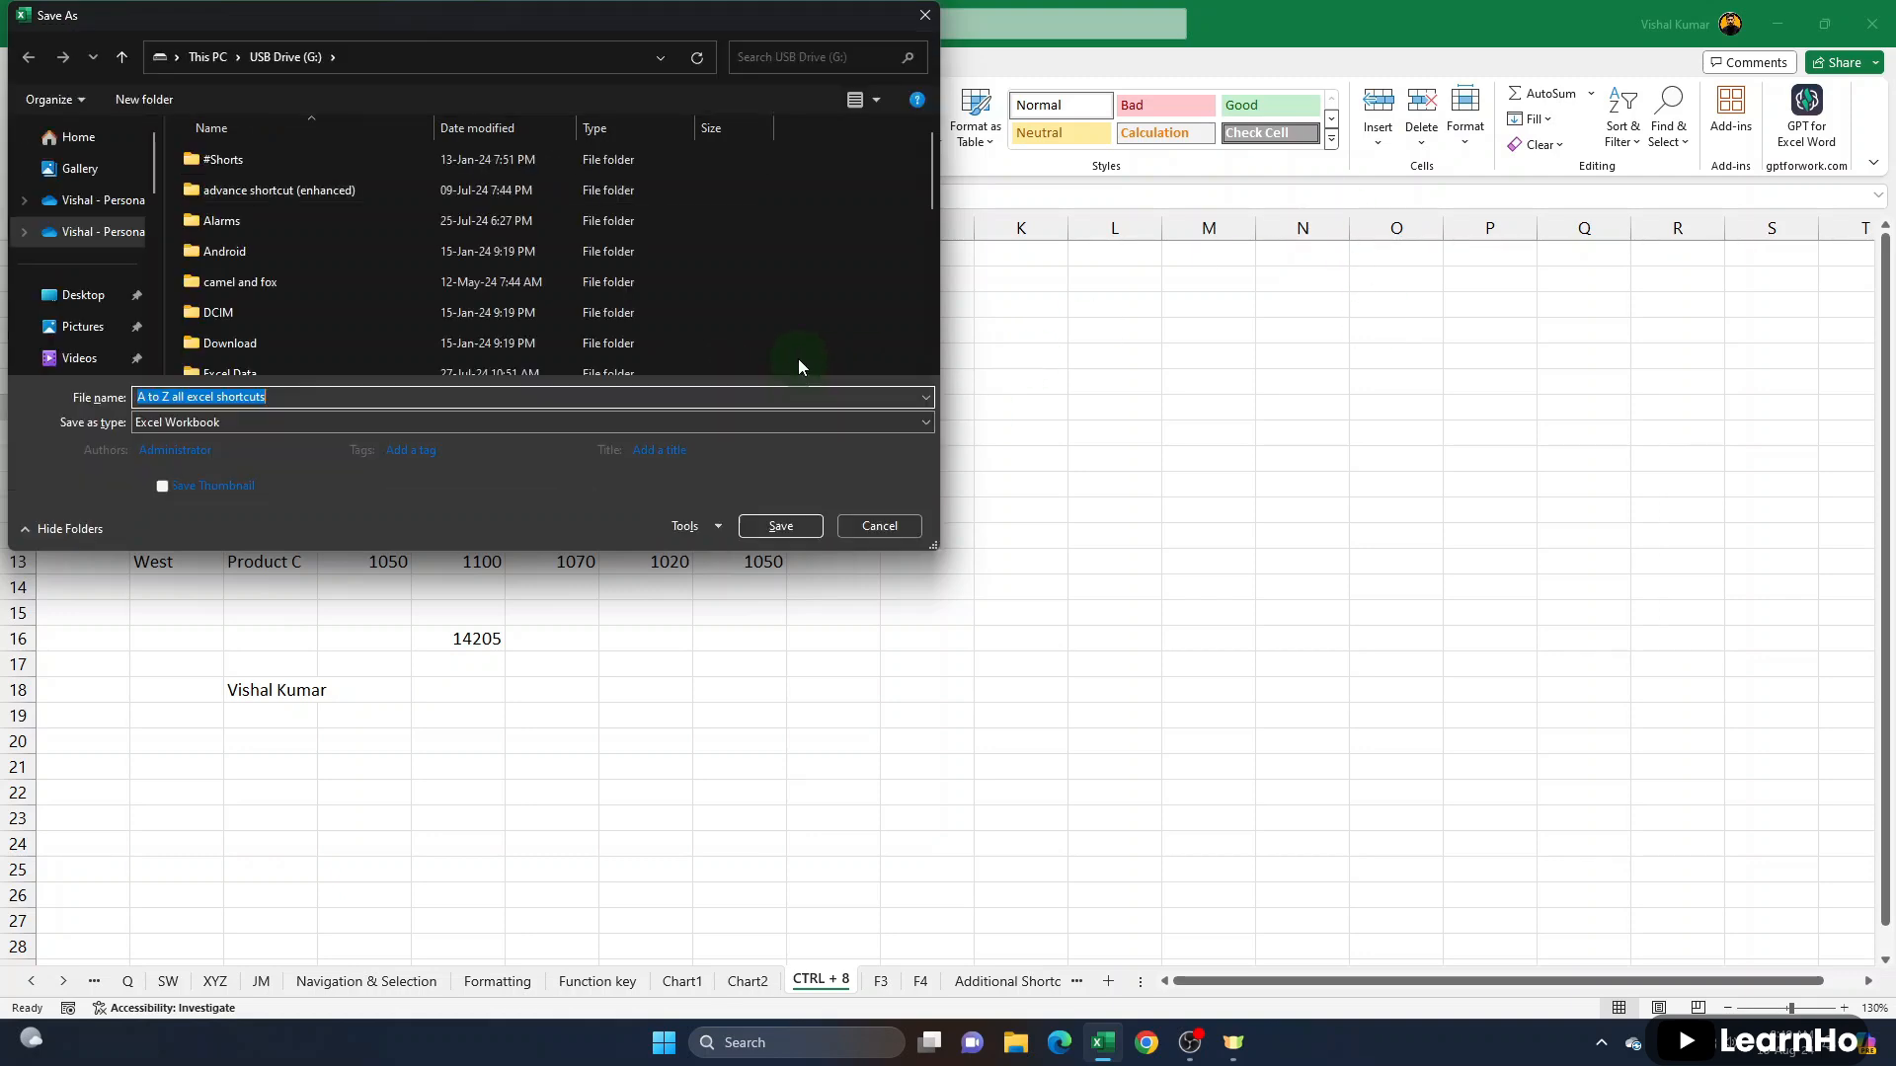
click(245, 421)
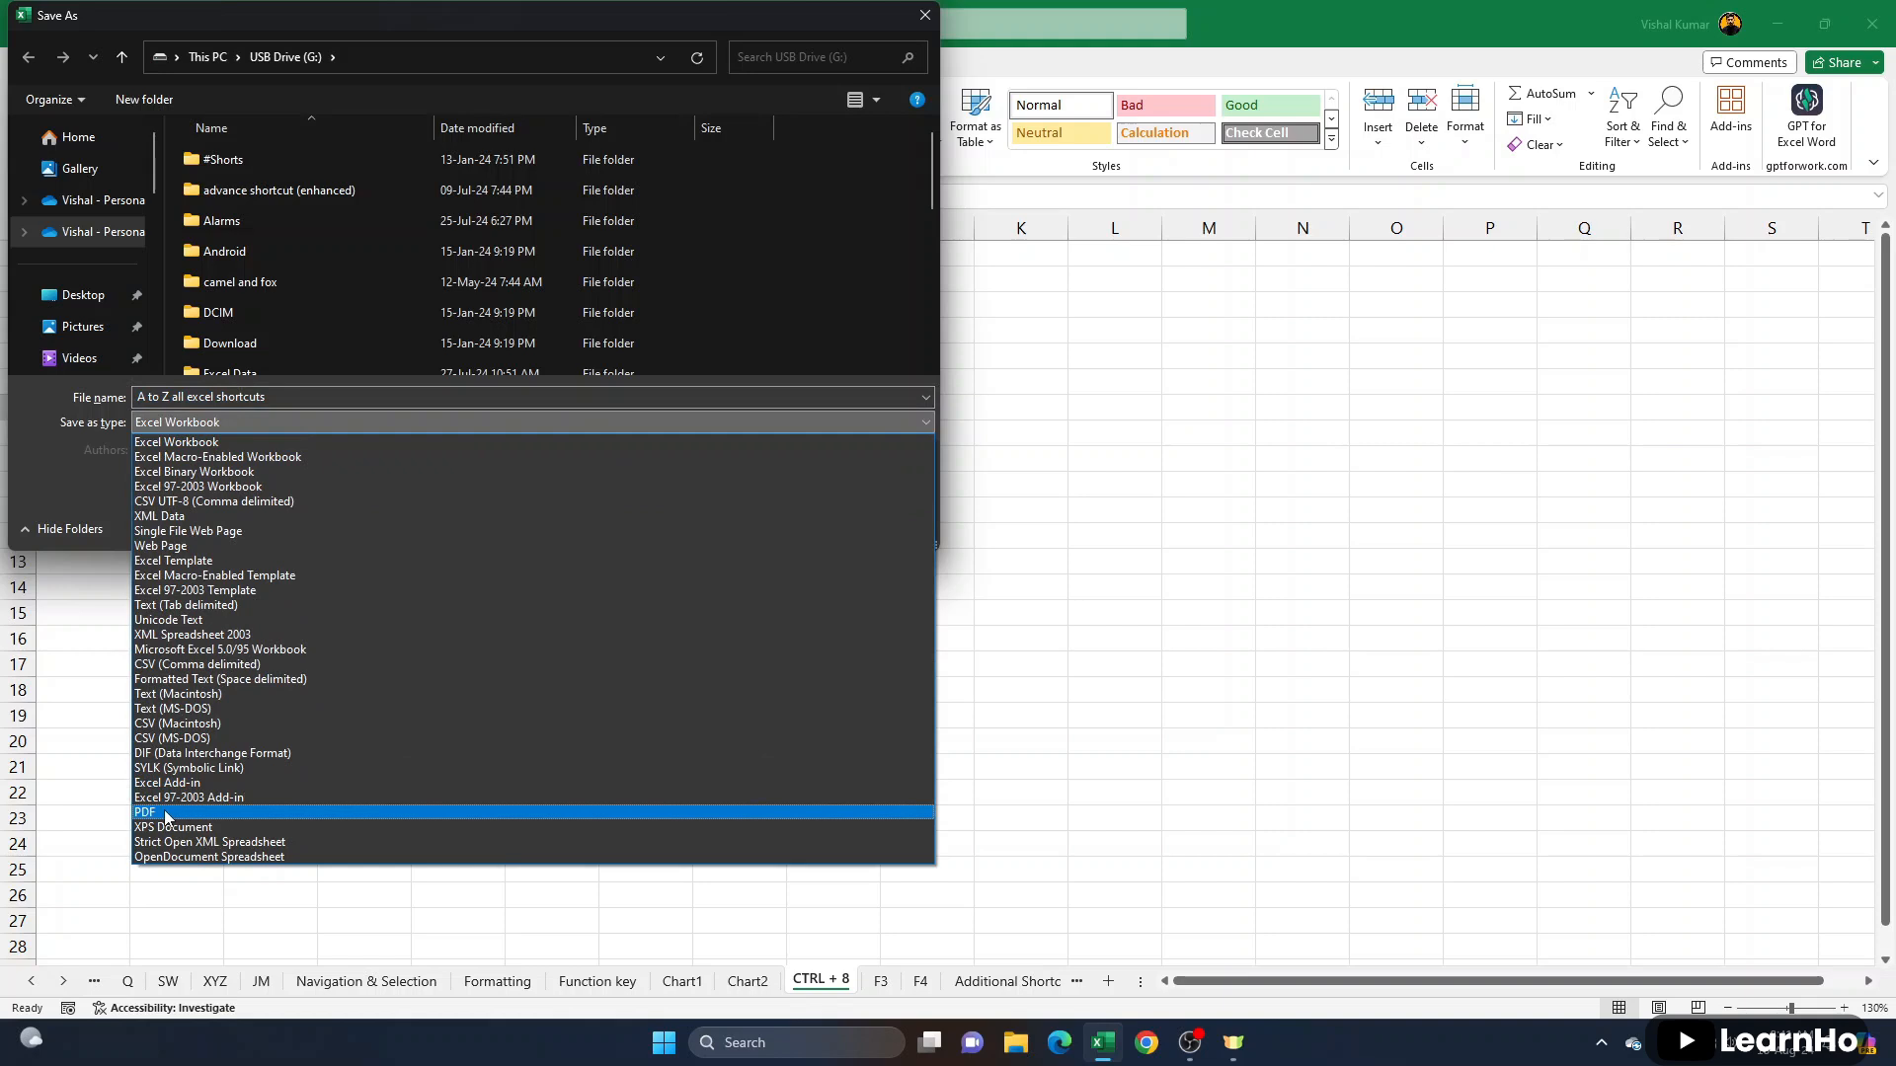
click(166, 813)
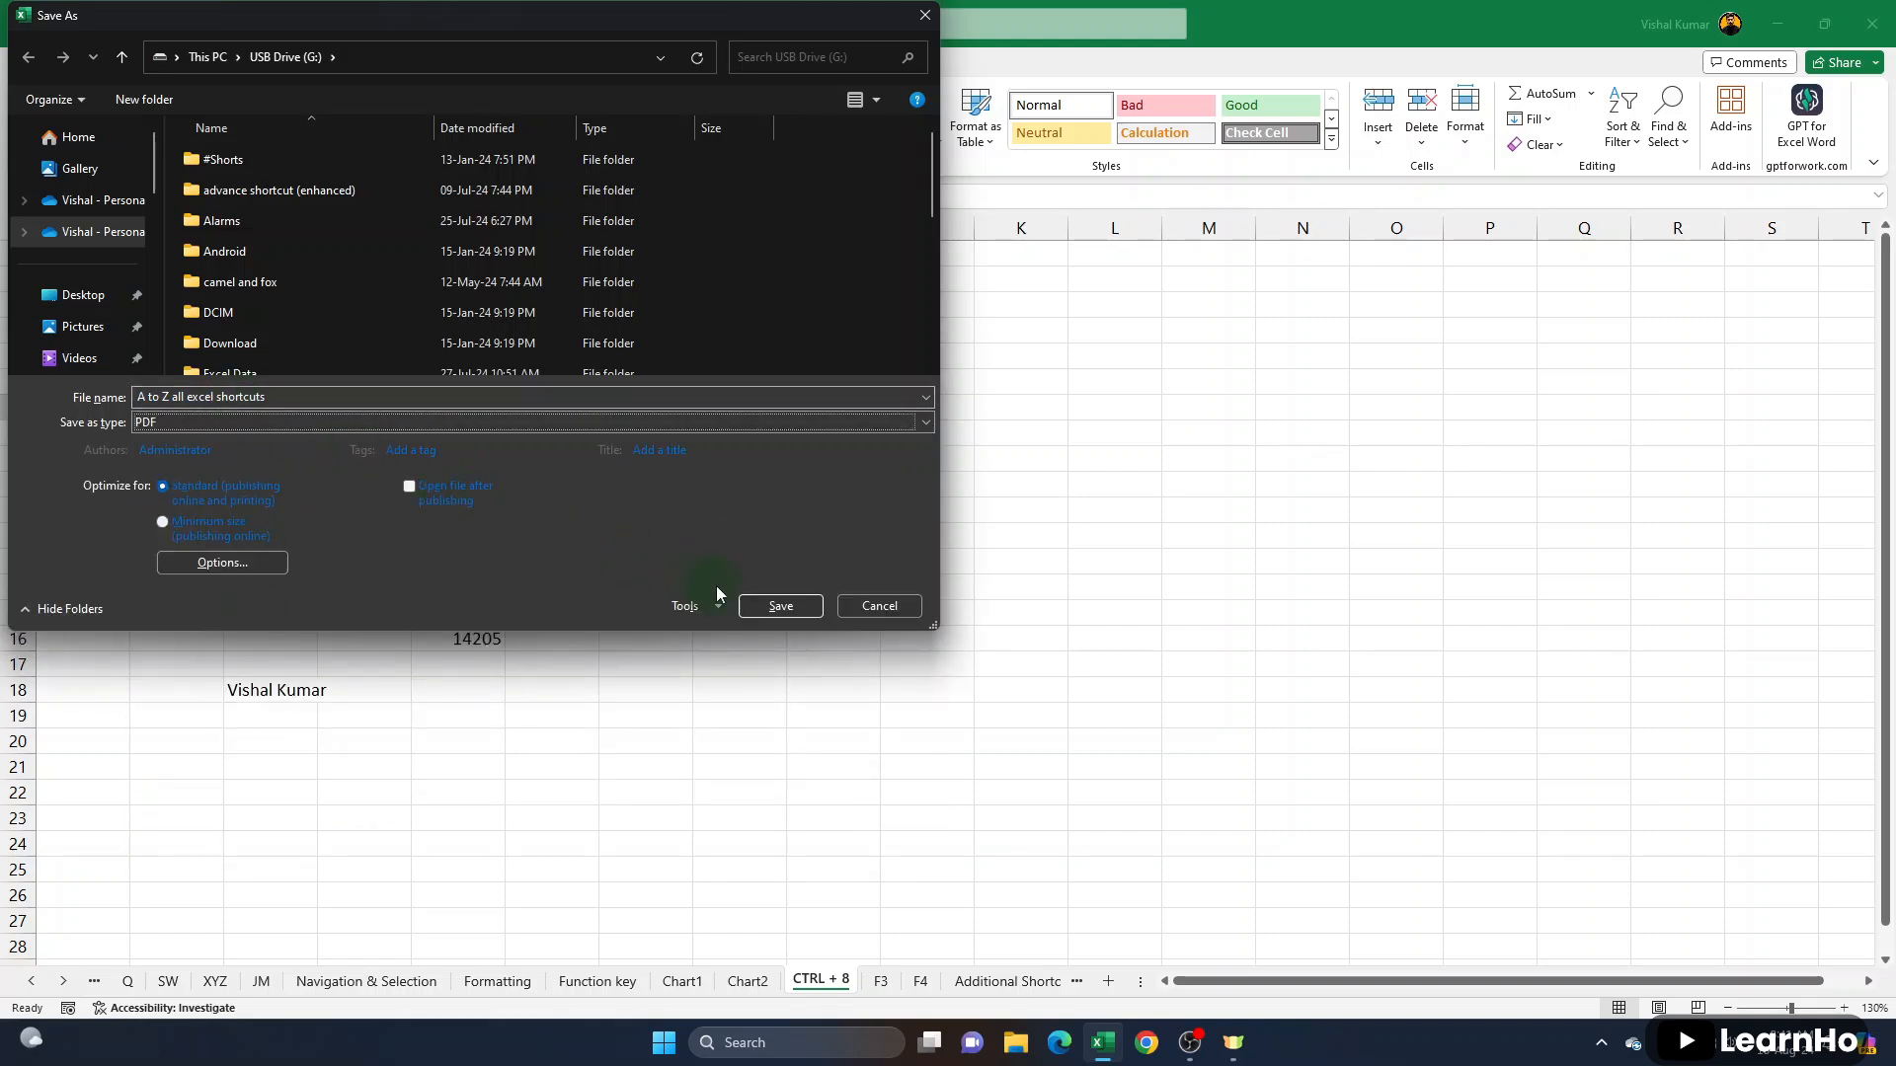
click(871, 609)
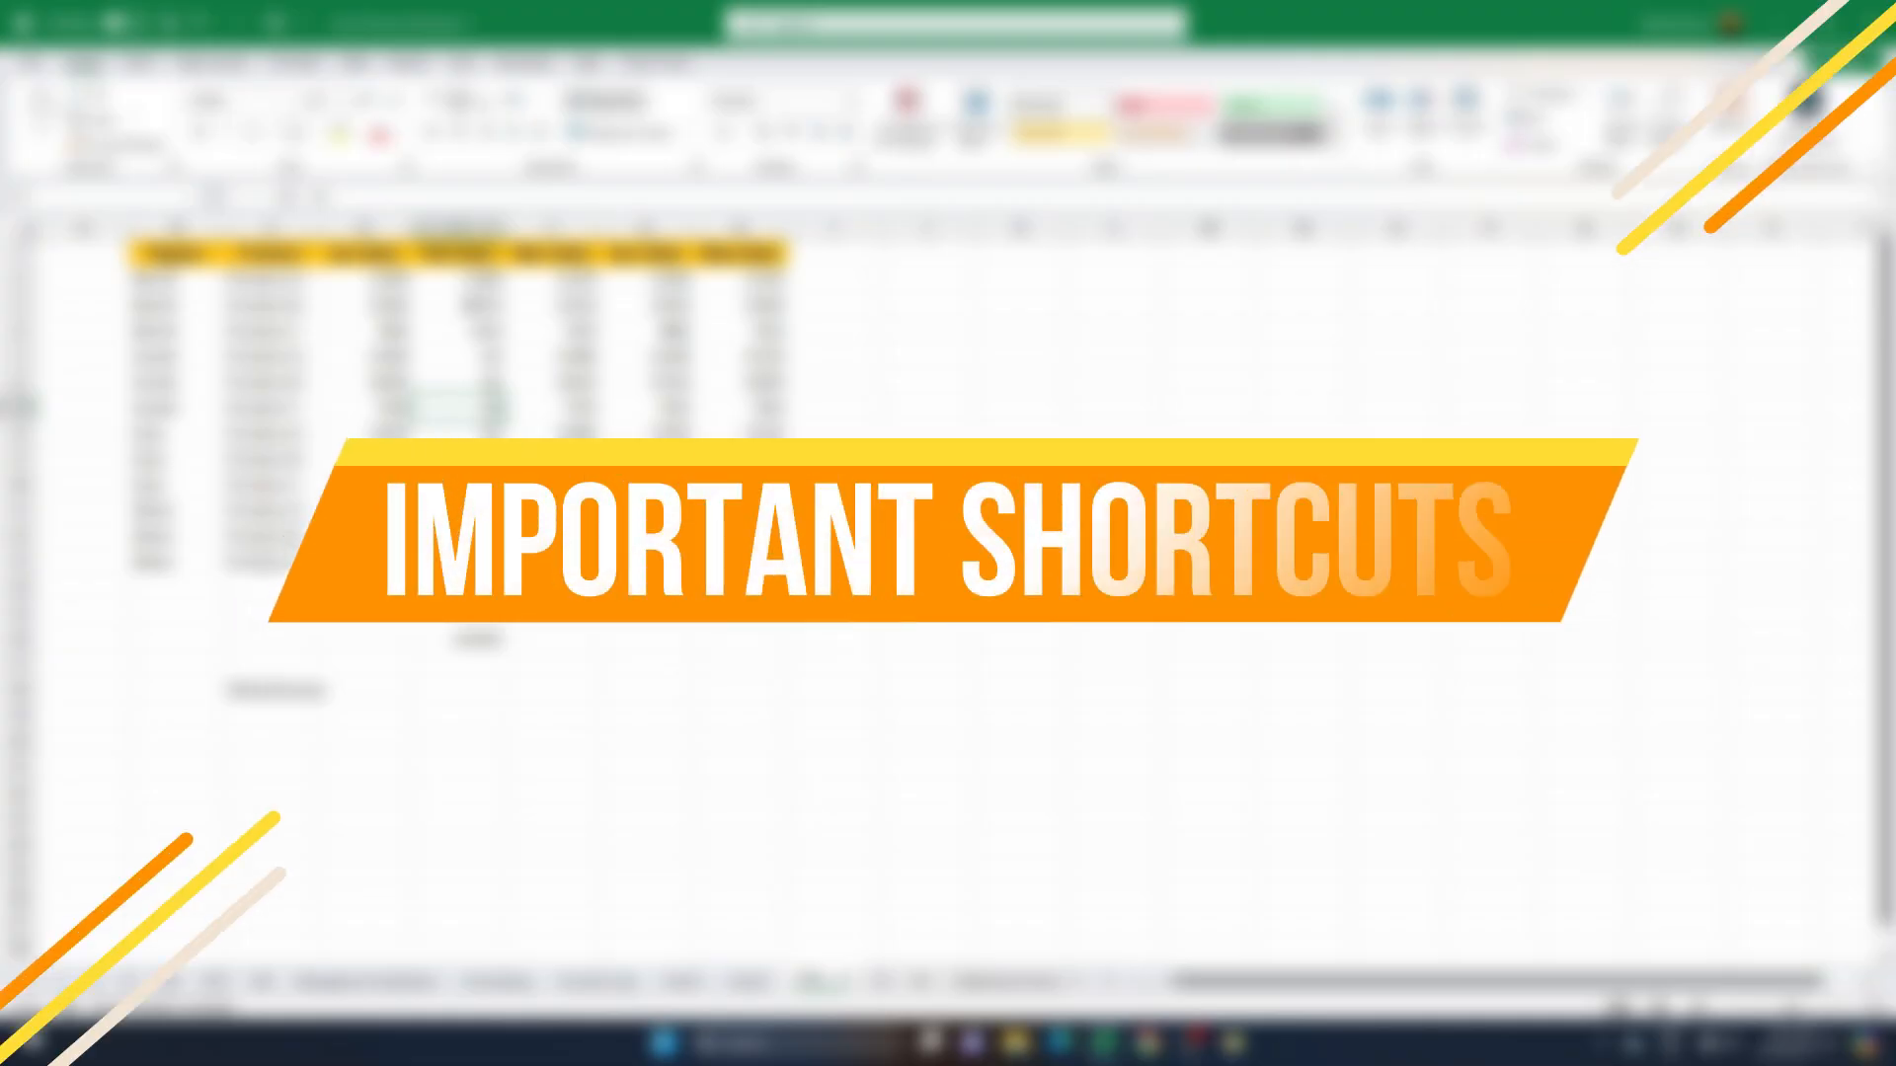
scroll(676, 382, down, 12)
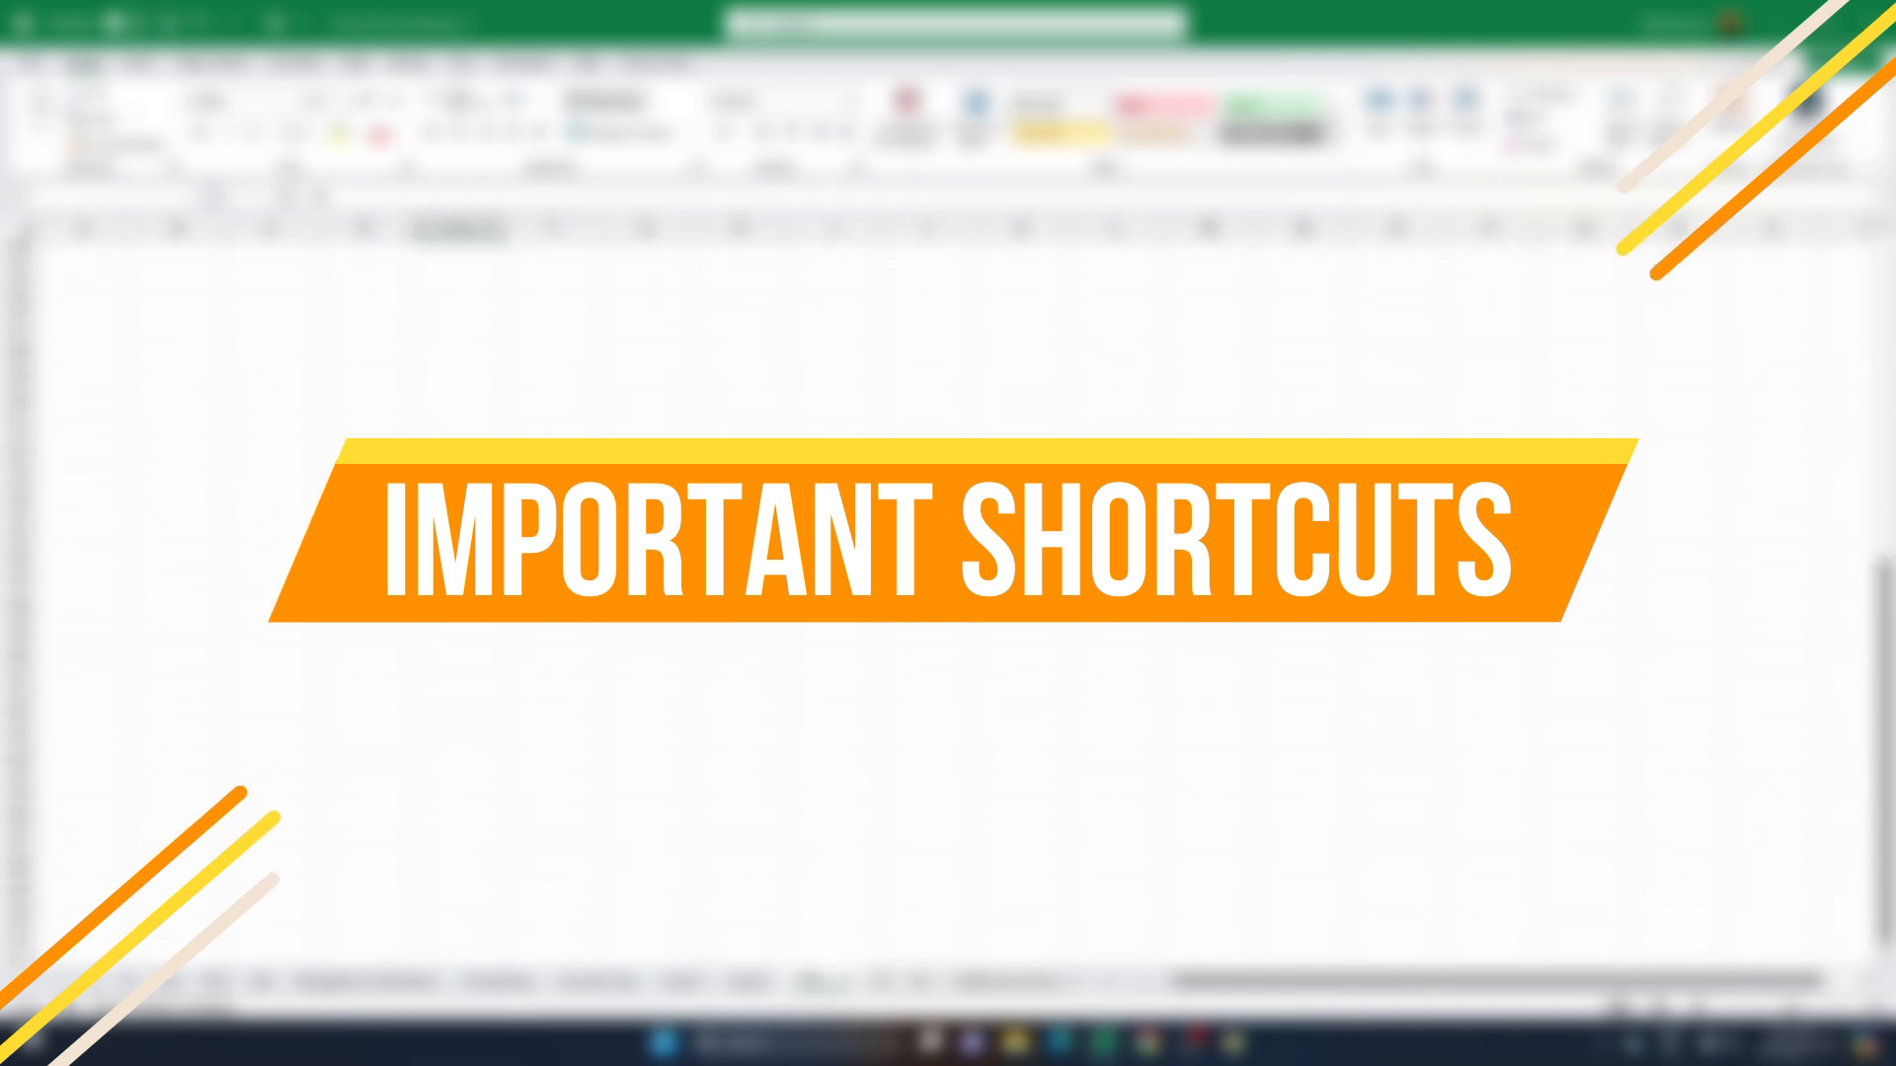
scroll(675, 382, up, 12)
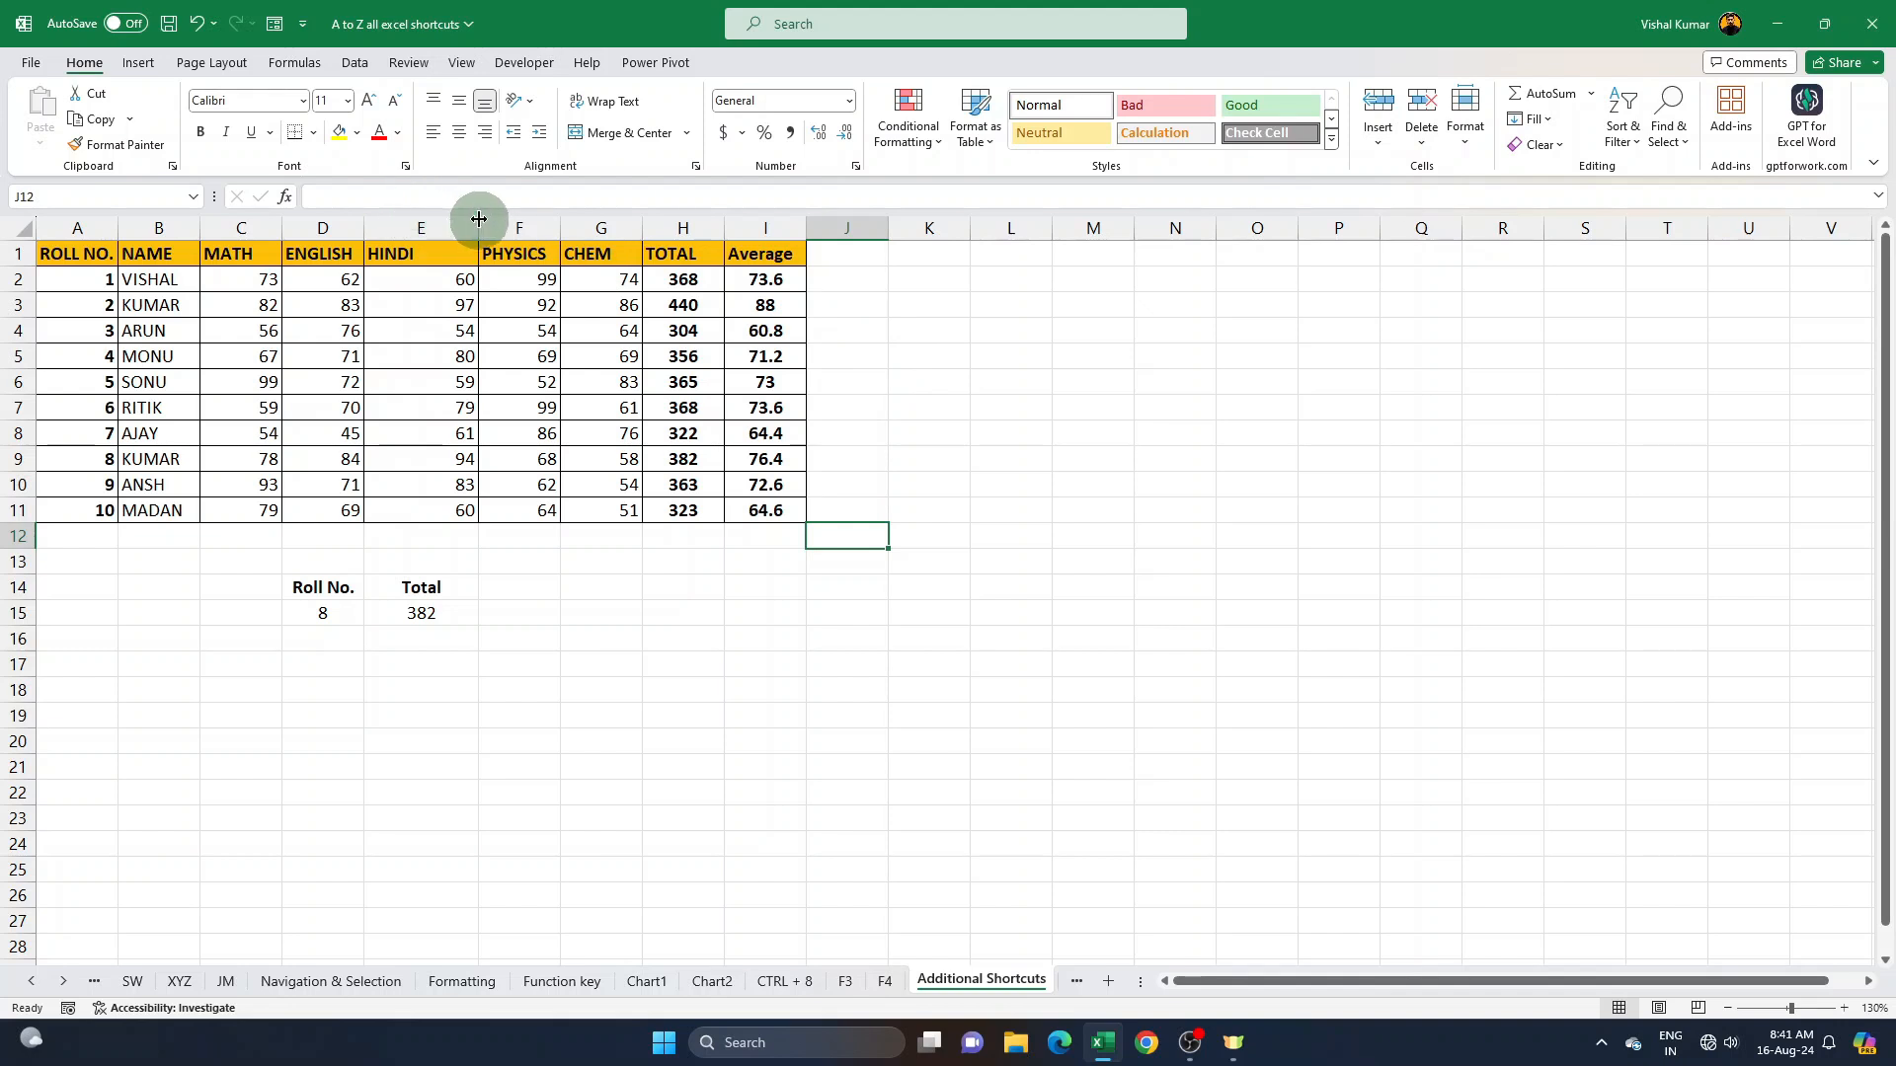
- Toggle the display of formulas on the Additional Shortcuts sheet on and off several times, ending with values shown
drag(108, 262, 1284, 893)
click(849, 507)
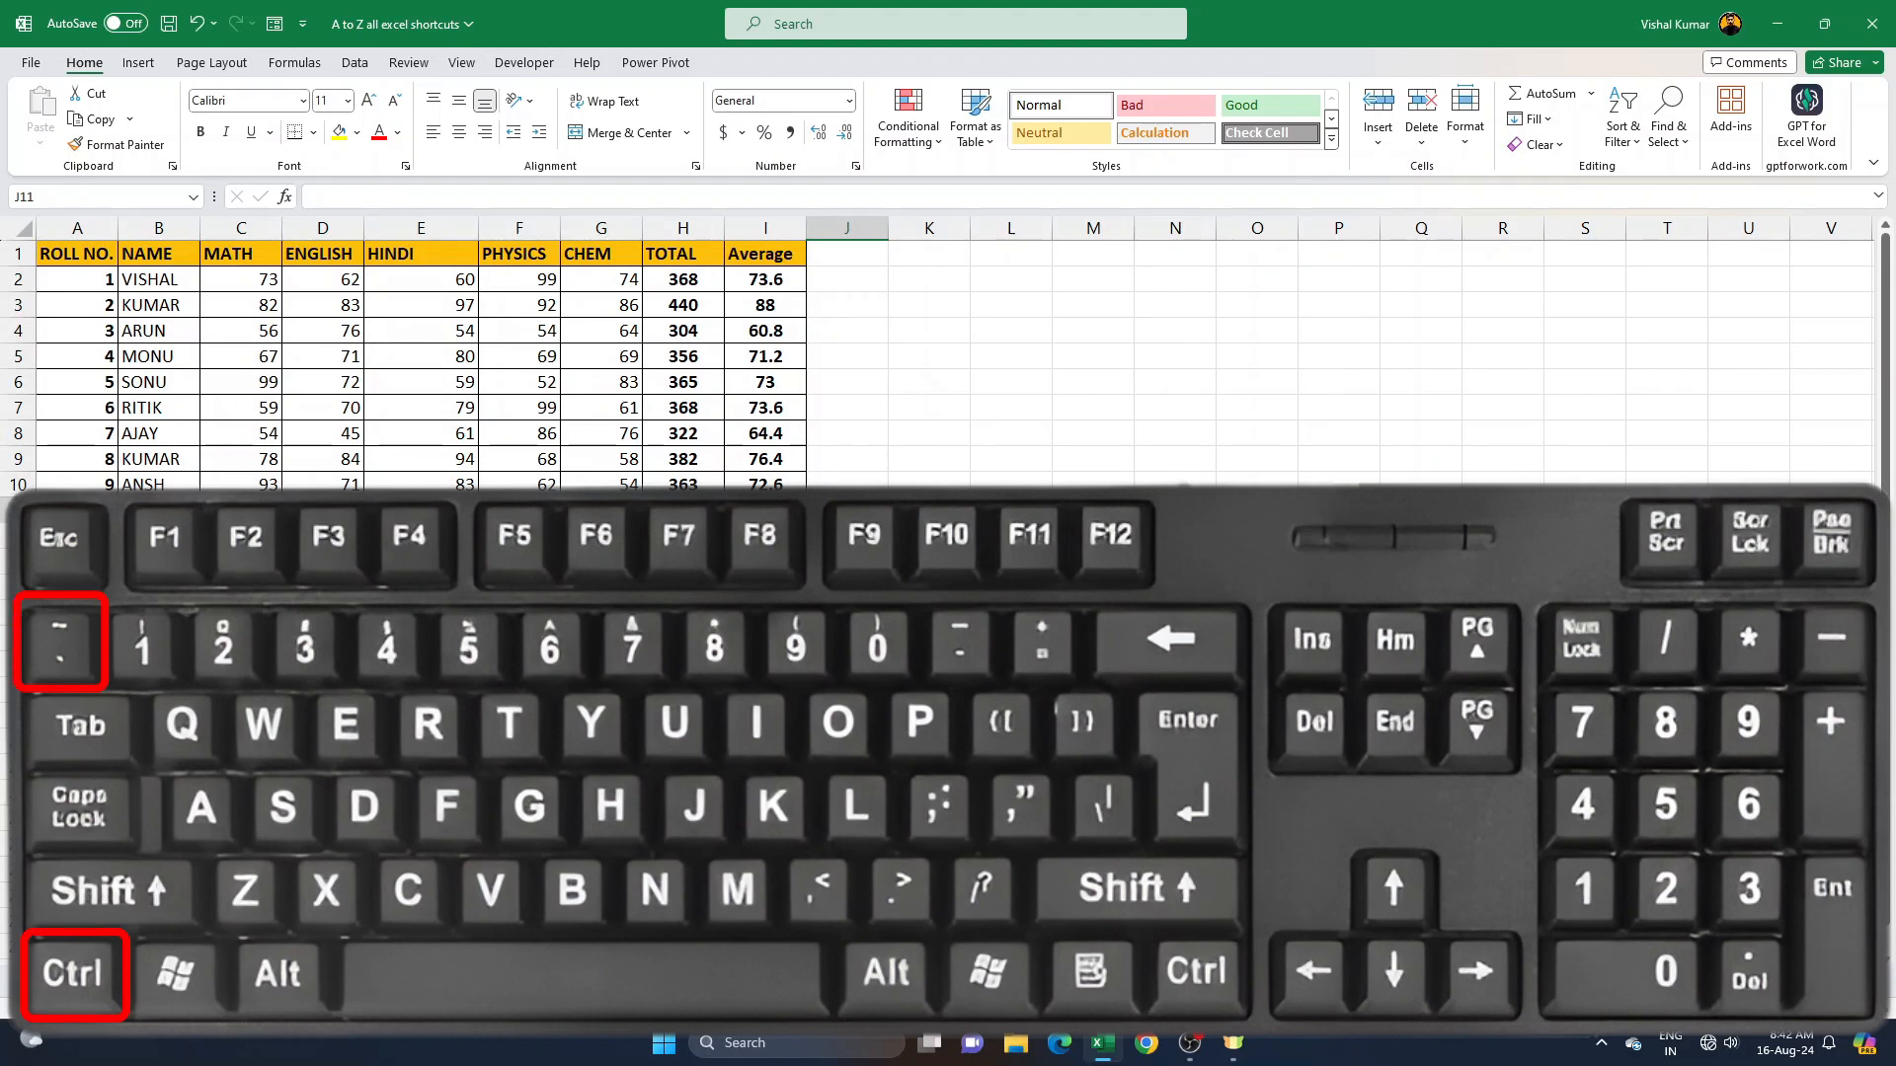
key(ctrl+grave)
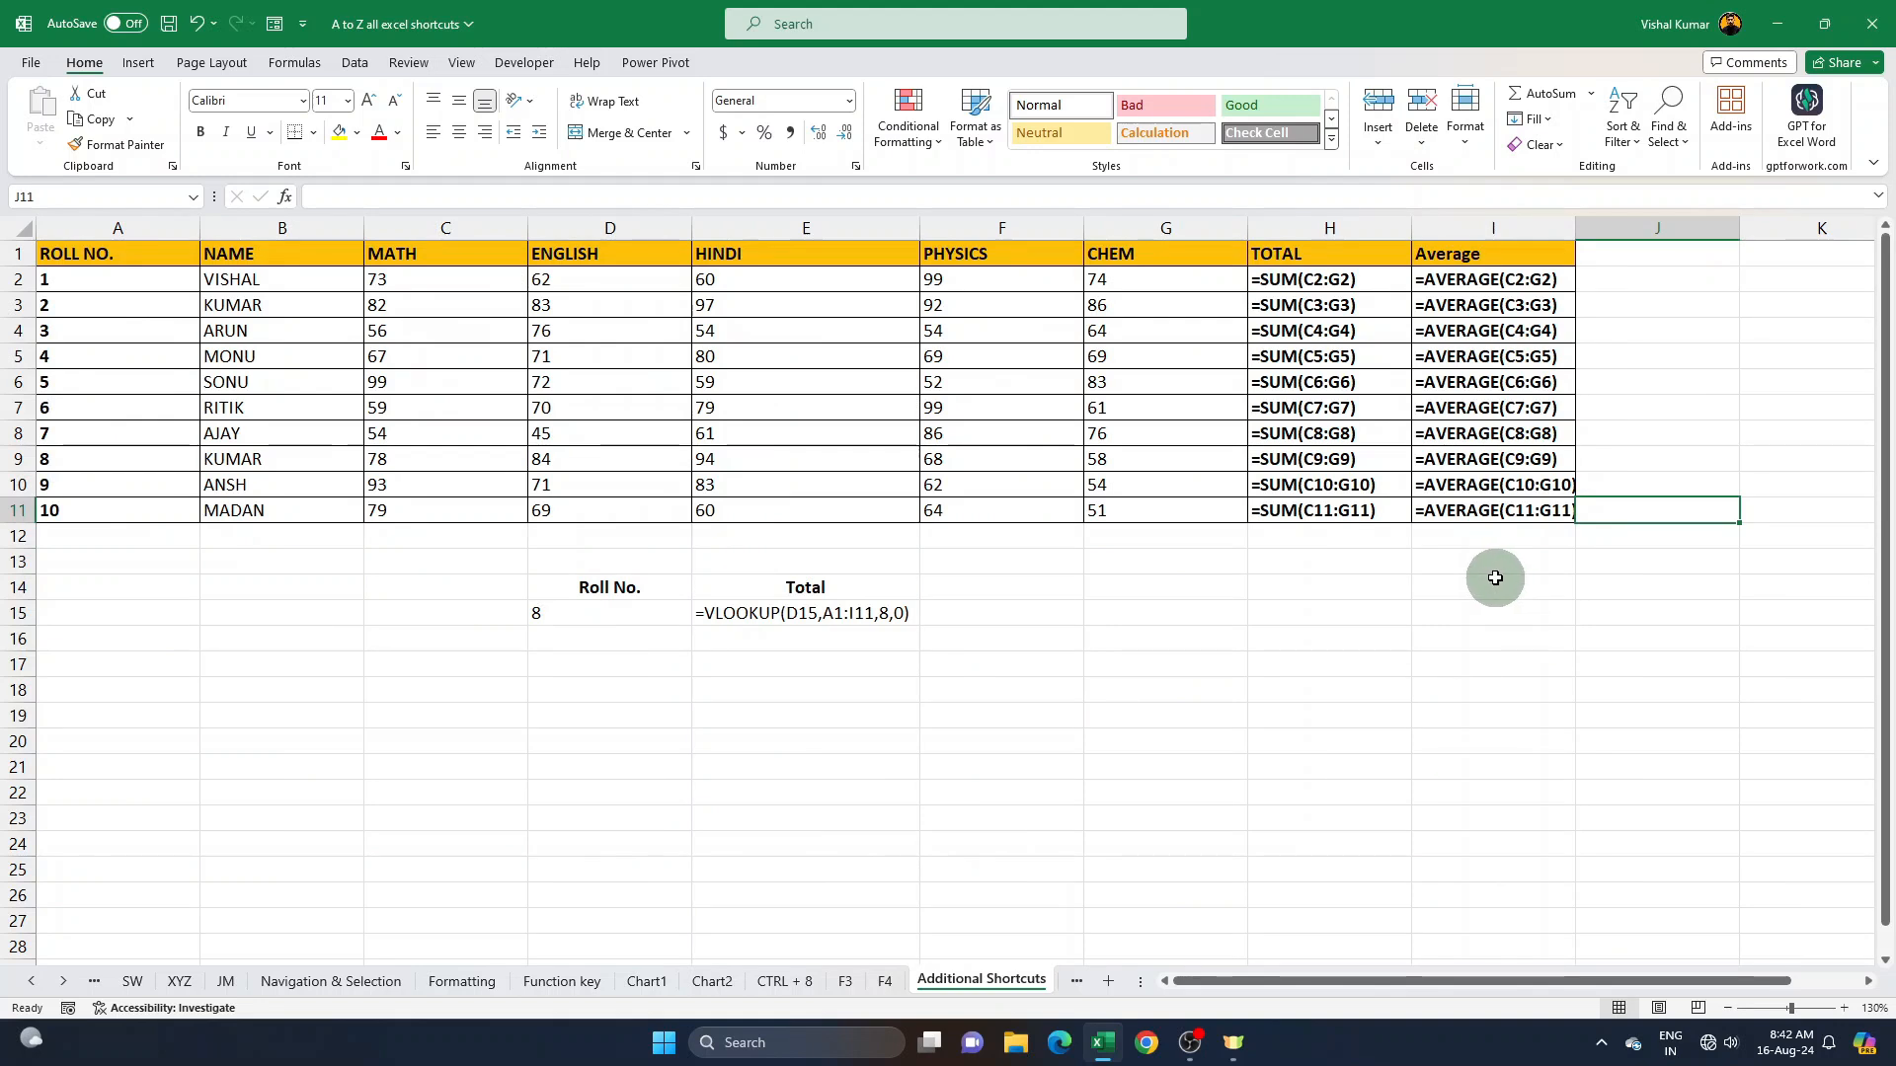
key(ctrl+grave)
key(ctrl+grave)
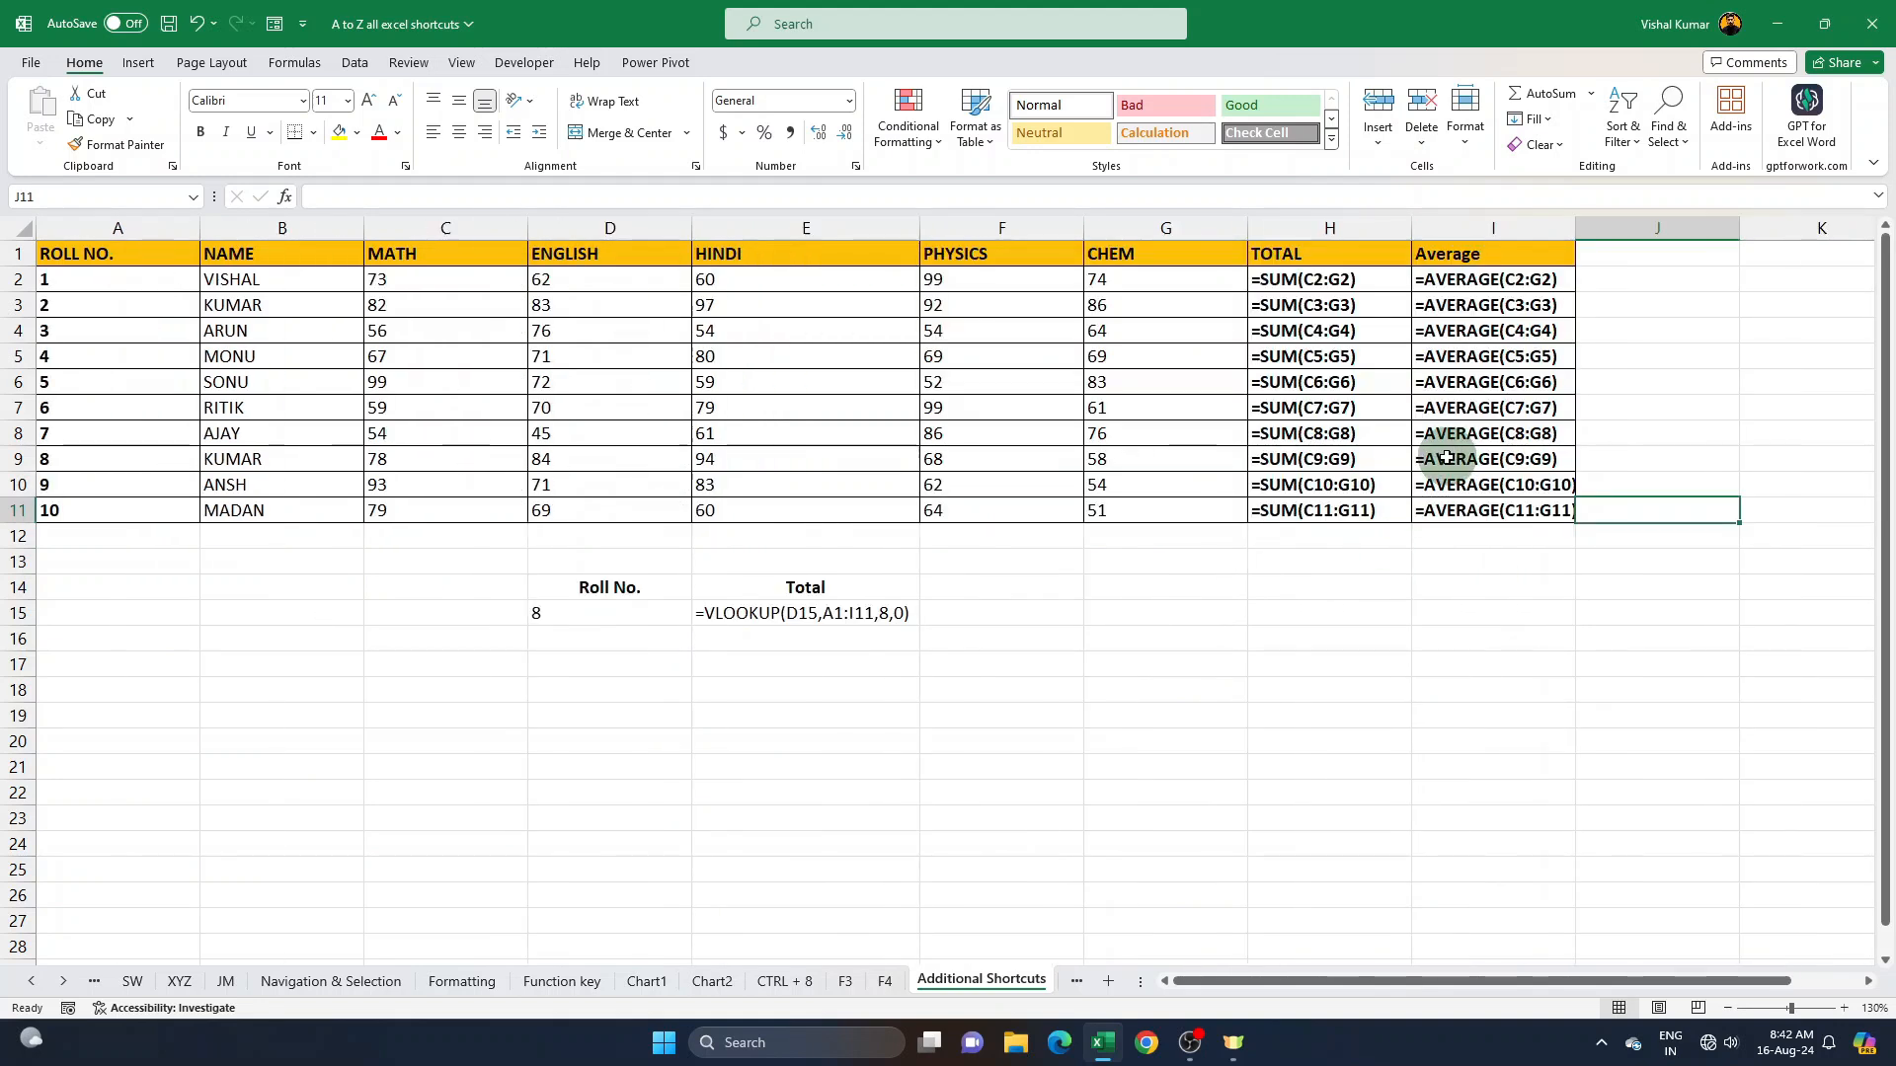
key(ctrl+grave)
key(ctrl+grave)
key(ctrl+grave)
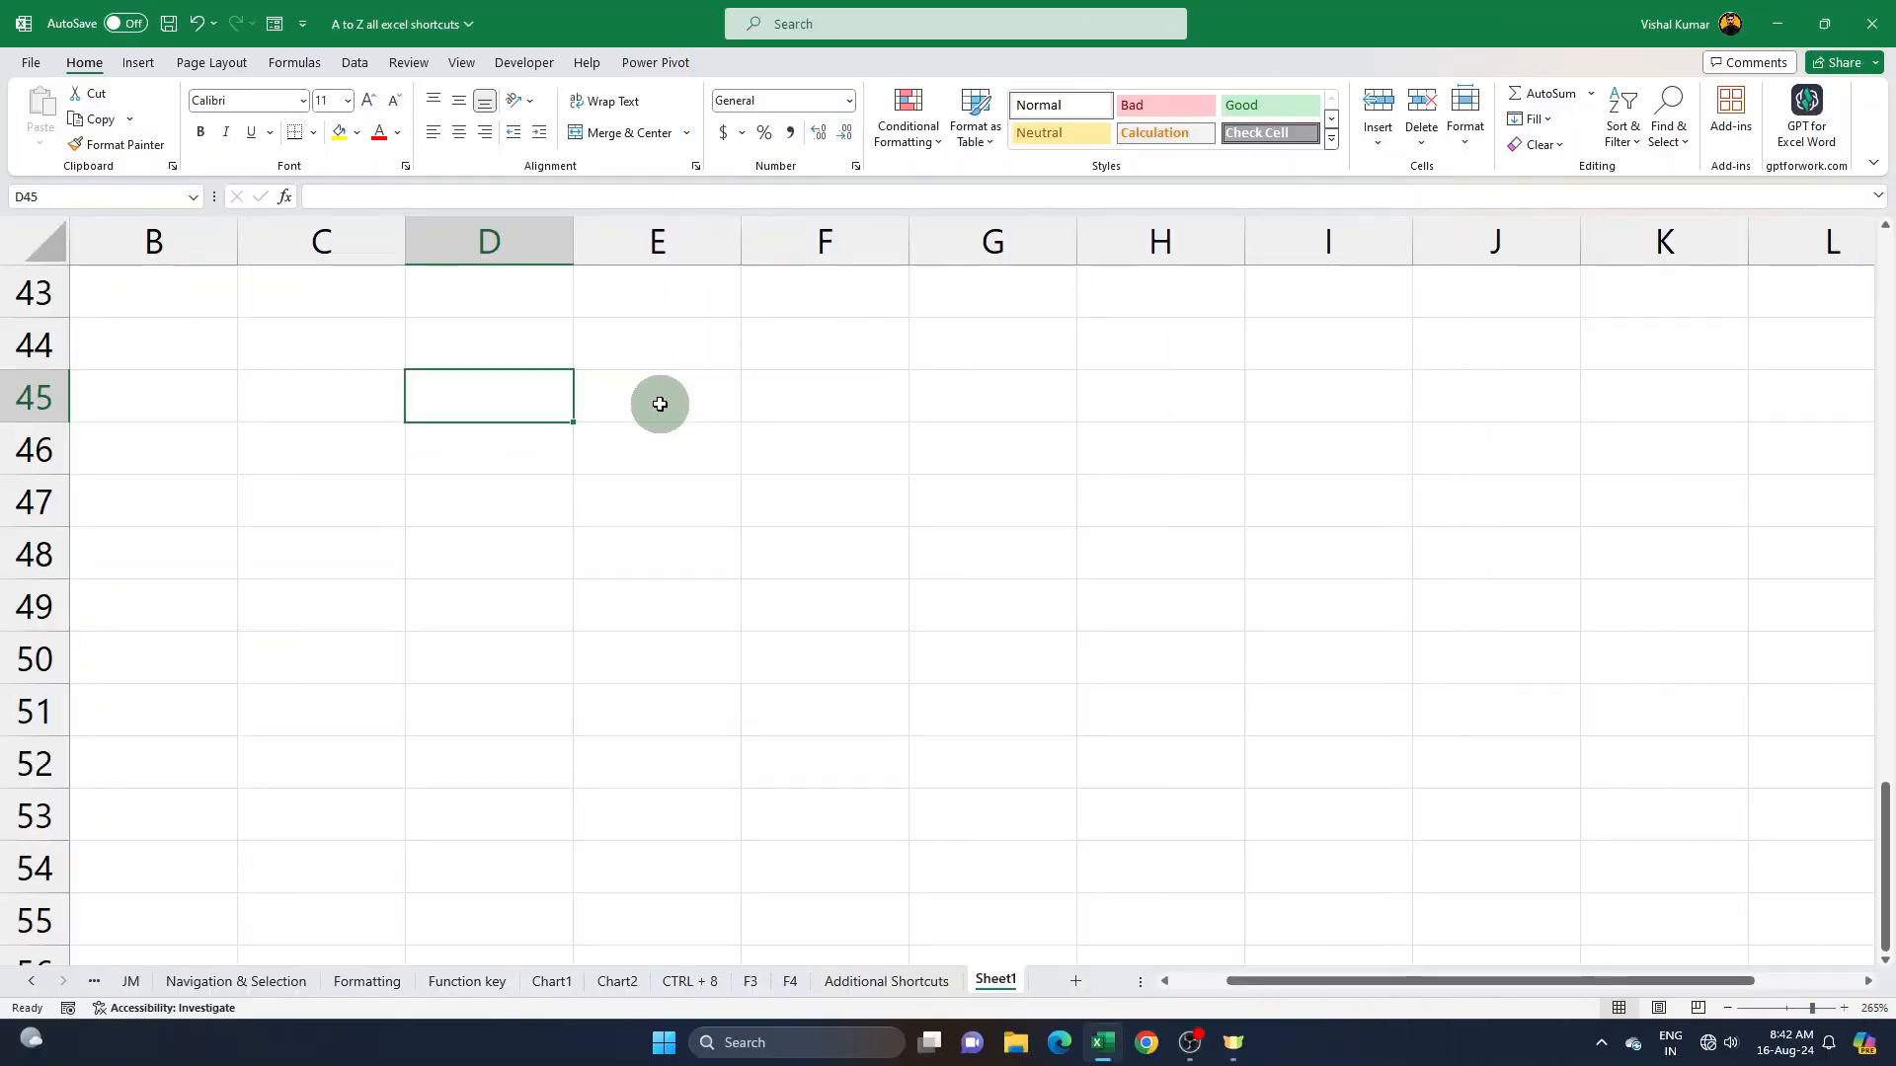
- Insert the current date 16-08-2024 in D45 and the current time 8:42 AM in D46 of Sheet1
key(ctrl+semicolon)
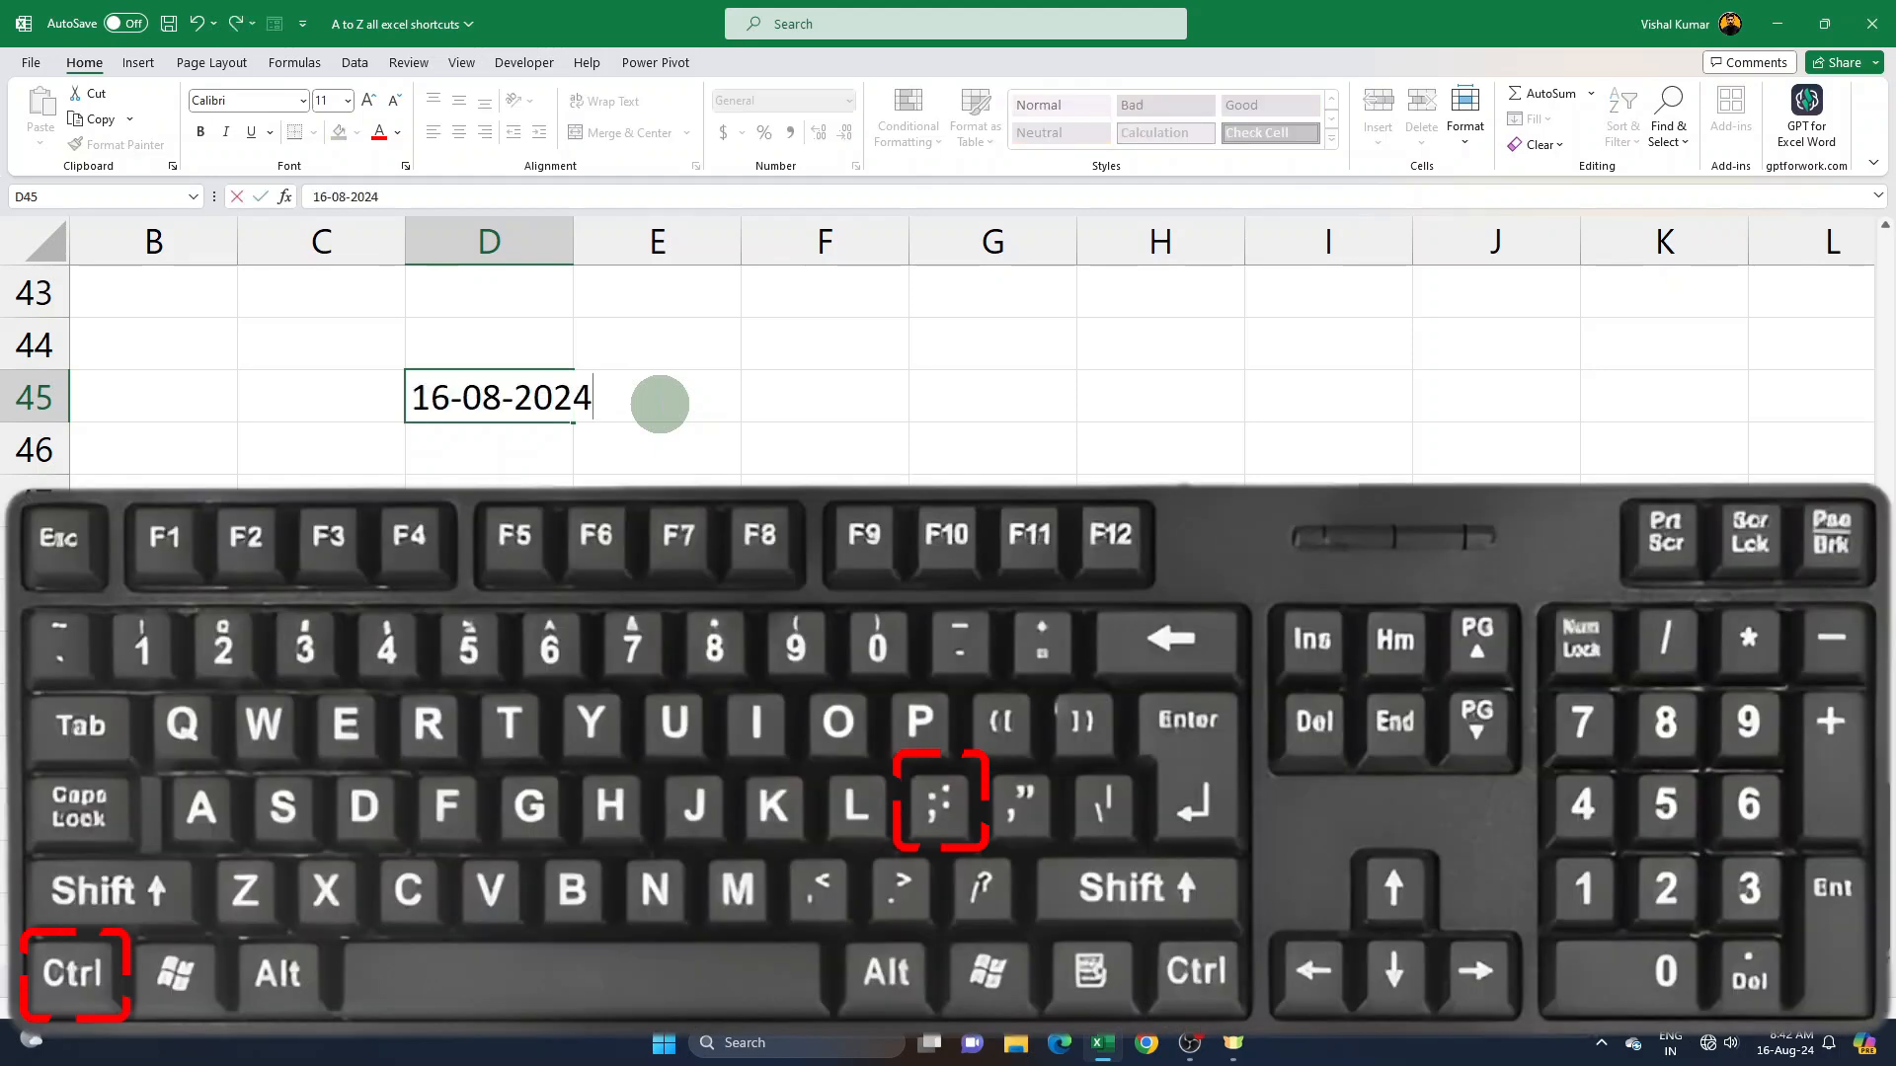
key(Return)
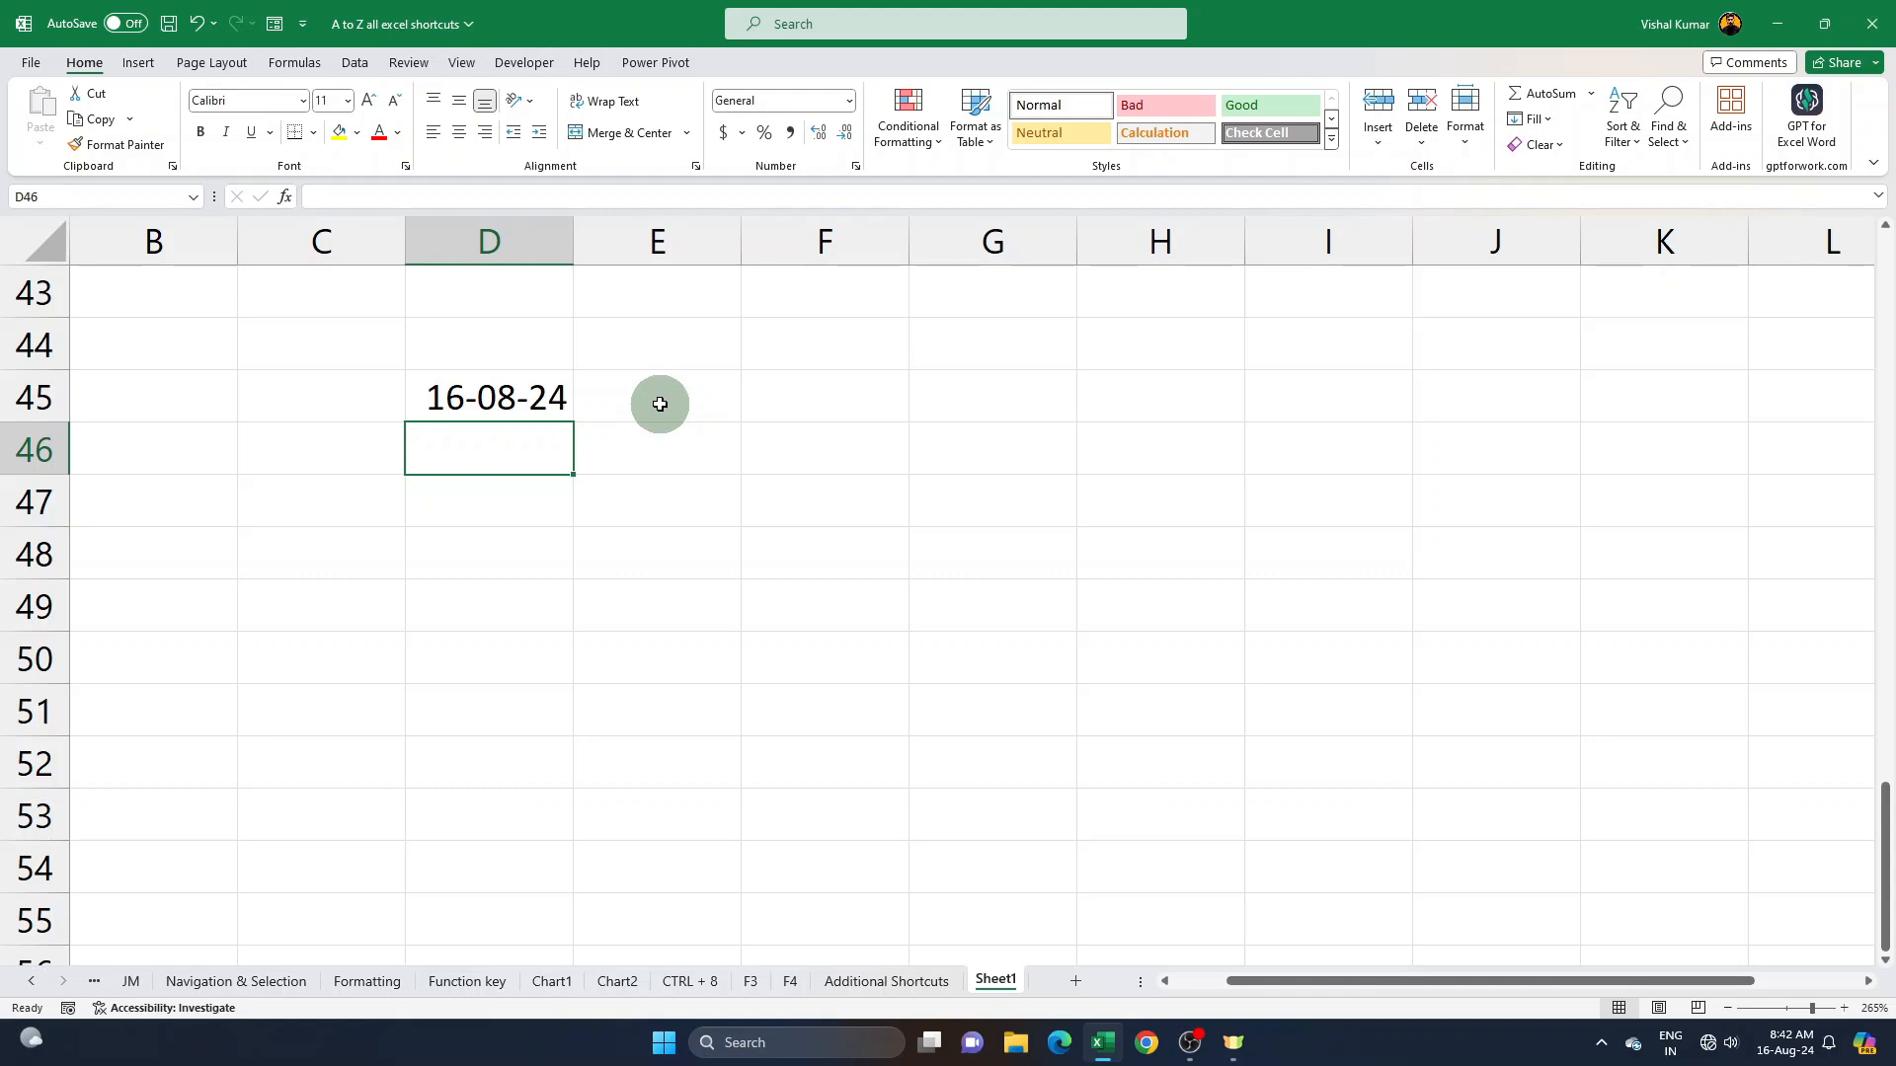
key(ctrl+shift+semicolon)
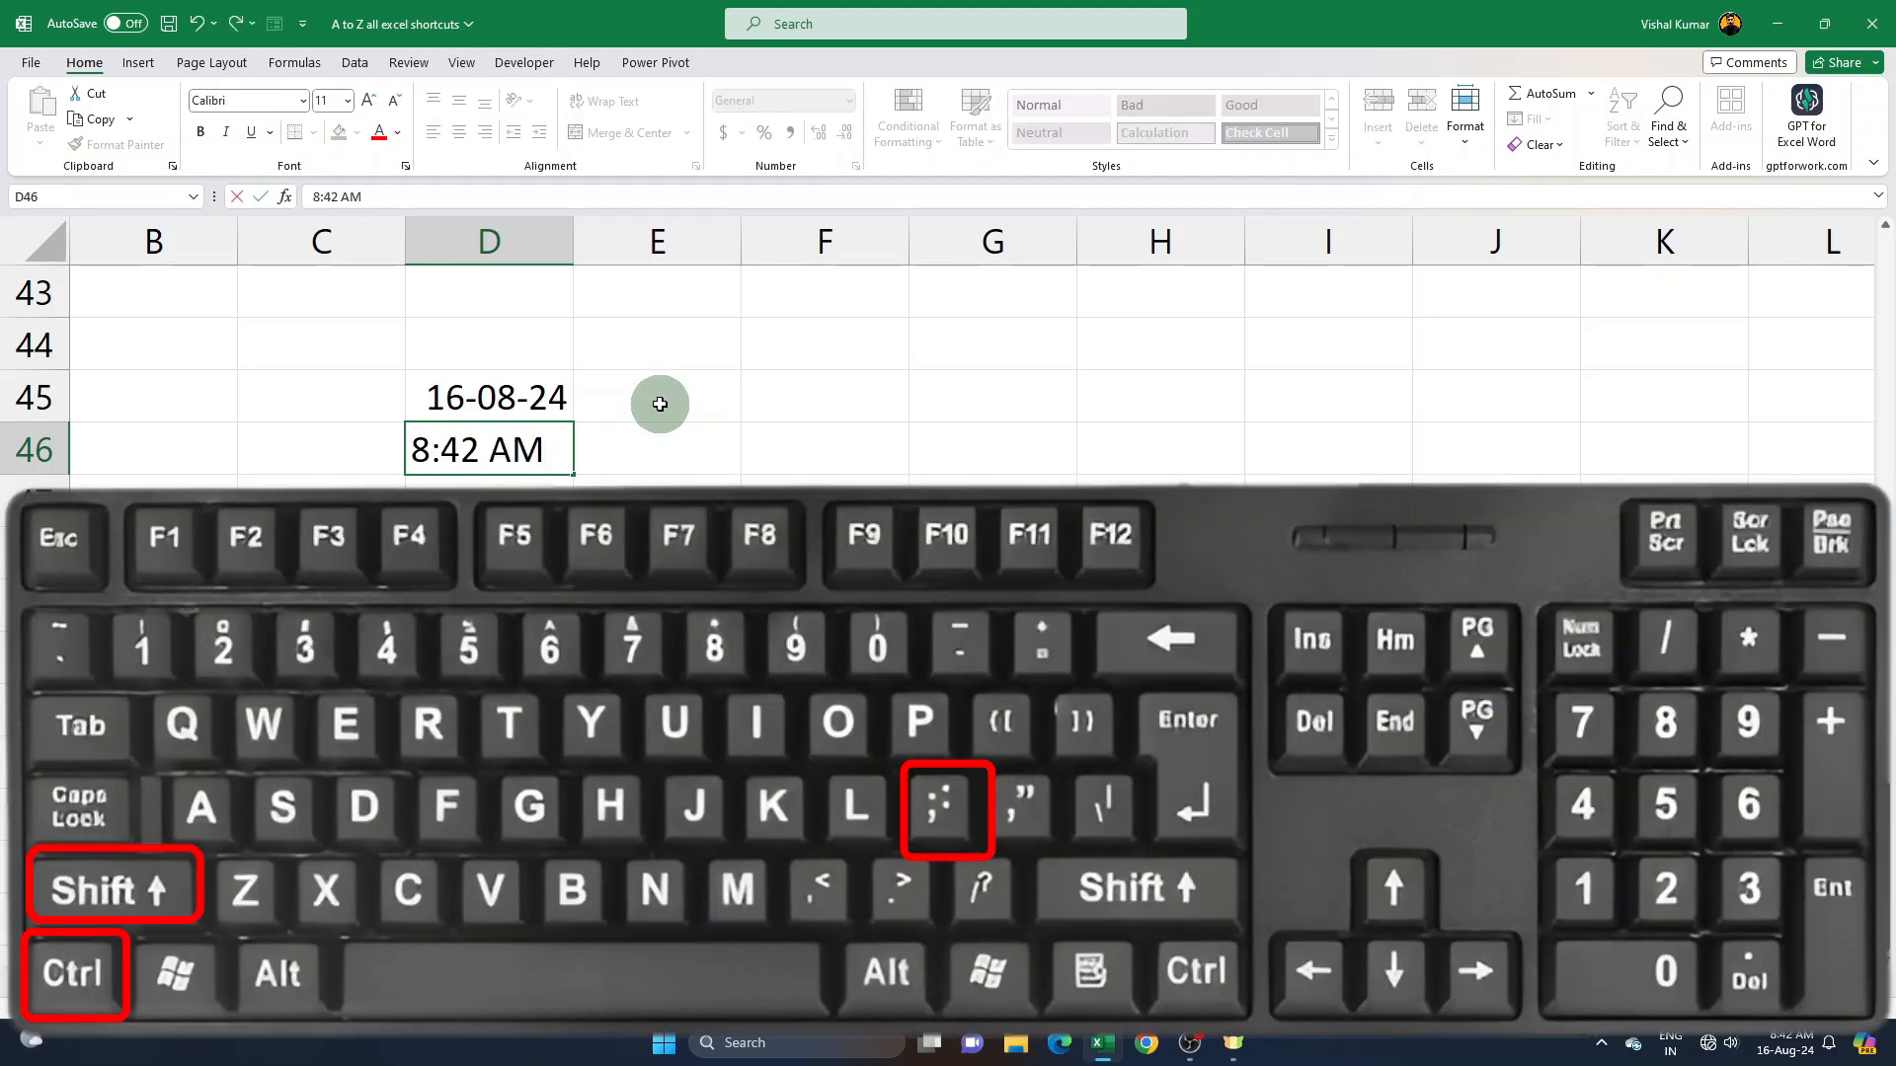
key(Return)
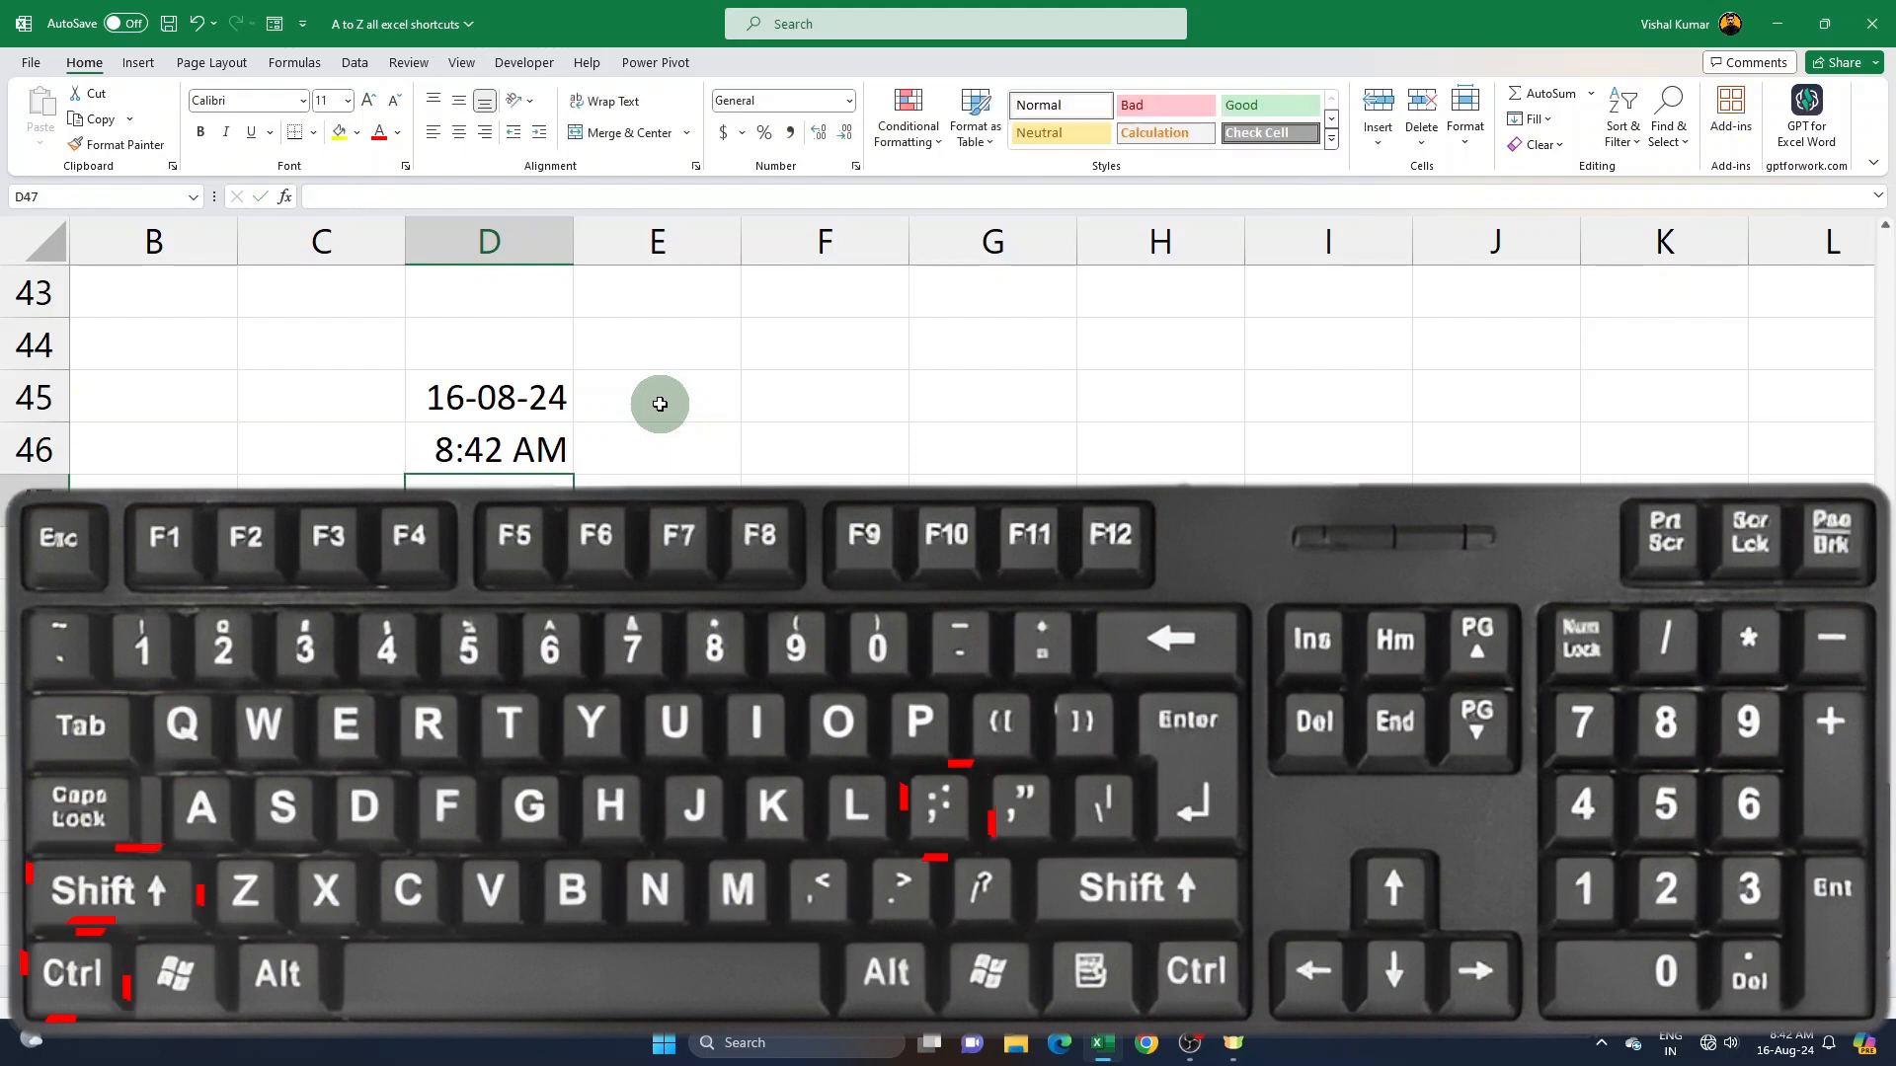
- Clear the dollar and percentage values in G4:H8 on the Navigation & Selection sheet
scroll(764, 939, up, 7)
click(928, 981)
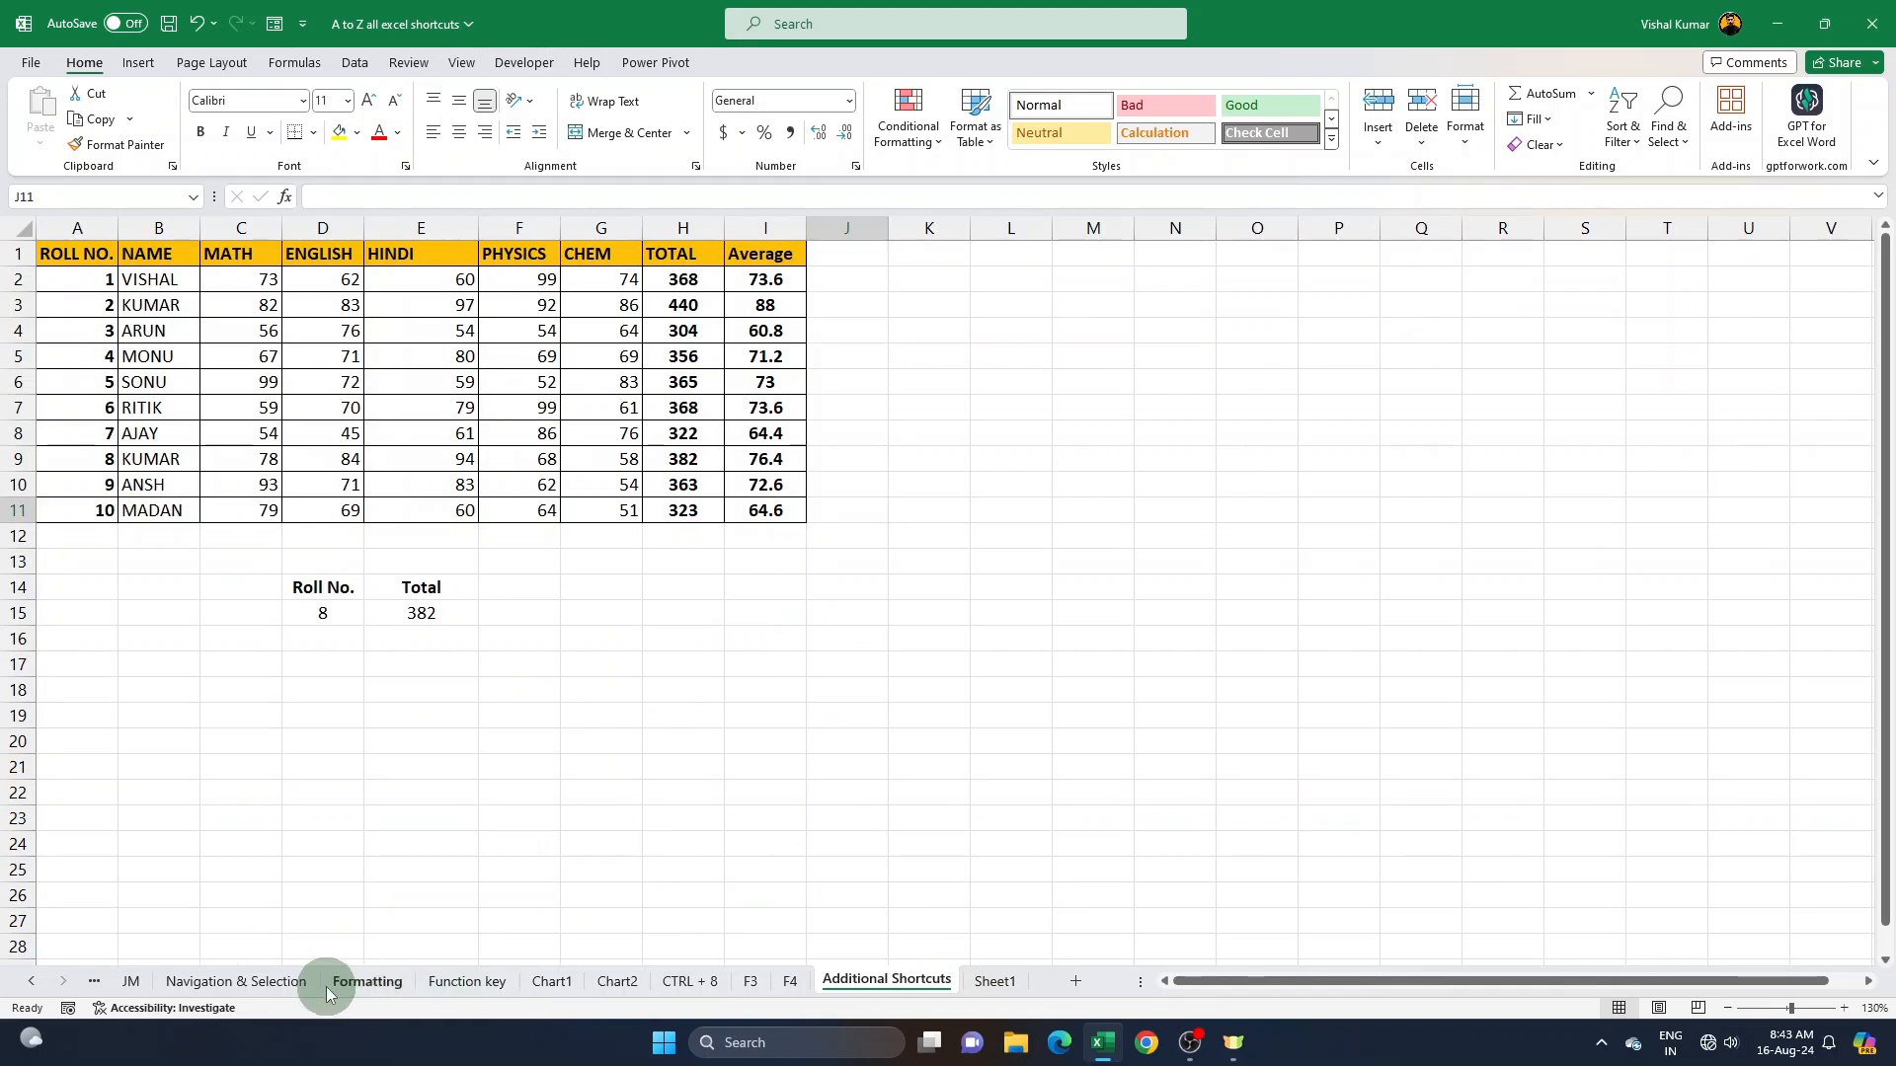
click(367, 981)
click(247, 982)
scroll(377, 887, up, 8)
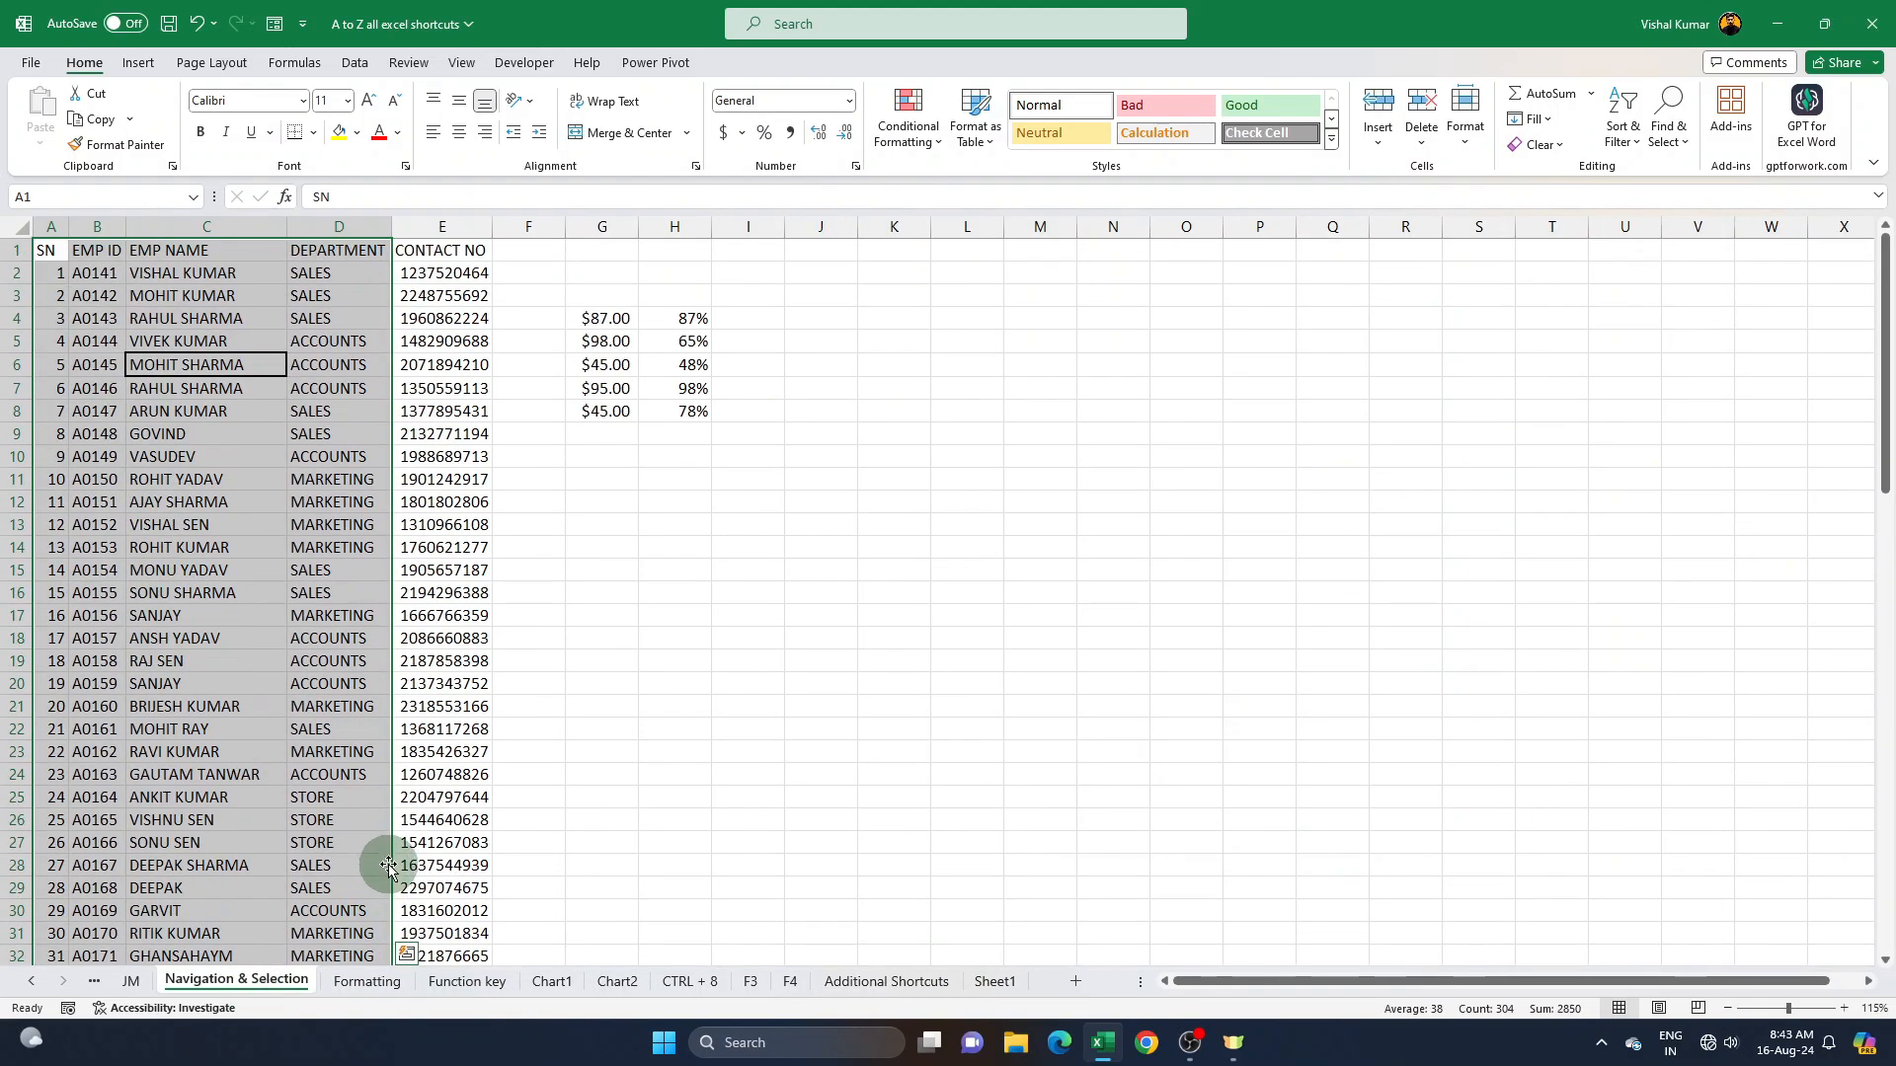
click(338, 390)
drag(598, 301, 755, 472)
key(Delete)
- Turn on filters for the employee table and filter the DEPARTMENT column to show only SALES
click(353, 383)
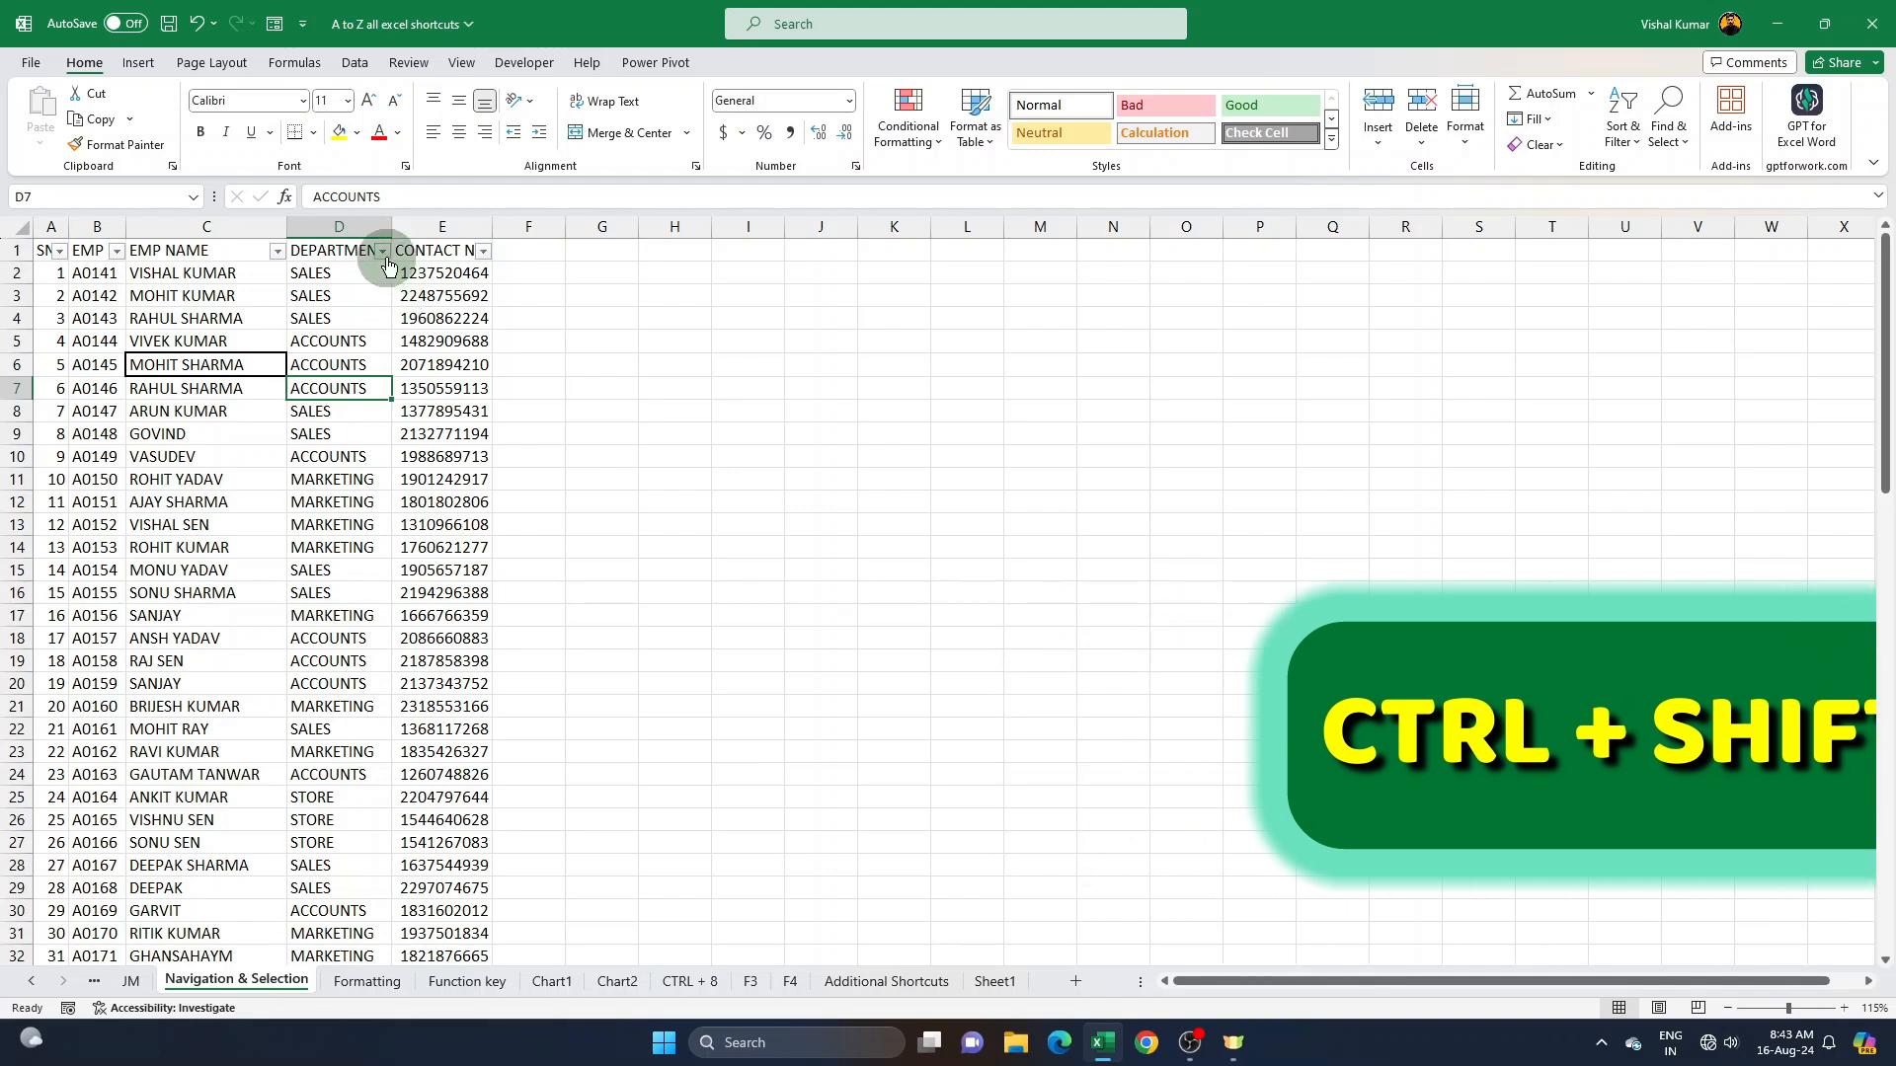
click(383, 252)
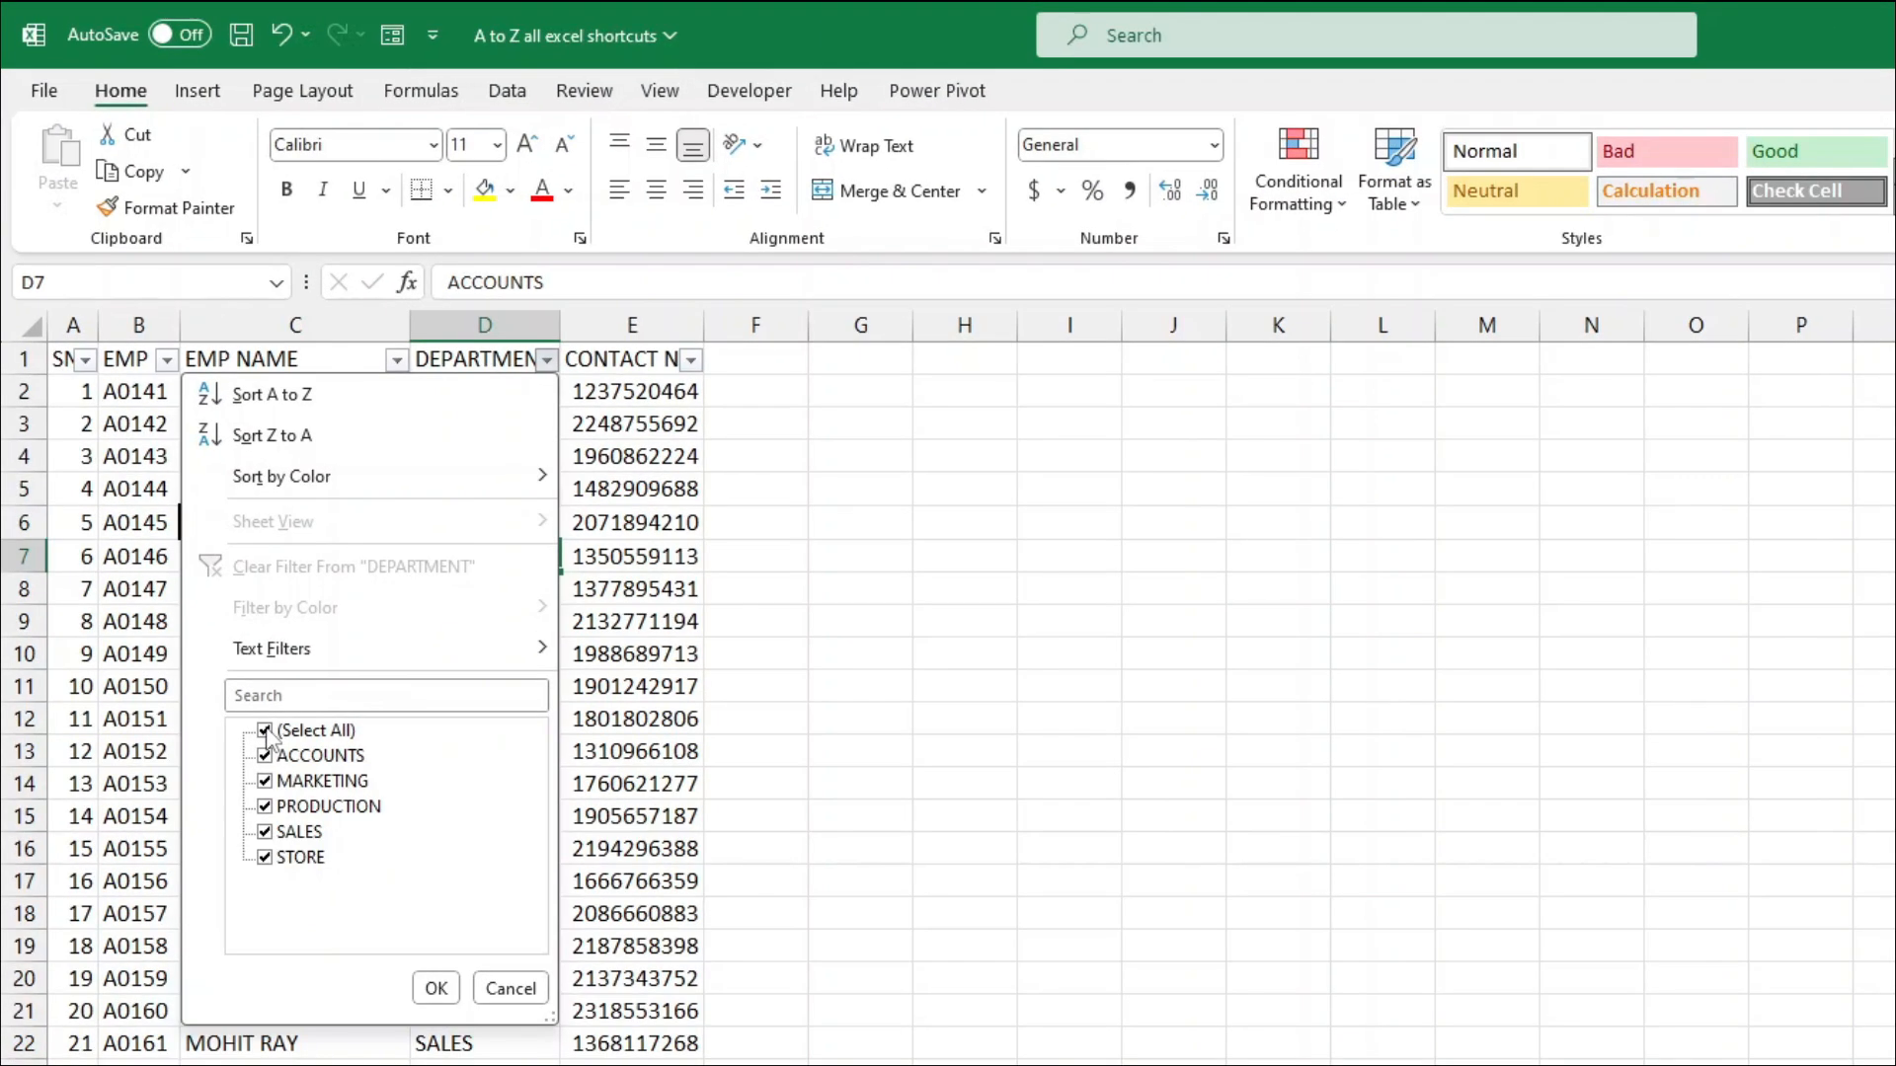
click(232, 638)
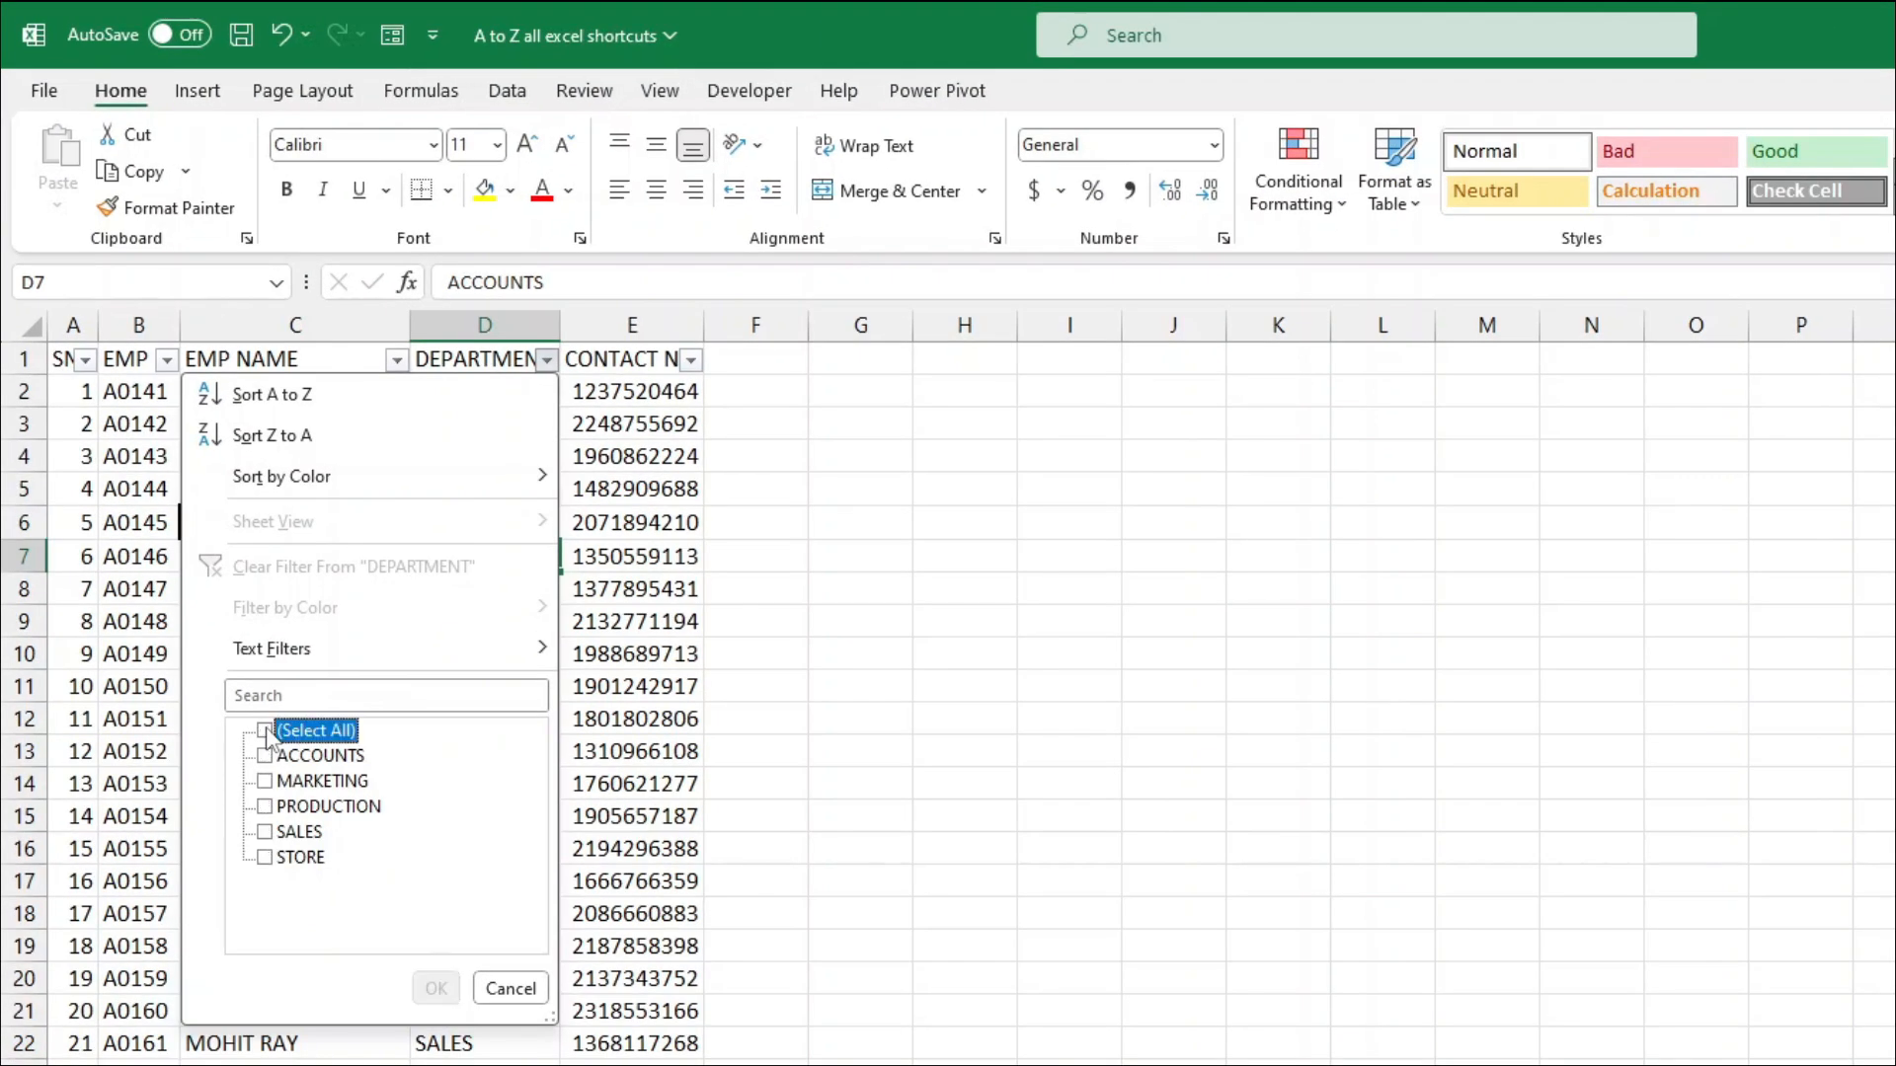
click(264, 833)
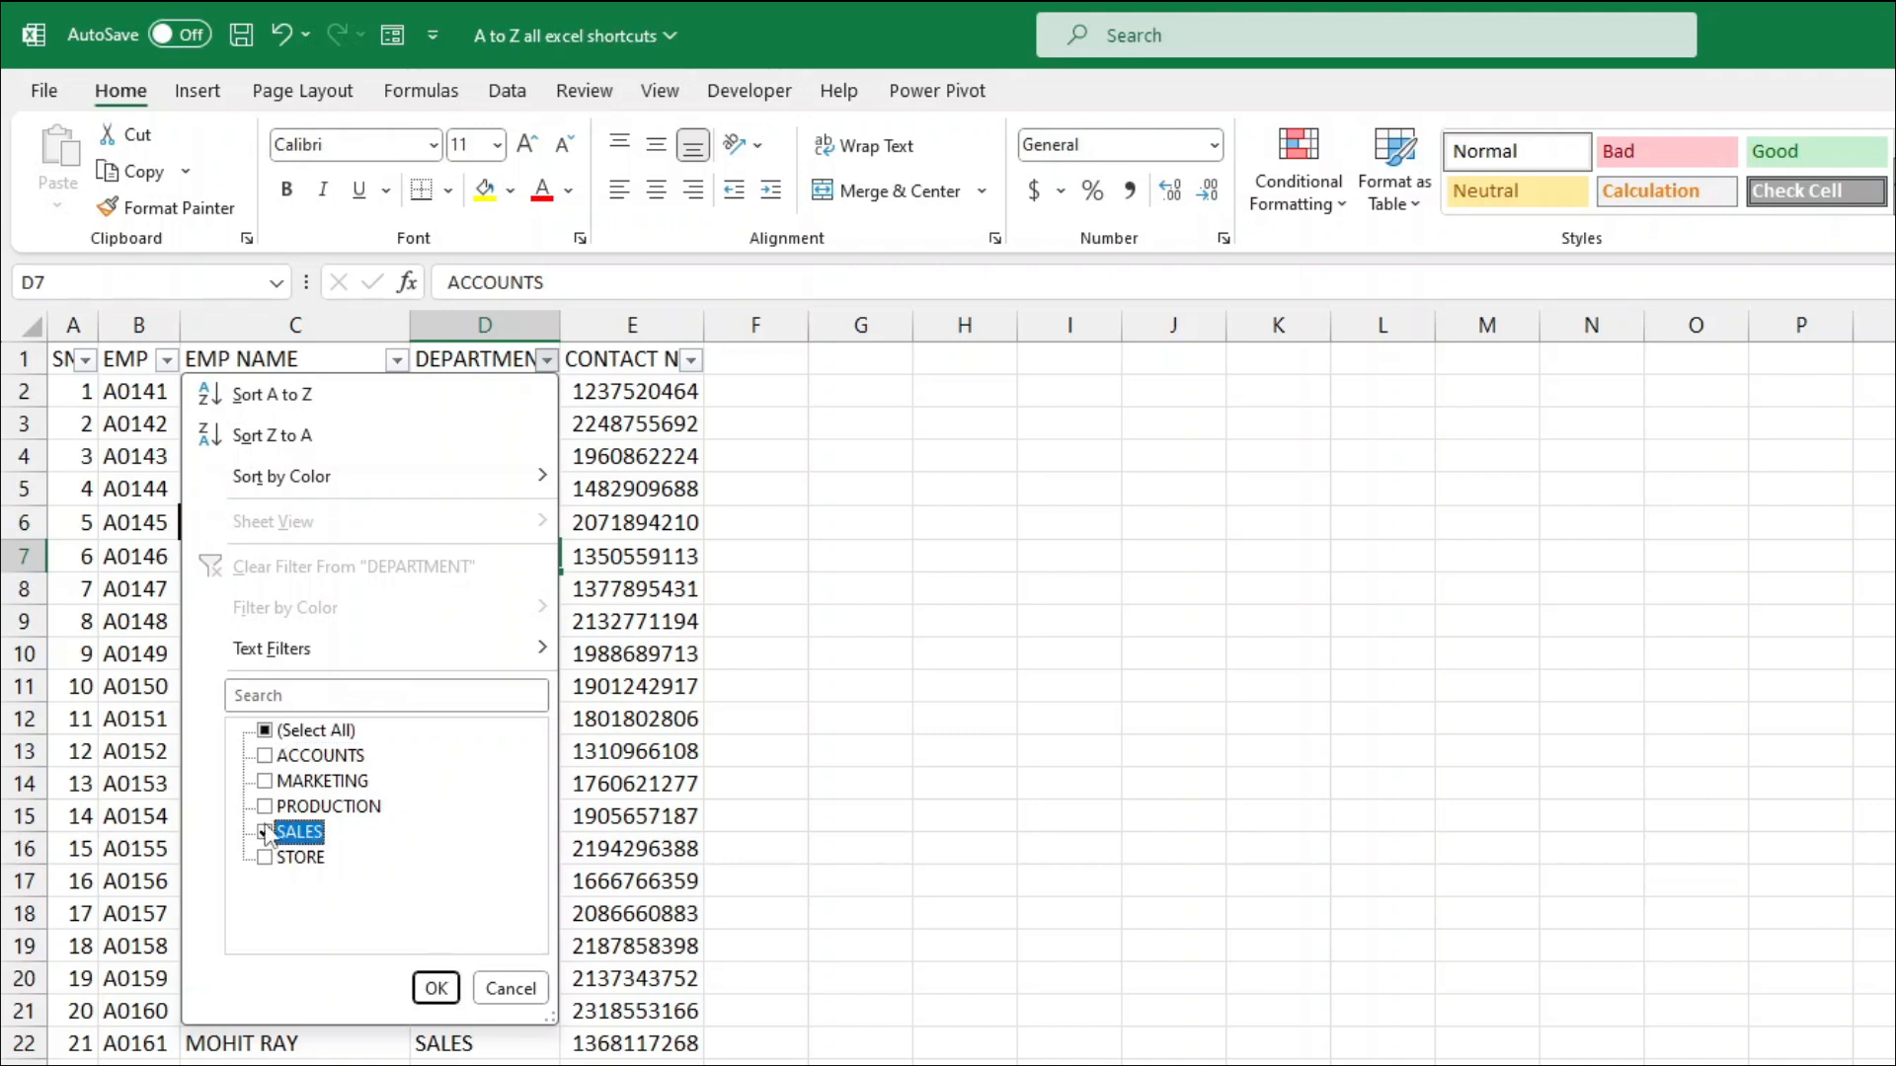
click(435, 989)
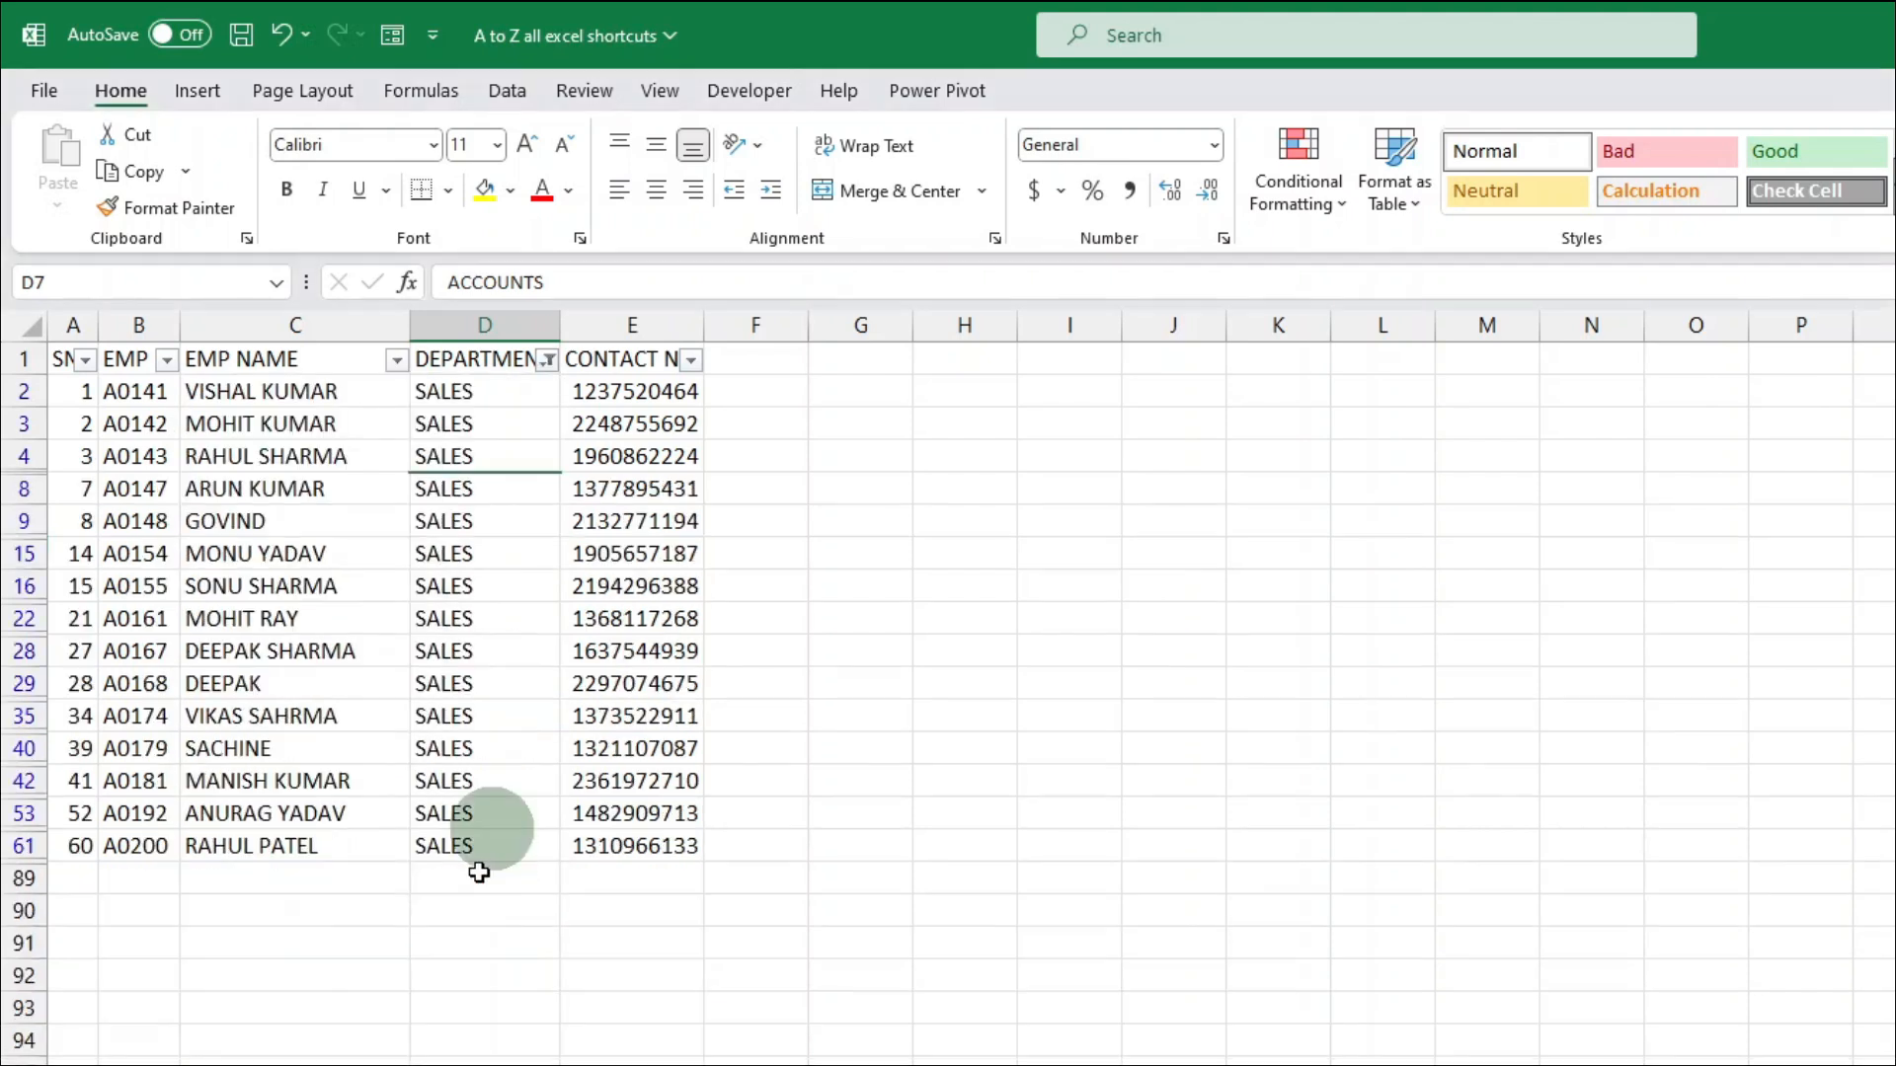
drag(500, 391, 496, 836)
click(494, 649)
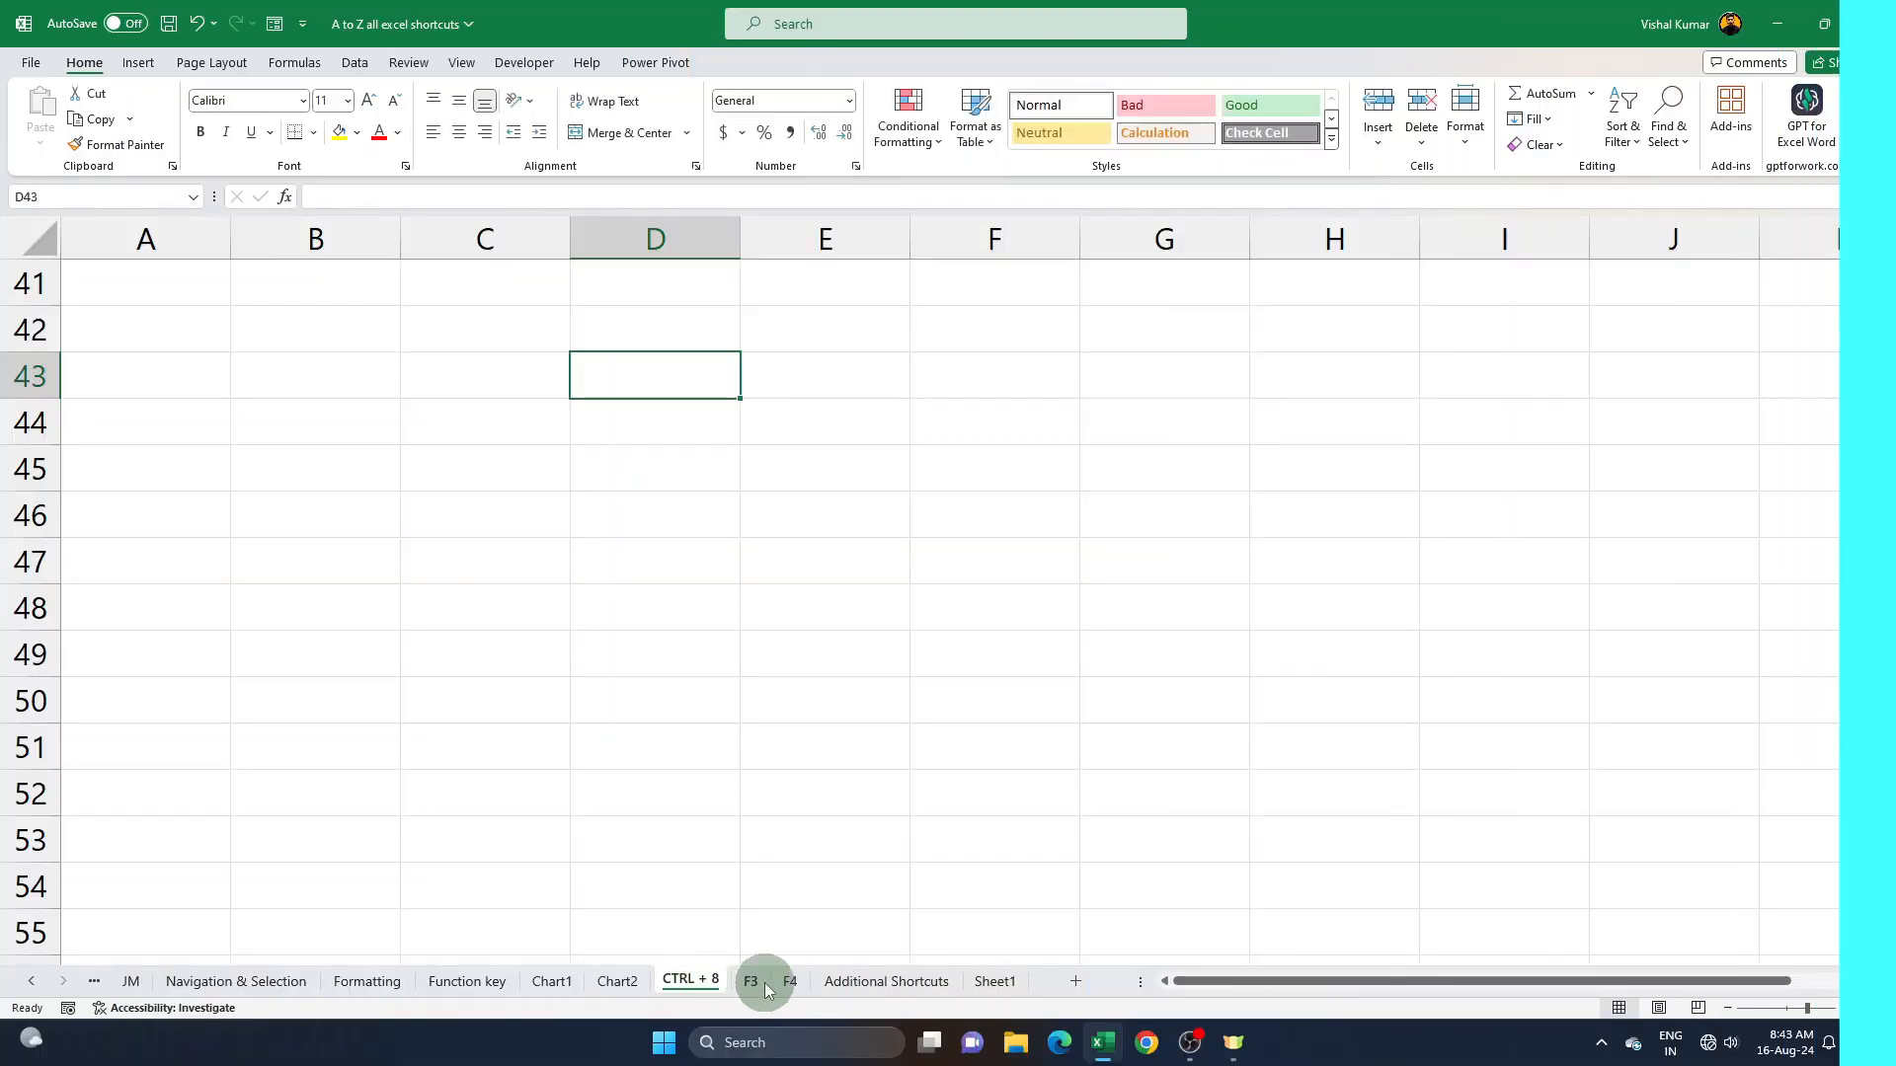
- On the Additional Shortcuts sheet, use AutoSum to add up the TOTAL column values H2:H11 in cell H12
click(753, 982)
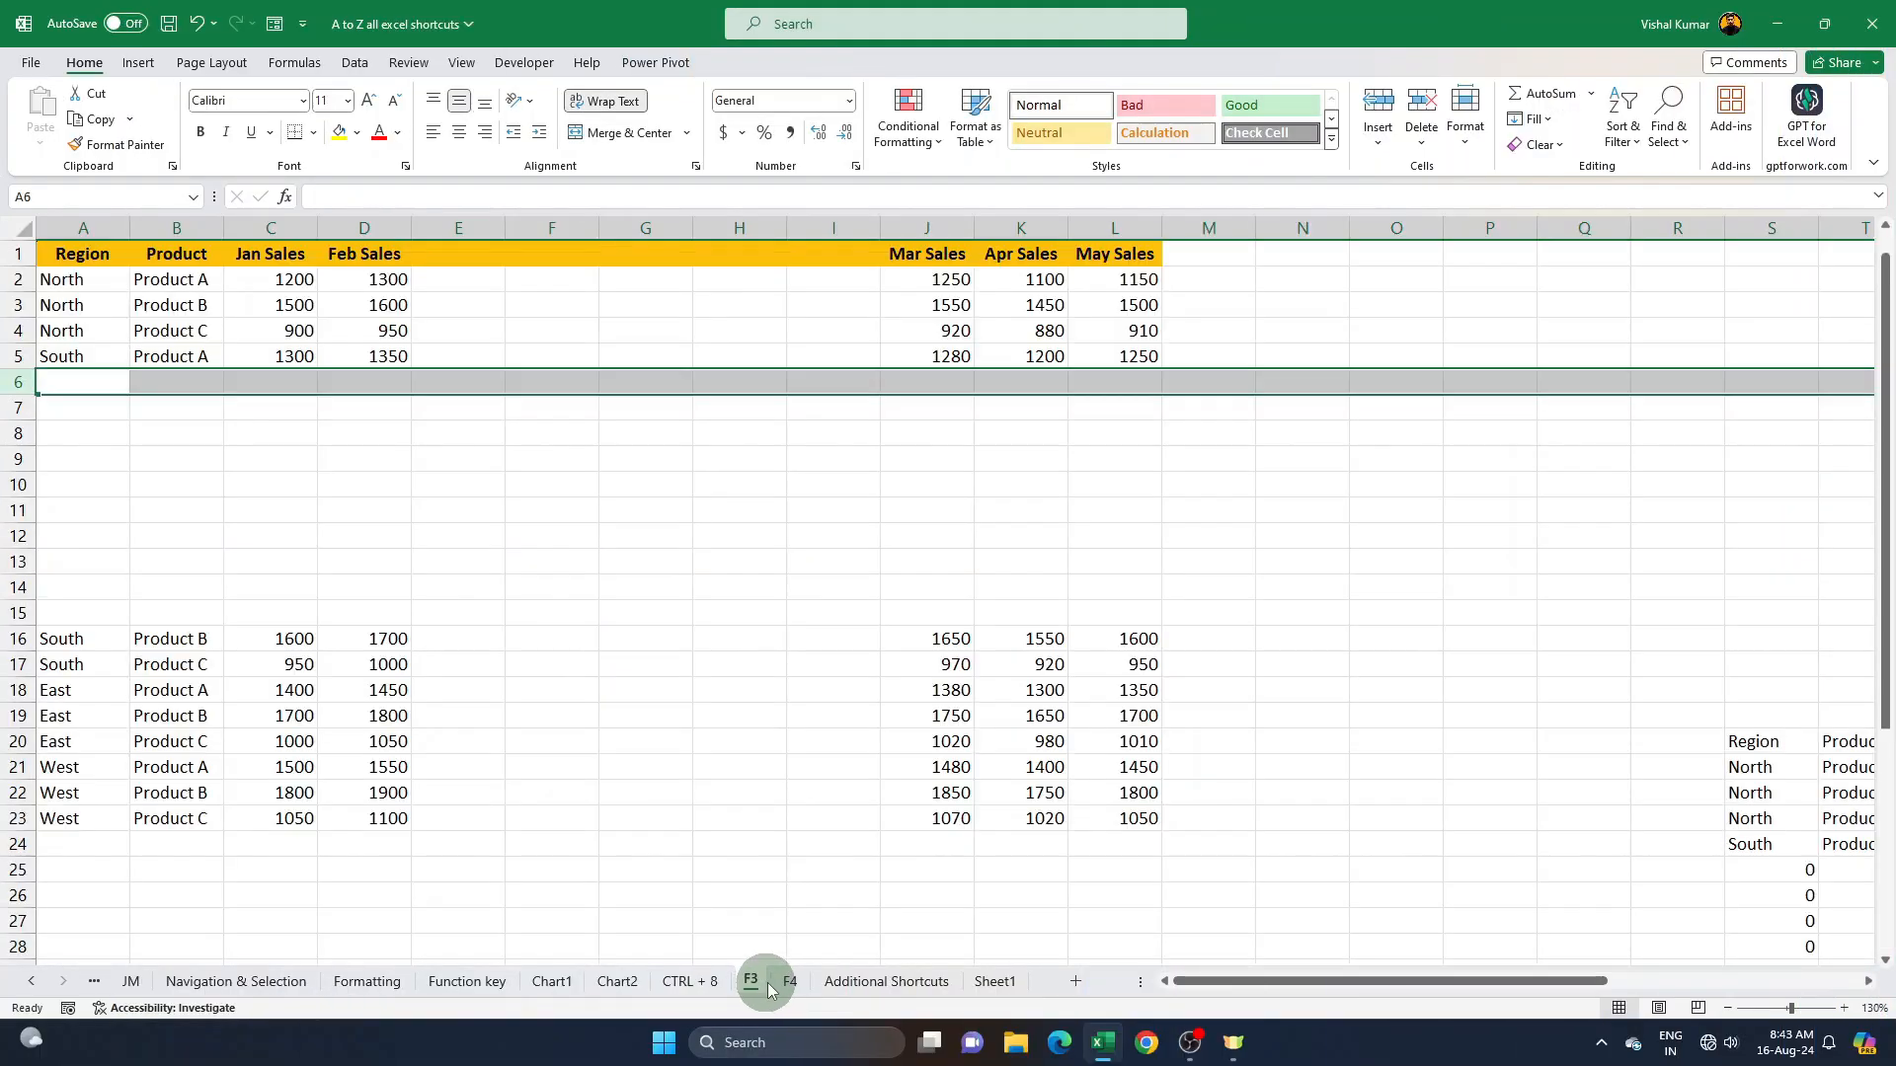
click(850, 981)
drag(683, 279, 683, 512)
click(682, 535)
drag(703, 279, 687, 512)
click(676, 545)
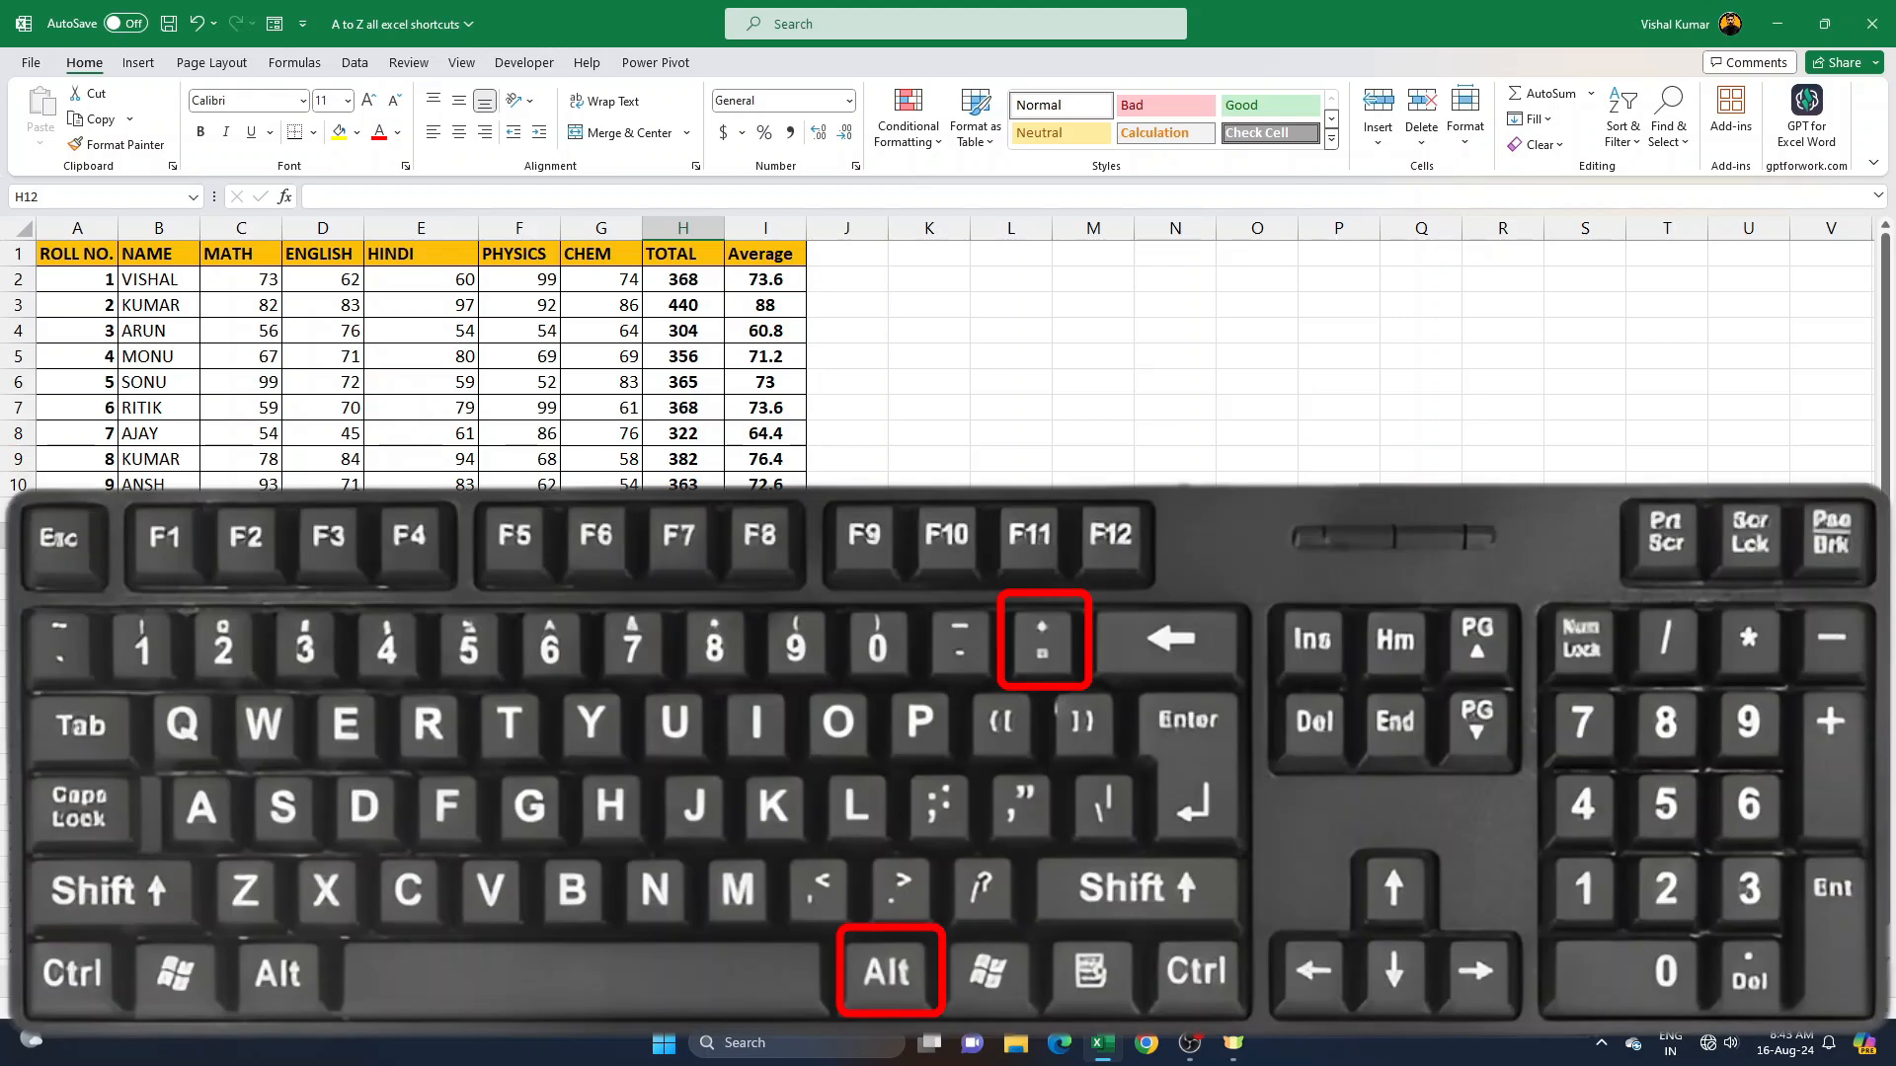
key(alt+equal)
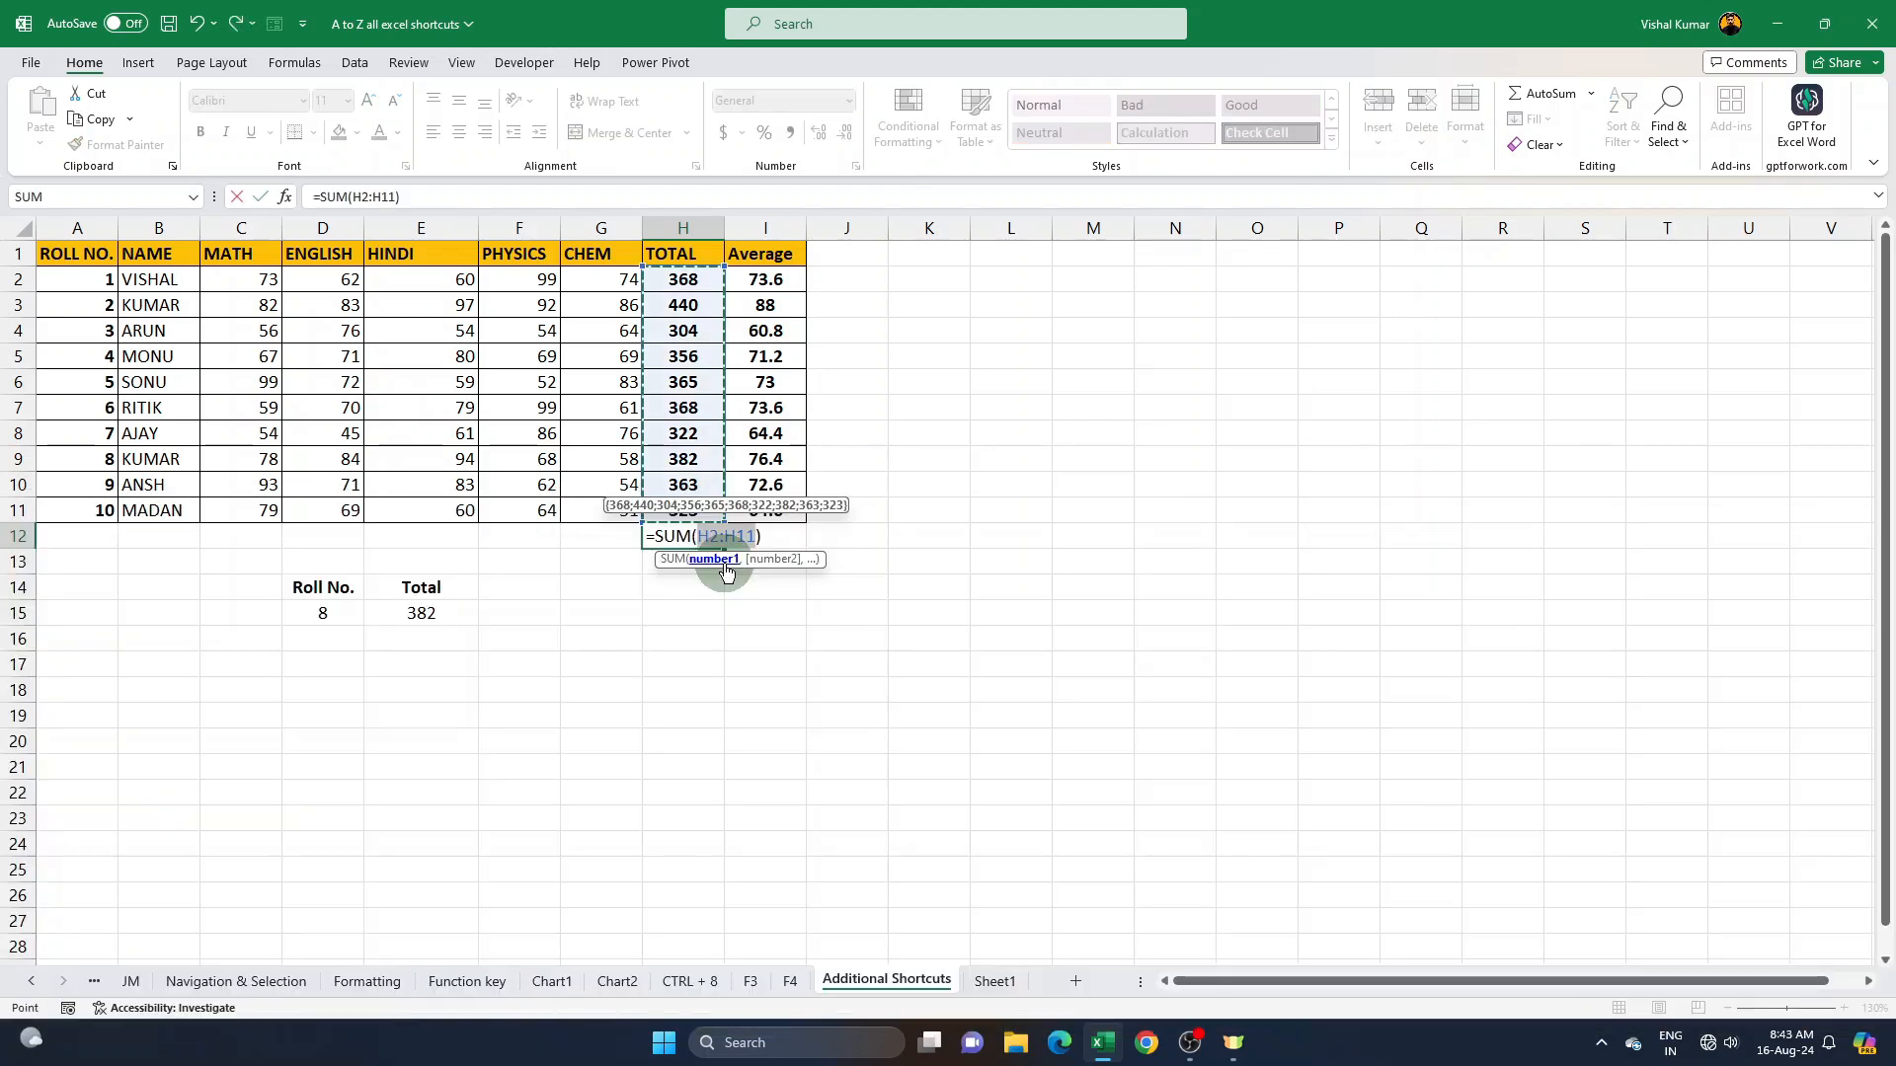
key(Return)
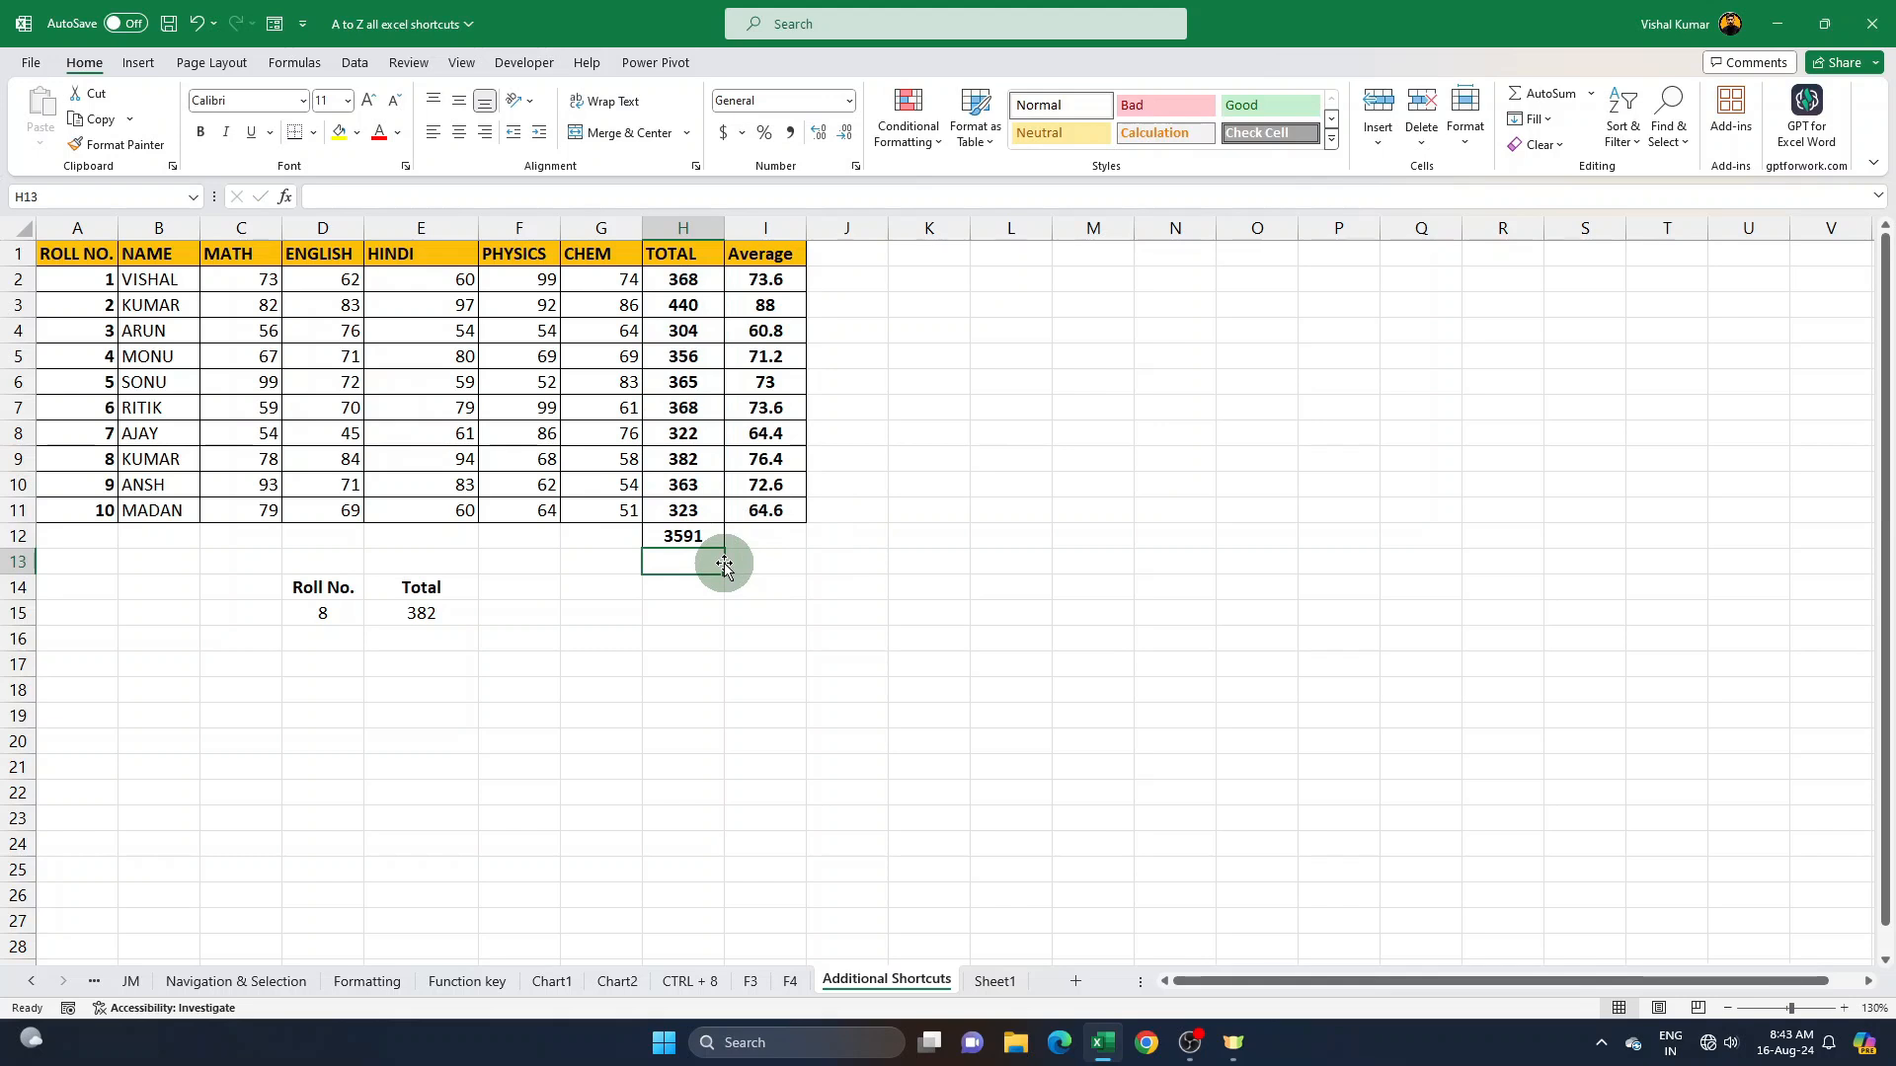
- Use AutoSum to add up the PHYSICS marks F2:F11 in cell F12
drag(540, 281, 537, 528)
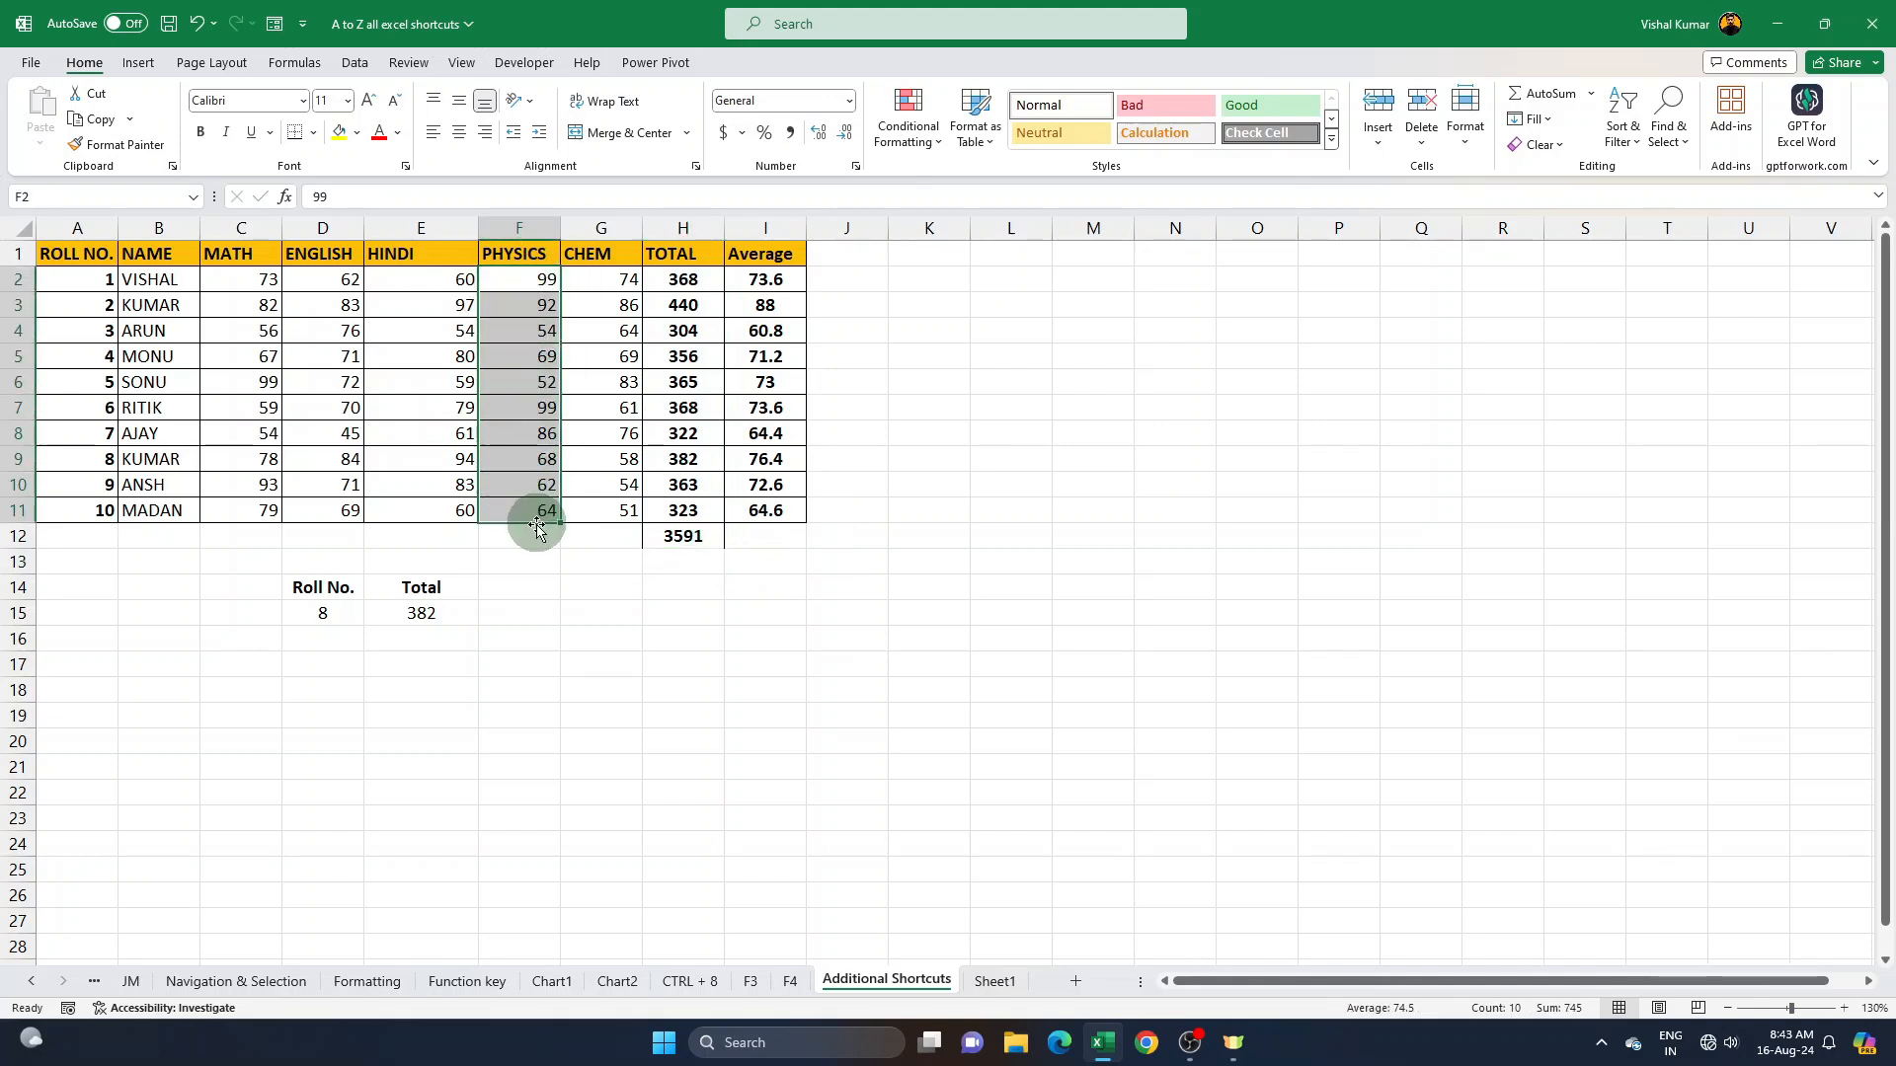
click(537, 533)
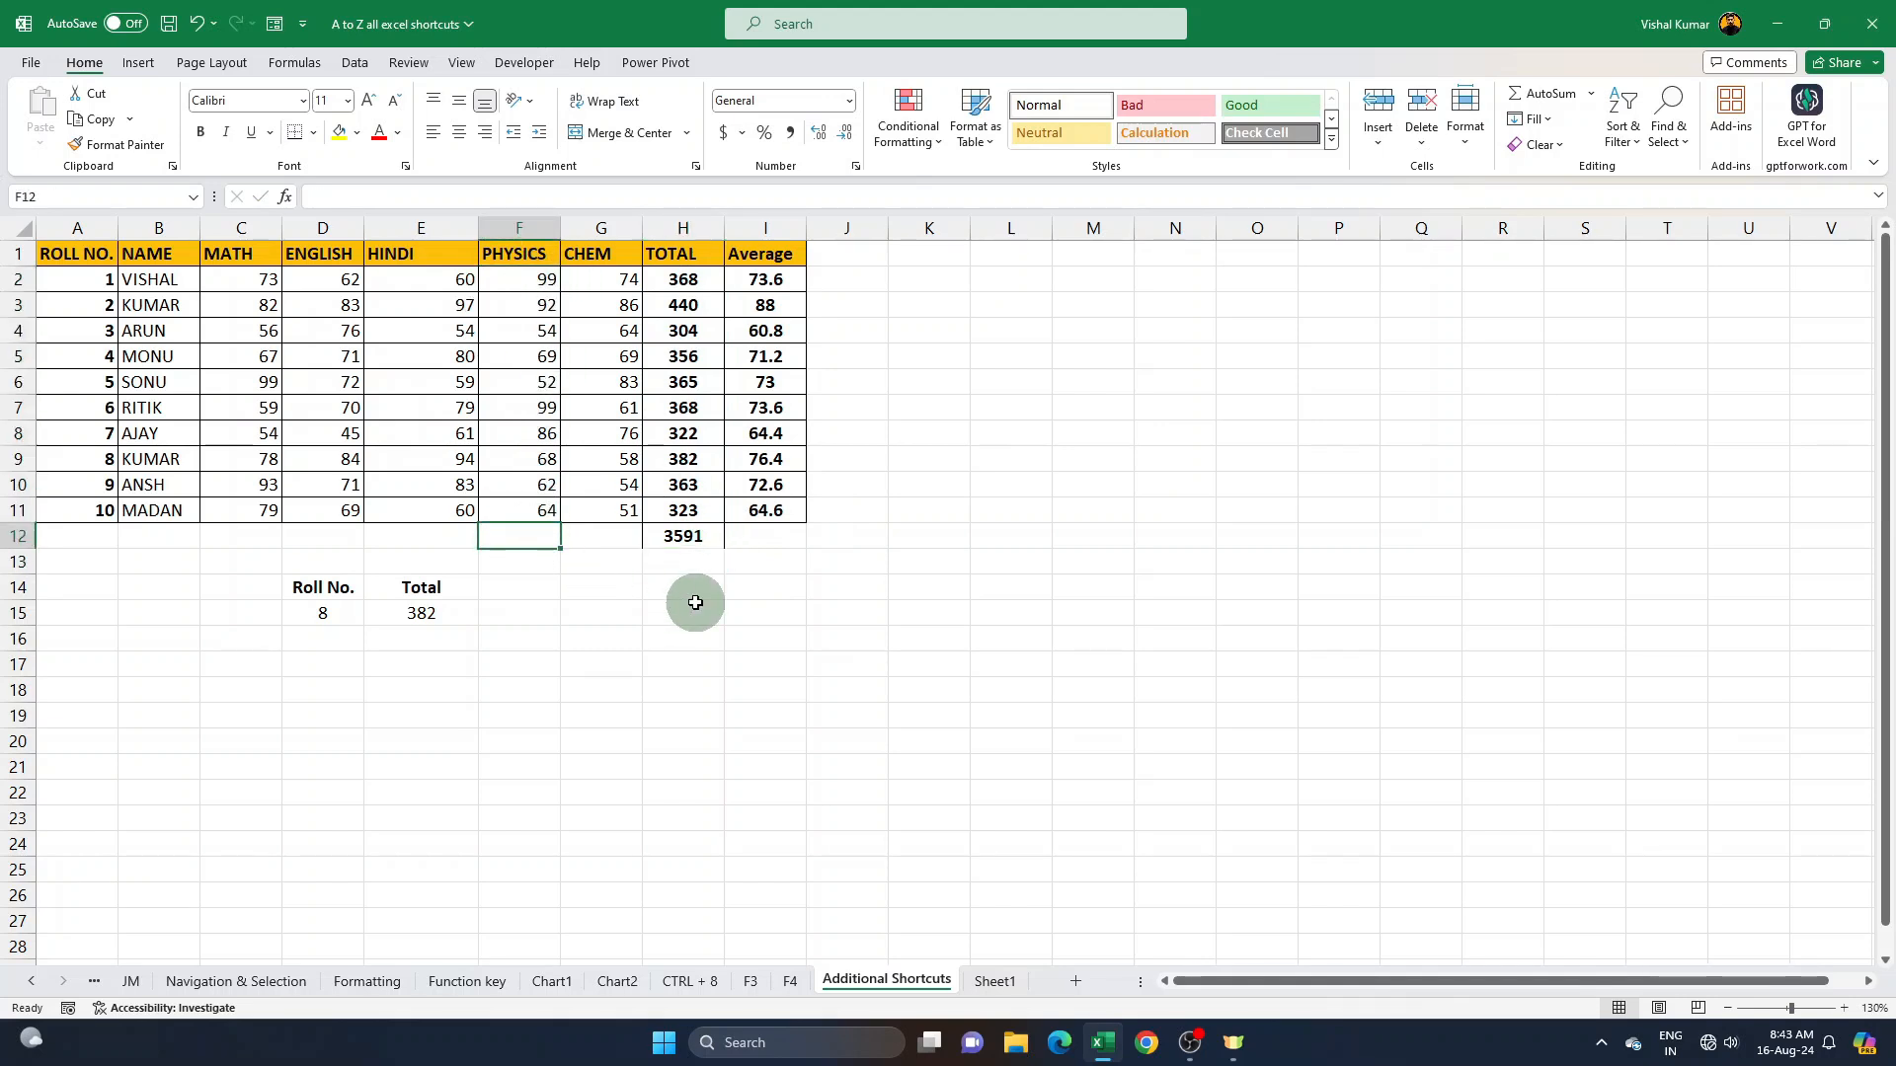
key(alt+equal)
key(Return)
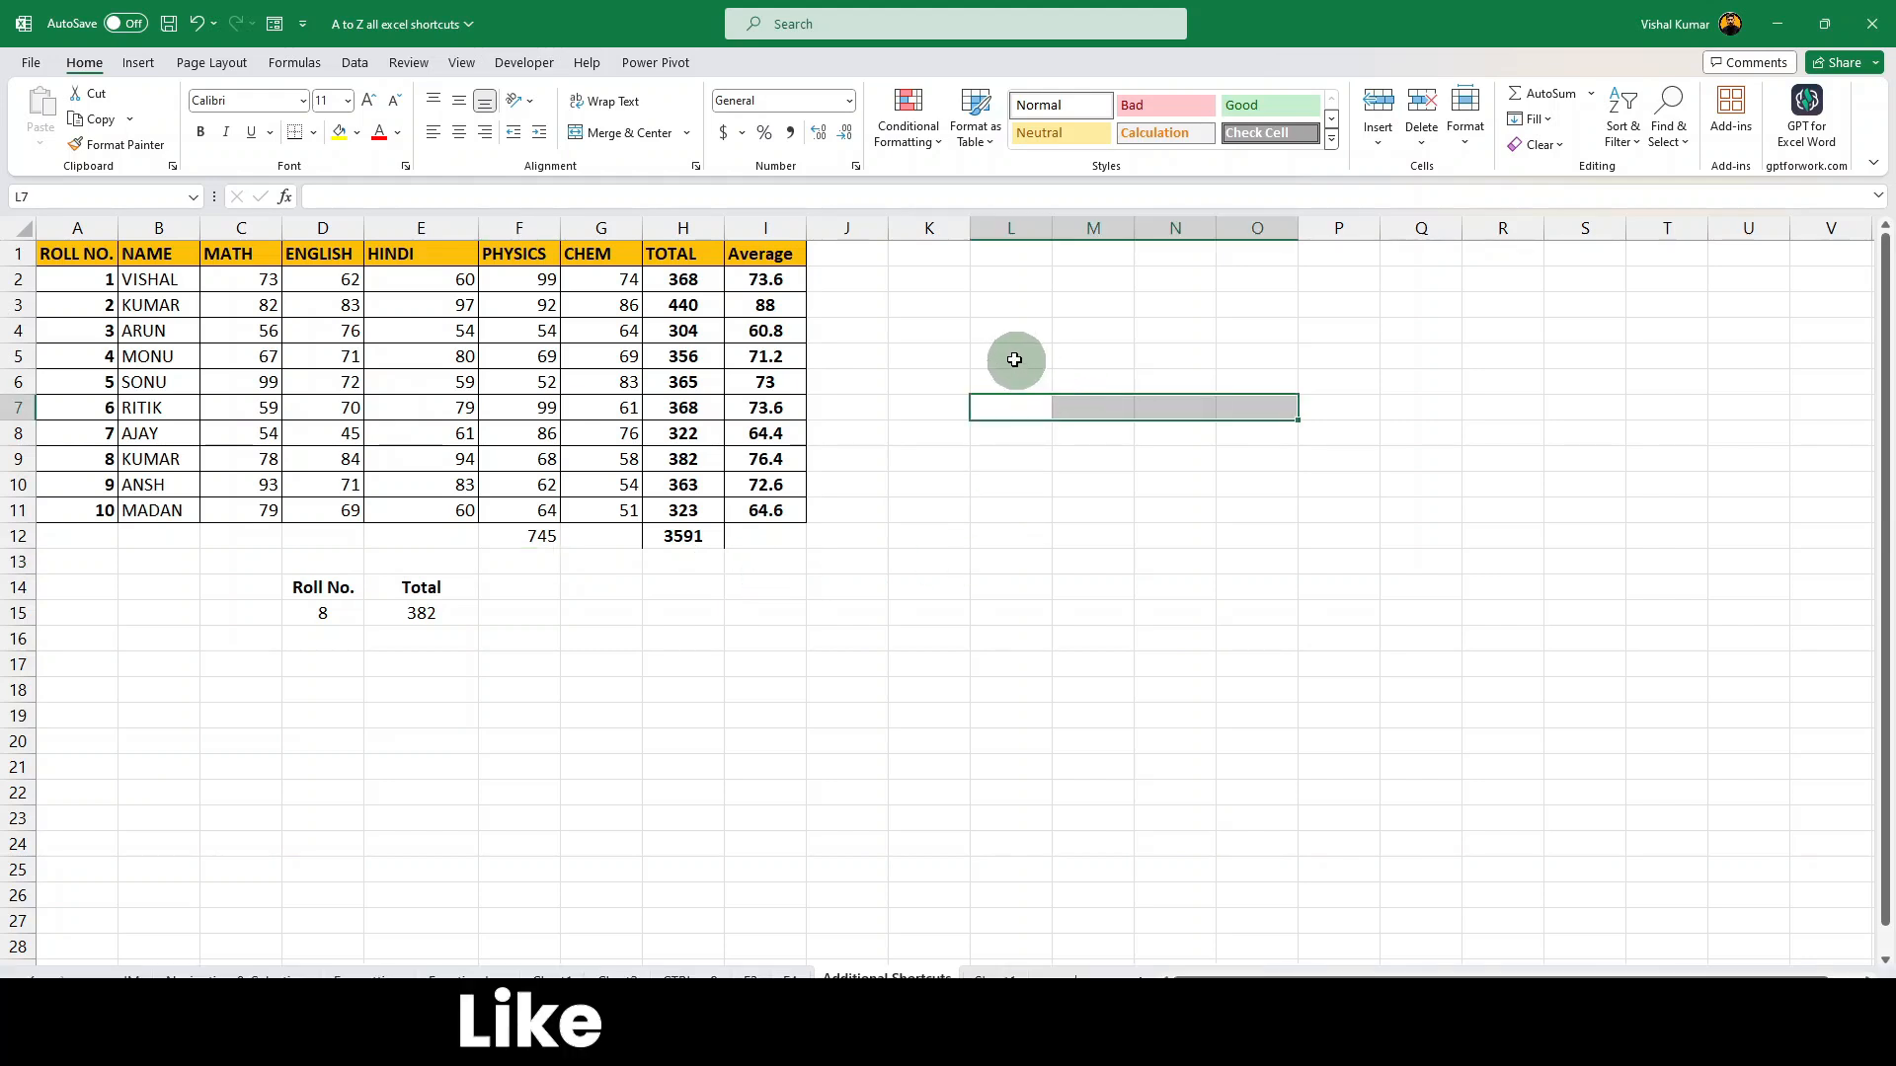
drag(1007, 357, 1189, 360)
click(1109, 353)
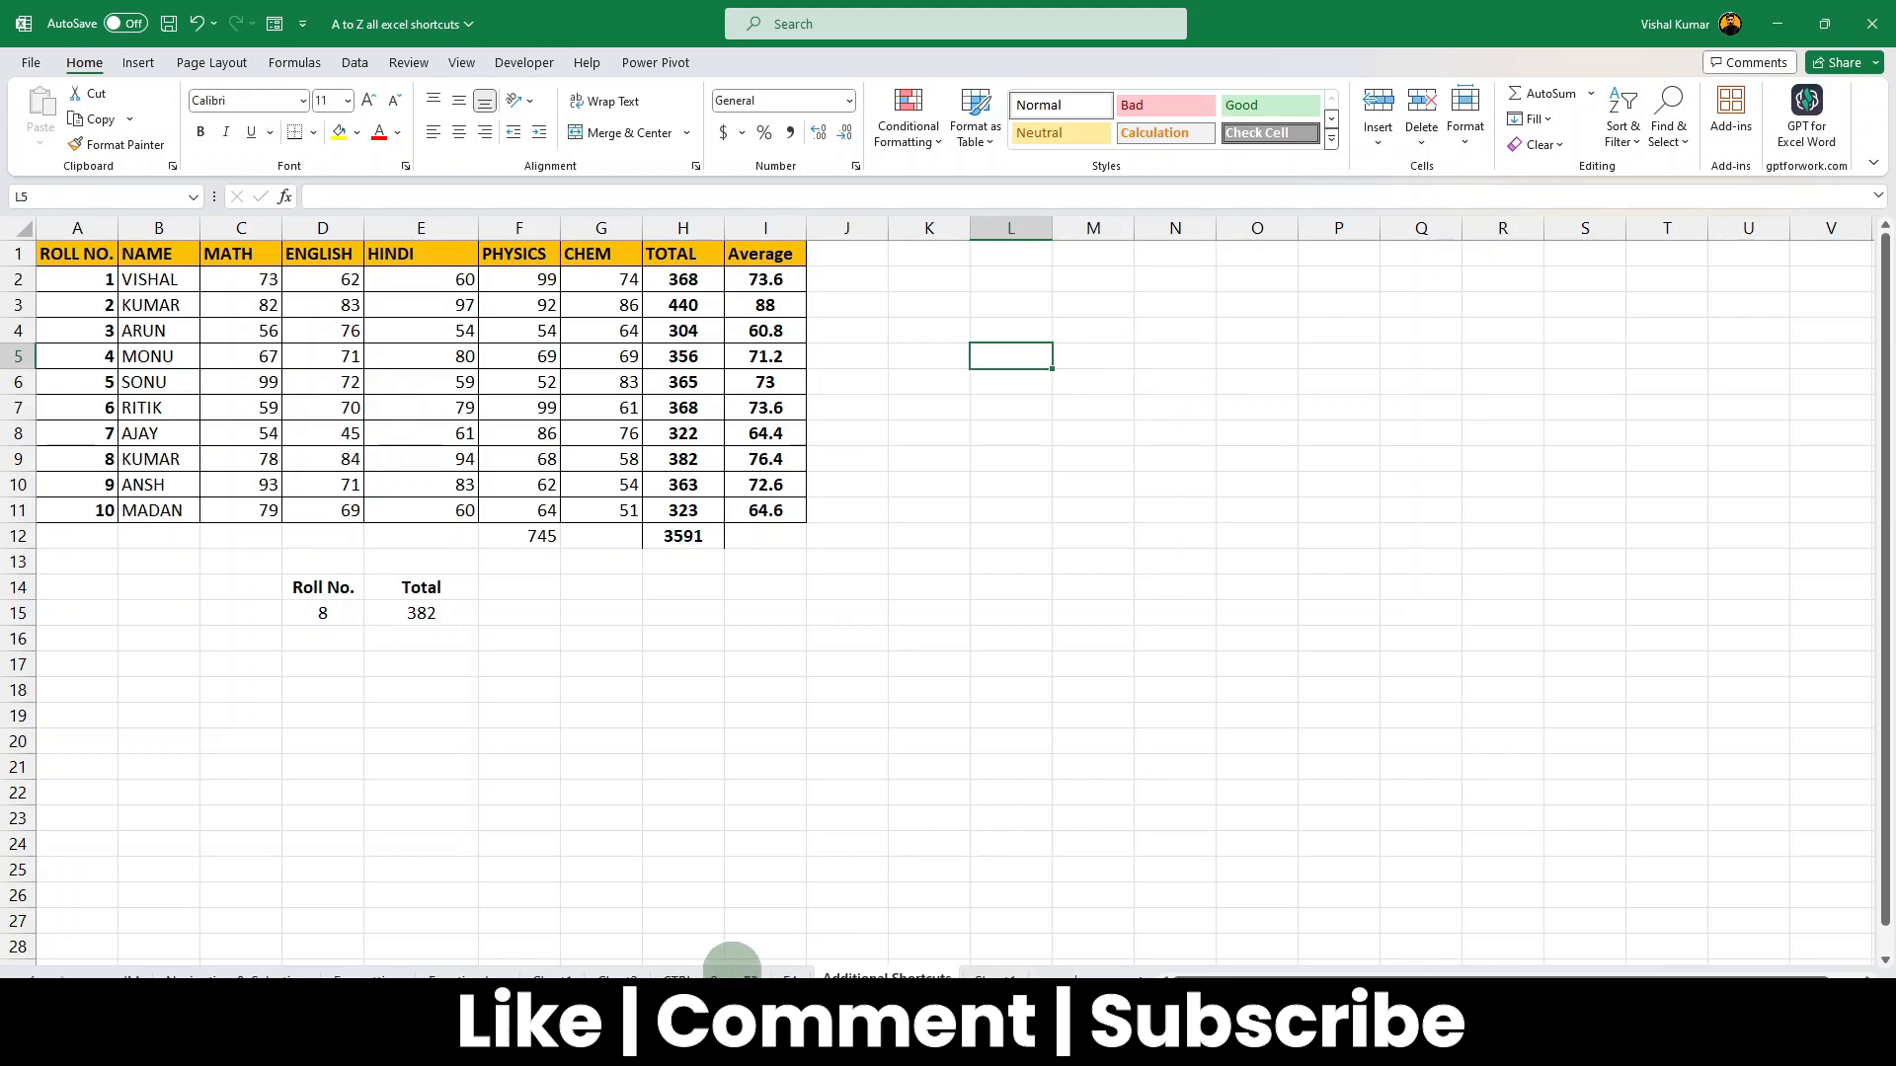
click(694, 977)
click(614, 977)
click(538, 976)
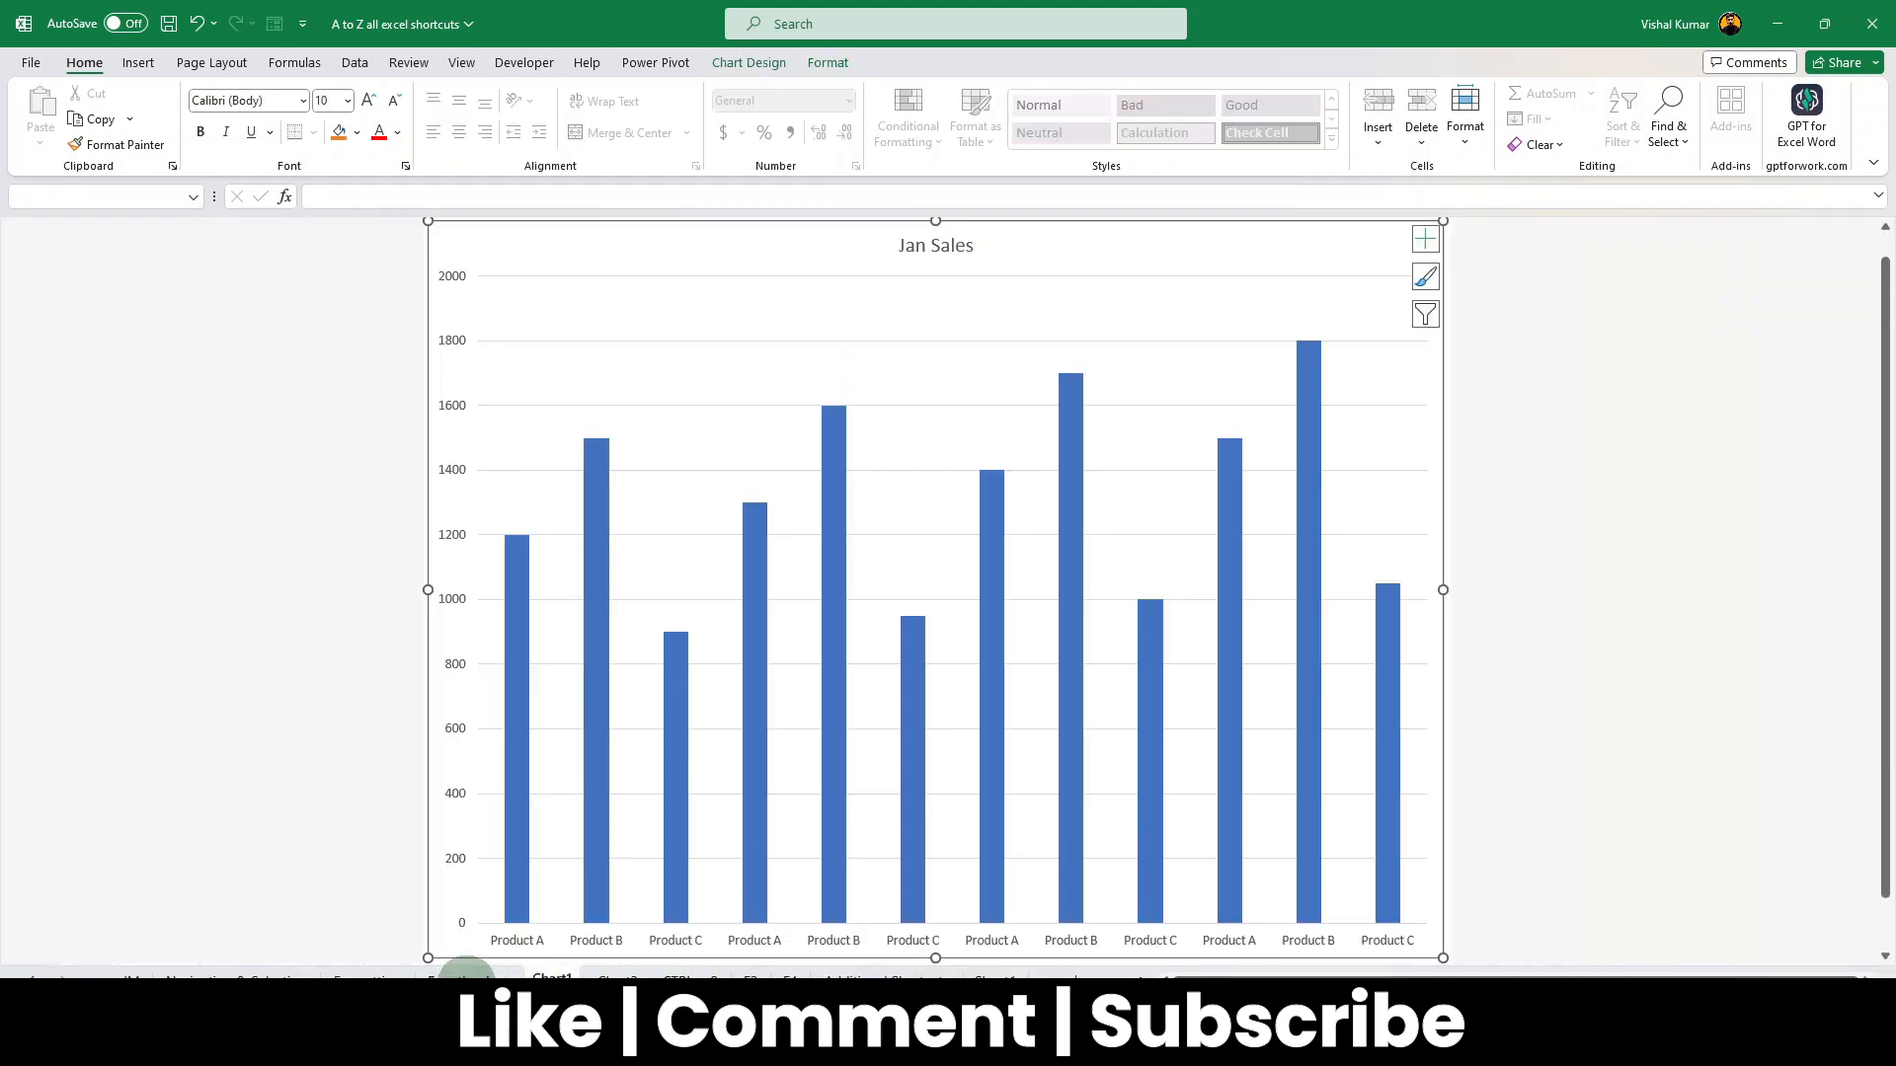
click(464, 976)
click(399, 976)
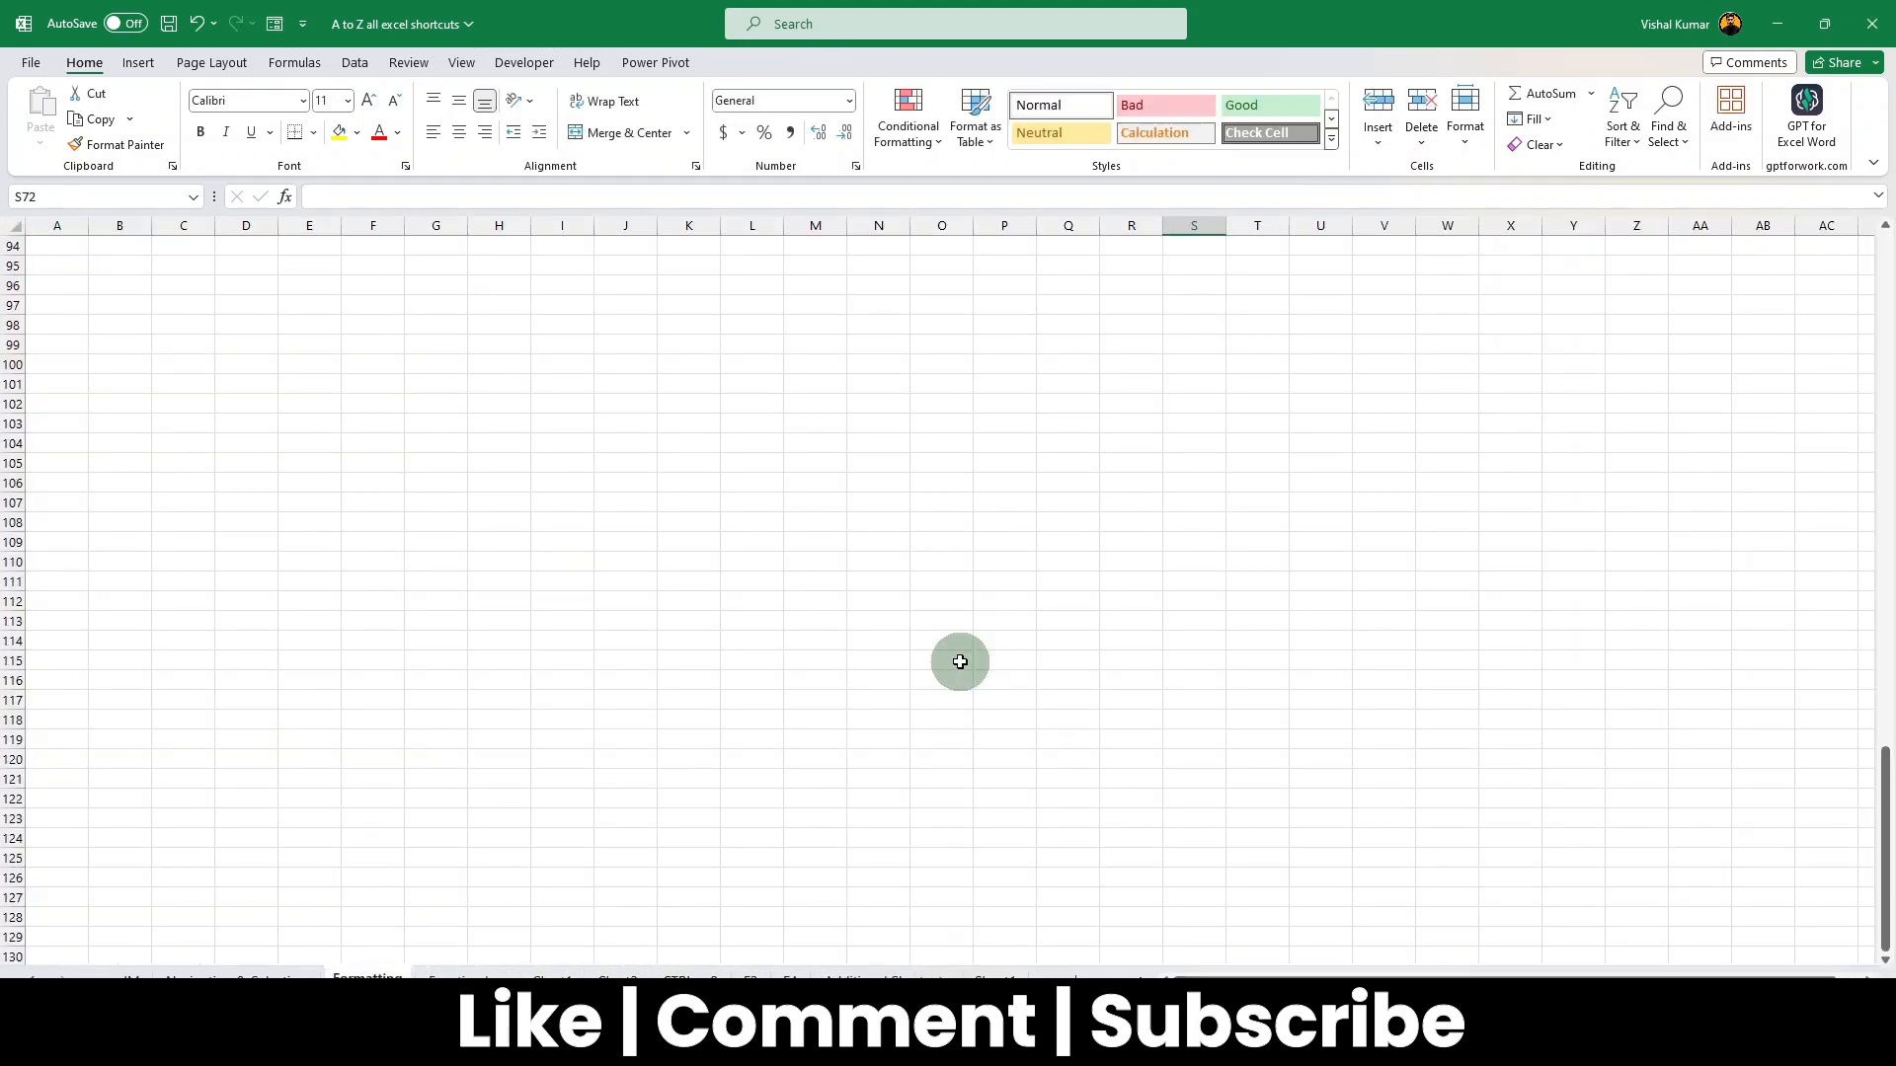